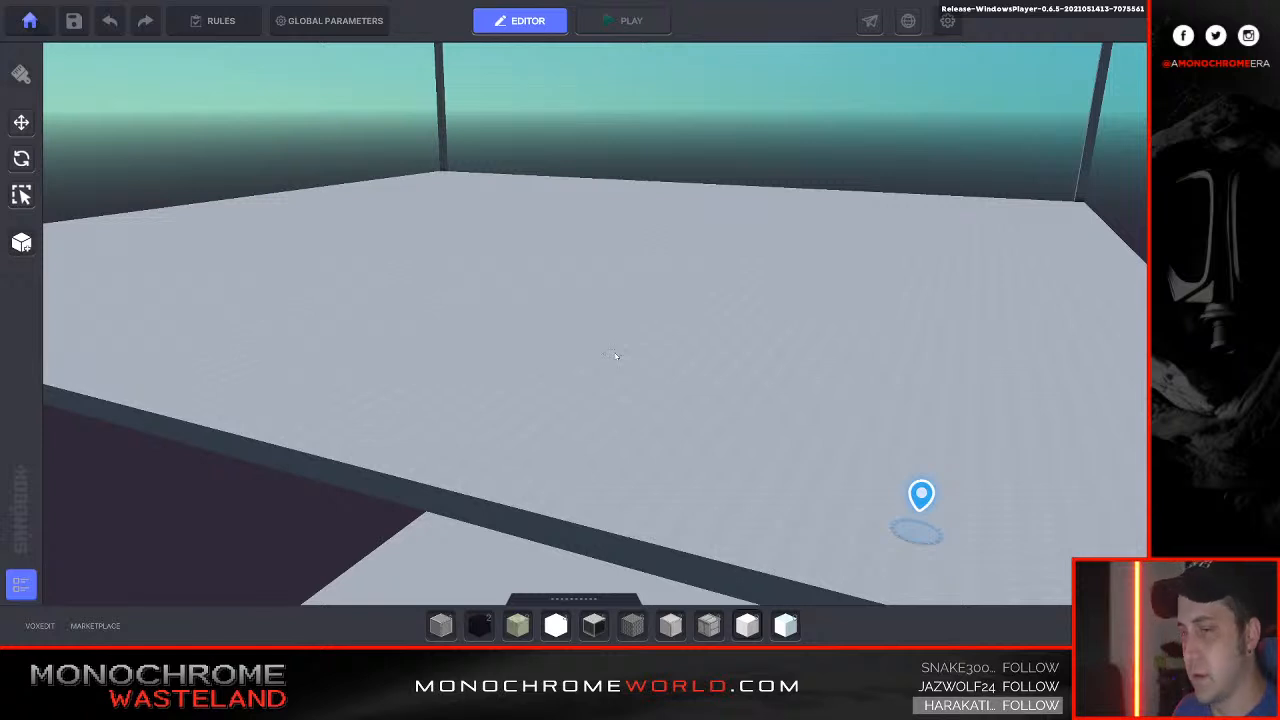
pyautogui.moveTo(636, 343)
pyautogui.mouseDown(button='right')
pyautogui.moveTo(734, 303)
pyautogui.moveTo(688, 306)
pyautogui.moveTo(657, 328)
pyautogui.mouseUp(button='right')
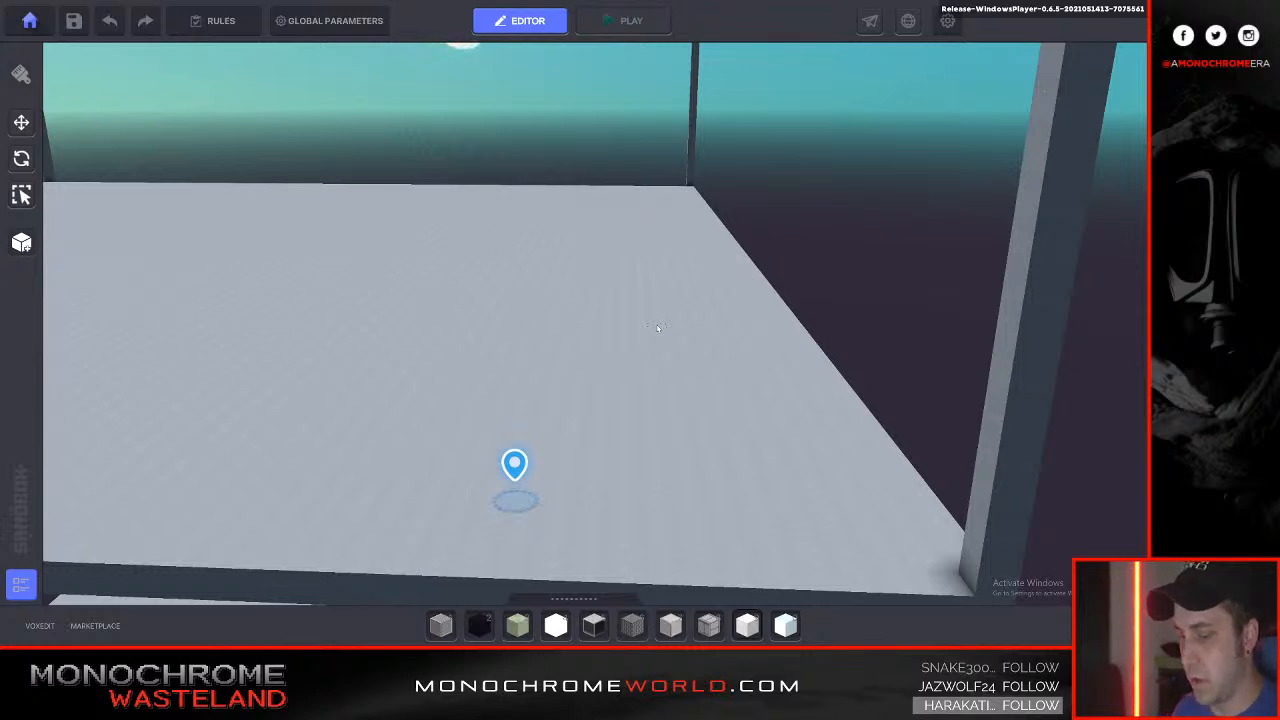
pyautogui.press('Tab')
pyautogui.press('Tab')
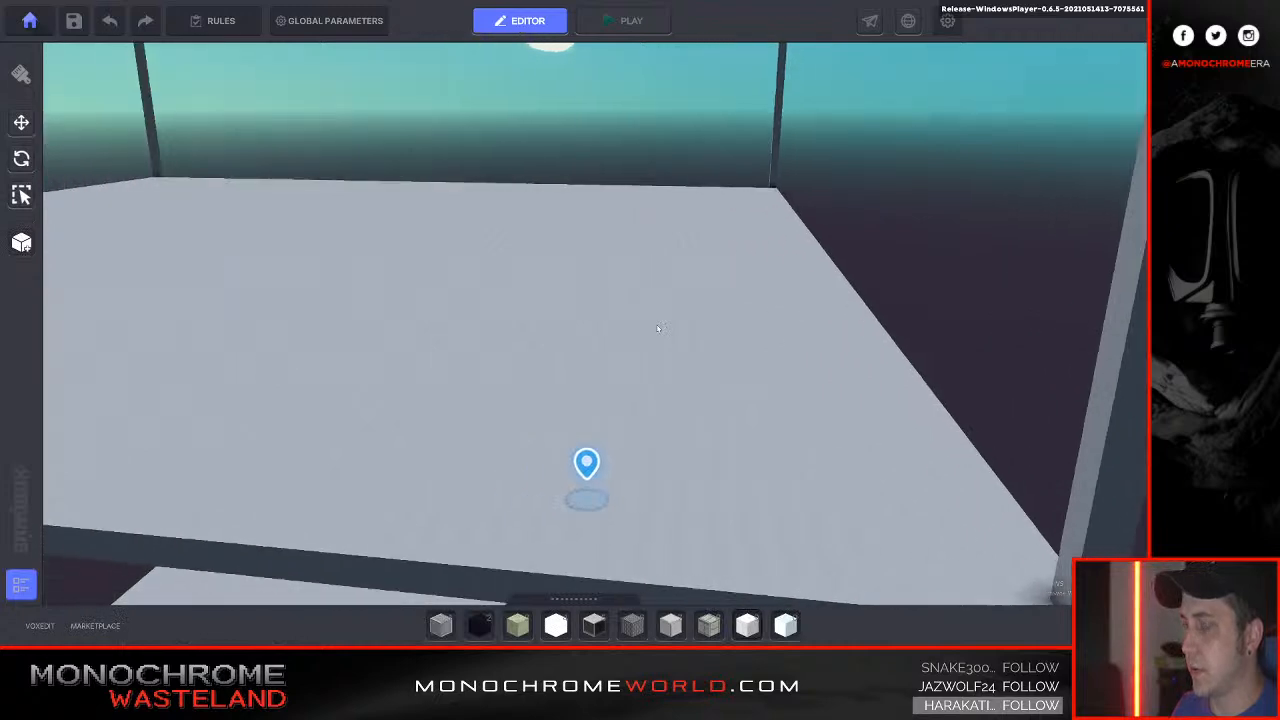
pyautogui.press('q')
pyautogui.press('a')
pyautogui.moveTo(658, 328); pyautogui.dragTo(658, 328, button='right')
pyautogui.press('e')
pyautogui.press('s')
pyautogui.press('a')
pyautogui.press('s')
pyautogui.press('s')
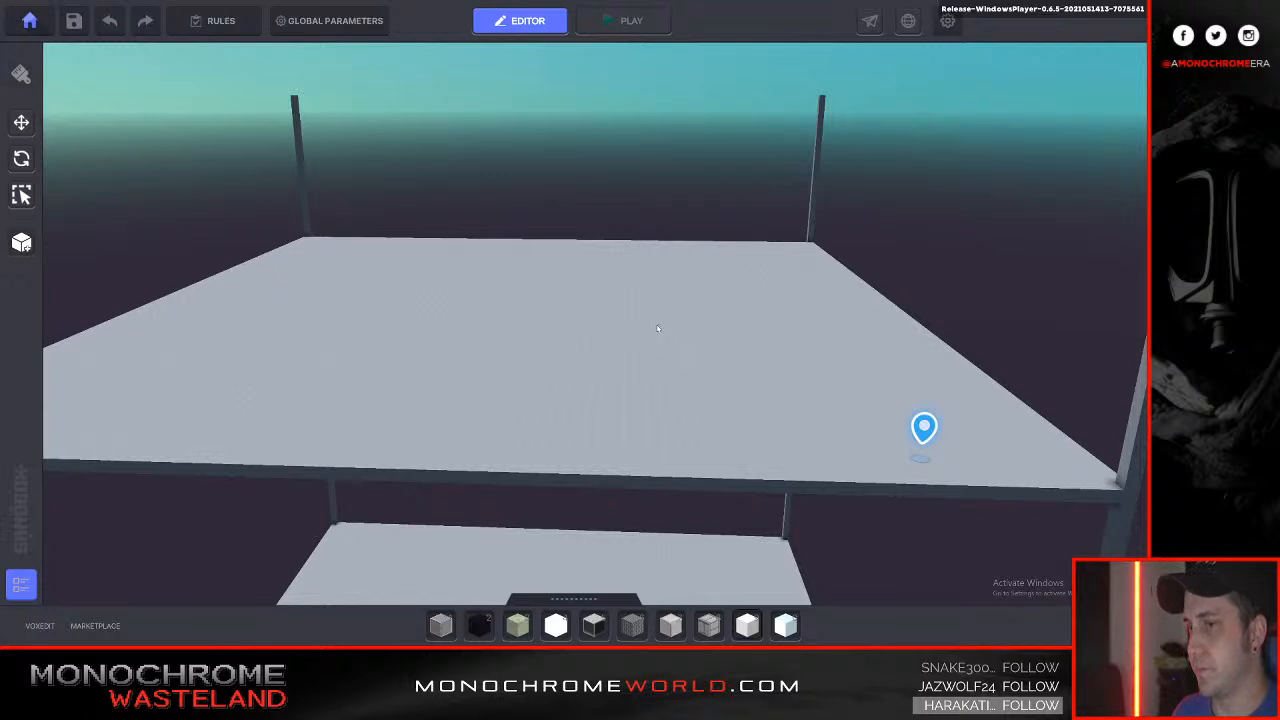
pyautogui.moveTo(667, 326); pyautogui.dragTo(669, 327, button='right')
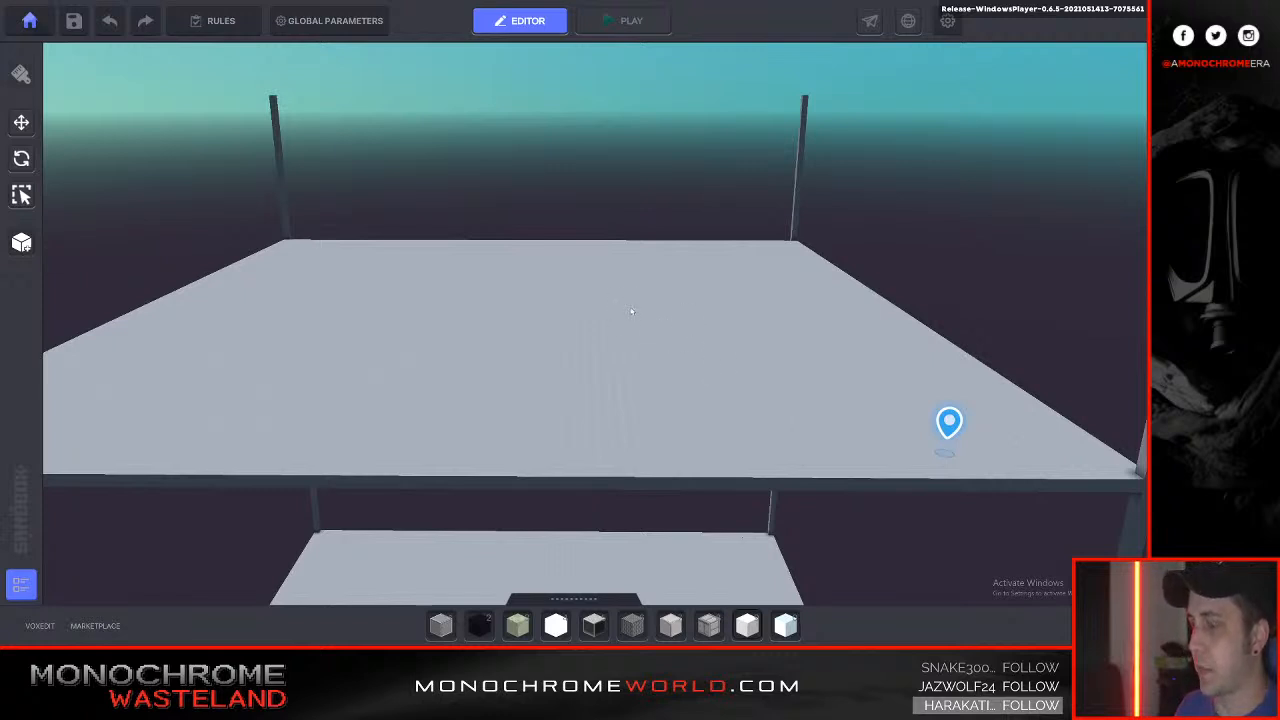
pyautogui.press('q')
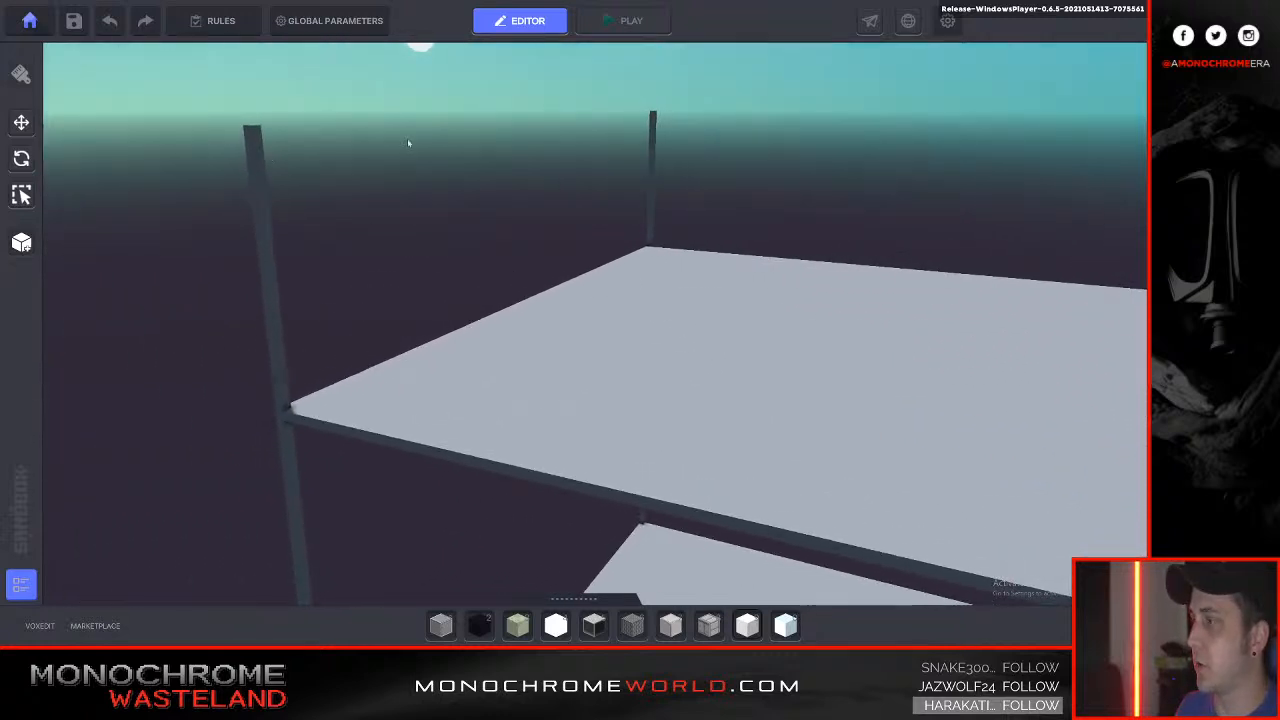
pyautogui.press('e')
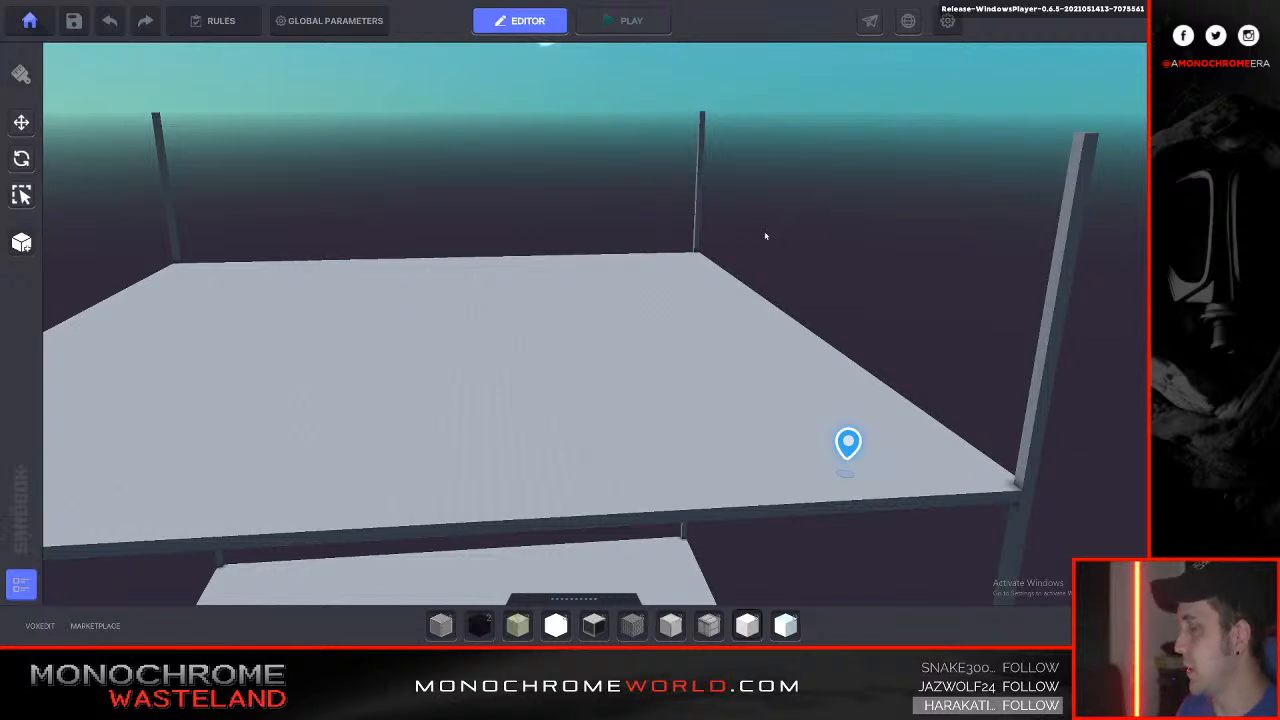
pyautogui.press('f')
pyautogui.press('q')
pyautogui.press('d')
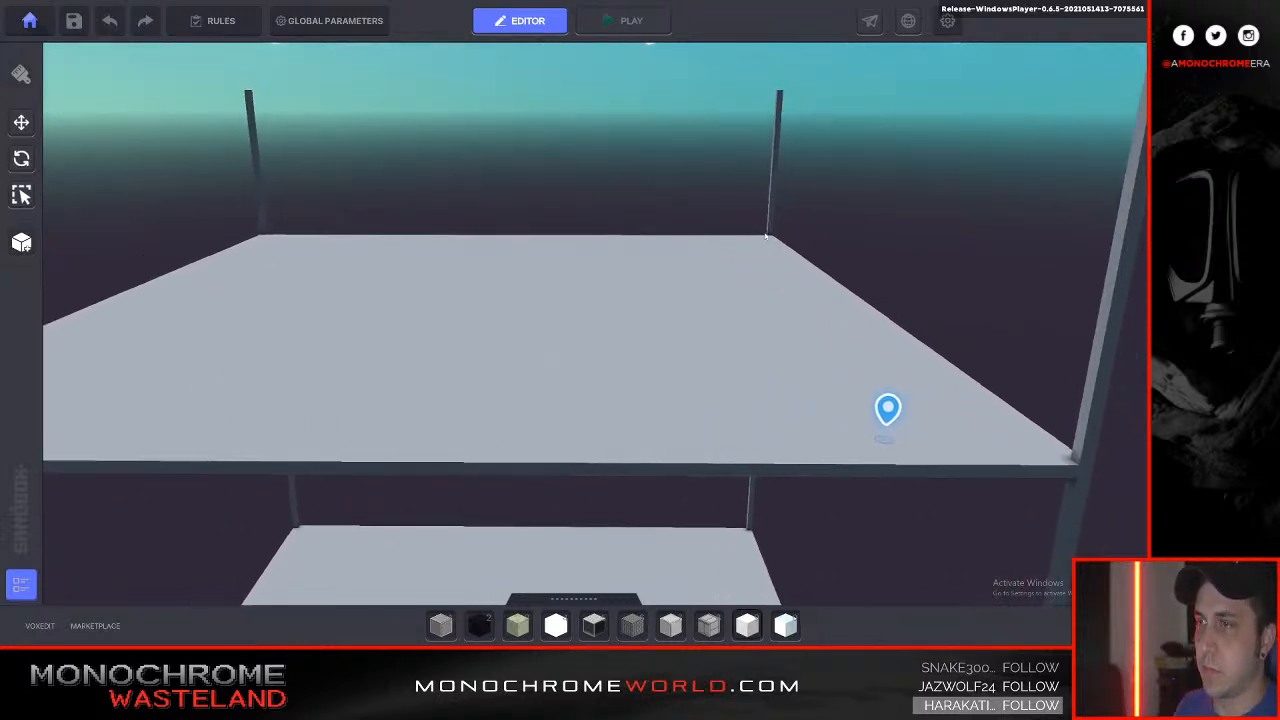
pyautogui.press('e')
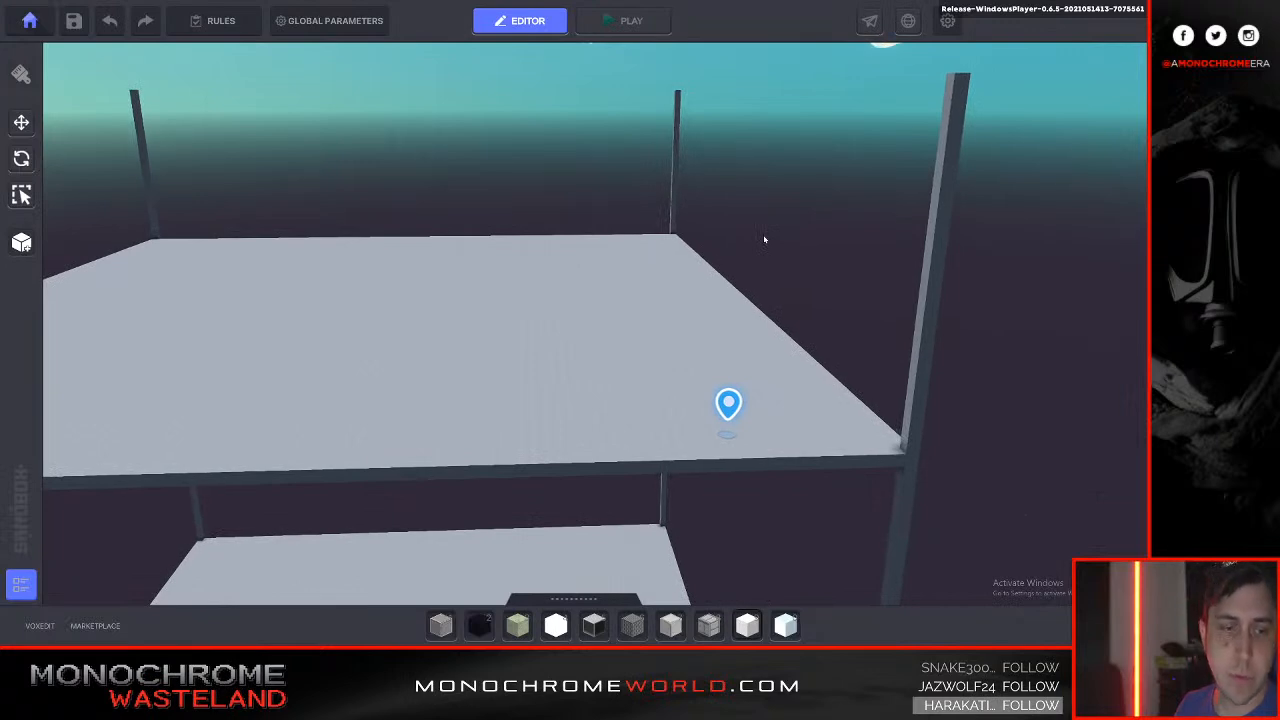
pyautogui.press('q')
pyautogui.press('a')
pyautogui.press('e')
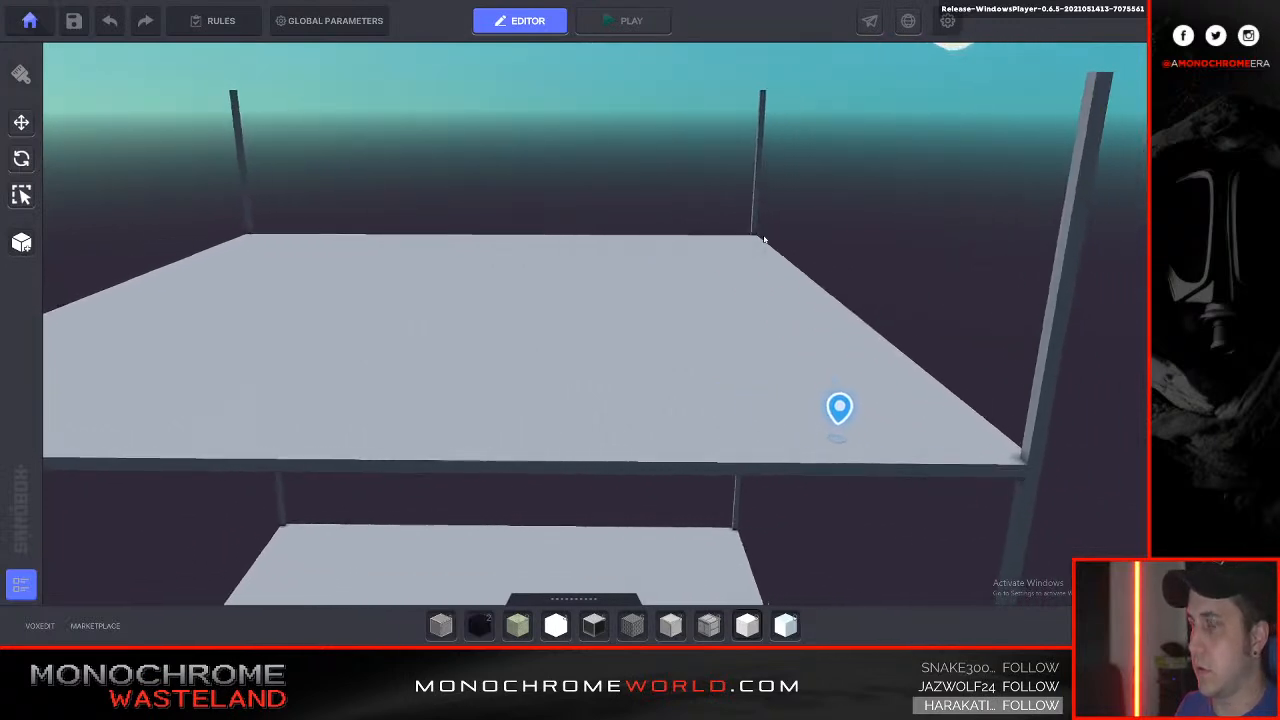
pyautogui.press('a')
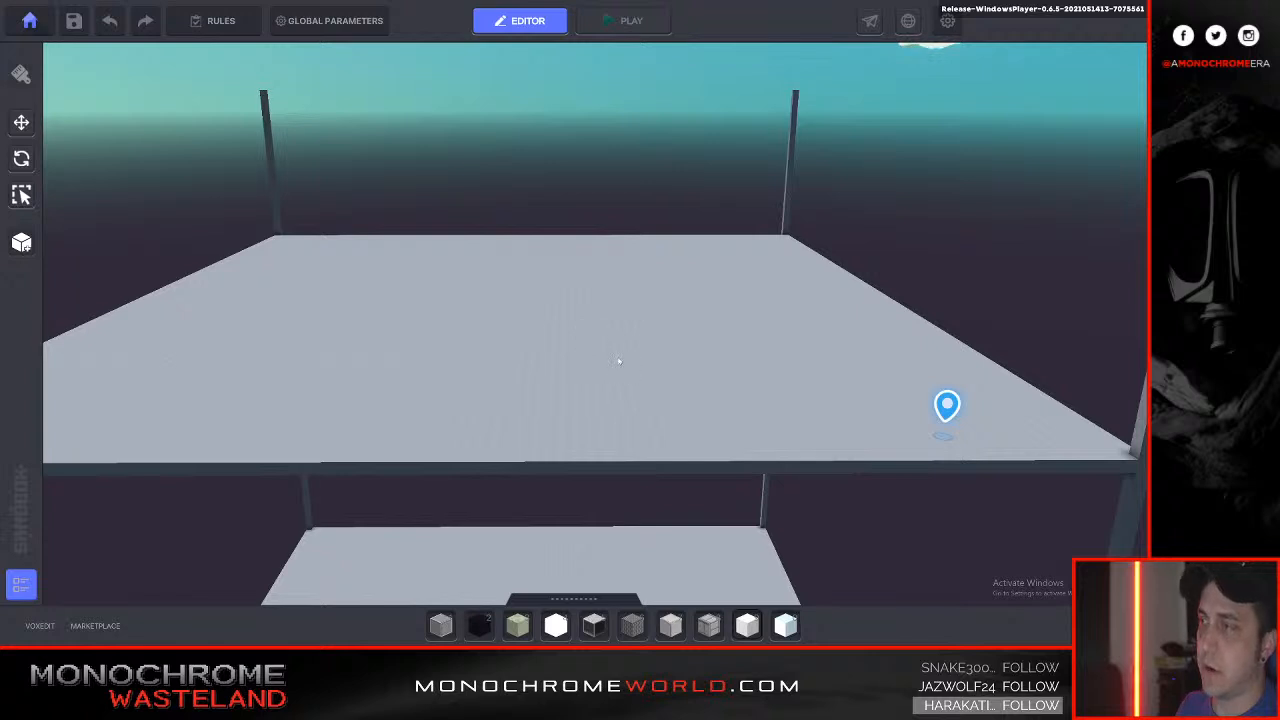
pyautogui.press('a')
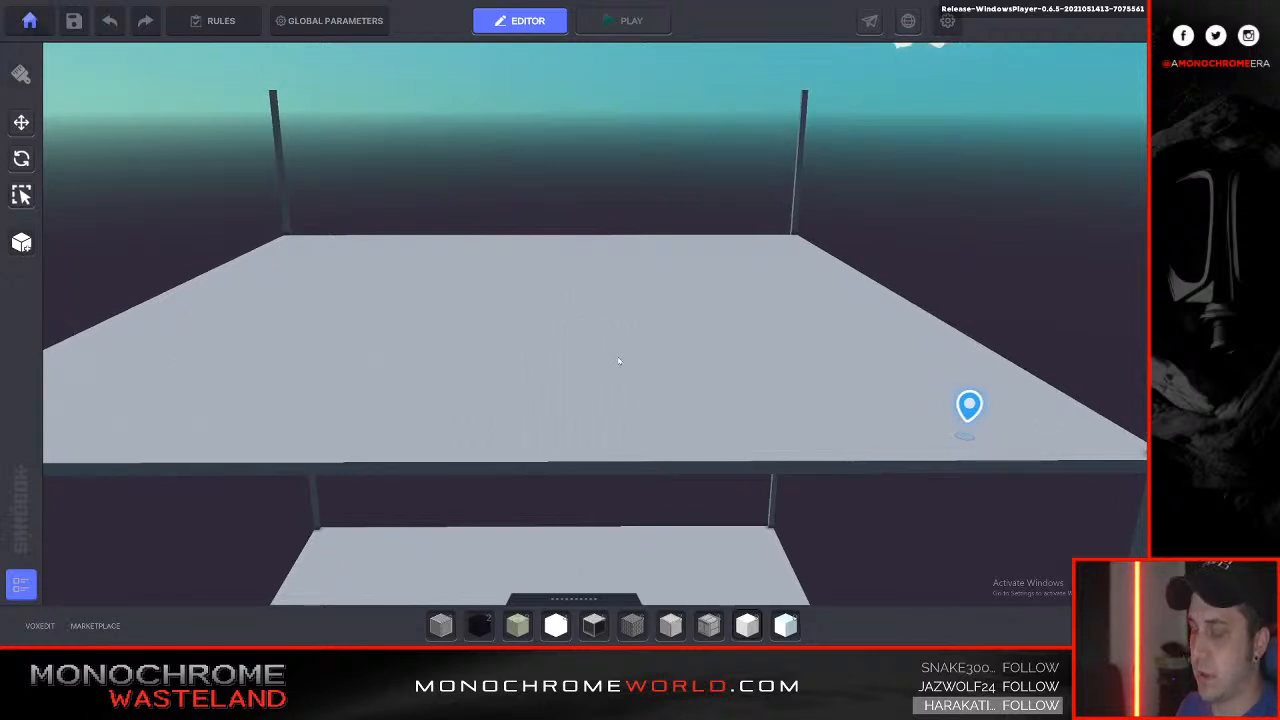
pyautogui.press('Tab')
pyautogui.press('Tab')
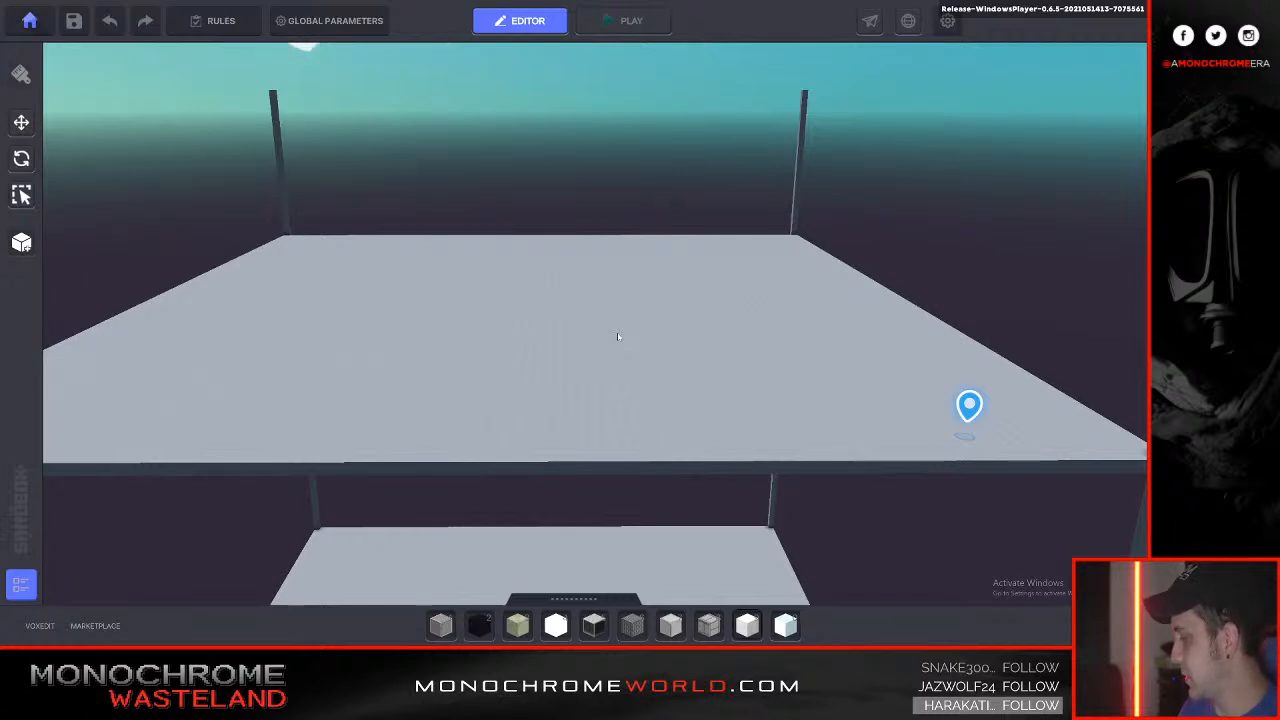
pyautogui.press('Tab')
pyautogui.press('Tab')
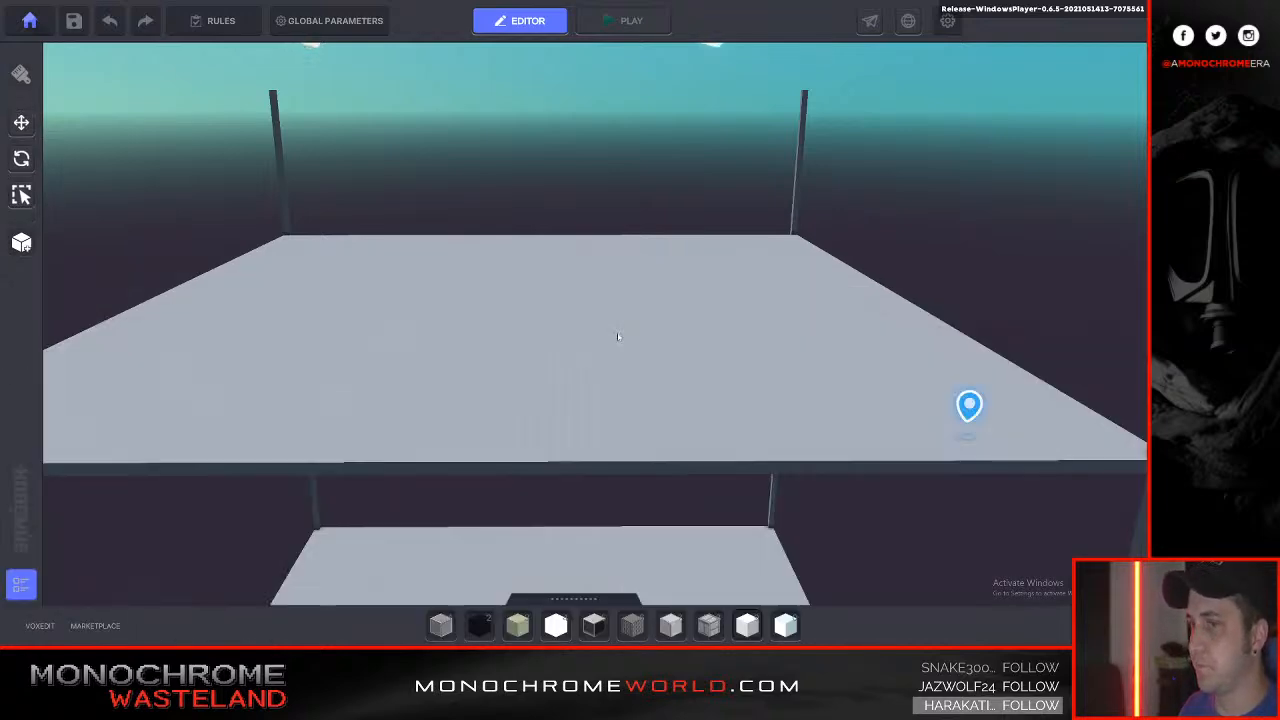
# Search the asset library for "scout" and place a Hunter Scout toward the far side of the empty ground.
pyautogui.press('w')
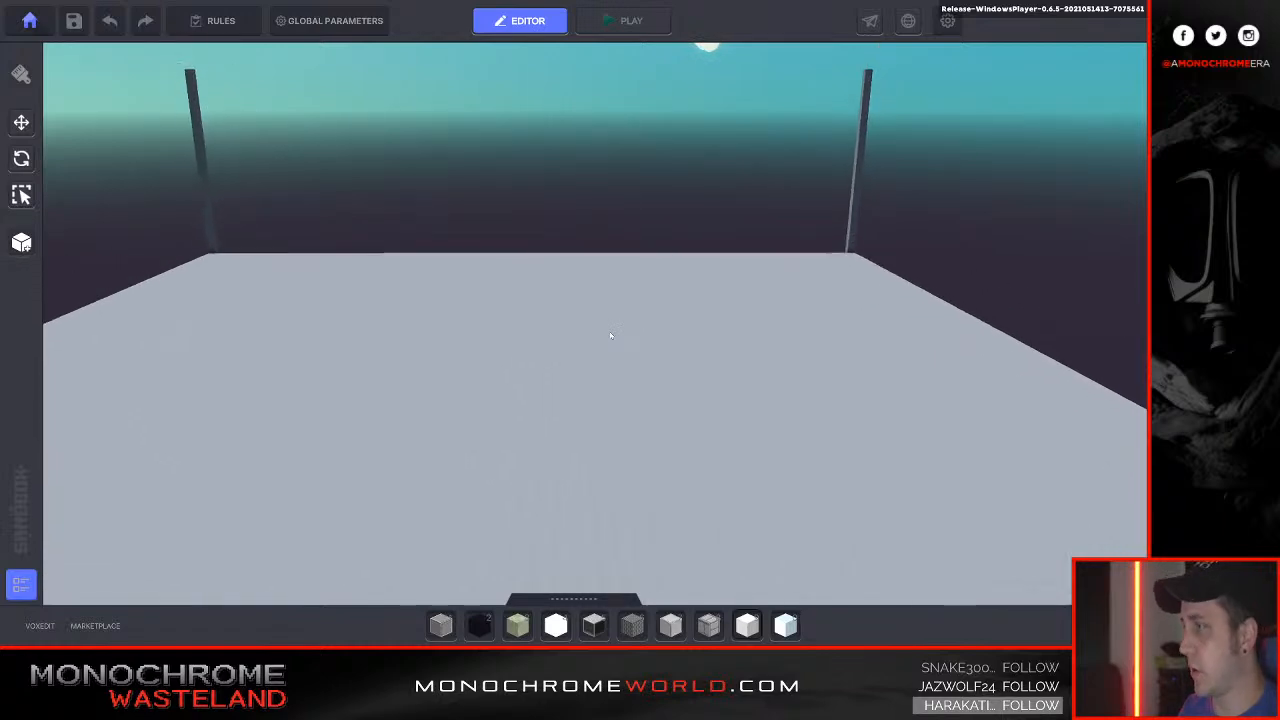
pyautogui.press('Tab')
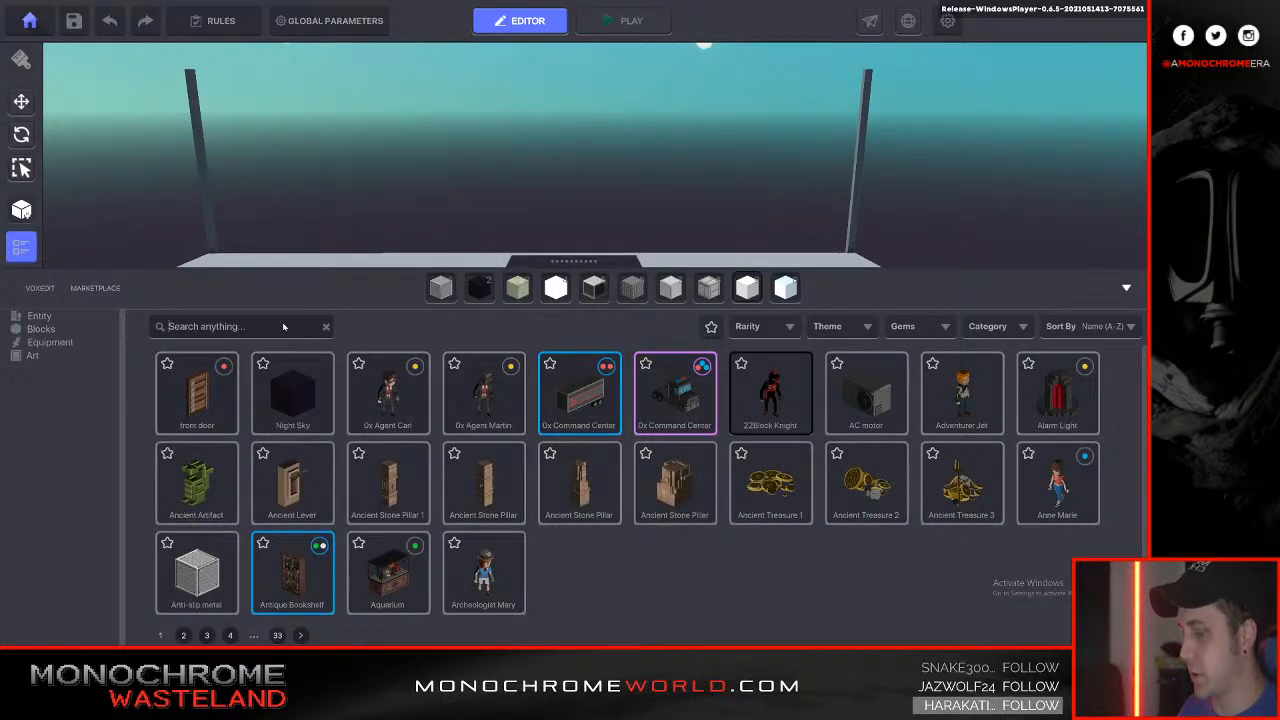
pyautogui.click(283, 326)
pyautogui.write('scout')
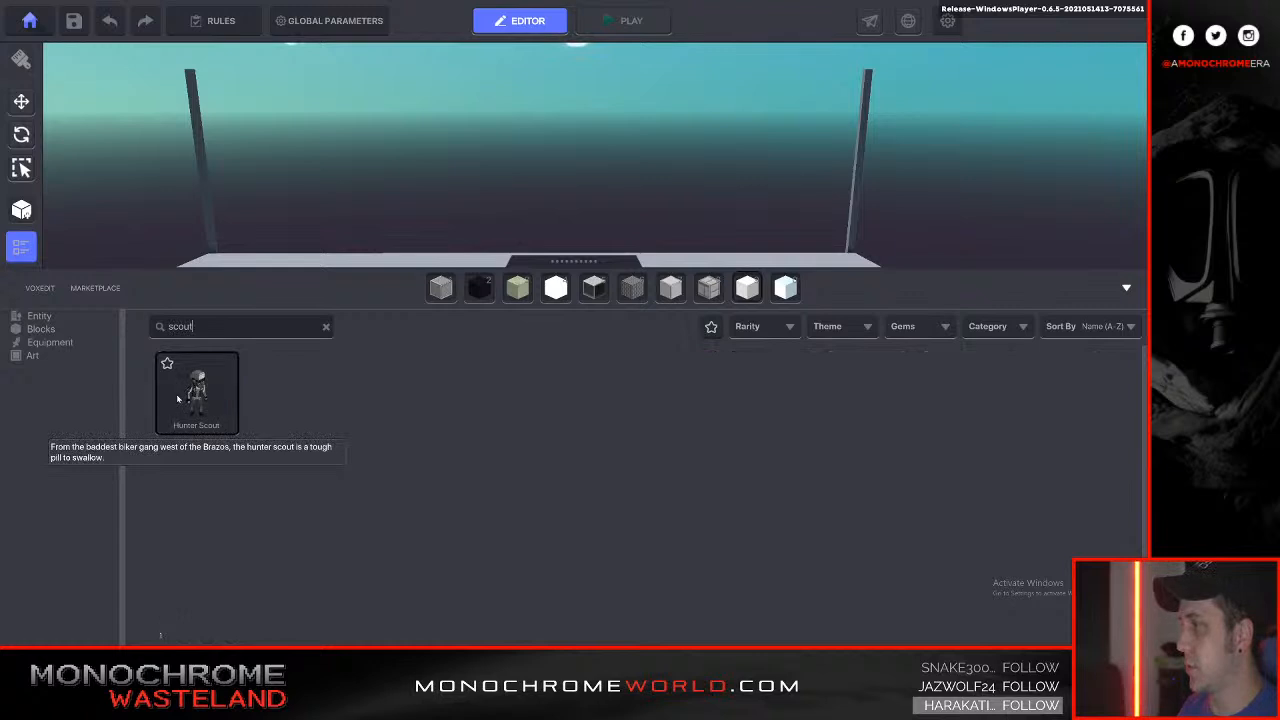
pyautogui.click(198, 393)
pyautogui.press('Tab')
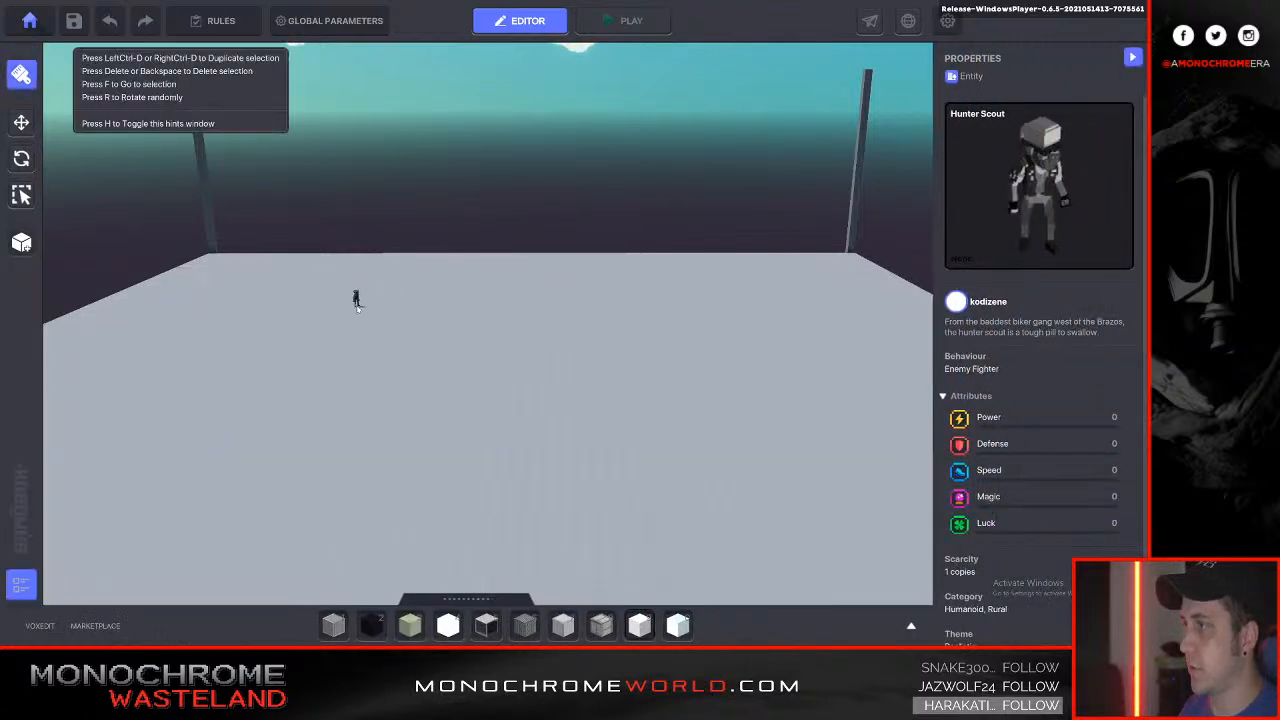
# Search the asset library for "basher" and place a Basher beside the Hunter Scout, leaving a gap between them.
pyautogui.press('Tab')
pyautogui.click(236, 327)
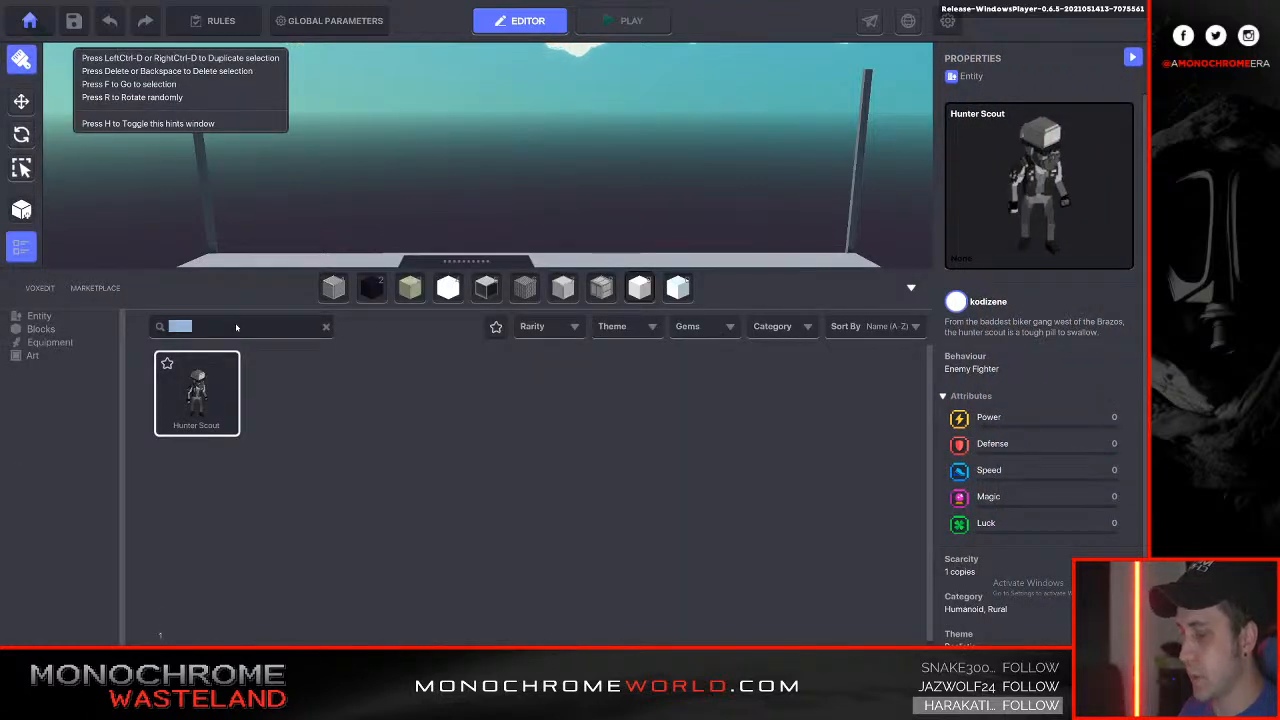
pyautogui.write('basher')
pyautogui.click(197, 393)
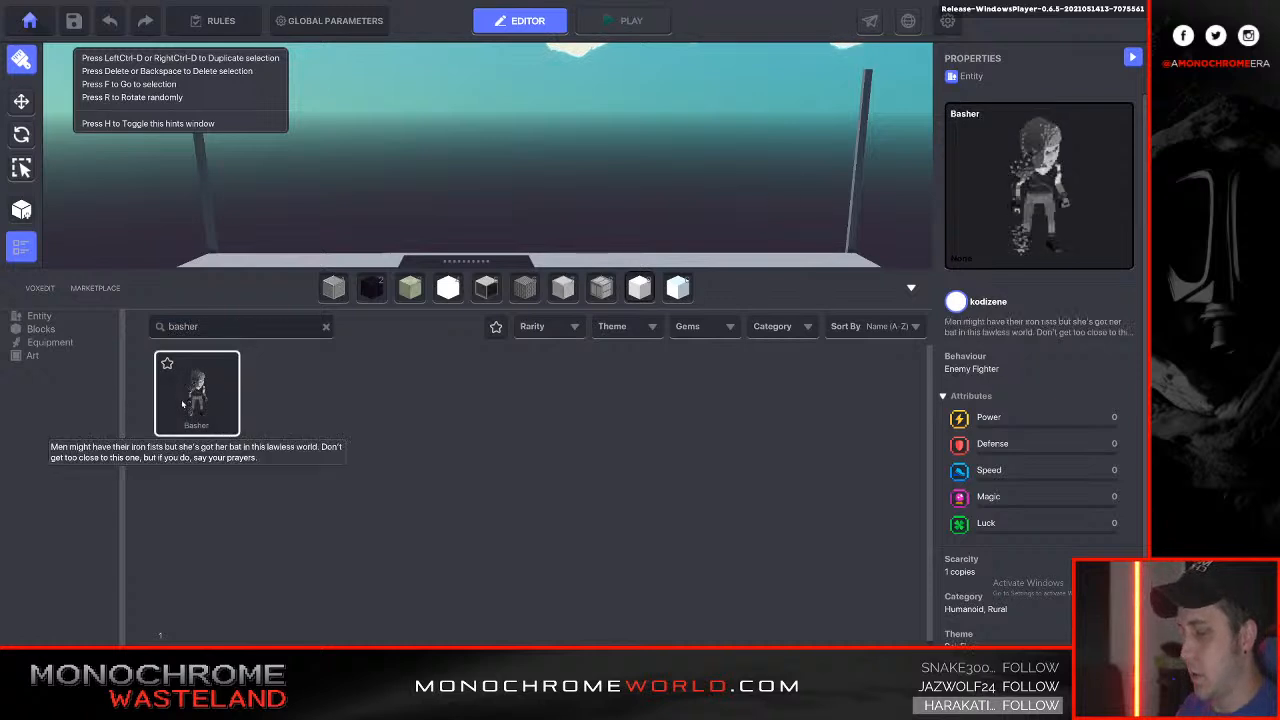
pyautogui.press('Tab')
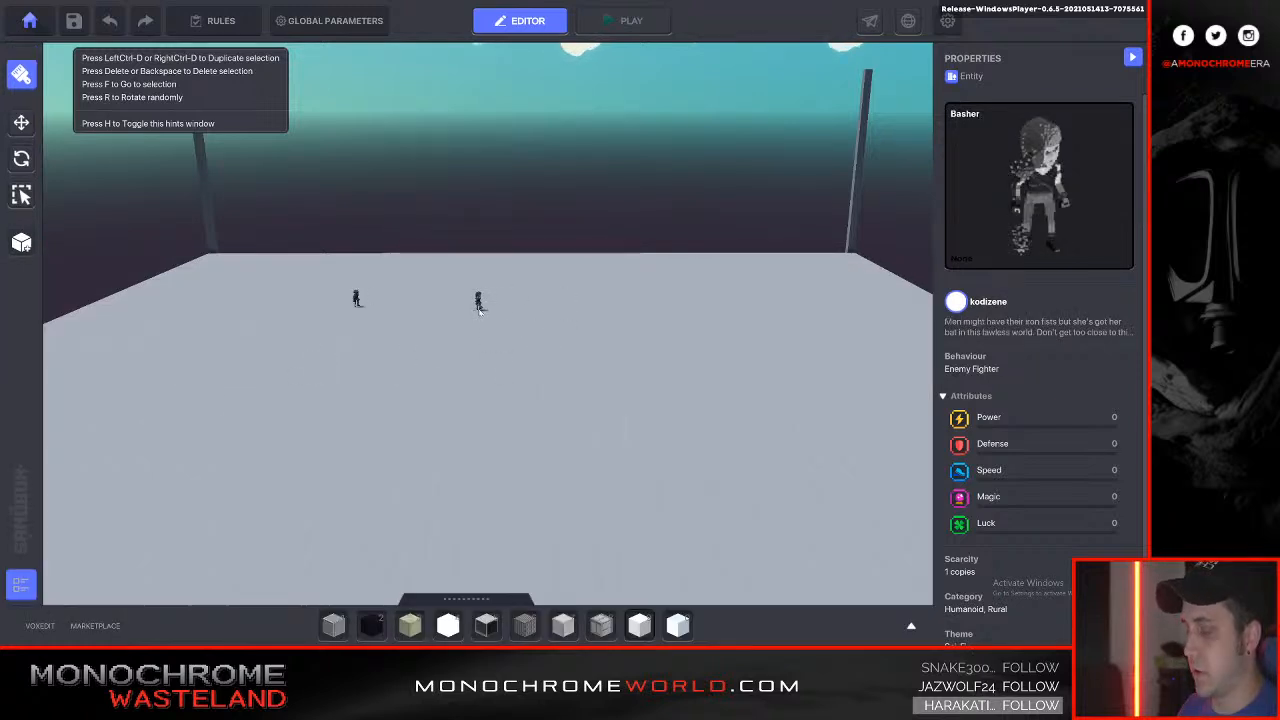
# Search the asset library for "so" and place a Wasteland Soldier between the Hunter Scout and the Basher.
pyautogui.press('Tab')
pyautogui.click(258, 327)
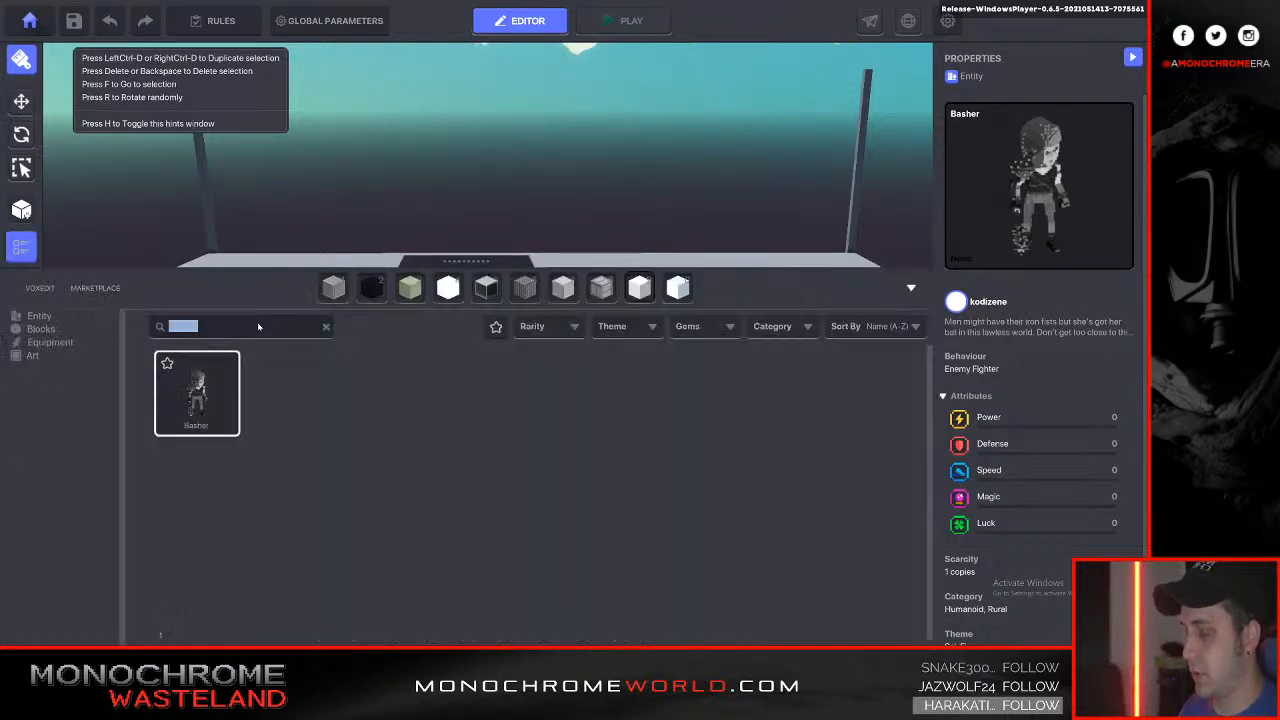
pyautogui.write('so')
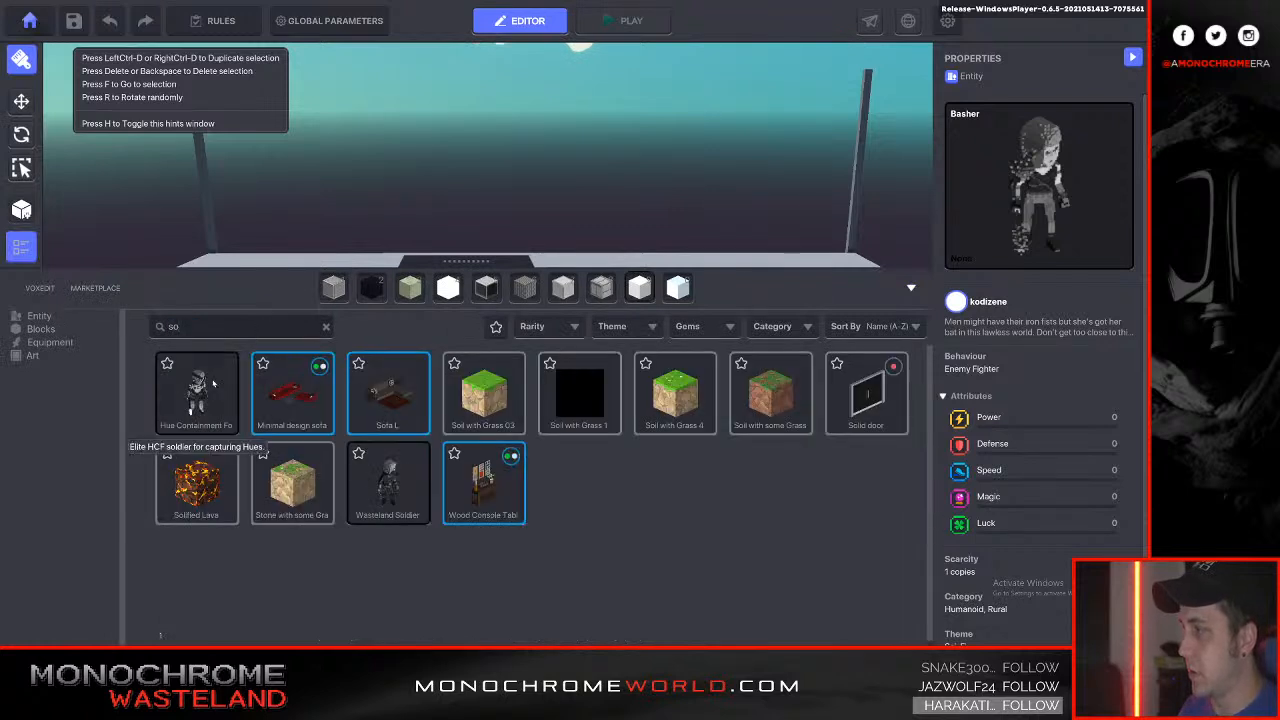
pyautogui.click(387, 482)
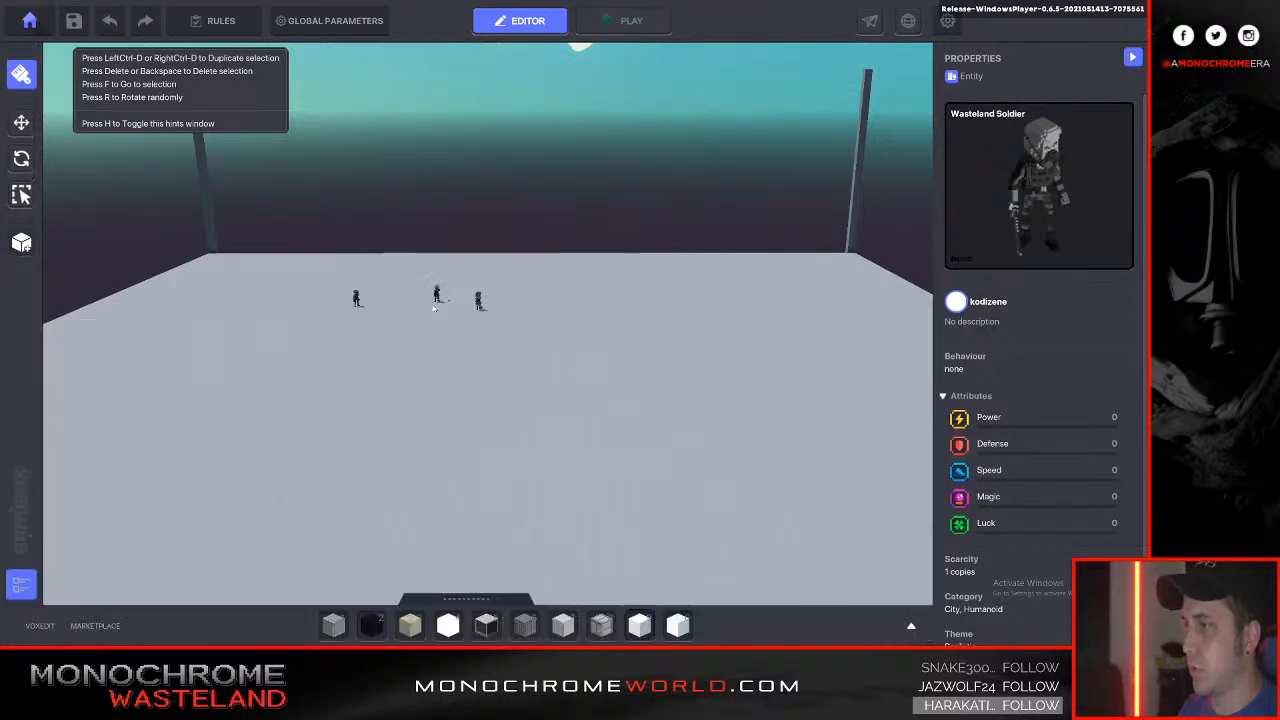
# Search the asset library for "jailer" and place a Hunter Jailer on the other side of the Basher from the Wasteland Soldier.
pyautogui.press('Tab')
pyautogui.click(243, 325)
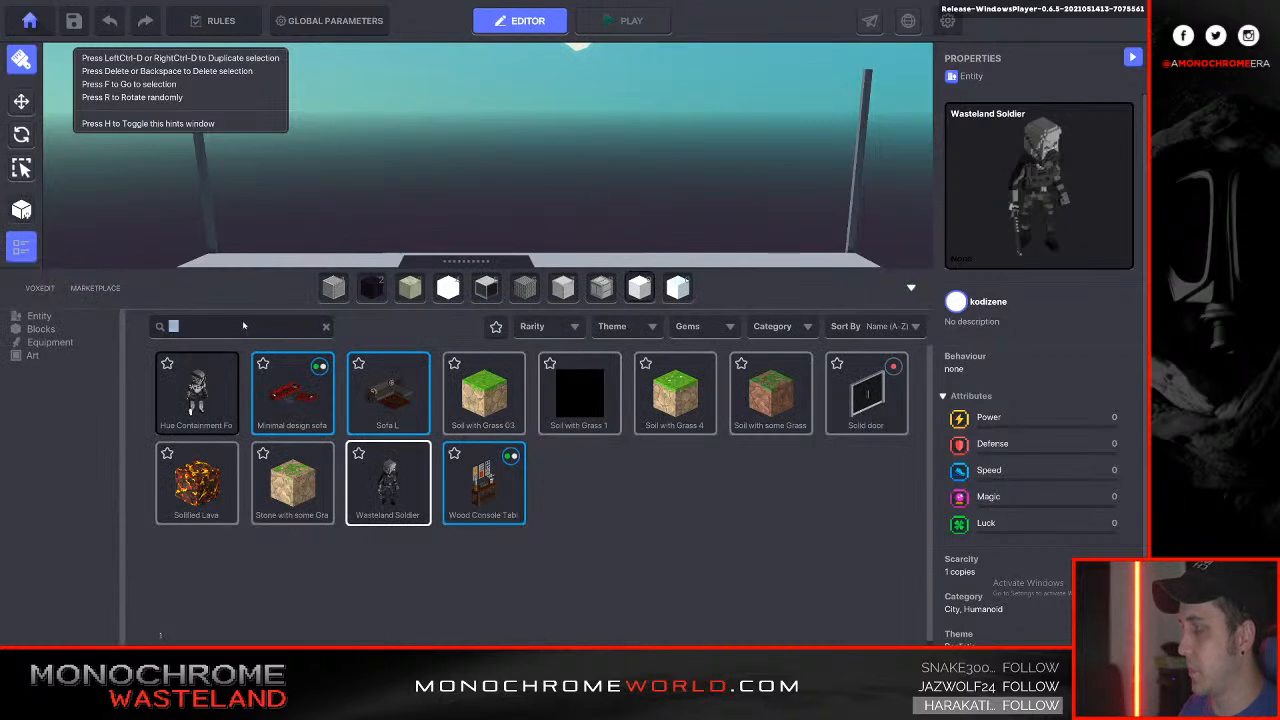
pyautogui.write('jailer')
pyautogui.click(213, 371)
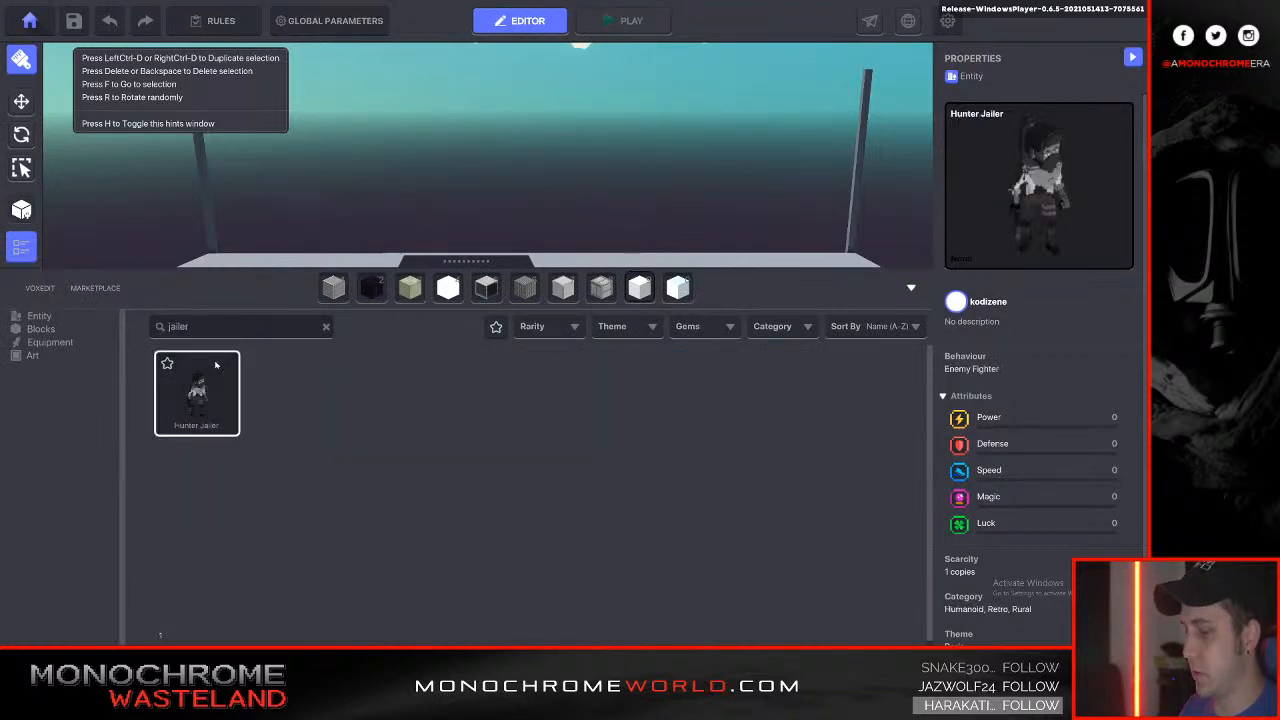
pyautogui.press('Tab')
# Search the asset library for "psyco", place a Hunter Psyco at the end of the row beyond the Hunter Jailer, and leave placement mode.
pyautogui.press('Tab')
pyautogui.click(219, 330)
pyautogui.write('psc')
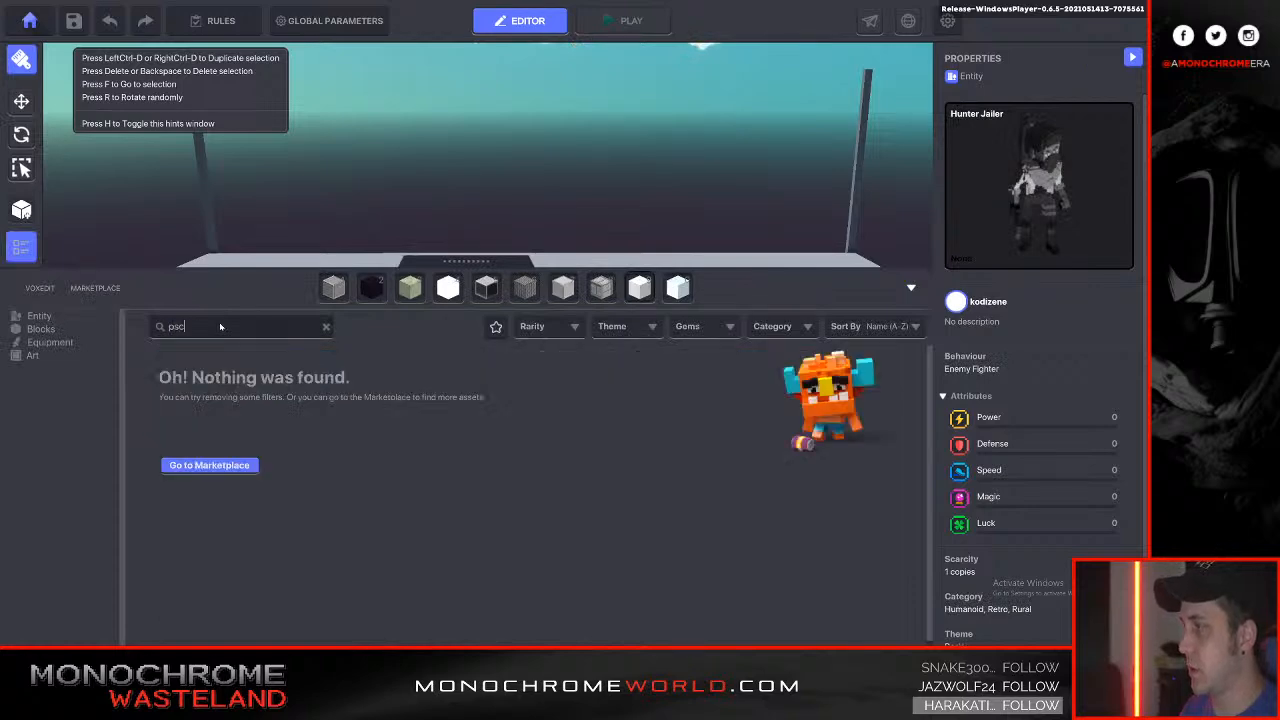
pyautogui.press('BackSpace')
pyautogui.write('y')
pyautogui.press('BackSpace')
pyautogui.press('BackSpace')
pyautogui.write('scyo')
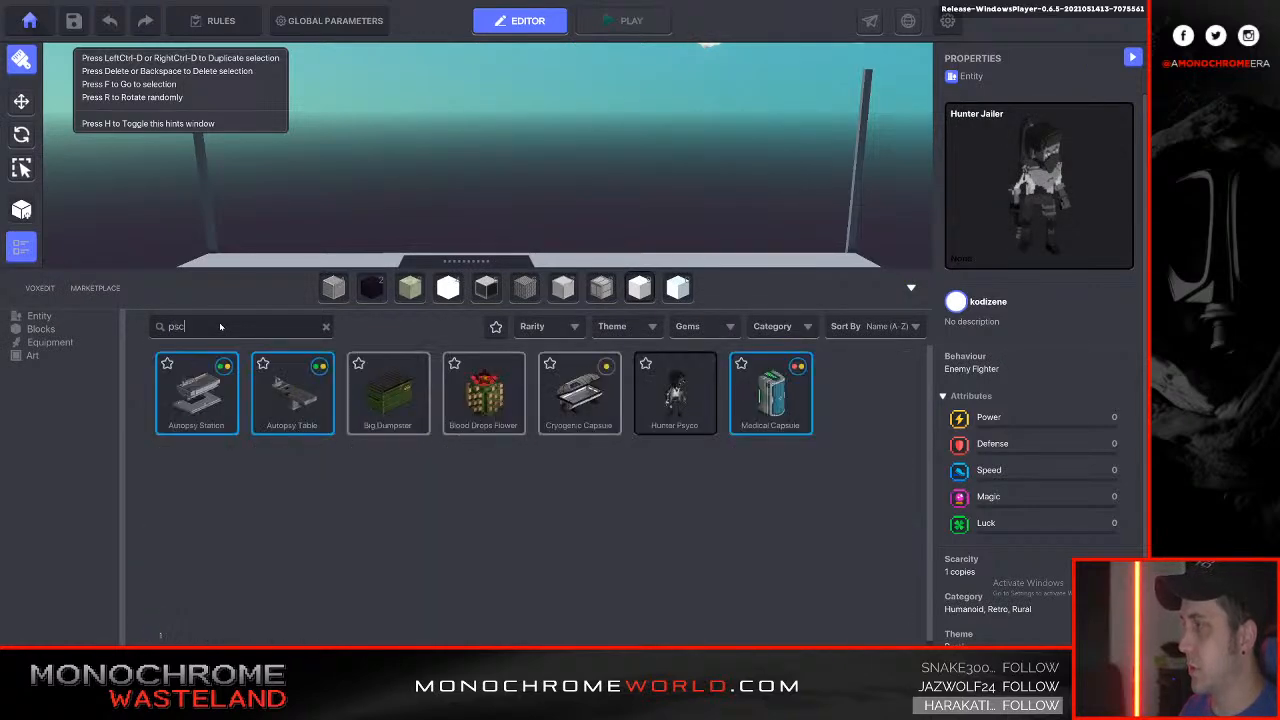
pyautogui.press('BackSpace')
pyautogui.press('BackSpace')
pyautogui.press('BackSpace')
pyautogui.press('BackSpace')
pyautogui.write('syco')
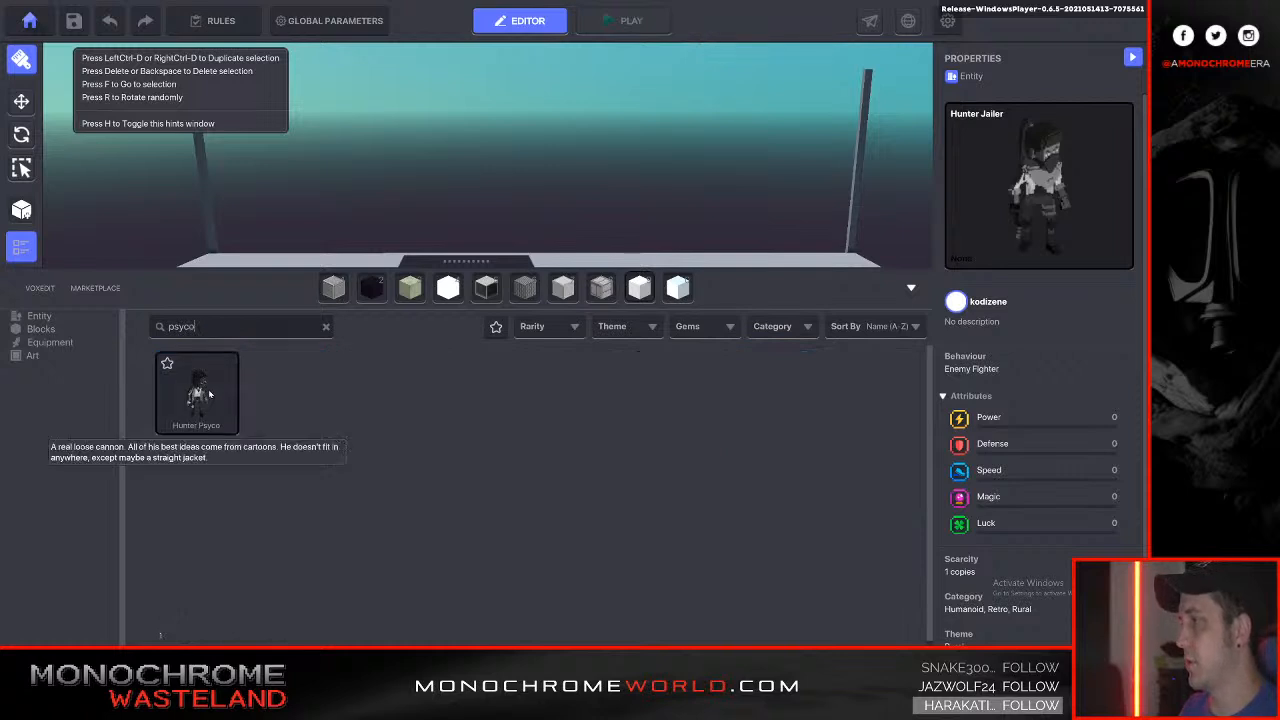
pyautogui.click(225, 389)
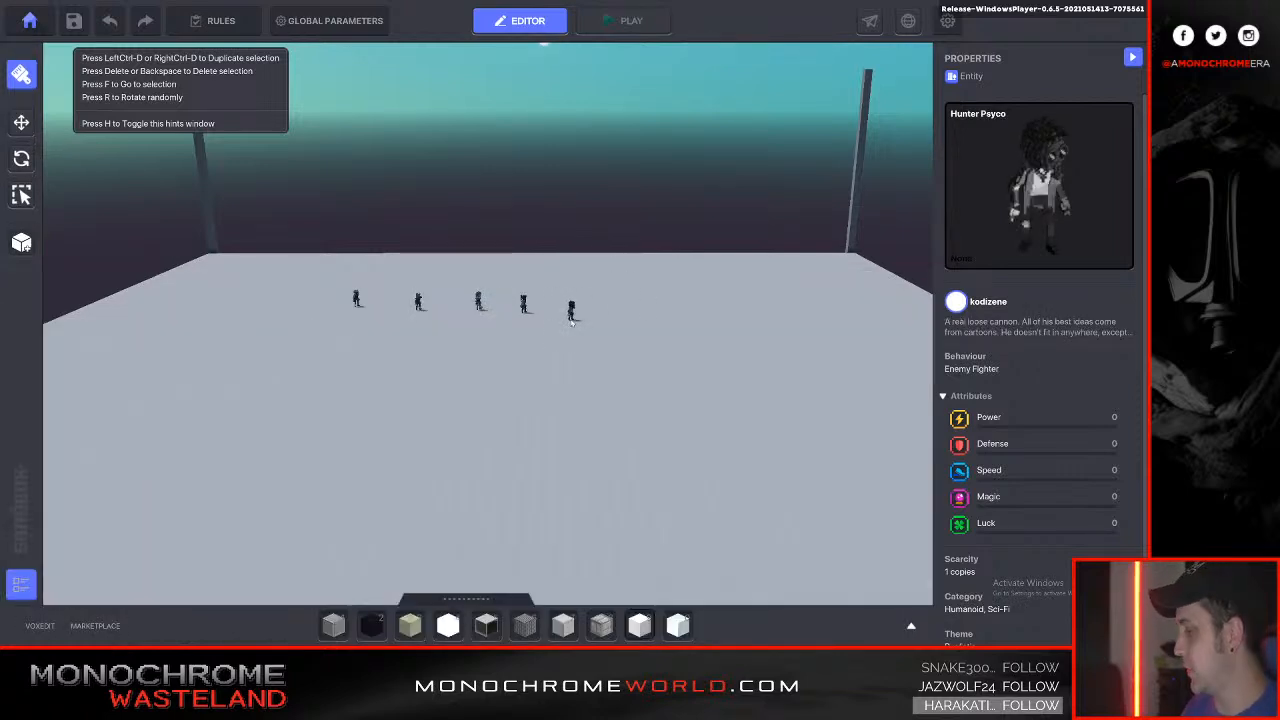
pyautogui.click(571, 320)
pyautogui.click(21, 121)
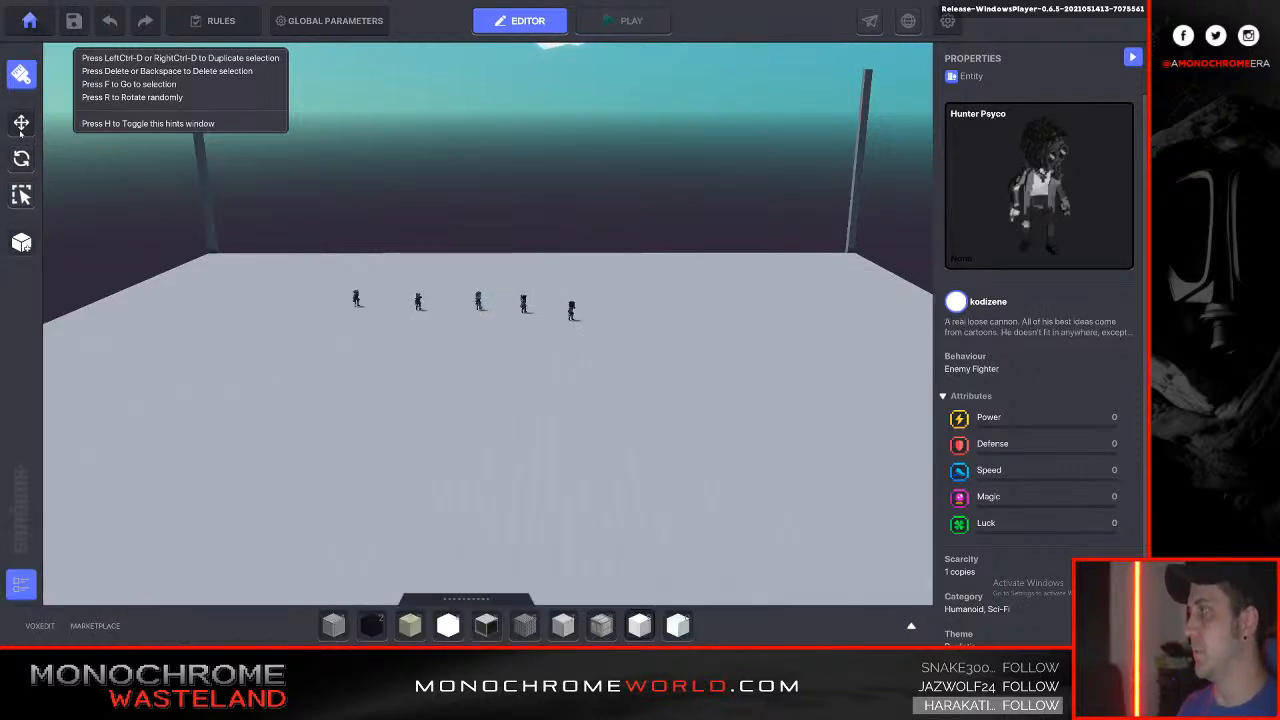
# Limit the asset library to blocks, search for "road" and choose the Old Road - Good block.
pyautogui.press('w')
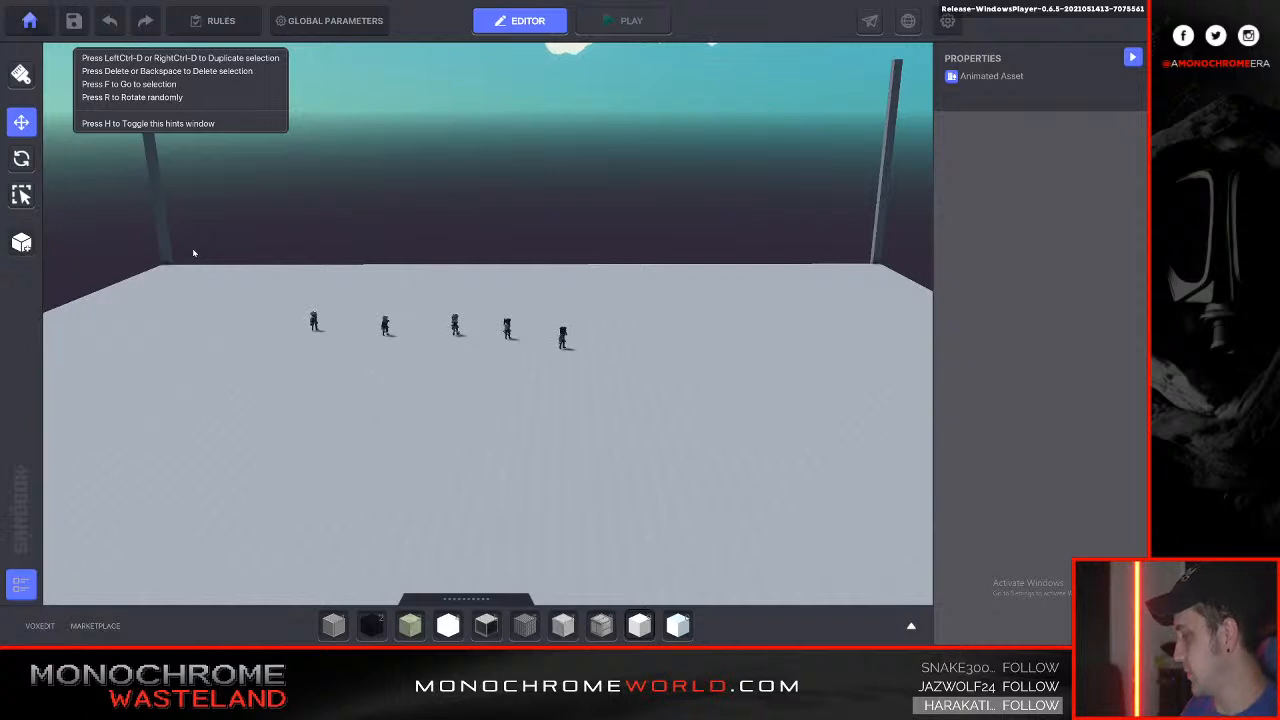
pyautogui.press('e')
pyautogui.press('d')
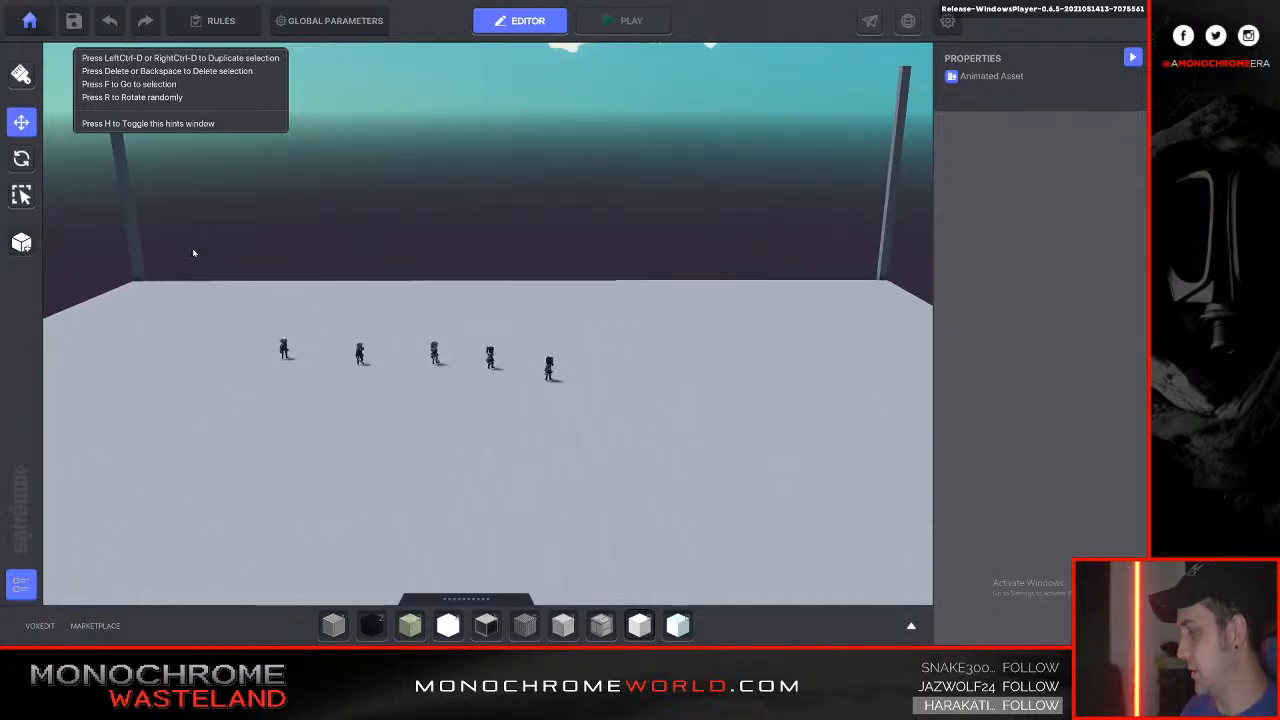
pyautogui.press('e')
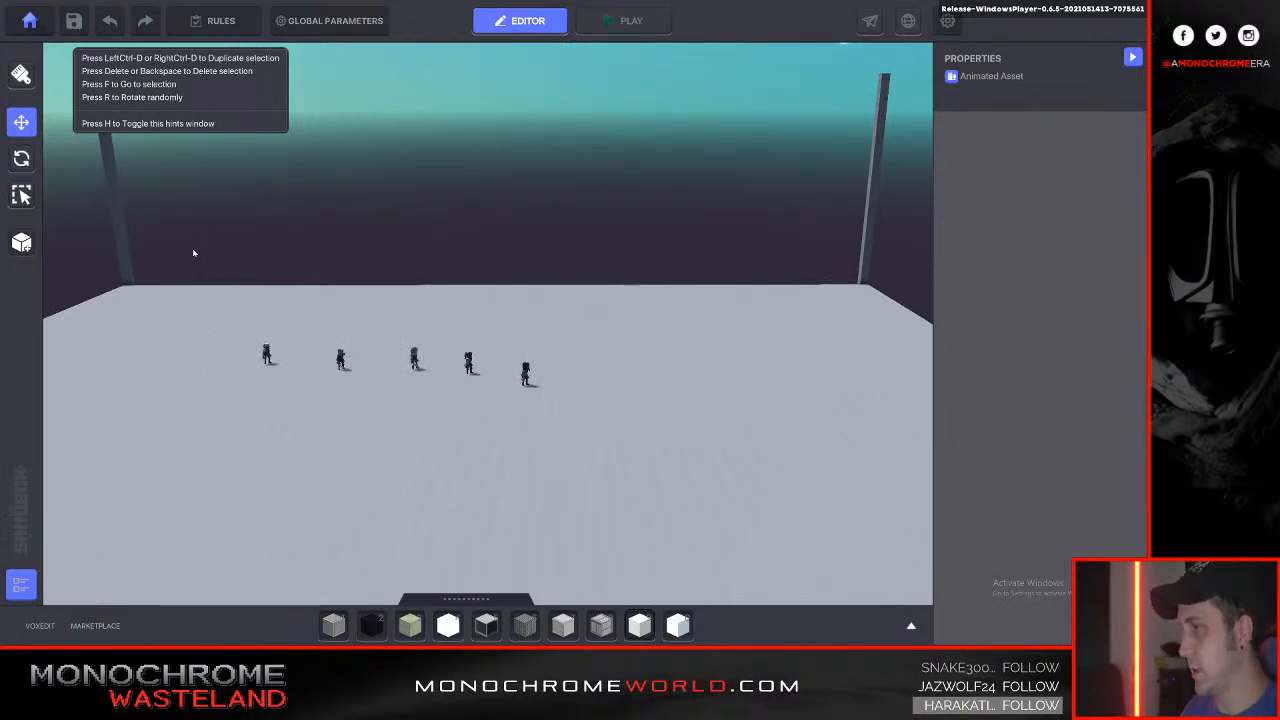
pyautogui.press('Tab')
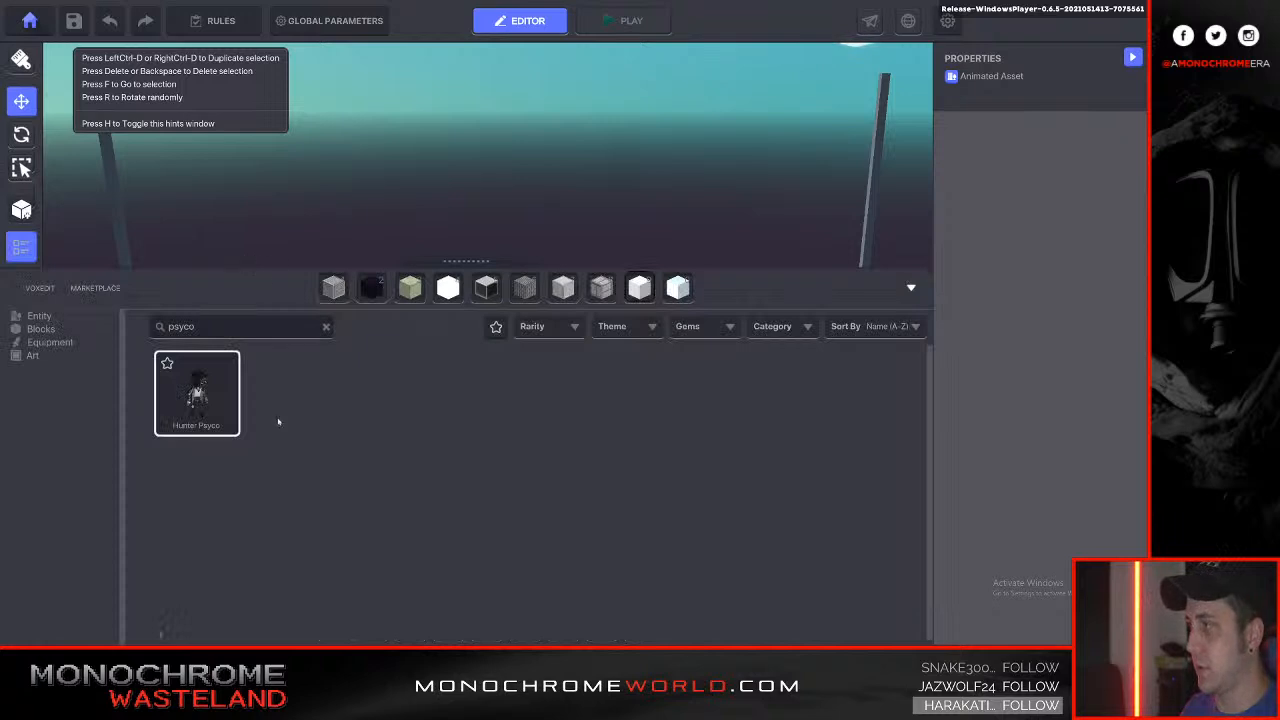
pyautogui.click(56, 331)
pyautogui.click(298, 330)
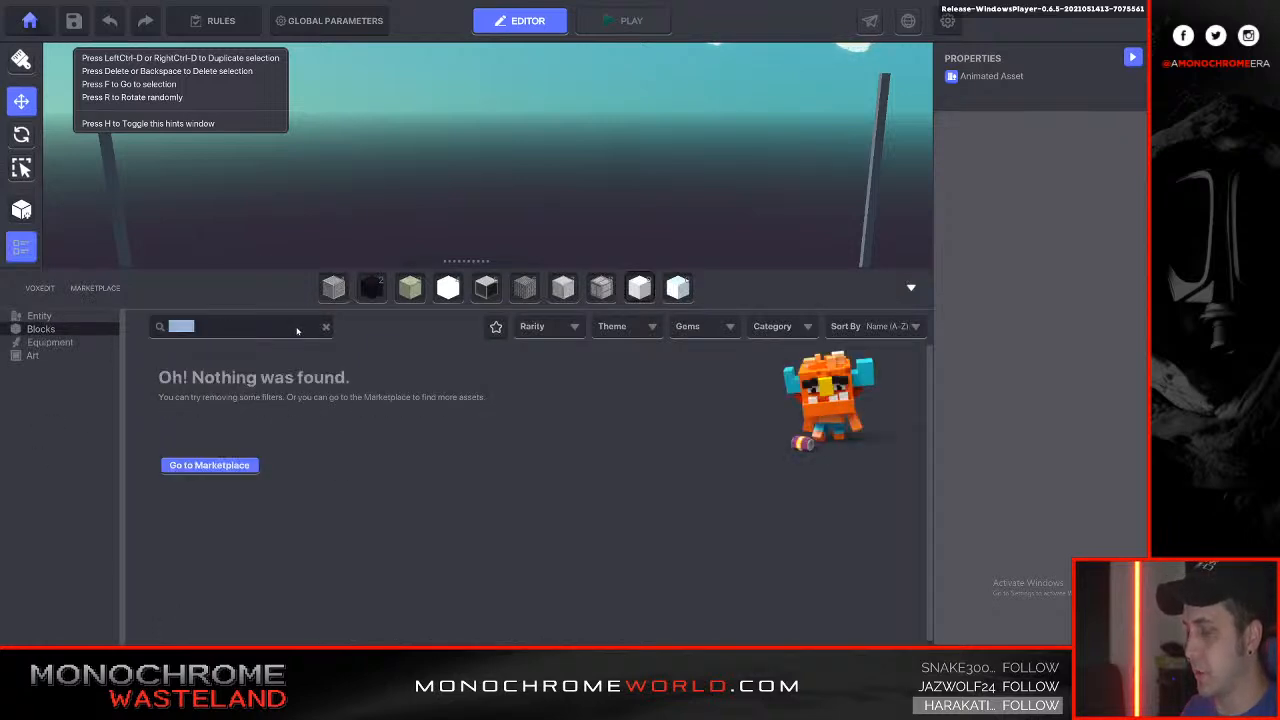
pyautogui.write('road')
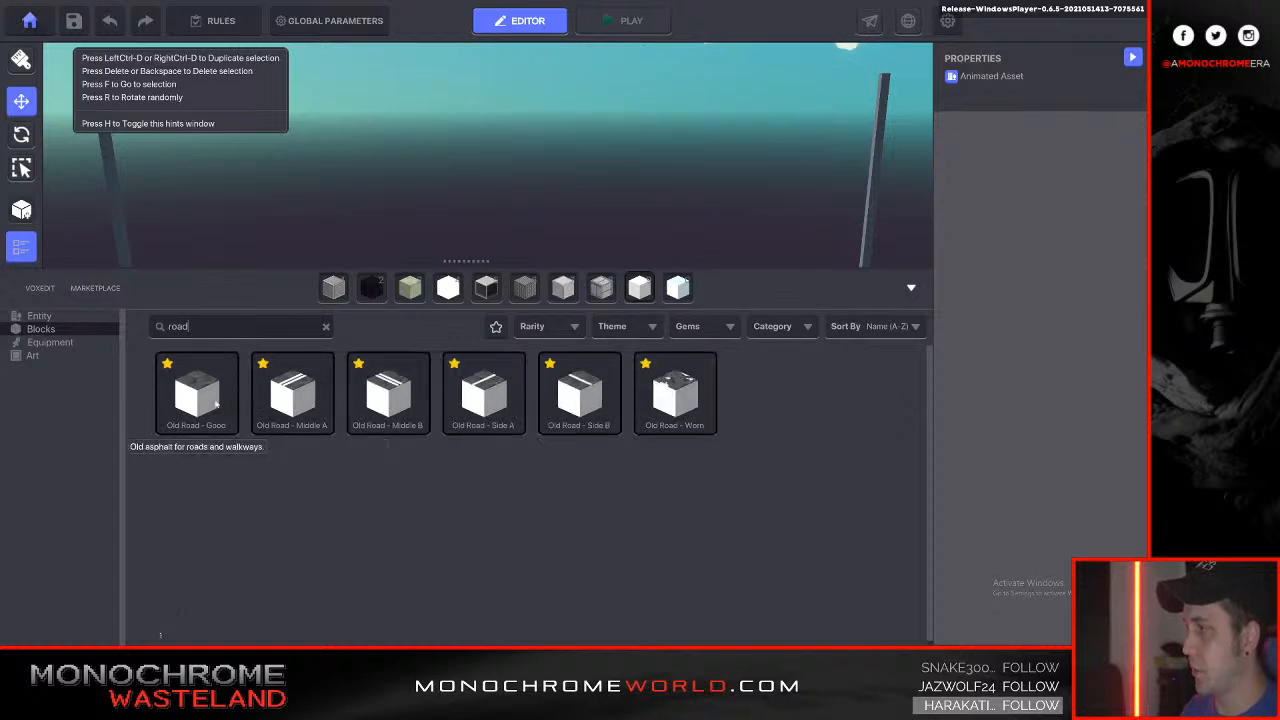
pyautogui.click(205, 398)
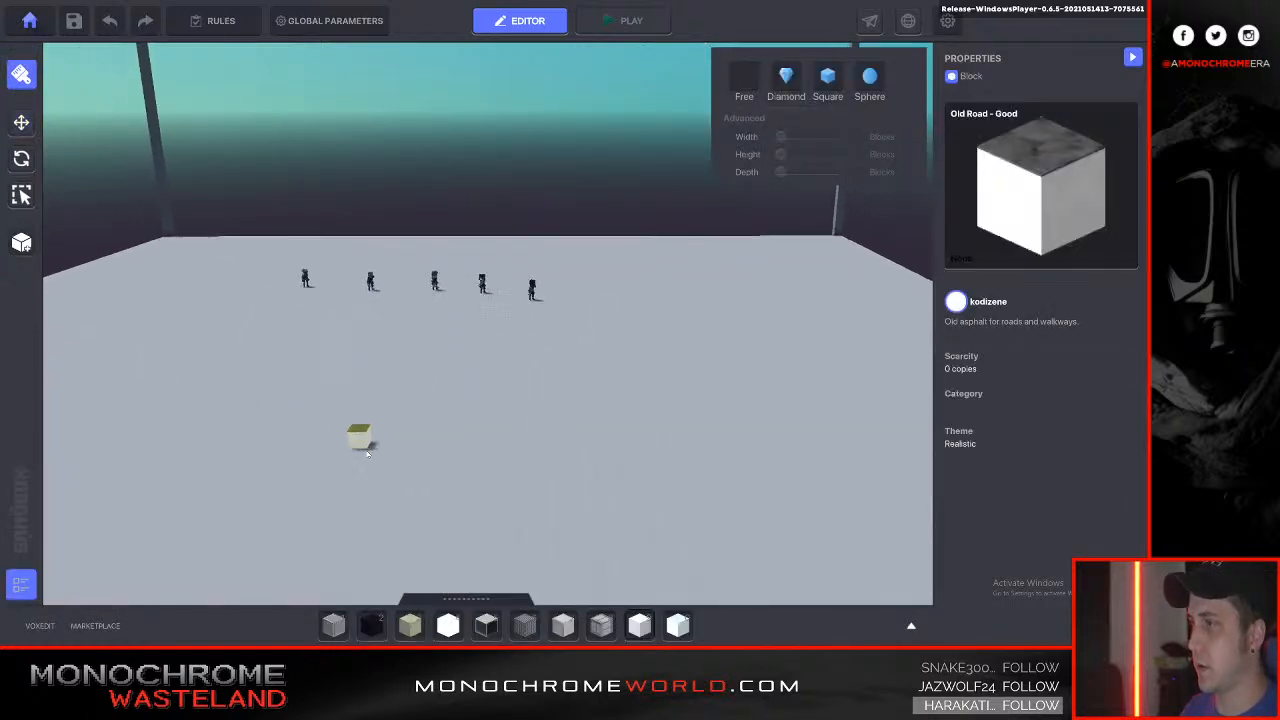
# Playtest the level by running the character across the ground near the enemy row, and return to the editor.
pyautogui.press('s')
pyautogui.press('d')
pyautogui.press('Tab')
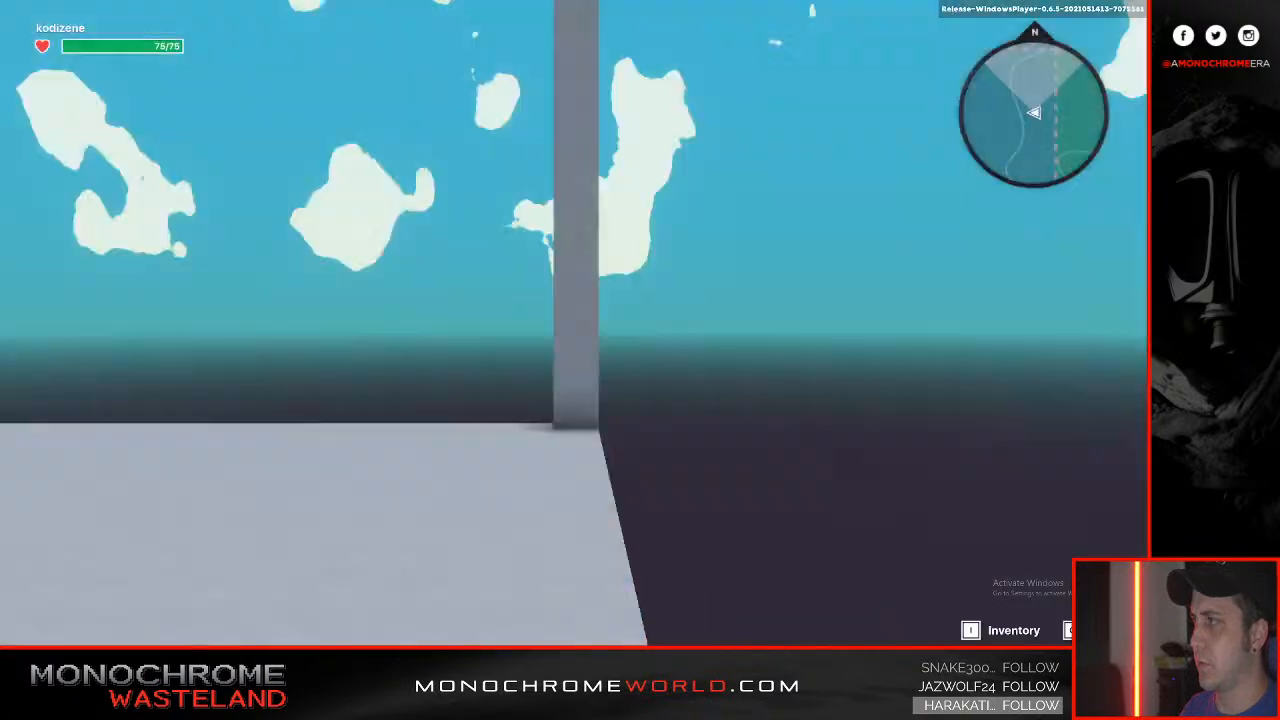
pyautogui.press('w')
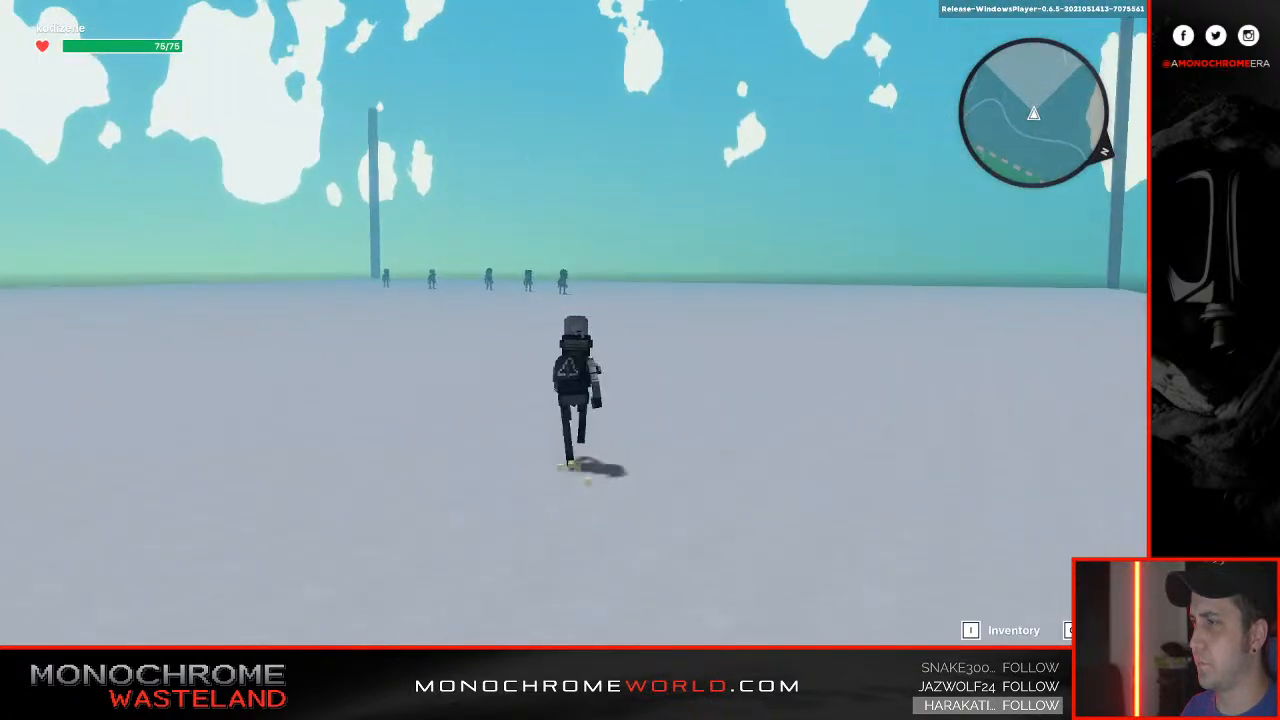
pyautogui.press('d')
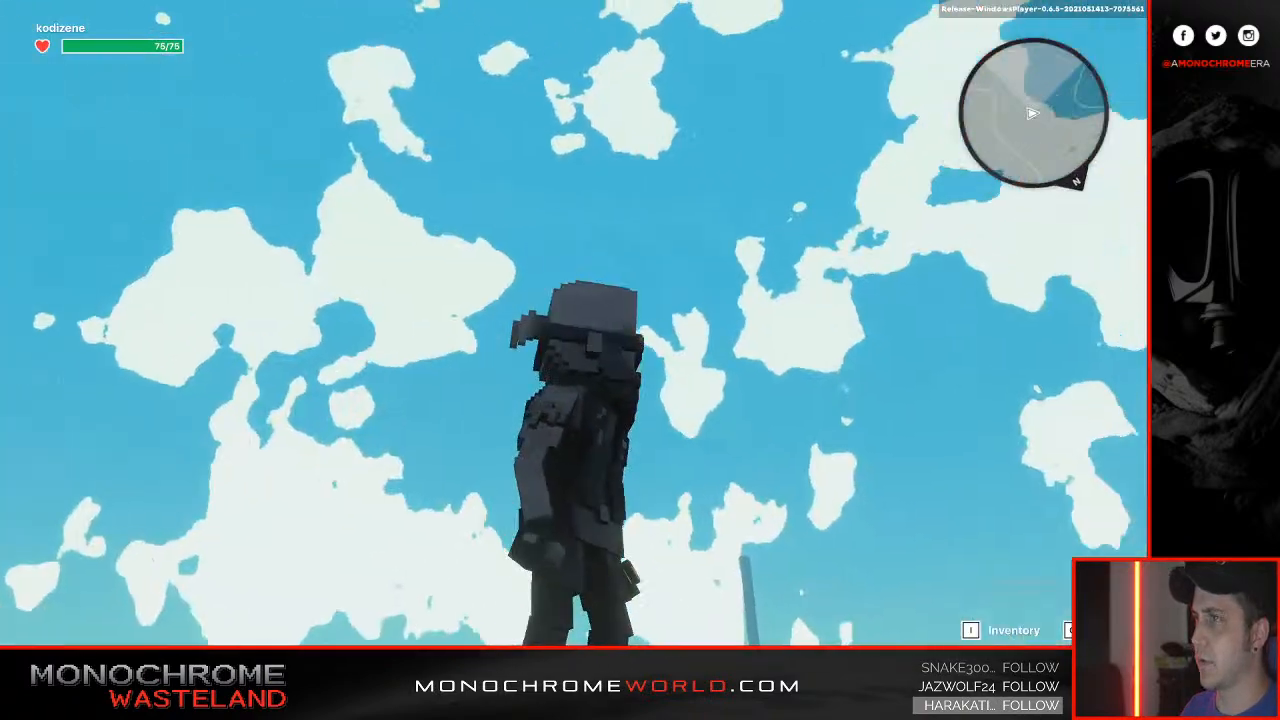
pyautogui.press('w')
pyautogui.press('Tab')
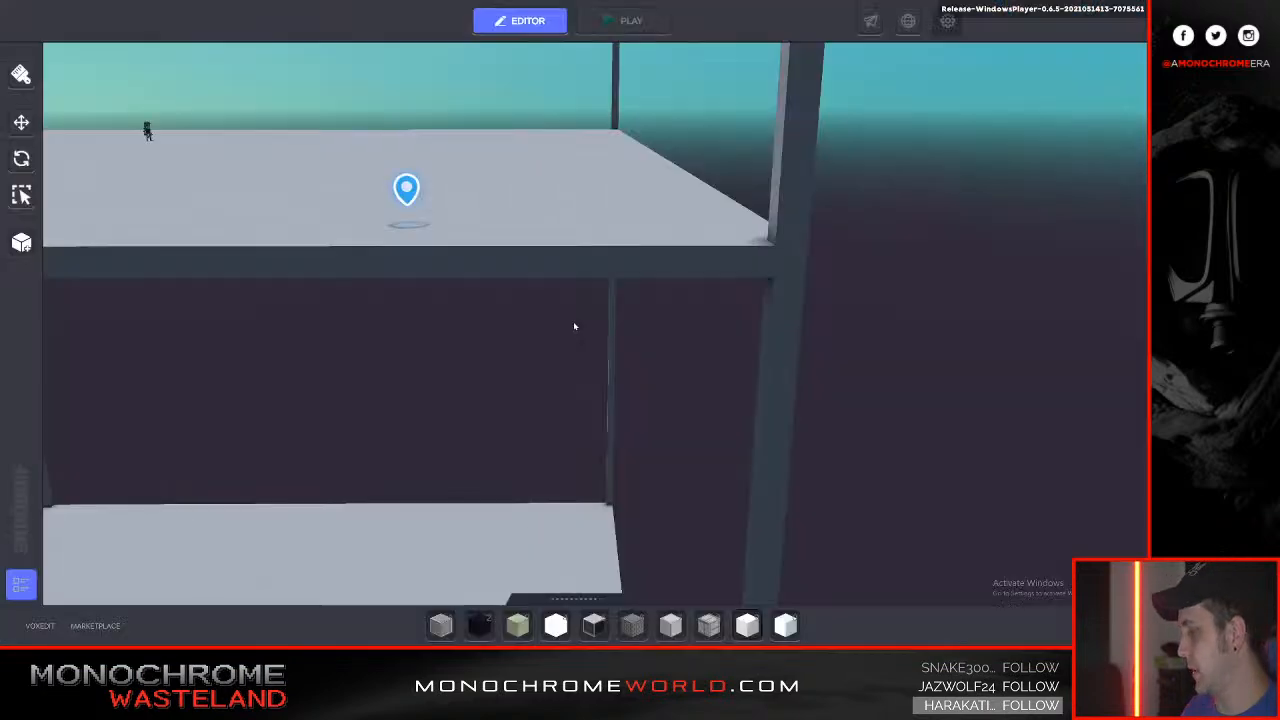
# Search the block library for "brick" and try placing a Dark Bricks block on the open ground.
pyautogui.press('e')
pyautogui.press('a')
pyautogui.press('d')
pyautogui.moveTo(574, 326); pyautogui.dragTo(574, 326, button='right')
pyautogui.moveTo(466, 363); pyautogui.dragTo(466, 363, button='right')
pyautogui.press('w')
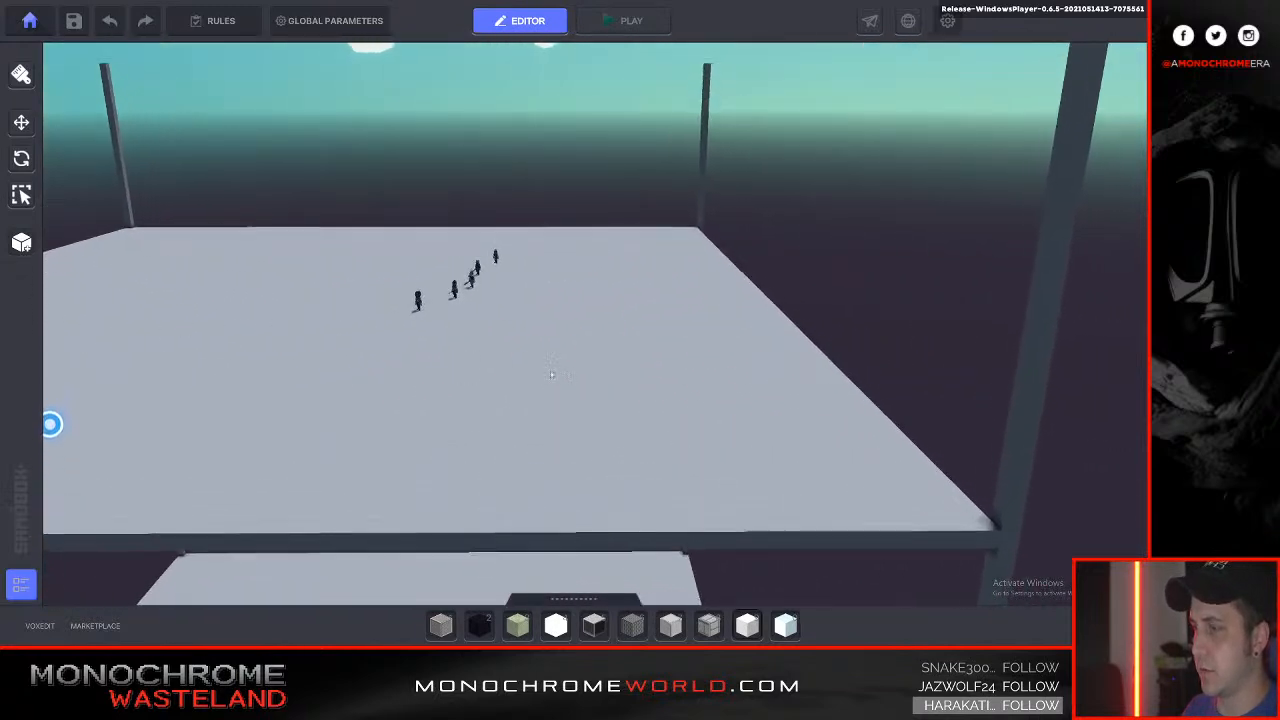
pyautogui.press('1')
pyautogui.press('b')
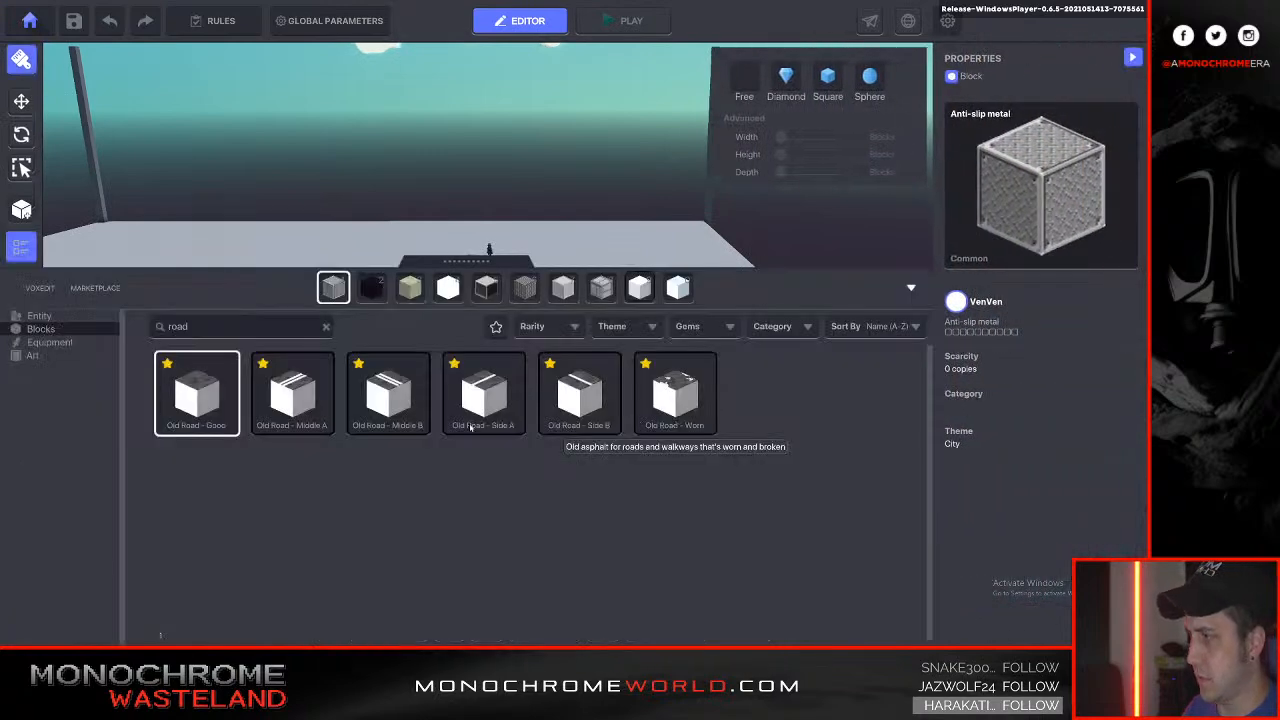
pyautogui.click(199, 327)
pyautogui.write('brick')
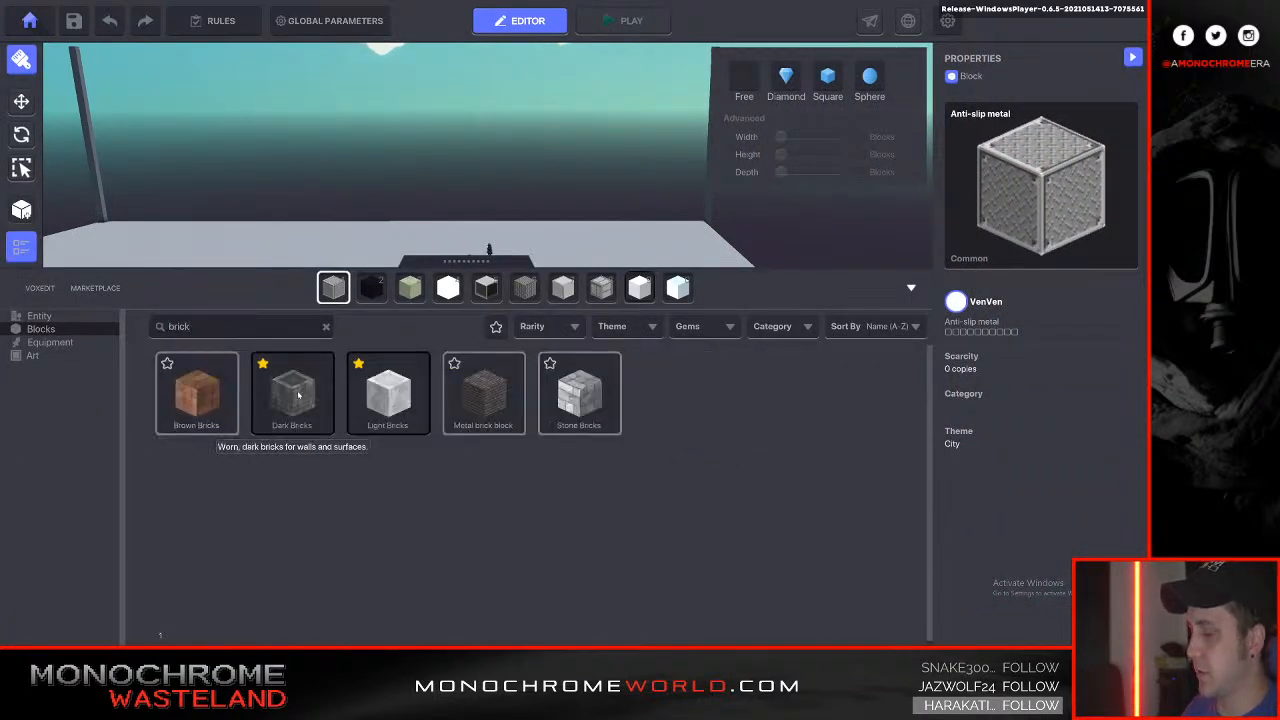
pyautogui.click(297, 396)
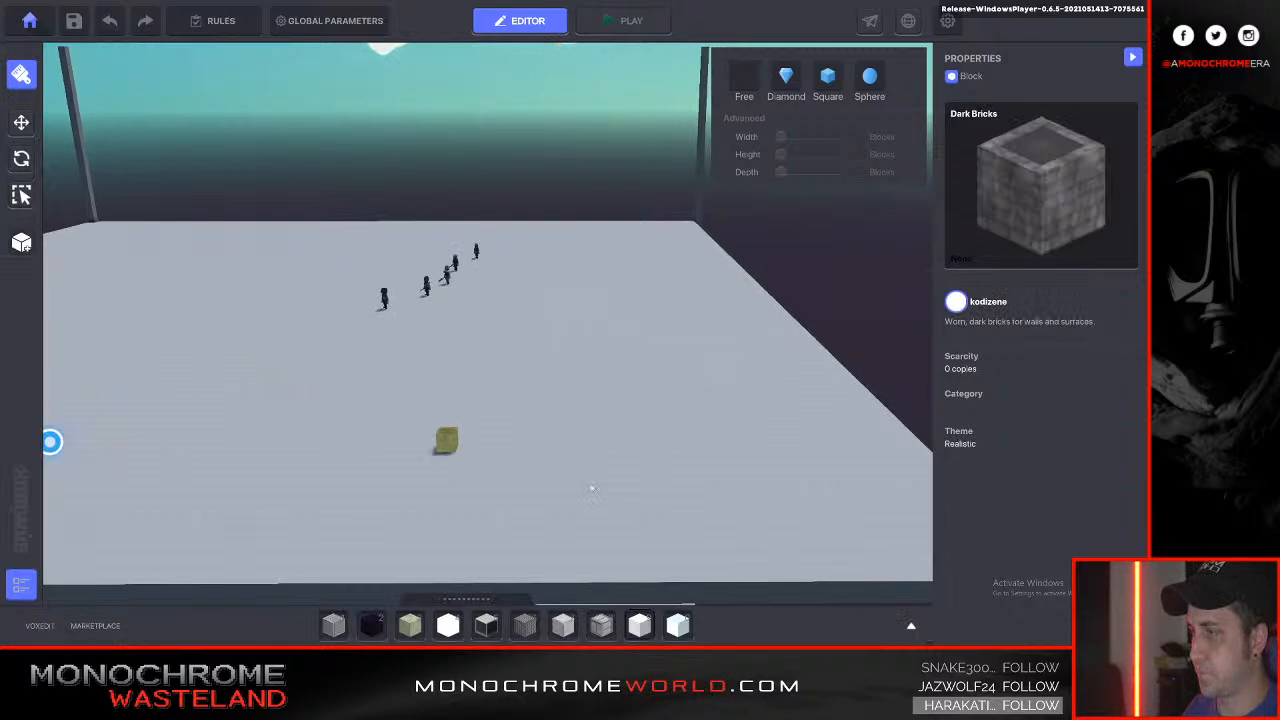
pyautogui.click(663, 435)
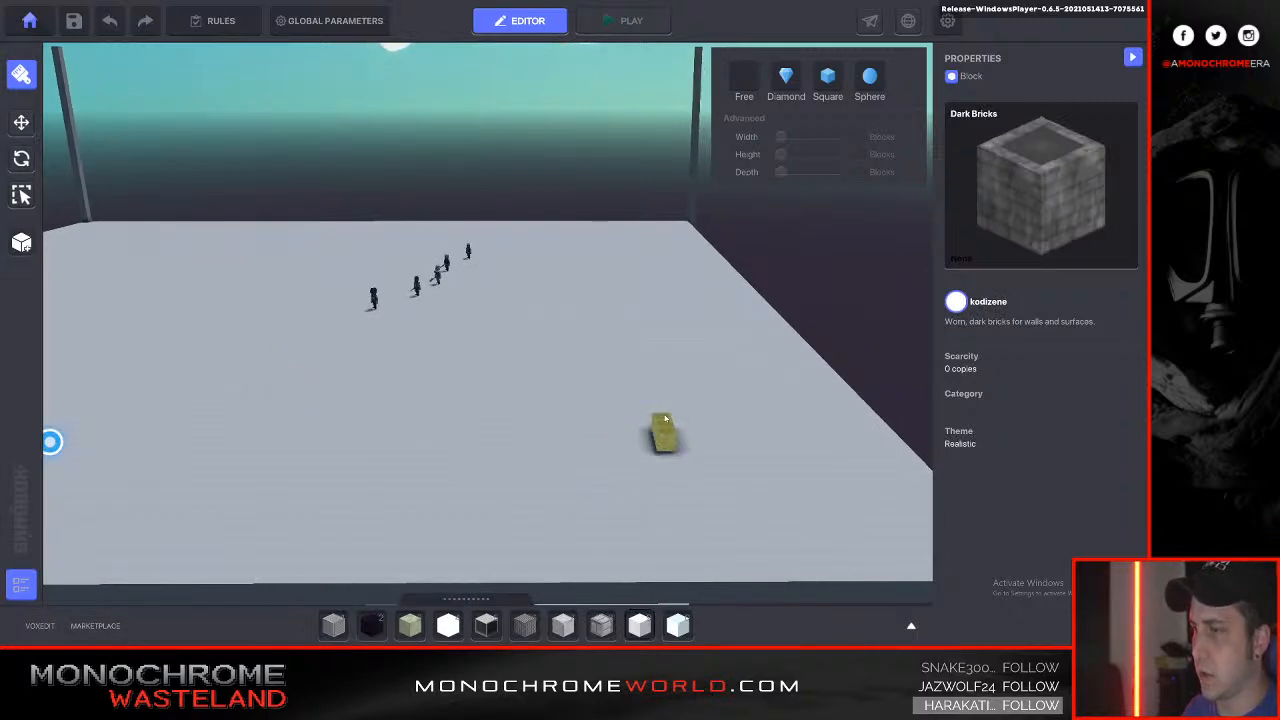
pyautogui.keyDown('ctrl'); pyautogui.click(670, 439); pyautogui.keyUp('ctrl')
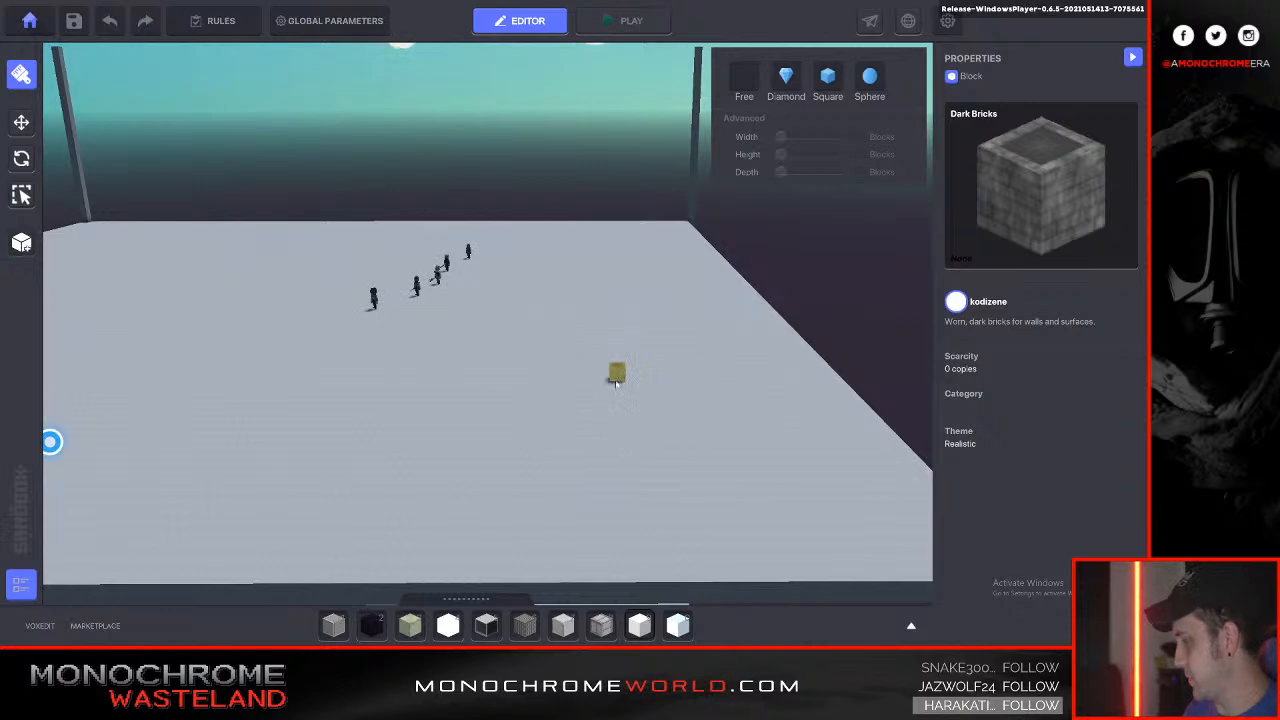
# Search the block library for "road" and lay a wide Old Road - Good strip from one end of the ground to the other through the enemy row.
pyautogui.press('Tab')
pyautogui.doubleClick(250, 325)
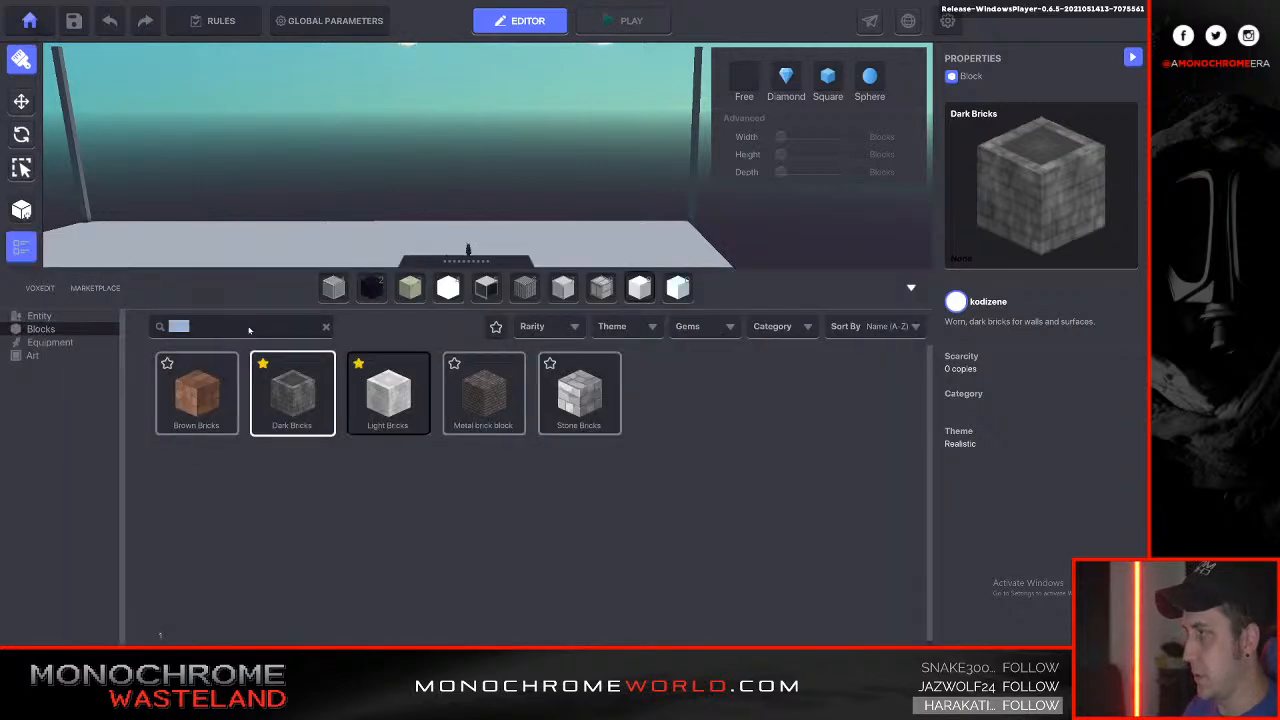
pyautogui.write('road')
pyautogui.click(209, 398)
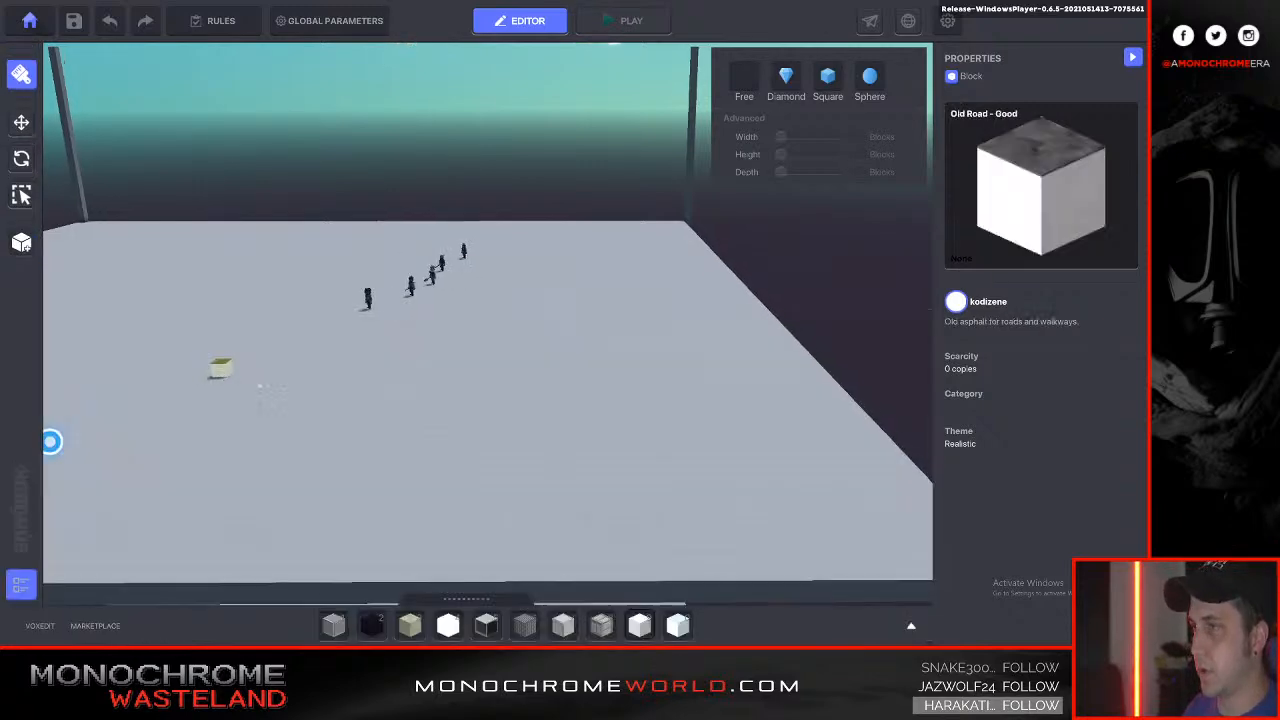
pyautogui.press('a')
pyautogui.press('d')
pyautogui.press('a')
pyautogui.press('a')
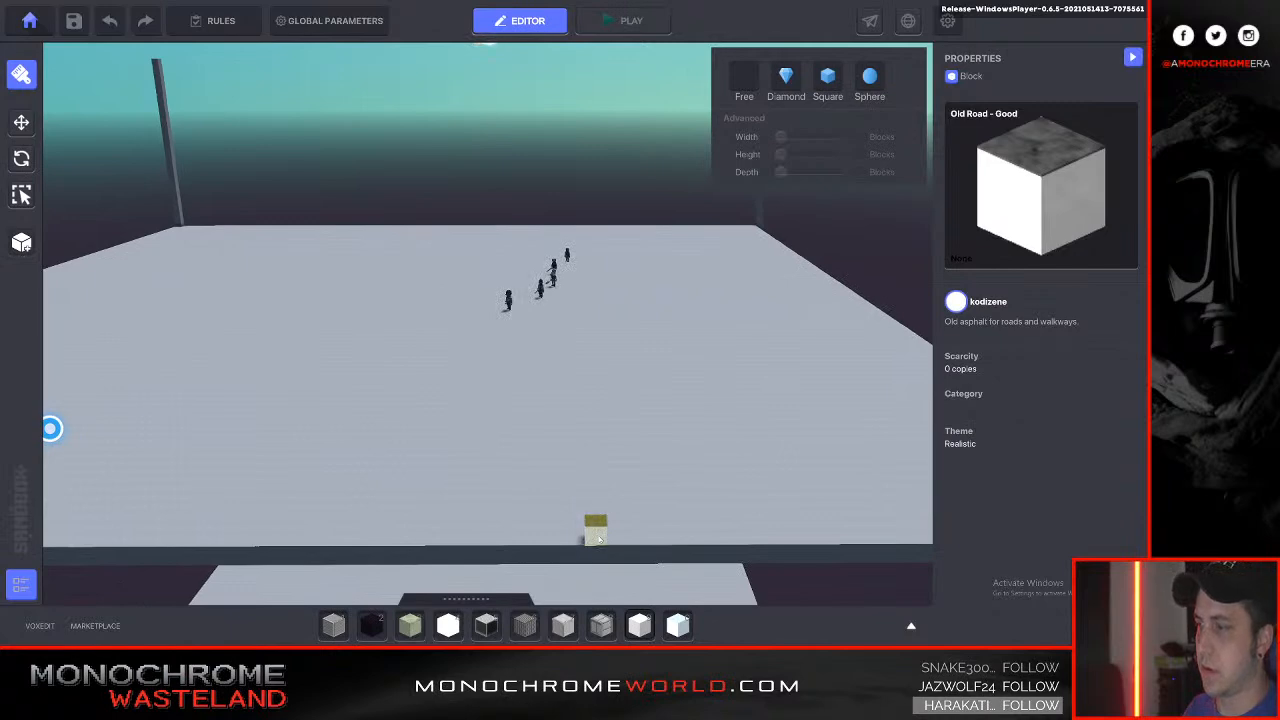
pyautogui.moveTo(554, 463); pyautogui.dragTo(551, 259)
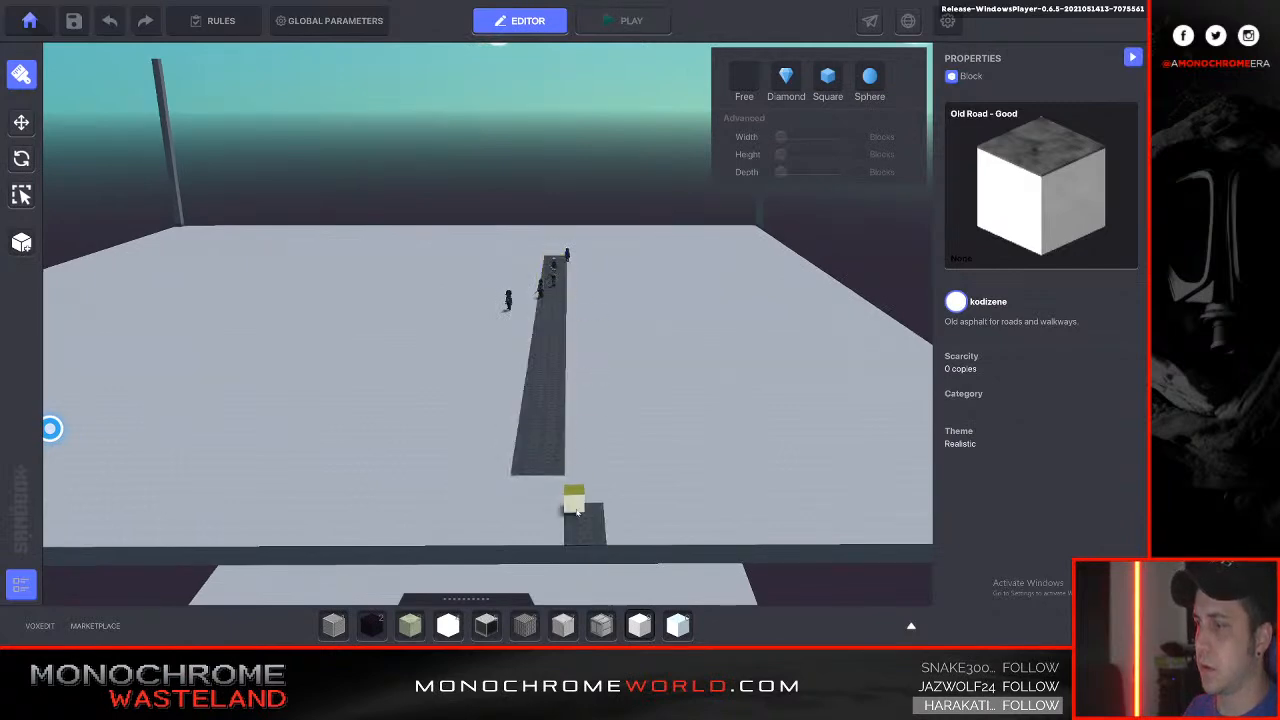
pyautogui.moveTo(588, 488); pyautogui.dragTo(577, 241)
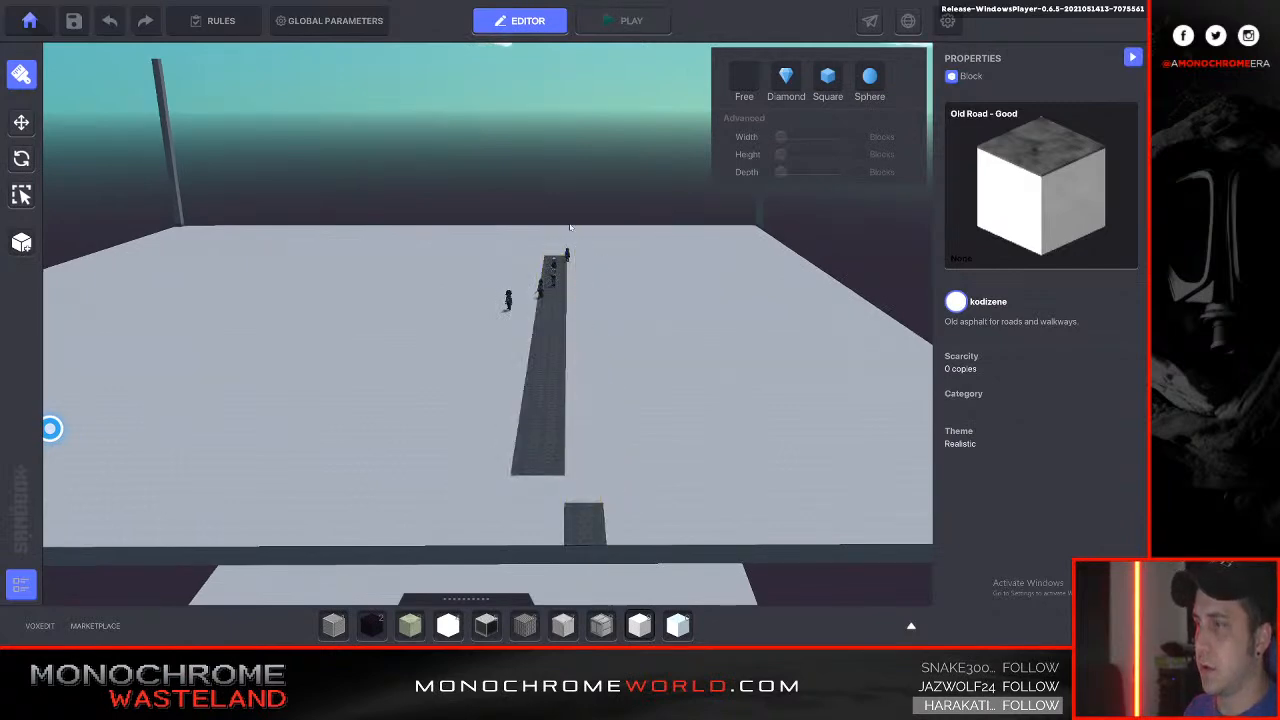
pyautogui.moveTo(557, 478); pyautogui.dragTo(502, 538)
pyautogui.moveTo(480, 488); pyautogui.dragTo(545, 230)
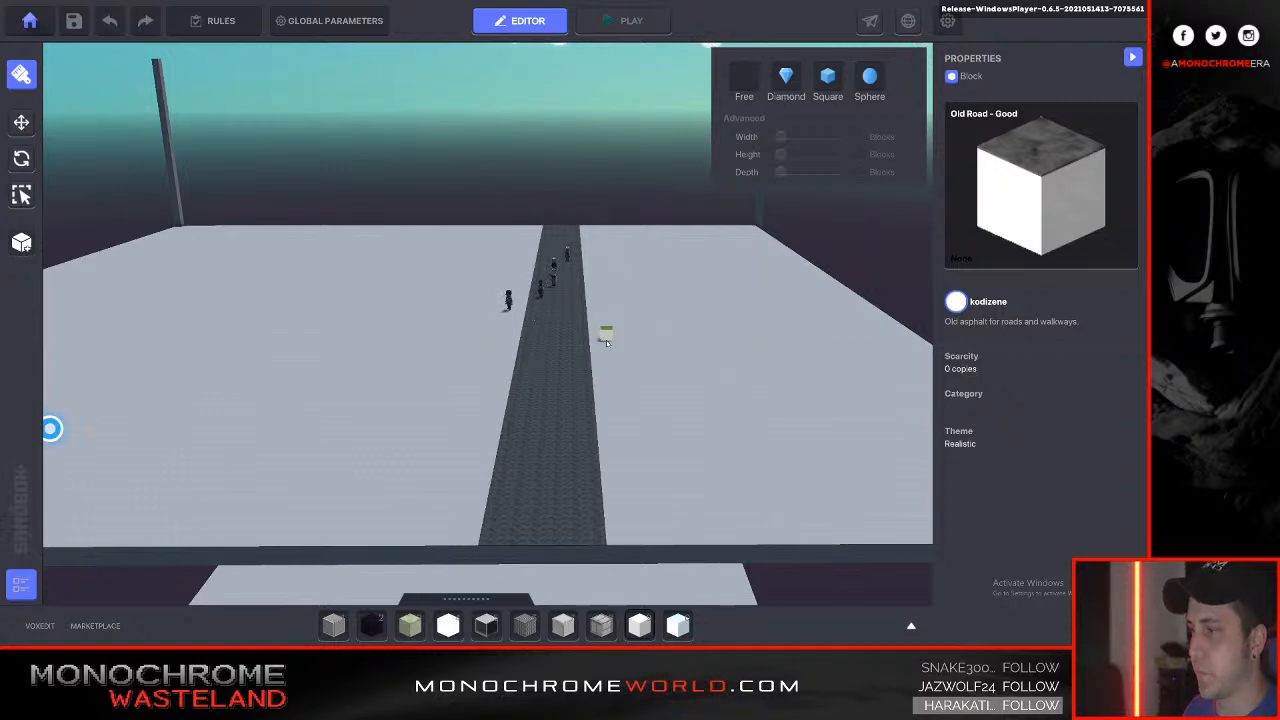
# Try laying a line of Old Road - Middle B blocks along the centre of the road.
pyautogui.press('Tab')
pyautogui.click(411, 398)
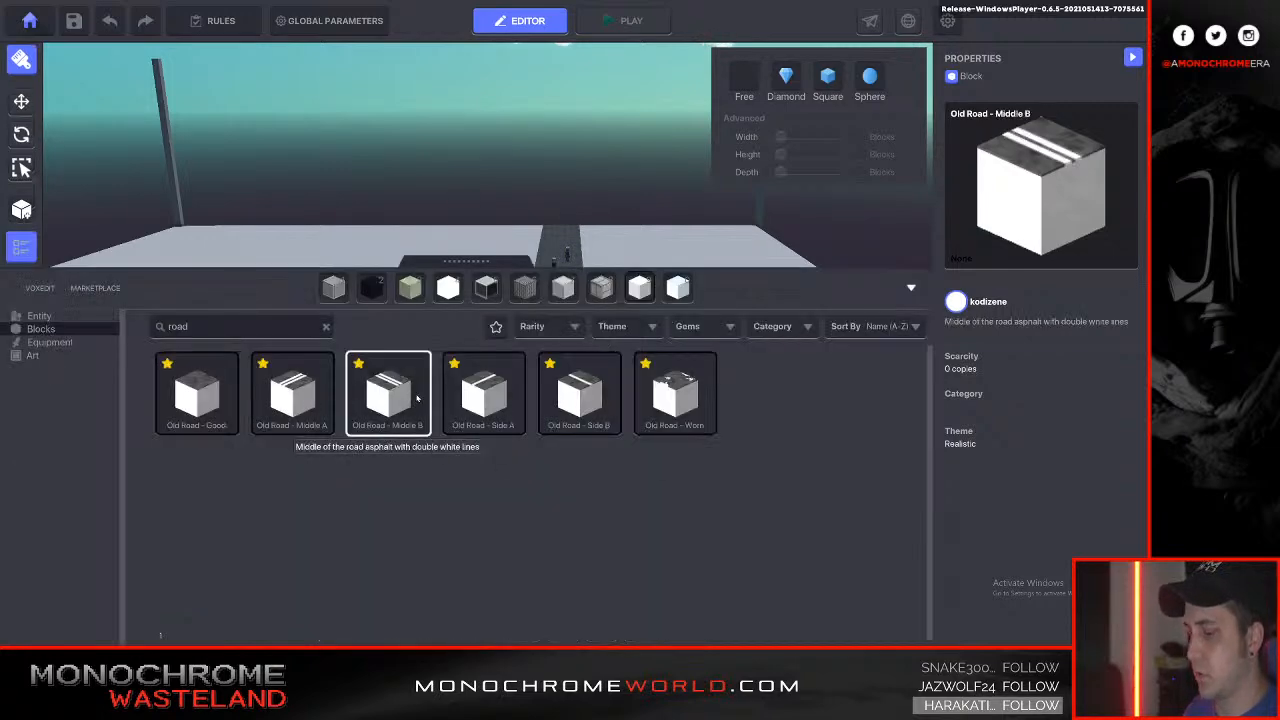
pyautogui.moveTo(551, 537); pyautogui.dragTo(565, 229)
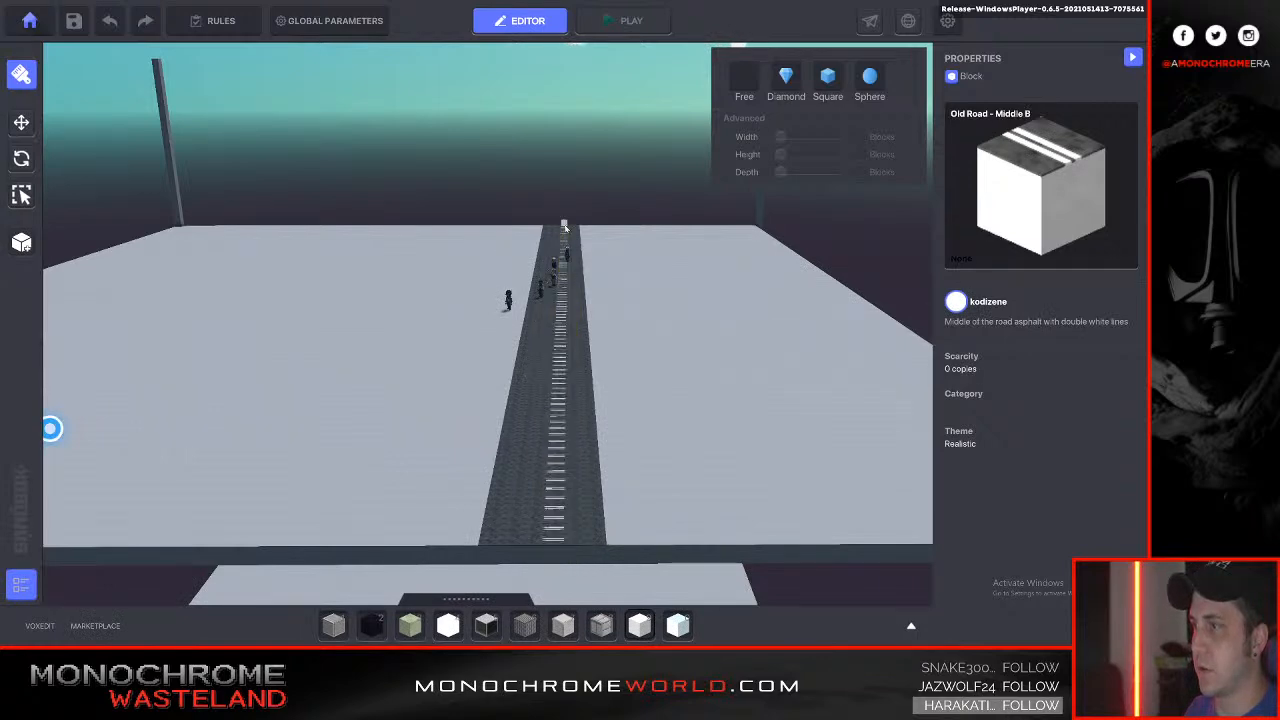
pyautogui.hotkey('ctrl', 'z')
# Lay a line of Old Road - Middle A blocks along the road's centre from end to end.
pyautogui.press('Tab')
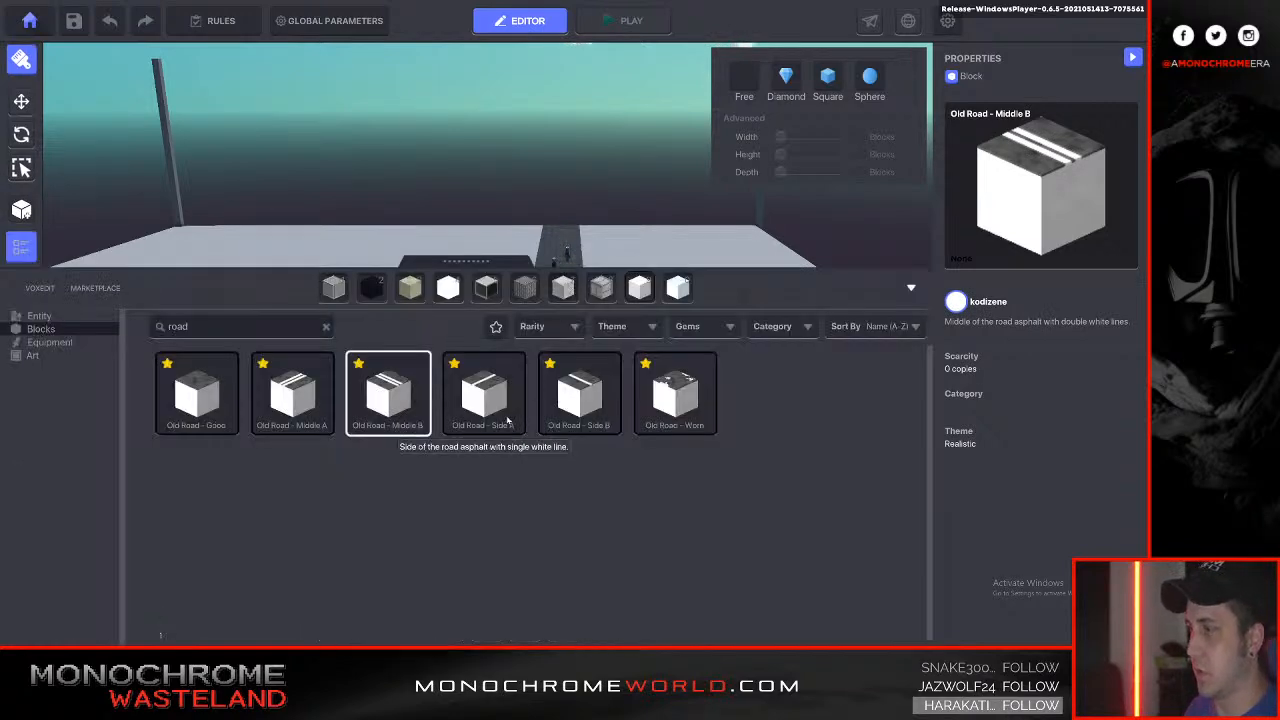
pyautogui.click(316, 383)
pyautogui.press('Tab')
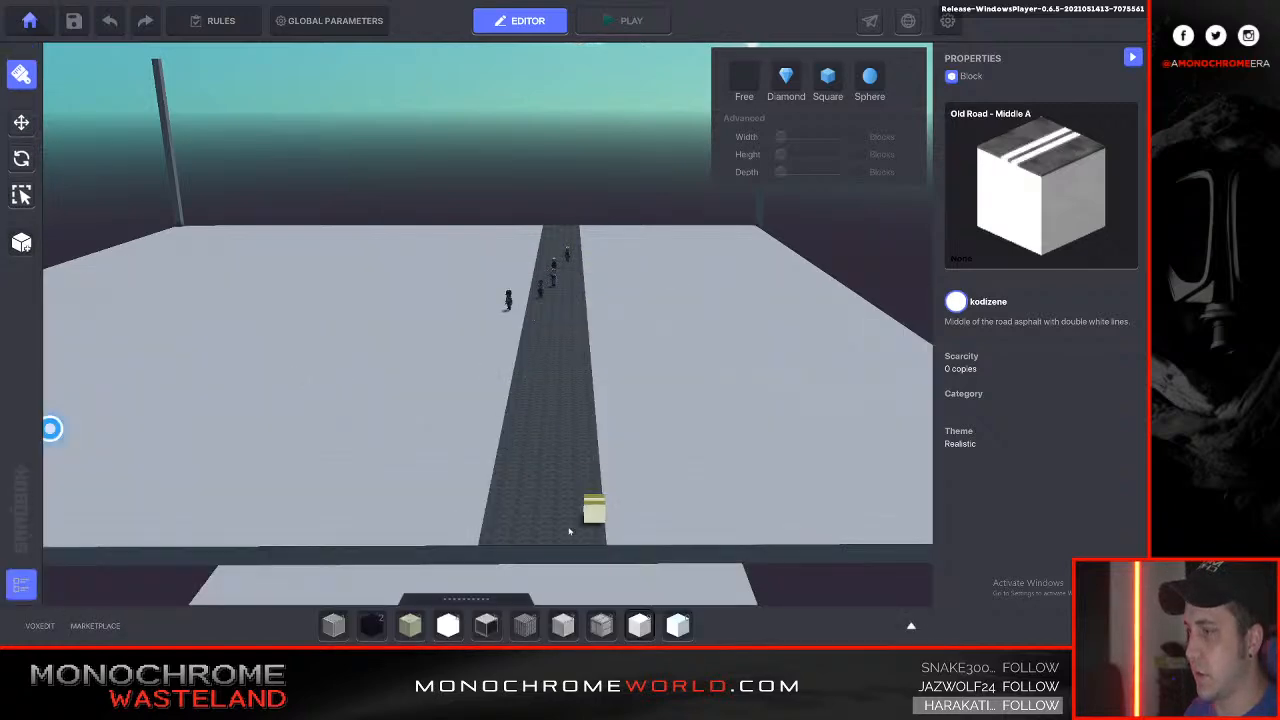
pyautogui.moveTo(546, 528)
pyautogui.mouseDown()
pyautogui.moveTo(539, 368)
pyautogui.moveTo(564, 228)
pyautogui.mouseUp()
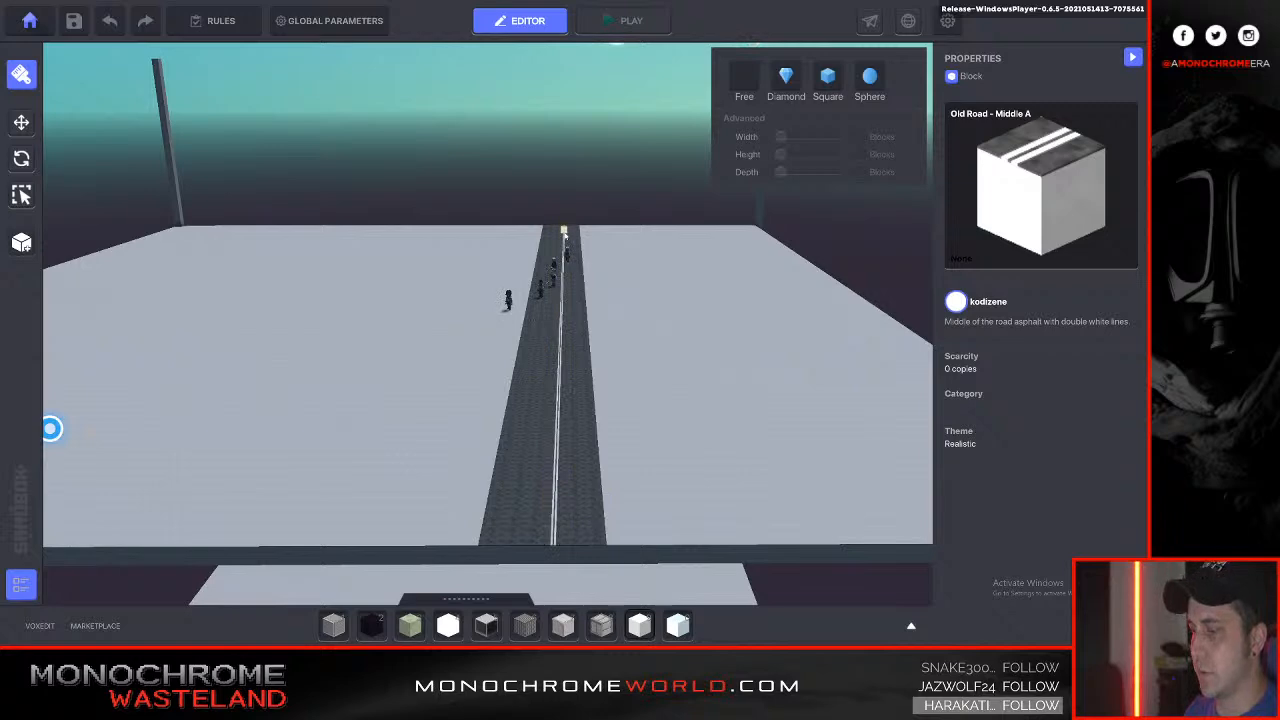
# Widen the road with an Old Road - Good strip along the full length of its edge farther from the spawn point.
pyautogui.press('Tab')
pyautogui.click(197, 392)
pyautogui.press('Tab')
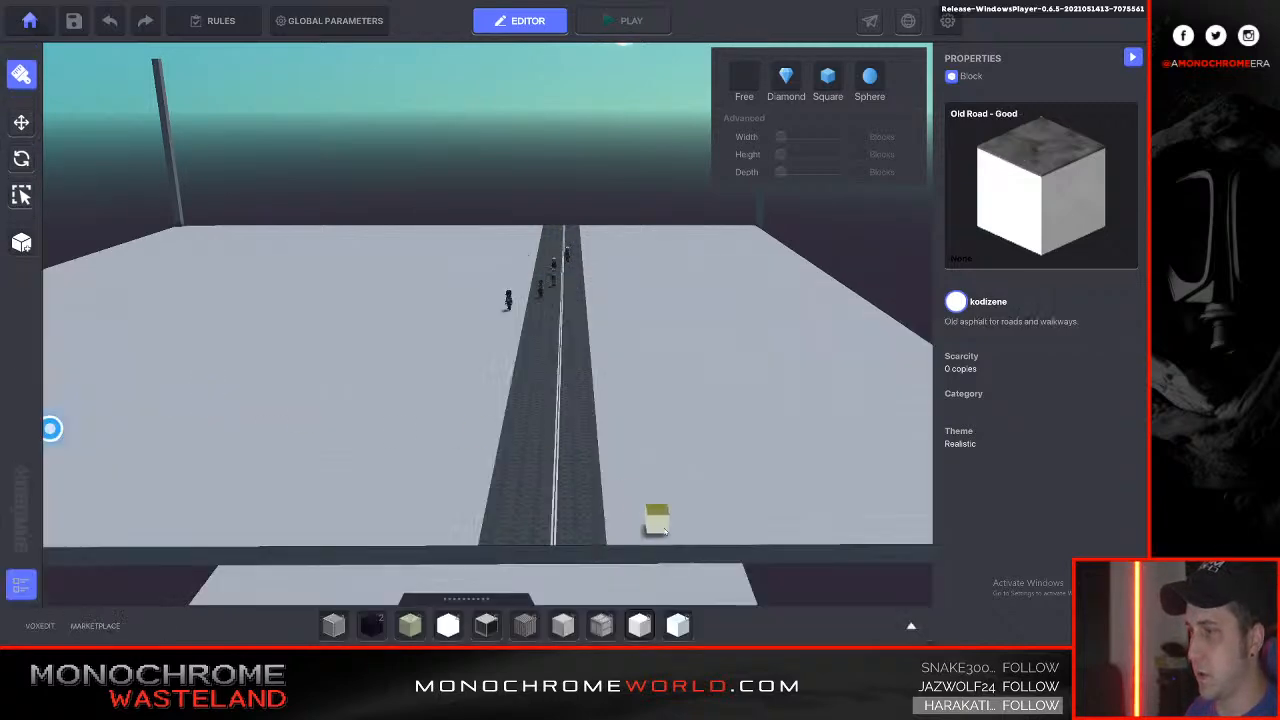
pyautogui.moveTo(617, 540); pyautogui.dragTo(584, 233)
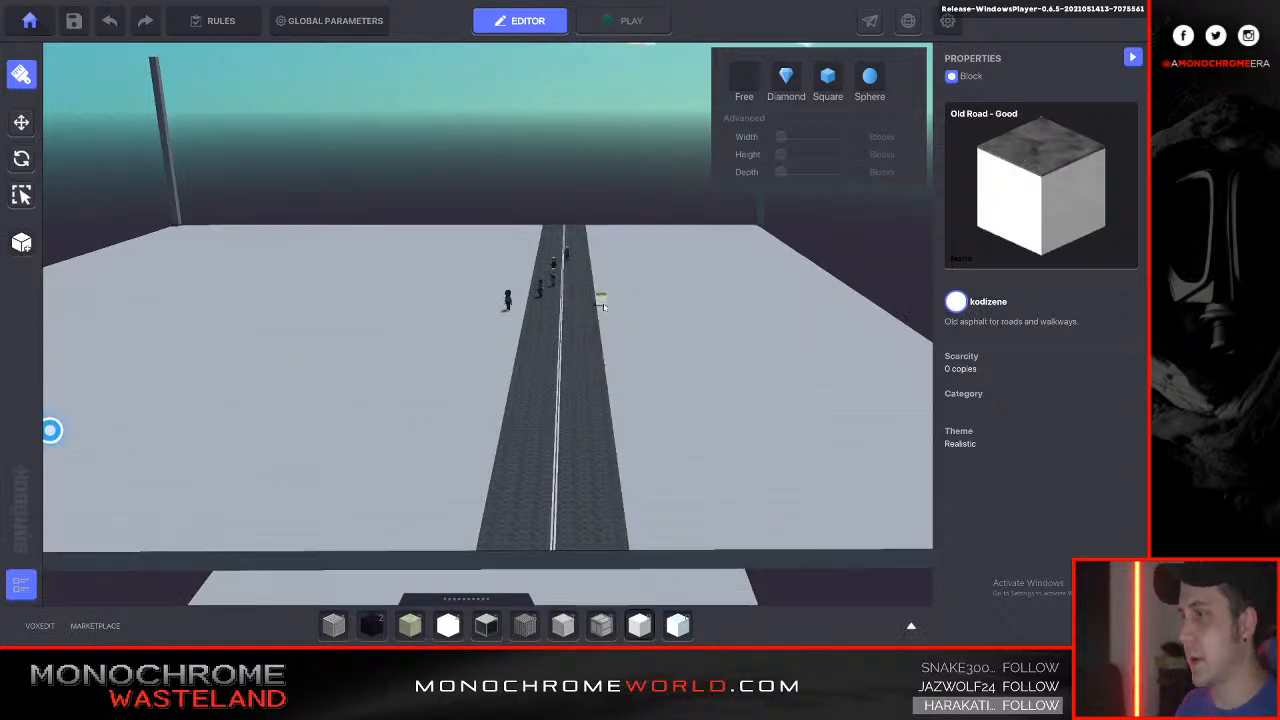
# Scatter single Old Road - Worn blocks over both lanes of the road, from the near end to past the enemies.
pyautogui.press('q')
pyautogui.press('Tab')
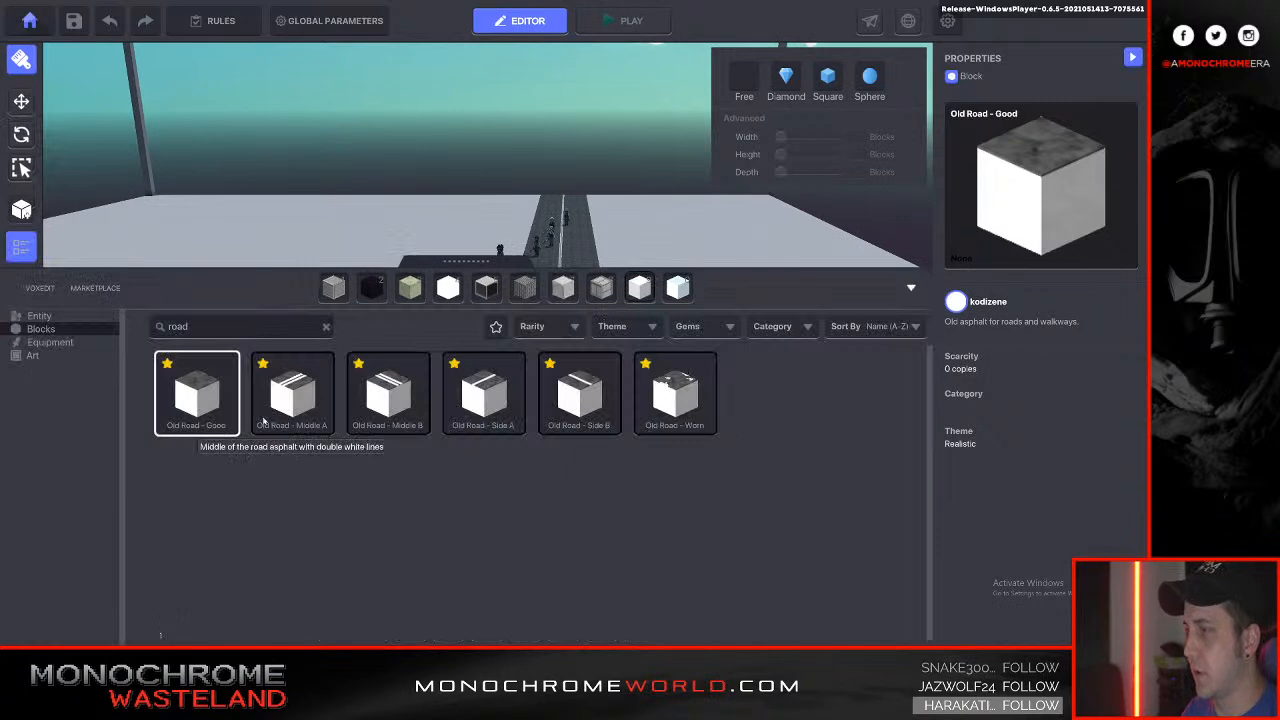
pyautogui.click(674, 393)
pyautogui.click(598, 478)
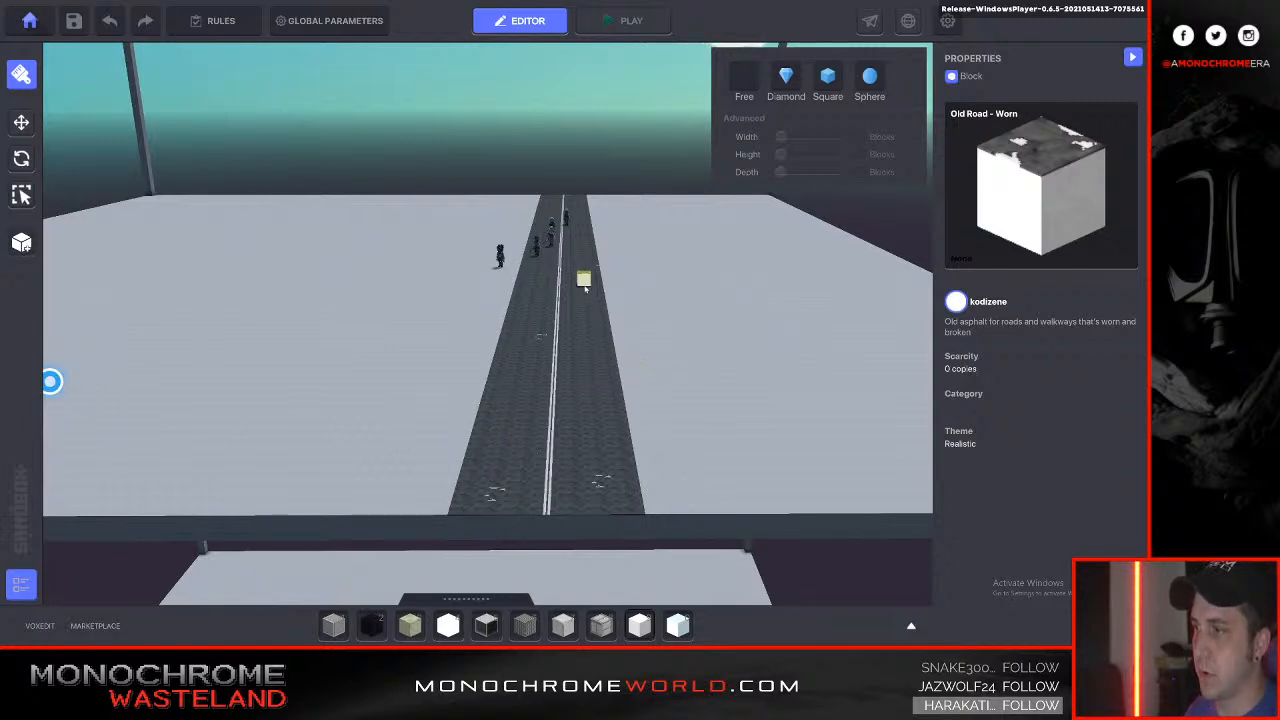
pyautogui.press('w')
pyautogui.moveTo(545, 268); pyautogui.dragTo(541, 266, button='right')
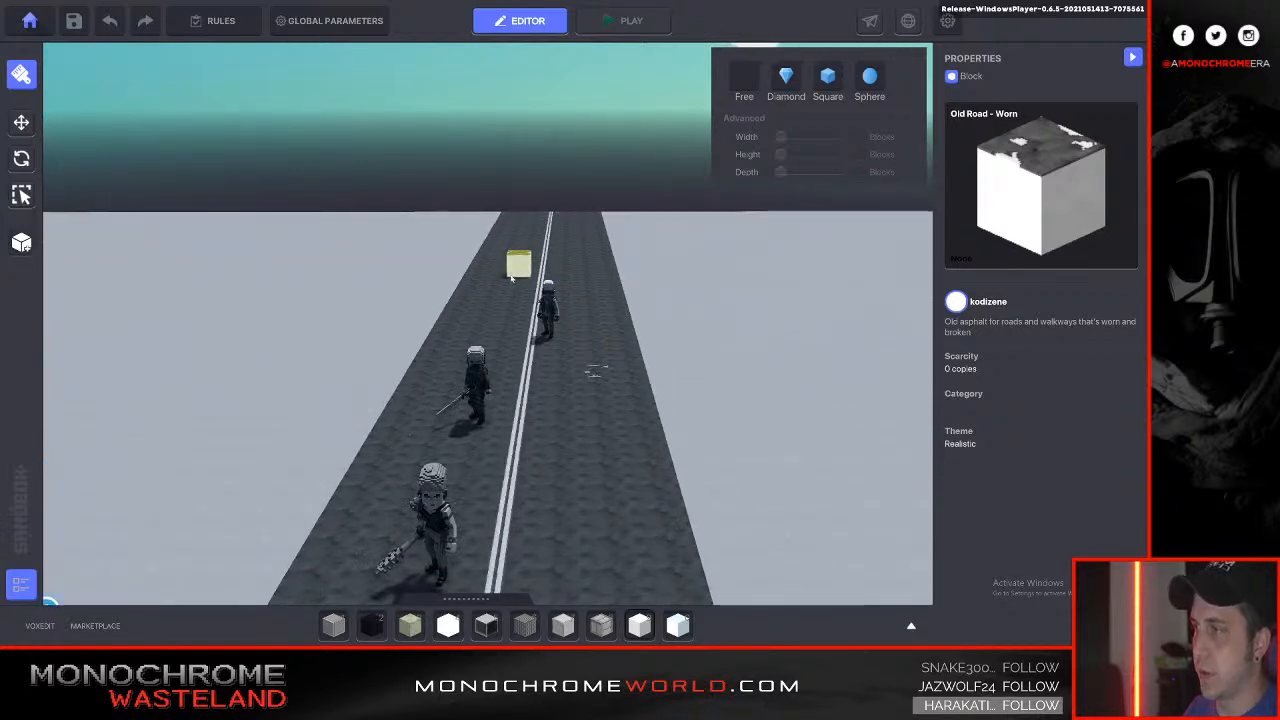
pyautogui.click(606, 266)
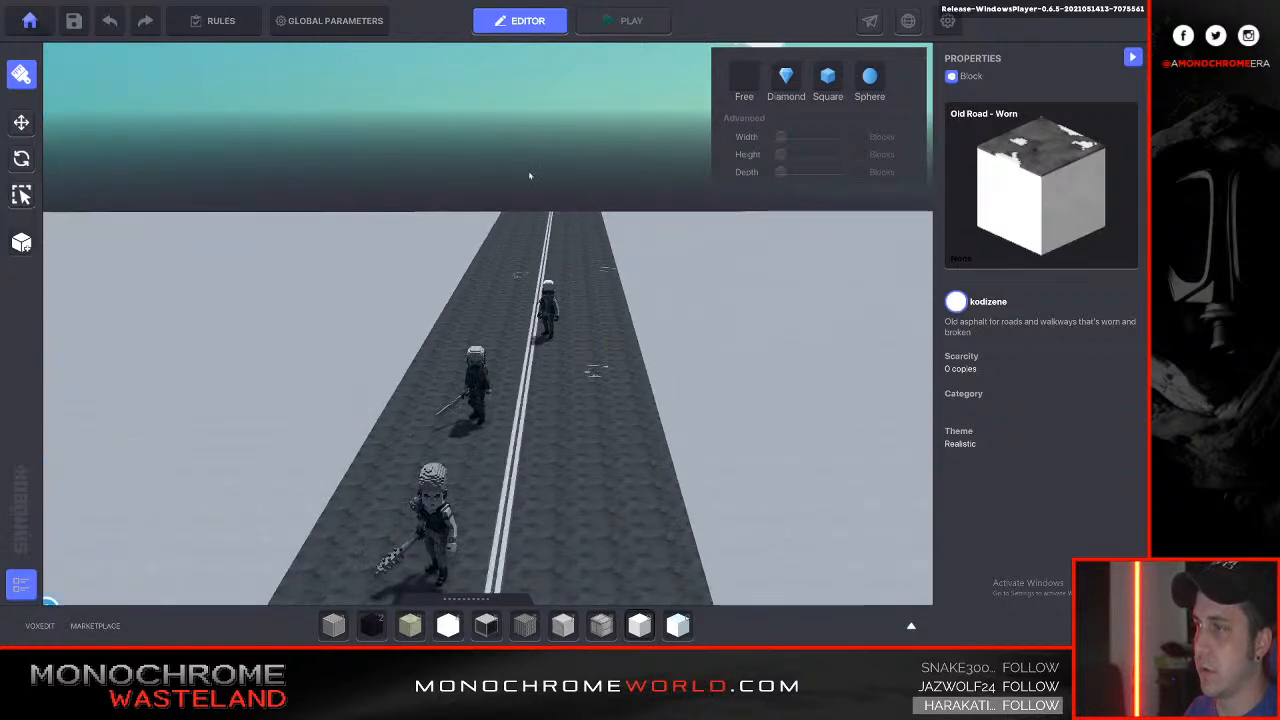
pyautogui.click(405, 416)
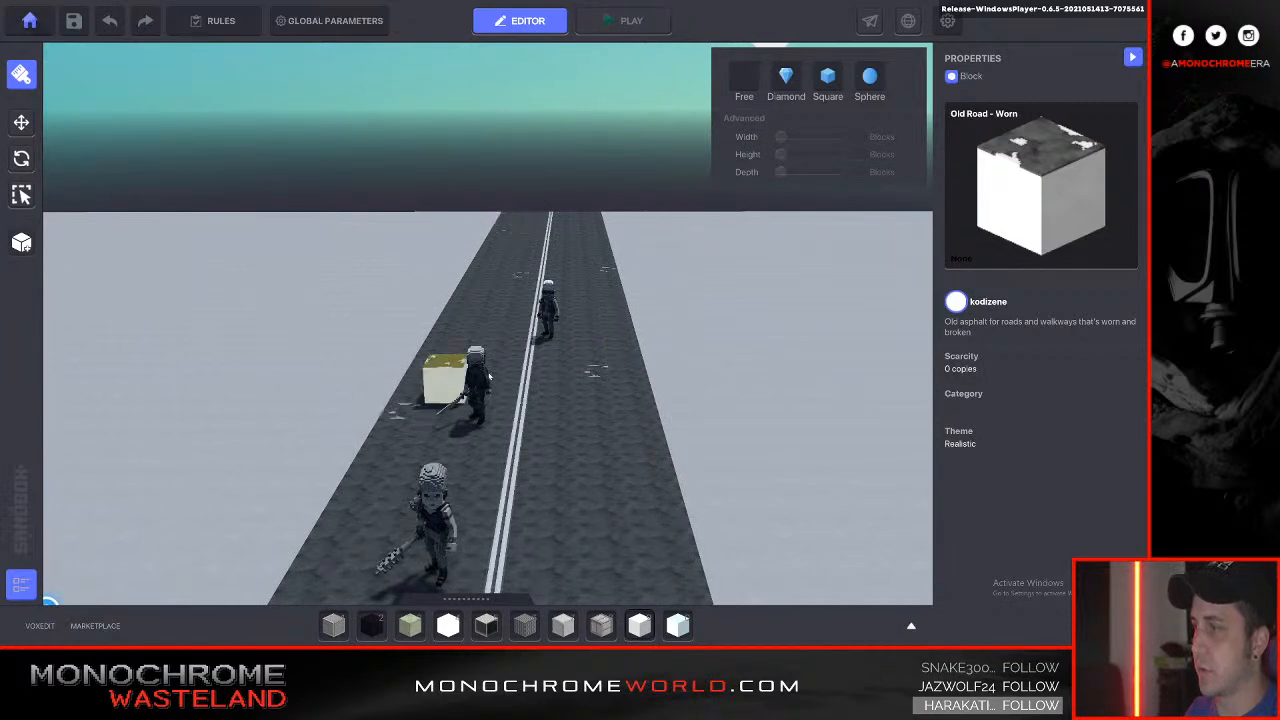
# Scatter more single Old Road - Worn blocks over both lanes, from the enemies back to the near end of the road.
pyautogui.press('s')
pyautogui.press('w')
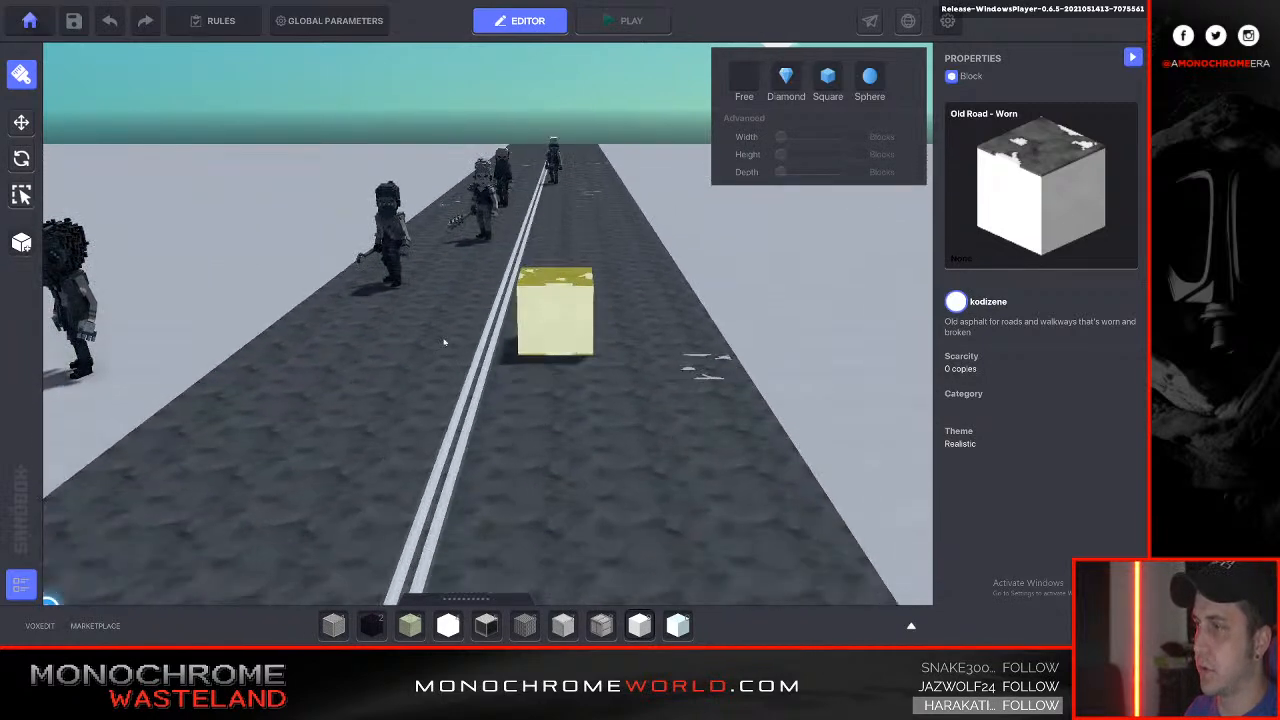
pyautogui.click(557, 344)
pyautogui.click(418, 344)
pyautogui.press('a')
pyautogui.press('s')
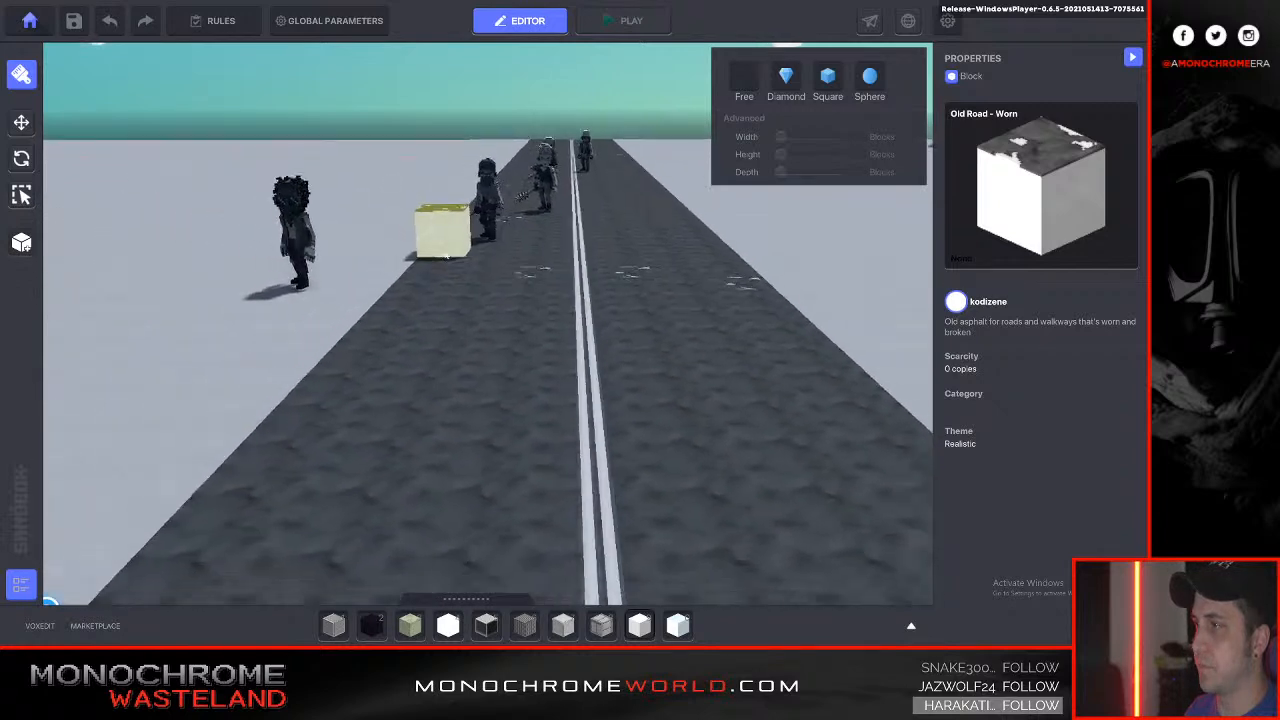
pyautogui.press('s')
pyautogui.click(632, 263)
pyautogui.click(487, 362)
pyautogui.click(679, 357)
pyautogui.click(500, 305)
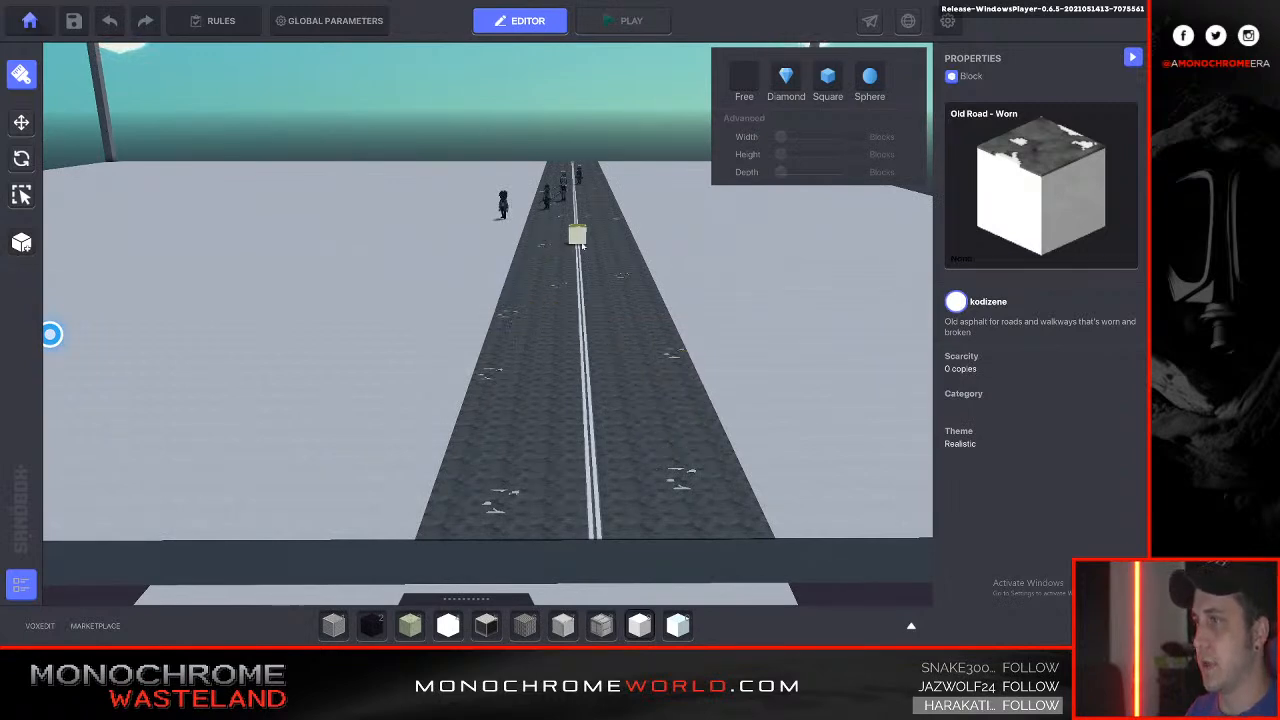
# Find the SAND block in the block library and replace a few road blocks along both edges midway down the road.
pyautogui.press('Tab')
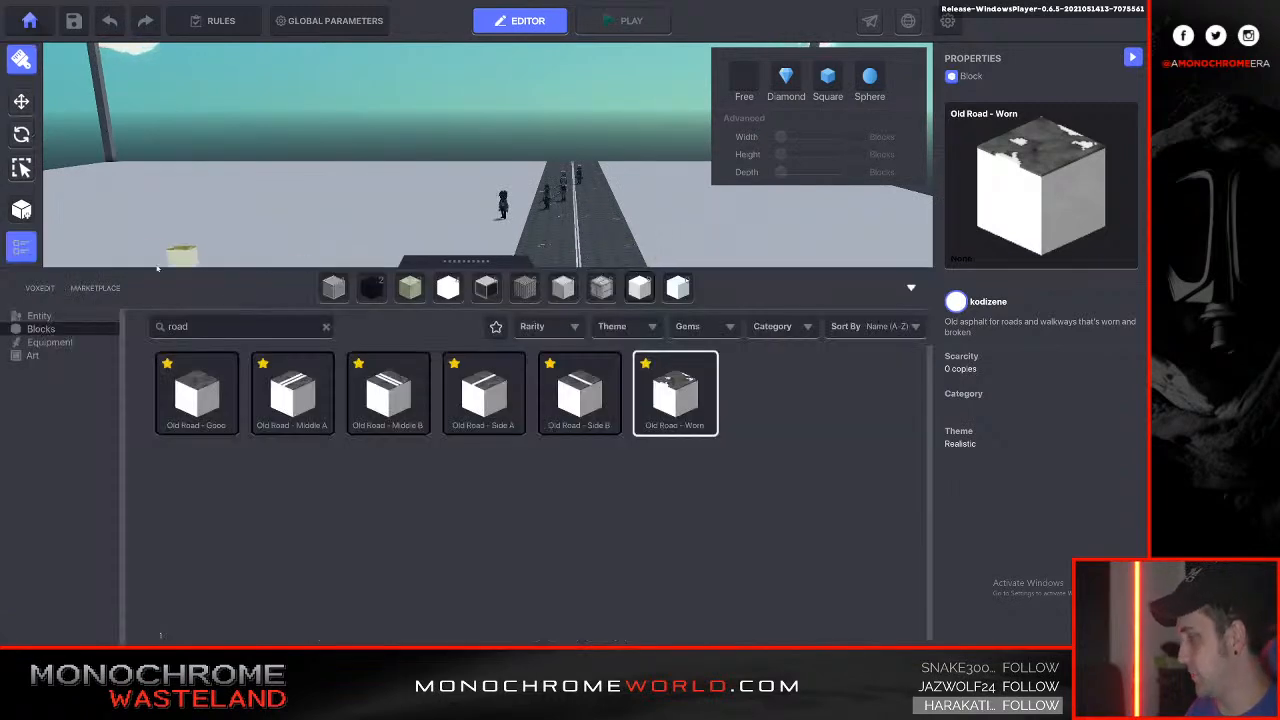
pyautogui.write('sand')
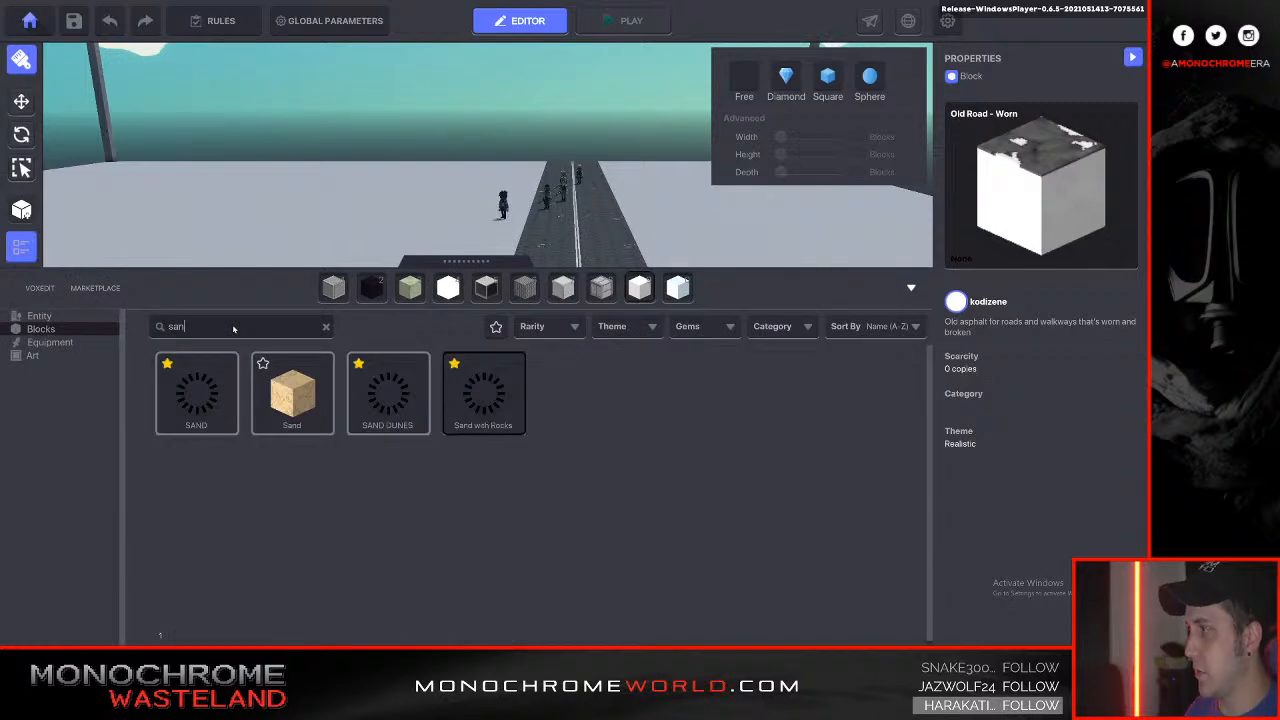
pyautogui.click(212, 395)
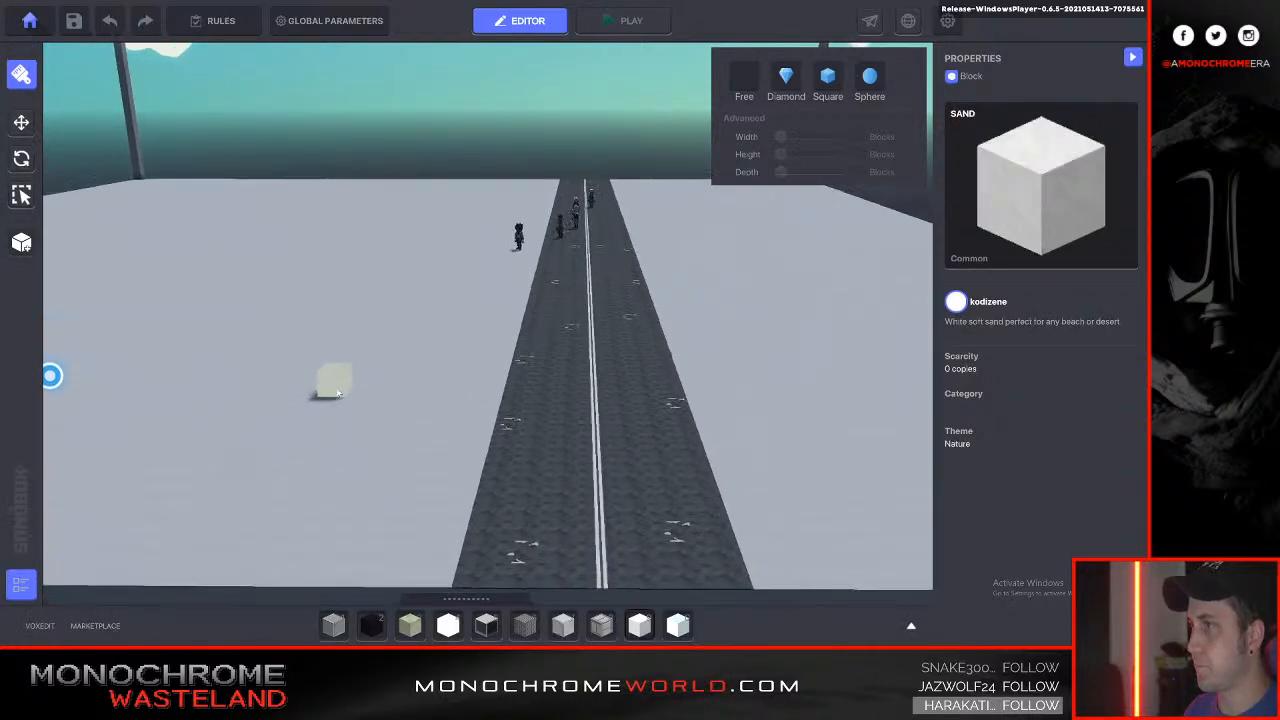
pyautogui.moveTo(337, 392); pyautogui.dragTo(341, 388, button='right')
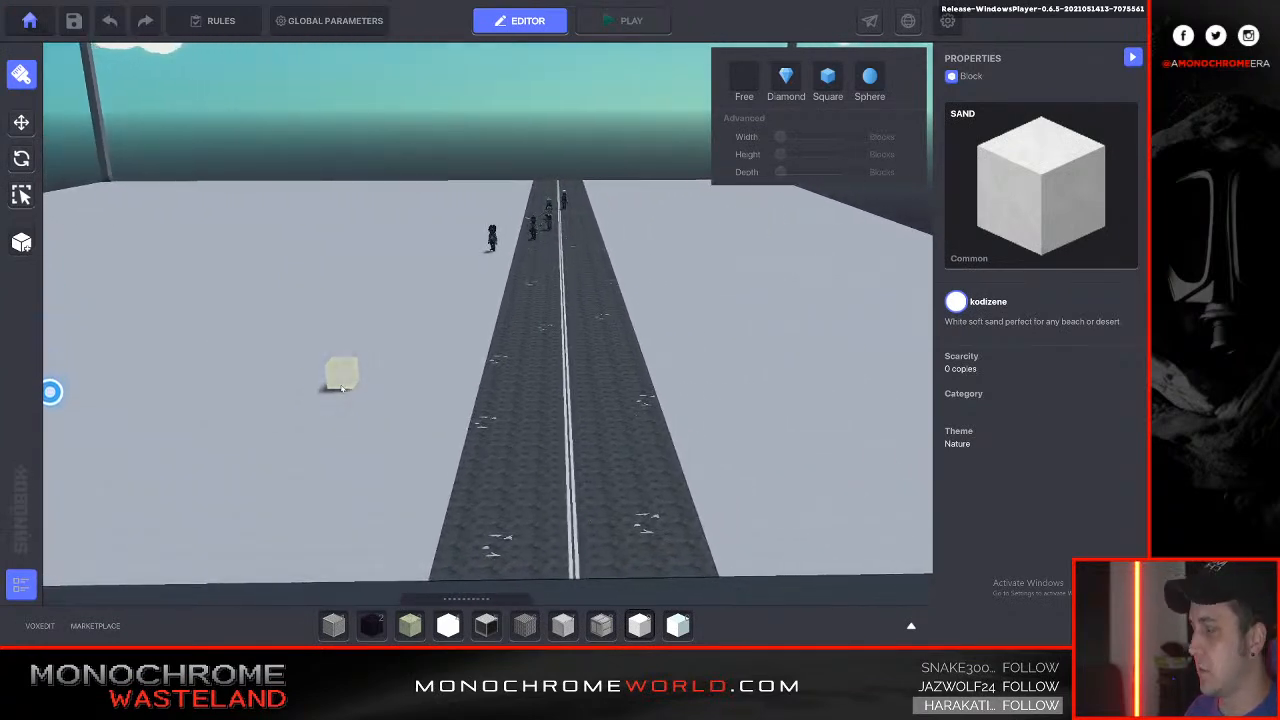
pyautogui.moveTo(341, 388); pyautogui.dragTo(341, 388, button='right')
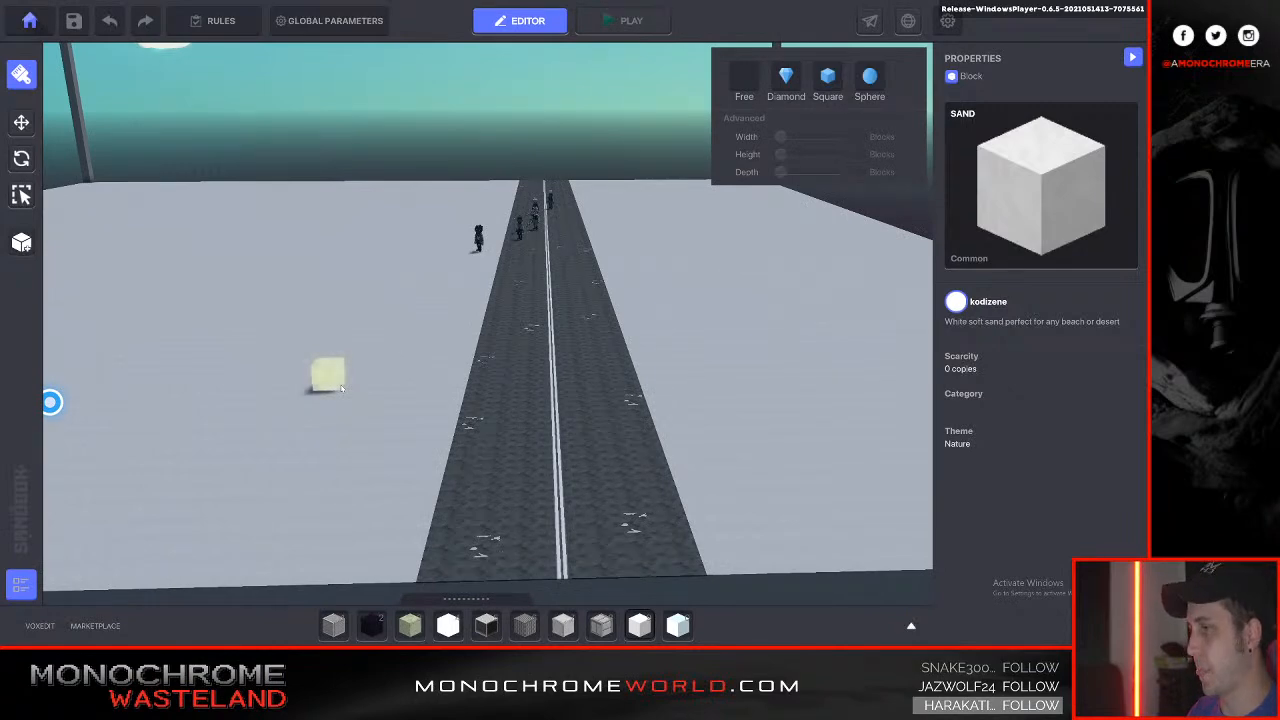
pyautogui.moveTo(341, 388); pyautogui.dragTo(341, 388, button='right')
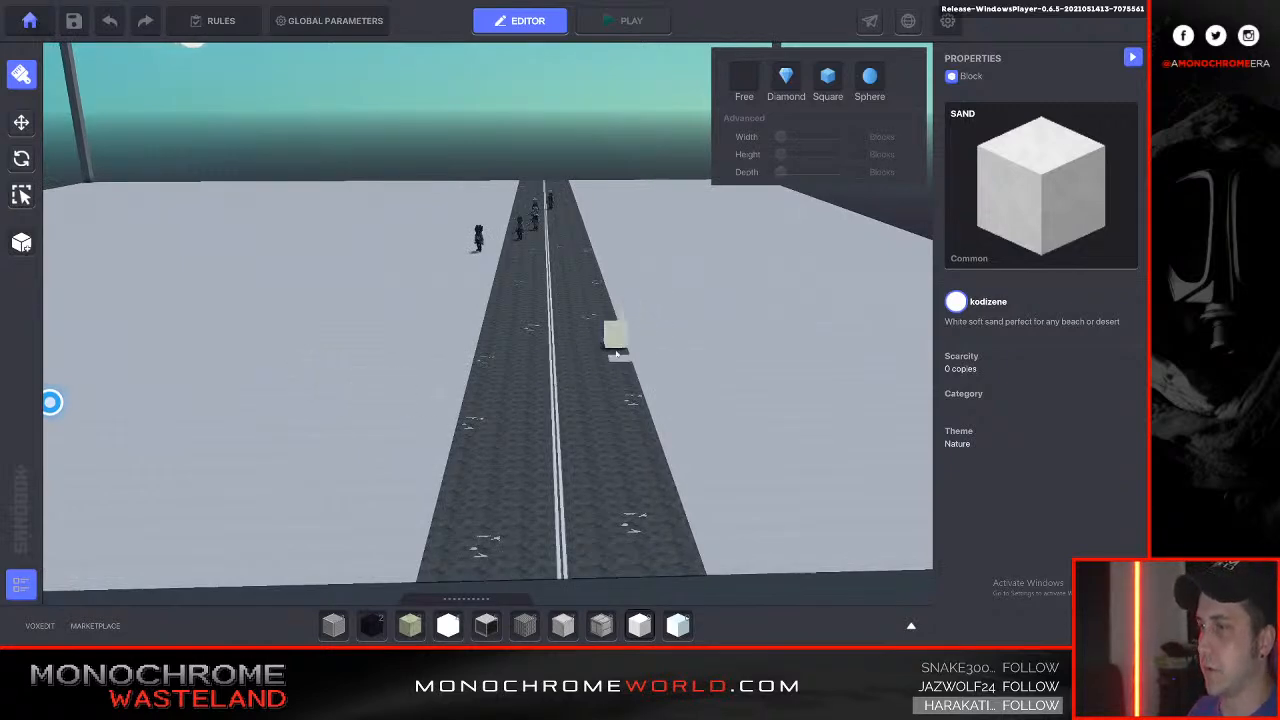
pyautogui.click(615, 333)
pyautogui.click(605, 302)
pyautogui.click(500, 297)
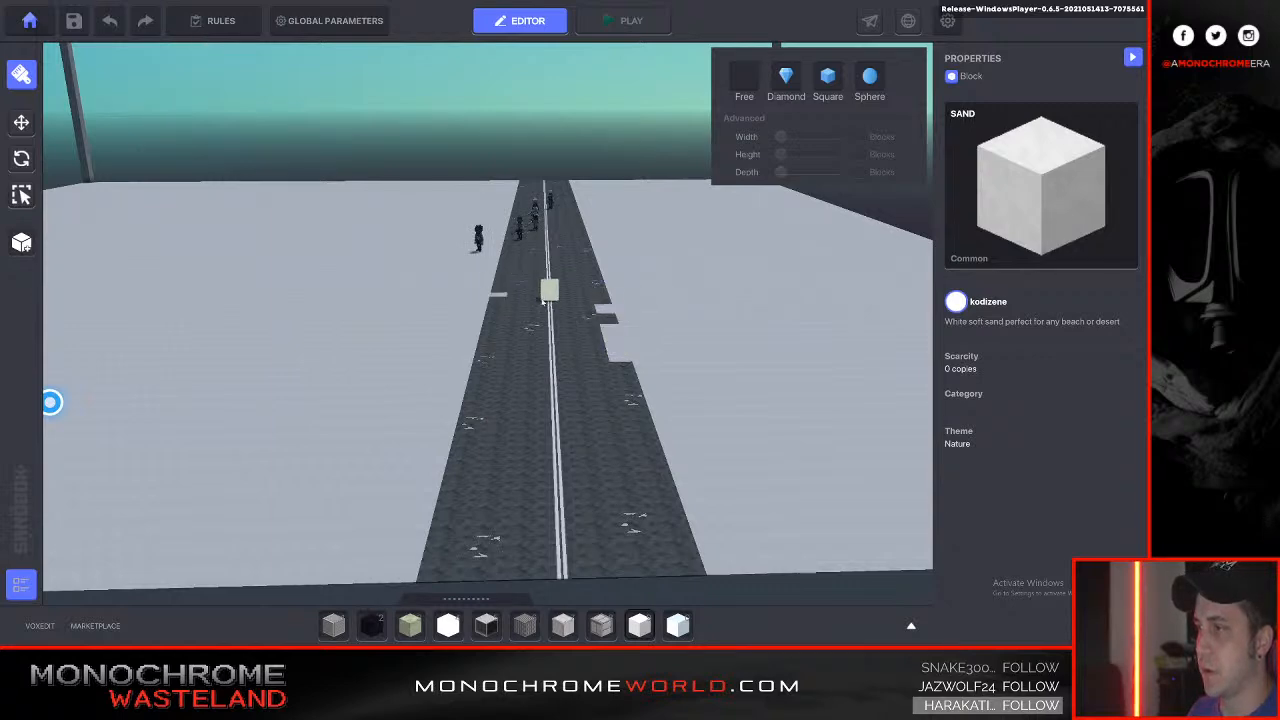
# Scatter SAND patches over both lanes, the centre line and the edges past the enemies up to the road's far end.
pyautogui.click(510, 355)
pyautogui.click(618, 446)
pyautogui.click(490, 505)
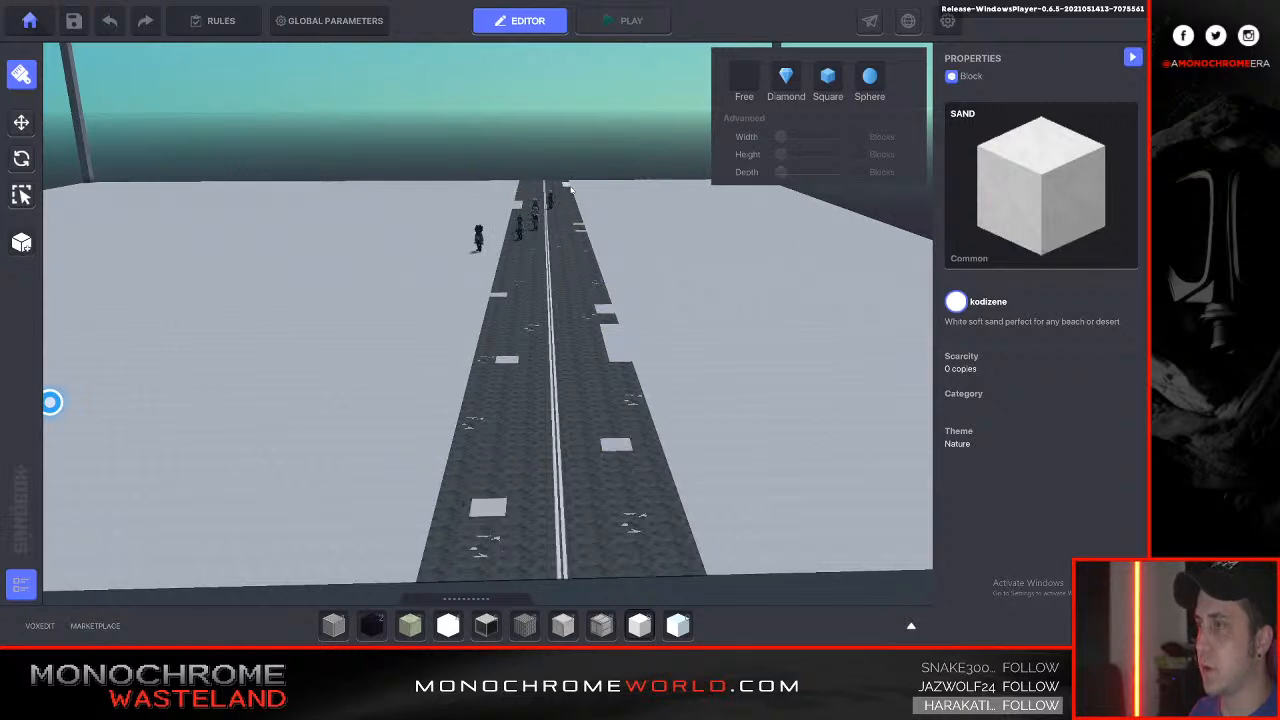
pyautogui.click(559, 272)
pyautogui.scroll(-5, 565, 325)
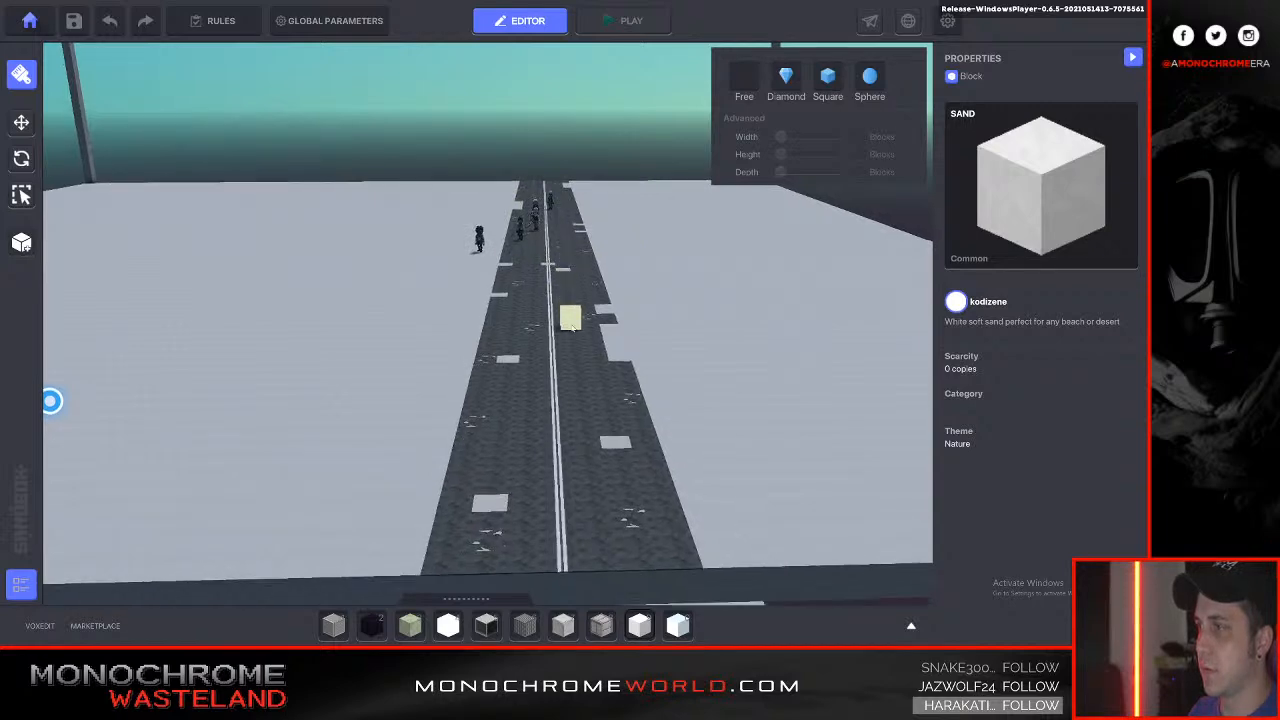
pyautogui.click(550, 385)
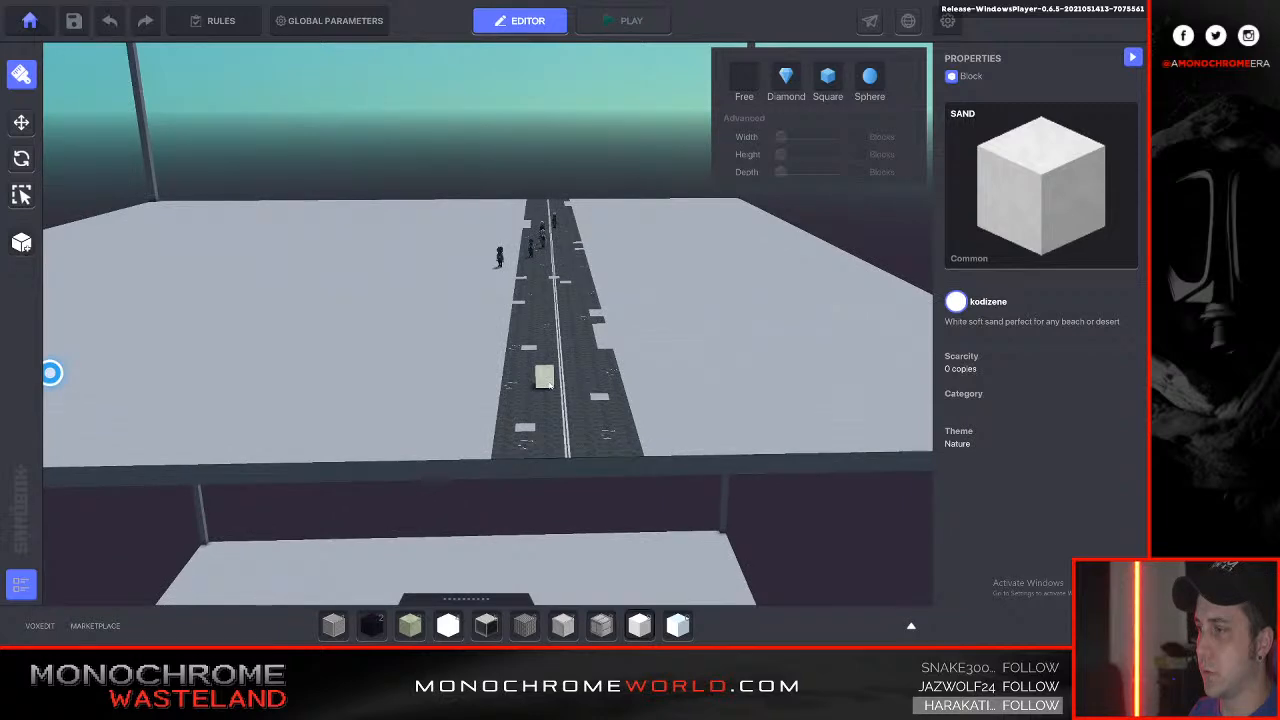
pyautogui.press('w')
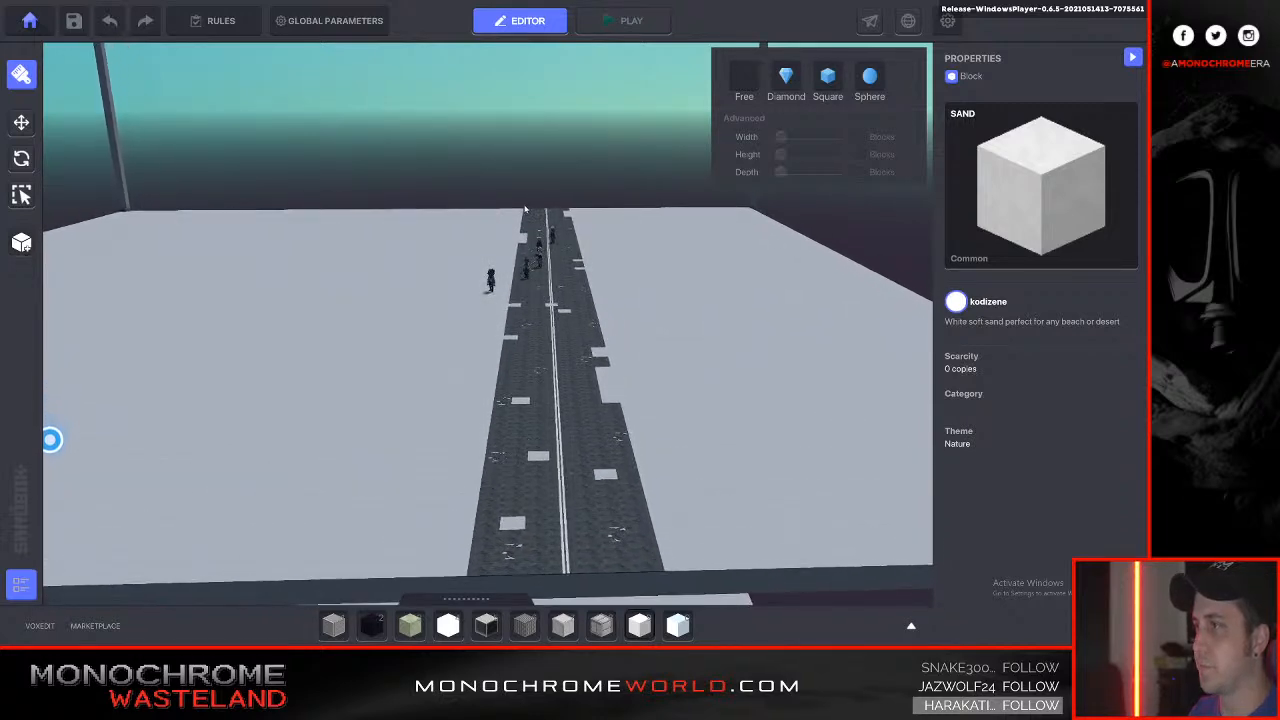
pyautogui.press('s')
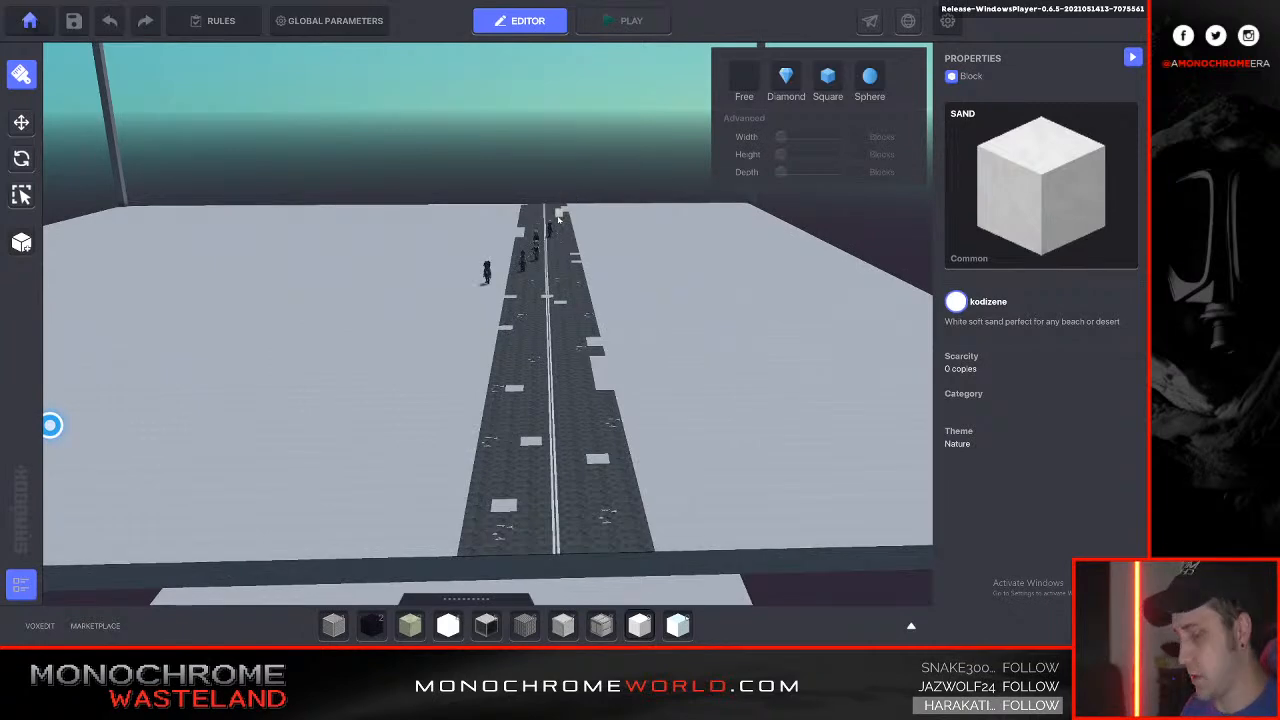
# Search the block library for brick and choose Dark Bricks as the block to place.
pyautogui.press('Tab')
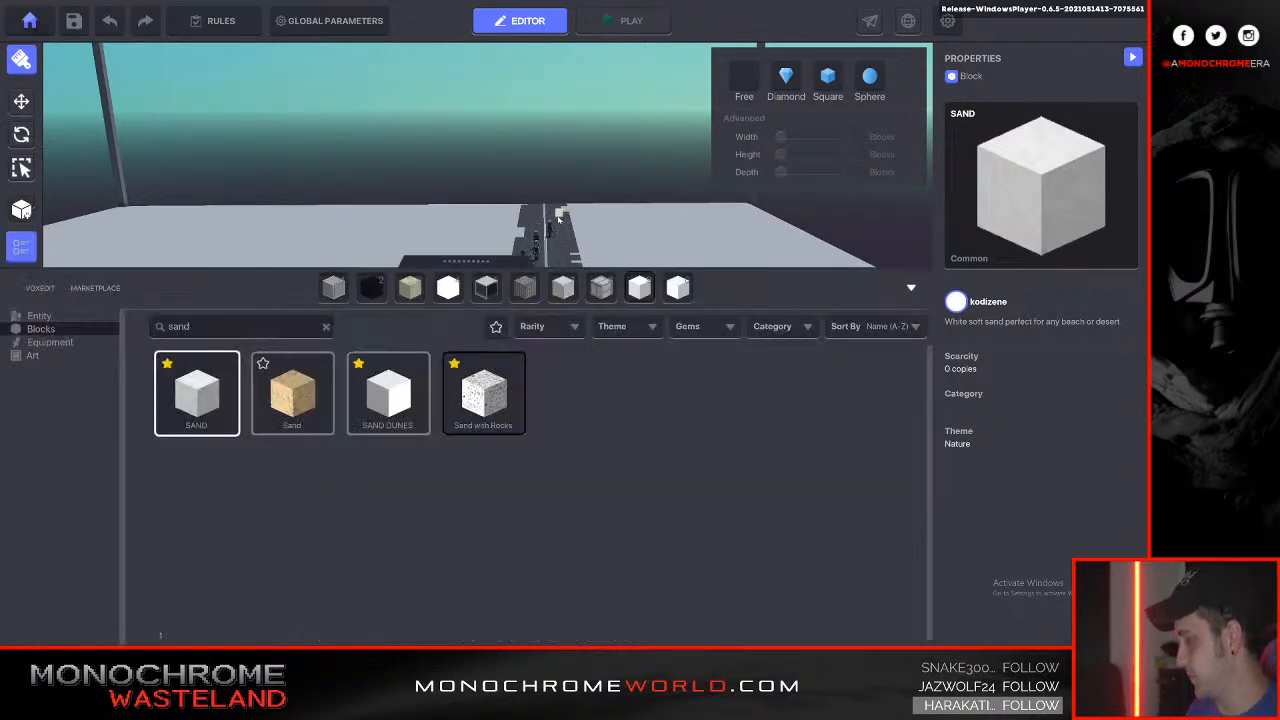
pyautogui.press('Tab')
pyautogui.press('d')
pyautogui.press('d')
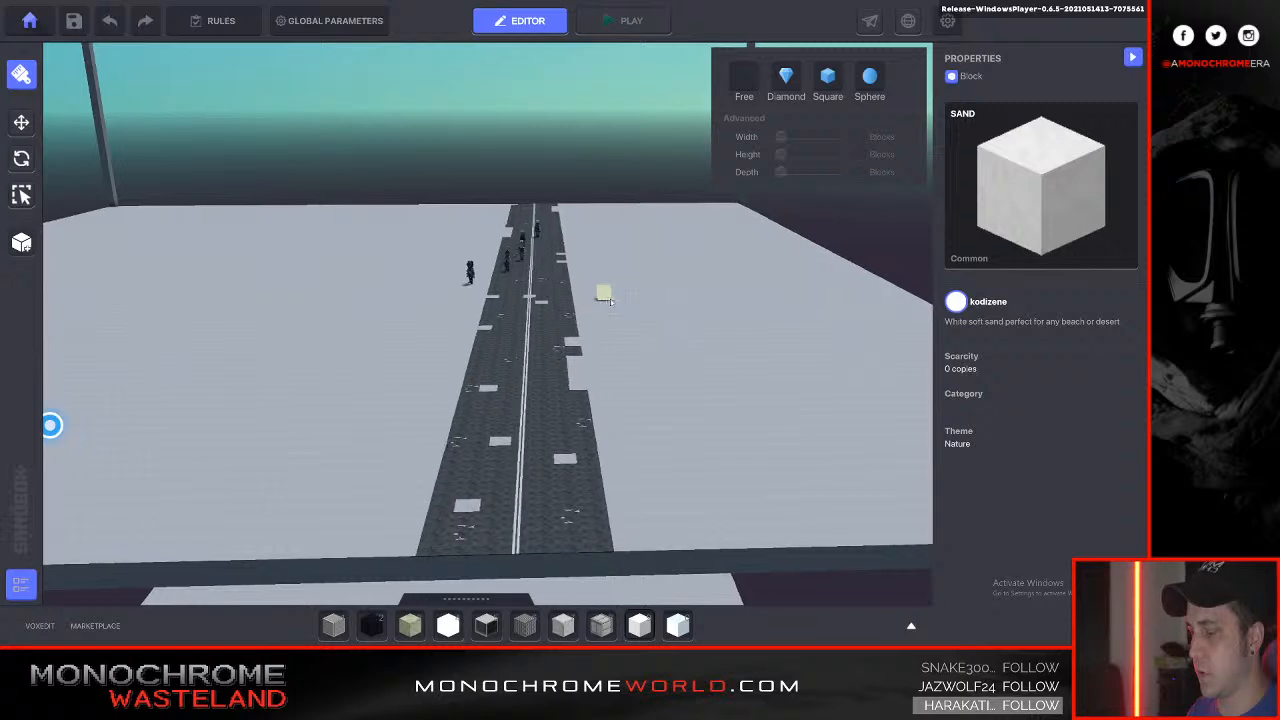
pyautogui.press('Tab')
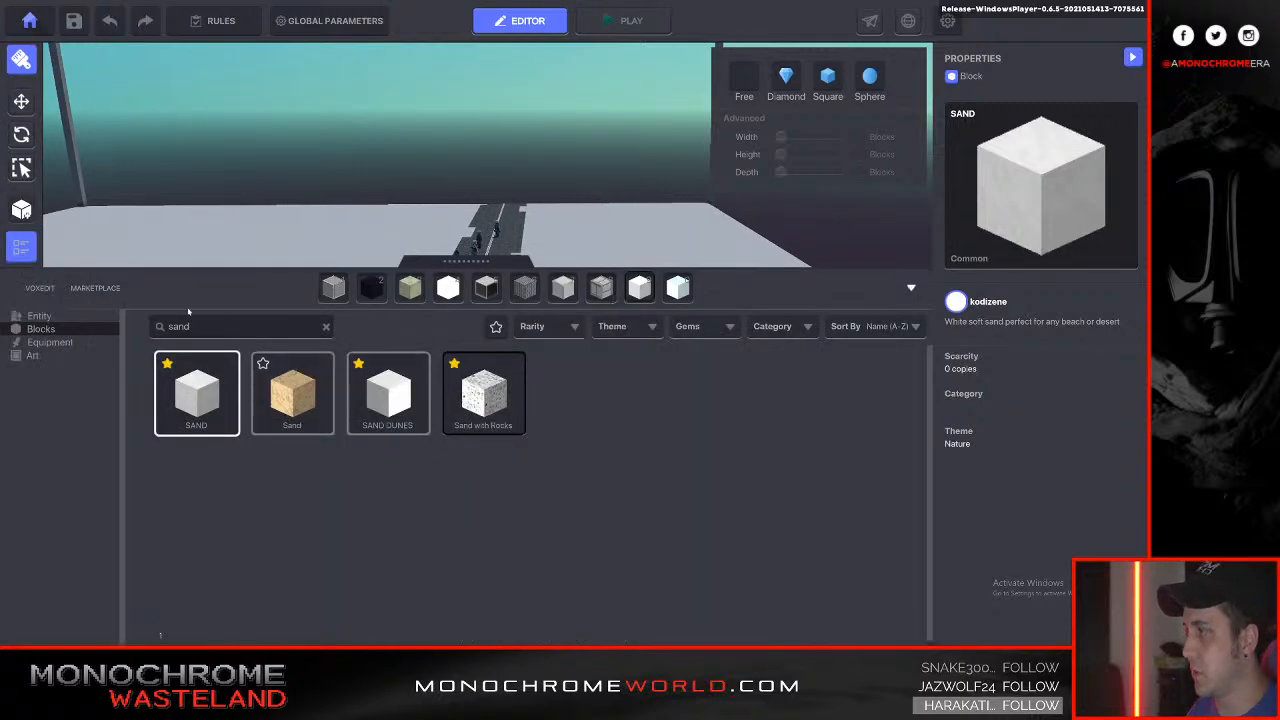
pyautogui.write('b')
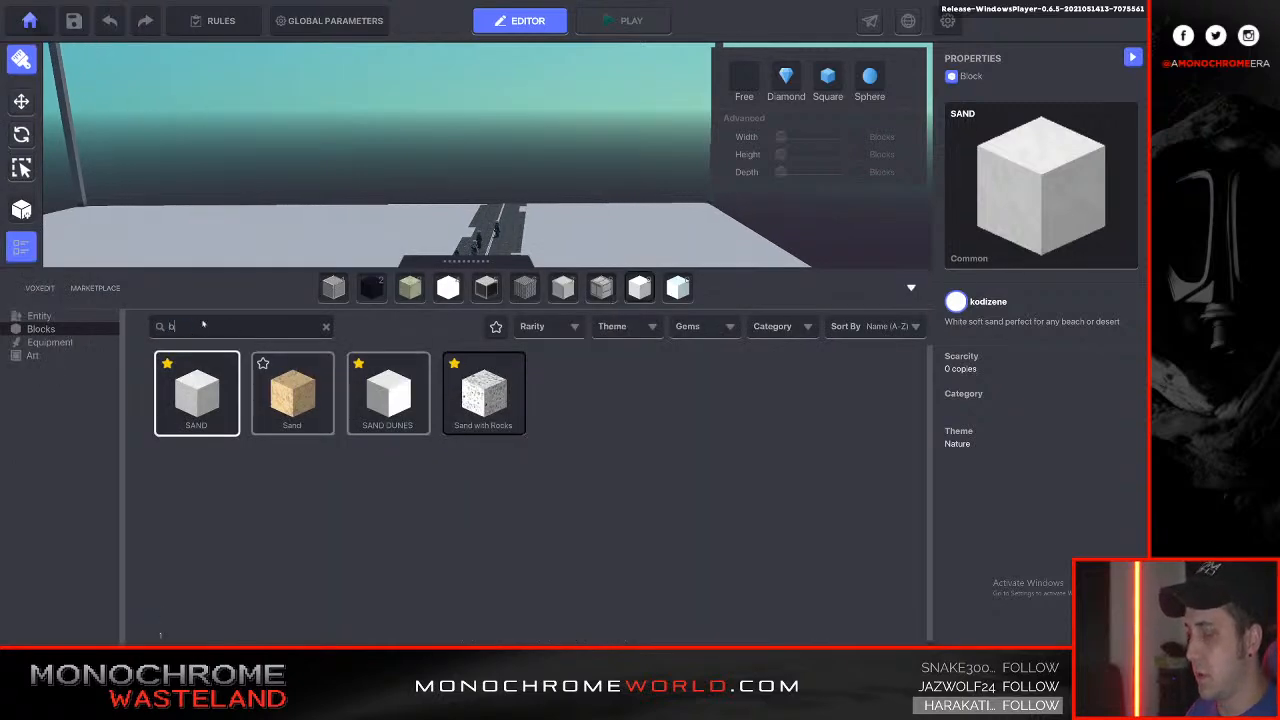
pyautogui.write('rick')
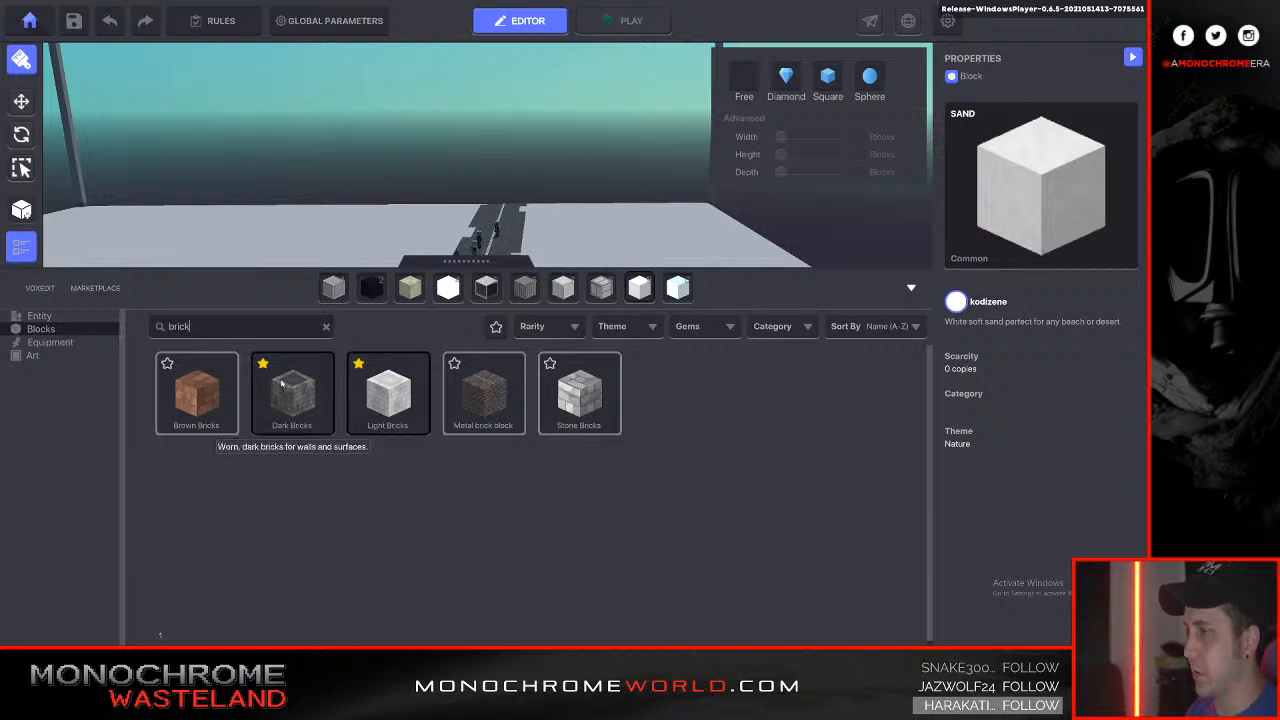
pyautogui.click(291, 395)
pyautogui.press('Tab')
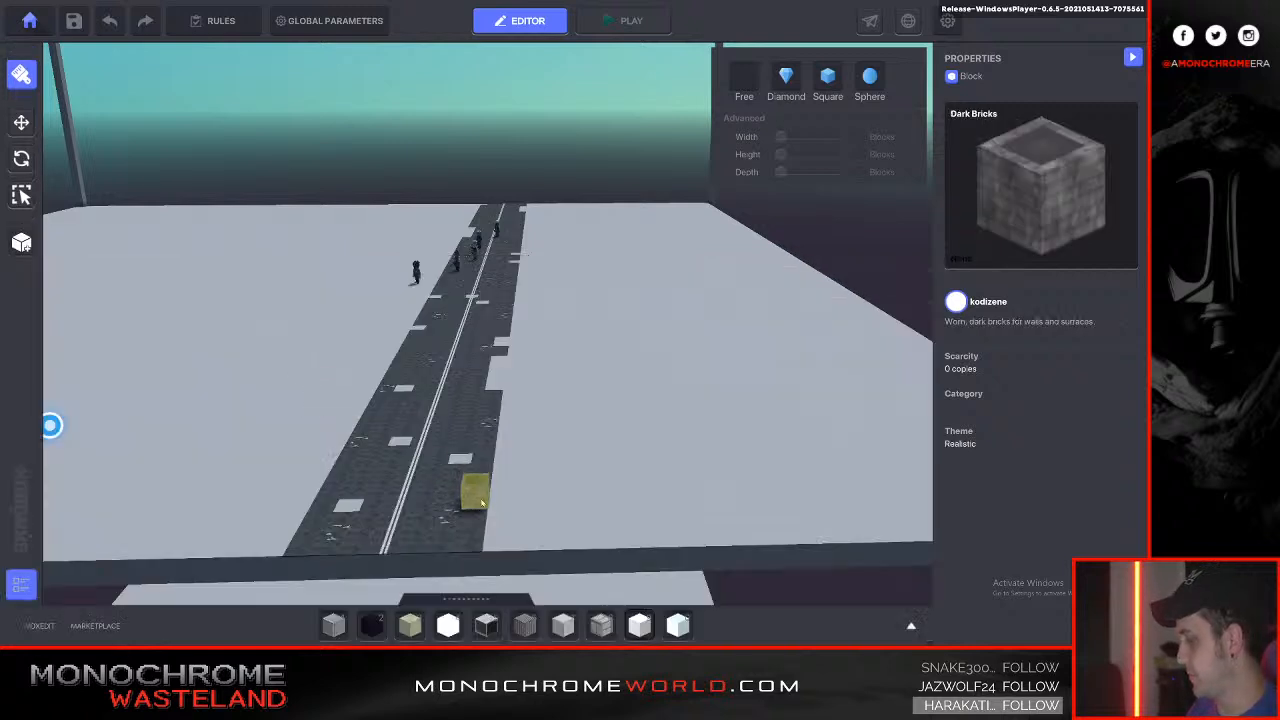
# Look over the empty sand beside the road, from the near end to the far corner of the map, for open building space.
pyautogui.press('d')
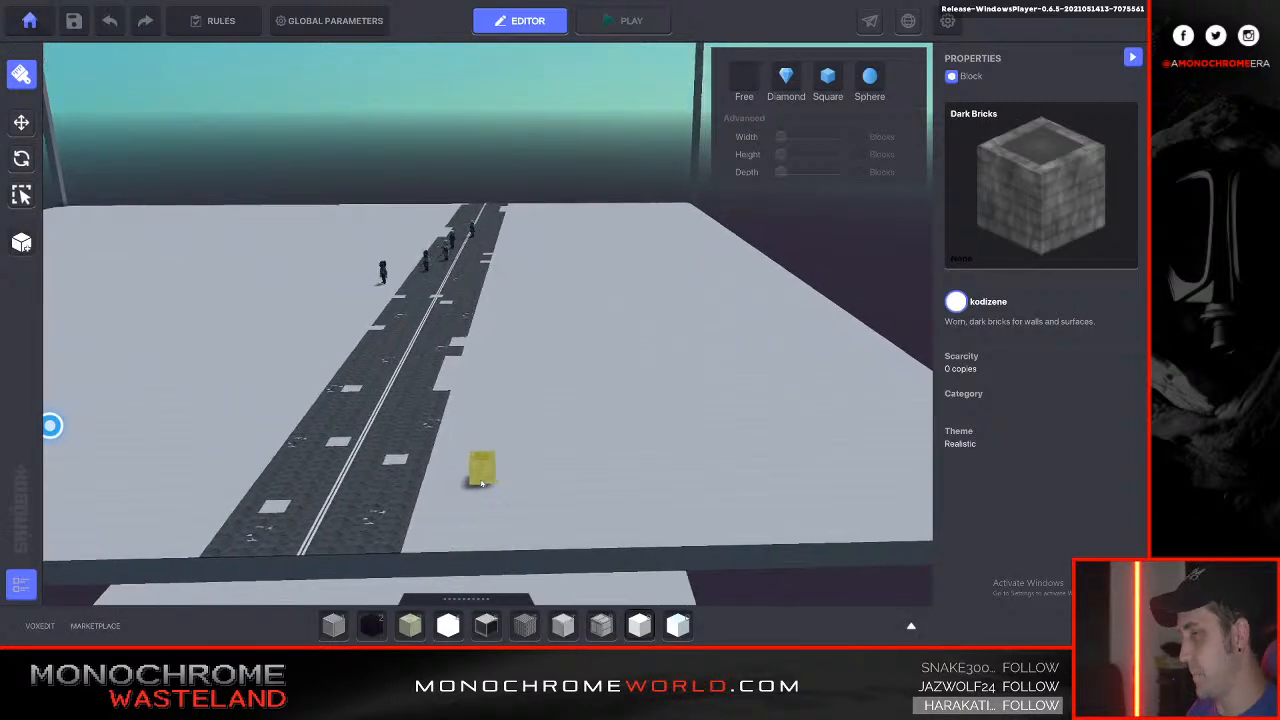
pyautogui.press('w')
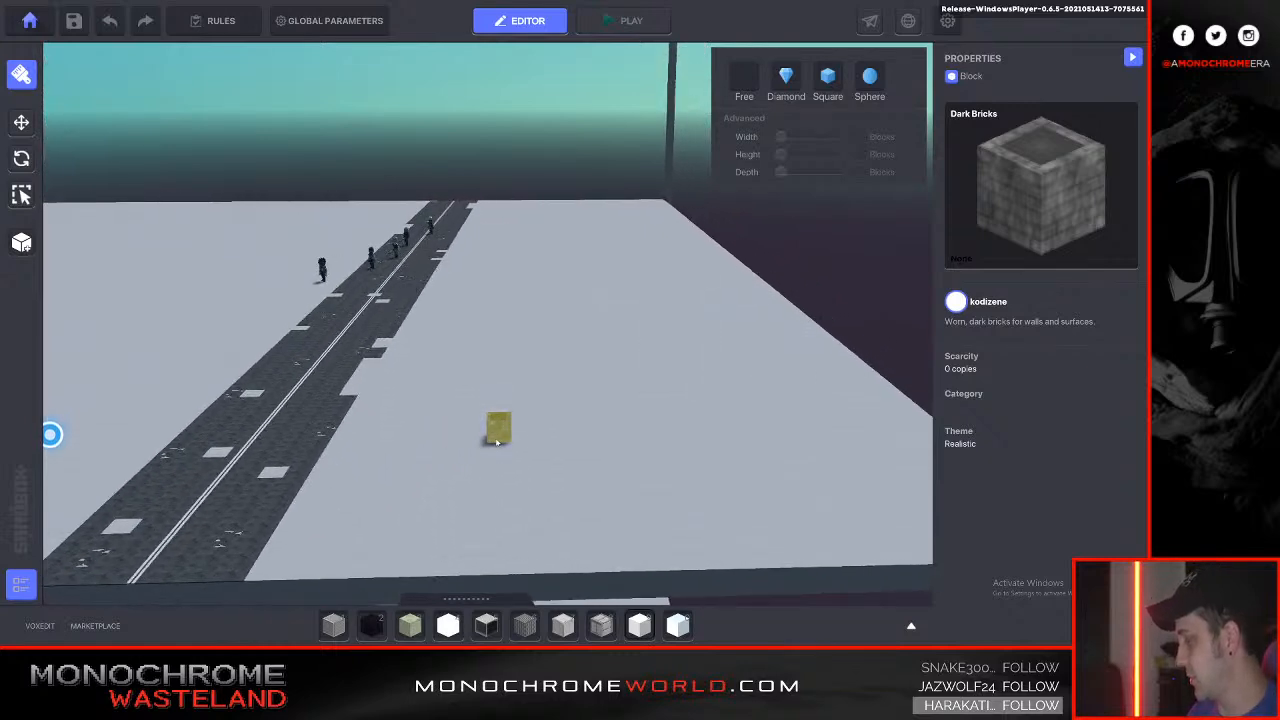
pyautogui.press('d')
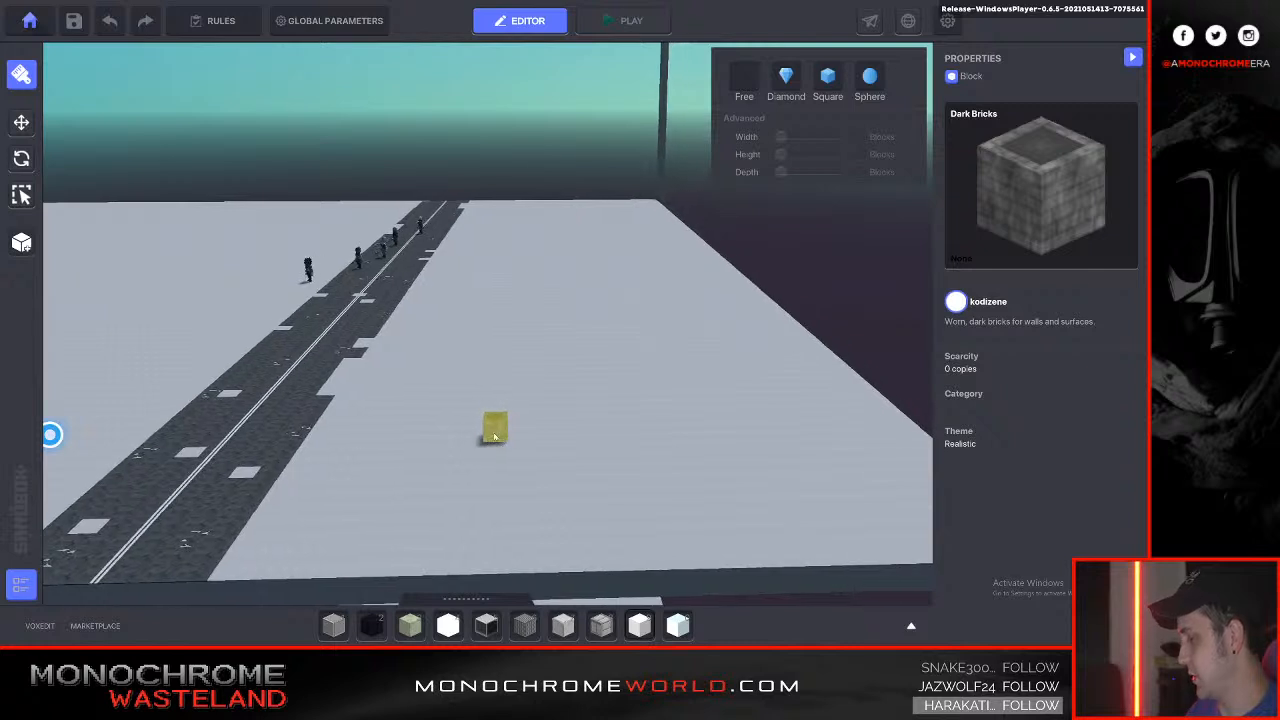
pyautogui.press('e')
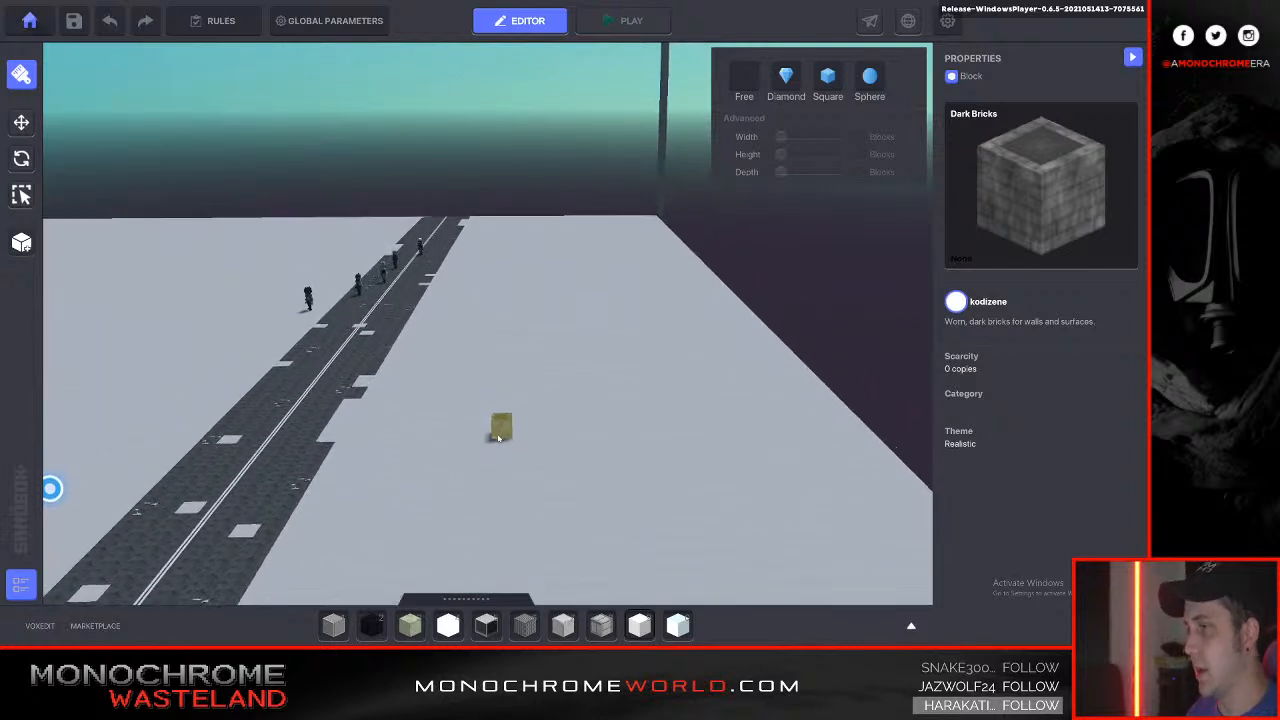
pyautogui.press('s')
pyautogui.press('s')
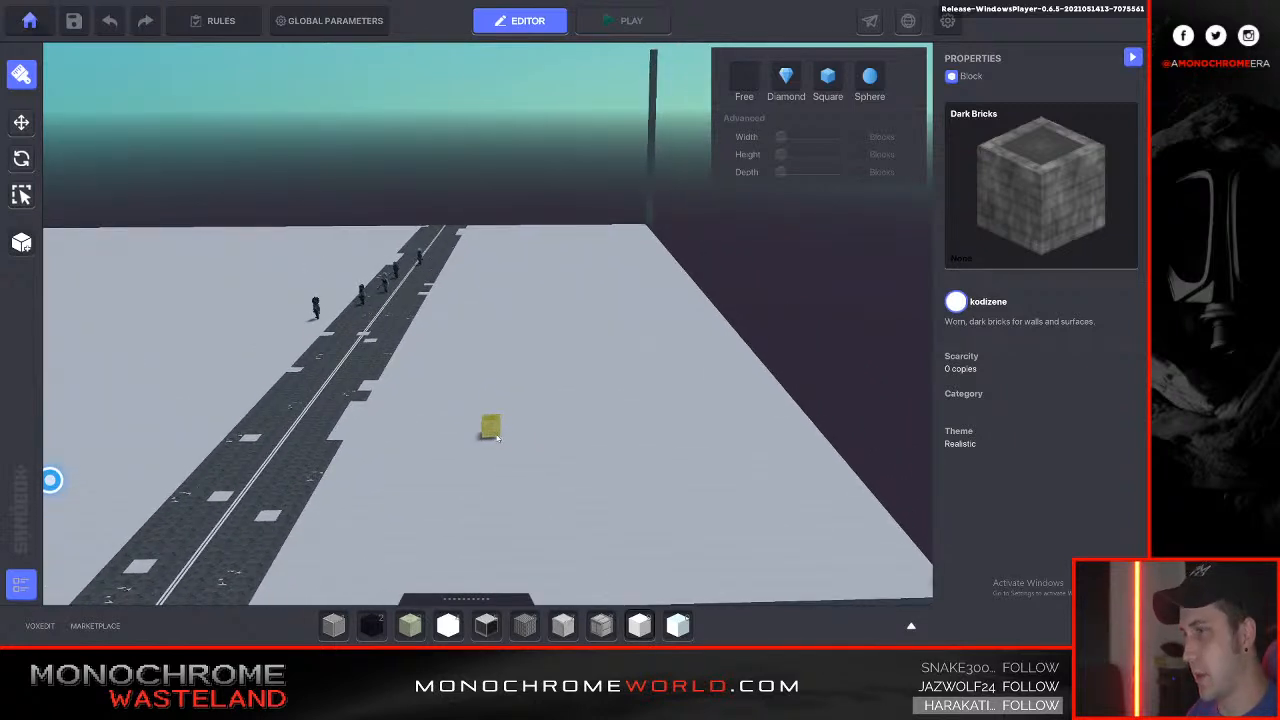
pyautogui.press('a')
pyautogui.press('d')
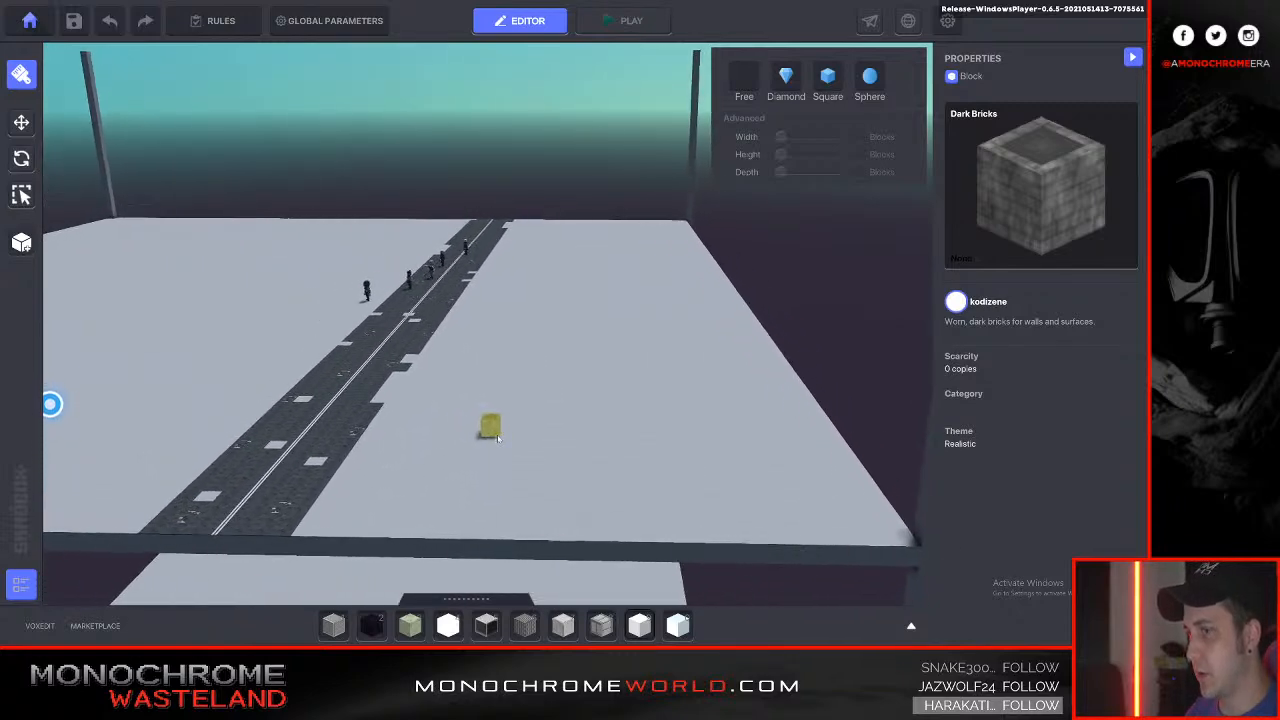
pyautogui.press('w')
pyautogui.moveTo(501, 440); pyautogui.dragTo(503, 441, button='right')
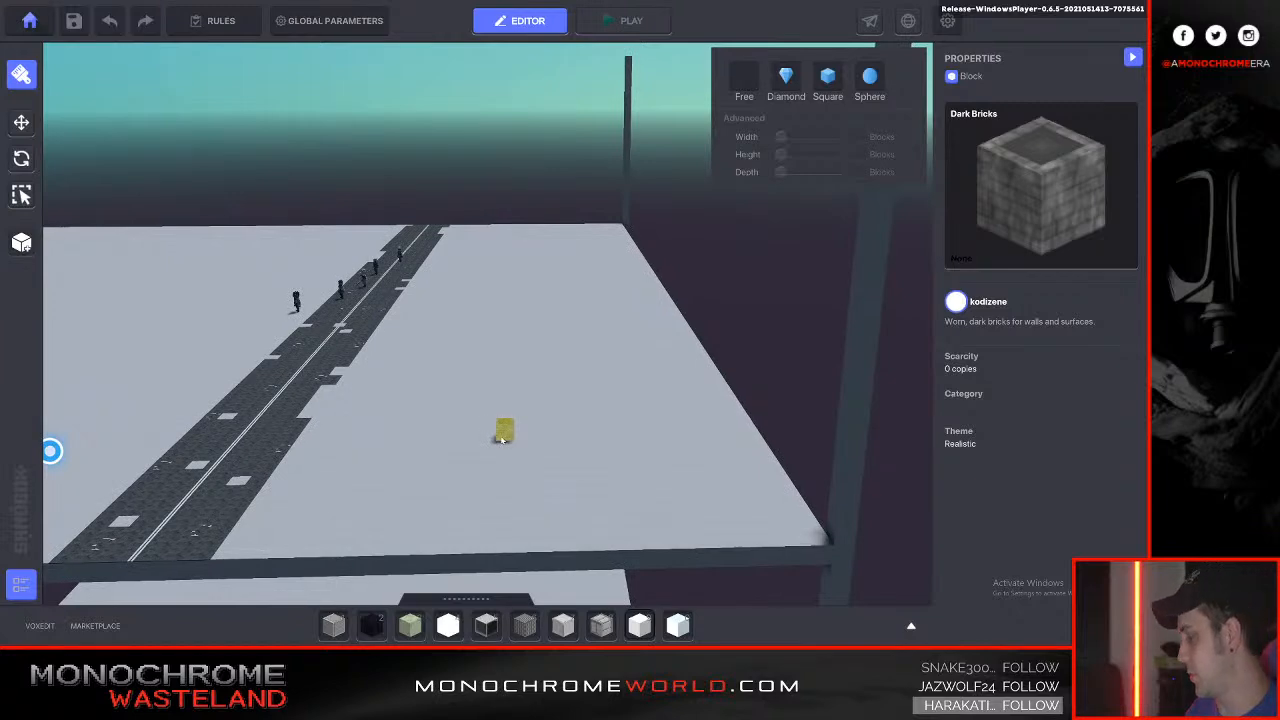
pyautogui.moveTo(481, 340); pyautogui.dragTo(487, 341, button='right')
pyautogui.press('w')
pyautogui.press('s')
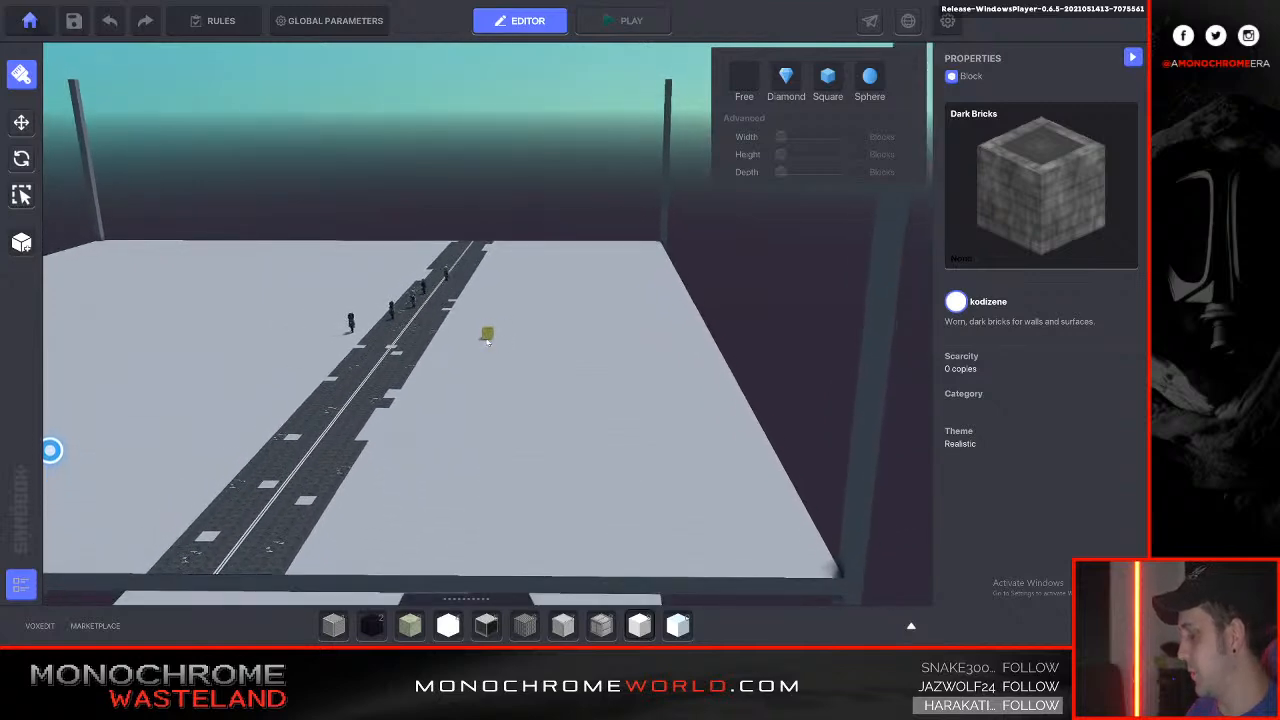
pyautogui.press('w')
pyautogui.press('w')
pyautogui.press('s')
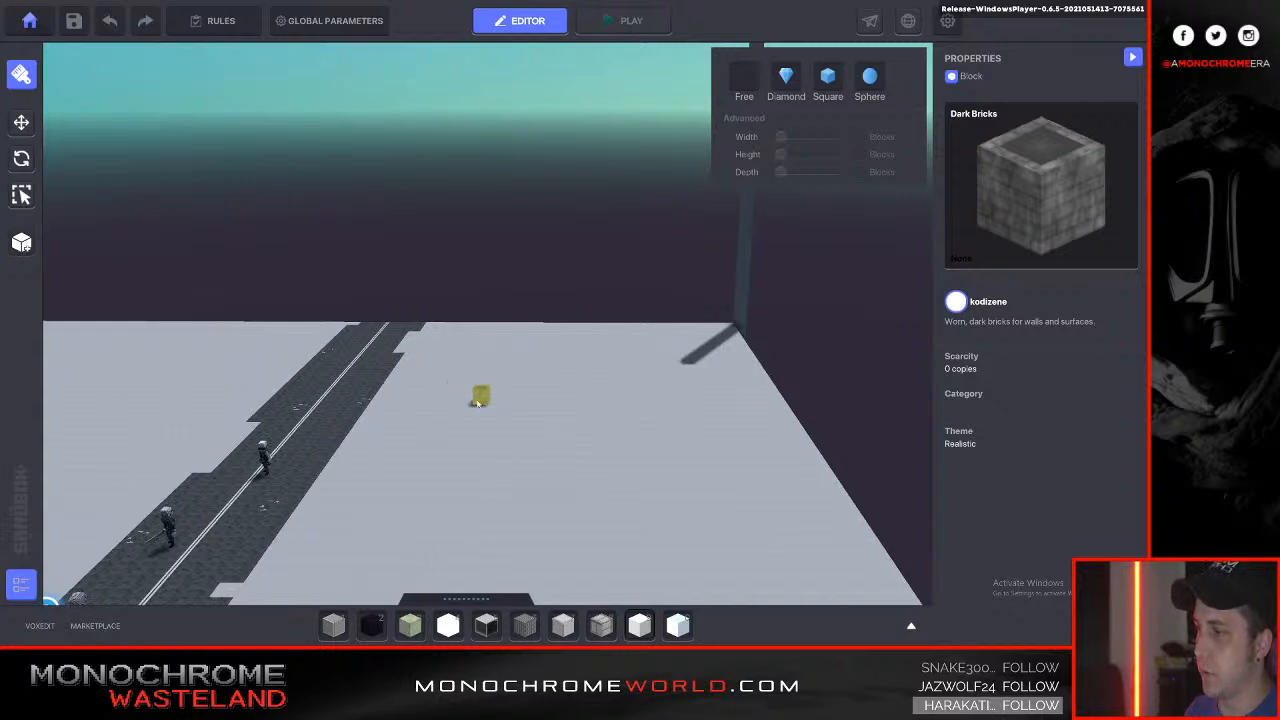
# Try laying a rectangular floor of Metal Plaque 01 blocks on the open sand beside the road near the enemies.
pyautogui.press('7')
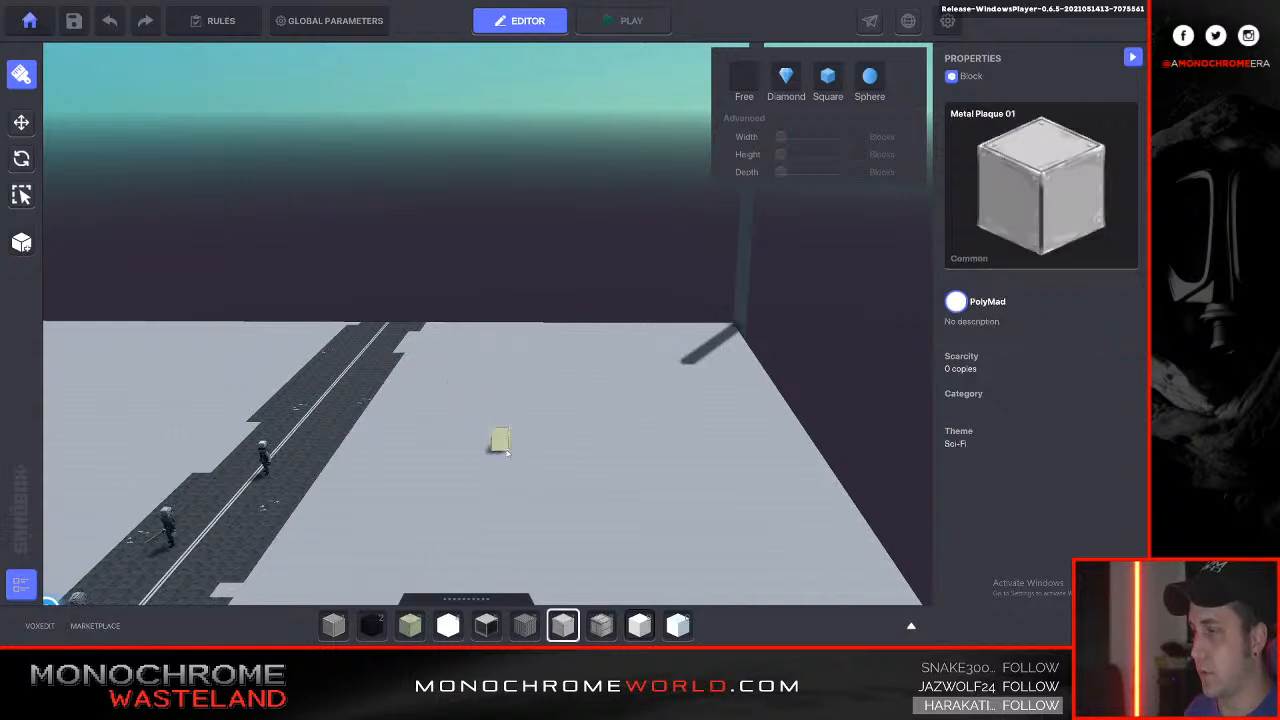
pyautogui.moveTo(501, 432); pyautogui.dragTo(735, 520)
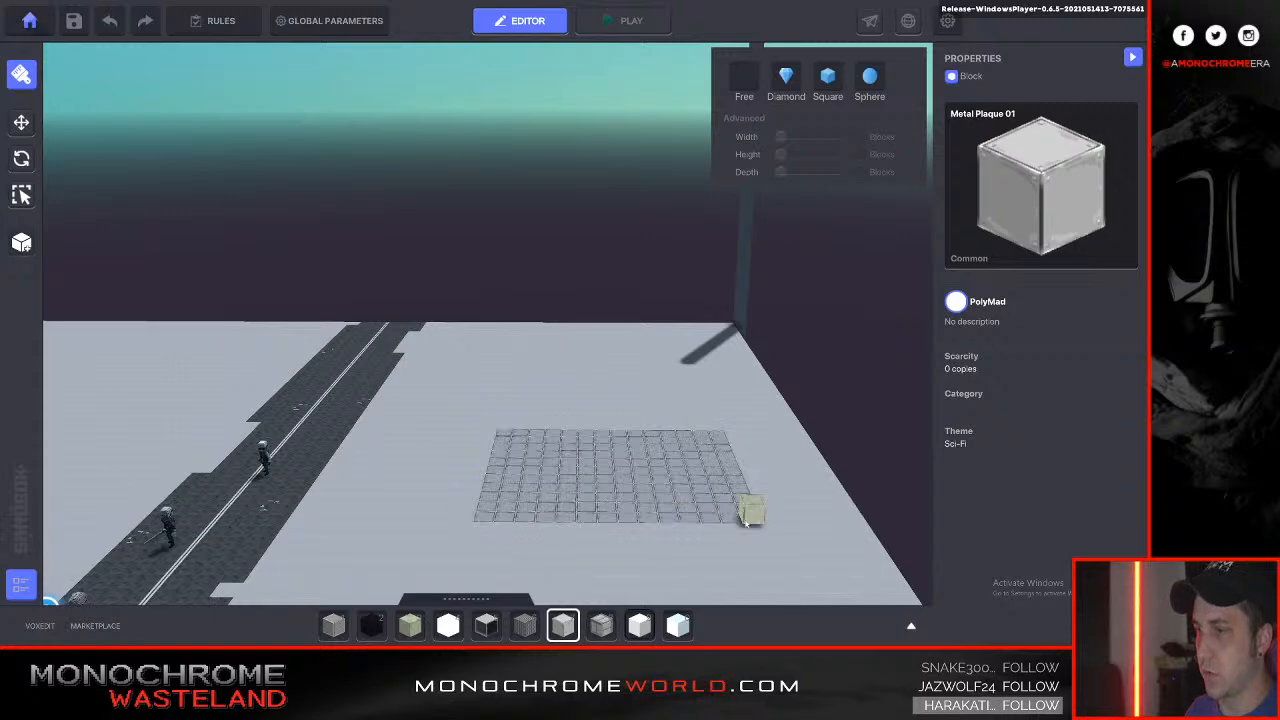
pyautogui.hotkey('ctrl', 'z')
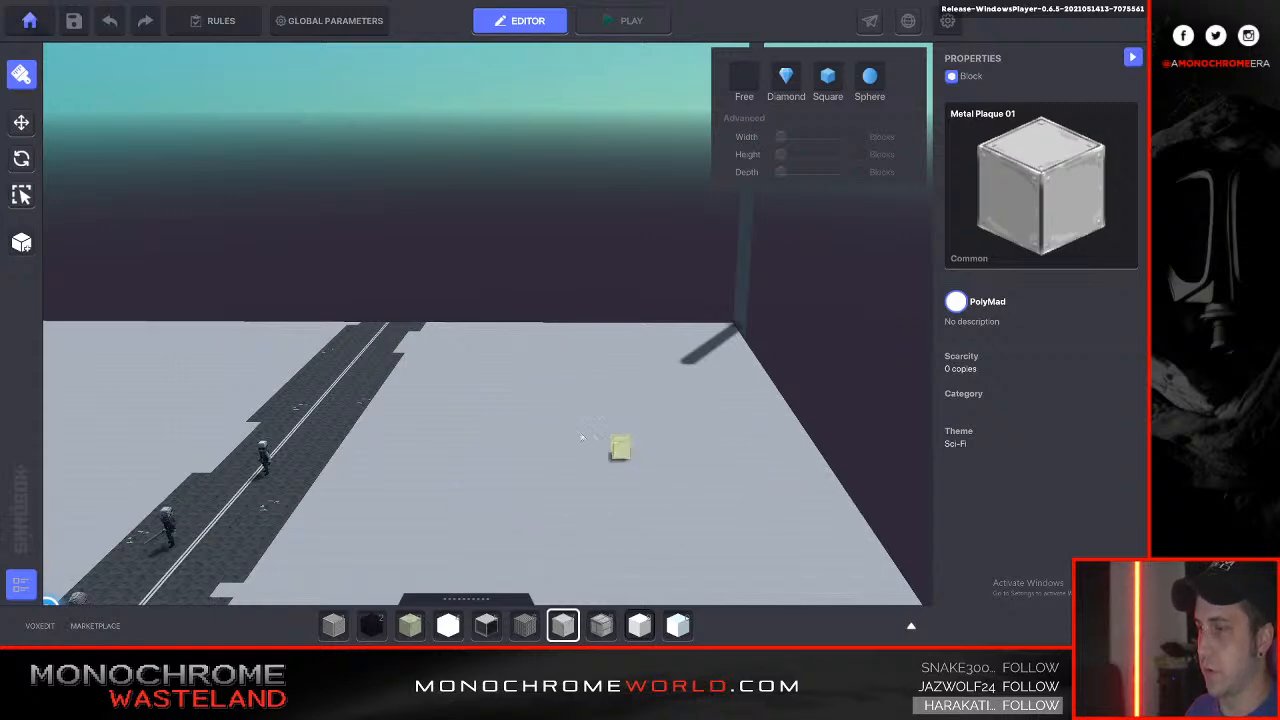
# Choose Dark Bricks in the block library as the block to place.
pyautogui.press('Tab')
pyautogui.press('Tab')
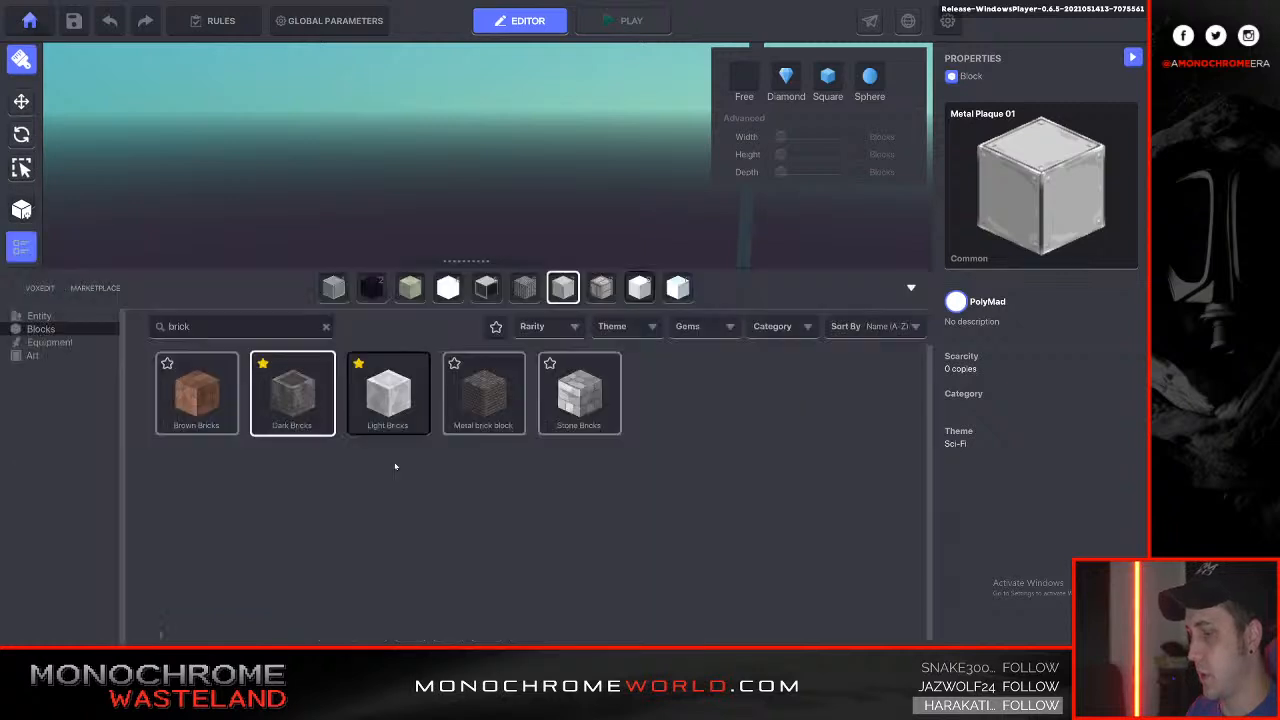
pyautogui.press('Tab')
pyautogui.click(292, 403)
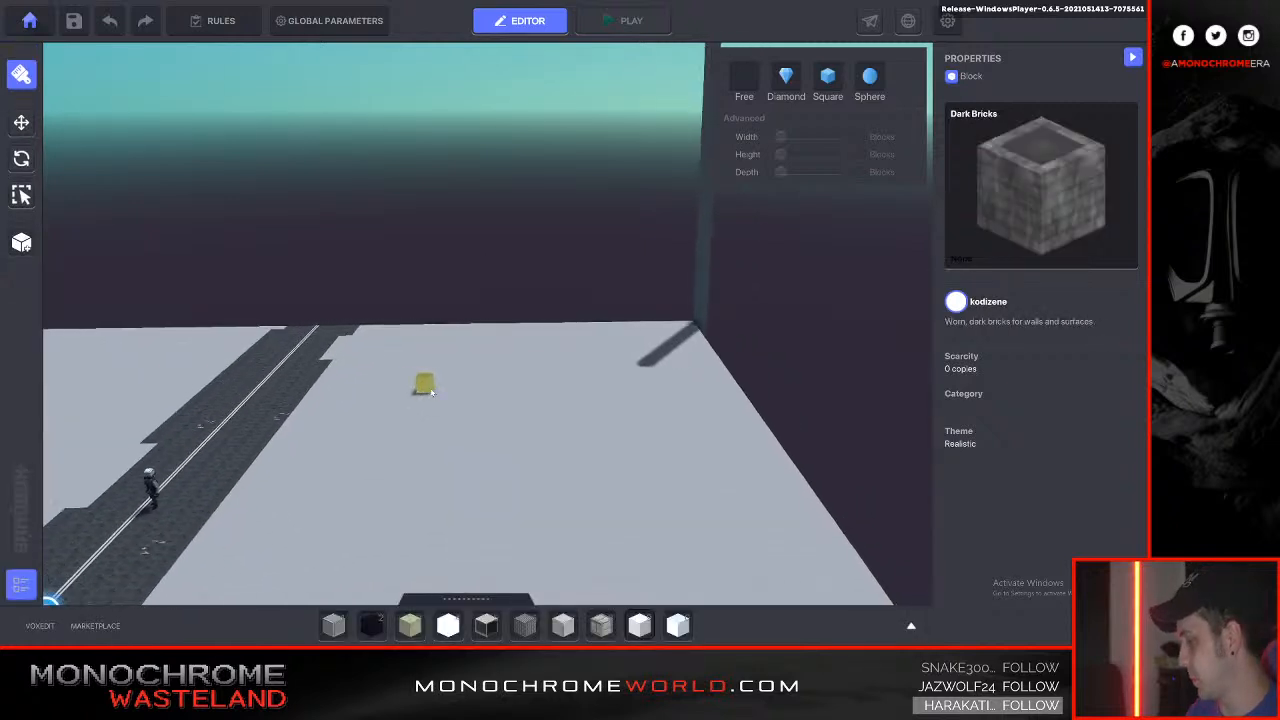
# Look over the open sand beside the road toward the far map corner for a spot to build.
pyautogui.scroll(5, 430, 392)
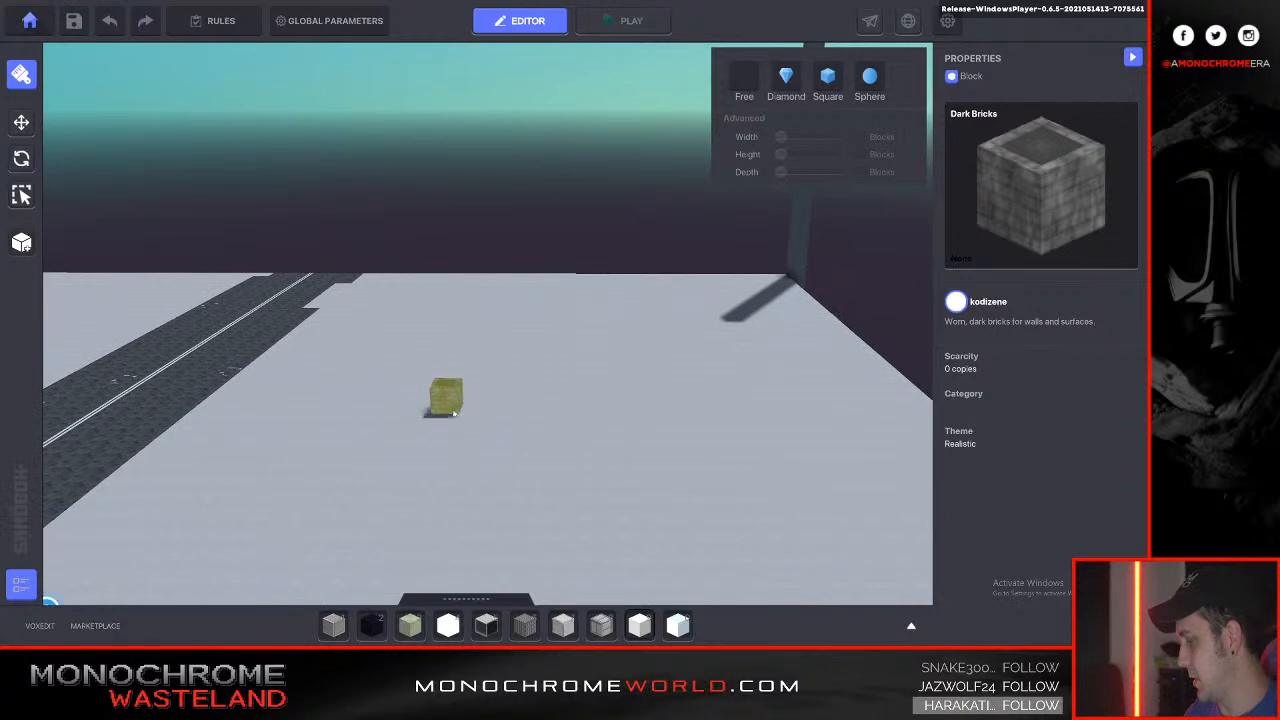
pyautogui.scroll(-1, 453, 413)
pyautogui.press('a')
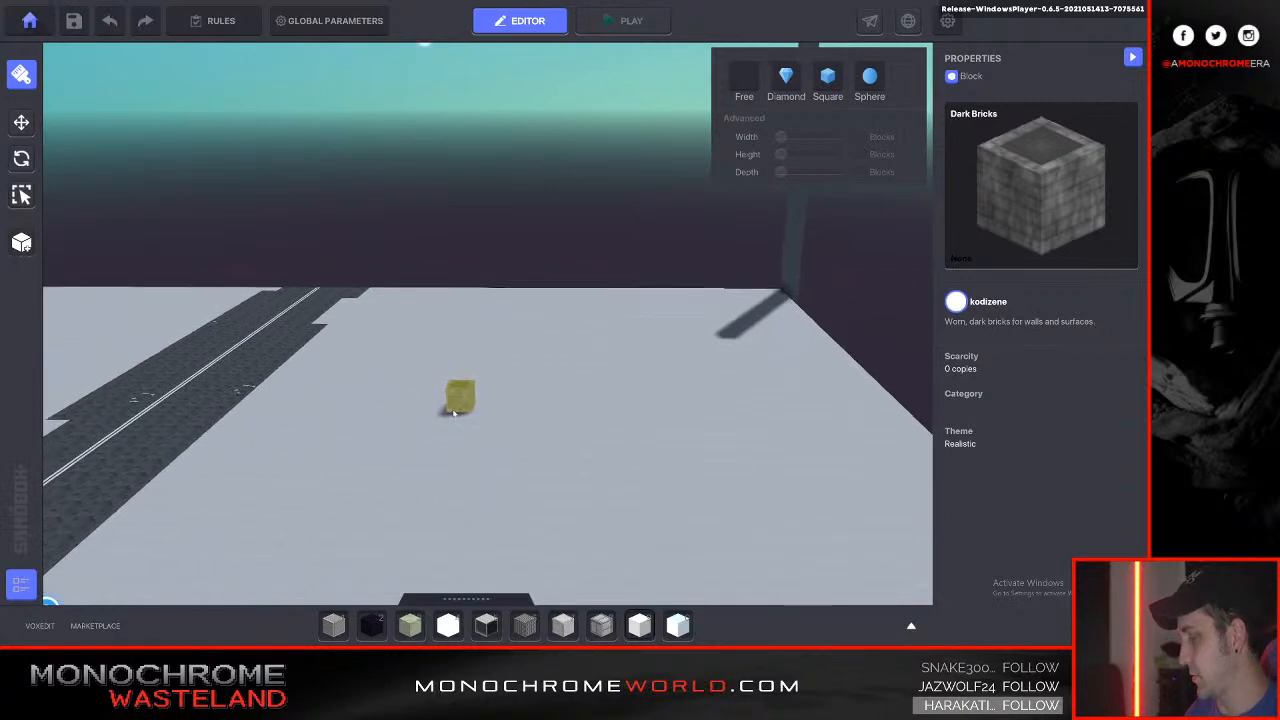
pyautogui.press('d')
pyautogui.press('a')
pyautogui.press('d')
pyautogui.press('a')
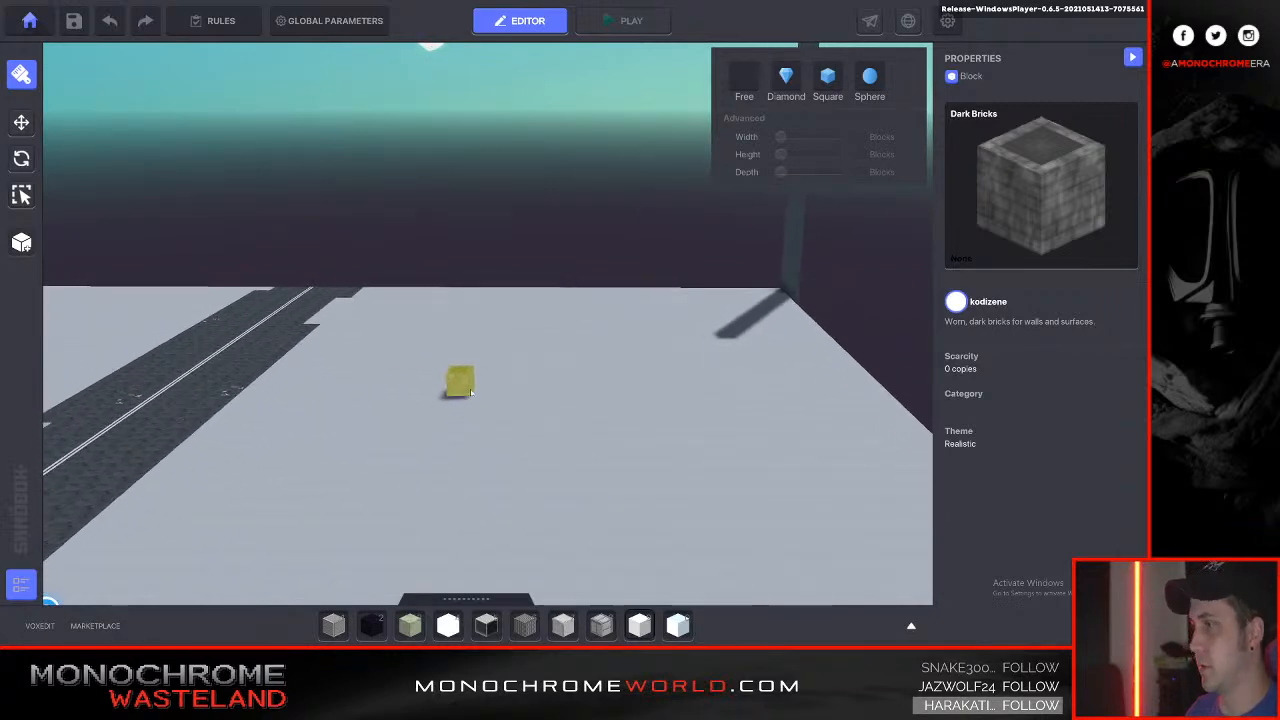
pyautogui.press('s')
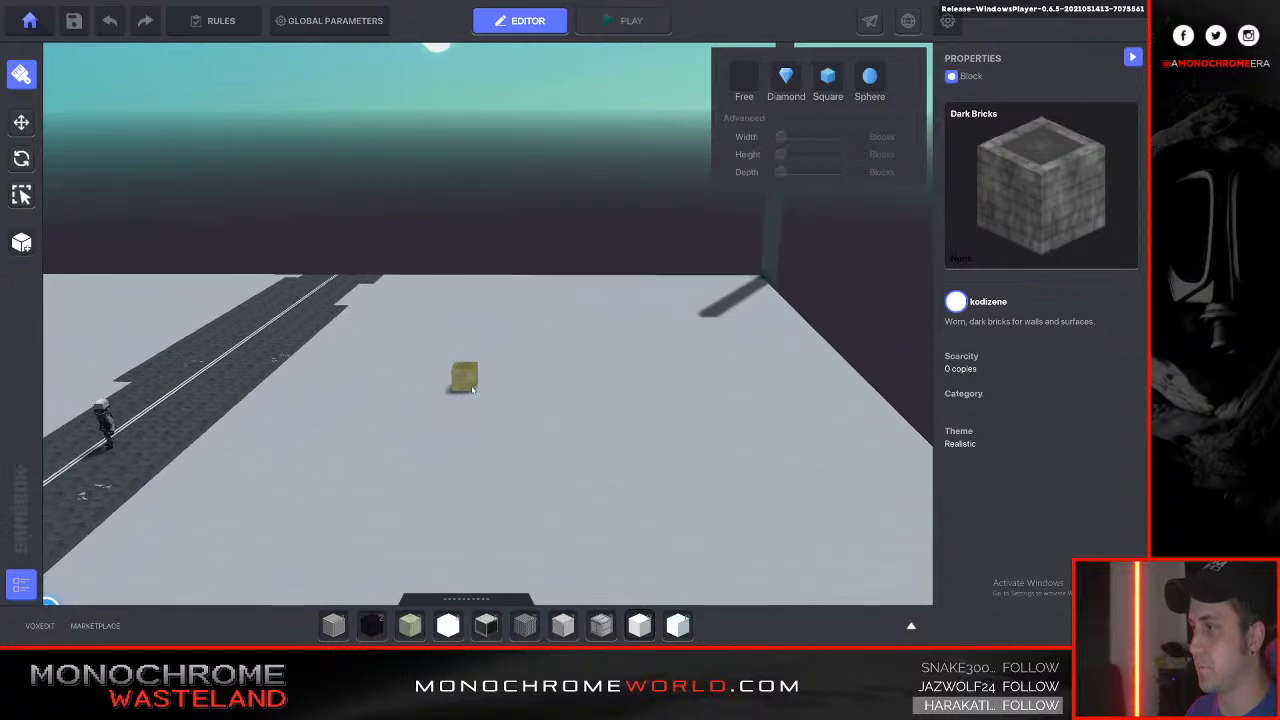
pyautogui.press('w')
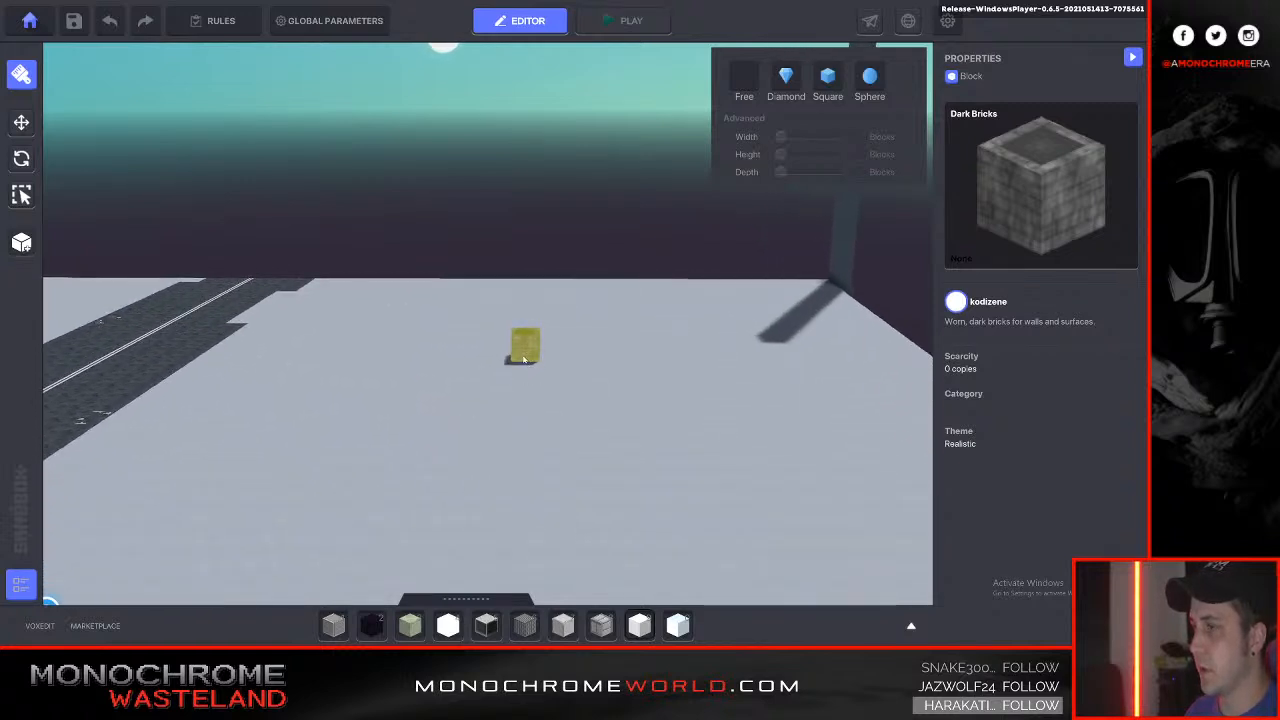
pyautogui.press('d')
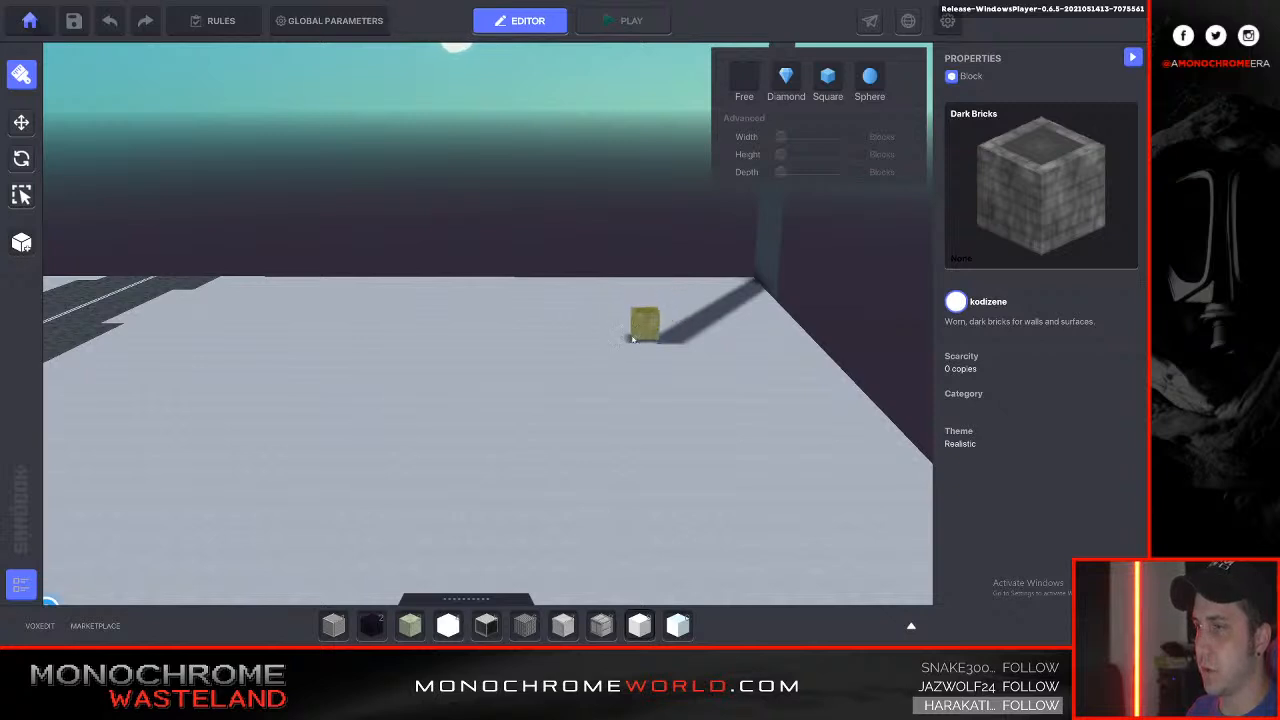
pyautogui.moveTo(632, 336); pyautogui.dragTo(566, 326)
pyautogui.hotkey('ctrl', 'z')
pyautogui.hotkey('ctrl', 'z')
pyautogui.press('w')
pyautogui.press('e')
pyautogui.hotkey('ctrl', 'z')
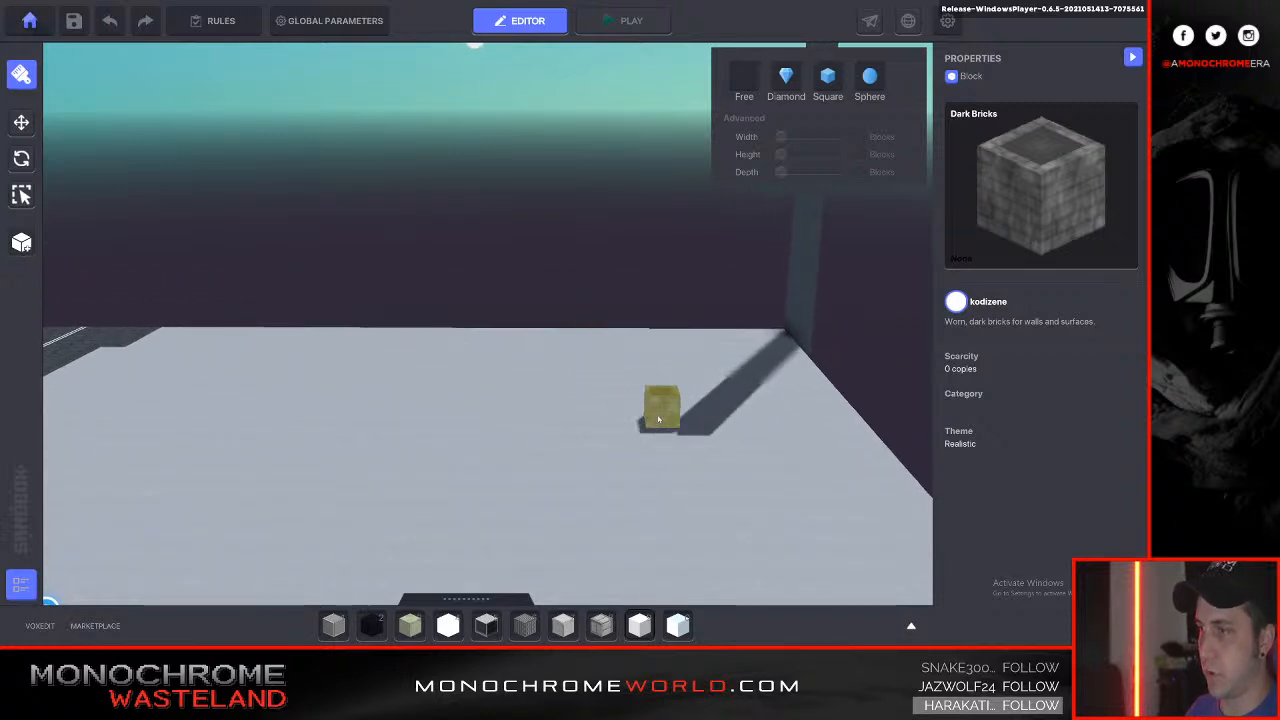
# Lay a straight row of seven Dark Bricks blocks on the sand near the far map corner.
pyautogui.moveTo(663, 415); pyautogui.dragTo(468, 409)
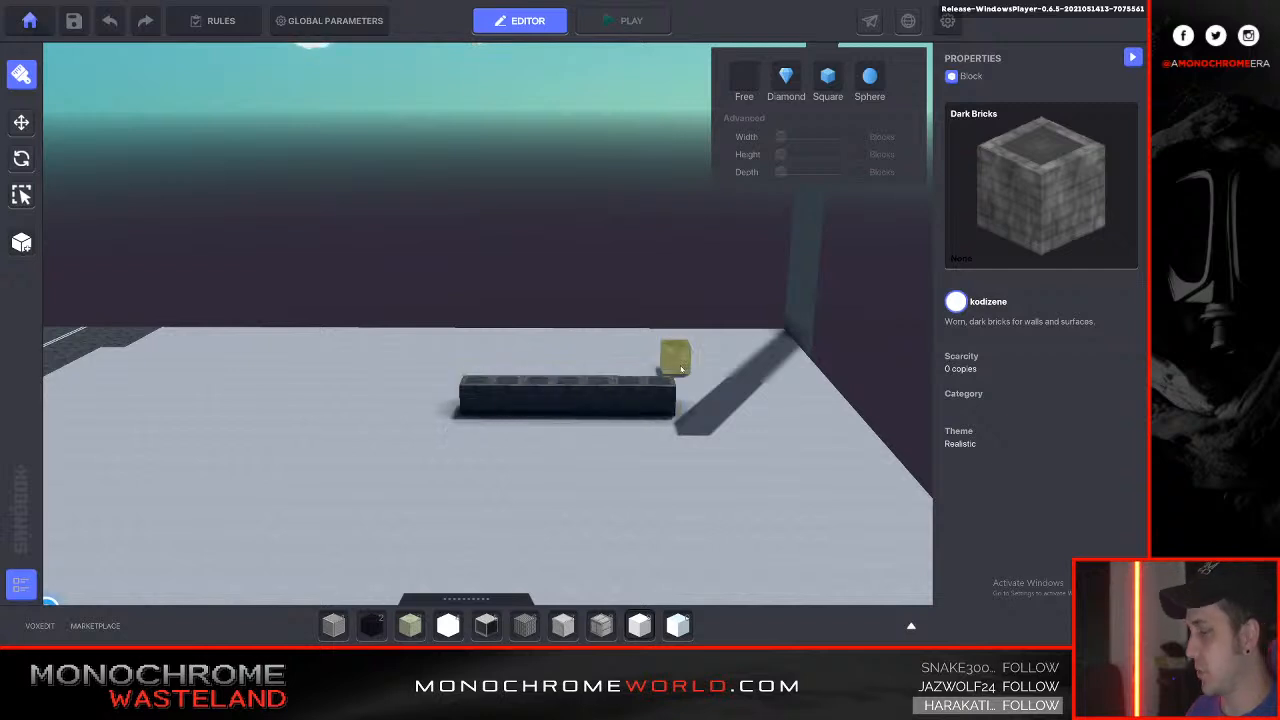
pyautogui.press('w')
pyautogui.moveTo(682, 369); pyautogui.dragTo(680, 423, button='right')
pyautogui.press('s')
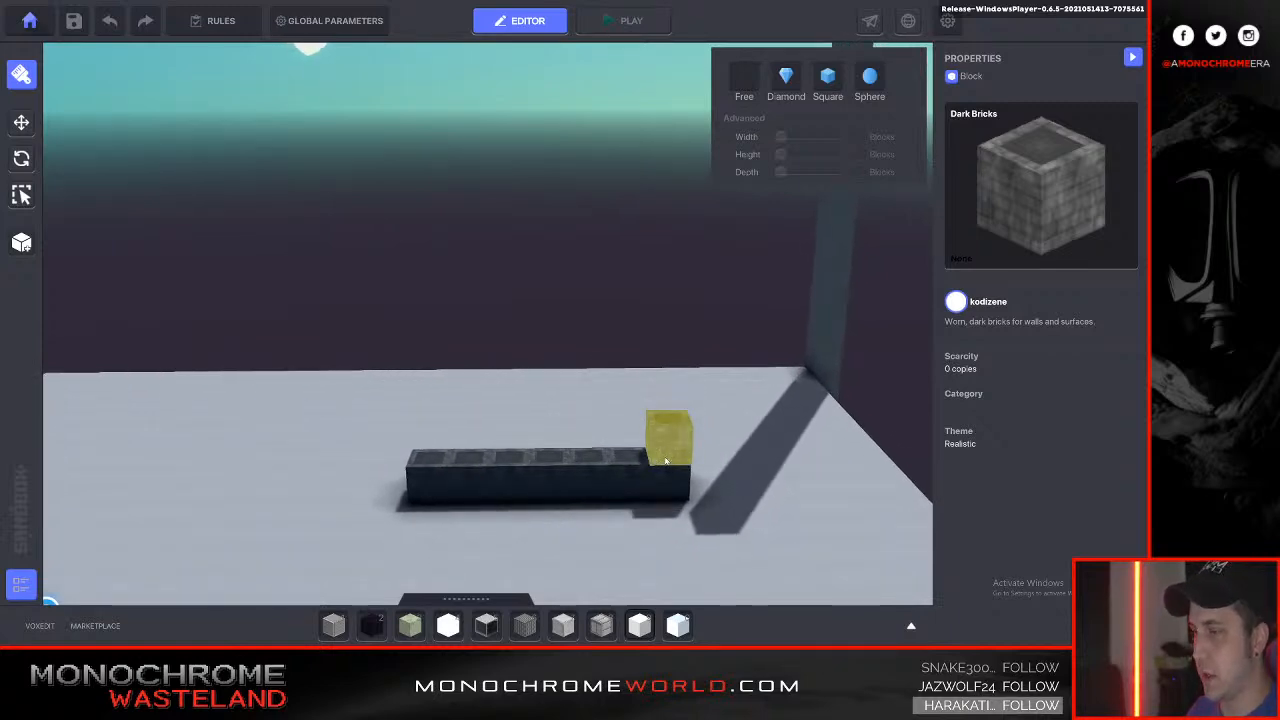
# Raise a tall Dark Bricks column on the row's end block nearest the map edge.
pyautogui.moveTo(666, 455)
pyautogui.mouseDown()
pyautogui.moveTo(662, 414)
pyautogui.moveTo(669, 451)
pyautogui.mouseUp()
pyautogui.hotkey('ctrl', 'z')
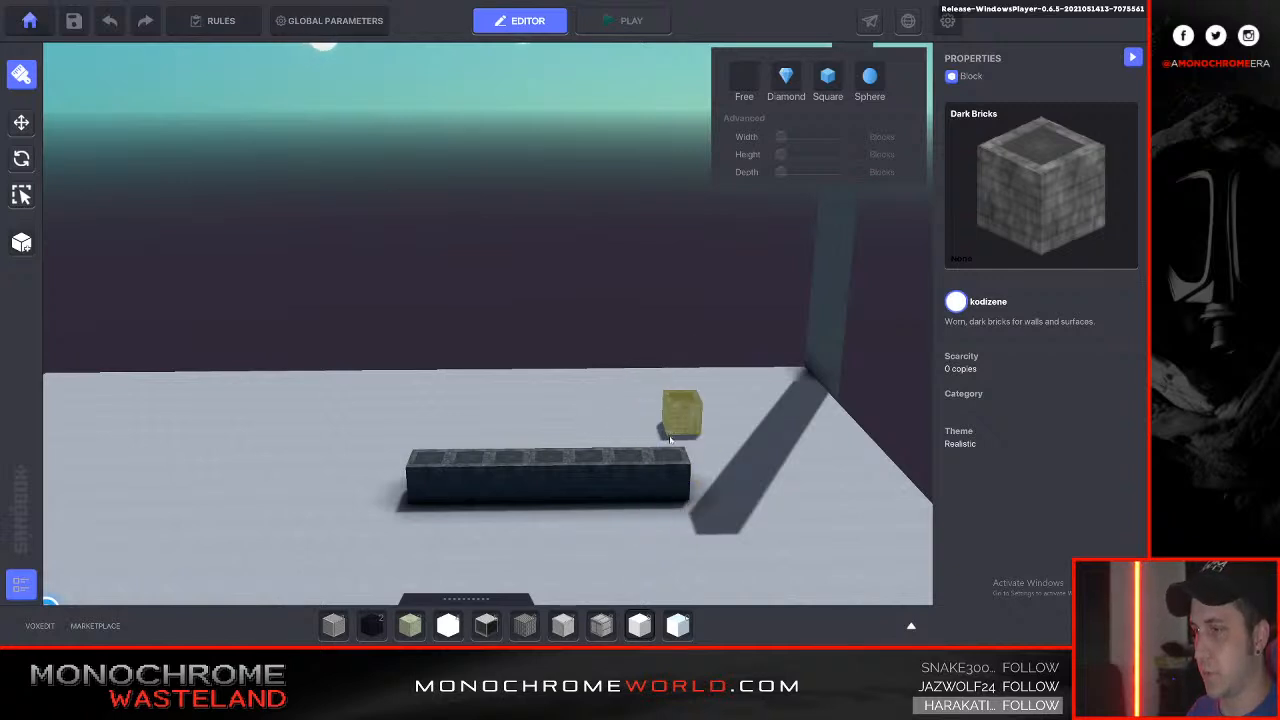
pyautogui.scroll(-1, 669, 456)
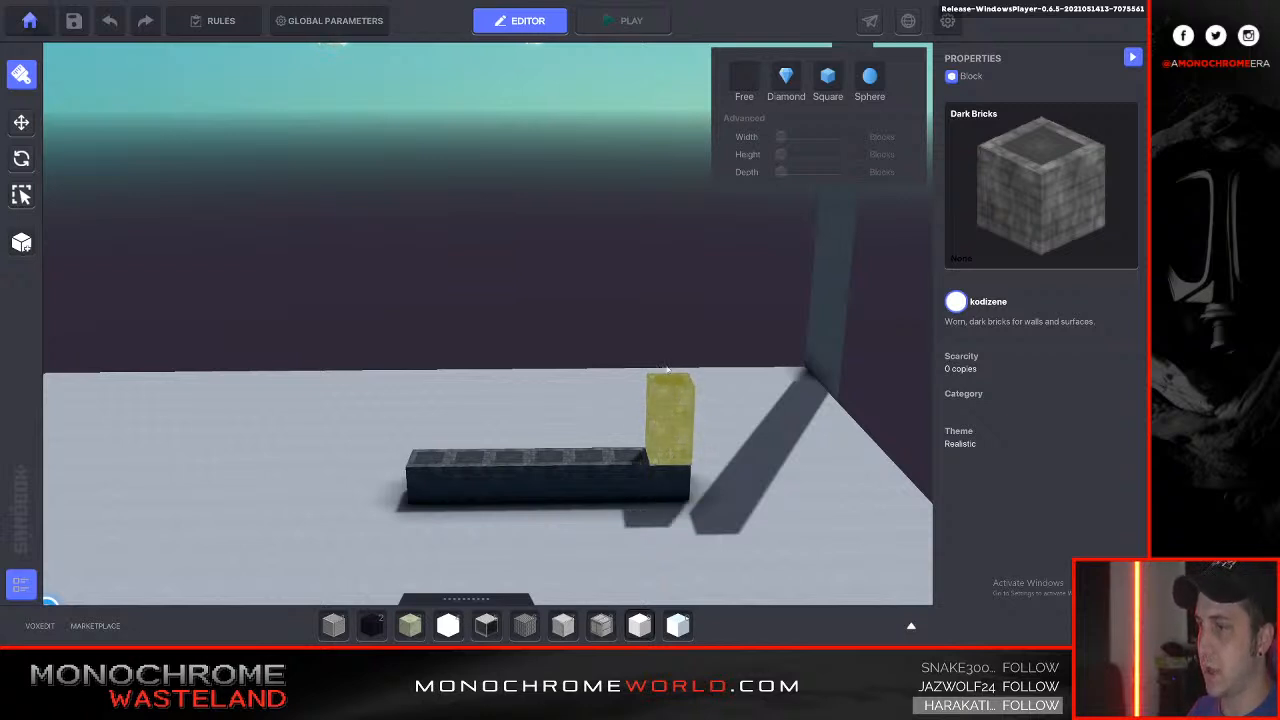
pyautogui.click(664, 128)
pyautogui.press('e')
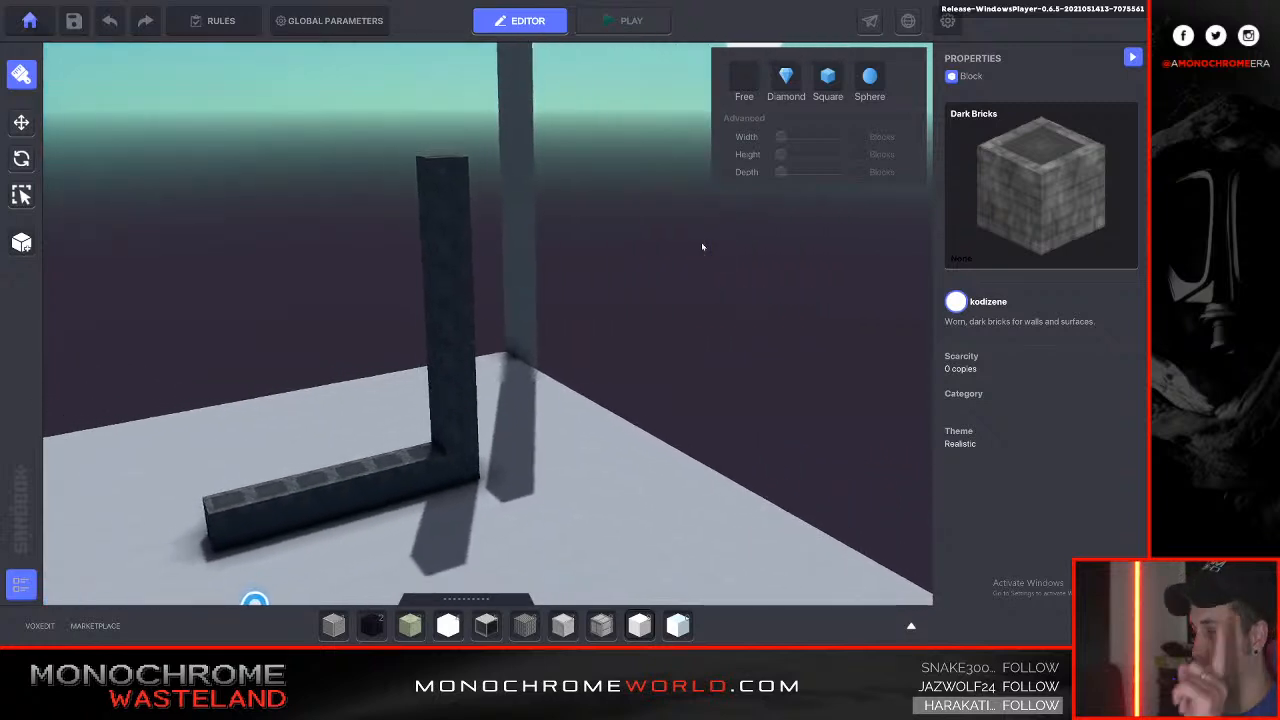
pyautogui.press('q')
pyautogui.press('r')
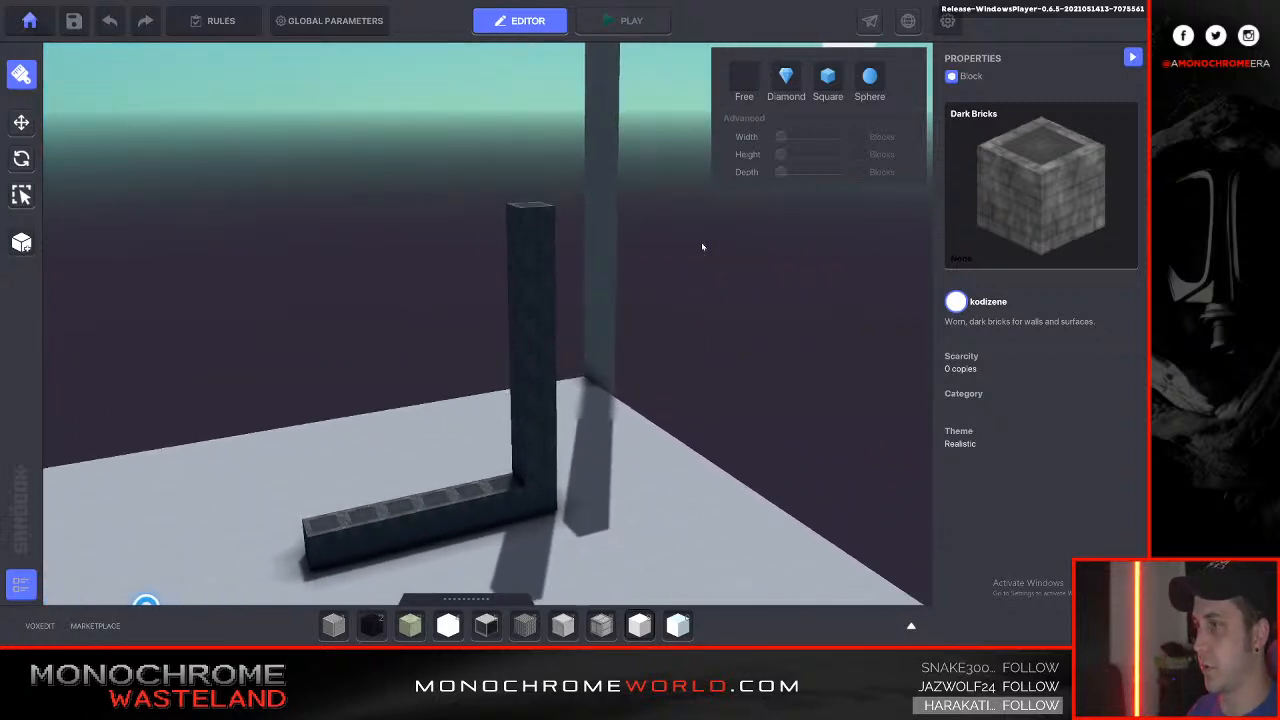
# Build a low, two-block-high Dark Bricks wall from the column's base, parallel to the road.
pyautogui.press('q')
pyautogui.press('d')
pyautogui.press('a')
pyautogui.press('e')
pyautogui.press('s')
pyautogui.press('s')
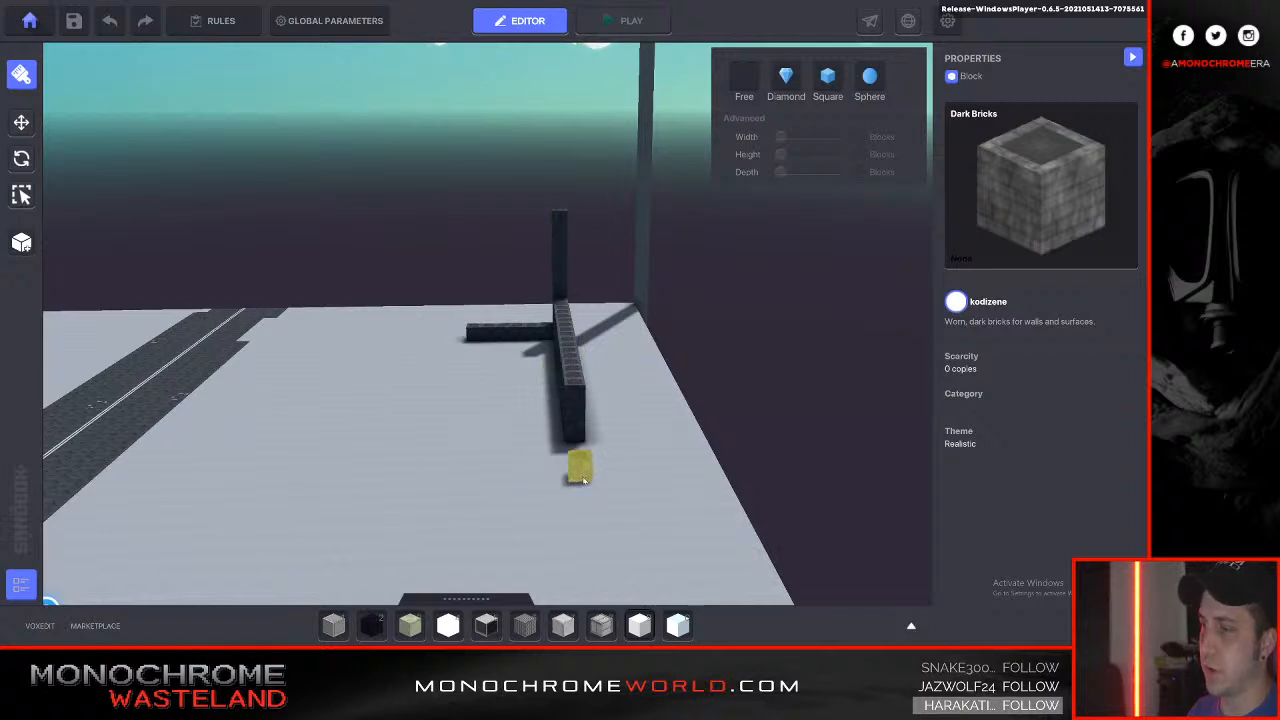
# Raise a second Dark Bricks column in line with the low wall, leaving a doorway gap between them and matching the first column's height.
pyautogui.click(584, 401)
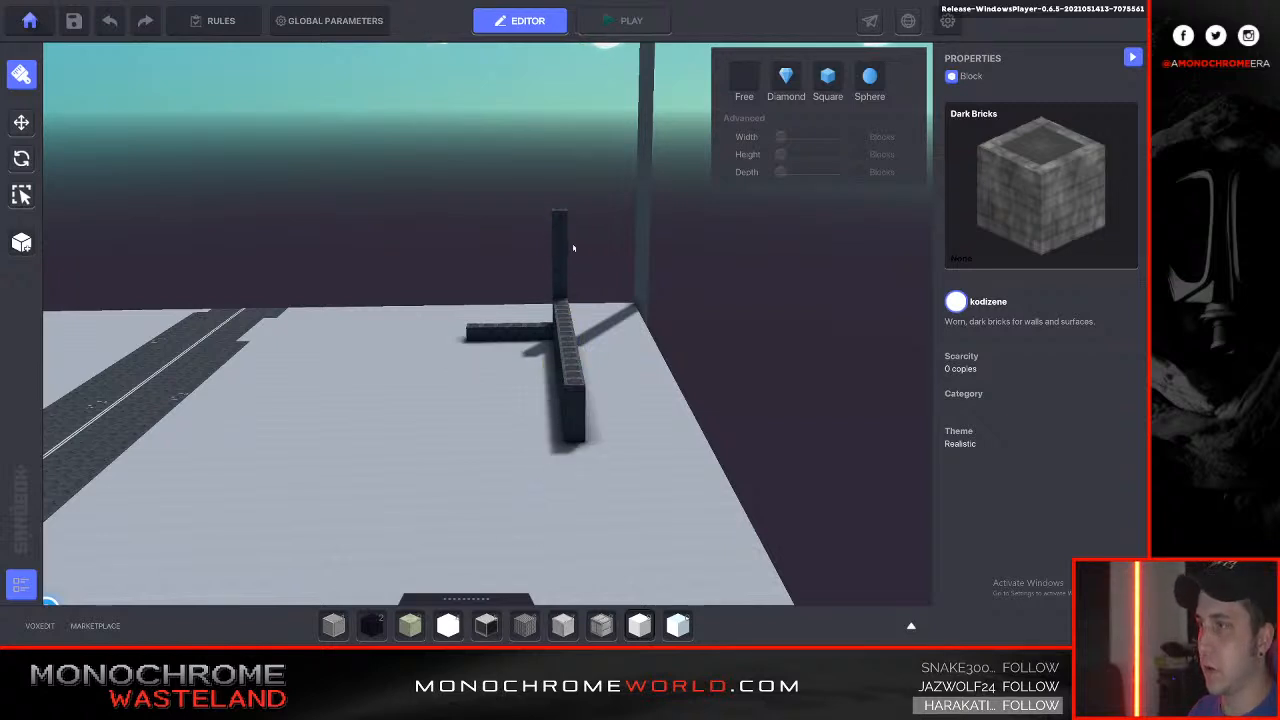
pyautogui.click(577, 254)
pyautogui.press('e')
pyautogui.press('w')
pyautogui.press('e')
pyautogui.press('a')
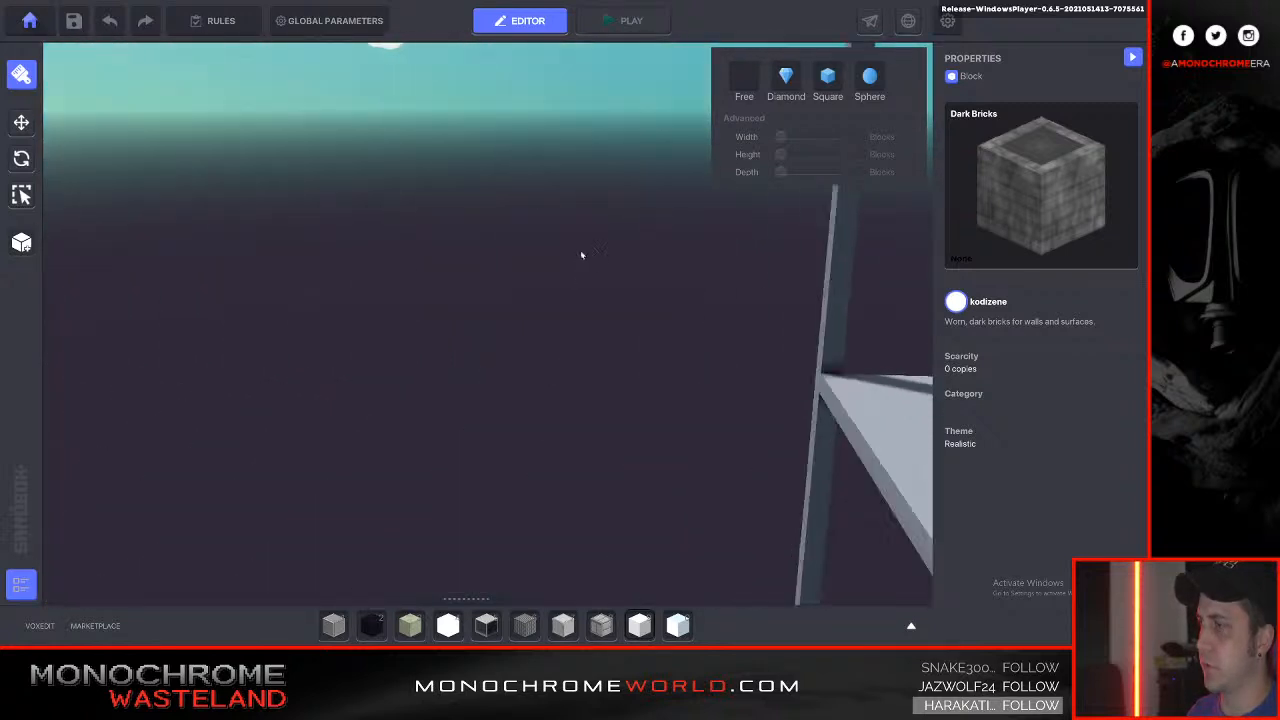
pyautogui.press('e')
pyautogui.press('d')
pyautogui.press('w')
pyautogui.press('e')
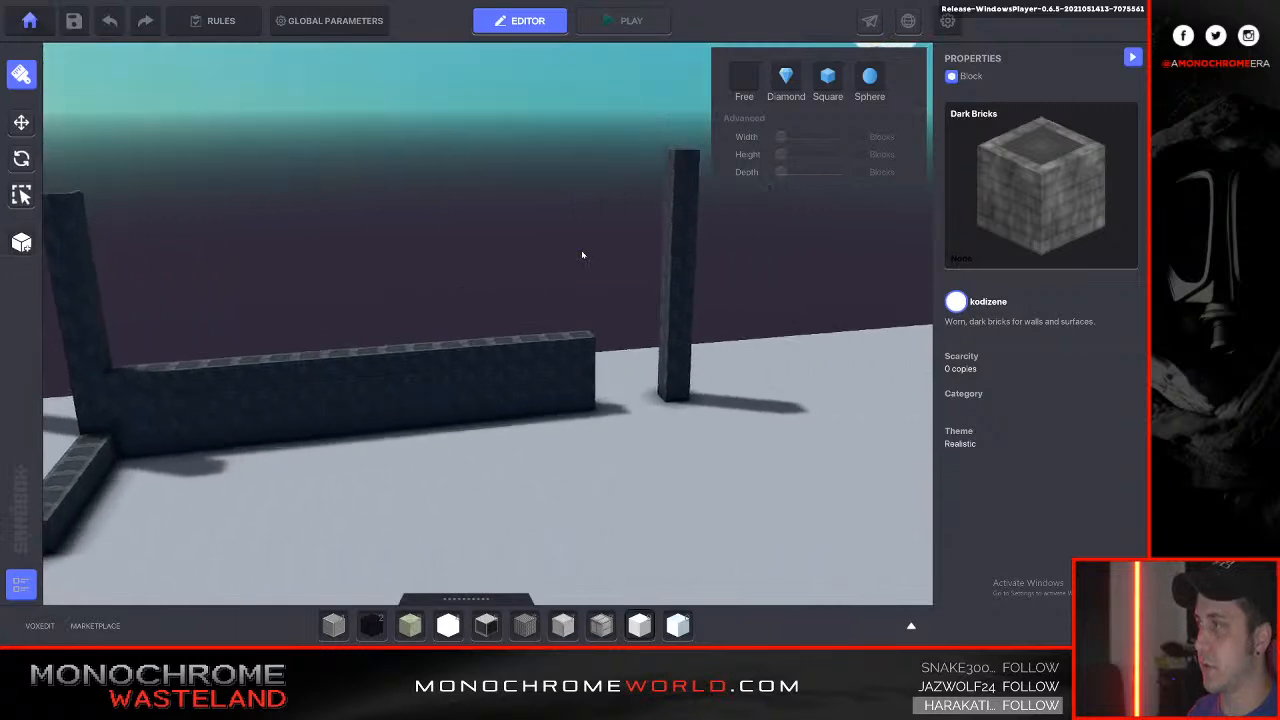
pyautogui.press('s')
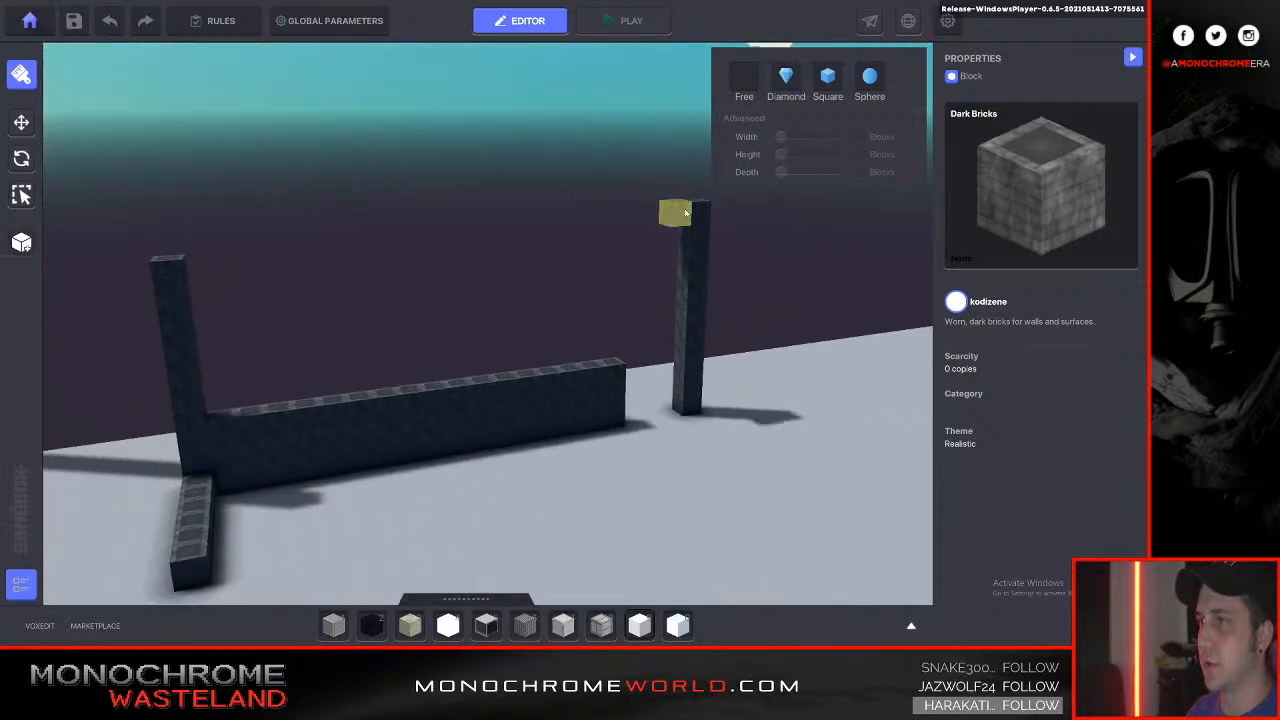
# Fill the space between the two columns with Dark Bricks up to full height, keeping the doorway open.
pyautogui.moveTo(268, 380); pyautogui.dragTo(226, 413)
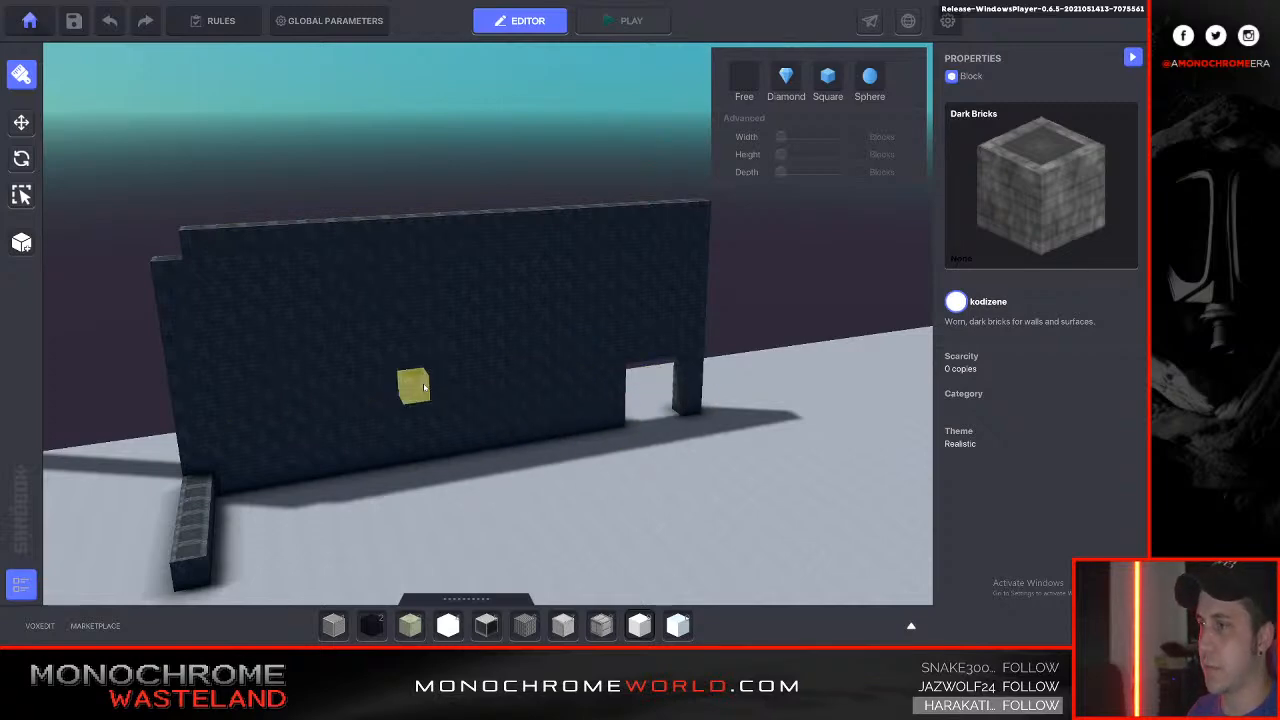
pyautogui.press('a')
pyautogui.press('e')
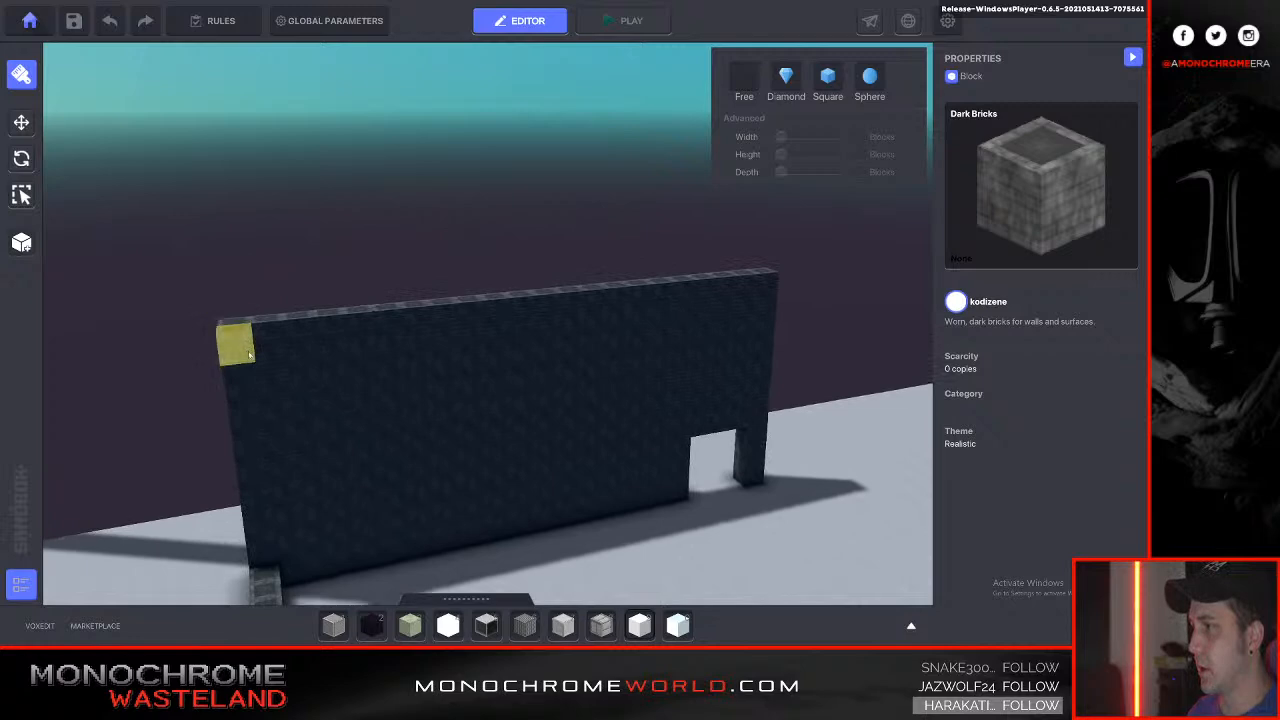
# Raise another full-height Dark Bricks column beyond the doorway and fill the long wall out to it.
pyautogui.press('q')
pyautogui.moveTo(352, 418); pyautogui.dragTo(472, 409, button='right')
pyautogui.press('d')
pyautogui.press('e')
pyautogui.press('q')
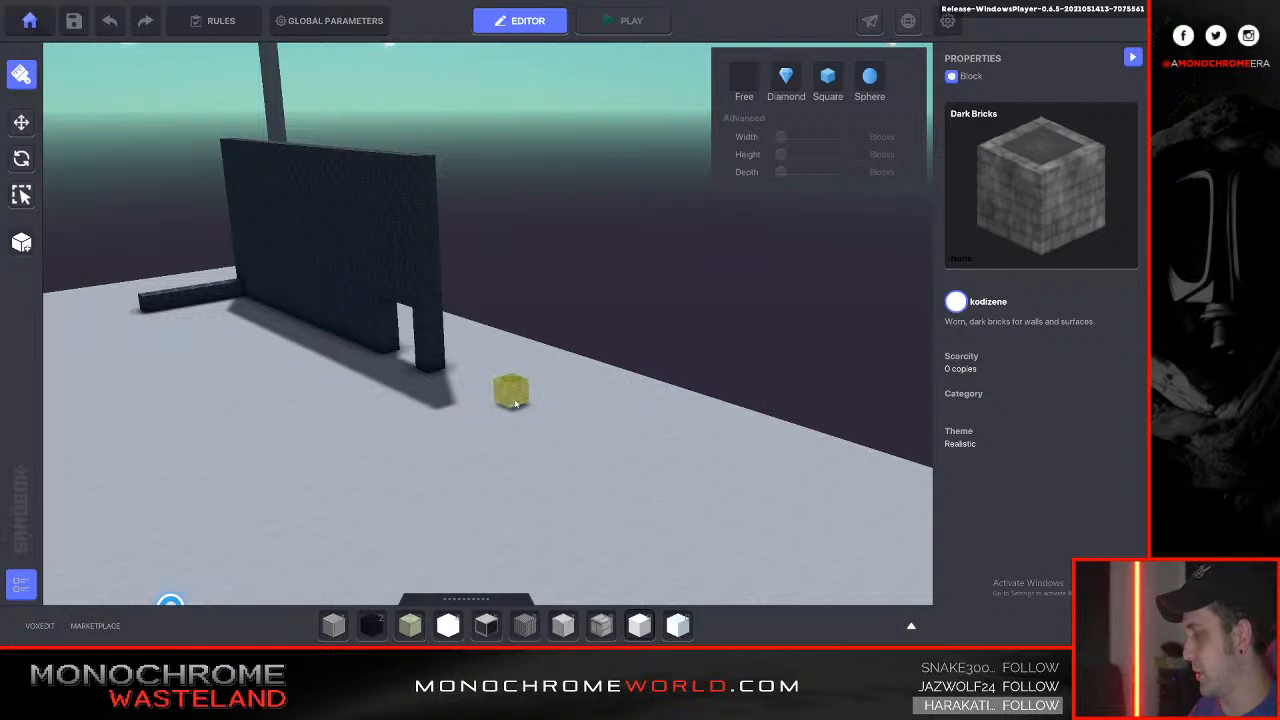
pyautogui.click(496, 173)
pyautogui.press('a')
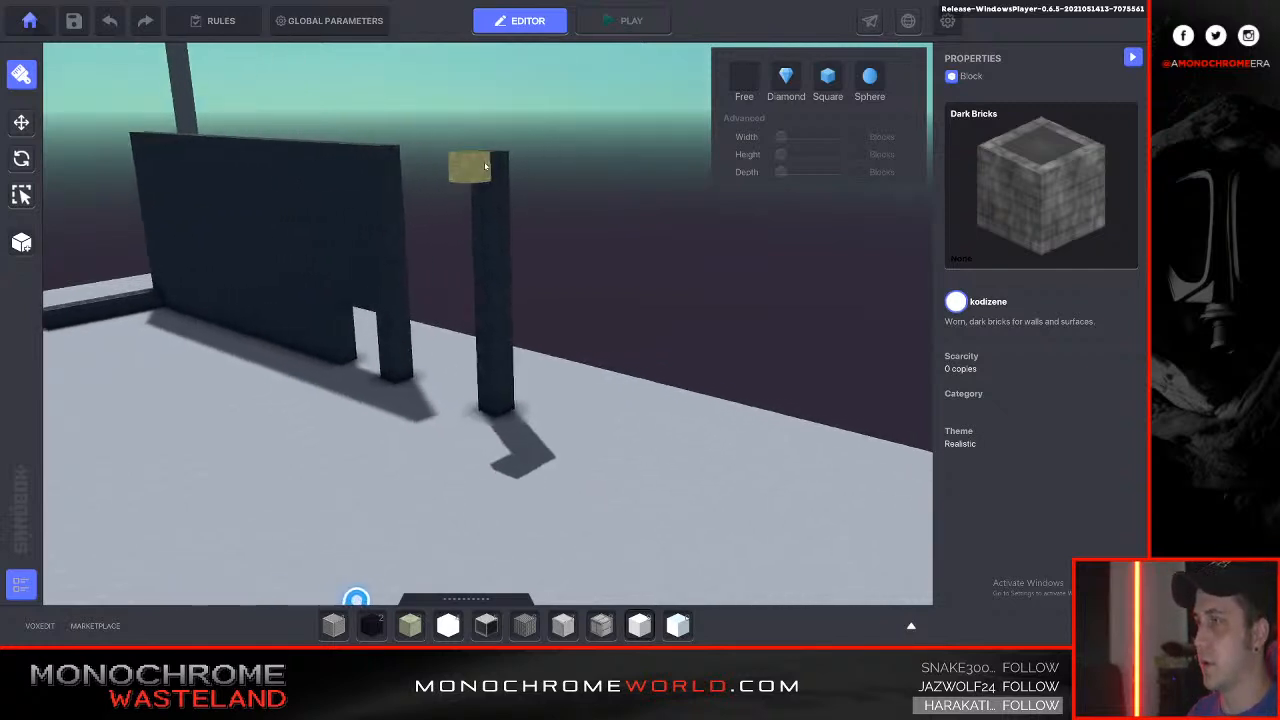
pyautogui.moveTo(540, 289); pyautogui.dragTo(629, 423)
# Build a full-height Dark Bricks side wall from the doorway end of the long wall toward the road.
pyautogui.press('s')
pyautogui.press('e')
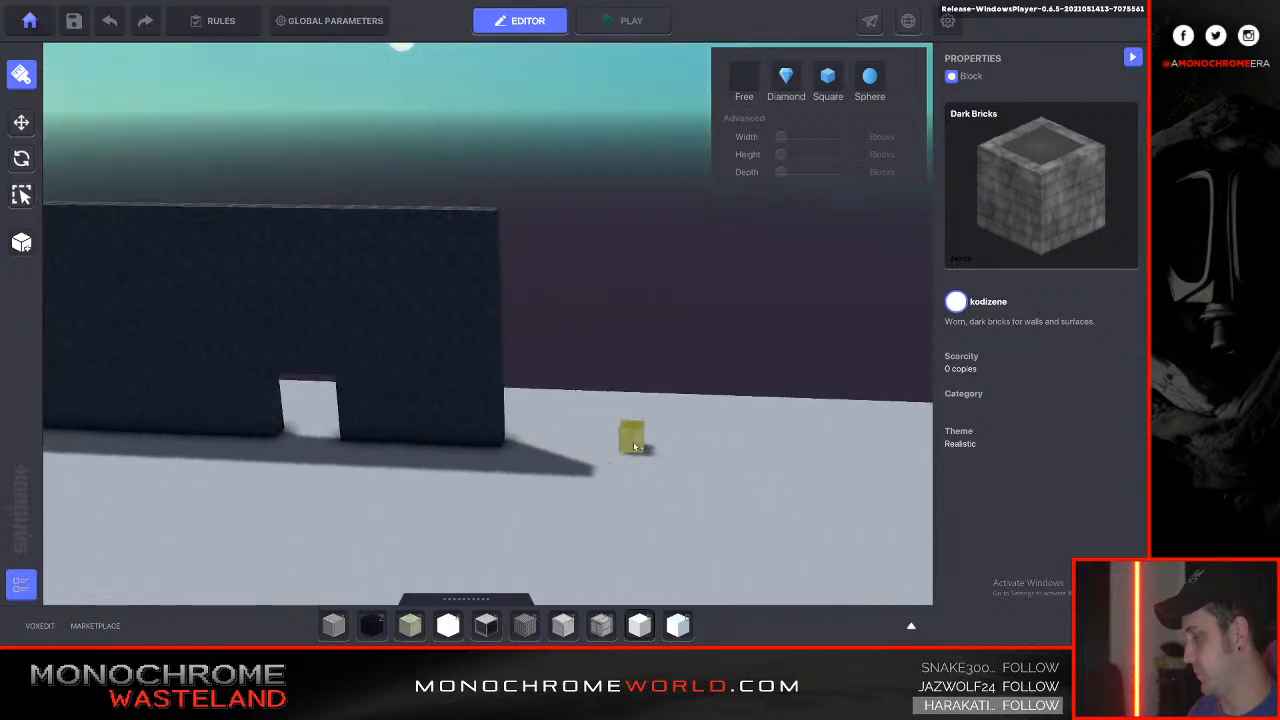
pyautogui.press('a')
pyautogui.press('q')
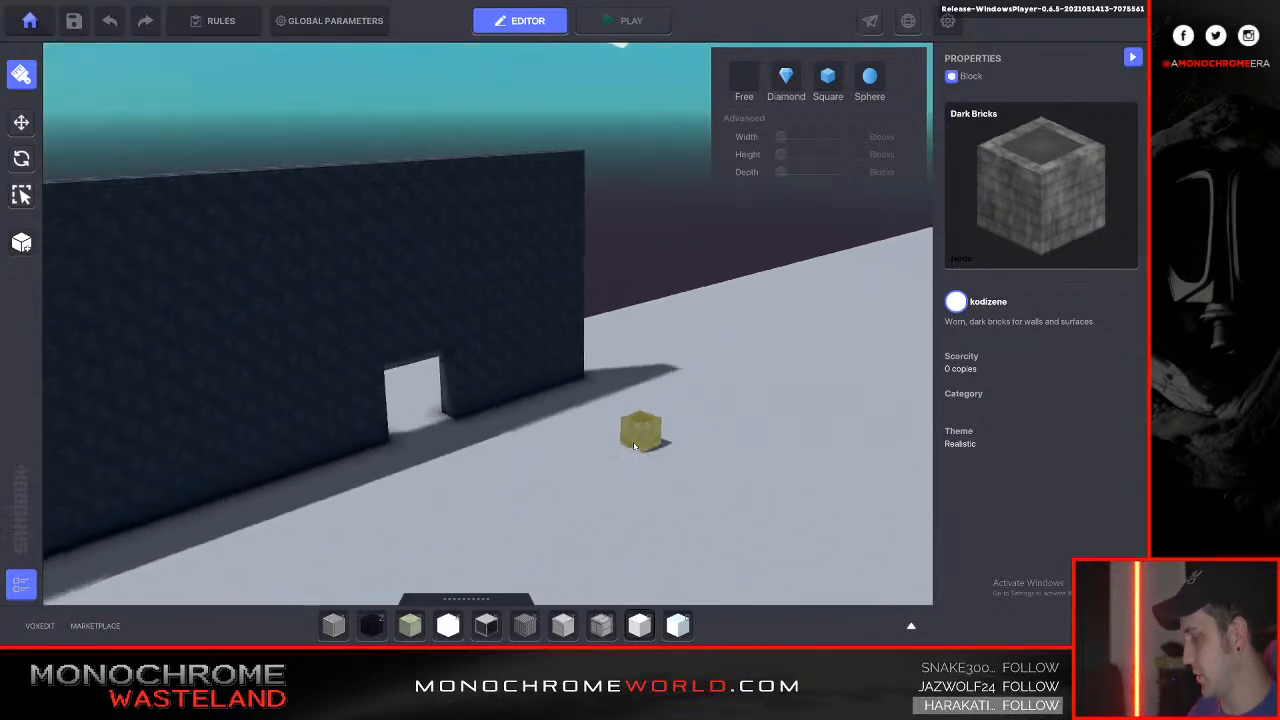
pyautogui.press('d')
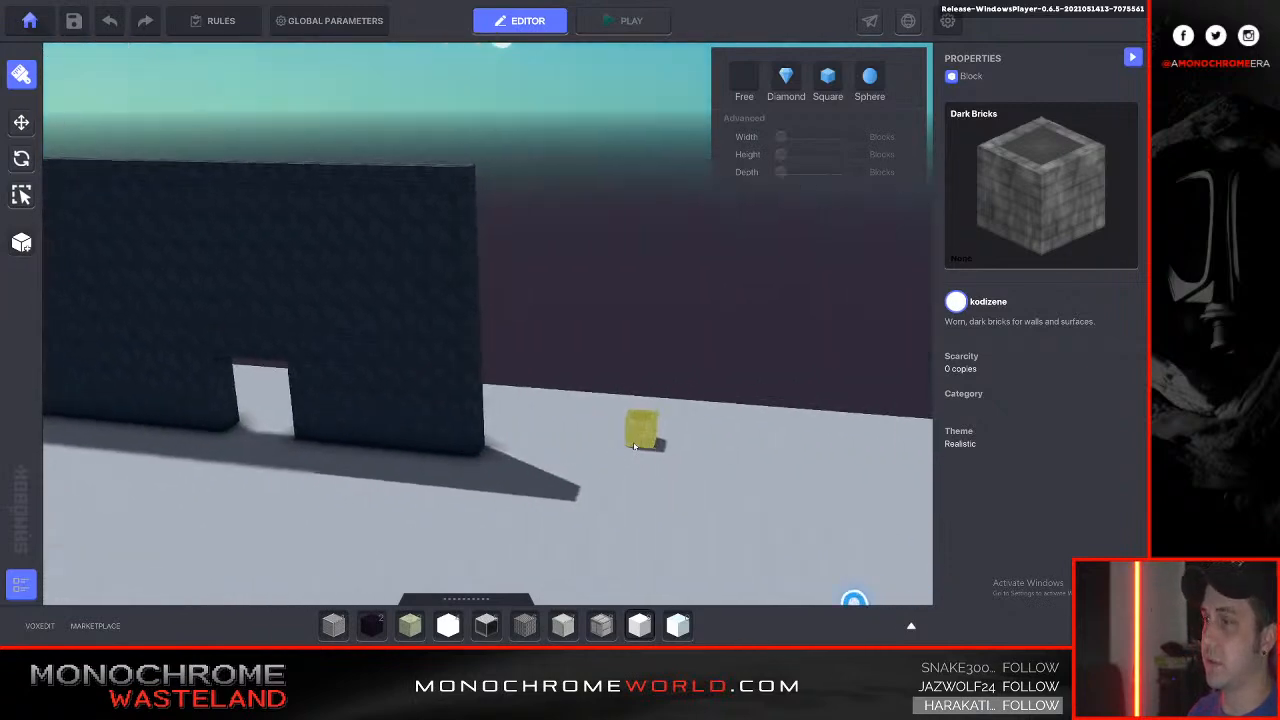
pyautogui.press('q')
pyautogui.press('e')
pyautogui.press('a')
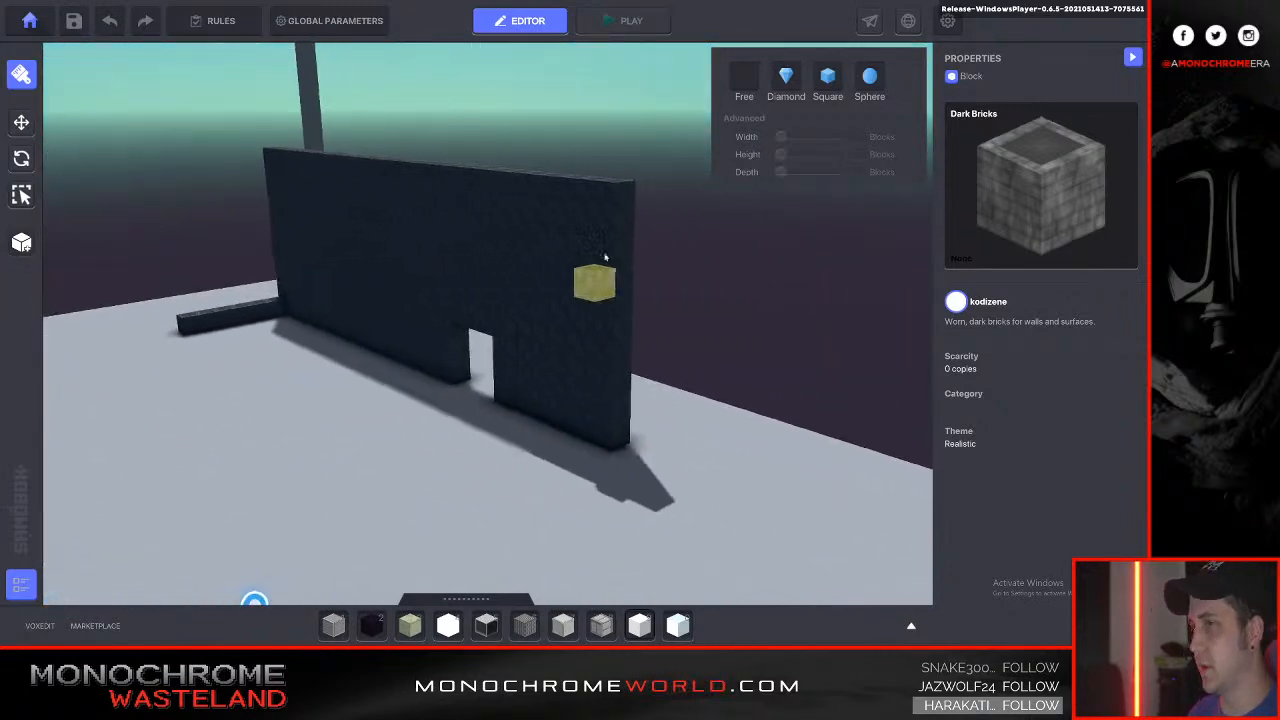
pyautogui.moveTo(568, 373); pyautogui.dragTo(337, 566)
pyautogui.press('e')
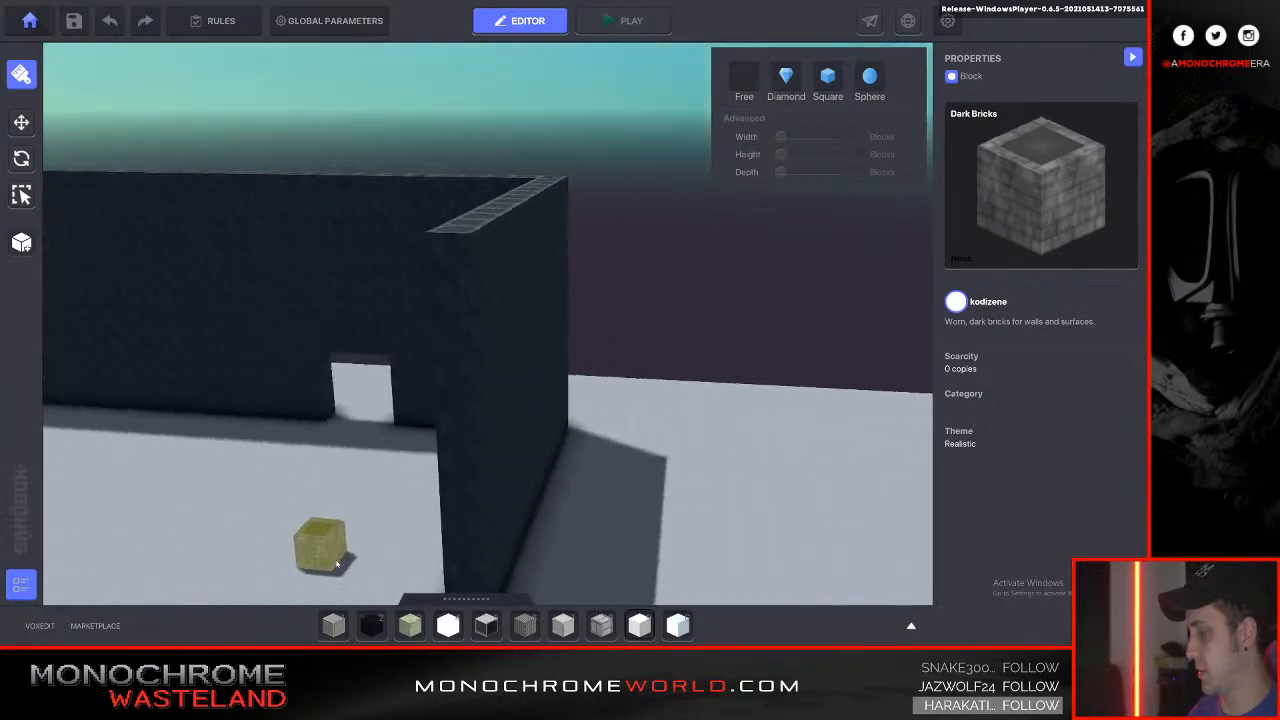
# Examine the two Dark Bricks walls and their distance to the road from inside the corner and from across the road.
pyautogui.press('d')
pyautogui.press('a')
pyautogui.scroll(-5, 337, 564)
pyautogui.press('e')
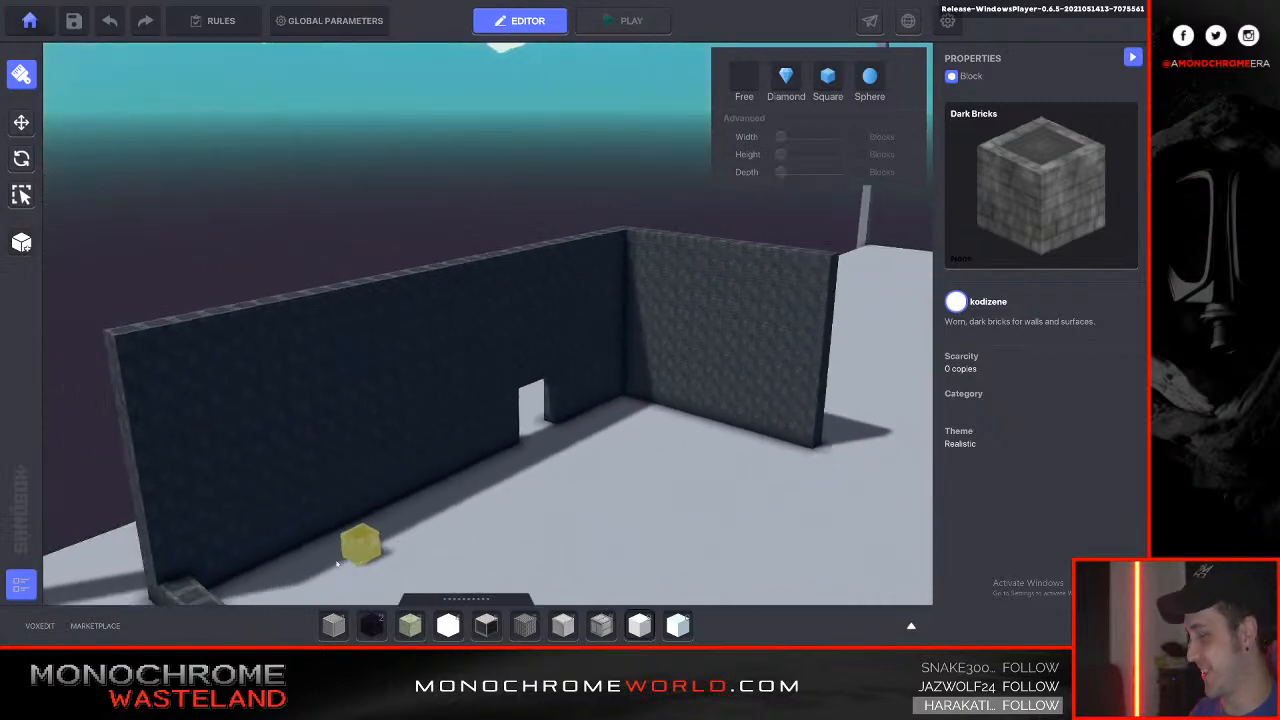
pyautogui.press('e')
pyautogui.press('s')
pyautogui.press('a')
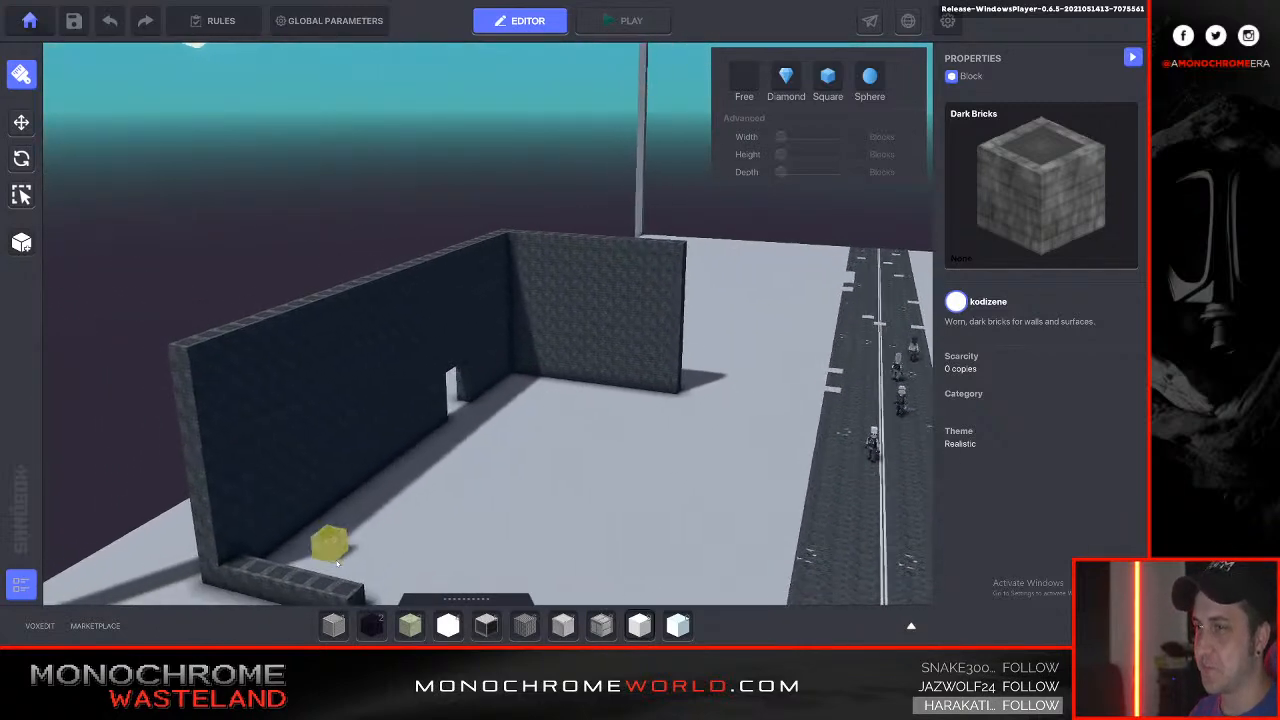
pyautogui.press('e')
pyautogui.press('d')
pyautogui.press('s')
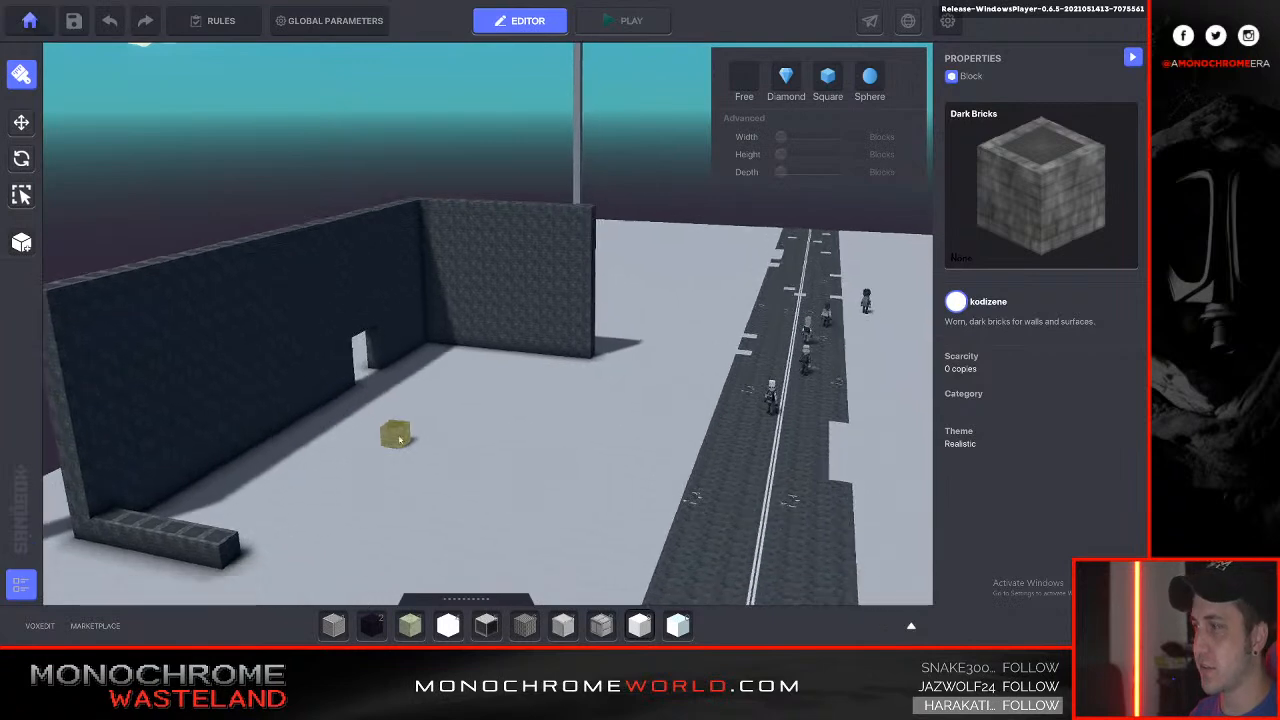
pyautogui.scroll(4, 462, 364)
pyautogui.press('q')
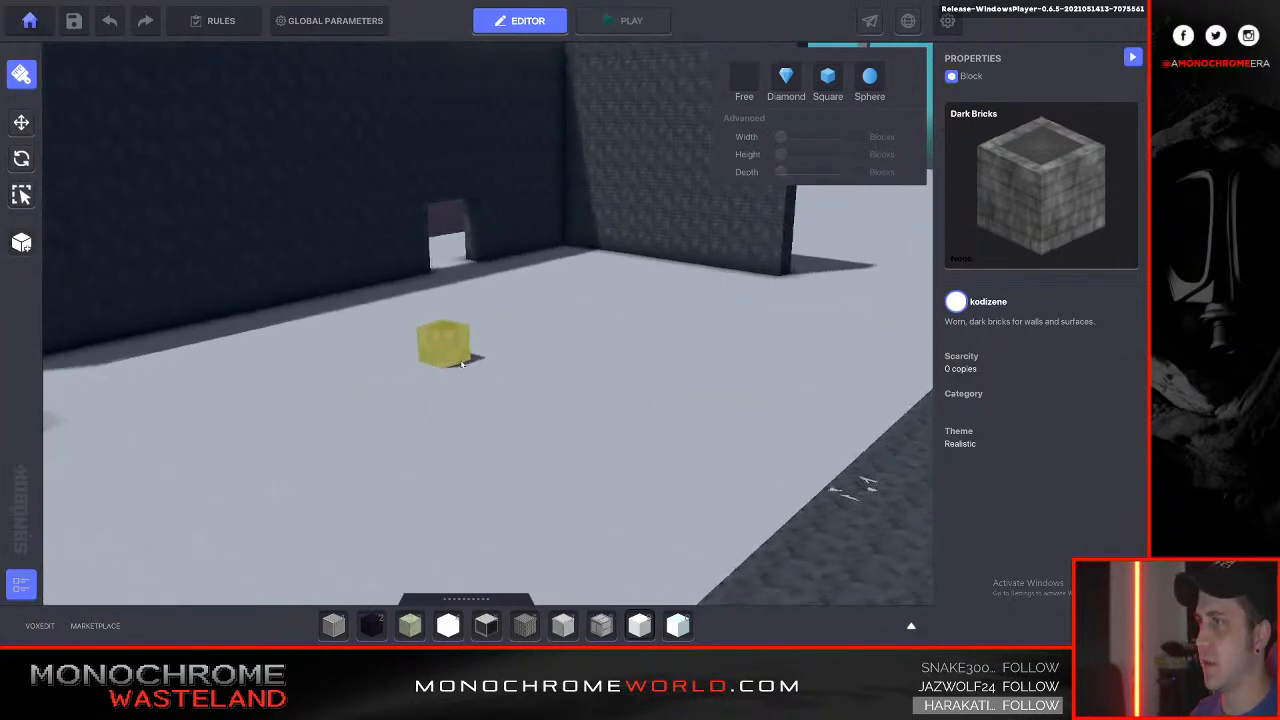
pyautogui.press('s')
pyautogui.scroll(-4, 462, 364)
pyautogui.press('q')
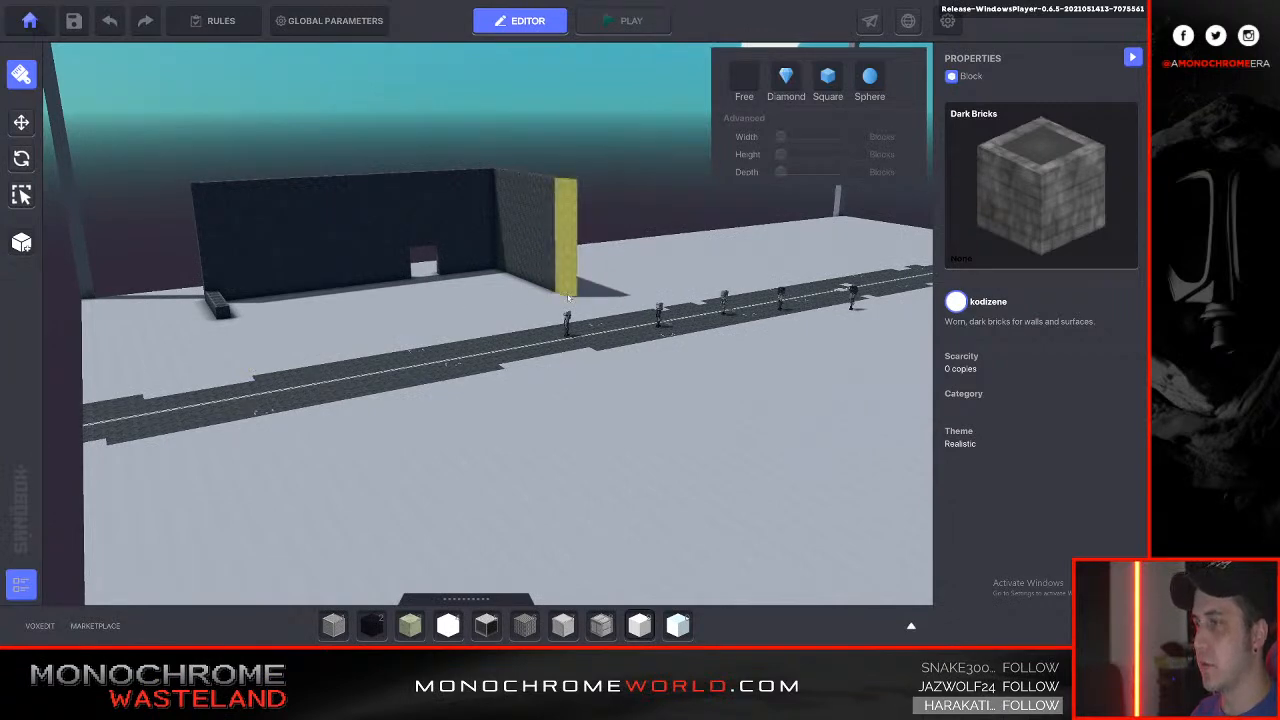
pyautogui.press('w')
pyautogui.press('a')
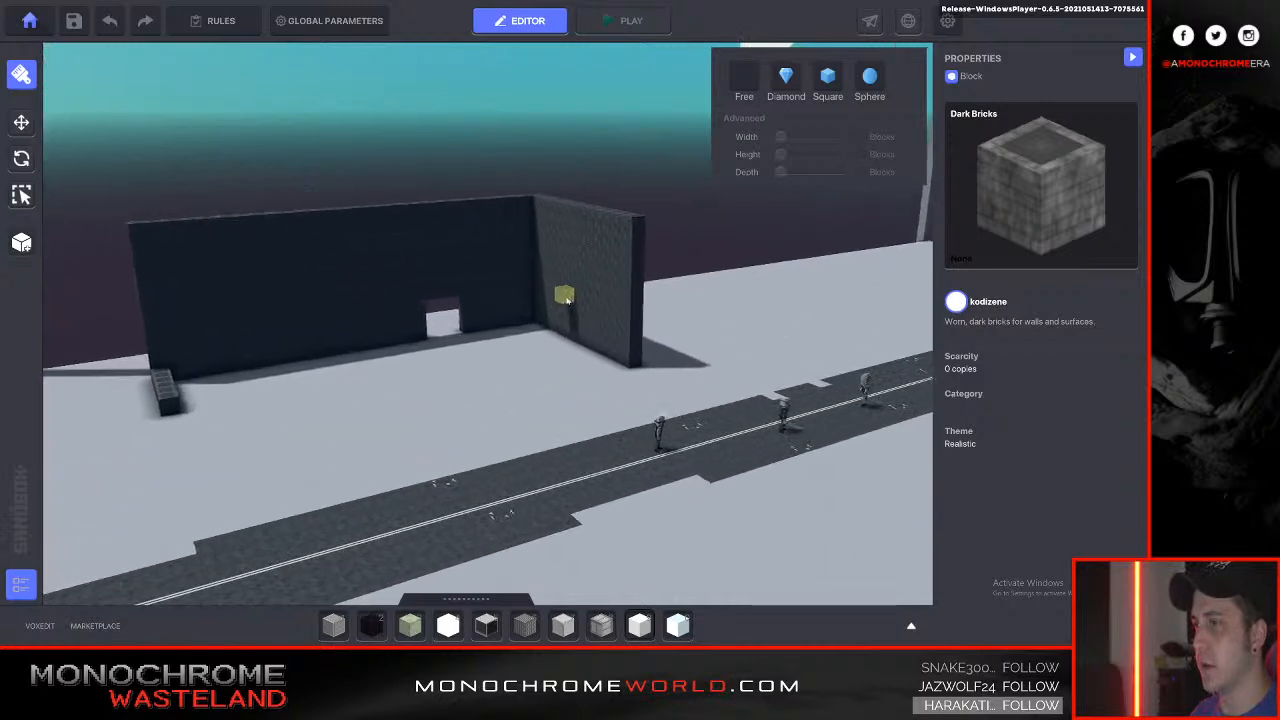
# Build a full-height Dark Bricks long wall on the road side, running from the side wall's end parallel to the doorway wall.
pyautogui.press('a')
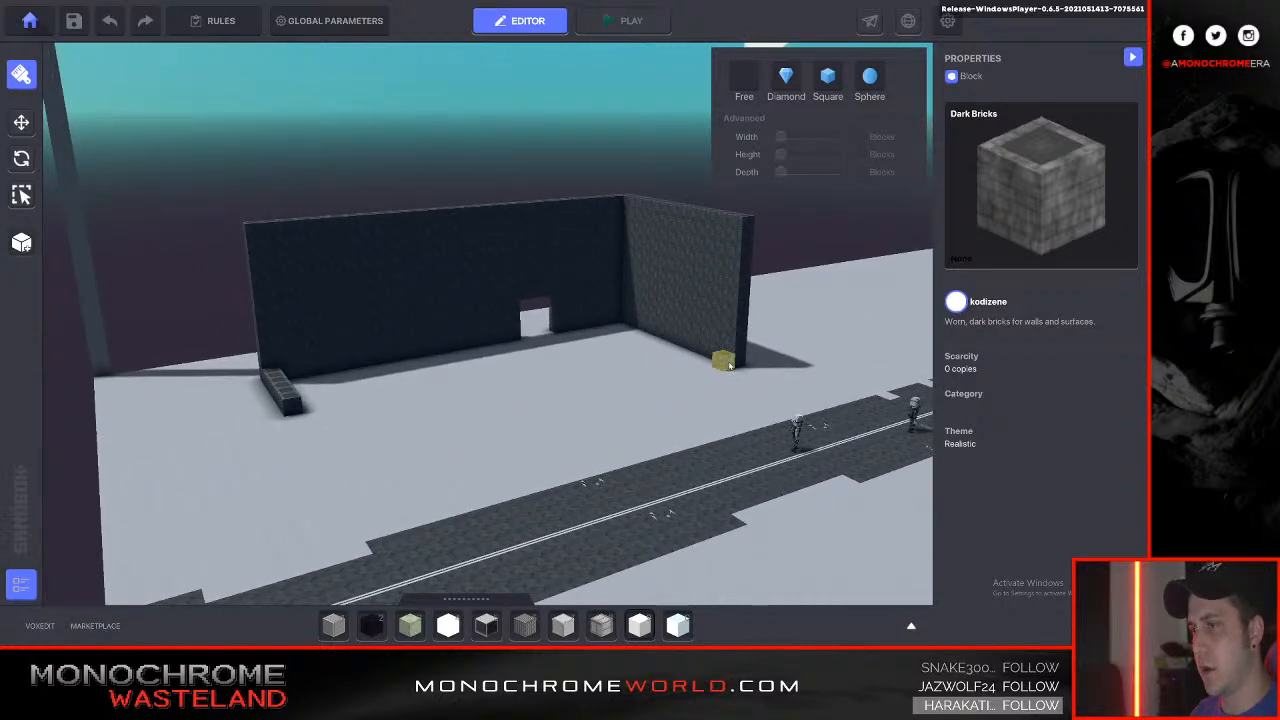
pyautogui.moveTo(735, 228); pyautogui.dragTo(313, 461)
pyautogui.press('a')
pyautogui.press('w')
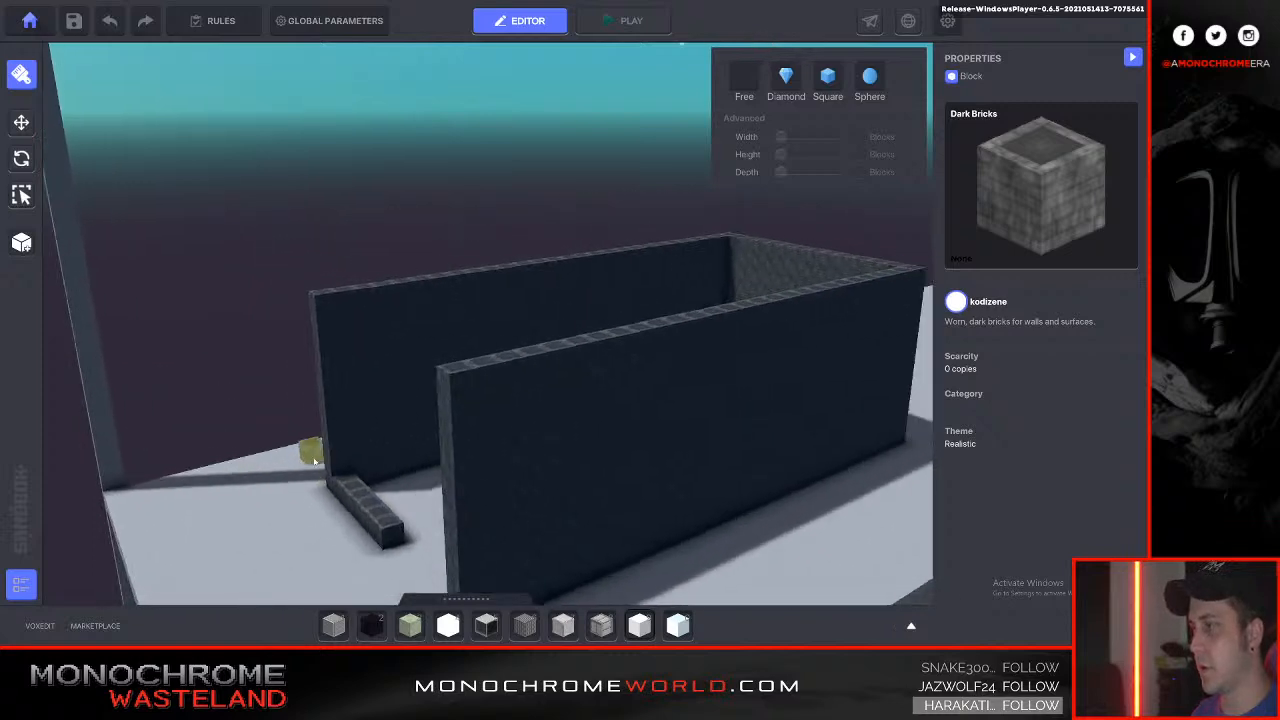
pyautogui.press('s')
# Close the building's open end with a full-height Dark Bricks side wall between the two long walls.
pyautogui.moveTo(322, 310); pyautogui.dragTo(433, 537)
pyautogui.press('s')
pyautogui.moveTo(449, 364); pyautogui.dragTo(461, 561)
pyautogui.press('d')
pyautogui.moveTo(463, 549)
pyautogui.mouseDown(button='right')
pyautogui.moveTo(462, 508)
pyautogui.moveTo(467, 541)
pyautogui.mouseUp(button='right')
pyautogui.press('s')
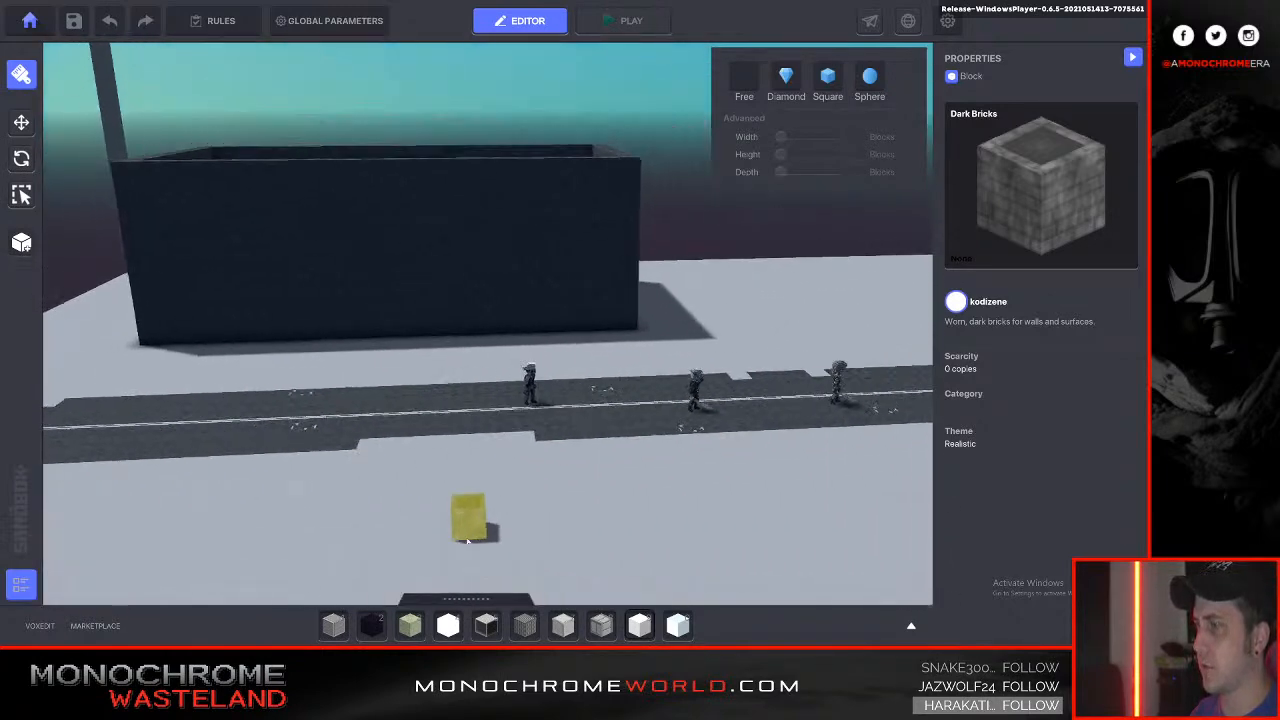
# Examine the four-walled building, the road and the open sand beside them from across the road.
pyautogui.press('d')
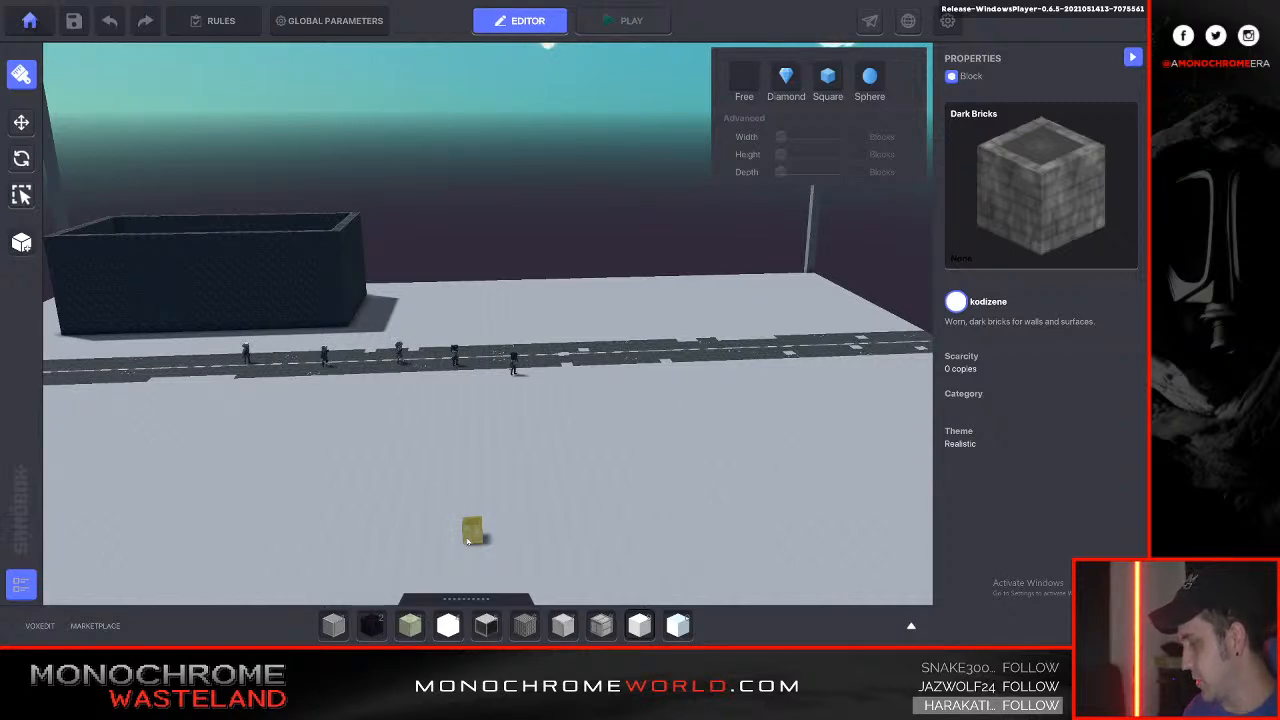
pyautogui.moveTo(507, 456); pyautogui.dragTo(513, 426, button='right')
pyautogui.press('w')
pyautogui.press('d')
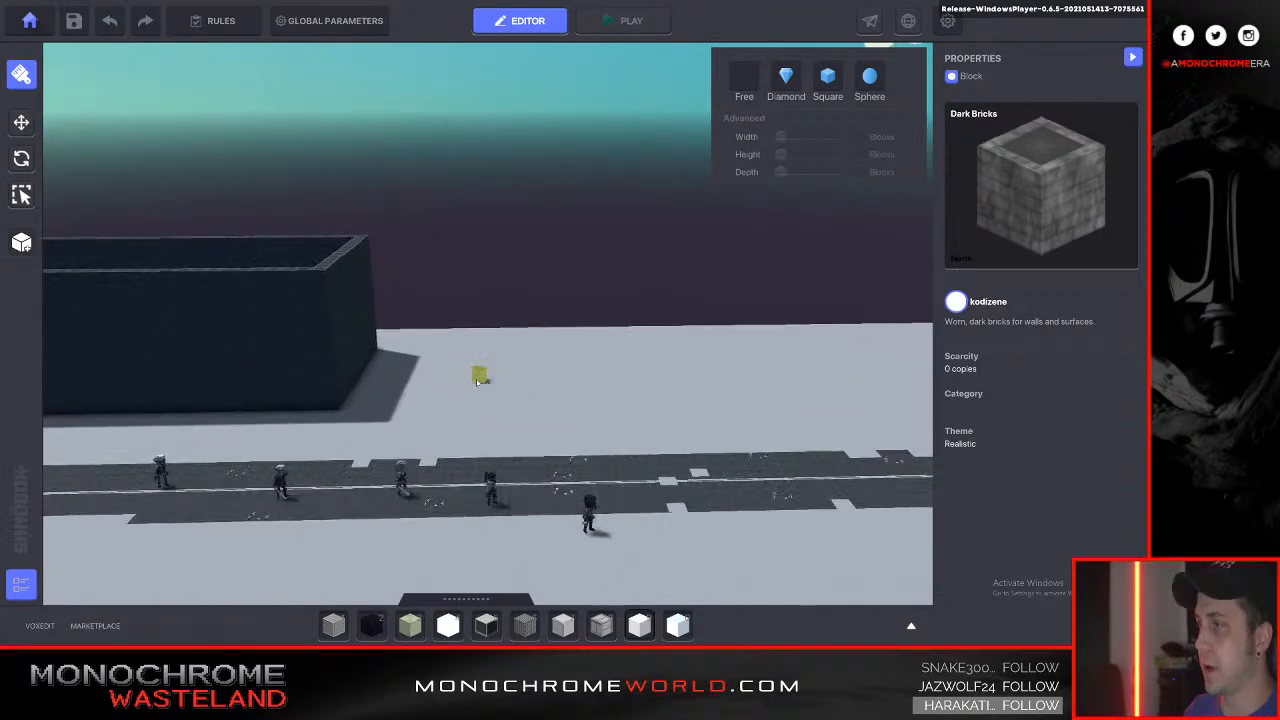
pyautogui.press('s')
pyautogui.press('d')
pyautogui.press('s')
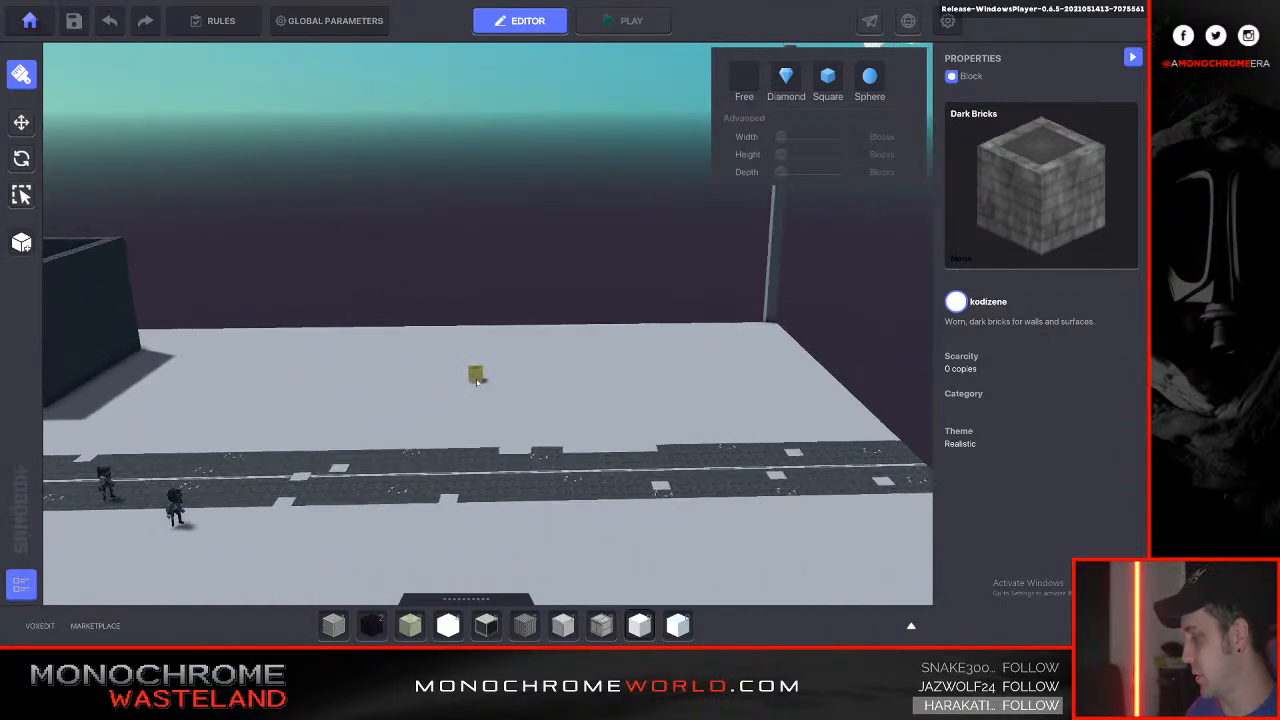
pyautogui.press('a')
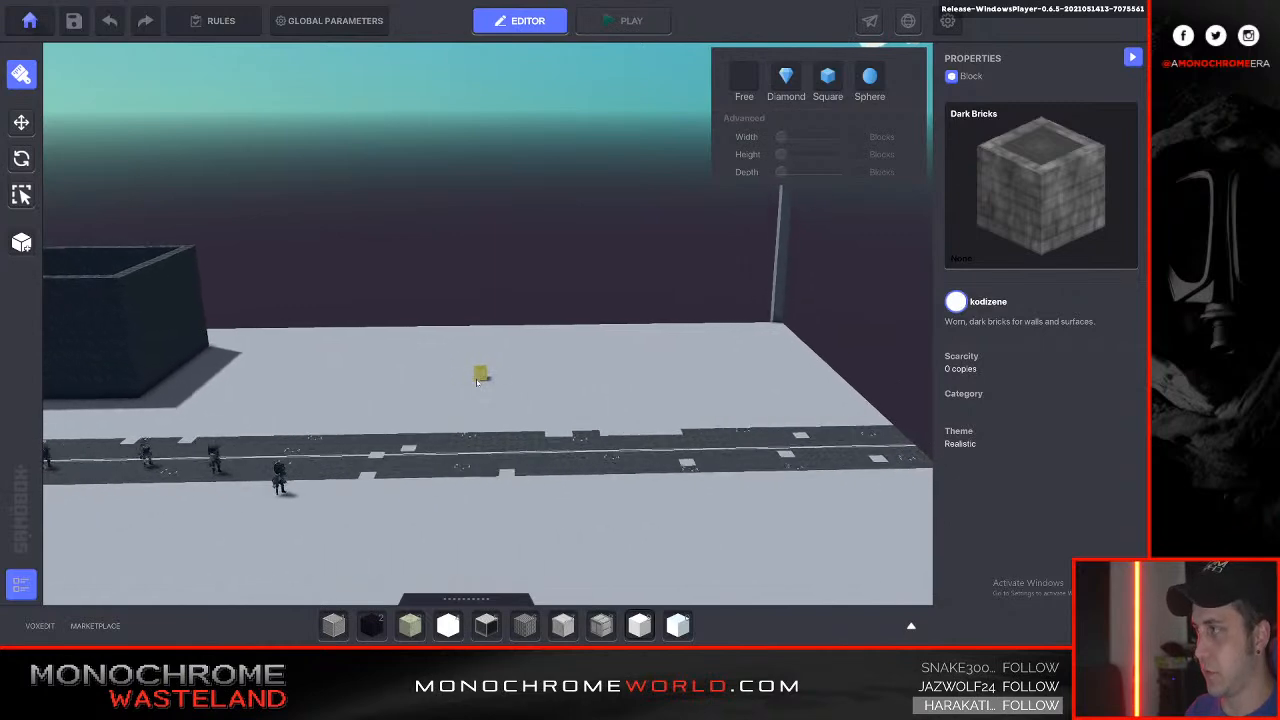
pyautogui.press('q')
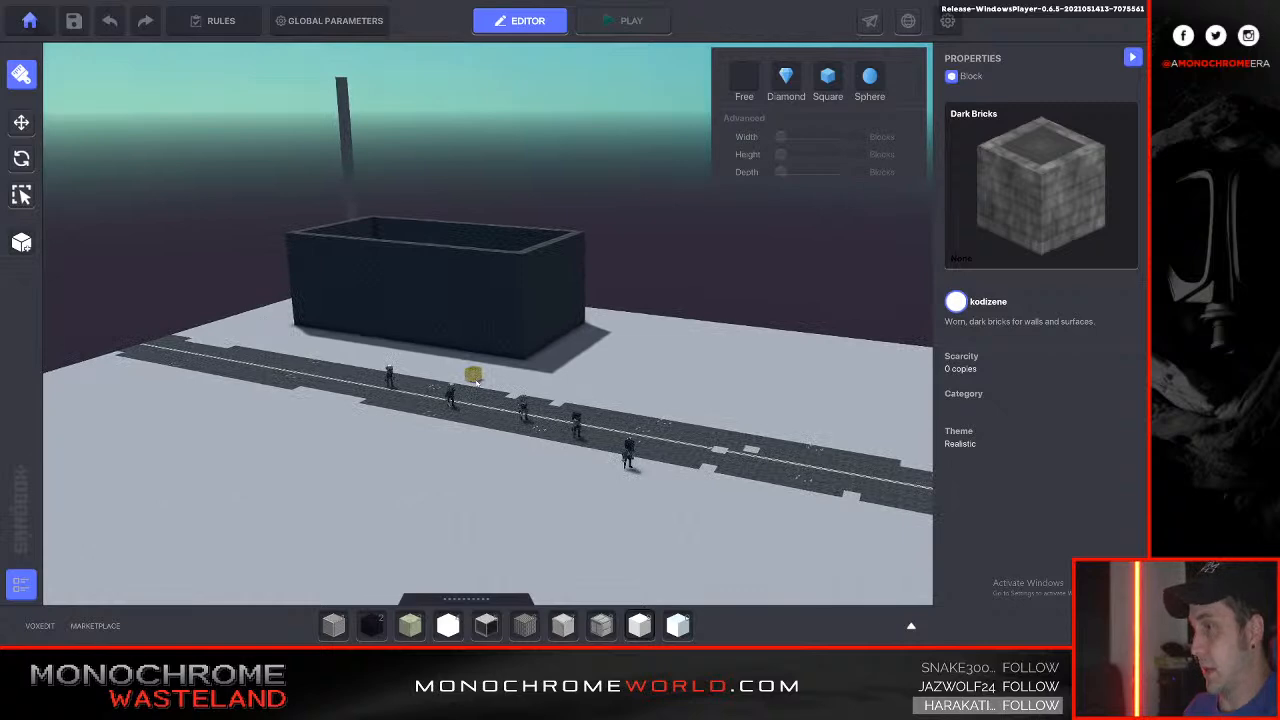
pyautogui.press('d')
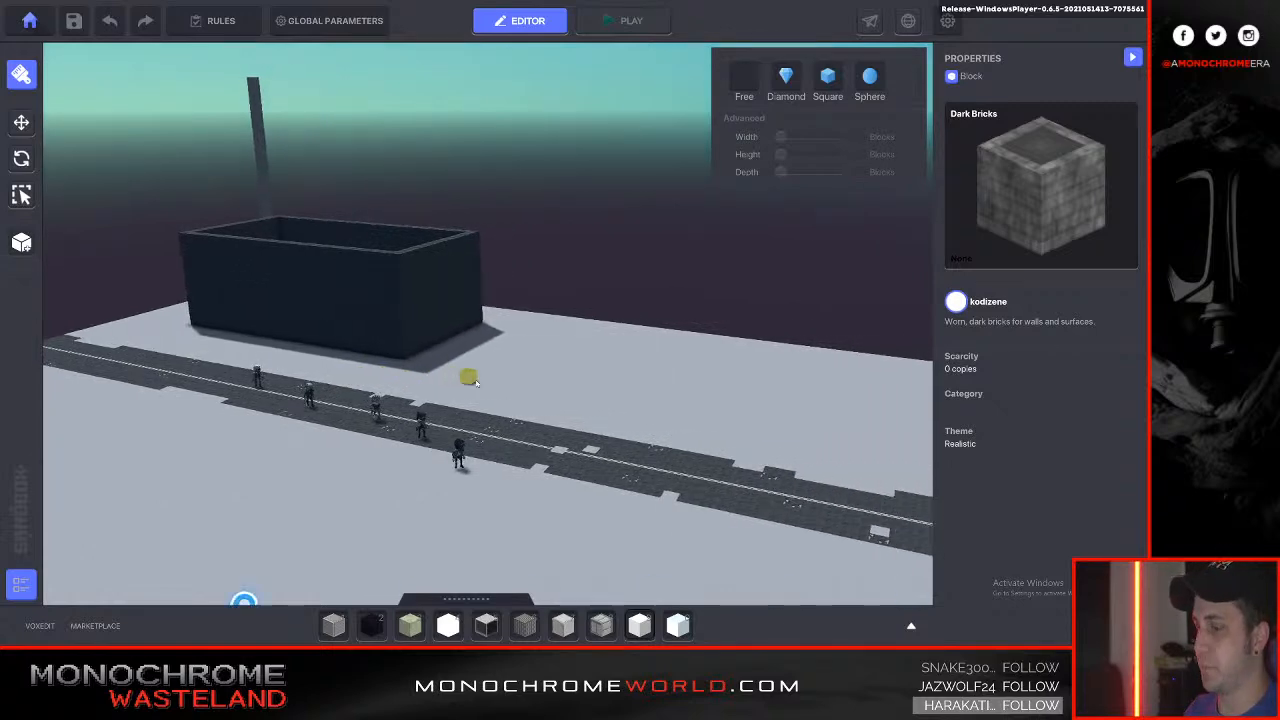
# Choose Light Bricks from the brick blocks as the block to place.
pyautogui.press('Tab')
pyautogui.click(388, 392)
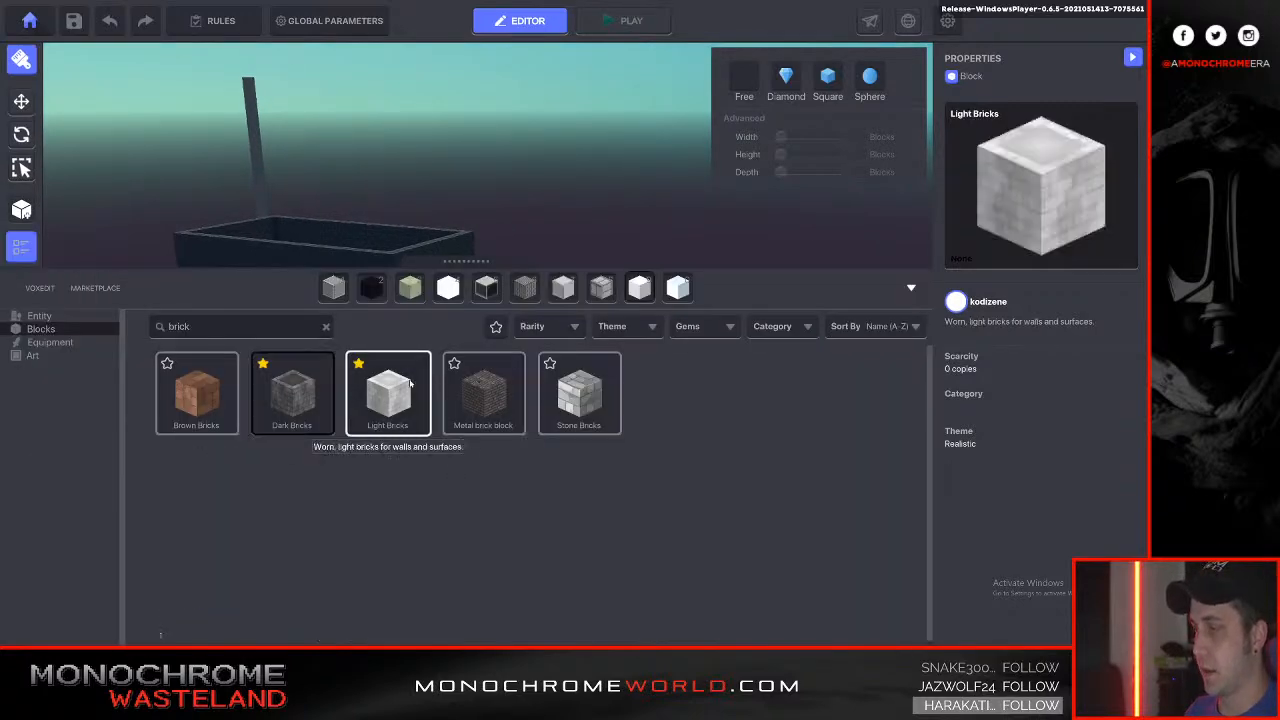
pyautogui.press('Tab')
# Examine the building's end wall and the row of enemies on the road, from a distance and up close.
pyautogui.press('q')
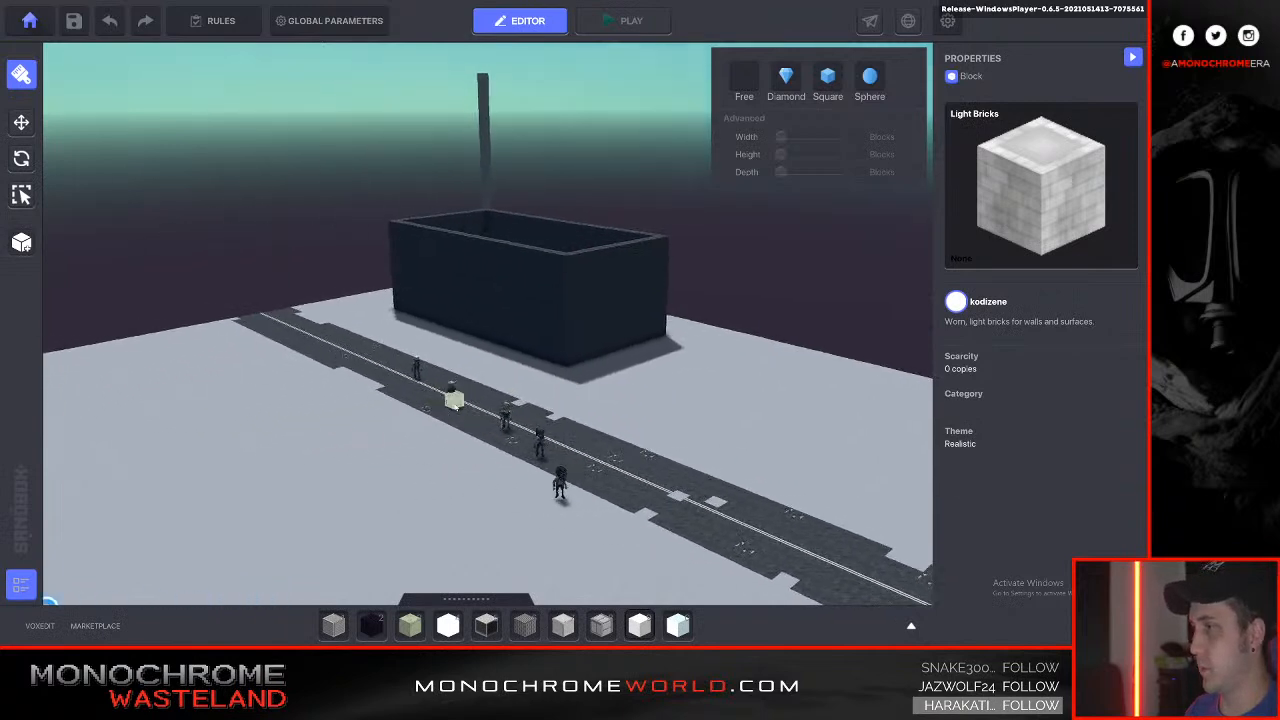
pyautogui.press('q')
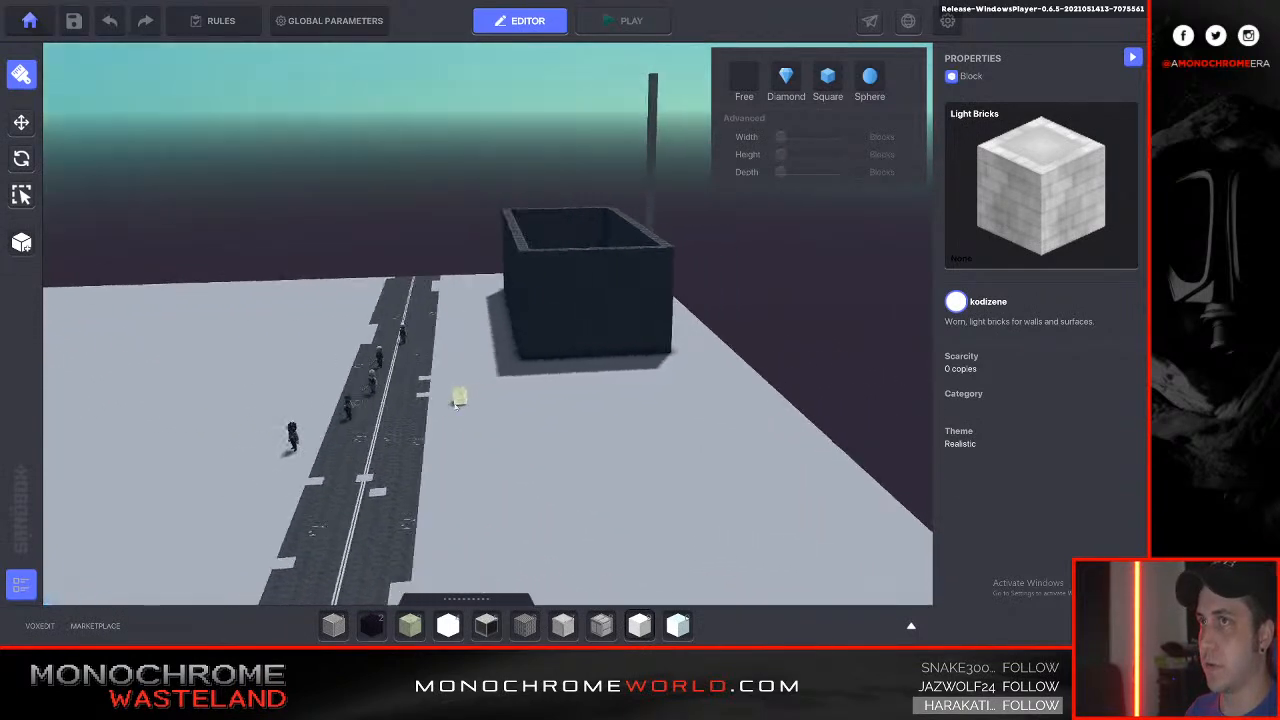
pyautogui.press('d')
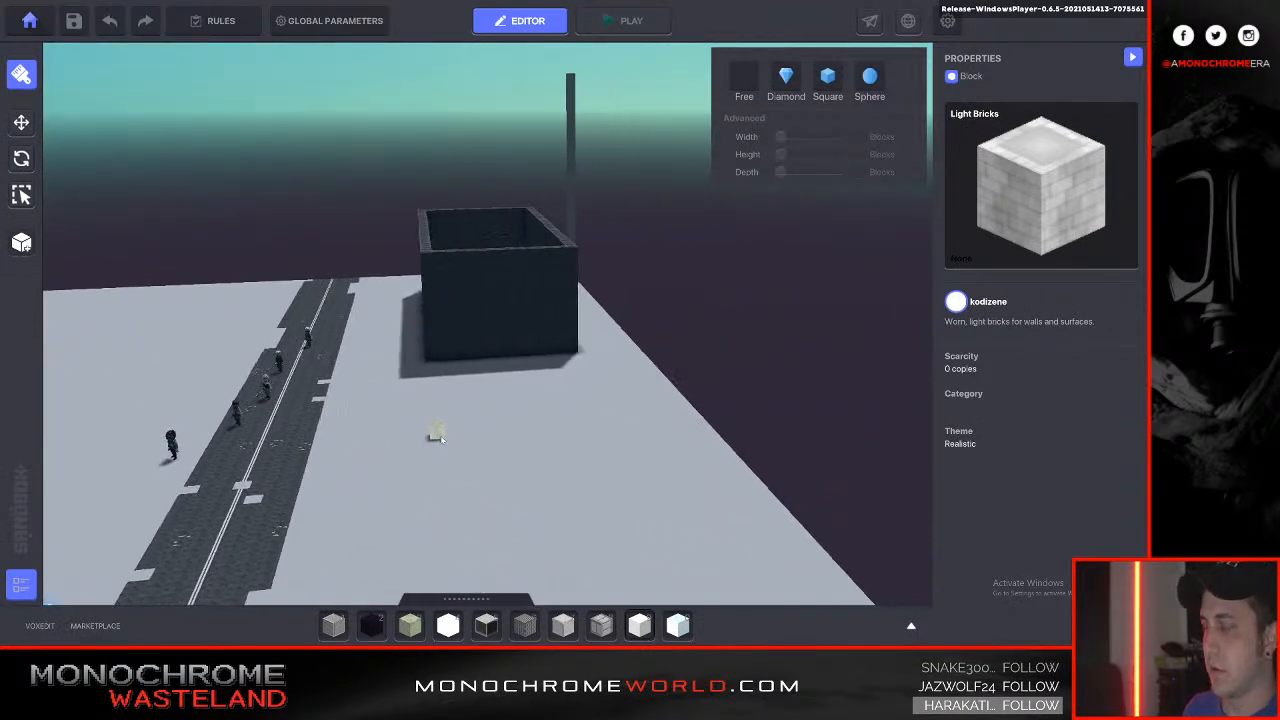
pyautogui.press('a')
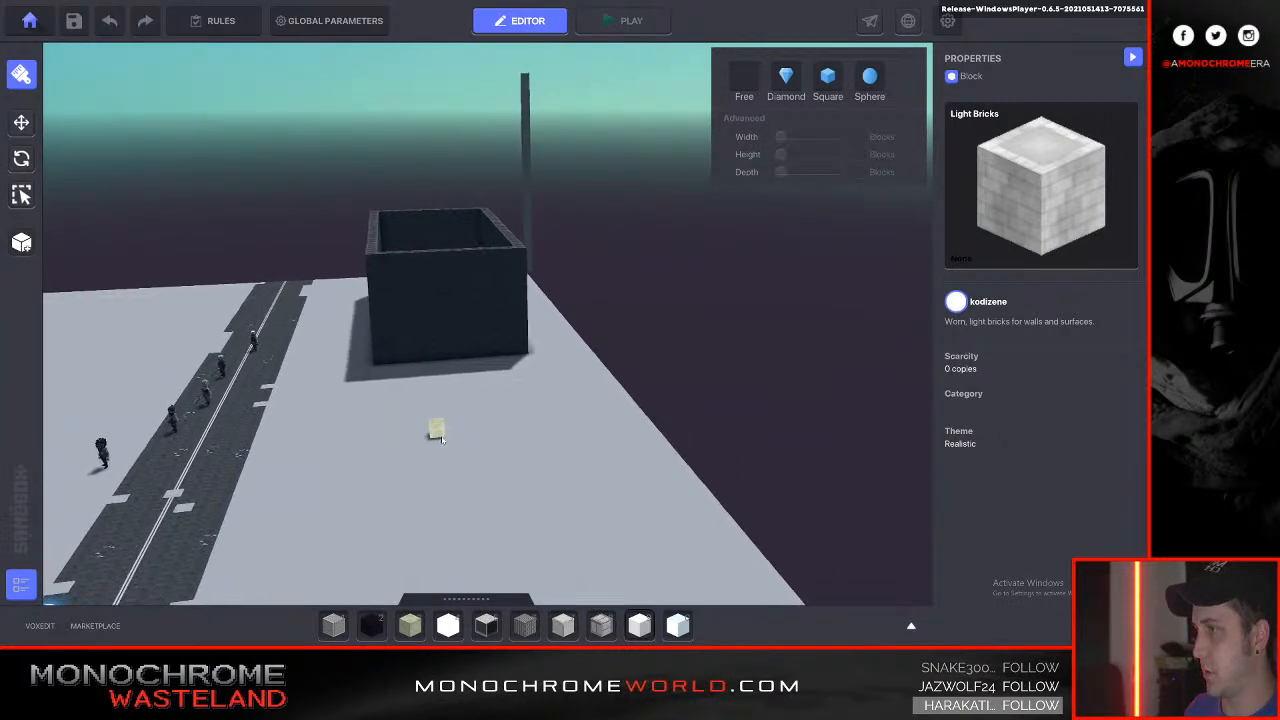
pyautogui.press('d')
pyautogui.press('w')
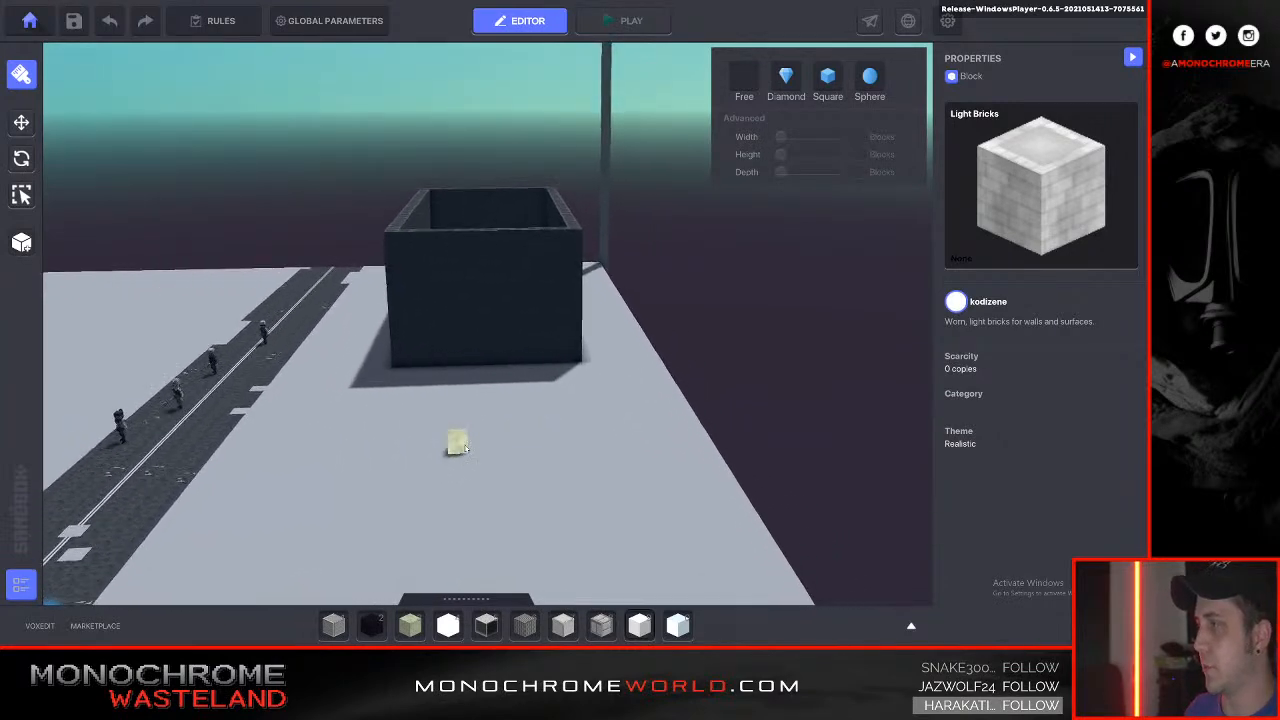
pyautogui.press('q')
pyautogui.press('a')
pyautogui.scroll(5, 380, 435)
pyautogui.press('d')
pyautogui.press('a')
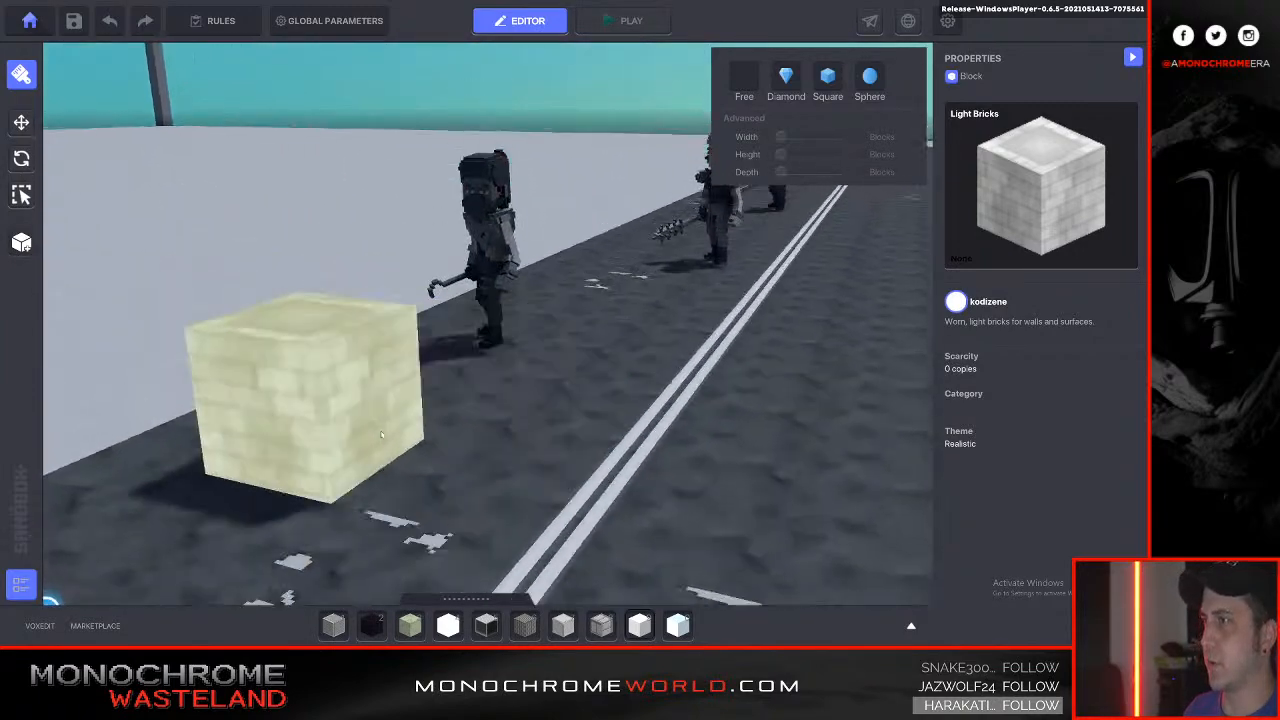
pyautogui.press('e')
pyautogui.scroll(-4, 460, 456)
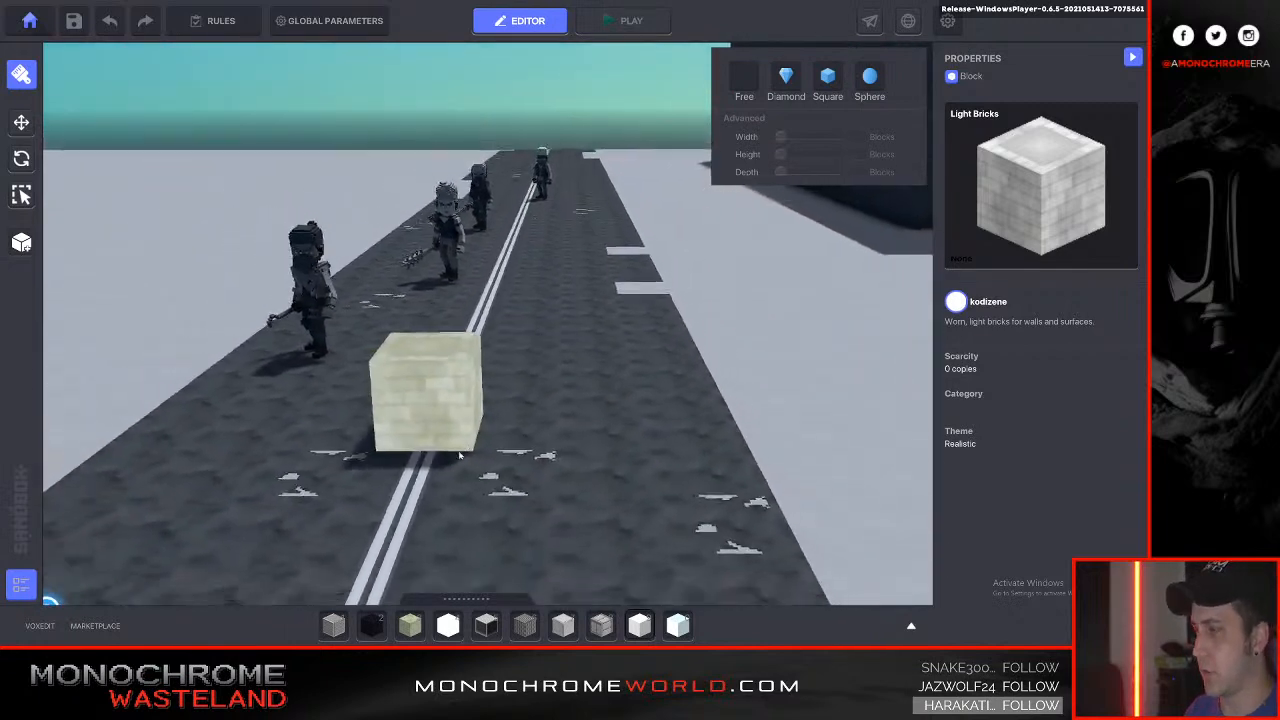
pyautogui.scroll(-5, 460, 456)
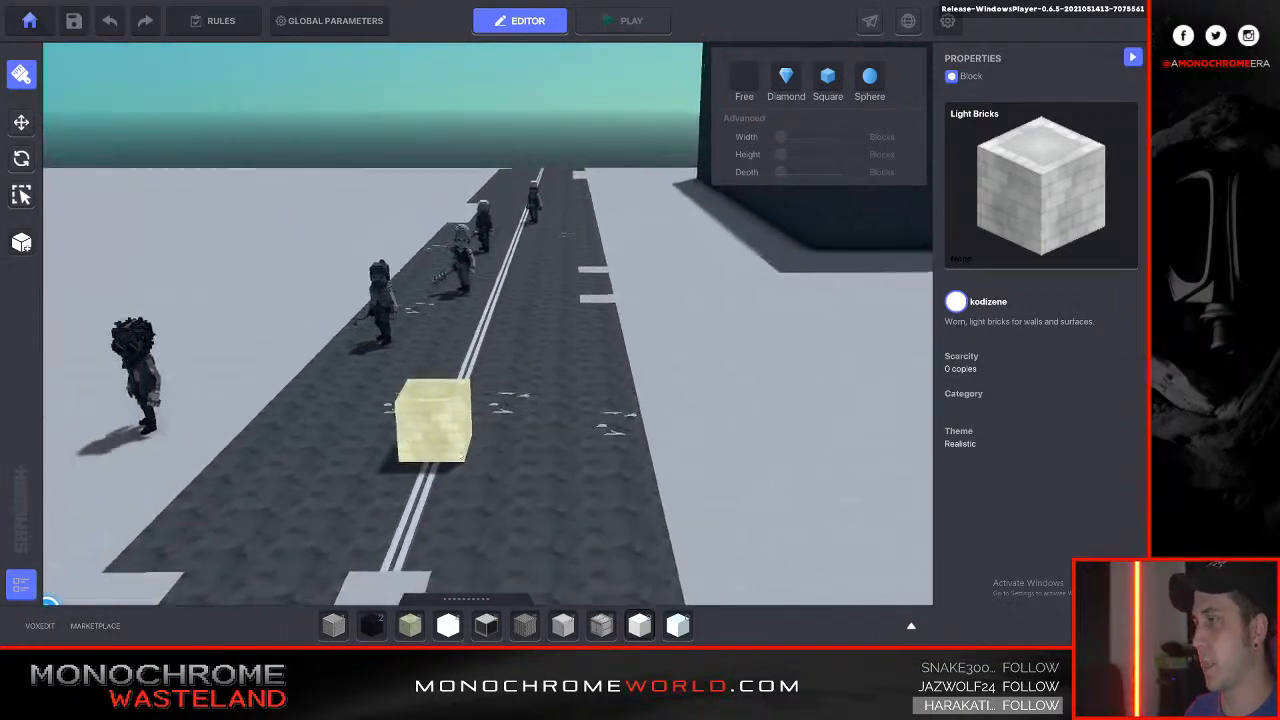
pyautogui.scroll(-5, 460, 456)
# Examine the open sand between the road and the map edge in front of the building's end wall.
pyautogui.press('d')
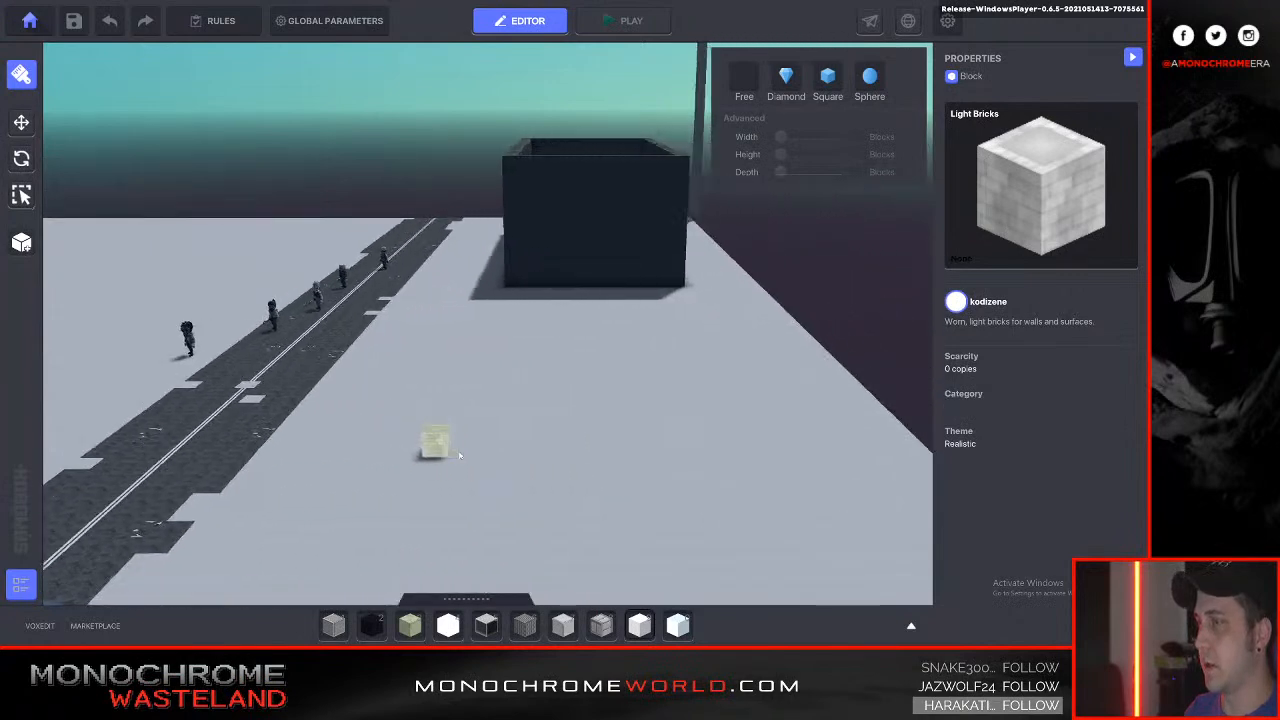
pyautogui.press('d')
pyautogui.press('a')
pyautogui.press('d')
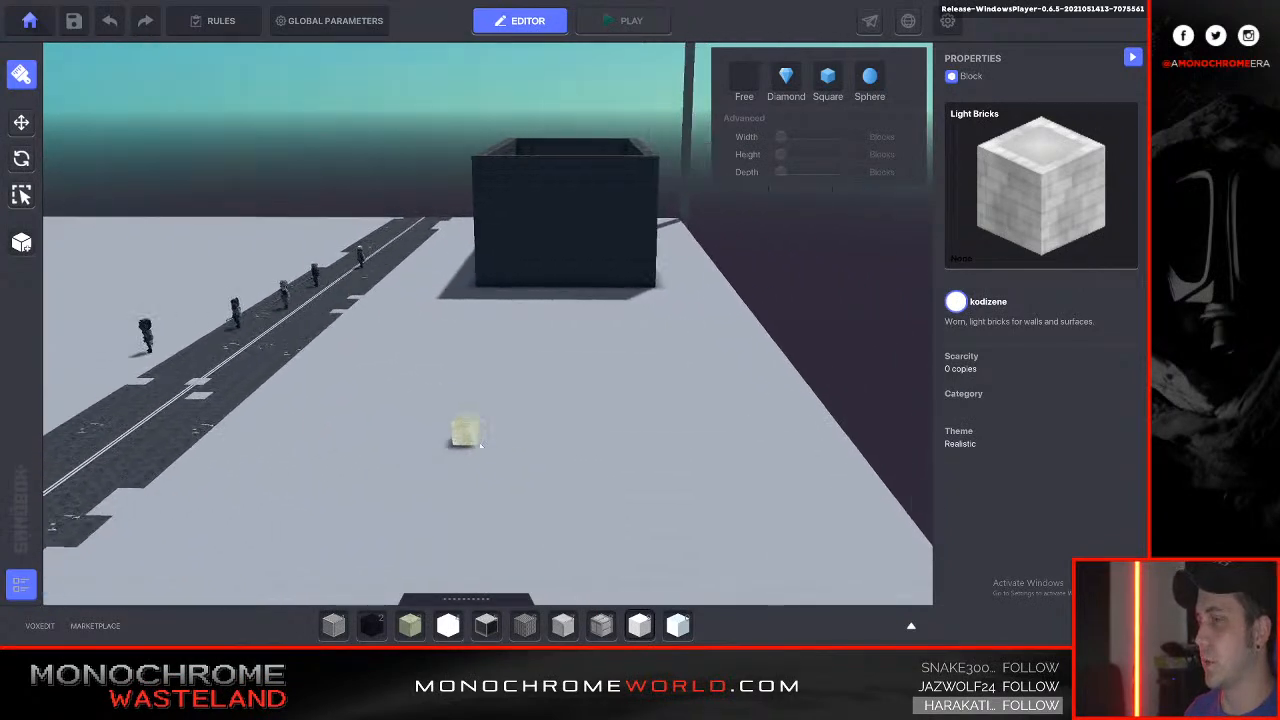
pyautogui.press('s')
pyautogui.press('d')
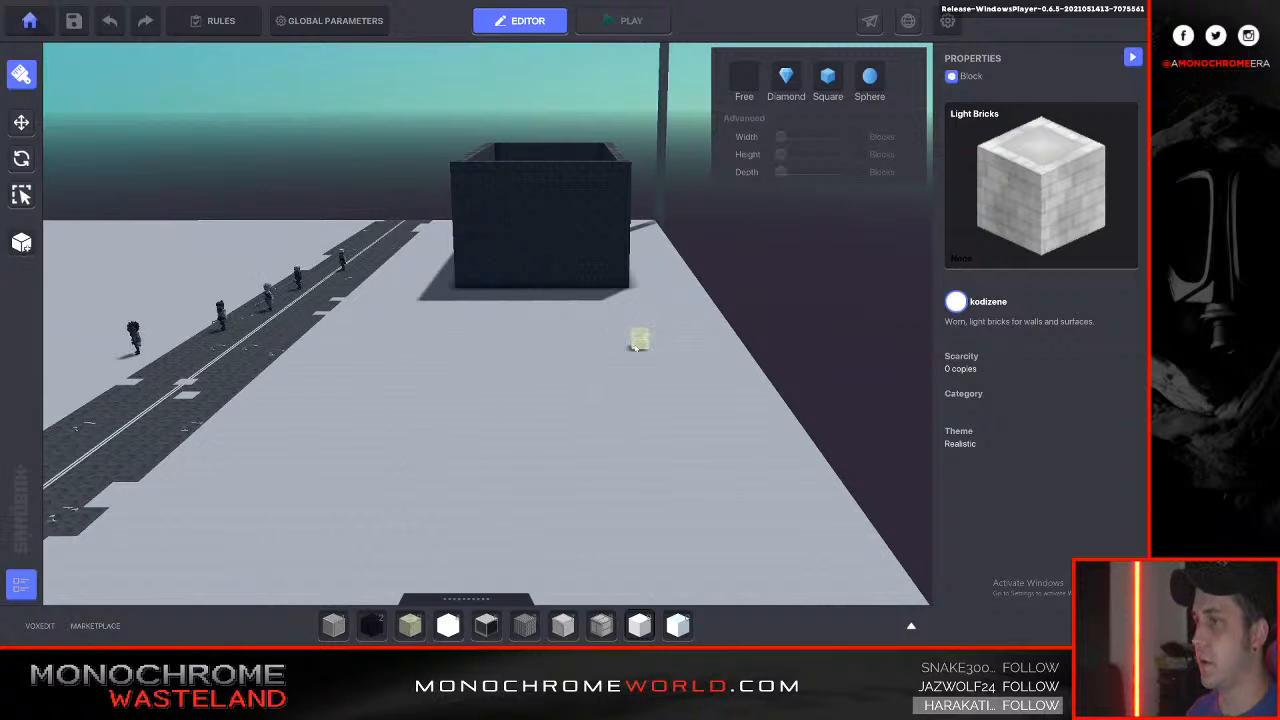
pyautogui.press('a')
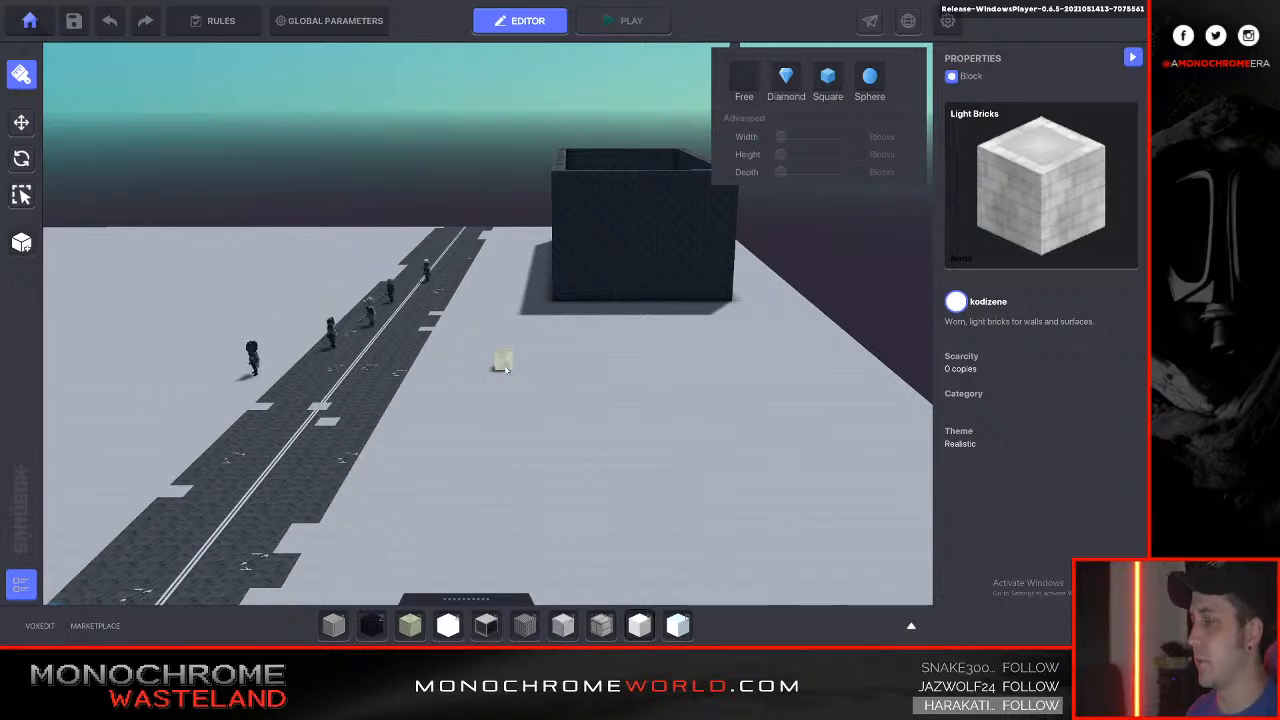
pyautogui.press('w')
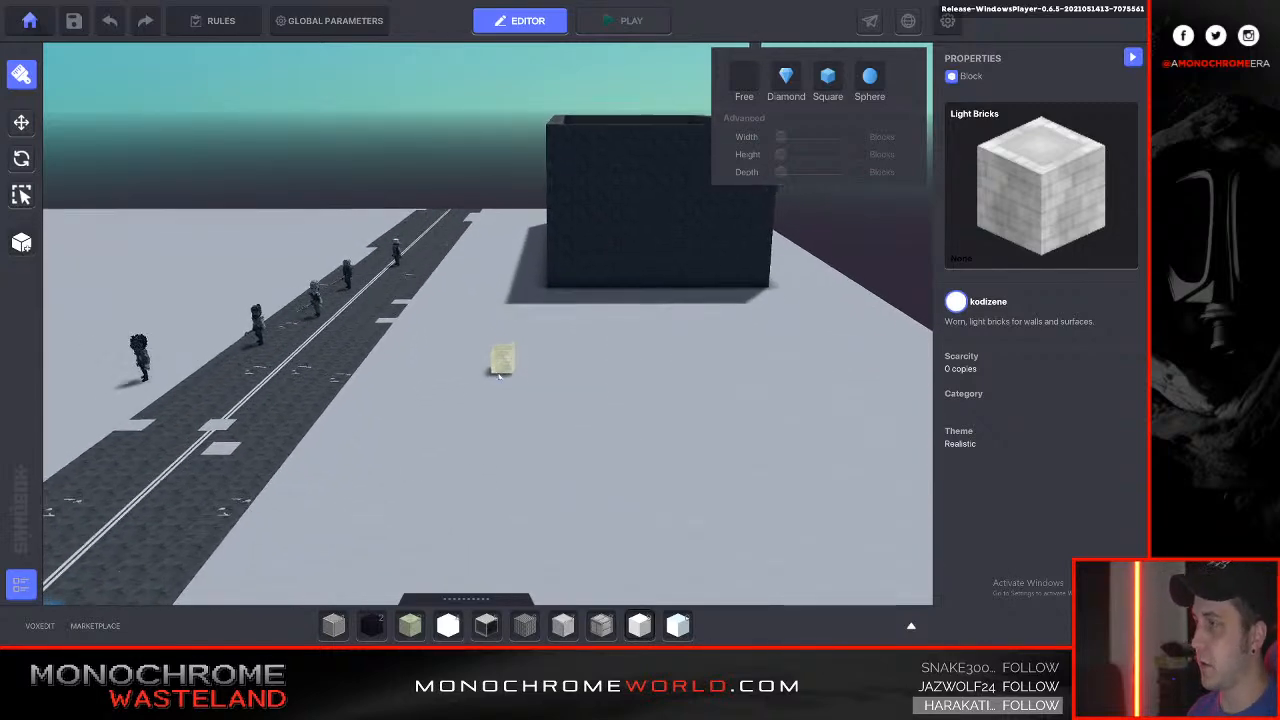
pyautogui.press('a')
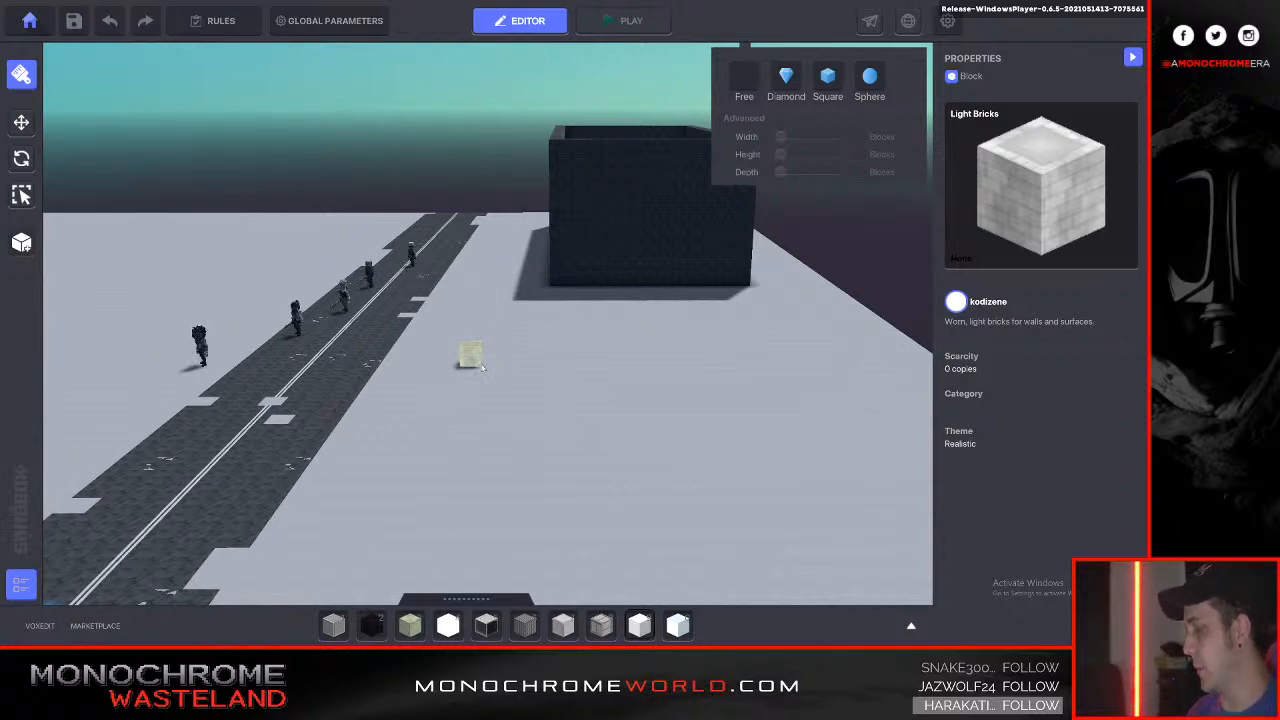
pyautogui.press('e')
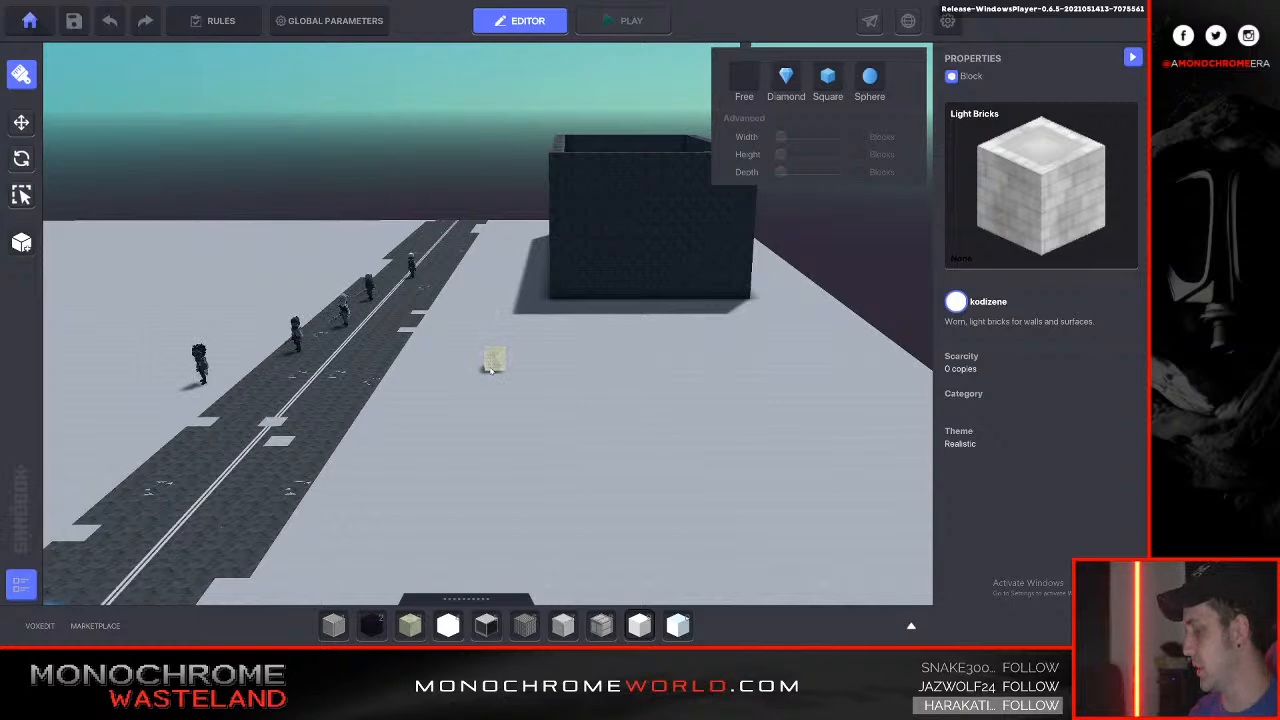
pyautogui.press('s')
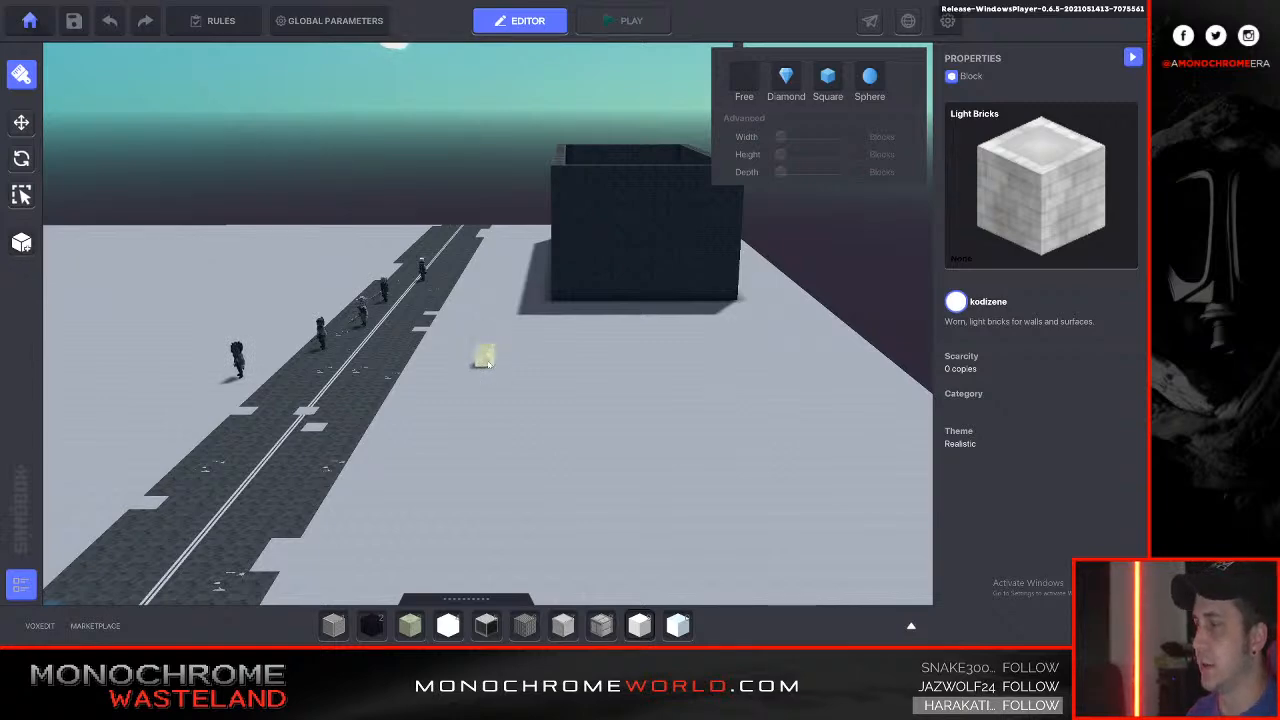
pyautogui.press('e')
pyautogui.press('e')
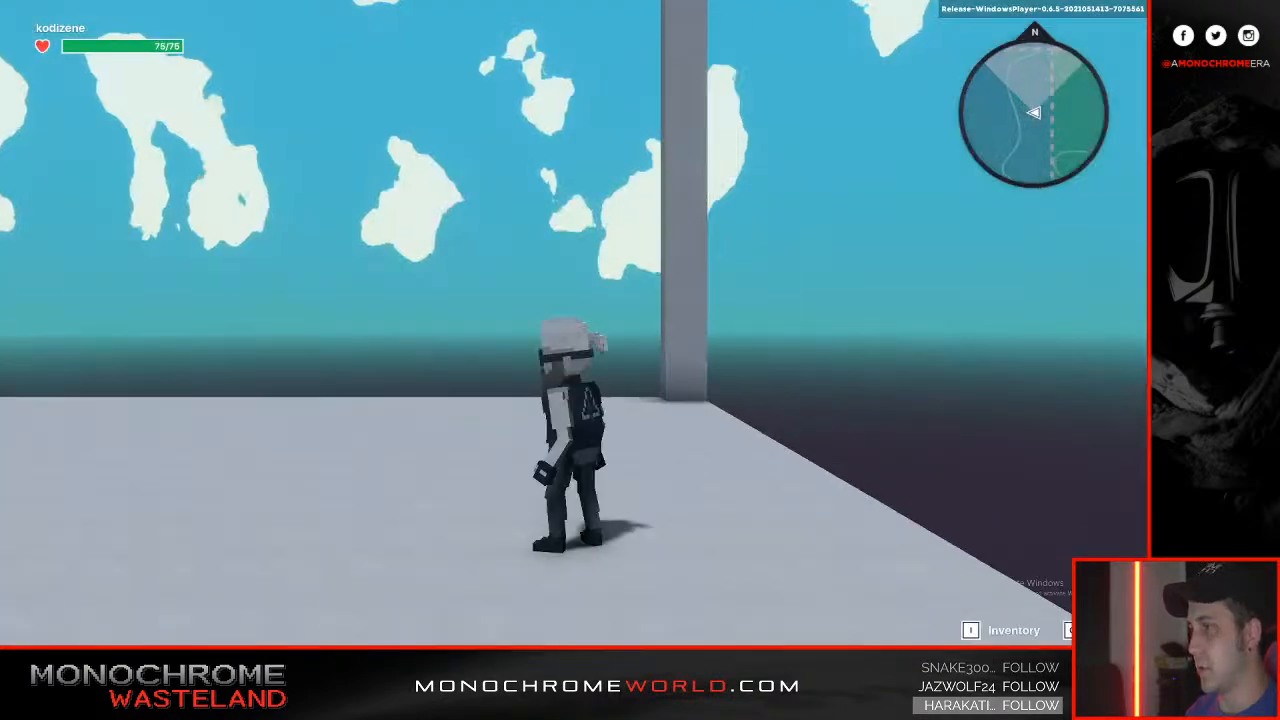
# Play-test the level by running the avatar across the sand within sight of the building, and return to editing.
pyautogui.press('w')
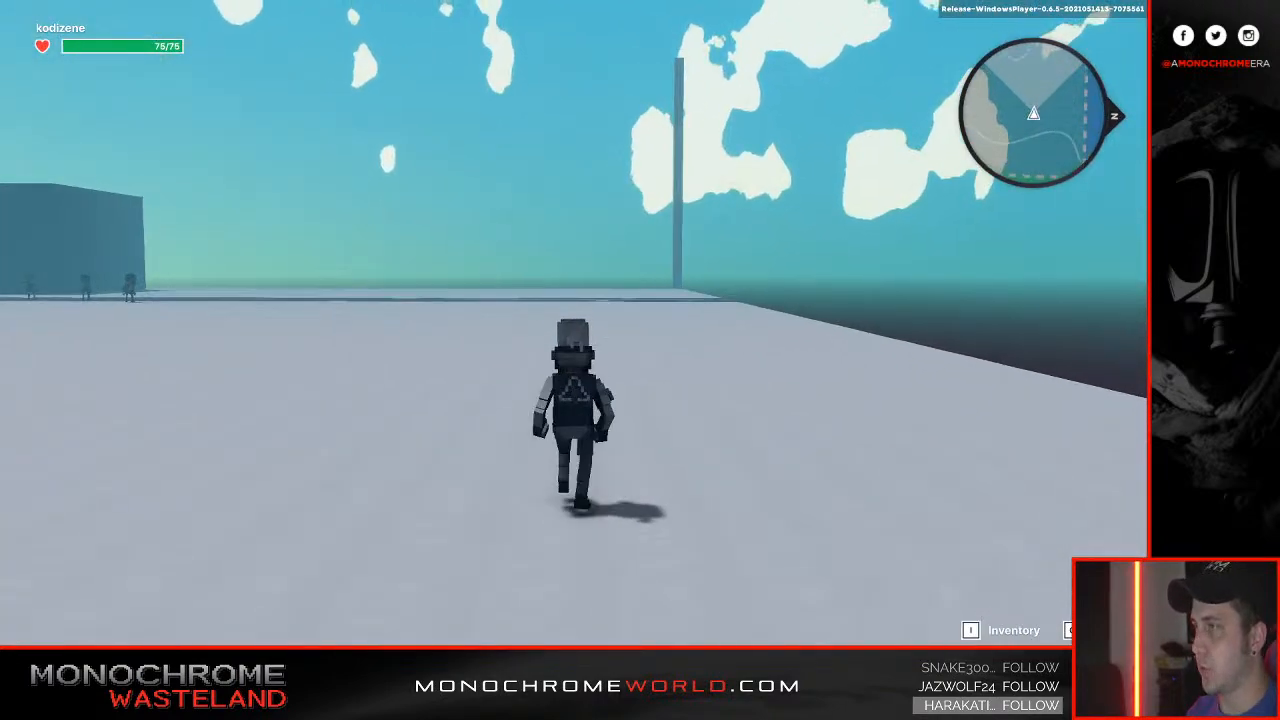
pyautogui.press('w')
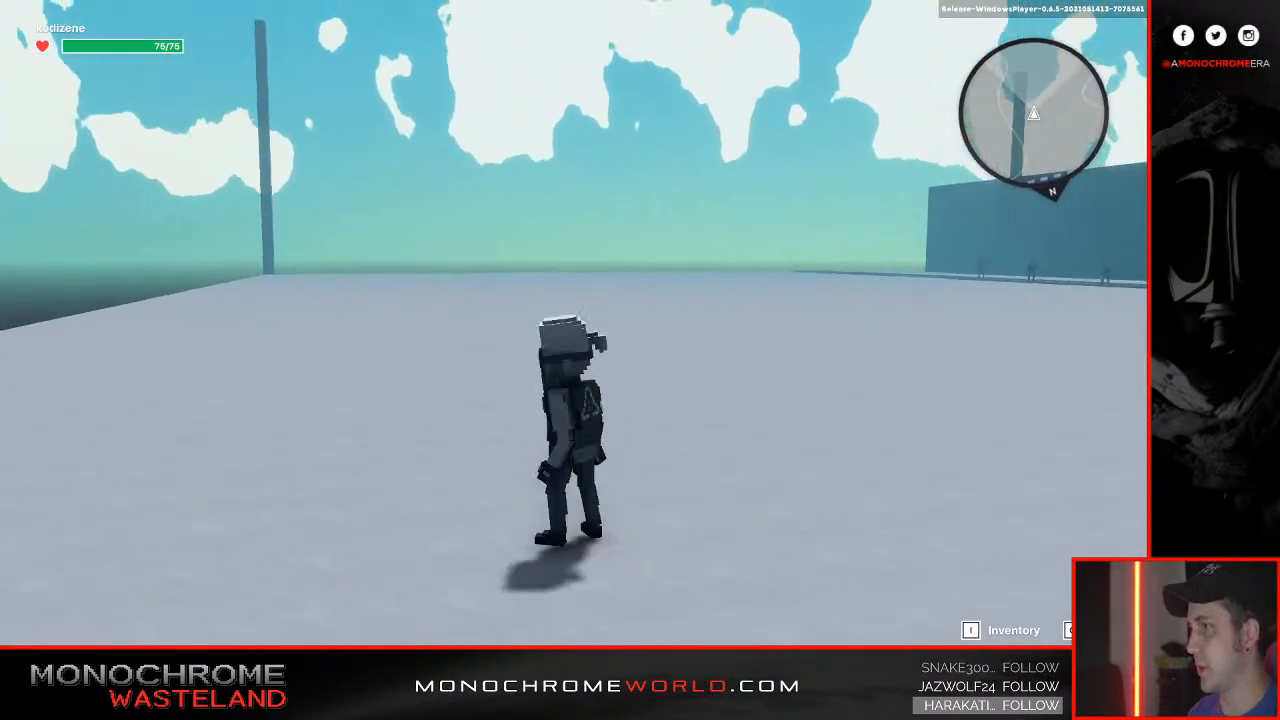
pyautogui.press('w')
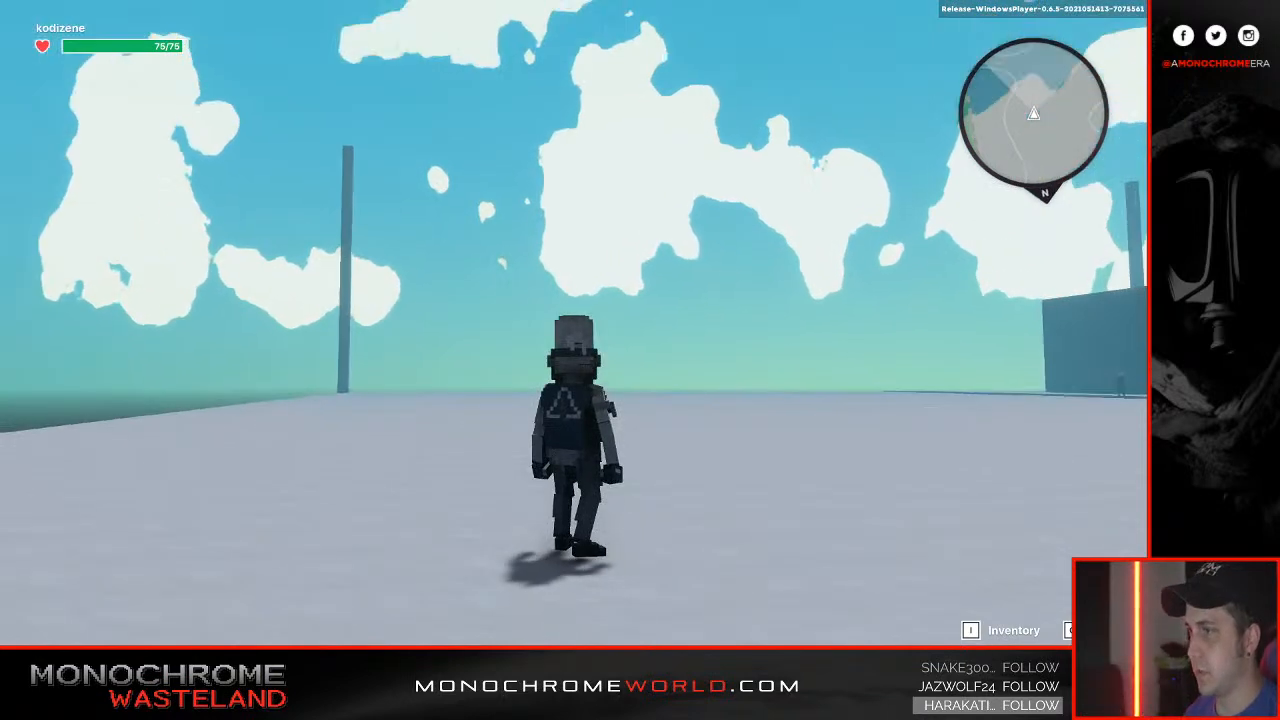
pyautogui.press('a')
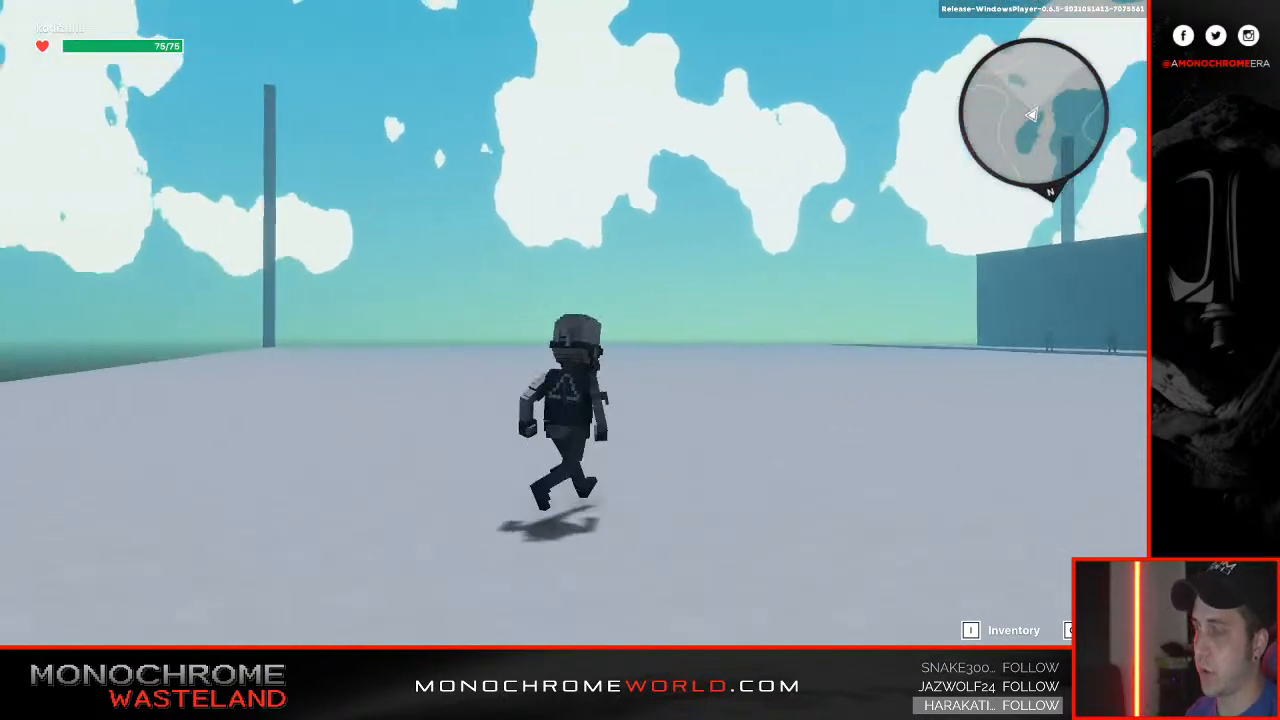
pyautogui.press('a')
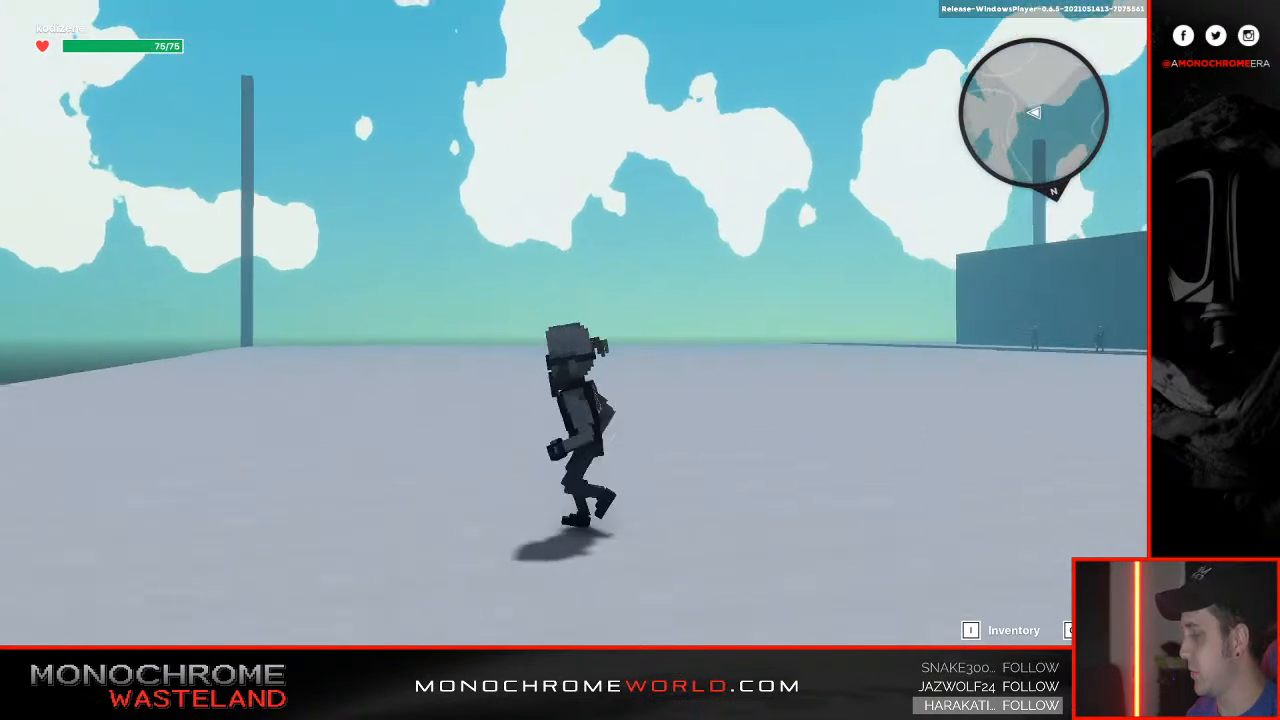
pyautogui.press('w')
pyautogui.press('d')
pyautogui.press('Tab')
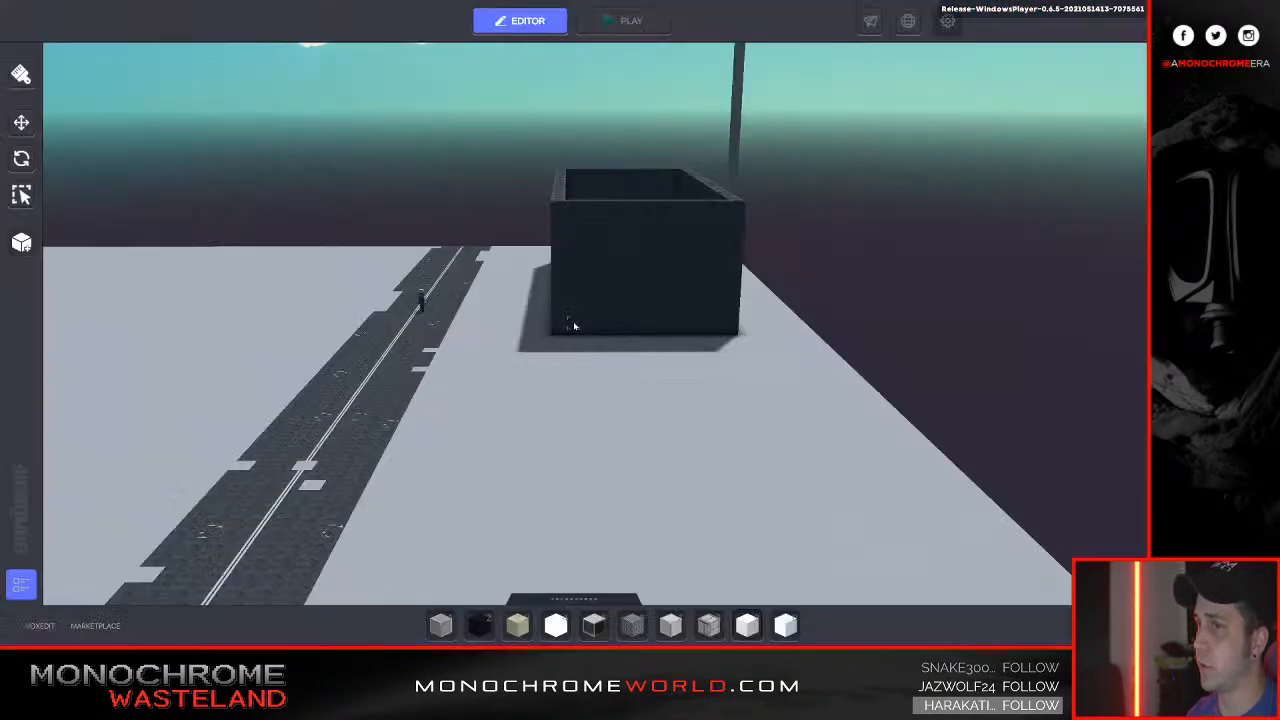
# Pick the Light Bricks block for painting again.
pyautogui.press('d')
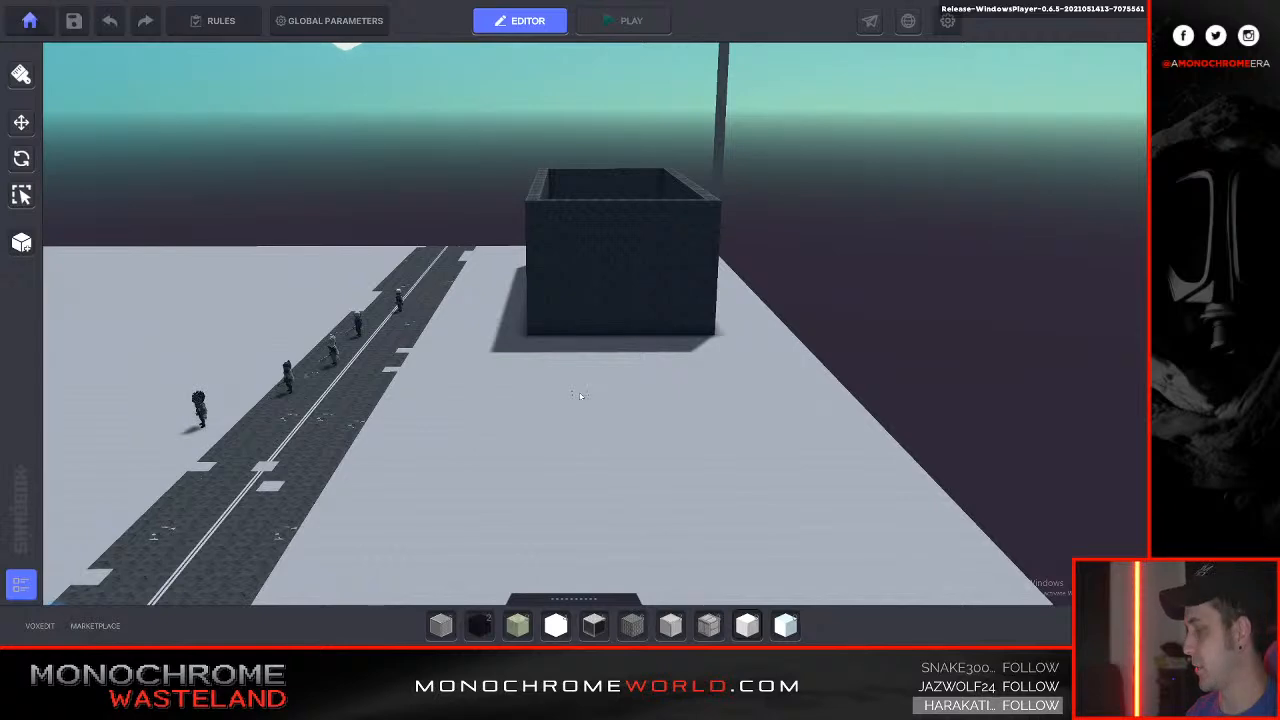
pyautogui.press('Tab')
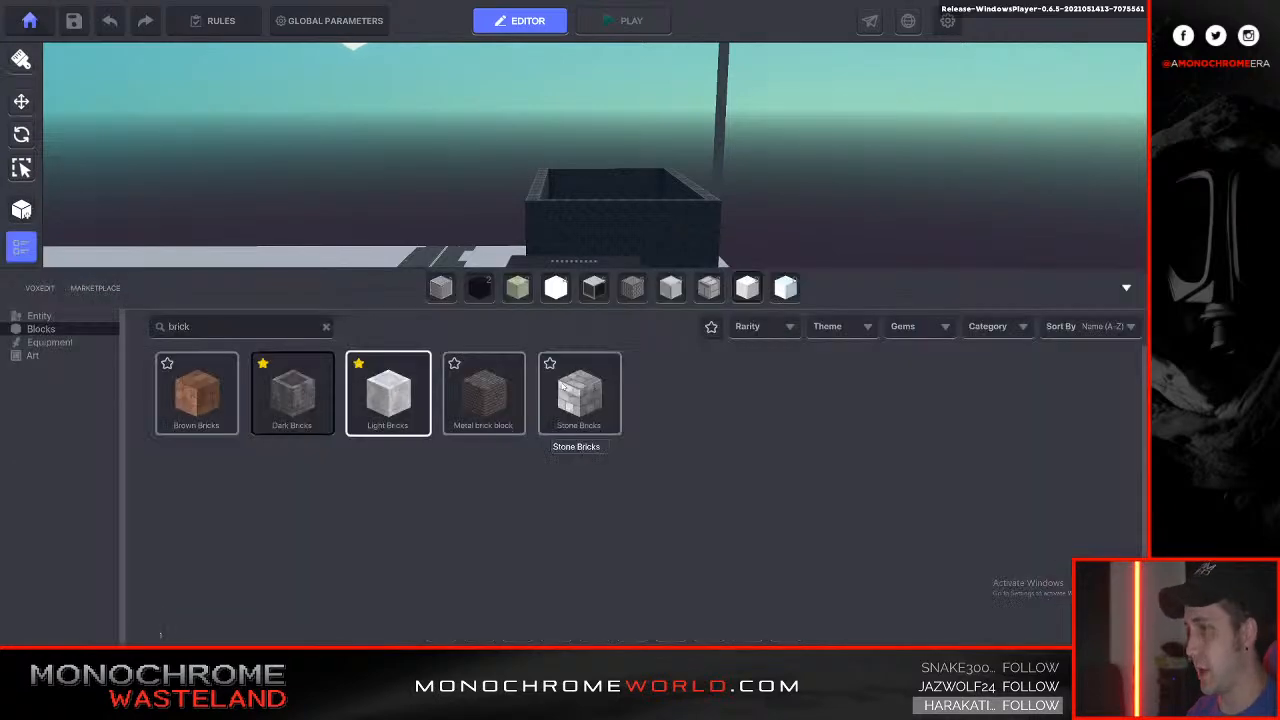
pyautogui.click(371, 390)
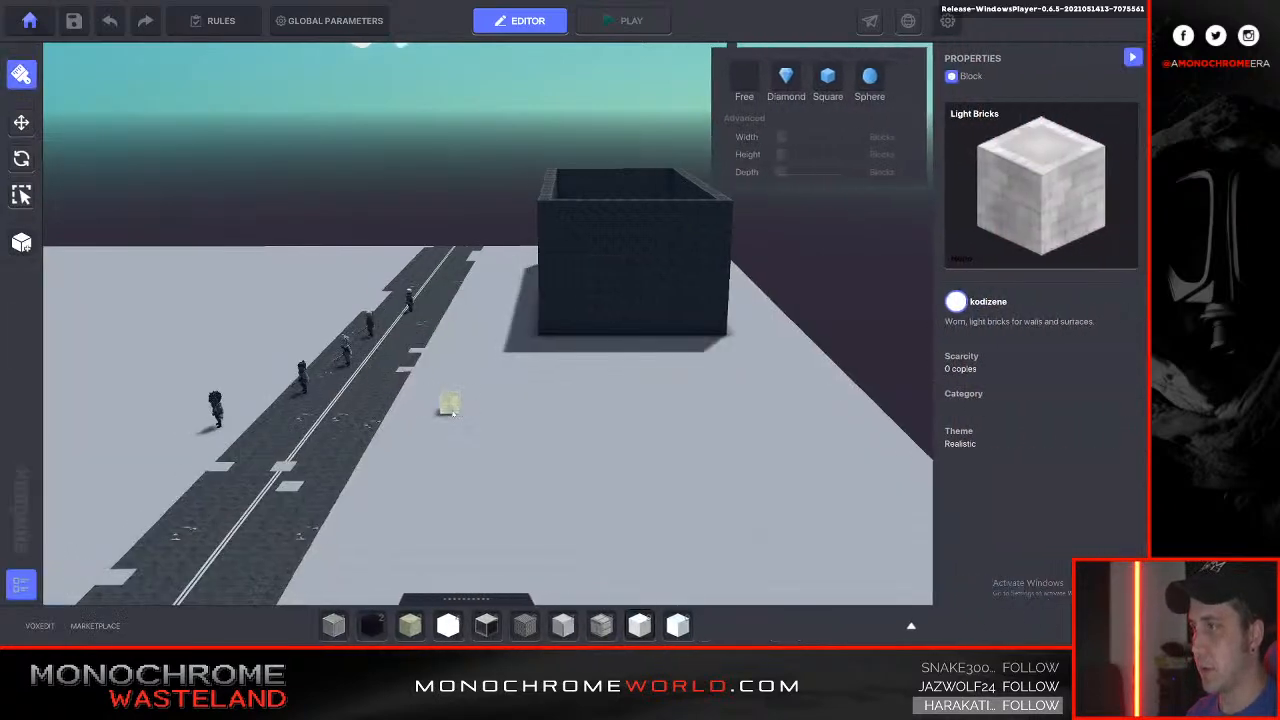
# Examine the sand in front of the dark brick building for a spot for a second building.
pyautogui.press('d')
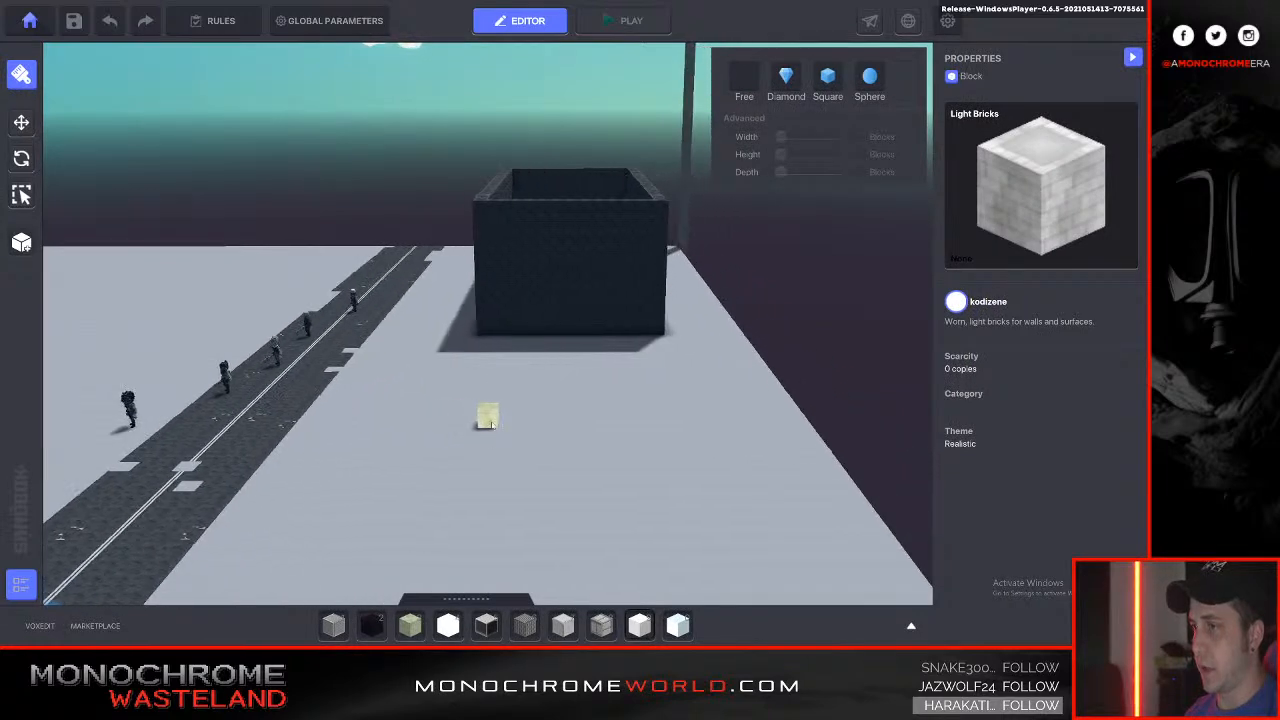
pyautogui.press('a')
pyautogui.press('a')
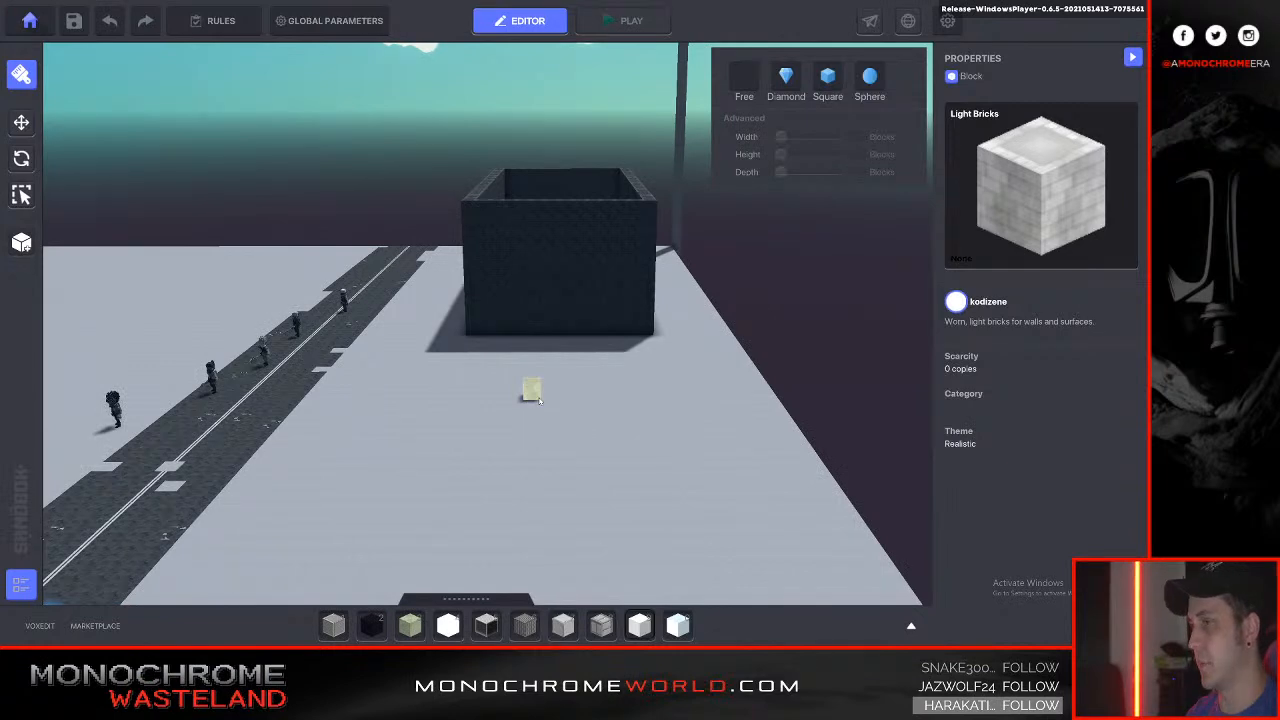
pyautogui.press('a')
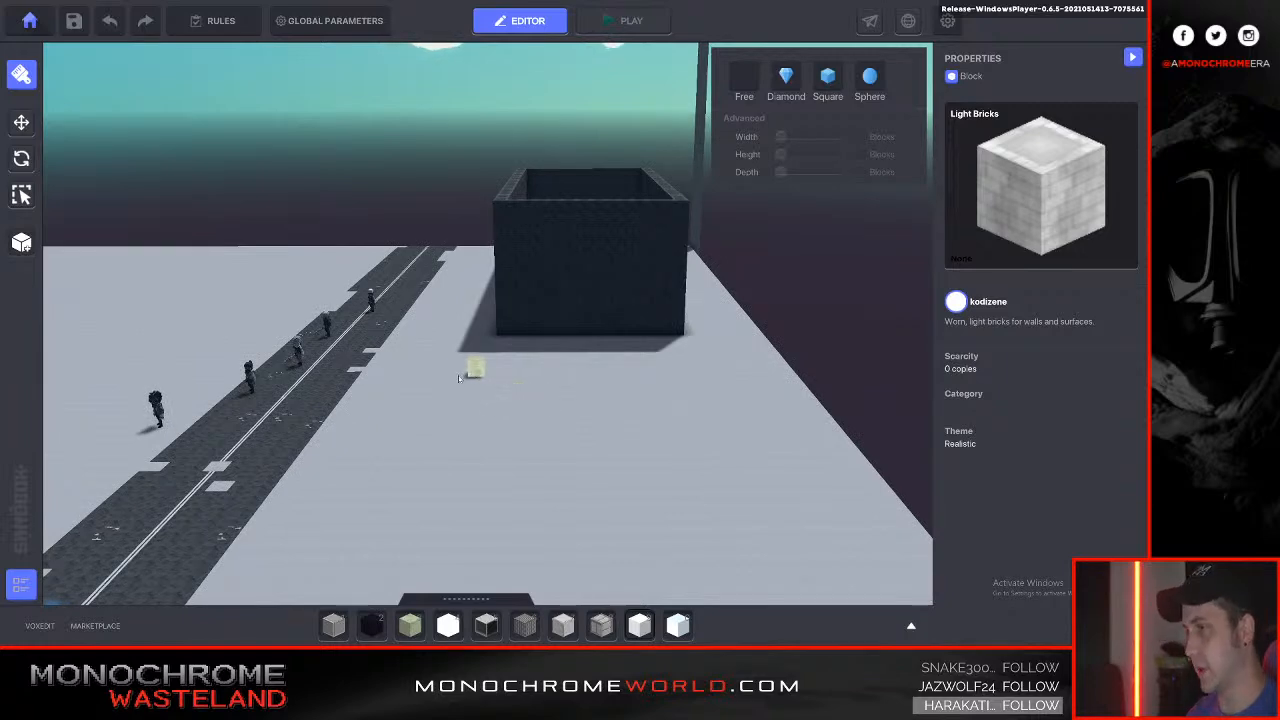
pyautogui.press('a')
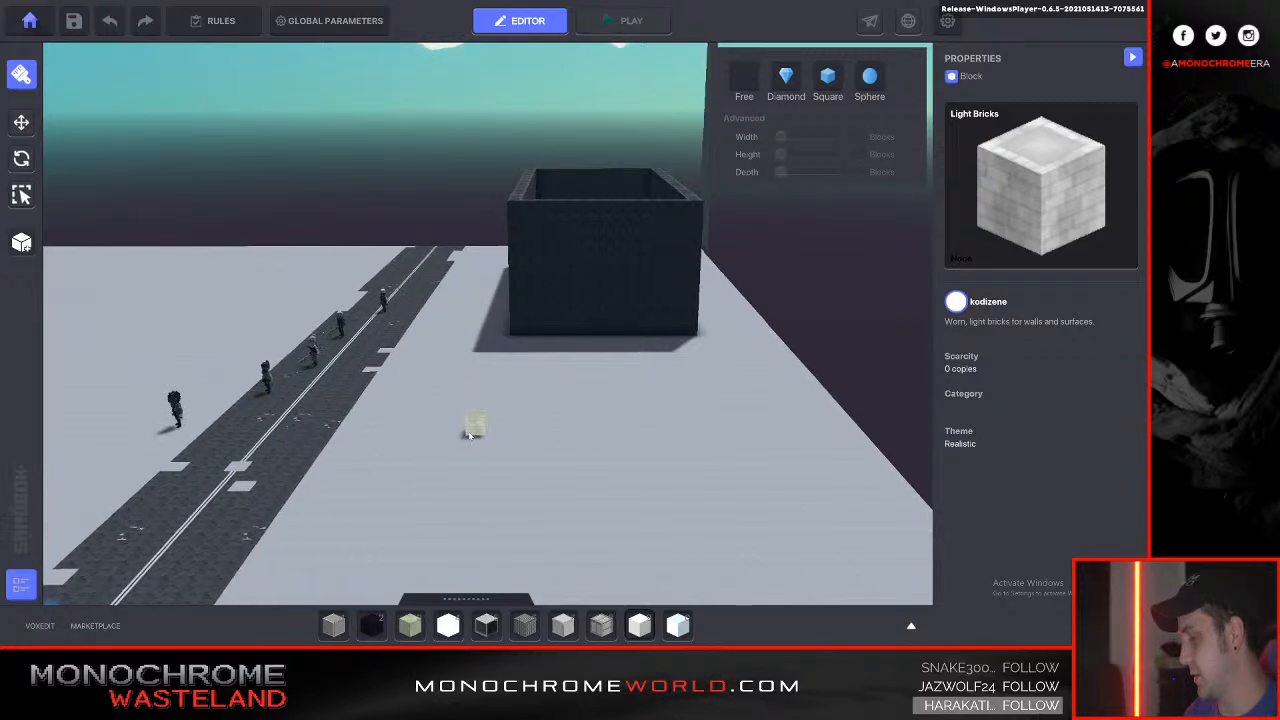
pyautogui.press('d')
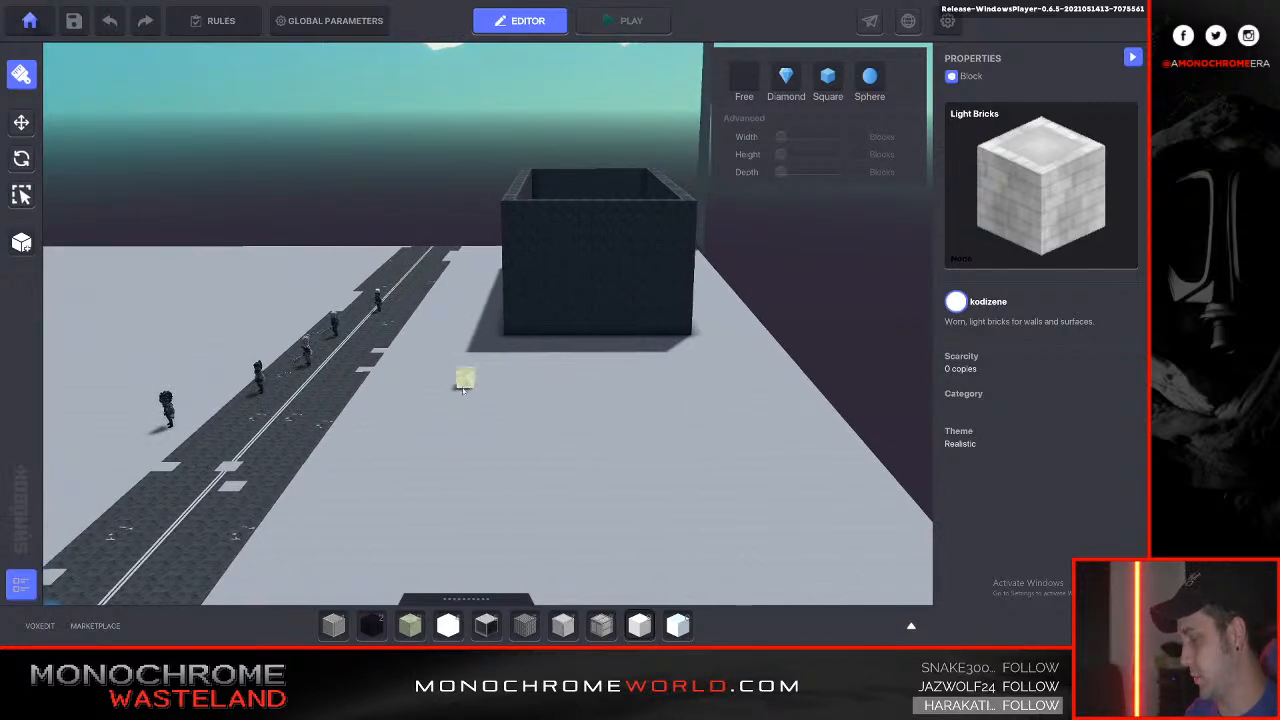
pyautogui.press('d')
pyautogui.press('a')
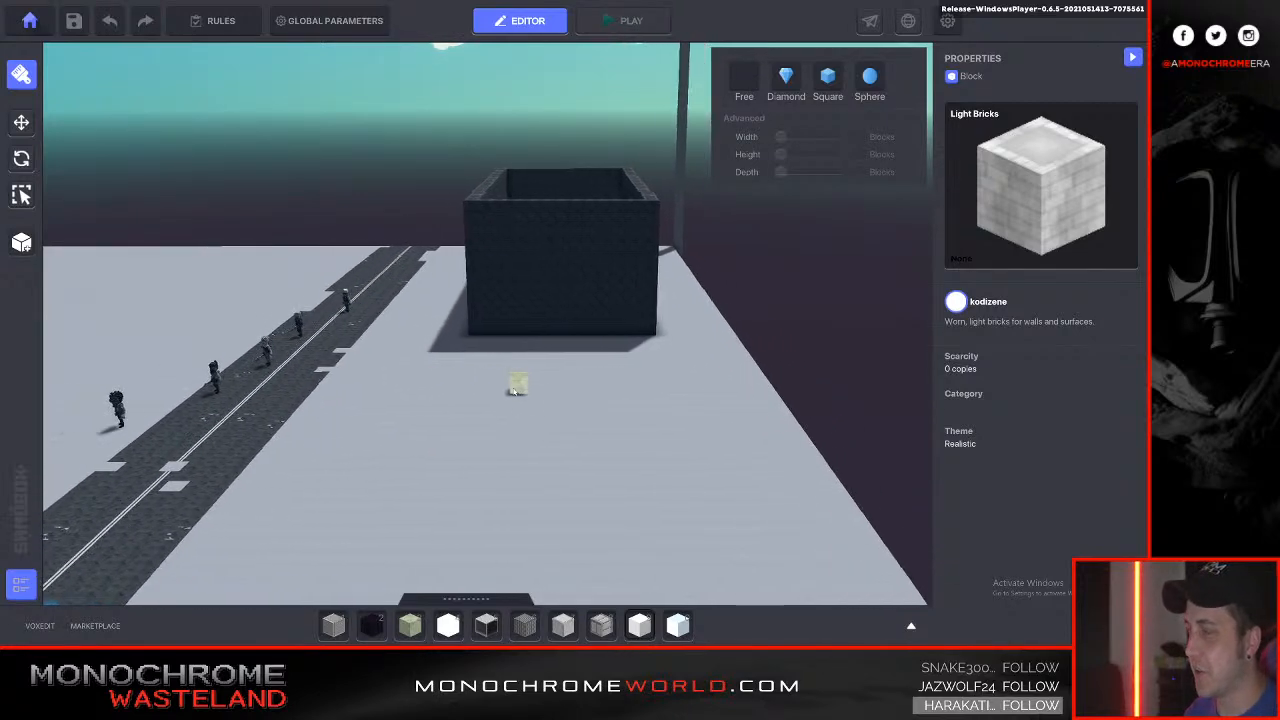
pyautogui.press('d')
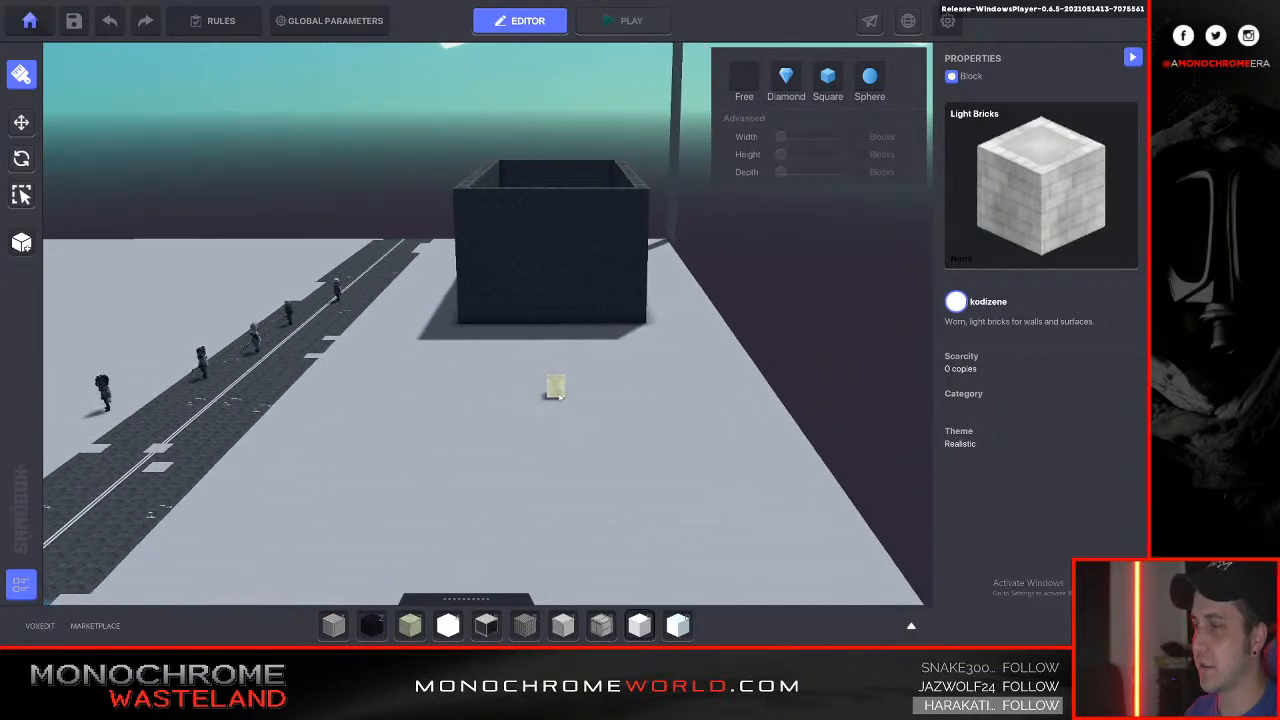
pyautogui.press('a')
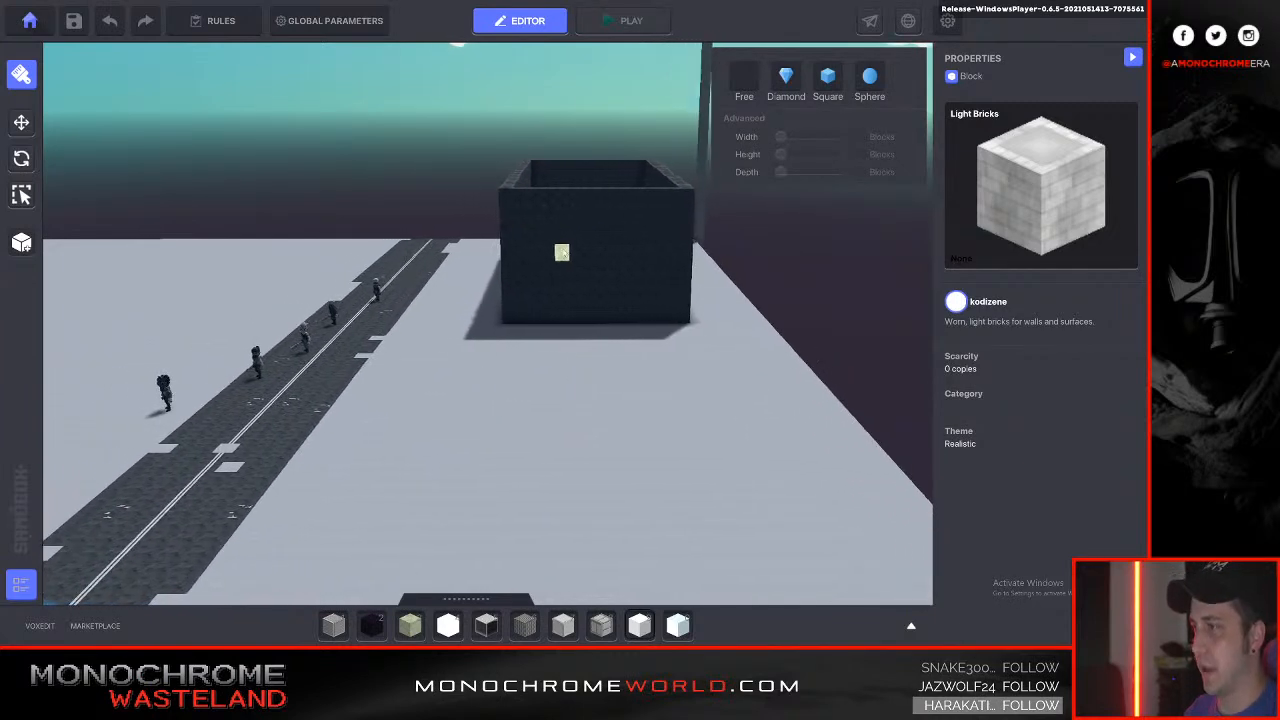
pyautogui.press('q')
pyautogui.press('e')
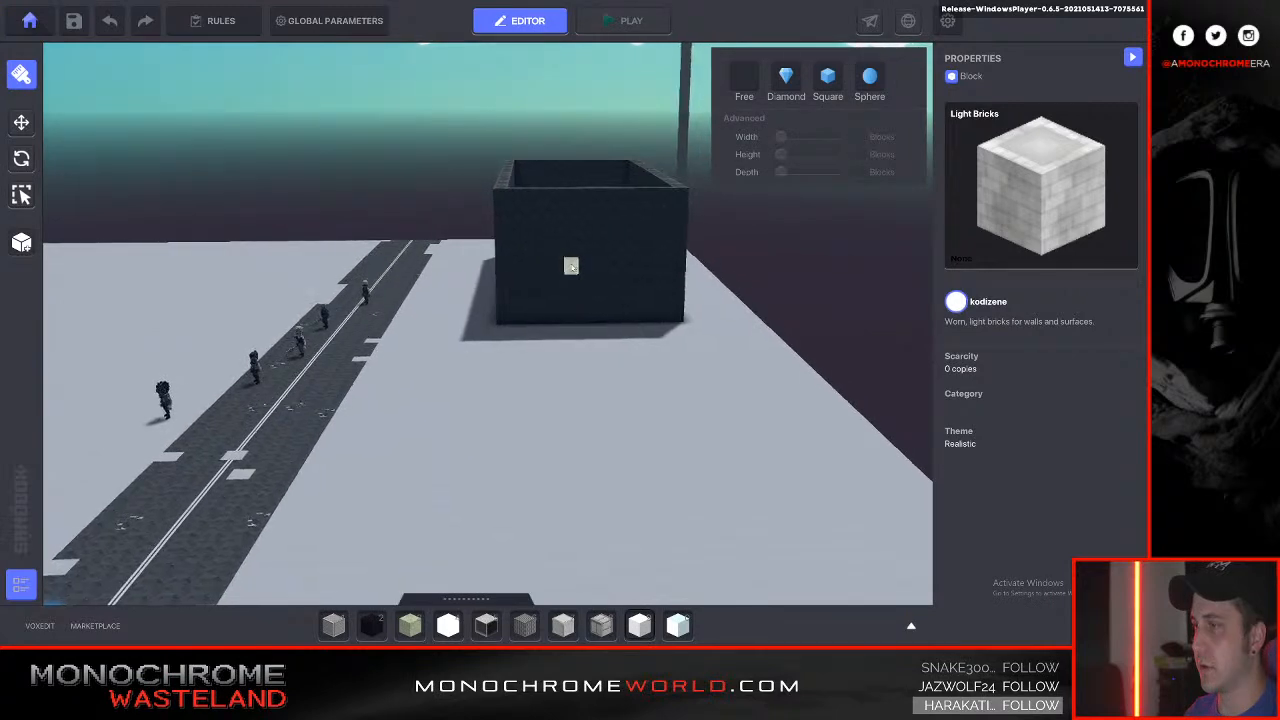
pyautogui.press('d')
# Lay a straight row of Light Bricks on the sand in front of the dark building, parallel to its end wall.
pyautogui.press('w')
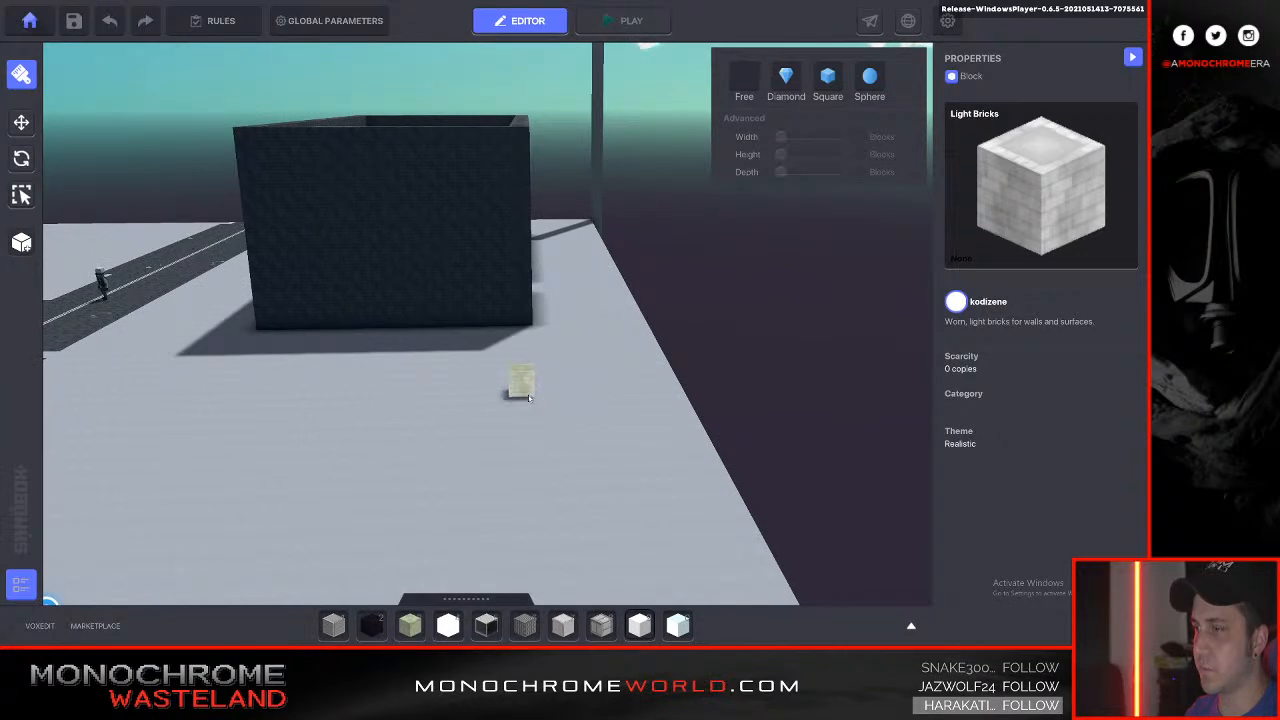
pyautogui.moveTo(535, 403); pyautogui.dragTo(362, 399)
pyautogui.press('a')
pyautogui.press('s')
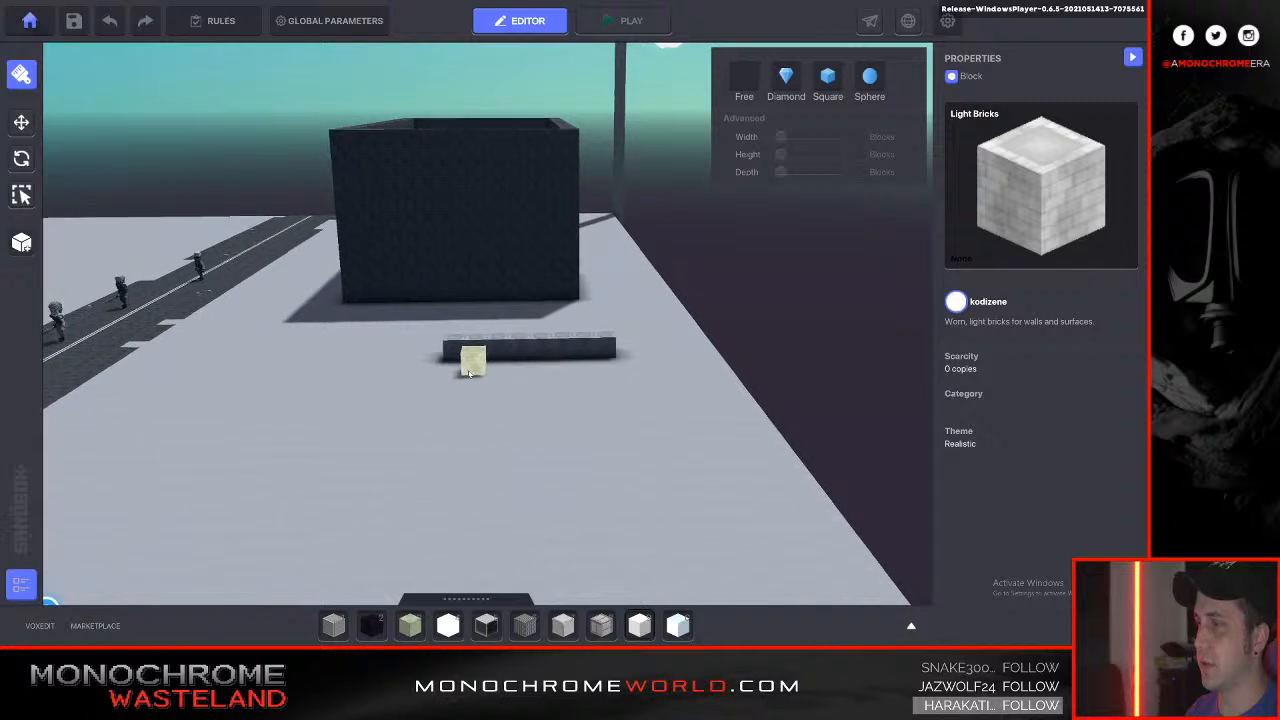
pyautogui.click(436, 352)
# Add the two long sides and the near side in Light Bricks to close the row into a rectangular building outline.
pyautogui.moveTo(600, 350); pyautogui.dragTo(645, 519)
pyautogui.press('s')
pyautogui.press('e')
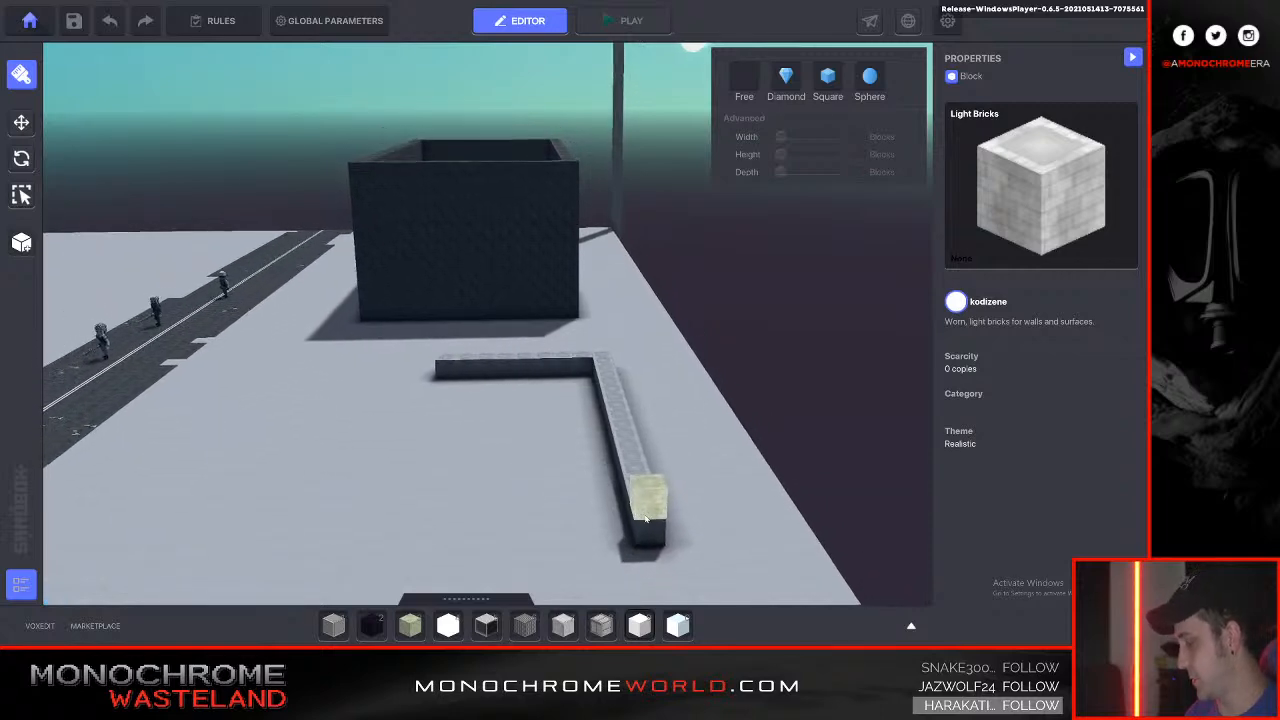
pyautogui.moveTo(438, 382); pyautogui.dragTo(641, 516)
pyautogui.press('s')
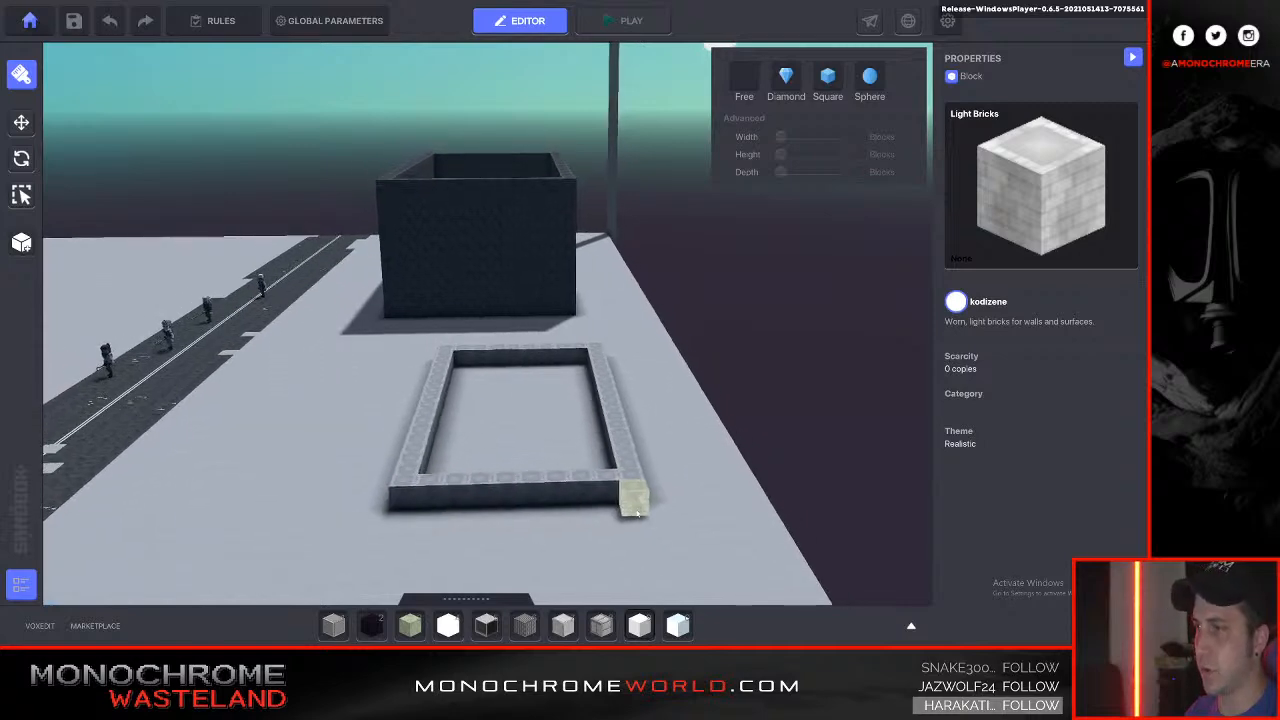
# Search the blocks for "metal" and choose Metal Siding - Vertical as the block to place.
pyautogui.press('a')
pyautogui.press('a')
pyautogui.press('Tab')
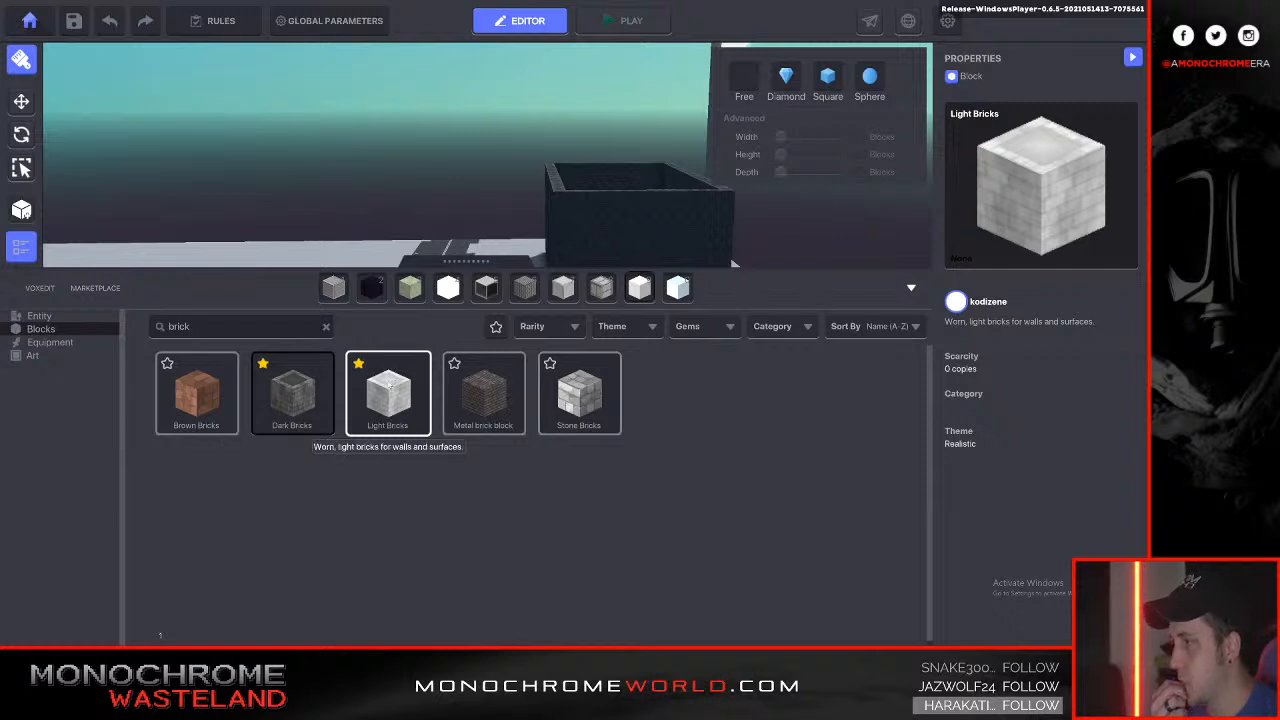
pyautogui.click(257, 324)
pyautogui.write('metal')
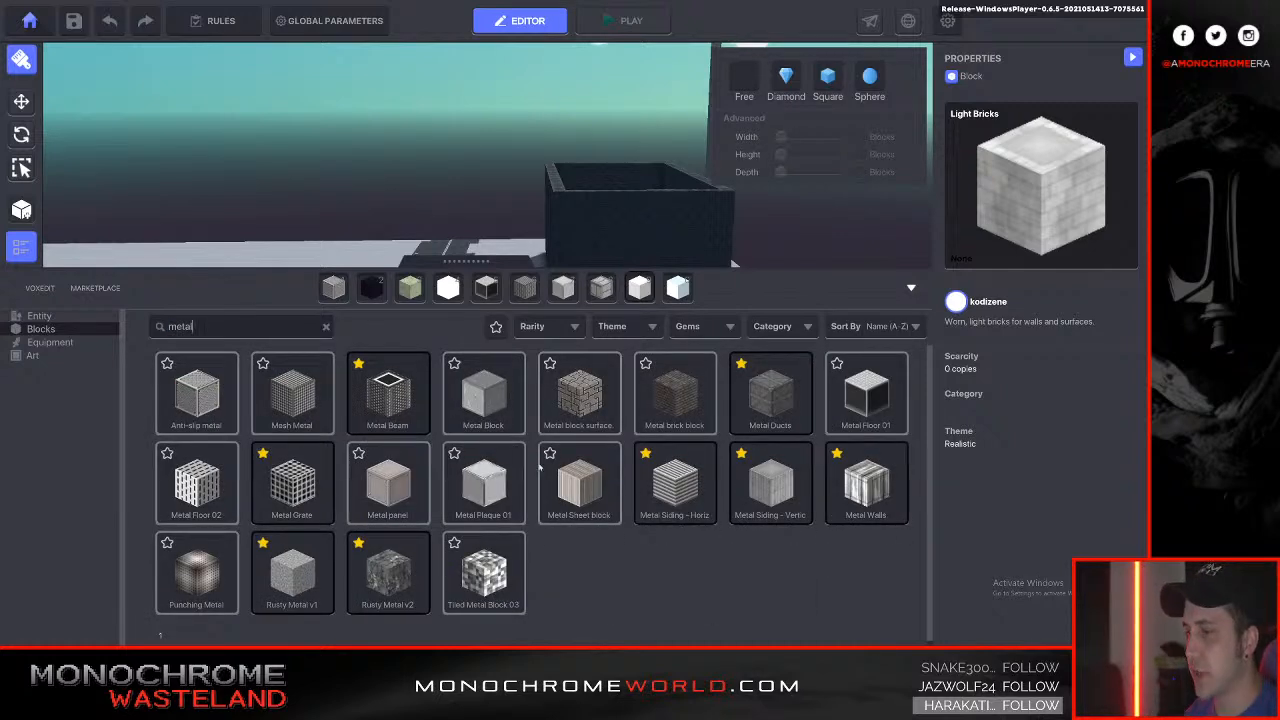
pyautogui.click(762, 487)
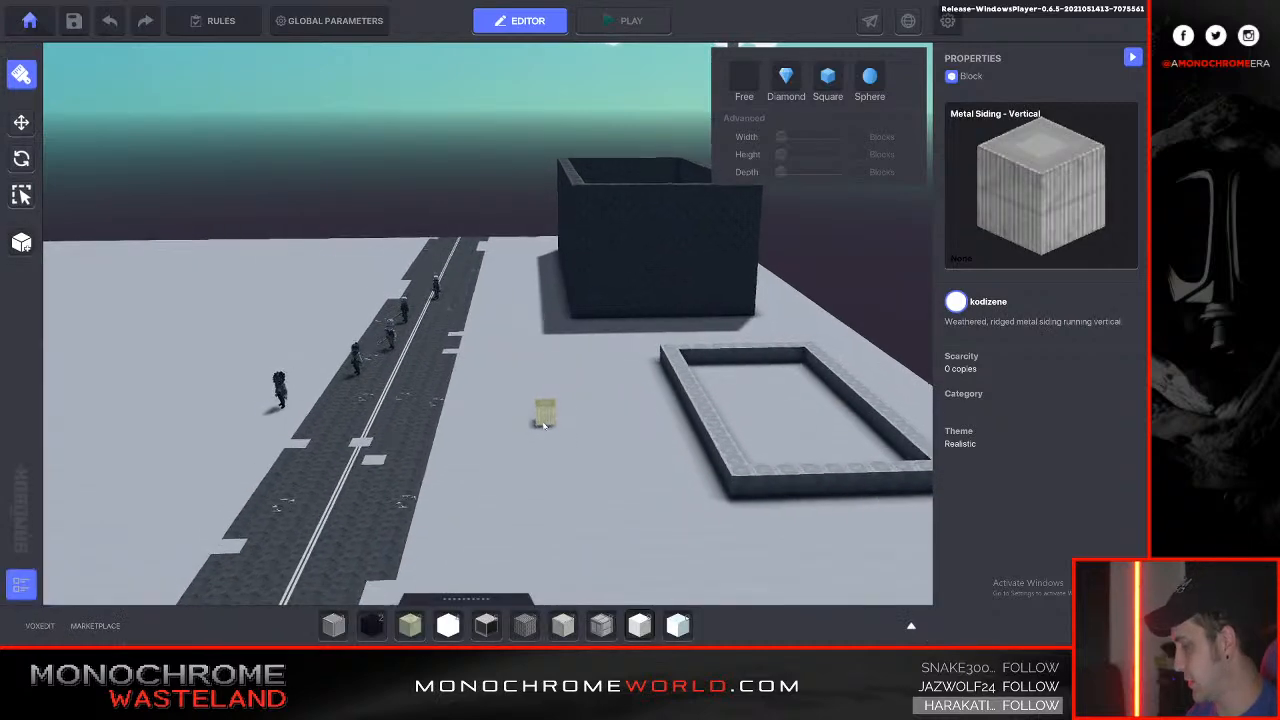
# Examine the sand strip between the road and the light brick outline, up close and from different angles.
pyautogui.scroll(3, 543, 425)
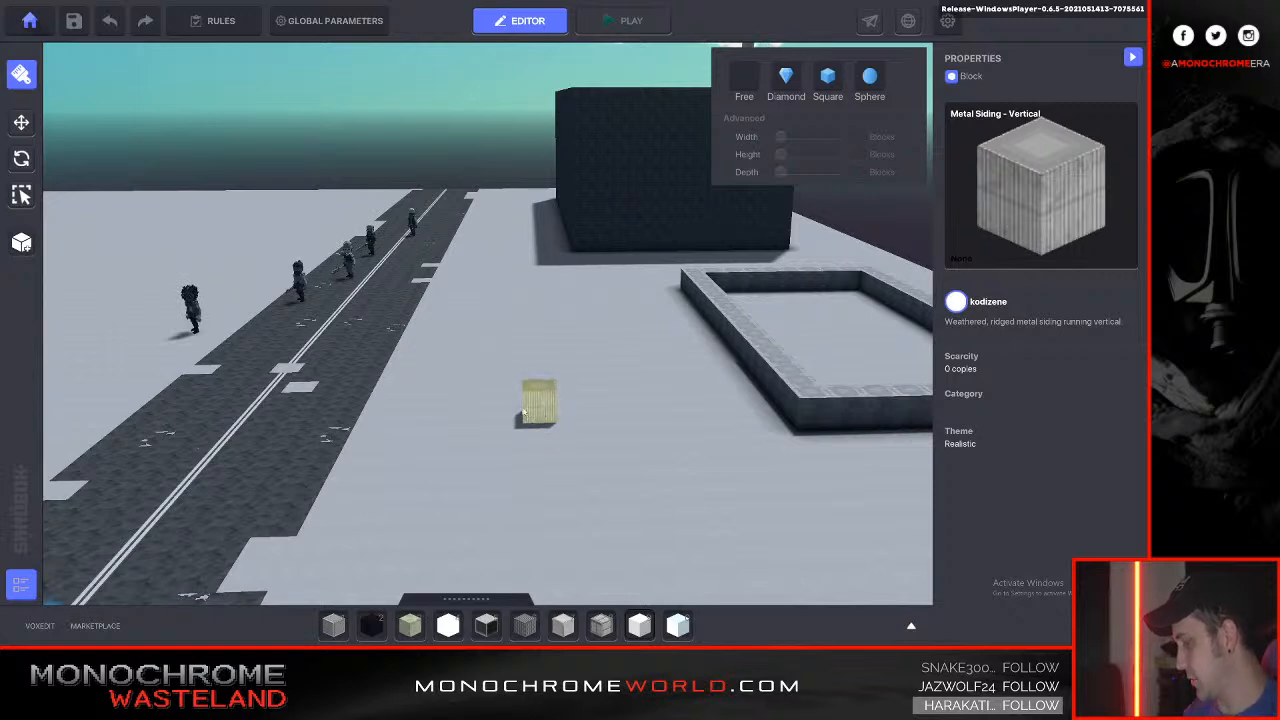
pyautogui.scroll(1, 518, 369)
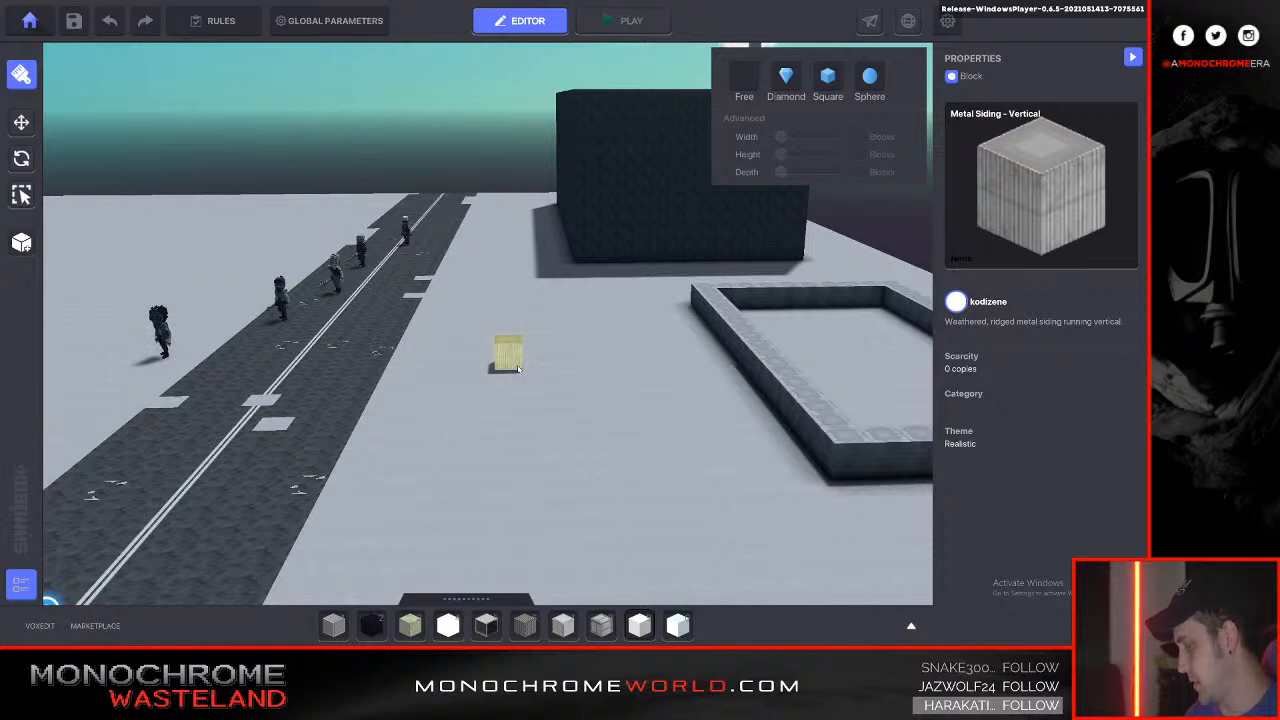
pyautogui.scroll(2, 518, 369)
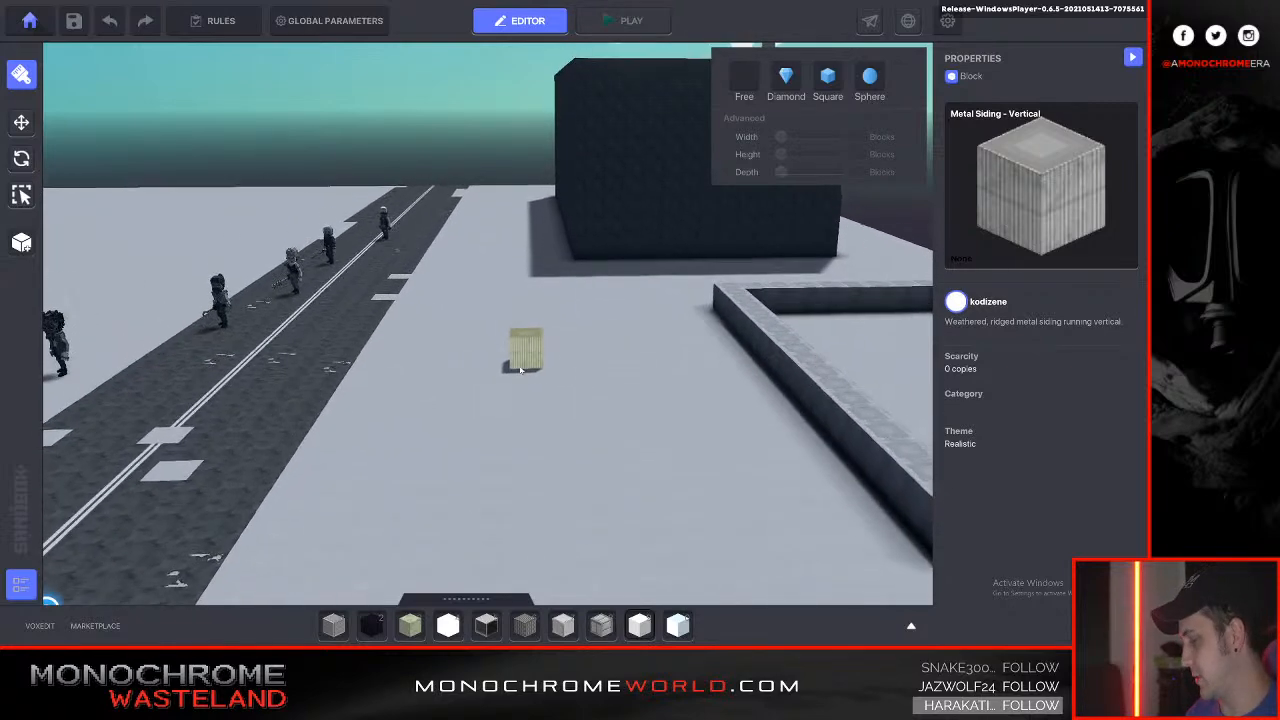
pyautogui.scroll(1, 520, 370)
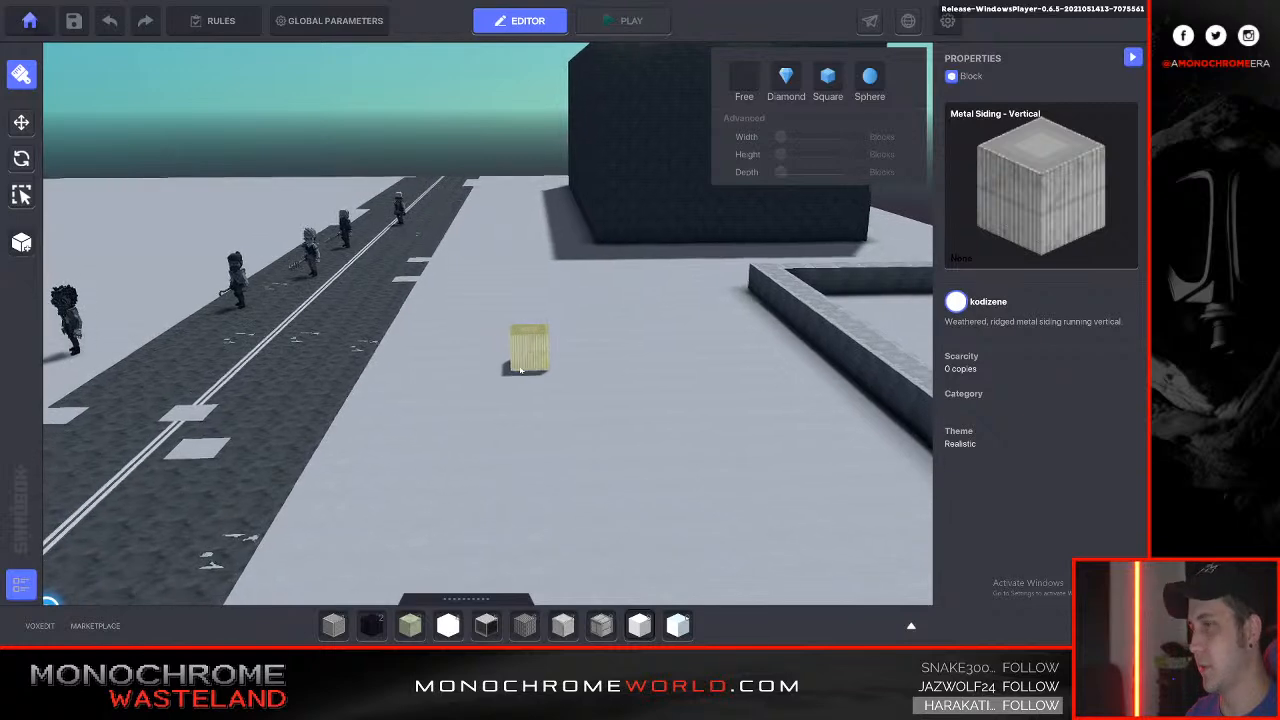
pyautogui.press('e')
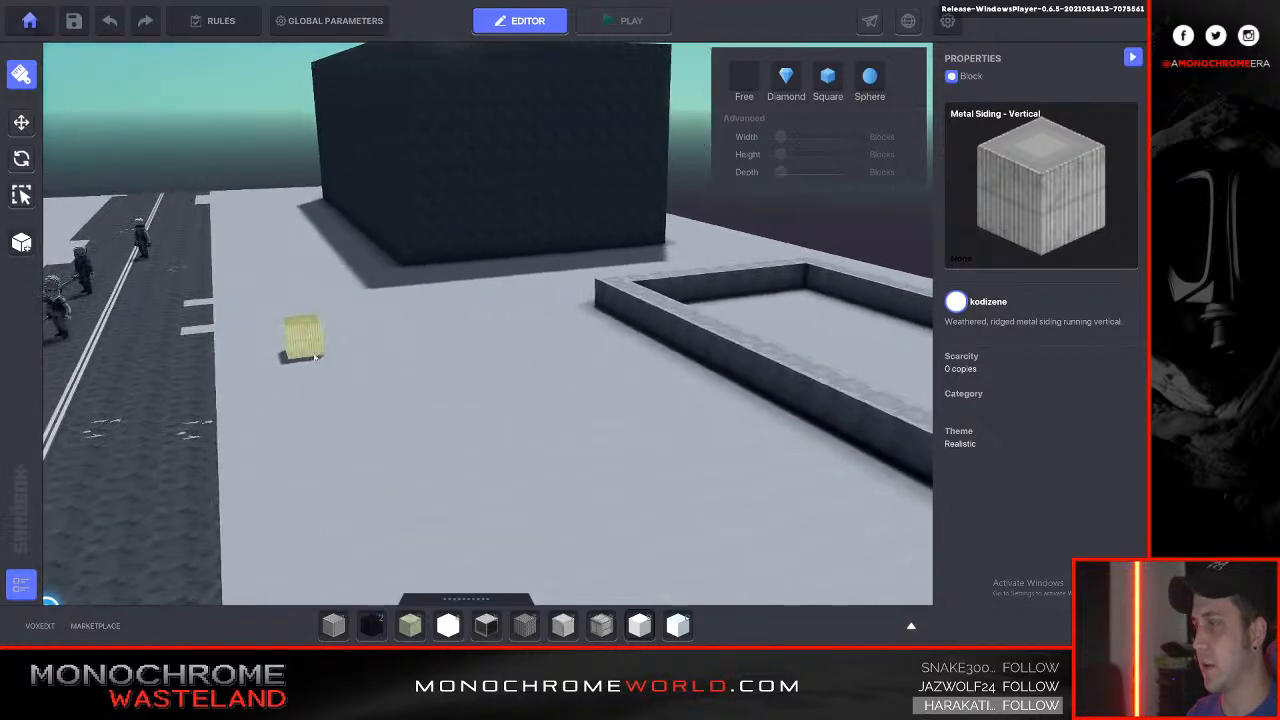
pyautogui.press('d')
pyautogui.press('q')
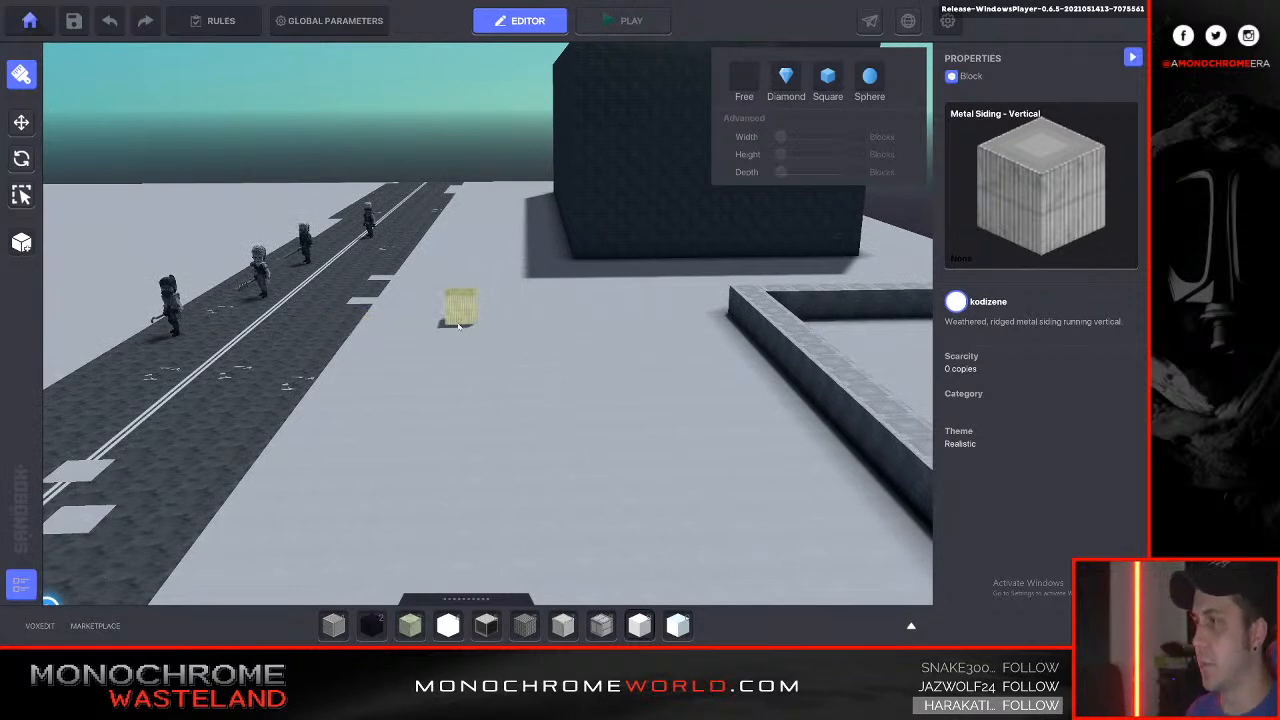
pyautogui.scroll(-4, 496, 338)
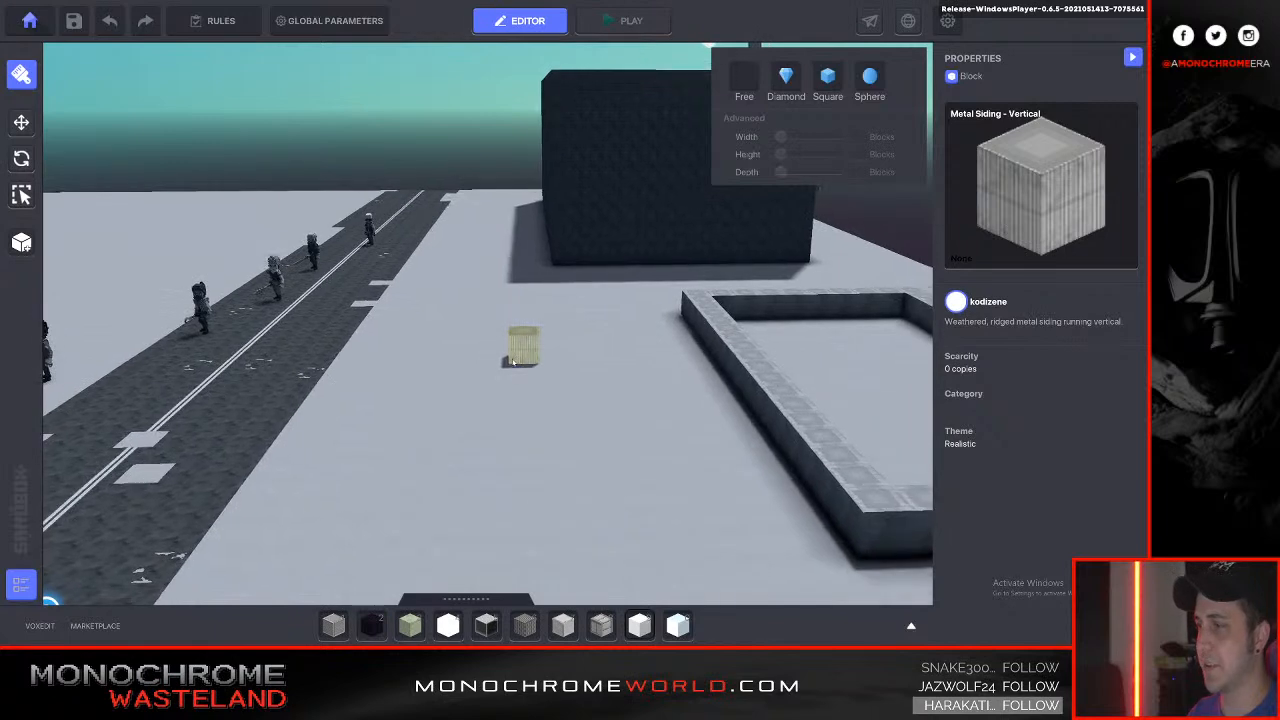
# Search the entities for "tree" and place a Fallen Tree on the sand across the road, beyond the nearest enemy.
pyautogui.press('Tab')
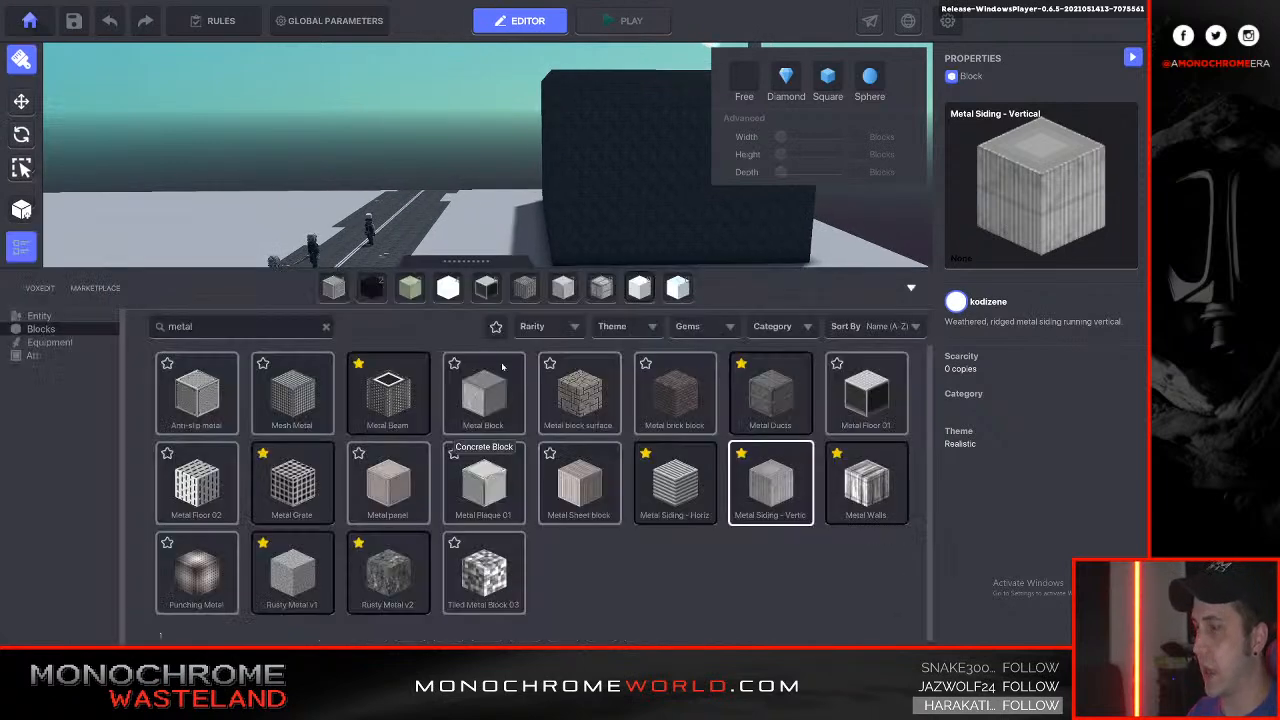
pyautogui.write('tree')
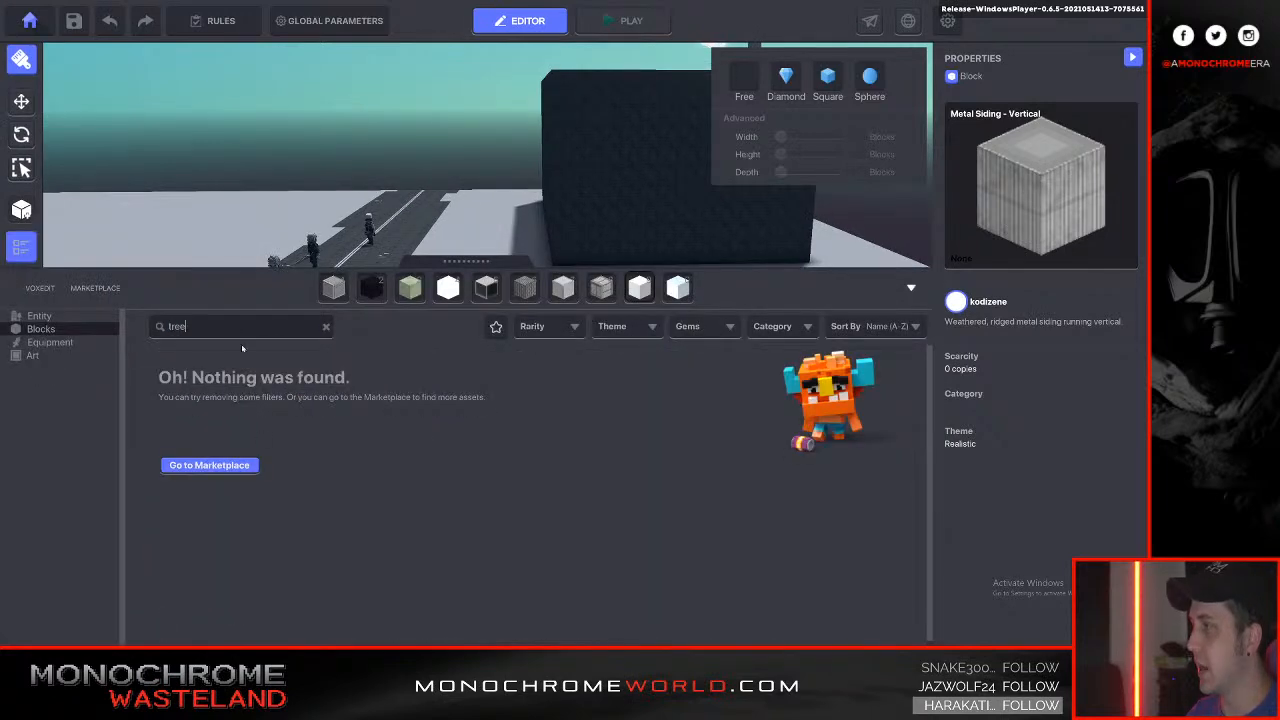
pyautogui.press('BackSpace')
pyautogui.press('BackSpace')
pyautogui.press('BackSpace')
pyautogui.press('BackSpace')
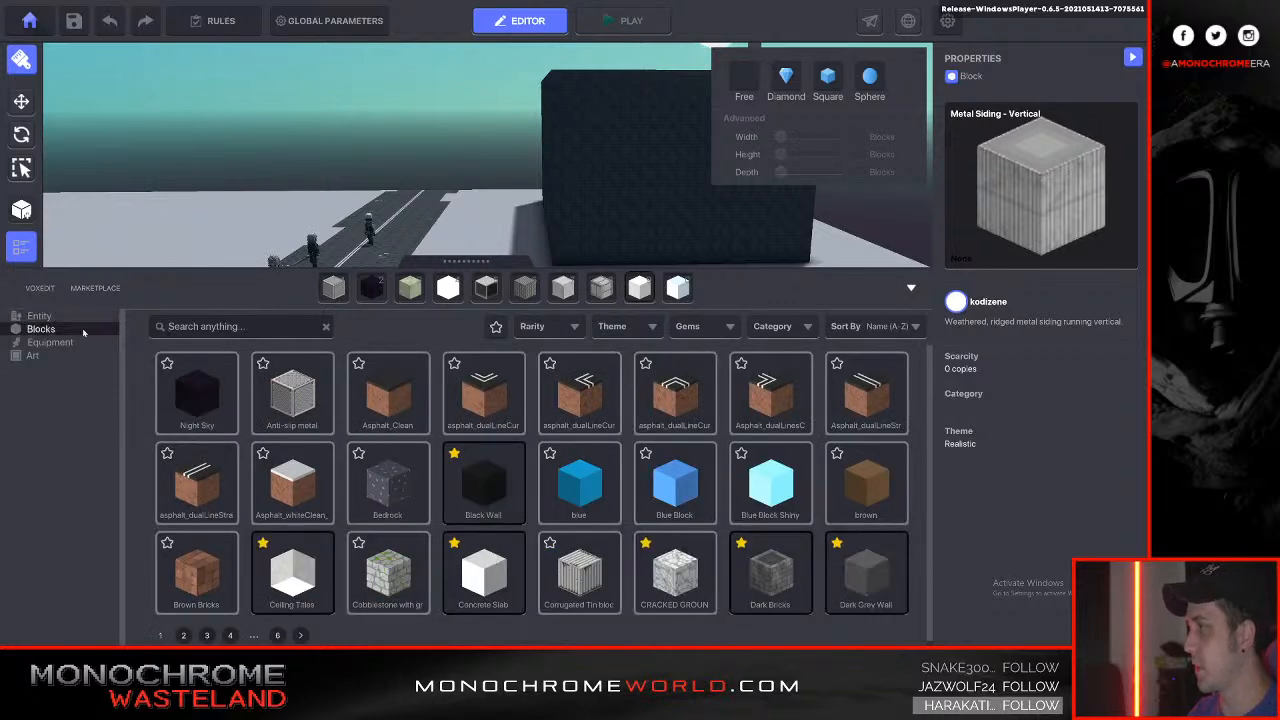
pyautogui.write('tree')
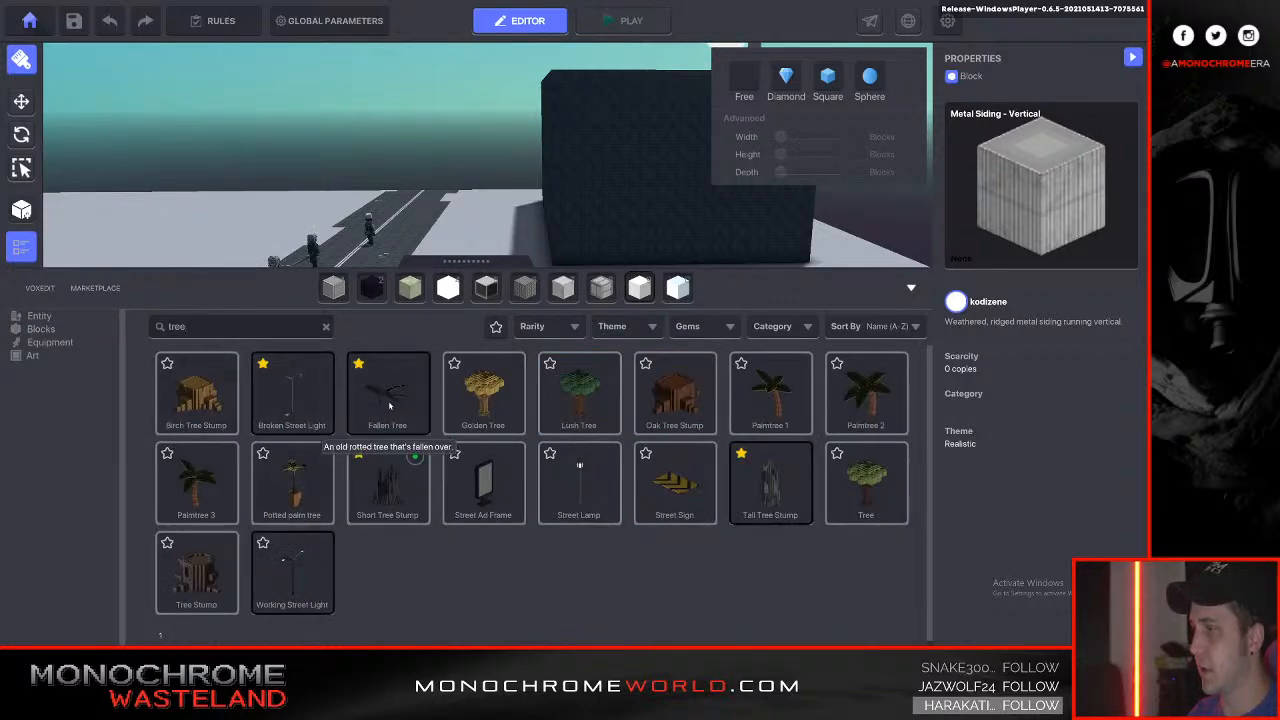
pyautogui.click(389, 395)
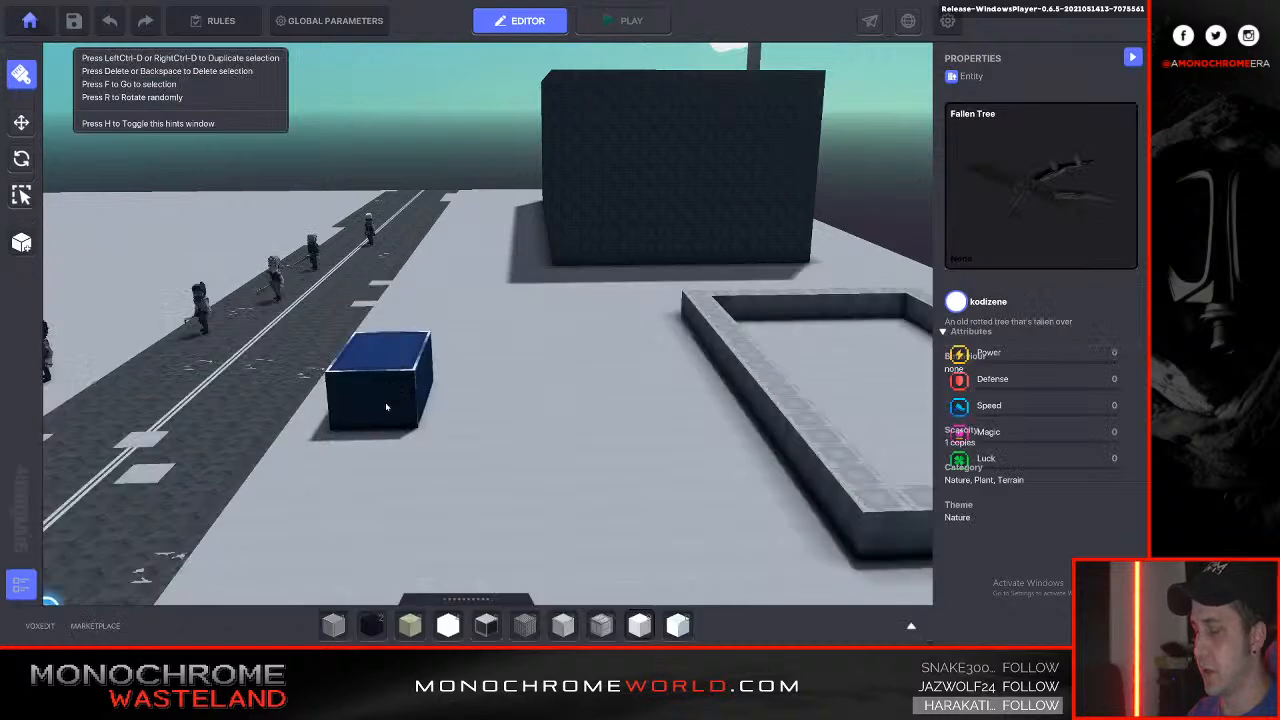
pyautogui.moveTo(292, 422); pyautogui.dragTo(354, 350, button='right')
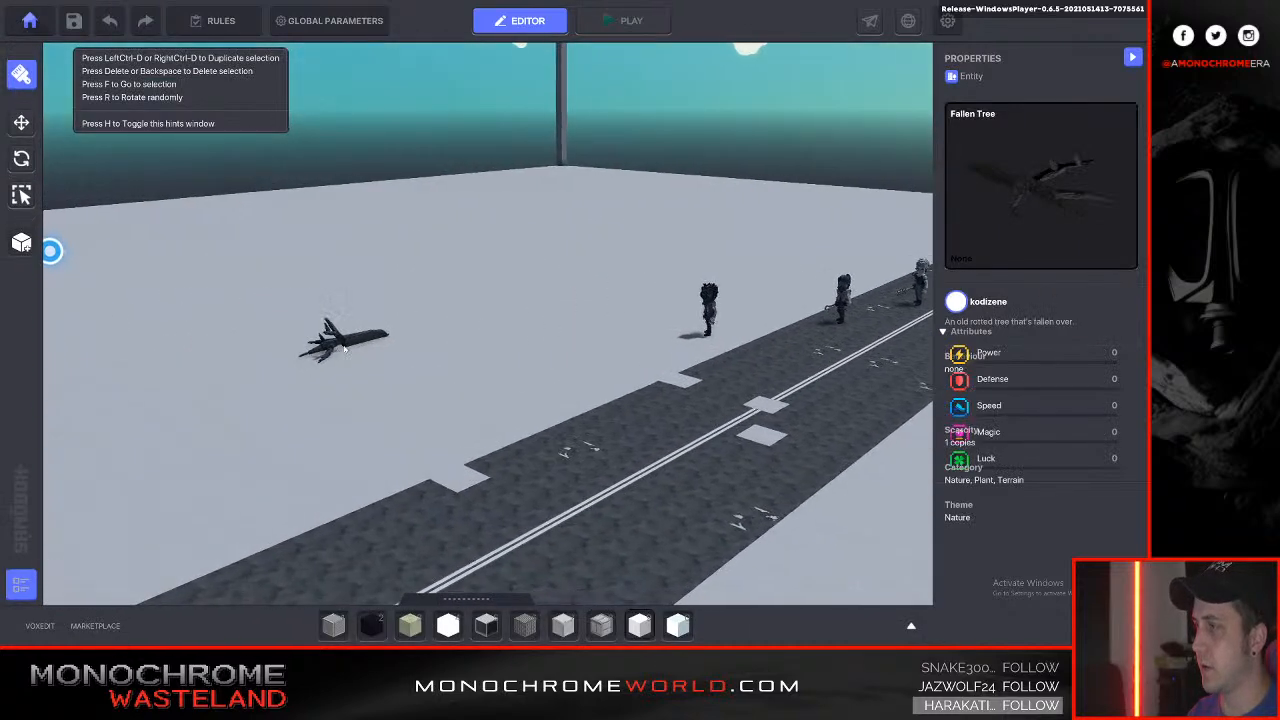
pyautogui.click(478, 345)
# Search the entities for "bird" and place a BLACK BIRD on the sand right beside the fallen tree.
pyautogui.moveTo(458, 266); pyautogui.dragTo(473, 238, button='right')
pyautogui.press('Tab')
pyautogui.click(241, 330)
pyautogui.write('bird')
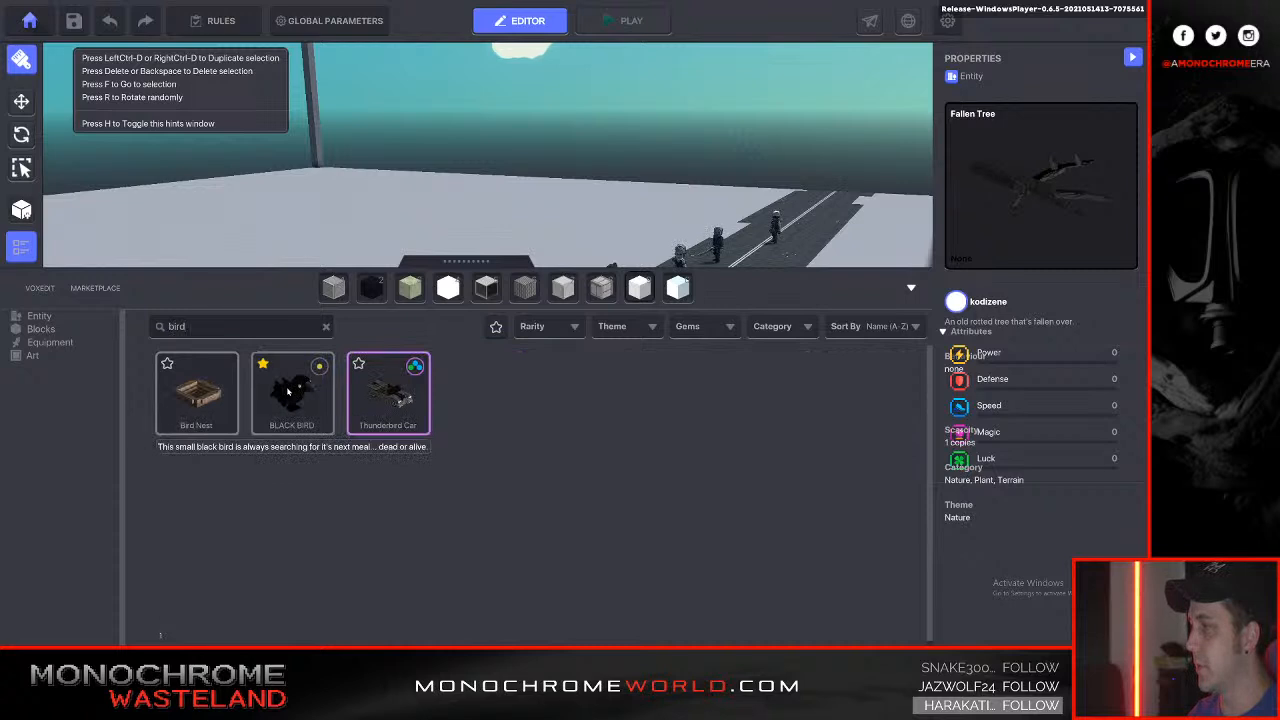
pyautogui.click(387, 390)
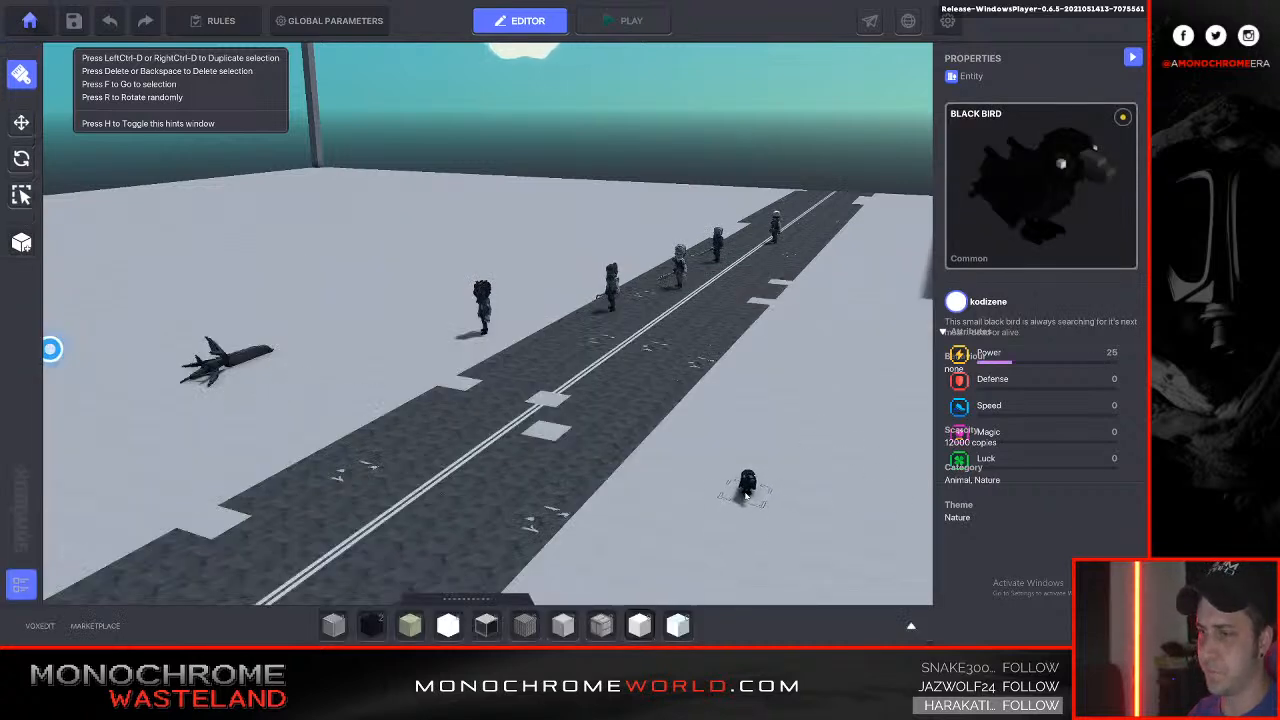
pyautogui.click(262, 374)
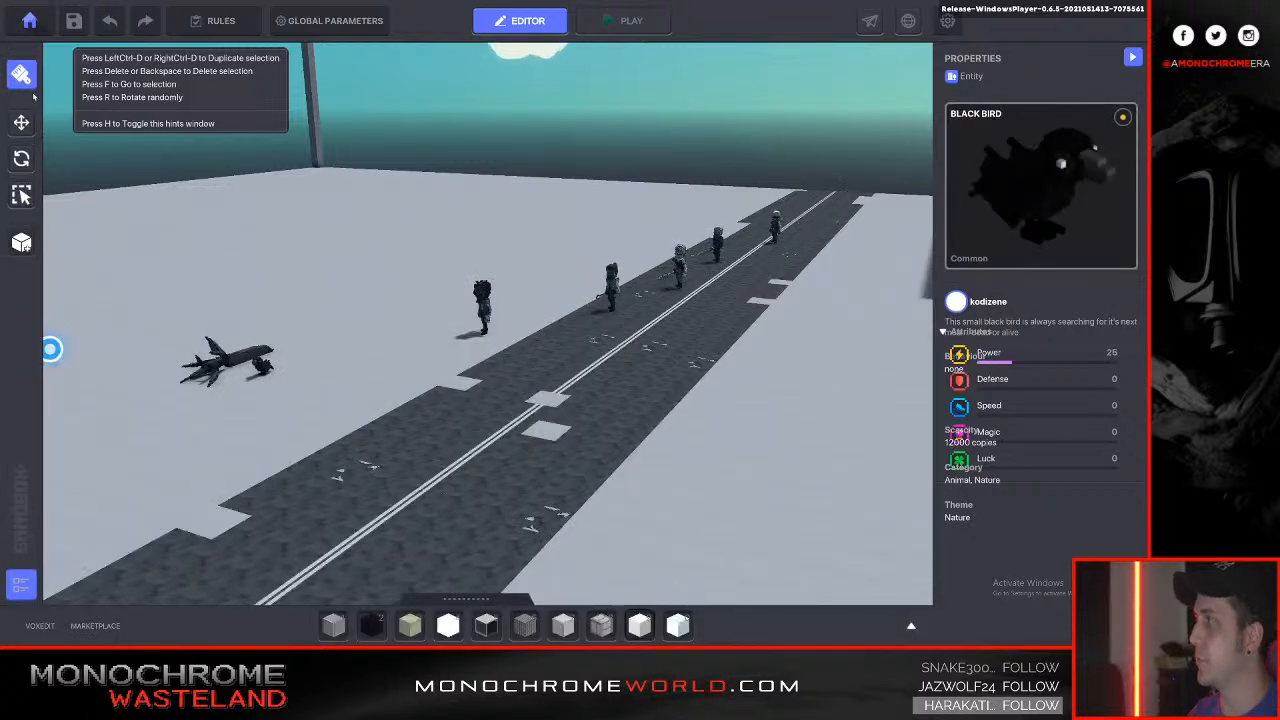
# Search the blocks for "metal", limit the results to favourites, and choose Metal Siding - Vertical as the block to place.
pyautogui.click(29, 129)
pyautogui.moveTo(170, 185); pyautogui.dragTo(238, 205, button='right')
pyautogui.press('s')
pyautogui.press('space')
pyautogui.press('space')
pyautogui.press('space')
pyautogui.click(194, 328)
pyautogui.write('eta')
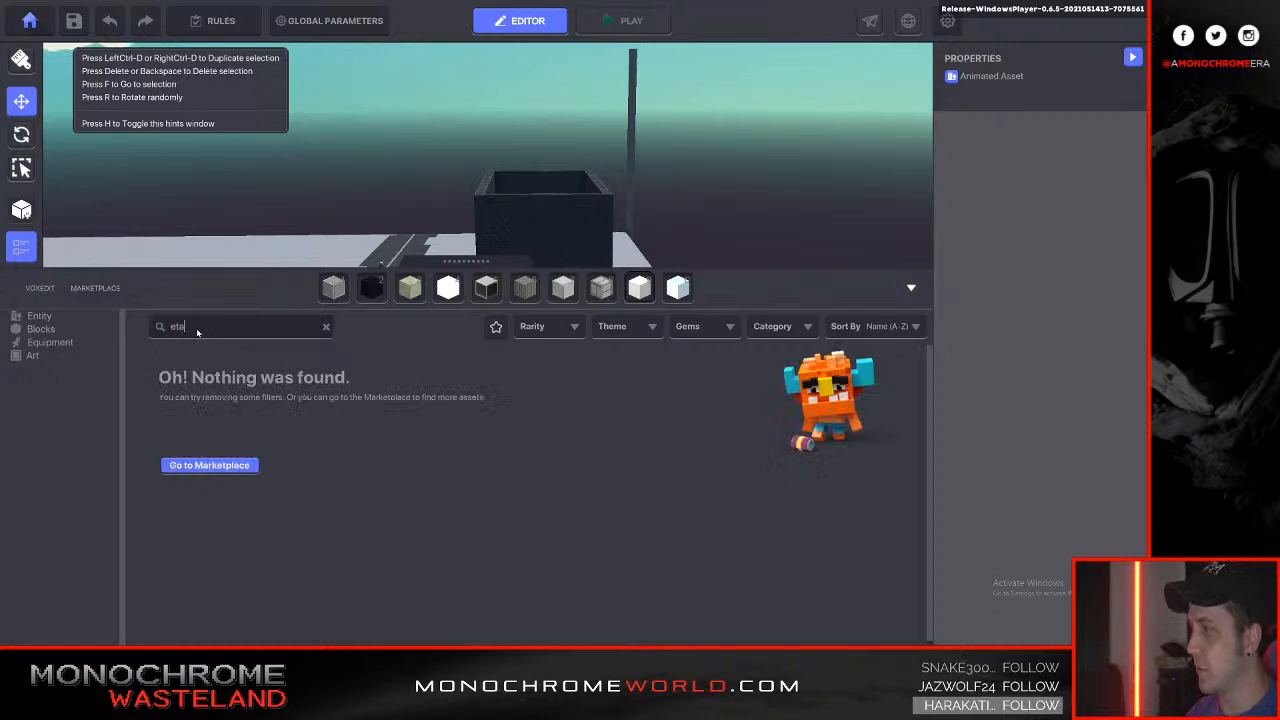
pyautogui.press('BackSpace')
pyautogui.press('BackSpace')
pyautogui.press('BackSpace')
pyautogui.write('metal')
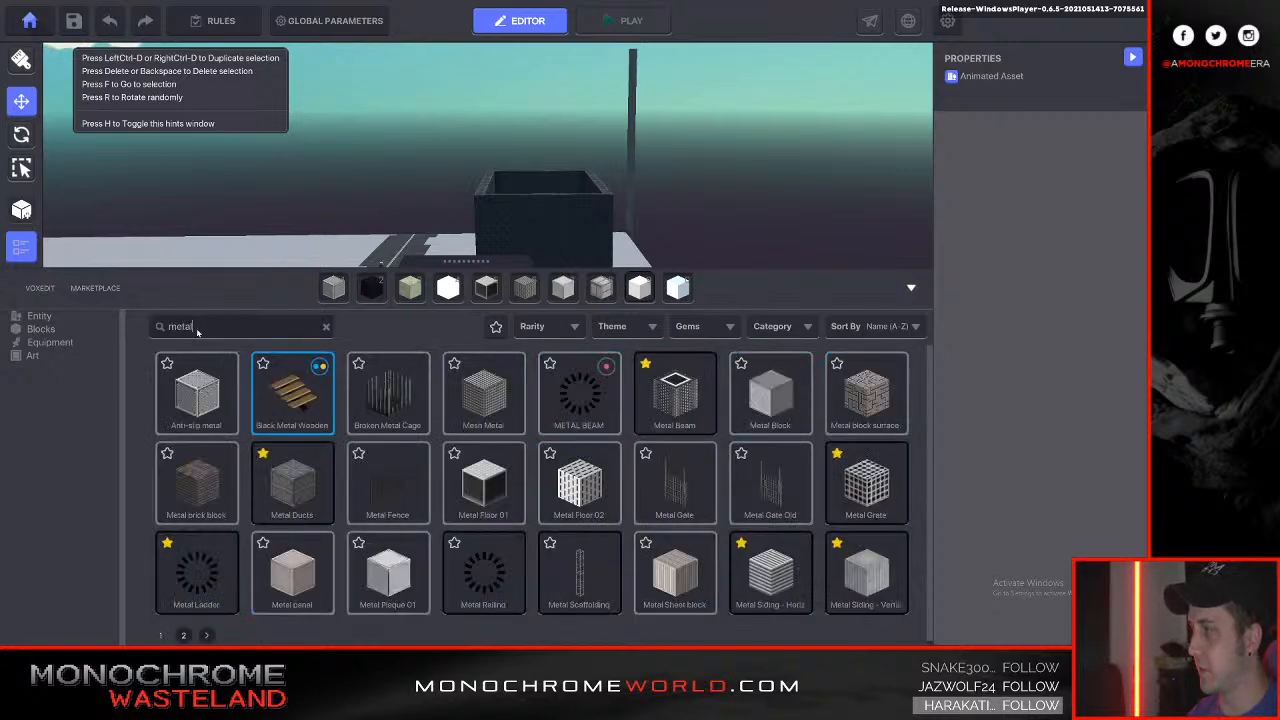
pyautogui.click(495, 326)
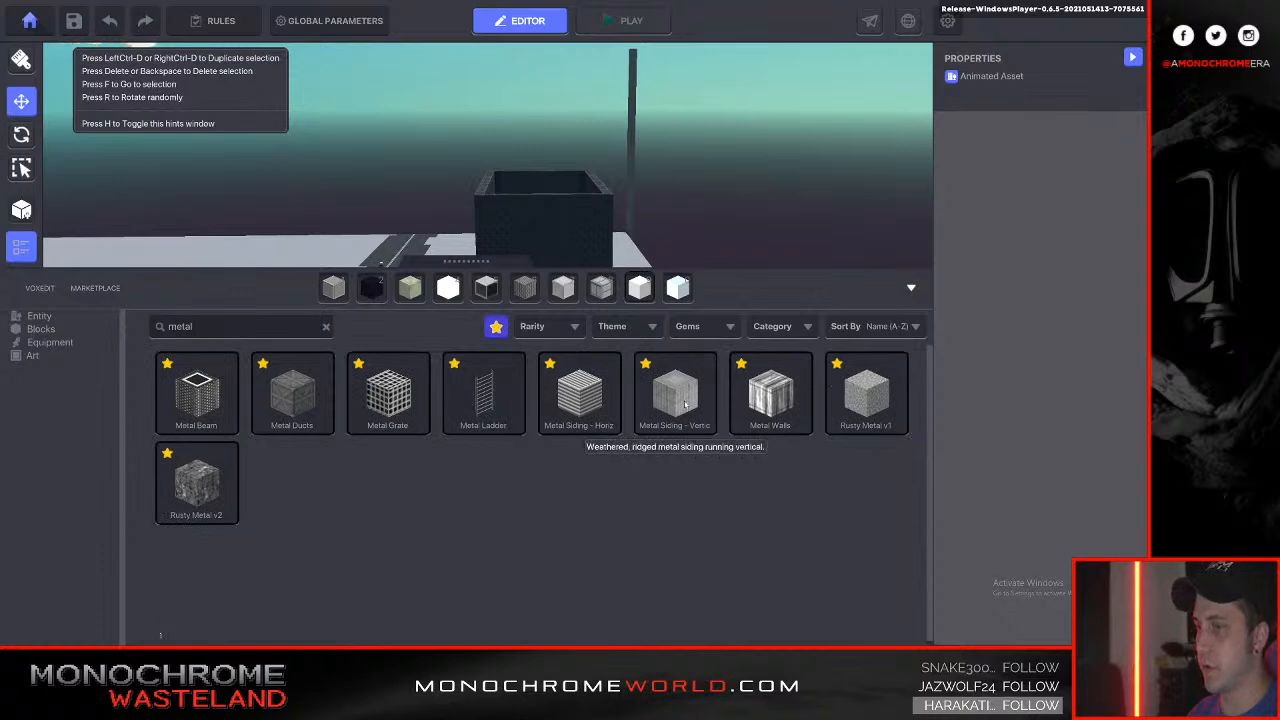
pyautogui.click(683, 403)
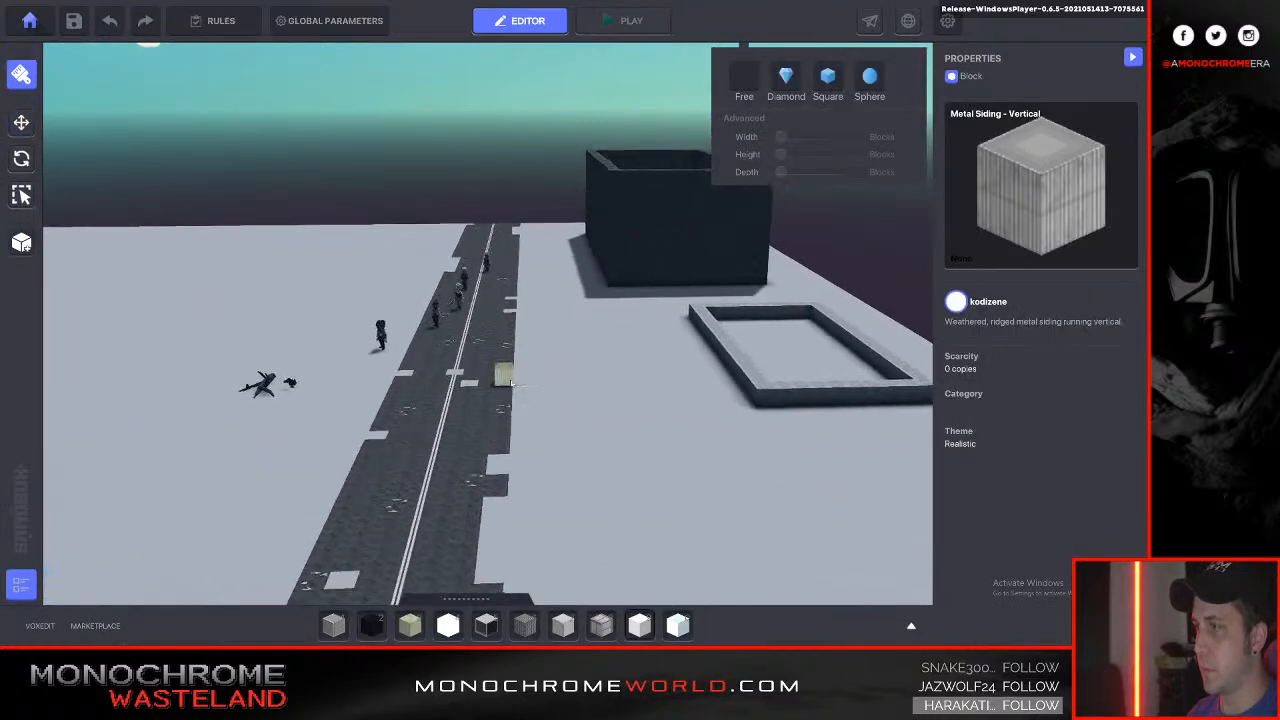
# Build a two-block-high wall of Metal Siding - Vertical on the sand along the road's edge, before the light brick outline.
pyautogui.press('w')
pyautogui.moveTo(513, 380); pyautogui.dragTo(522, 385, button='right')
pyautogui.press('w')
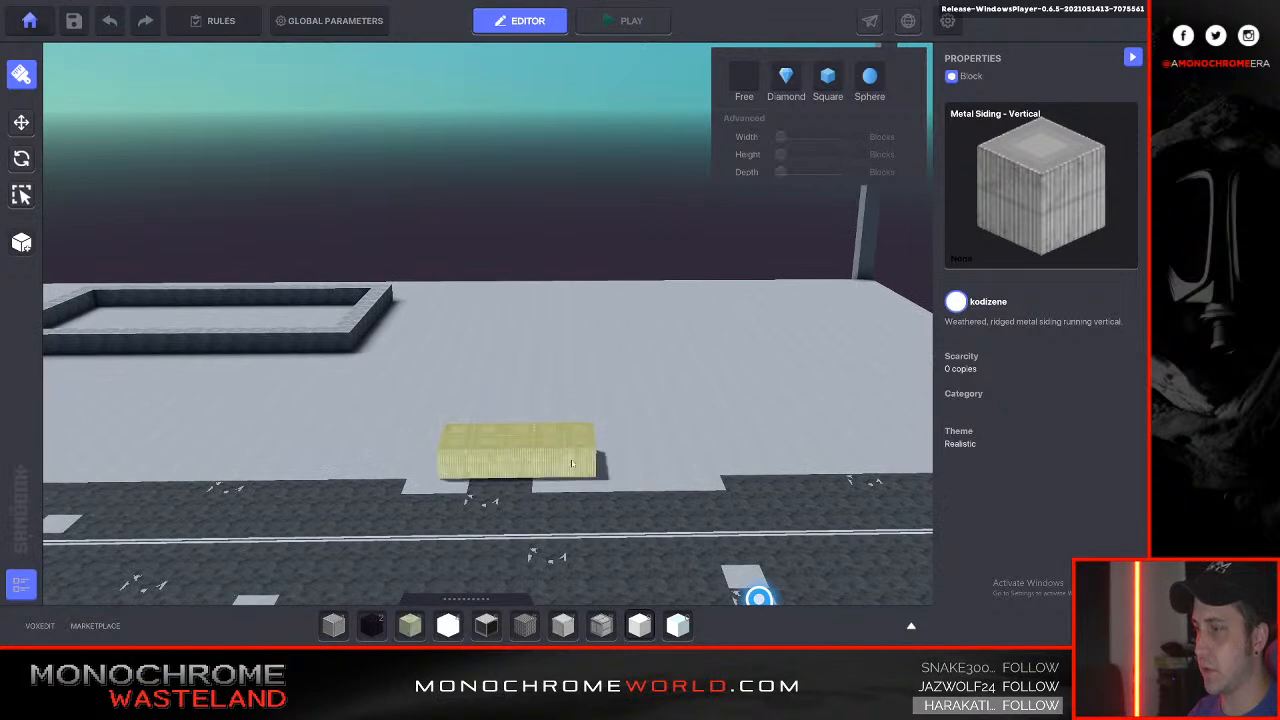
pyautogui.click(555, 465)
pyautogui.moveTo(566, 428); pyautogui.dragTo(455, 427)
pyautogui.press('a')
pyautogui.moveTo(458, 428); pyautogui.dragTo(492, 458, button='right')
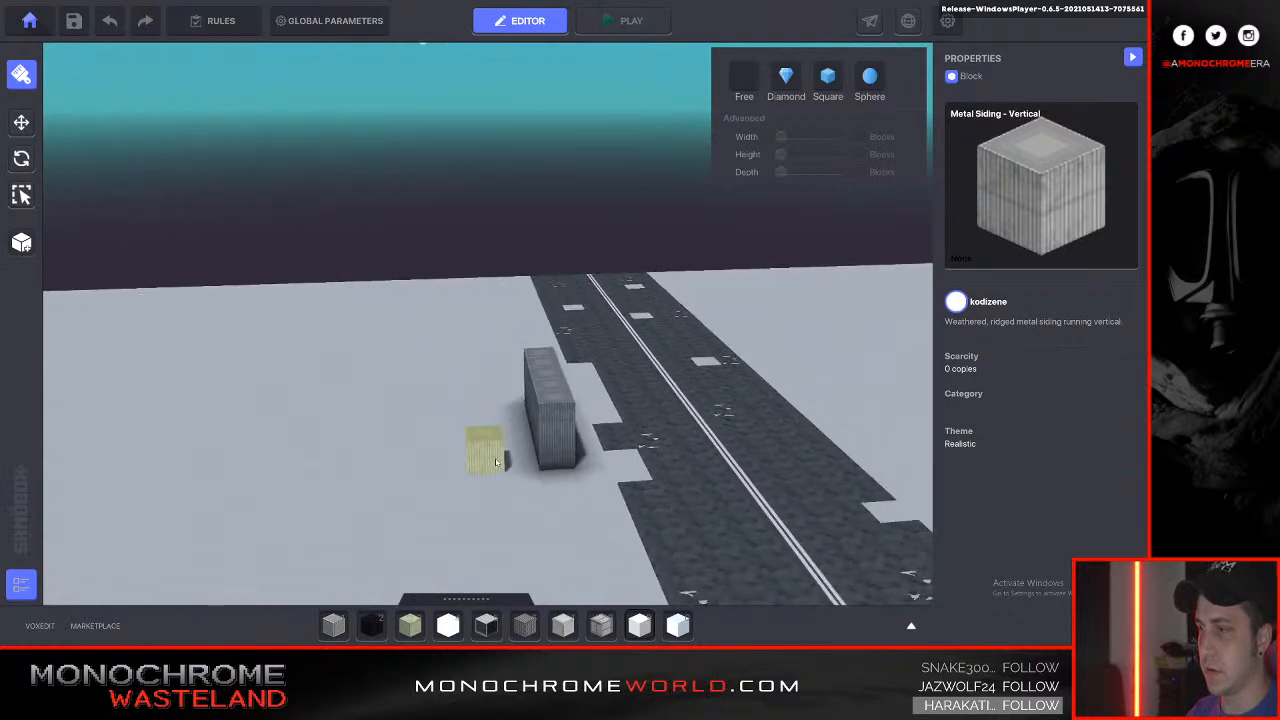
# Add a two-block-high vertical metal siding wall running away from the road at the end of the roadside wall.
pyautogui.moveTo(433, 474); pyautogui.dragTo(408, 474)
pyautogui.press('a')
pyautogui.moveTo(410, 474); pyautogui.dragTo(466, 464, button='right')
pyautogui.moveTo(534, 432); pyautogui.dragTo(530, 488)
pyautogui.press('a')
pyautogui.moveTo(530, 488); pyautogui.dragTo(533, 491, button='right')
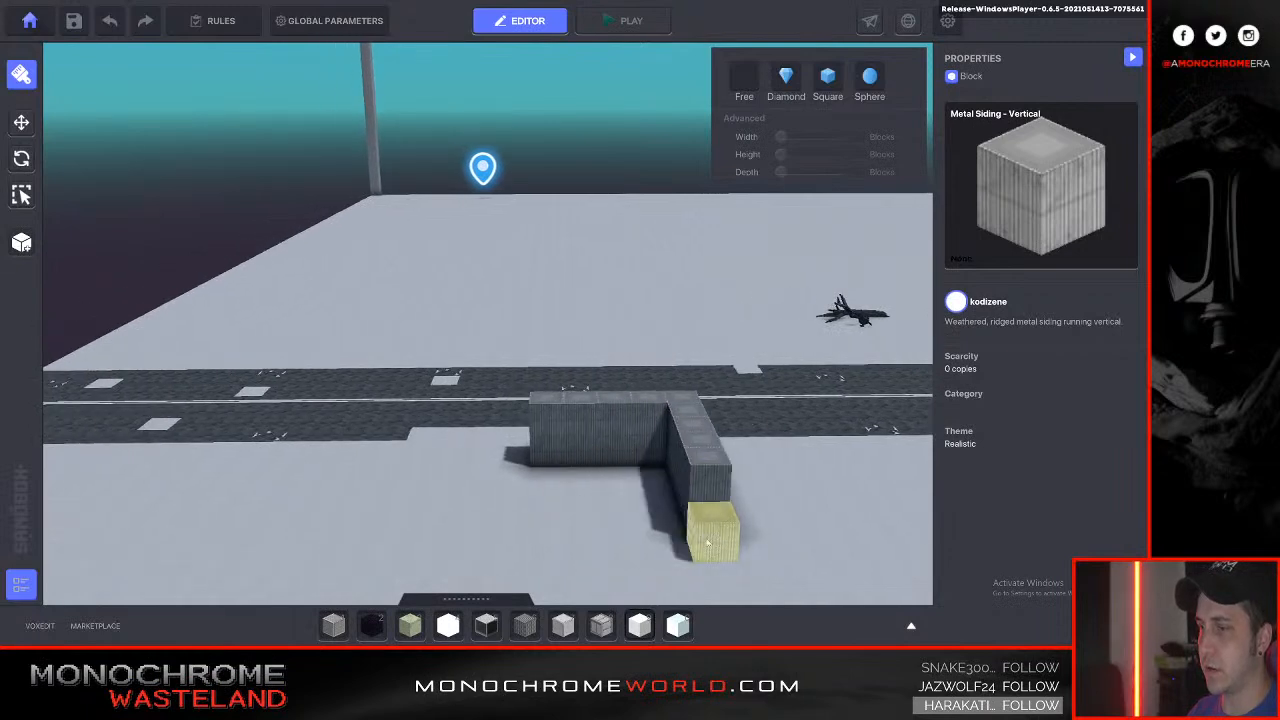
pyautogui.moveTo(711, 534); pyautogui.dragTo(714, 491)
# Build the metal building's rear wall parallel to the road, two blocks high, from the end of the side wall.
pyautogui.moveTo(686, 538); pyautogui.dragTo(520, 542)
pyautogui.moveTo(658, 510); pyautogui.dragTo(559, 510)
pyautogui.press('a')
pyautogui.moveTo(559, 510); pyautogui.dragTo(560, 509, button='right')
# Close part of the metal building's open side with a short two-block-high return from the rear wall, leaving an entrance gap.
pyautogui.moveTo(640, 497); pyautogui.dragTo(645, 497, button='right')
pyautogui.press('a')
pyautogui.press('a')
pyautogui.press('s')
pyautogui.click(497, 502)
pyautogui.click(458, 516)
pyautogui.click(503, 483)
pyautogui.click(456, 482)
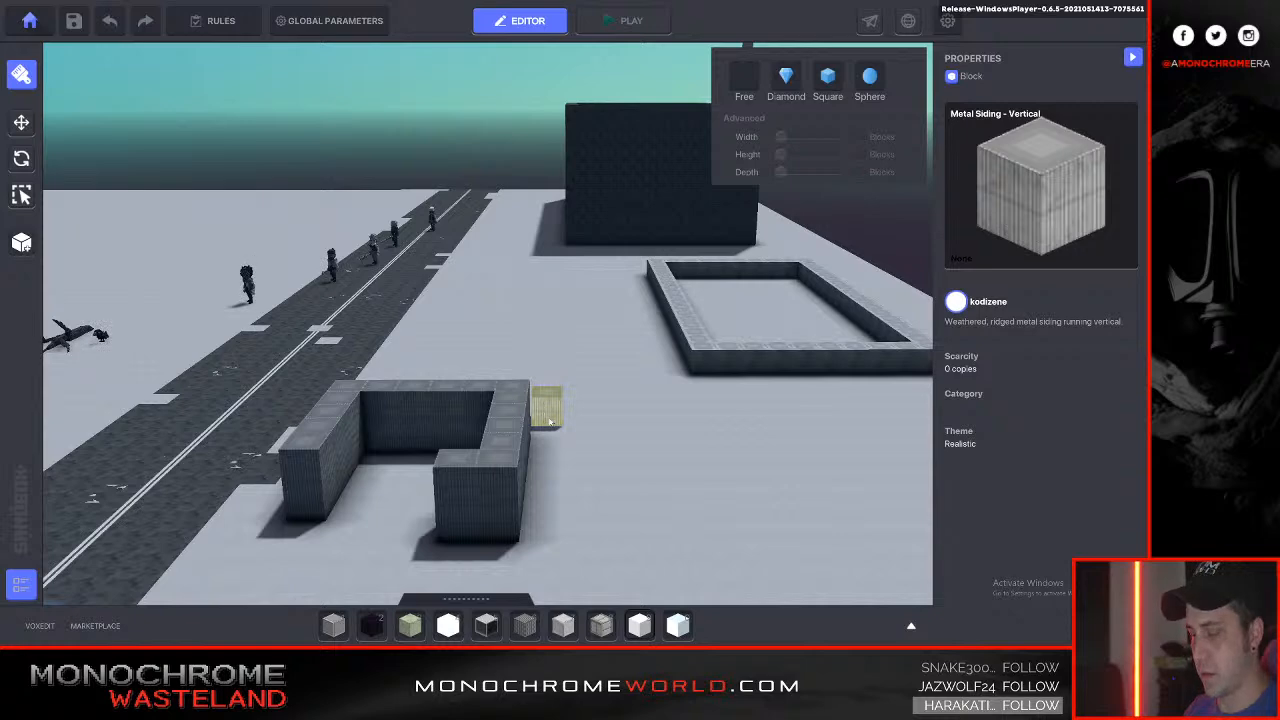
# Switch to Metal Siding - Horizontal and lay a row of blocks on the sand between the road and the light brick outline.
pyautogui.press('Tab')
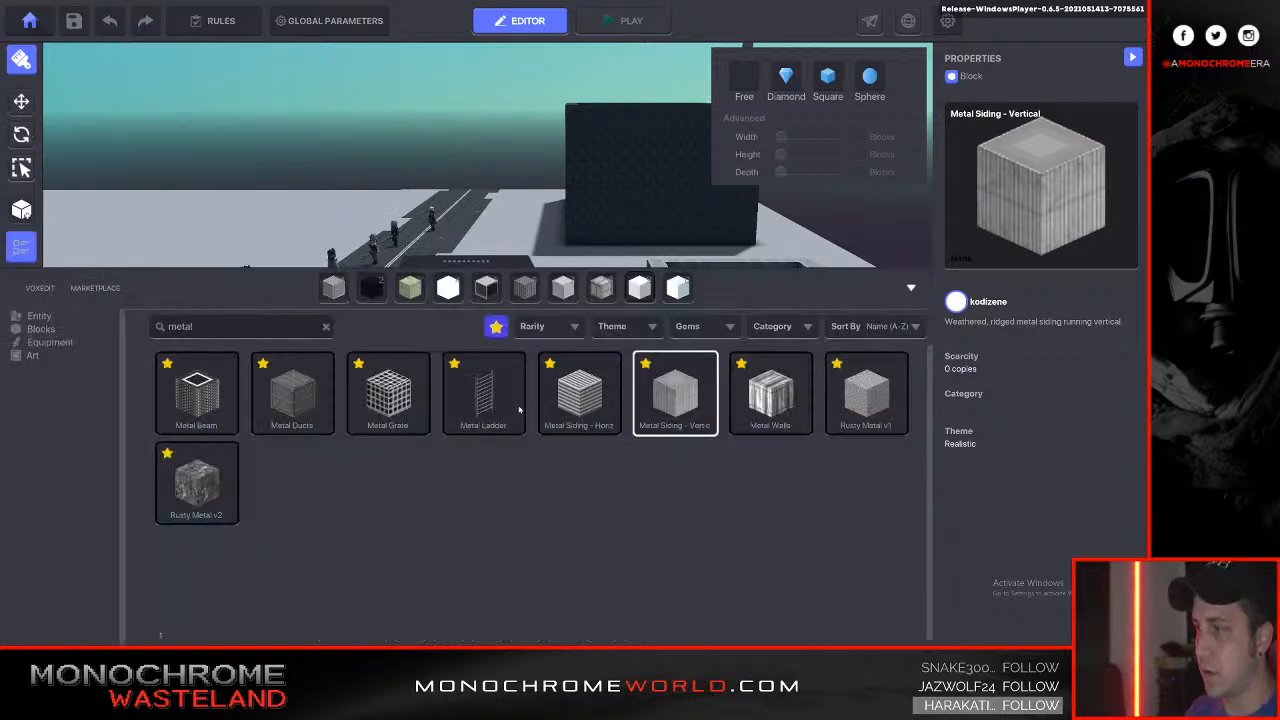
pyautogui.click(578, 403)
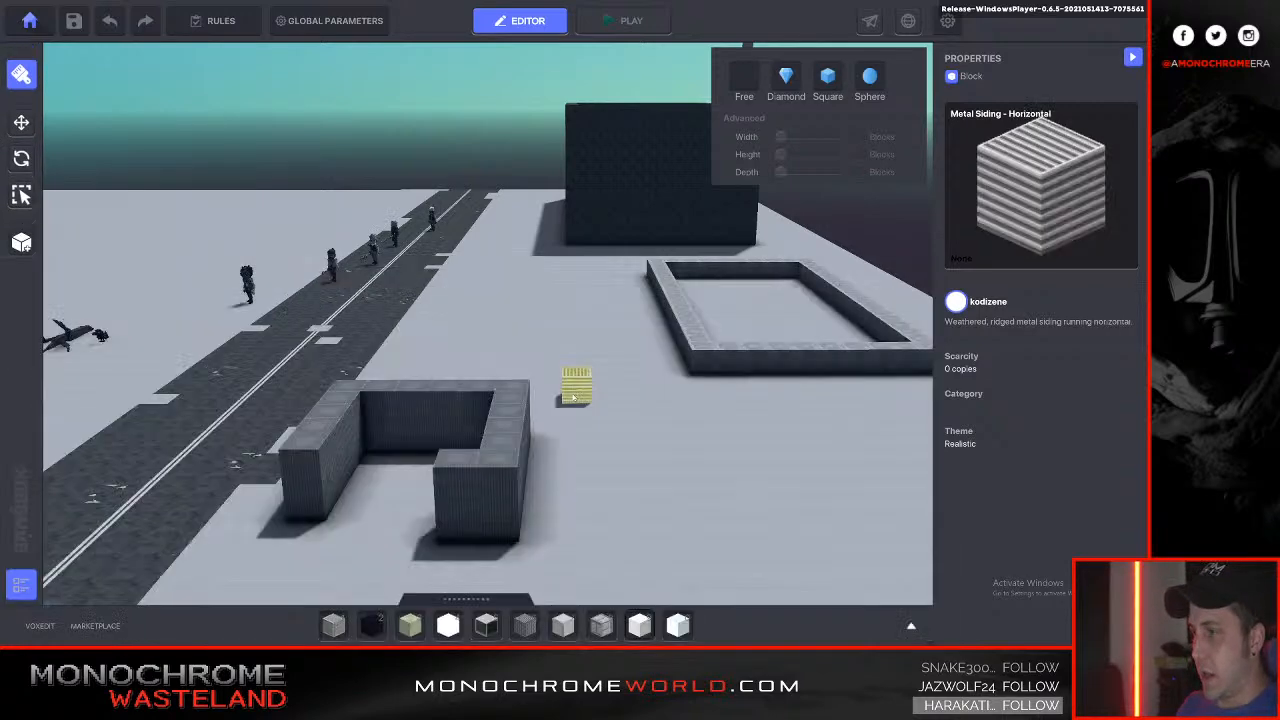
pyautogui.press('w')
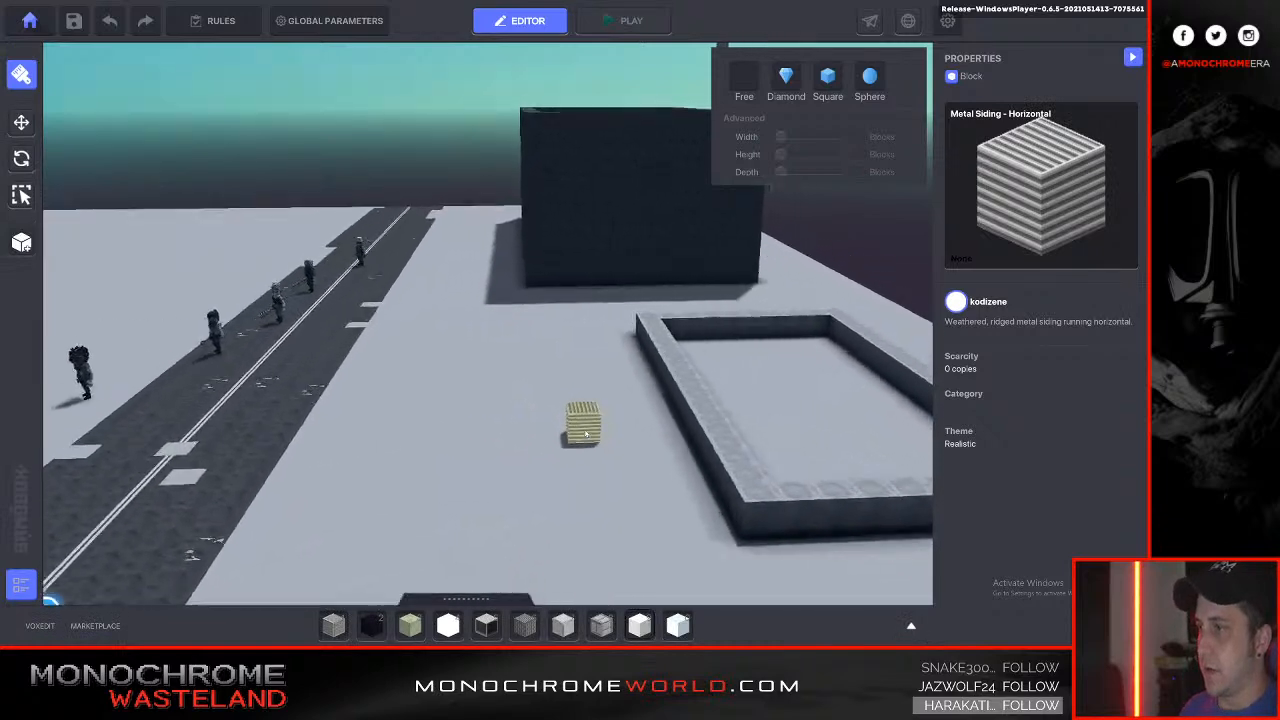
pyautogui.press('a')
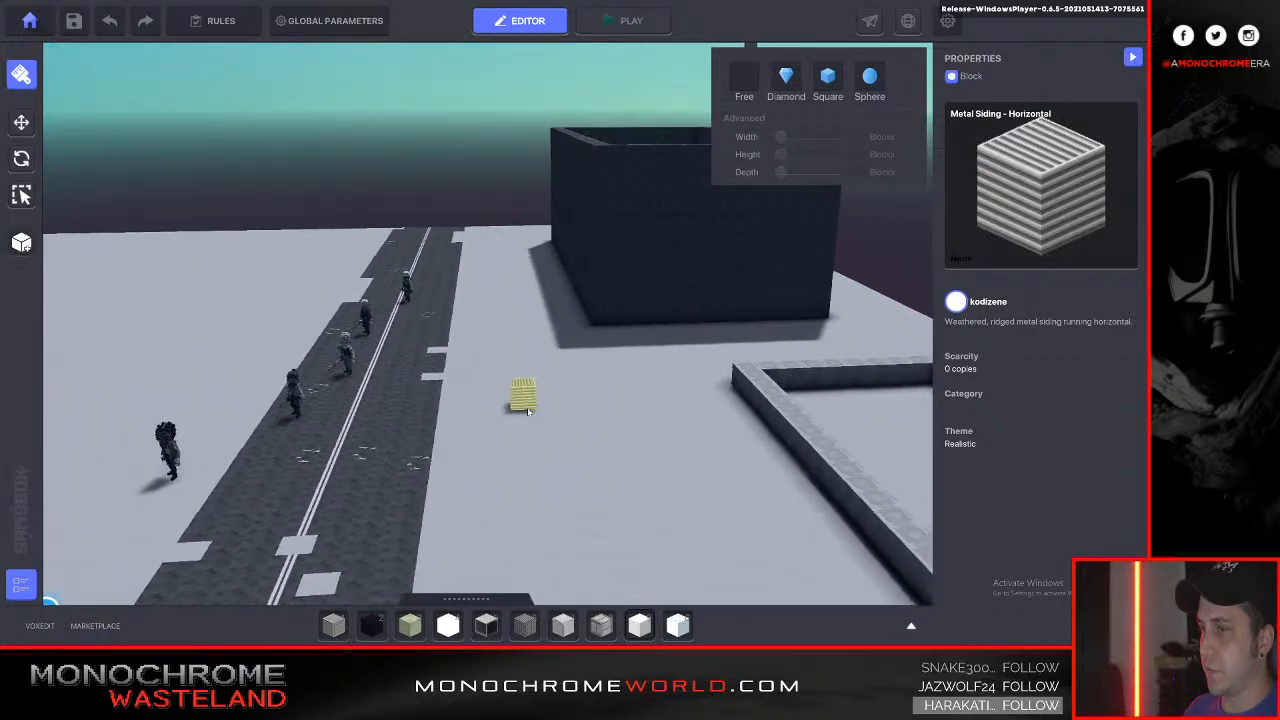
pyautogui.press('d')
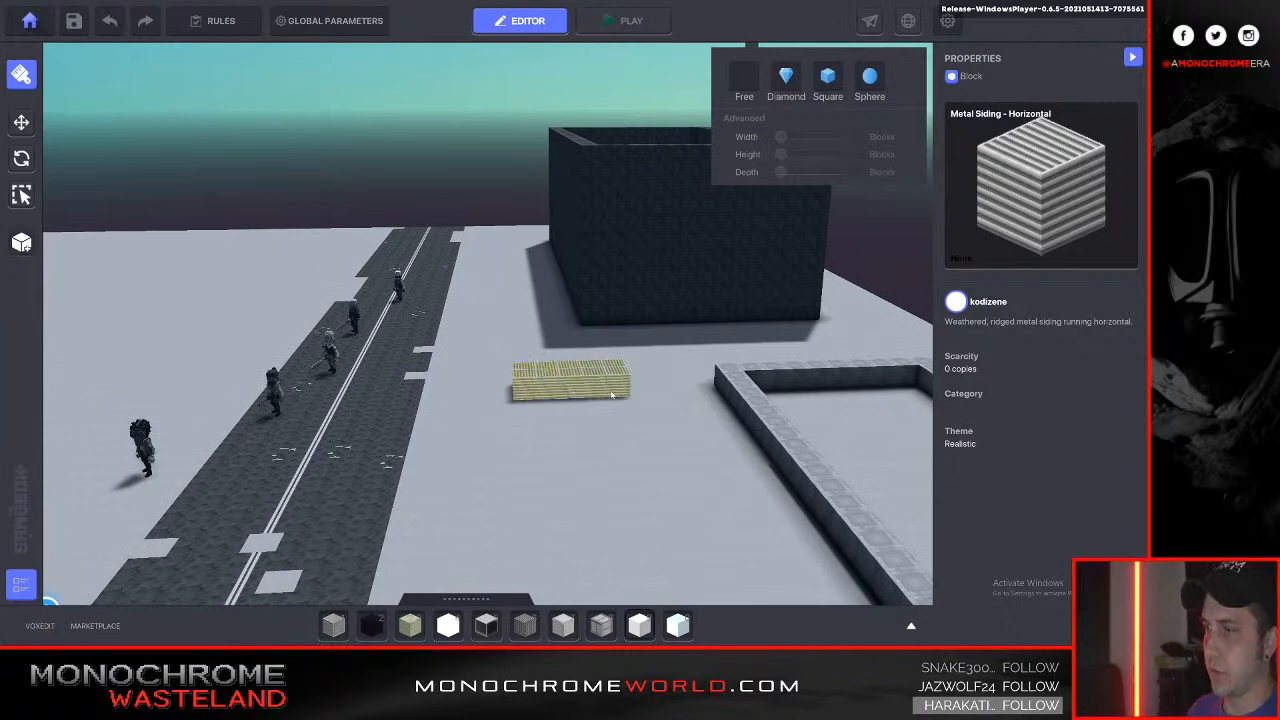
pyautogui.moveTo(616, 399); pyautogui.dragTo(618, 398)
pyautogui.press('s')
pyautogui.press('d')
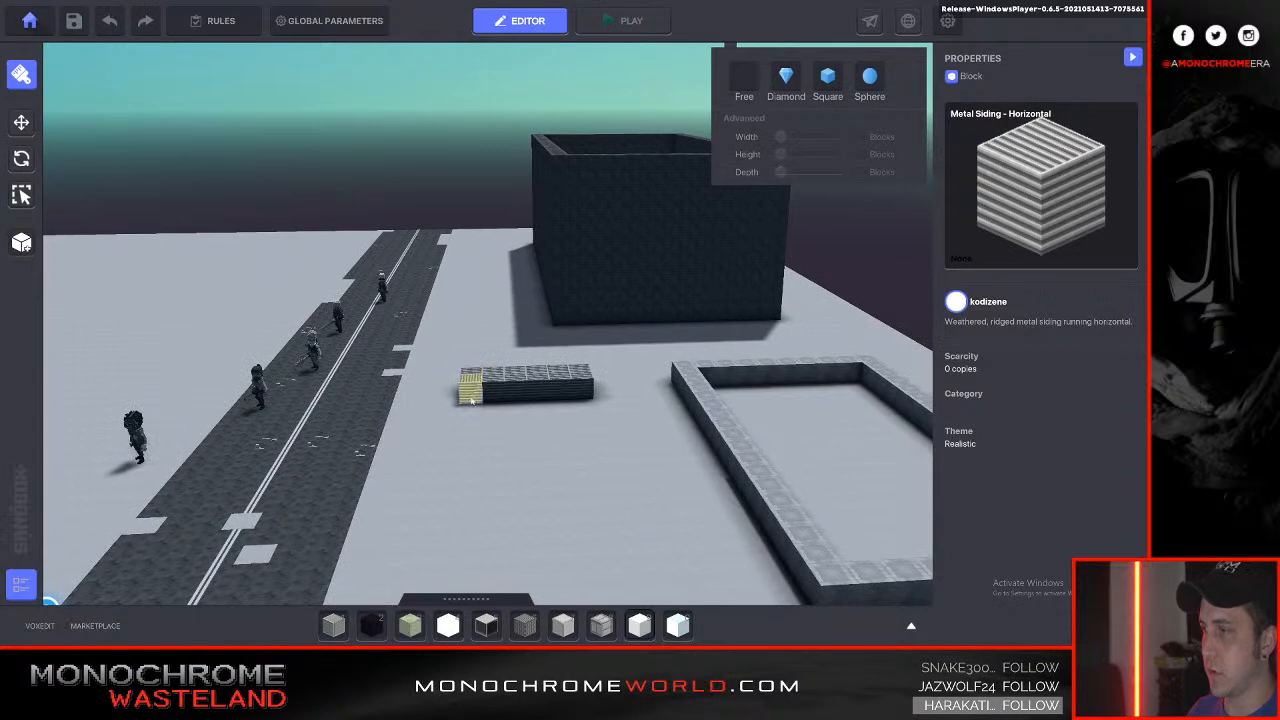
# Complete the horizontal metal siding row into a one-block-high rectangular outline beside the light brick outline.
pyautogui.moveTo(488, 393); pyautogui.dragTo(580, 390)
pyautogui.press('s')
pyautogui.moveTo(468, 393); pyautogui.dragTo(478, 550)
pyautogui.moveTo(597, 380); pyautogui.dragTo(512, 545)
pyautogui.press('s')
pyautogui.press('s')
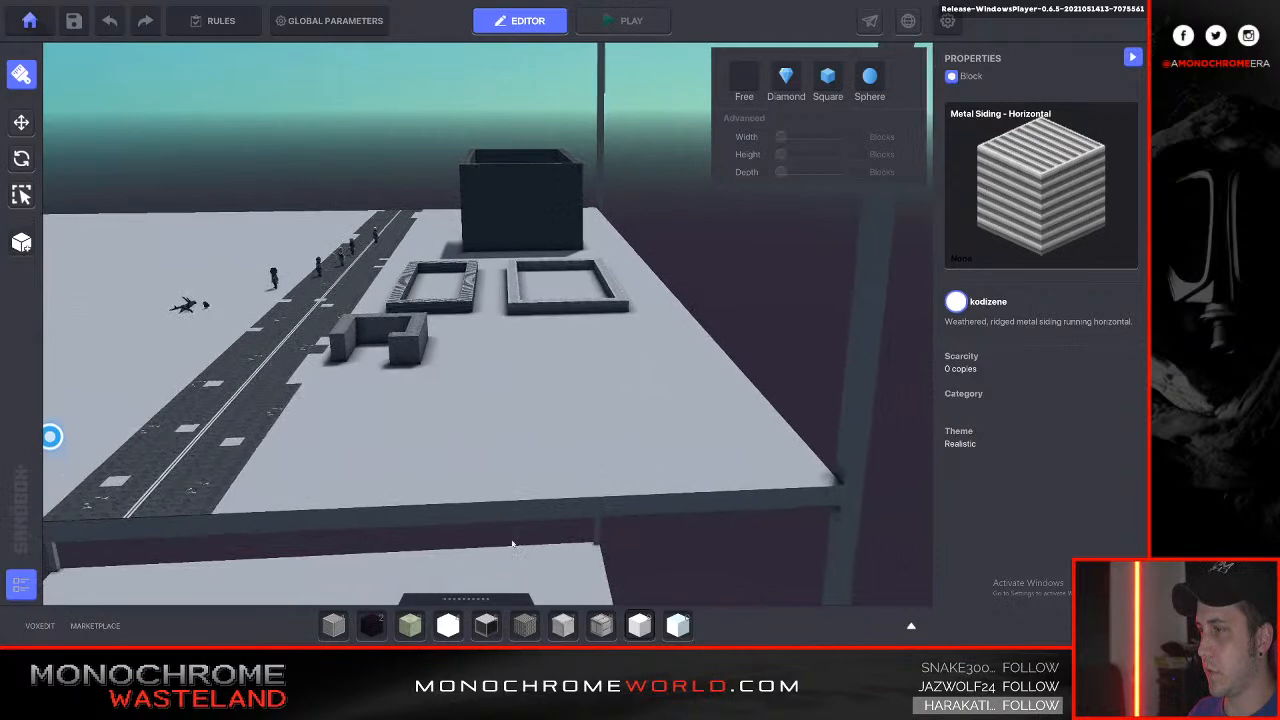
# Search the favourite blocks for "dark", choose Dark Bricks, and lay a rectangular outline on the open sand near the metal siding building.
pyautogui.press('Tab')
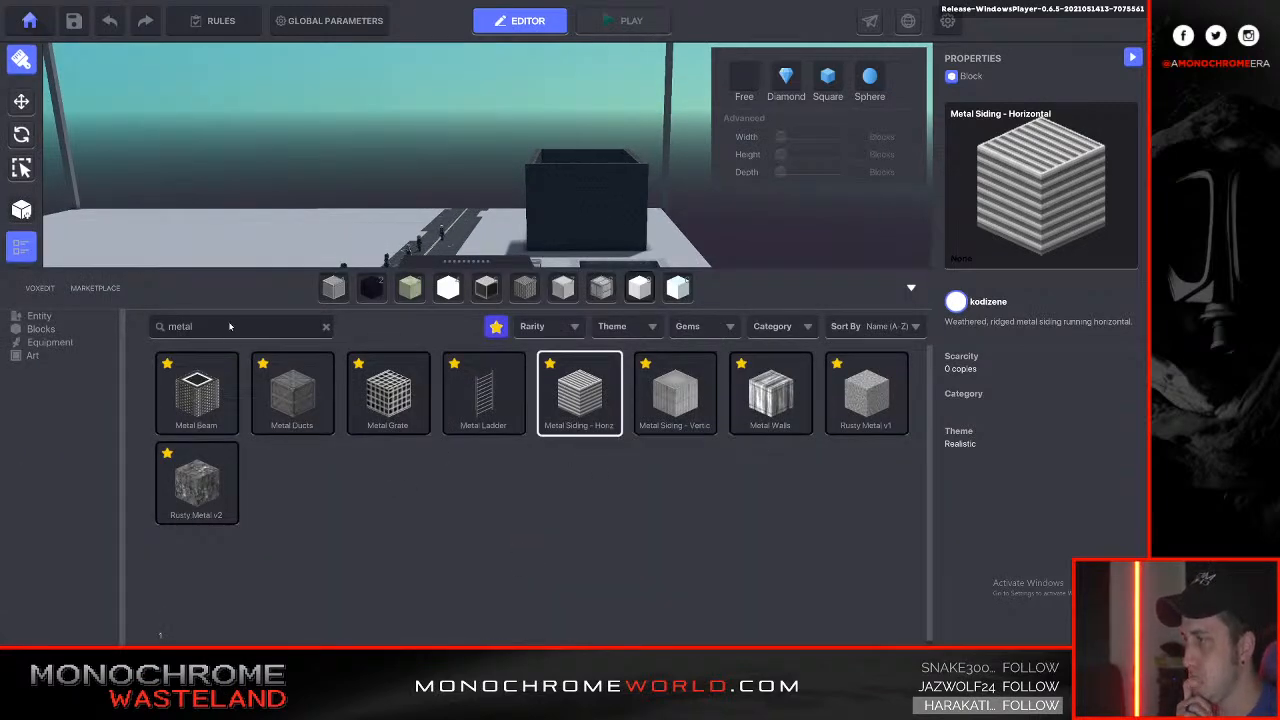
pyautogui.write('dark')
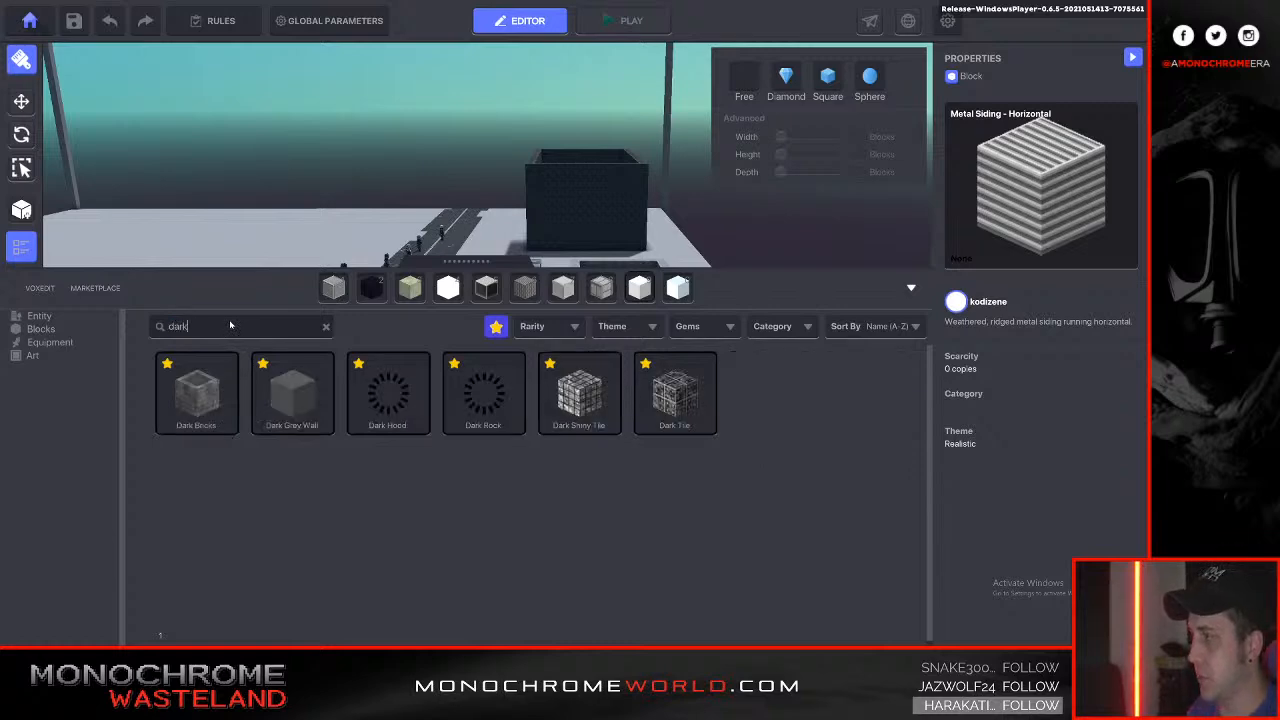
pyautogui.click(205, 418)
pyautogui.press('w')
pyautogui.moveTo(365, 460); pyautogui.dragTo(520, 465, button='right')
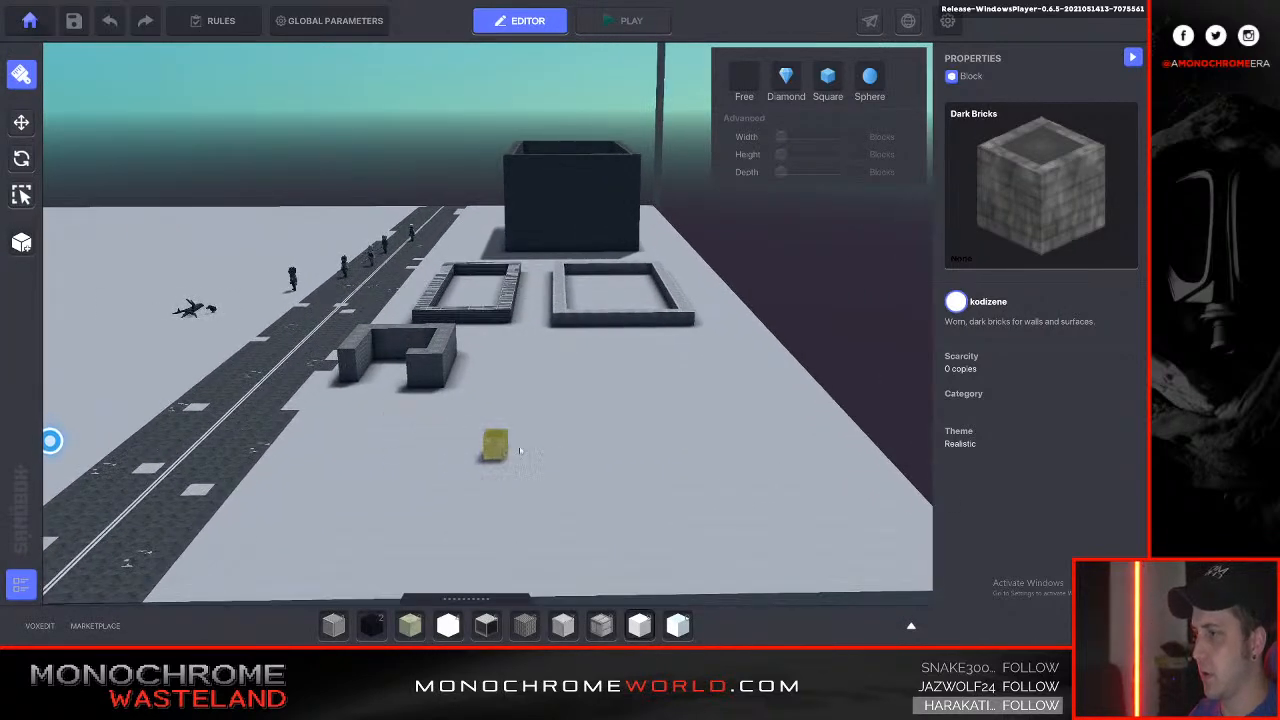
pyautogui.moveTo(563, 450); pyautogui.dragTo(563, 545)
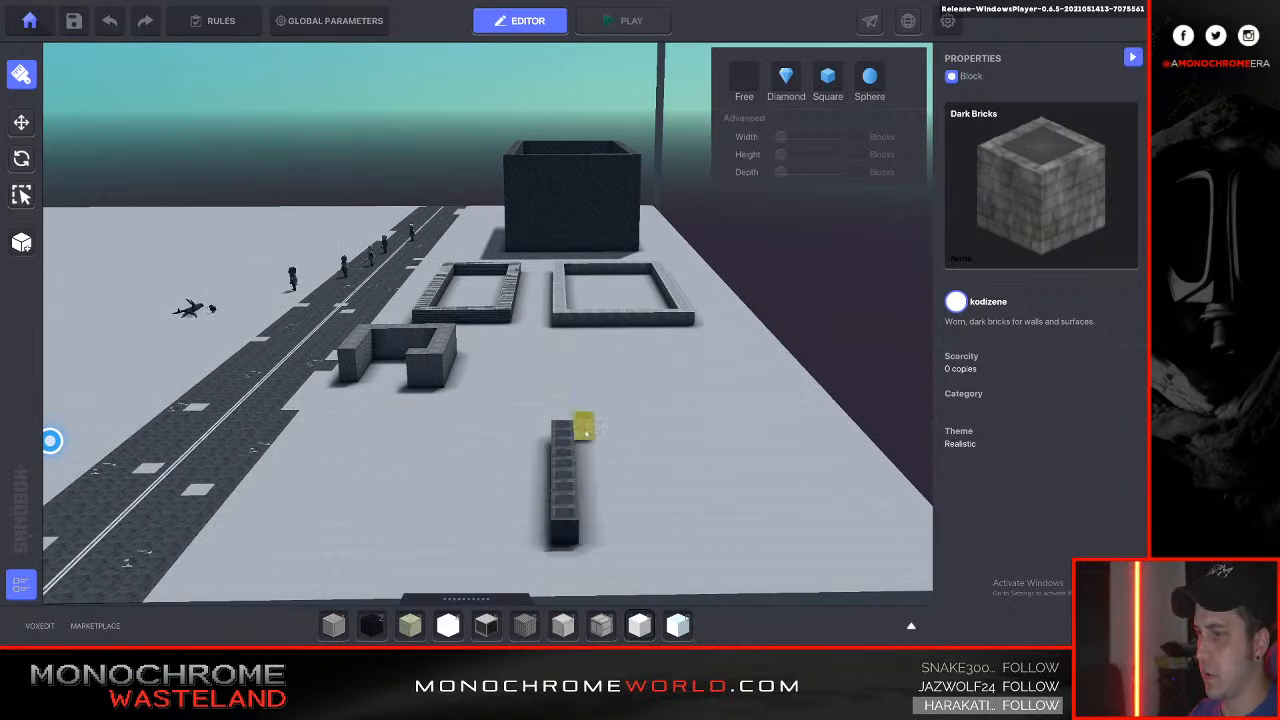
pyautogui.moveTo(722, 447); pyautogui.dragTo(575, 537)
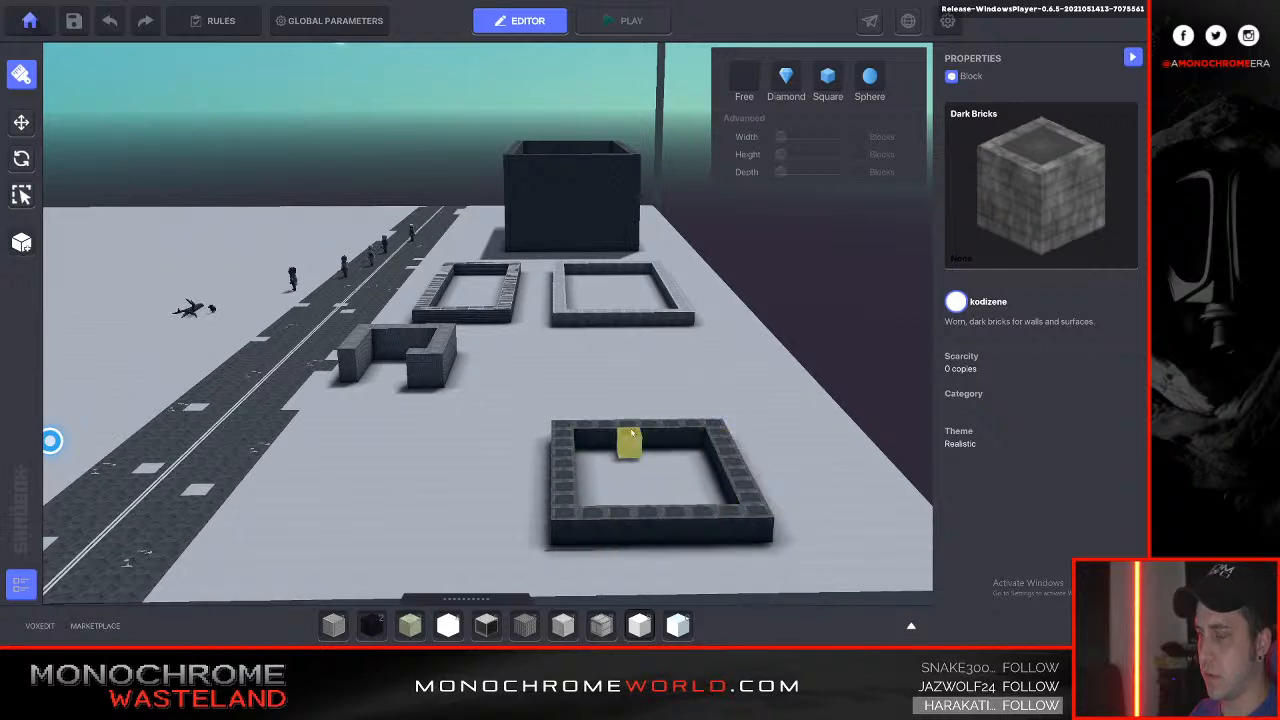
# Search the favourite blocks for "floor" and "wood", and choose Wood Plank - Horizontal as the block to place.
pyautogui.press('w')
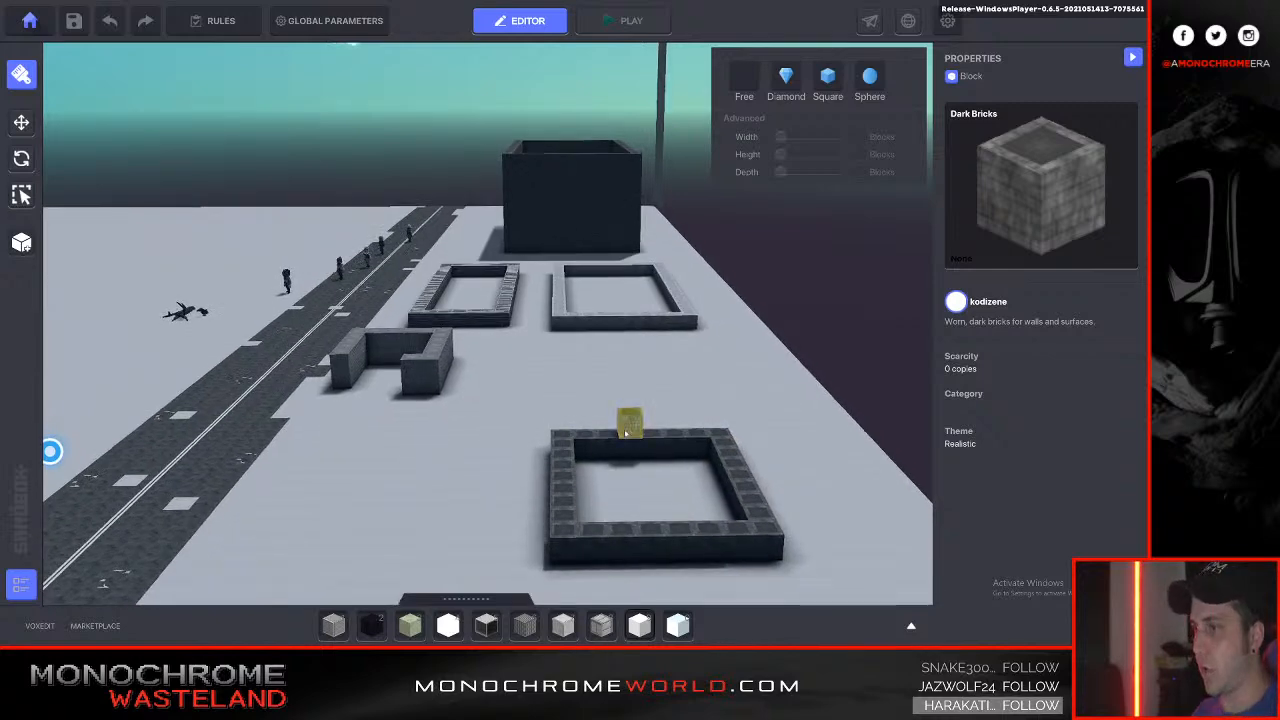
pyautogui.press('Tab')
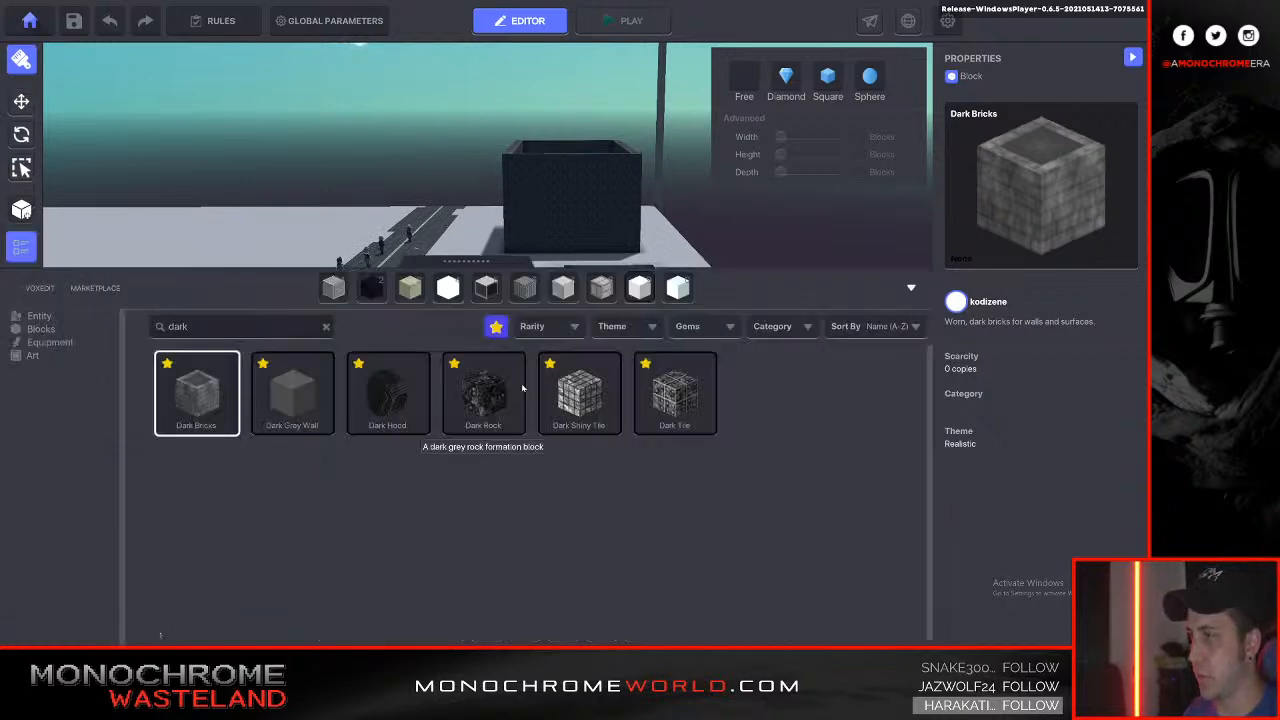
pyautogui.press('Tab')
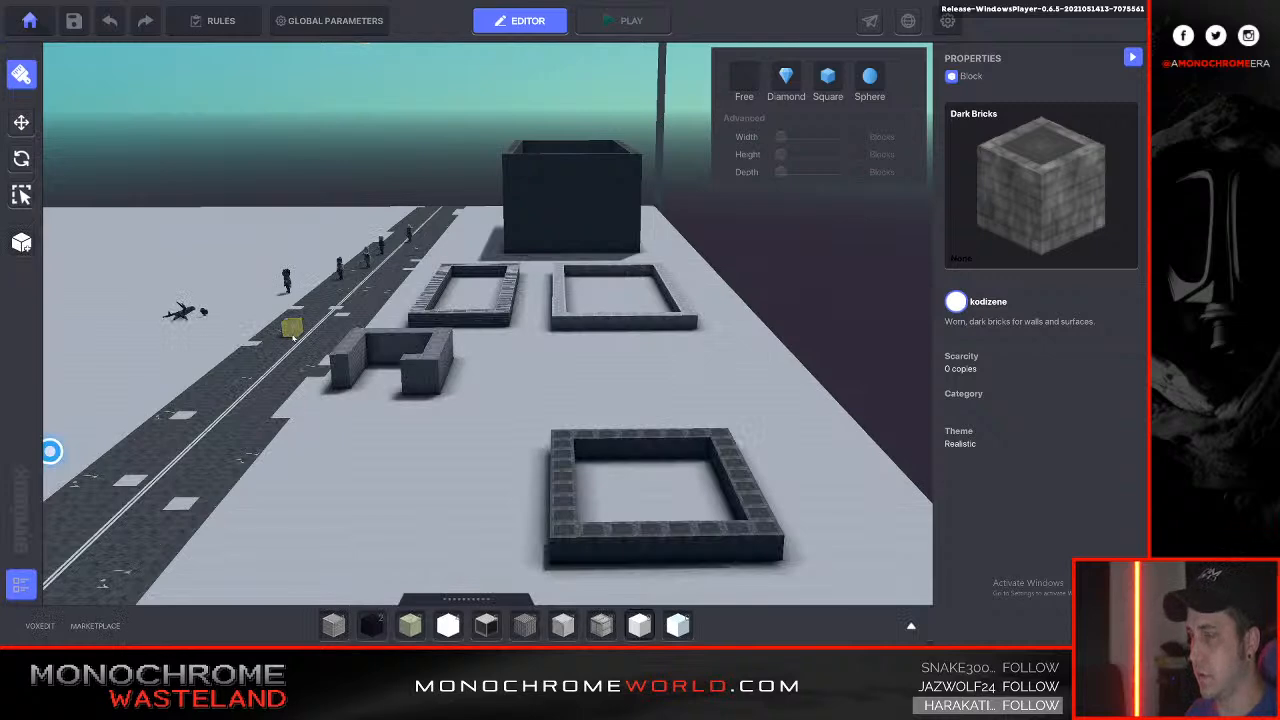
pyautogui.press('Tab')
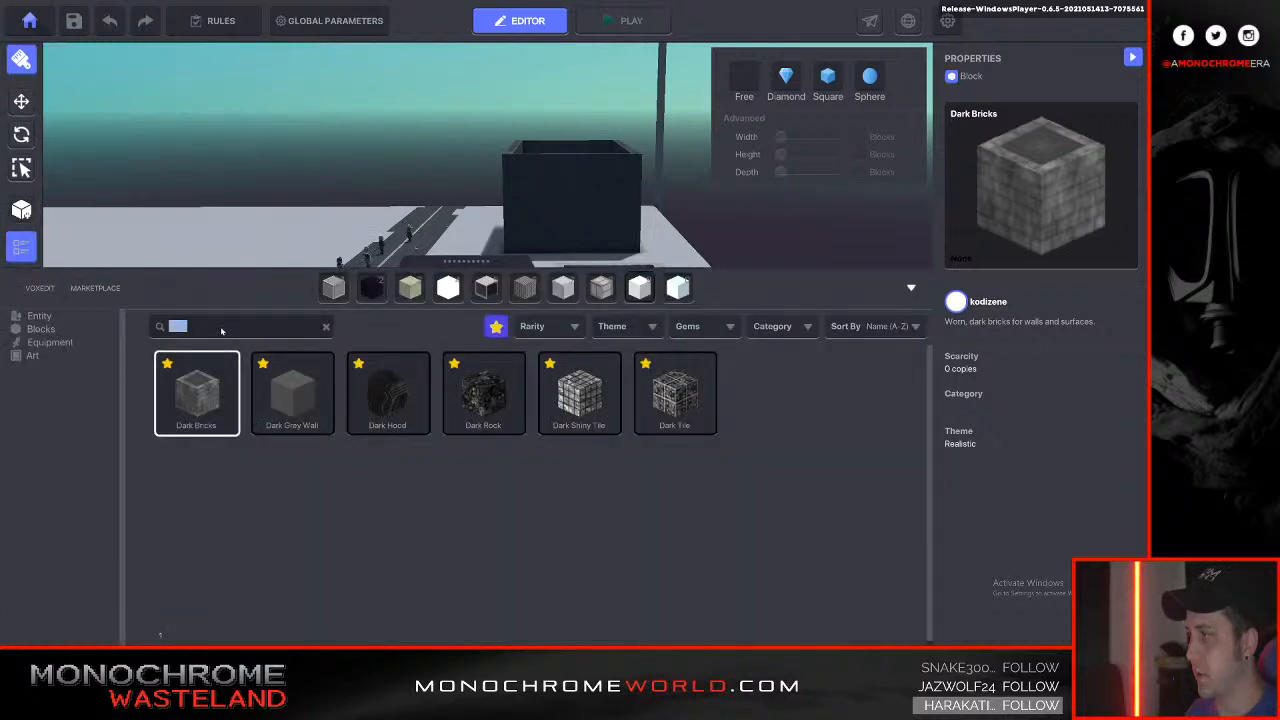
pyautogui.write('floor')
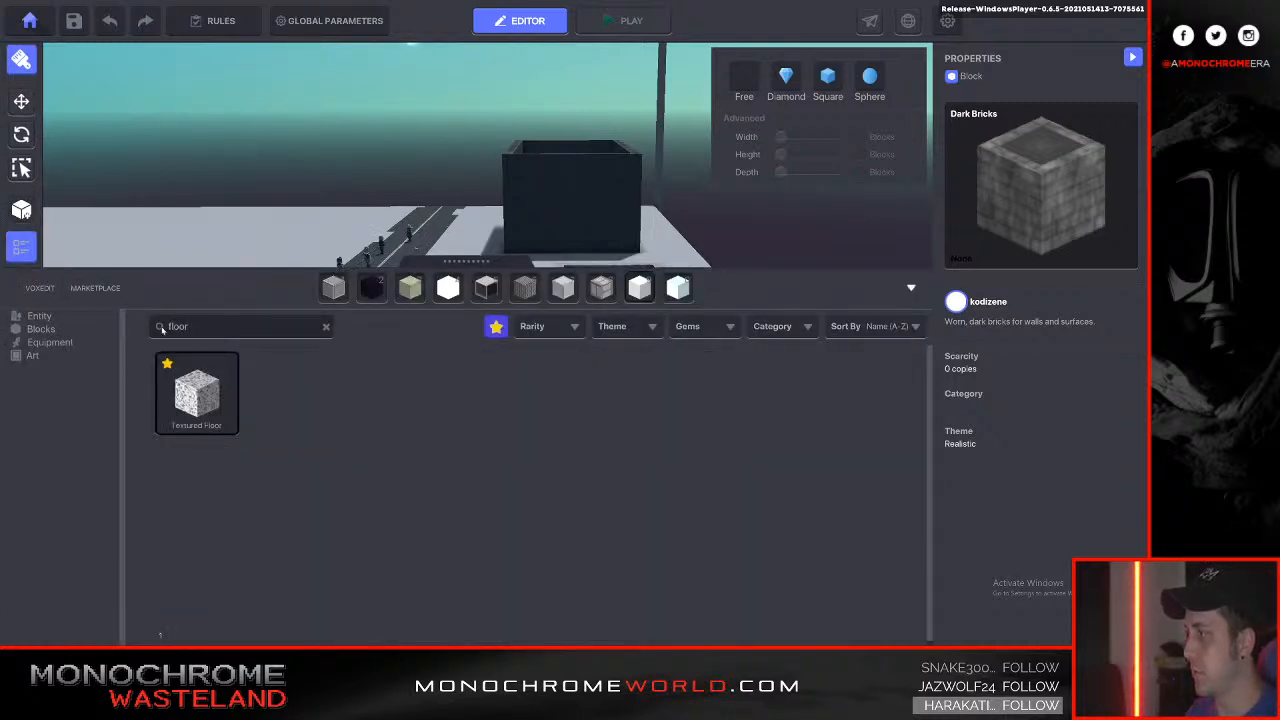
pyautogui.press('BackSpace')
pyautogui.press('BackSpace')
pyautogui.press('BackSpace')
pyautogui.press('BackSpace')
pyautogui.write('wood')
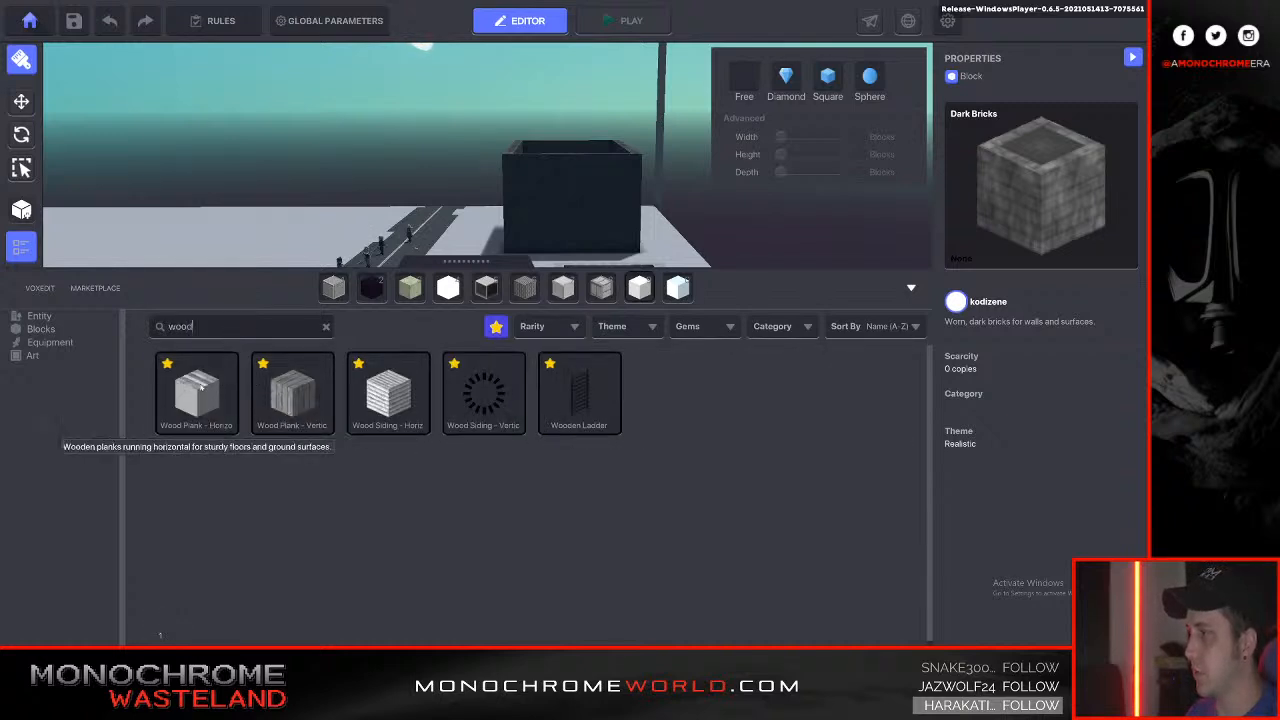
pyautogui.click(197, 395)
# Fill the ground inside the light brick outline with a floor of Wood Plank - Horizontal blocks.
pyautogui.press('w')
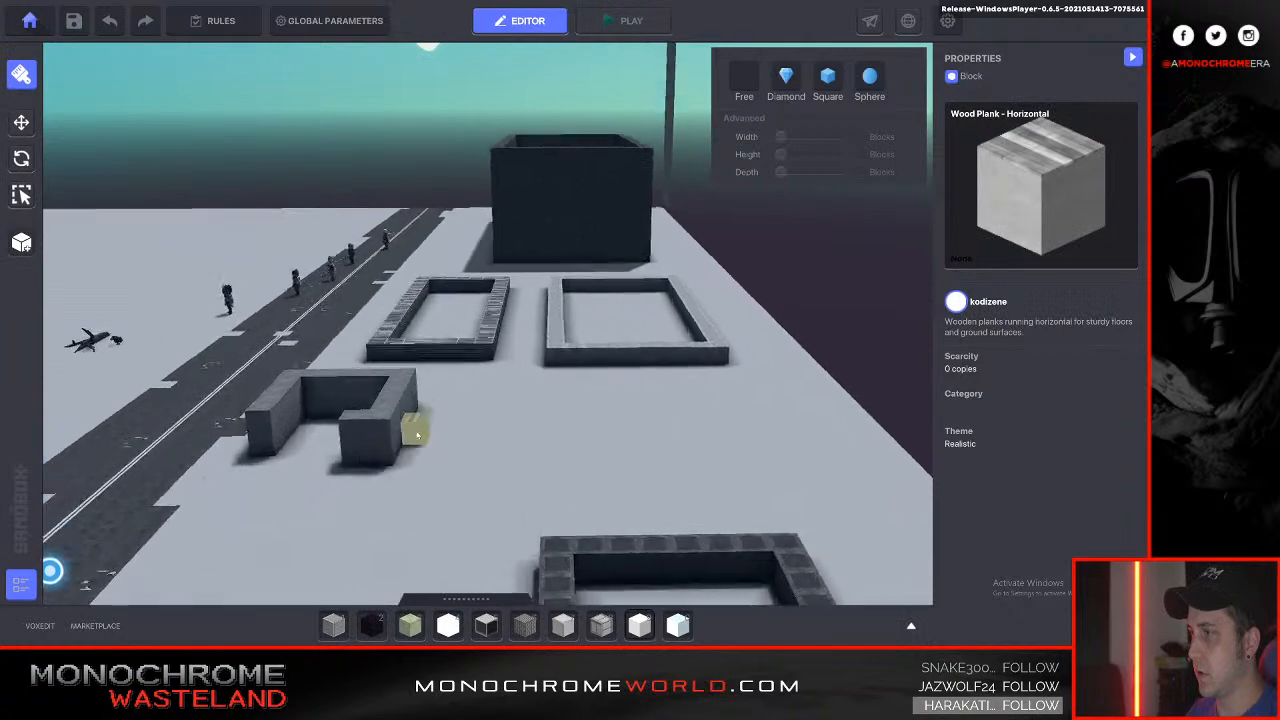
pyautogui.press('d')
pyautogui.press('s')
pyautogui.press('q')
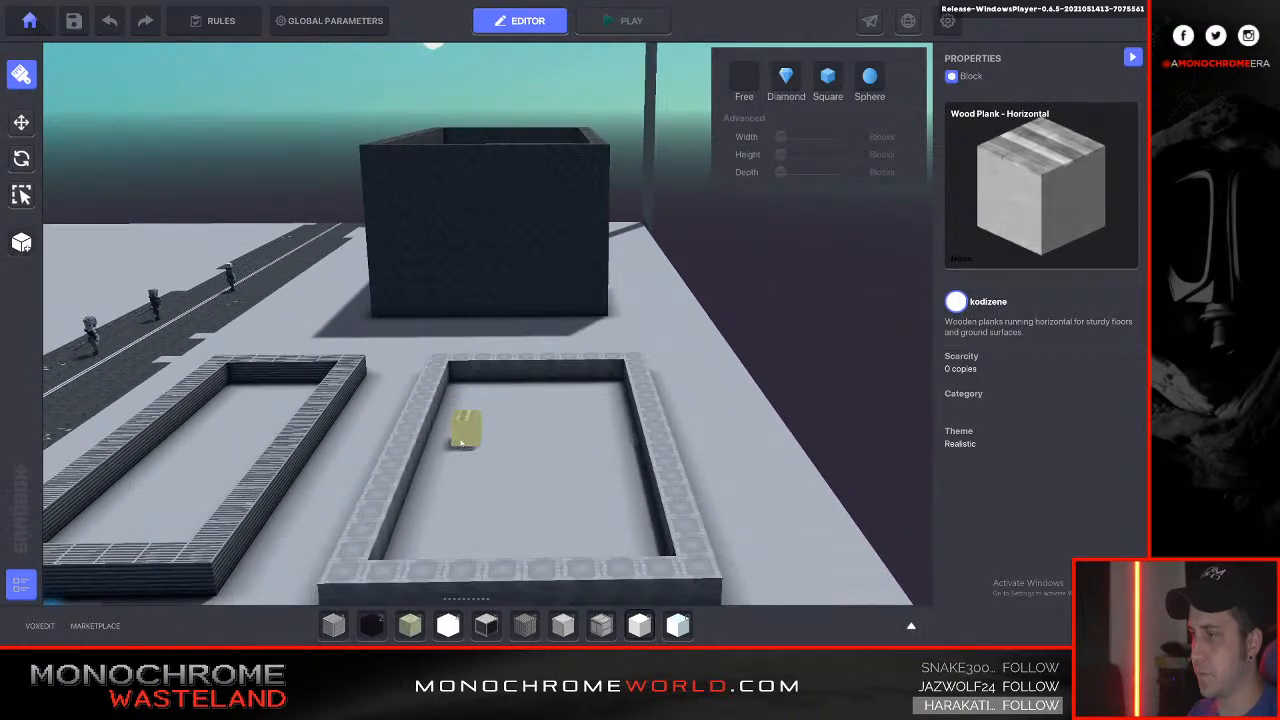
pyautogui.moveTo(458, 388); pyautogui.dragTo(648, 553)
# Choose Wood Siding - Vertical and cover most of the floor inside the horizontal metal siding outline, leaving sand patches at the near end.
pyautogui.press('a')
pyautogui.moveTo(603, 509); pyautogui.dragTo(602, 508, button='right')
pyautogui.press('d')
pyautogui.press('w')
pyautogui.press('d')
pyautogui.press('w')
pyautogui.press('a')
pyautogui.press('s')
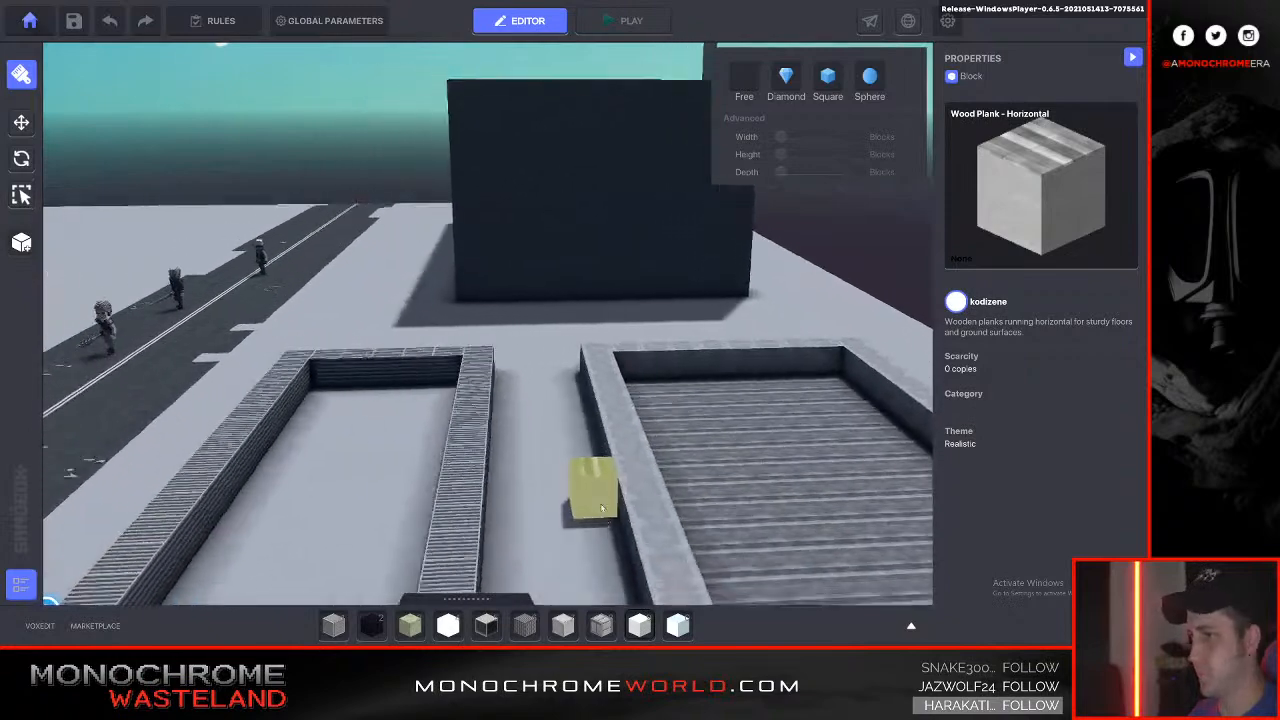
pyautogui.press('Tab')
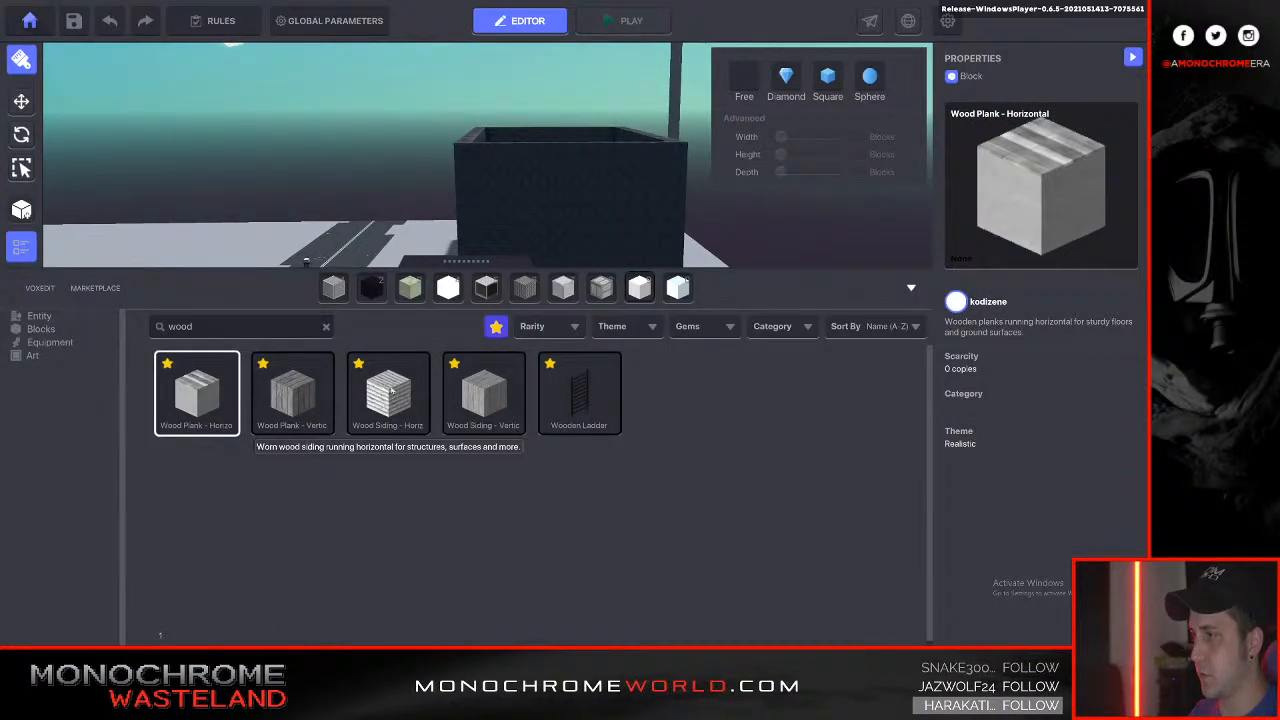
pyautogui.click(482, 398)
pyautogui.press('Tab')
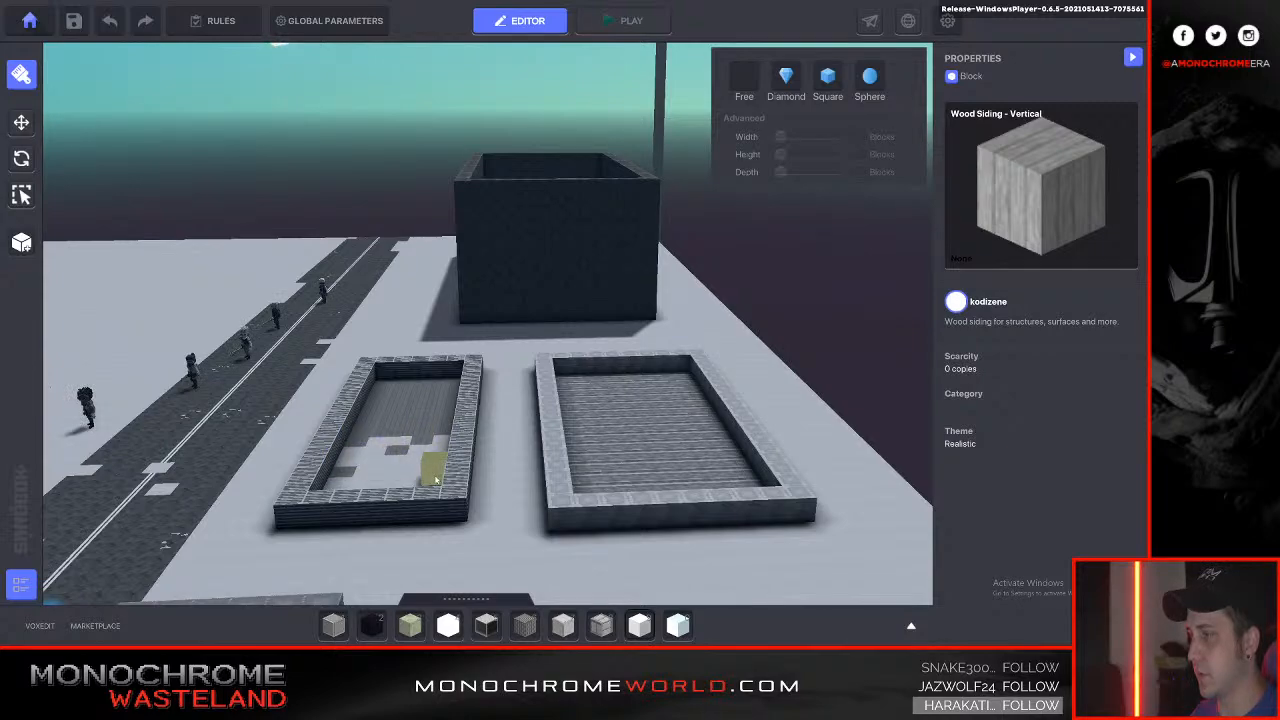
# Remove one block from the road-facing wall of the horizontal metal siding outline to open a doorway.
pyautogui.press('w')
pyautogui.moveTo(377, 426); pyautogui.dragTo(371, 432, button='right')
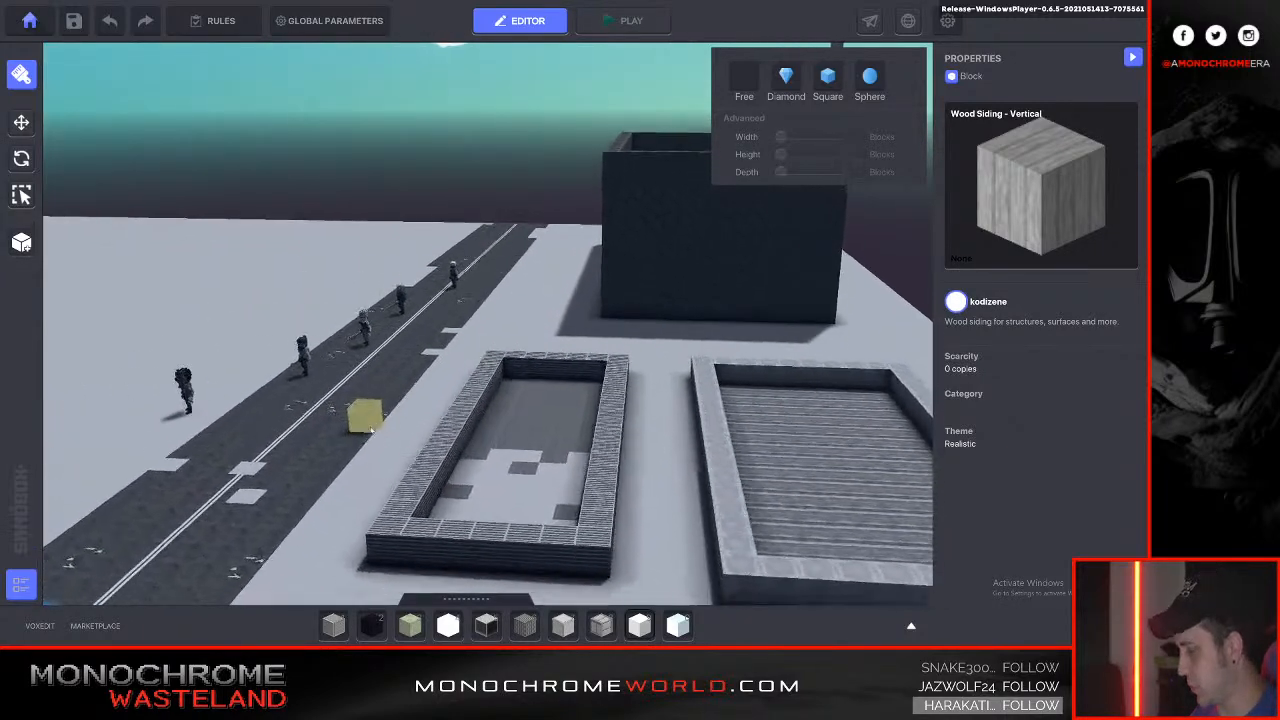
pyautogui.press('w')
pyautogui.keyDown('ctrl'); pyautogui.click(405, 461); pyautogui.keyUp('ctrl')
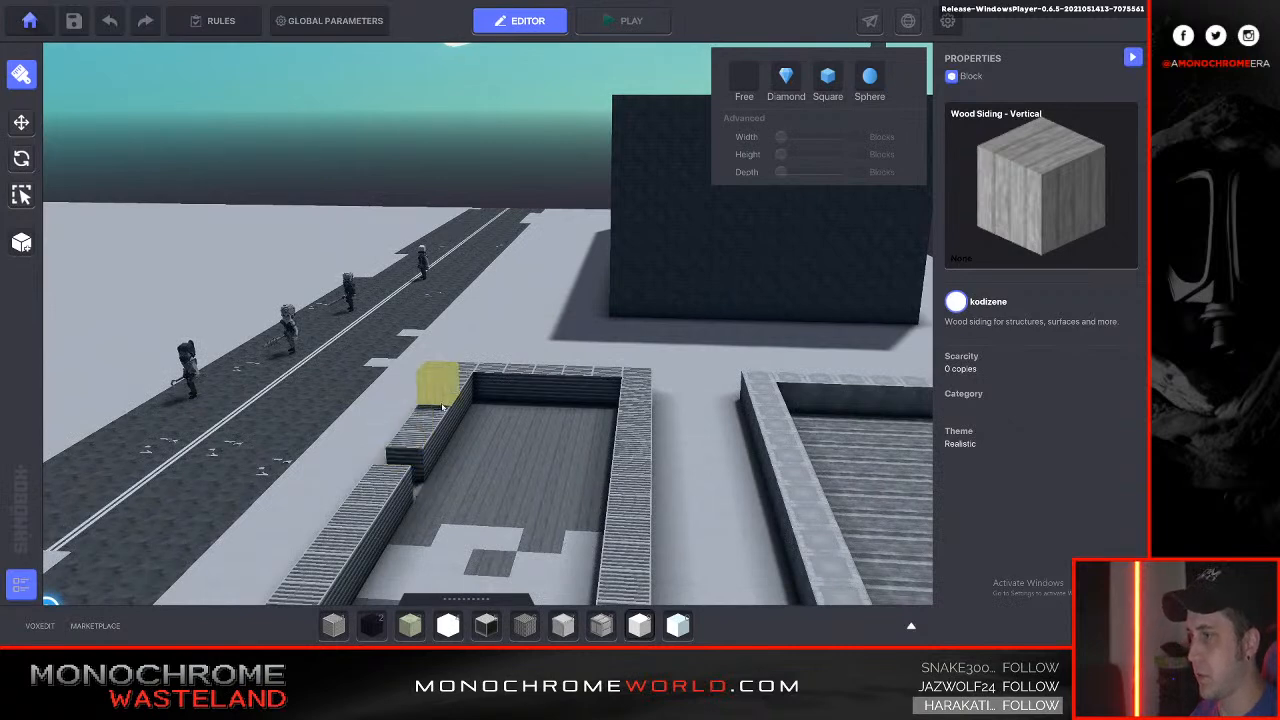
# Search the favourite blocks for "metal" and choose Metal Siding - Horizontal as the block to place.
pyautogui.press('s')
pyautogui.press('Tab')
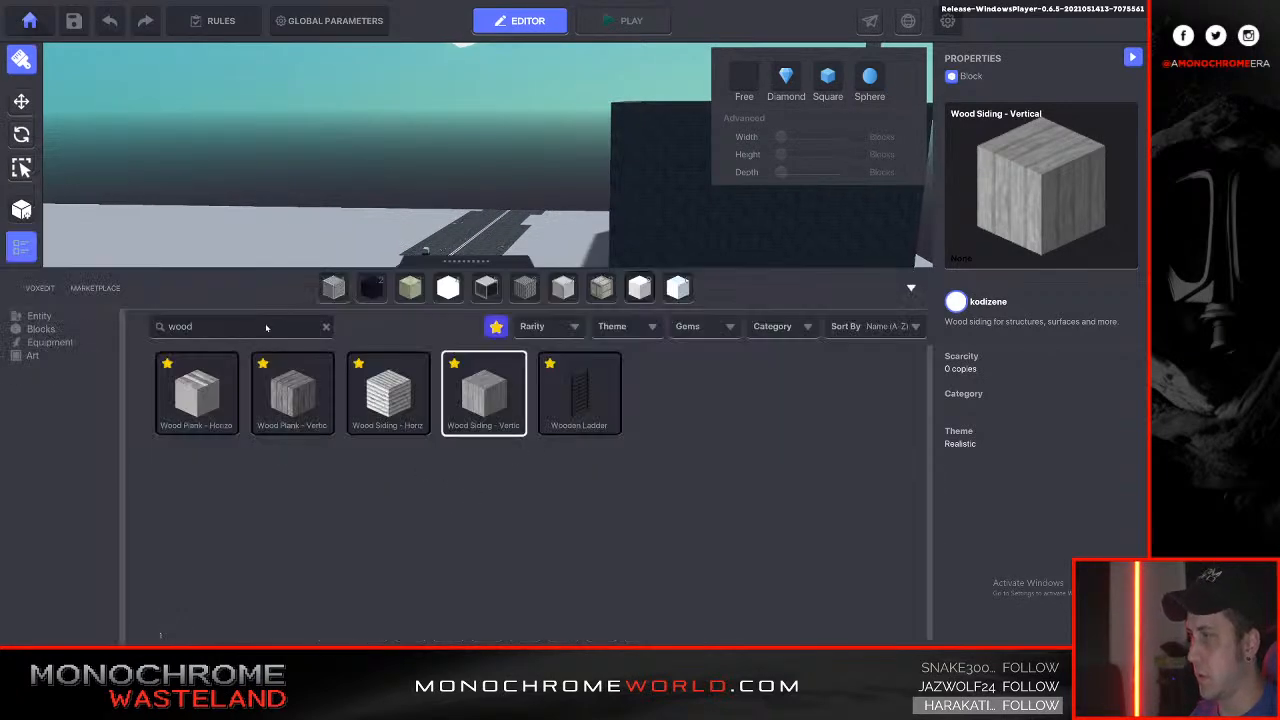
pyautogui.write('metal')
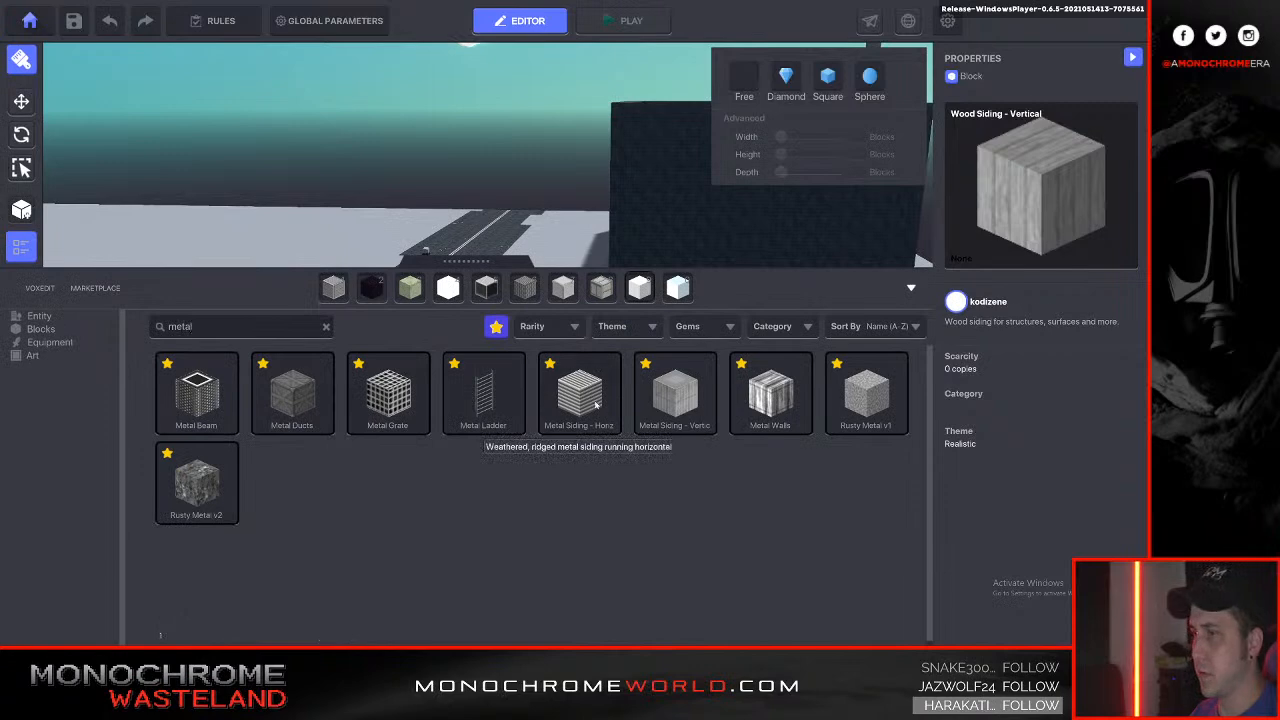
pyautogui.click(596, 405)
pyautogui.press('Tab')
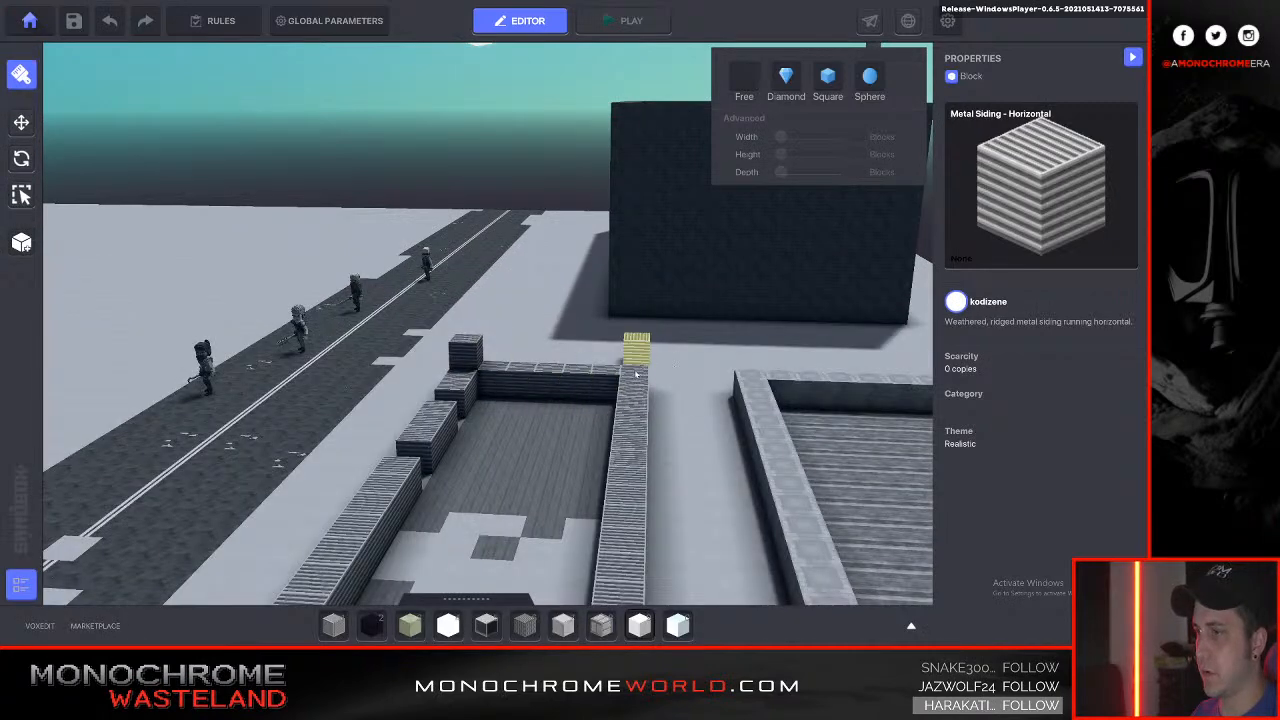
# Stack Metal Siding - Horizontal blocks unevenly on the far wall and the wall away from the road to form a ruined, stepped outline.
pyautogui.moveTo(560, 371); pyautogui.dragTo(558, 372)
pyautogui.moveTo(635, 381); pyautogui.dragTo(630, 487)
pyautogui.moveTo(632, 343); pyautogui.dragTo(606, 338)
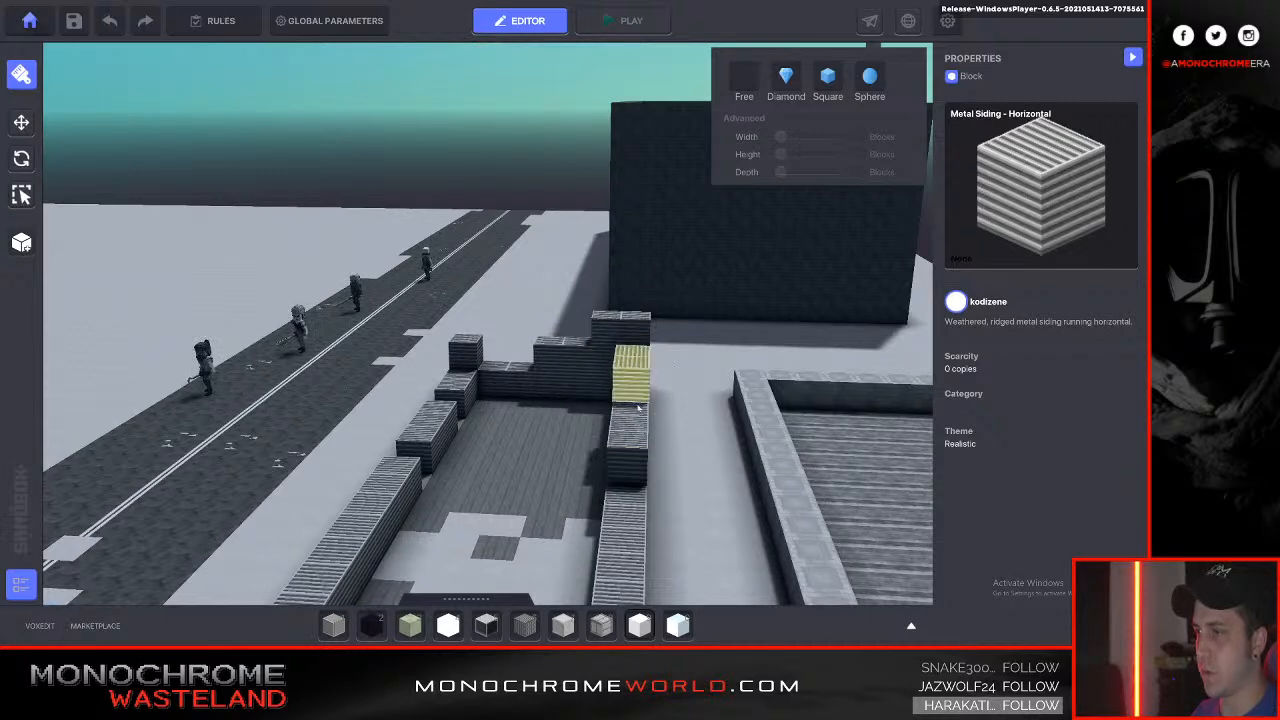
pyautogui.click(636, 398)
pyautogui.press('s')
pyautogui.moveTo(677, 397); pyautogui.dragTo(712, 417, button='right')
pyautogui.moveTo(723, 437); pyautogui.dragTo(760, 455)
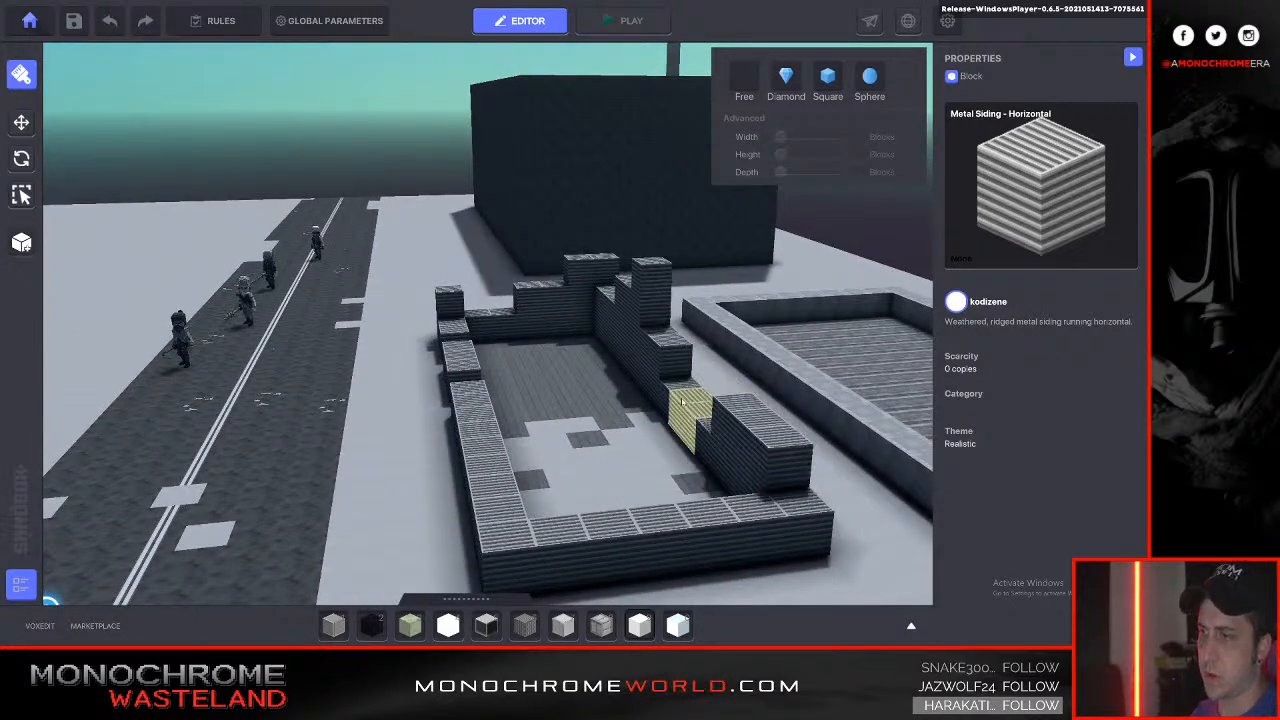
# Remove most of the metal siding ruin's near wall, including its road-side corner, and break a gap in the wall away from the road.
pyautogui.moveTo(725, 543)
pyautogui.mouseDown()
pyautogui.moveTo(560, 546)
pyautogui.moveTo(501, 456)
pyautogui.mouseUp()
pyautogui.press('s')
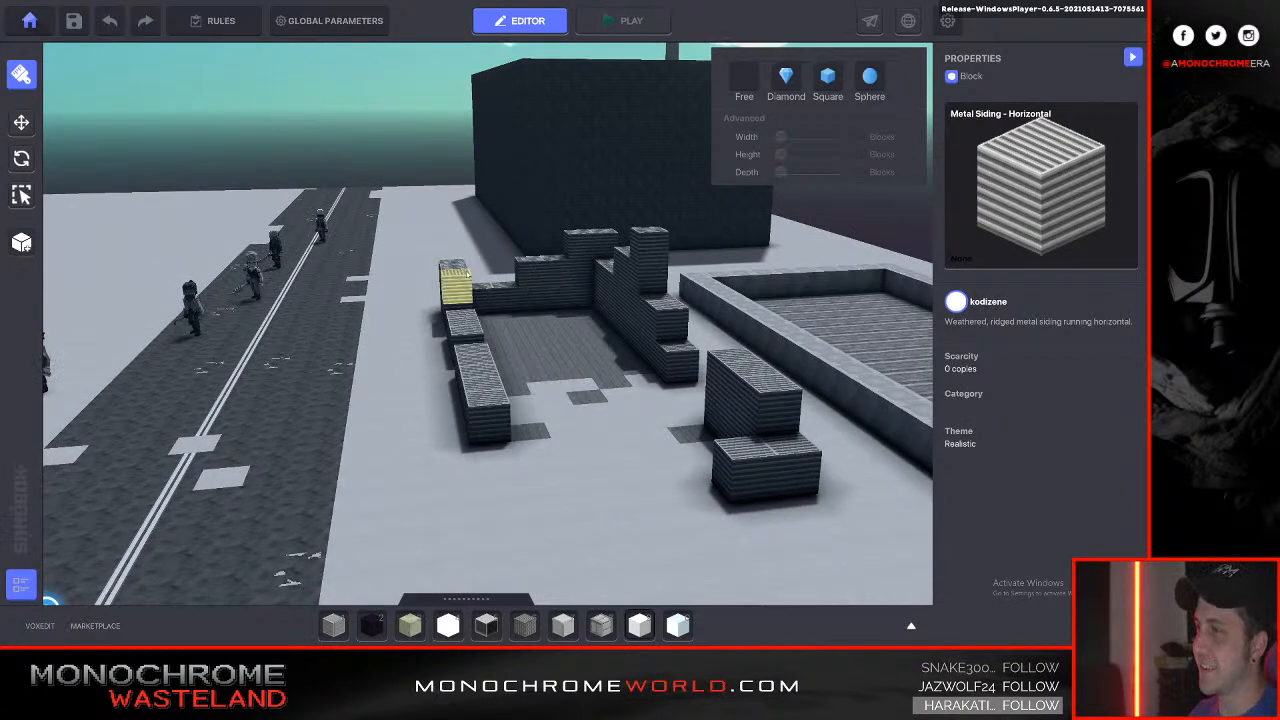
pyautogui.press('s')
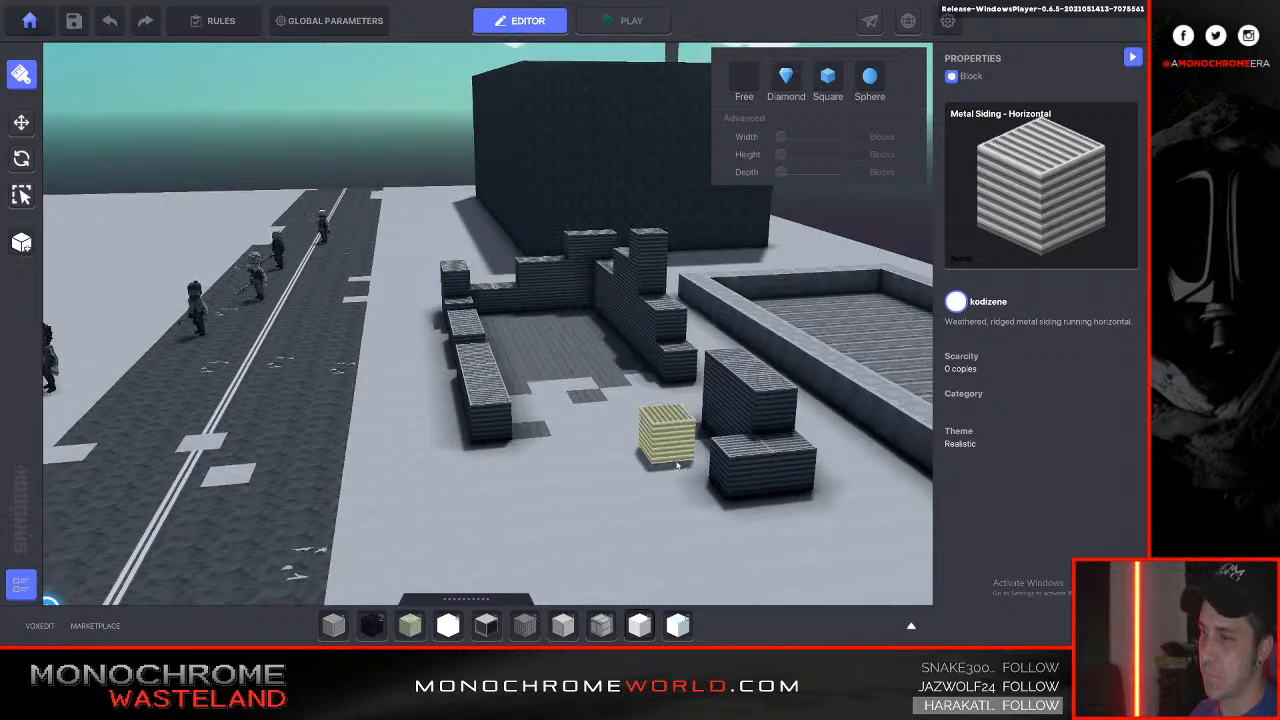
# Choose Metal Walls and cover one end of the floor inside the tall dark brick building with it.
pyautogui.press('Tab')
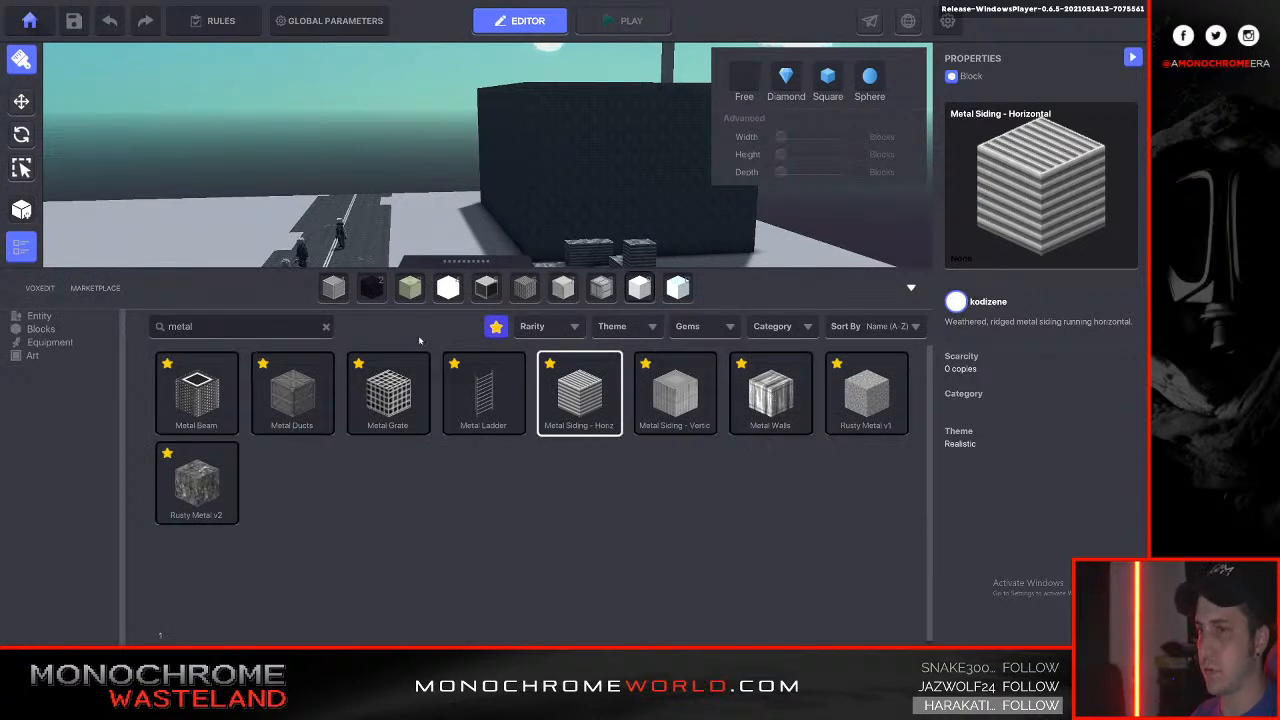
pyautogui.click(781, 387)
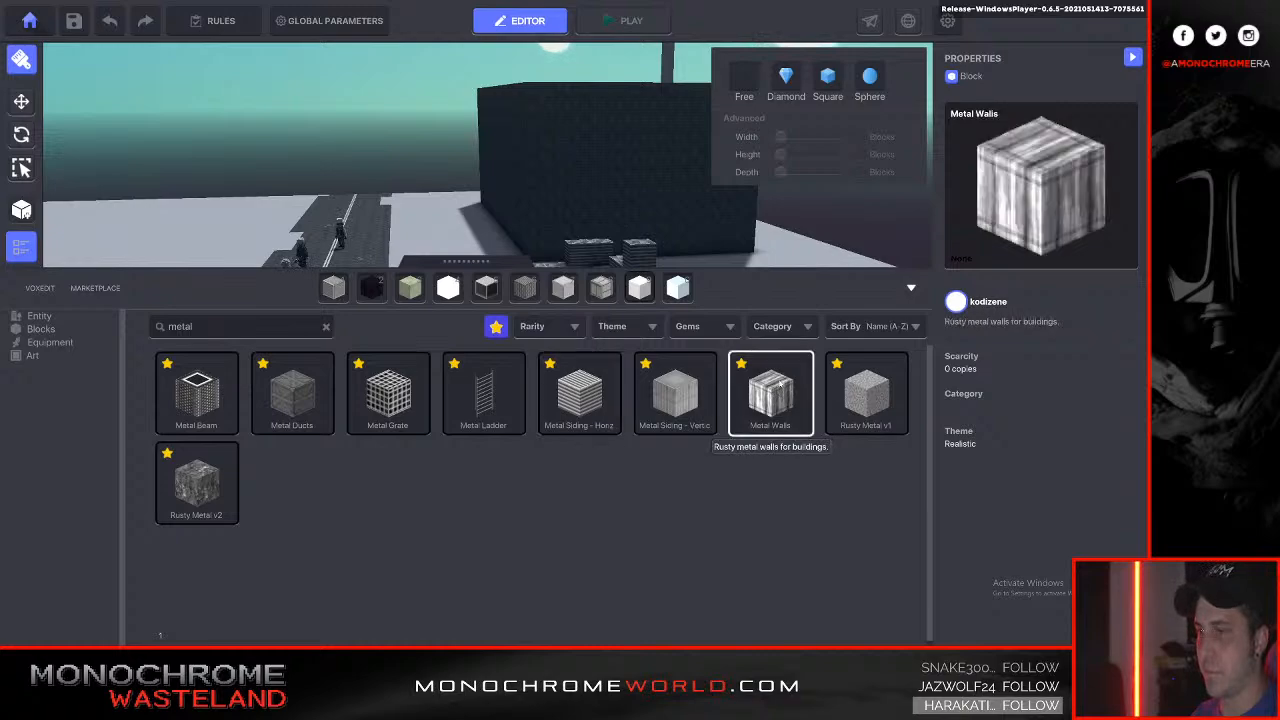
pyautogui.press('Tab')
pyautogui.press('w')
pyautogui.press('w')
pyautogui.moveTo(634, 333)
pyautogui.mouseDown(button='right')
pyautogui.moveTo(610, 345)
pyautogui.moveTo(634, 325)
pyautogui.moveTo(640, 335)
pyautogui.mouseUp(button='right')
pyautogui.press('s')
pyautogui.moveTo(380, 358); pyautogui.dragTo(922, 576)
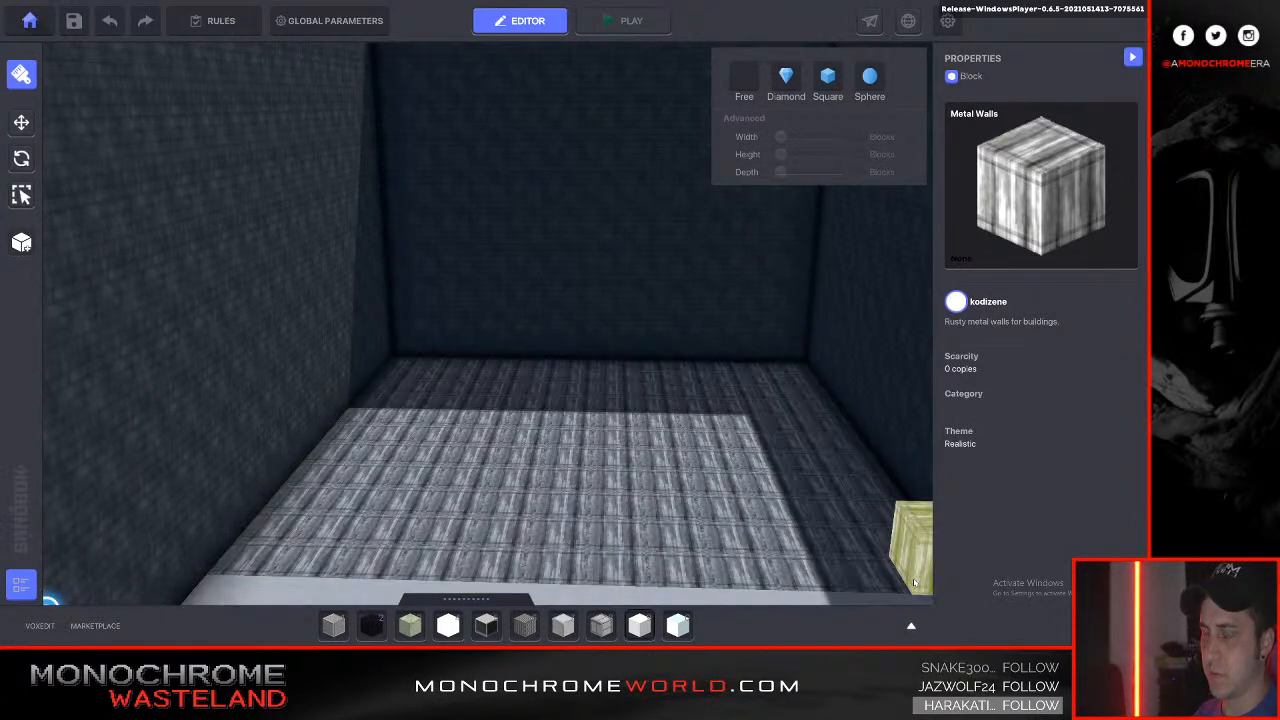
# Fill the remaining bare floor inside the tall dark brick building with Metal Walls blocks.
pyautogui.press('s')
pyautogui.moveTo(868, 546); pyautogui.dragTo(830, 546, button='right')
pyautogui.press('w')
pyautogui.press('s')
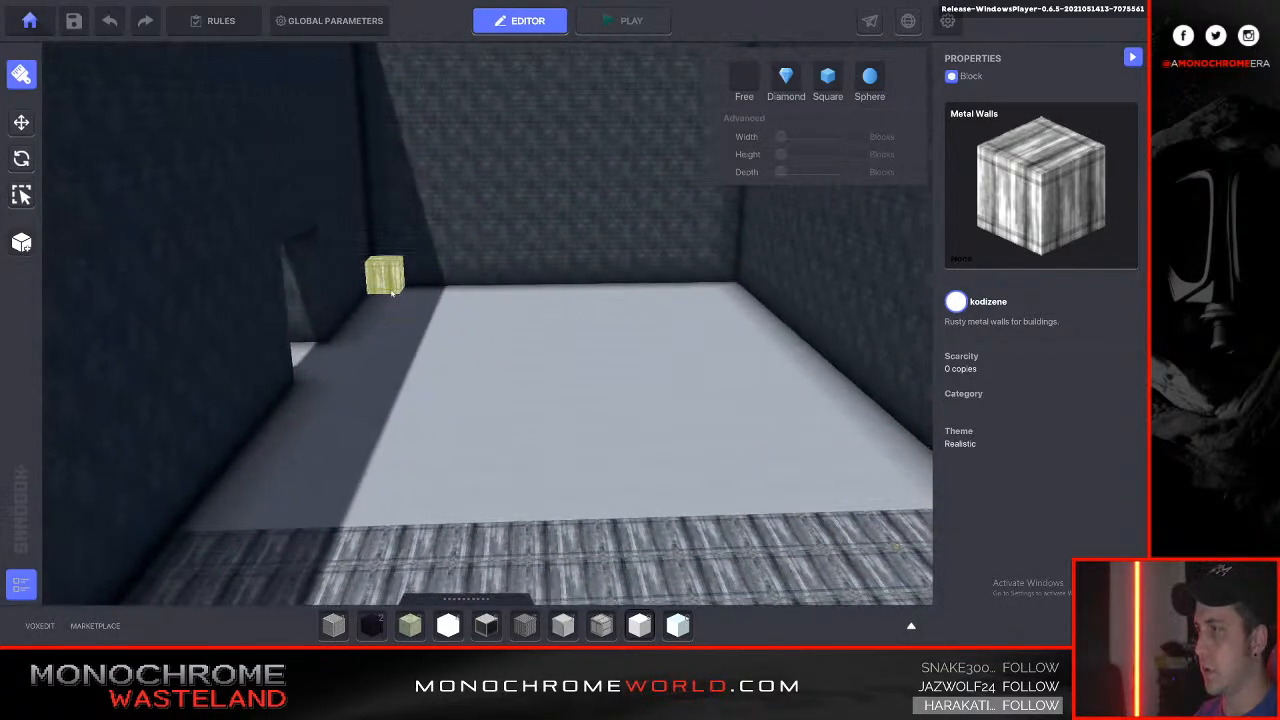
pyautogui.moveTo(383, 291); pyautogui.dragTo(905, 520)
# Choose Rusty Metal v2 from the metal blocks as the block to place.
pyautogui.press('a')
pyautogui.moveTo(735, 421); pyautogui.dragTo(735, 421, button='right')
pyautogui.press('w')
pyautogui.press('a')
pyautogui.press('Tab')
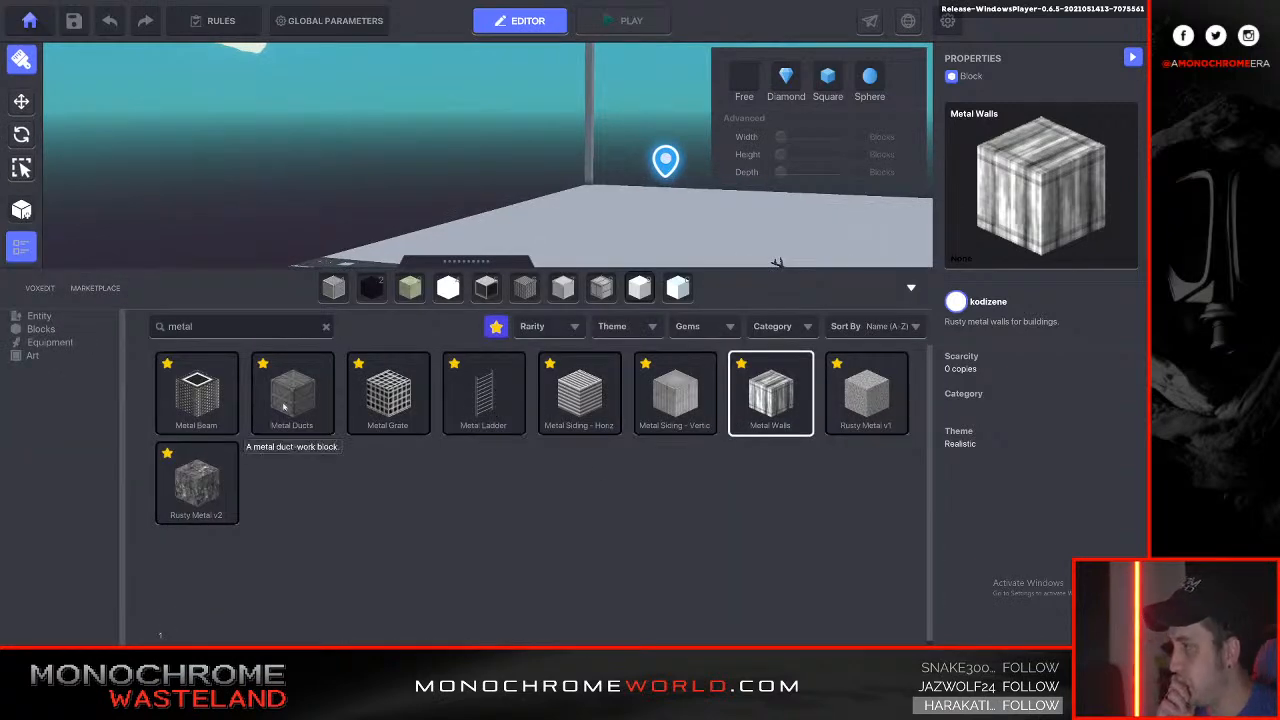
pyautogui.click(204, 483)
pyautogui.press('Tab')
# Examine the low dark outline near the map's edge from several sides, checking its inner corners and walls.
pyautogui.moveTo(418, 457); pyautogui.dragTo(435, 475, button='right')
pyautogui.press('w')
pyautogui.press('d')
pyautogui.press('e')
pyautogui.press('a')
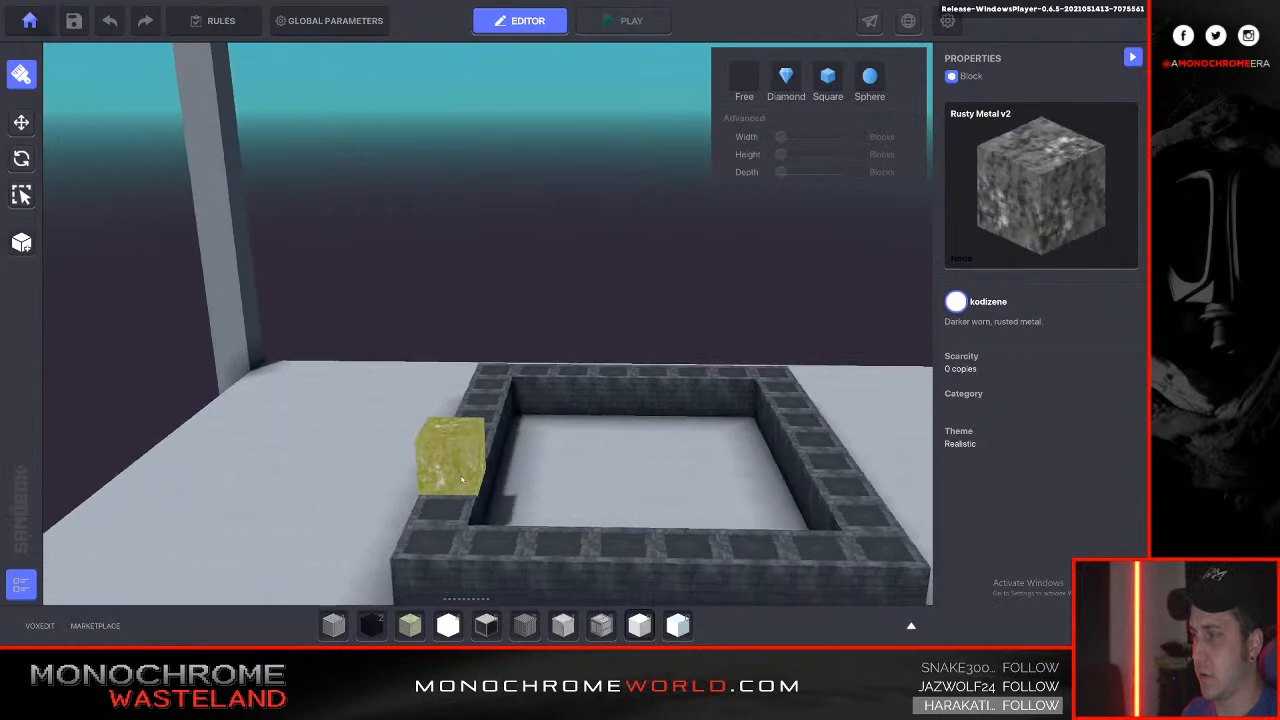
pyautogui.press('a')
pyautogui.moveTo(551, 490); pyautogui.dragTo(518, 362, button='right')
pyautogui.press('d')
pyautogui.press('d')
pyautogui.press('d')
pyautogui.press('w')
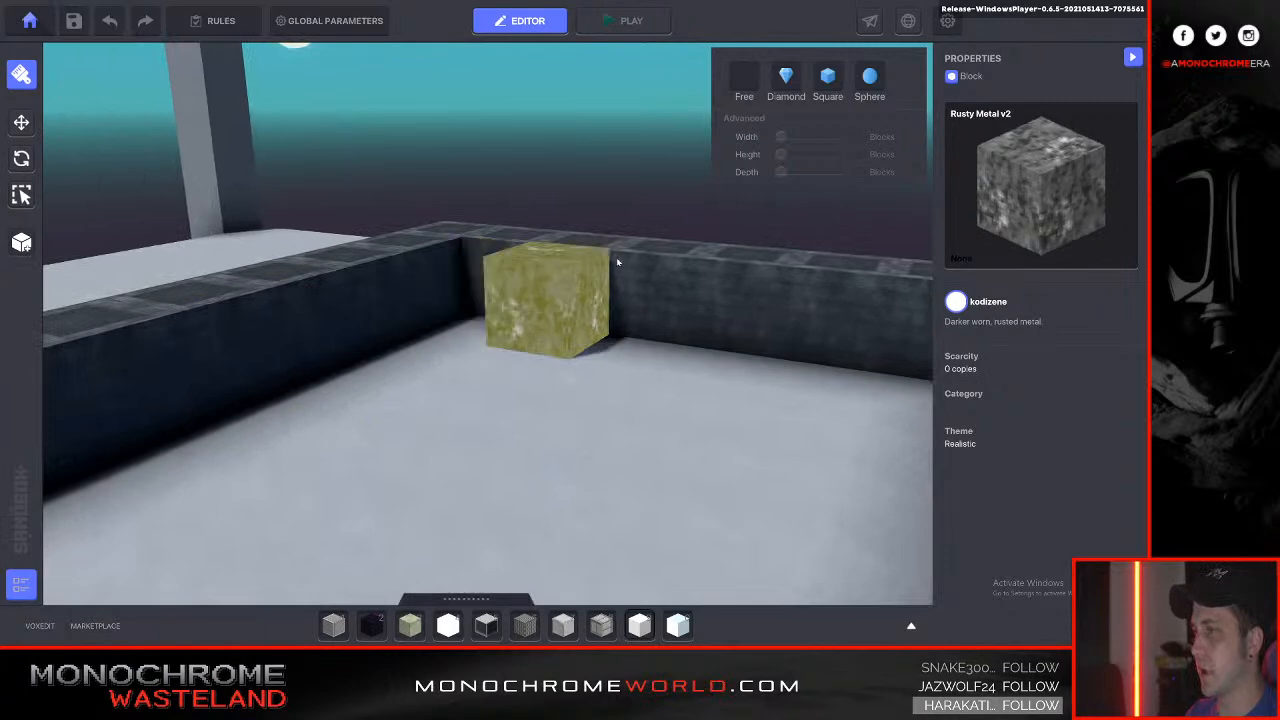
pyautogui.press('a')
pyautogui.press('a')
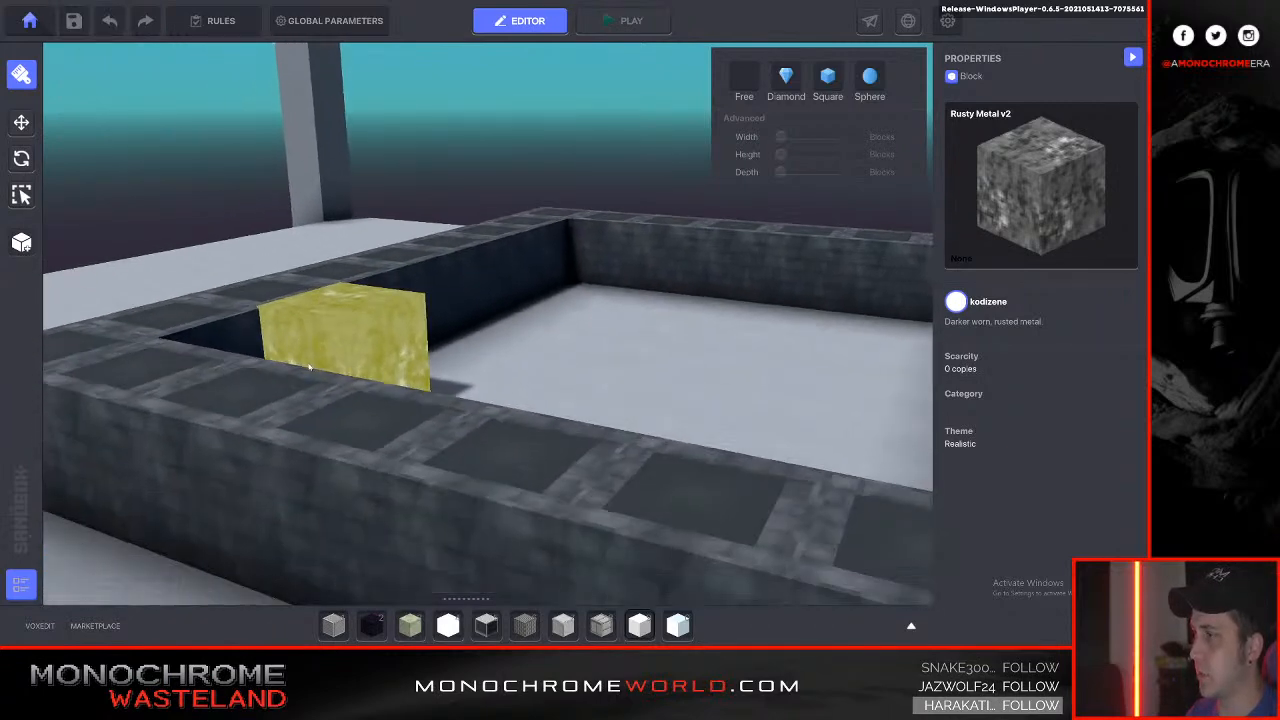
pyautogui.press('d')
pyautogui.press('s')
pyautogui.press('a')
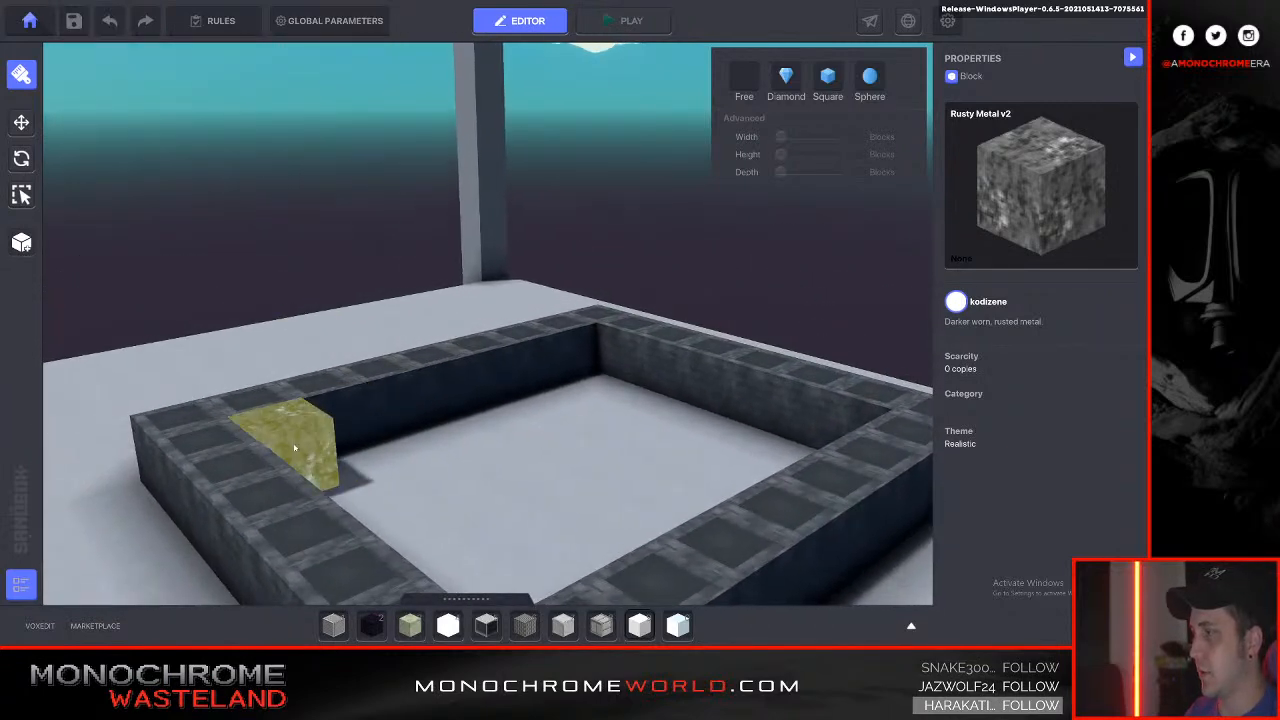
# Search for "dry", choose Drywall v2 and build a two-block-high wall along one inner side of the low dark outline.
pyautogui.press('Tab')
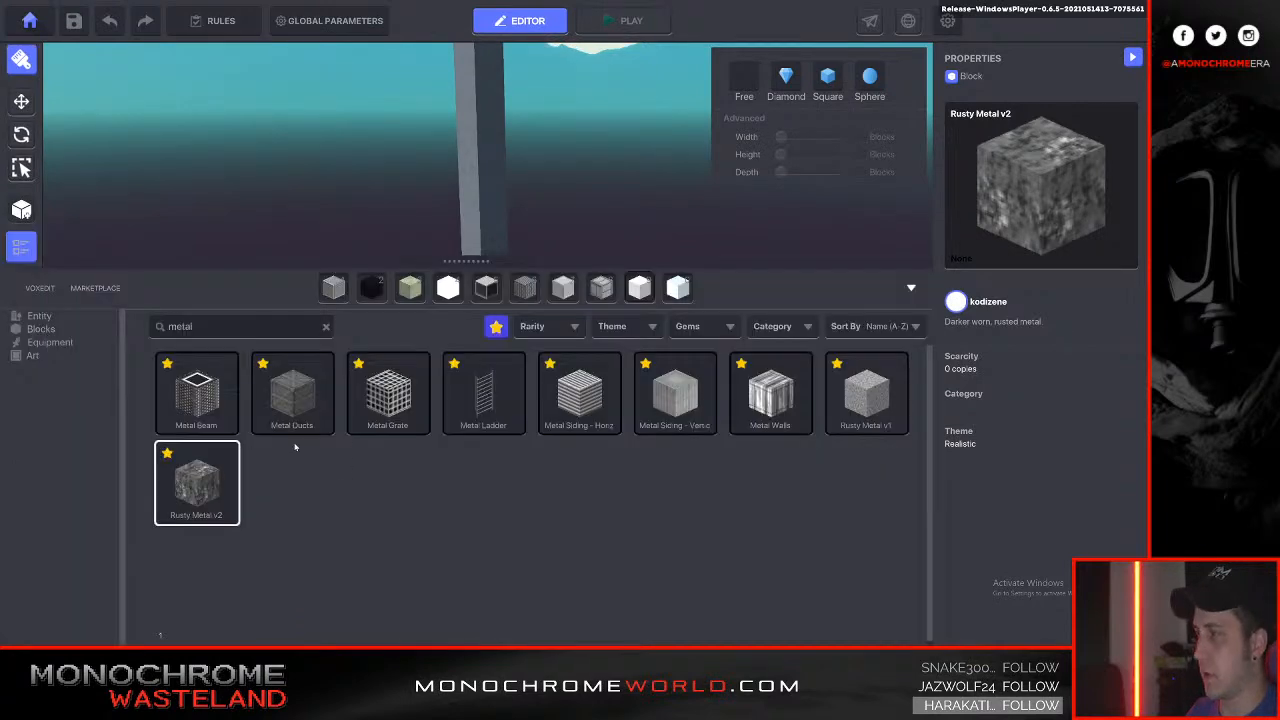
pyautogui.write('dry')
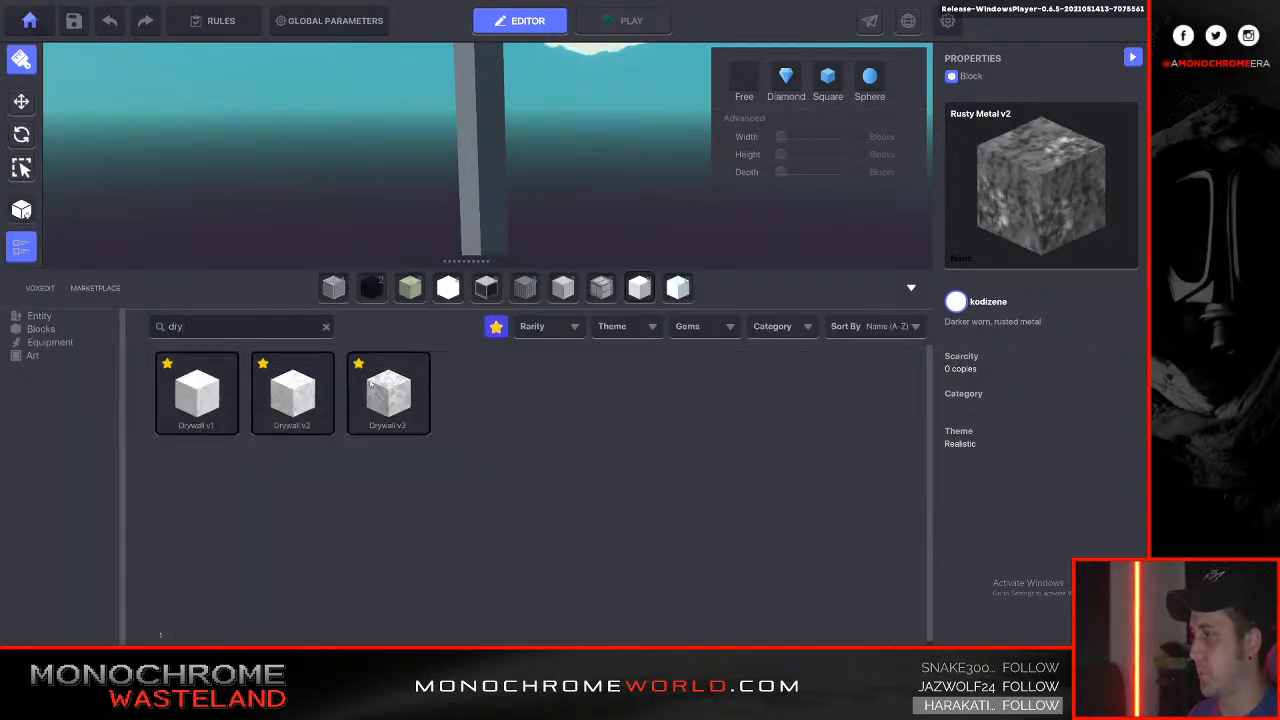
pyautogui.click(299, 409)
pyautogui.moveTo(335, 410)
pyautogui.mouseDown()
pyautogui.moveTo(594, 365)
pyautogui.moveTo(458, 375)
pyautogui.moveTo(357, 403)
pyautogui.mouseUp()
pyautogui.moveTo(592, 330); pyautogui.dragTo(529, 401, button='right')
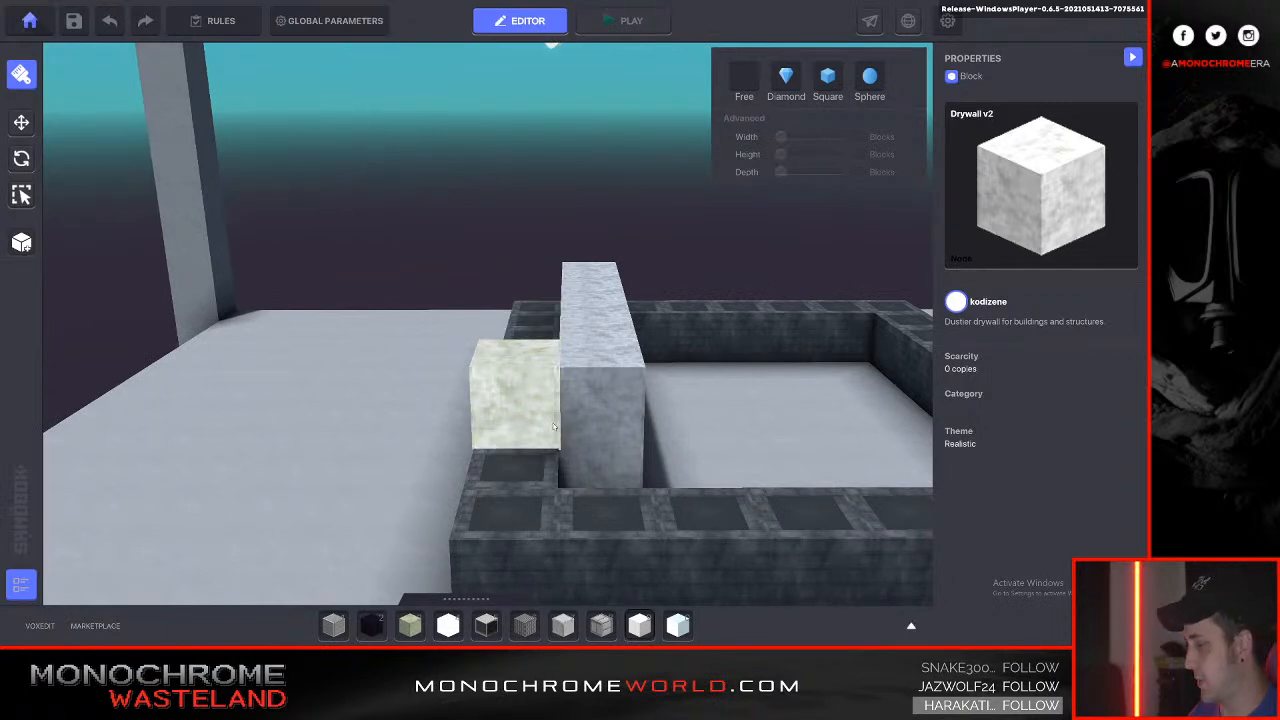
pyautogui.press('e')
pyautogui.press('s')
pyautogui.press('d')
pyautogui.click(570, 502)
pyautogui.click(570, 500)
# Add two rows of Drywall v2 along the adjoining inner side of the low dark outline.
pyautogui.press('d')
pyautogui.moveTo(571, 500)
pyautogui.mouseDown(button='right')
pyautogui.moveTo(590, 472)
pyautogui.moveTo(562, 485)
pyautogui.mouseUp(button='right')
pyautogui.press('s')
pyautogui.press('d')
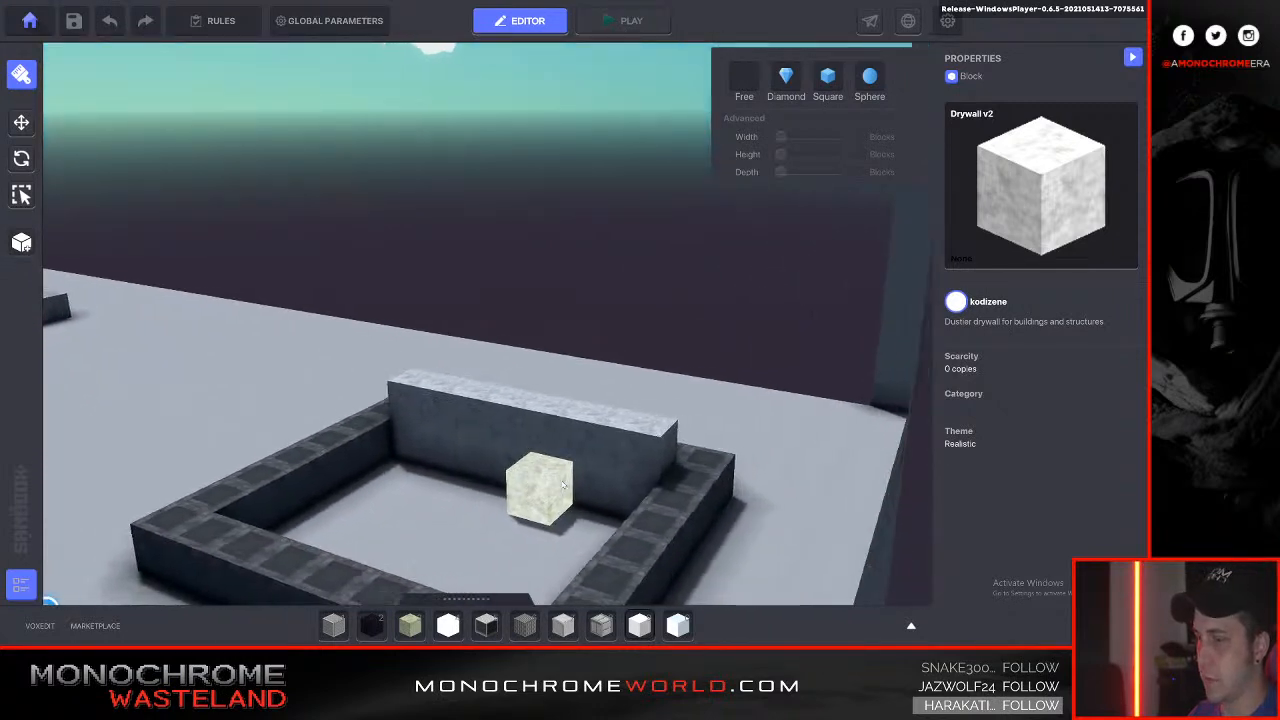
pyautogui.press('s')
pyautogui.press('a')
pyautogui.moveTo(437, 443); pyautogui.dragTo(322, 496)
pyautogui.moveTo(455, 412); pyautogui.dragTo(316, 474)
# Build the third Drywall v2 wall inside the low dark outline and raise the three drywall walls by another row.
pyautogui.press('a')
pyautogui.moveTo(420, 440); pyautogui.dragTo(600, 430, button='right')
pyautogui.press('a')
pyautogui.moveTo(512, 438); pyautogui.dragTo(560, 507)
pyautogui.moveTo(509, 390); pyautogui.dragTo(567, 497)
pyautogui.moveTo(498, 342); pyautogui.dragTo(221, 402)
pyautogui.moveTo(215, 412); pyautogui.dragTo(194, 515)
pyautogui.moveTo(510, 382); pyautogui.dragTo(594, 453)
# Search the favourite blocks for "concrete" and choose Stained Concrete as the block to place.
pyautogui.press('a')
pyautogui.moveTo(597, 453); pyautogui.dragTo(562, 445, button='right')
pyautogui.press('d')
pyautogui.press('e')
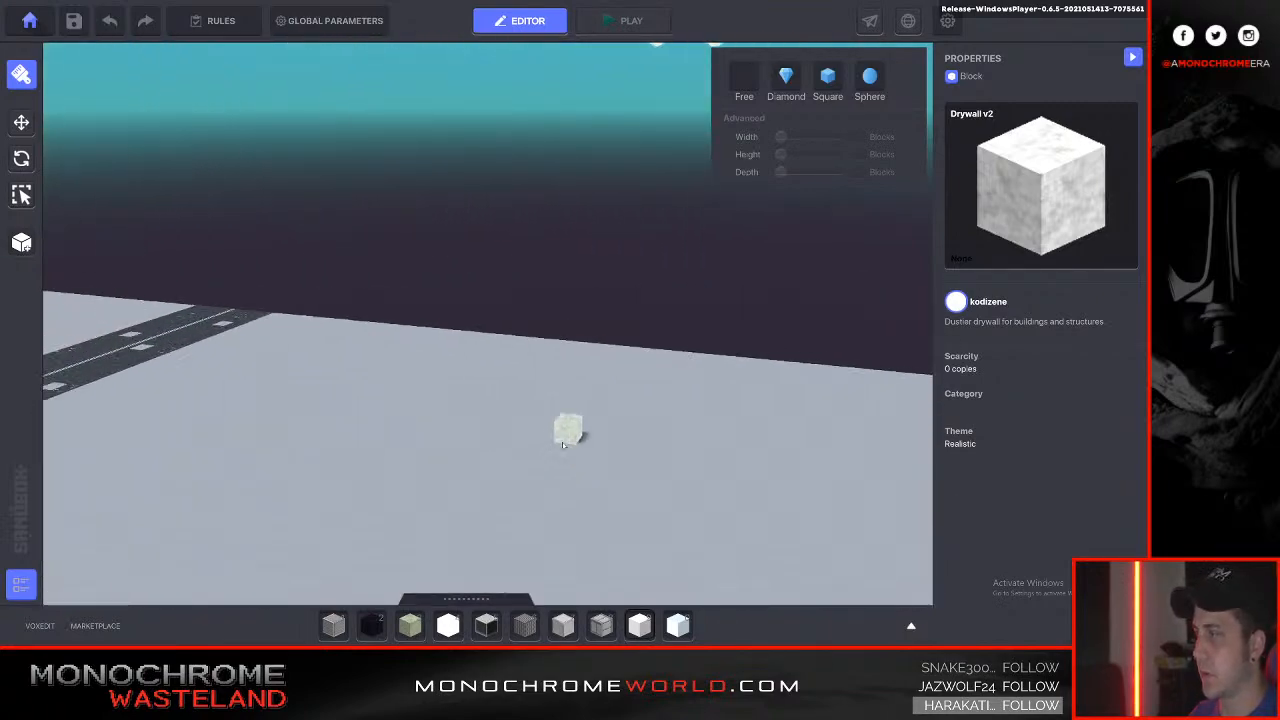
pyautogui.press('q')
pyautogui.press('q')
pyautogui.press('d')
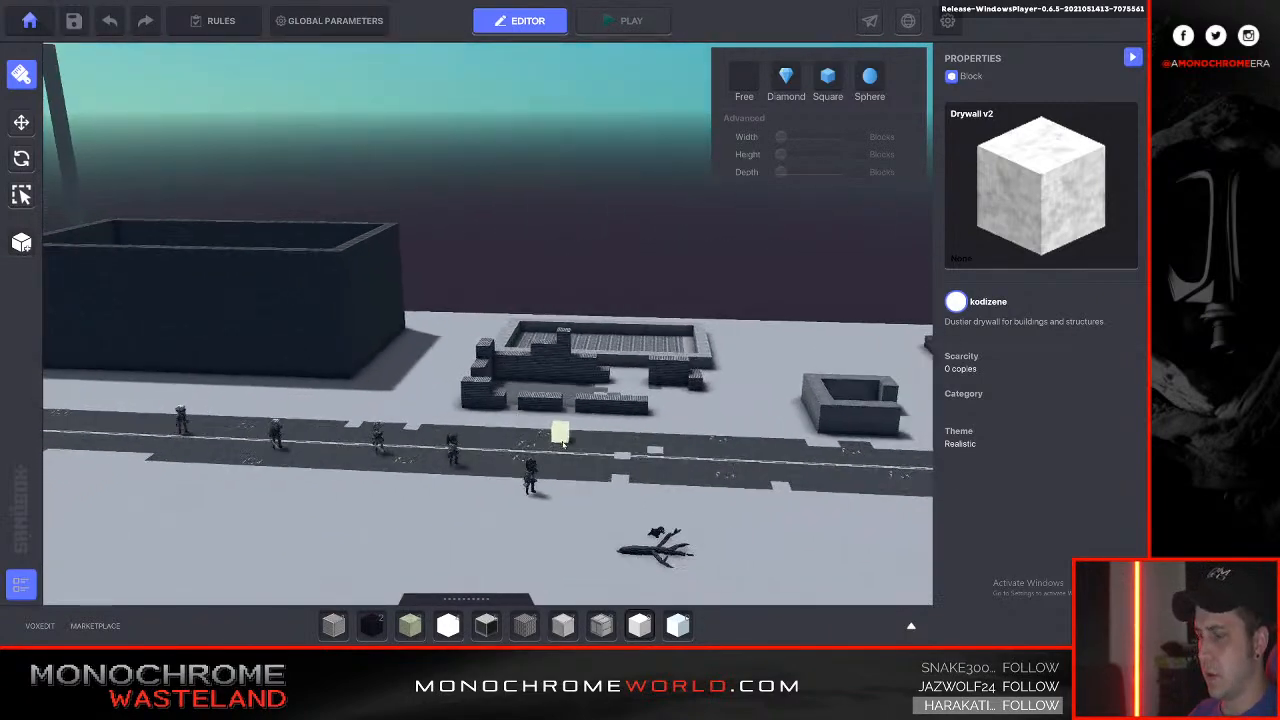
pyautogui.press('Tab')
pyautogui.write('cr')
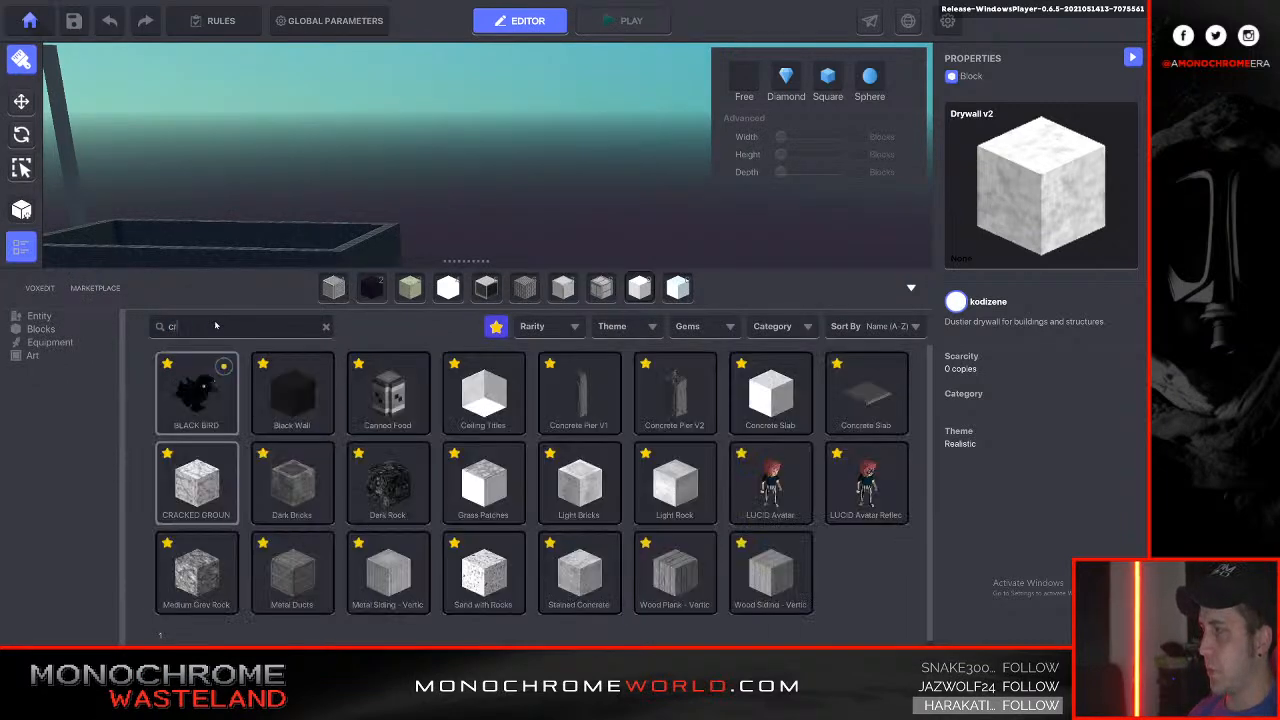
pyautogui.press('BackSpace')
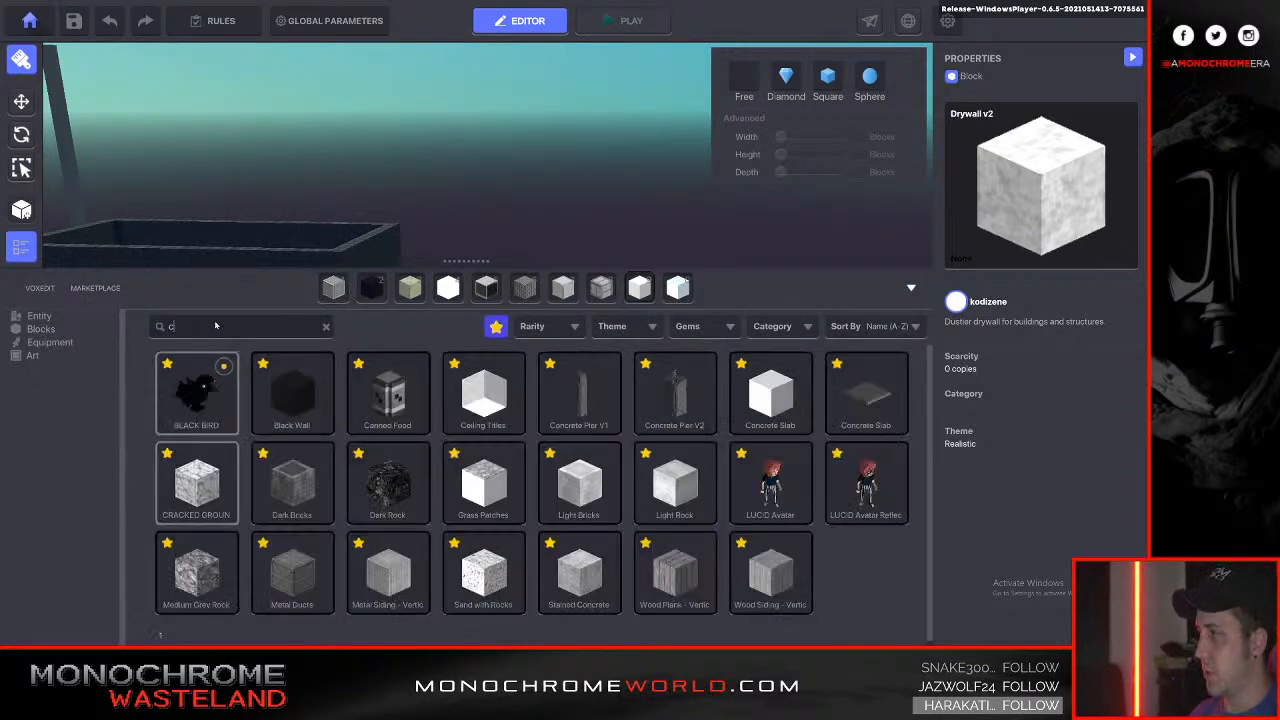
pyautogui.press('BackSpace')
pyautogui.write('concrete')
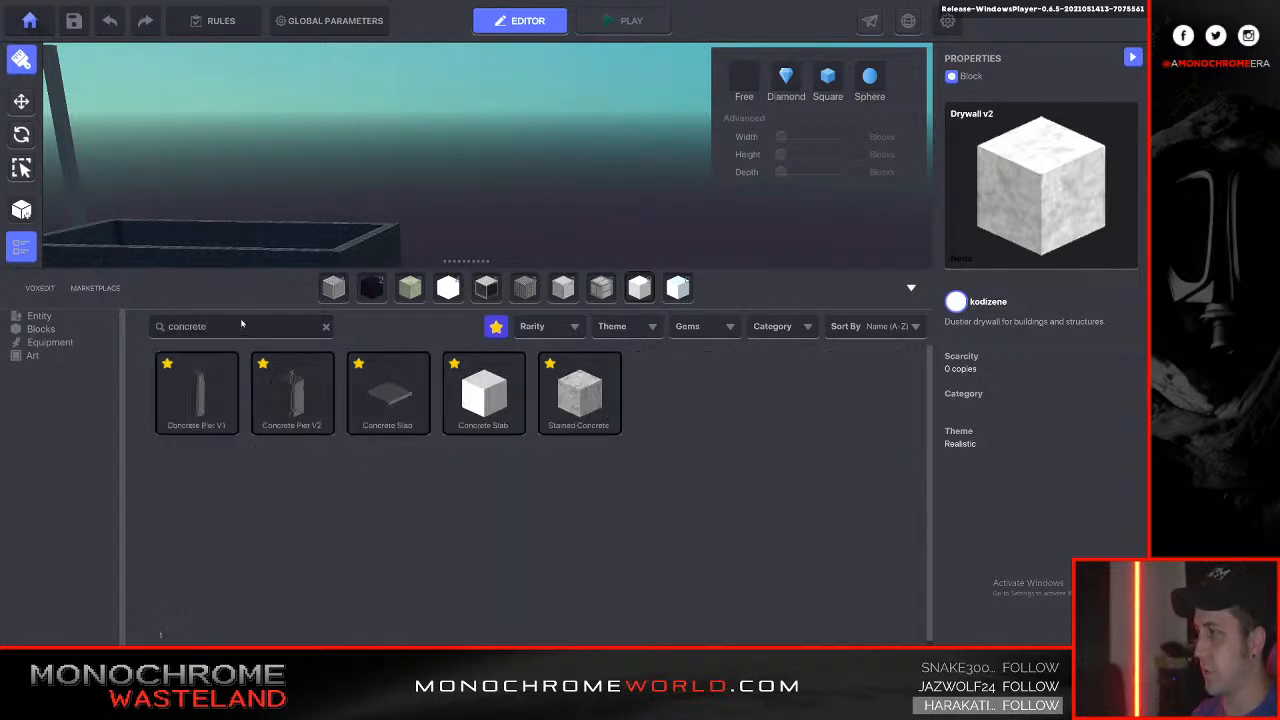
pyautogui.click(579, 393)
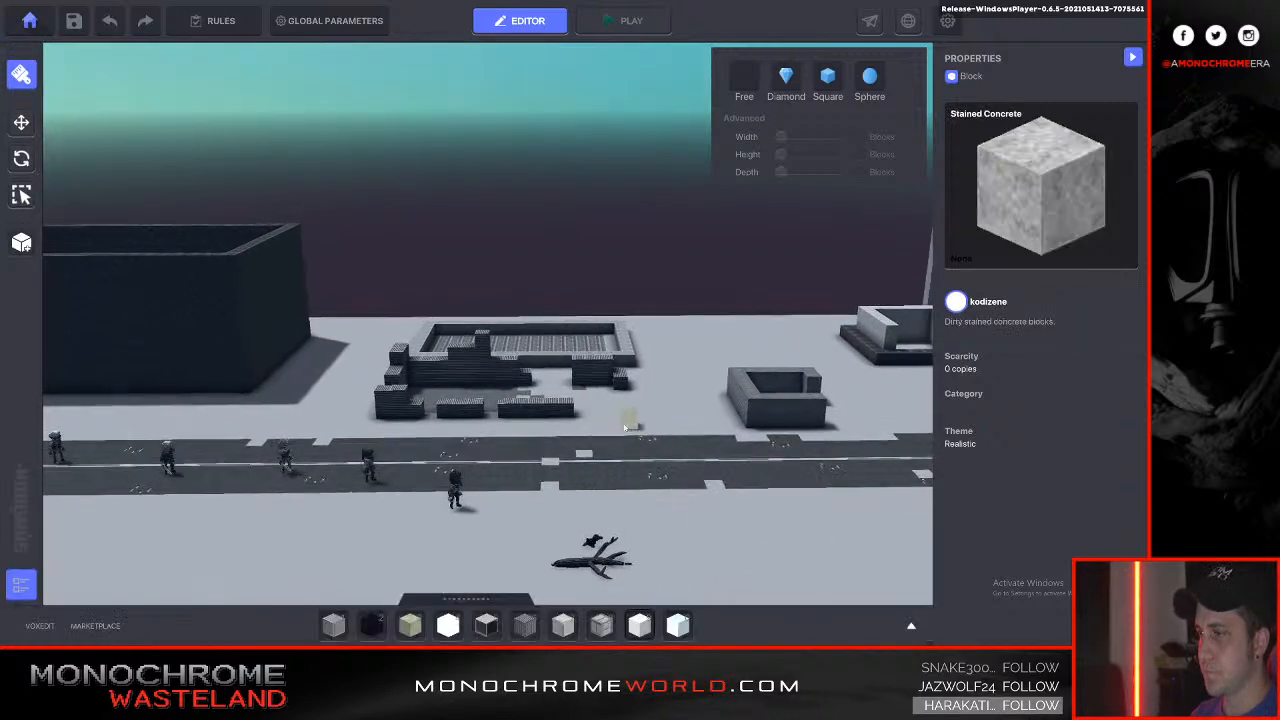
# Lay a Stained Concrete patch on the ground from the road's edge alongside the small brick building.
pyautogui.press('d')
pyautogui.moveTo(630, 420)
pyautogui.mouseDown(button='right')
pyautogui.moveTo(614, 413)
pyautogui.moveTo(630, 417)
pyautogui.mouseUp(button='right')
pyautogui.press('w')
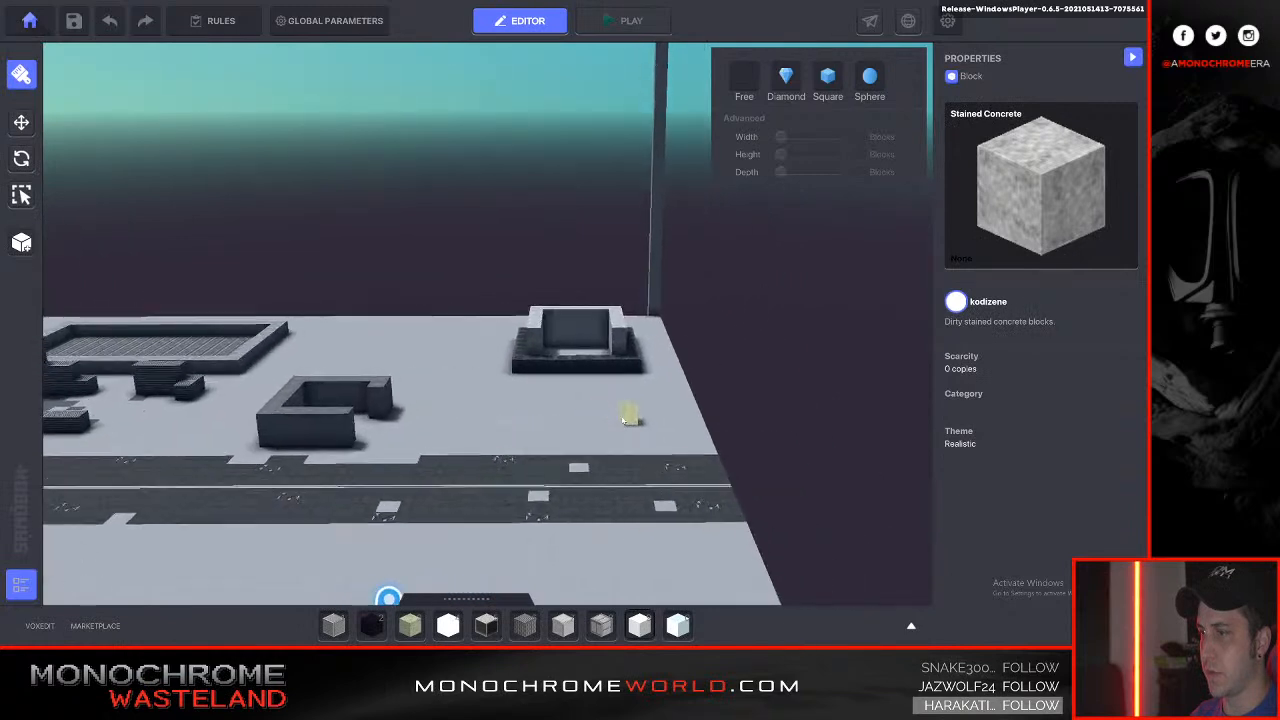
pyautogui.press('a')
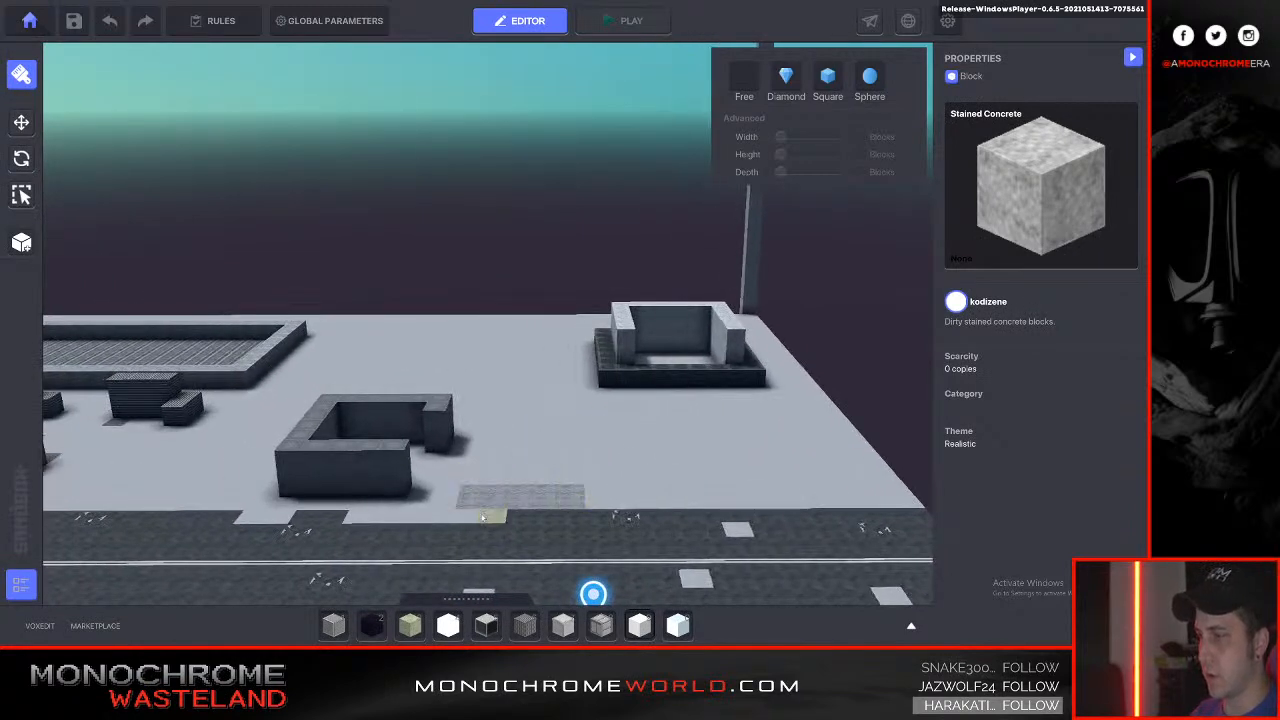
pyautogui.moveTo(474, 481); pyautogui.dragTo(572, 425)
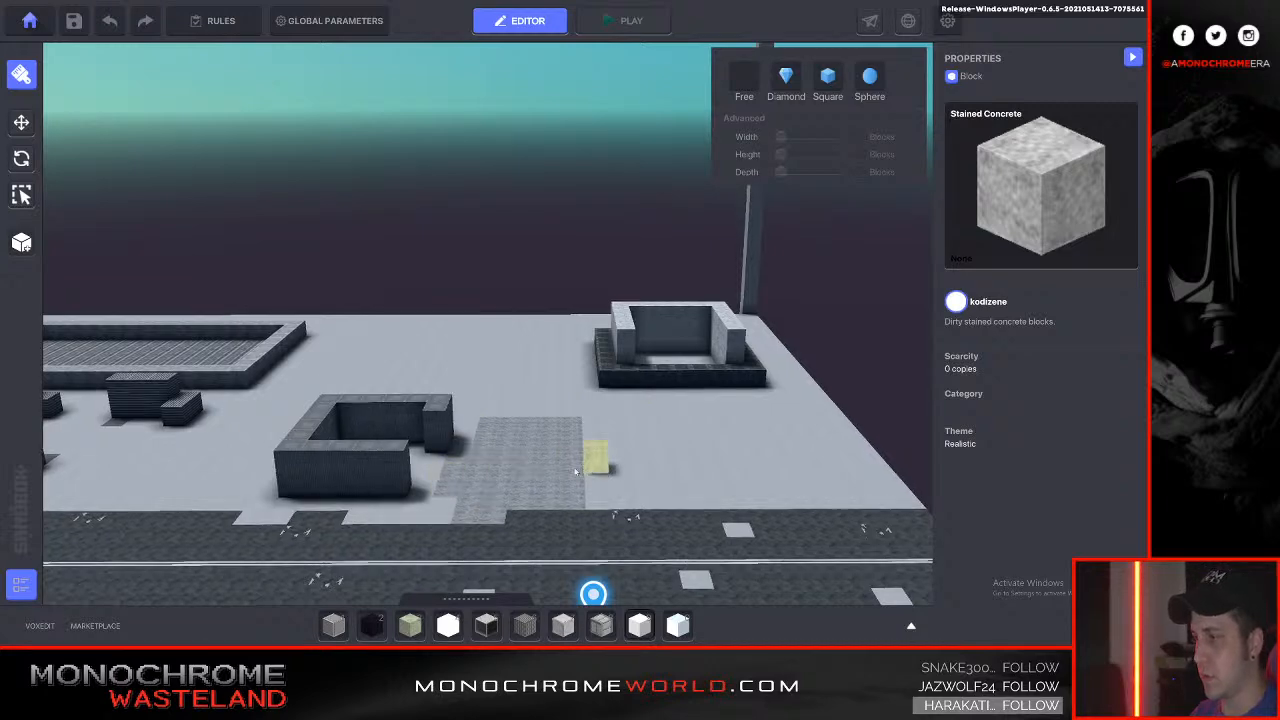
pyautogui.scroll(1, 585, 470)
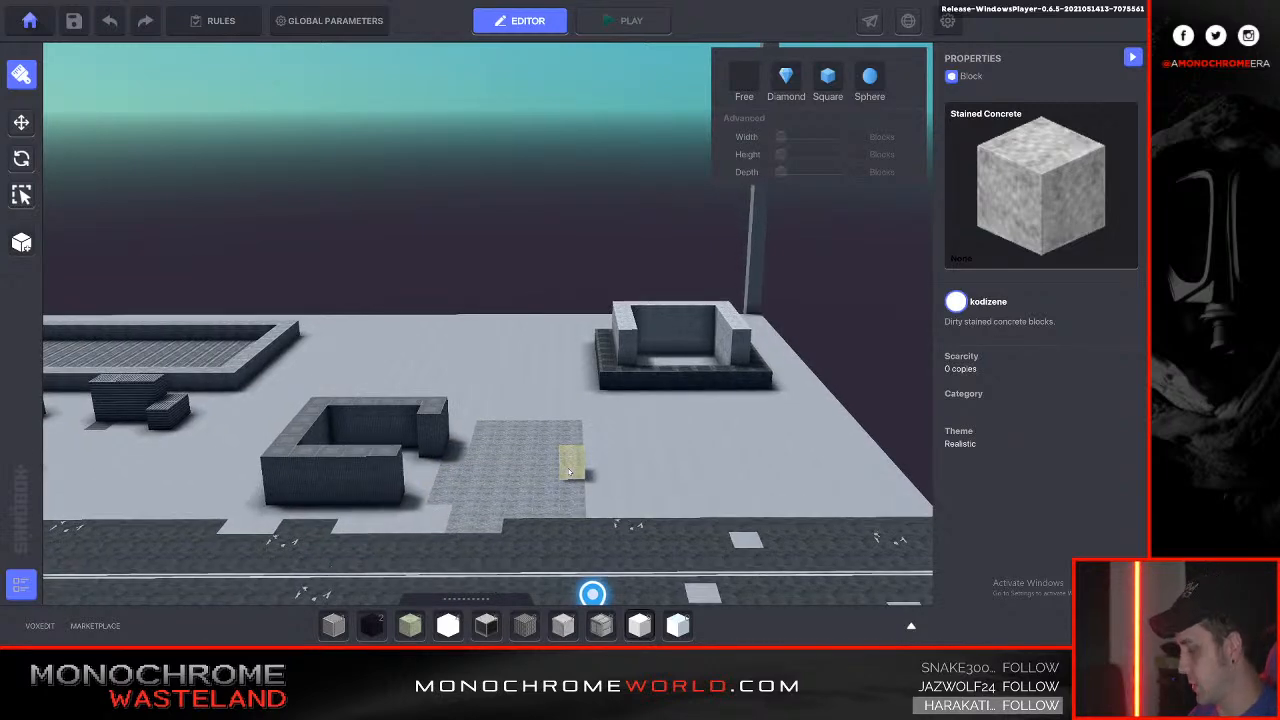
# Open a gap in the road-facing side of the dark outline around the drywall walls.
pyautogui.press('d')
pyautogui.press('w')
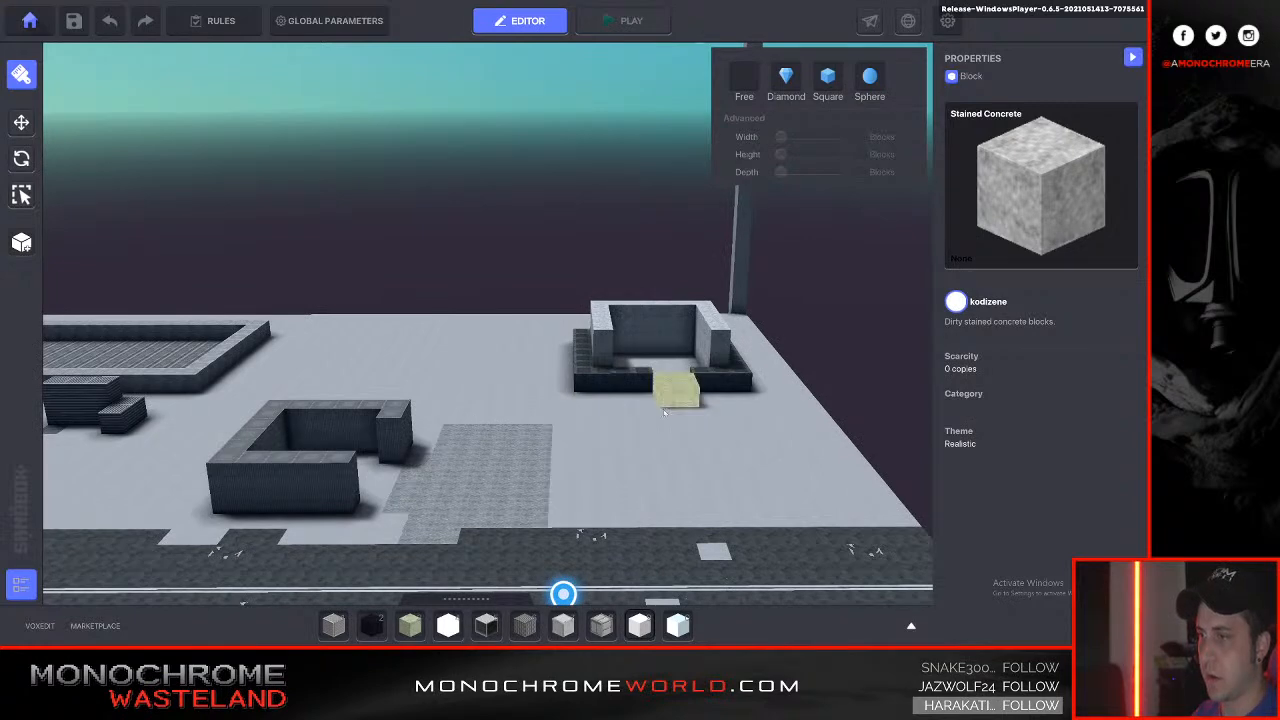
pyautogui.click(657, 414)
# Choose Concrete Slab and replace scattered blocks of the Stained Concrete patch with it.
pyautogui.press('Tab')
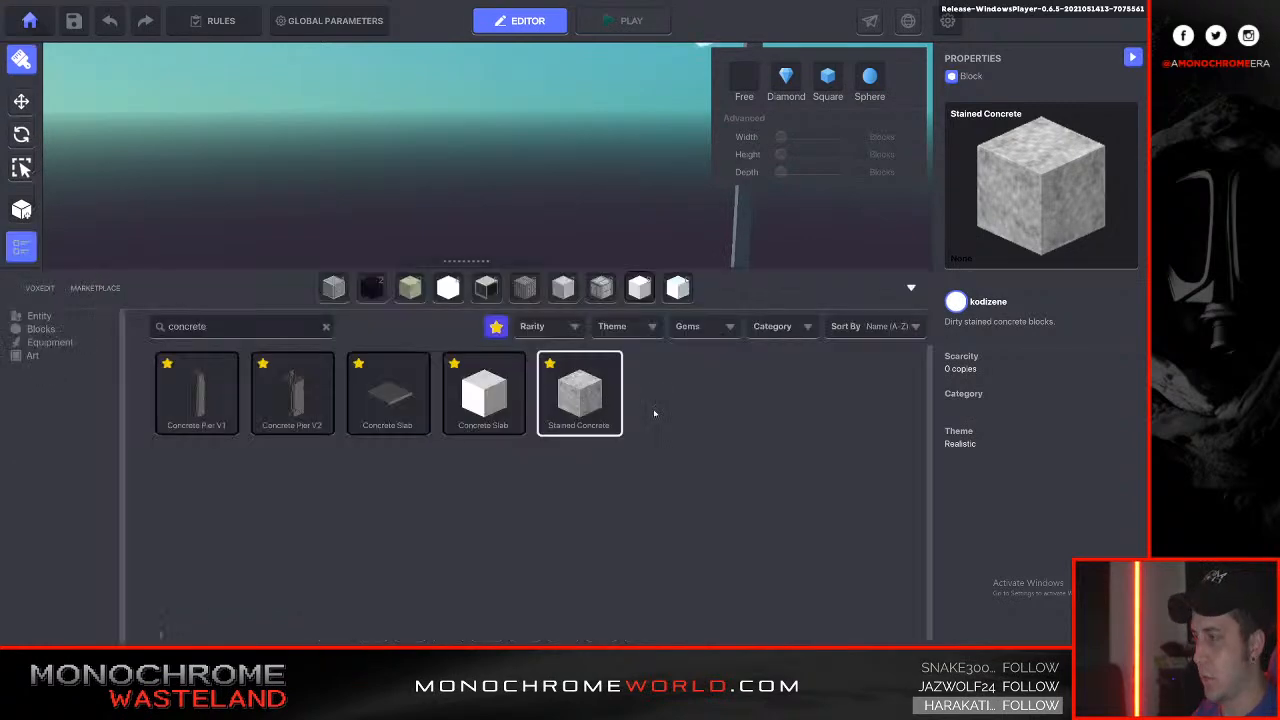
pyautogui.click(484, 394)
pyautogui.press('Tab')
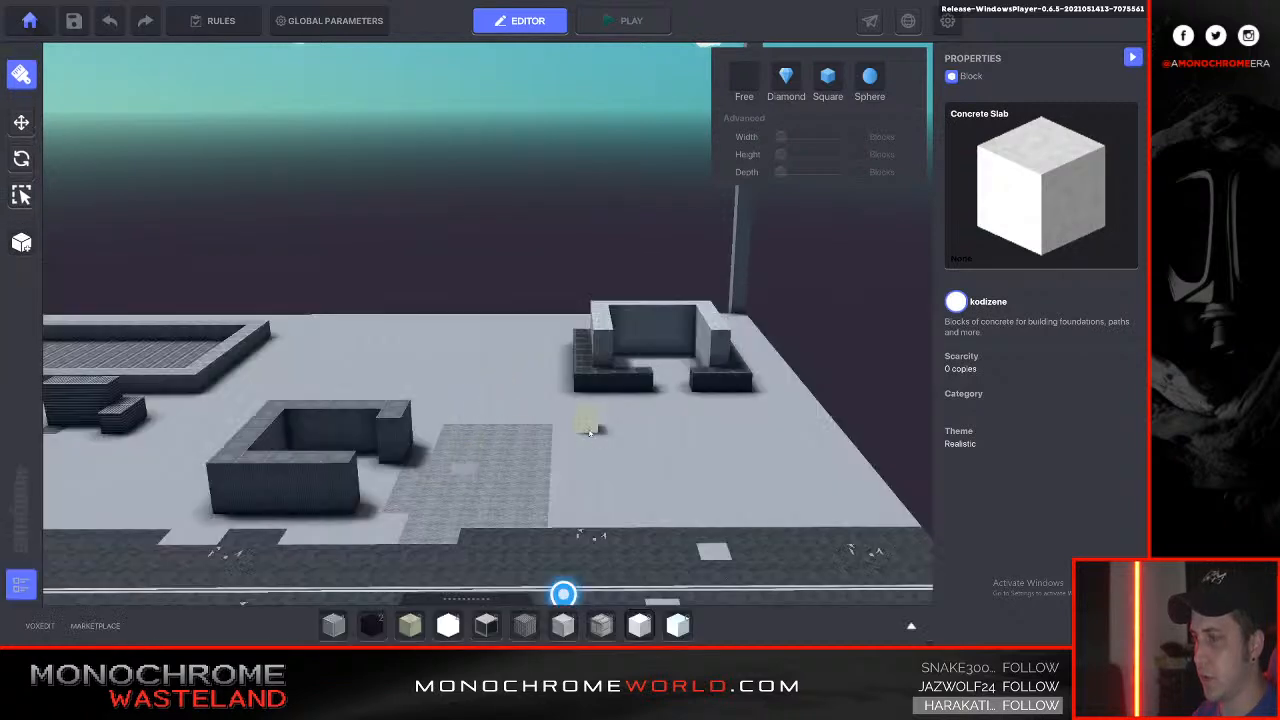
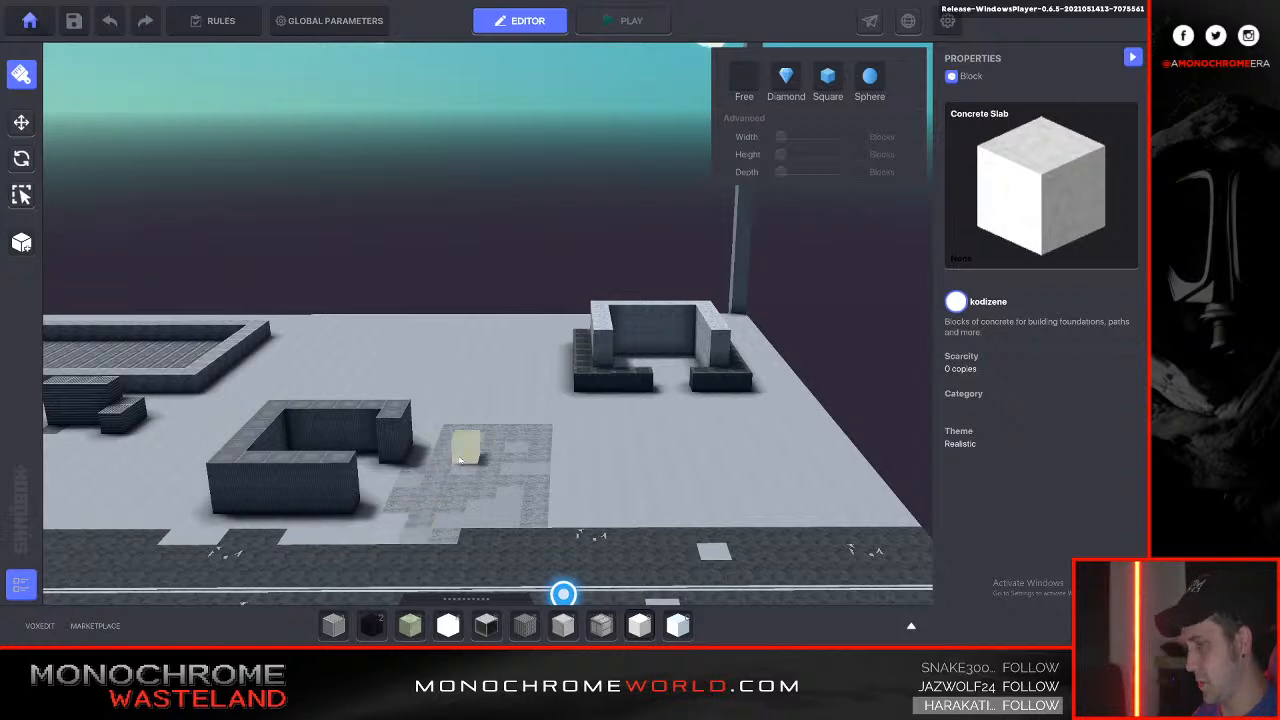
# Search the favourite blocks for "sand", choose SAND and replace scattered blocks of the concrete patch with it.
pyautogui.press('Tab')
pyautogui.click(216, 325)
pyautogui.write('sa')
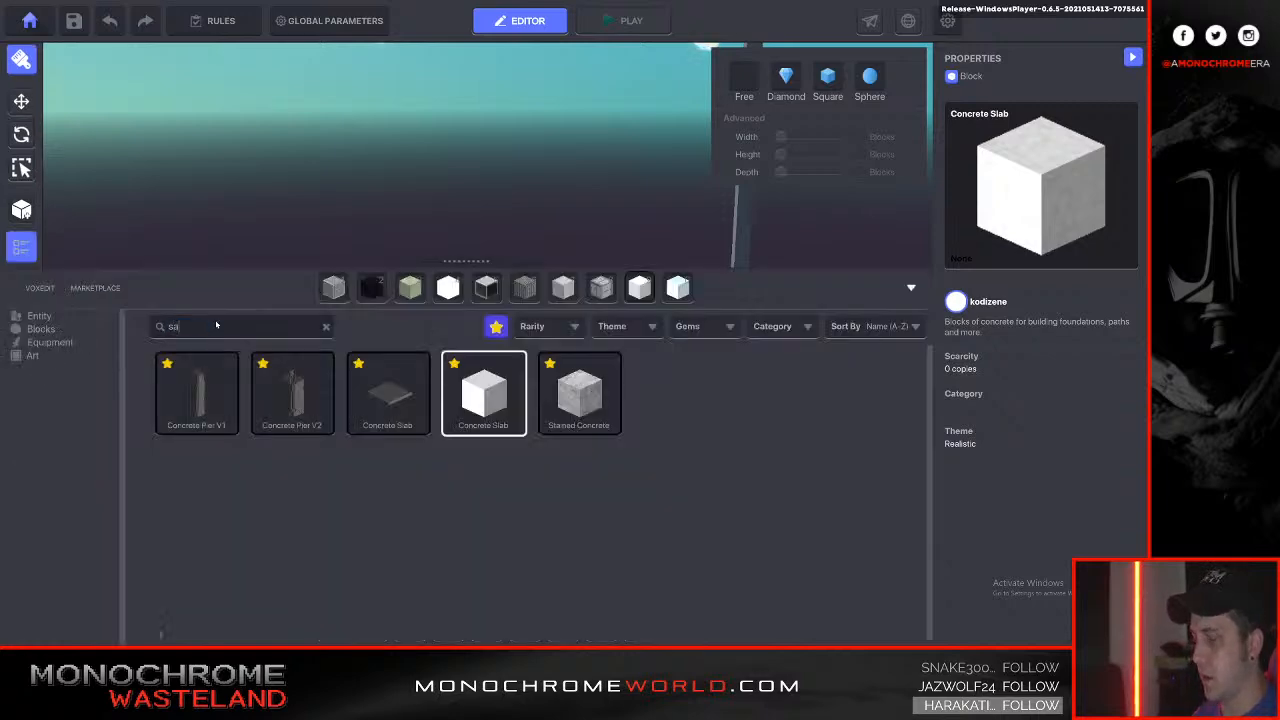
pyautogui.write('nd')
pyautogui.click(207, 396)
pyautogui.press('Tab')
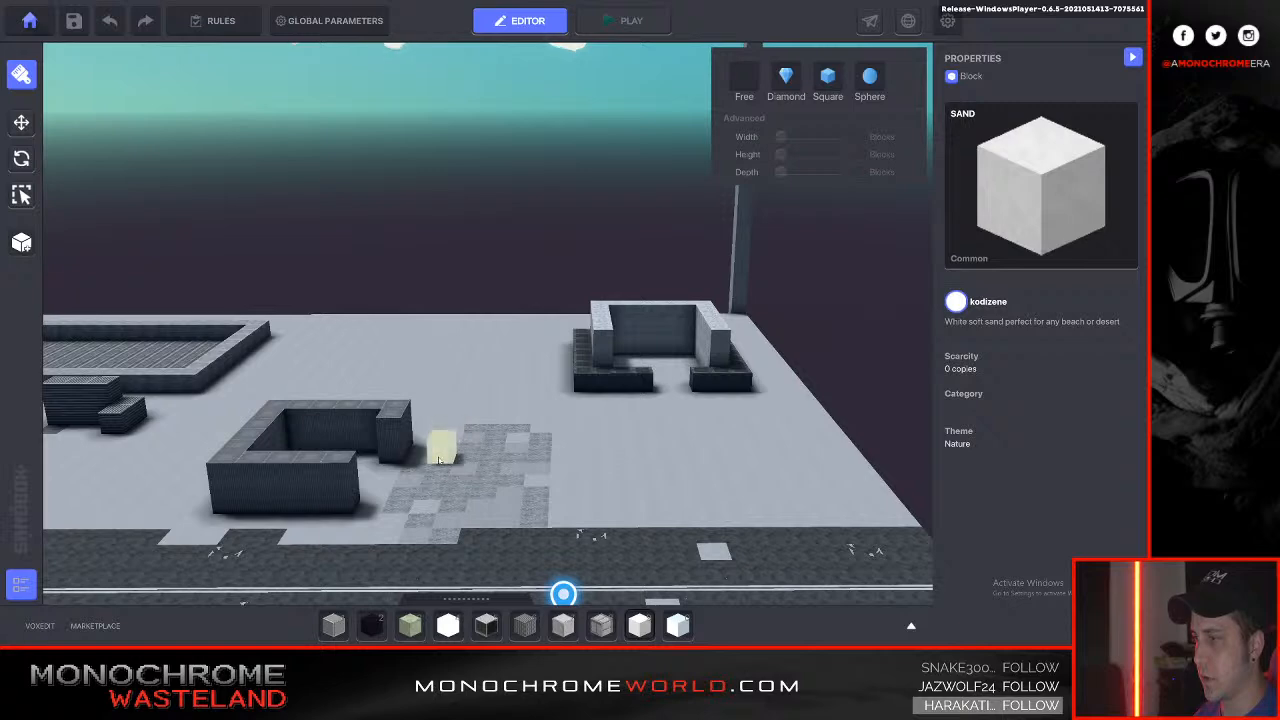
pyautogui.press('s')
pyautogui.press('q')
pyautogui.press('a')
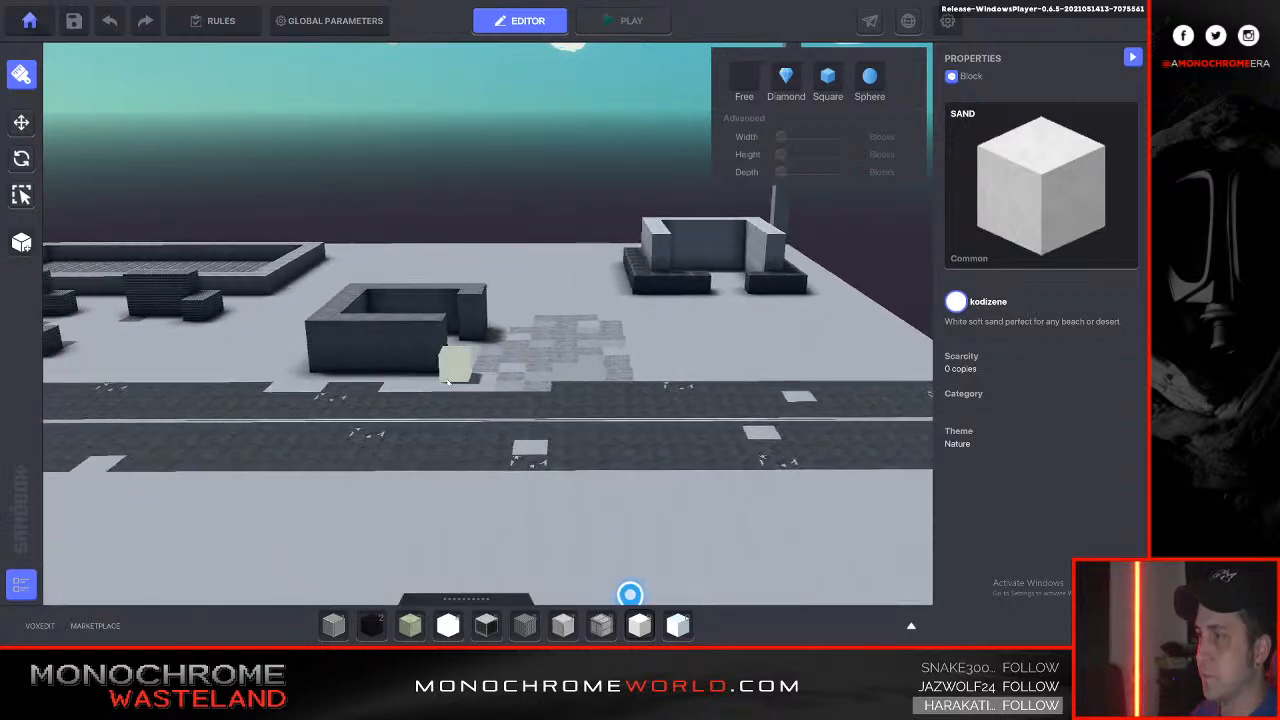
pyautogui.press('e')
pyautogui.press('w')
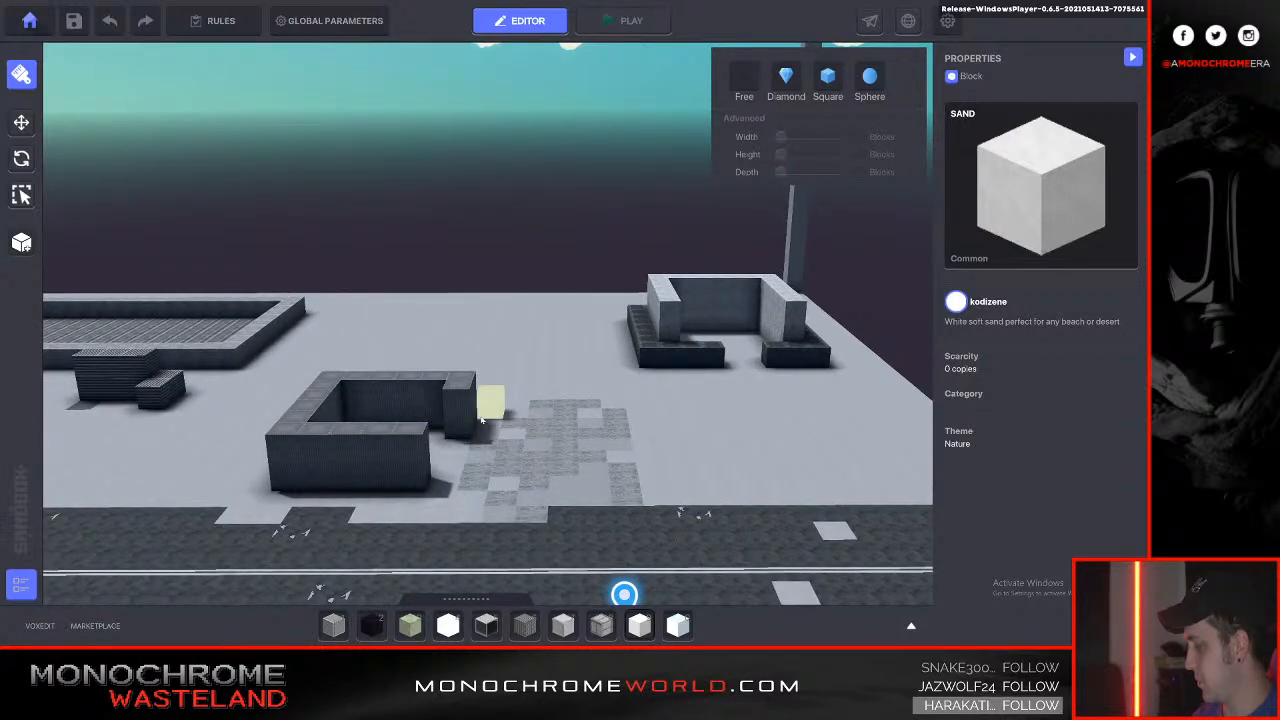
# Choose Grey Tile from the unfiltered favourite blocks and lay it as the floor inside the drywall walls, out to the entrance gap.
pyautogui.moveTo(496, 457); pyautogui.dragTo(397, 183, button='right')
pyautogui.press('w')
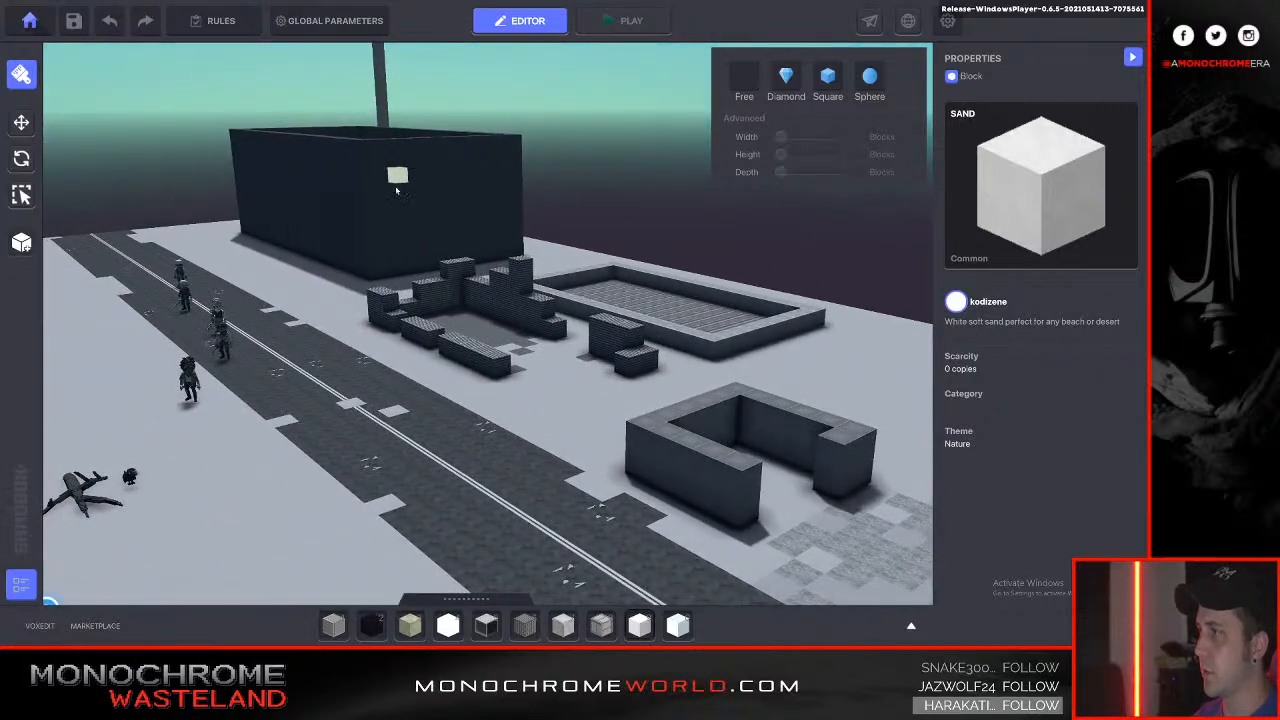
pyautogui.press('d')
pyautogui.moveTo(488, 340); pyautogui.dragTo(566, 321, button='right')
pyautogui.press('d')
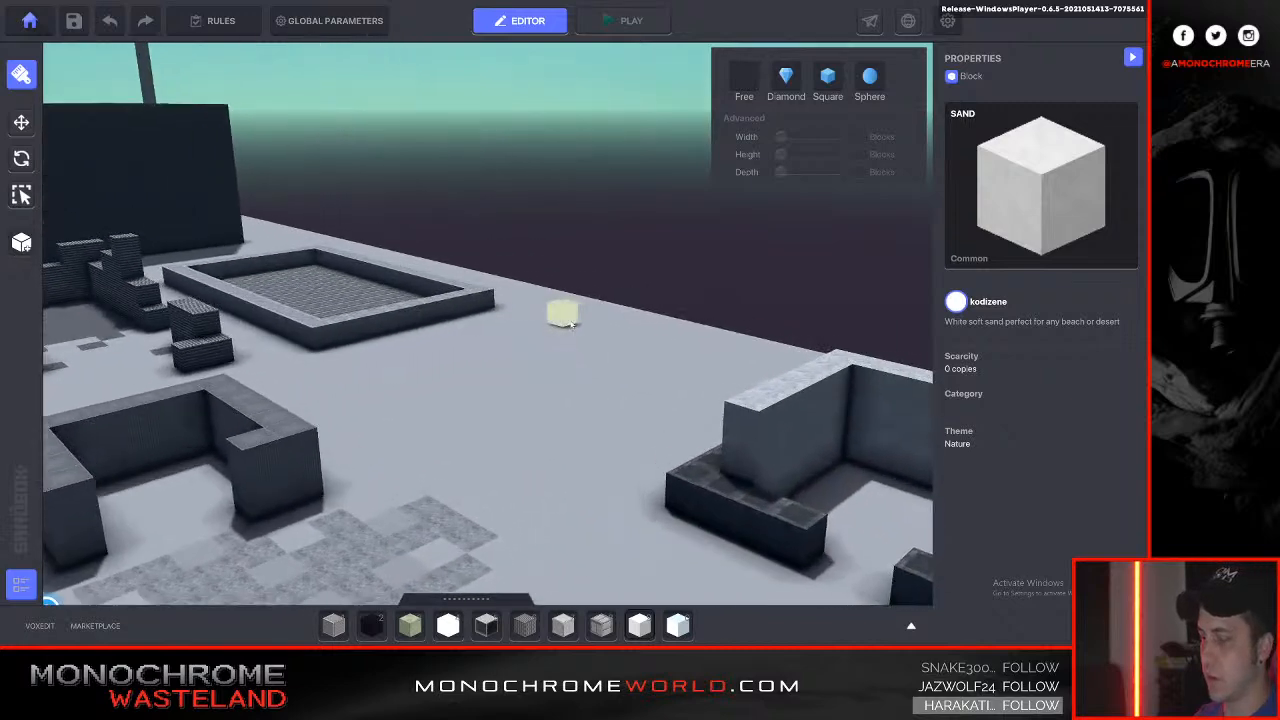
pyautogui.press('Tab')
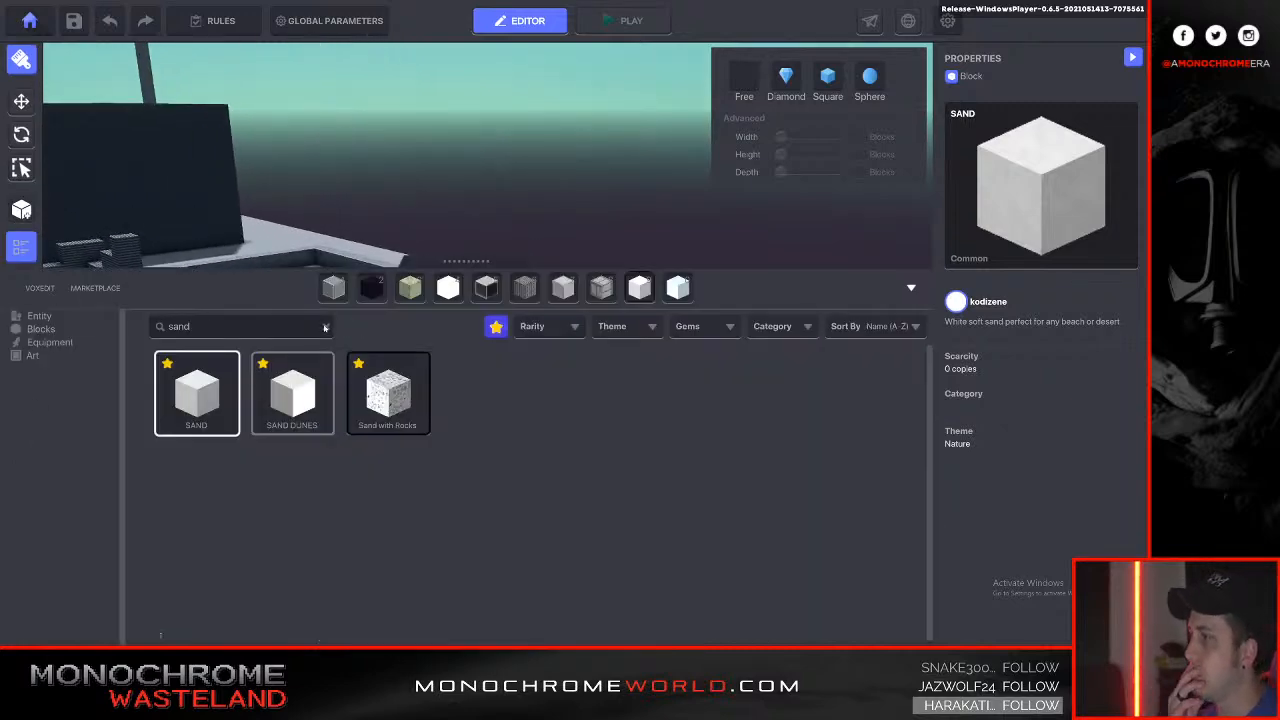
pyautogui.click(95, 329)
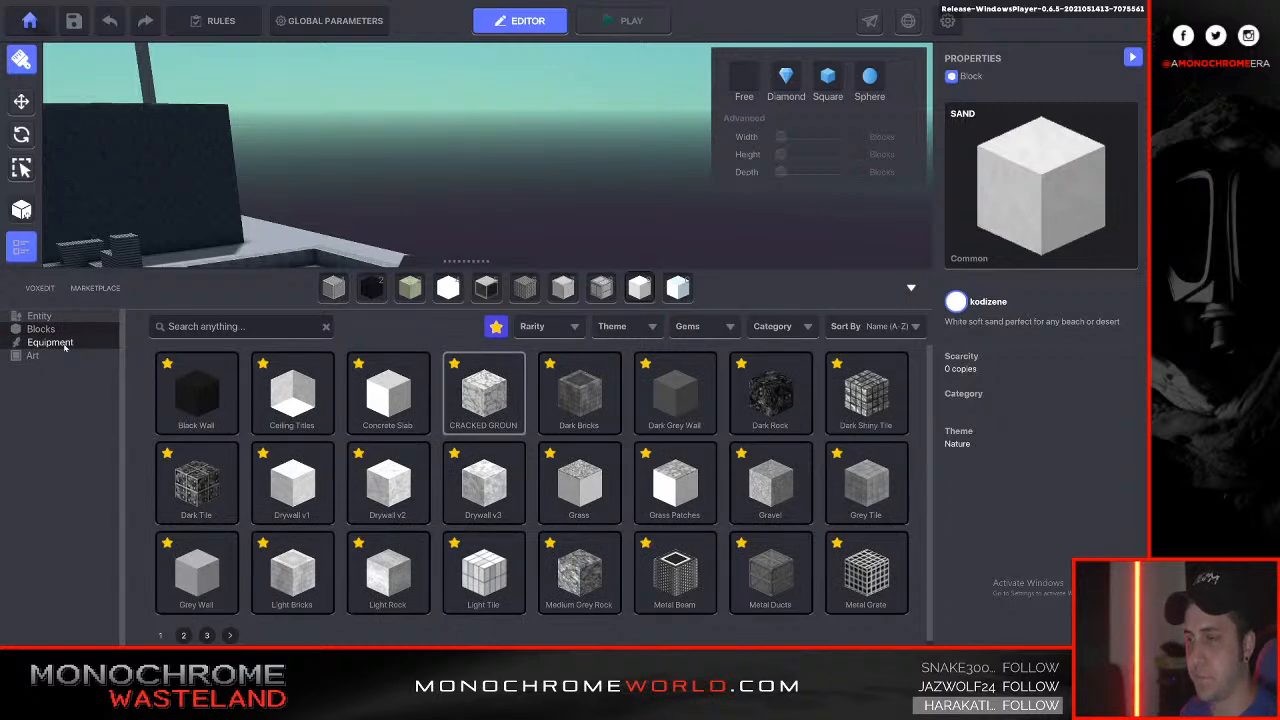
pyautogui.click(866, 484)
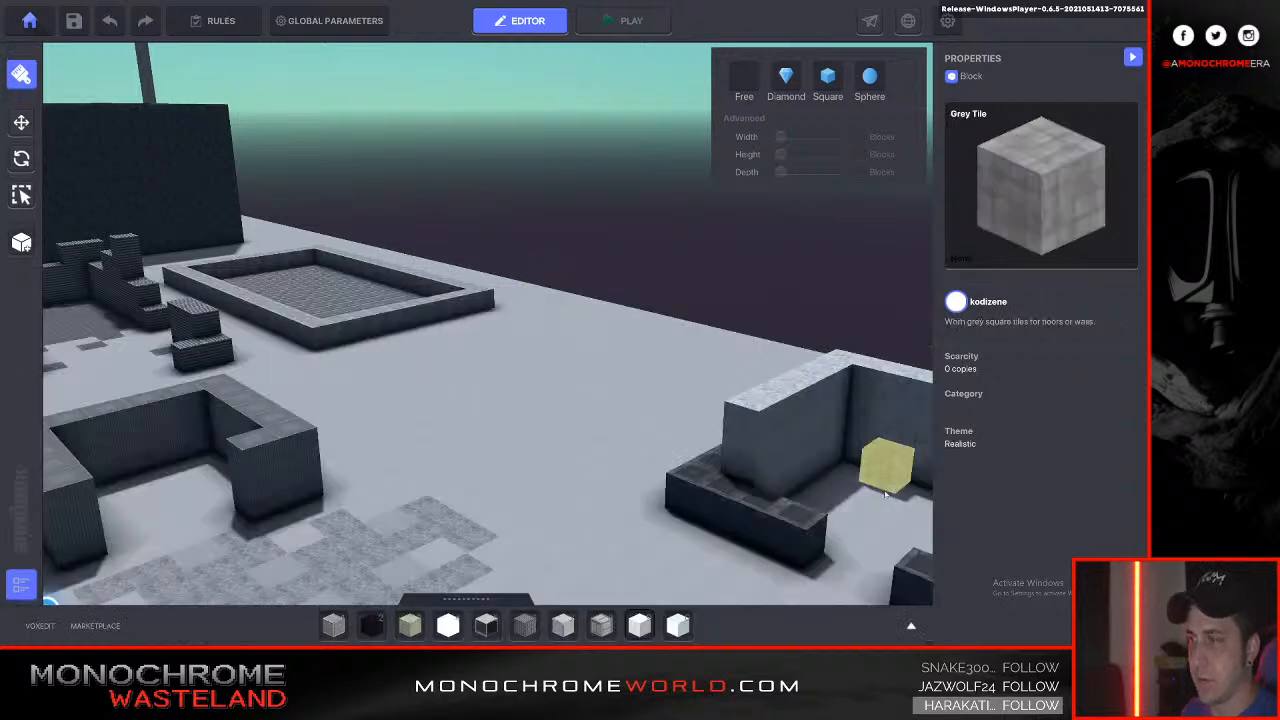
pyautogui.moveTo(532, 460); pyautogui.dragTo(603, 488, button='right')
pyautogui.press('w')
pyautogui.moveTo(524, 471); pyautogui.dragTo(706, 549)
pyautogui.press('s')
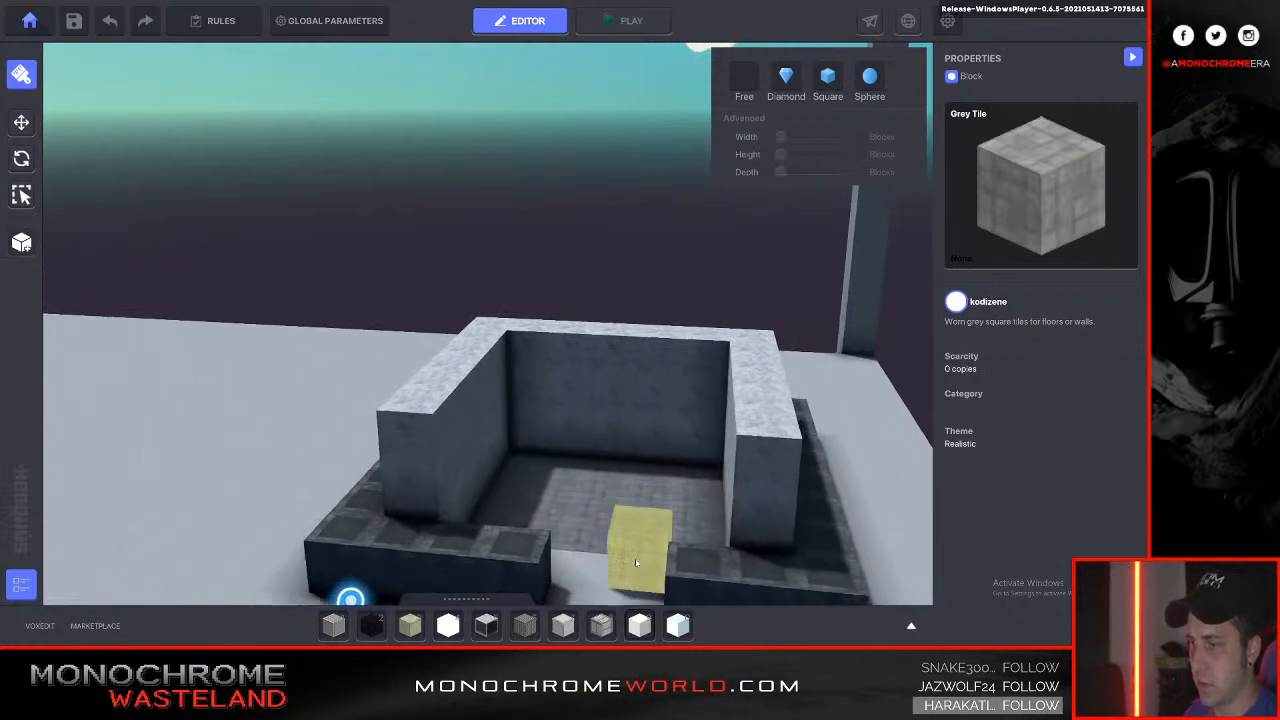
pyautogui.moveTo(594, 541); pyautogui.dragTo(577, 539)
# Choose Night Sky and place it in a few floor cells along the inner side of the dark brick outline.
pyautogui.moveTo(576, 538); pyautogui.dragTo(520, 504, button='right')
pyautogui.press('s')
pyautogui.press('s')
pyautogui.press('w')
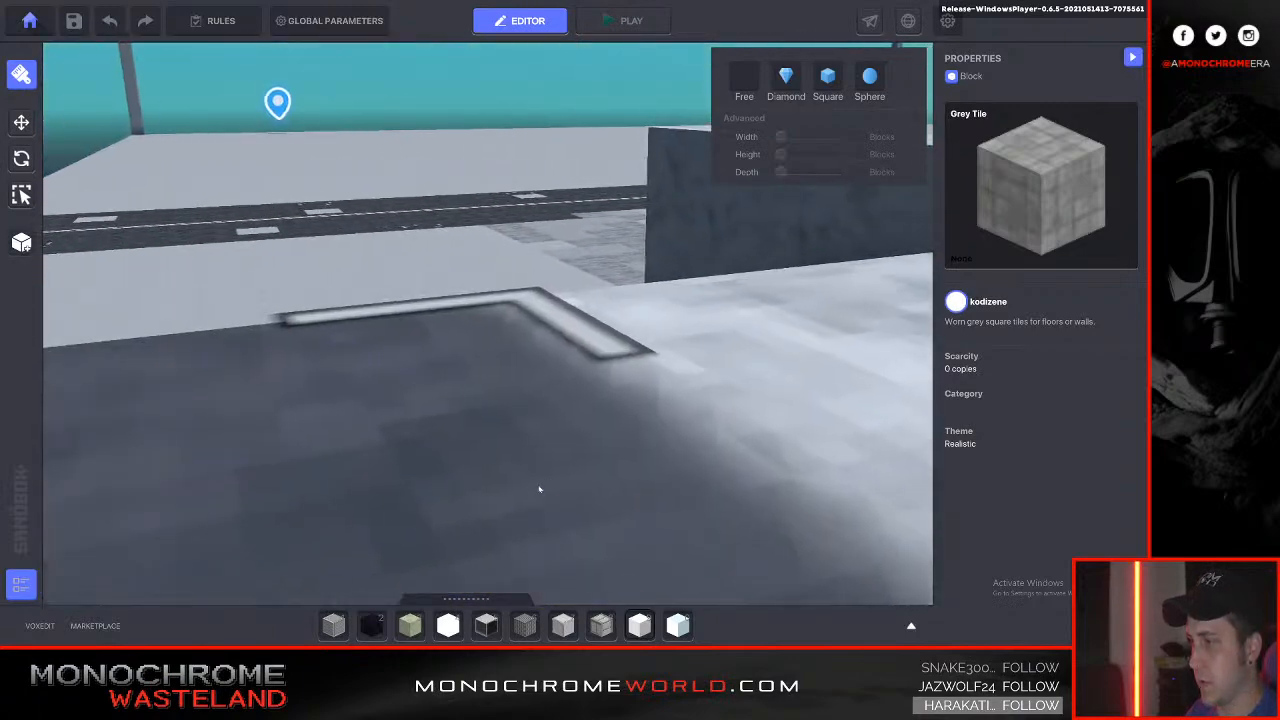
pyautogui.press('2')
pyautogui.press('s')
pyautogui.moveTo(594, 531); pyautogui.dragTo(514, 567)
pyautogui.moveTo(514, 567); pyautogui.dragTo(515, 567, button='right')
pyautogui.press('d')
pyautogui.click(328, 480)
pyautogui.moveTo(535, 474); pyautogui.dragTo(608, 491)
# Choose Grey Tile again and use it to replace the dark floor cells at the building's entrance.
pyautogui.press('Tab')
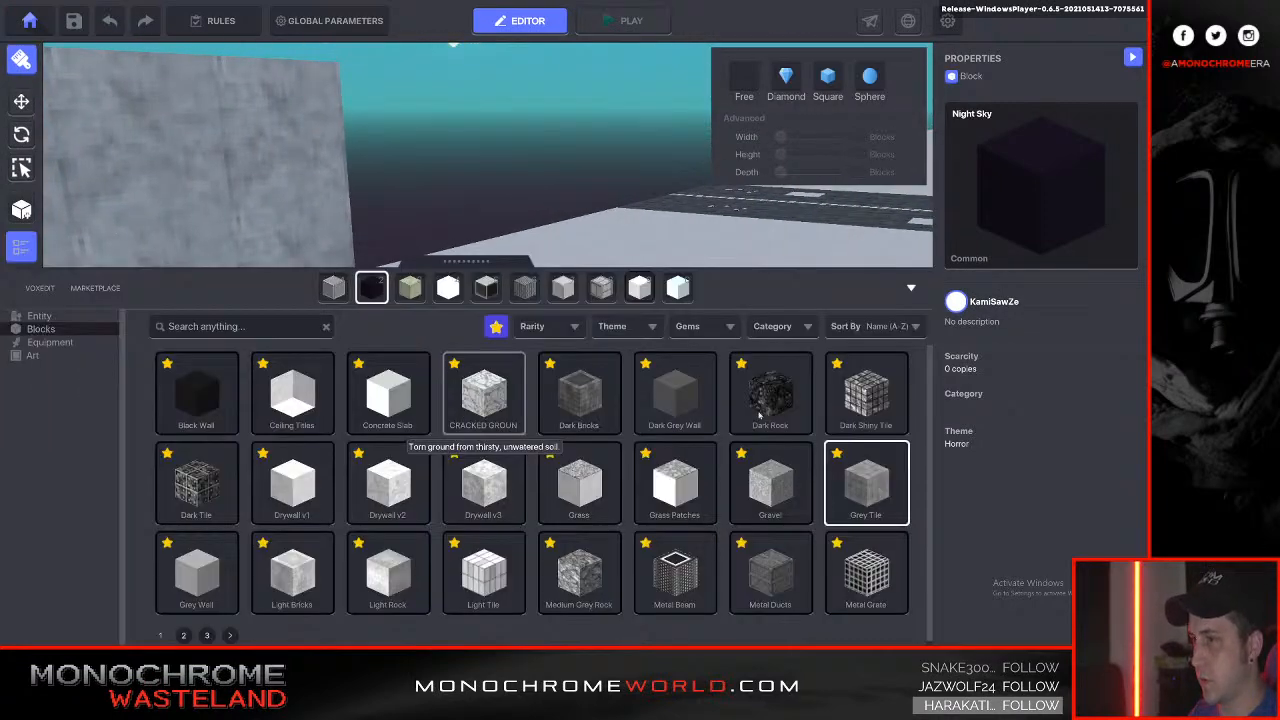
pyautogui.click(868, 457)
pyautogui.press('Tab')
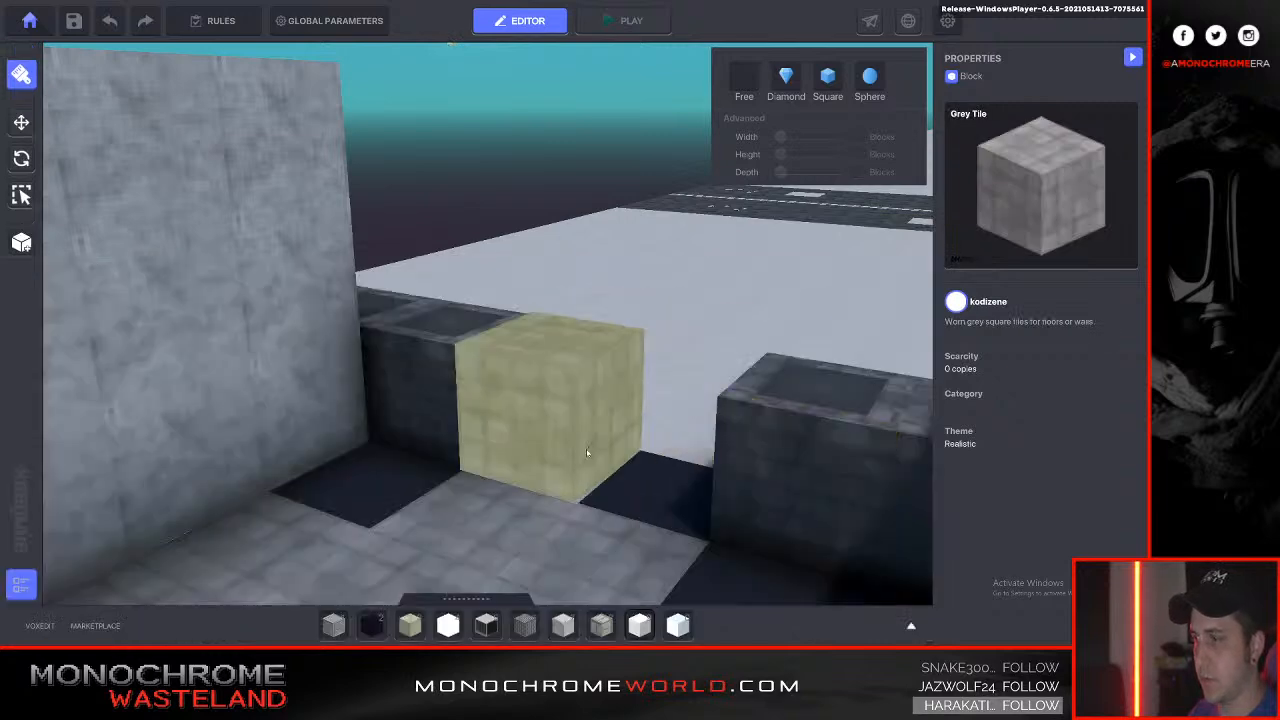
pyautogui.press('w')
pyautogui.moveTo(702, 533); pyautogui.dragTo(702, 533, button='right')
pyautogui.click(702, 533)
pyautogui.click(757, 534)
# Choose Dark Bricks and raise the outline to the right of the entrance and along that side wall by two layers.
pyautogui.press('w')
pyautogui.moveTo(634, 422); pyautogui.dragTo(630, 412, button='right')
pyautogui.press('a')
pyautogui.press('s')
pyautogui.press('a')
pyautogui.press('Tab')
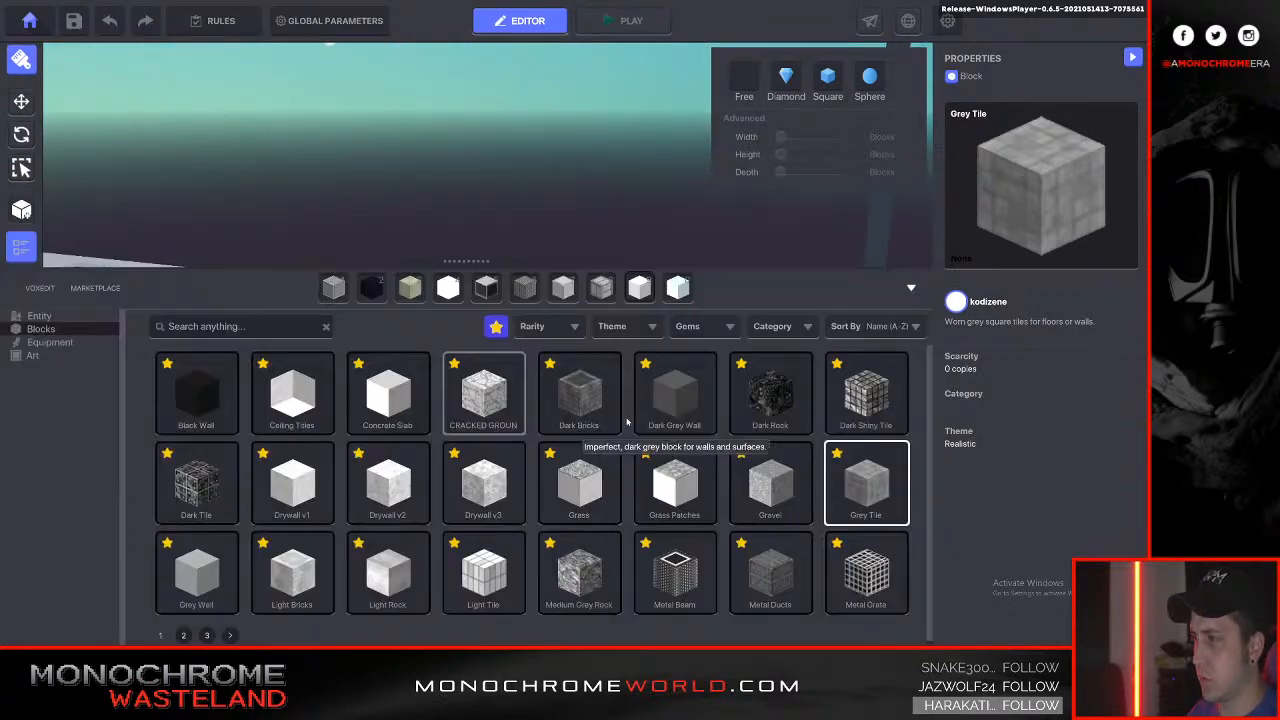
pyautogui.click(560, 400)
pyautogui.press('Tab')
pyautogui.press('d')
pyautogui.moveTo(565, 390); pyautogui.dragTo(569, 376, button='right')
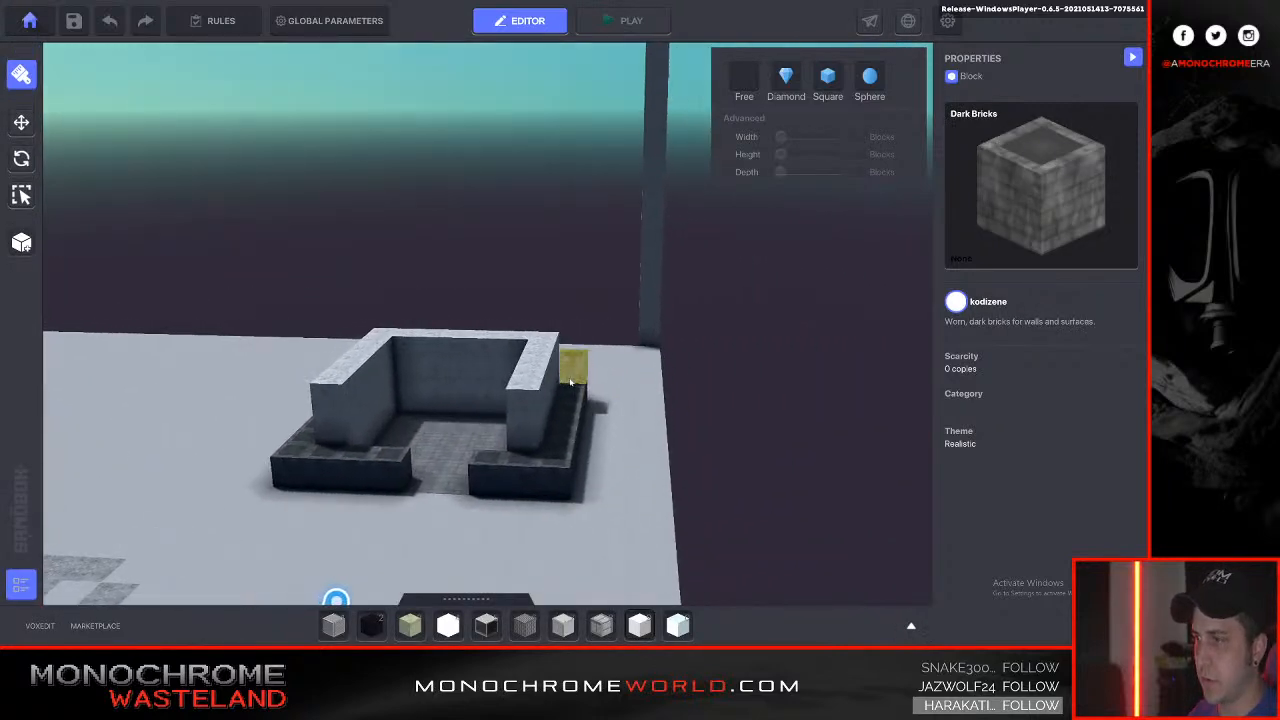
pyautogui.click(548, 453)
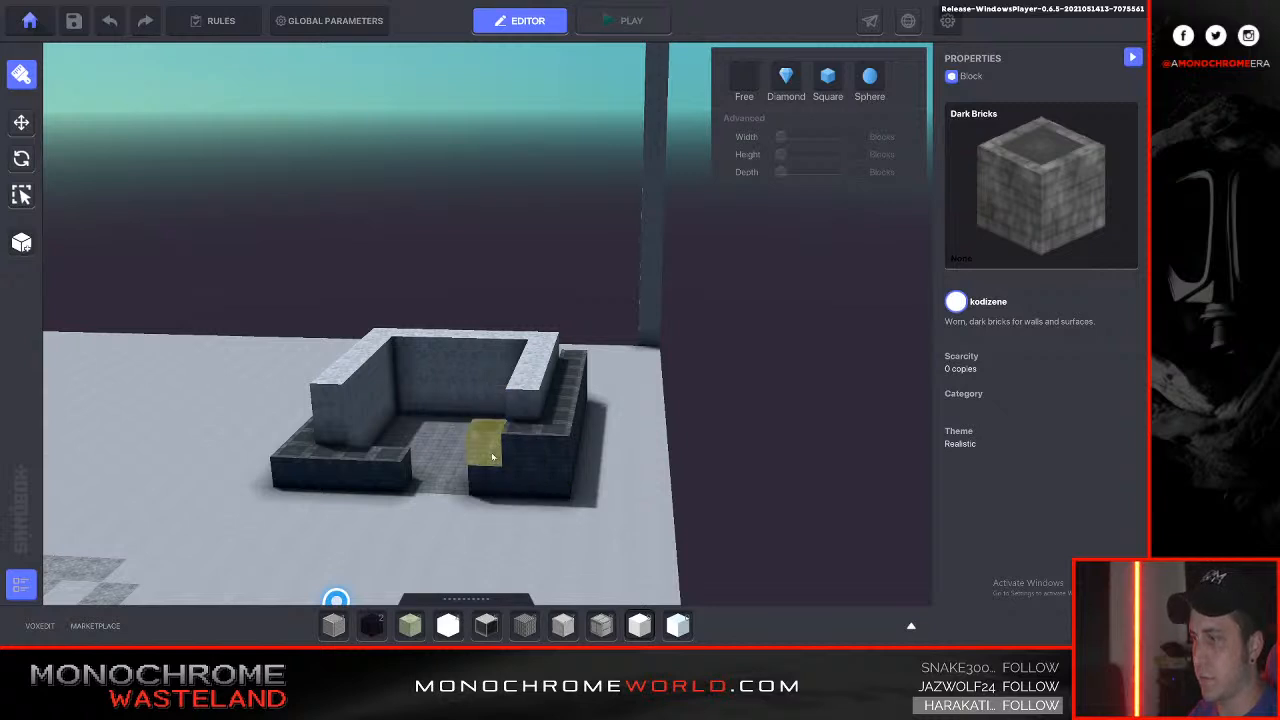
pyautogui.click(492, 457)
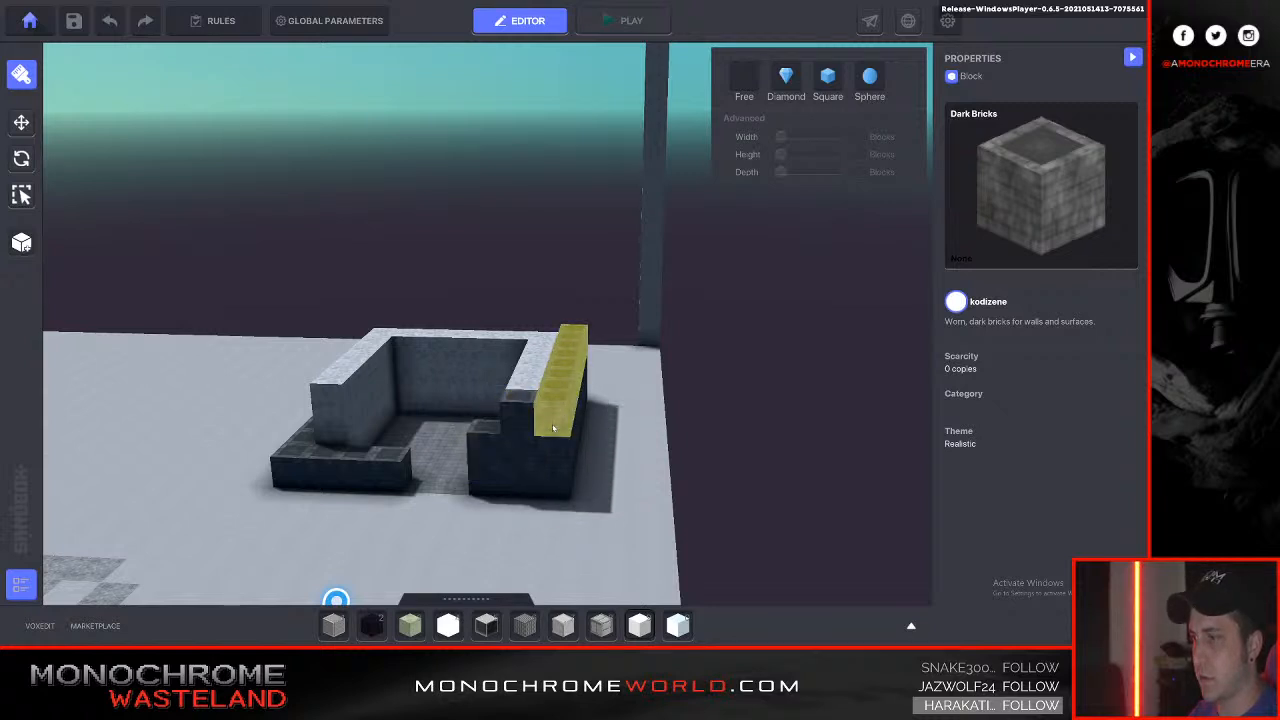
pyautogui.click(553, 428)
# Add one layer of Dark Bricks to the outline left of the entrance and along the adjoining side wall.
pyautogui.moveTo(307, 453); pyautogui.dragTo(306, 450)
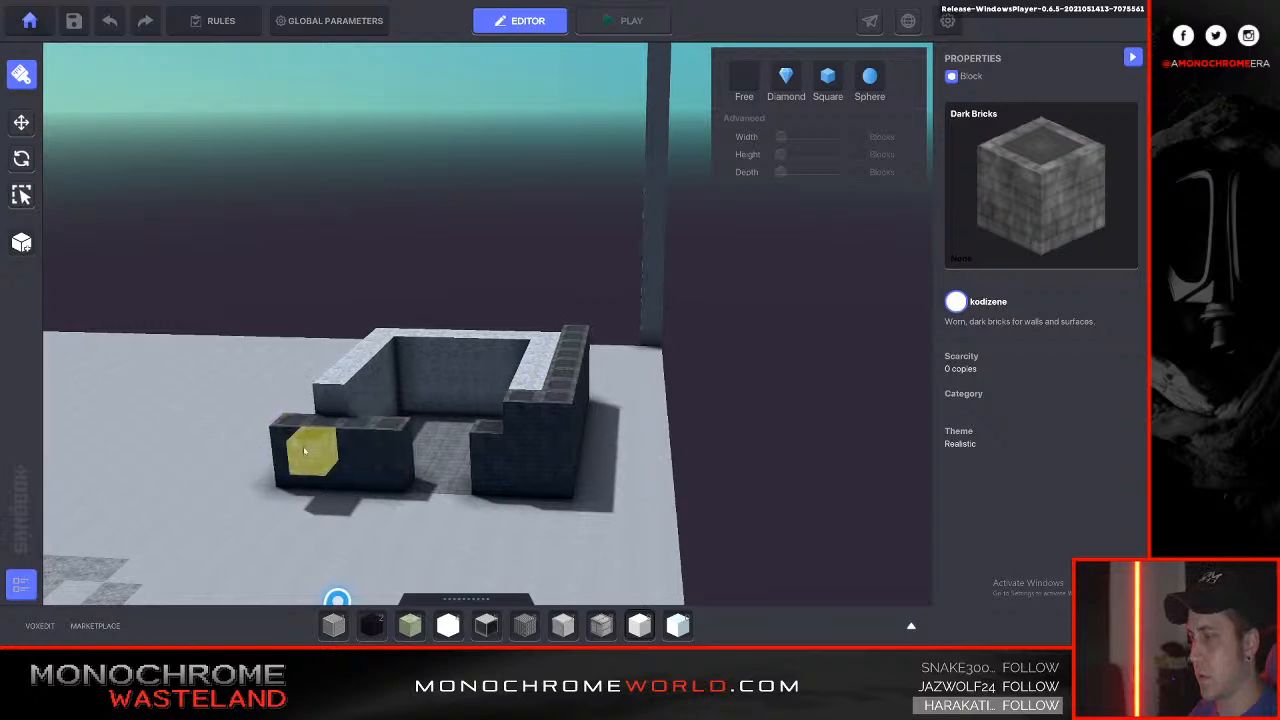
pyautogui.press('w')
pyautogui.press('e')
pyautogui.press('s')
pyautogui.press('e')
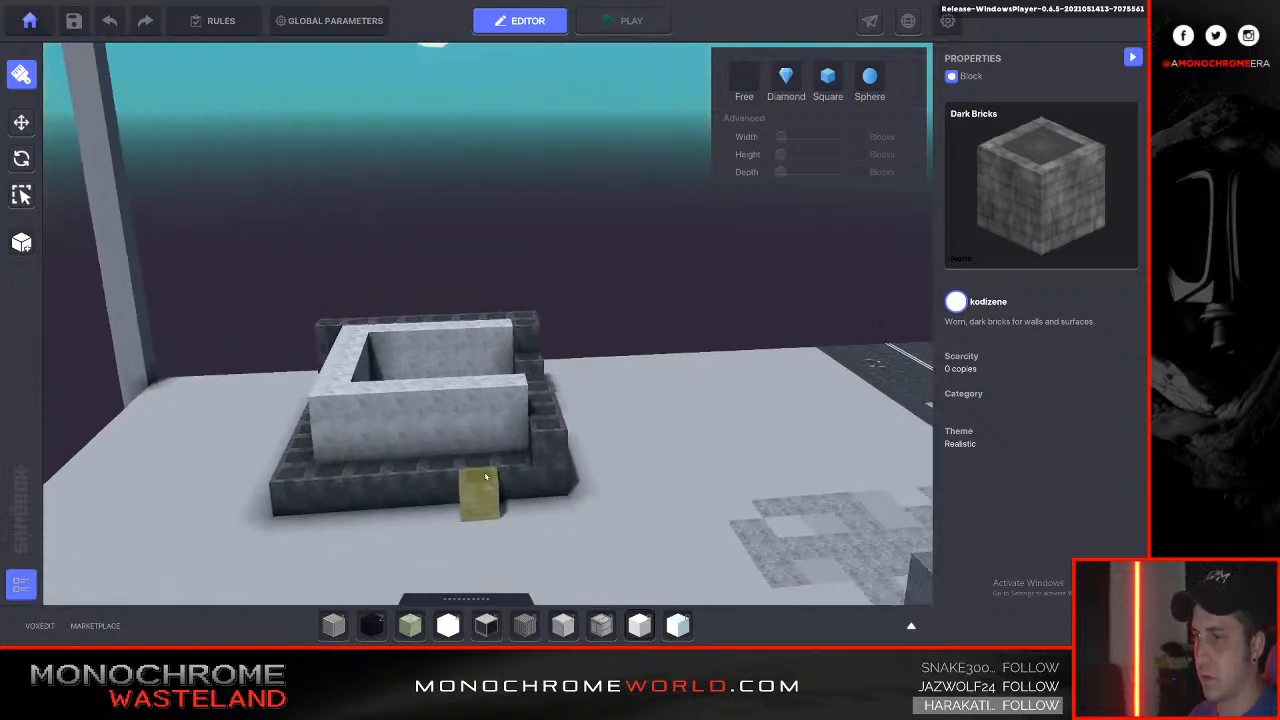
pyautogui.moveTo(334, 445); pyautogui.dragTo(318, 447)
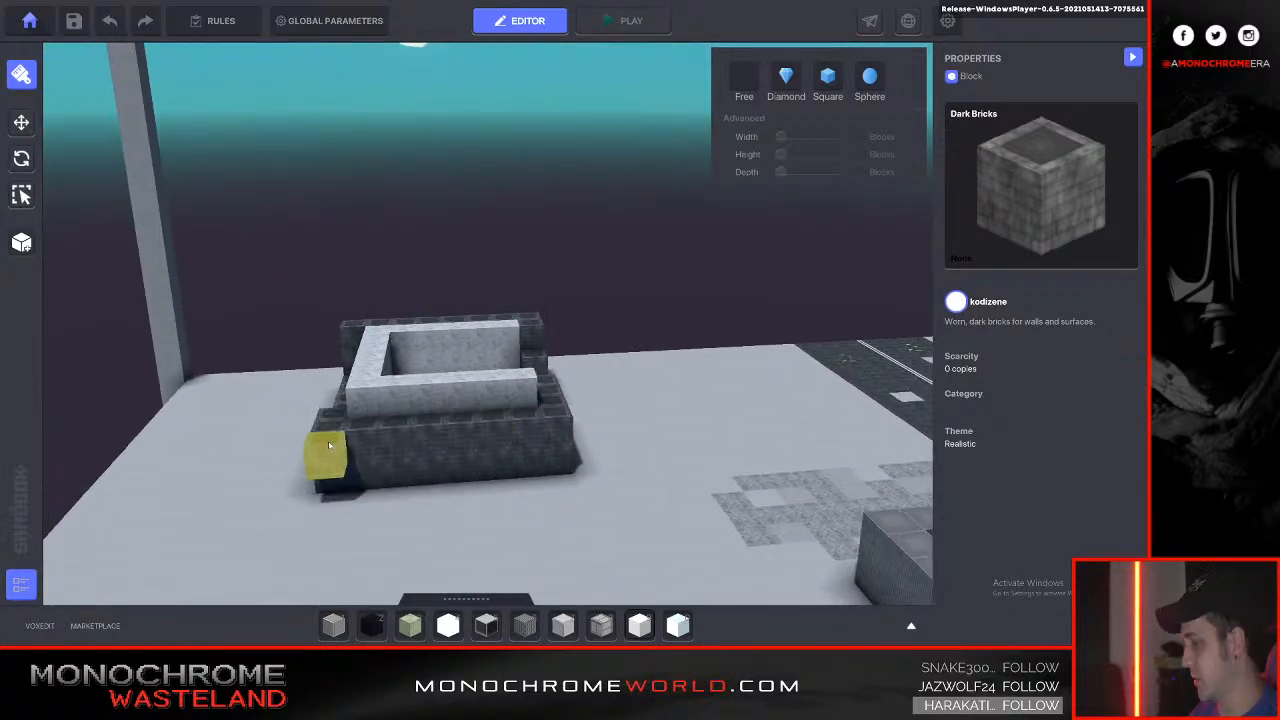
# Raise the Dark Bricks outline to the height of the drywall along the back and the remaining side, undoing any misplaced blocks.
pyautogui.press('e')
pyautogui.press('a')
pyautogui.press('a')
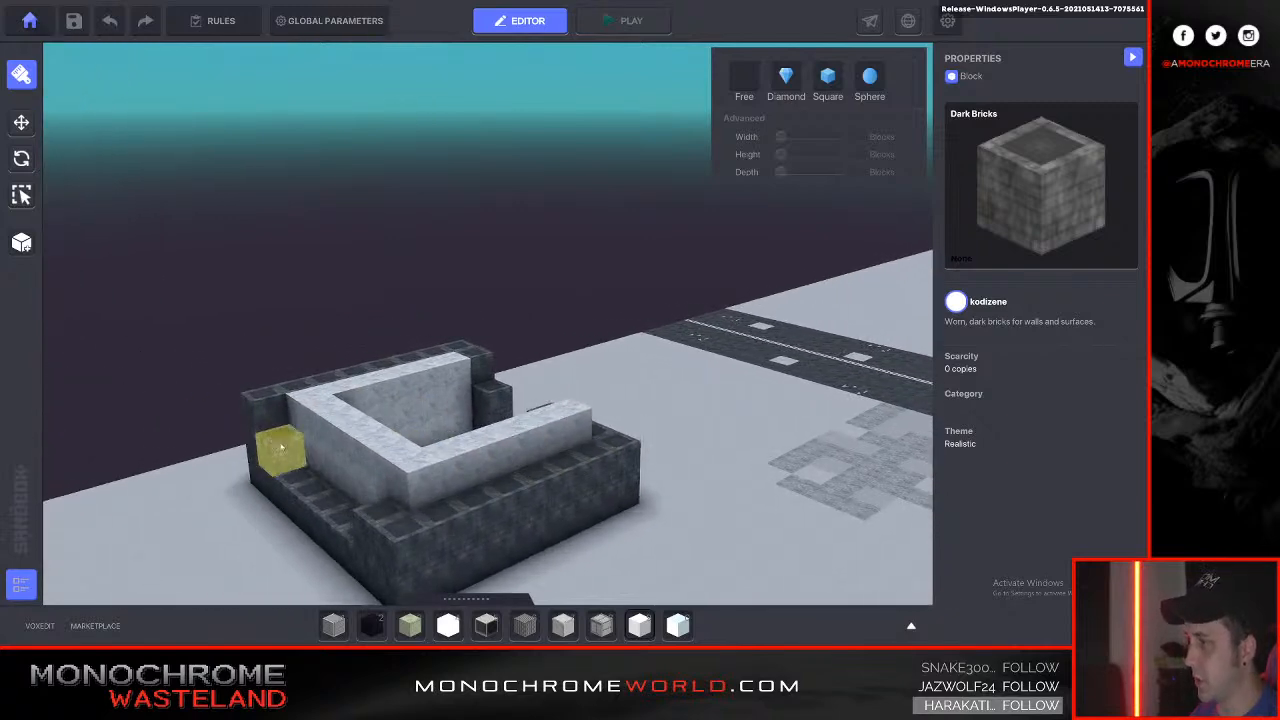
pyautogui.moveTo(348, 490); pyautogui.dragTo(347, 494)
pyautogui.click(345, 532)
pyautogui.hotkey('ctrl', 'z')
pyautogui.moveTo(340, 482); pyautogui.dragTo(400, 512)
pyautogui.moveTo(601, 442); pyautogui.dragTo(438, 484)
pyautogui.moveTo(438, 484); pyautogui.dragTo(438, 484, button='right')
pyautogui.press('d')
pyautogui.press('d')
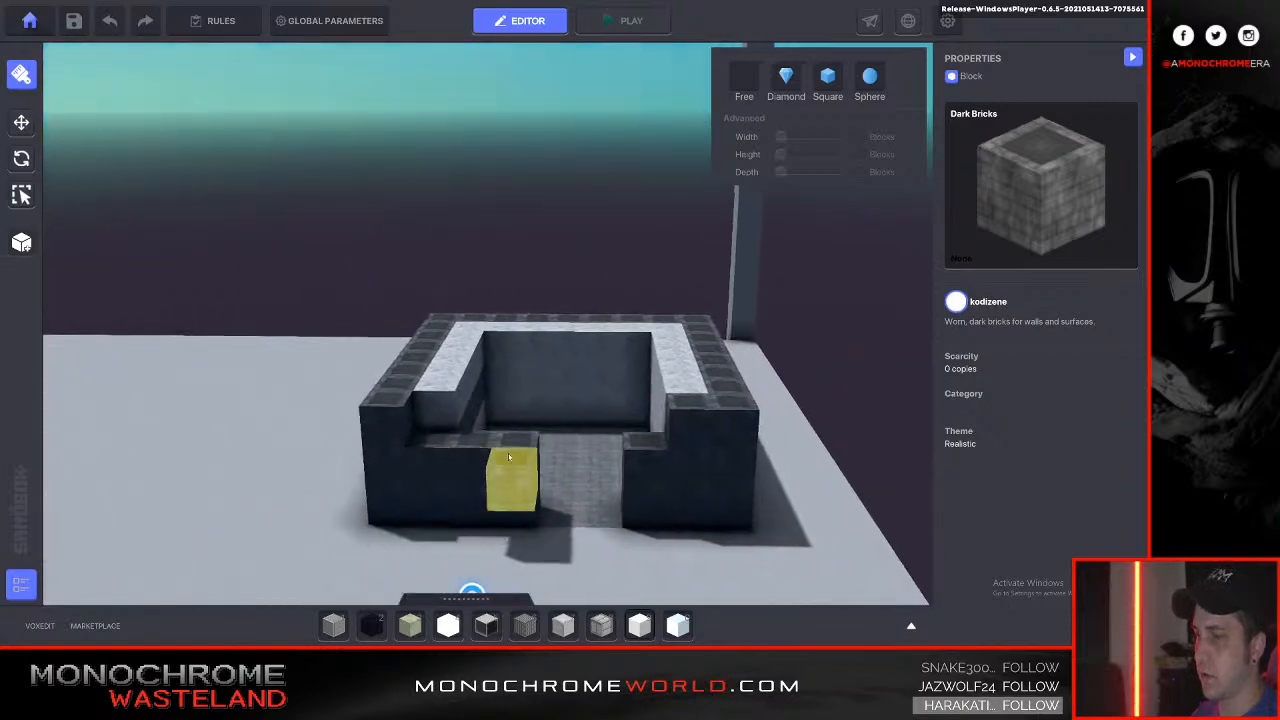
# Fill the top layer of Dark Bricks on both front sections up to the entrance opening.
pyautogui.click(418, 424)
pyautogui.click(459, 432)
pyautogui.click(504, 436)
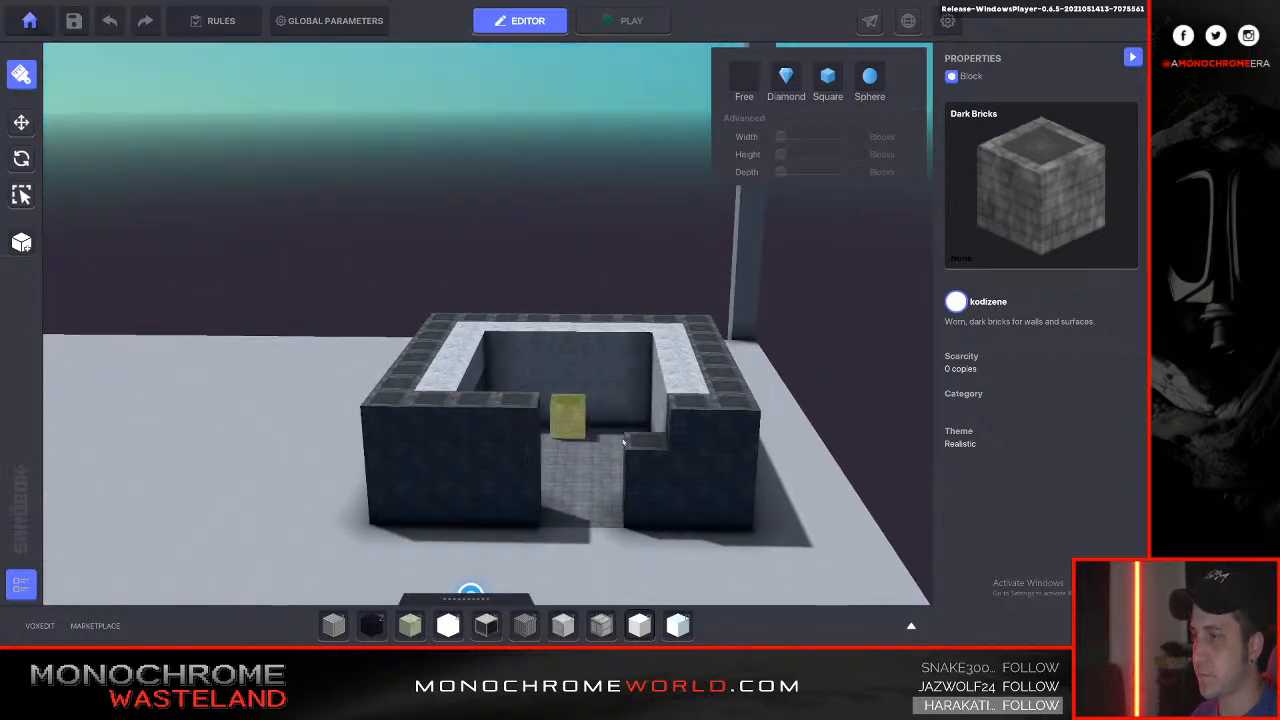
pyautogui.click(642, 452)
pyautogui.press('a')
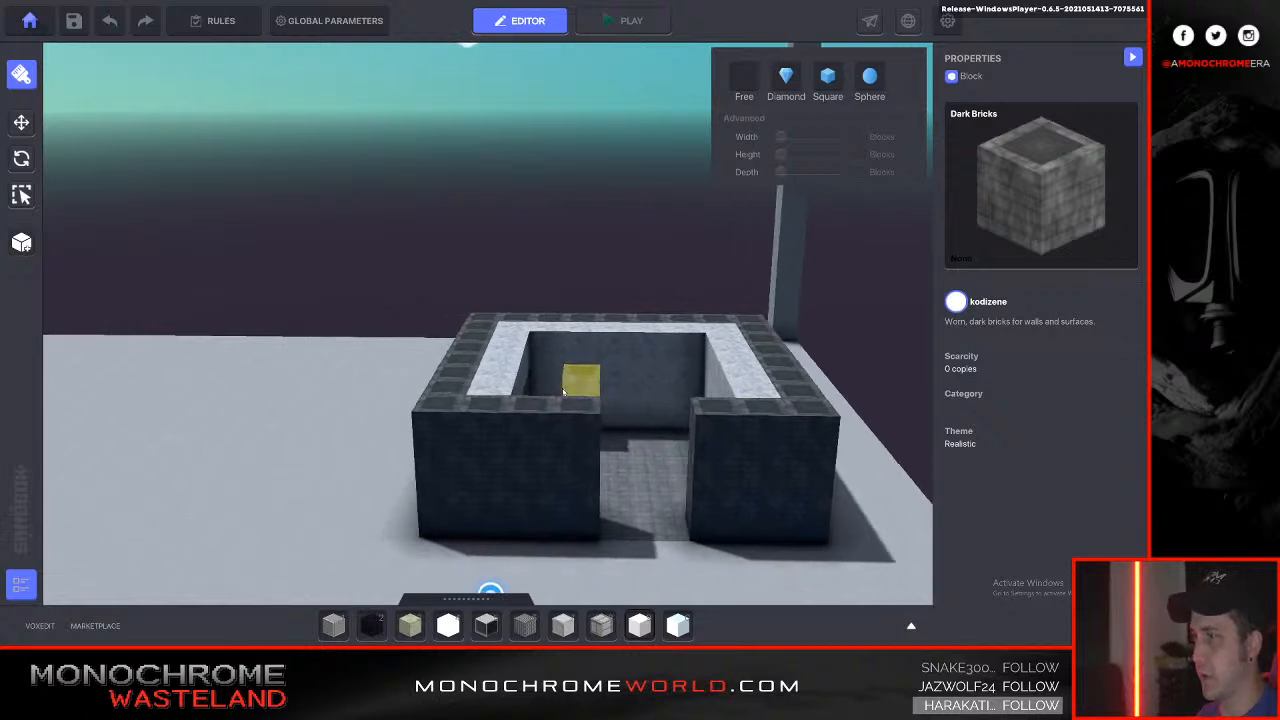
pyautogui.moveTo(563, 392); pyautogui.dragTo(563, 392, button='right')
pyautogui.press('a')
pyautogui.moveTo(465, 525); pyautogui.dragTo(471, 423)
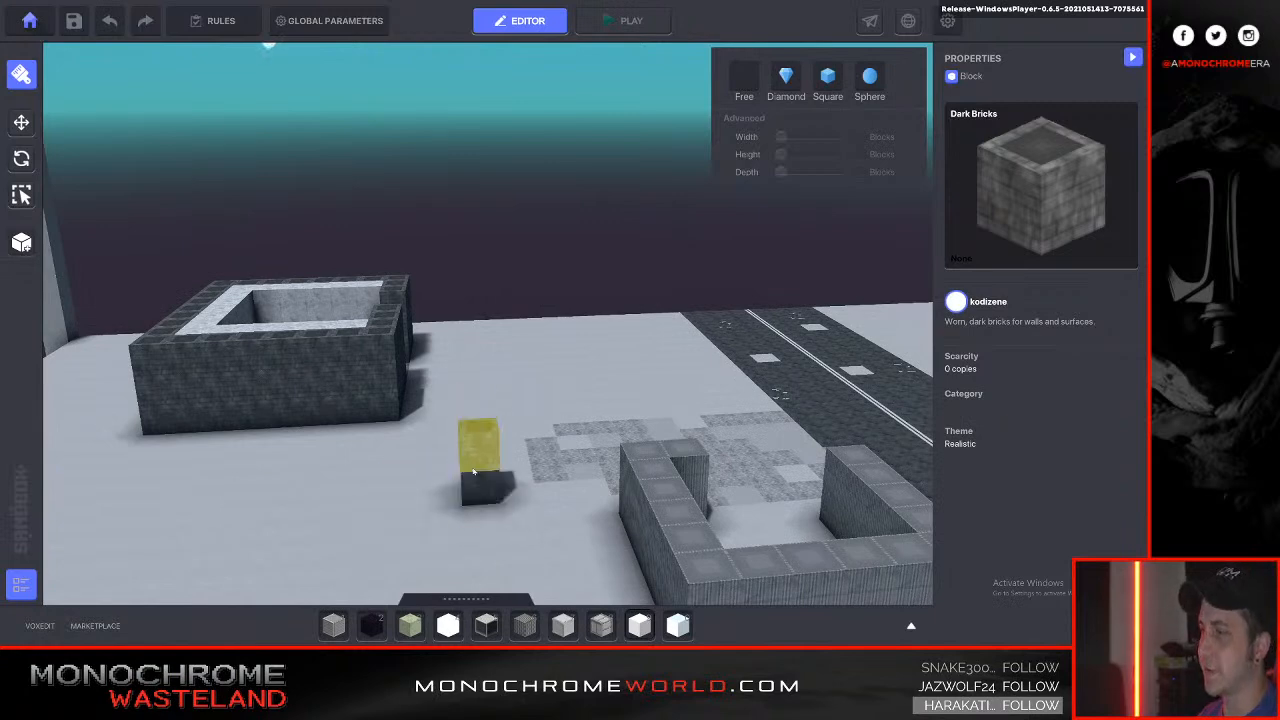
pyautogui.hotkey('ctrl', 'z')
# Choose Light Rock from the favourite blocks as the block to place.
pyautogui.press('a')
pyautogui.press('w')
pyautogui.moveTo(457, 471); pyautogui.dragTo(496, 459, button='right')
pyautogui.press('s')
pyautogui.press('Tab')
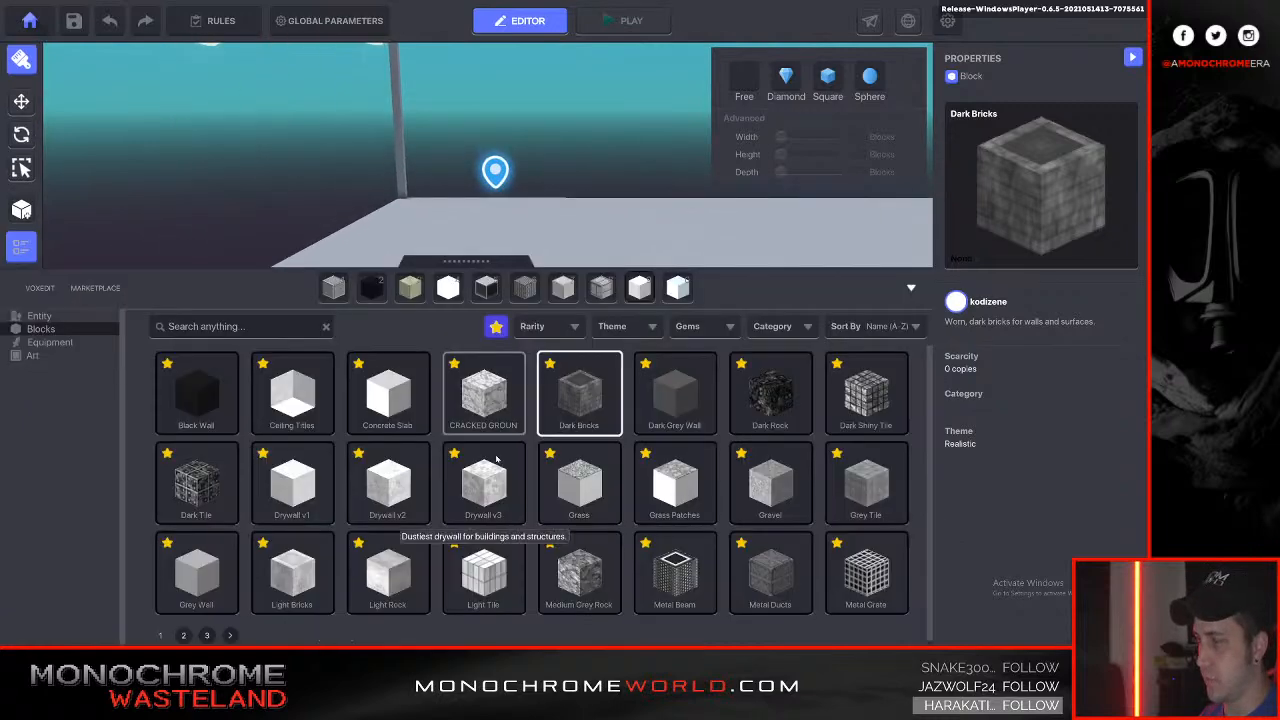
pyautogui.click(401, 572)
pyautogui.press('Tab')
# Lay a one-block-high, irregular Light Rock base on the ground between the dark brick building and the road.
pyautogui.moveTo(402, 568); pyautogui.dragTo(380, 491, button='right')
pyautogui.press('s')
pyautogui.press('a')
pyautogui.press('d')
pyautogui.press('s')
pyautogui.press('a')
pyautogui.moveTo(356, 494); pyautogui.dragTo(668, 495)
pyautogui.moveTo(665, 505); pyautogui.dragTo(506, 540)
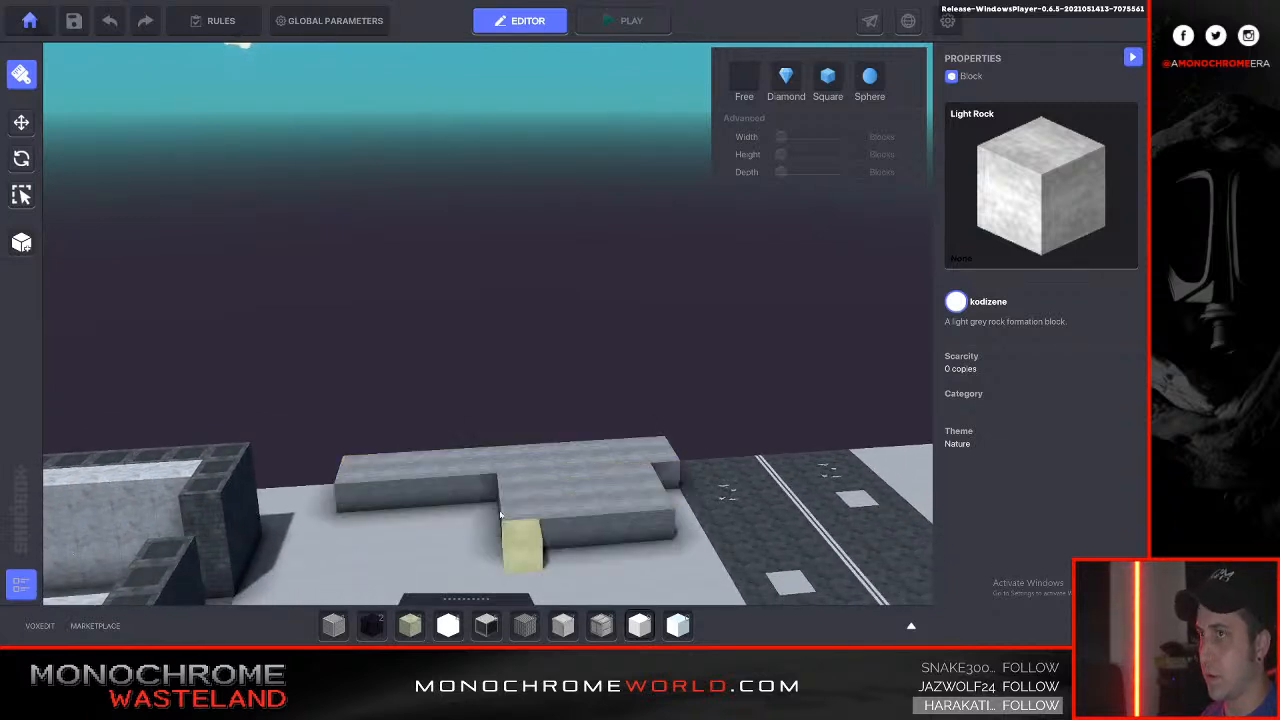
# Stamp three overlapping Light Rock diamonds, 5 blocks wide, high and deep, onto the rock base.
pyautogui.click(787, 80)
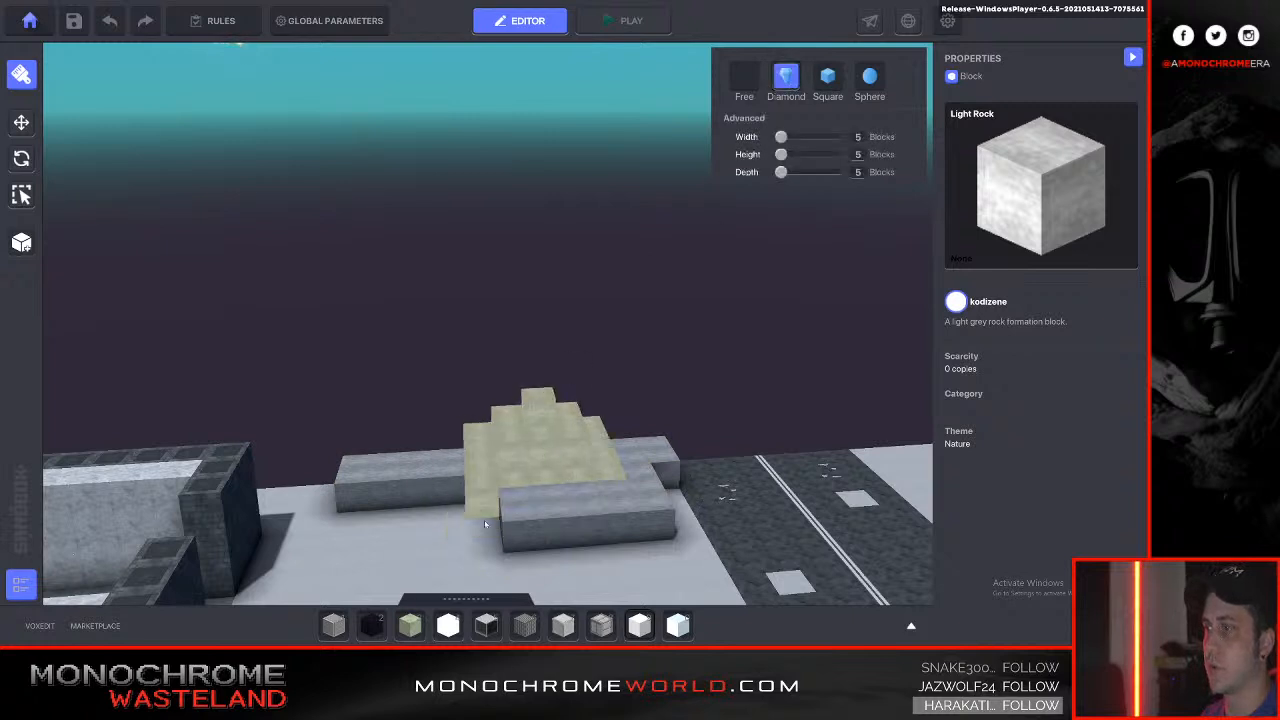
pyautogui.click(550, 425)
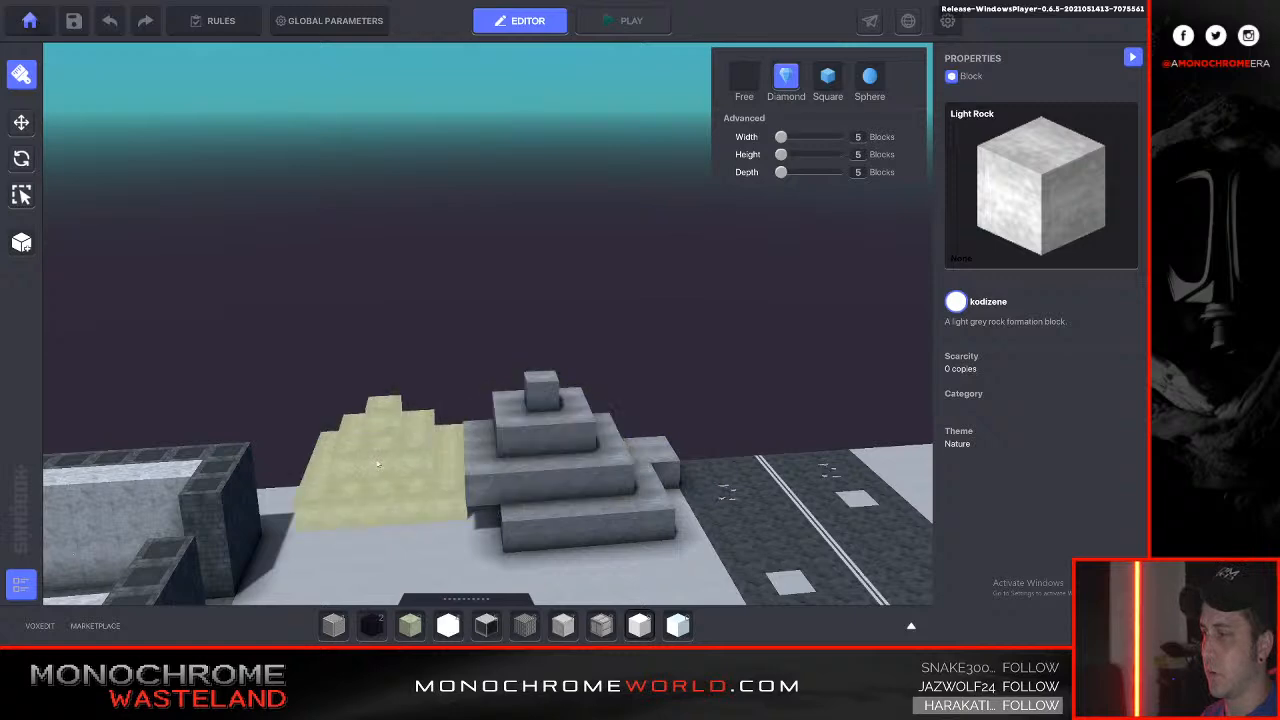
pyautogui.click(455, 455)
pyautogui.press('w')
pyautogui.press('q')
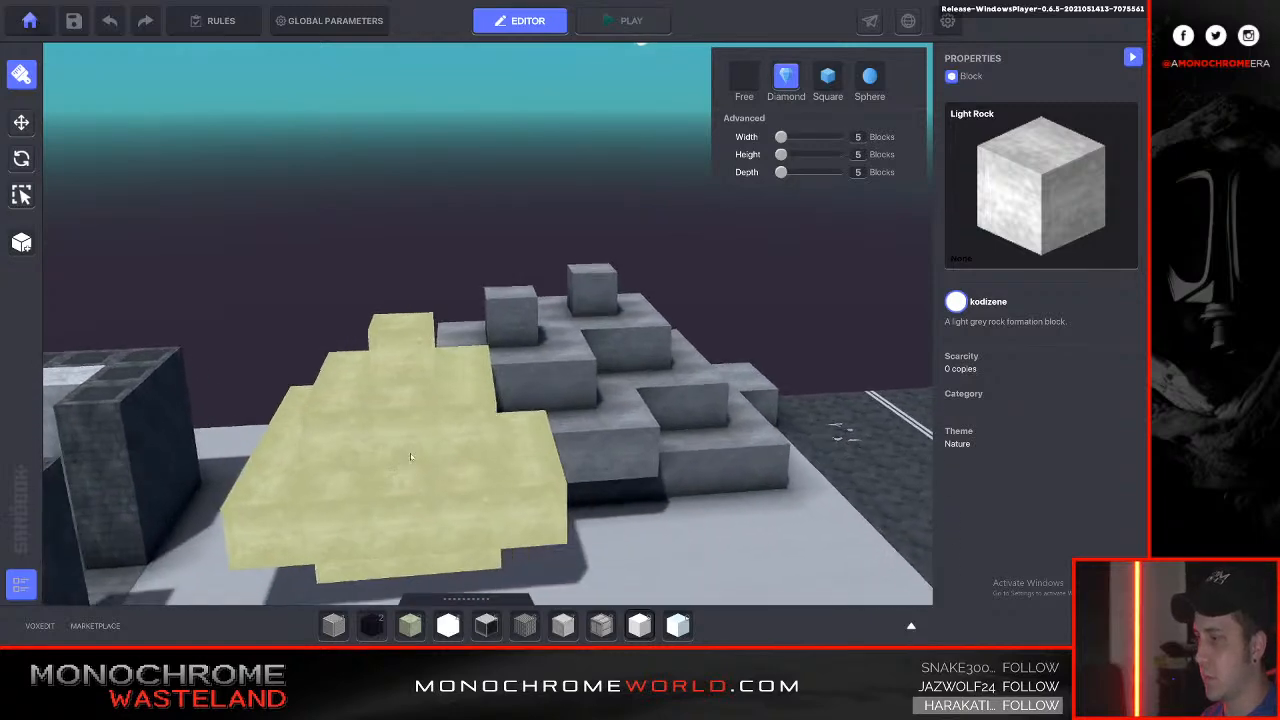
pyautogui.press('a')
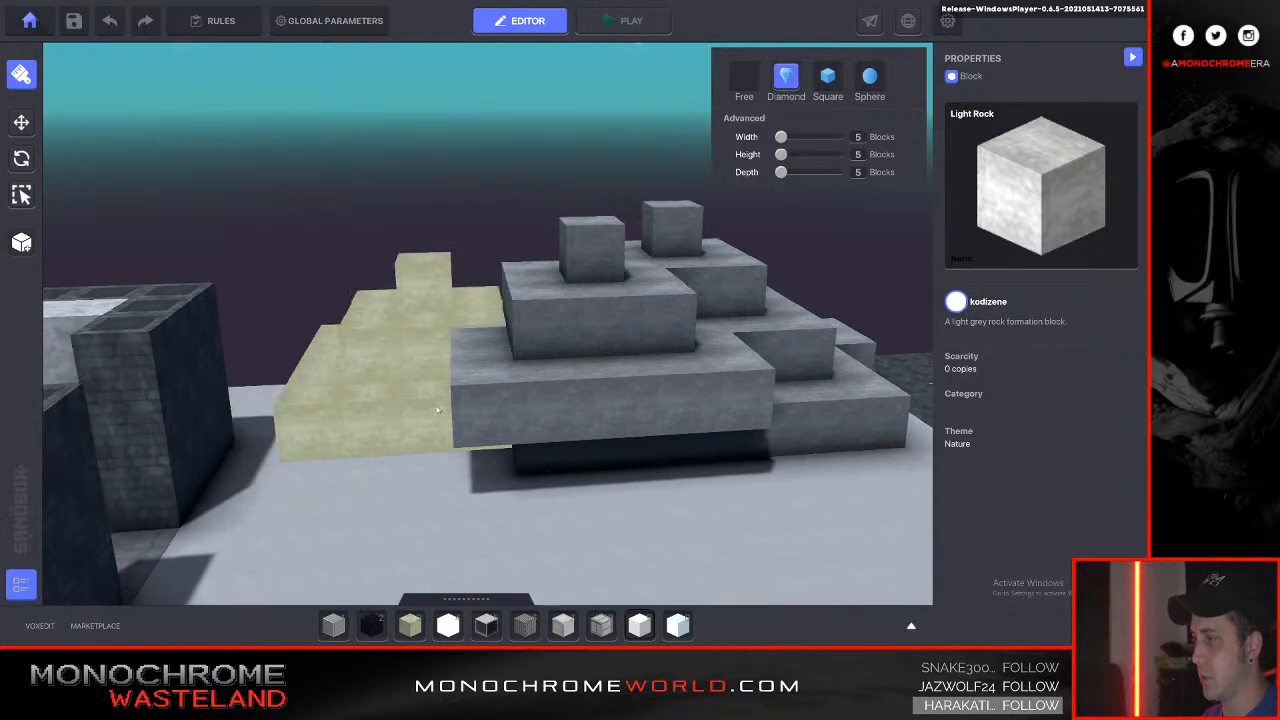
pyautogui.click(435, 411)
pyautogui.press('d')
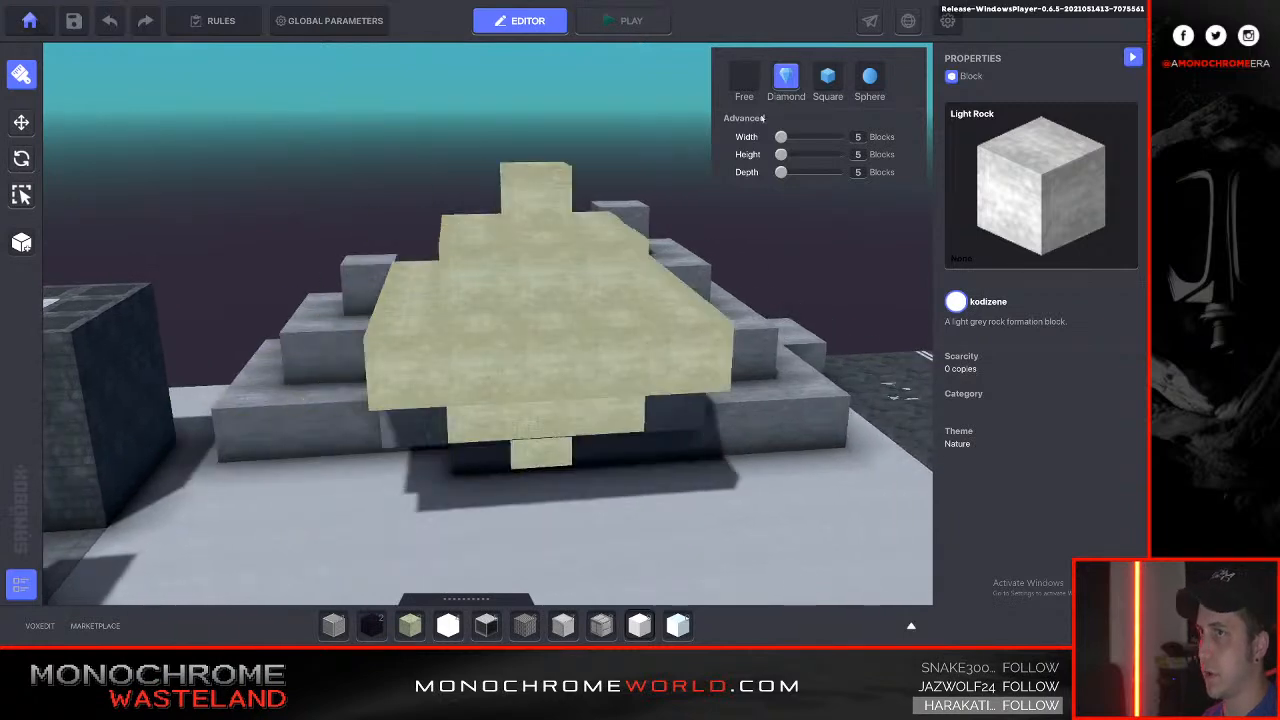
# Switch to the Free brush and carve away the upper middle blocks of the Light Rock pile.
pyautogui.click(735, 84)
pyautogui.moveTo(413, 425)
pyautogui.mouseDown()
pyautogui.moveTo(514, 331)
pyautogui.moveTo(652, 317)
pyautogui.mouseUp()
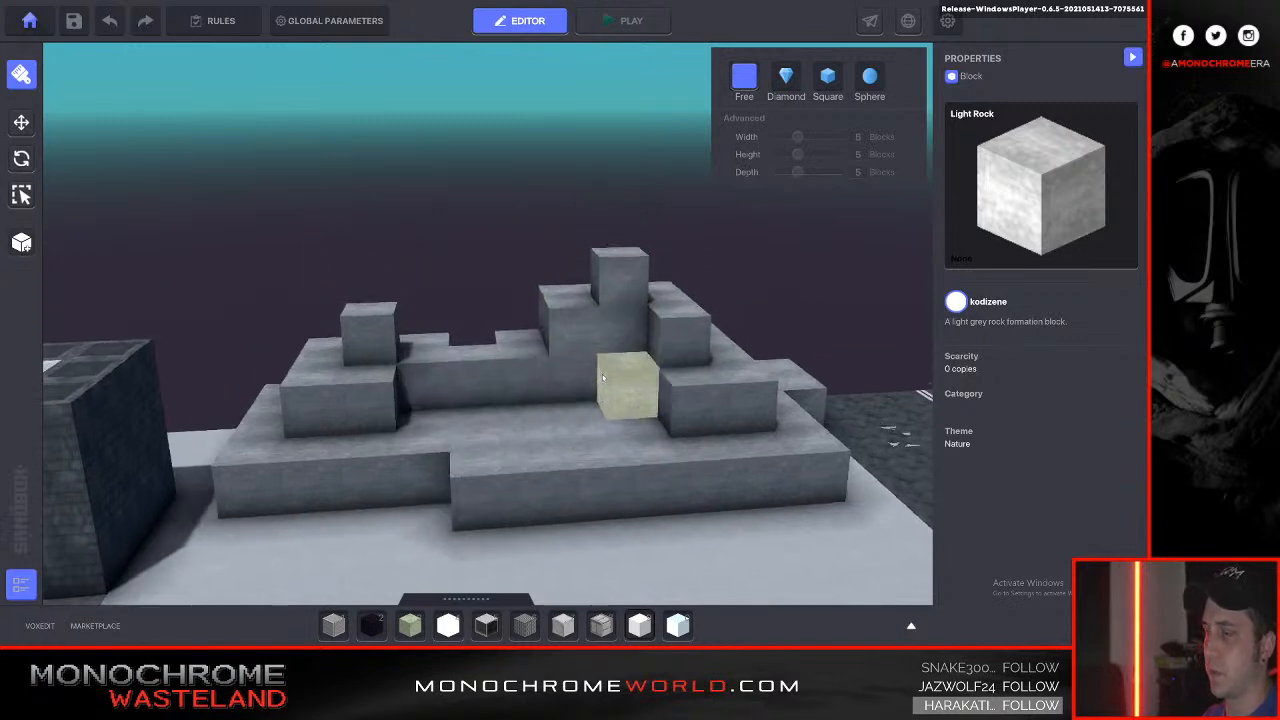
# Search the favourite blocks for "med" and choose Medium Grey Rock as the block to place.
pyautogui.press('s')
pyautogui.press('Tab')
pyautogui.press('Tab')
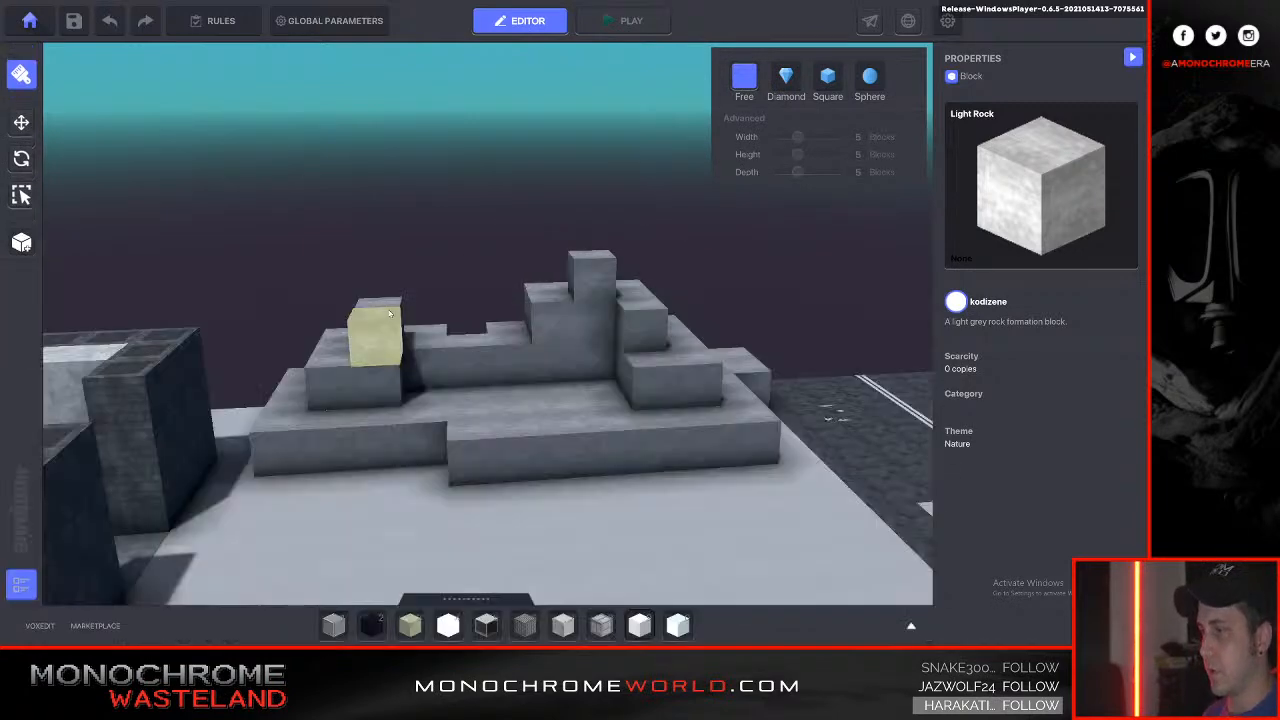
pyautogui.press('Tab')
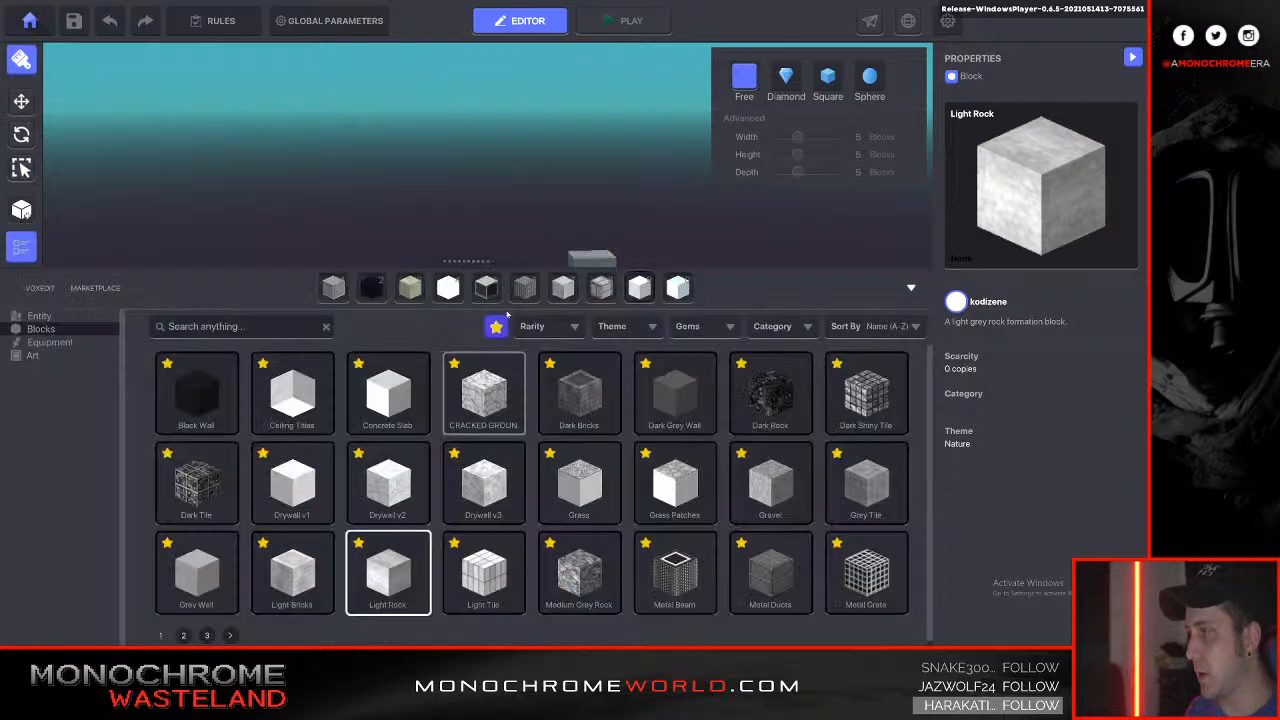
pyautogui.click(298, 326)
pyautogui.write('med')
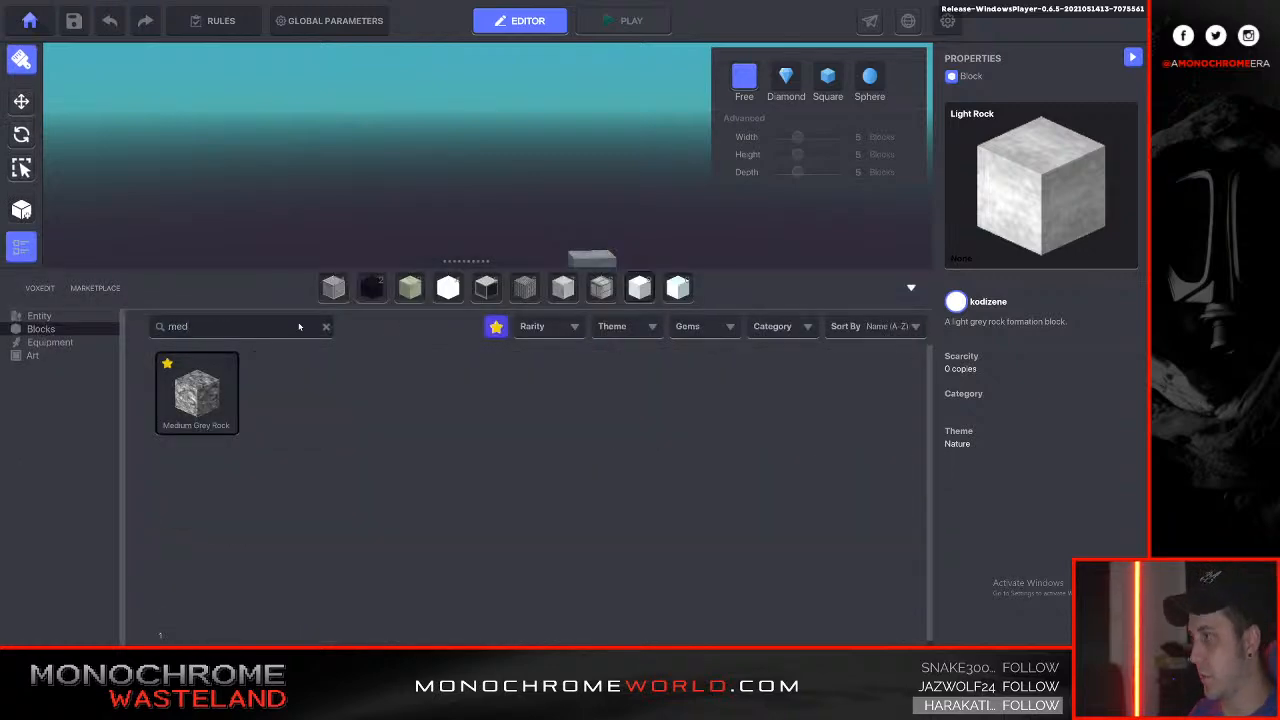
pyautogui.click(228, 372)
pyautogui.press('Tab')
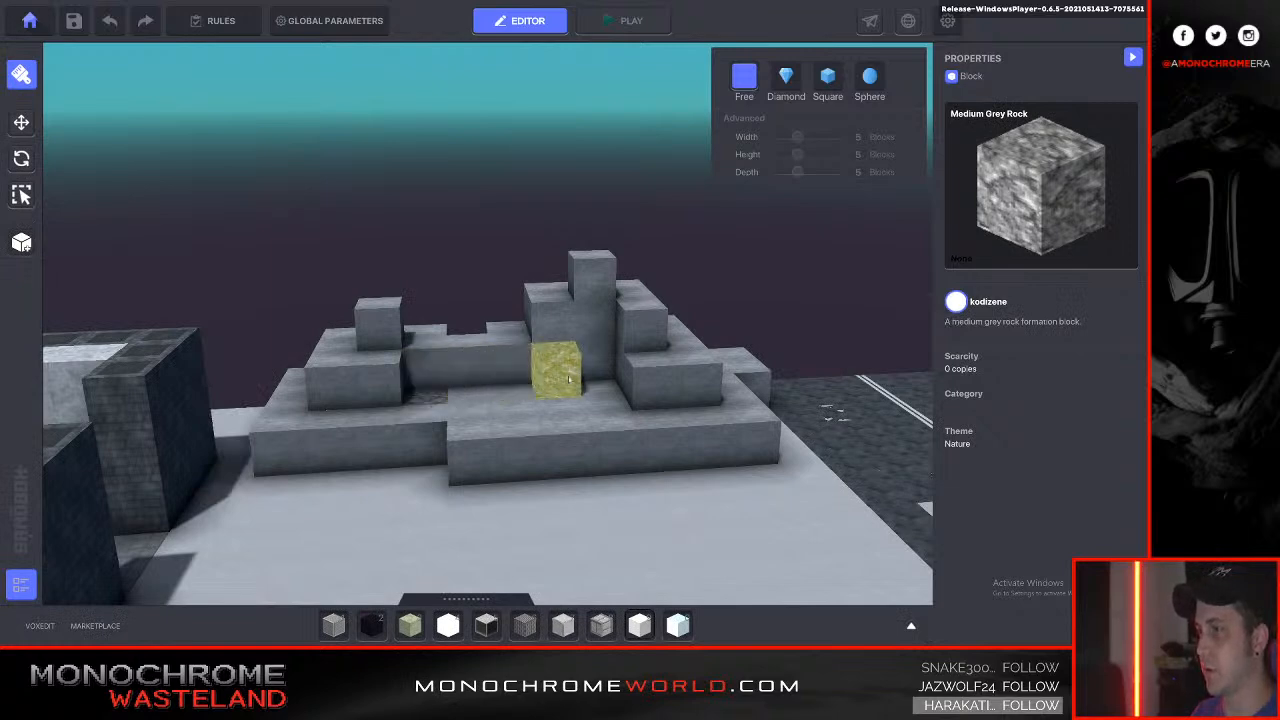
# Replace several Light Rock blocks around the centre and peak of the pile with Medium Grey Rock.
pyautogui.click(566, 363)
pyautogui.click(594, 358)
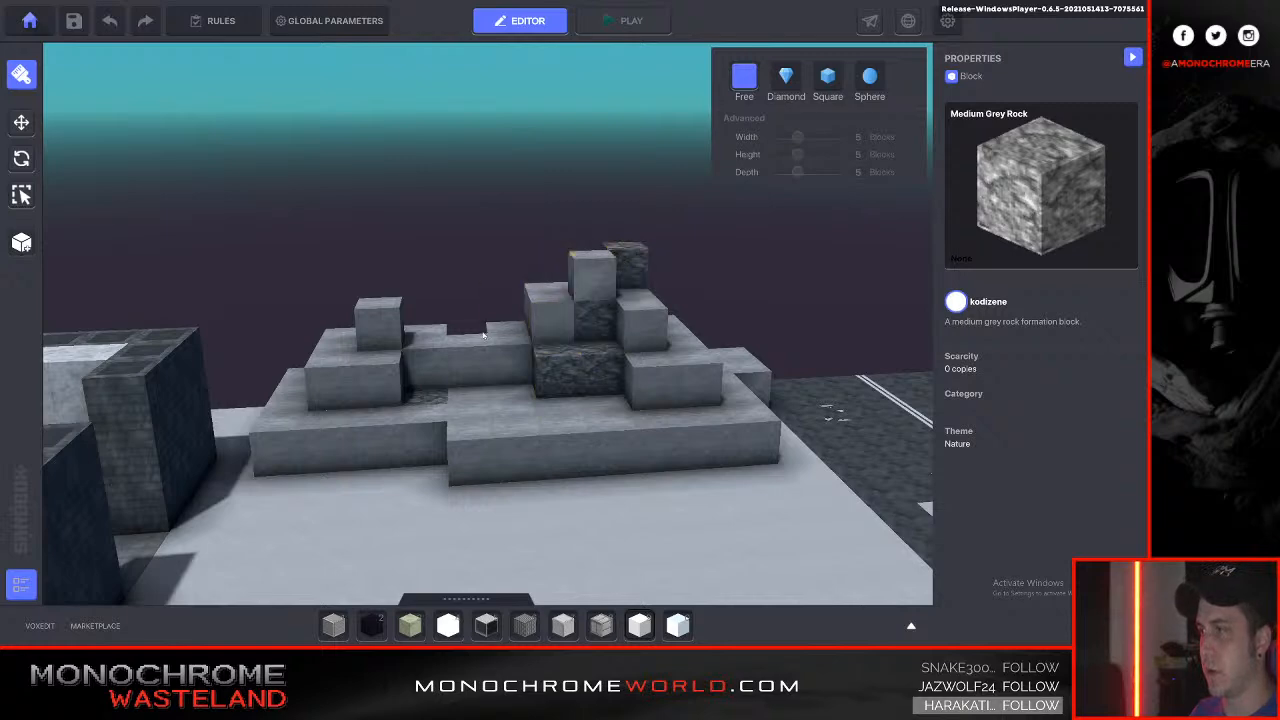
pyautogui.moveTo(489, 332); pyautogui.dragTo(600, 350, button='right')
pyautogui.press('a')
pyautogui.press('e')
pyautogui.press('d')
pyautogui.press('e')
pyautogui.click(680, 343)
# Add Medium Grey Rock blocks to the end of the rock pile beside the dark brick building.
pyautogui.press('s')
pyautogui.press('d')
pyautogui.click(648, 454)
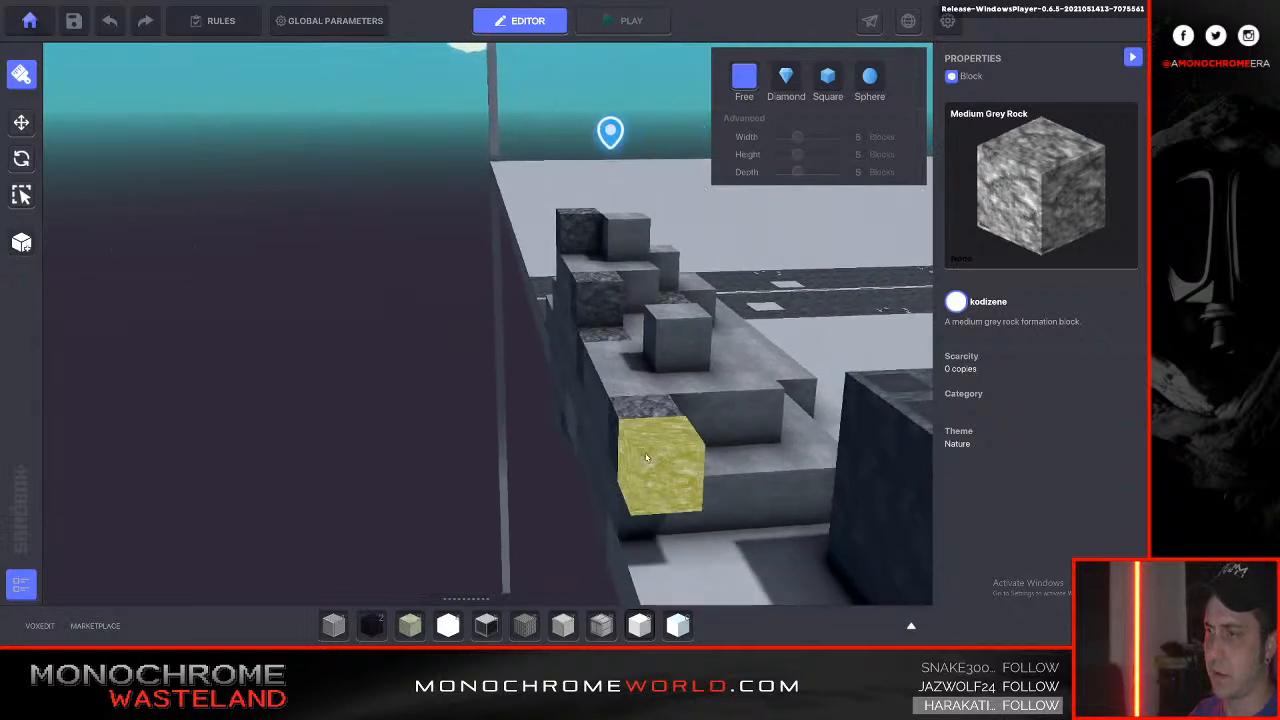
pyautogui.click(644, 512)
pyautogui.press('d')
pyautogui.press('d')
pyautogui.press('q')
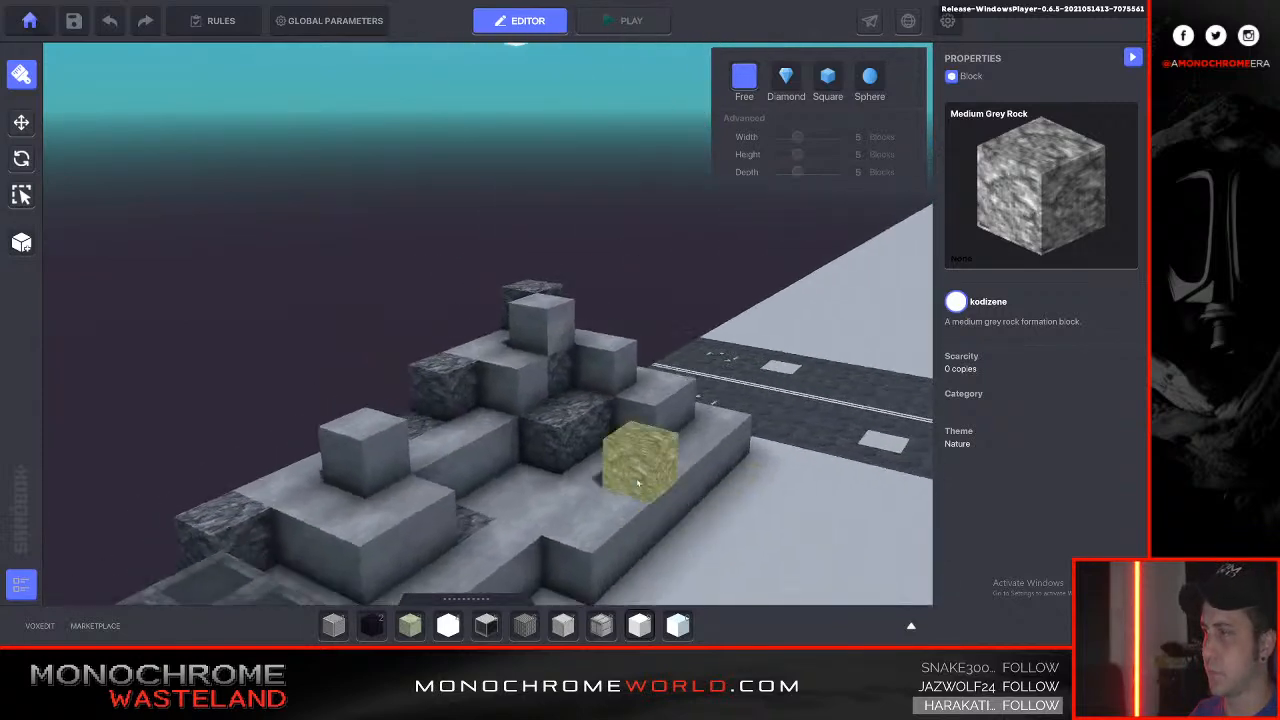
# Search the favourite blocks for "dar" and choose Dark Rock as the block to place.
pyautogui.press('s')
pyautogui.press('Tab')
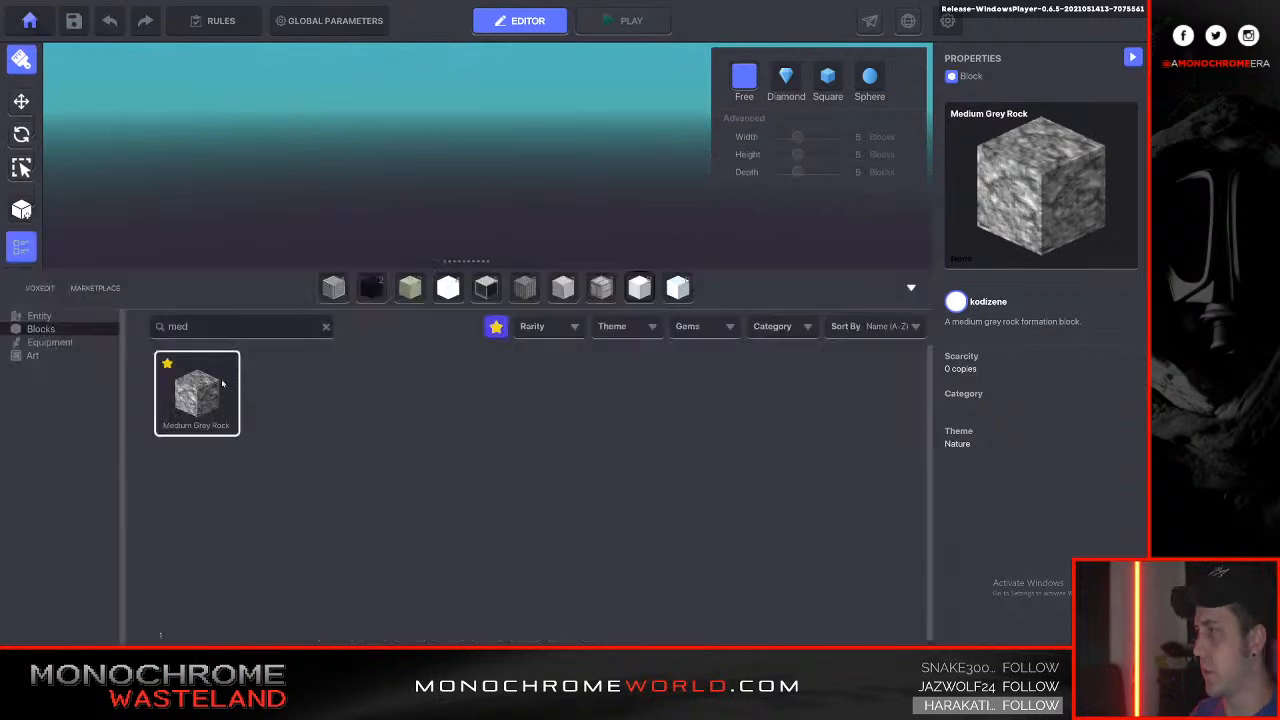
pyautogui.write('dar')
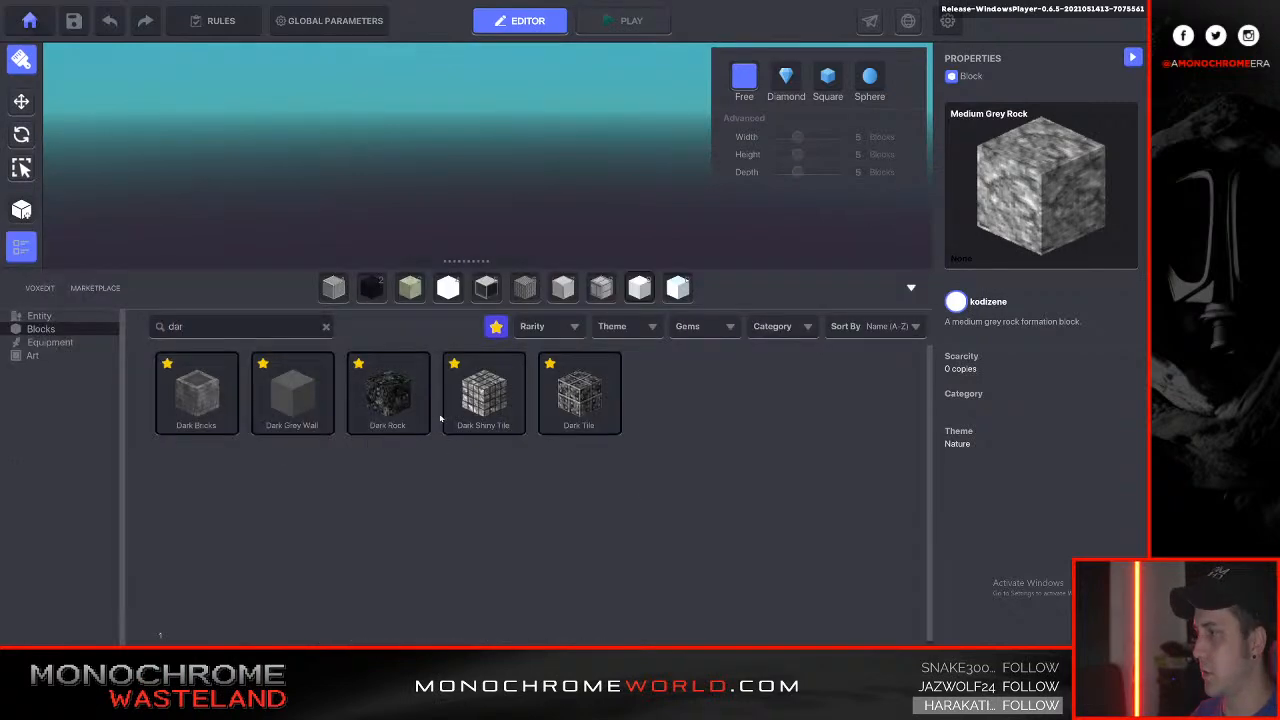
pyautogui.click(405, 402)
pyautogui.press('Tab')
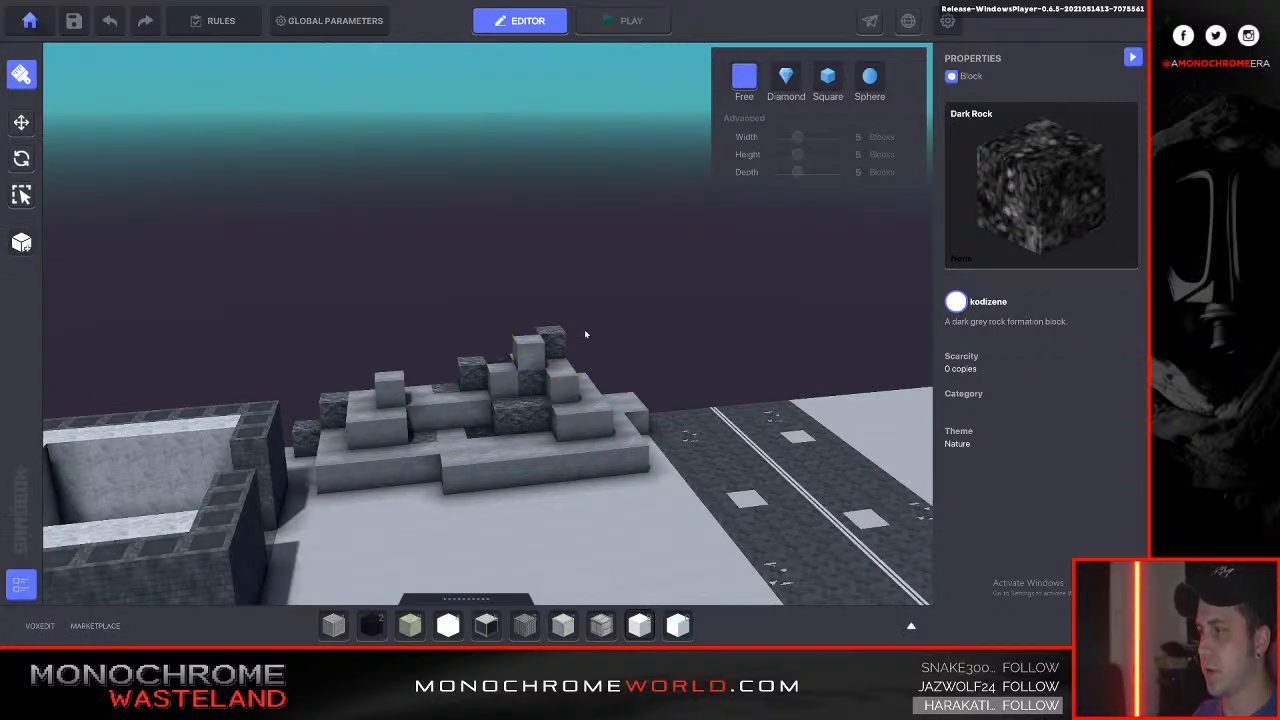
# Scatter a few Dark Rock blocks through the base and upper rows of the rock pile.
pyautogui.press('q')
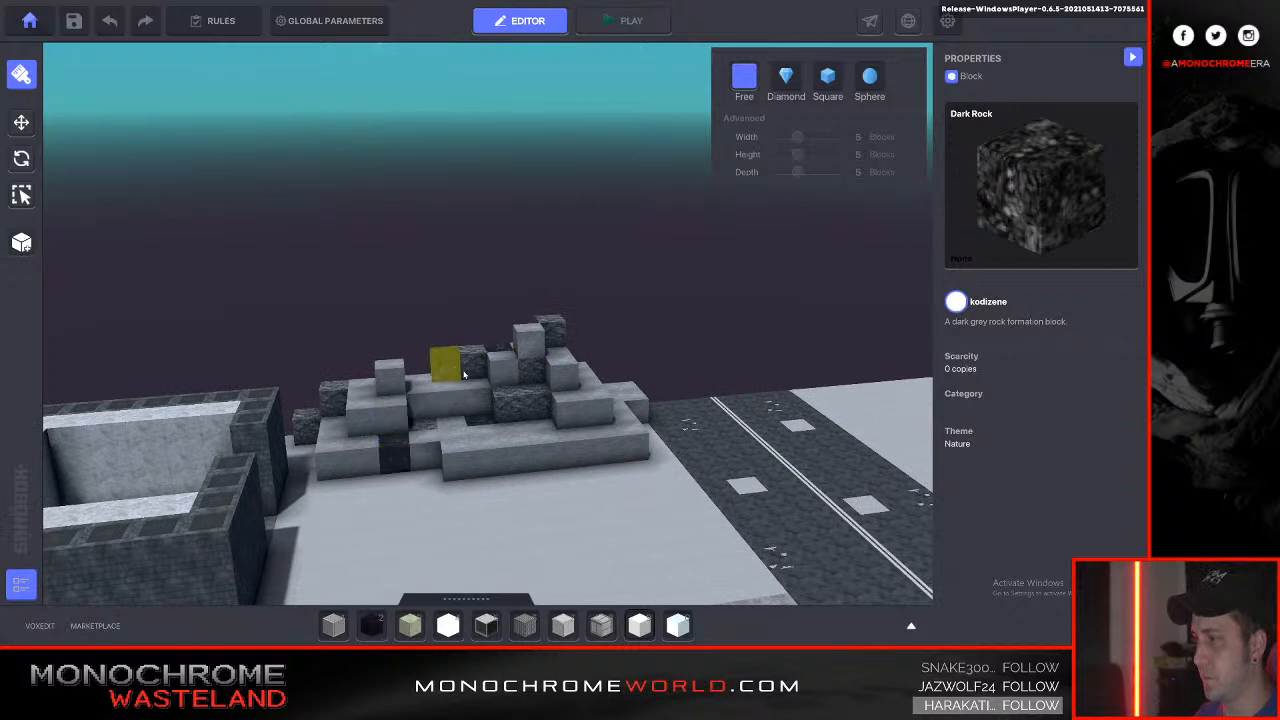
pyautogui.press('w')
pyautogui.press('d')
pyautogui.moveTo(524, 511); pyautogui.dragTo(602, 393, button='right')
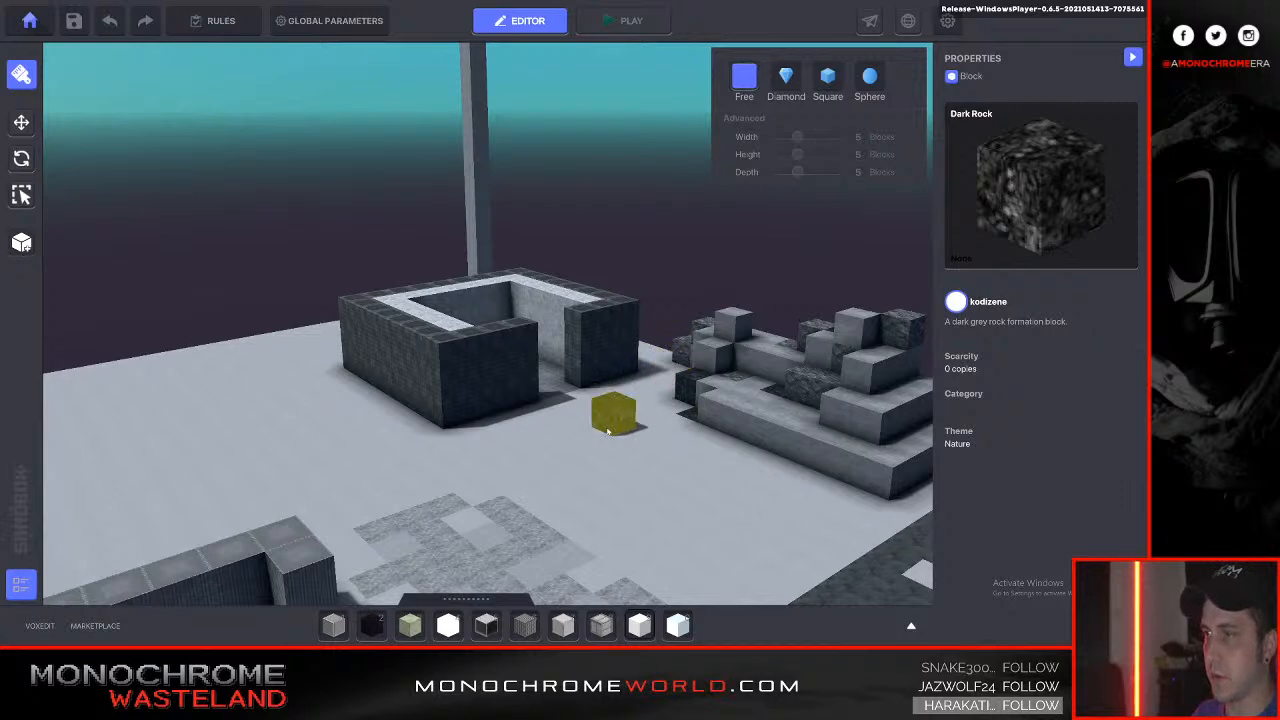
# Examine the ruined buildings, paving and open ground along the road for a spot for more scenery.
pyautogui.press('d')
pyautogui.press('q')
pyautogui.press('q')
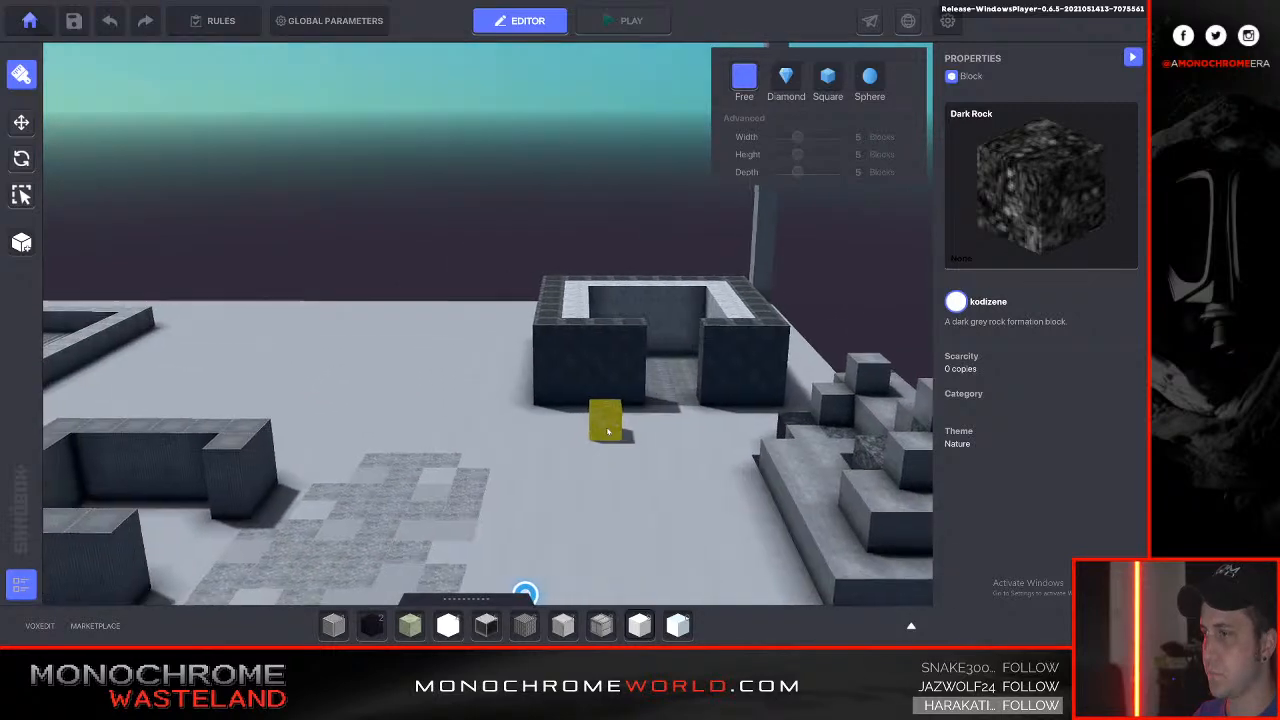
pyautogui.press('q')
pyautogui.press('a')
pyautogui.press('a')
pyautogui.press('w')
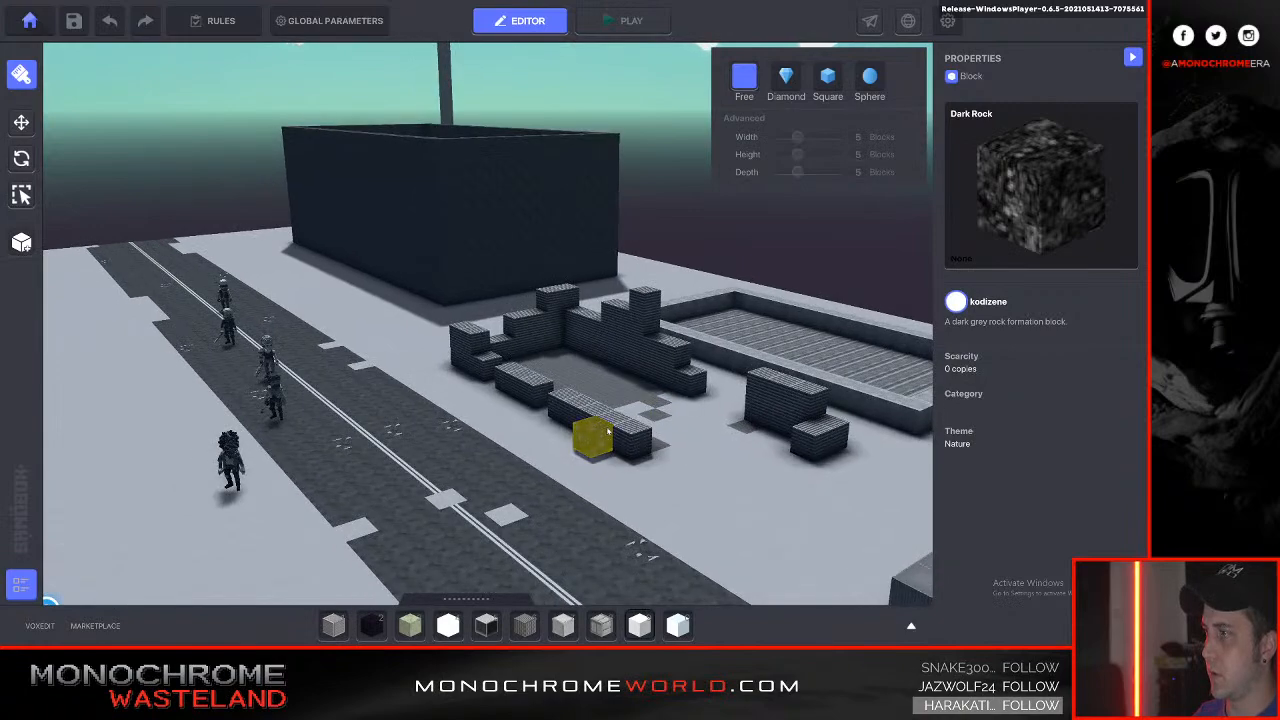
pyautogui.press('e')
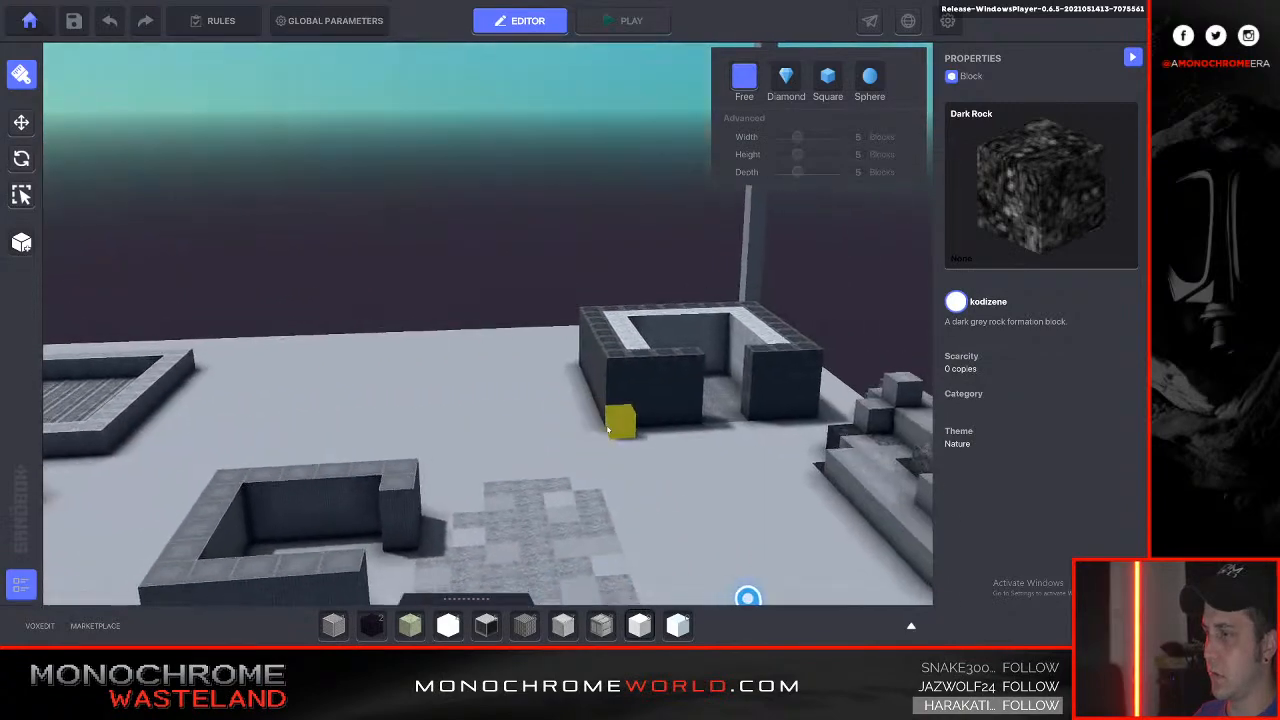
pyautogui.press('s')
pyautogui.press('q')
pyautogui.press('w')
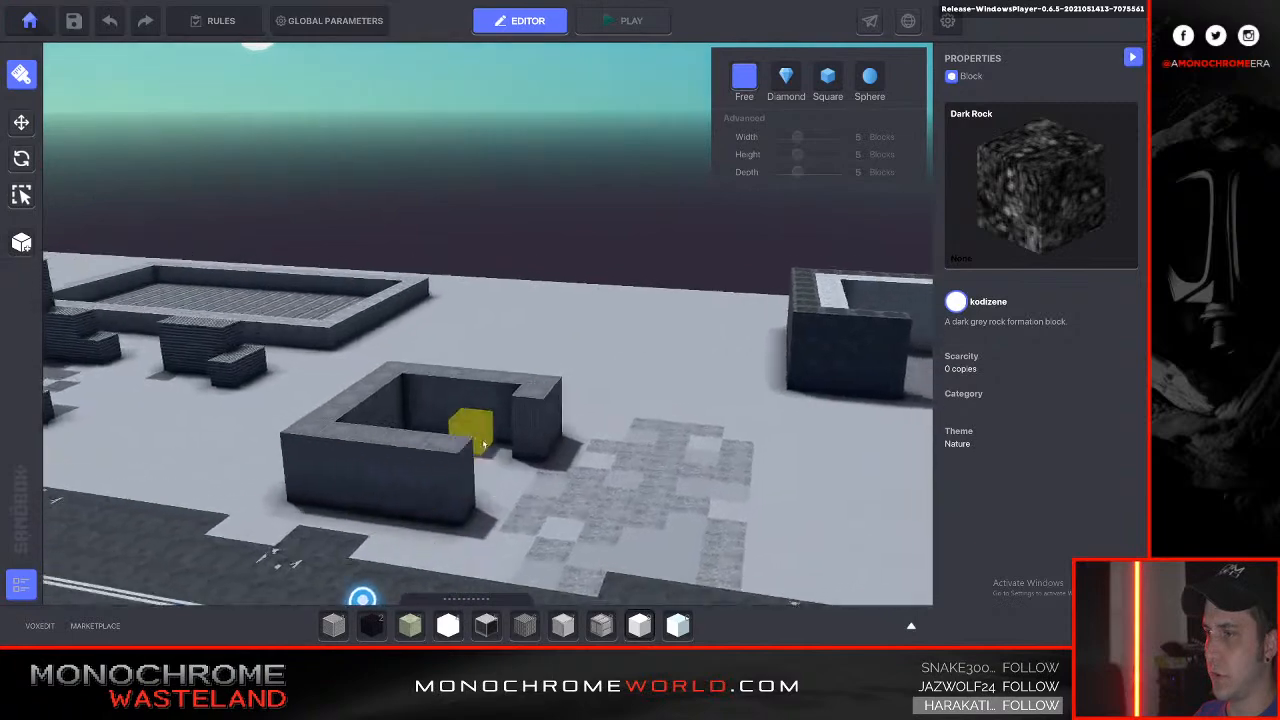
pyautogui.press('w')
pyautogui.press('a')
pyautogui.press('e')
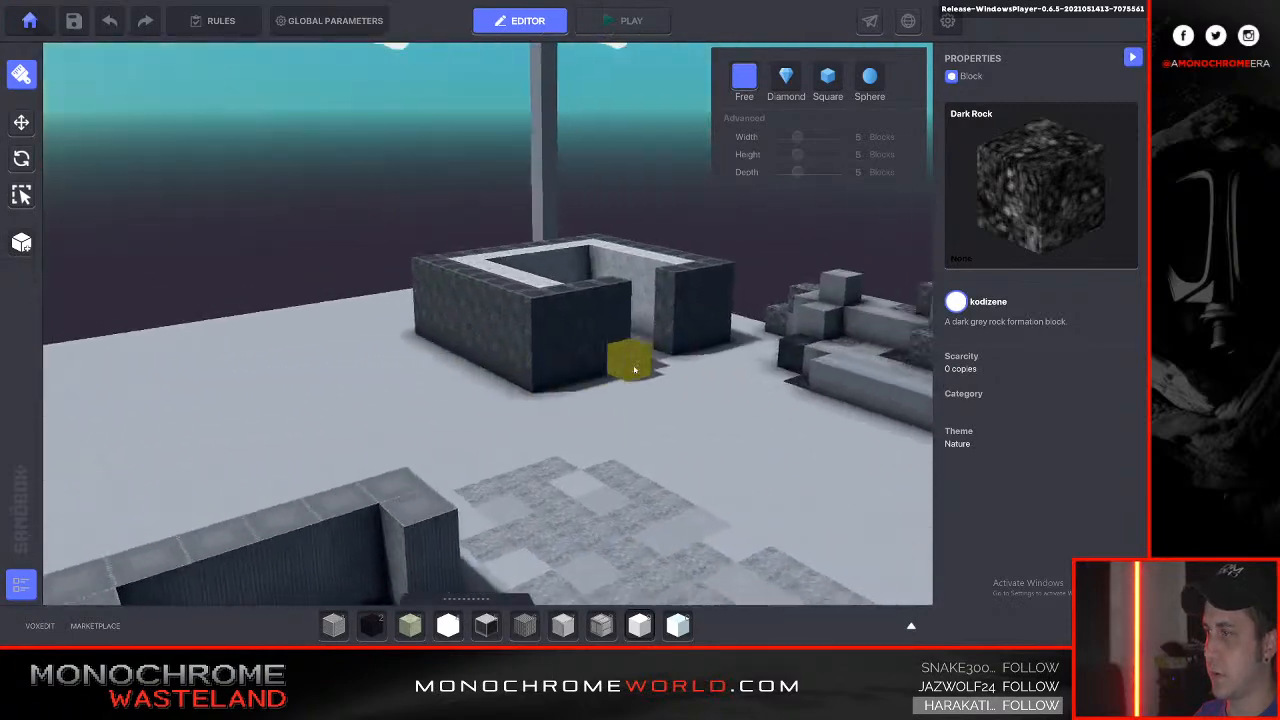
pyautogui.press('q')
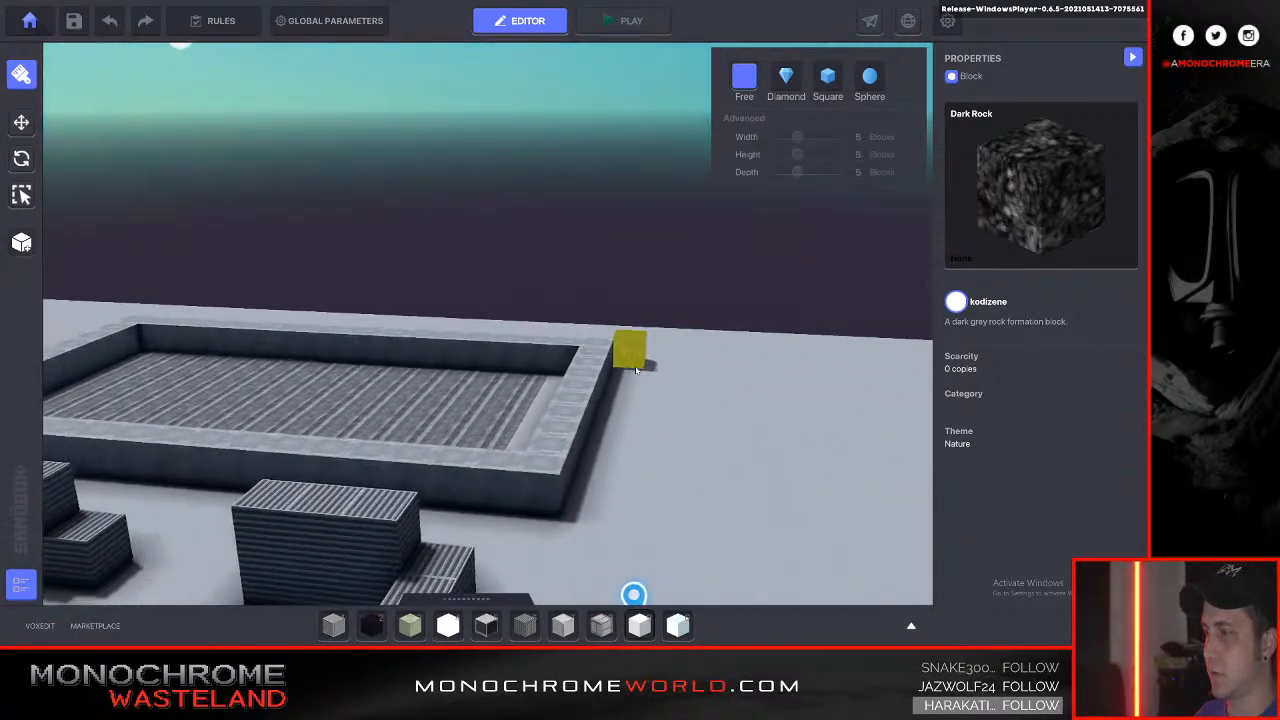
pyautogui.press('e')
# Search for "water" across all assets, not only favourites, and choose the Water Tower.
pyautogui.press('Tab')
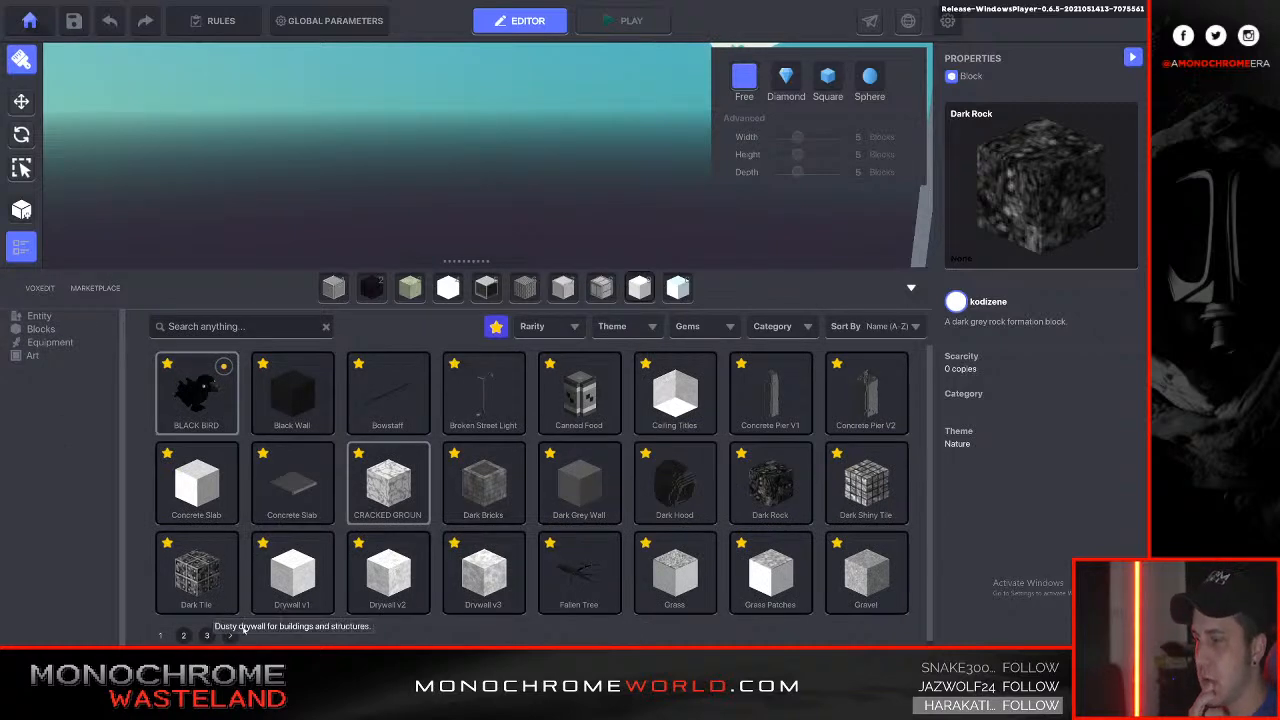
pyautogui.click(184, 636)
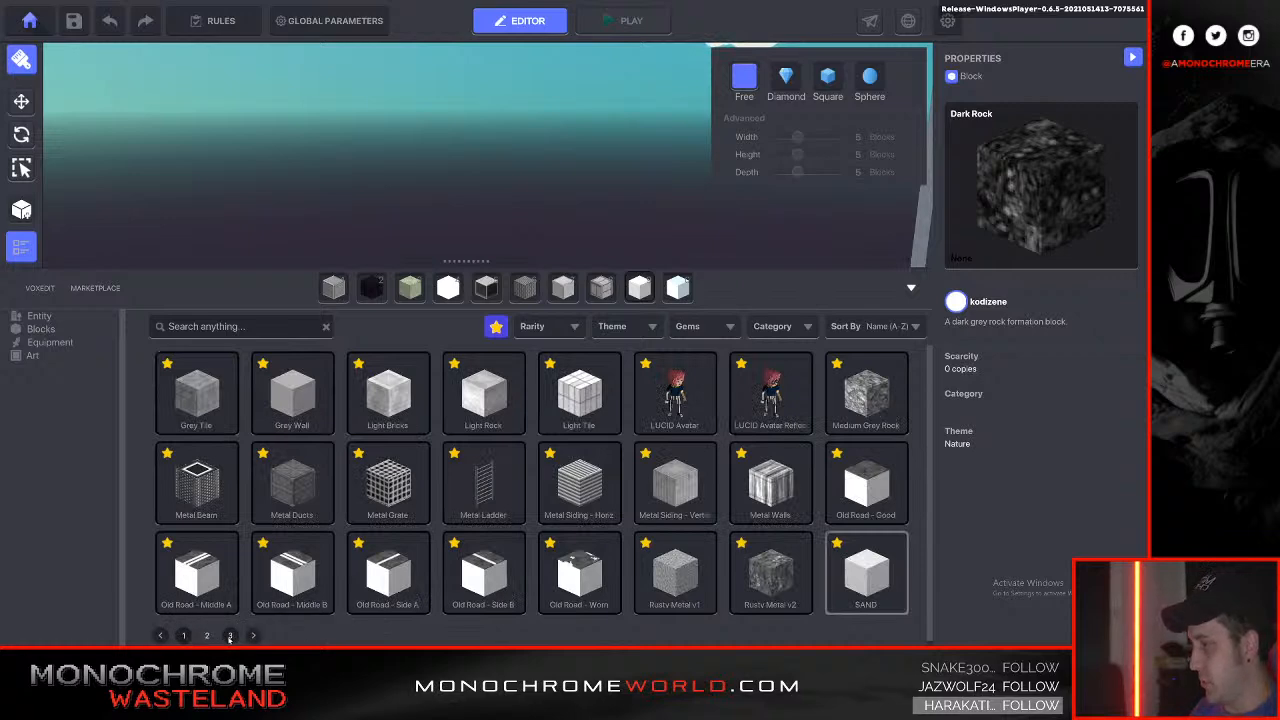
pyautogui.click(230, 636)
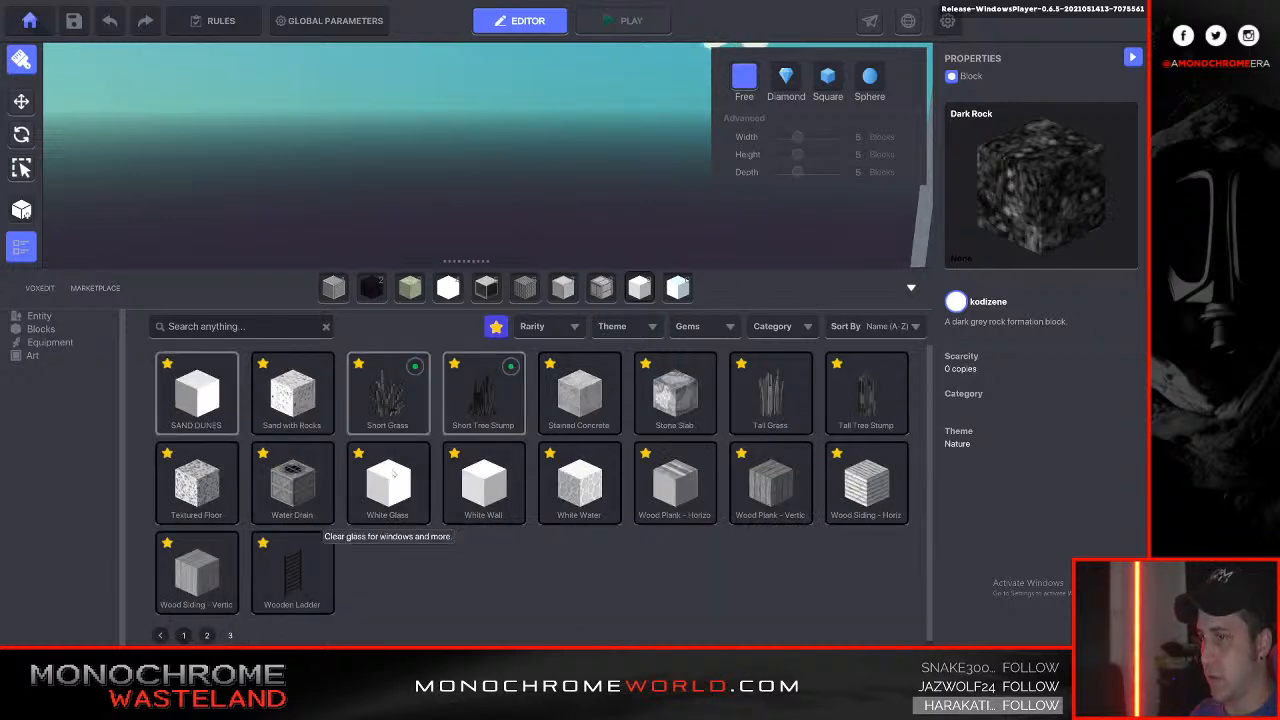
pyautogui.click(288, 330)
pyautogui.write('water')
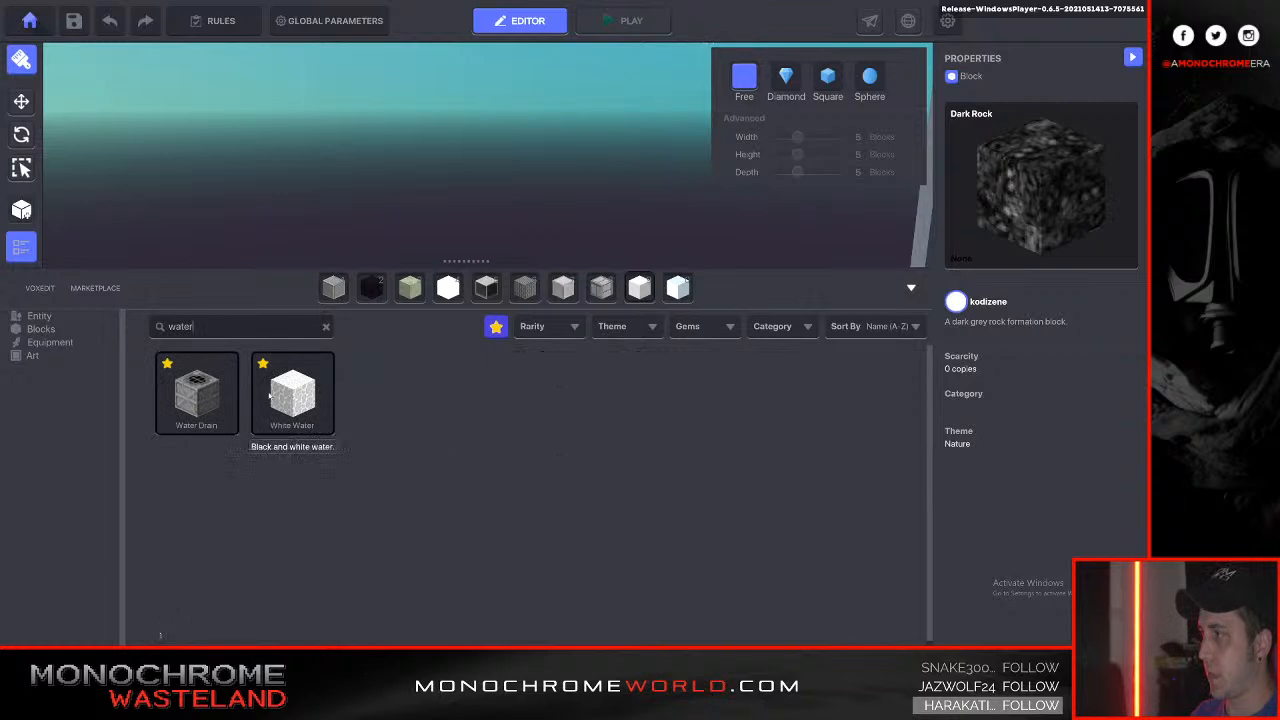
pyautogui.click(497, 327)
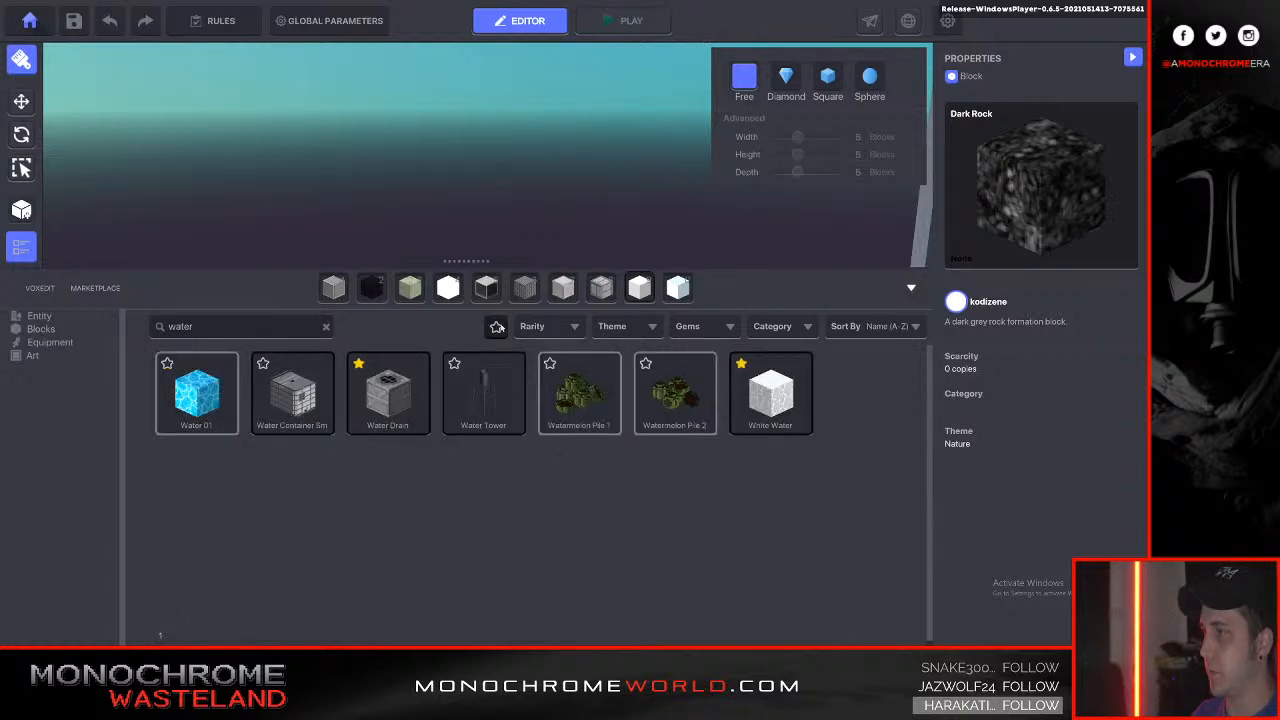
pyautogui.click(480, 378)
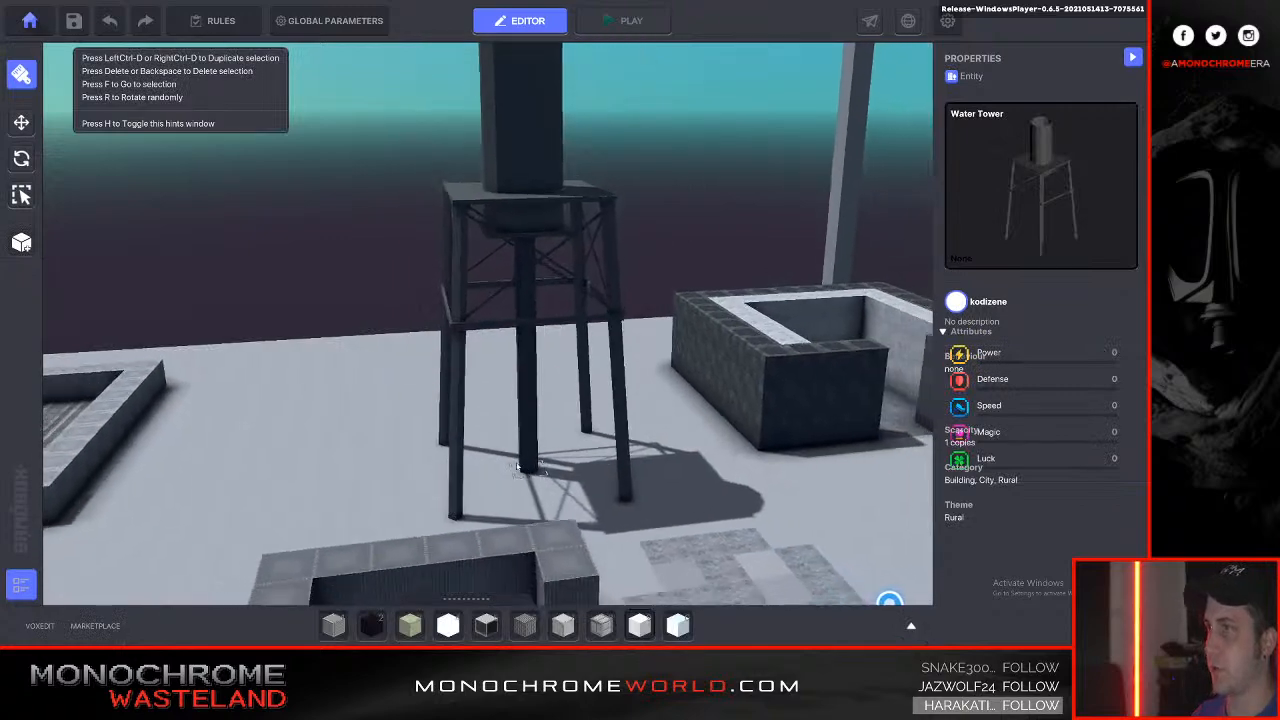
# Place the Water Tower on the open ground behind the small ruined building, near the dark brick building.
pyautogui.press('s')
pyautogui.moveTo(563, 451); pyautogui.dragTo(565, 463, button='right')
pyautogui.press('s')
pyautogui.press('a')
pyautogui.moveTo(388, 518); pyautogui.dragTo(388, 508, button='right')
pyautogui.press('s')
pyautogui.moveTo(512, 482); pyautogui.dragTo(508, 481, button='right')
pyautogui.press('s')
pyautogui.press('a')
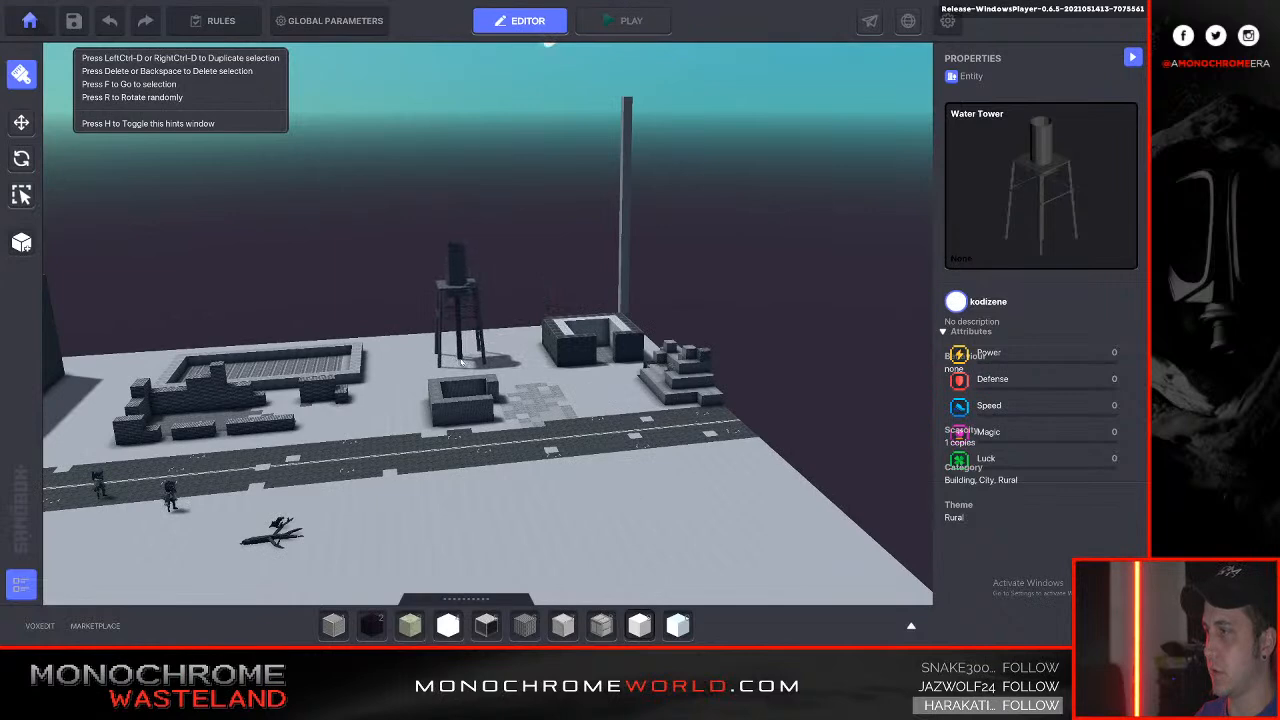
pyautogui.press('w')
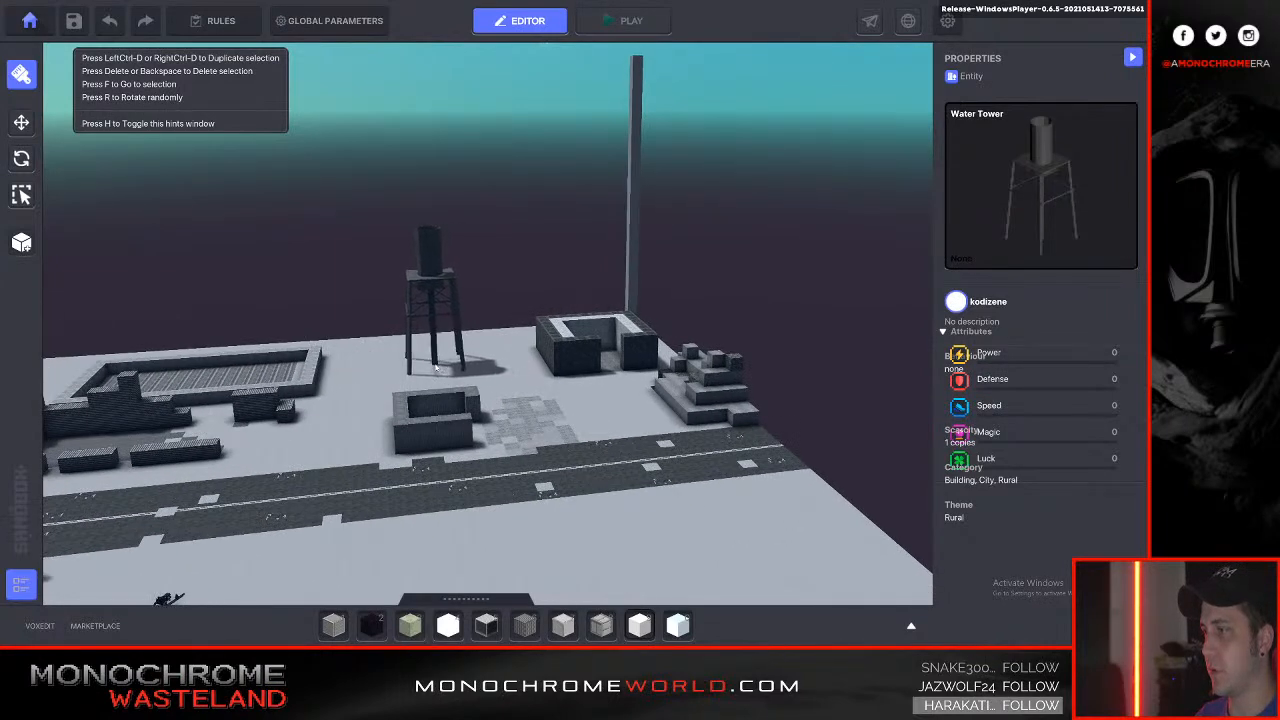
# Switch to the Move tool and inspect the Water Tower's legs and platform up close.
pyautogui.click(21, 122)
pyautogui.moveTo(237, 268); pyautogui.dragTo(508, 366, button='right')
pyautogui.press('w')
pyautogui.press('a')
pyautogui.moveTo(477, 301); pyautogui.dragTo(508, 322, button='middle')
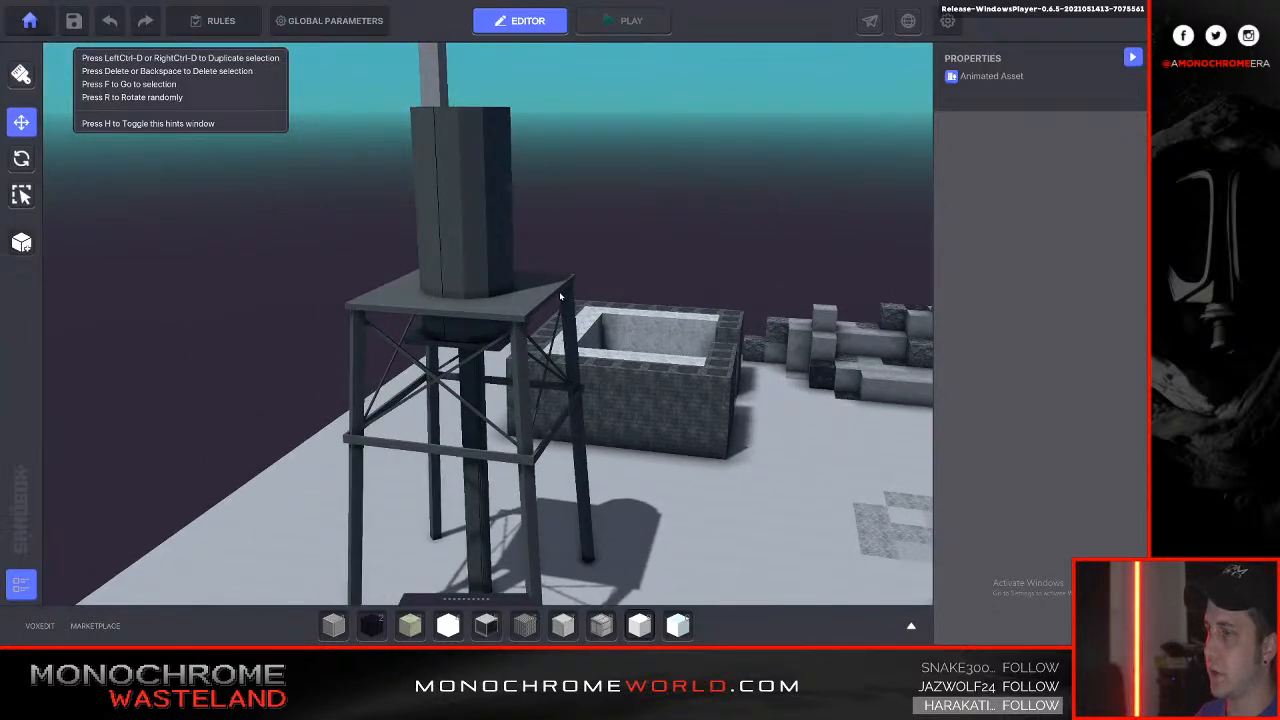
pyautogui.press('w')
pyautogui.moveTo(563, 297); pyautogui.dragTo(543, 360, button='right')
pyautogui.press('e')
pyautogui.press('w')
pyautogui.press('w')
pyautogui.moveTo(455, 415)
pyautogui.mouseDown(button='right')
pyautogui.moveTo(506, 401)
pyautogui.moveTo(454, 396)
pyautogui.mouseUp(button='right')
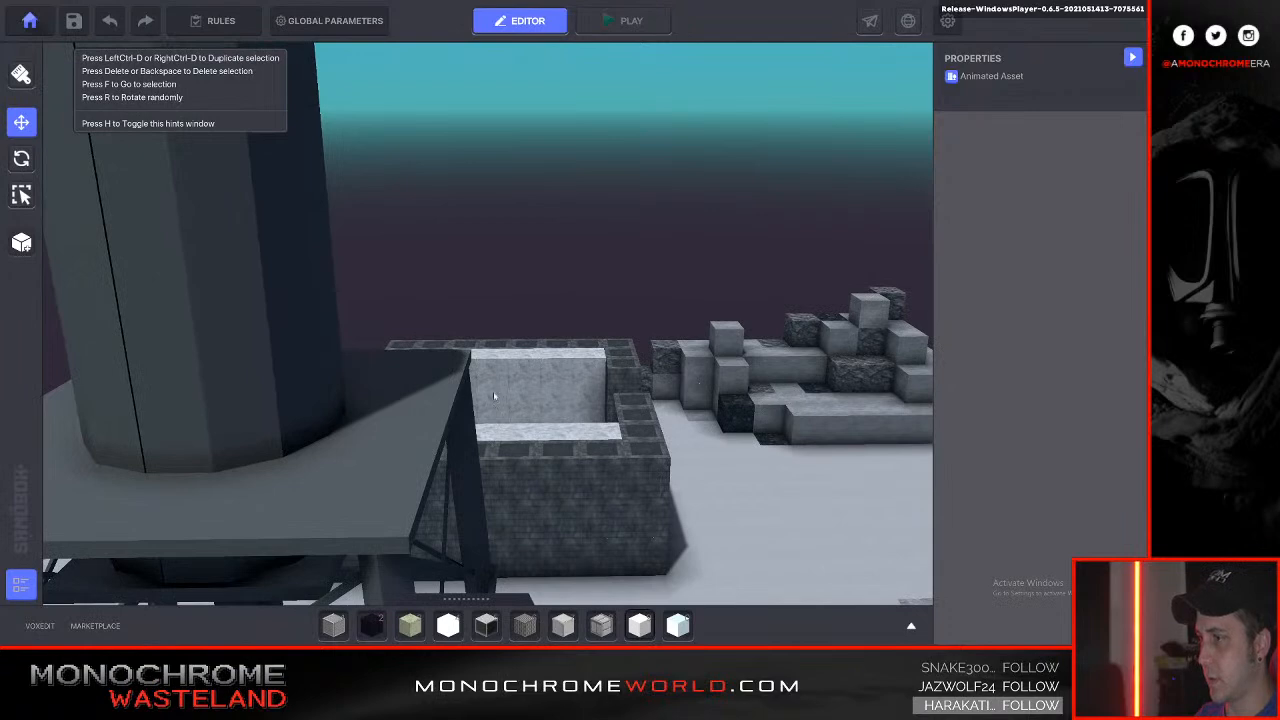
pyautogui.press('s')
pyautogui.moveTo(428, 501); pyautogui.dragTo(607, 351, button='right')
pyautogui.press('q')
pyautogui.press('s')
pyautogui.moveTo(688, 286); pyautogui.dragTo(624, 370, button='right')
pyautogui.press('w')
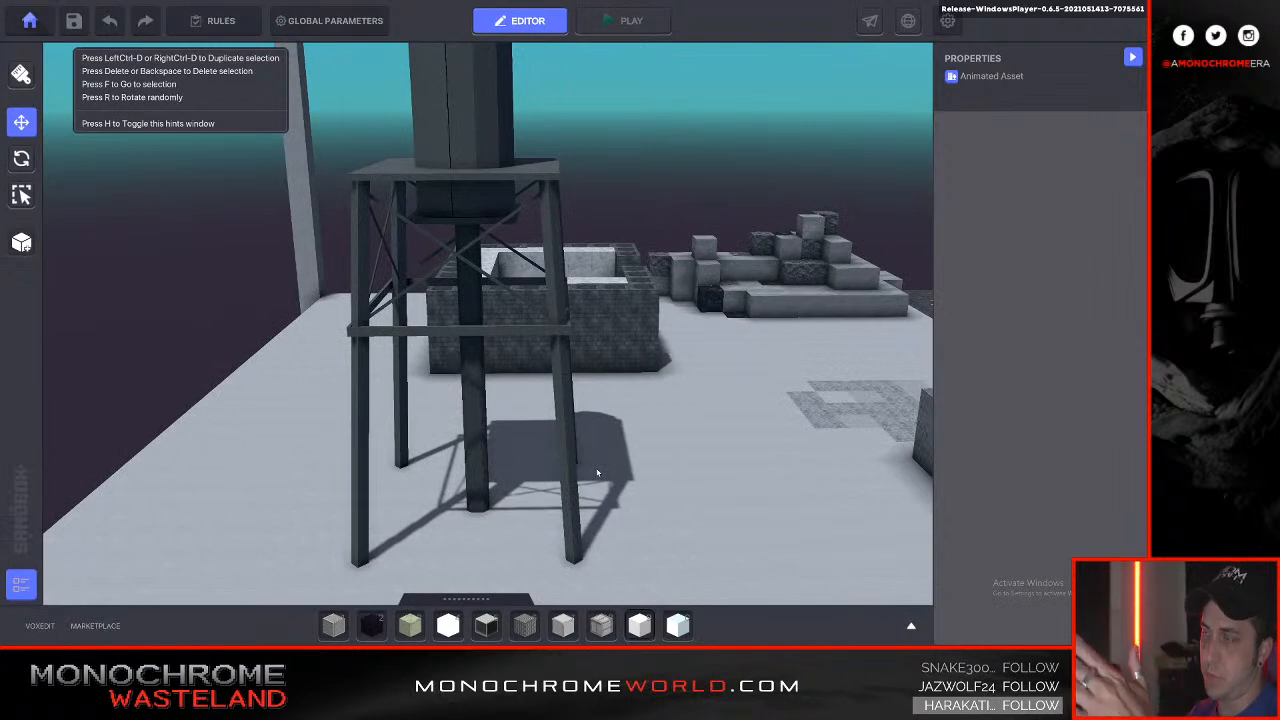
# Examine the Water Tower's tank from above and its position relative to the neighbouring buildings.
pyautogui.press('w')
pyautogui.moveTo(598, 473); pyautogui.dragTo(519, 401, button='right')
pyautogui.press('e')
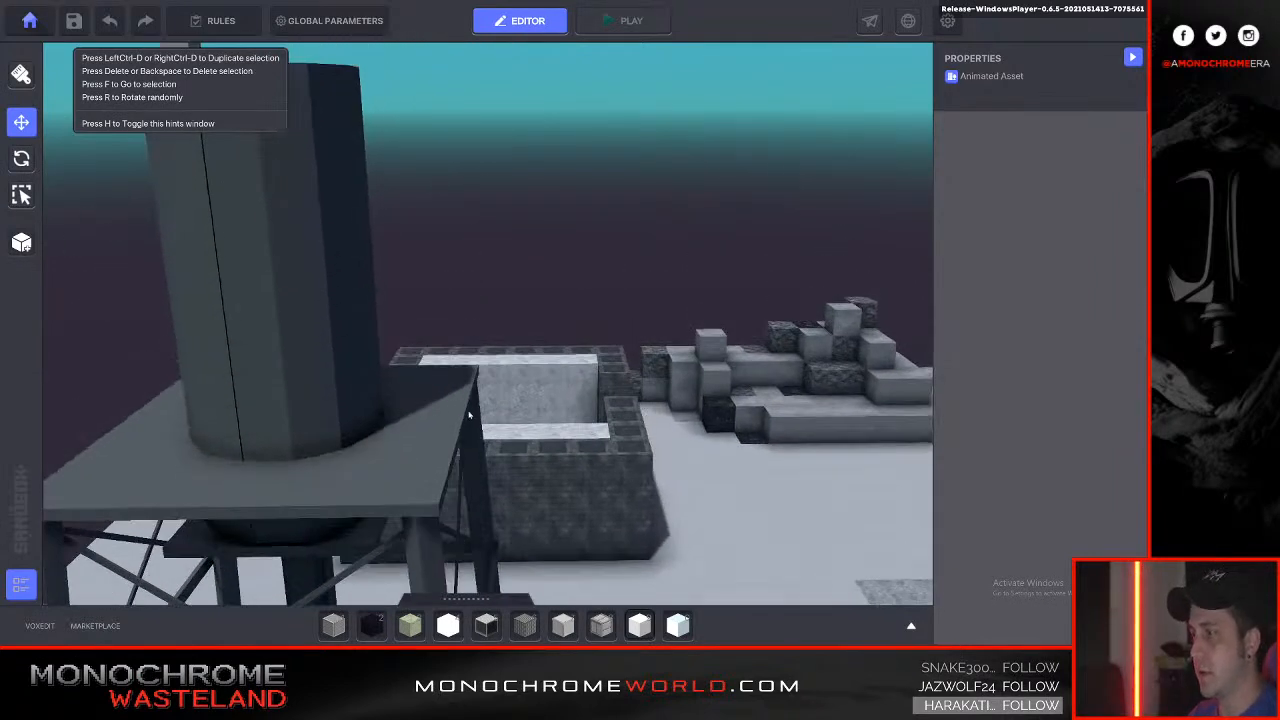
pyautogui.press('s')
pyautogui.press('e')
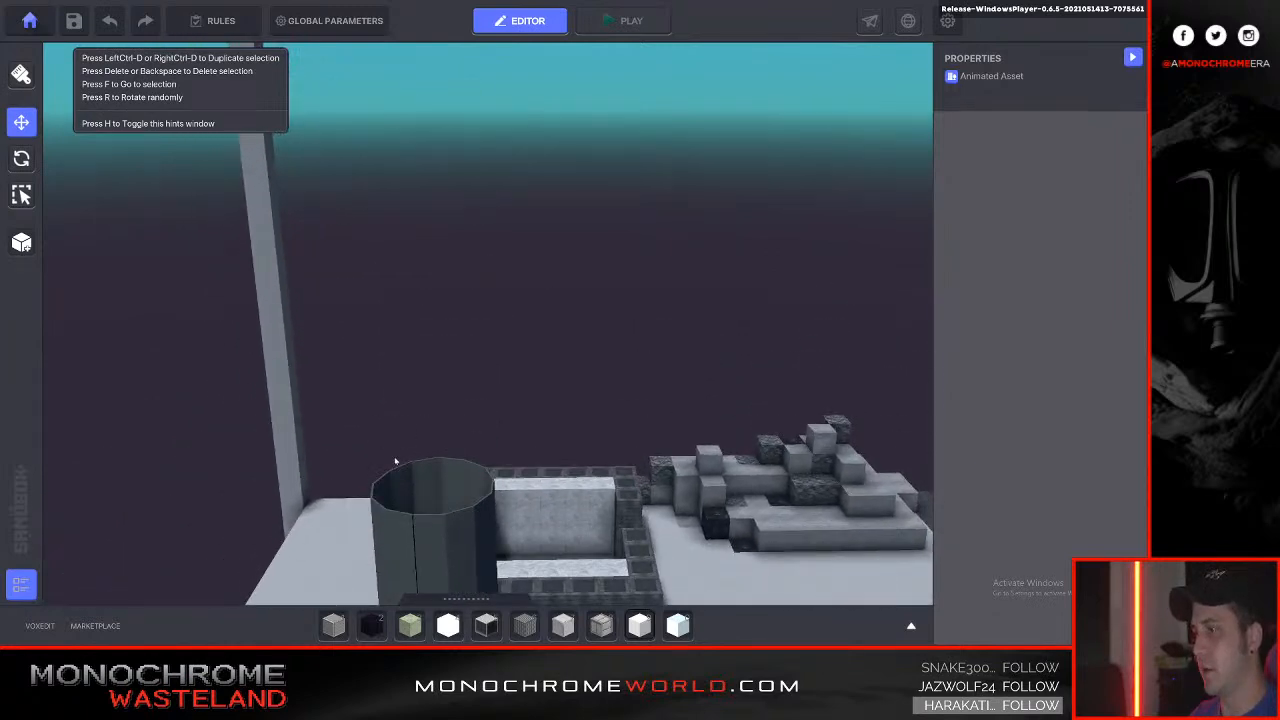
pyautogui.press('q')
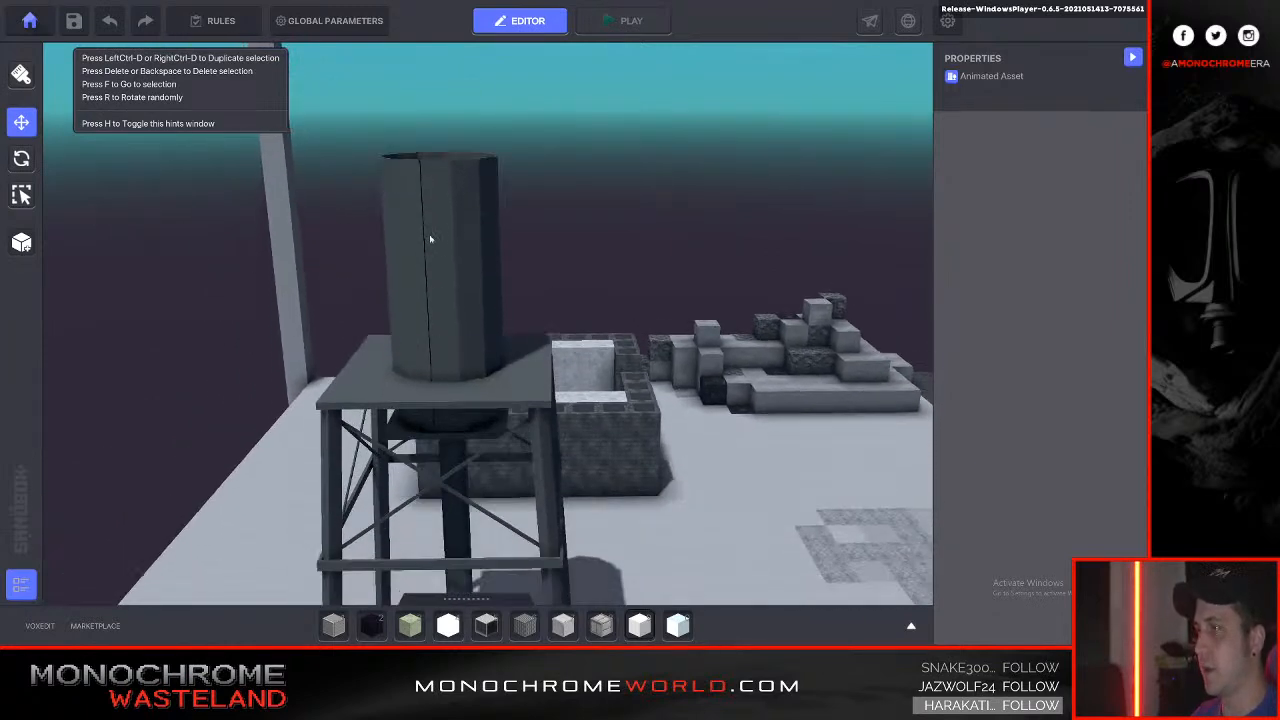
pyautogui.press('q')
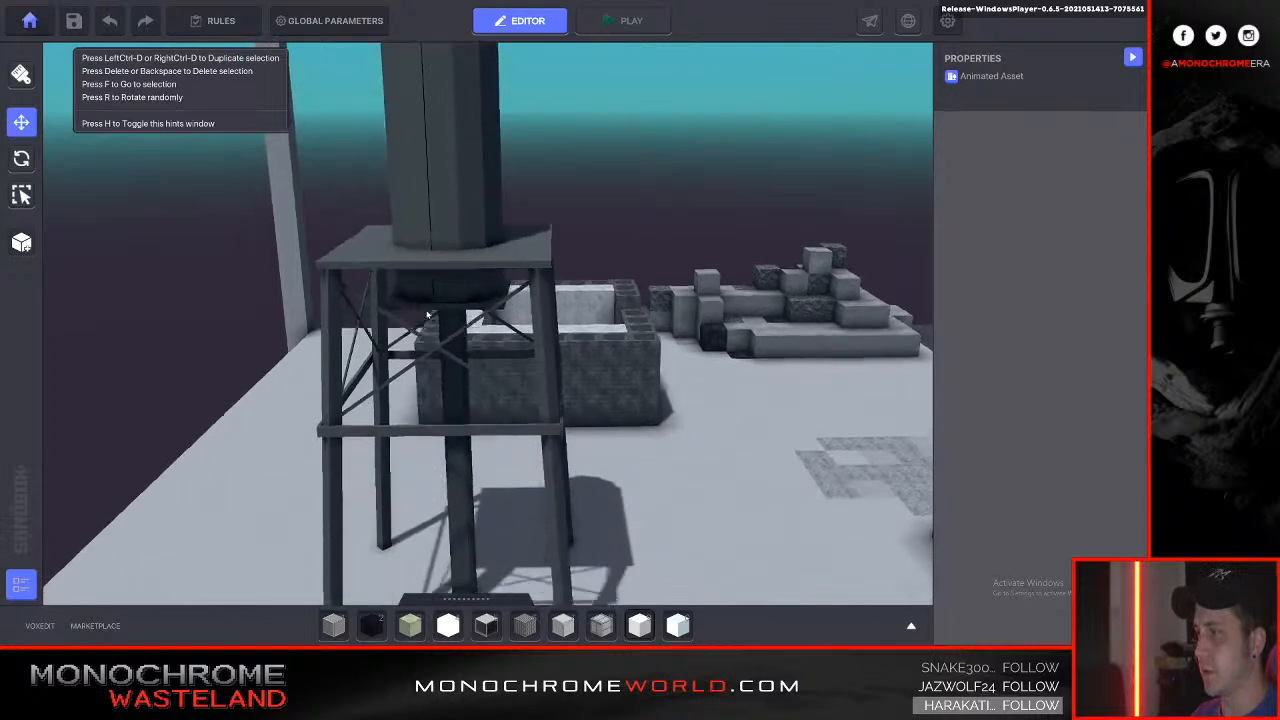
pyautogui.press('s')
pyautogui.press('d')
pyautogui.press('q')
pyautogui.press('d')
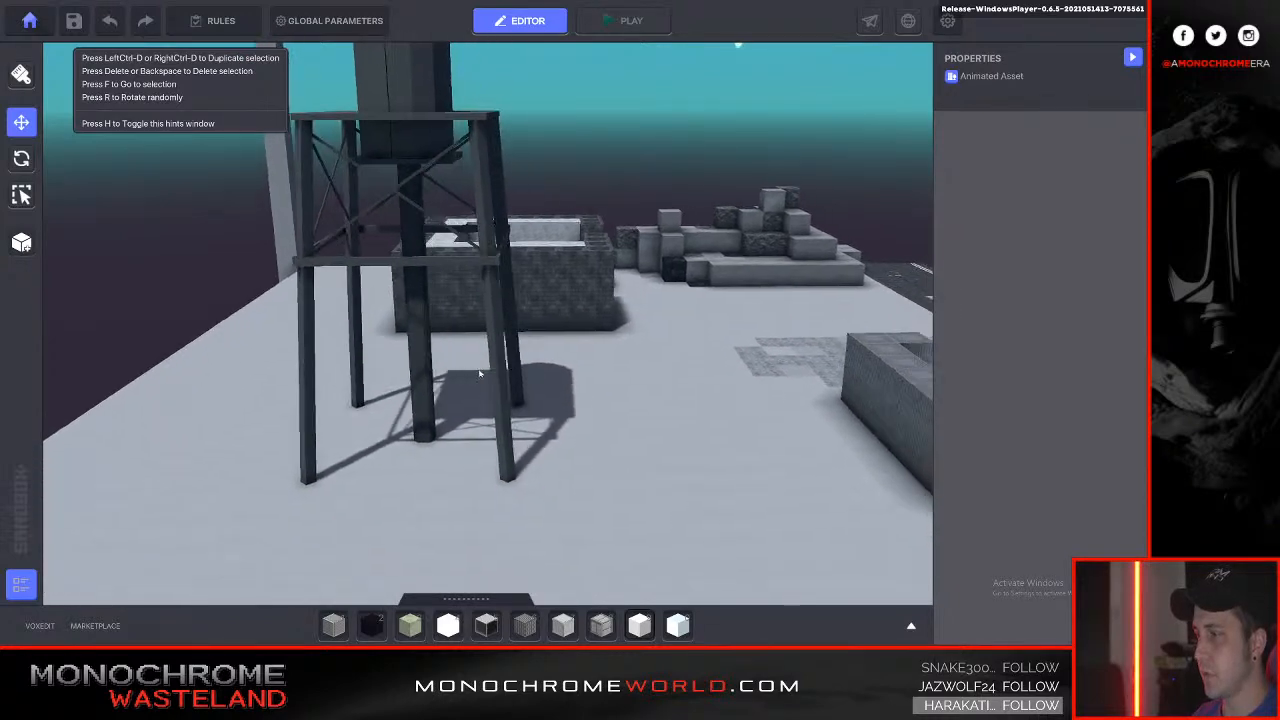
pyautogui.press('e')
pyautogui.moveTo(477, 366)
pyautogui.mouseDown(button='right')
pyautogui.moveTo(497, 321)
pyautogui.moveTo(588, 243)
pyautogui.mouseUp(button='right')
pyautogui.press('d')
# Playtest the level and look around the Water Tower's platform with the avatar.
pyautogui.click(589, 238)
pyautogui.moveTo(563, 251)
pyautogui.mouseDown()
pyautogui.moveTo(197, 579)
pyautogui.moveTo(510, 585)
pyautogui.moveTo(383, 580)
pyautogui.mouseUp()
pyautogui.moveTo(511, 537)
pyautogui.mouseDown()
pyautogui.moveTo(503, 318)
pyautogui.moveTo(292, 407)
pyautogui.mouseUp()
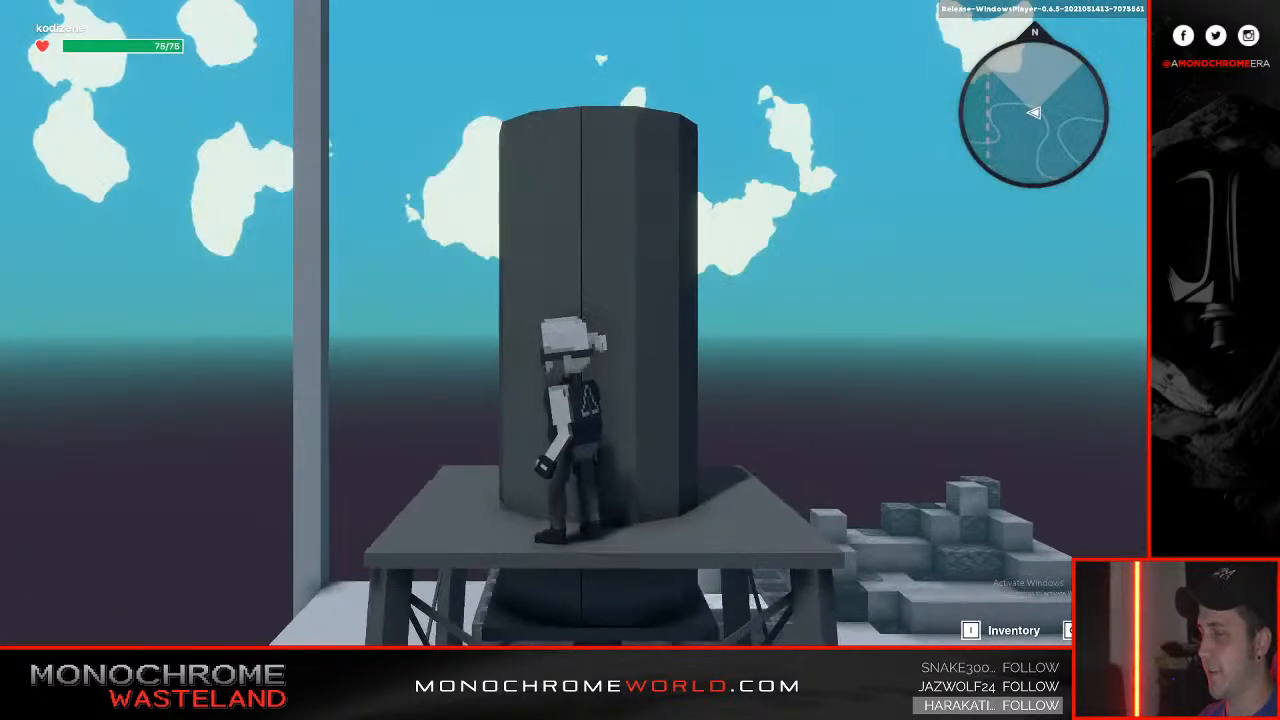
# Finish the playtest on the Water Tower's platform, return to editing and survey the road, ruins and tower from across the road.
pyautogui.press('w')
pyautogui.press('w')
pyautogui.press('w')
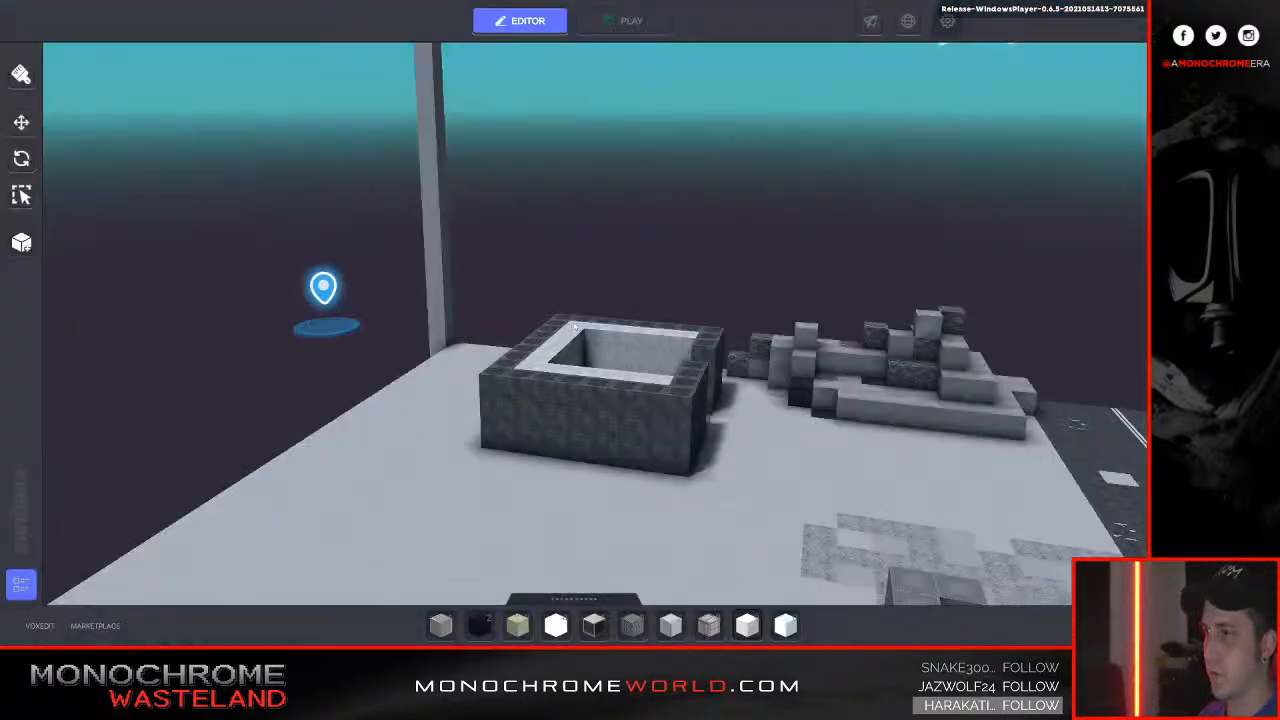
pyautogui.press('d')
pyautogui.moveTo(615, 457); pyautogui.dragTo(617, 457, button='right')
pyautogui.press('d')
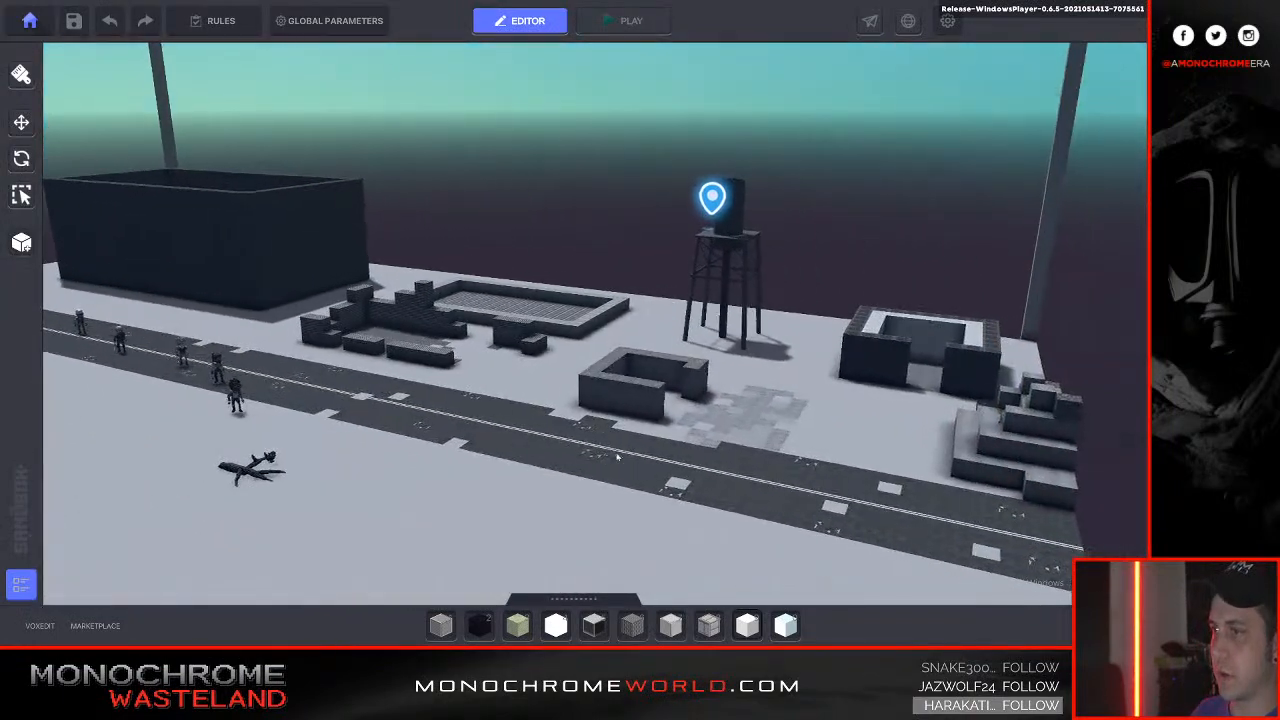
# Search the asset library for "fence" and preview the Wire Fence in the level near the road.
pyautogui.press('Tab')
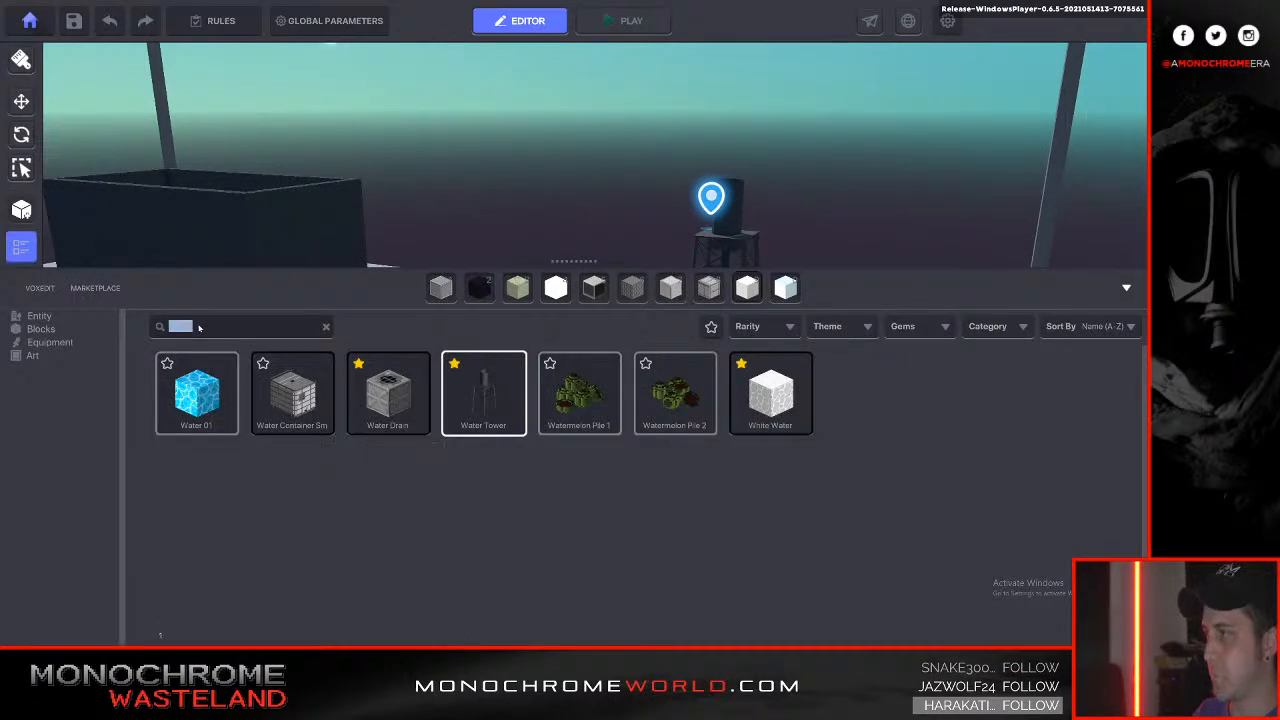
pyautogui.write('ence')
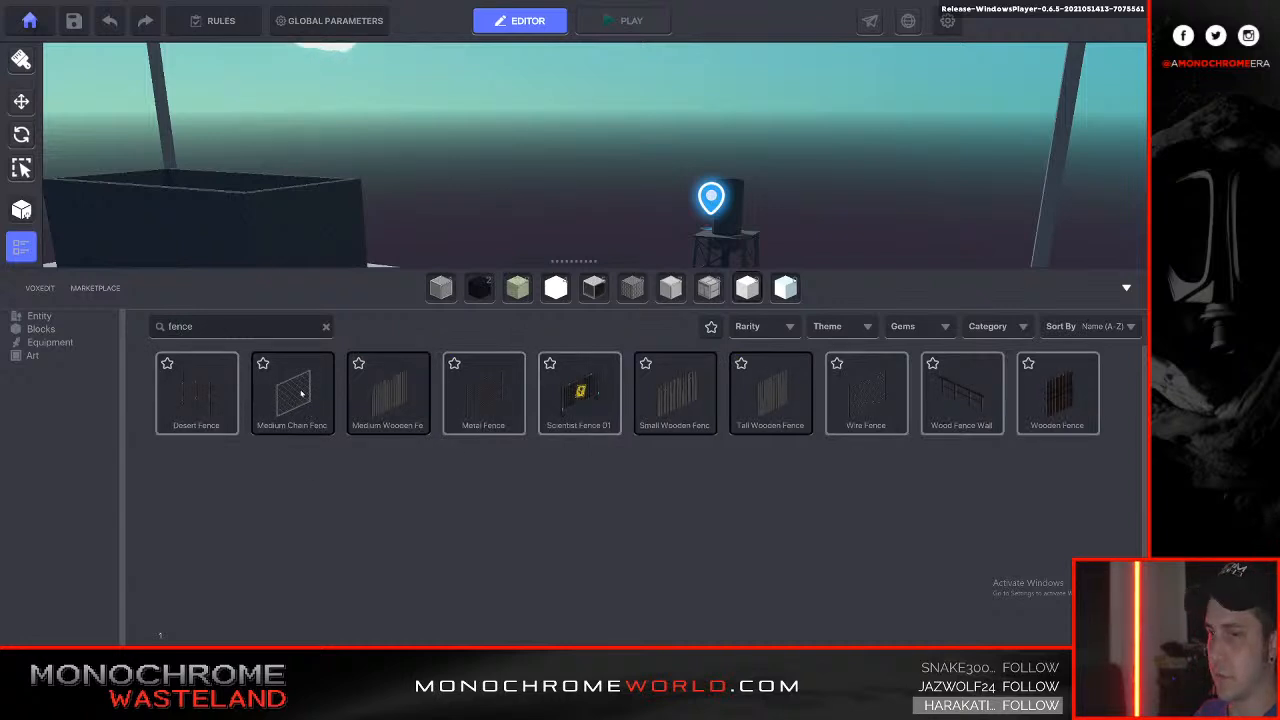
pyautogui.click(864, 393)
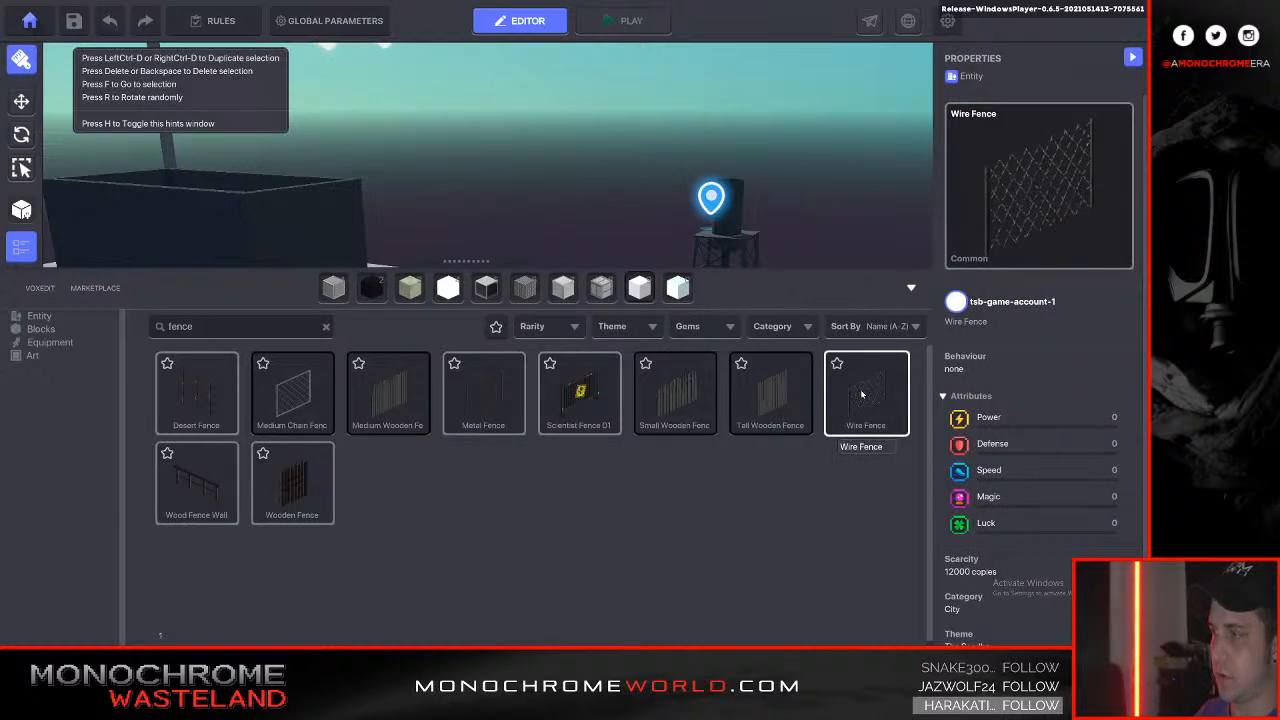
pyautogui.press('Tab')
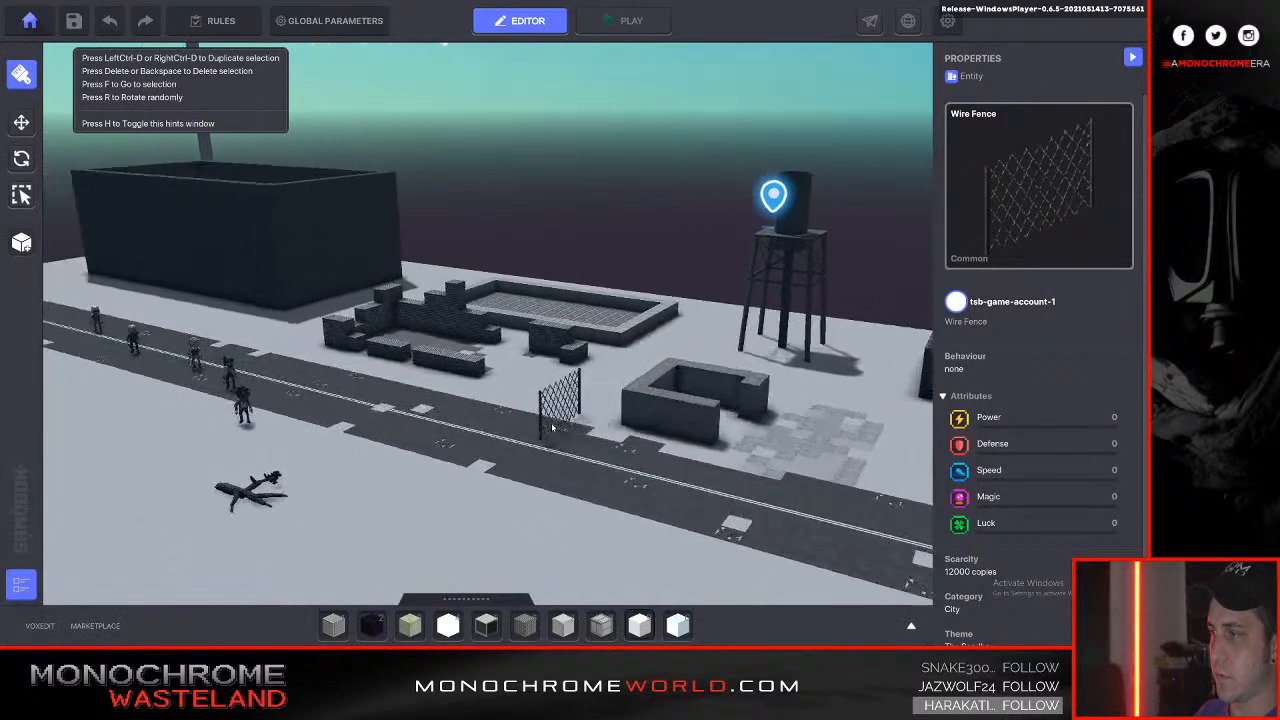
# Mark the Medium Chain Fence as a favourite and place one on the asphalt road beside the ruined building.
pyautogui.press('Tab')
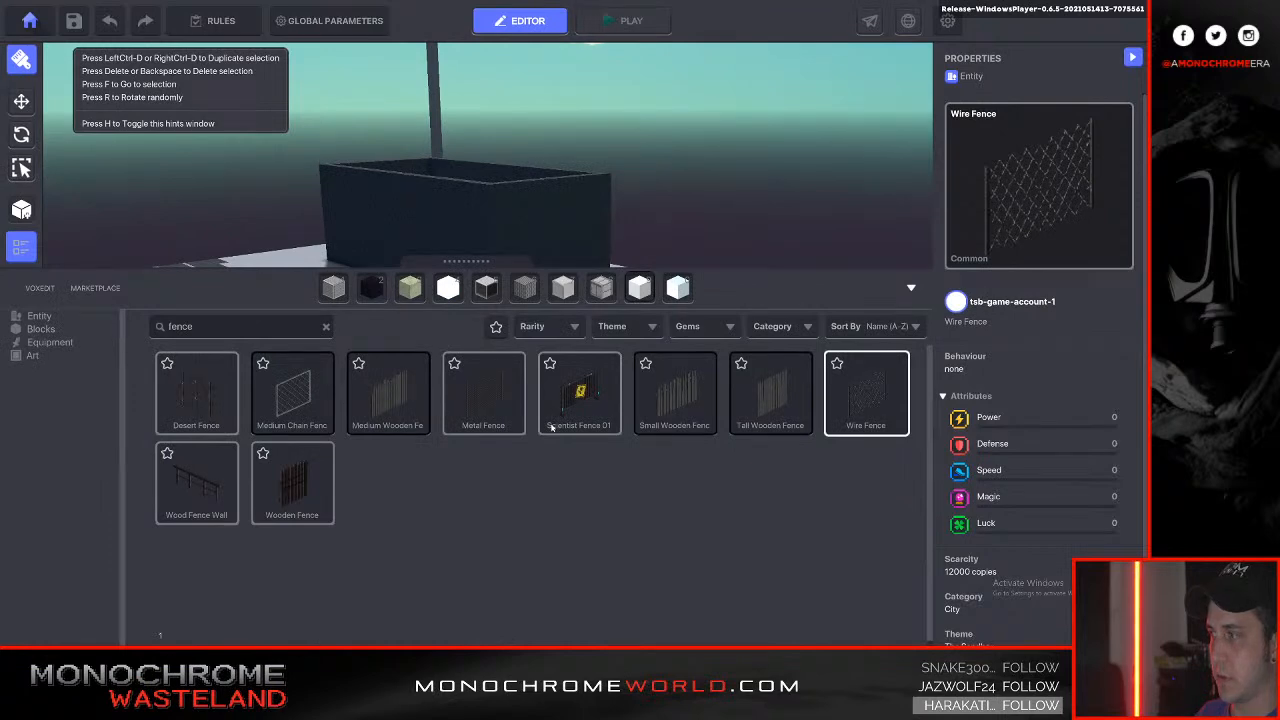
pyautogui.click(292, 390)
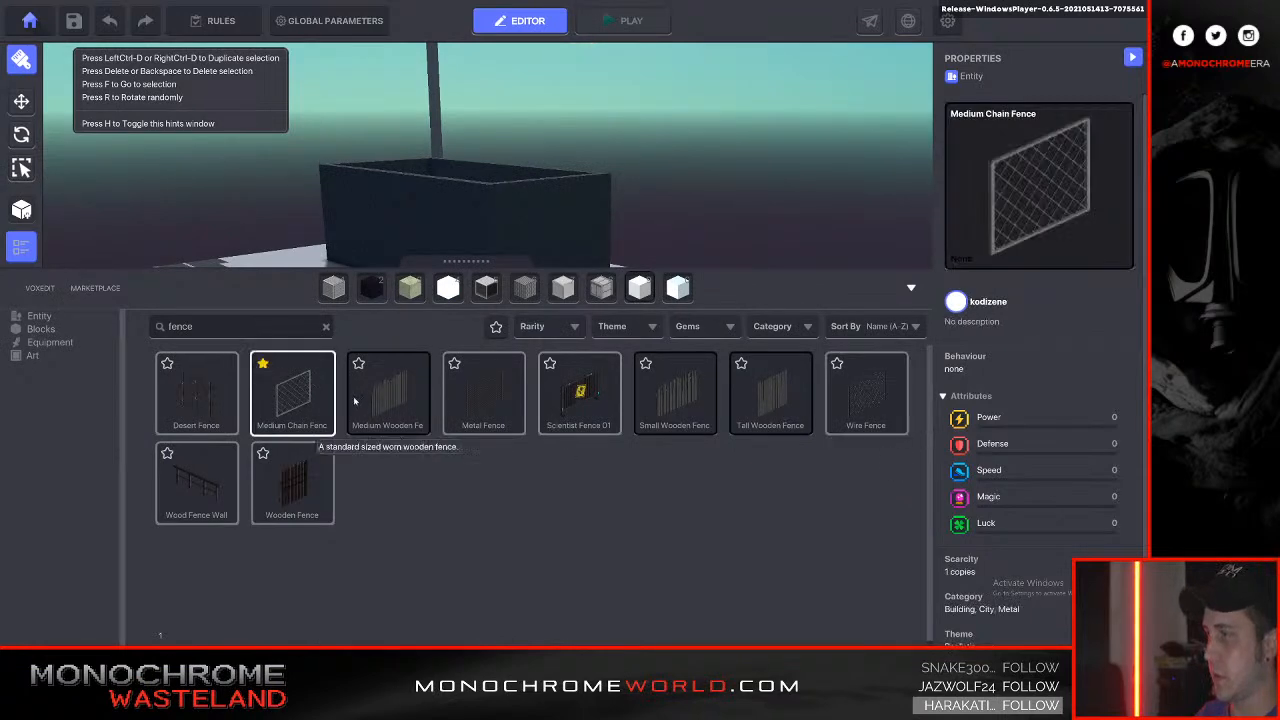
pyautogui.press('Tab')
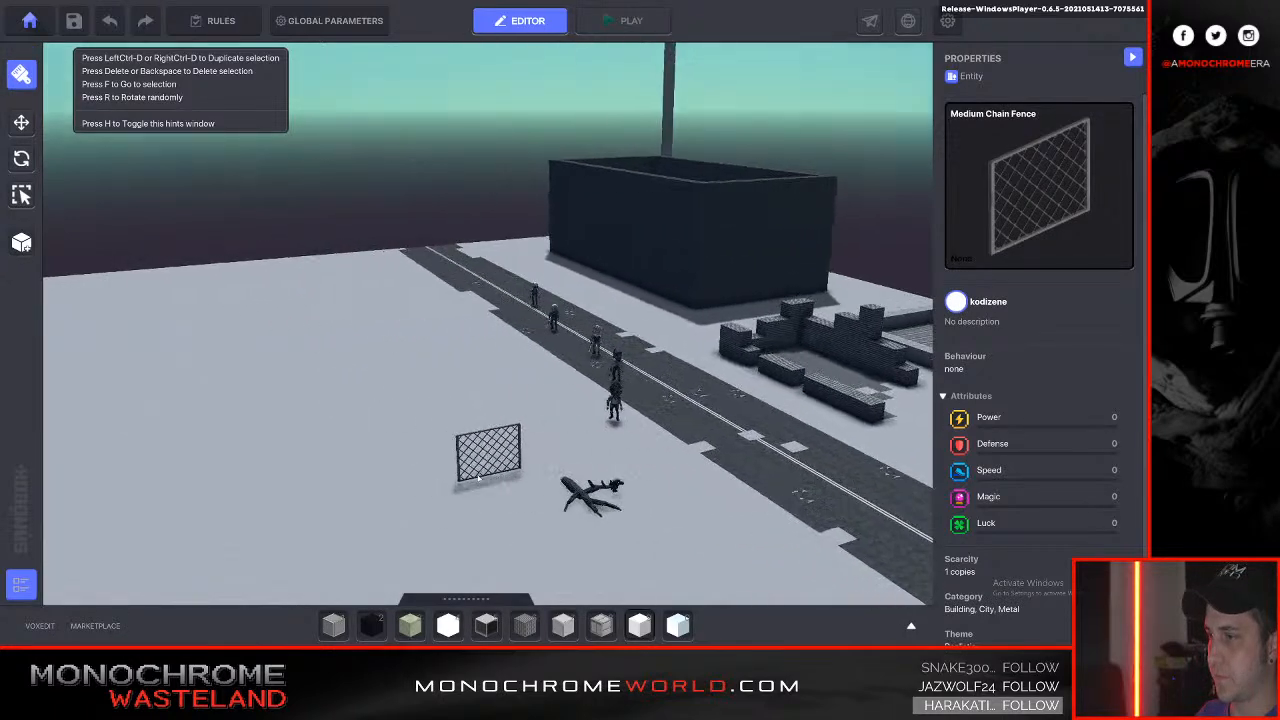
pyautogui.press('Tab')
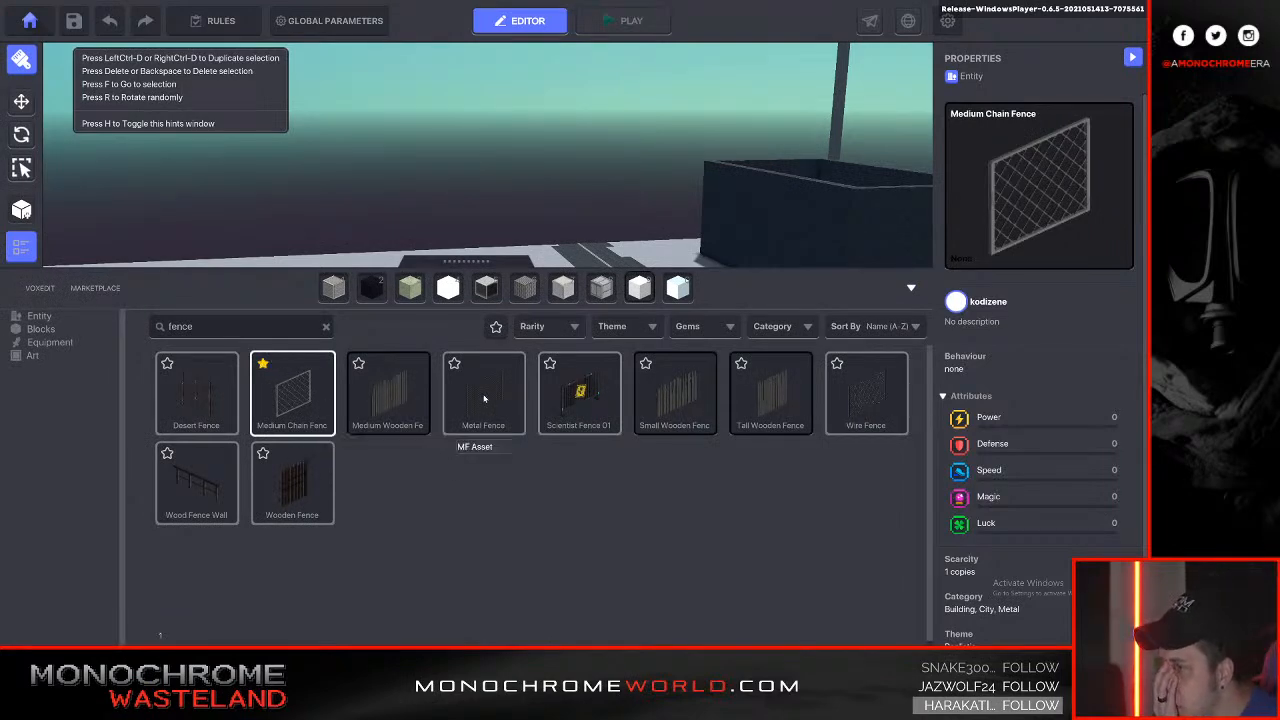
pyautogui.click(293, 413)
pyautogui.moveTo(590, 440); pyautogui.dragTo(594, 438, button='right')
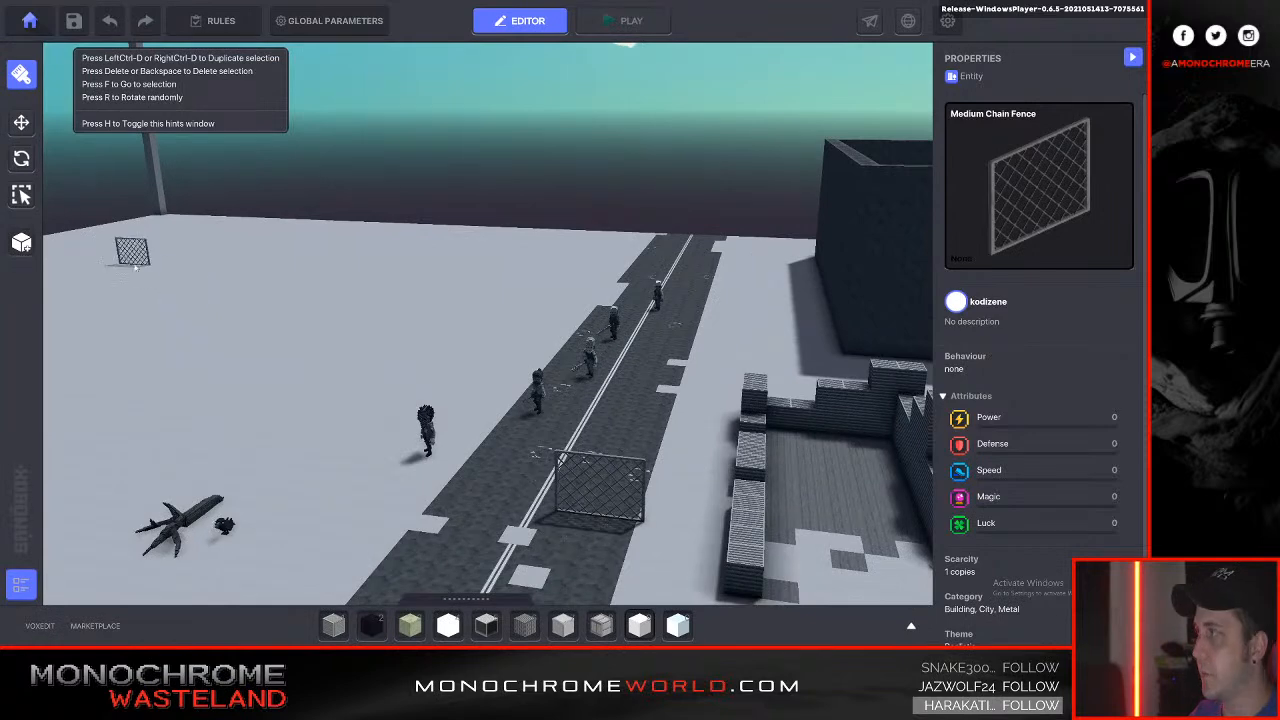
# Rotate the Medium Chain Fence on the road 90 degrees around the Y axis.
pyautogui.click(16, 164)
pyautogui.moveTo(430, 480); pyautogui.dragTo(500, 491, button='right')
pyautogui.click(488, 500)
pyautogui.moveTo(463, 560); pyautogui.dragTo(332, 531)
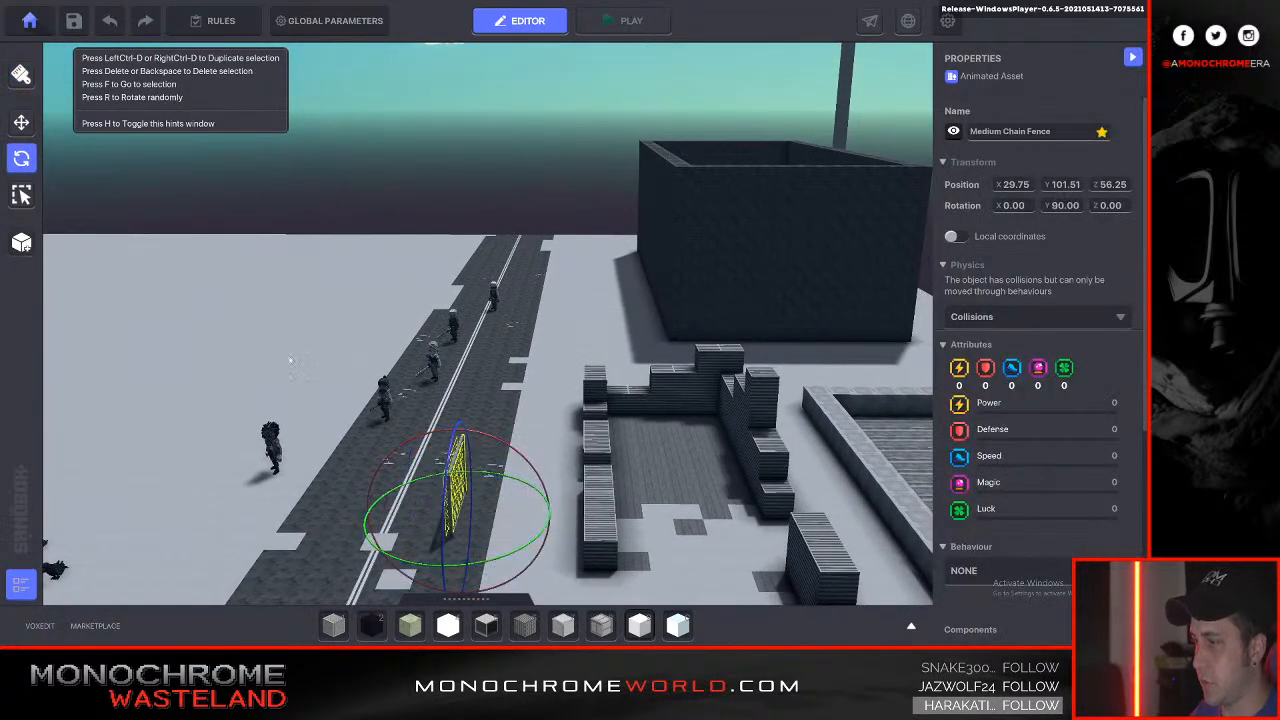
# Move the Medium Chain Fence from the road's centre to its edge at about X 28.46, Z 56.00.
pyautogui.press('w')
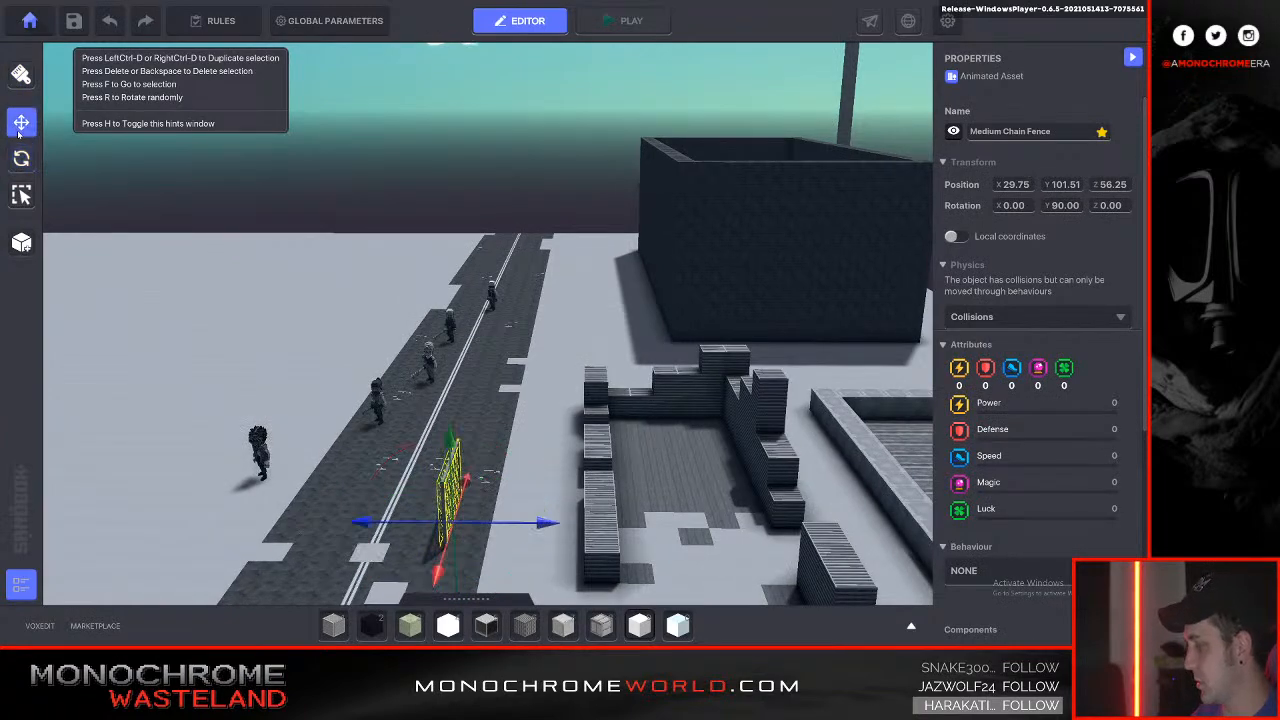
pyautogui.moveTo(371, 371); pyautogui.dragTo(371, 371, button='right')
pyautogui.press('s')
pyautogui.press('w')
pyautogui.press('d')
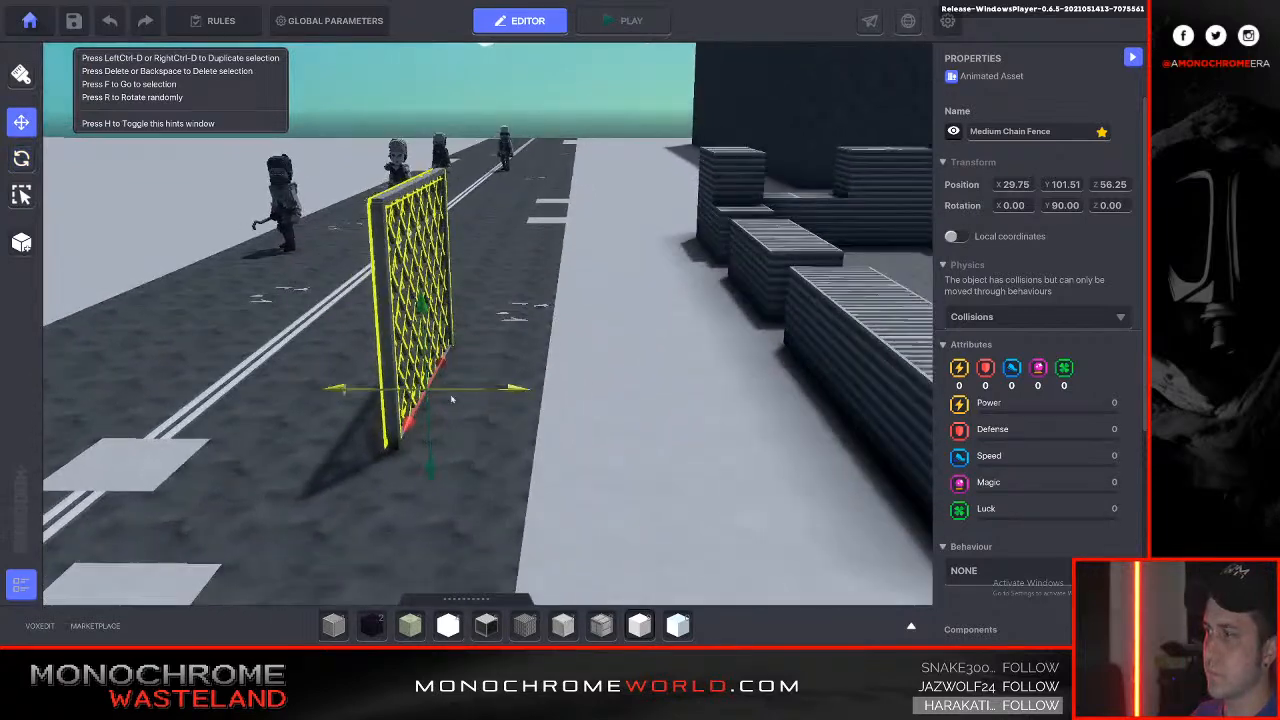
pyautogui.moveTo(517, 388); pyautogui.dragTo(596, 402)
pyautogui.press('a')
pyautogui.moveTo(636, 408); pyautogui.dragTo(636, 408, button='right')
pyautogui.moveTo(435, 389); pyautogui.dragTo(438, 390)
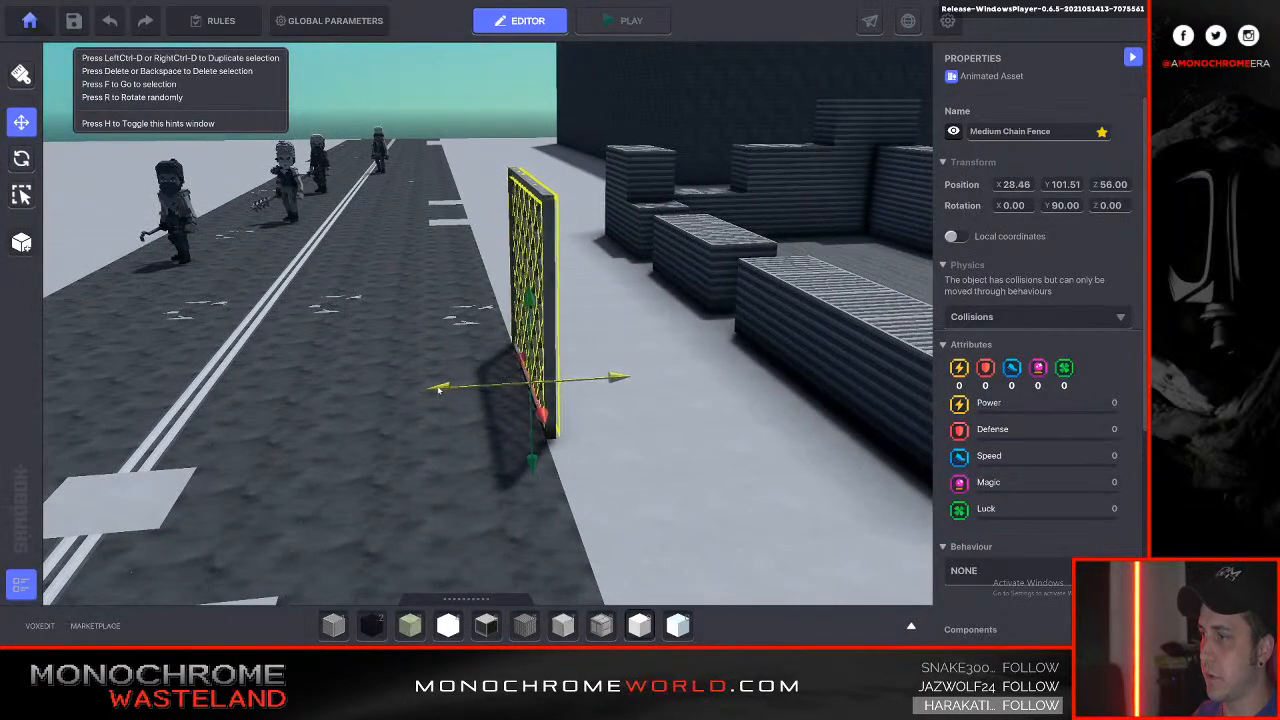
# Place a Tall Wooden Fence from the asset library on the middle of the road, next to the chain fence.
pyautogui.press('e')
pyautogui.press('a')
pyautogui.moveTo(543, 256); pyautogui.dragTo(596, 358, button='right')
pyautogui.click(619, 349)
pyautogui.press('s')
pyautogui.press('e')
pyautogui.press('d')
pyautogui.press('Tab')
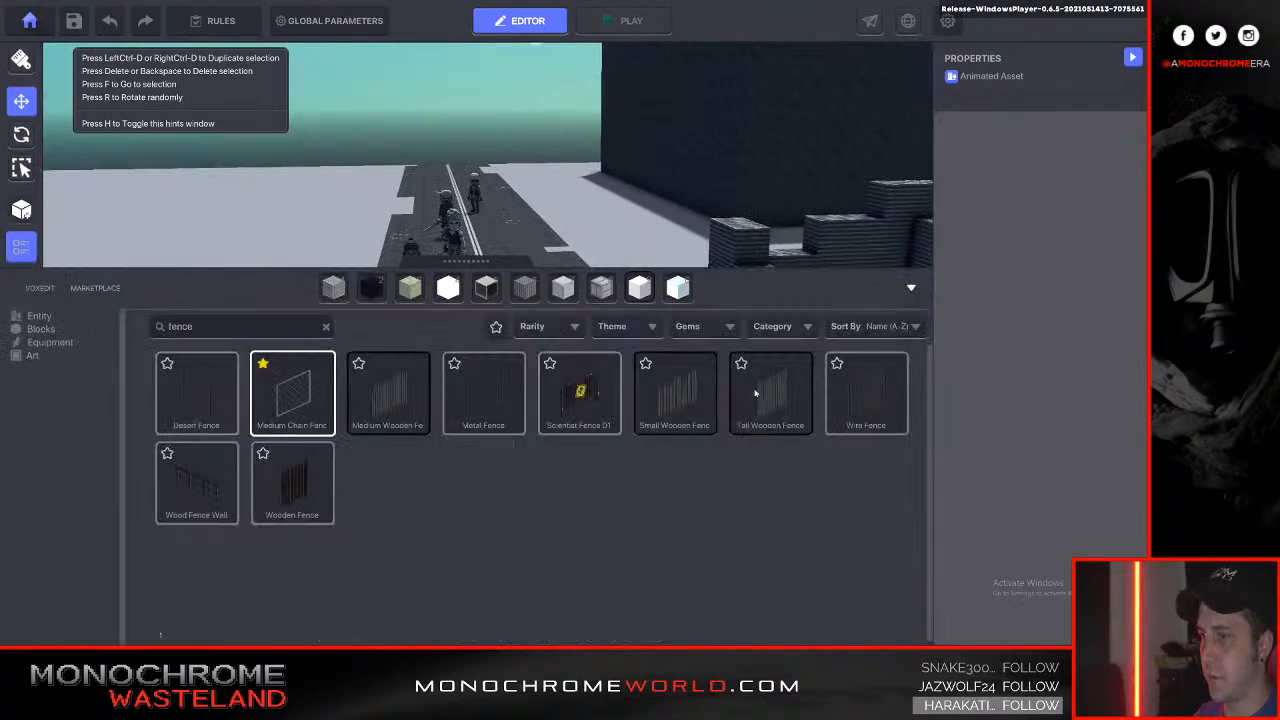
pyautogui.click(751, 393)
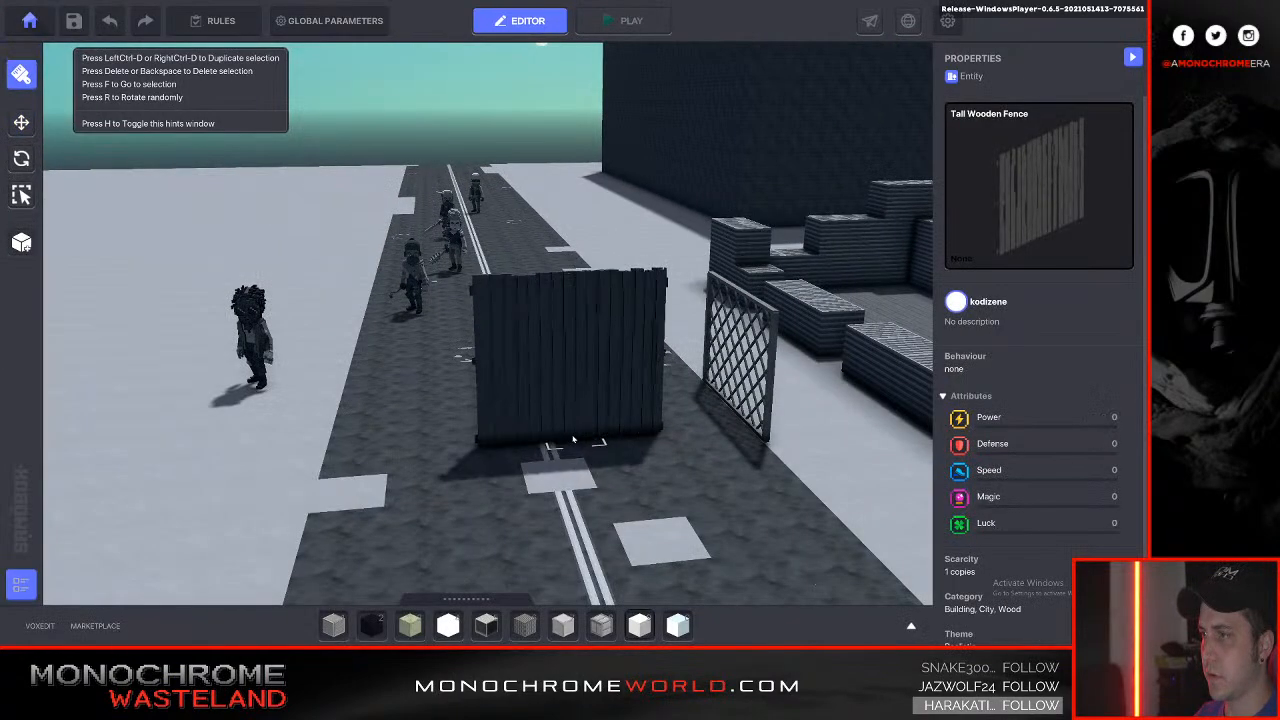
pyautogui.click(573, 438)
# Rotate the Tall Wooden Fence 90 degrees around the Y axis so it runs parallel to the road.
pyautogui.click(18, 130)
pyautogui.press('d')
pyautogui.click(447, 307)
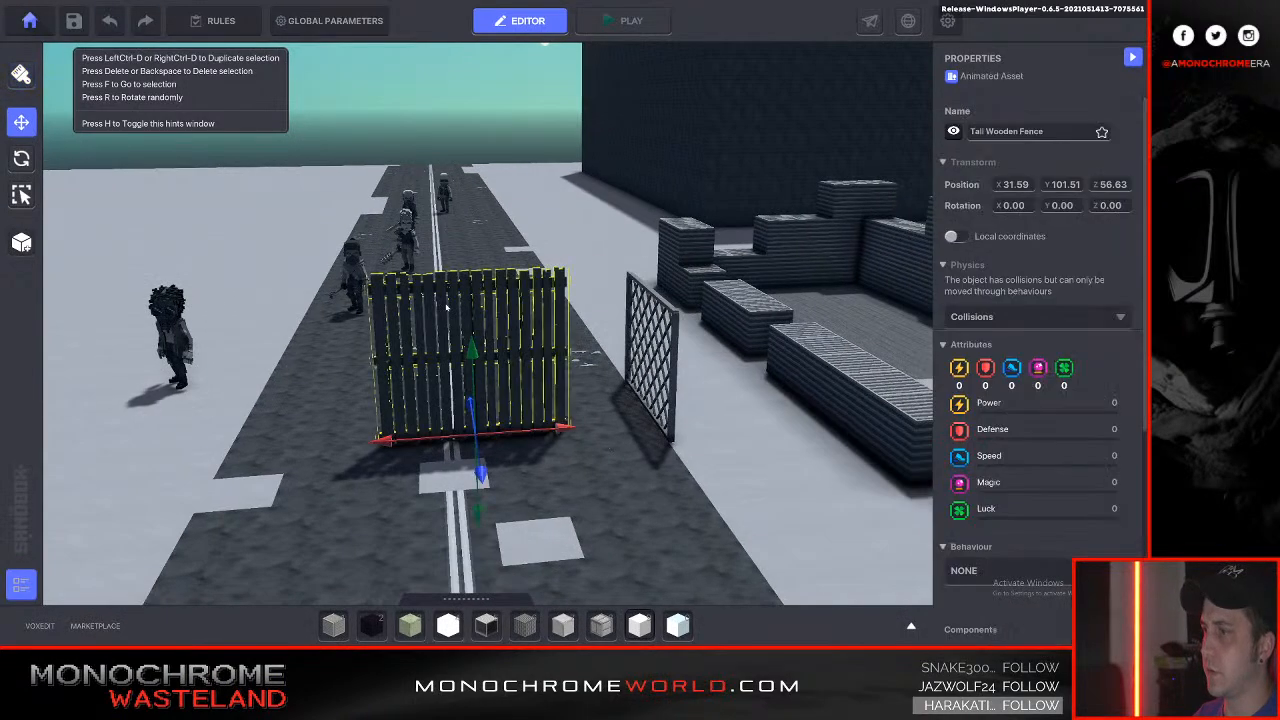
pyautogui.press('d')
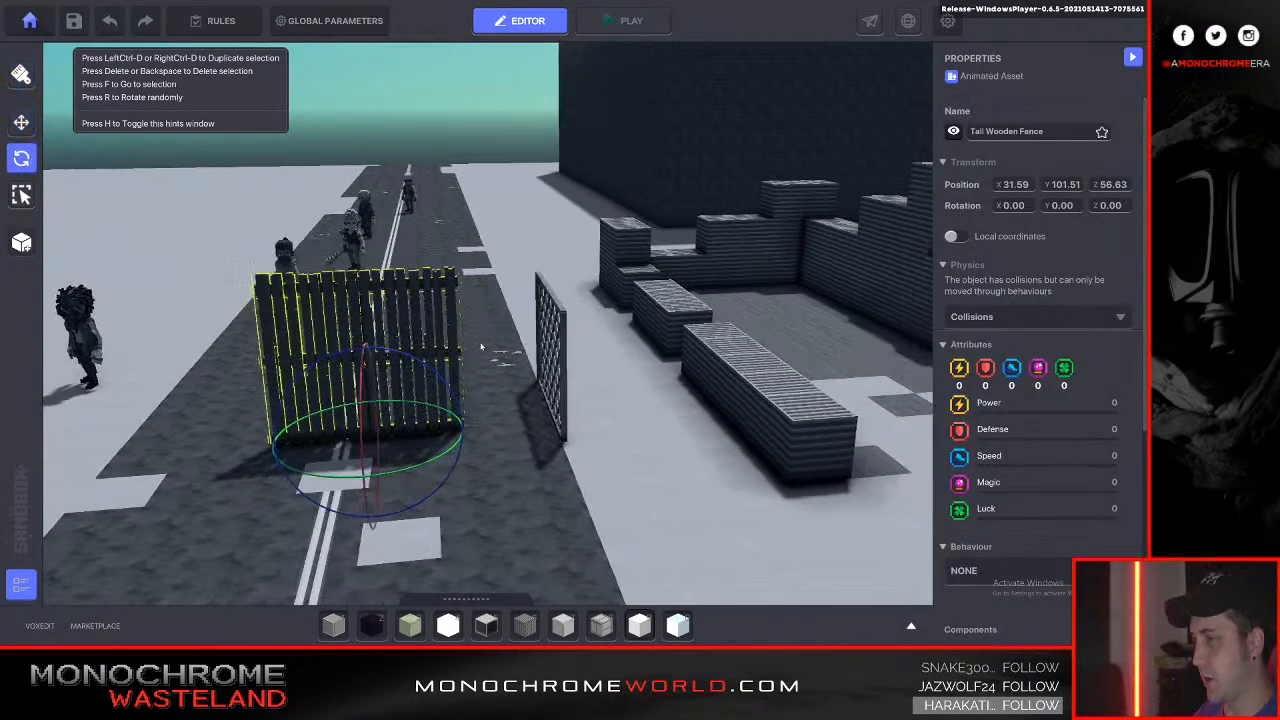
pyautogui.moveTo(444, 455); pyautogui.dragTo(330, 470)
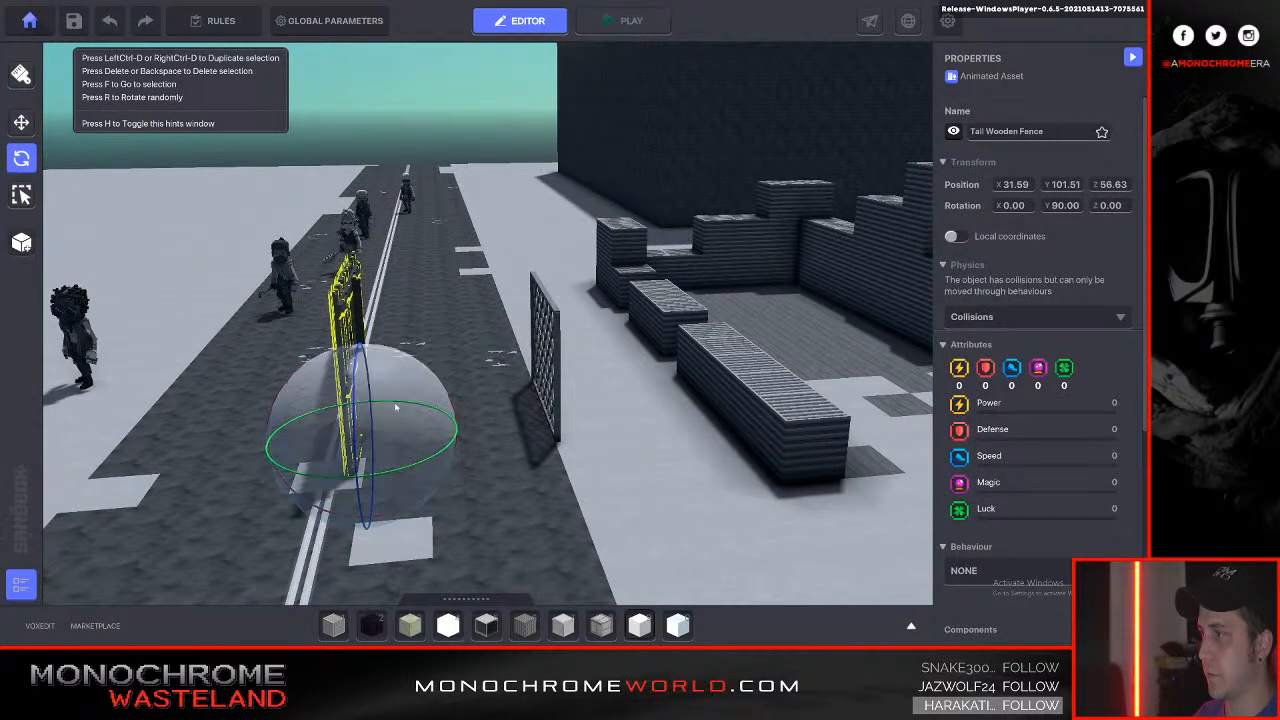
# Move the Medium Chain Fence along the roadside to about Z 63.03, clearing the spot by the ruined building.
pyautogui.press('w')
pyautogui.click(545, 330)
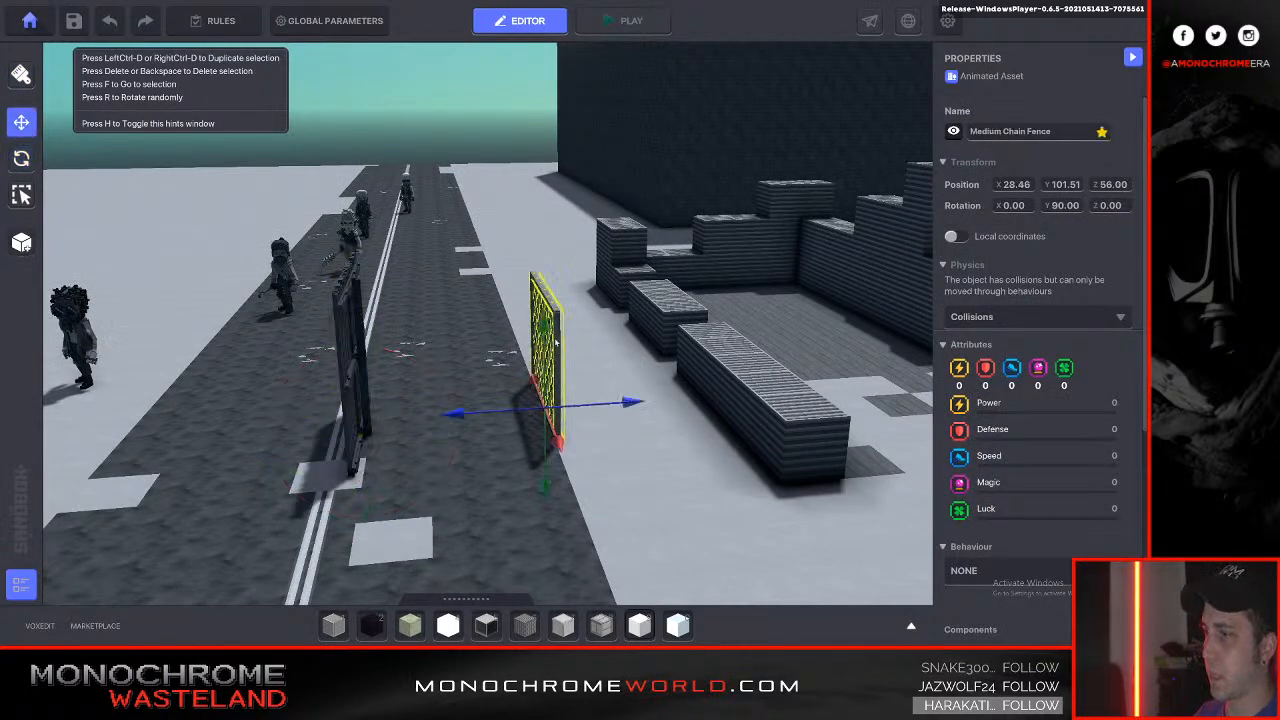
pyautogui.press('s')
pyautogui.moveTo(555, 443); pyautogui.dragTo(654, 600)
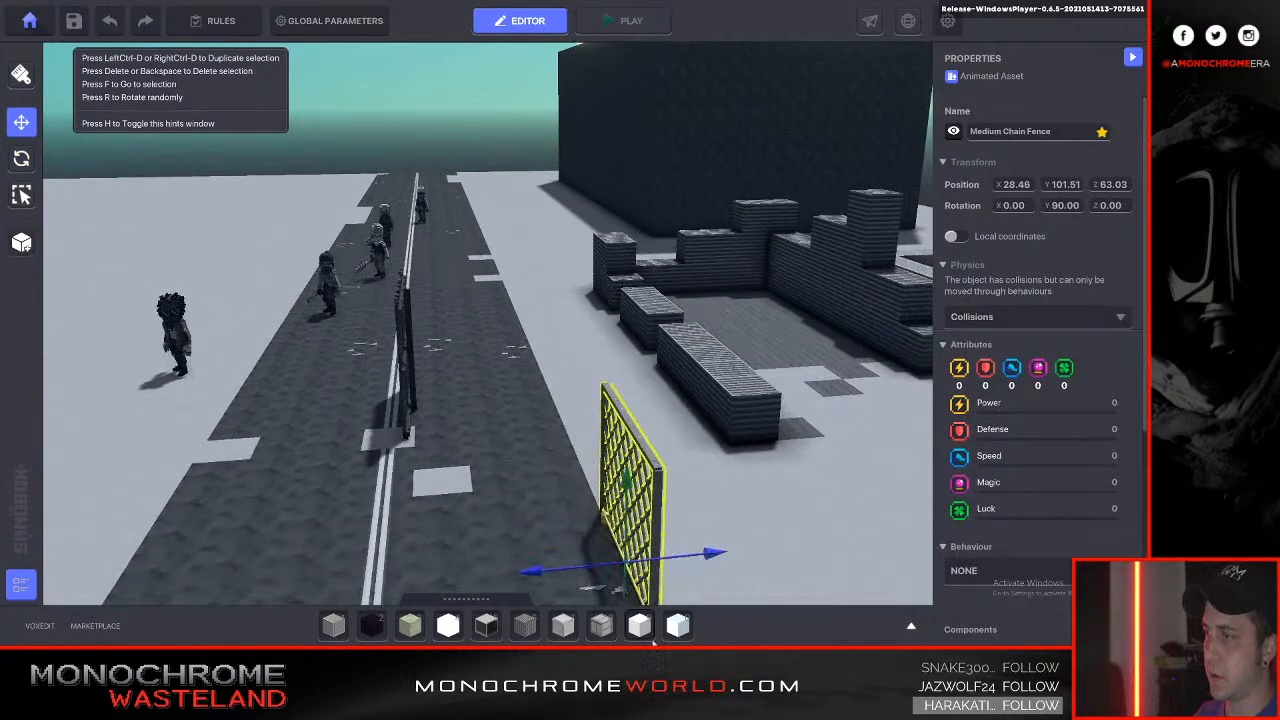
# Move the Tall Wooden Fence to the road edge at about X 28.51 and shift the chain fence farther off the road.
pyautogui.click(408, 371)
pyautogui.moveTo(500, 405); pyautogui.dragTo(678, 389)
pyautogui.press('d')
pyautogui.click(534, 510)
pyautogui.moveTo(646, 568); pyautogui.dragTo(738, 527)
# Duplicate the Tall Wooden Fence and slide the copy along the road to about Z 53.56, beside the original.
pyautogui.moveTo(543, 400); pyautogui.dragTo(547, 391, button='right')
pyautogui.press('w')
pyautogui.press('a')
pyautogui.press('s')
pyautogui.press('w')
pyautogui.click(574, 487)
pyautogui.hotkey('ctrl', 'd')
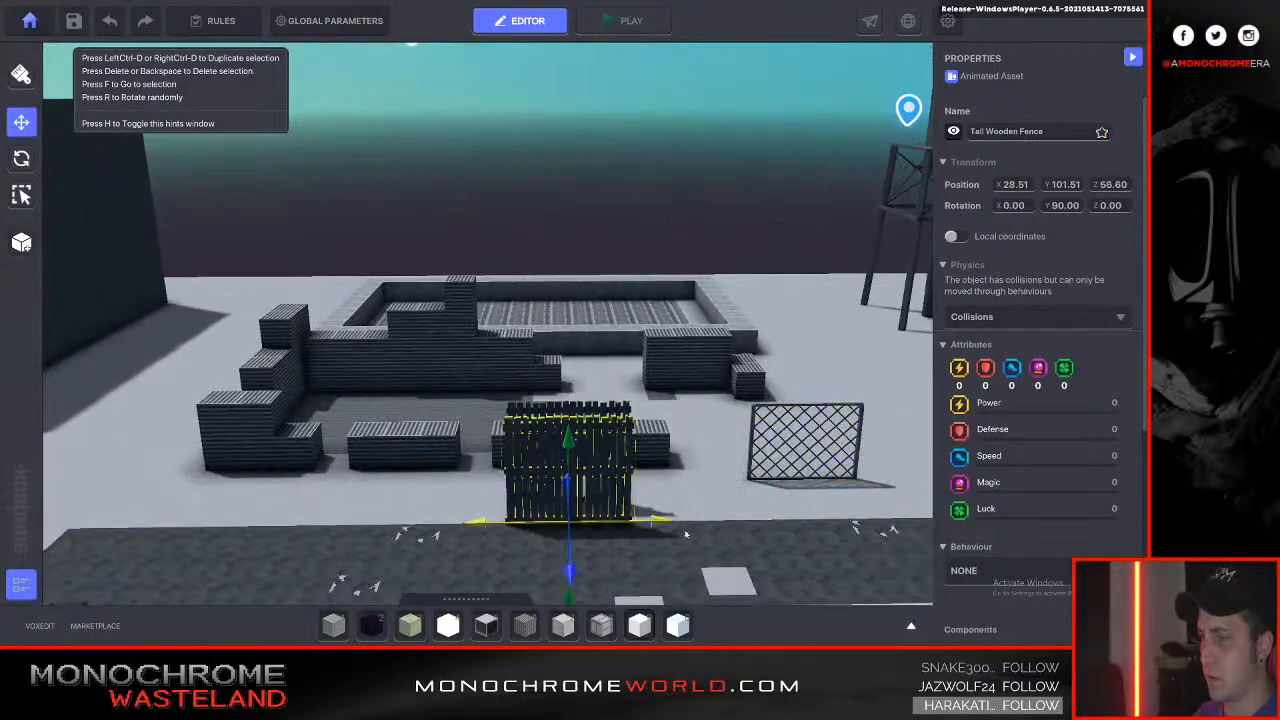
pyautogui.press('a')
pyautogui.moveTo(684, 521); pyautogui.dragTo(563, 518)
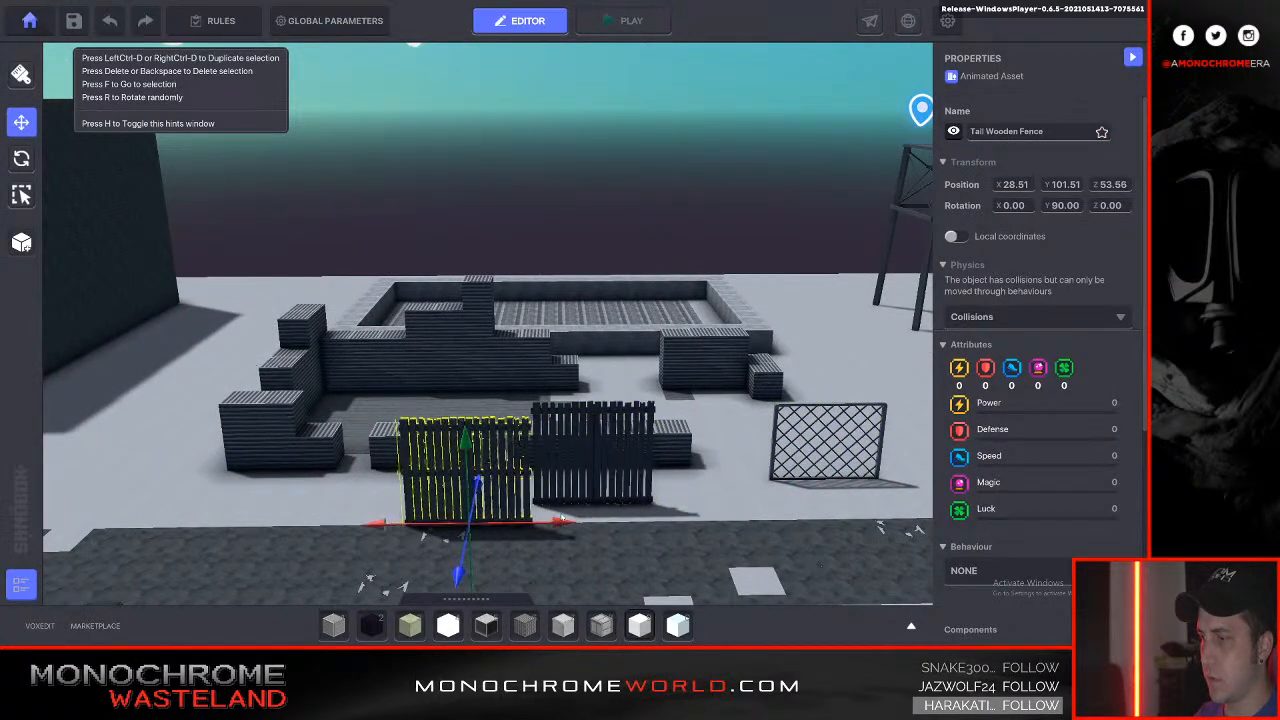
# Shift the duplicated wooden fence away from the road to about X 27.51, in line with its neighbour.
pyautogui.moveTo(458, 577); pyautogui.dragTo(467, 558)
pyautogui.moveTo(467, 558); pyautogui.dragTo(508, 566, button='right')
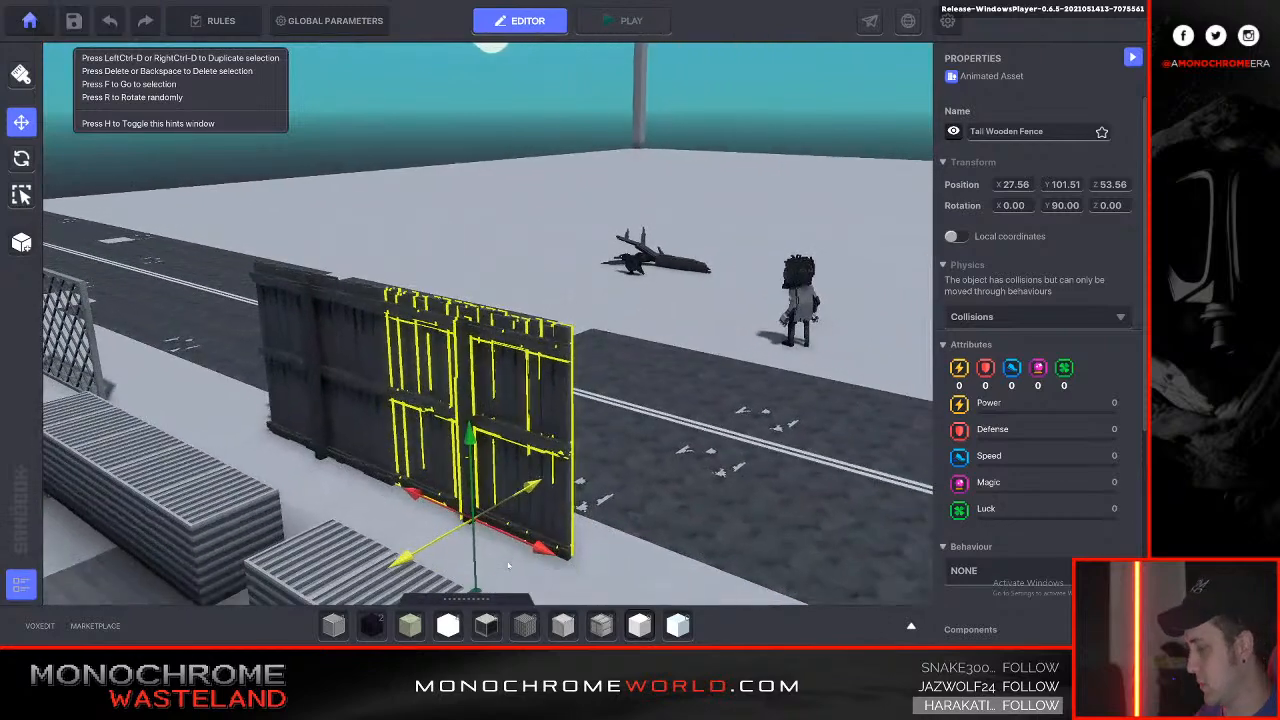
pyautogui.moveTo(401, 558); pyautogui.dragTo(398, 562)
pyautogui.click(632, 525)
pyautogui.moveTo(630, 526); pyautogui.dragTo(628, 527, button='right')
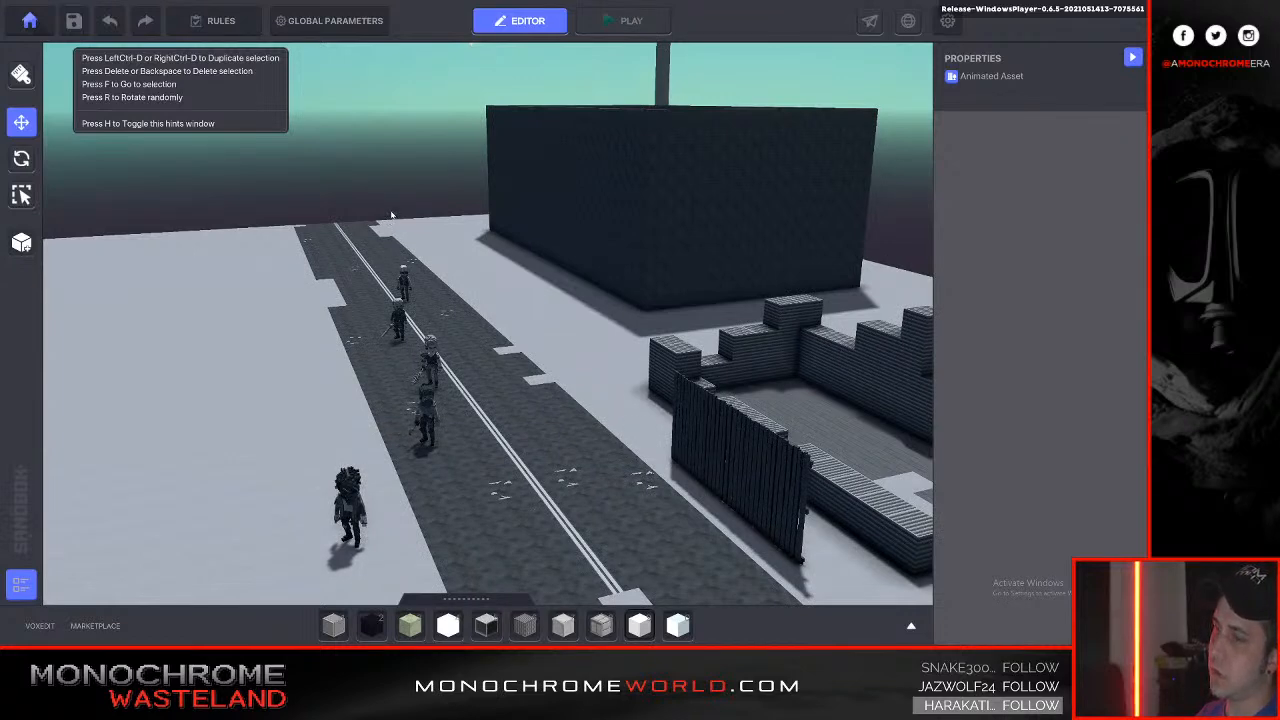
pyautogui.click(689, 440)
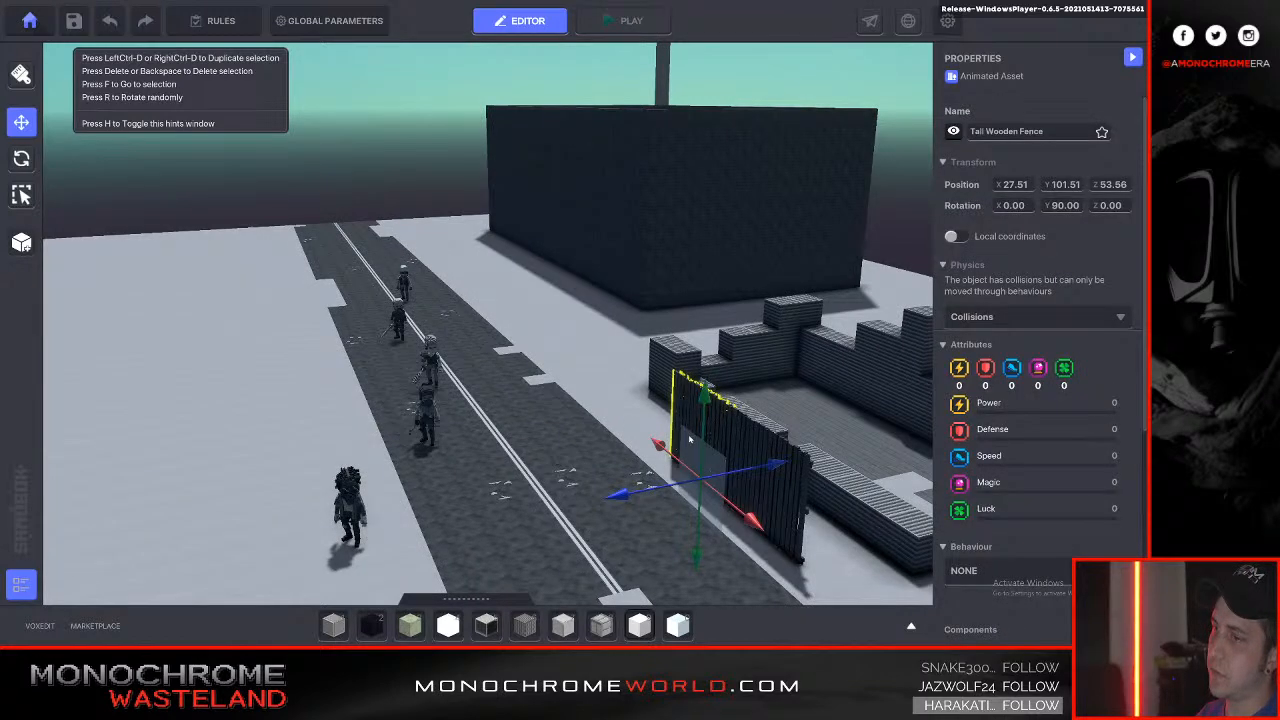
pyautogui.moveTo(614, 424); pyautogui.dragTo(490, 415, button='right')
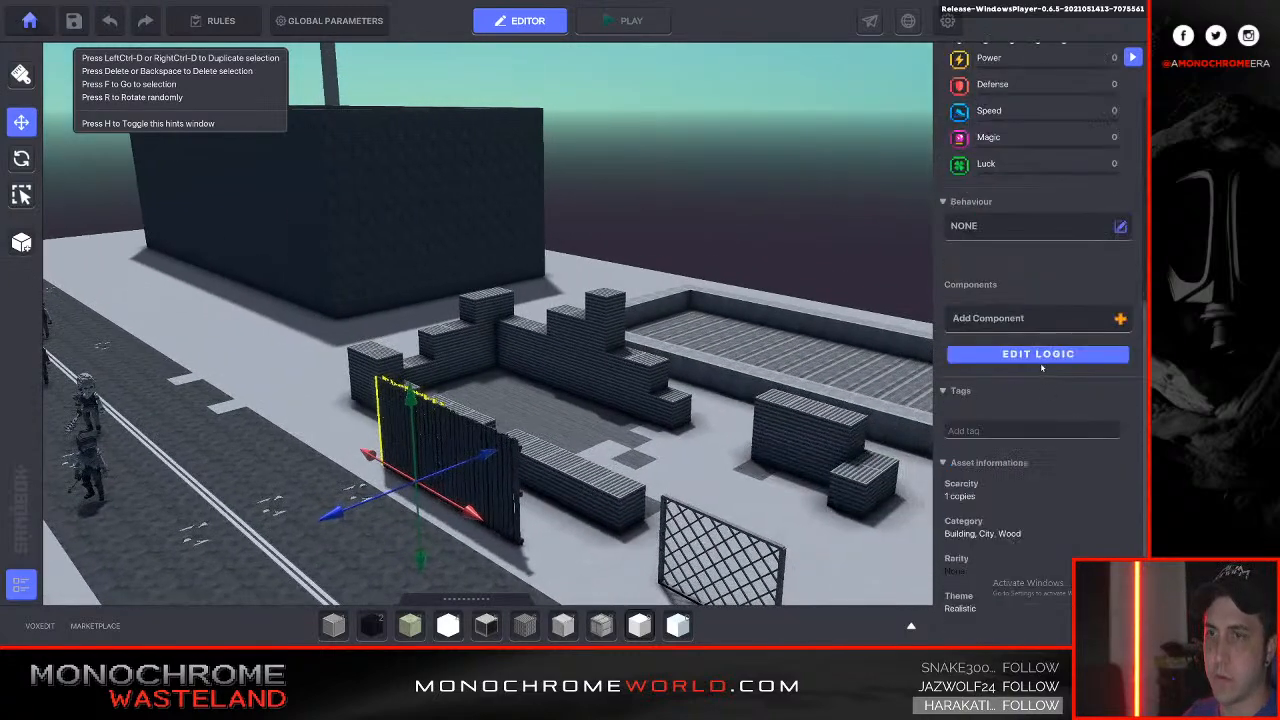
pyautogui.click(738, 483)
# Move the Medium Chain Fence down the roadside to the corner of the low walled enclosure, at about X 28.08, Z 77.16.
pyautogui.moveTo(738, 483); pyautogui.dragTo(722, 484, button='right')
pyautogui.moveTo(384, 420); pyautogui.dragTo(330, 428, button='right')
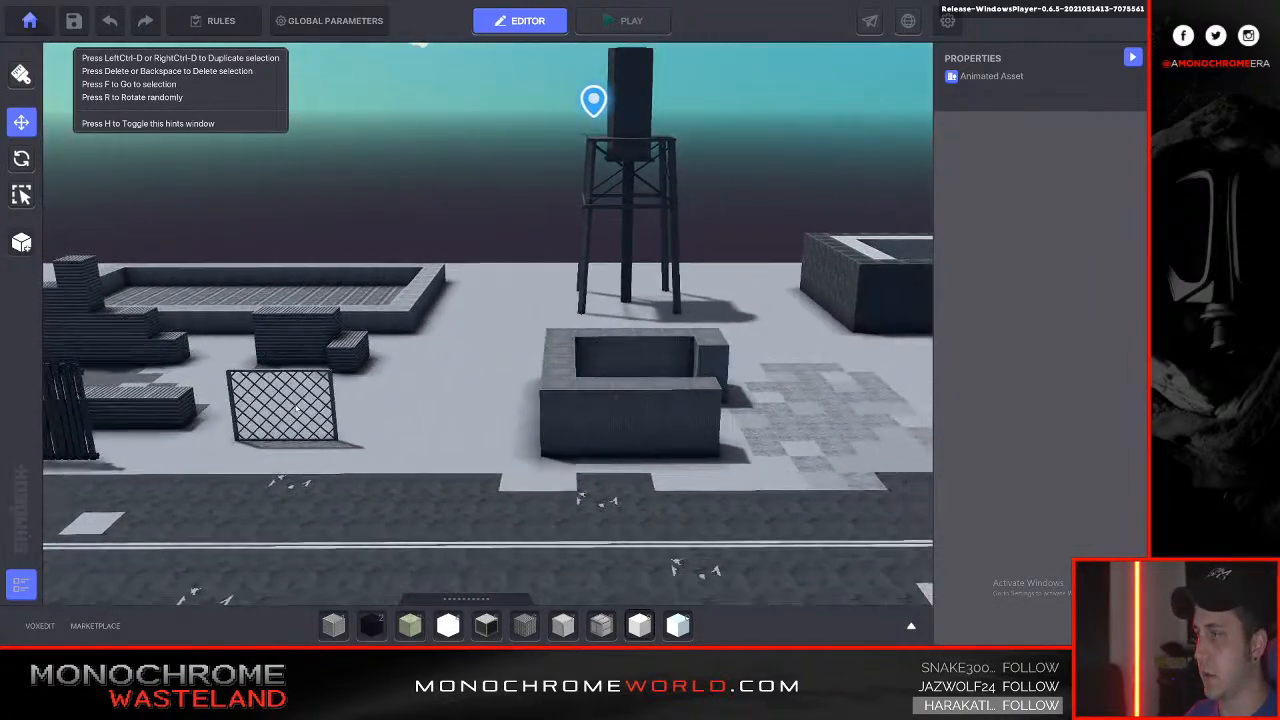
pyautogui.click(288, 443)
pyautogui.moveTo(248, 484); pyautogui.dragTo(238, 498)
pyautogui.moveTo(368, 451); pyautogui.dragTo(867, 452)
pyautogui.press('d')
pyautogui.press('w')
pyautogui.moveTo(734, 464); pyautogui.dragTo(496, 440, button='right')
pyautogui.press('q')
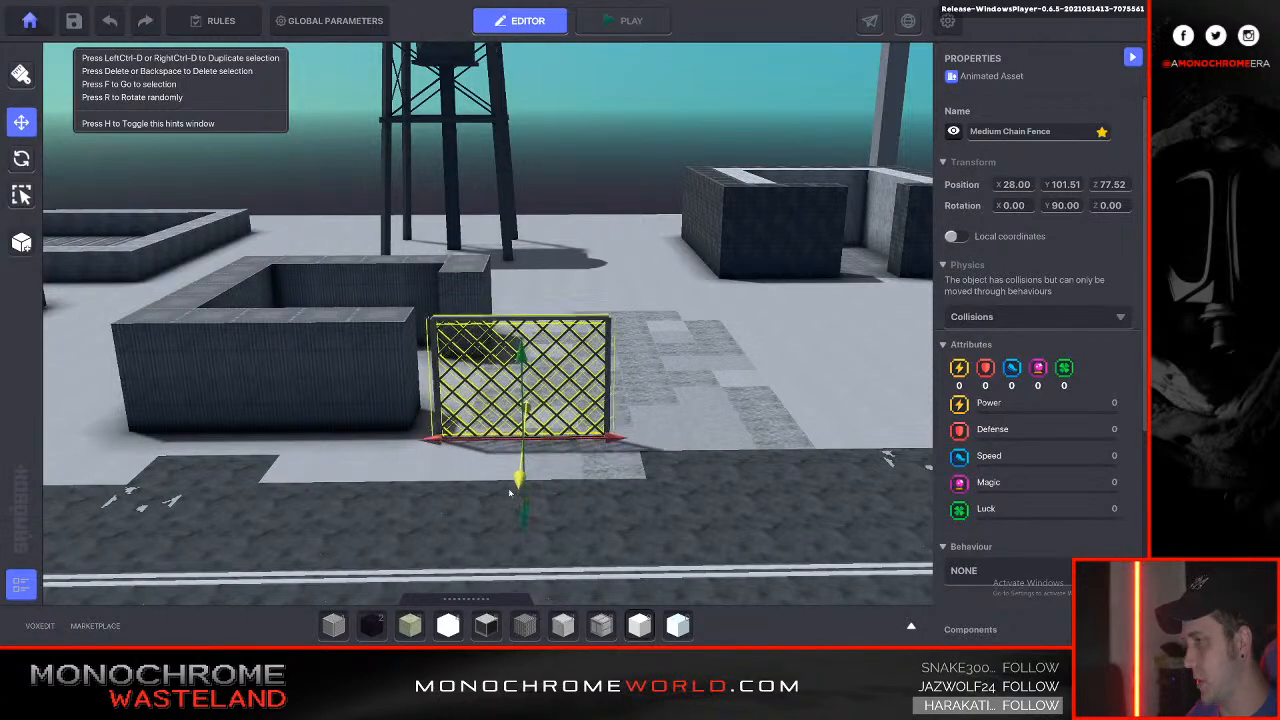
pyautogui.moveTo(503, 500); pyautogui.dragTo(503, 490)
pyautogui.moveTo(592, 437); pyautogui.dragTo(566, 438)
pyautogui.press('w')
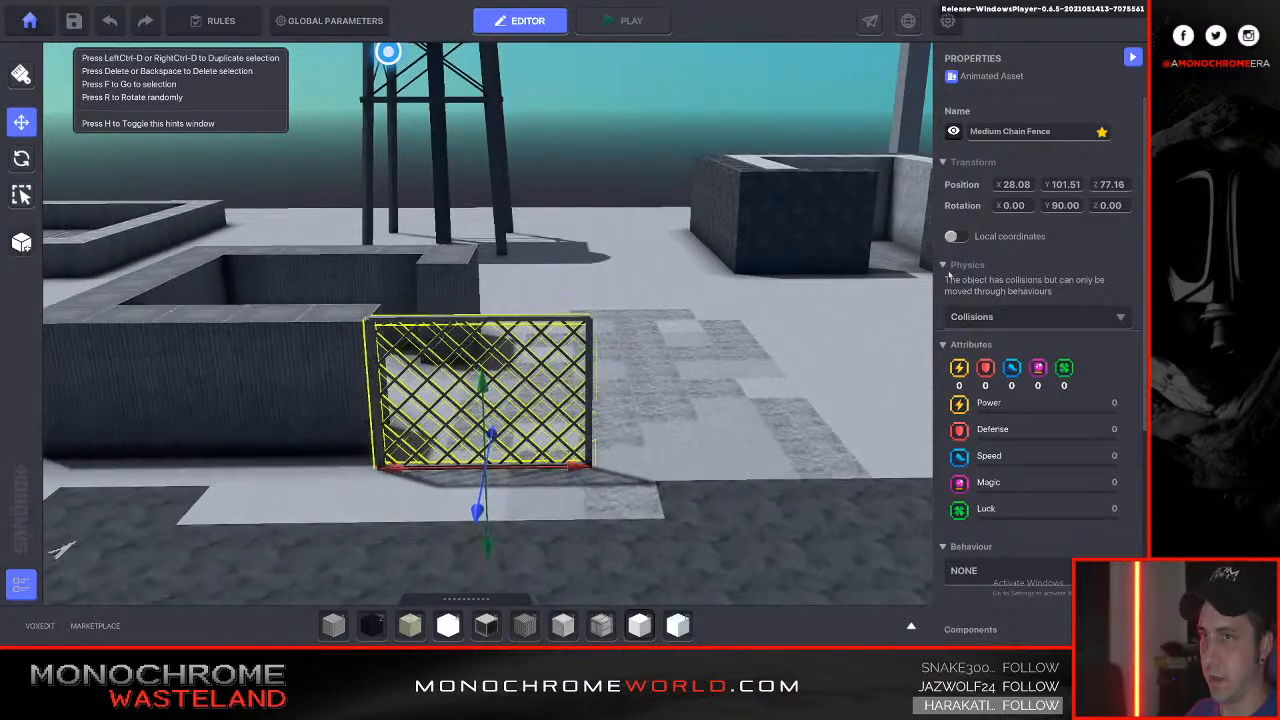
# Assign the Basic Platform behaviour to the Medium Chain Fence.
pyautogui.scroll(-3, 978, 325)
pyautogui.click(975, 302)
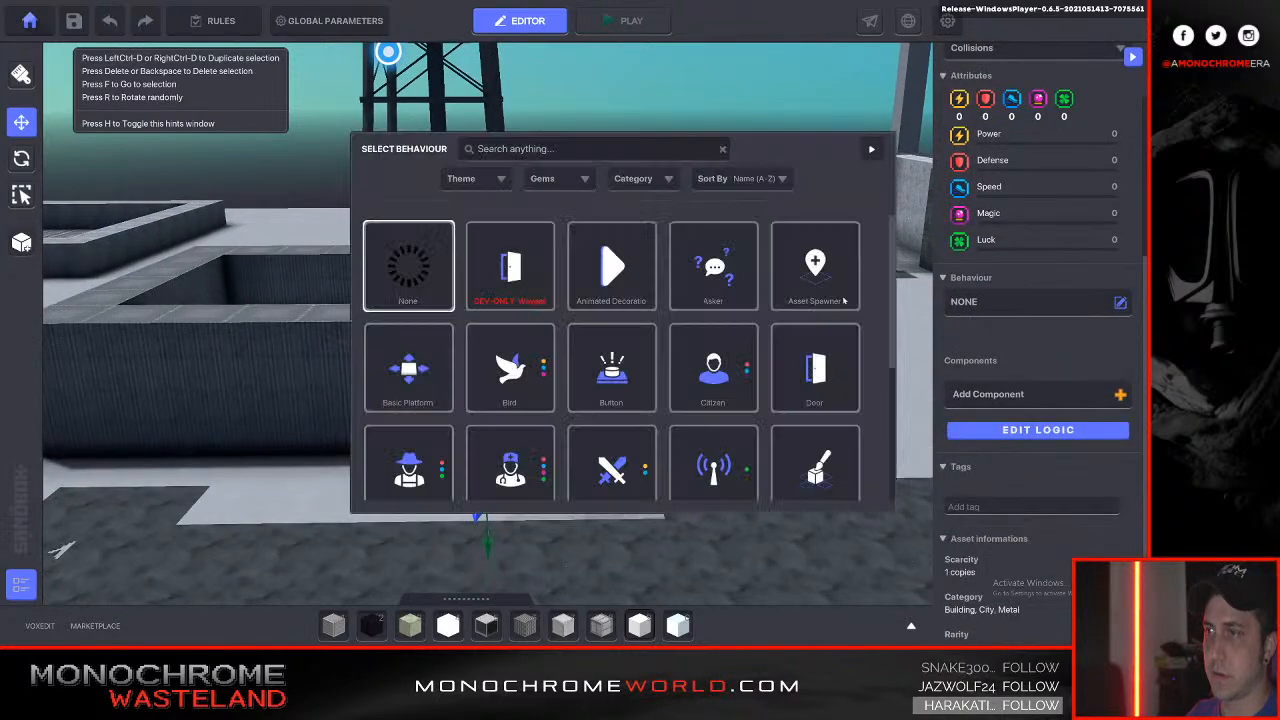
pyautogui.click(408, 368)
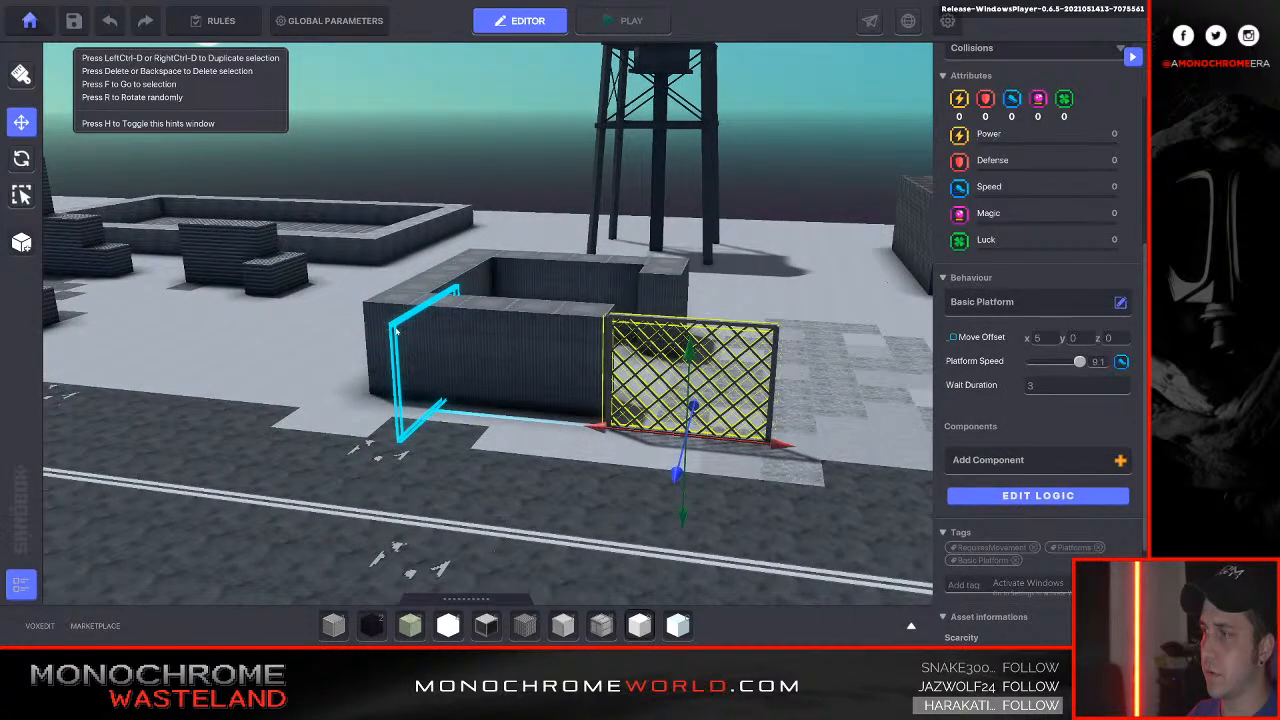
# Try an X move offset of -5 for the fence platform and change it to 4.
pyautogui.moveTo(526, 342); pyautogui.dragTo(644, 384, button='right')
pyautogui.click(1040, 338)
pyautogui.write('-5')
pyautogui.moveTo(520, 425); pyautogui.dragTo(612, 439, button='right')
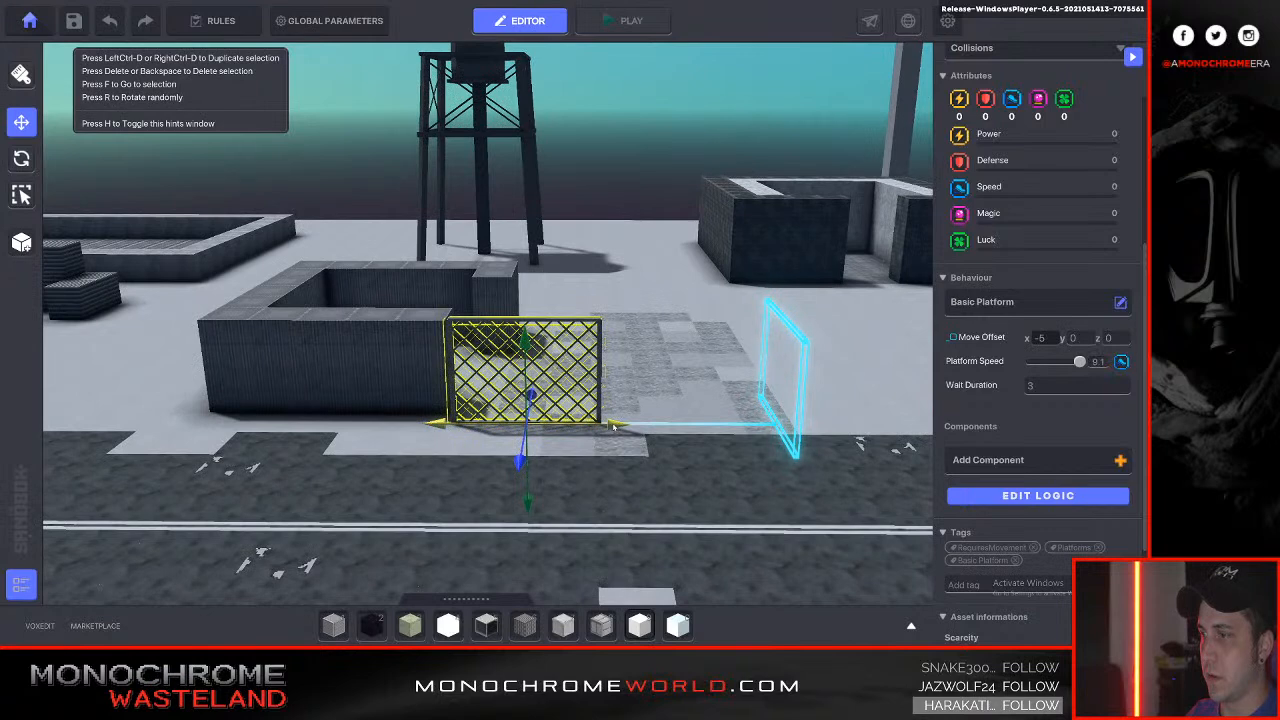
pyautogui.write('4')
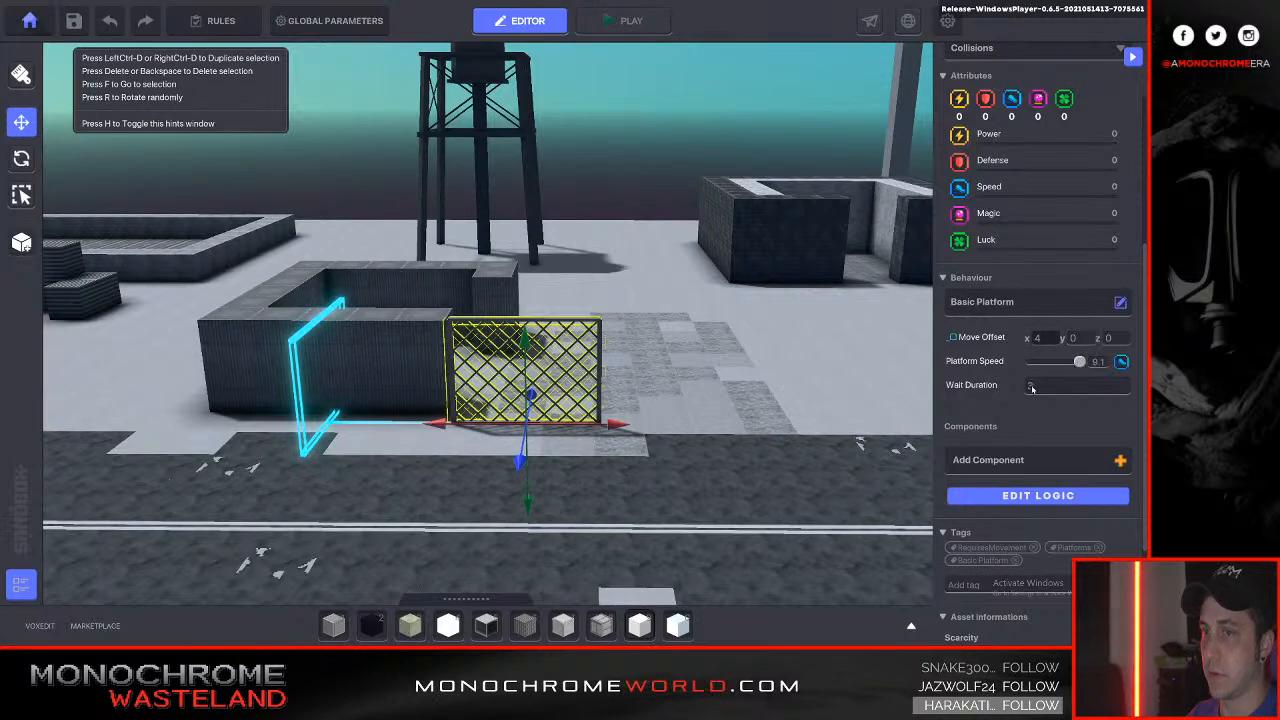
# Playtest the scene by running from the water tower to the moving chain fence, and return to editing.
pyautogui.press('Escape')
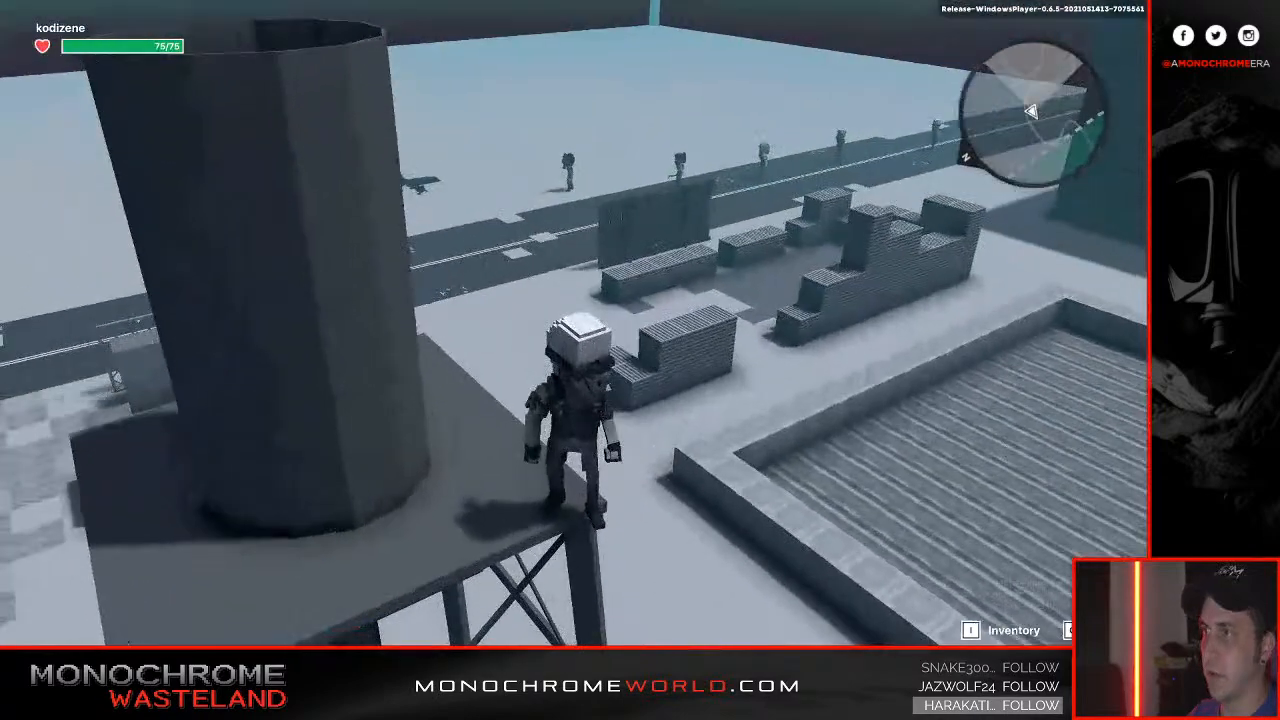
pyautogui.press('w')
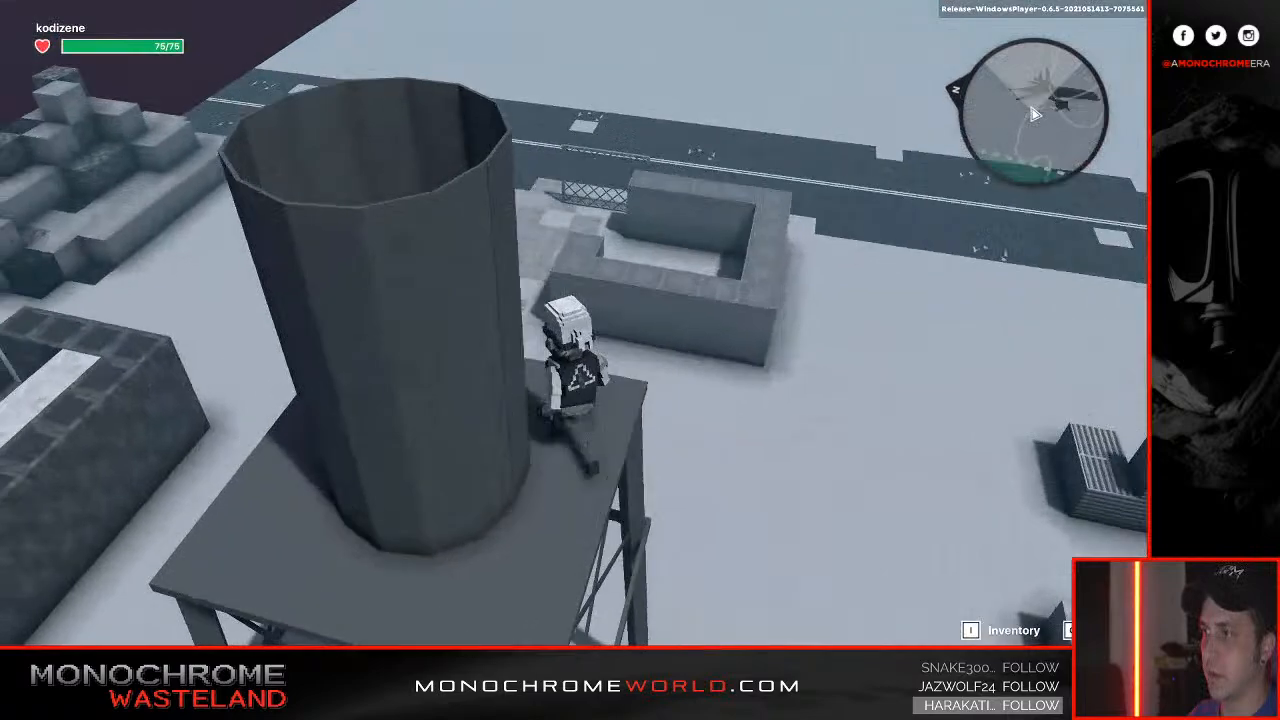
pyautogui.press('w')
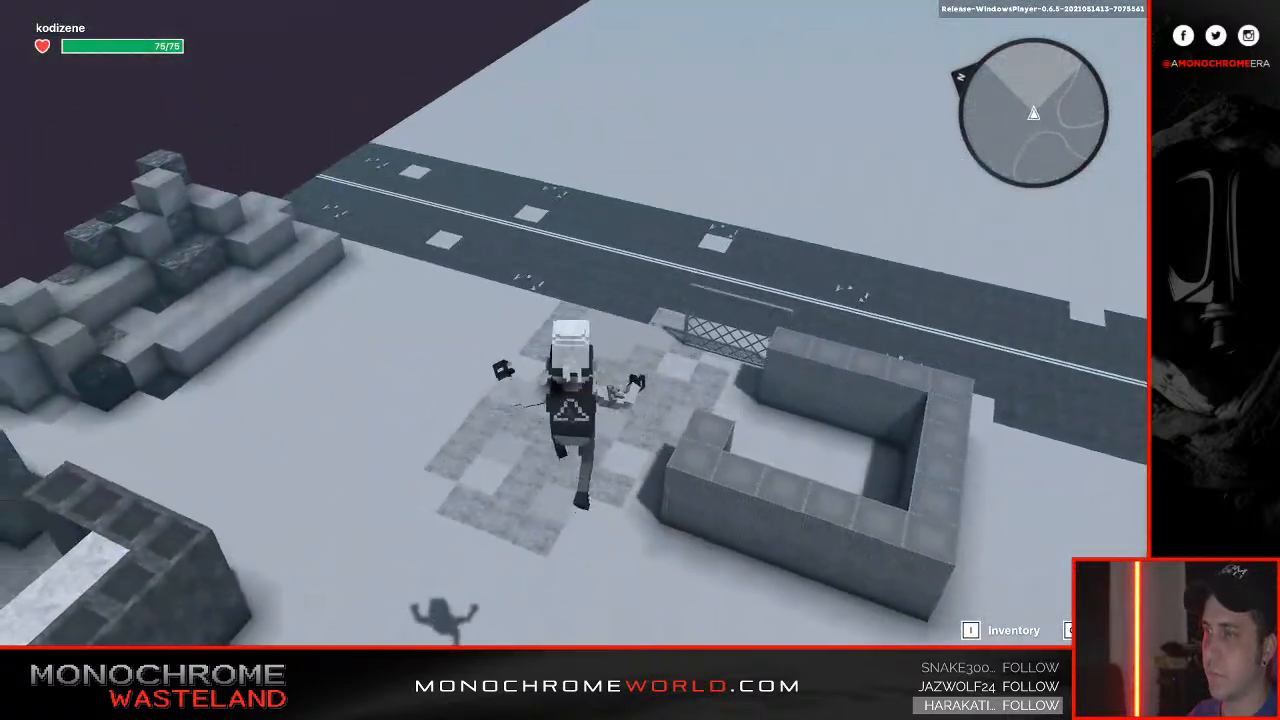
pyautogui.press('w')
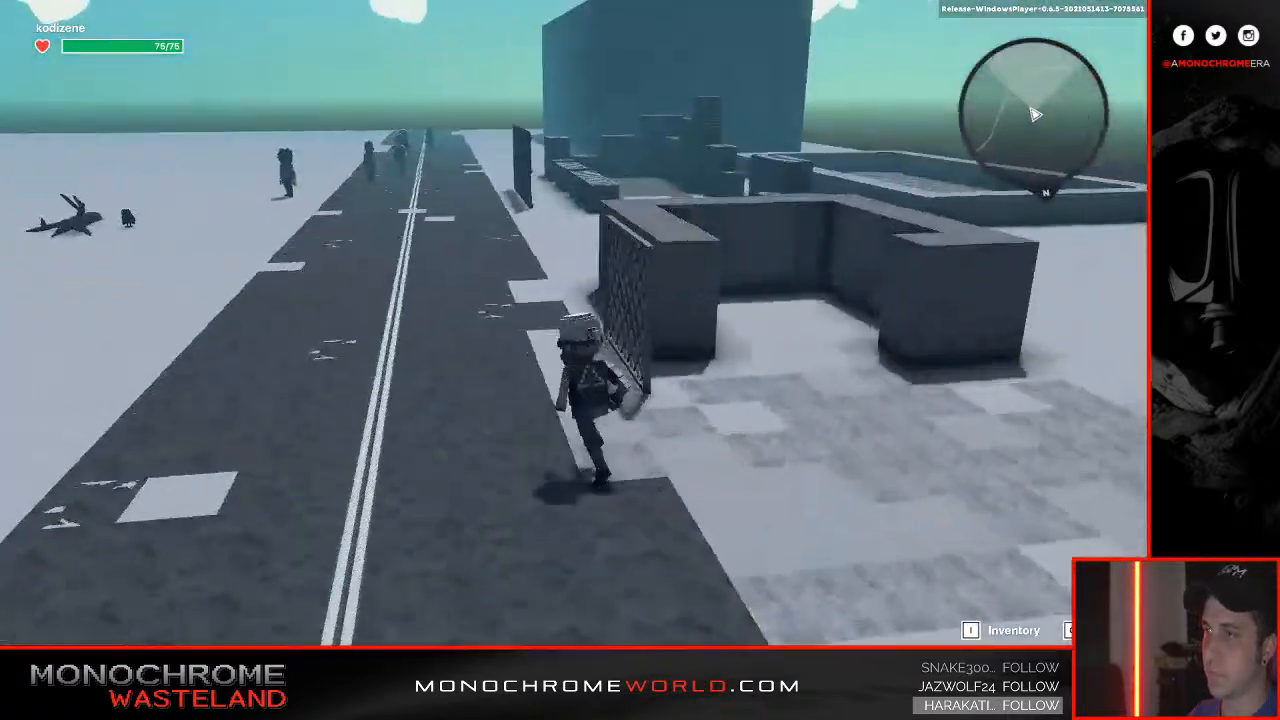
pyautogui.press('Escape')
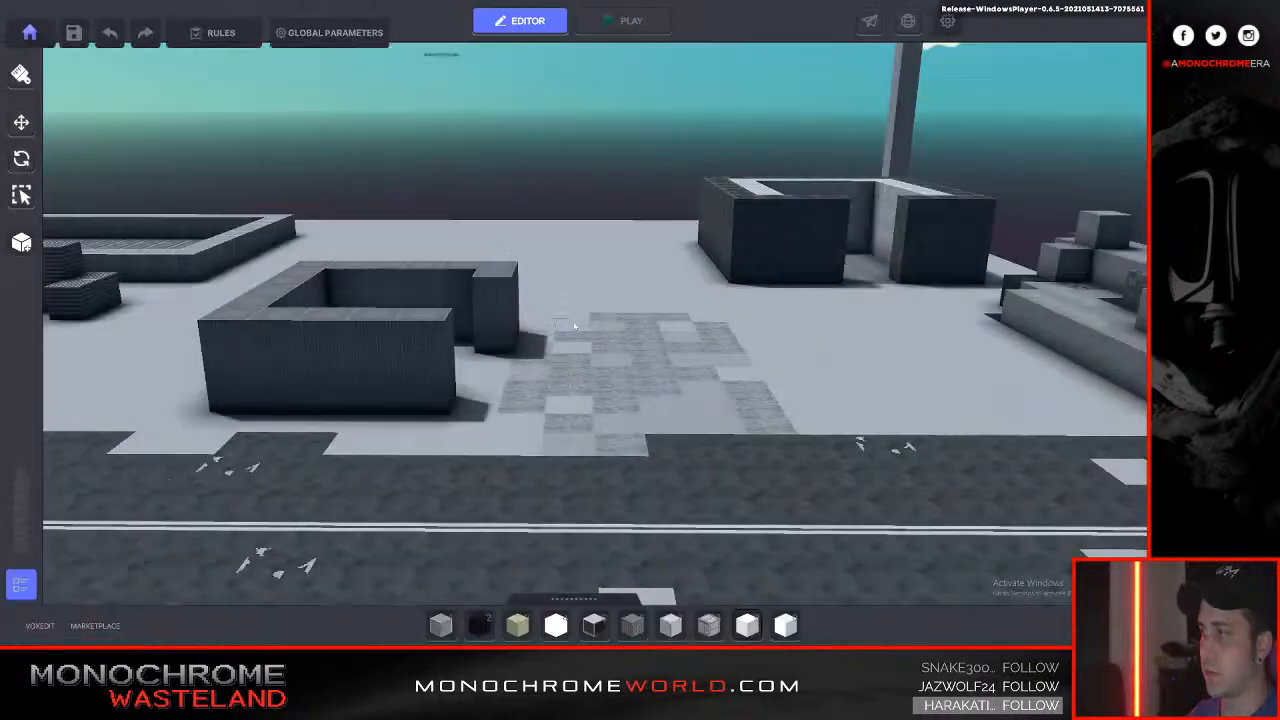
# Lower the chain fence's platform speed to 2.2.
pyautogui.click(573, 358)
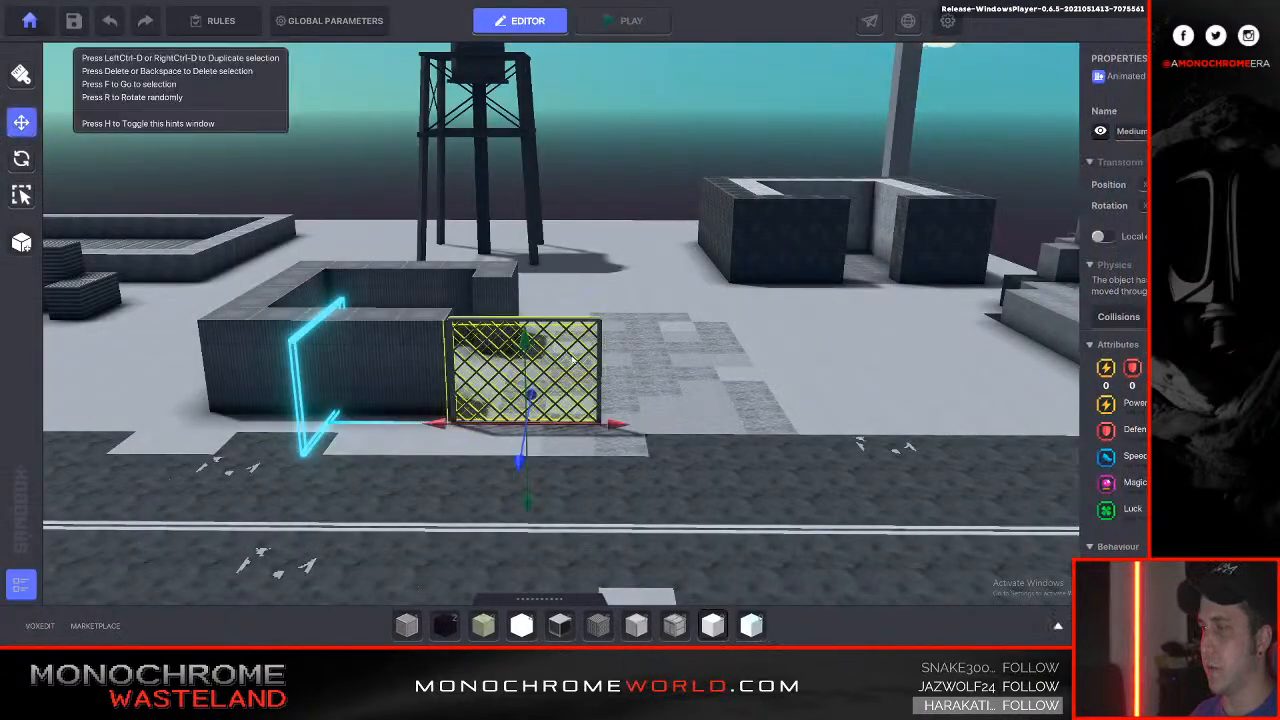
pyautogui.scroll(-5, 1028, 343)
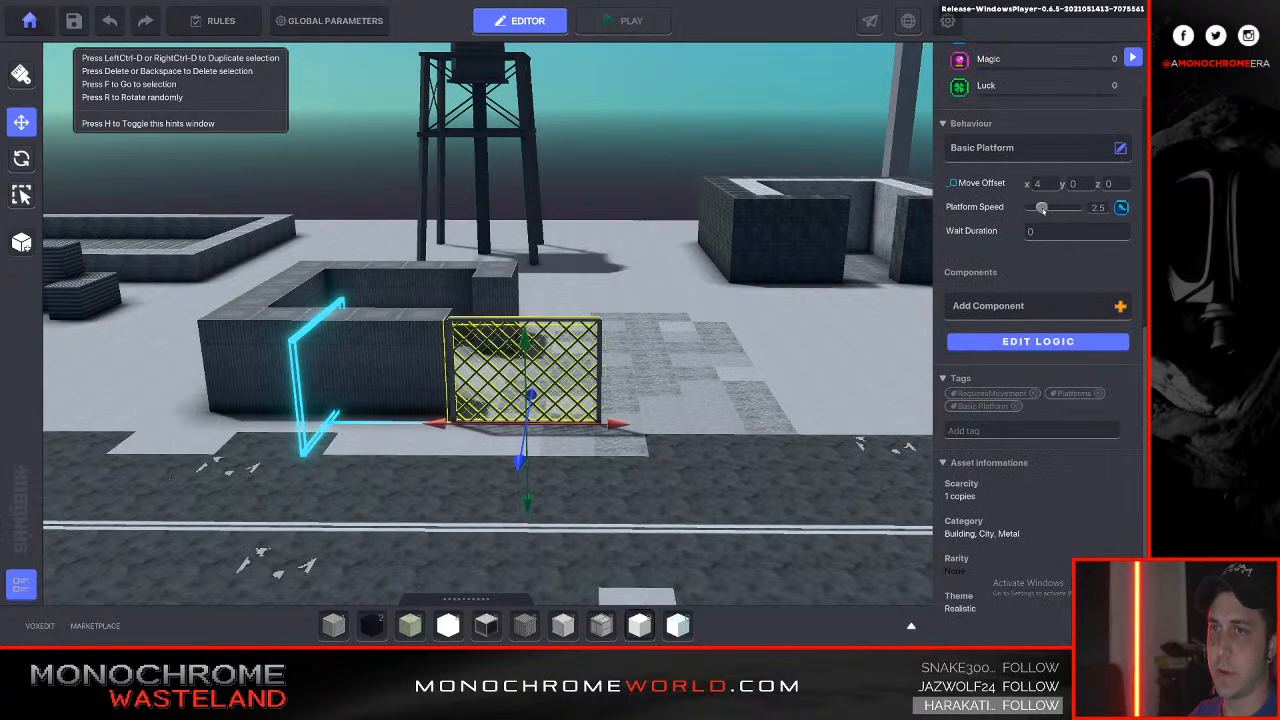
pyautogui.moveTo(706, 298); pyautogui.dragTo(706, 312, button='right')
pyautogui.click(704, 337)
pyautogui.scroll(-5, 998, 370)
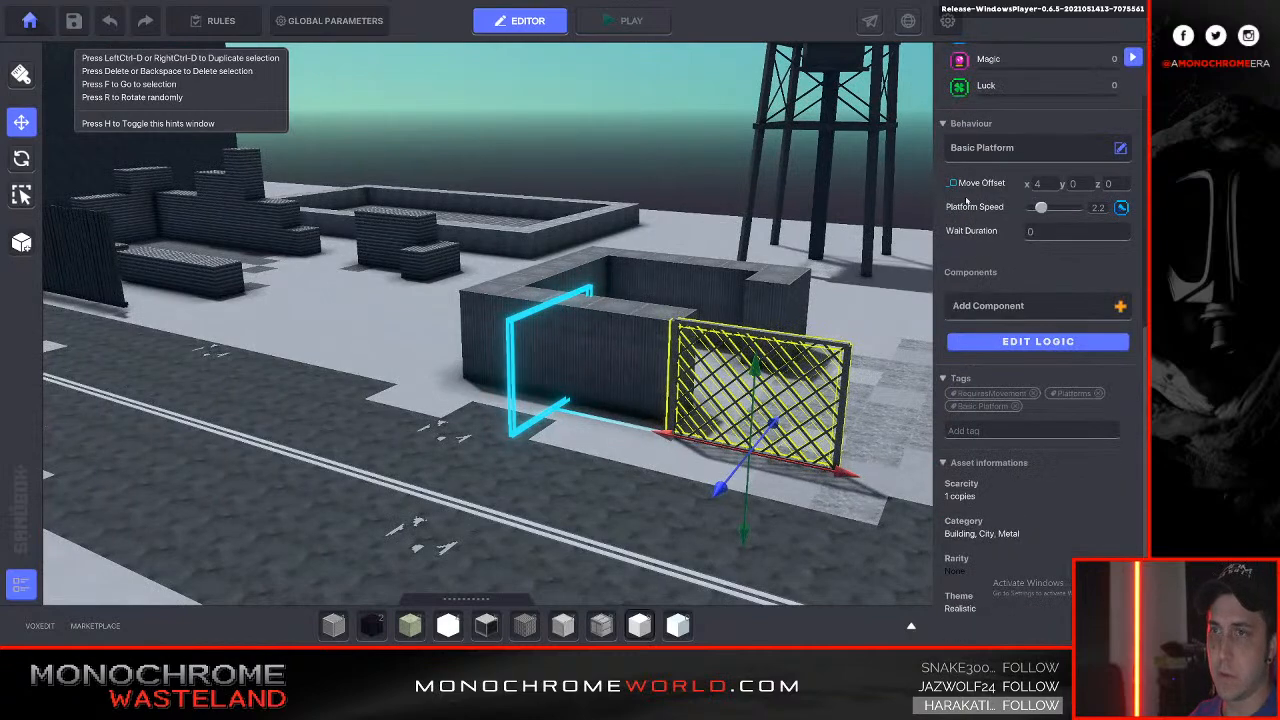
# Set the chain fence's behaviour back to None.
pyautogui.click(1120, 147)
pyautogui.click(428, 263)
# Duplicate the Medium Chain Fence and move the copy along the roadside to about X 28.13, Z 81.99, leaving a gap.
pyautogui.moveTo(602, 415); pyautogui.dragTo(493, 432, button='right')
pyautogui.click(478, 438)
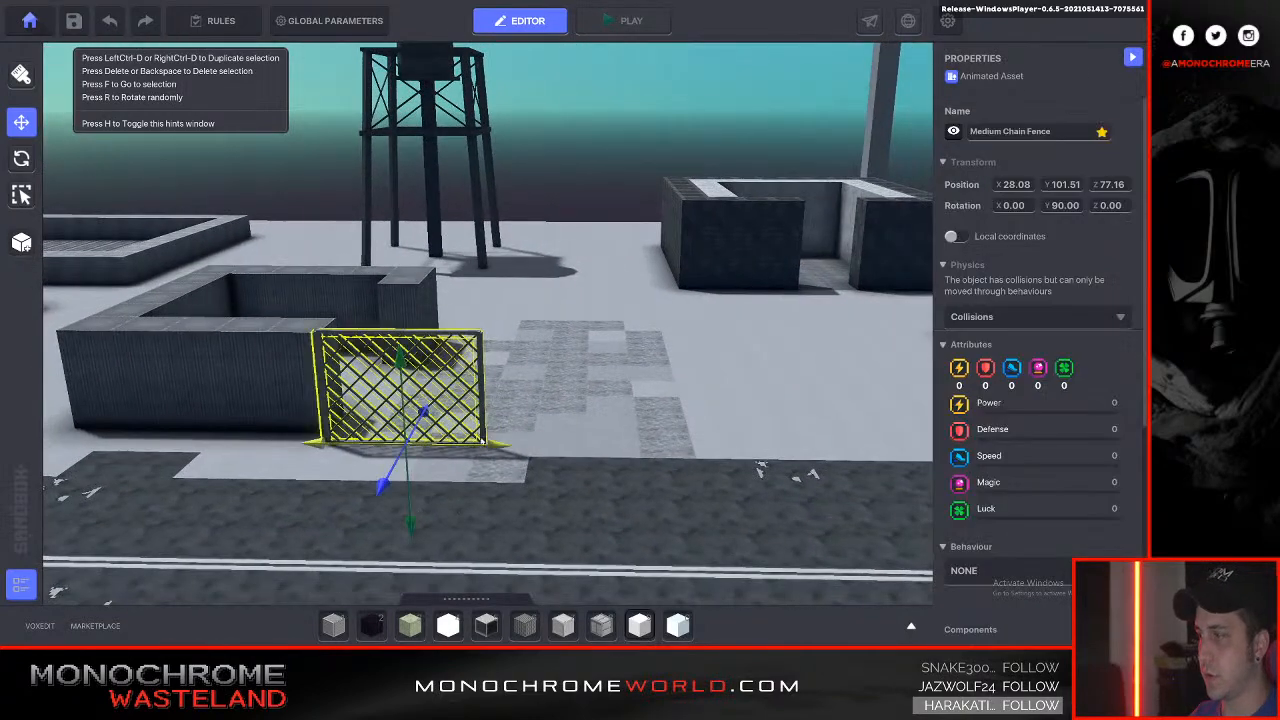
pyautogui.hotkey('ctrl', 'd')
pyautogui.moveTo(490, 440); pyautogui.dragTo(522, 480)
pyautogui.moveTo(571, 514); pyautogui.dragTo(570, 486)
pyautogui.moveTo(668, 447); pyautogui.dragTo(746, 450)
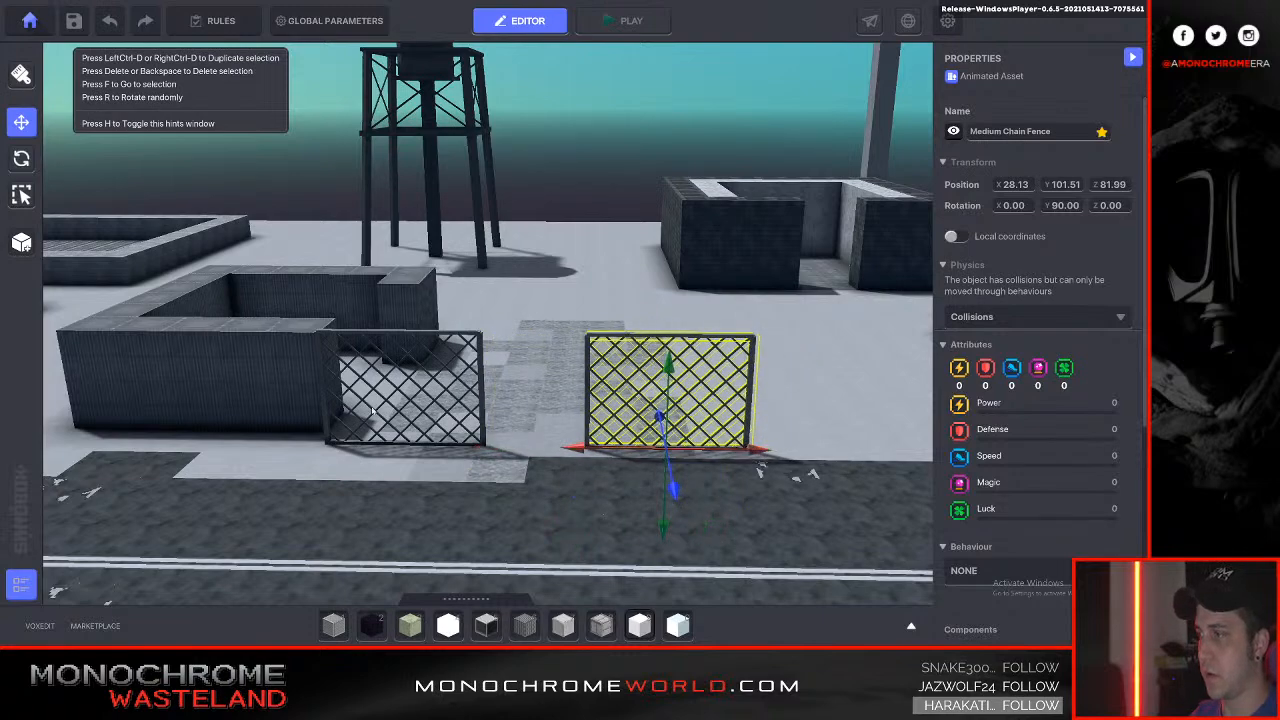
# Move the chain fence beside the low ruin along the roadside to Z 78.98, closing the gap to the neighbouring fence.
pyautogui.click(477, 398)
pyautogui.press('f')
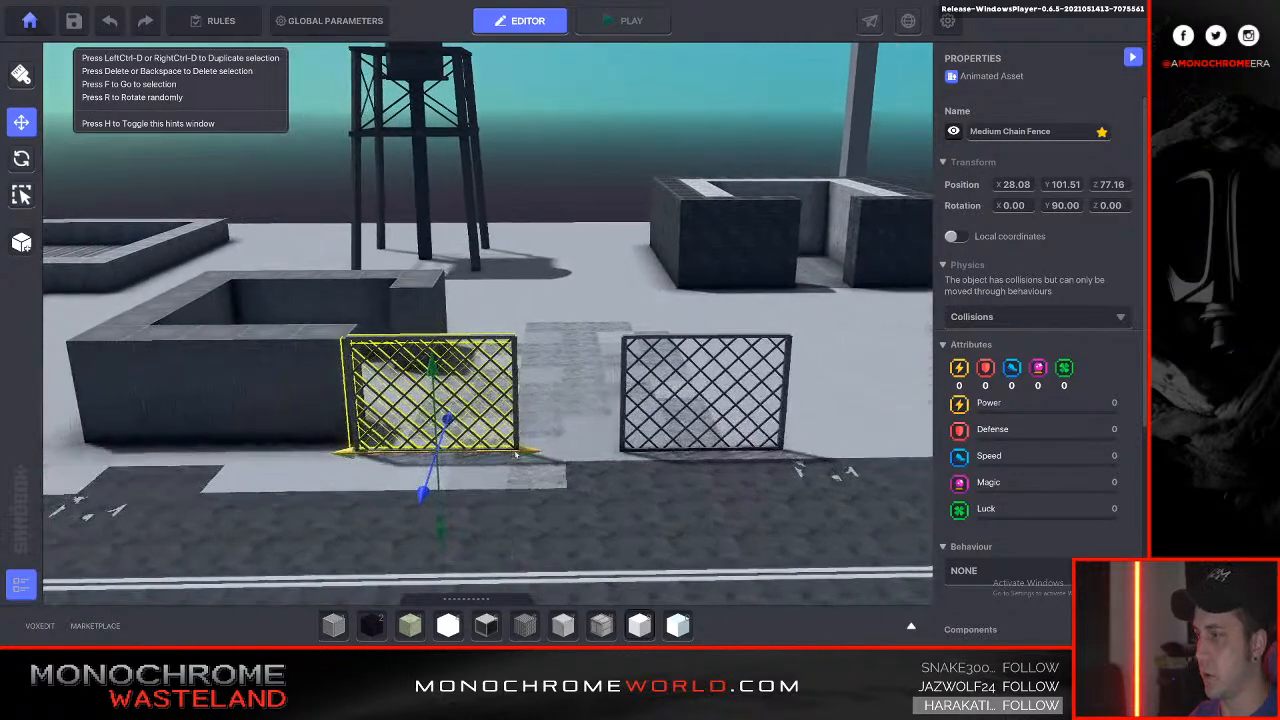
pyautogui.moveTo(580, 453); pyautogui.dragTo(620, 453)
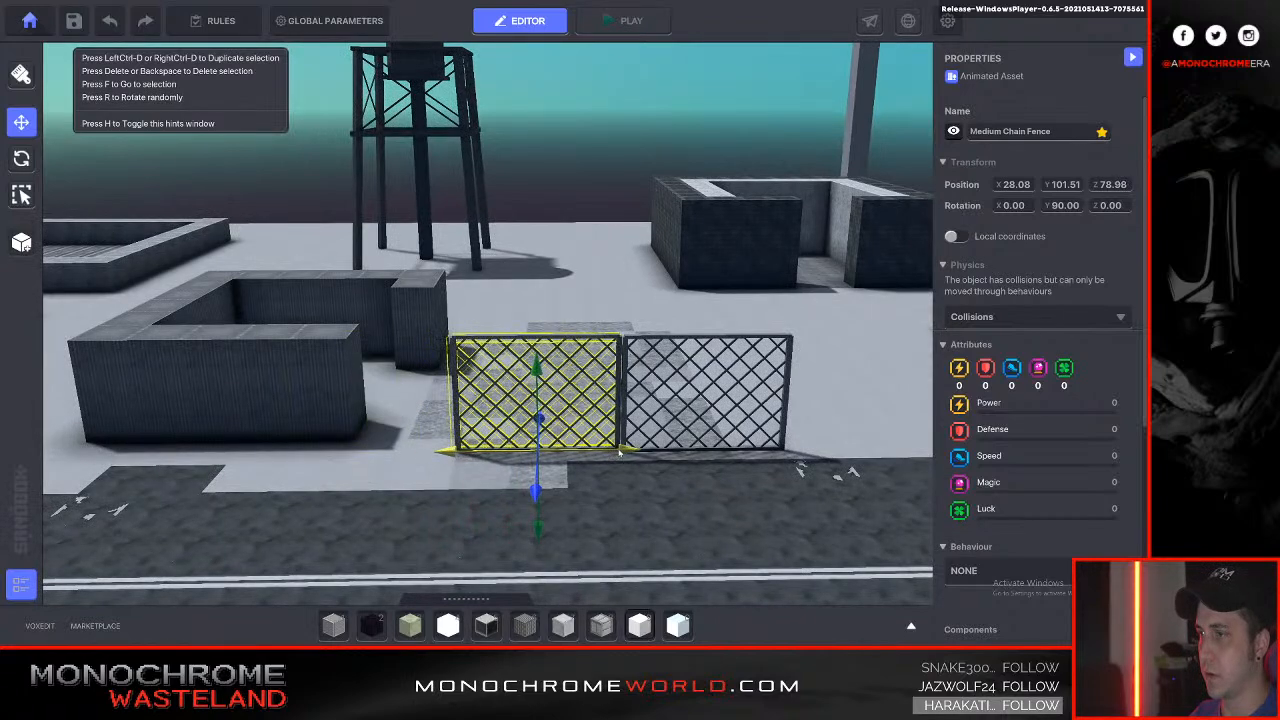
pyautogui.click(620, 497)
pyautogui.press('s')
pyautogui.moveTo(620, 497); pyautogui.dragTo(631, 499, button='right')
# Limit the block library to favourites and choose the Dark Bricks block.
pyautogui.press('Tab')
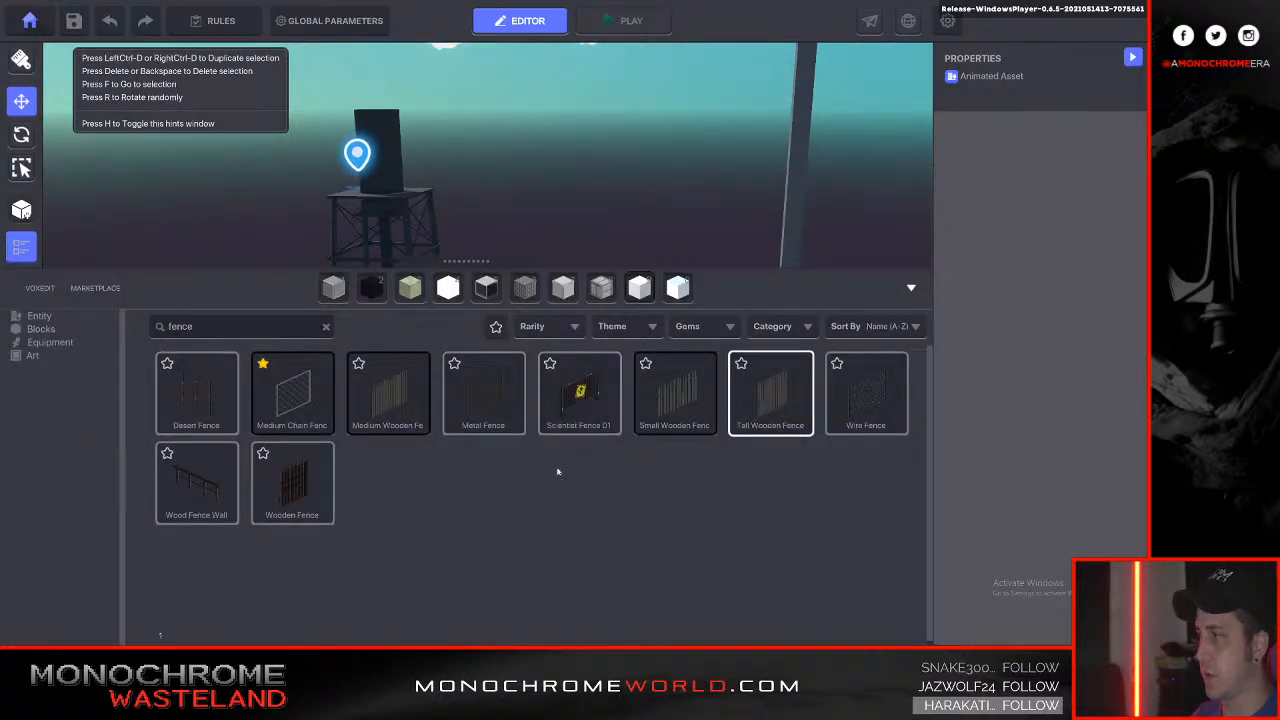
pyautogui.click(94, 318)
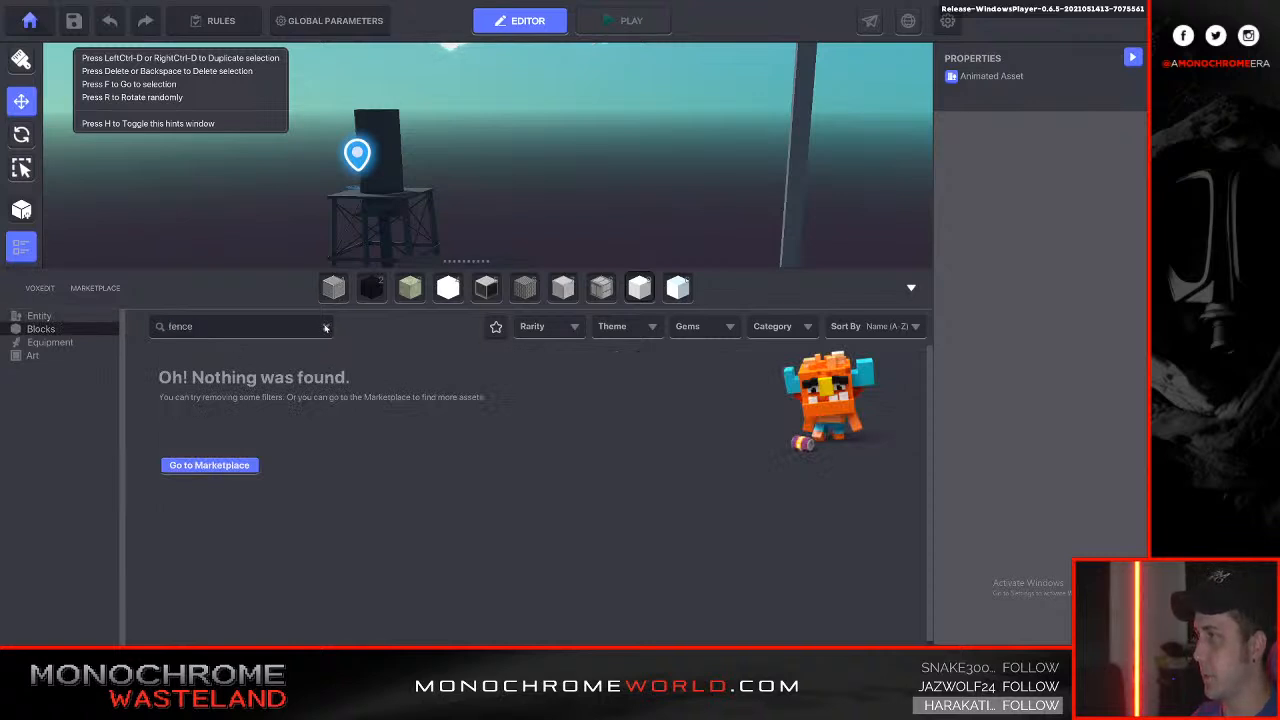
pyautogui.click(496, 327)
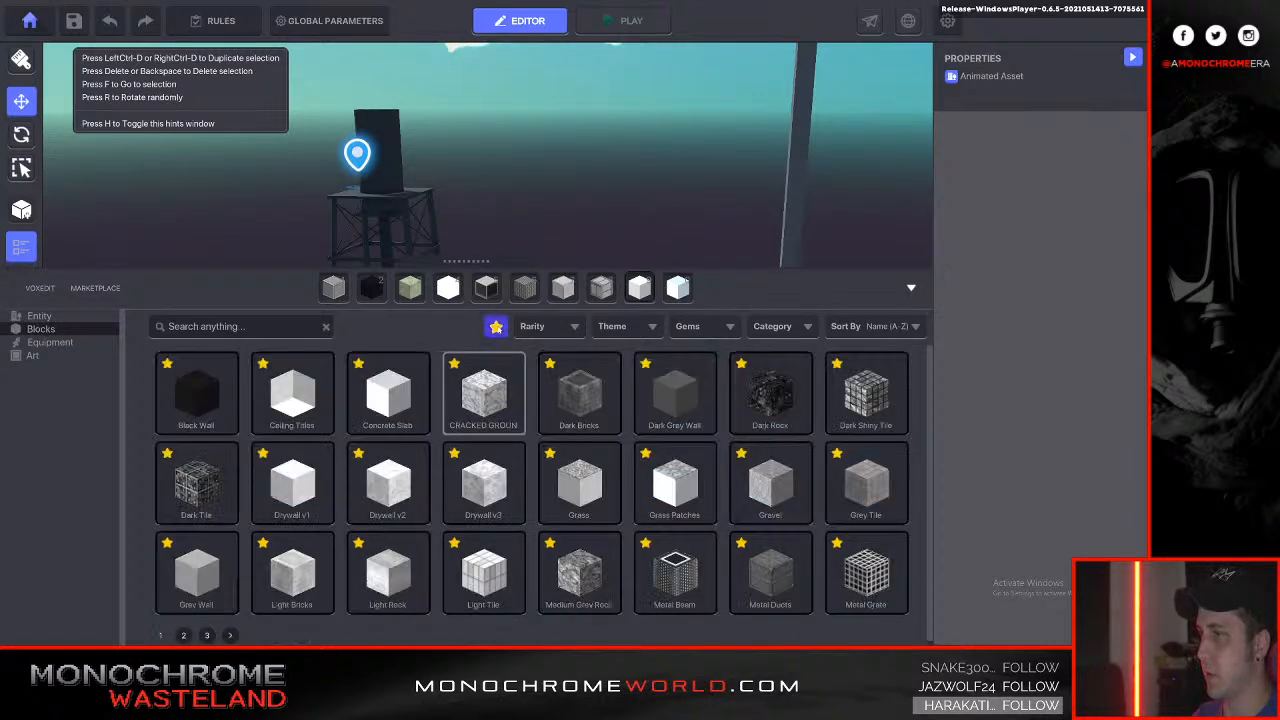
pyautogui.click(605, 421)
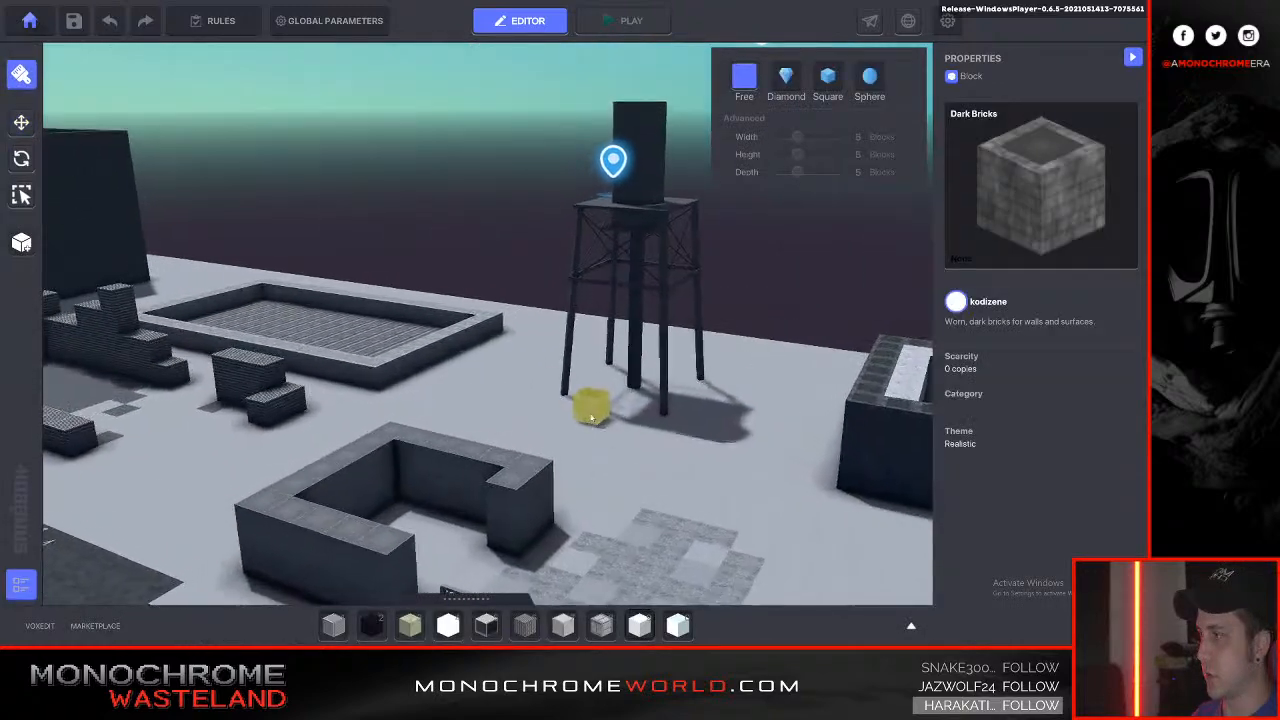
# Raise the outer walls of the small building beside the rubble by one row of Dark Bricks, leaving the doorway open.
pyautogui.press('a')
pyautogui.press('w')
pyautogui.press('d')
pyautogui.press('e')
pyautogui.press('w')
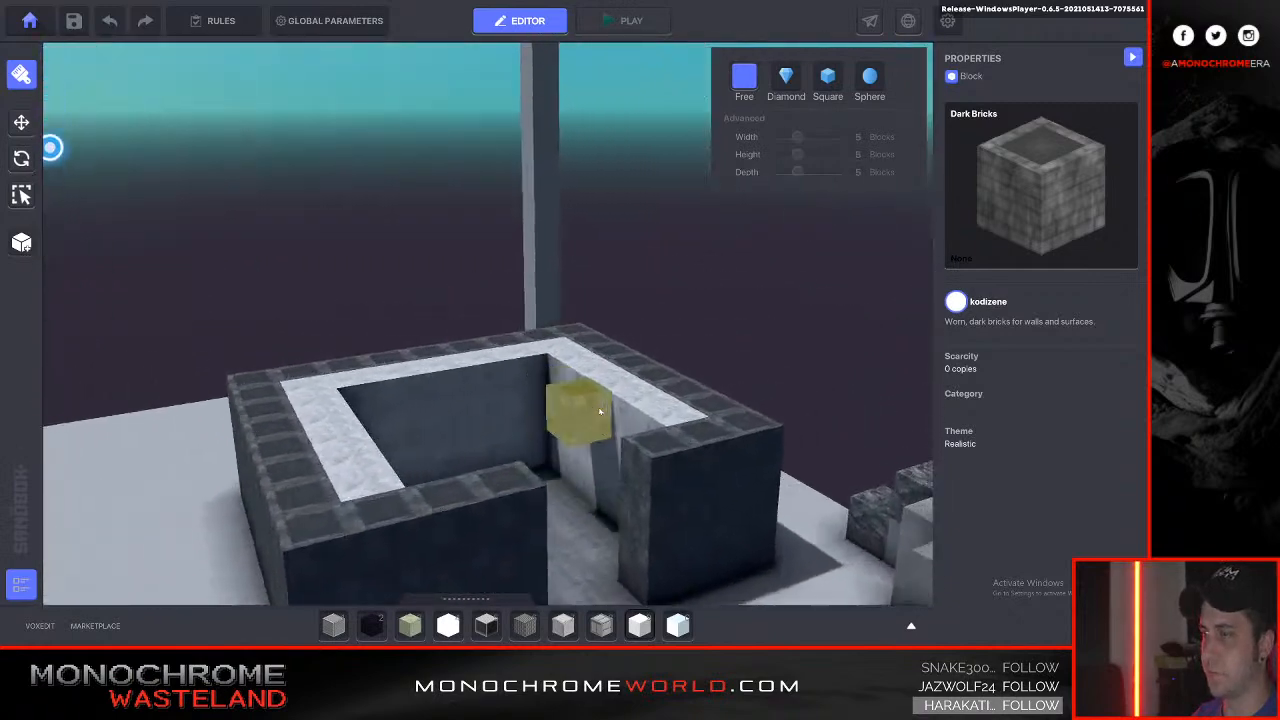
pyautogui.press('q')
pyautogui.press('s')
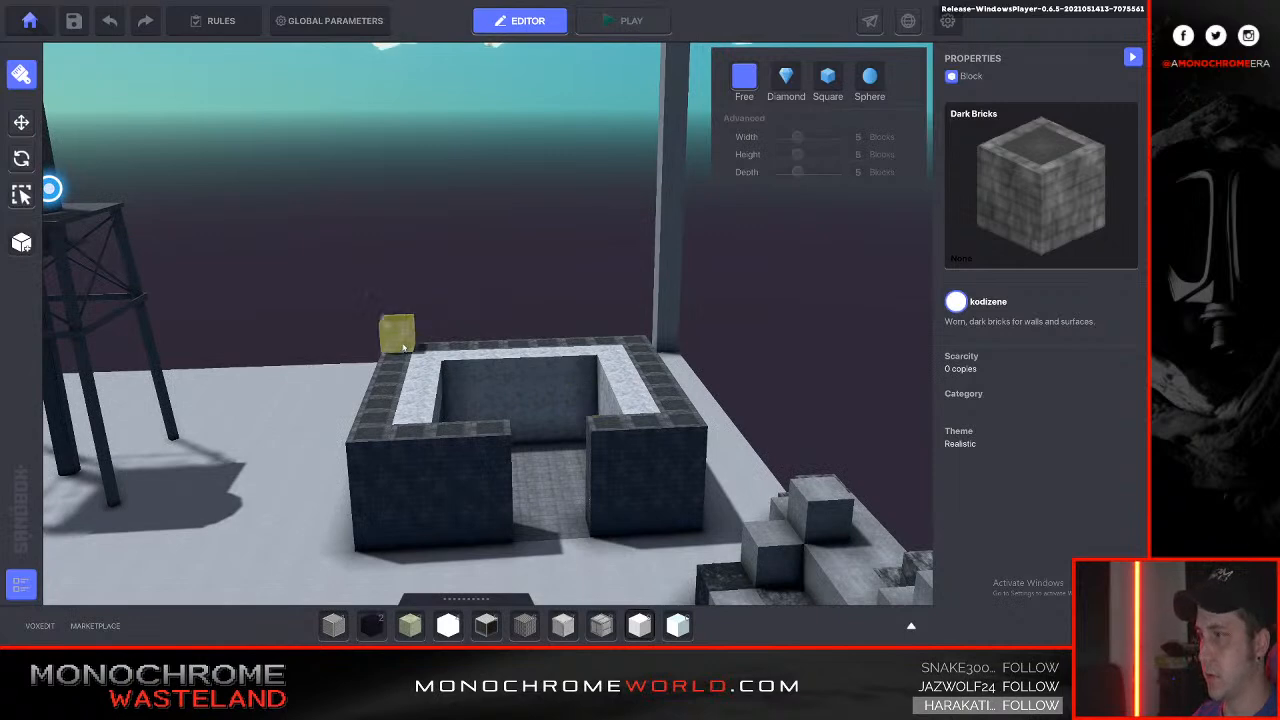
pyautogui.moveTo(516, 342); pyautogui.dragTo(632, 343)
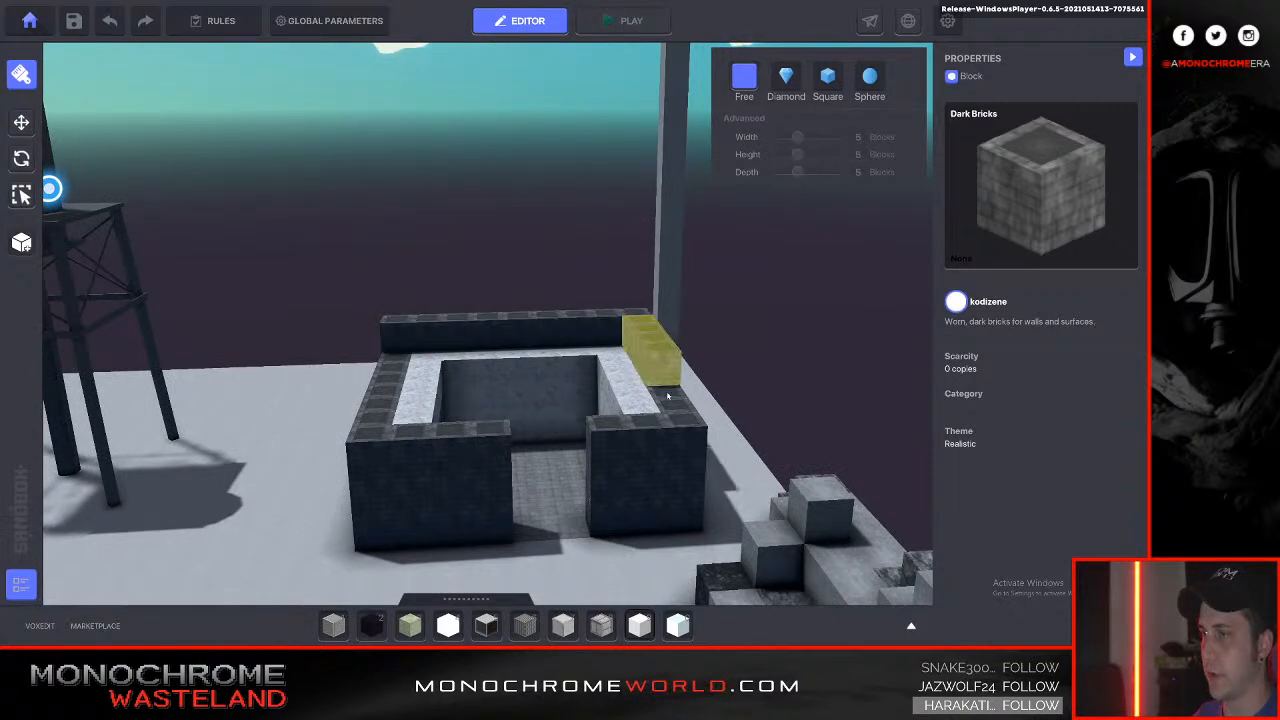
pyautogui.moveTo(679, 417); pyautogui.dragTo(661, 418)
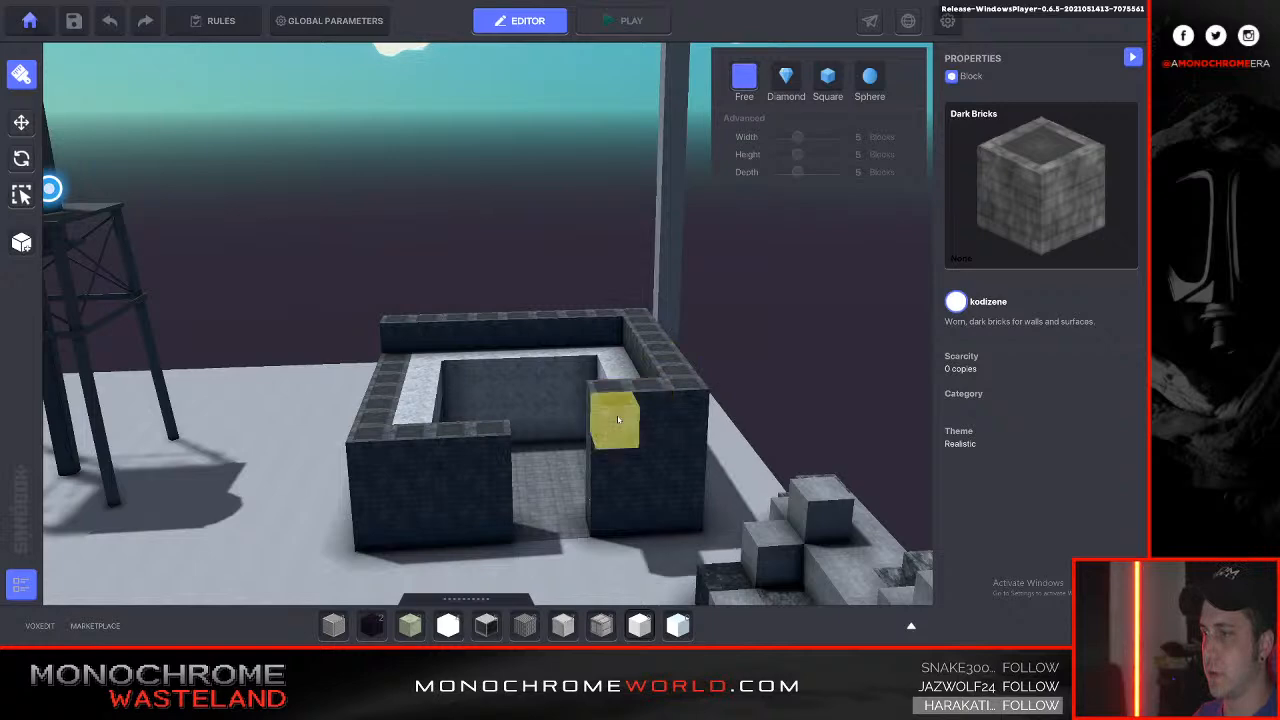
pyautogui.moveTo(384, 383); pyautogui.dragTo(428, 428)
pyautogui.press('w')
pyautogui.press('e')
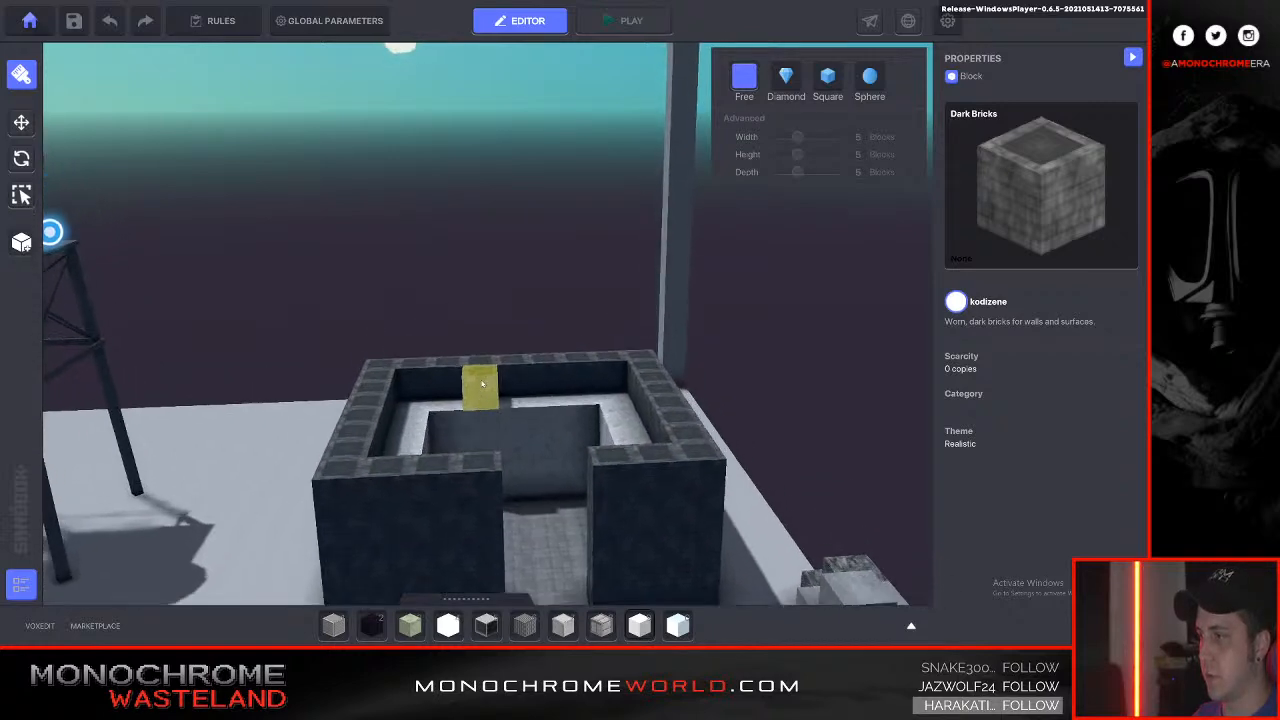
pyautogui.press('a')
pyautogui.moveTo(379, 405); pyautogui.dragTo(380, 402, button='right')
pyautogui.press('q')
pyautogui.press('s')
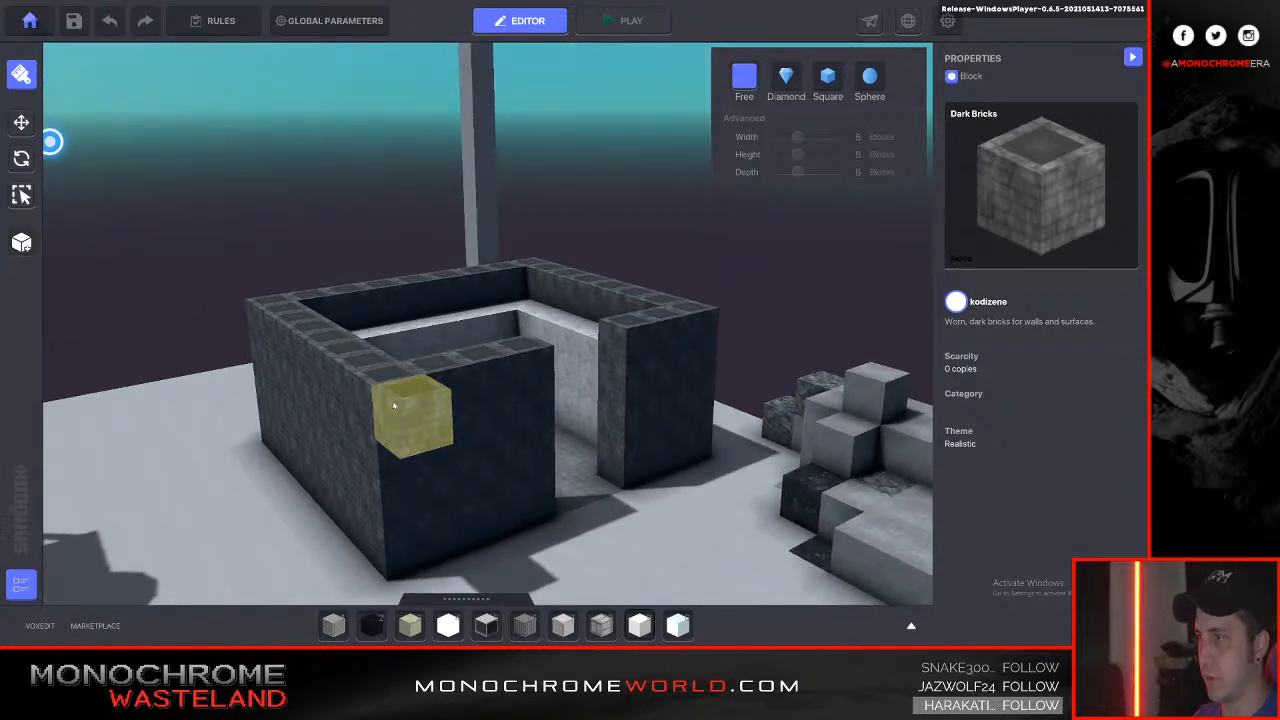
# Search the favourite blocks for "metal" and choose Metal Siding - Vertical.
pyautogui.press('Tab')
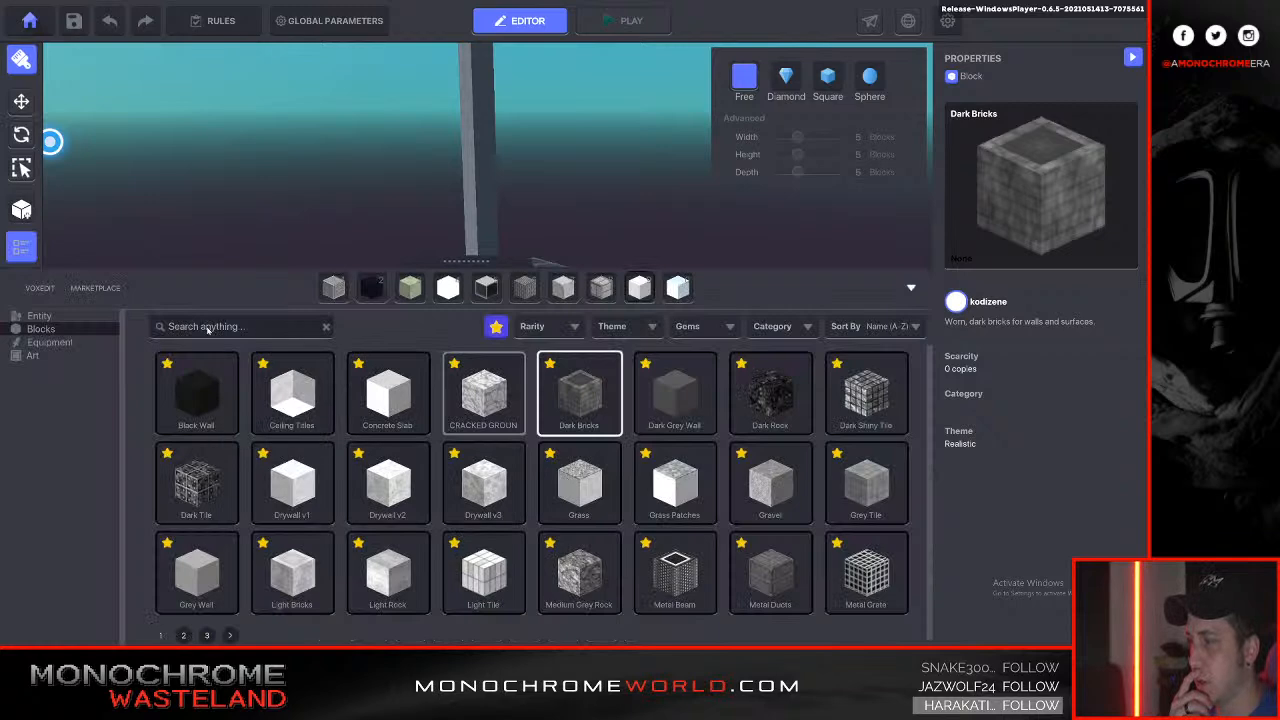
pyautogui.write('tal')
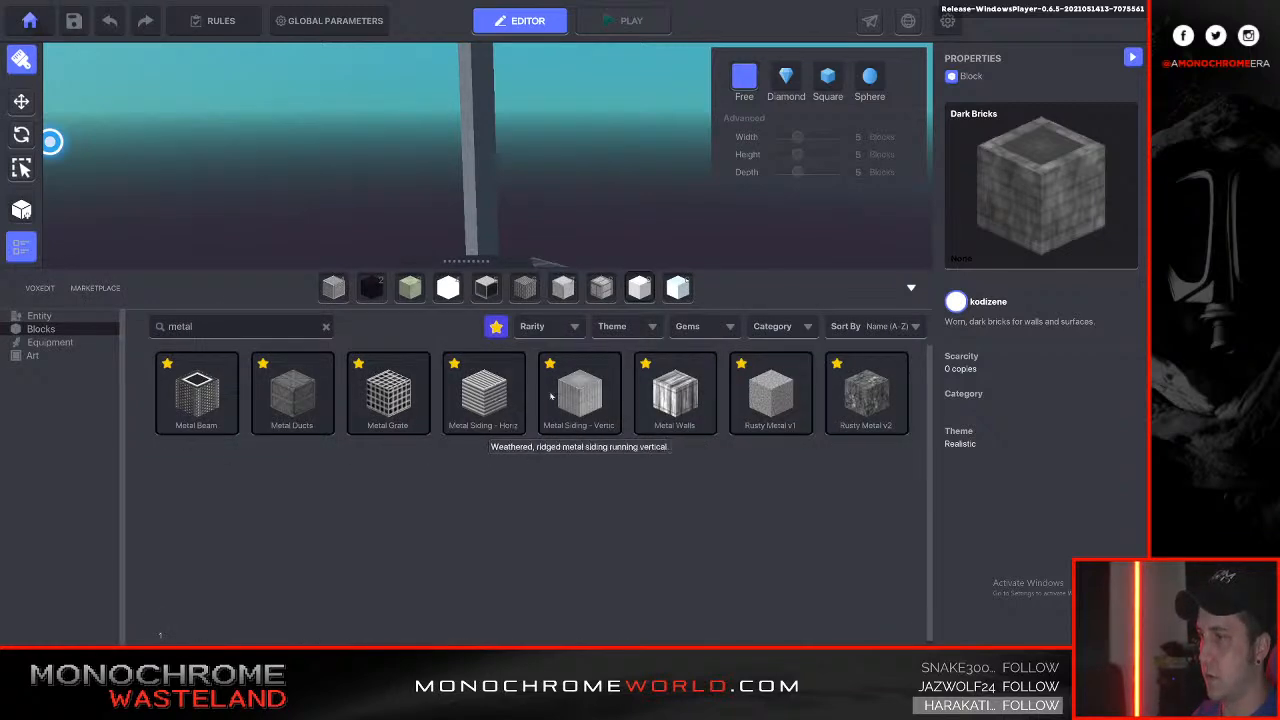
pyautogui.click(581, 397)
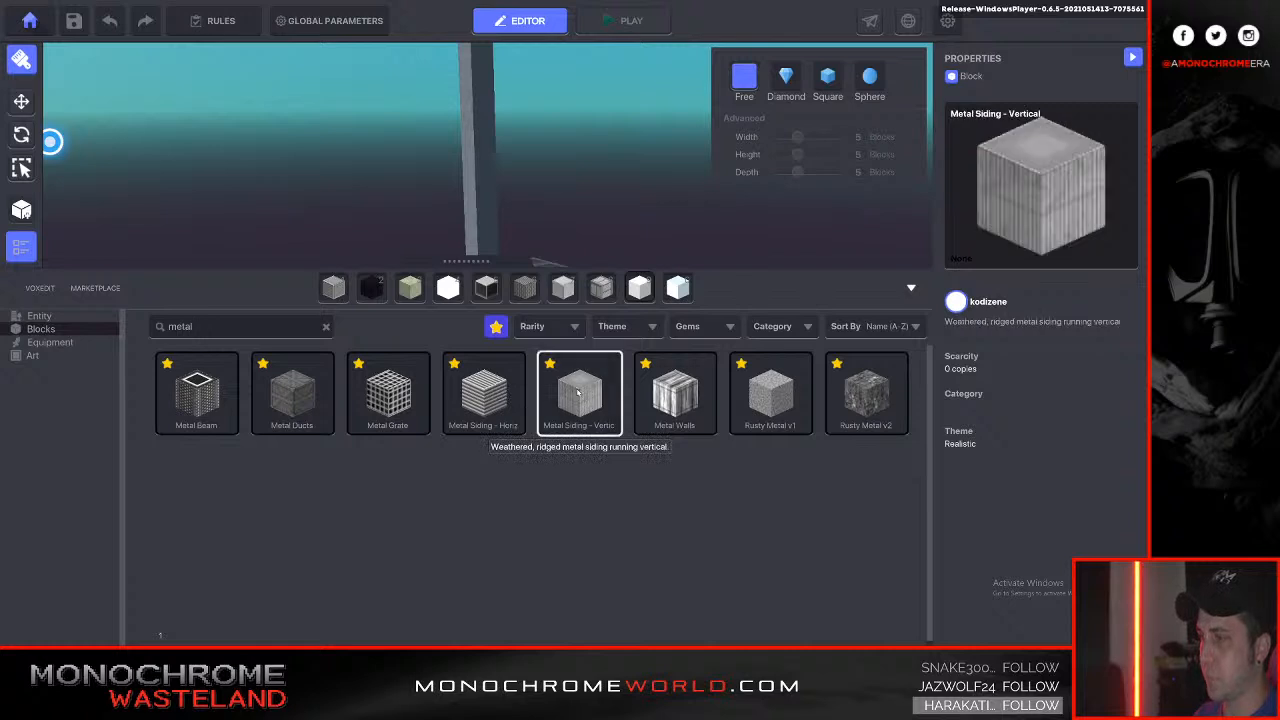
pyautogui.press('Tab')
# Build a projecting eave row and a roof-edge row of Metal Siding - Vertical along the front wall left of the doorway.
pyautogui.moveTo(526, 423); pyautogui.dragTo(526, 423, button='right')
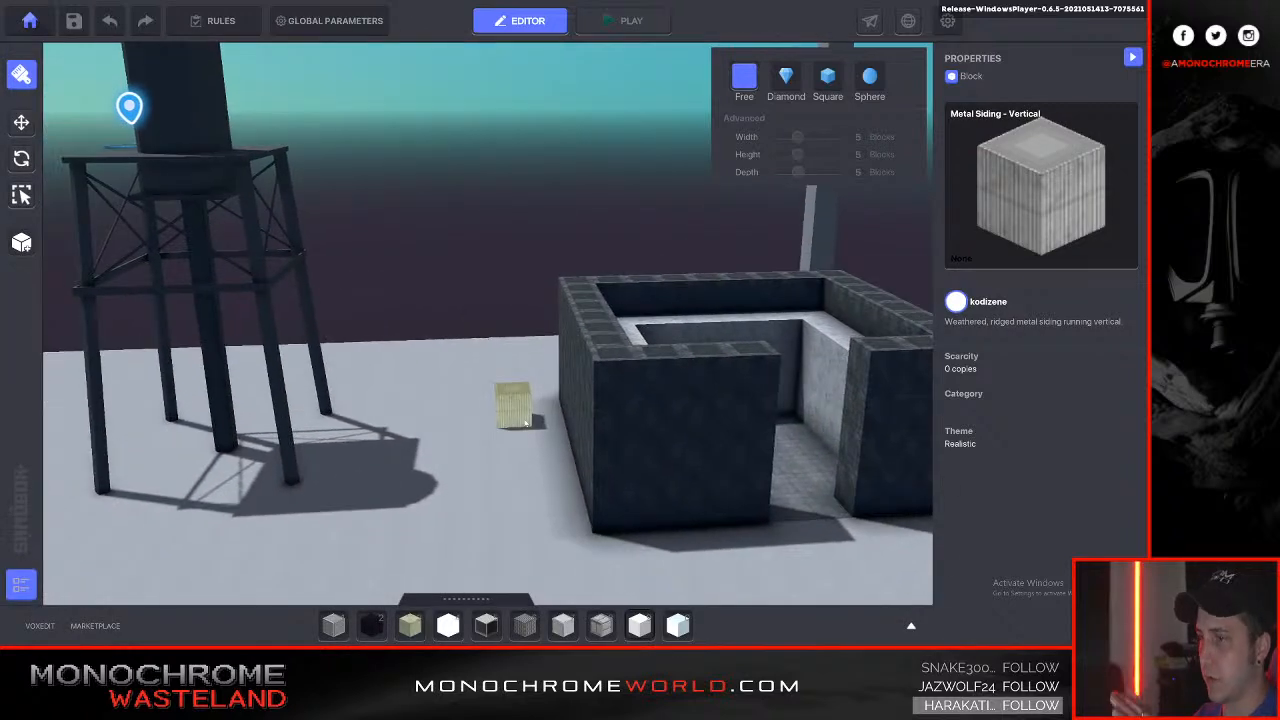
pyautogui.moveTo(357, 485); pyautogui.dragTo(414, 494, button='right')
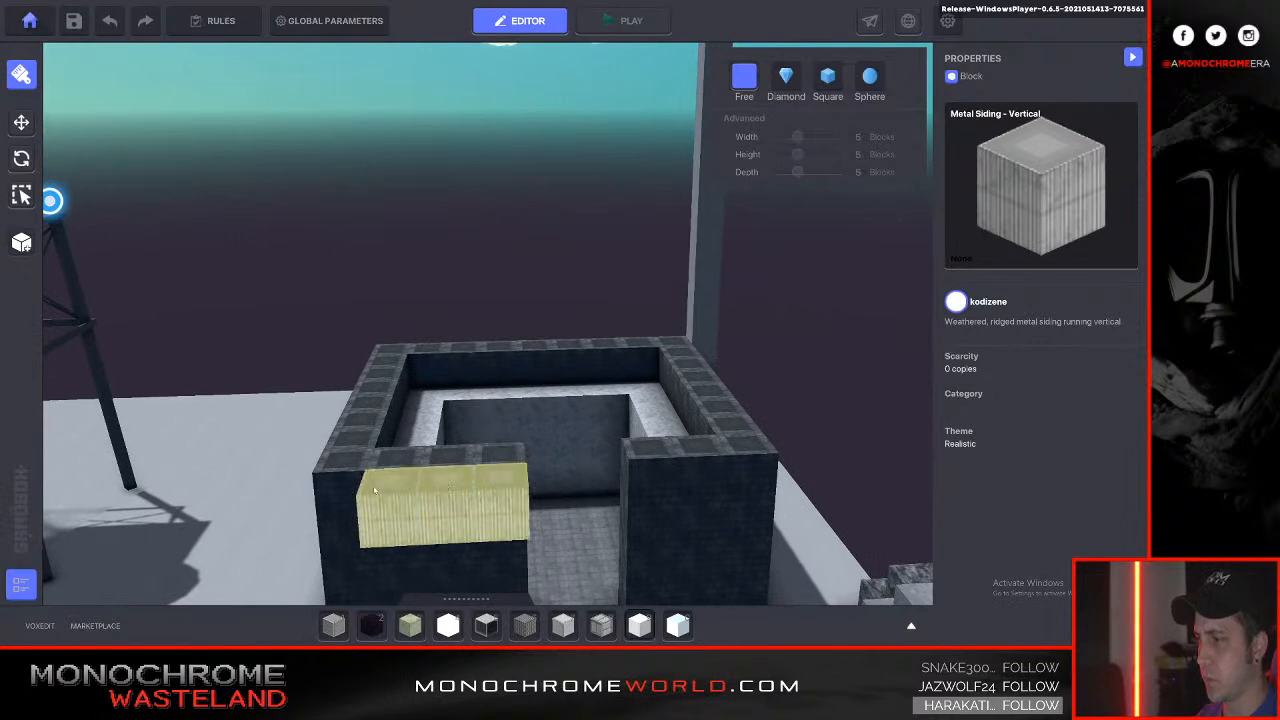
pyautogui.click(378, 488)
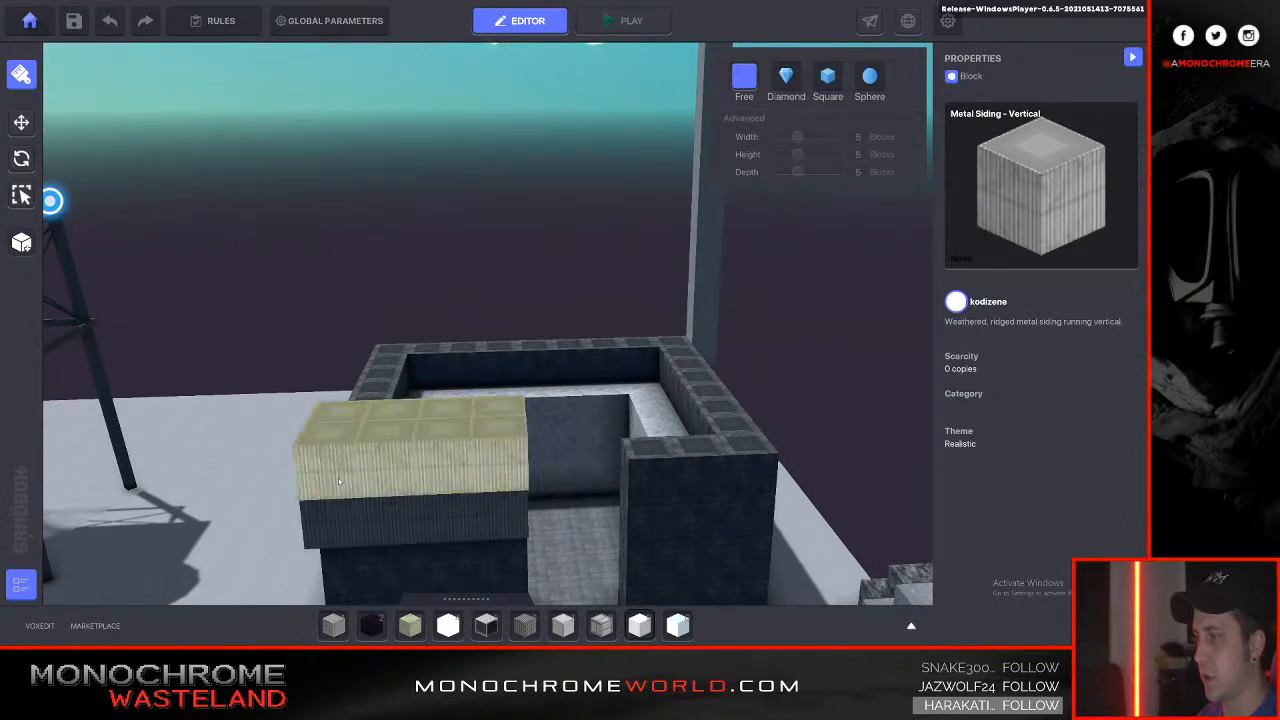
pyautogui.moveTo(341, 476); pyautogui.dragTo(340, 472)
pyautogui.press('a')
pyautogui.moveTo(537, 462); pyautogui.dragTo(530, 415, button='right')
pyautogui.press('s')
pyautogui.press('a')
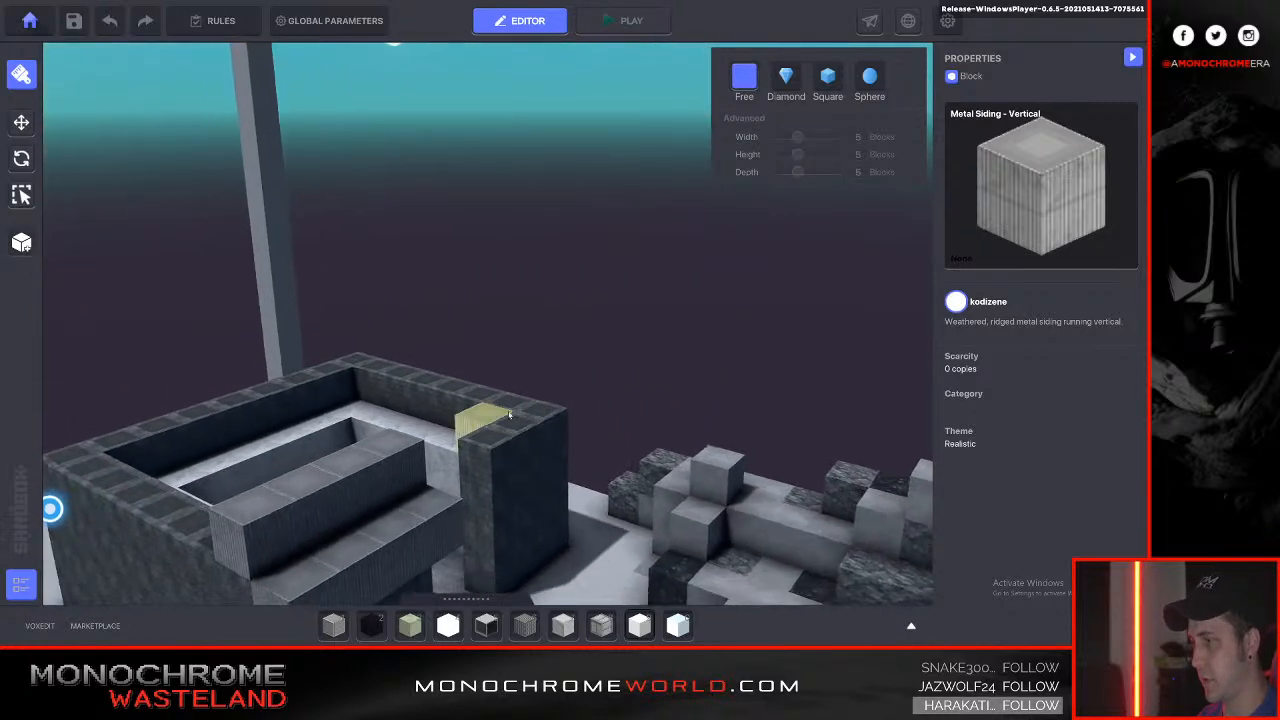
# Extend the metal siding rows across the doorway and the rest of the building's front wall.
pyautogui.moveTo(483, 447); pyautogui.dragTo(492, 452)
pyautogui.click(474, 441)
pyautogui.click(441, 446)
pyautogui.click(472, 484)
pyautogui.press('a')
pyautogui.press('a')
pyautogui.moveTo(482, 427); pyautogui.dragTo(492, 374, button='right')
pyautogui.press('s')
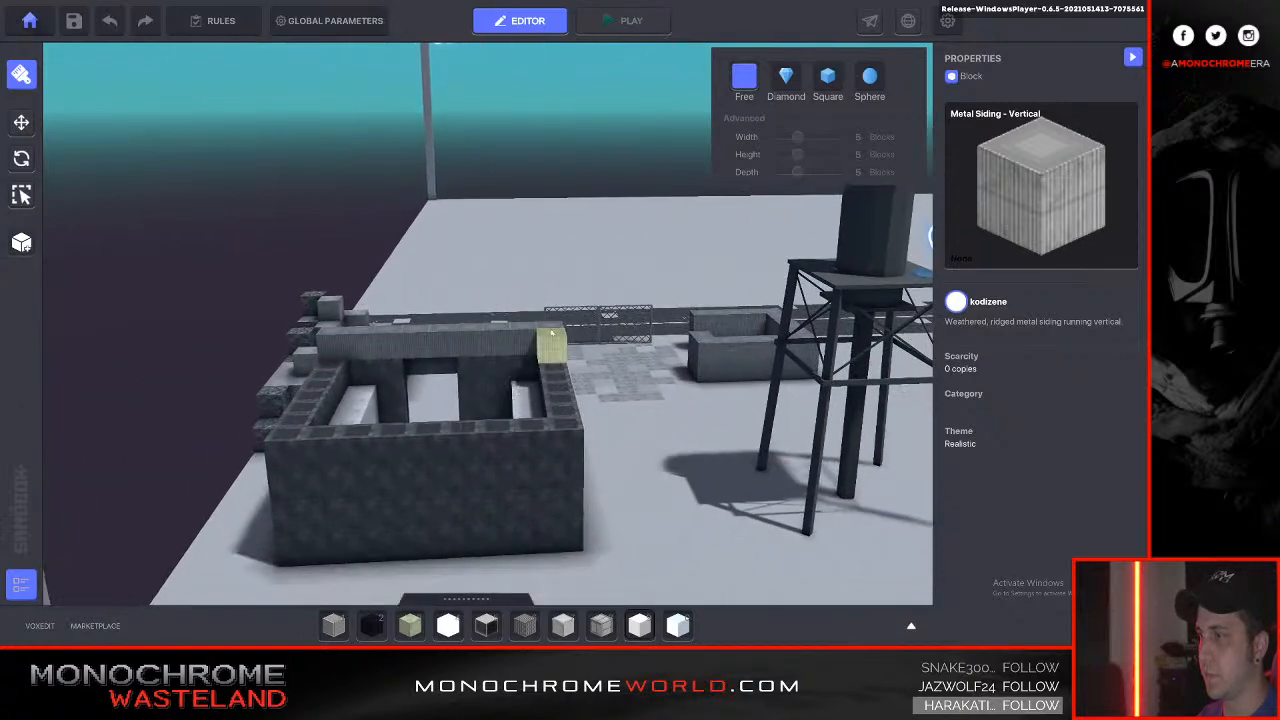
# Cover the building's open top with a one-block-thick roof of Metal Siding - Vertical.
pyautogui.moveTo(300, 434); pyautogui.dragTo(298, 436)
pyautogui.press('d')
pyautogui.moveTo(434, 346)
pyautogui.mouseDown(button='right')
pyautogui.moveTo(452, 336)
pyautogui.moveTo(438, 350)
pyautogui.mouseUp(button='right')
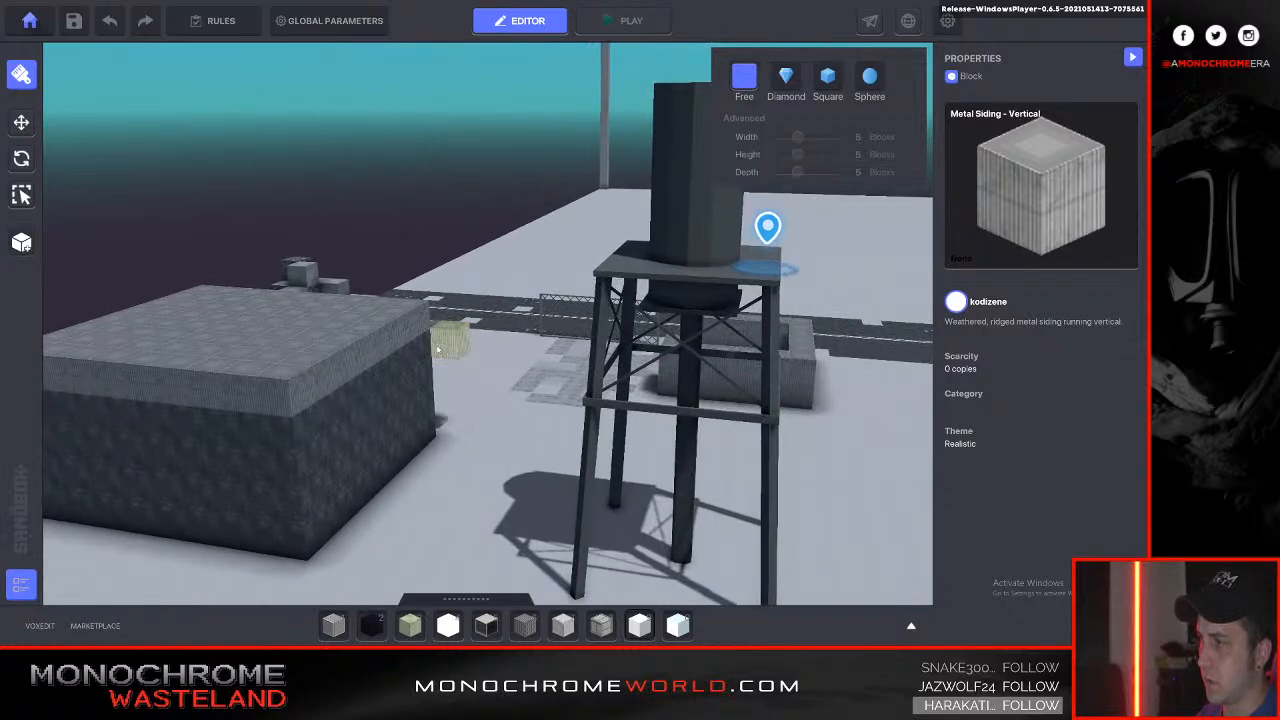
# Continue the projecting metal siding eave around the building's sides and back, just below the roof slab.
pyautogui.moveTo(307, 427); pyautogui.dragTo(308, 427)
pyautogui.press('a')
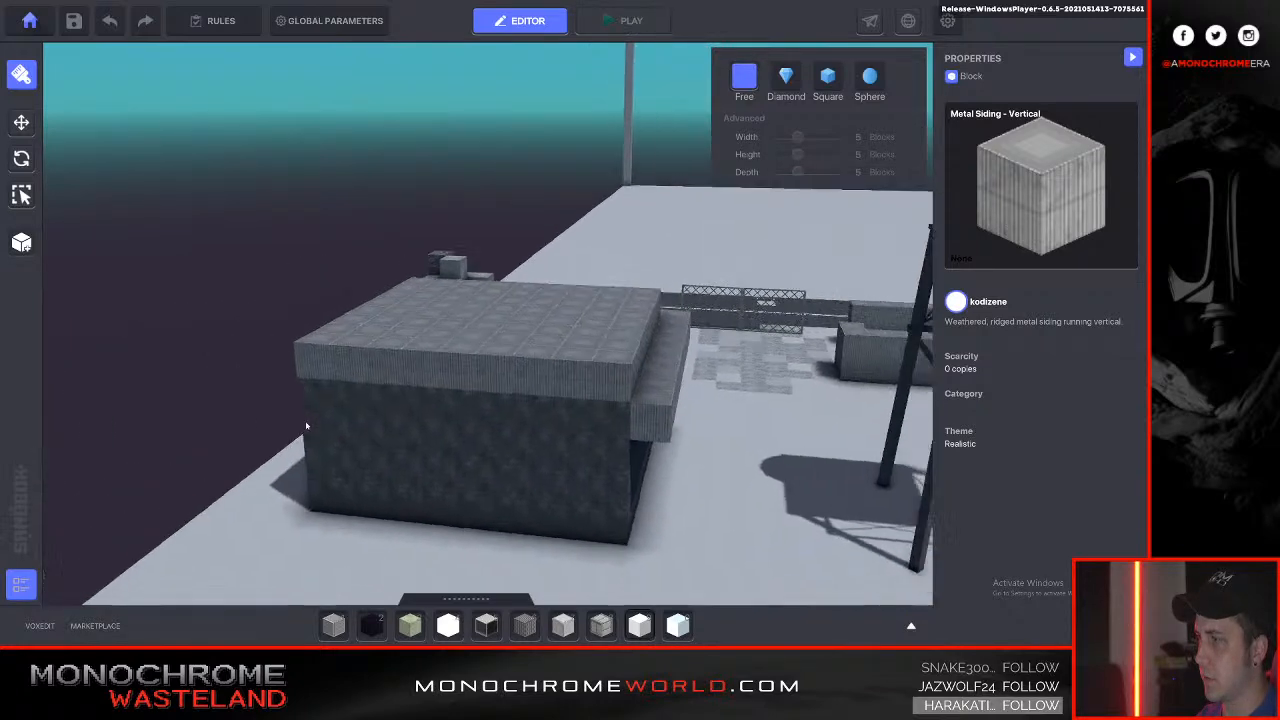
pyautogui.moveTo(308, 425); pyautogui.dragTo(404, 408, button='right')
pyautogui.moveTo(293, 414); pyautogui.dragTo(202, 419)
pyautogui.press('a')
pyautogui.moveTo(203, 420); pyautogui.dragTo(416, 396, button='right')
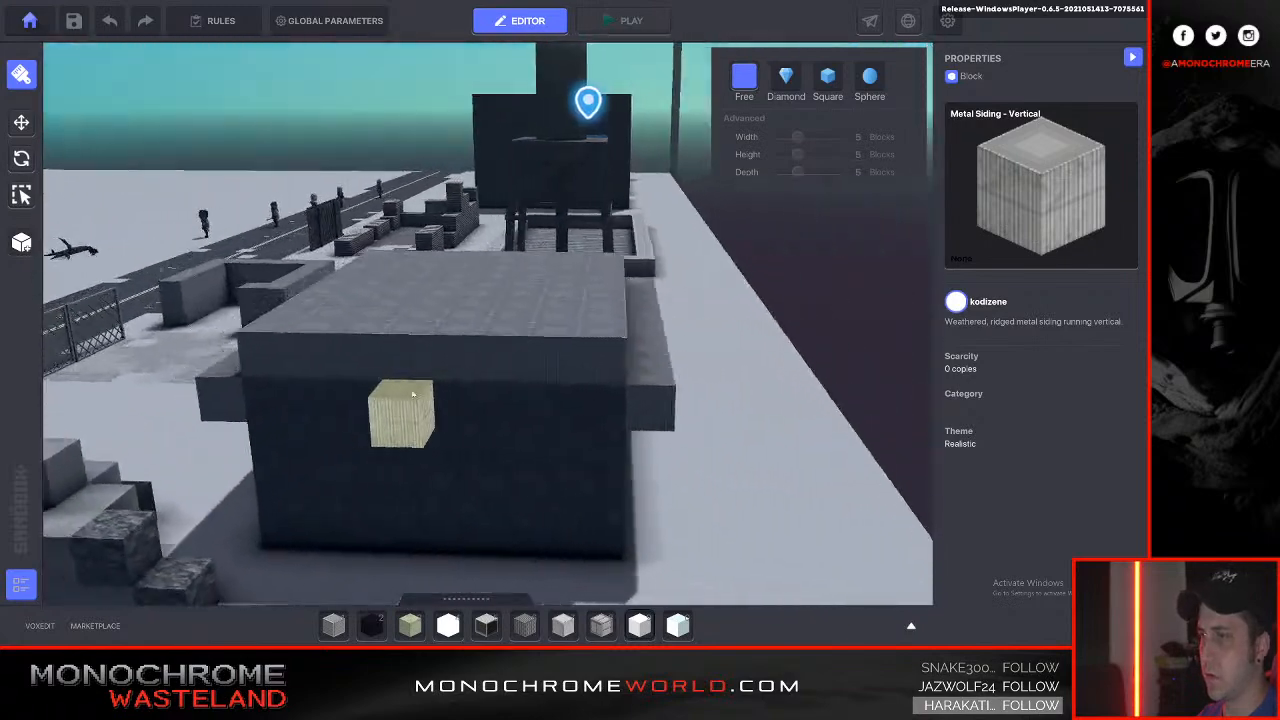
pyautogui.moveTo(773, 395); pyautogui.dragTo(772, 394)
pyautogui.press('a')
pyautogui.moveTo(750, 388); pyautogui.dragTo(737, 385, button='right')
pyautogui.press('s')
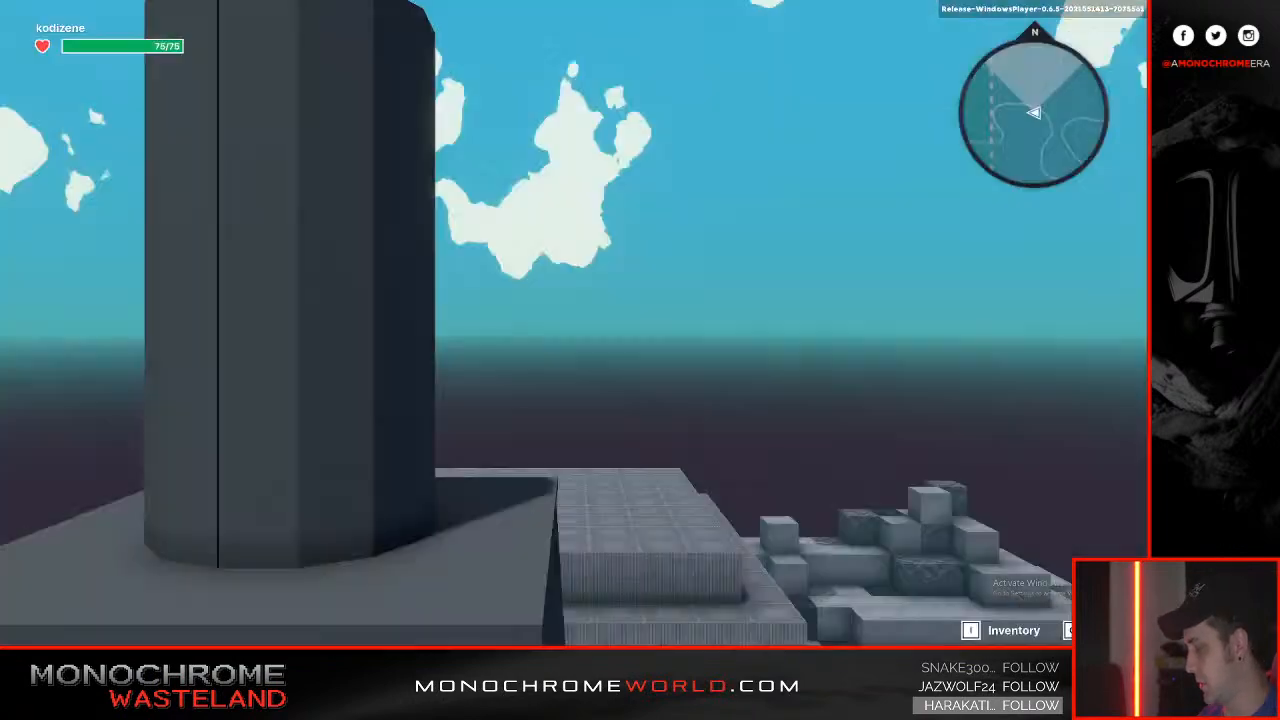
# Playtest the level, running from the water tower into the roofed building to examine its exterior and interior.
pyautogui.press('w')
pyautogui.press('s')
pyautogui.press('w')
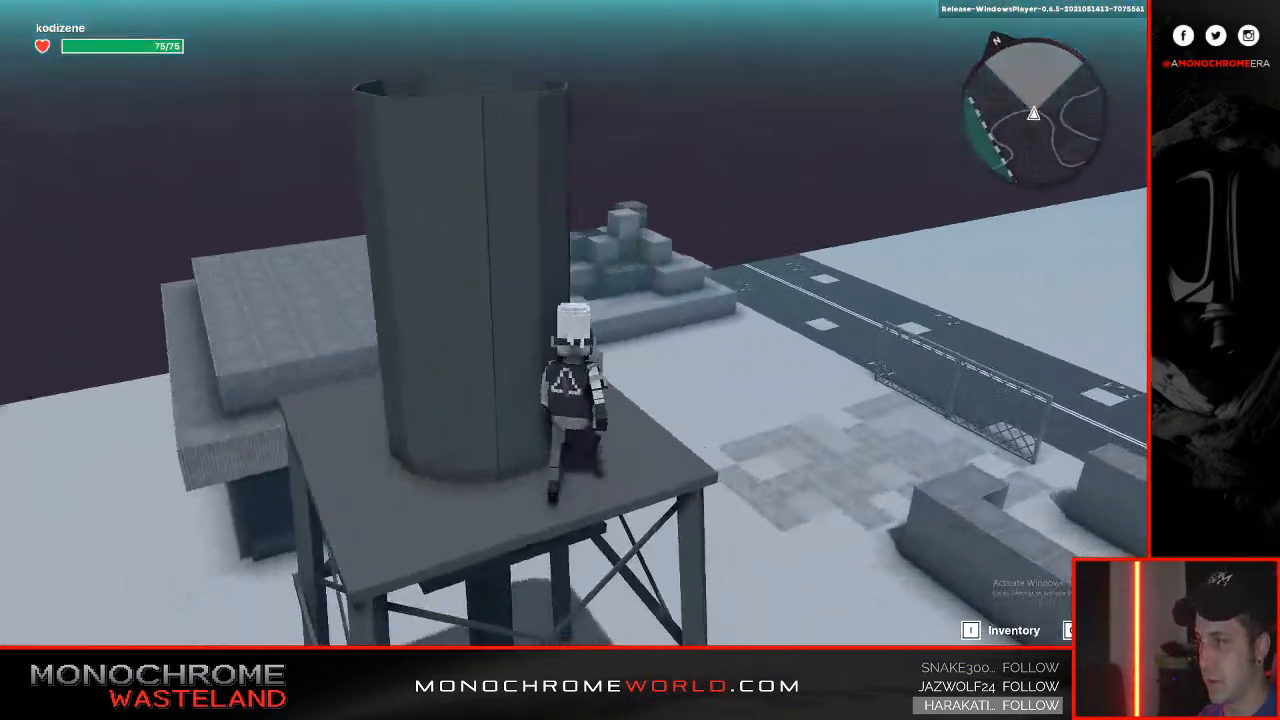
pyautogui.press('w')
pyautogui.press('d')
pyautogui.press('w')
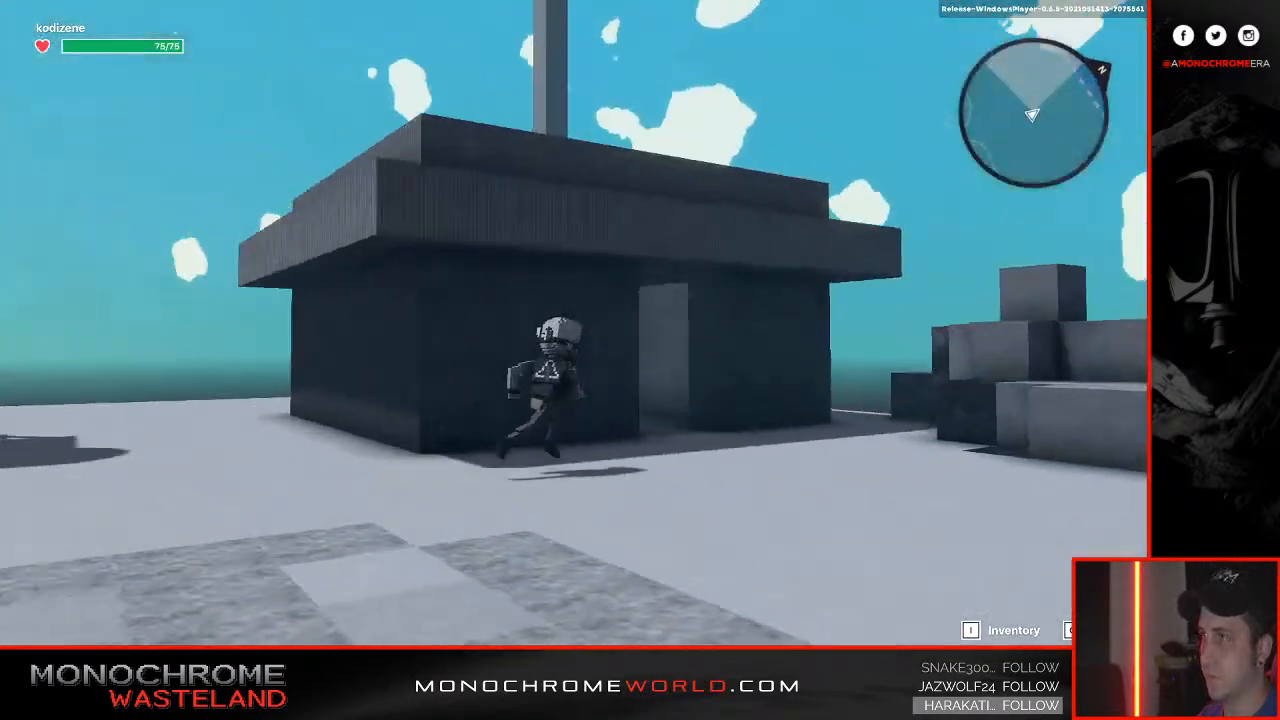
pyautogui.press('w')
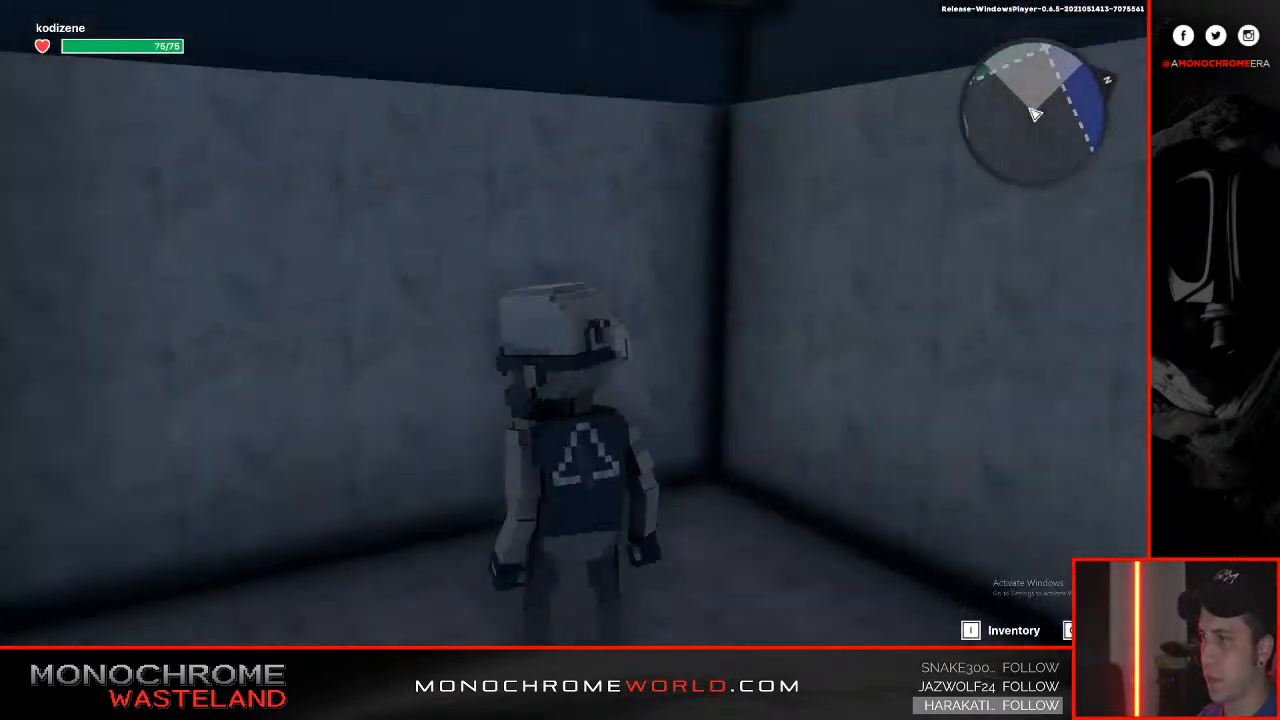
pyautogui.press('w')
pyautogui.press('s')
pyautogui.press('w')
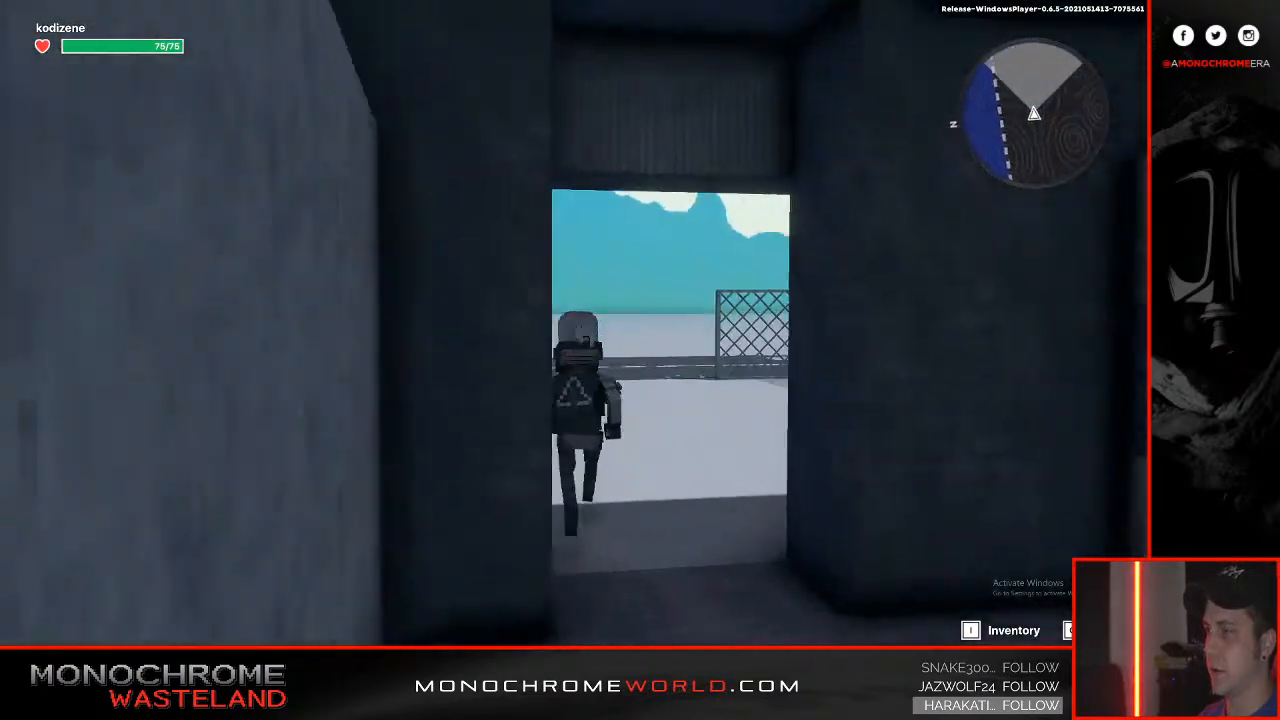
# Climb the rubble onto the metal roof, examine the building from above and from the front, and end the playtest.
pyautogui.press('w')
pyautogui.press('space')
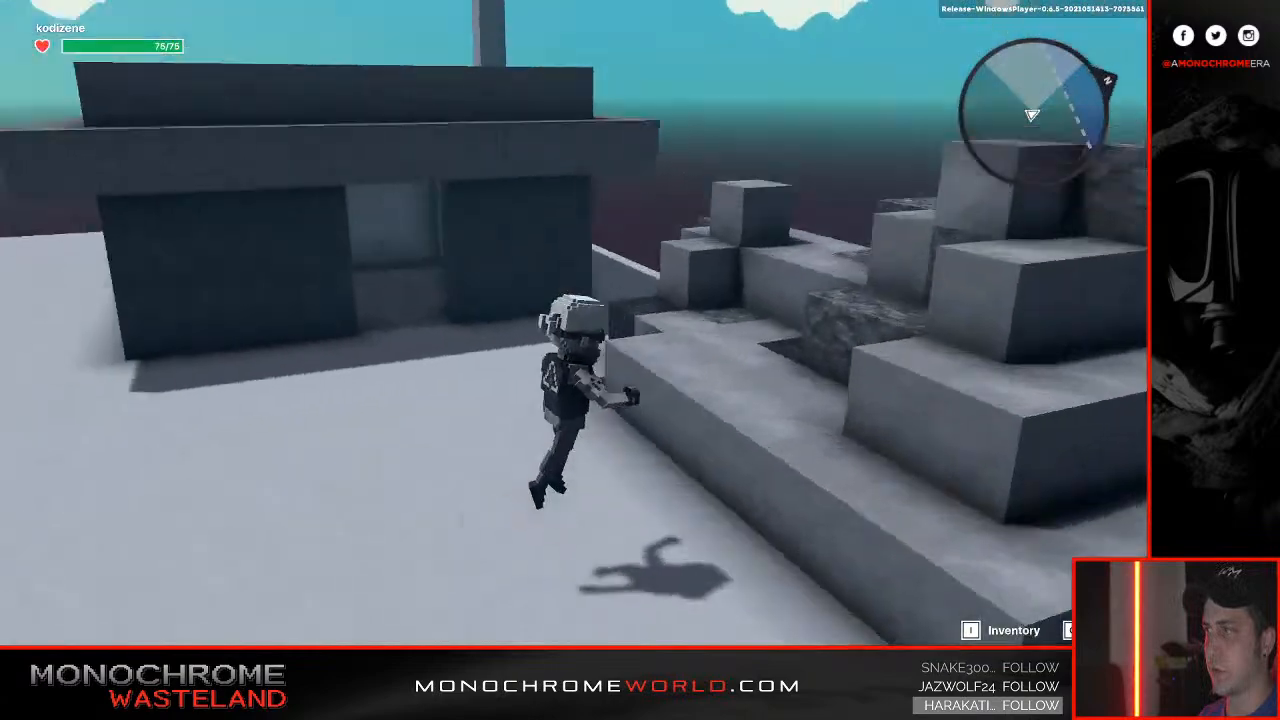
pyautogui.press('w')
pyautogui.press('space')
pyautogui.press('space')
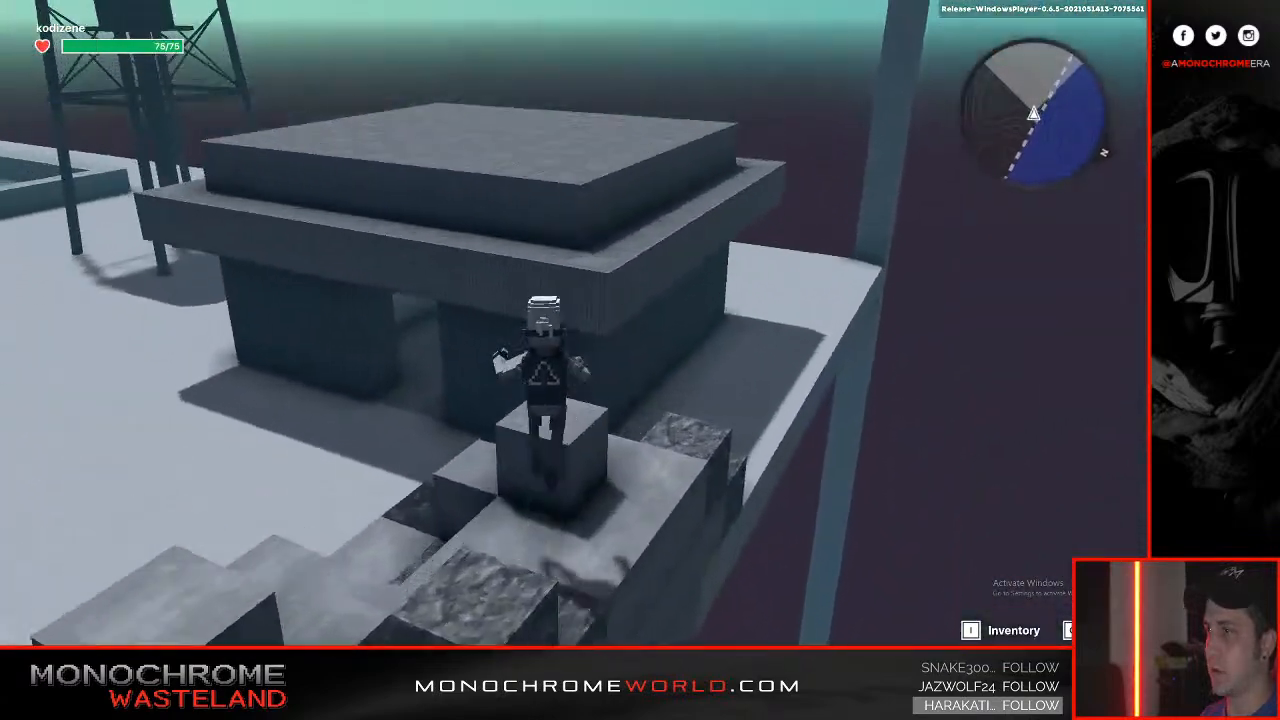
pyautogui.press('w')
pyautogui.press('space')
pyautogui.press('space')
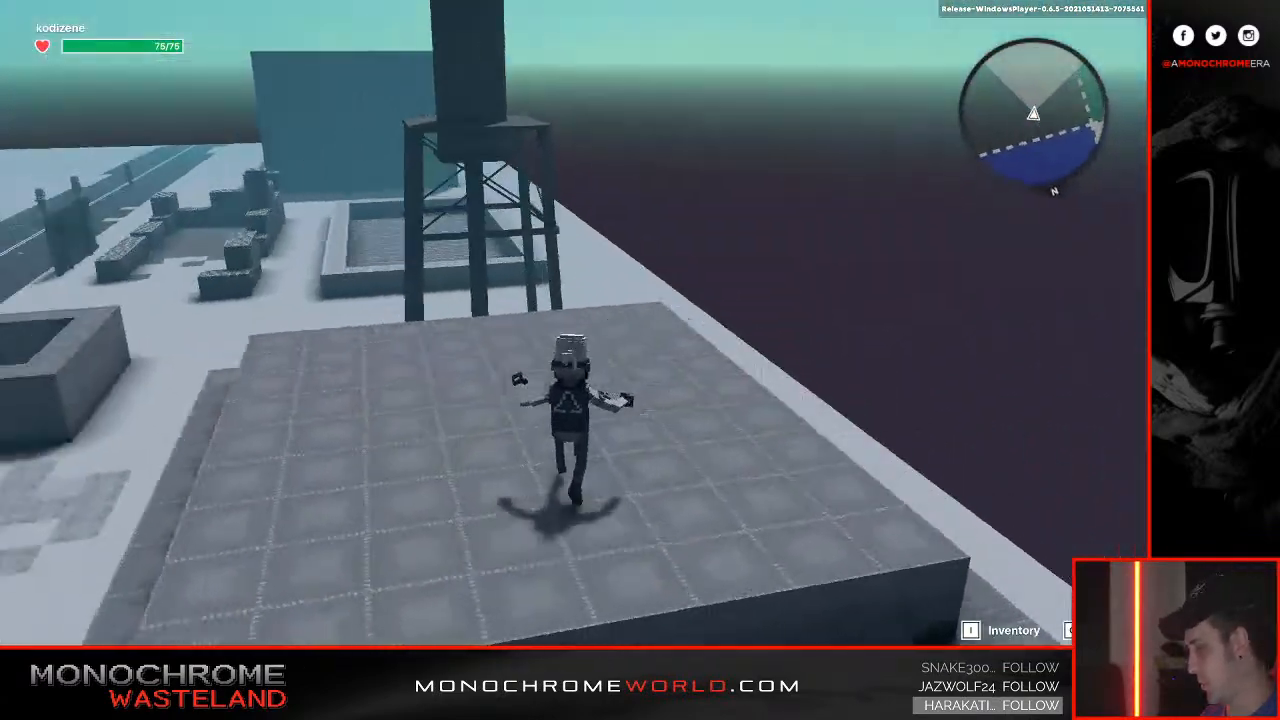
pyautogui.press('a')
pyautogui.press('s')
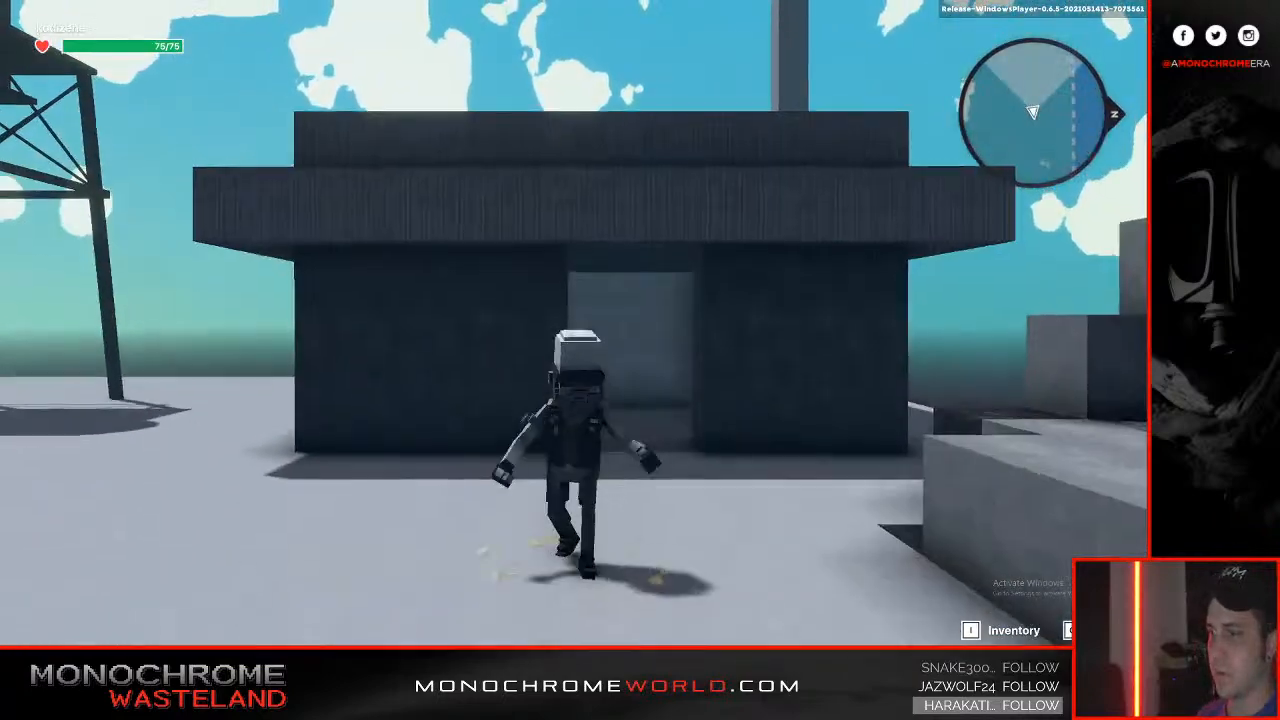
pyautogui.press('Escape')
# Add a smaller, inset tier of Metal Siding - Vertical on top of the building's roof.
pyautogui.press('space')
pyautogui.moveTo(538, 315); pyautogui.dragTo(538, 309, button='right')
pyautogui.press('Tab')
pyautogui.click(573, 359)
pyautogui.press('Tab')
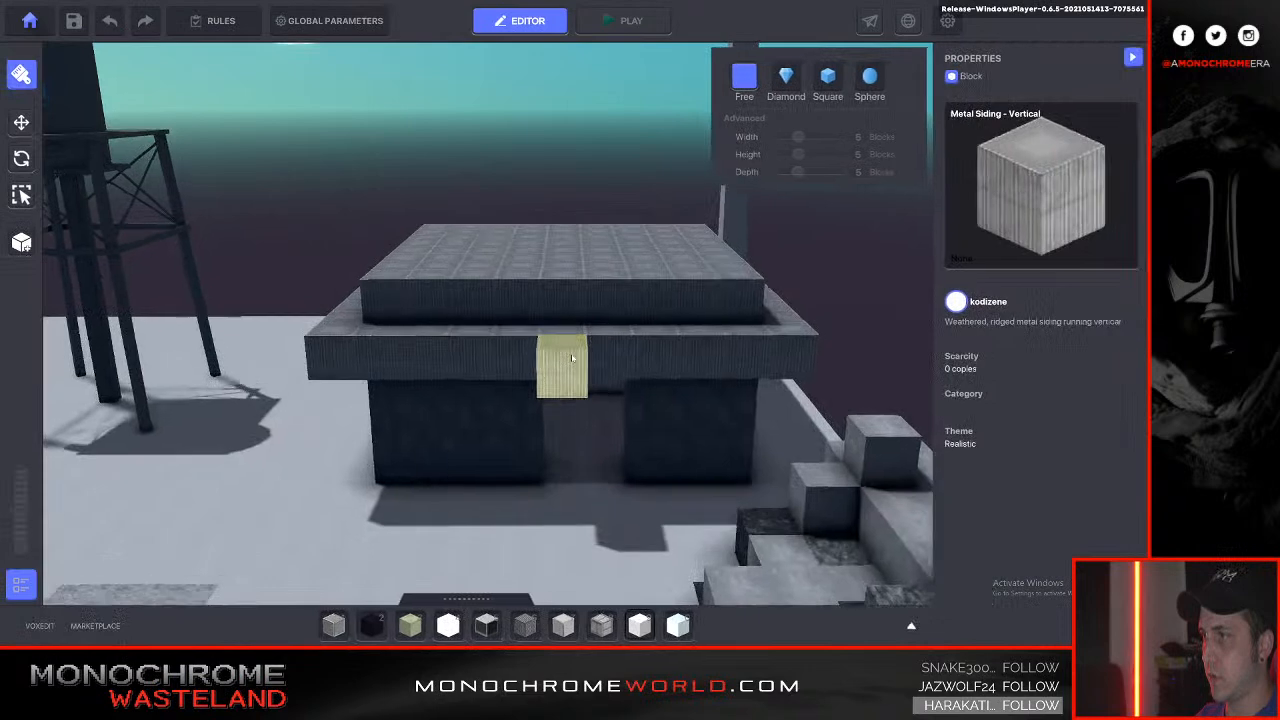
pyautogui.press('w')
pyautogui.press('space')
pyautogui.moveTo(651, 428); pyautogui.dragTo(748, 460)
pyautogui.press('c')
pyautogui.press('s')
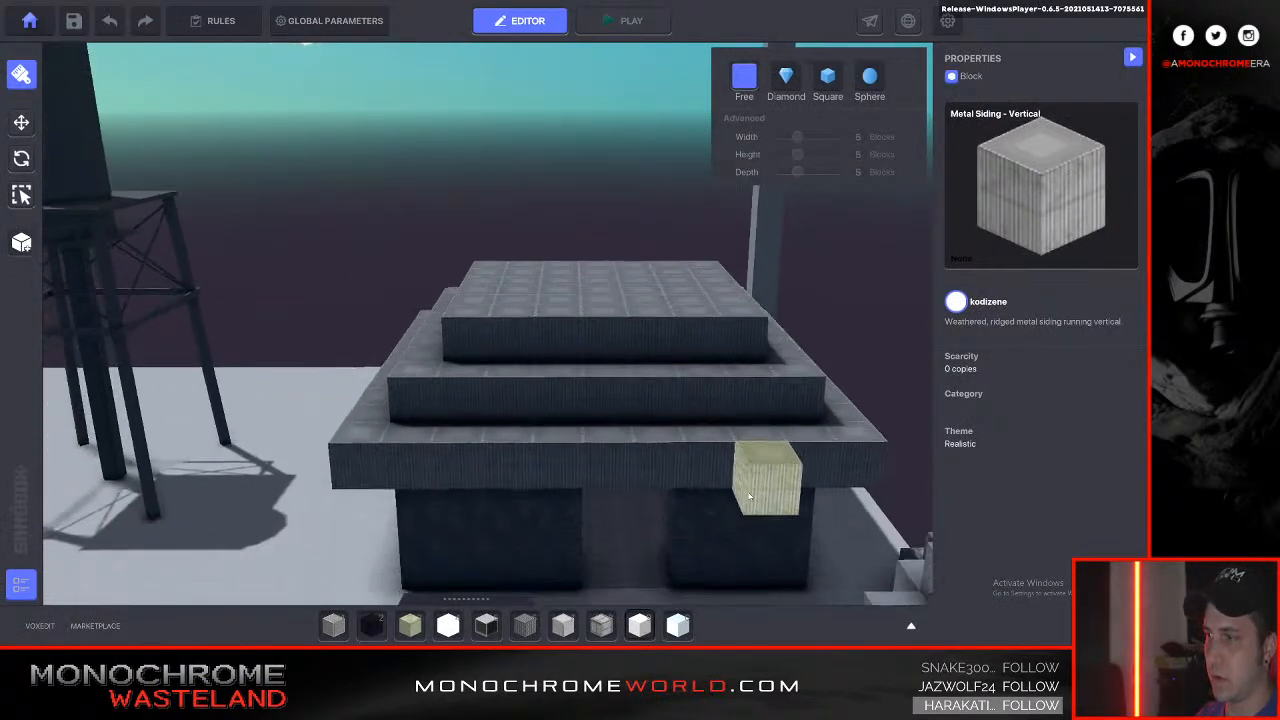
# Look over the roofed building, the roadside fence and the ruined metal siding walls beside the road.
pyautogui.press('Tab')
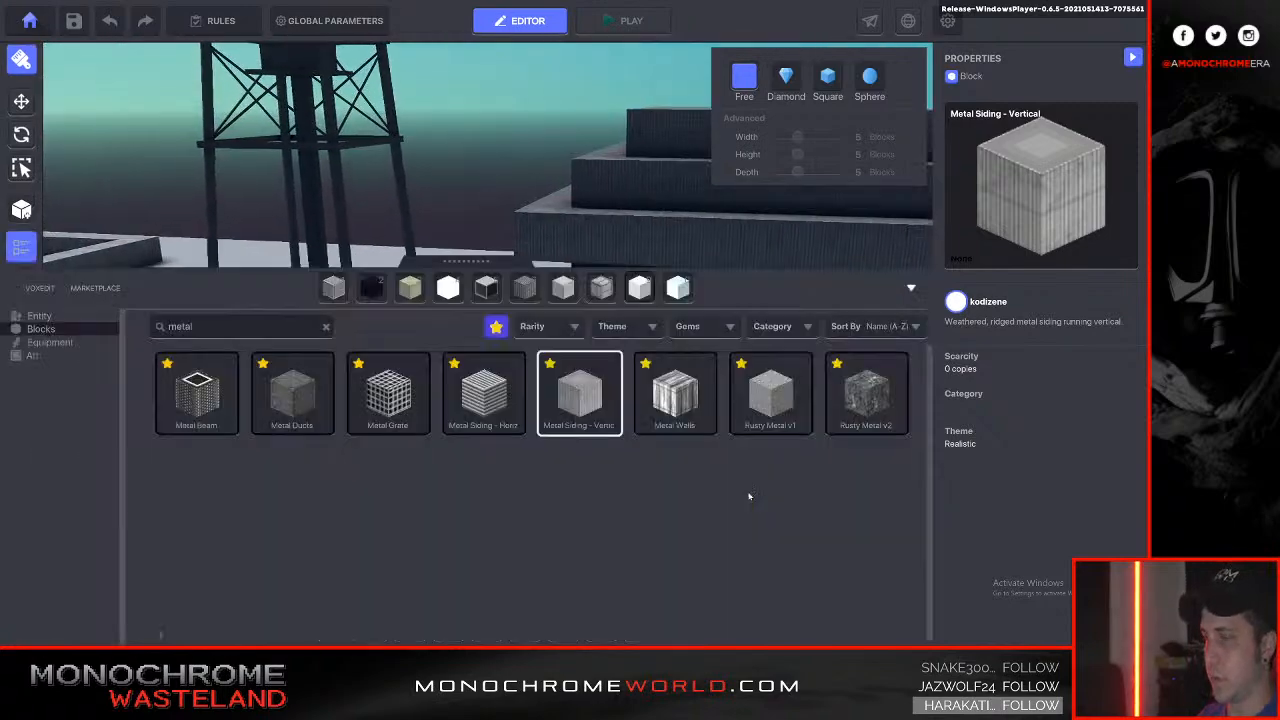
pyautogui.press('Tab')
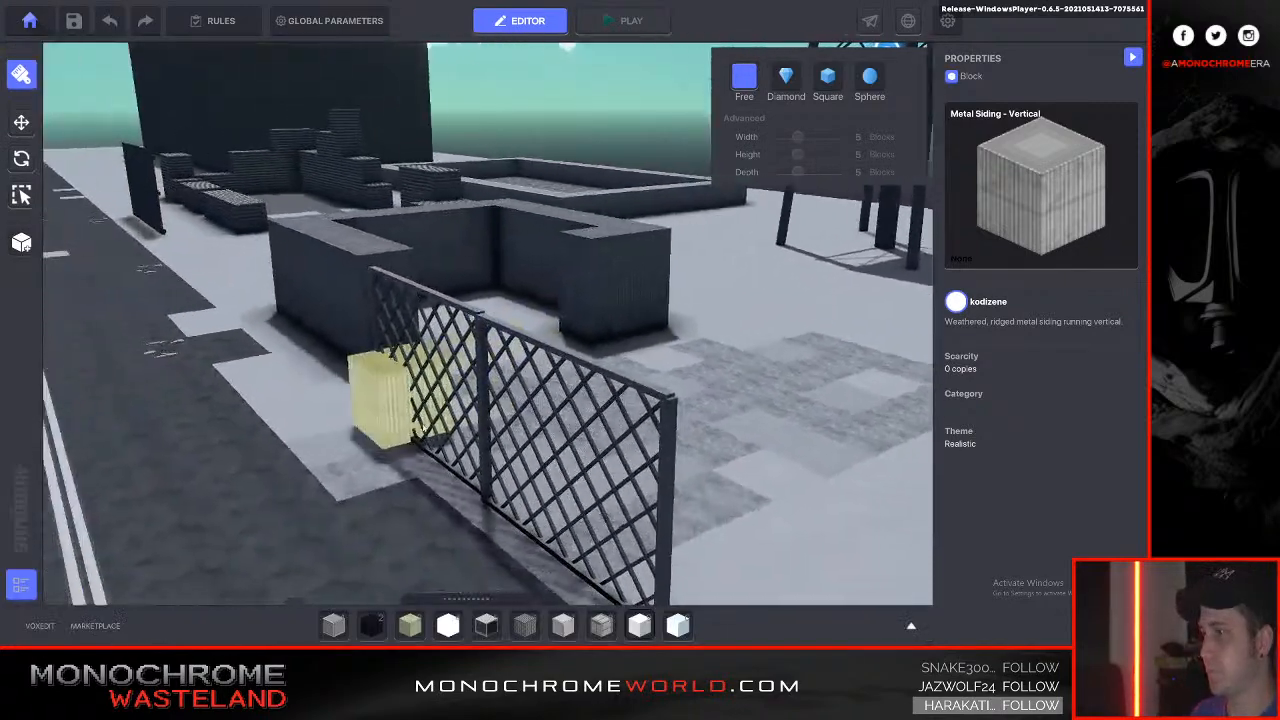
pyautogui.moveTo(422, 428); pyautogui.dragTo(423, 428, button='right')
pyautogui.press('space')
pyautogui.press('w')
pyautogui.press('s')
pyautogui.press('w')
pyautogui.press('w')
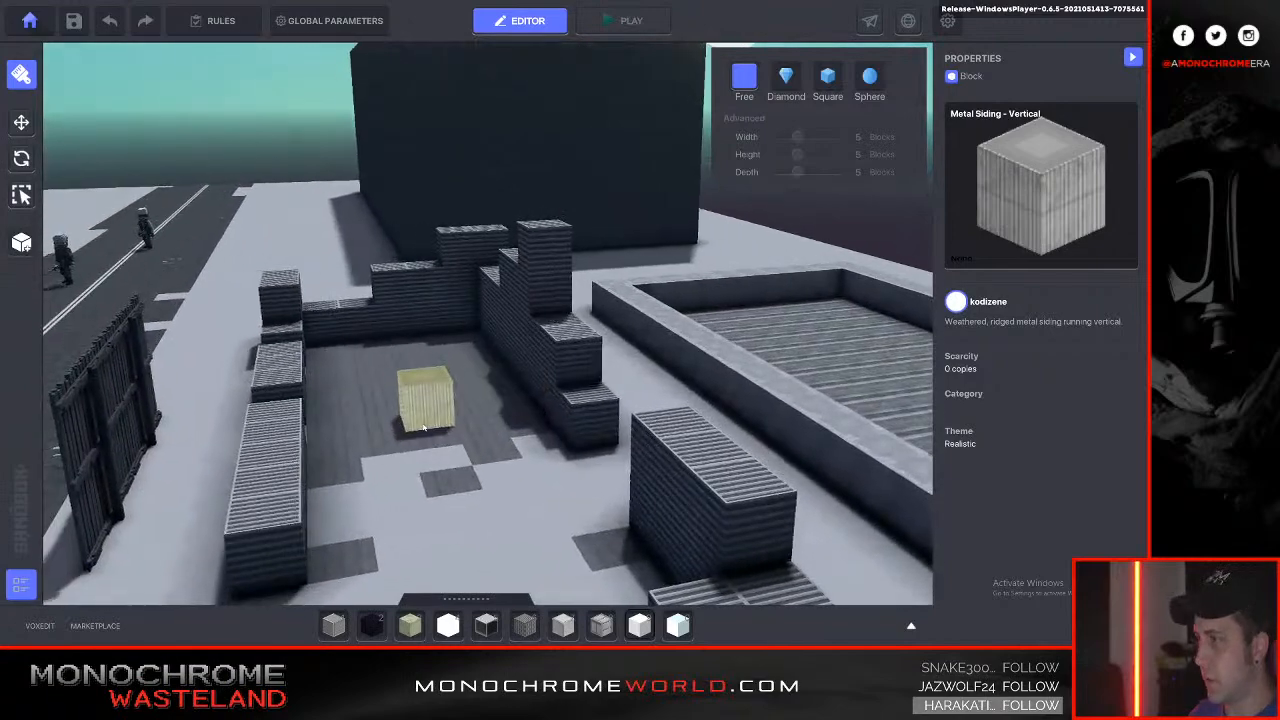
pyautogui.press('Tab')
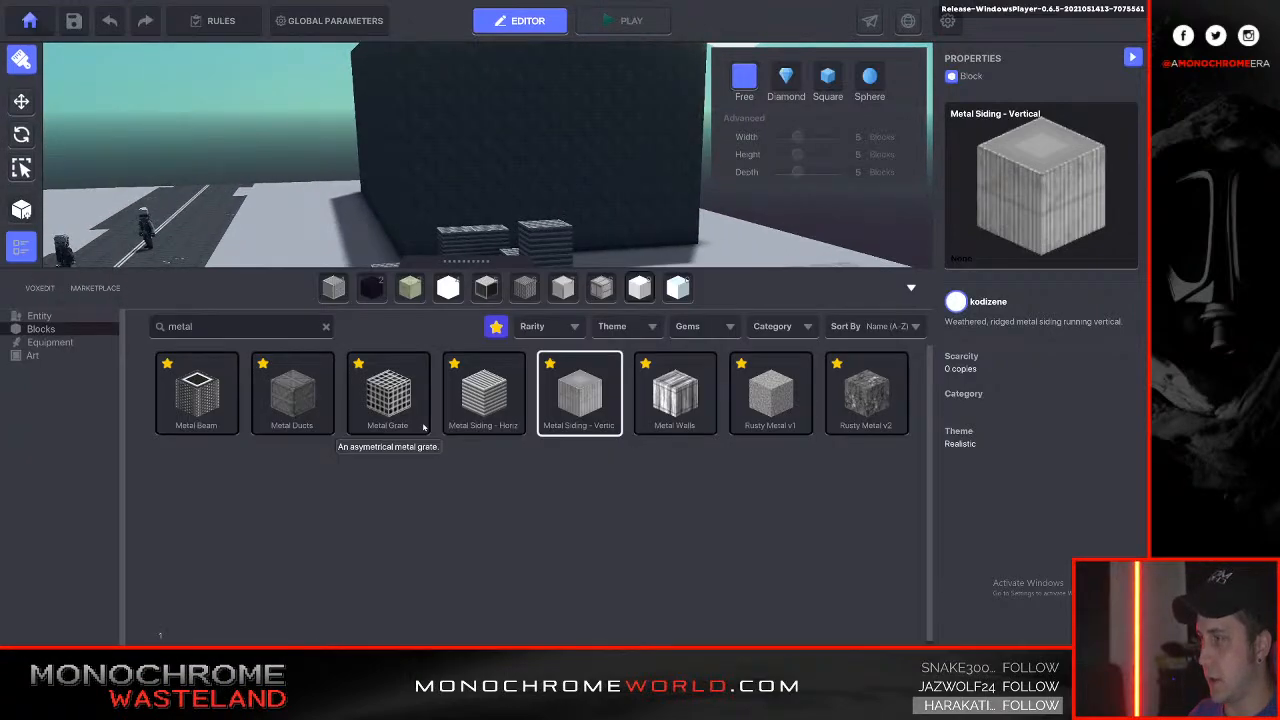
pyautogui.click(482, 400)
pyautogui.moveTo(484, 405); pyautogui.dragTo(605, 406, button='right')
pyautogui.press('a')
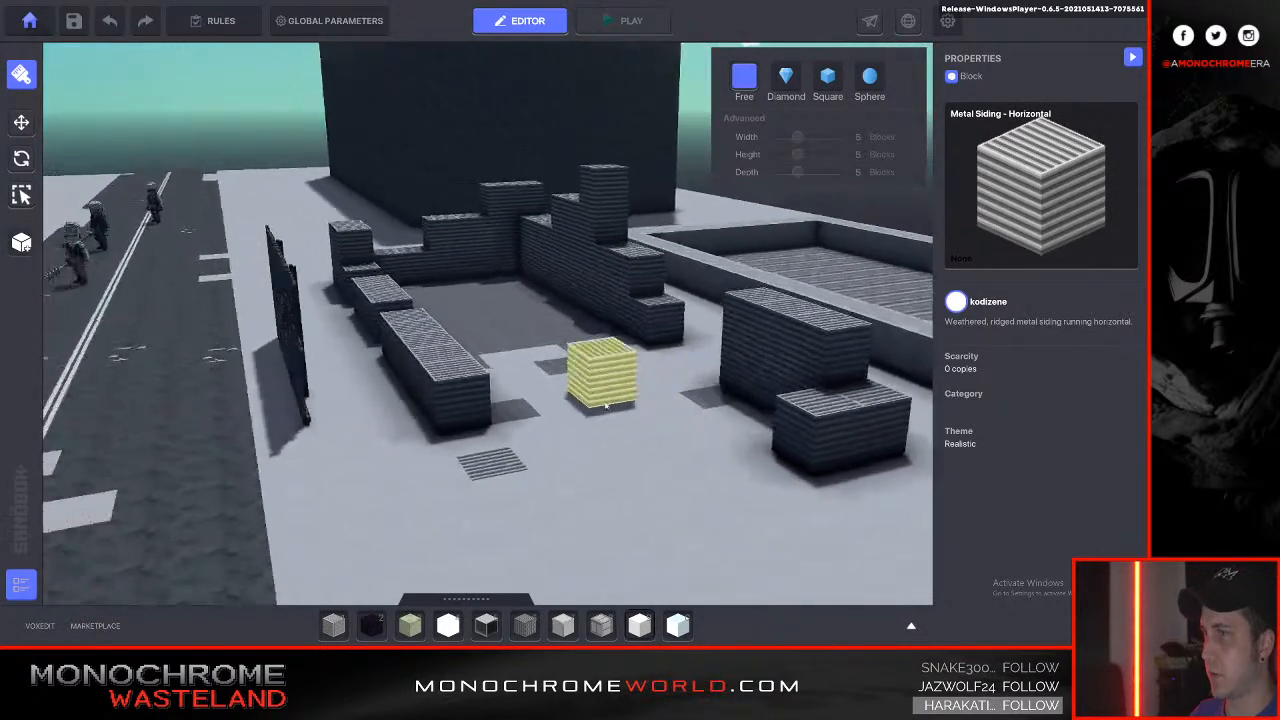
pyautogui.press('d')
pyautogui.press('Tab')
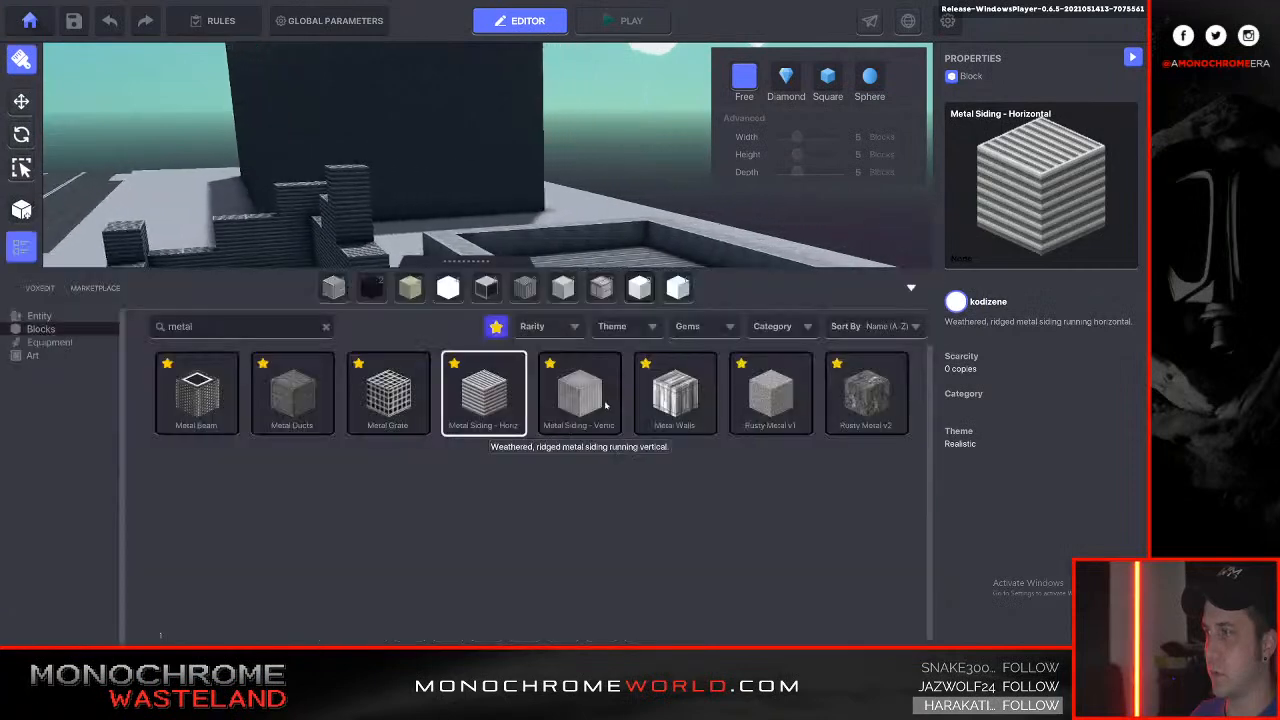
# Search the favorite blocks for "concrete" and the unfiltered entities for "pill".
pyautogui.write('conc')
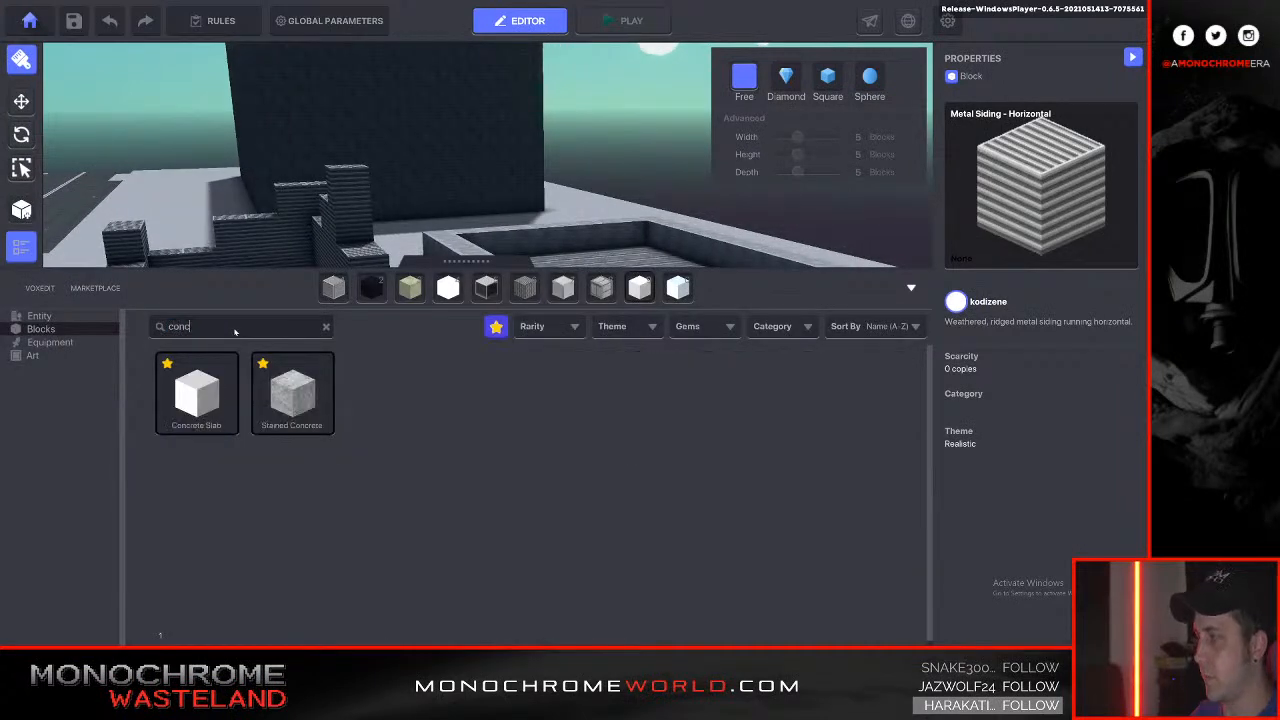
pyautogui.write('rete')
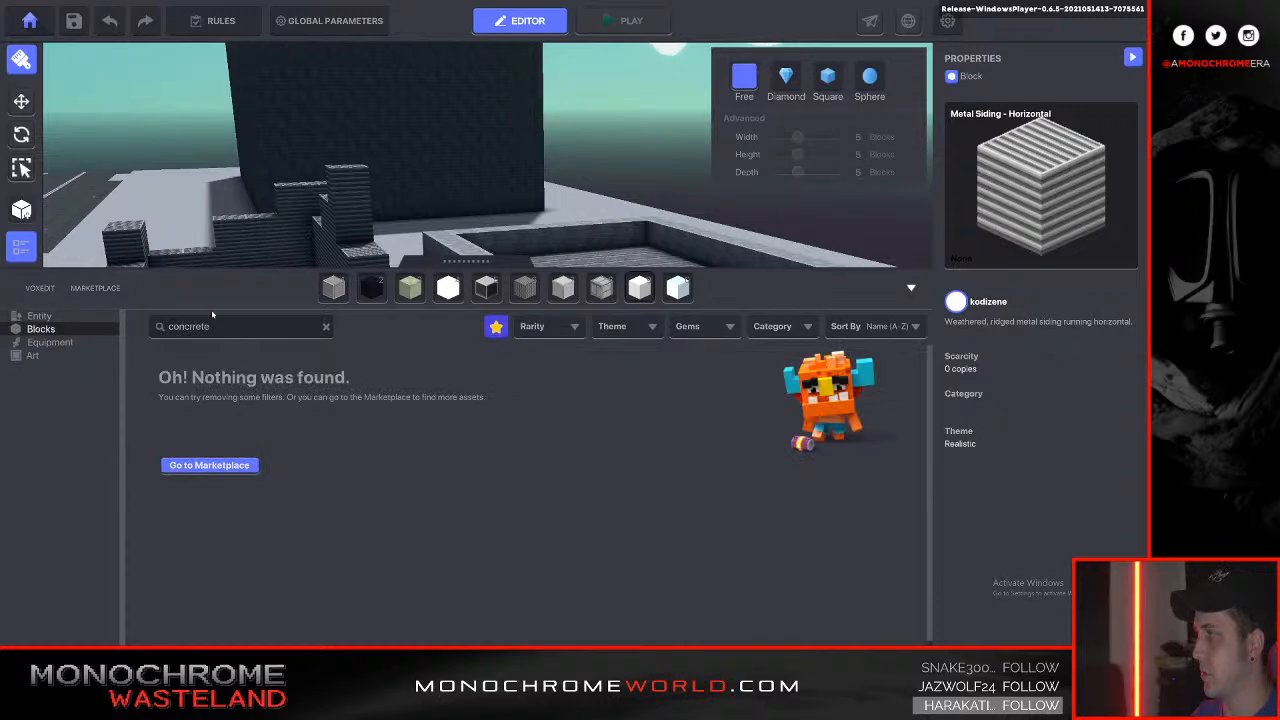
pyautogui.click(326, 327)
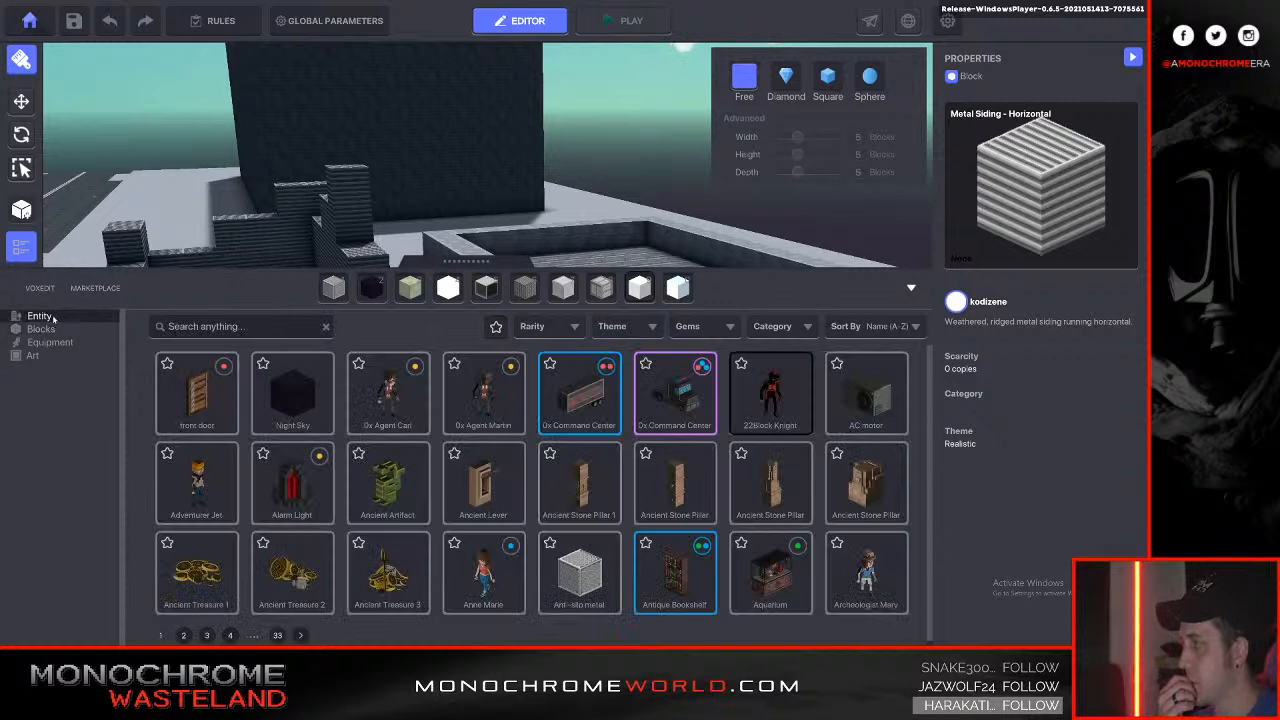
pyautogui.click(186, 327)
pyautogui.write('pill')
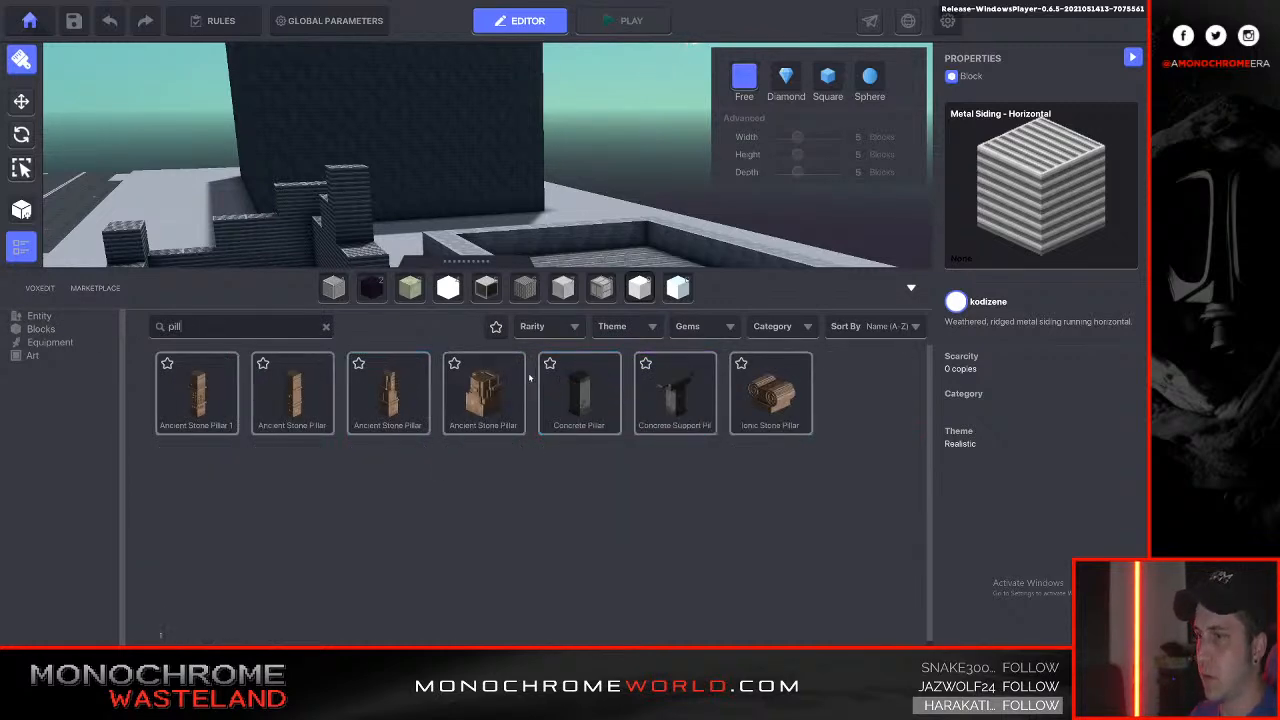
pyautogui.press('BackSpace')
pyautogui.press('BackSpace')
pyautogui.press('BackSpace')
pyautogui.press('BackSpace')
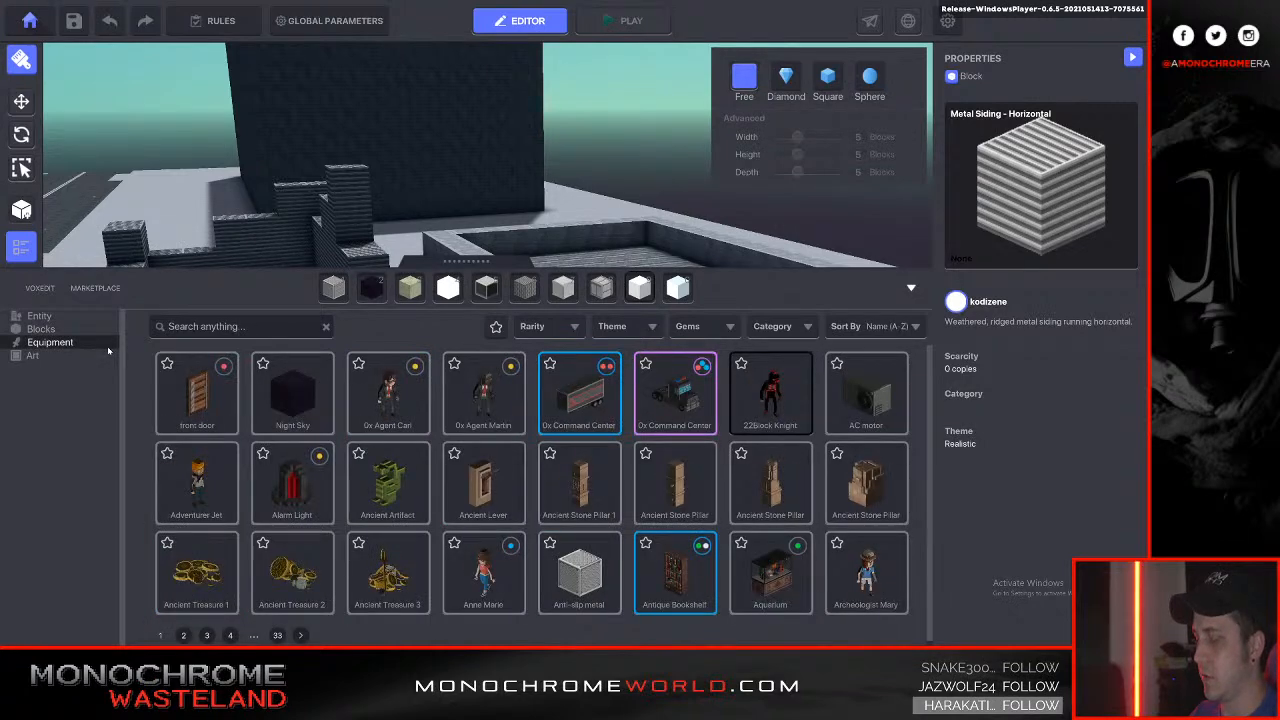
# Find the pier entities and place a Concrete Pier V2 on the open ground in front of the ruined siding walls.
pyautogui.write('pier')
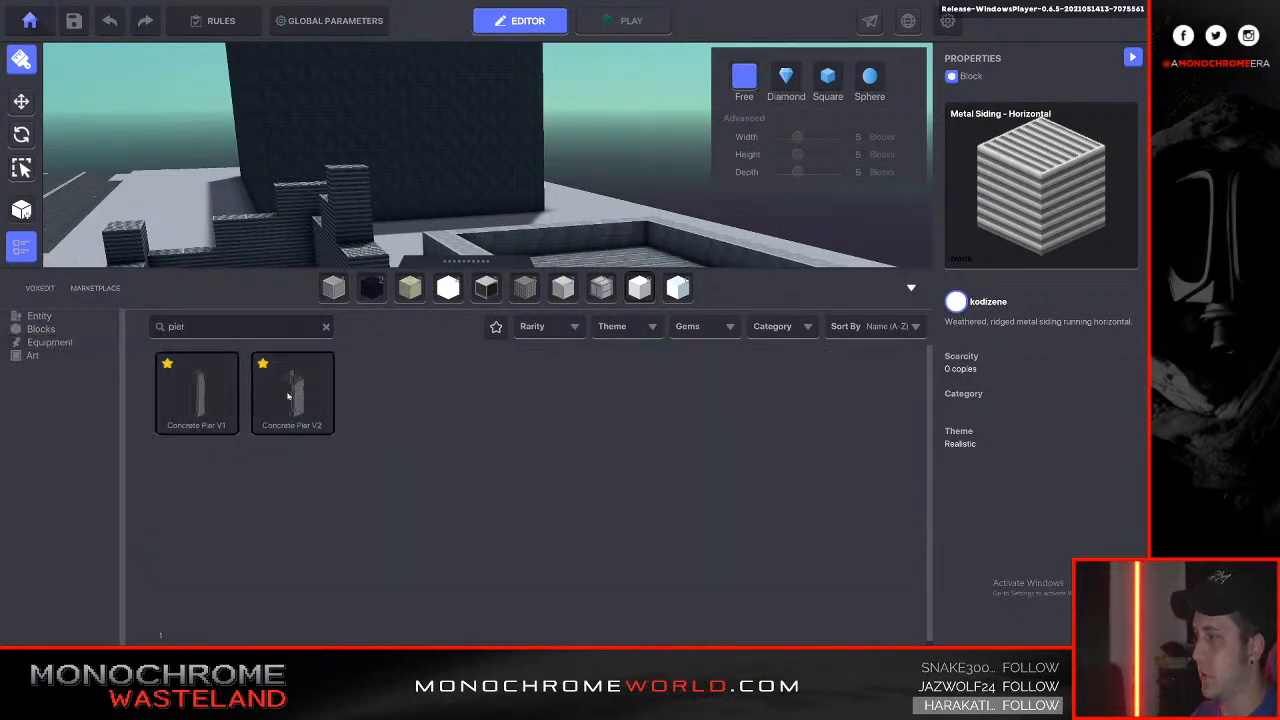
pyautogui.click(282, 397)
pyautogui.moveTo(357, 471); pyautogui.dragTo(439, 466, button='right')
pyautogui.press('a')
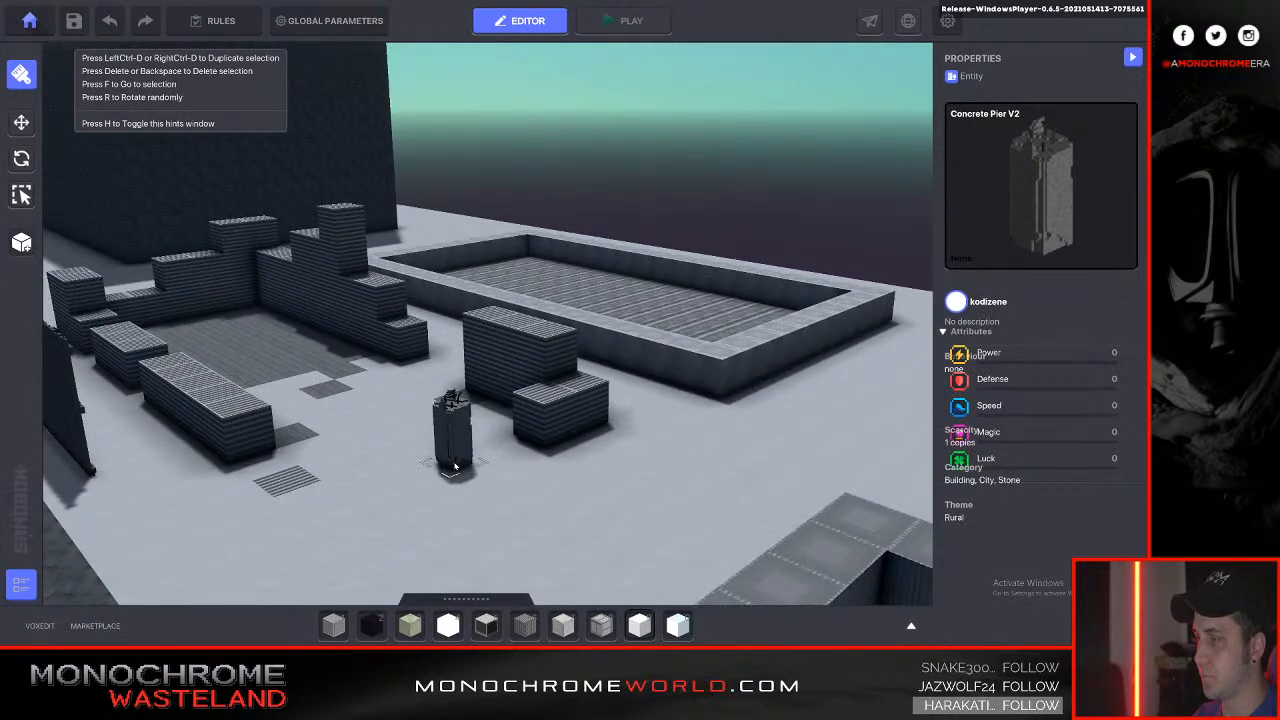
pyautogui.click(461, 469)
# Place a Concrete Pier V1 on the ground next to the Concrete Pier V2.
pyautogui.press('Tab')
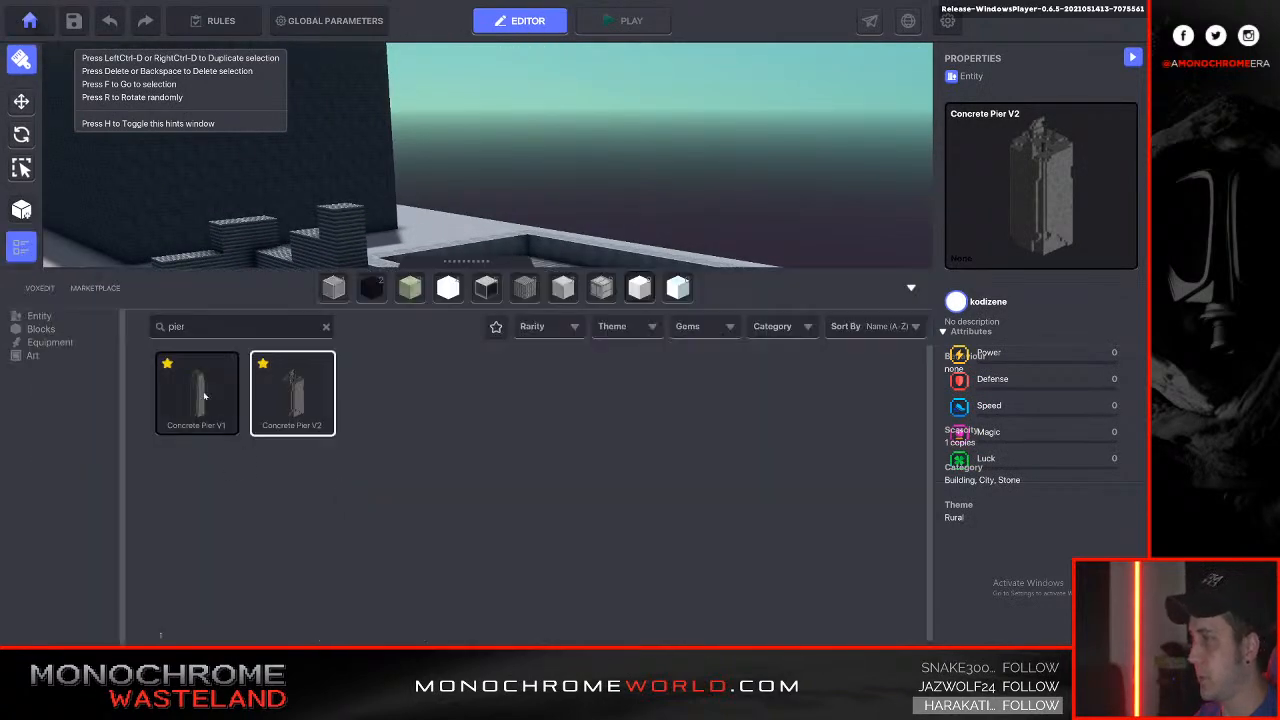
pyautogui.click(204, 397)
pyautogui.moveTo(430, 480); pyautogui.dragTo(471, 523, button='right')
pyautogui.press('w')
pyautogui.moveTo(477, 423); pyautogui.dragTo(0, 203, button='right')
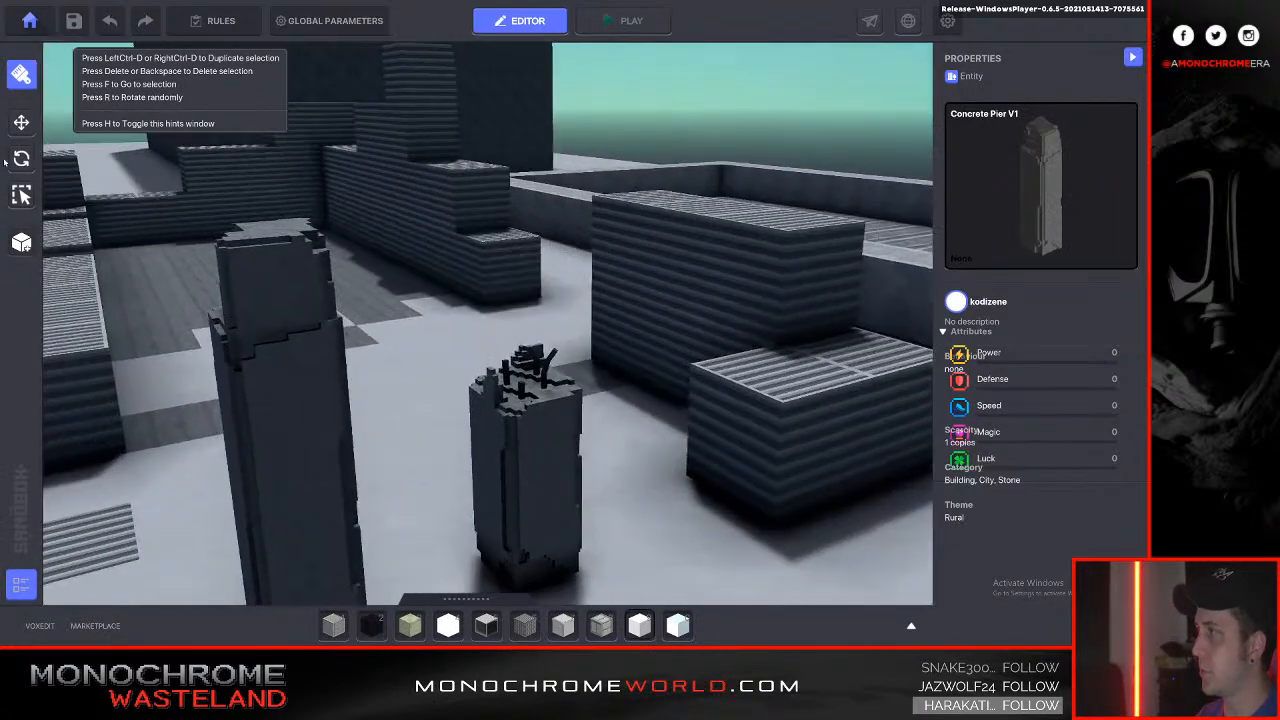
# Sink the Concrete Pier V1 partly into the ground and shift it toward the road, to about X 25.06, Y 99.87, Z 62.73.
pyautogui.click(18, 131)
pyautogui.press('w')
pyautogui.moveTo(400, 250); pyautogui.dragTo(475, 450, button='right')
pyautogui.press('s')
pyautogui.click(475, 450)
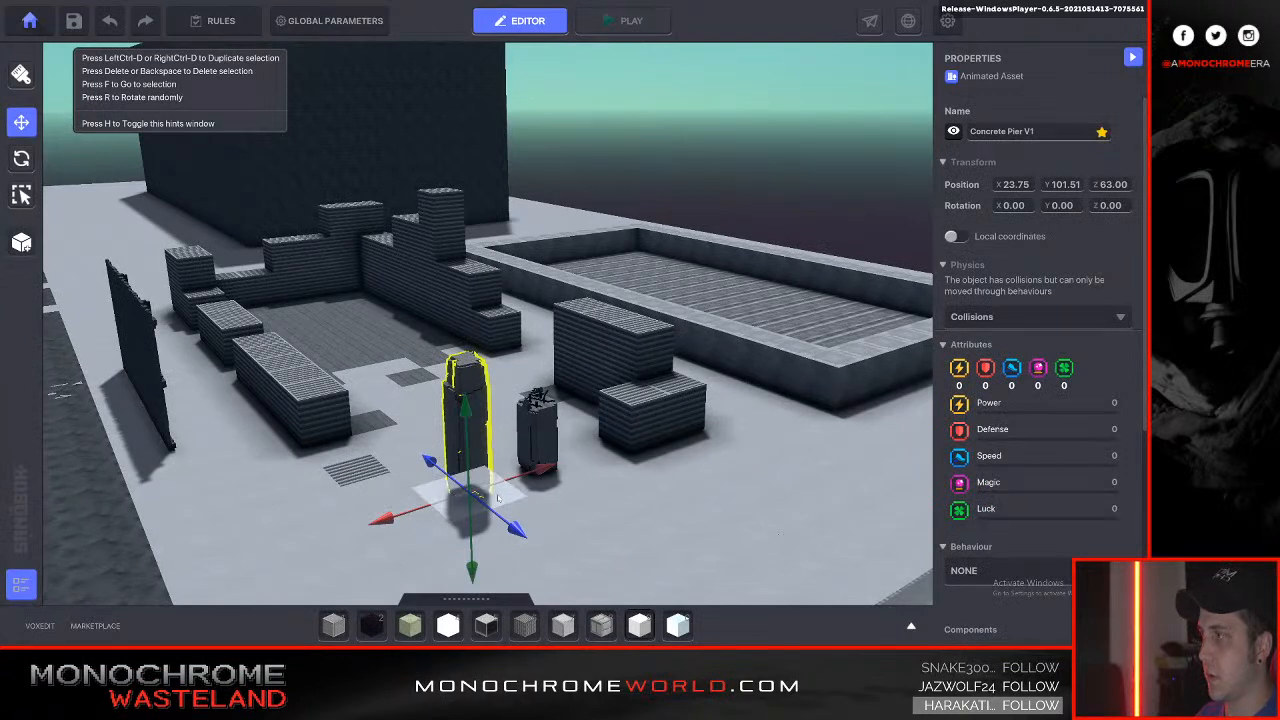
pyautogui.moveTo(467, 413); pyautogui.dragTo(470, 478)
pyautogui.moveTo(470, 478); pyautogui.dragTo(483, 507, button='right')
pyautogui.press('a')
pyautogui.moveTo(482, 507); pyautogui.dragTo(370, 472)
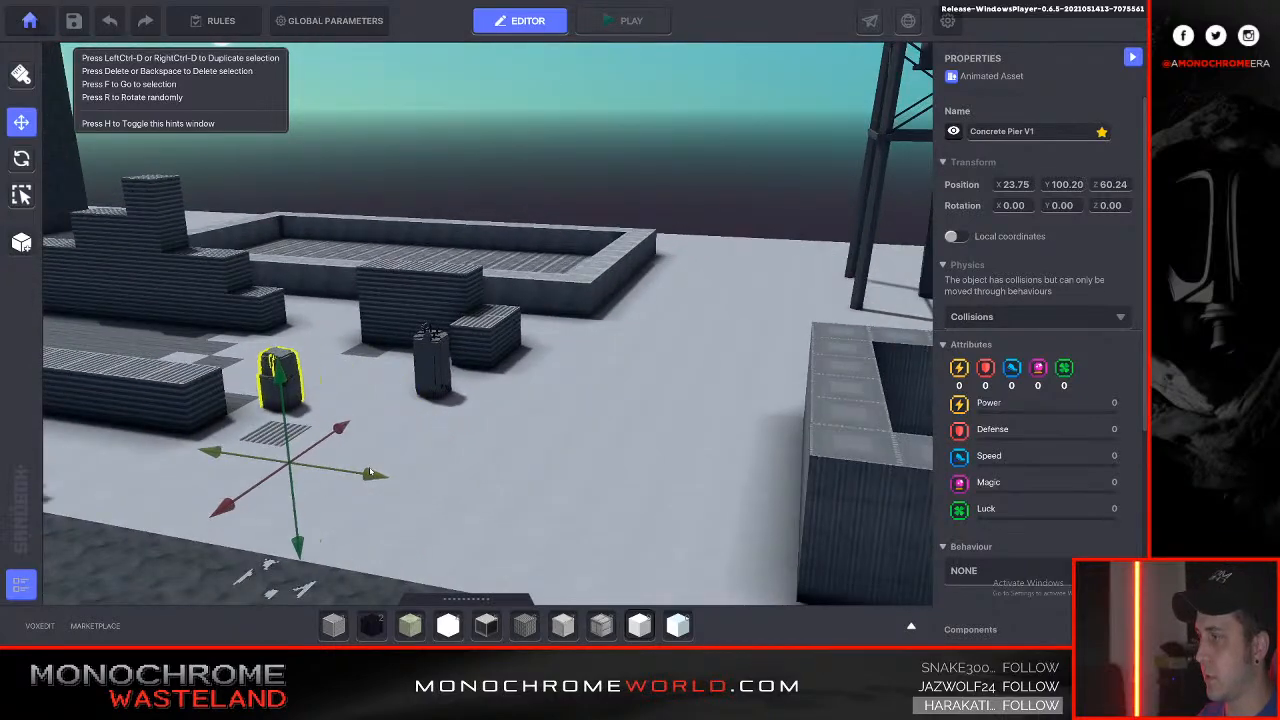
pyautogui.moveTo(226, 508); pyautogui.dragTo(168, 556)
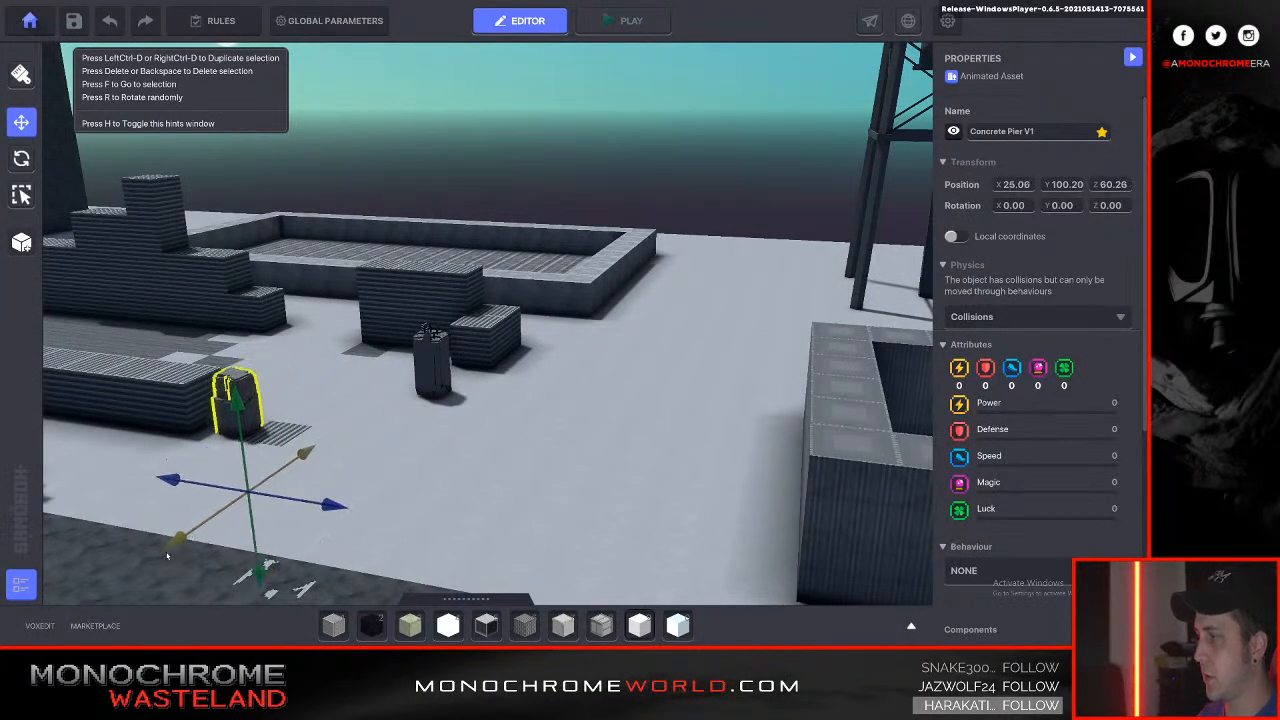
pyautogui.moveTo(332, 507); pyautogui.dragTo(457, 530)
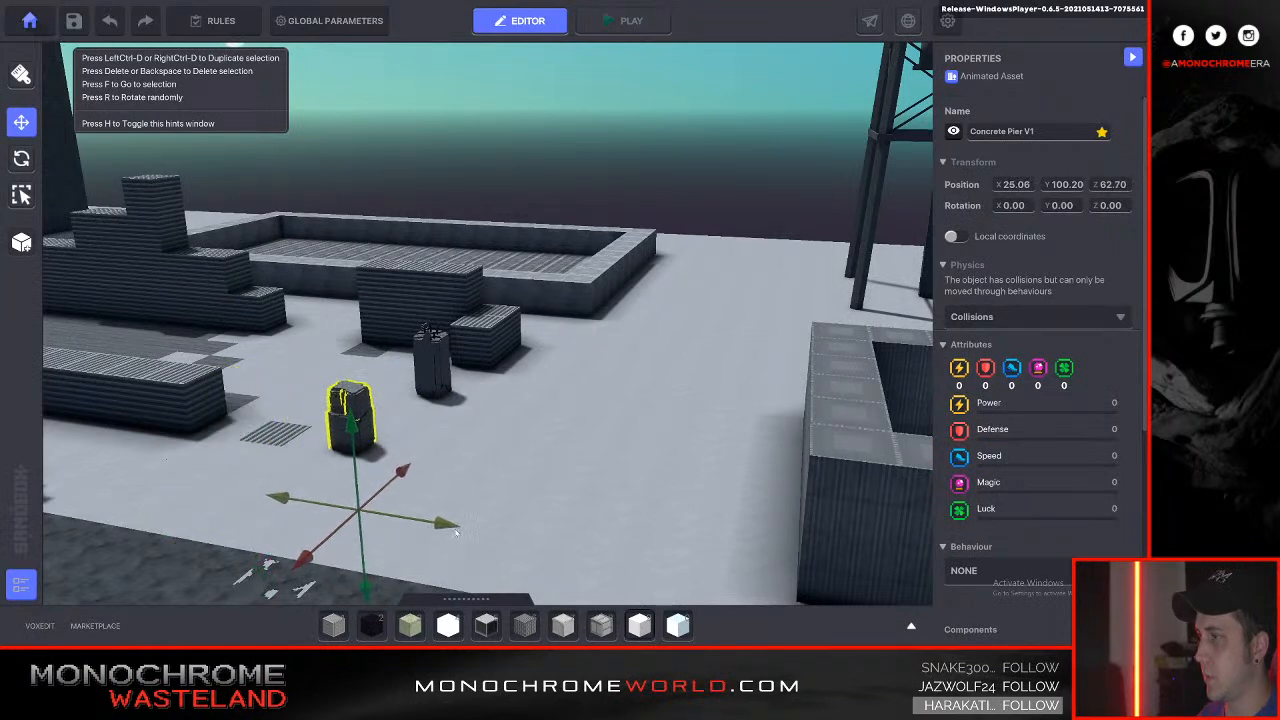
pyautogui.moveTo(362, 432); pyautogui.dragTo(357, 443)
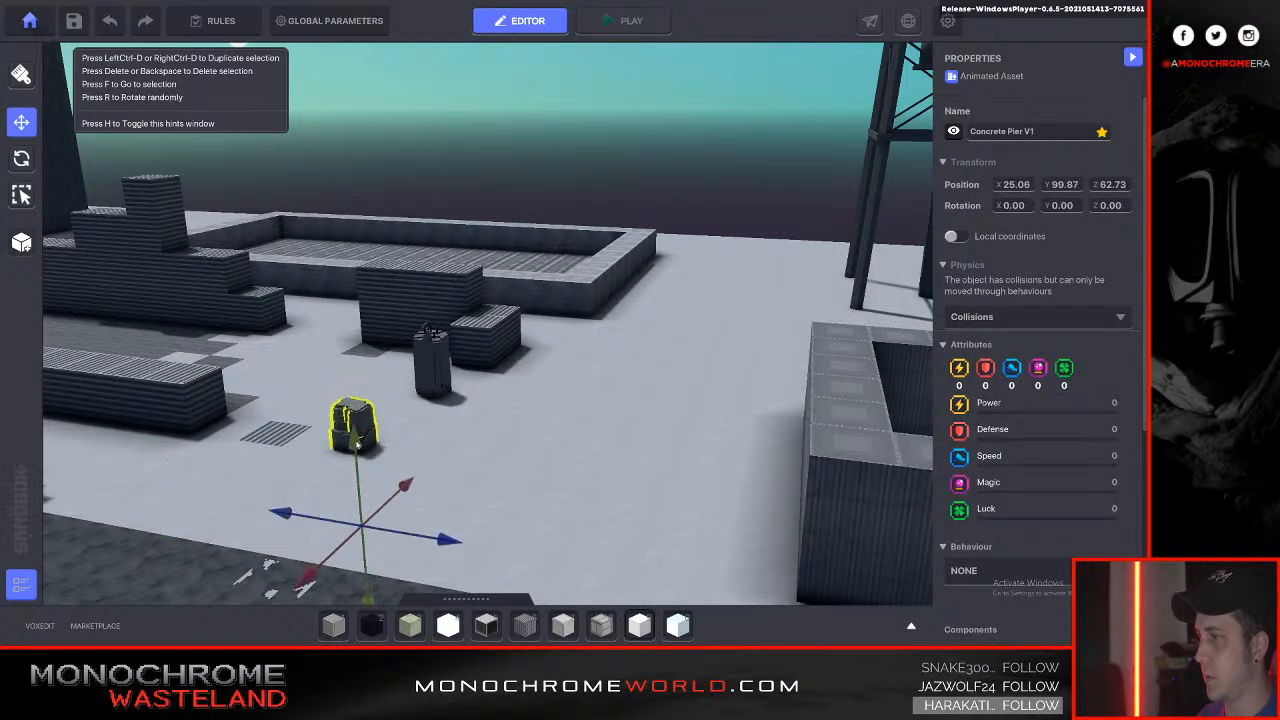
# Sink the Concrete Pier V2 to a height of about Y 100.65 and shift it toward the stepped siding wall.
pyautogui.click(438, 362)
pyautogui.press('f')
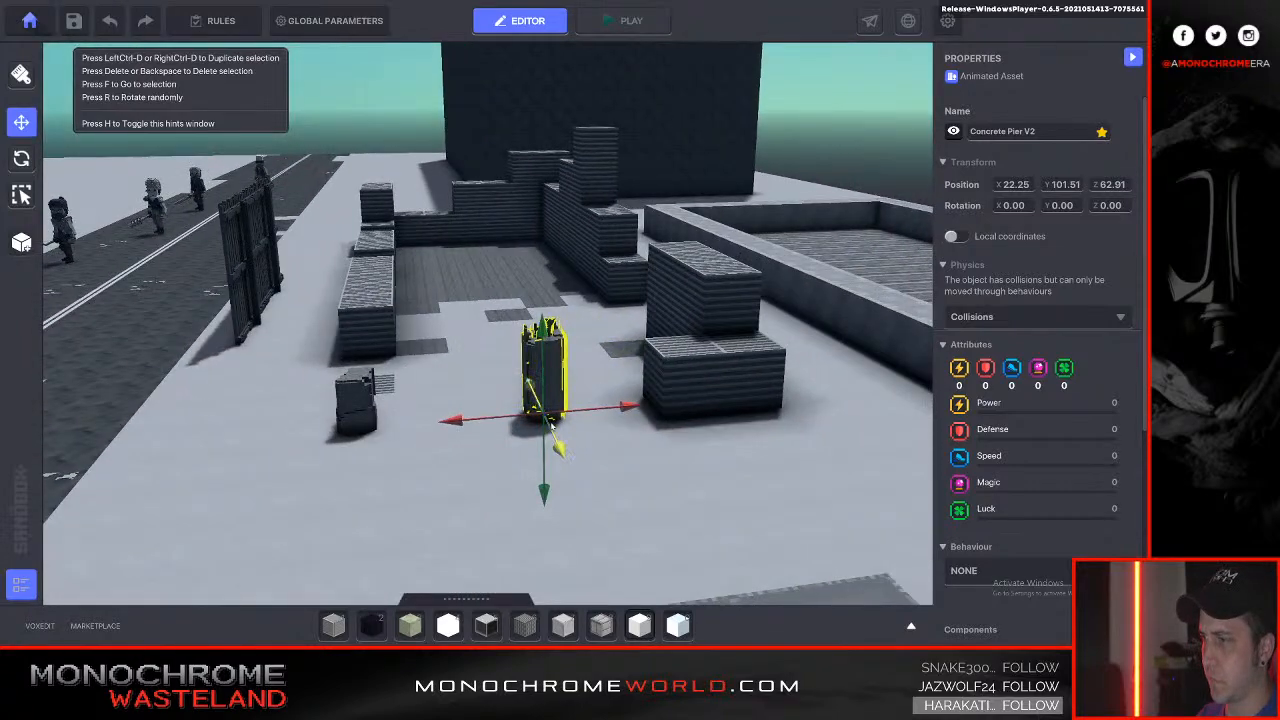
pyautogui.moveTo(551, 425); pyautogui.dragTo(551, 464)
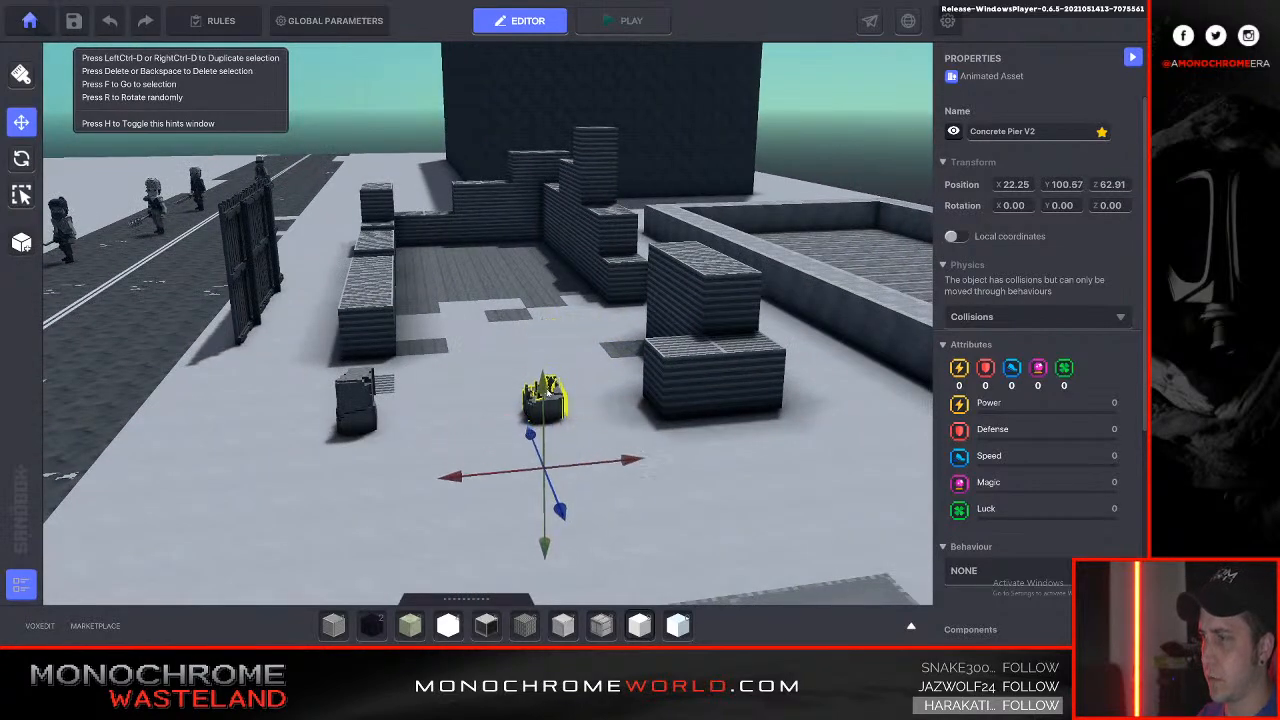
pyautogui.moveTo(627, 456); pyautogui.dragTo(675, 453)
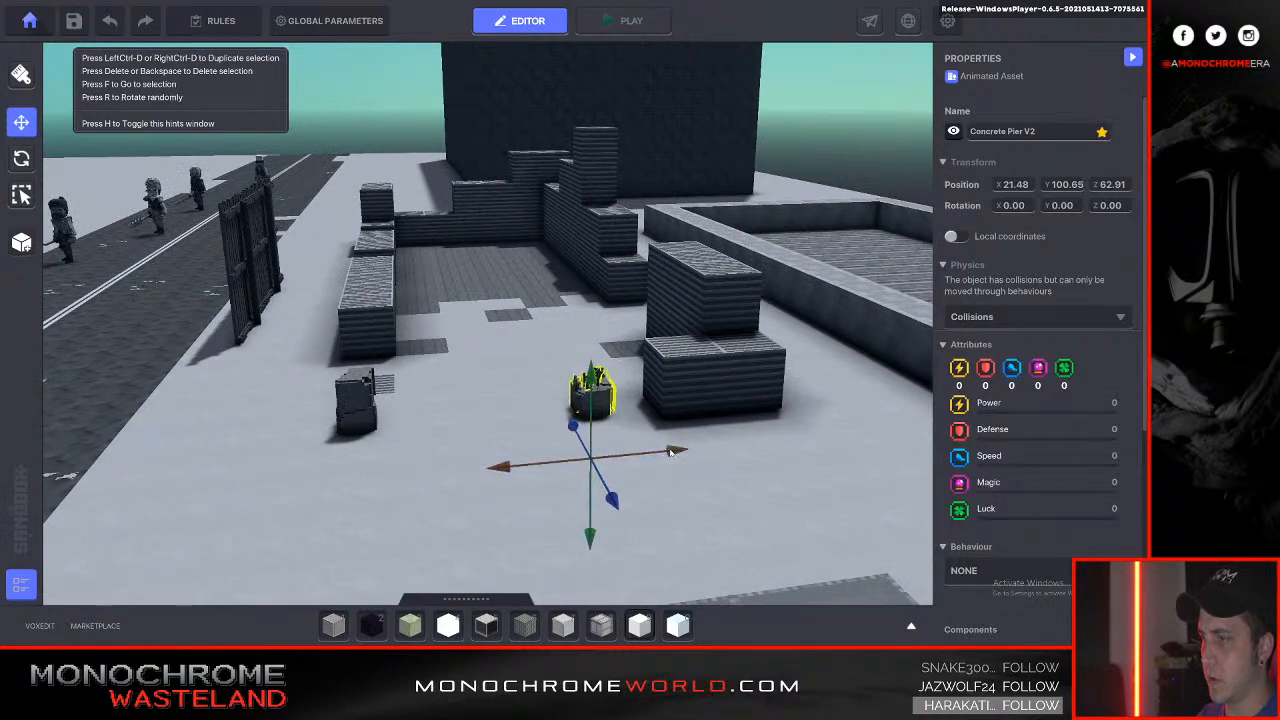
pyautogui.press('a')
pyautogui.moveTo(655, 449); pyautogui.dragTo(653, 443, button='right')
# Duplicate the sunken Concrete Pier V2, raise the copy to about Y 101.29 near the ruin's entrance and rotate it 90° about Y.
pyautogui.hotkey('ctrl', 'd')
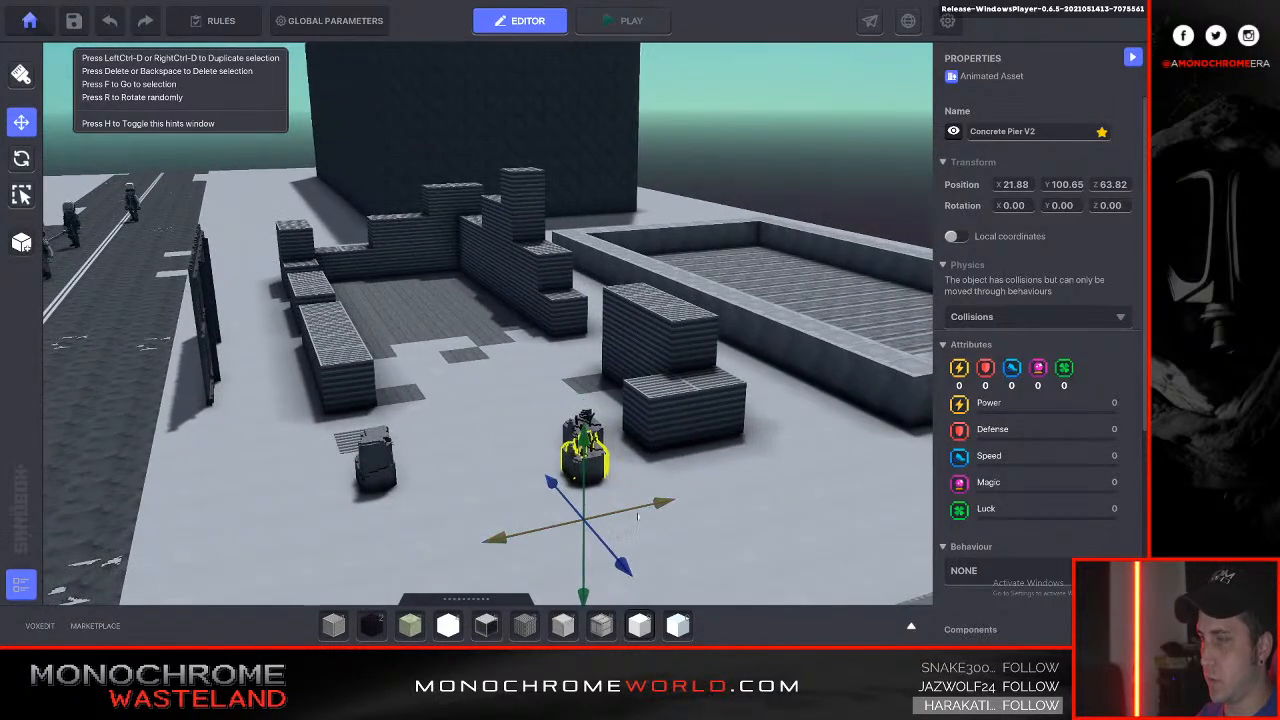
pyautogui.moveTo(627, 569); pyautogui.dragTo(517, 462)
pyautogui.moveTo(494, 505); pyautogui.dragTo(500, 469)
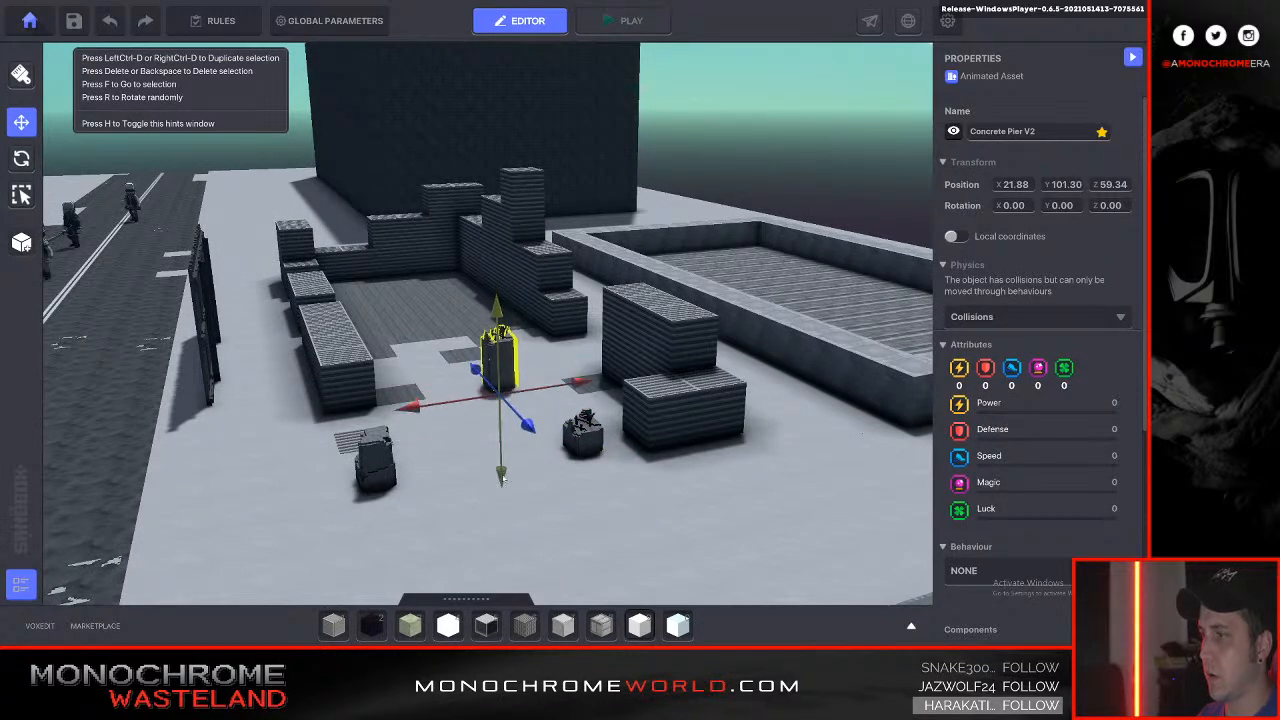
pyautogui.click(21, 158)
pyautogui.moveTo(492, 430); pyautogui.dragTo(245, 404)
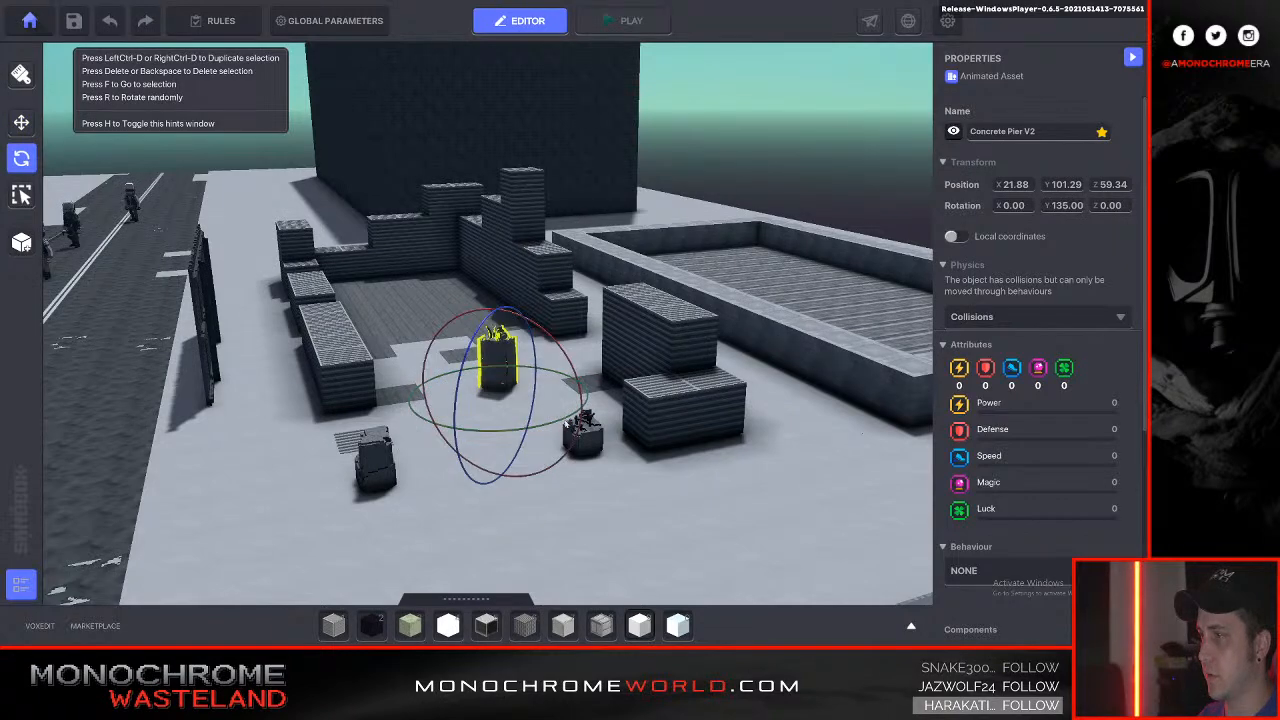
pyautogui.moveTo(443, 427); pyautogui.dragTo(500, 437)
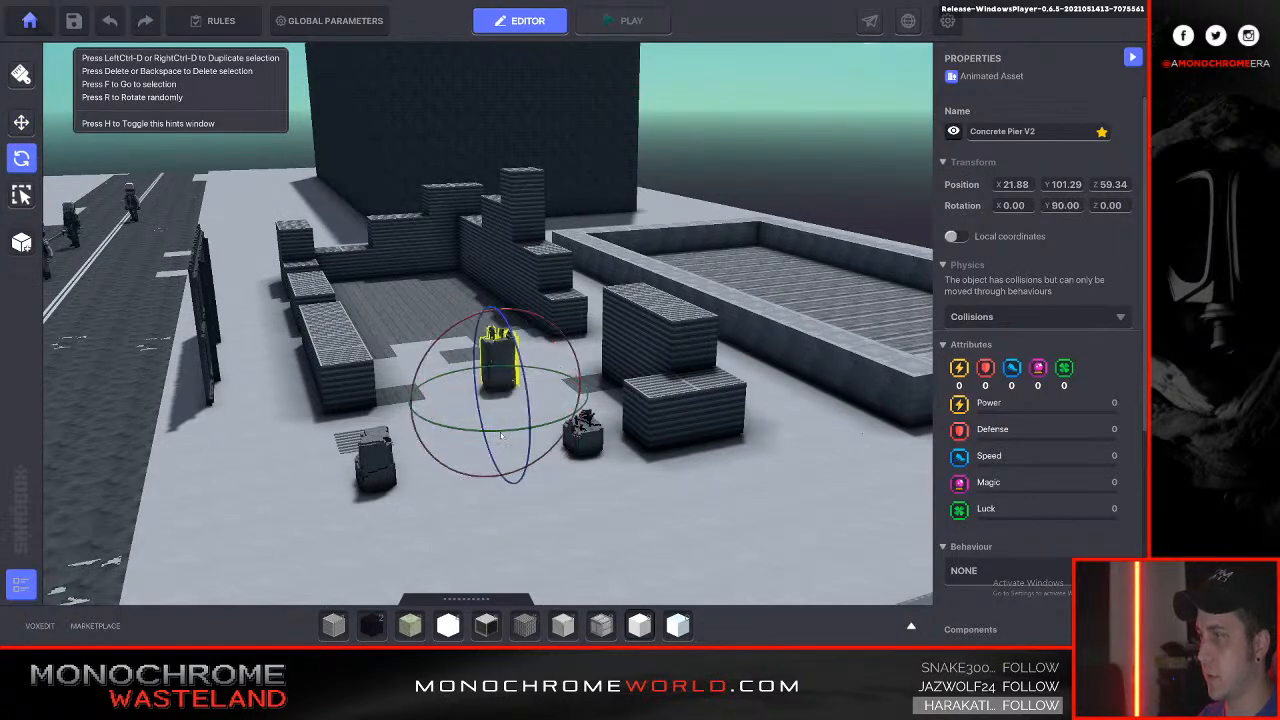
# Move the rotated pier copy through the ruin to the ground behind its rear wall and sink it partly.
pyautogui.click(23, 122)
pyautogui.moveTo(190, 215); pyautogui.dragTo(371, 298, button='right')
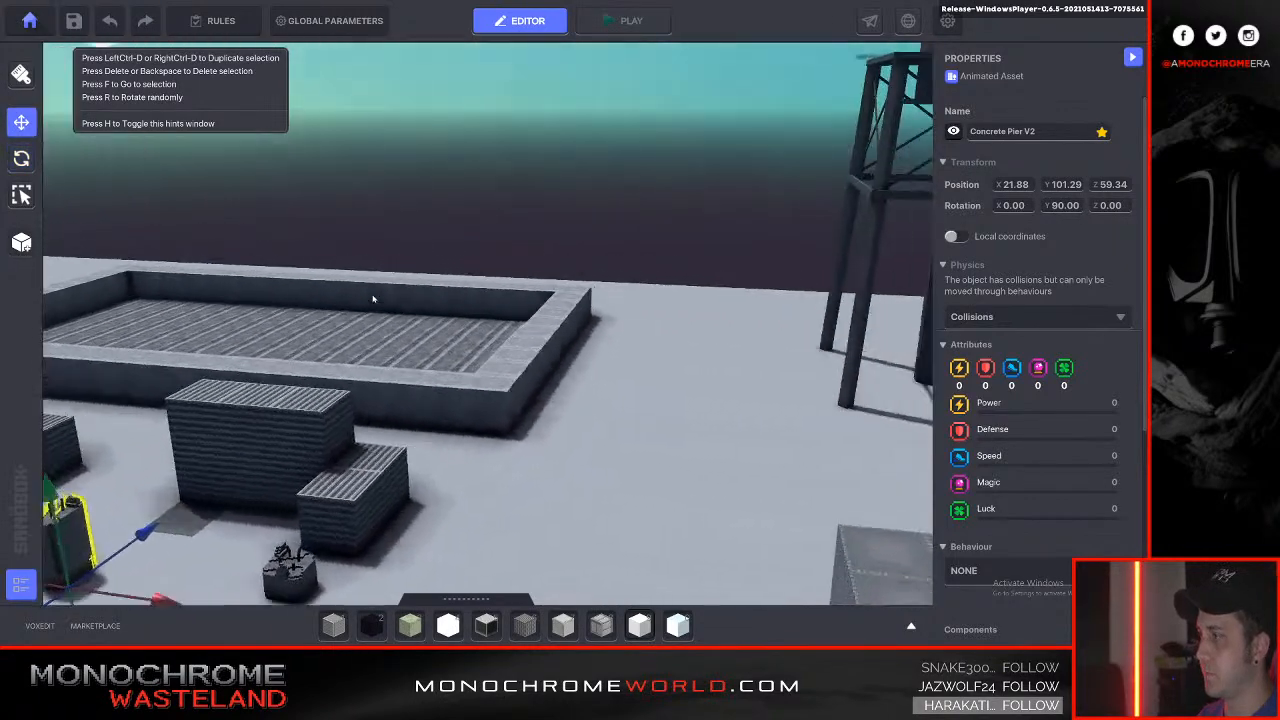
pyautogui.press('s')
pyautogui.press('s')
pyautogui.moveTo(565, 372); pyautogui.dragTo(590, 479, button='right')
pyautogui.moveTo(590, 479); pyautogui.dragTo(430, 480)
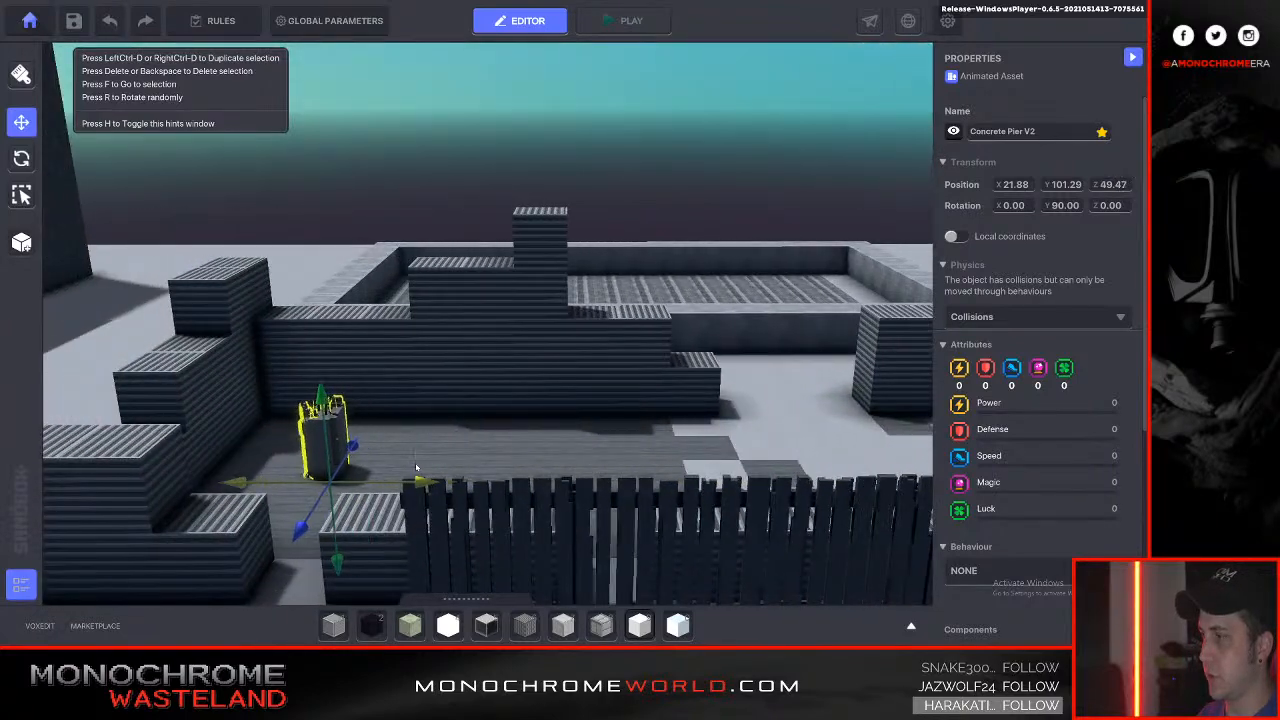
pyautogui.moveTo(462, 524); pyautogui.dragTo(480, 562)
pyautogui.moveTo(571, 490); pyautogui.dragTo(514, 521)
pyautogui.press('a')
pyautogui.press('a')
pyautogui.moveTo(514, 521); pyautogui.dragTo(513, 517, button='right')
pyautogui.click(506, 531)
# Place another Concrete Pier V1 behind the ruin, beside the sunken pier copy.
pyautogui.press('Tab')
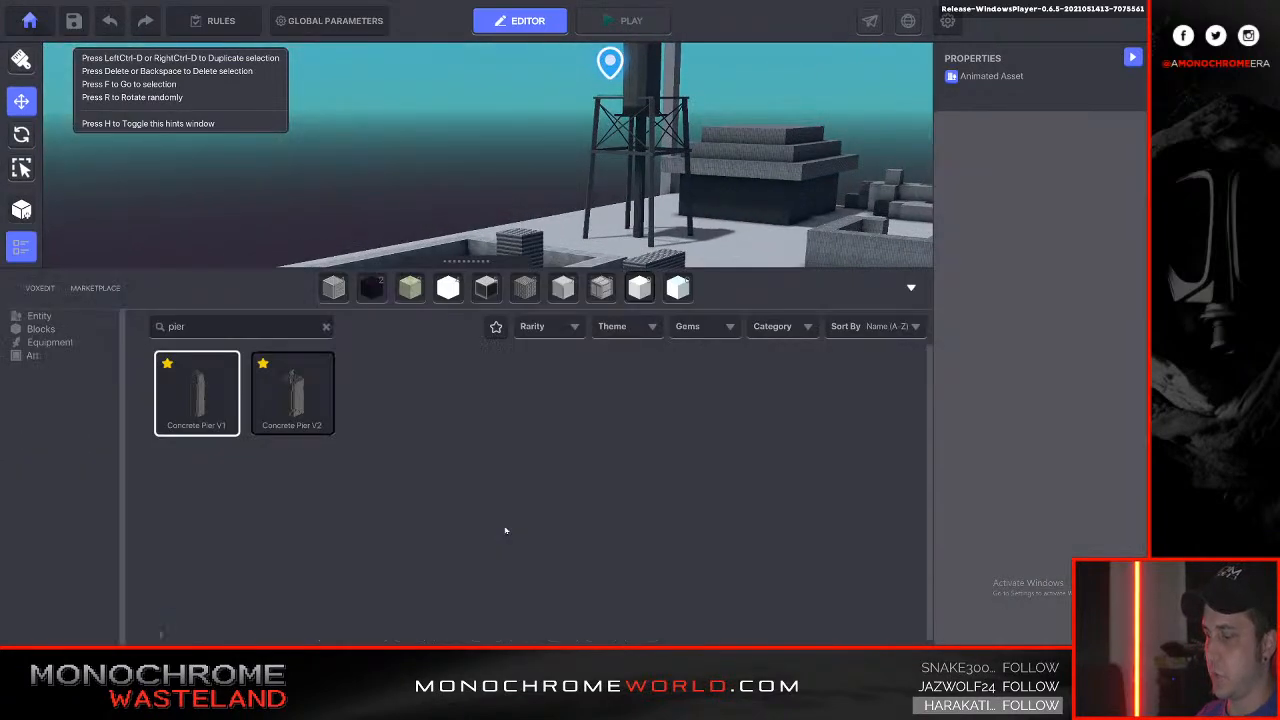
pyautogui.click(205, 395)
pyautogui.press('Tab')
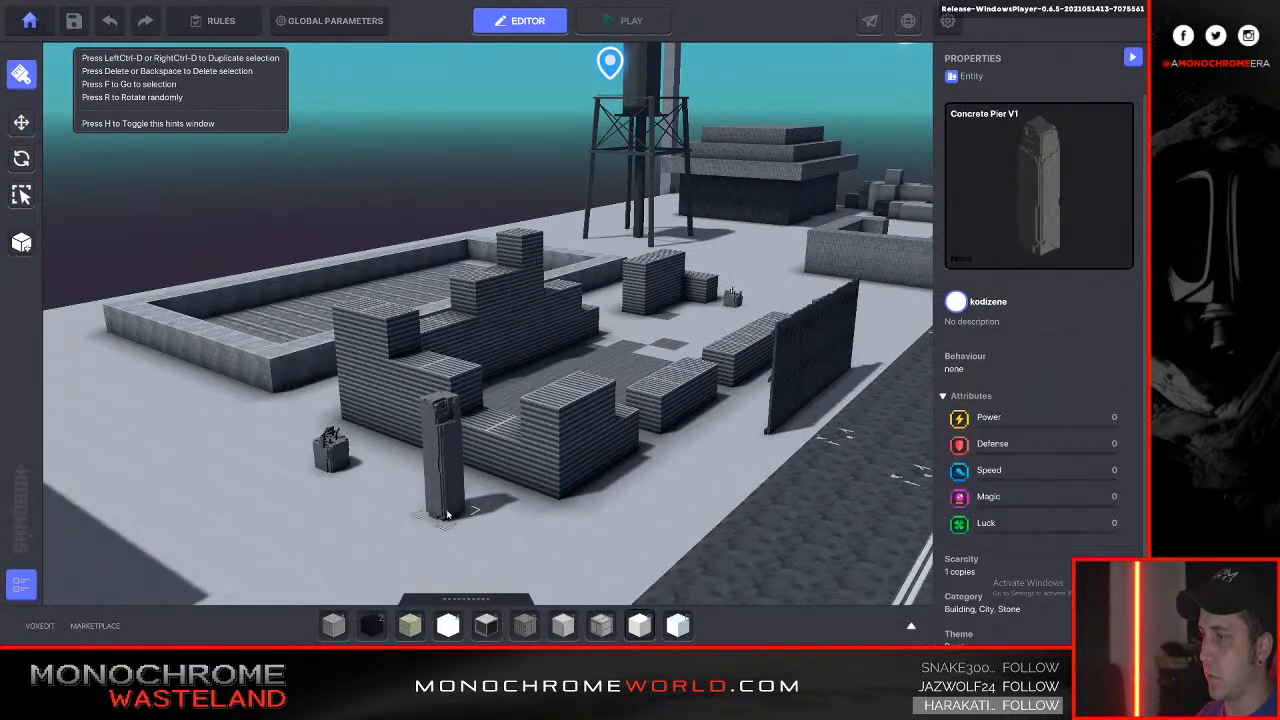
pyautogui.click(450, 513)
# Sink the new Concrete Pier V1 to about Y 100.59 and adjust its position behind the ruin's rear wall.
pyautogui.click(21, 122)
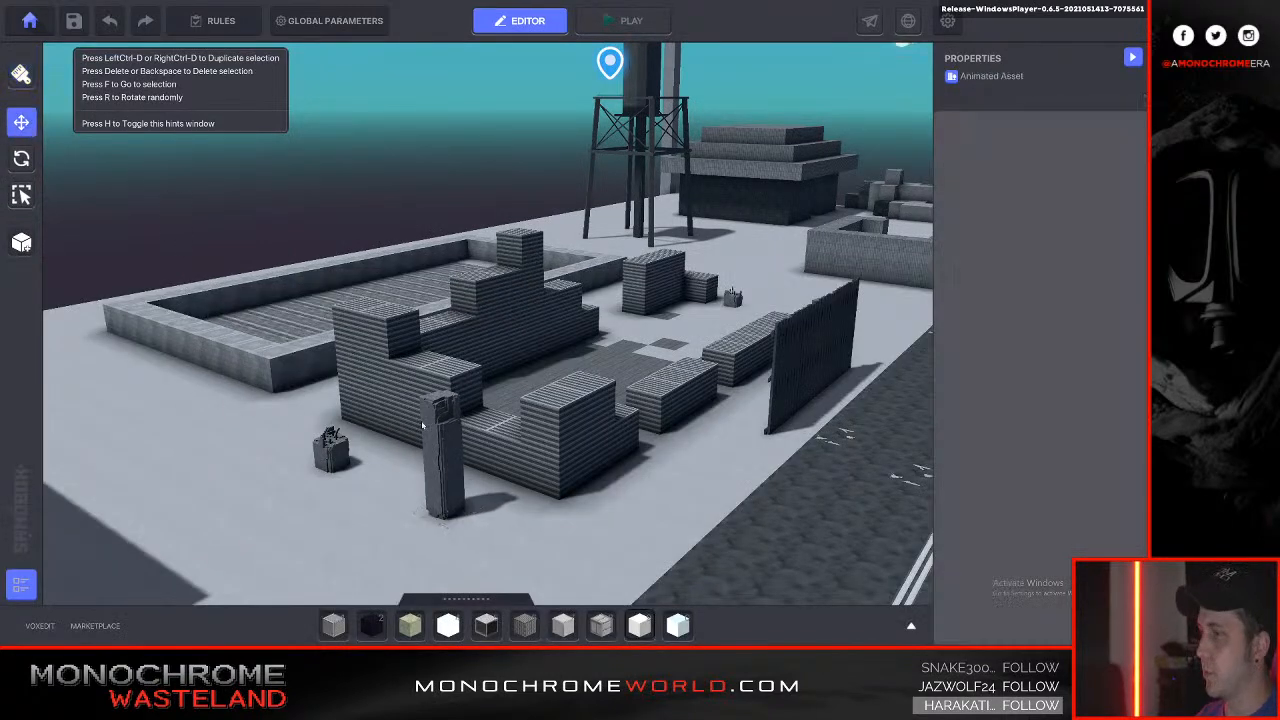
pyautogui.click(447, 440)
pyautogui.moveTo(445, 410); pyautogui.dragTo(447, 472)
pyautogui.moveTo(447, 473); pyautogui.dragTo(447, 473, button='right')
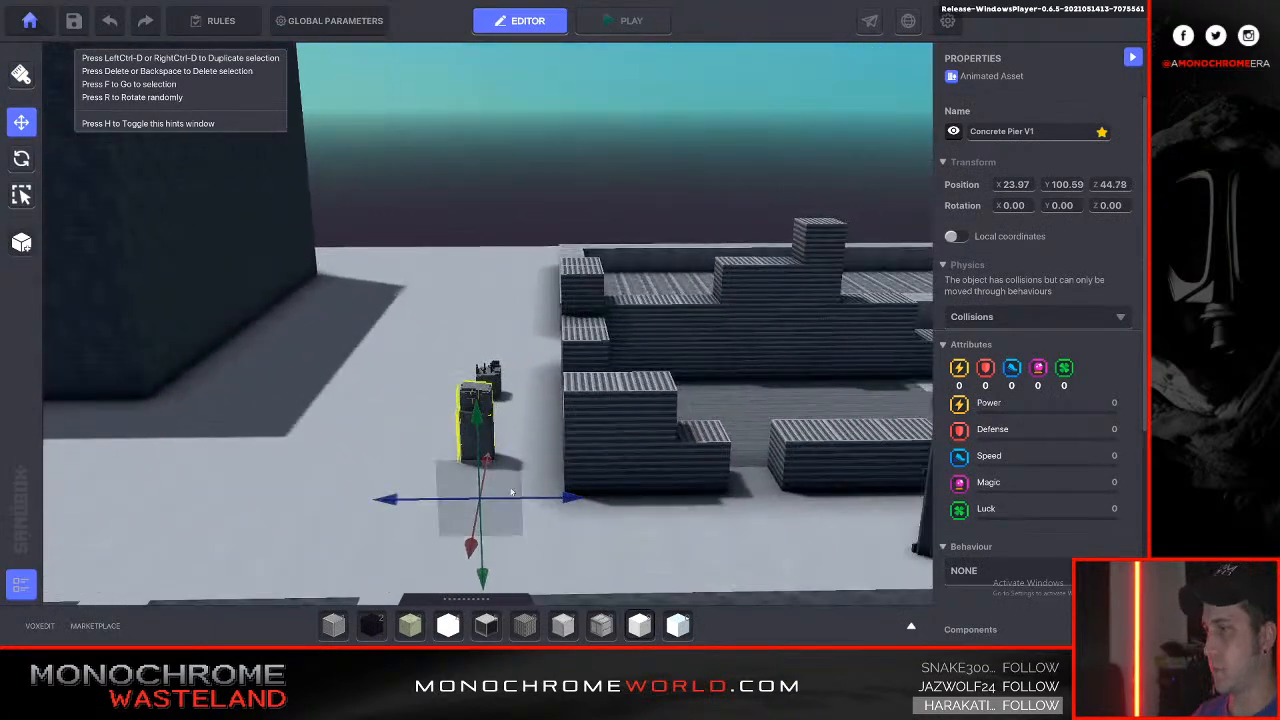
pyautogui.moveTo(519, 493); pyautogui.dragTo(540, 495, button='right')
pyautogui.moveTo(592, 502); pyautogui.dragTo(581, 500)
pyautogui.moveTo(581, 500); pyautogui.dragTo(580, 501, button='right')
pyautogui.click(581, 501)
pyautogui.press('Tab')
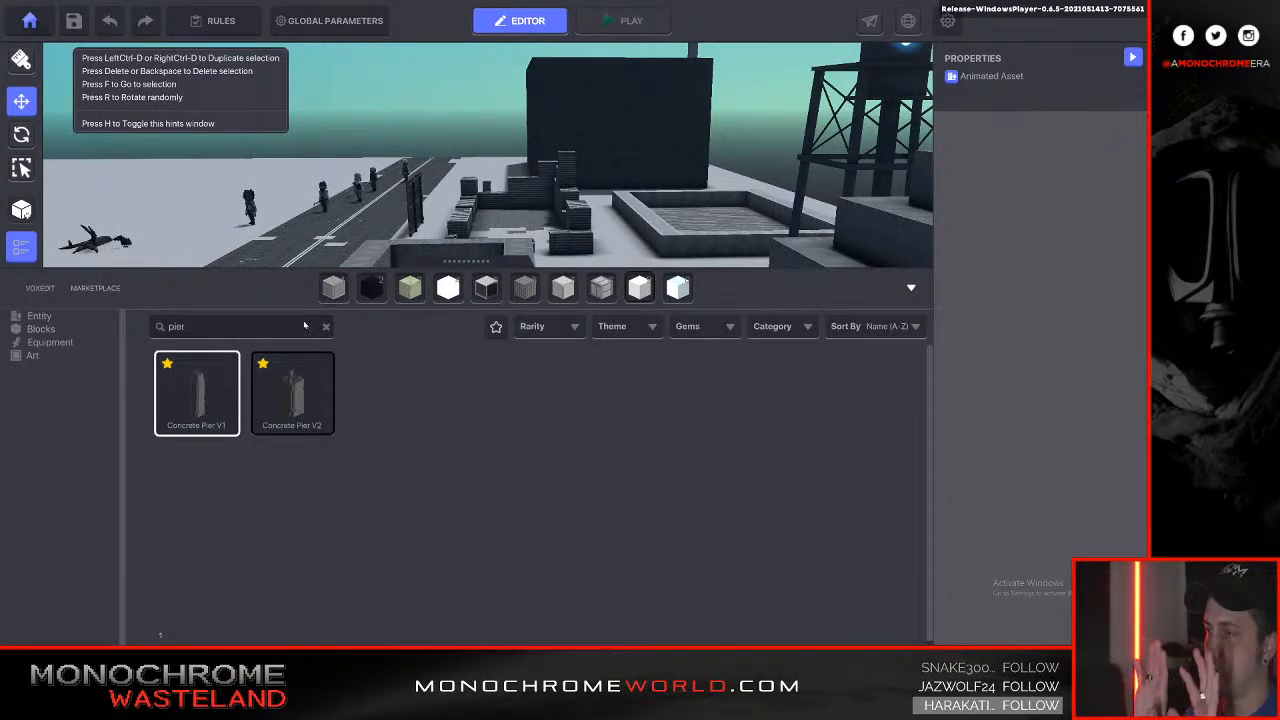
pyautogui.press('Tab')
pyautogui.moveTo(440, 293); pyautogui.dragTo(398, 278, button='right')
pyautogui.press('w')
pyautogui.press('s')
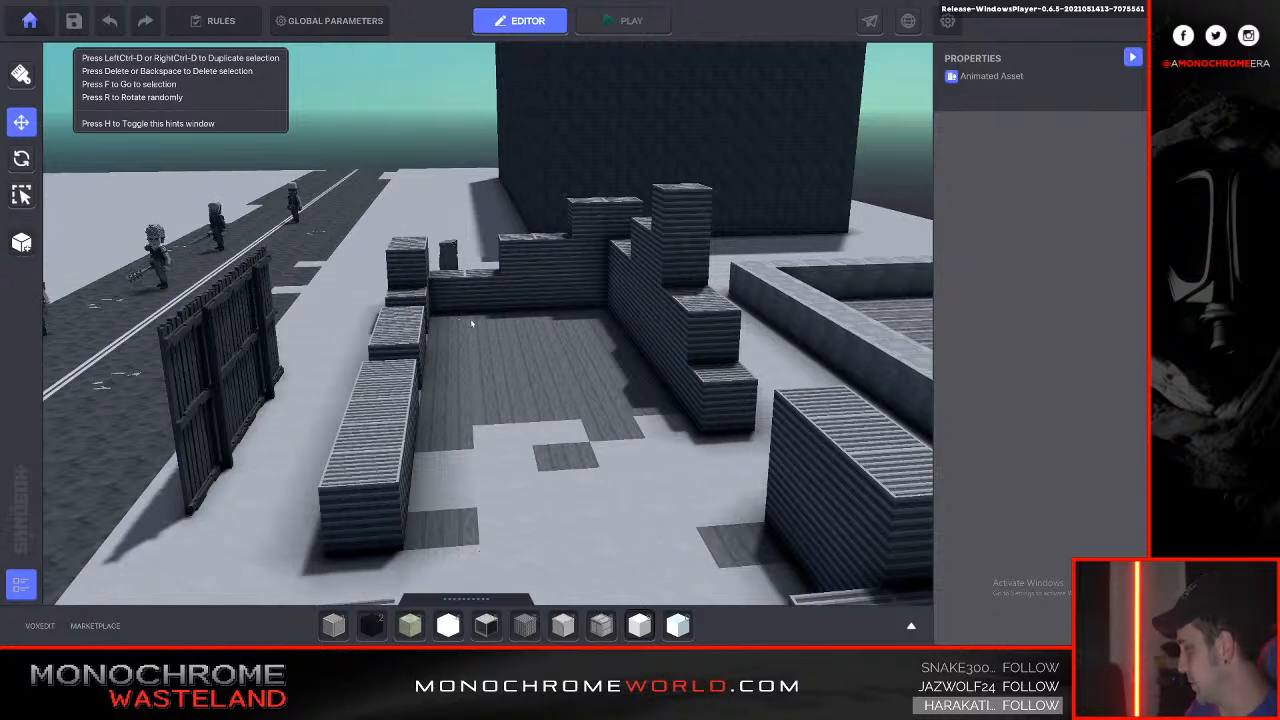
# Clear the asset library search, filter it to favourite entities and pick the Broken Street Light for placement.
pyautogui.moveTo(515, 487); pyautogui.dragTo(515, 462, button='right')
pyautogui.press('w')
pyautogui.press('w')
pyautogui.press('s')
pyautogui.press('w')
pyautogui.press('s')
pyautogui.press('s')
pyautogui.press('Tab')
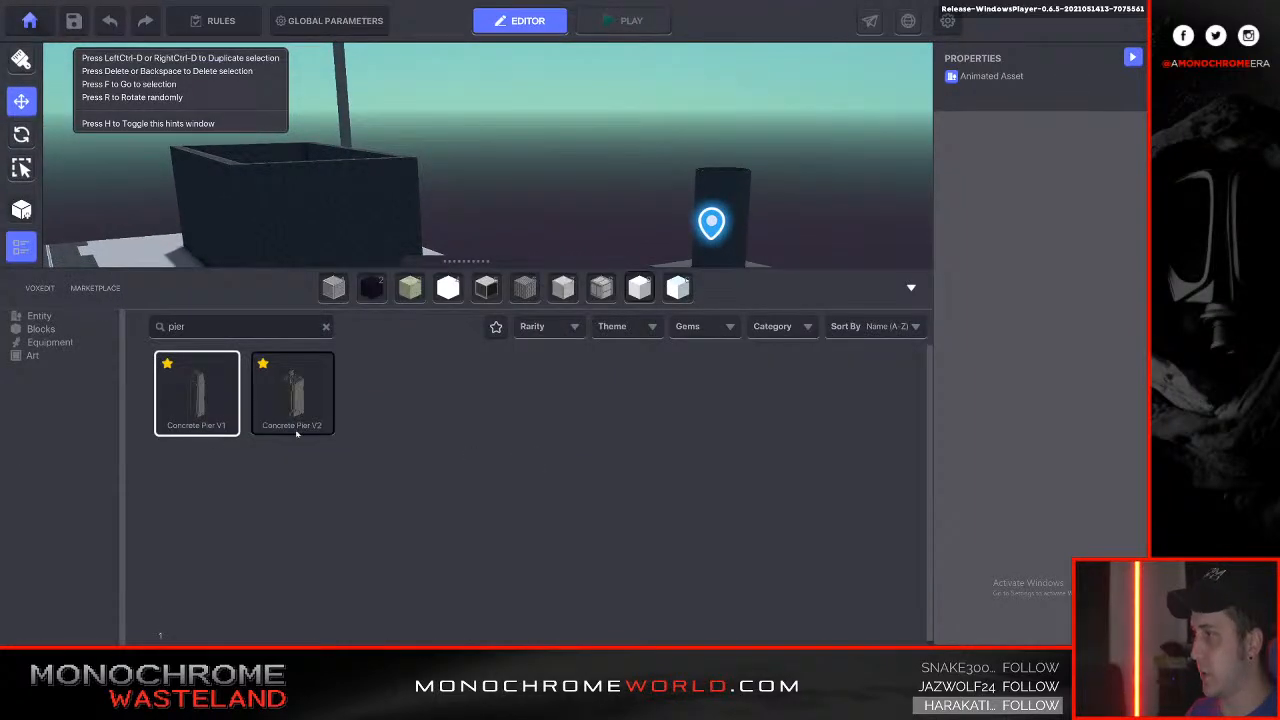
pyautogui.click(327, 327)
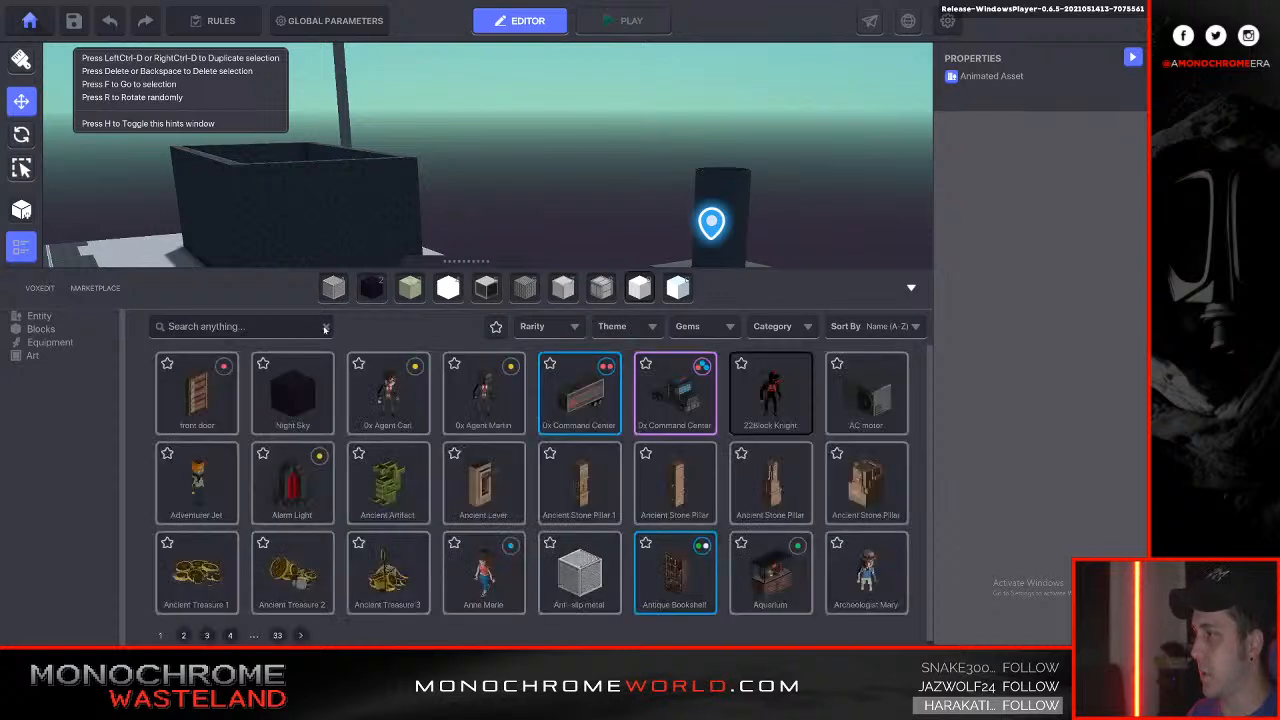
pyautogui.click(44, 316)
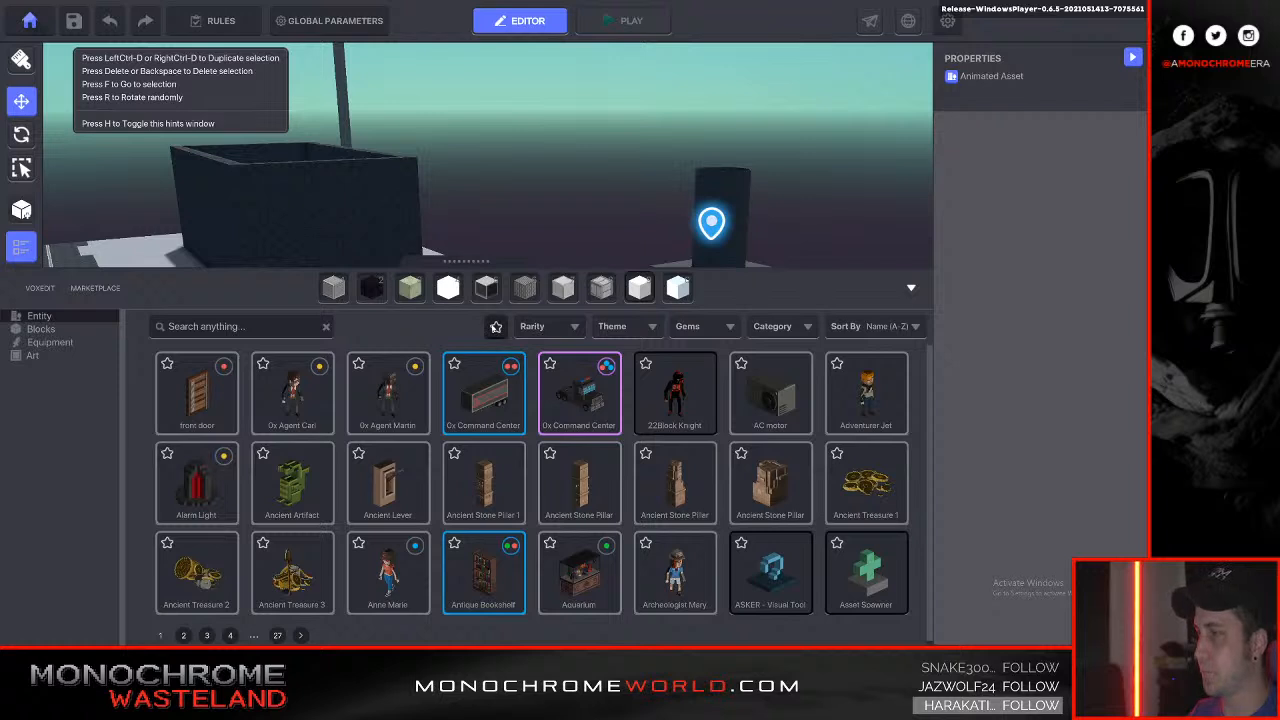
pyautogui.click(496, 327)
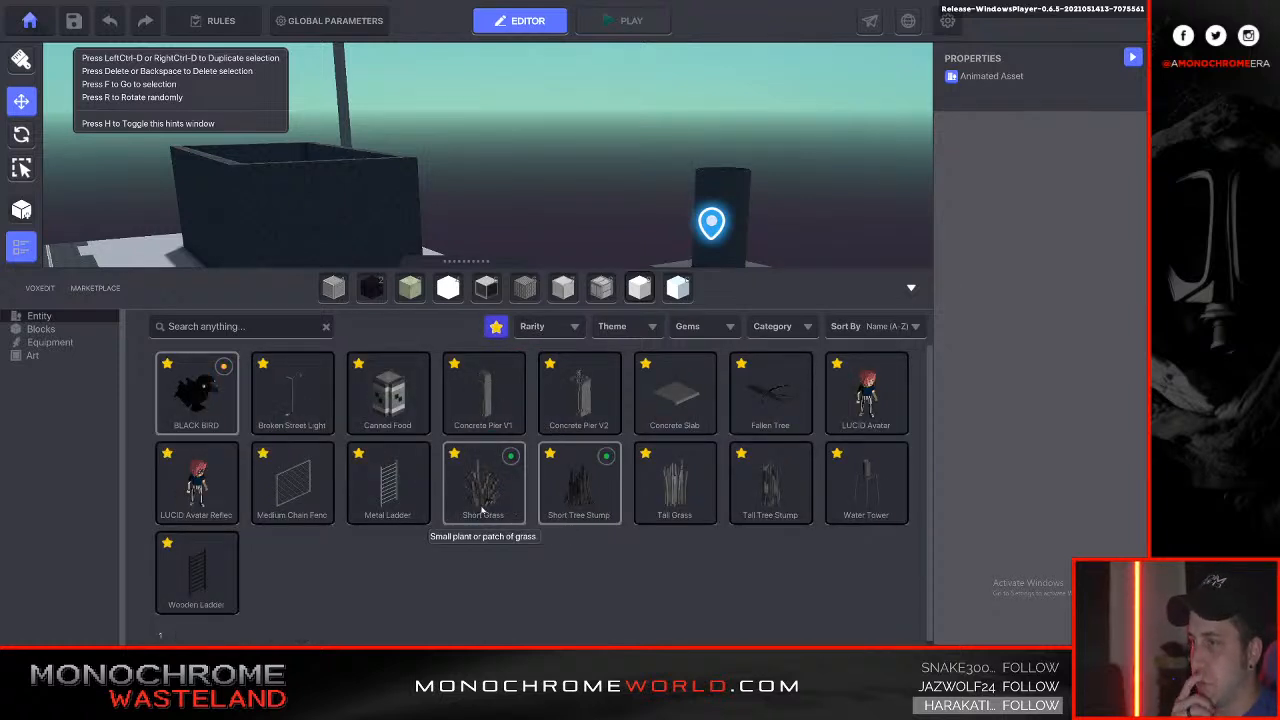
pyautogui.click(303, 401)
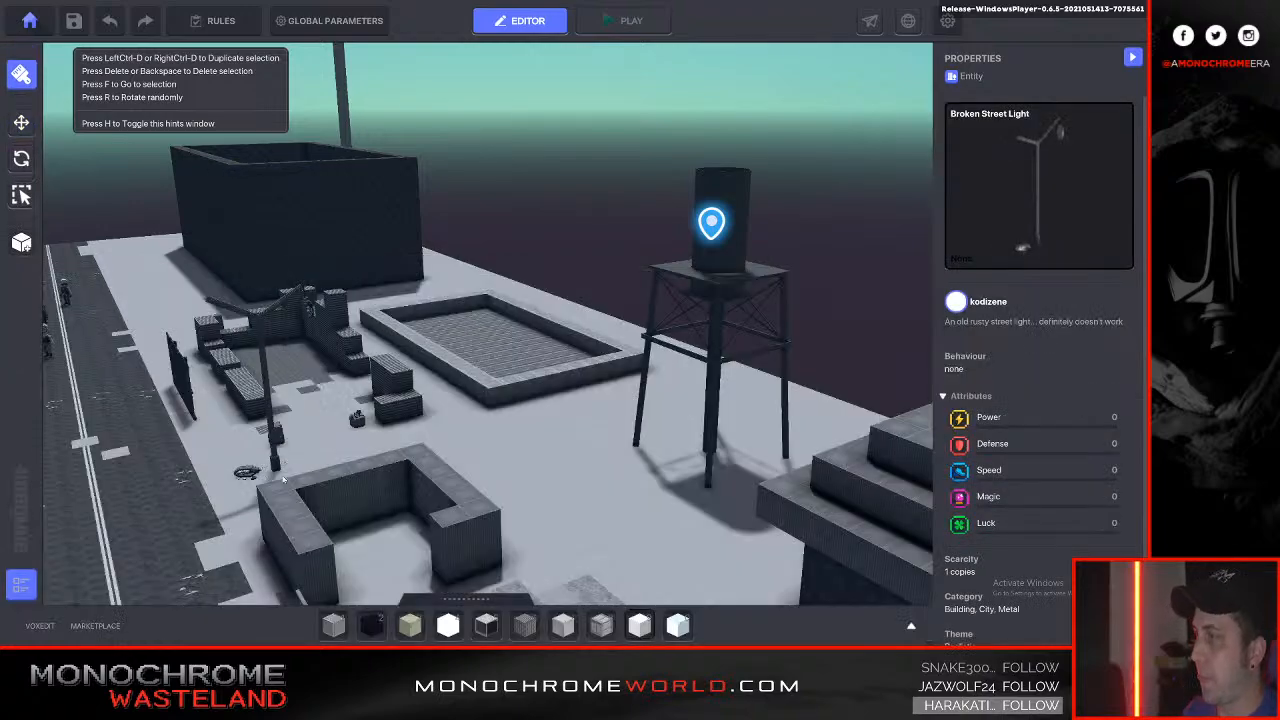
# Place a Broken Street Light on the snow along the road edge, across the road from the ruins.
pyautogui.press('a')
pyautogui.press('s')
pyautogui.moveTo(368, 513); pyautogui.dragTo(368, 524, button='right')
pyautogui.press('s')
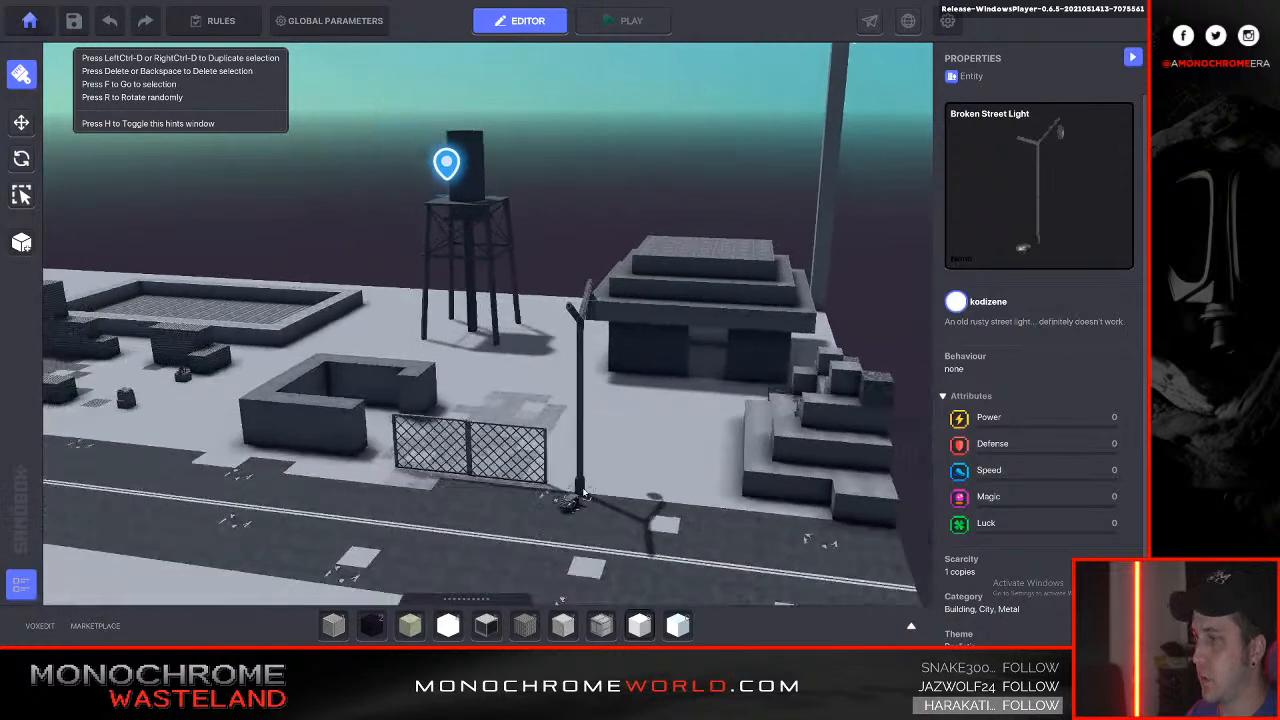
pyautogui.press('a')
pyautogui.press('a')
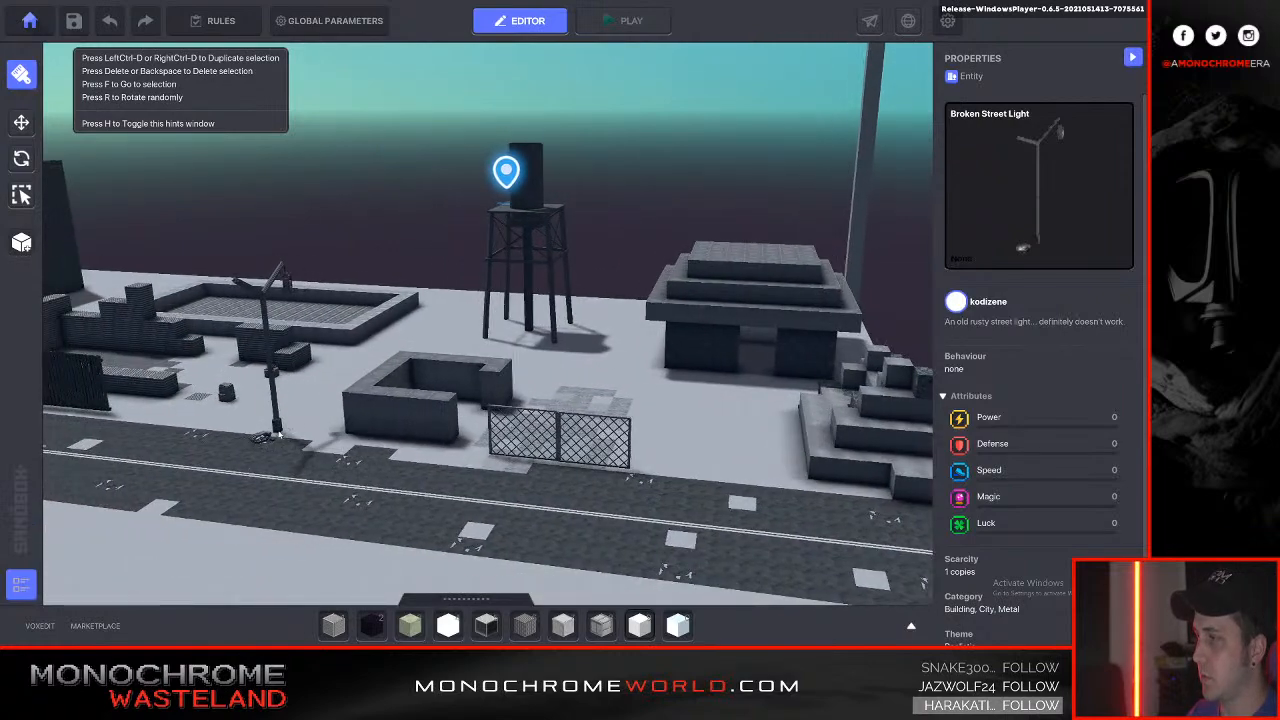
pyautogui.press('s')
pyautogui.press('d')
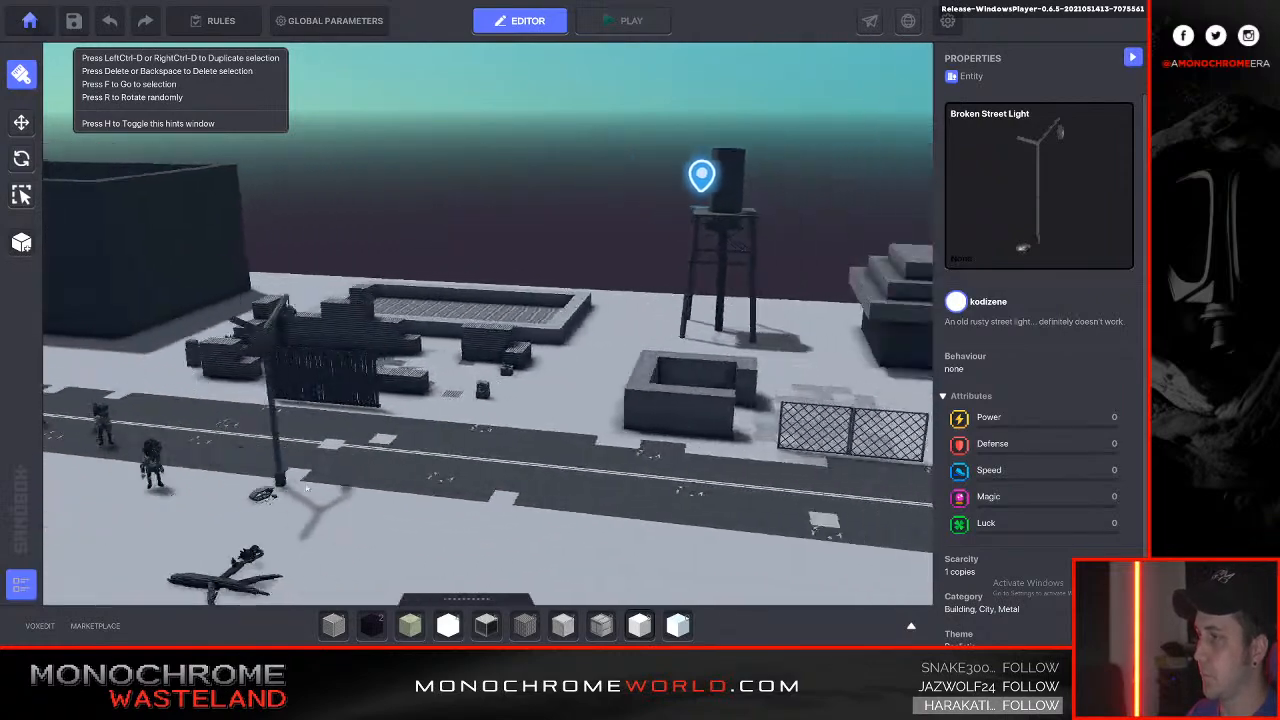
pyautogui.press('s')
pyautogui.press('a')
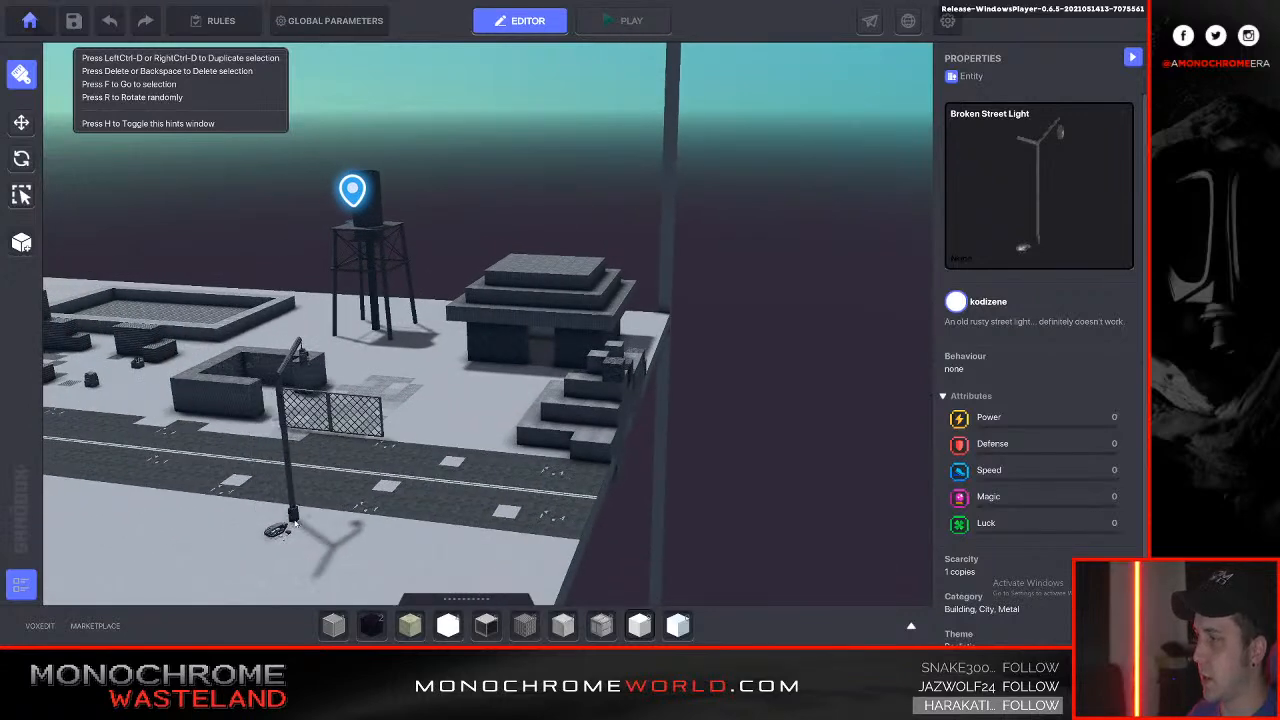
pyautogui.press('a')
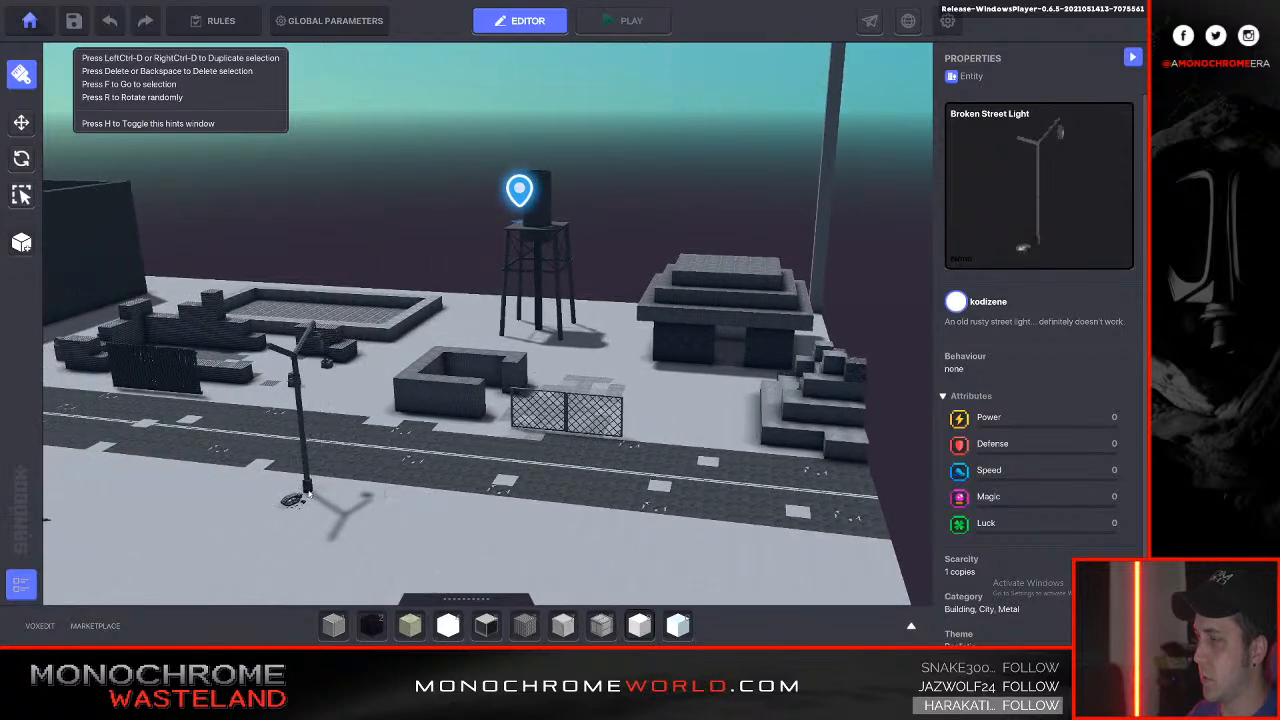
pyautogui.click(309, 492)
pyautogui.press('a')
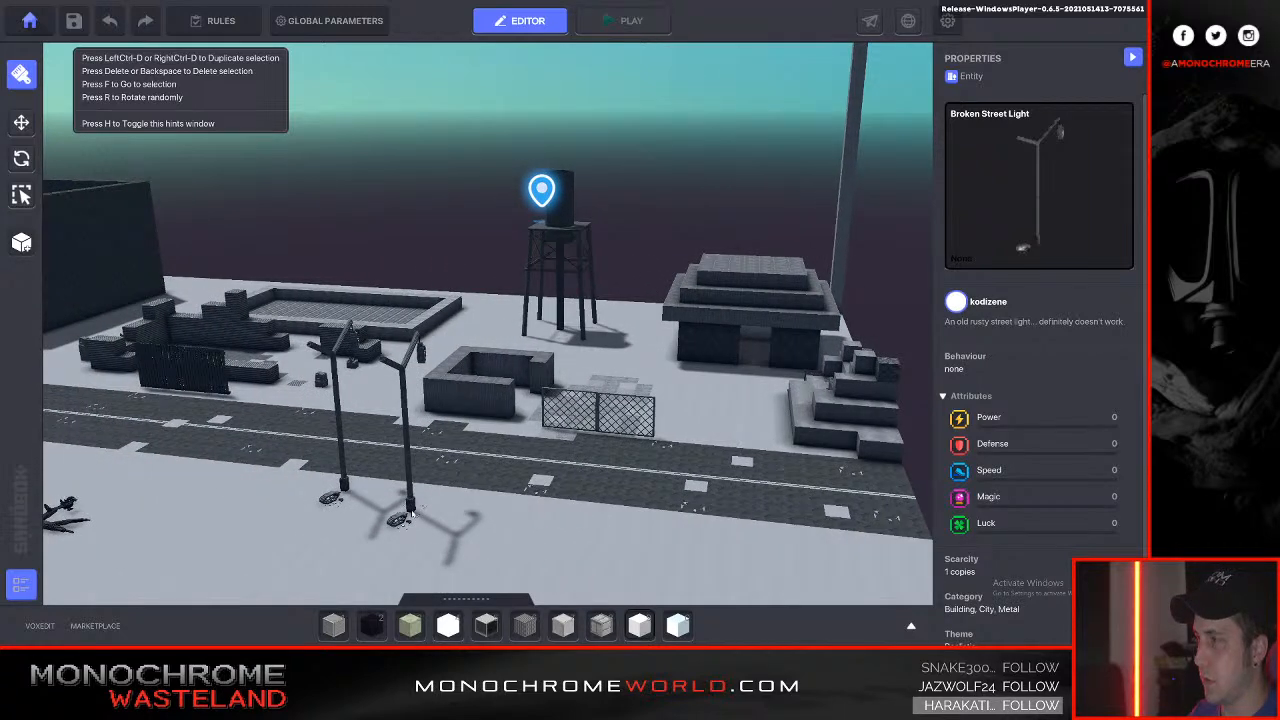
# Search the favourite entities for a light asset.
pyautogui.press('Tab')
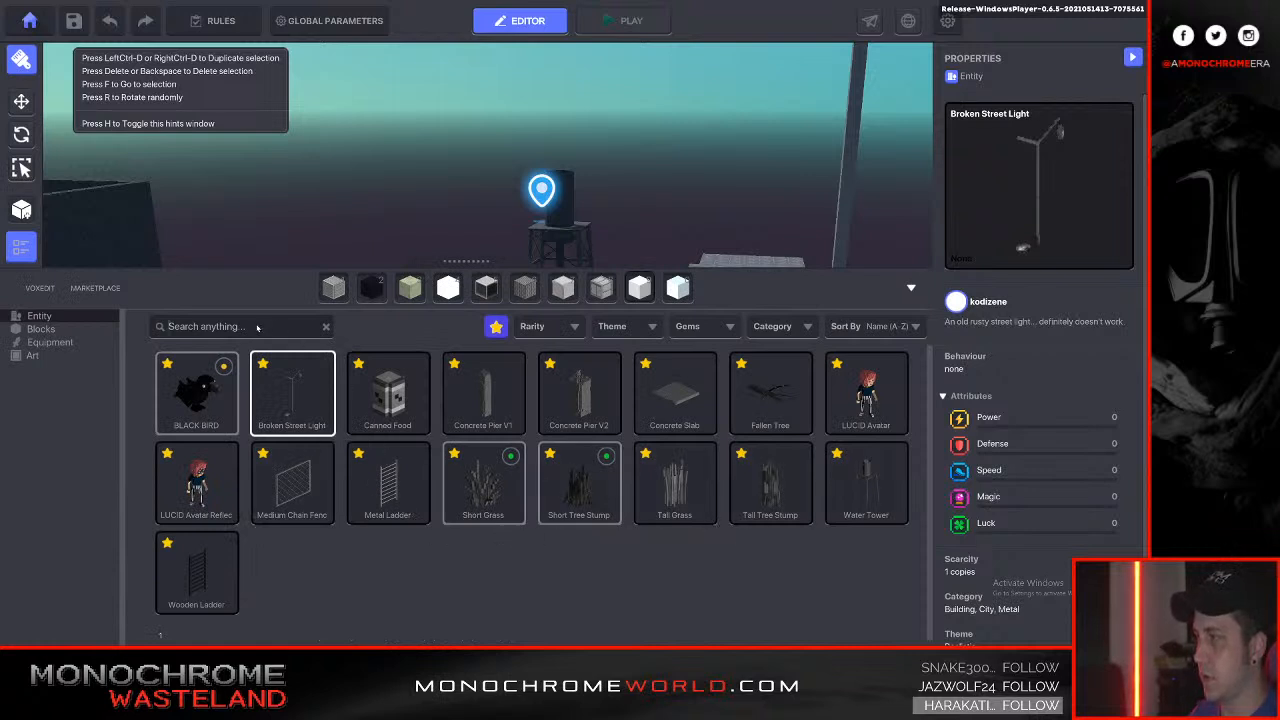
pyautogui.write('light')
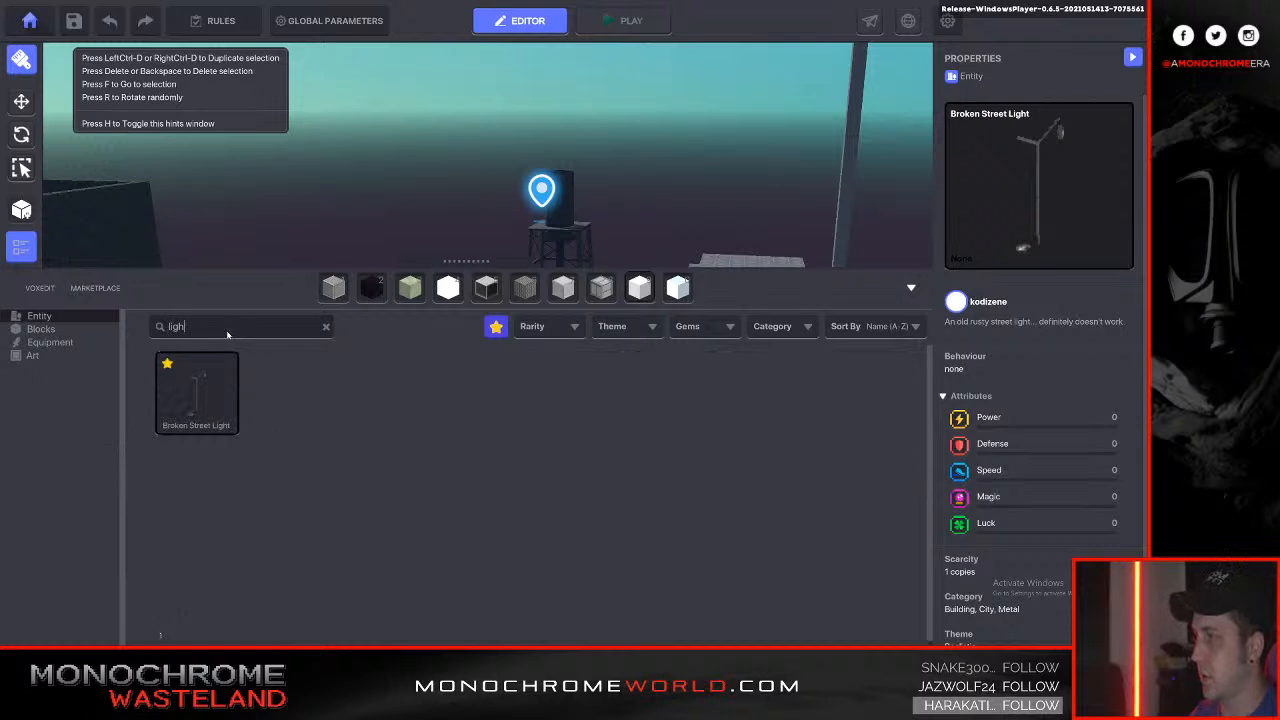
pyautogui.press('BackSpace')
pyautogui.press('BackSpace')
pyautogui.press('BackSpace')
pyautogui.press('BackSpace')
pyautogui.press('BackSpace')
pyautogui.write('stre')
pyautogui.press('BackSpace')
pyautogui.press('BackSpace')
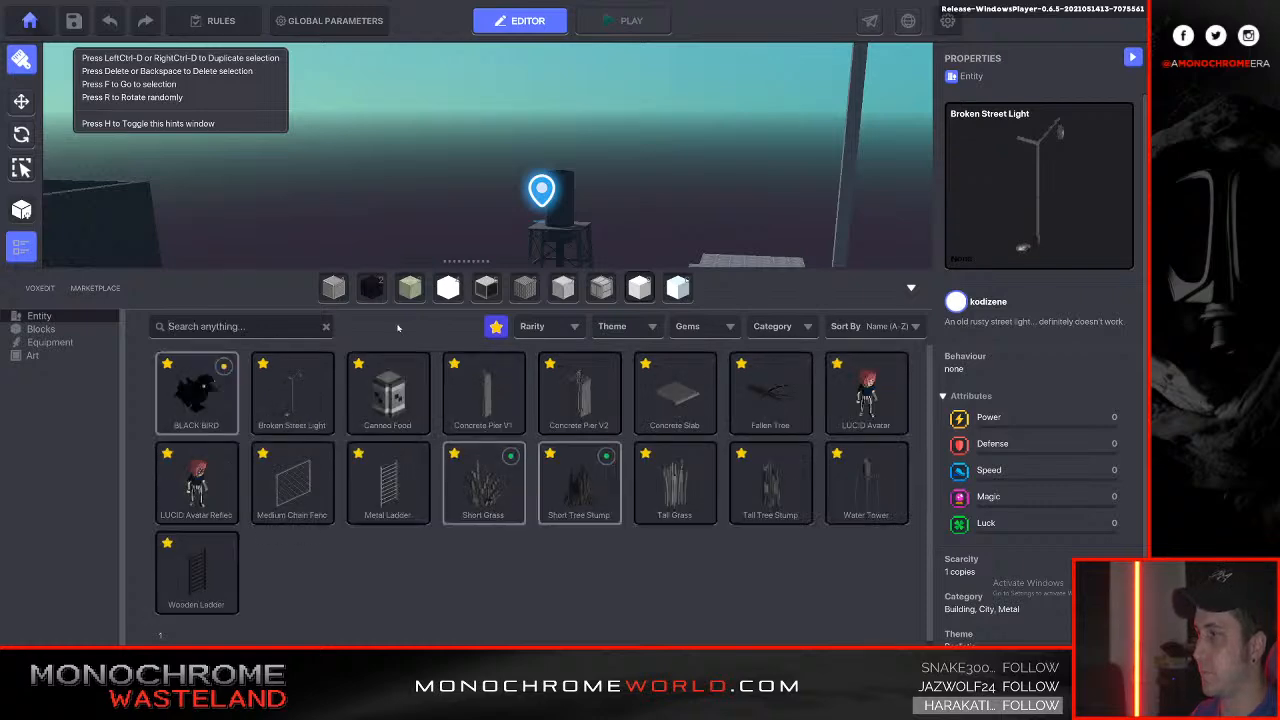
# Search all entities for "light" without the favourites filter, mark the Working Street Light as a favourite and pick it.
pyautogui.click(497, 327)
pyautogui.click(222, 330)
pyautogui.write(';')
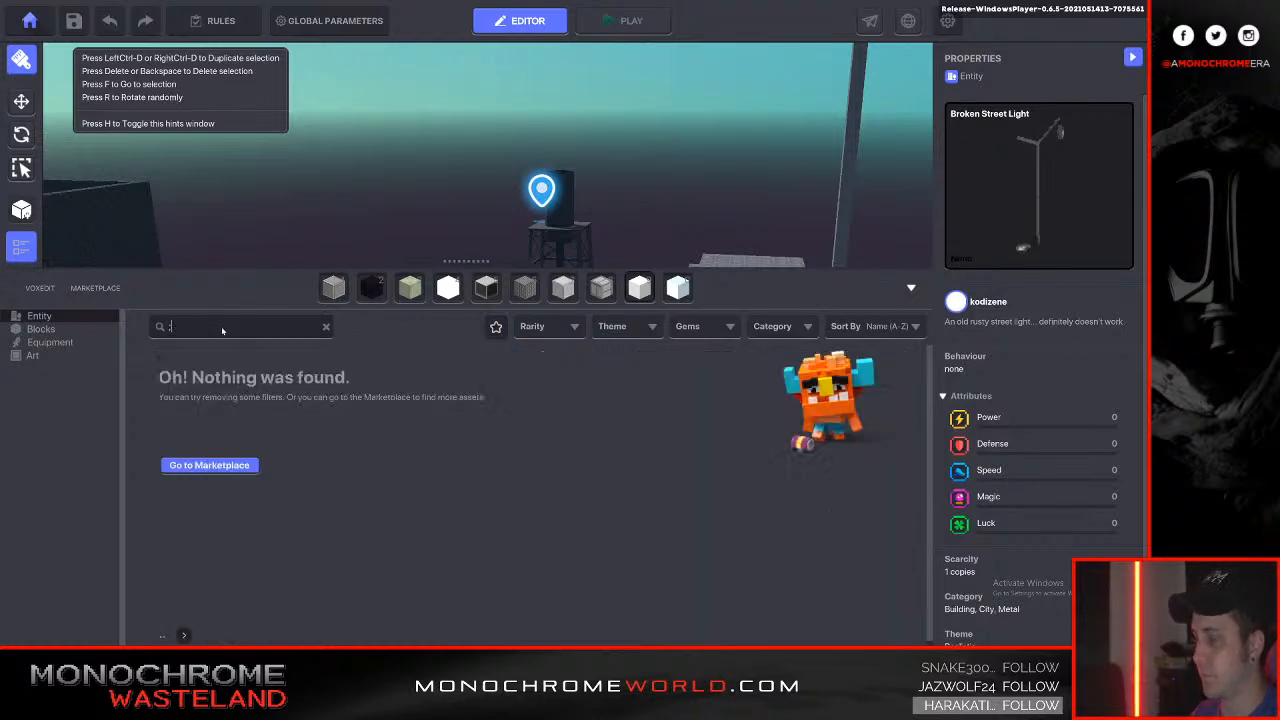
pyautogui.press('BackSpace')
pyautogui.write('light')
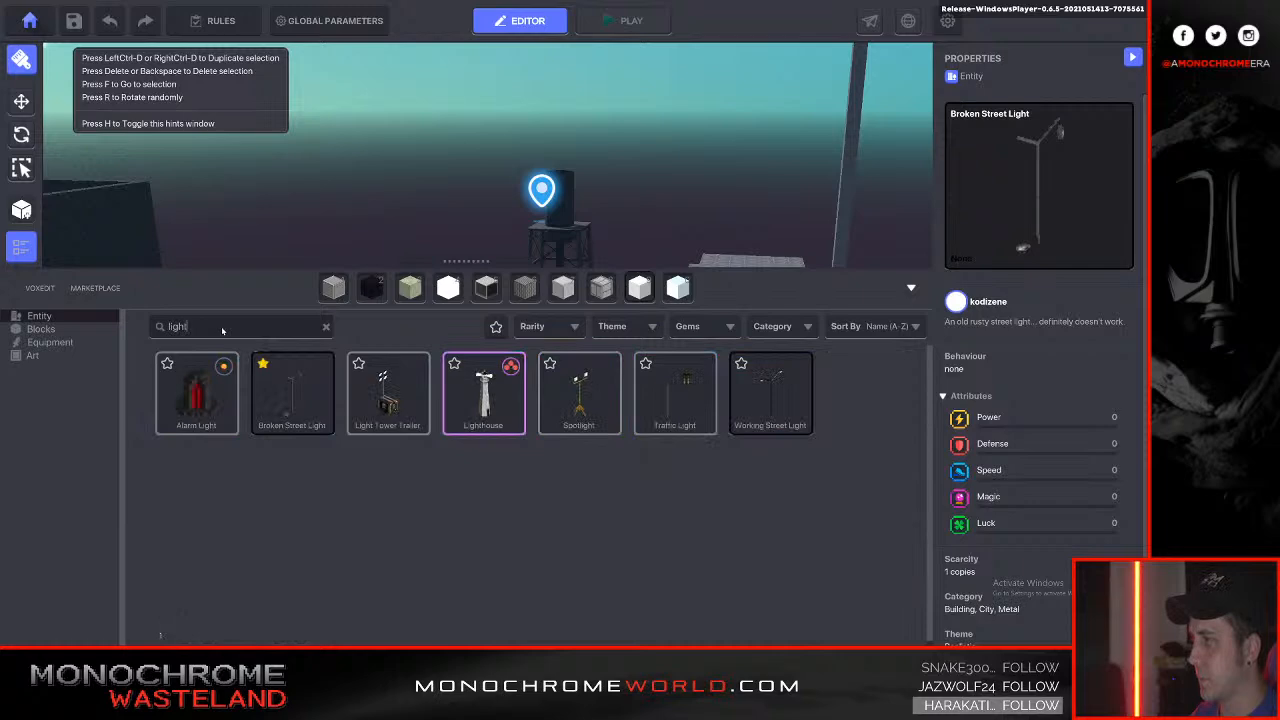
pyautogui.click(741, 366)
# Place three Working Street Lights along the same road edge, spread from the chain fence area to opposite the large building.
pyautogui.press('a')
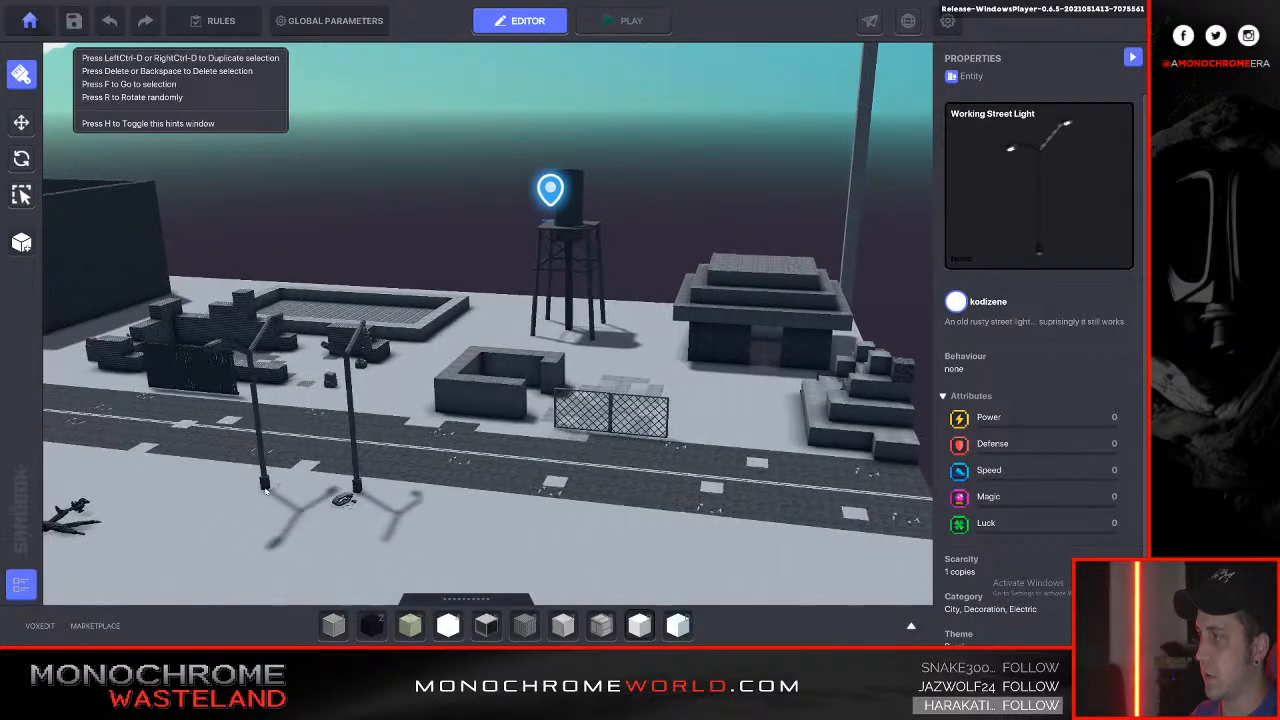
pyautogui.press('d')
pyautogui.press('d')
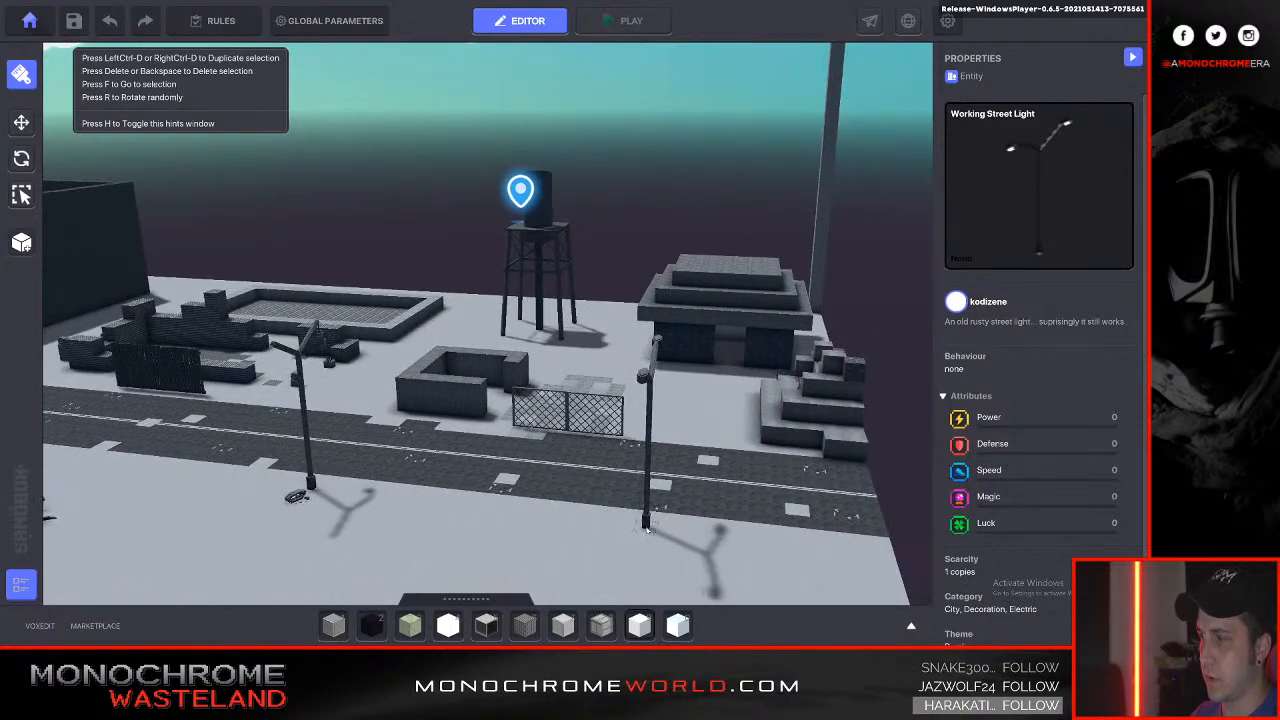
pyautogui.press('a')
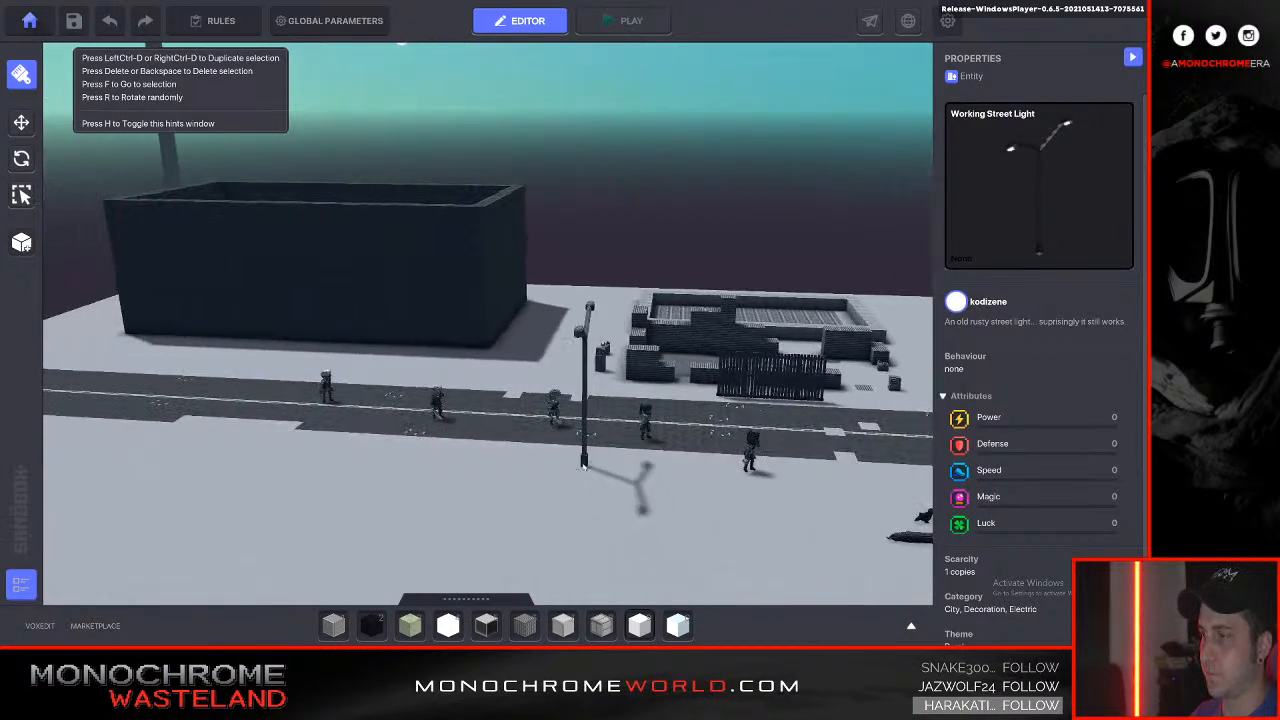
pyautogui.press('a')
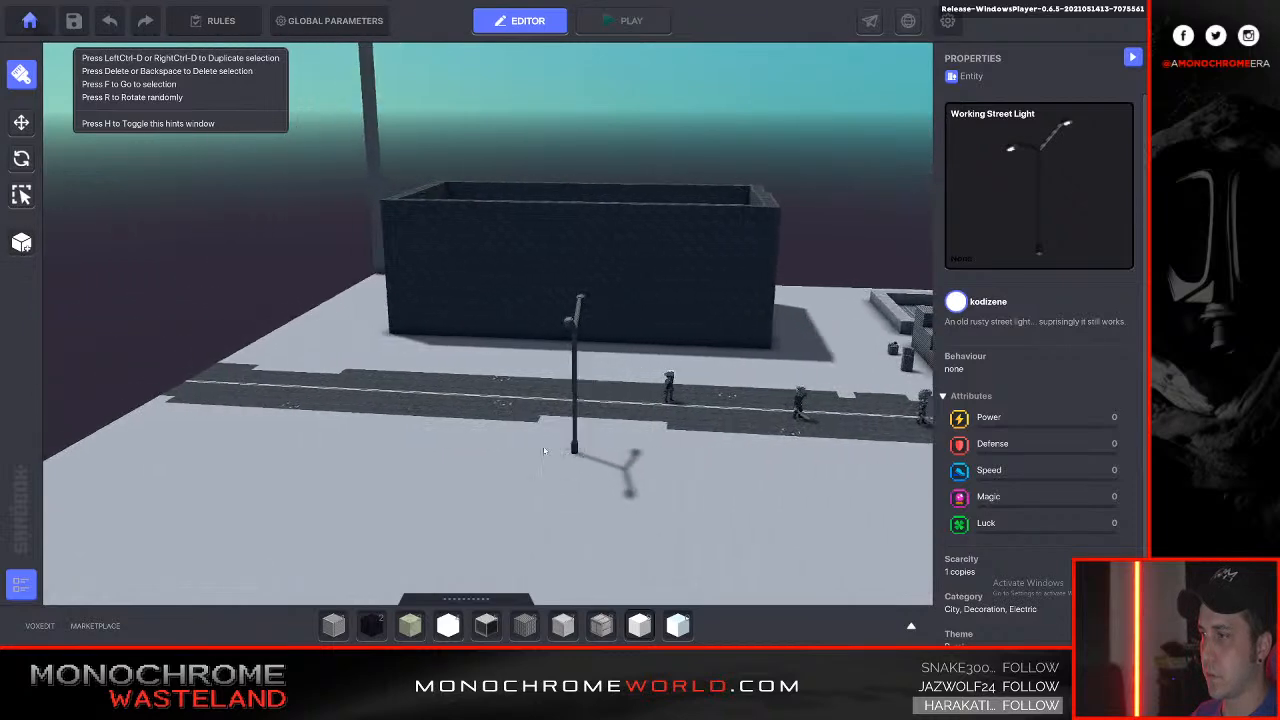
pyautogui.click(501, 428)
pyautogui.moveTo(501, 428); pyautogui.dragTo(549, 423, button='right')
# Move the middle Working Street Light along the road to about Z 38.74 and the Broken Street Light to about Z 63.74.
pyautogui.click(15, 115)
pyautogui.moveTo(184, 206); pyautogui.dragTo(184, 206, button='right')
pyautogui.press('s')
pyautogui.press('s')
pyautogui.moveTo(402, 243); pyautogui.dragTo(454, 298, button='right')
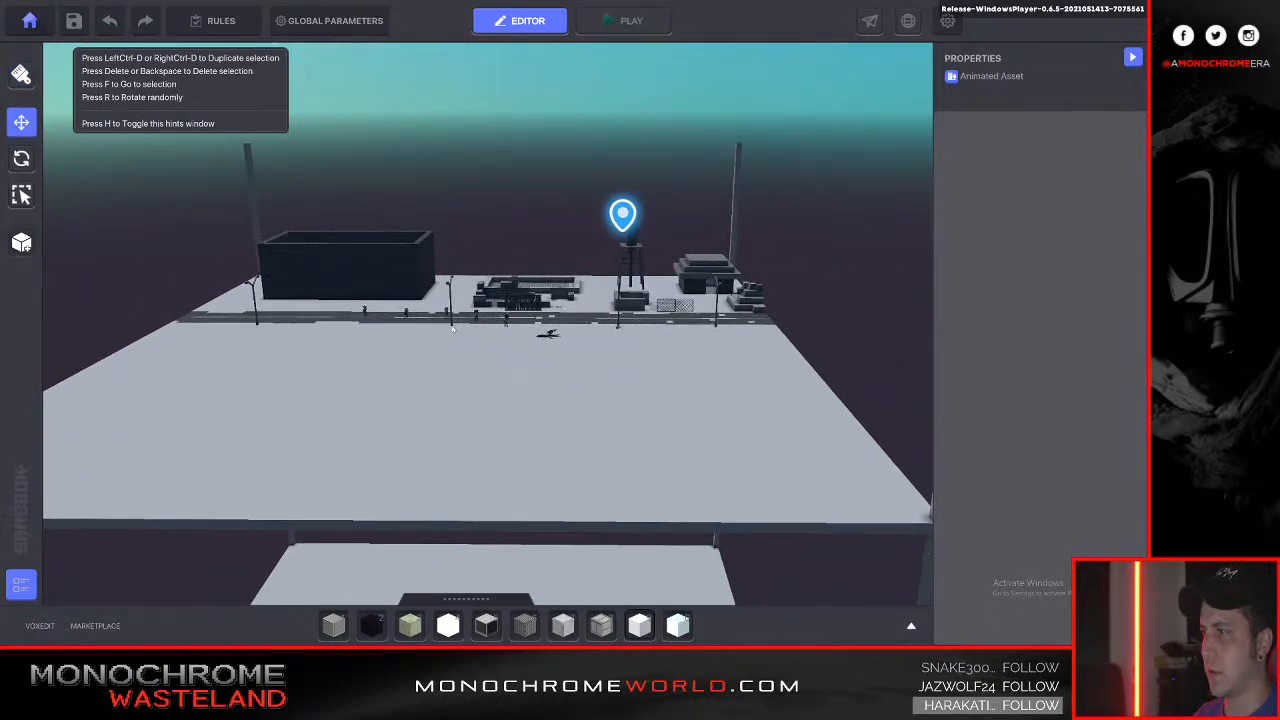
pyautogui.click(453, 298)
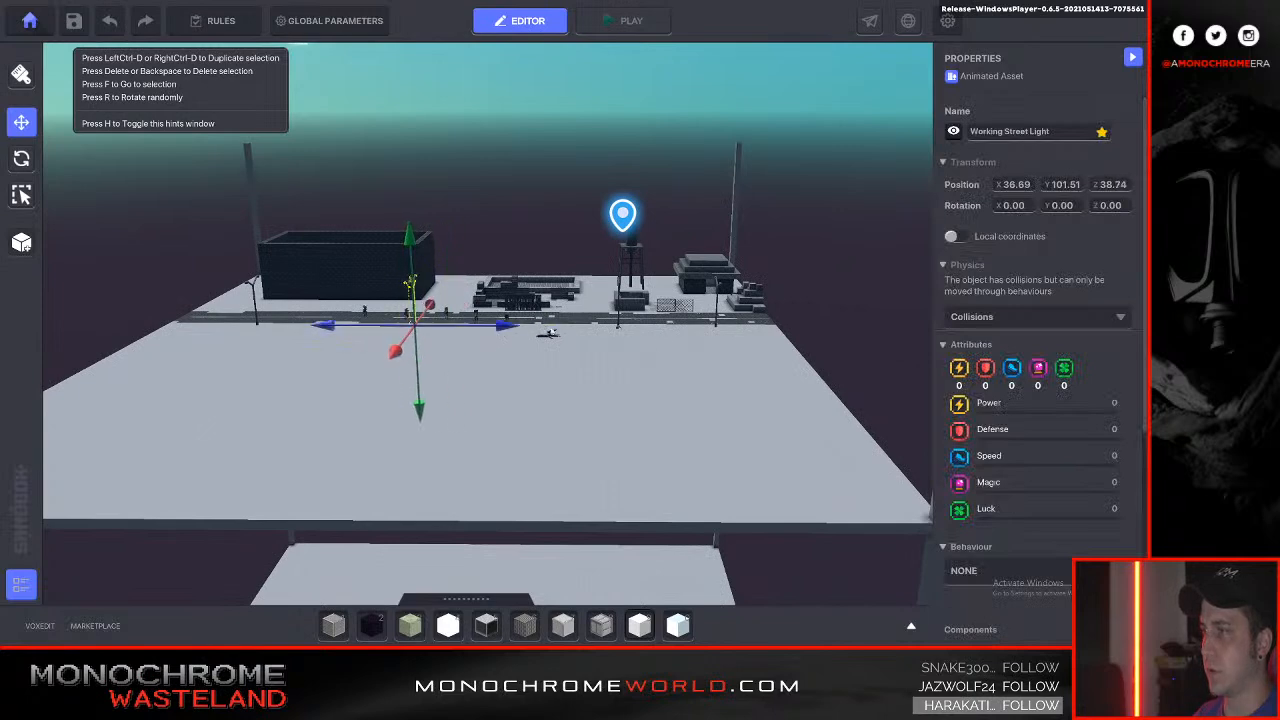
pyautogui.click(618, 322)
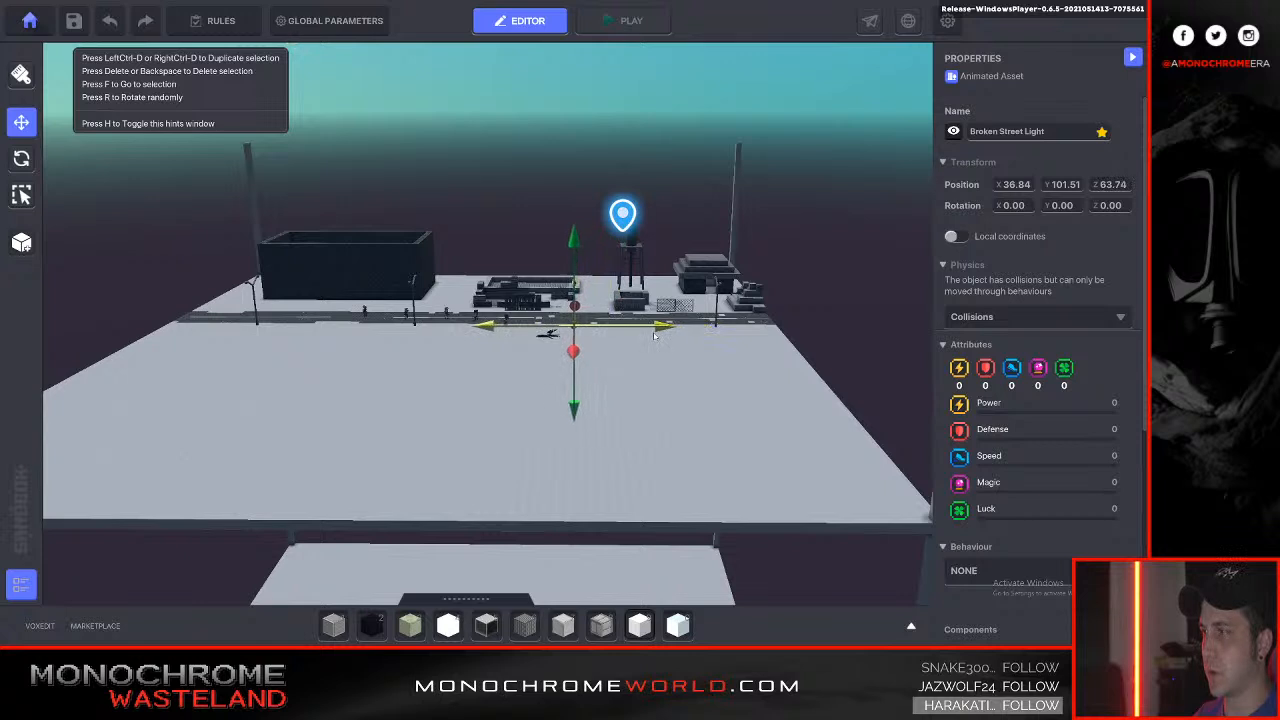
# Shift the outermost Working Street Light by the large building to about Z 12.36 and the middle one to about Z 35.79.
pyautogui.click(413, 321)
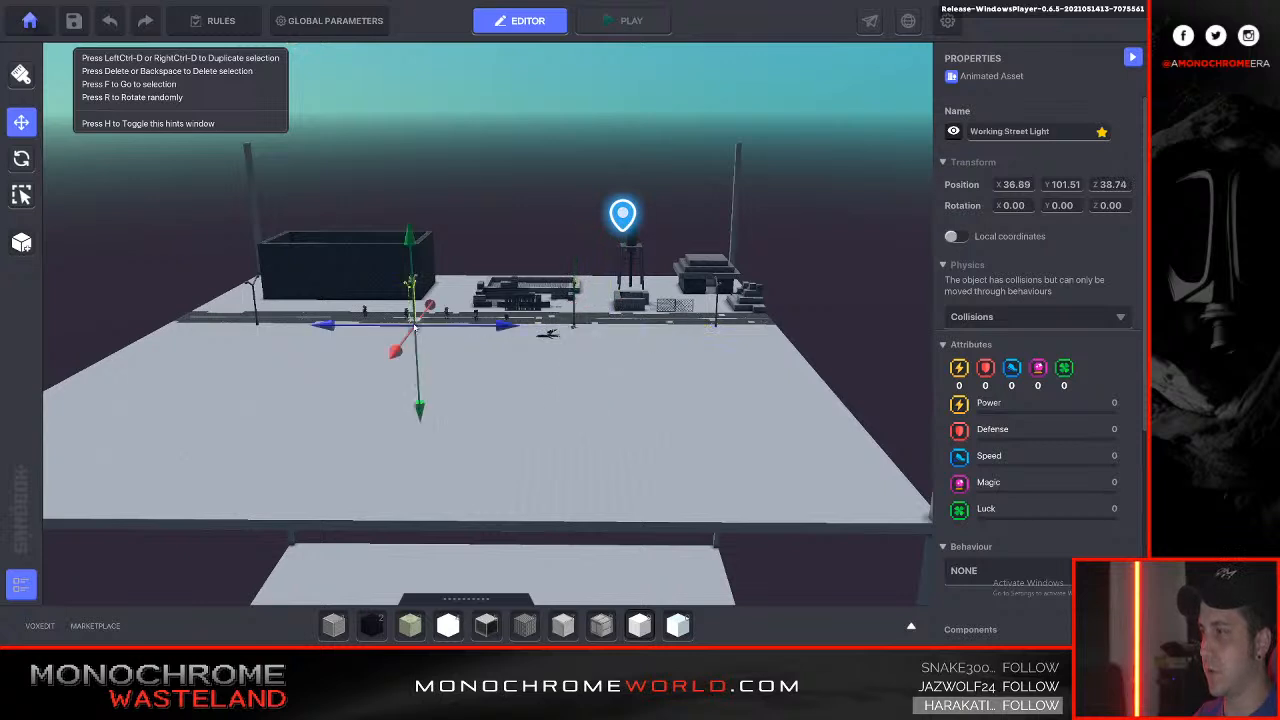
pyautogui.click(255, 327)
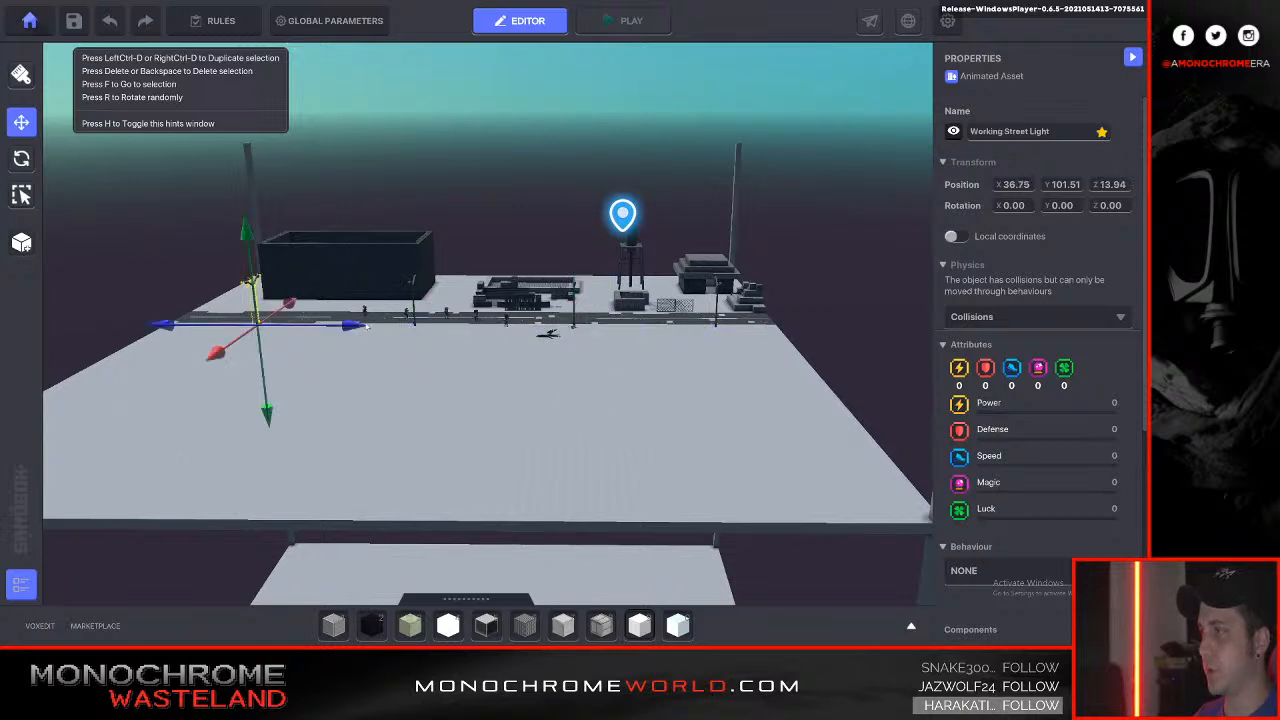
pyautogui.moveTo(346, 330); pyautogui.dragTo(335, 331)
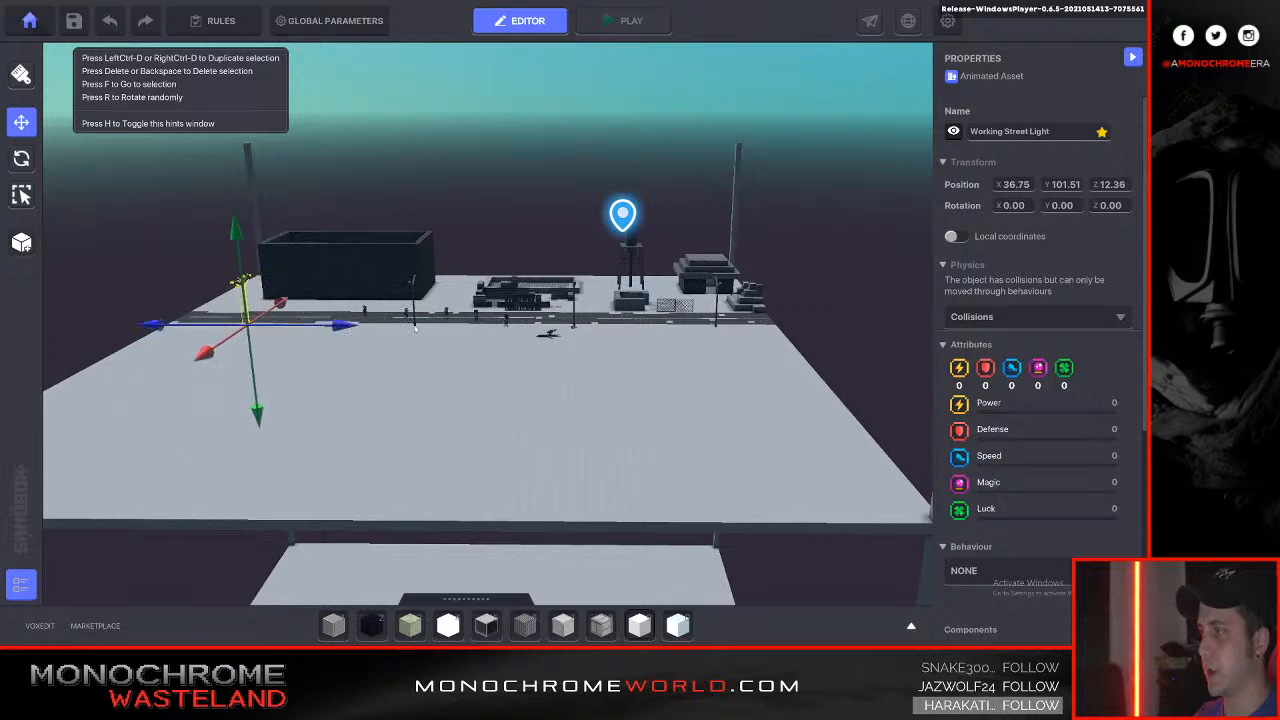
pyautogui.click(415, 327)
pyautogui.moveTo(505, 326); pyautogui.dragTo(484, 327)
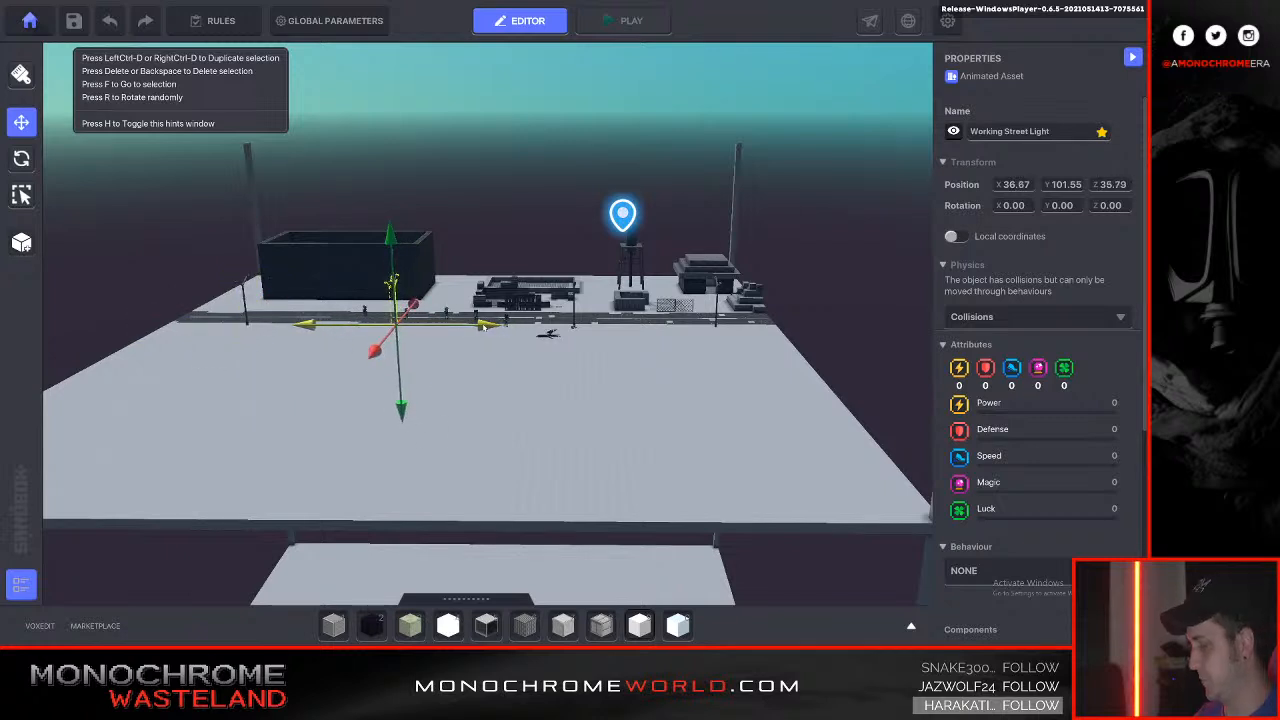
pyautogui.press('w')
pyautogui.click(646, 403)
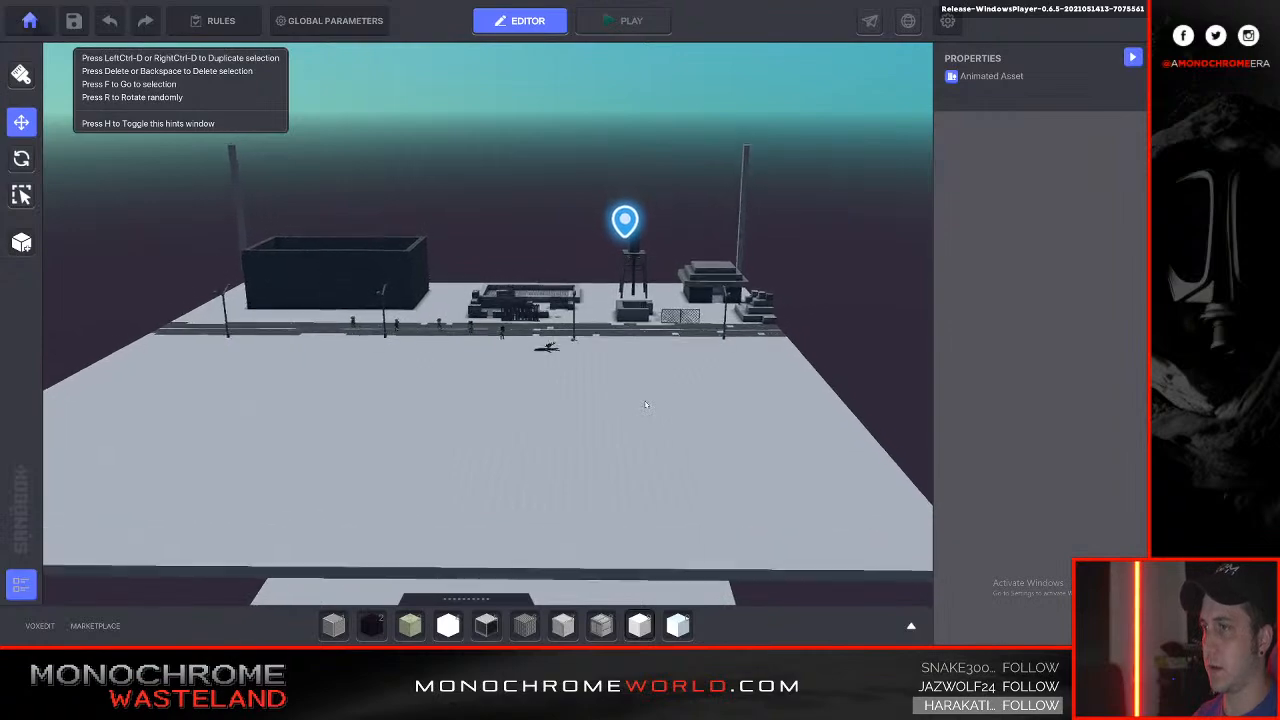
# Playtest the level, leaving the water tower and crossing the road to inspect the Broken Street Light up close.
pyautogui.press('d')
pyautogui.moveTo(646, 404); pyautogui.dragTo(633, 404, button='right')
pyautogui.press('s')
pyautogui.press('a')
pyautogui.press('w')
pyautogui.press('e')
pyautogui.press('a')
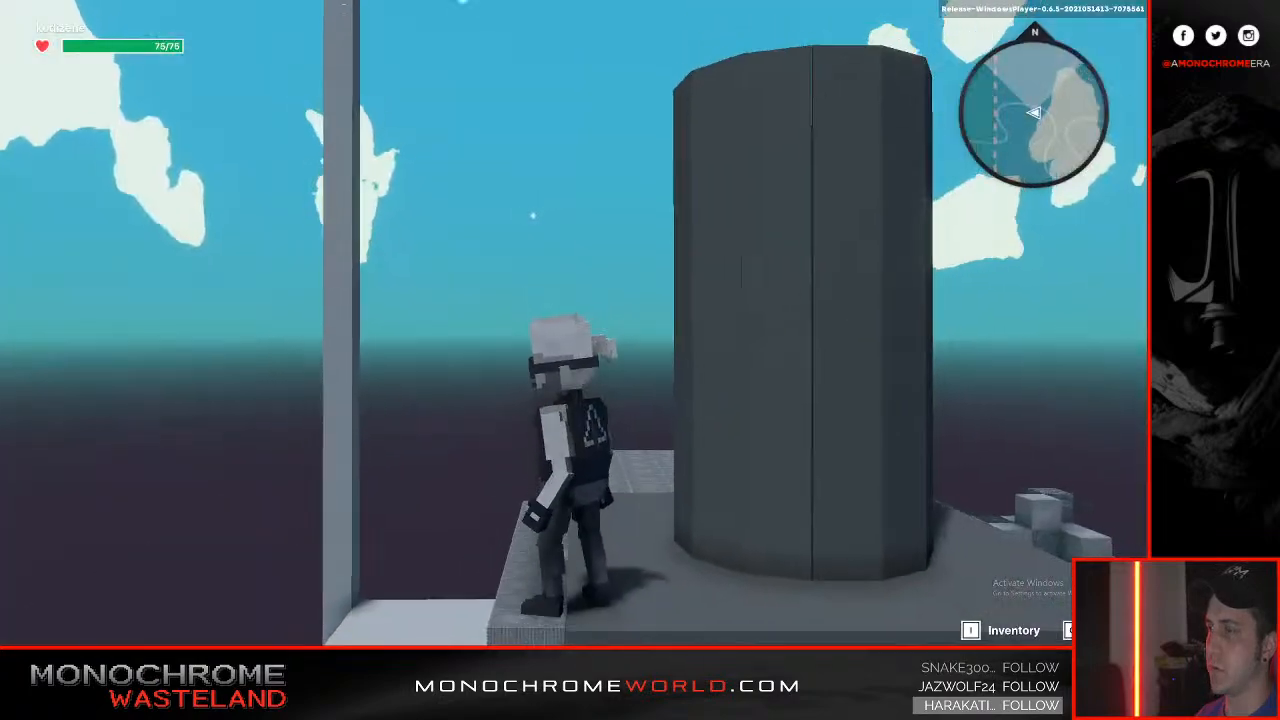
pyautogui.press('w')
pyautogui.press('space')
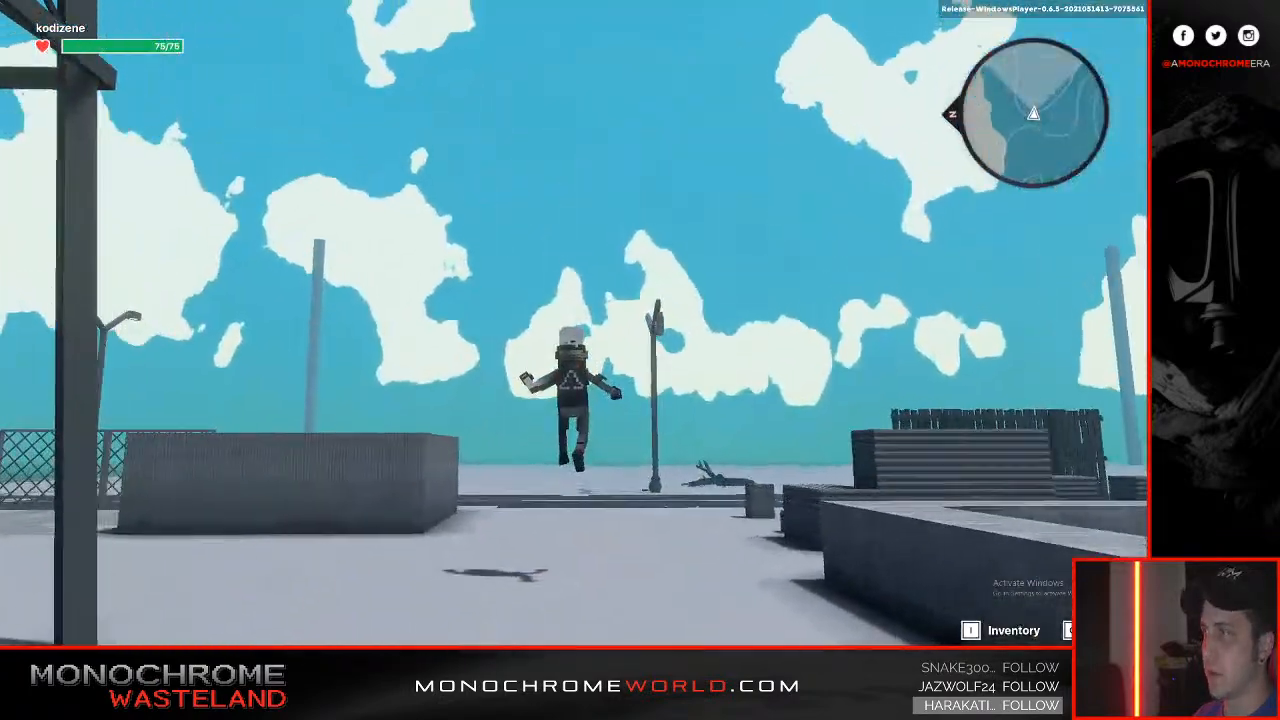
pyautogui.press('space')
pyautogui.press('w')
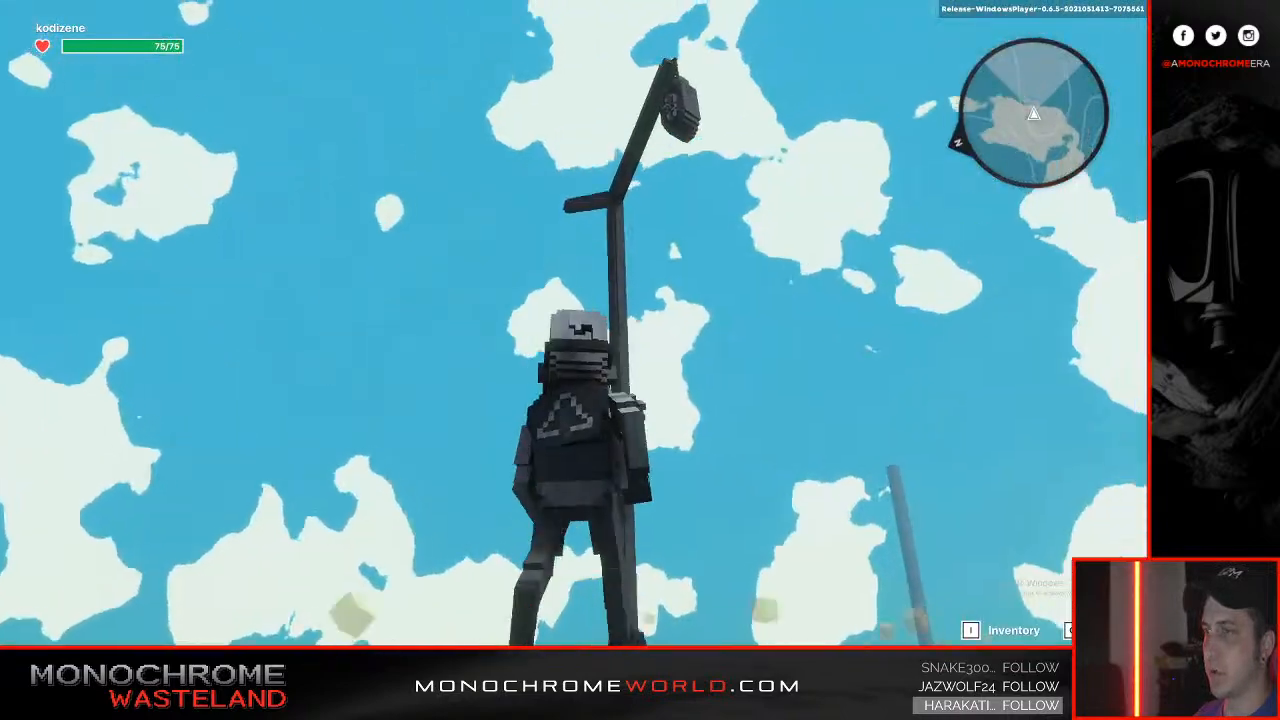
# Fight and defeat the Hunter Psyco attacking on the road beside the chain fence.
pyautogui.press('s')
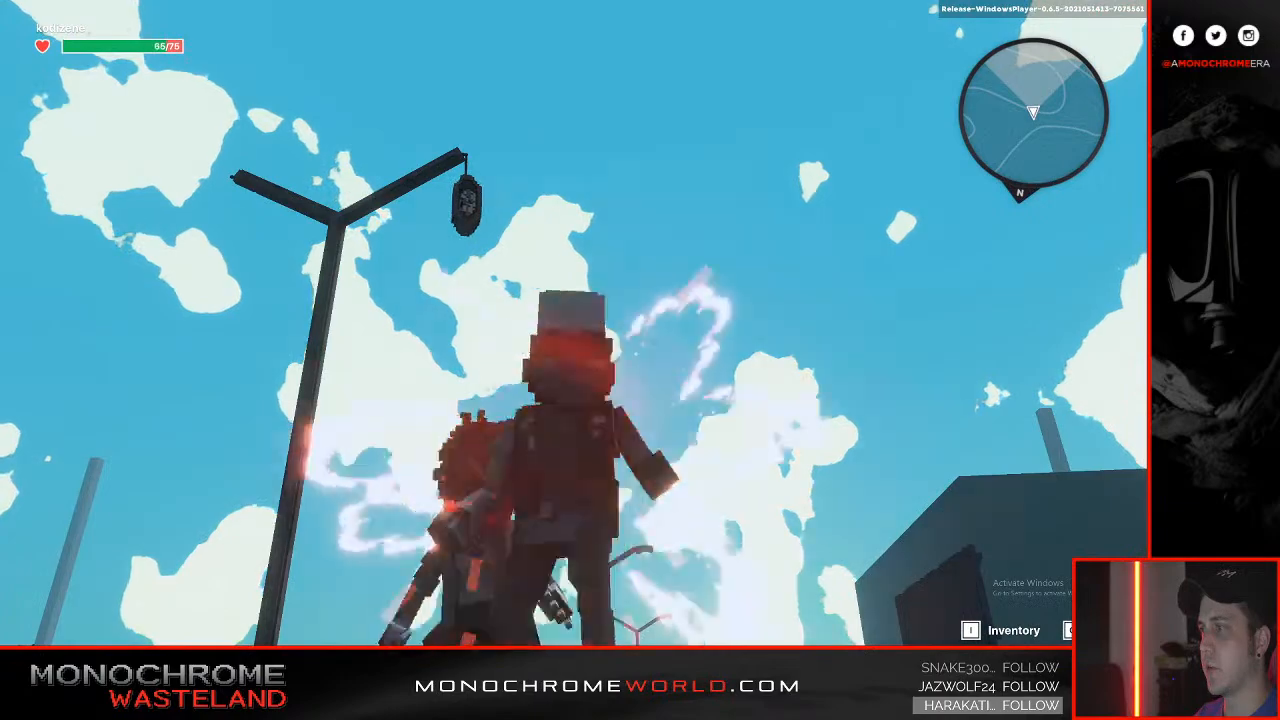
pyautogui.press('s')
pyautogui.press('w')
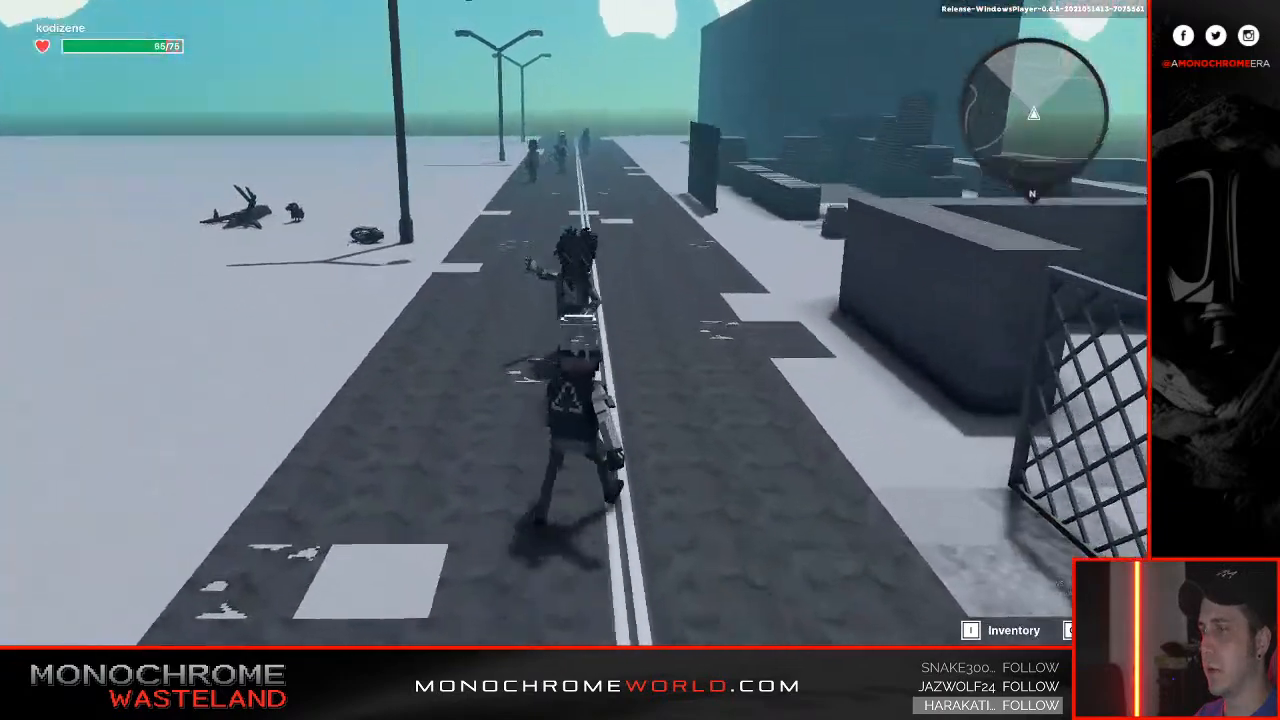
pyautogui.click(574, 323)
pyautogui.click(574, 323)
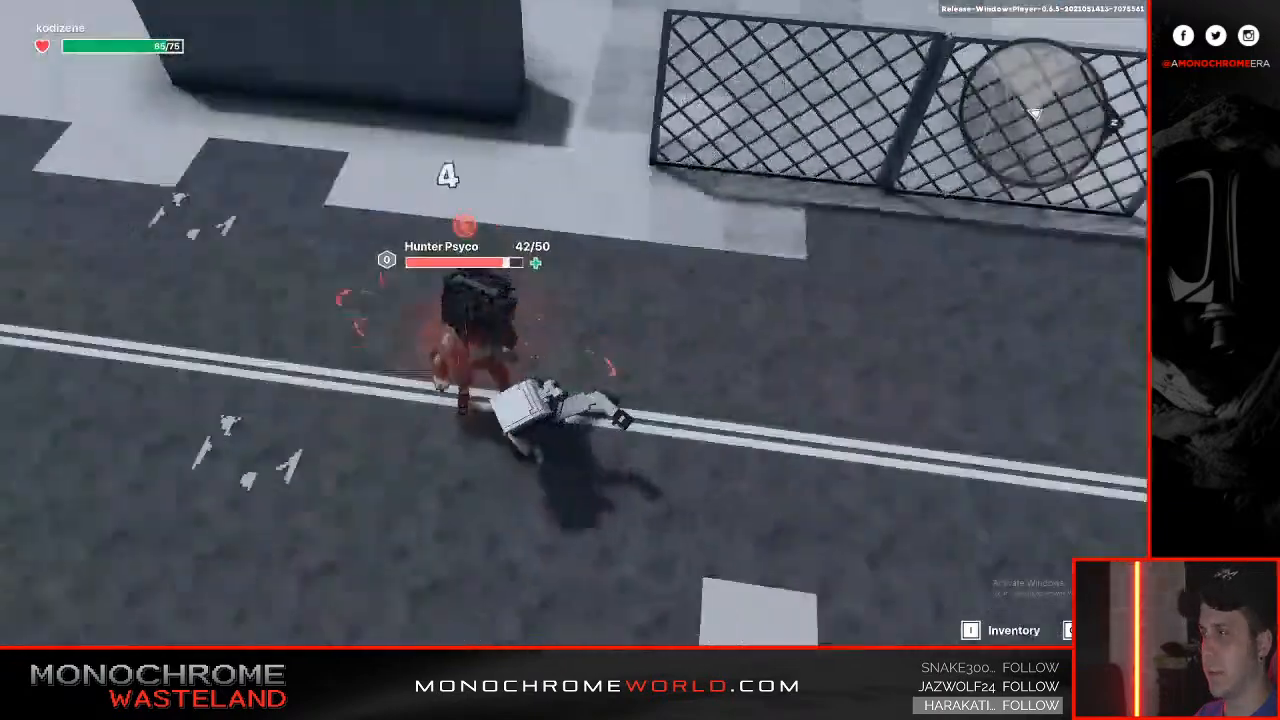
pyautogui.click(574, 323)
pyautogui.press('s')
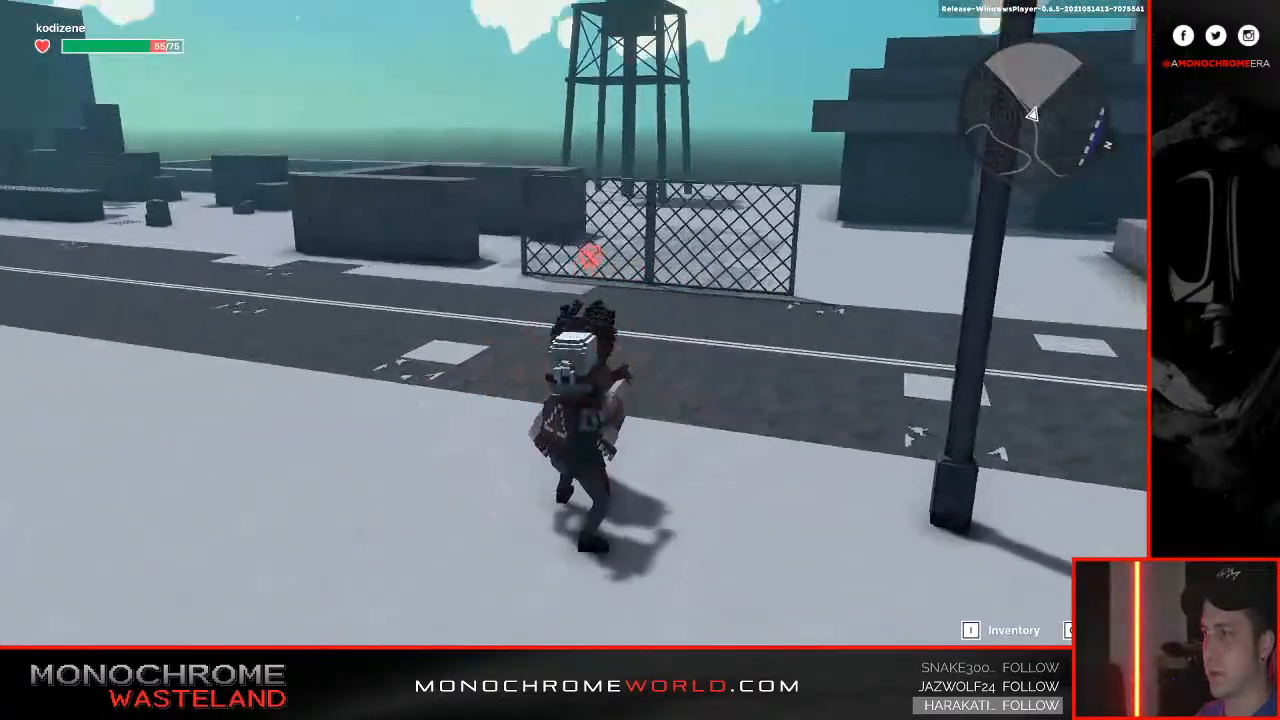
pyautogui.click(574, 323)
pyautogui.click(574, 323)
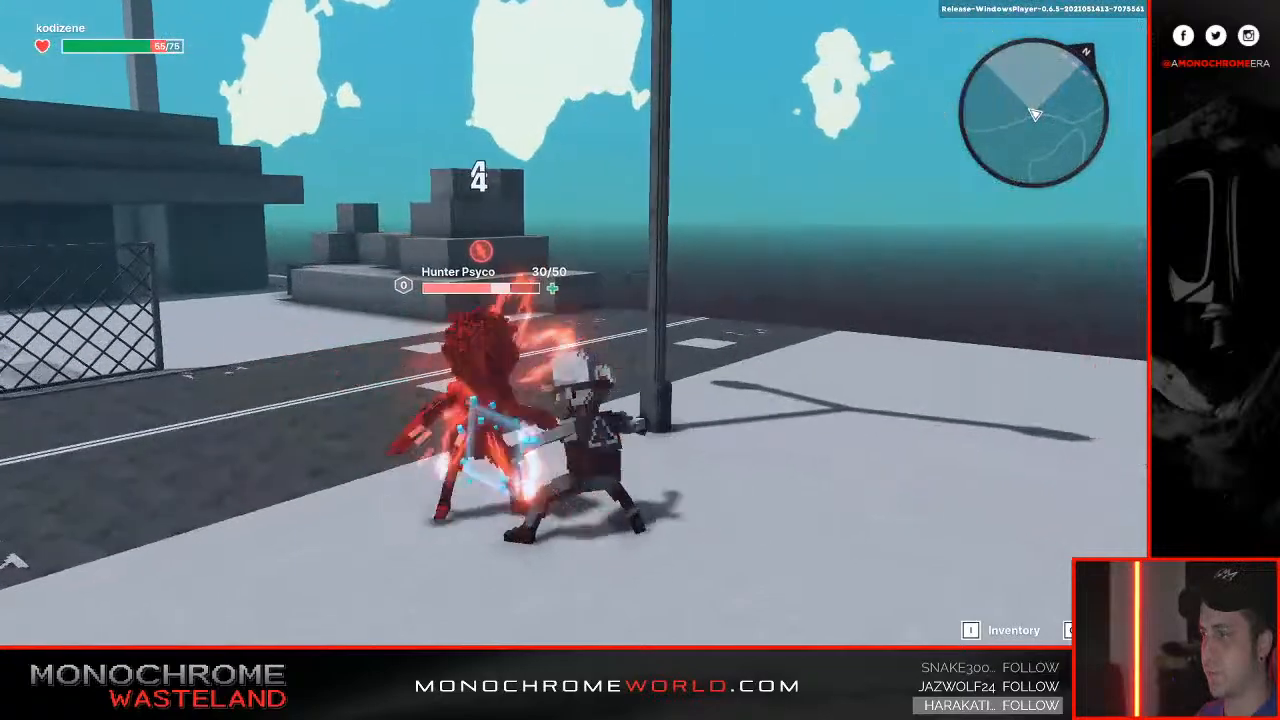
pyautogui.click(574, 323)
pyautogui.click(574, 323)
pyautogui.click(574, 323)
pyautogui.press('s')
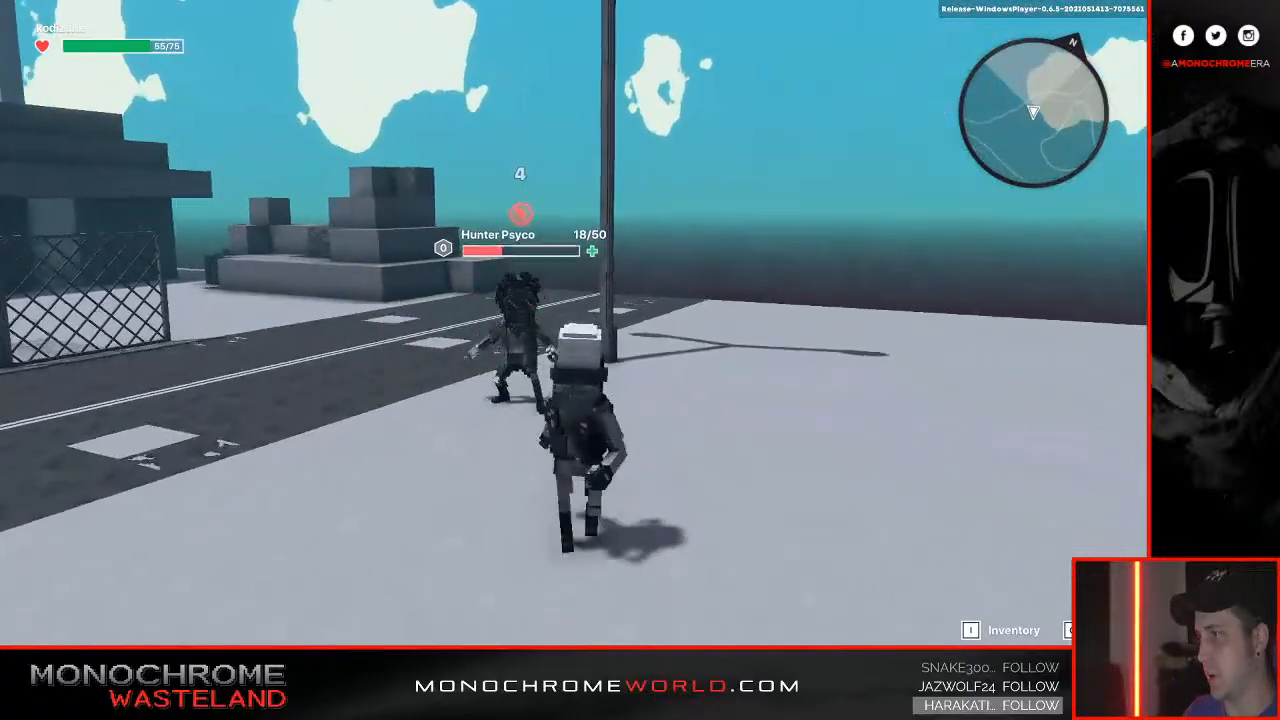
pyautogui.press('w')
pyautogui.click(574, 323)
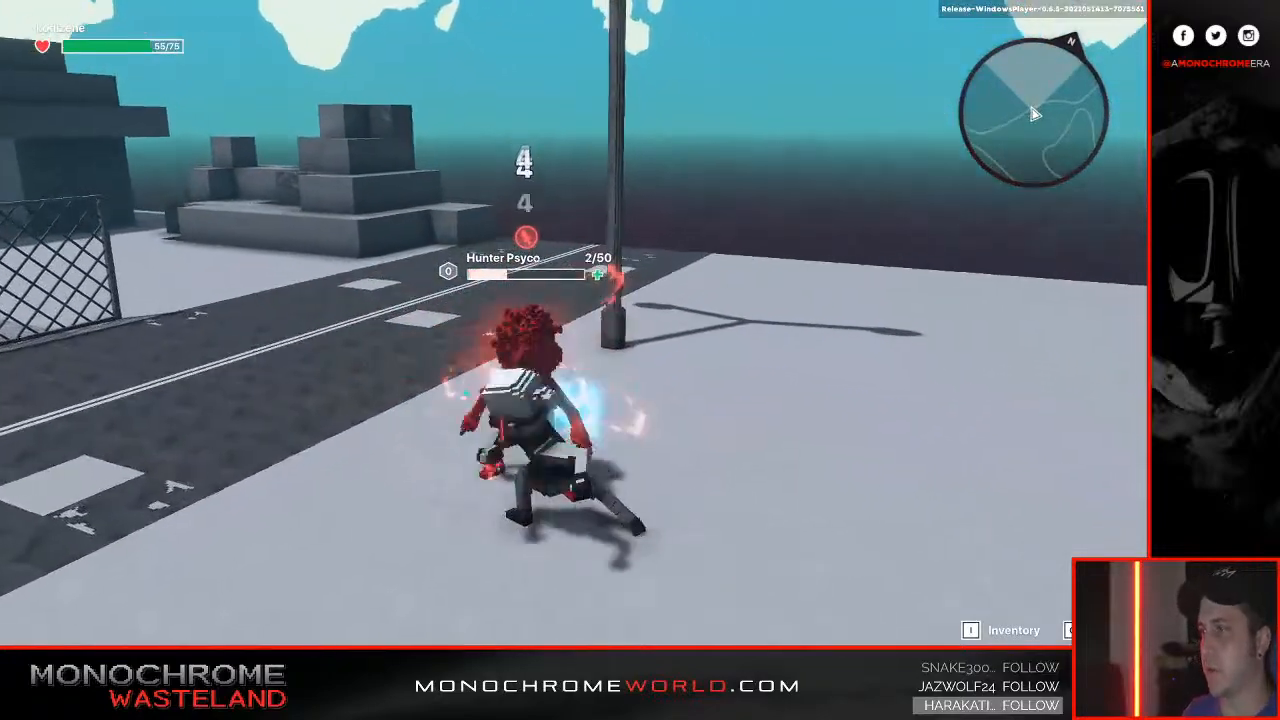
pyautogui.press('w')
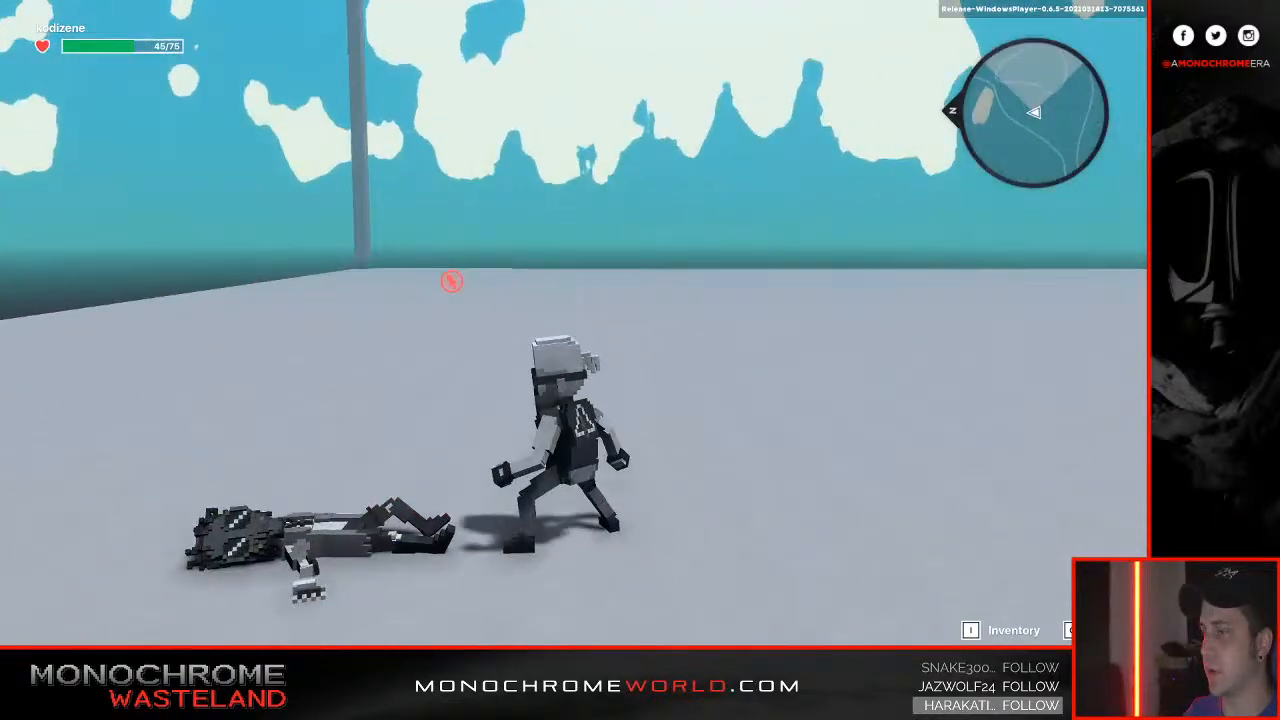
# Return along the road to the Broken Street Light and examine the fallen lamp head at its base.
pyautogui.press('w')
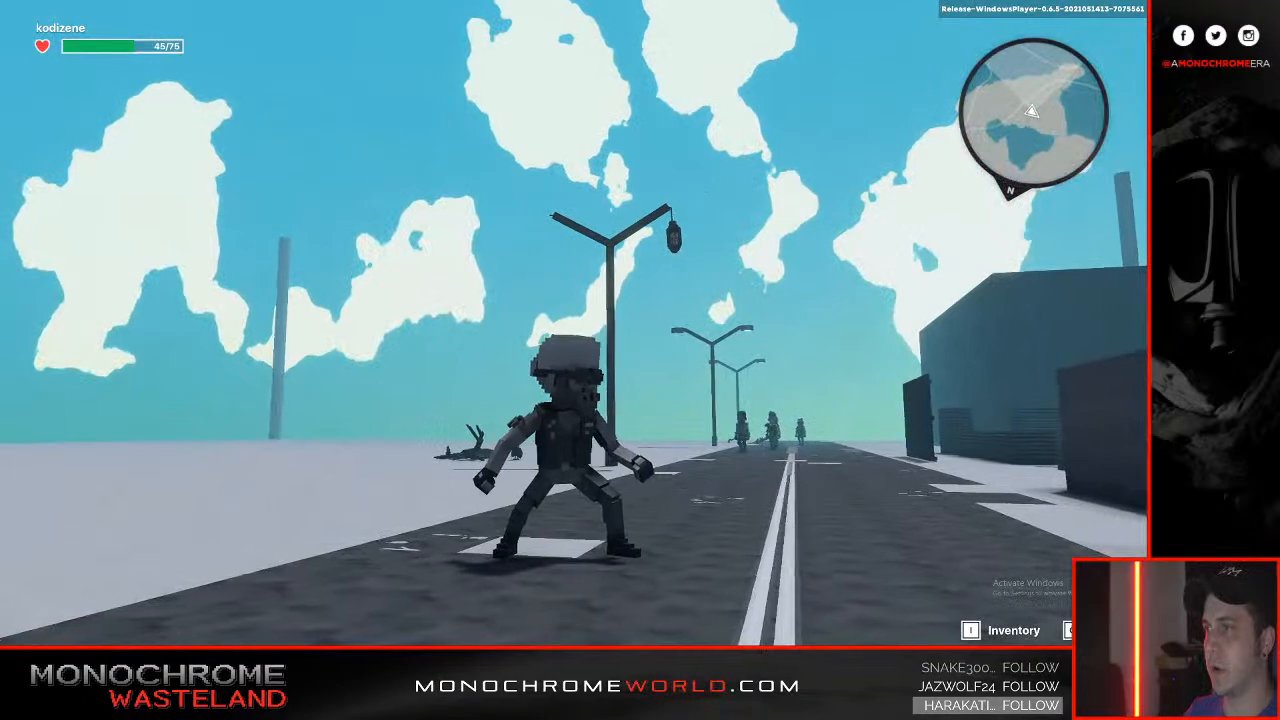
pyautogui.press('w')
pyautogui.press('w')
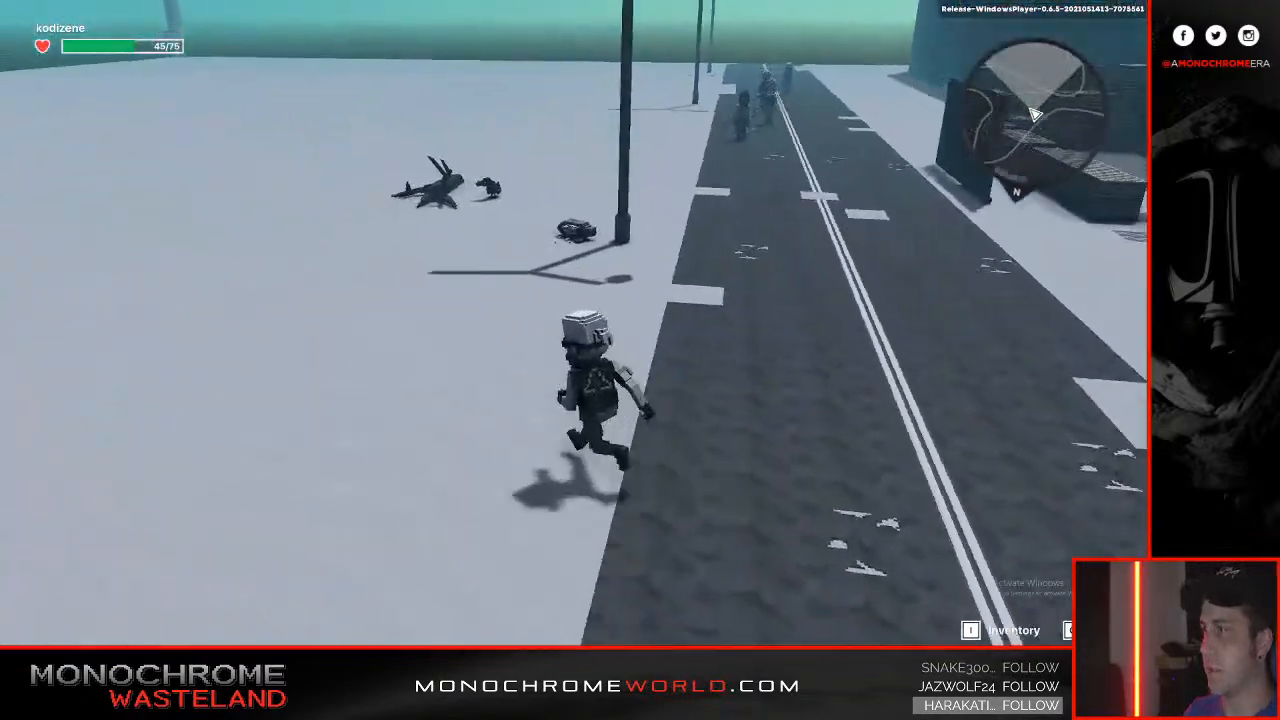
pyautogui.press('w')
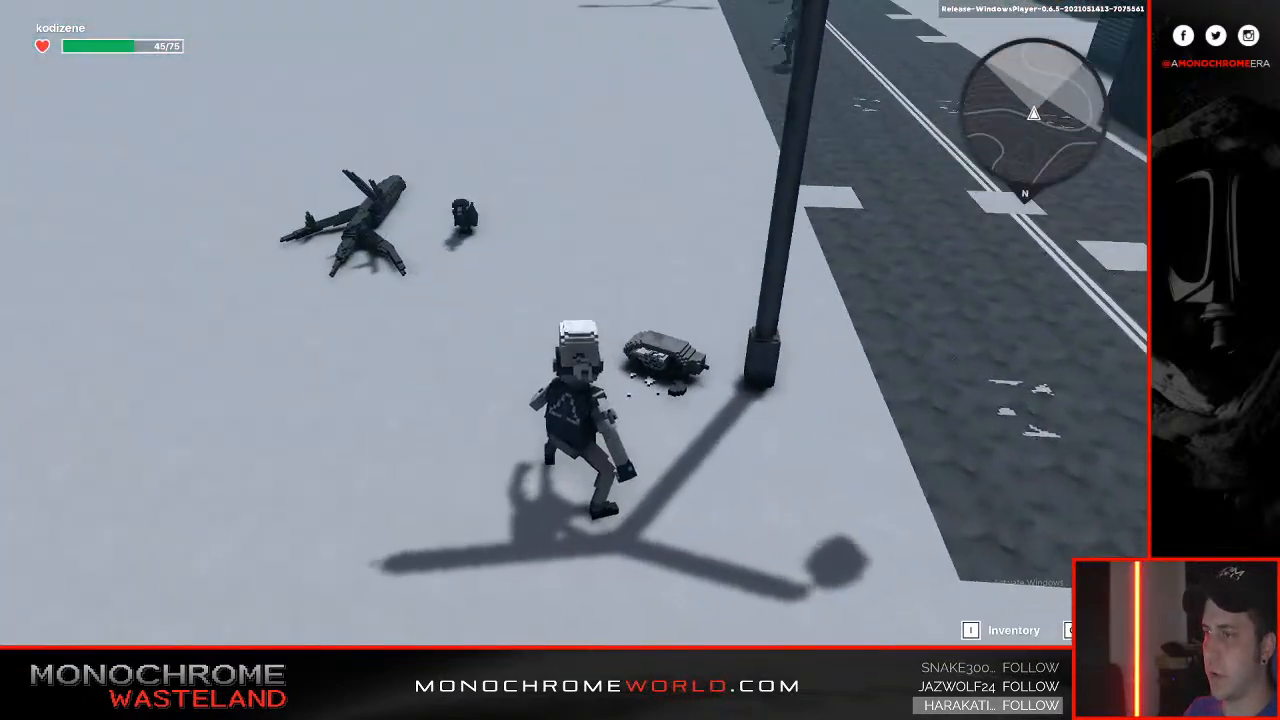
pyautogui.press('w')
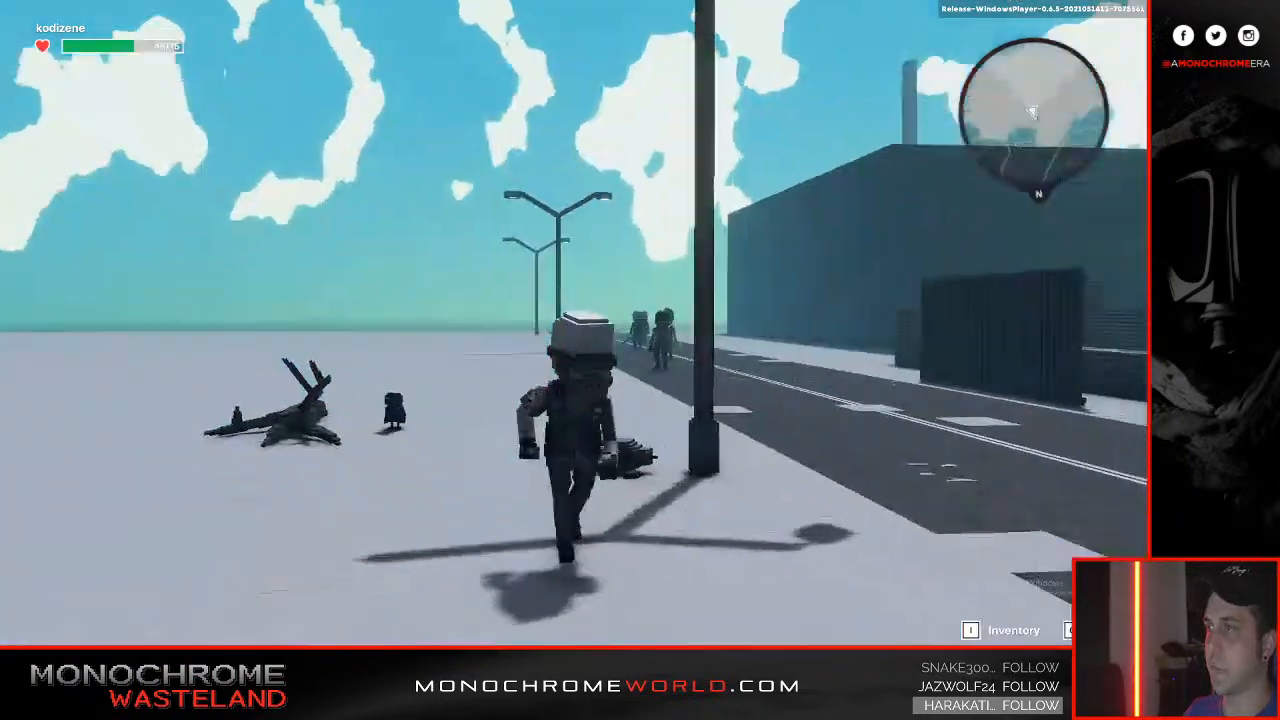
# Go to the nearby Working Street Light and inspect its two lit lamp heads from below.
pyautogui.press('space')
pyautogui.press('w')
pyautogui.press('space')
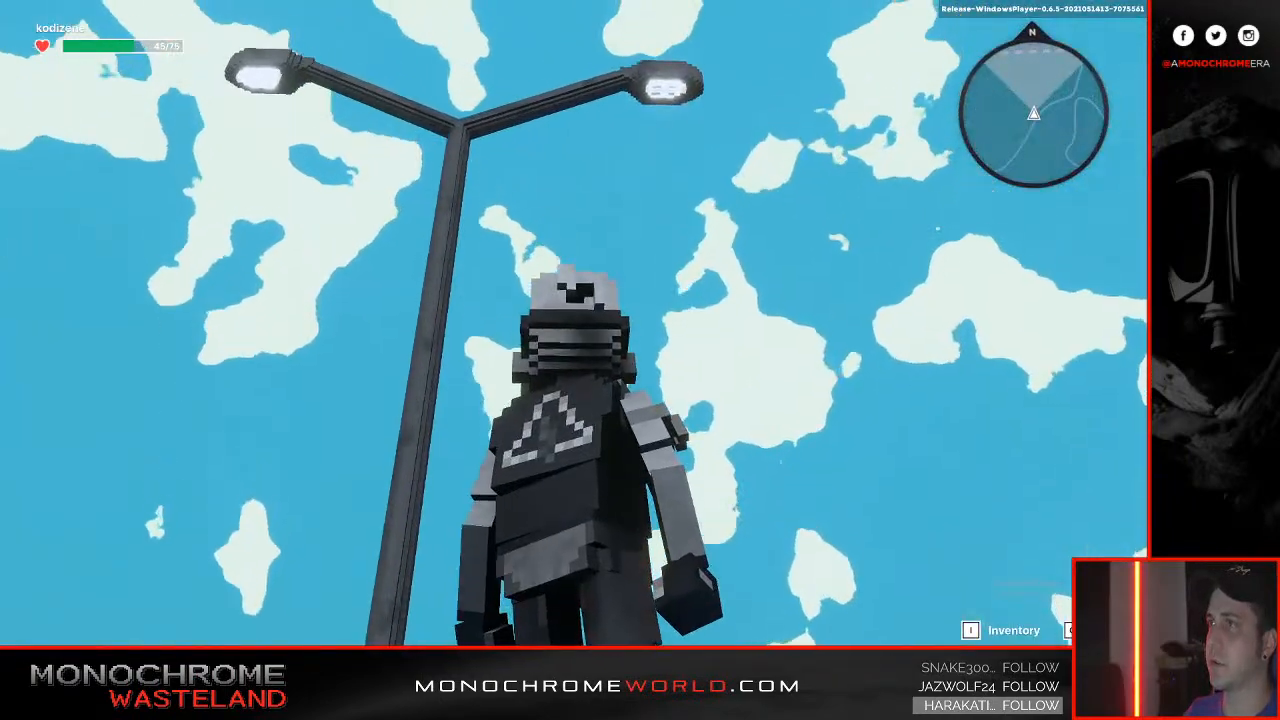
pyautogui.press('s')
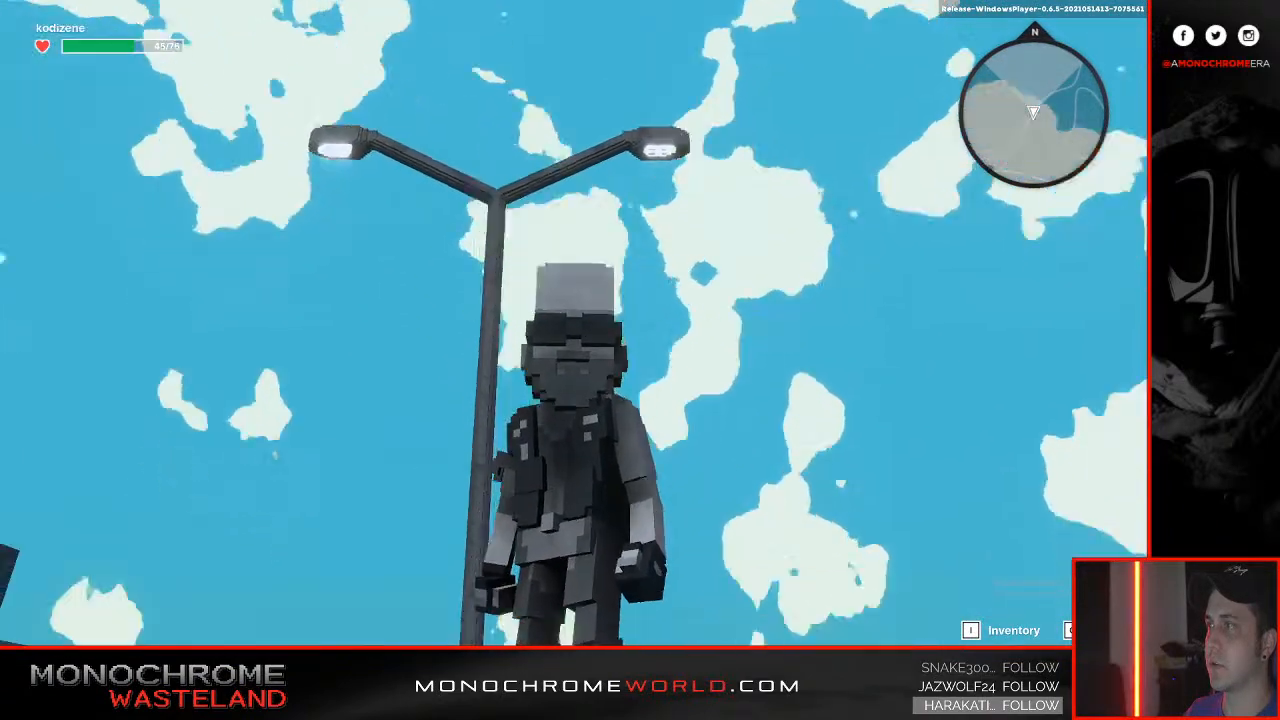
# Go back to the Broken Street Light and inspect its damaged arms and dangling lamp from below.
pyautogui.press('w')
pyautogui.press('w')
pyautogui.press('space')
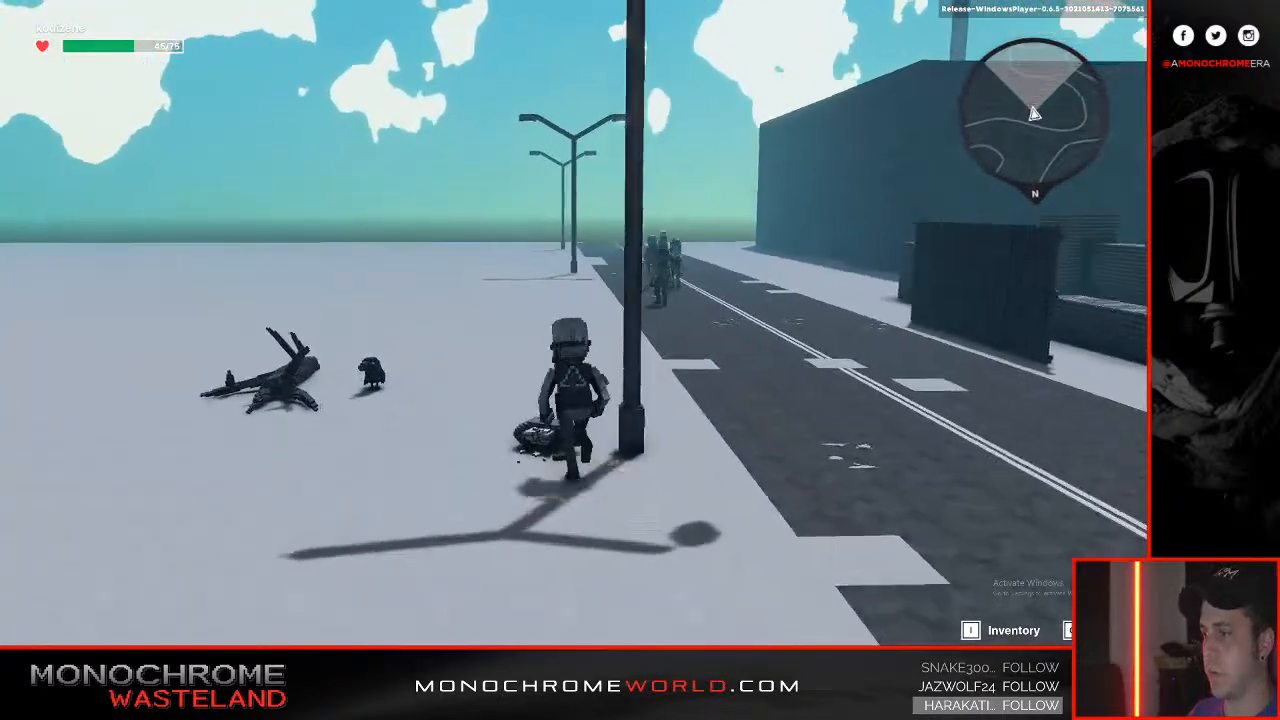
pyautogui.press('s')
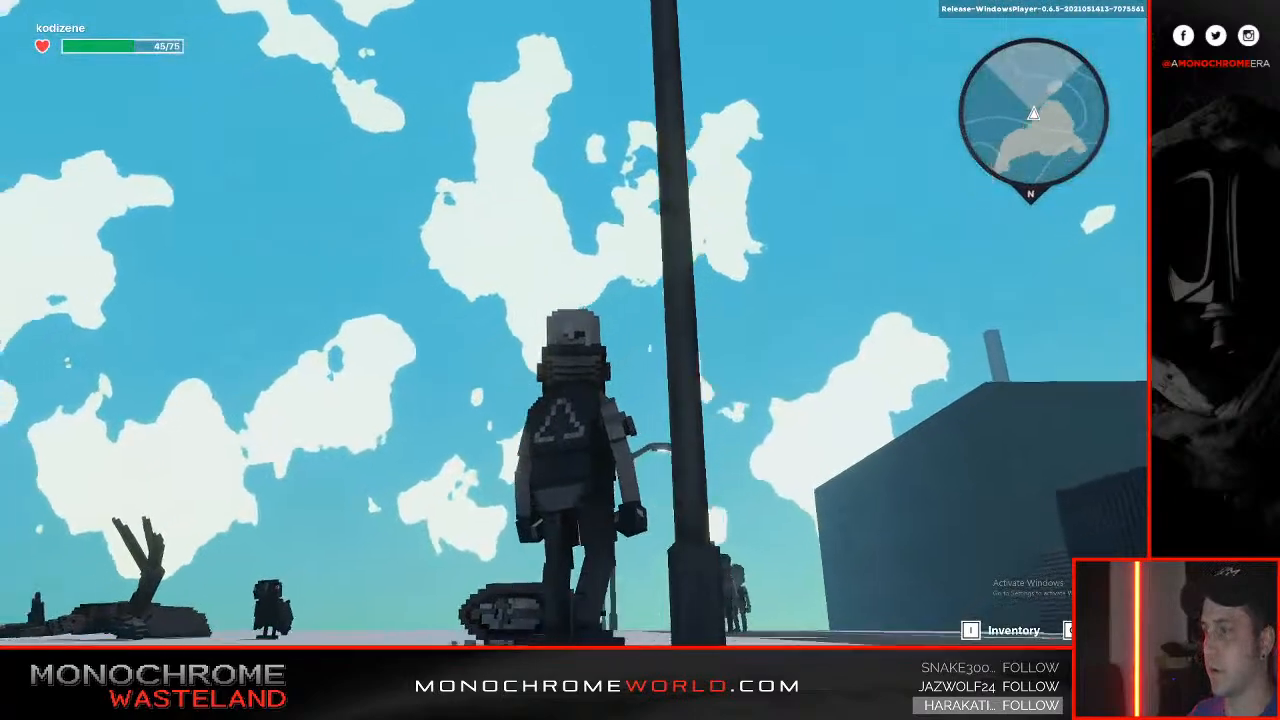
pyautogui.press('space')
pyautogui.press('s')
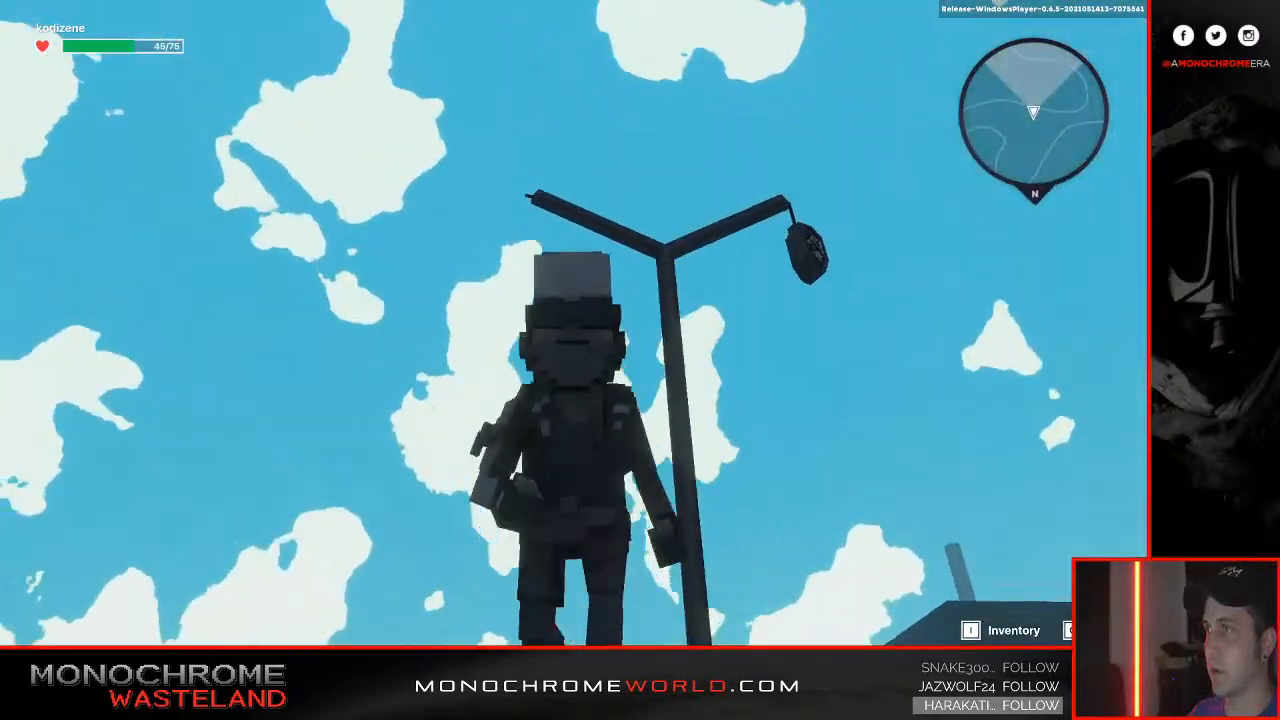
# Return to the Working Street Light opposite the chain fence and examine its lamps up close.
pyautogui.press('w')
pyautogui.press('space')
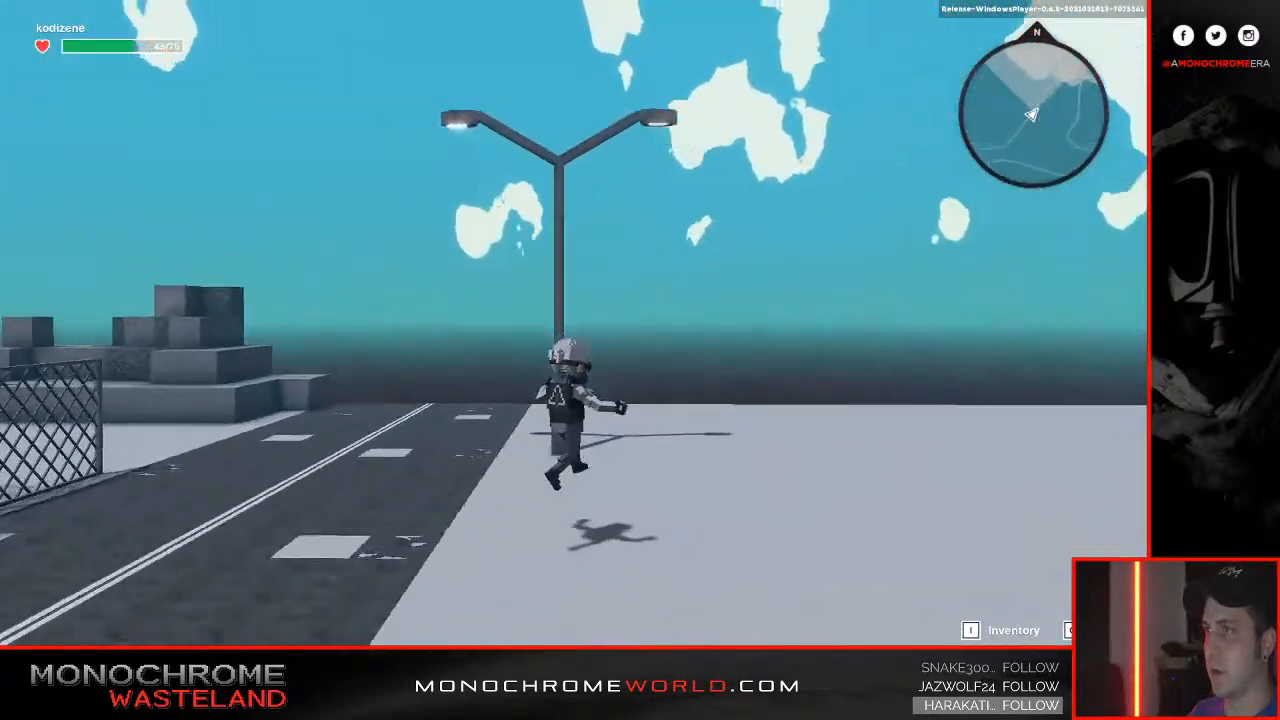
pyautogui.press('space')
pyautogui.press('space')
pyautogui.press('s')
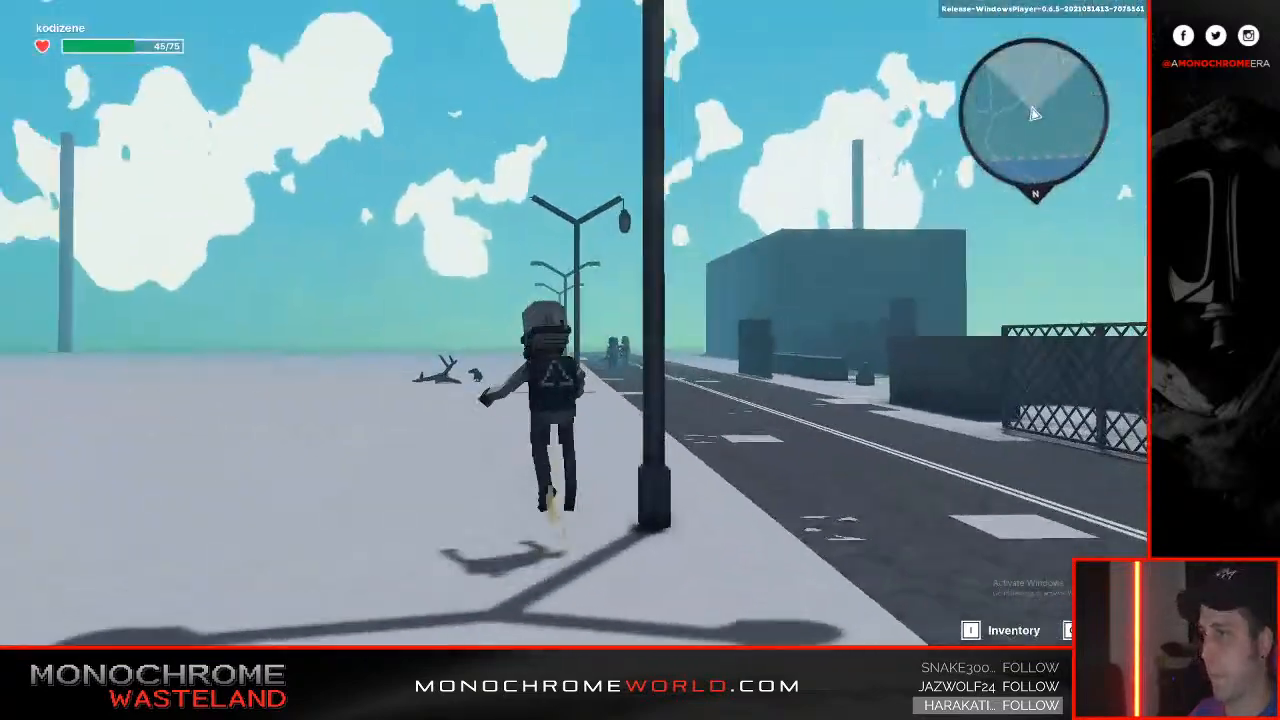
pyautogui.press('space')
pyautogui.press('s')
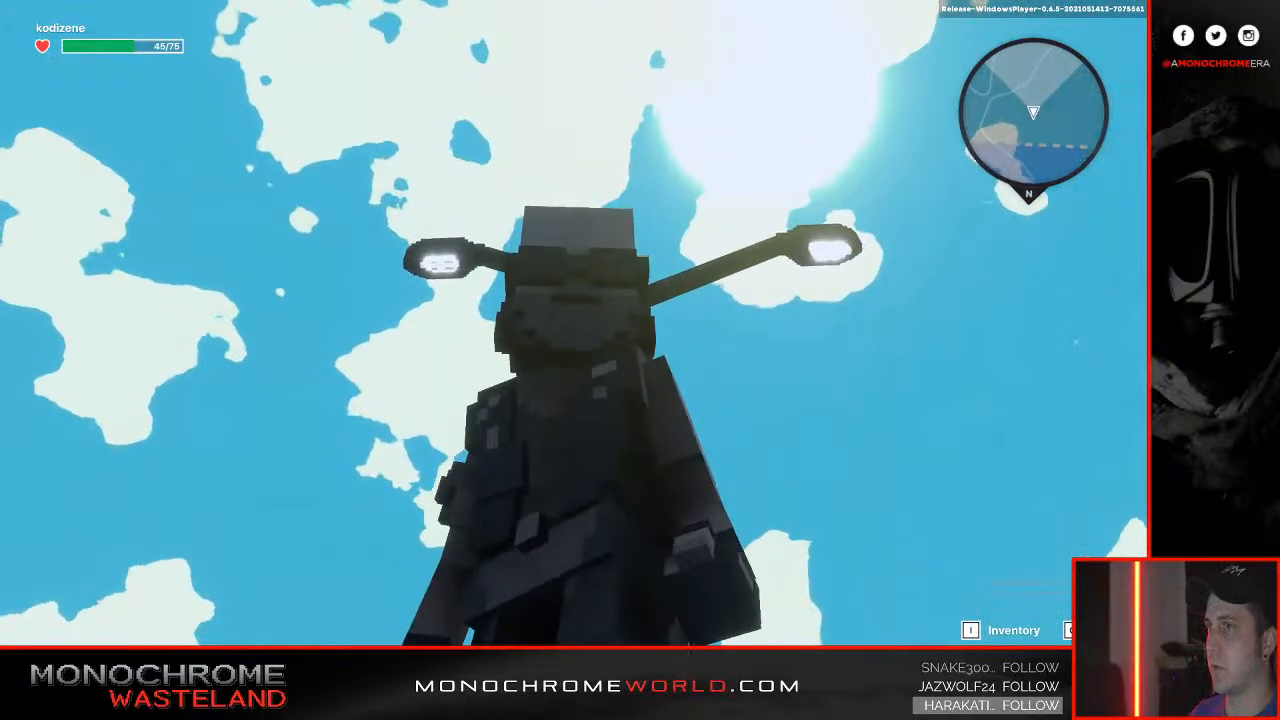
# View the Working Street Light and the row of lights along the road from several distances, and end the playtest.
pyautogui.press('w')
pyautogui.press('space')
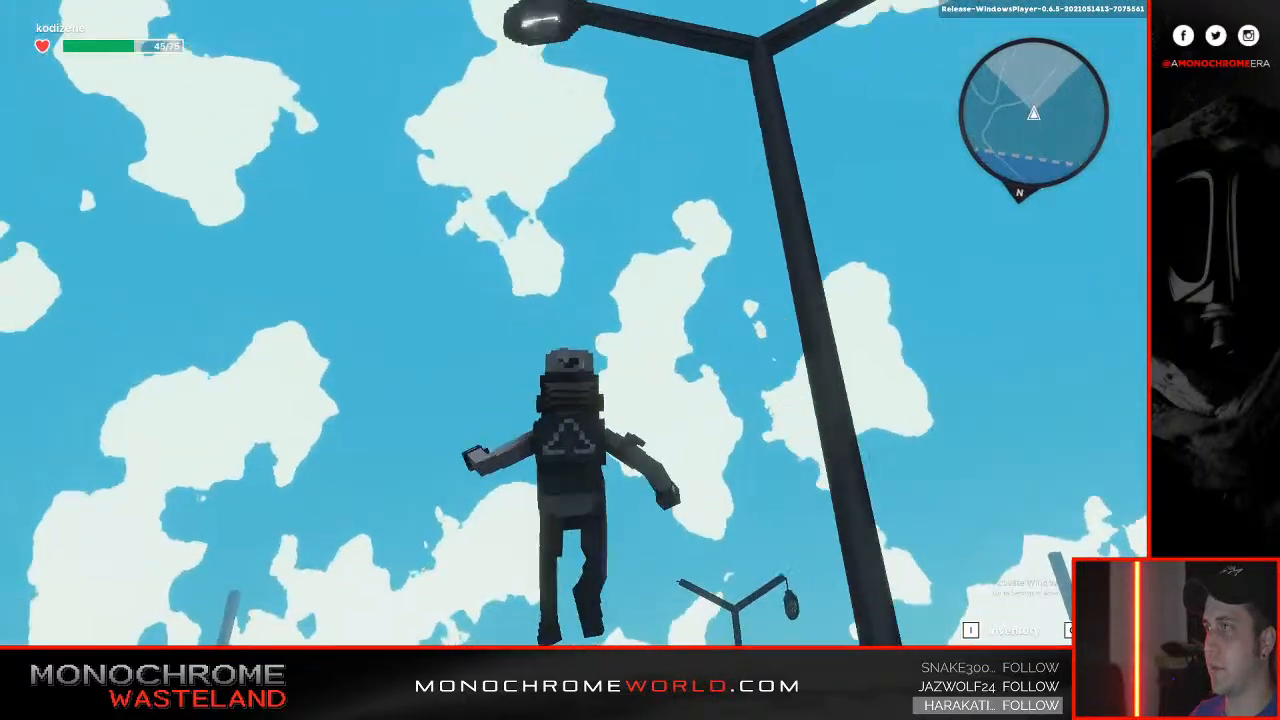
pyautogui.press('s')
pyautogui.press('space')
pyautogui.press('w')
pyautogui.press('s')
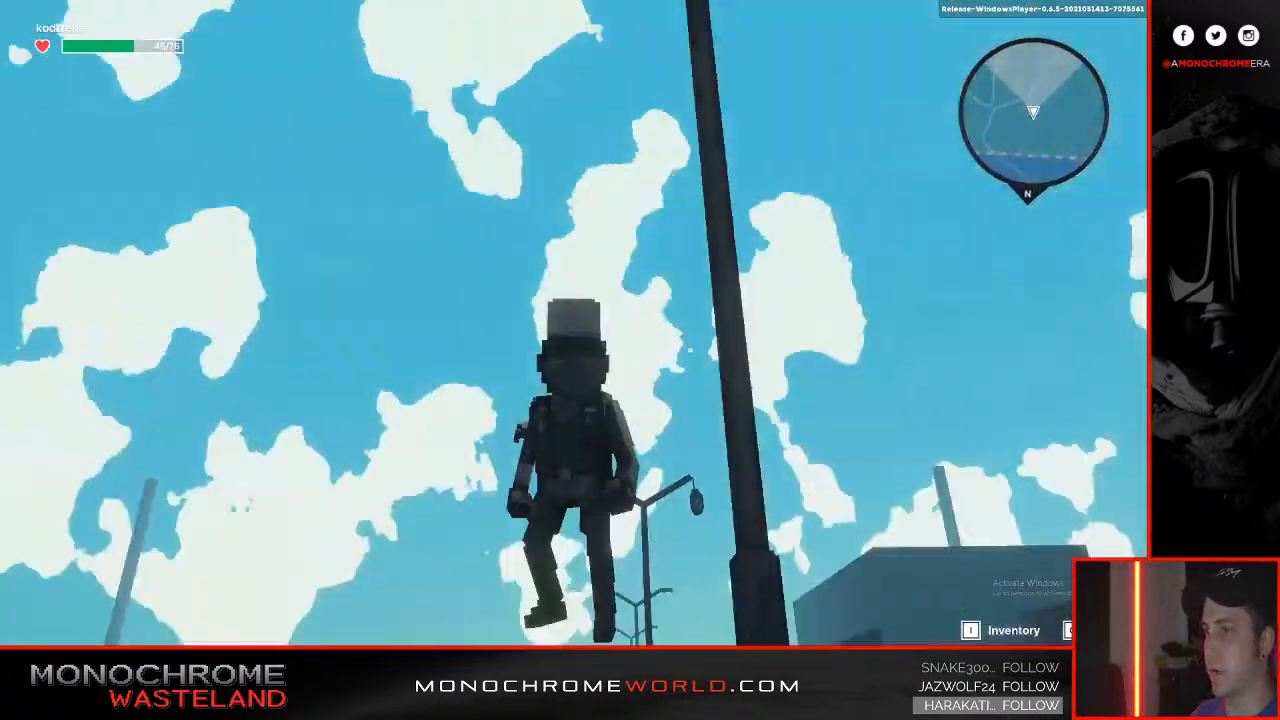
pyautogui.press('w')
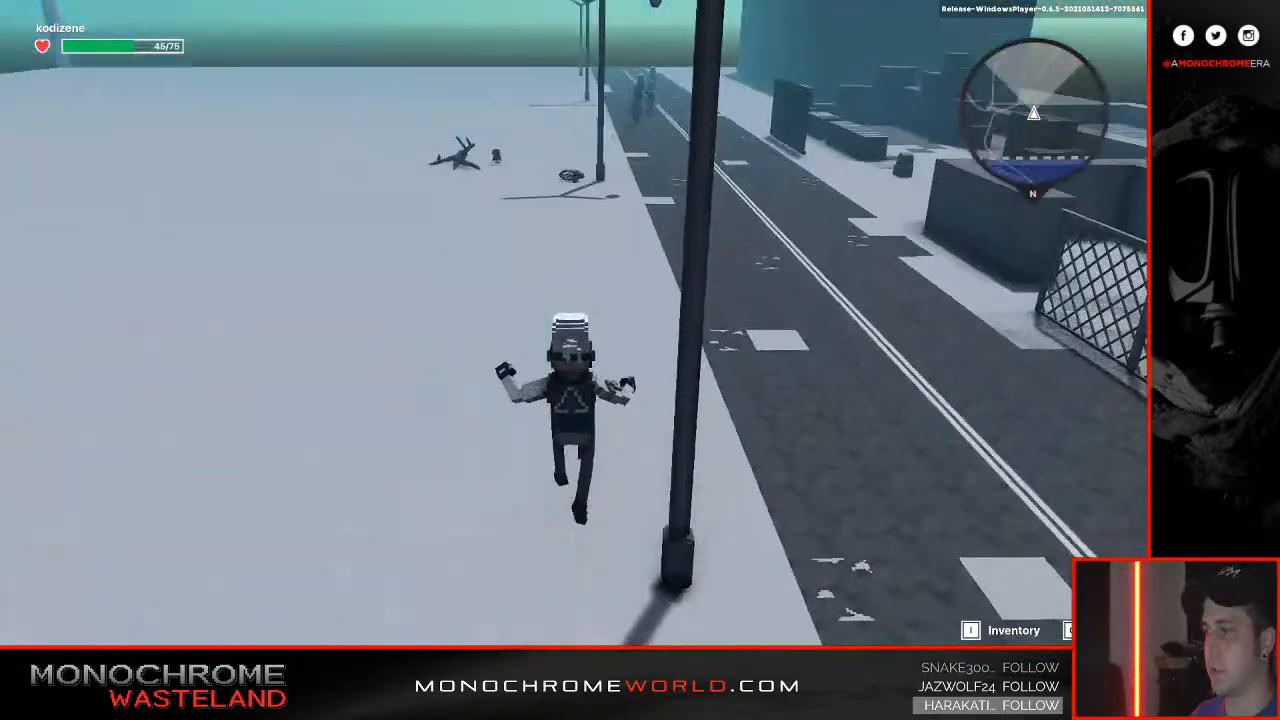
pyautogui.press('s')
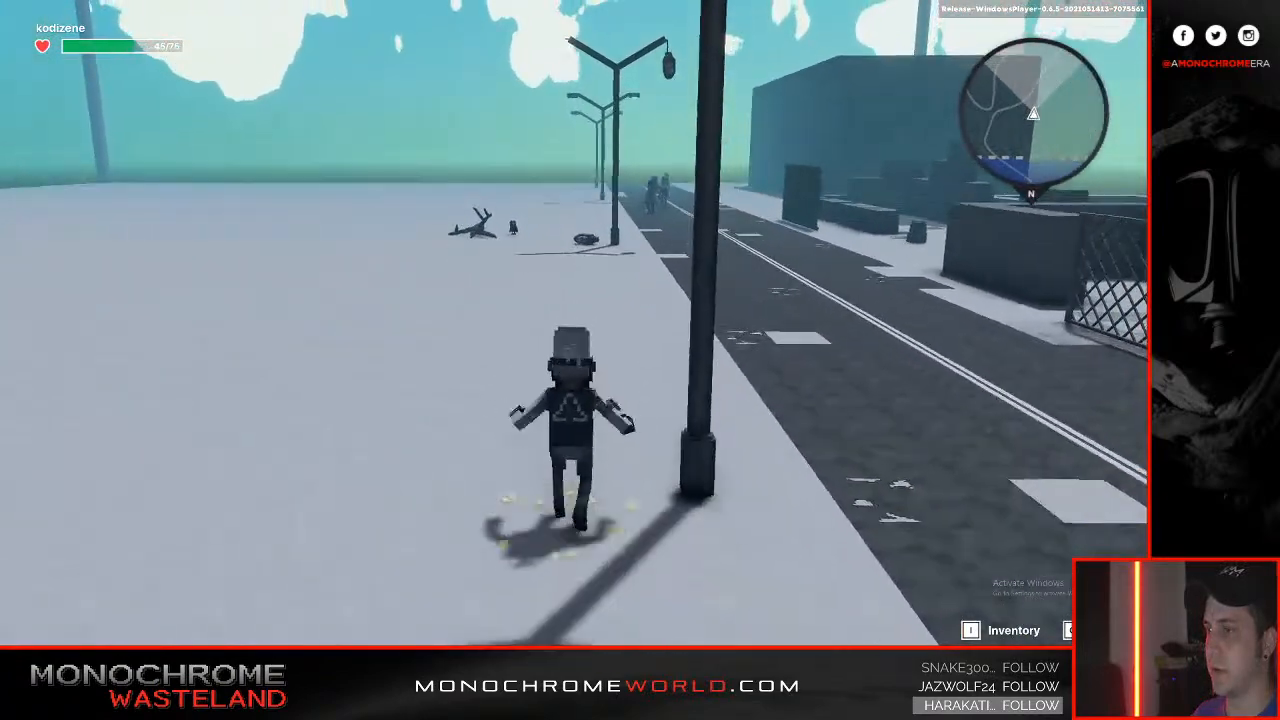
pyautogui.press('w')
pyautogui.press('s')
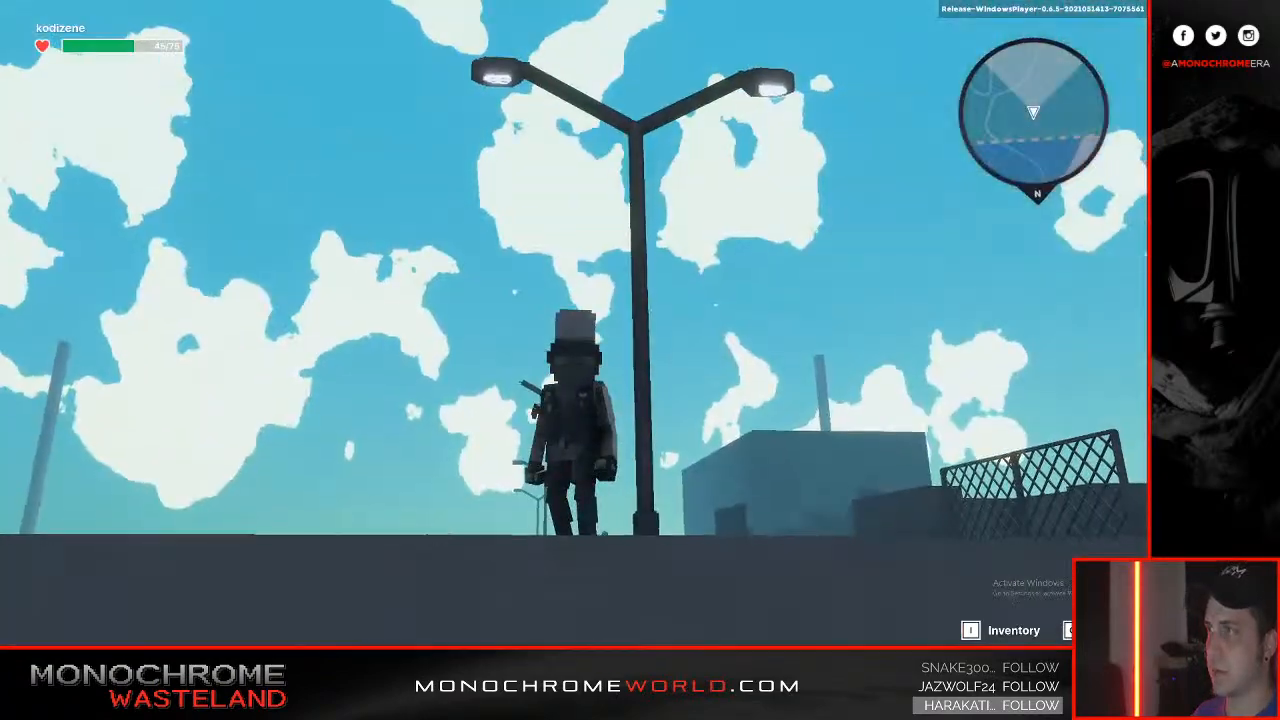
pyautogui.press('w')
pyautogui.press('s')
pyautogui.press('w')
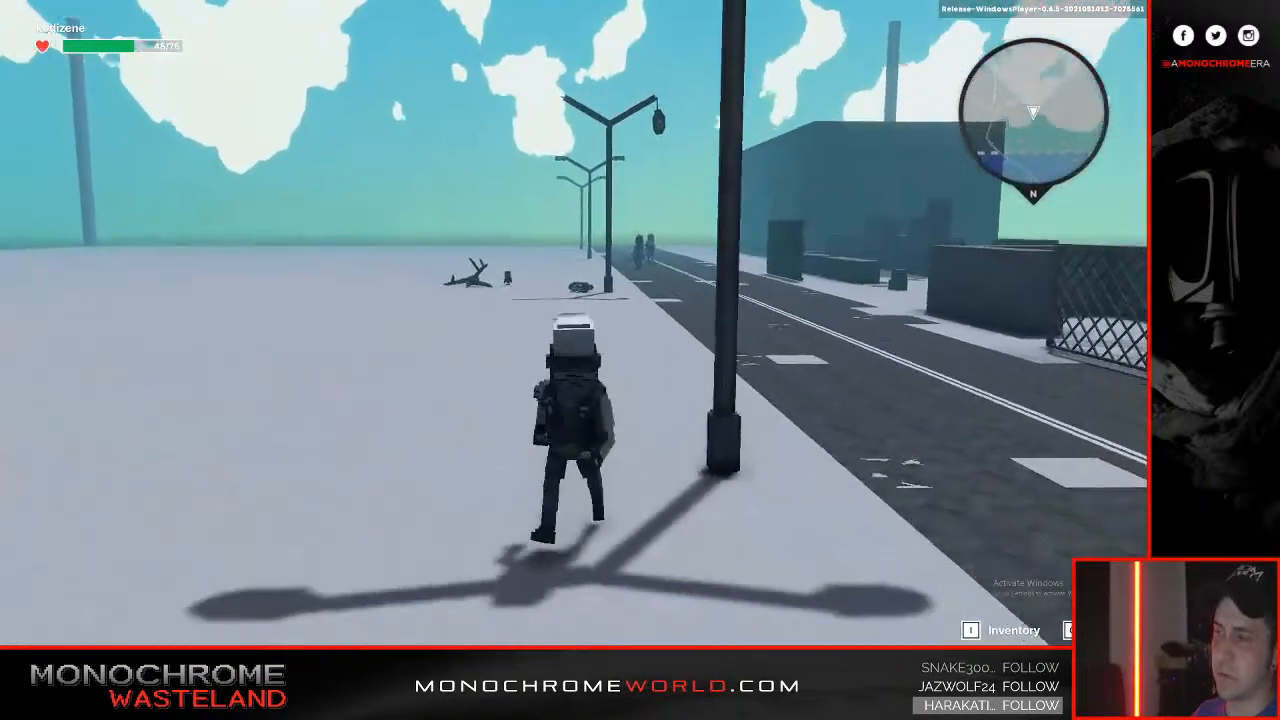
pyautogui.press('Tab')
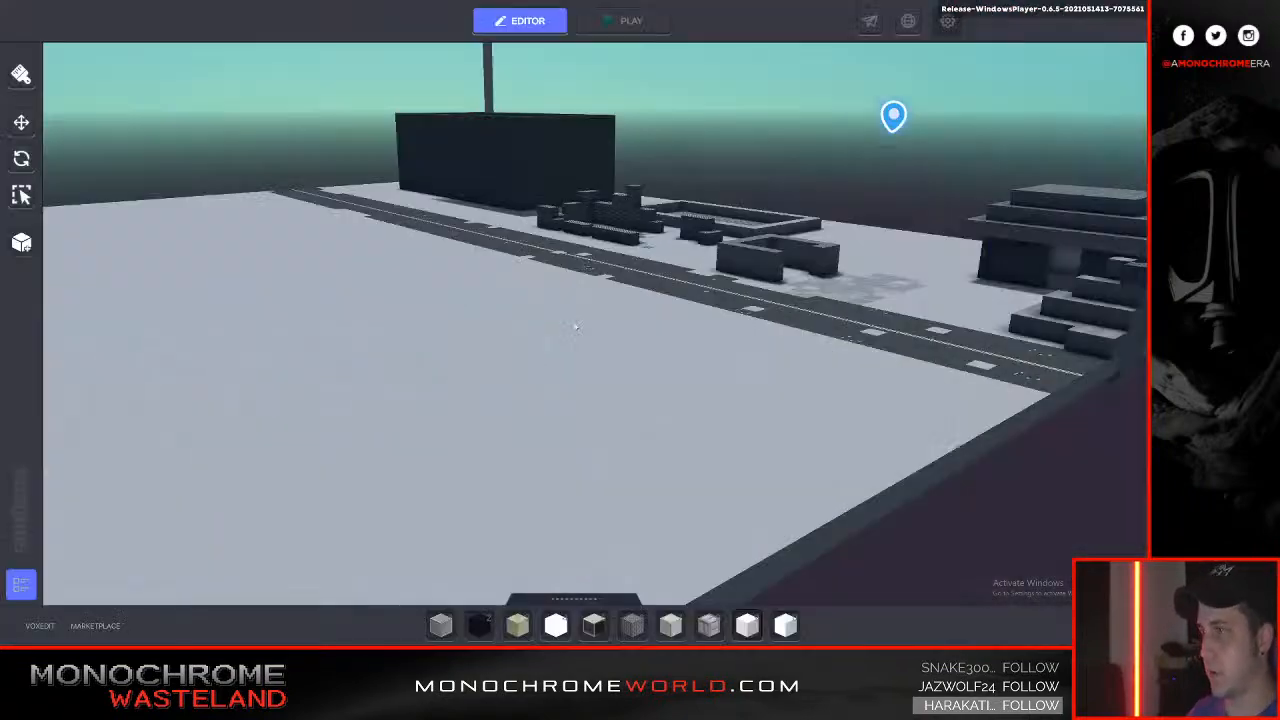
# Show only favourite entities in the asset library and choose the Concrete Slab for placement.
pyautogui.press('Tab')
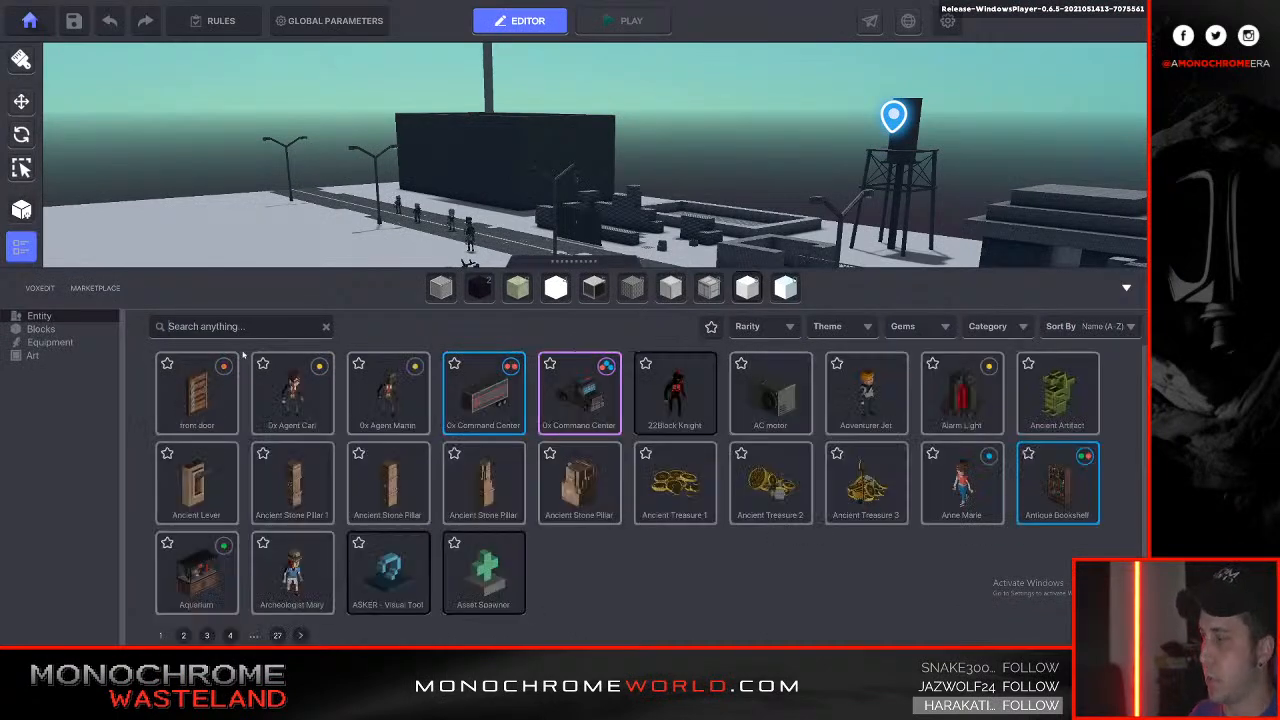
pyautogui.click(42, 329)
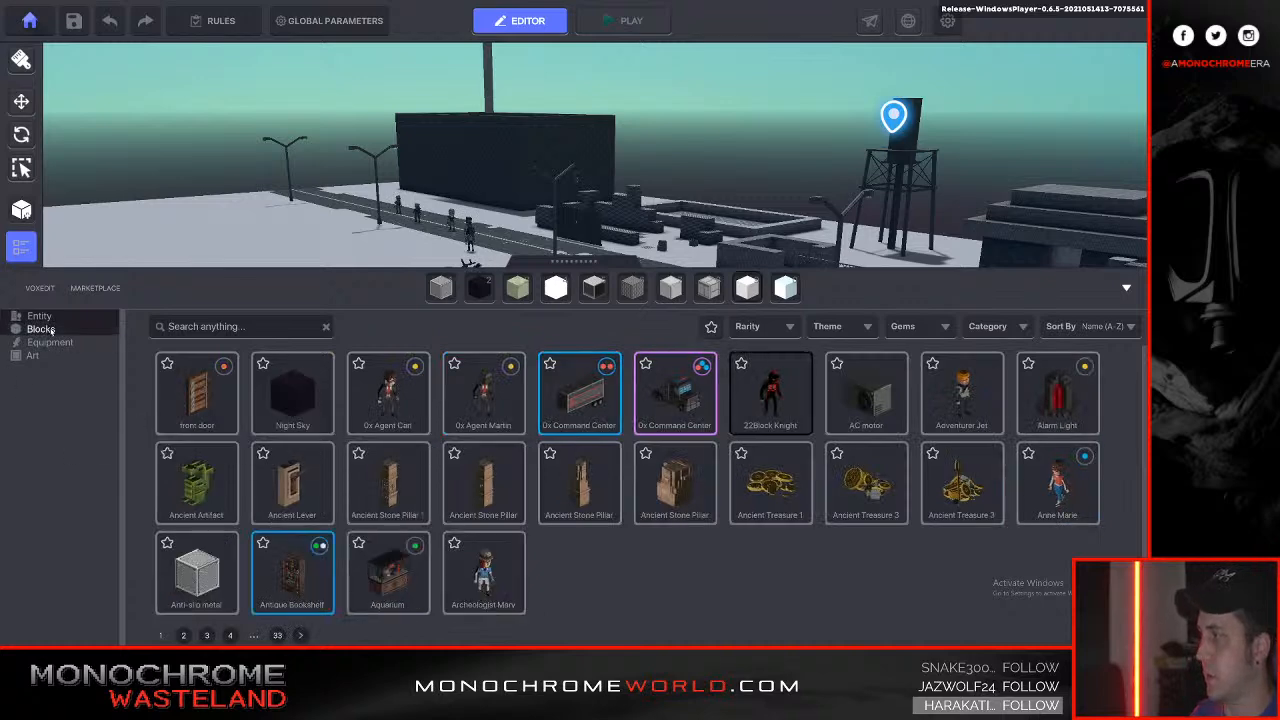
pyautogui.click(71, 315)
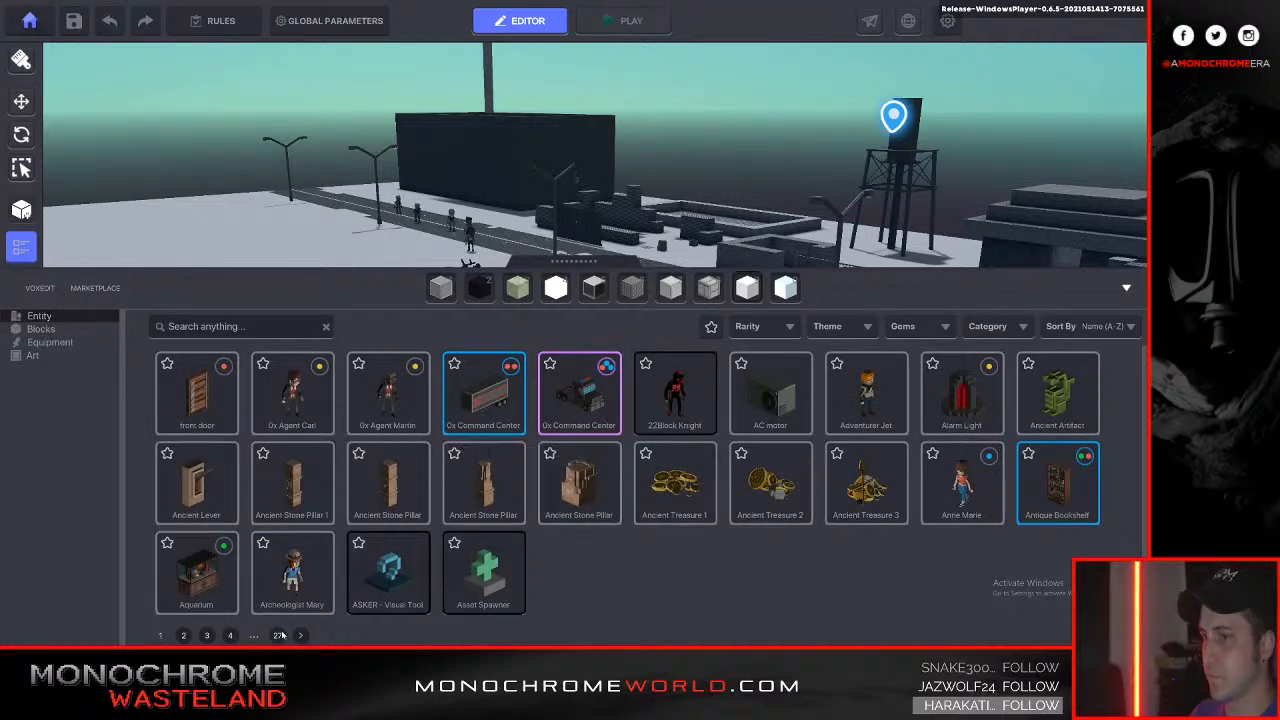
pyautogui.click(230, 636)
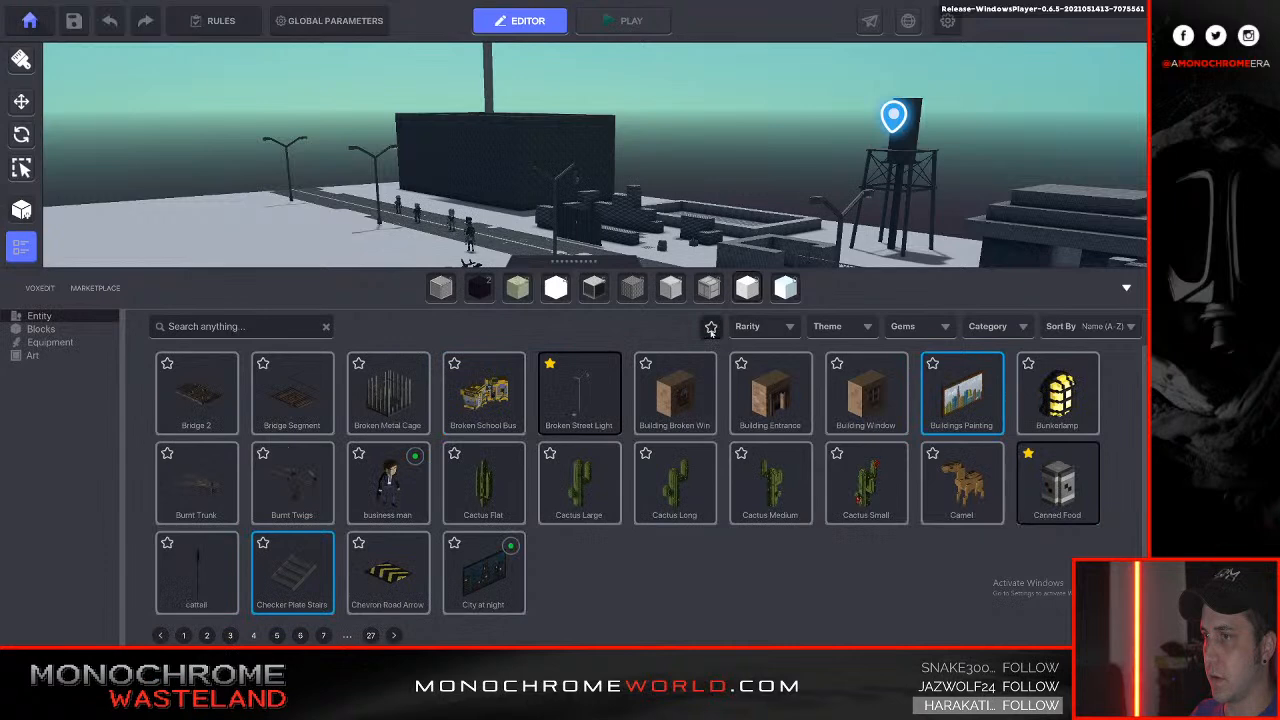
pyautogui.click(711, 328)
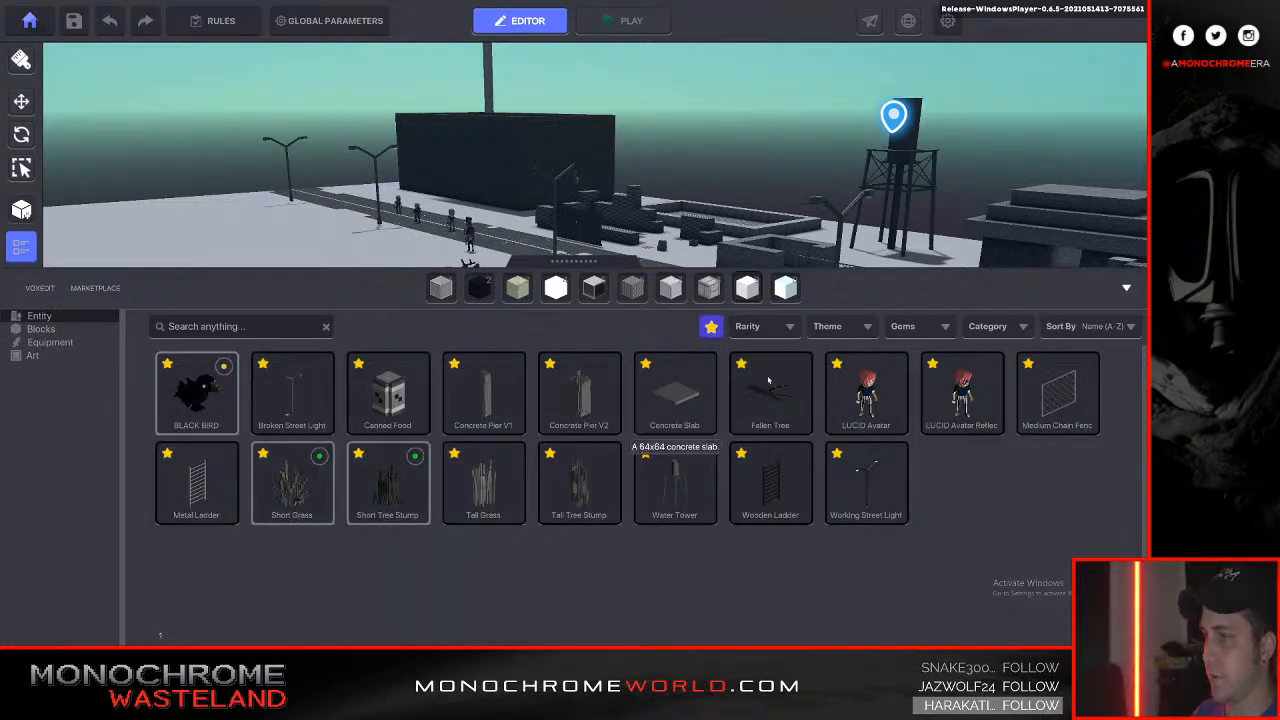
pyautogui.click(689, 400)
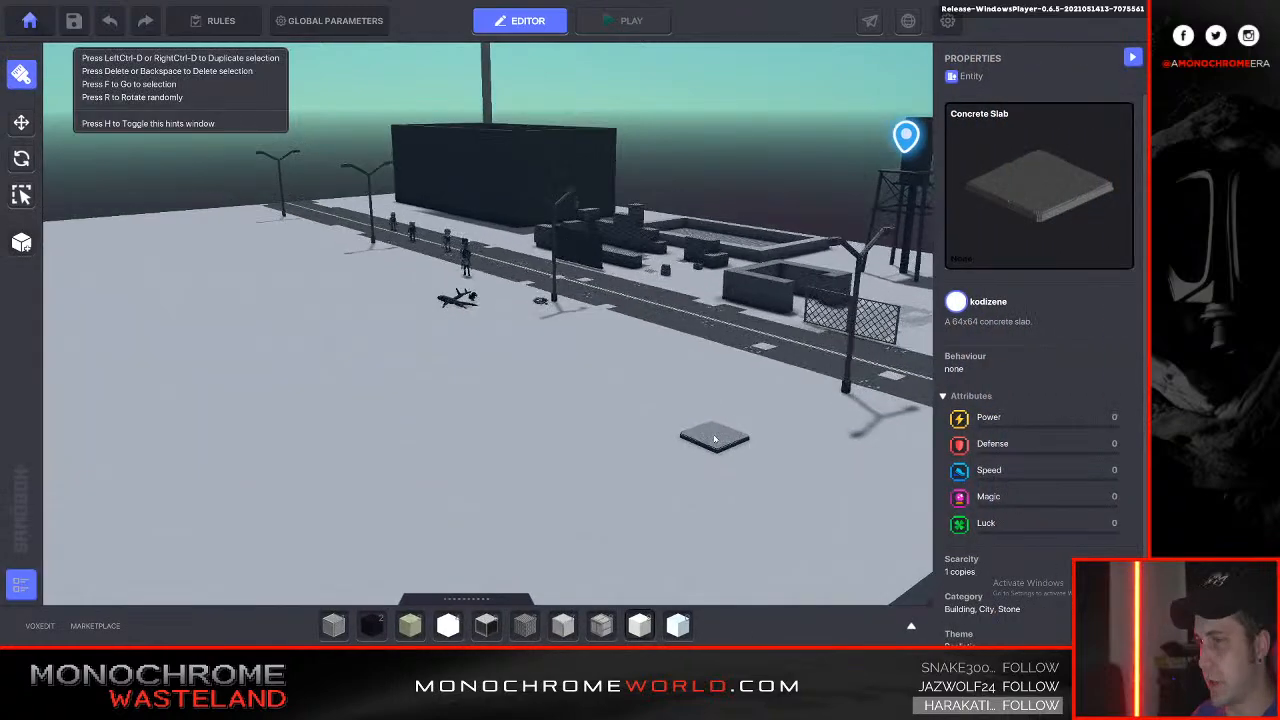
# Pave the floor inside the small open-fronted concrete ruin beside the chain fence with four Concrete Slabs.
pyautogui.press('w')
pyautogui.press('d')
pyautogui.moveTo(705, 433); pyautogui.dragTo(554, 453, button='right')
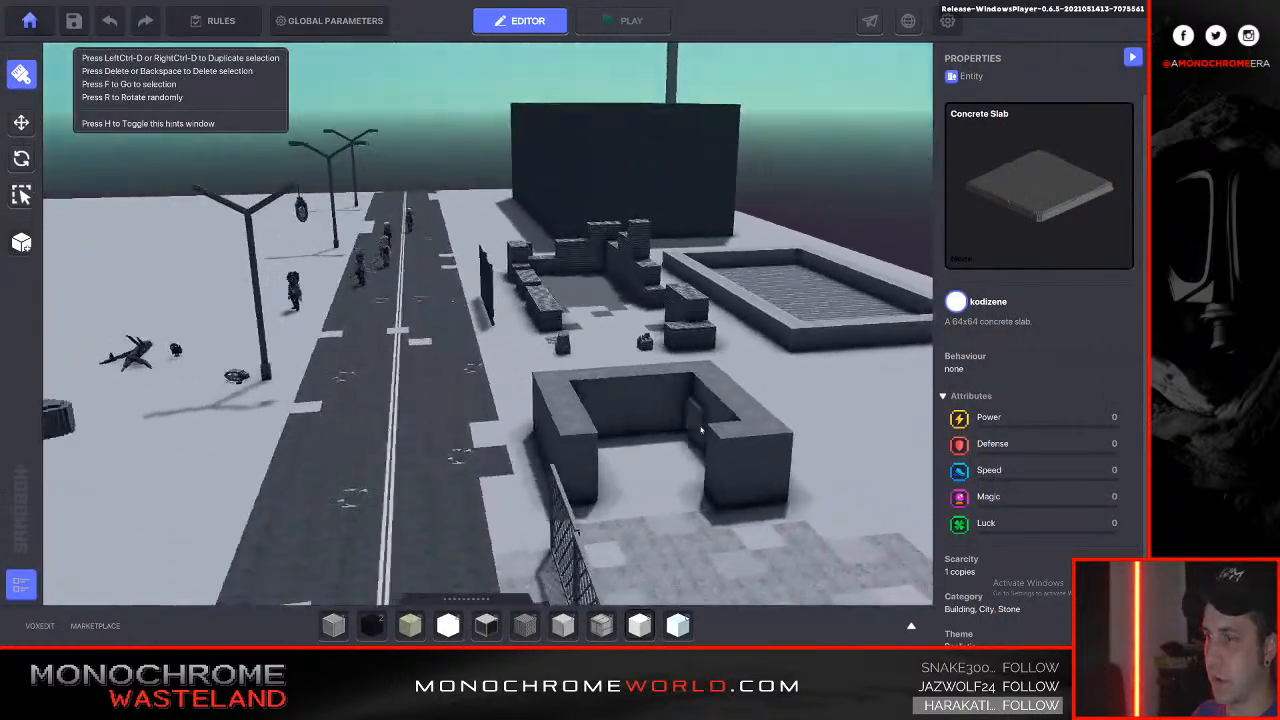
pyautogui.press('s')
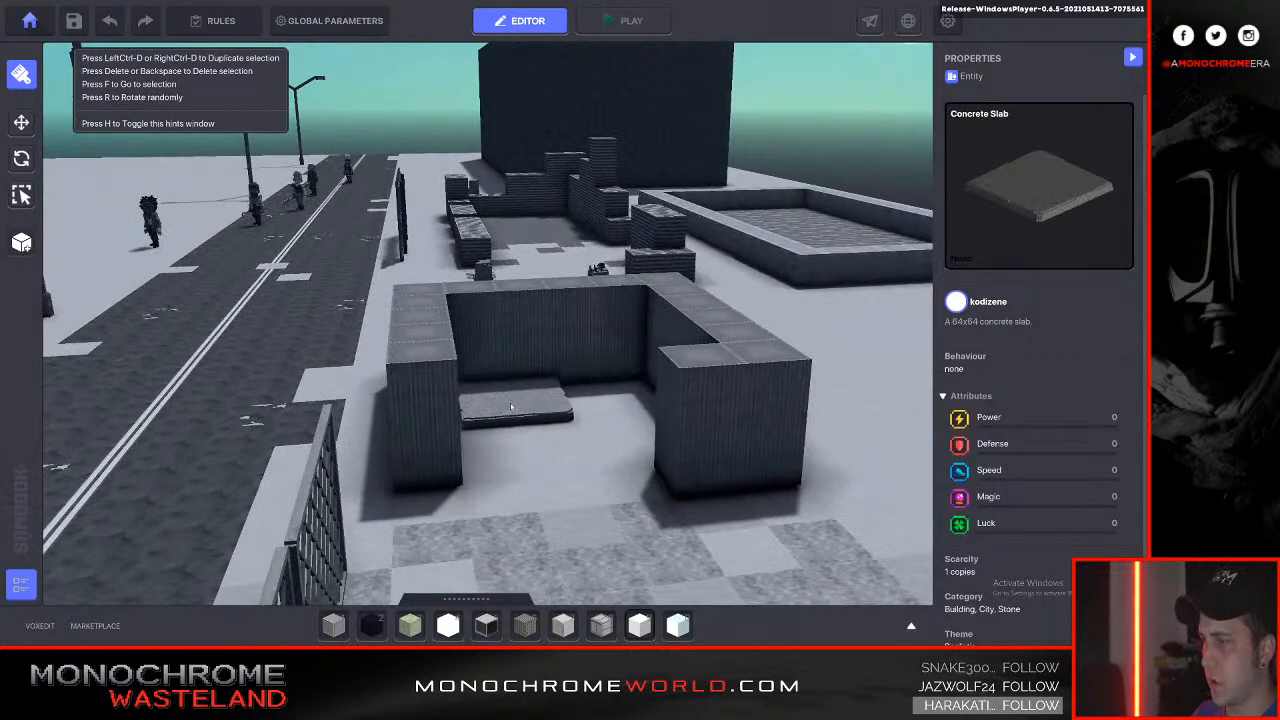
pyautogui.press('w')
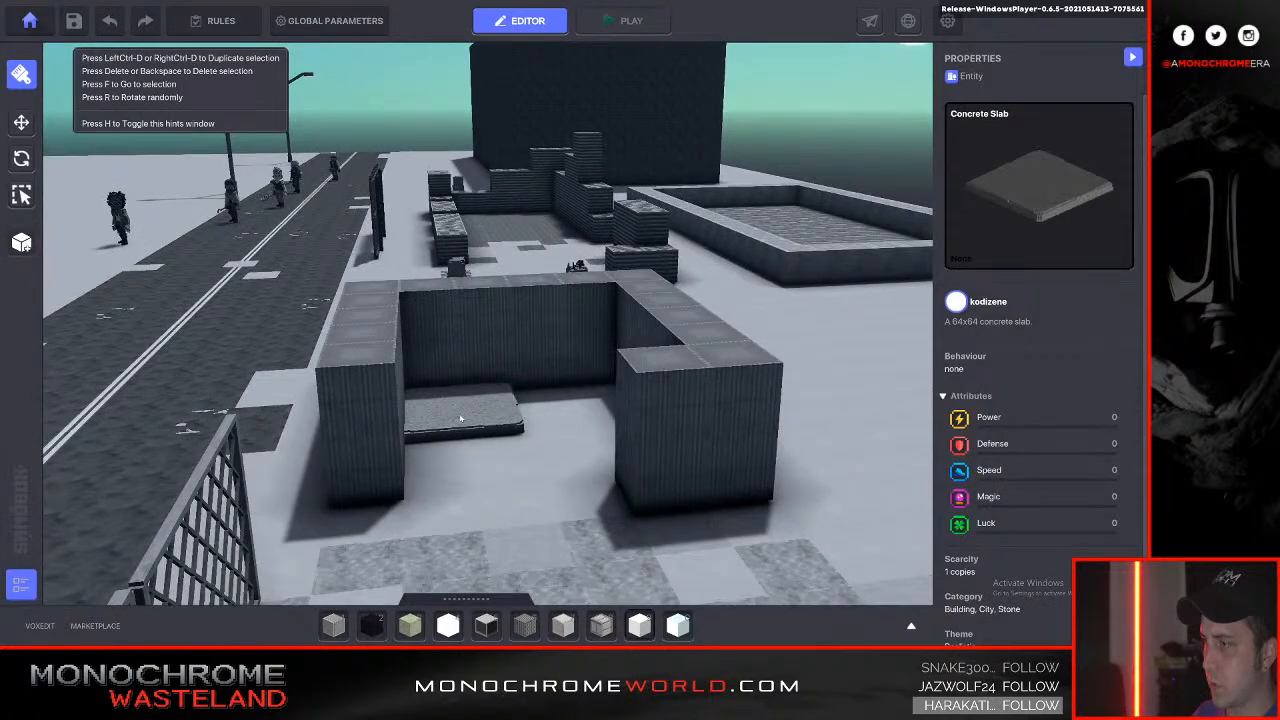
pyautogui.press('w')
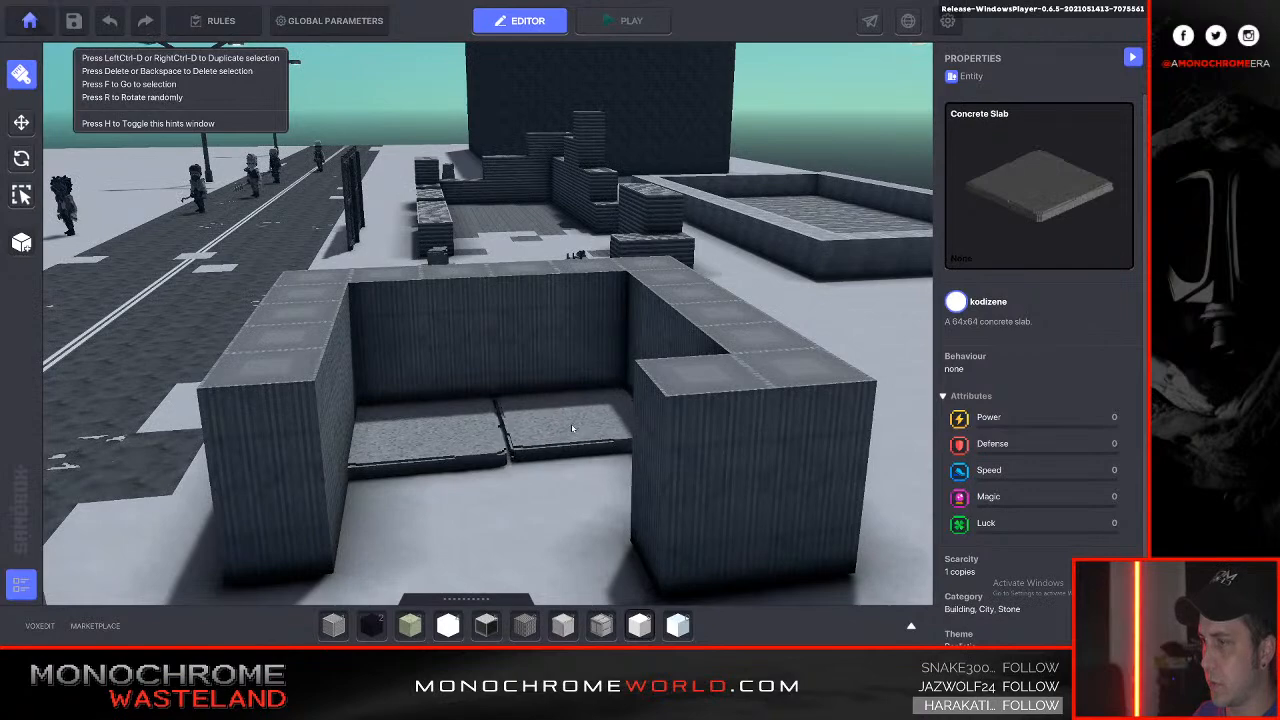
pyautogui.press('w')
pyautogui.press('e')
pyautogui.press('q')
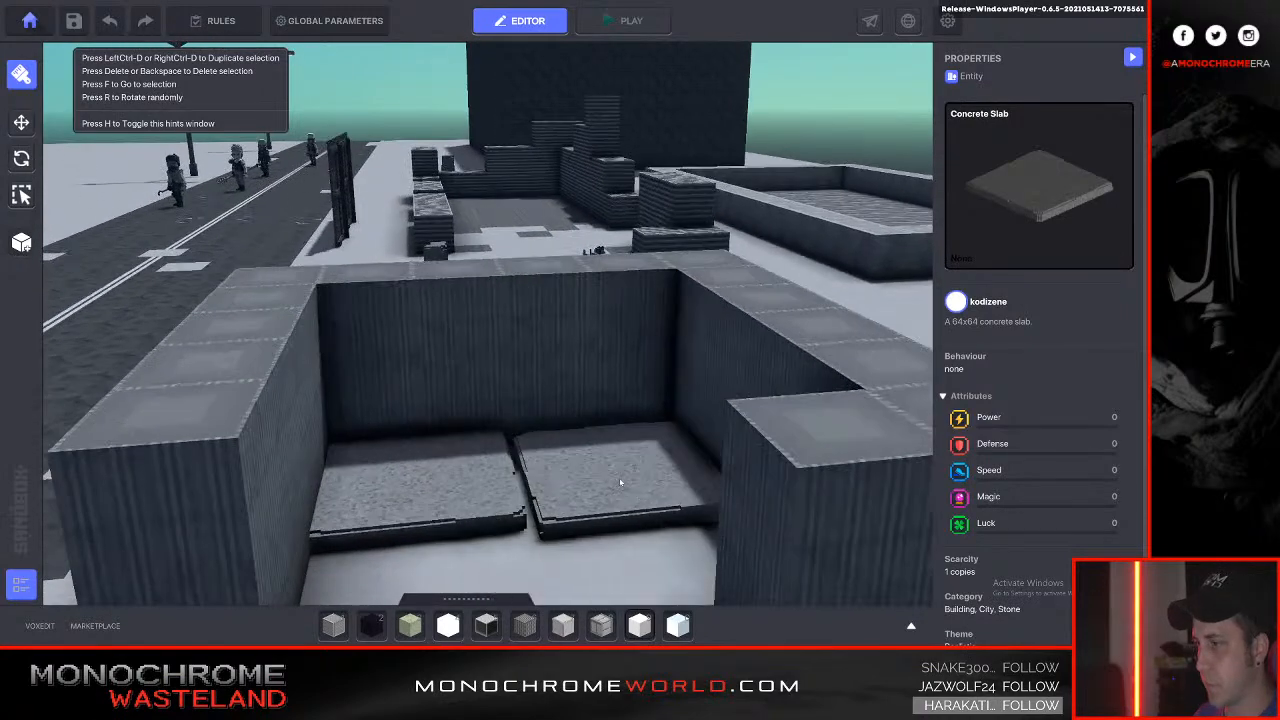
pyautogui.press('s')
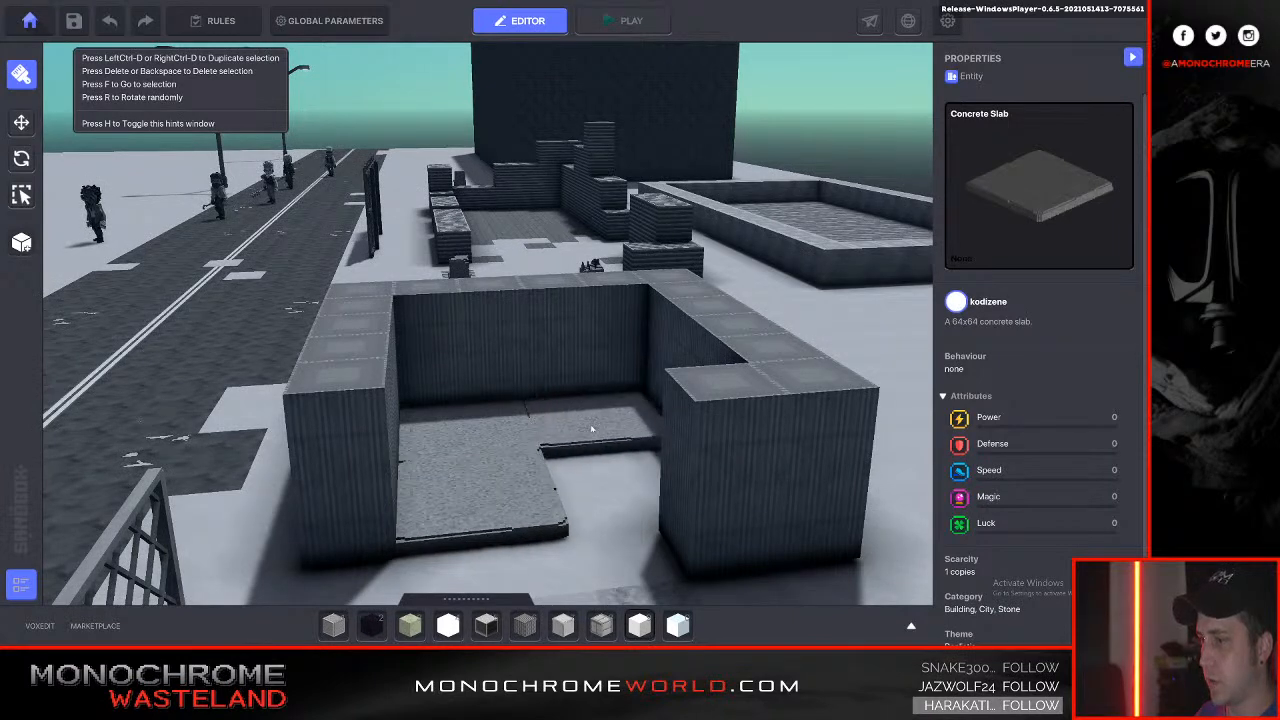
pyautogui.click(601, 481)
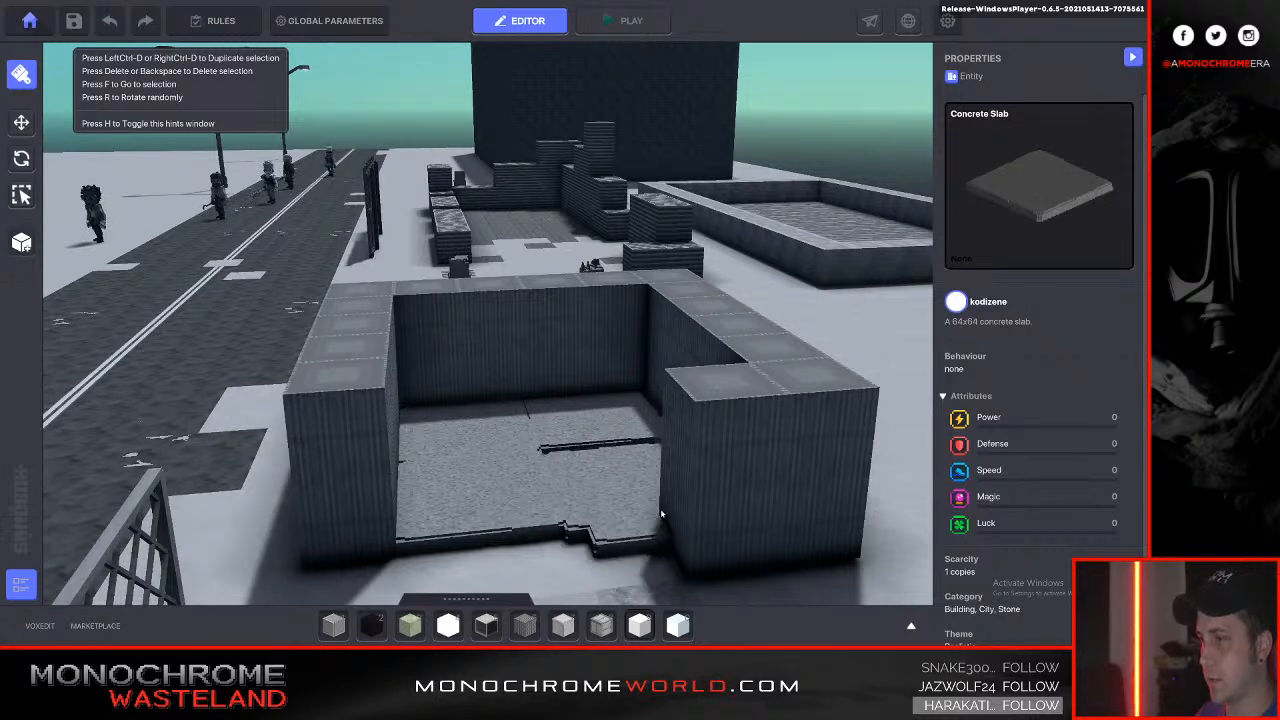
pyautogui.scroll(-5, 667, 518)
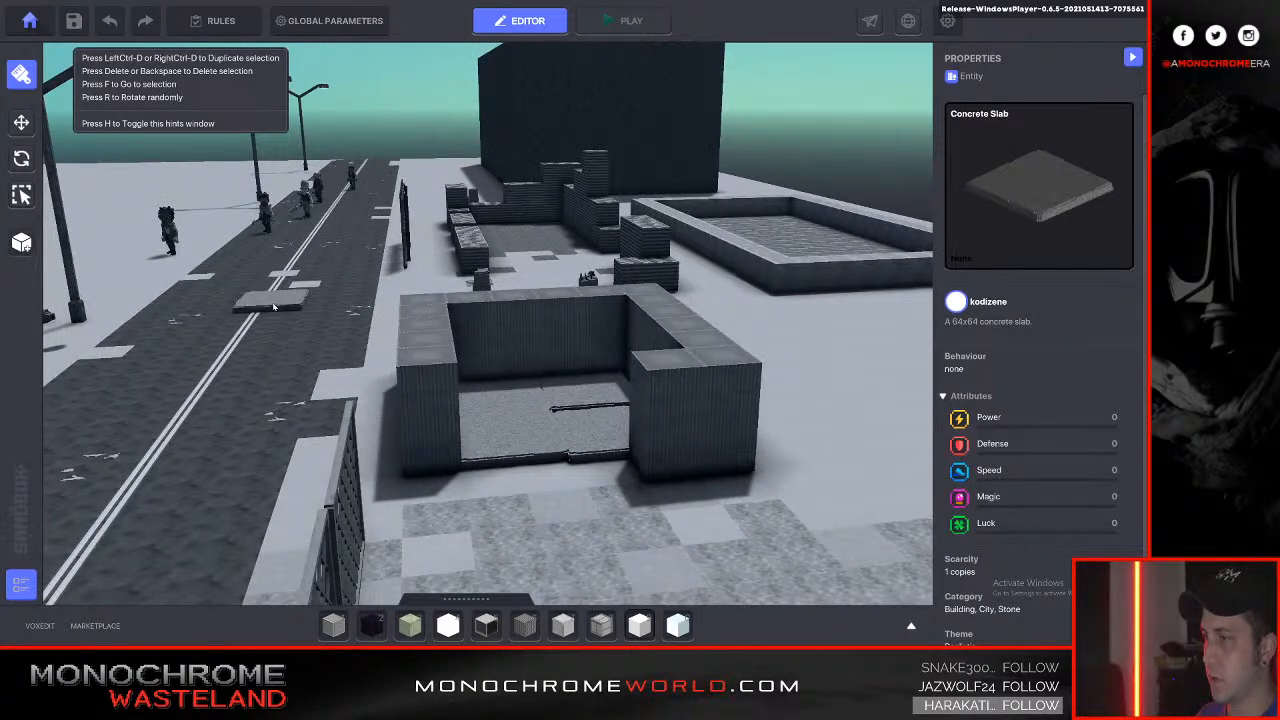
# Turn off the favourites filter, choose the Worn Barrel from the last page of entities and place one beside the small ruin's outer front corner.
pyautogui.press('Tab')
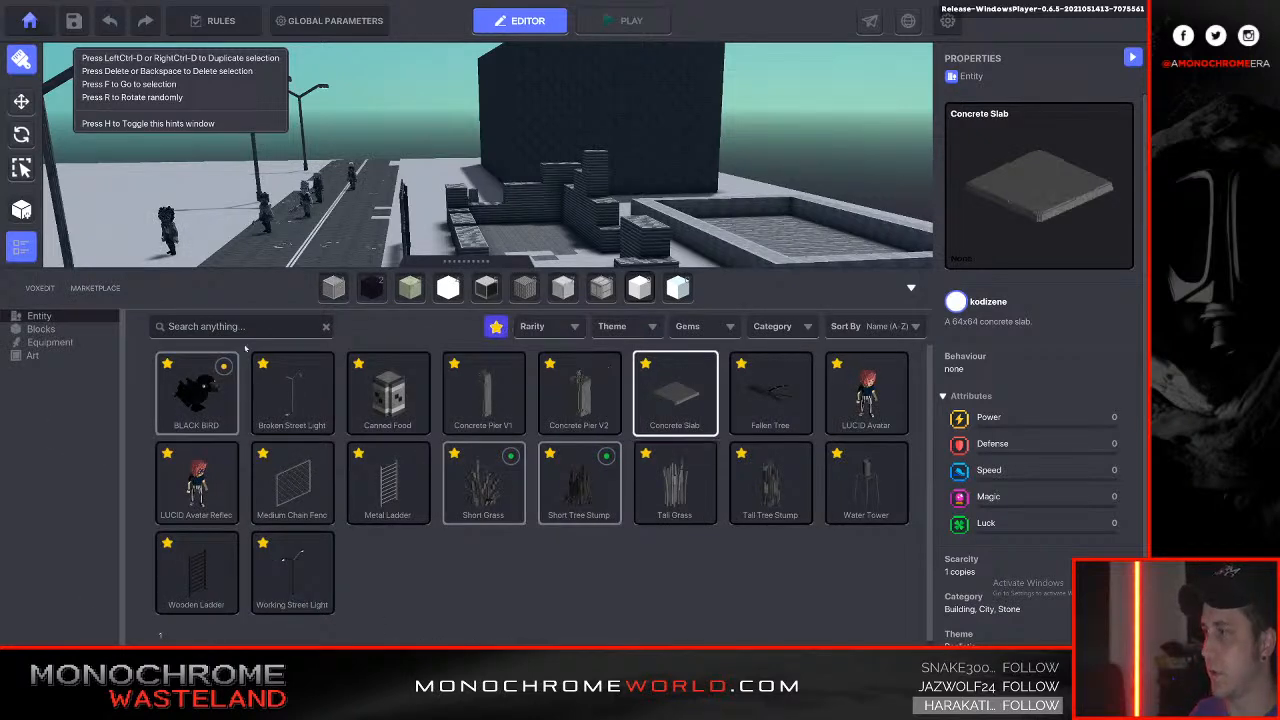
pyautogui.click(495, 326)
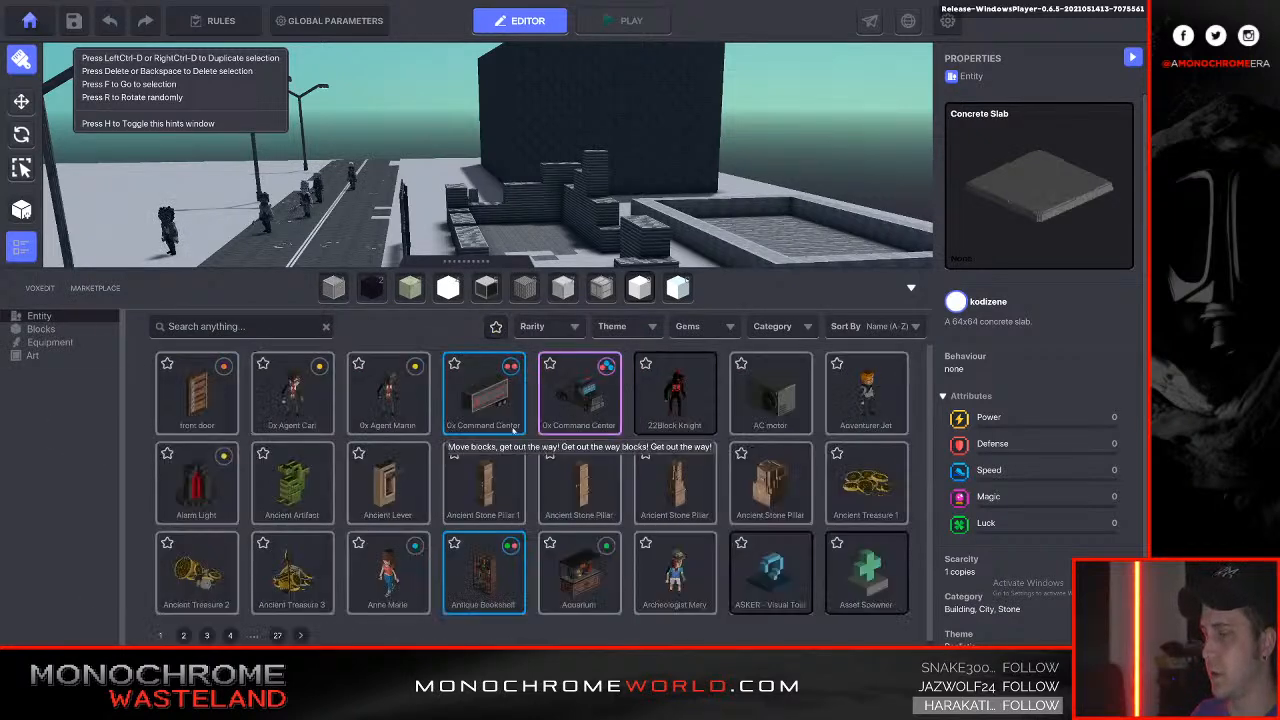
pyautogui.click(278, 636)
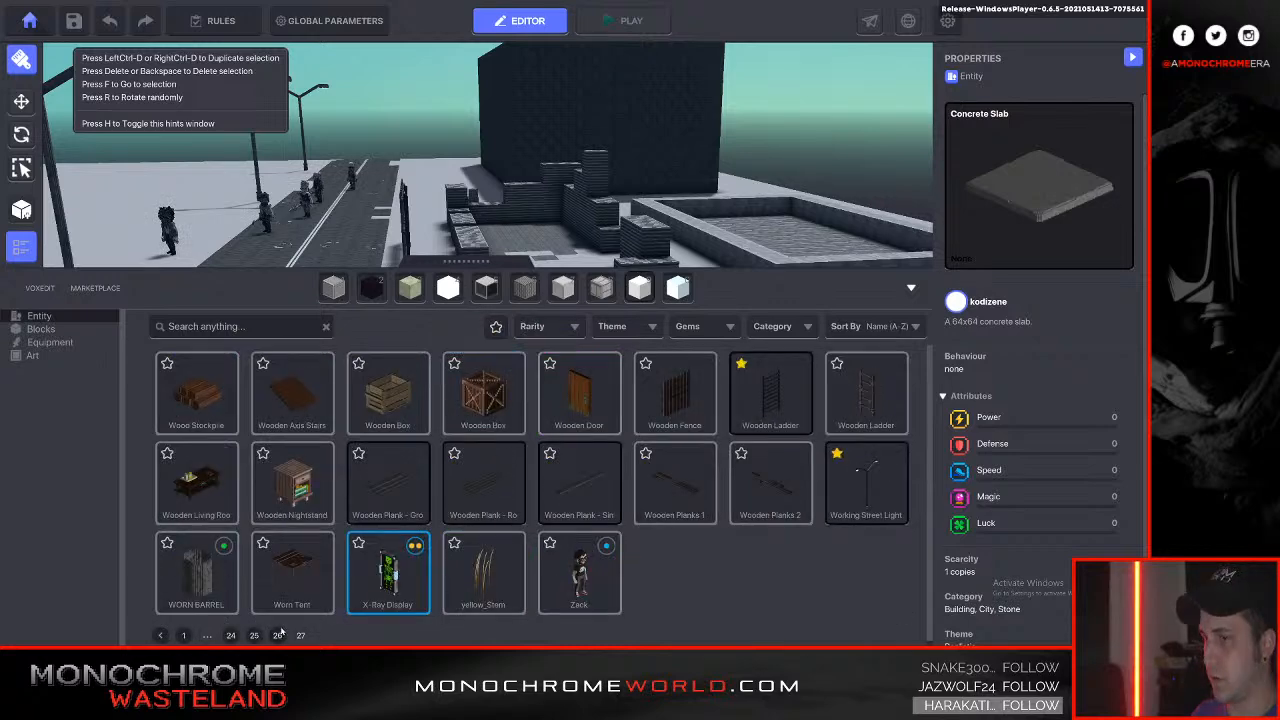
pyautogui.click(196, 572)
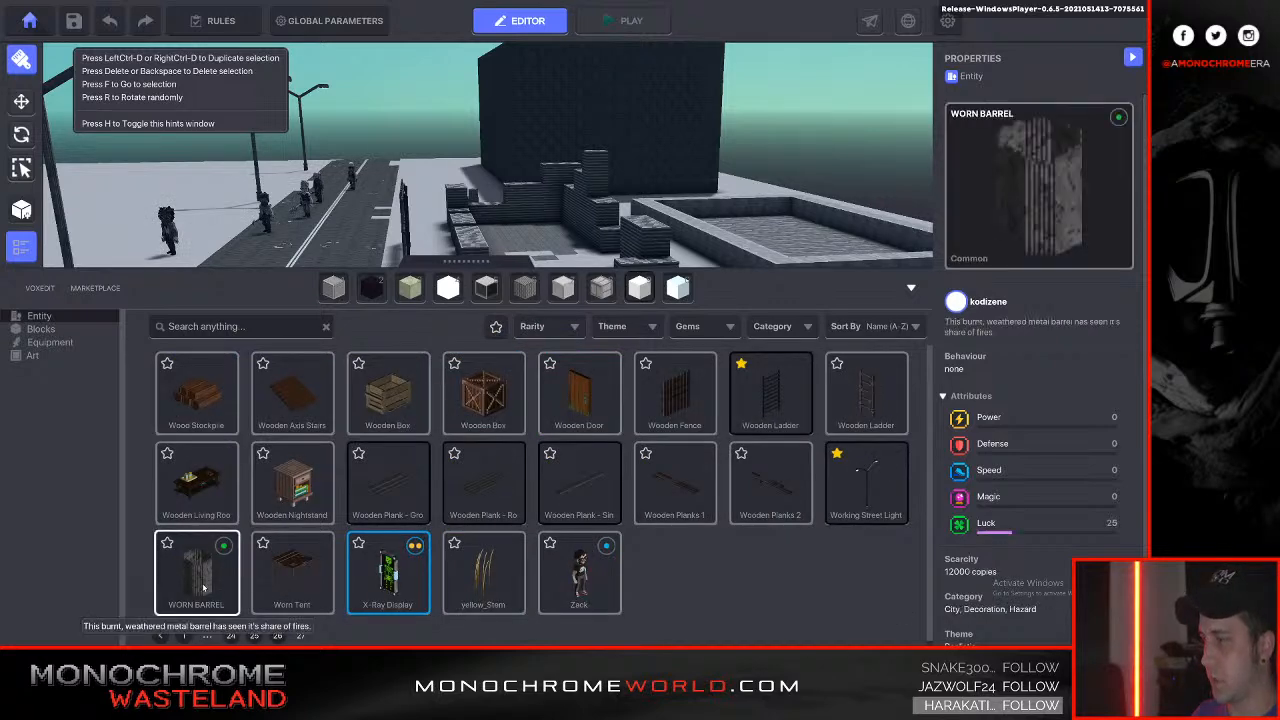
pyautogui.press('s')
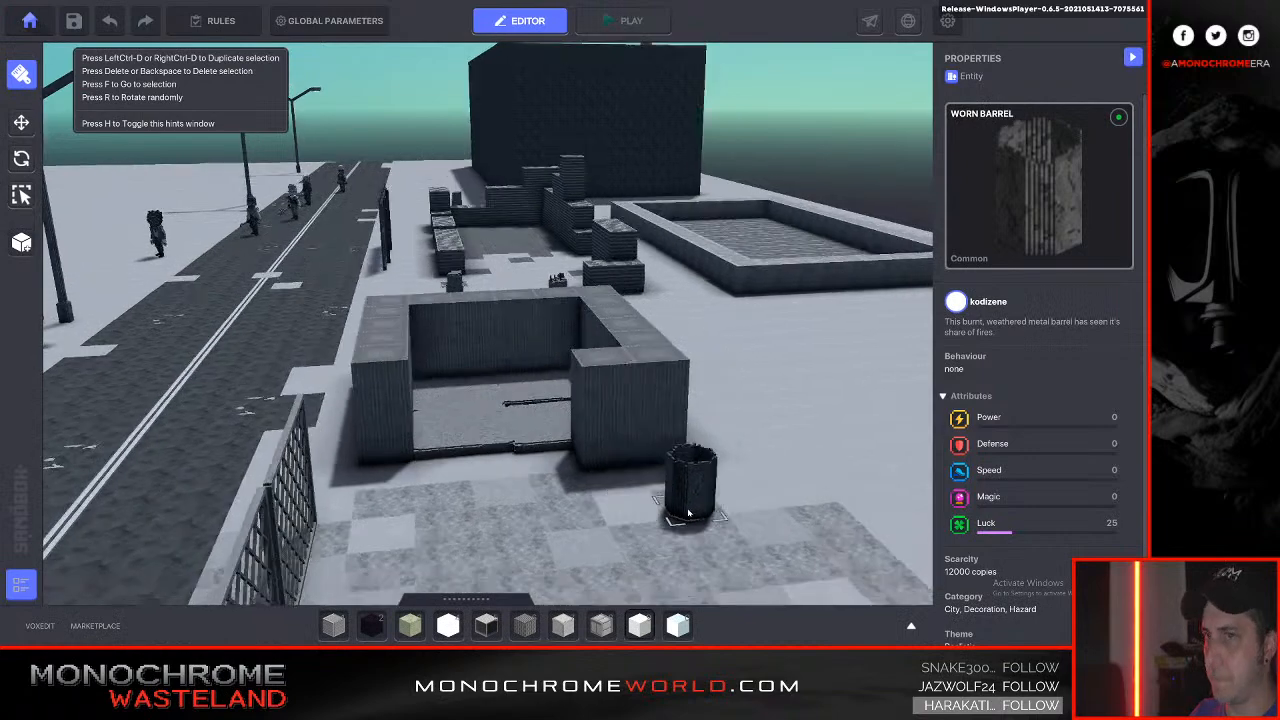
pyautogui.press('e')
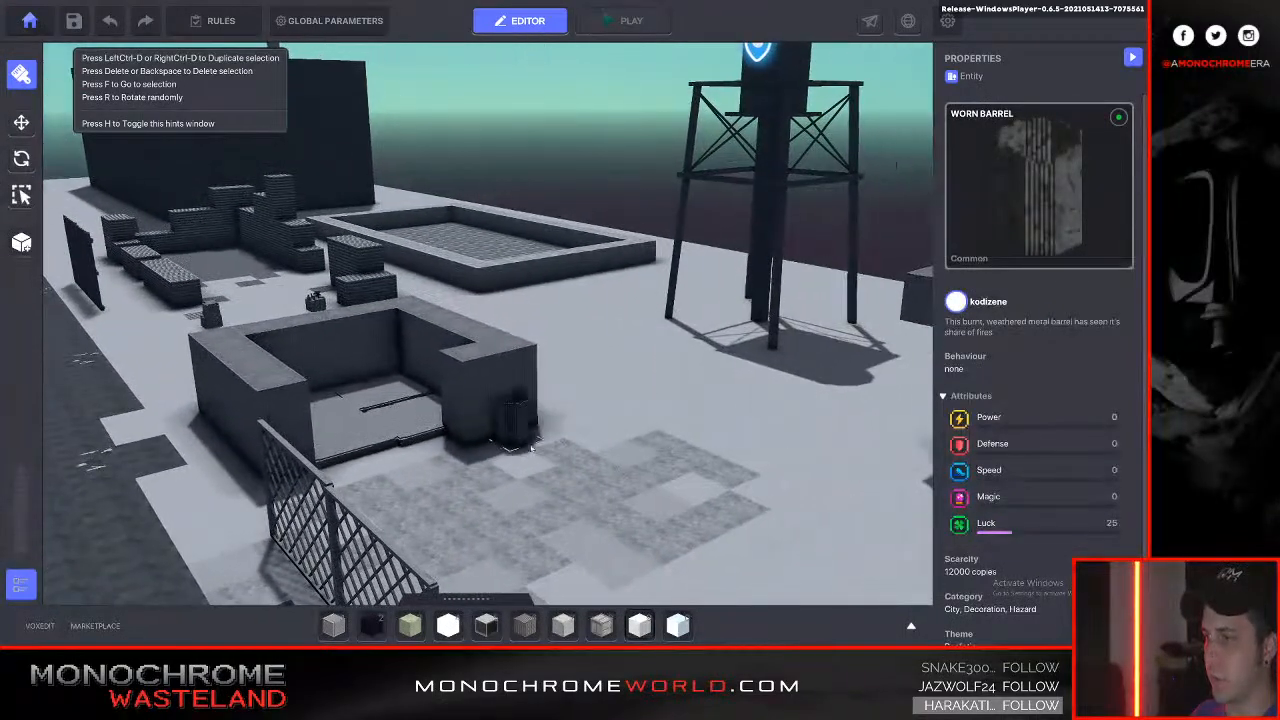
pyautogui.press('w')
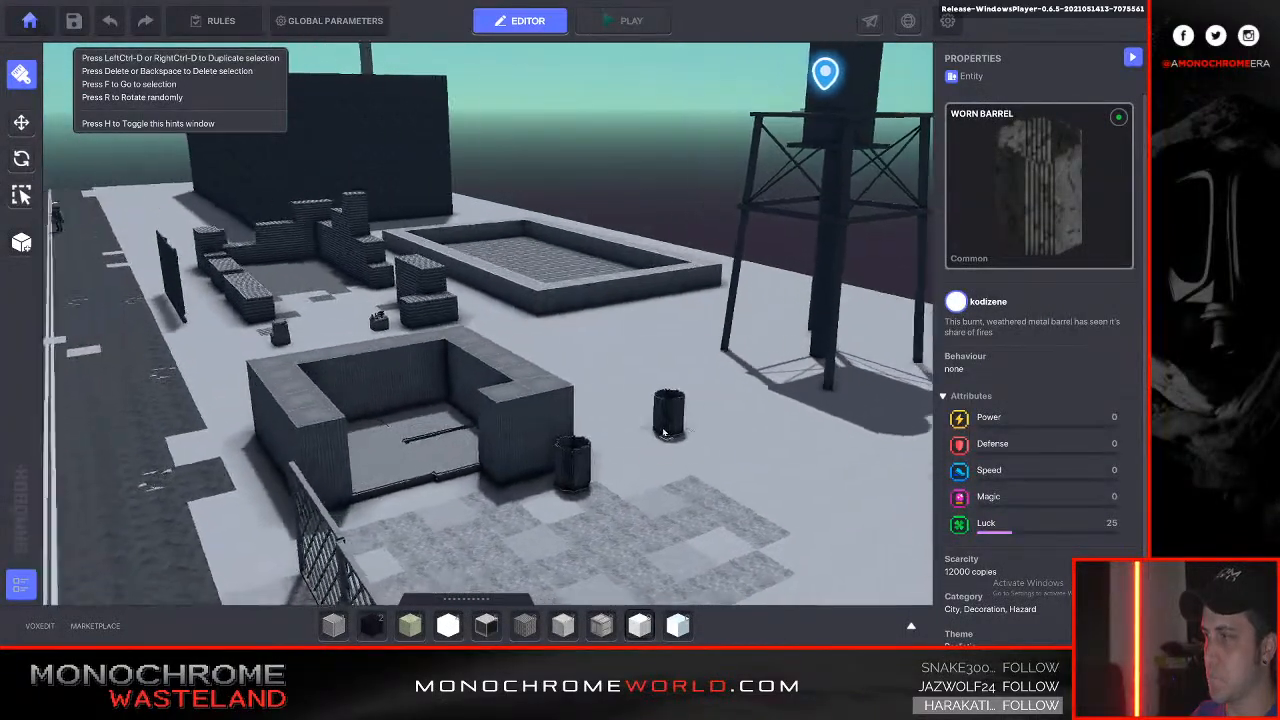
# Place another Worn Barrel against the far corner of the large dark building, on the pool's side.
pyautogui.press('a')
pyautogui.press('a')
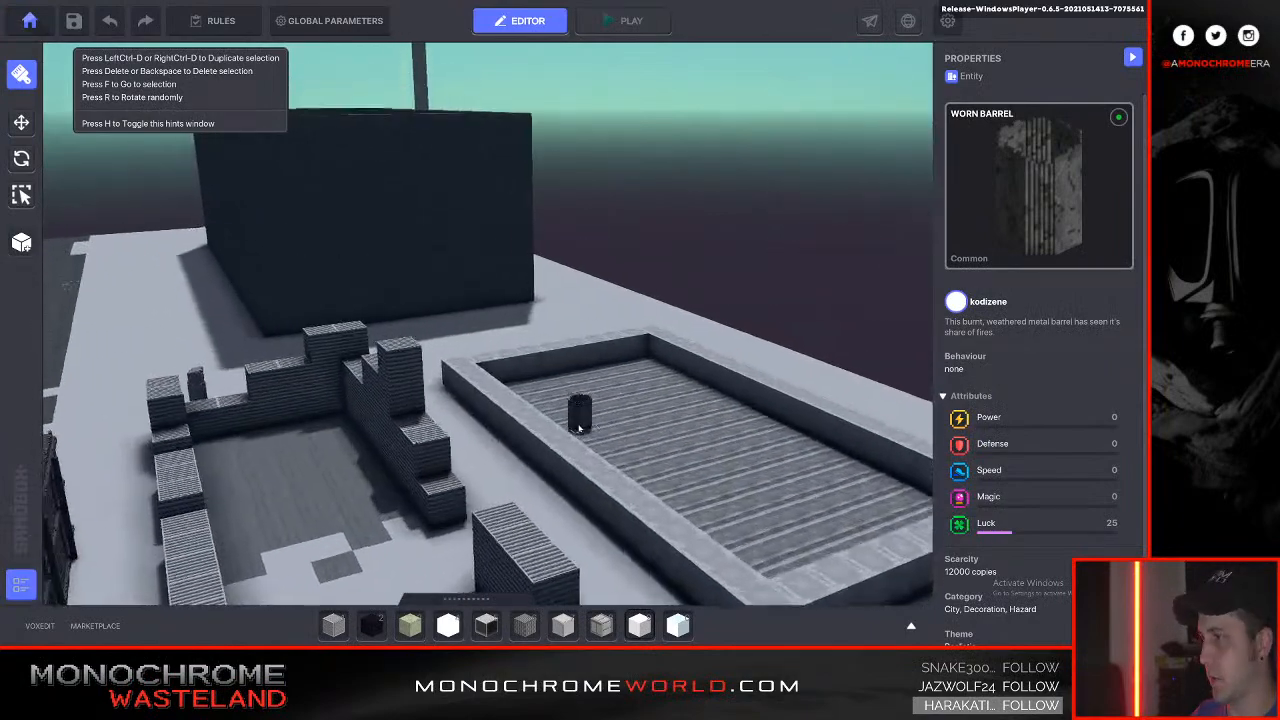
pyautogui.press('w')
pyautogui.press('e')
pyautogui.press('q')
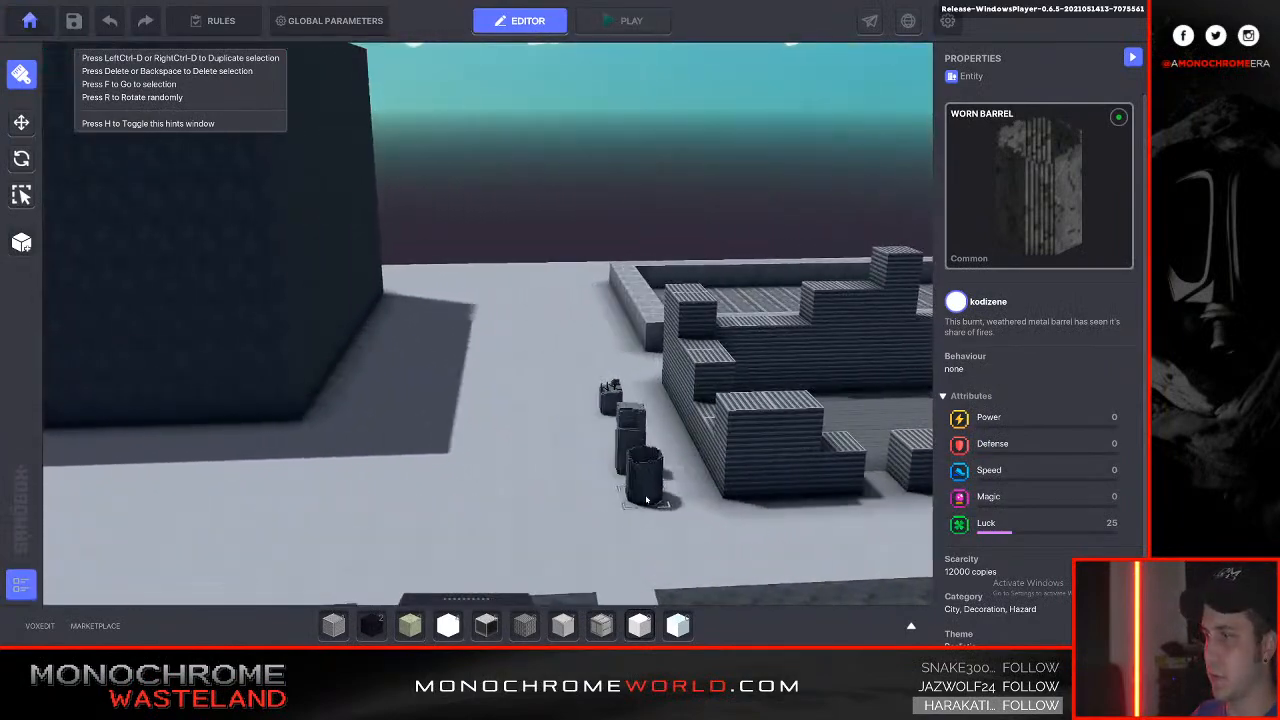
pyautogui.press('a')
pyautogui.press('w')
pyautogui.press('w')
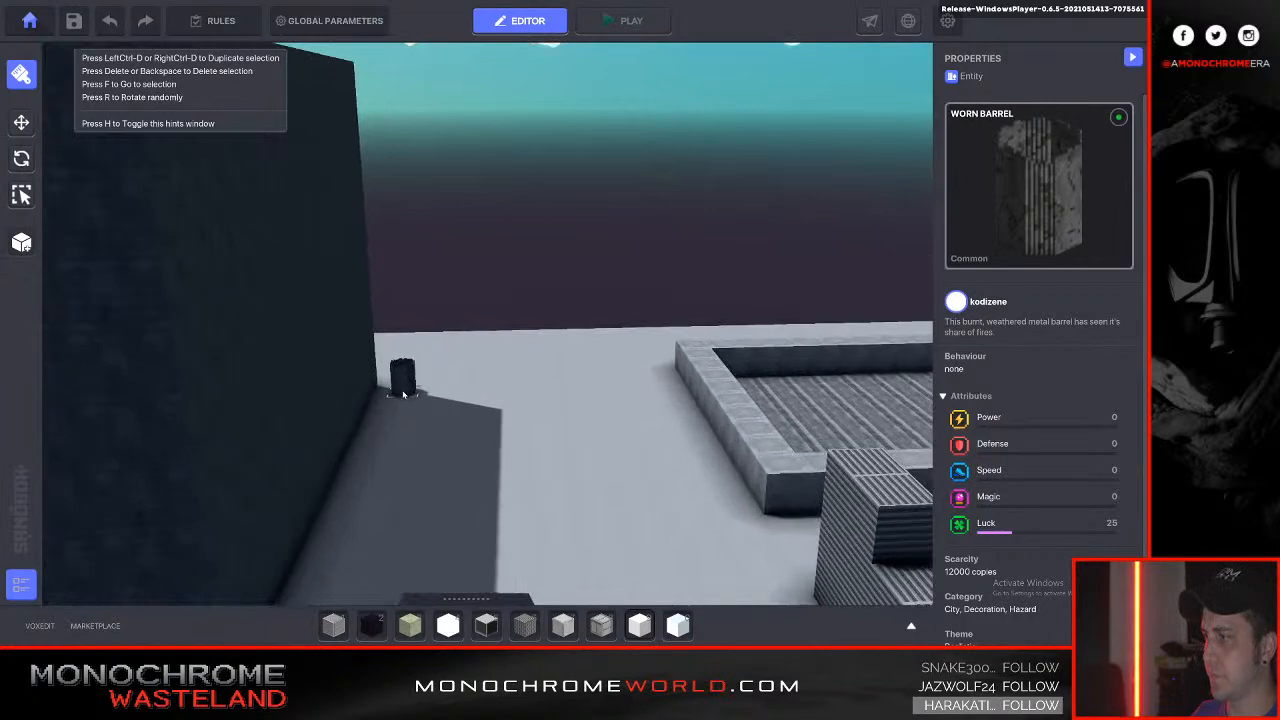
pyautogui.press('s')
pyautogui.press('e')
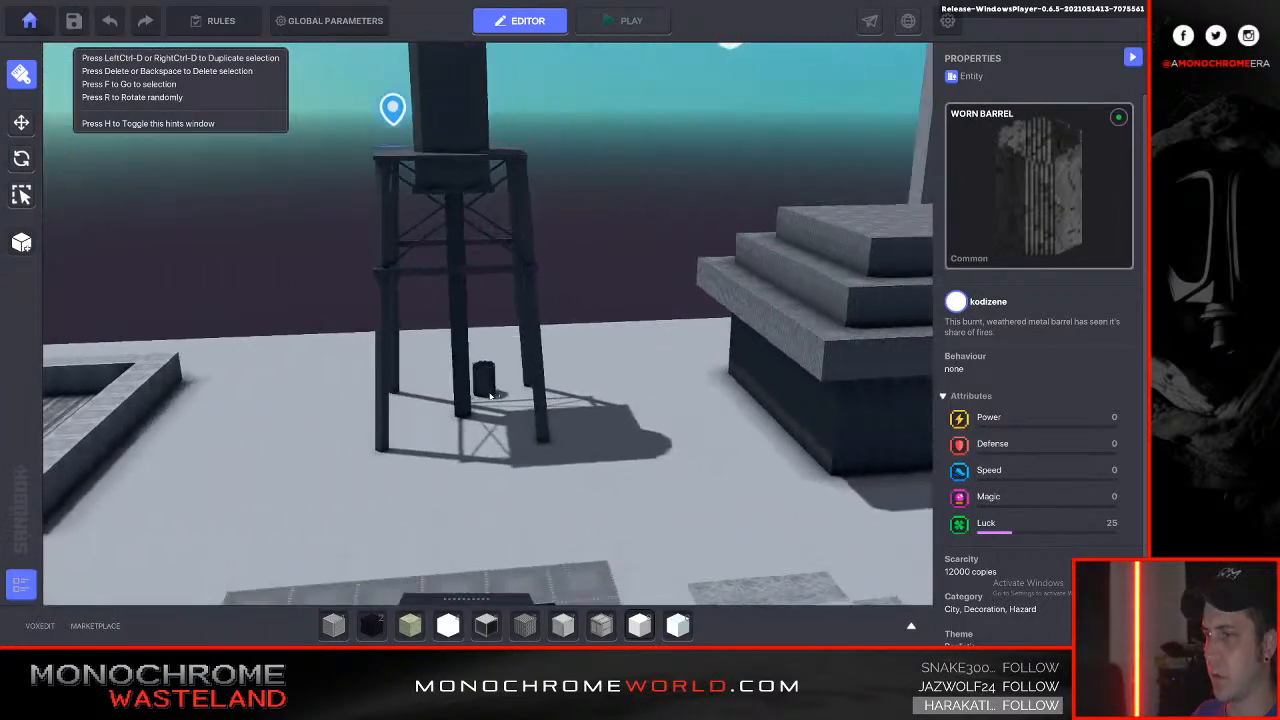
pyautogui.press('s')
pyautogui.press('d')
pyautogui.press('q')
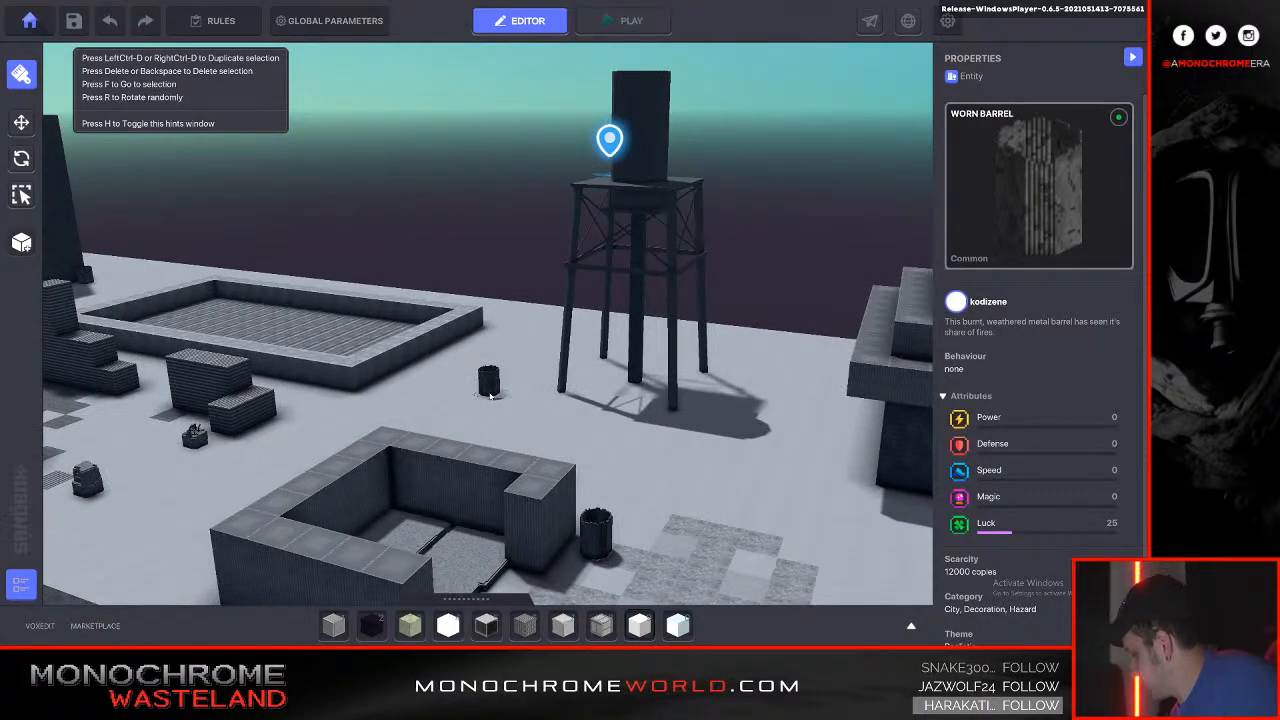
pyautogui.press('q')
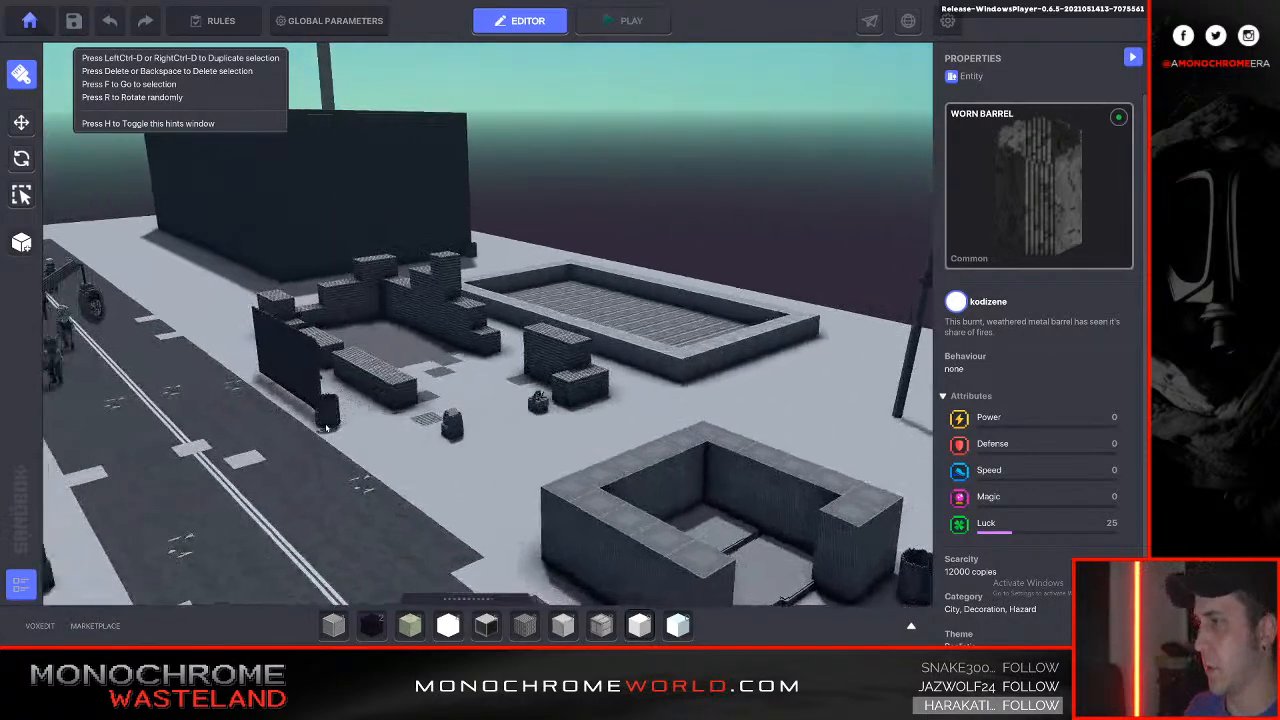
# Choose Water Container Small from the entity library and place three of them together between the pool's corner and the water tower.
pyautogui.press('Tab')
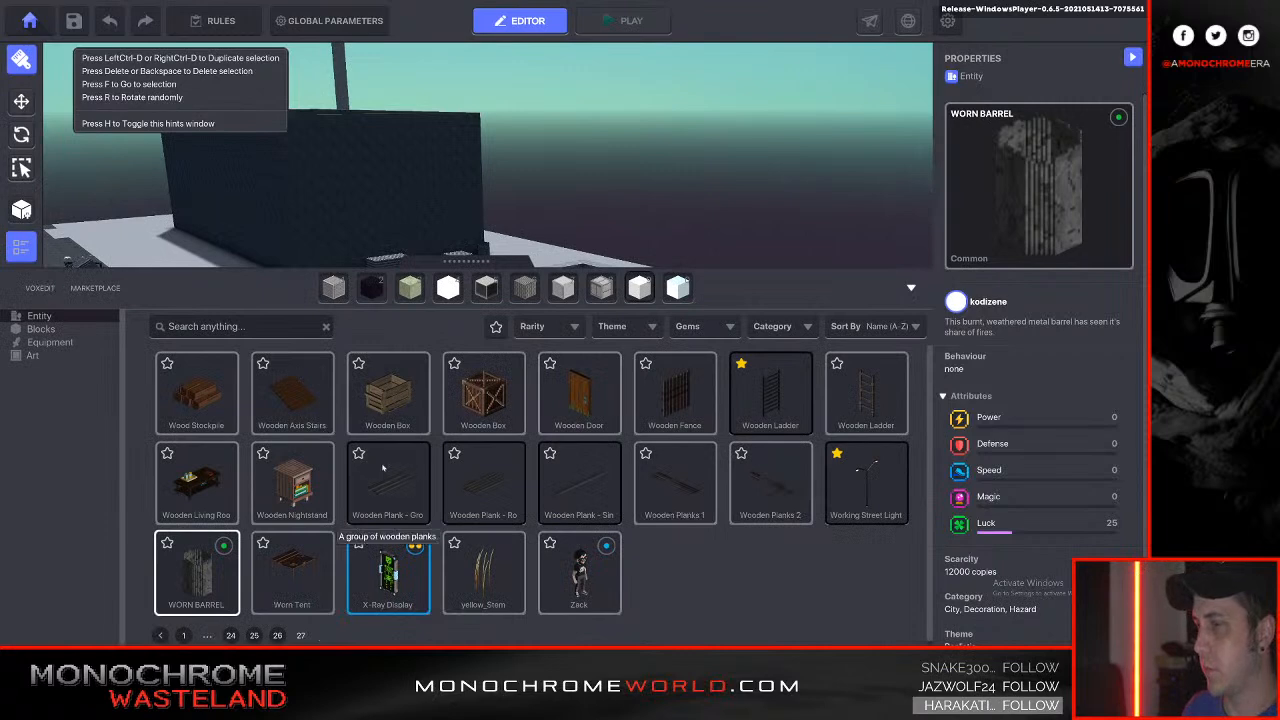
pyautogui.click(279, 636)
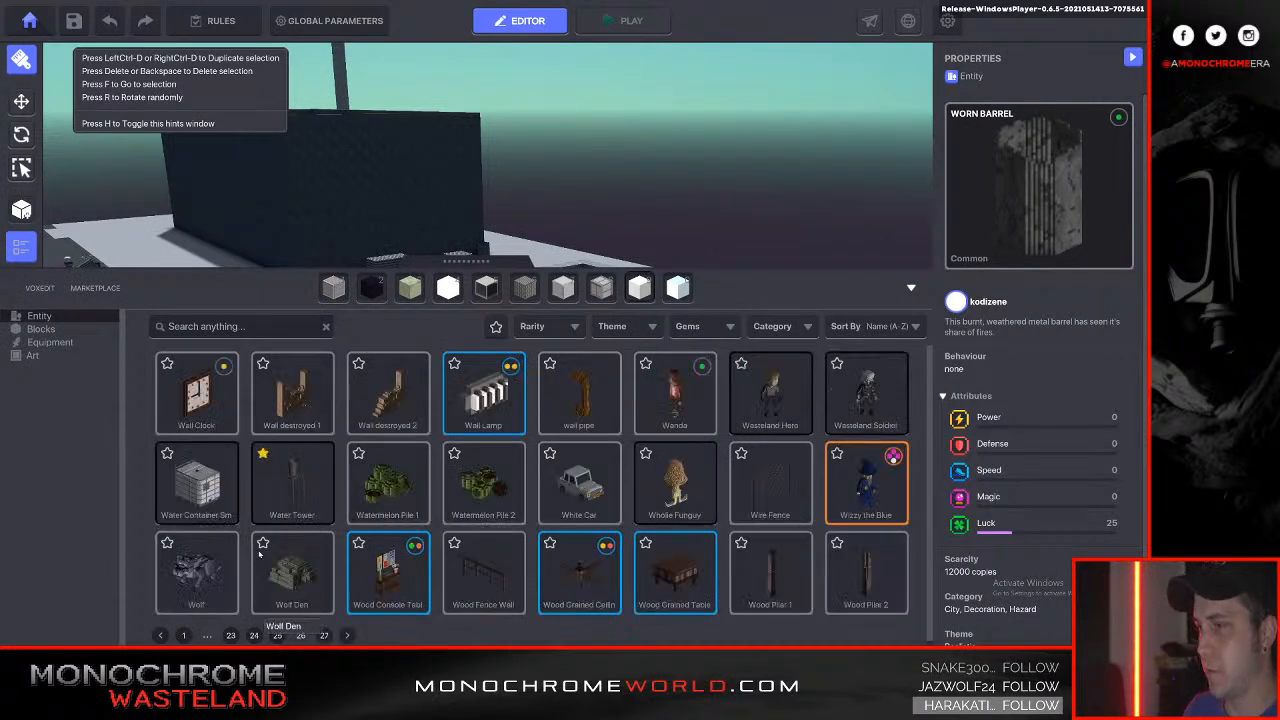
pyautogui.click(196, 485)
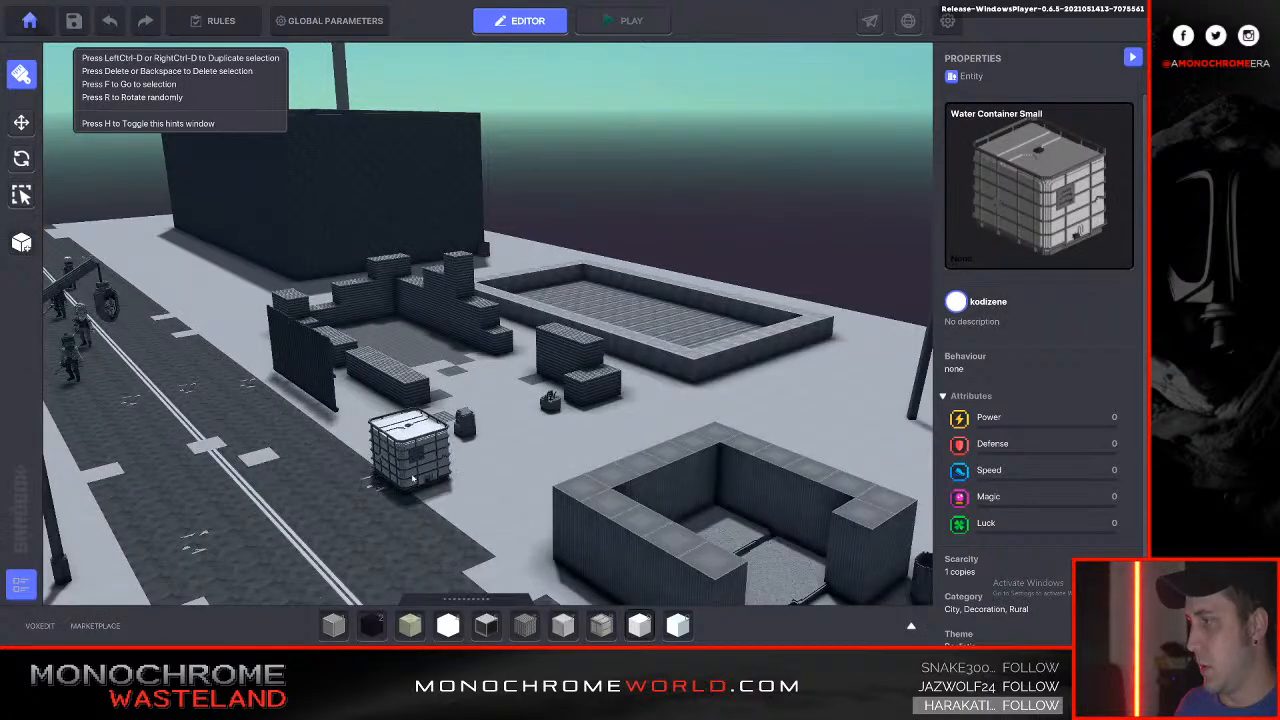
pyautogui.press('q')
pyautogui.press('d')
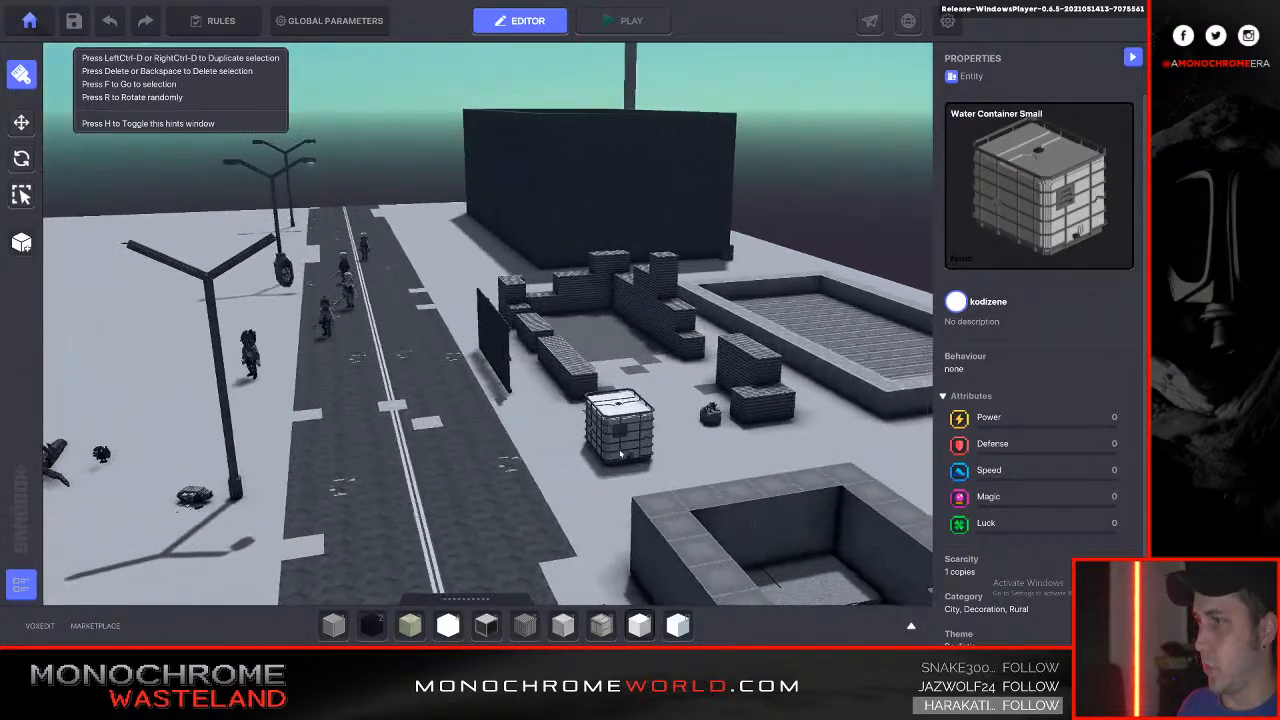
pyautogui.press('e')
pyautogui.press('e')
pyautogui.press('a')
pyautogui.press('w')
pyautogui.press('w')
pyautogui.press('q')
pyautogui.press('e')
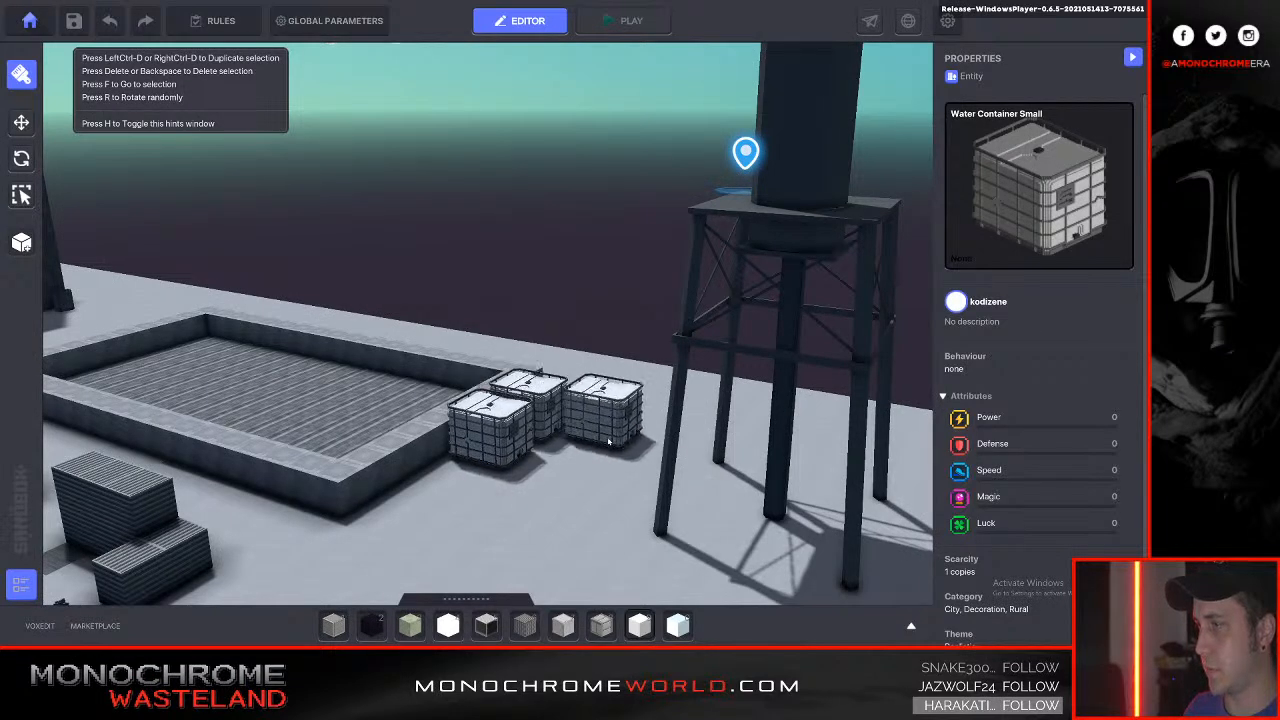
# Lift the container nearest the water tower and move it on top of a neighbouring container by the pool.
pyautogui.click(23, 123)
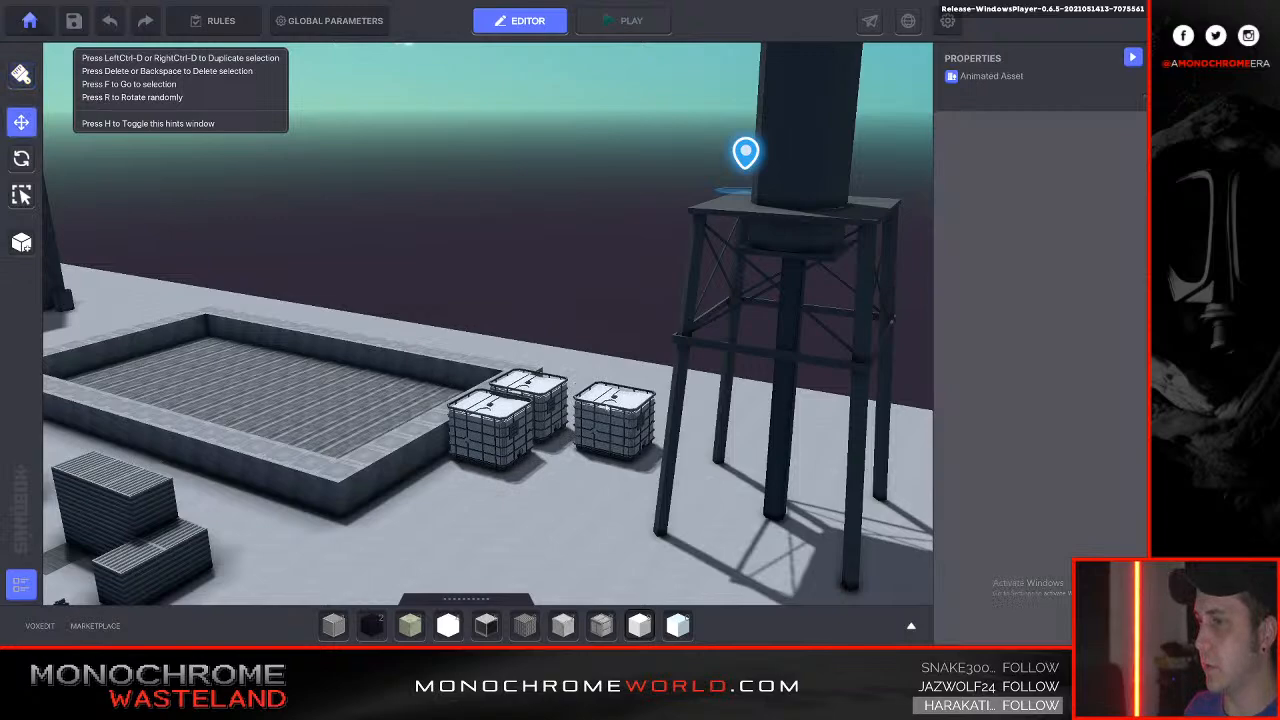
pyautogui.click(611, 410)
pyautogui.moveTo(615, 523); pyautogui.dragTo(628, 465)
pyautogui.moveTo(628, 465); pyautogui.dragTo(590, 470, button='right')
pyautogui.press('w')
pyautogui.moveTo(552, 497); pyautogui.dragTo(364, 507)
pyautogui.moveTo(364, 507); pyautogui.dragTo(368, 500, button='right')
# Select both stacked water containers together, frame them up close to examine how they line up, and clear the selection.
pyautogui.press('d')
pyautogui.press('w')
pyautogui.press('s')
pyautogui.moveTo(403, 443); pyautogui.dragTo(451, 377, button='right')
pyautogui.keyDown('shift'); pyautogui.click(437, 393); pyautogui.keyUp('shift')
pyautogui.press('f')
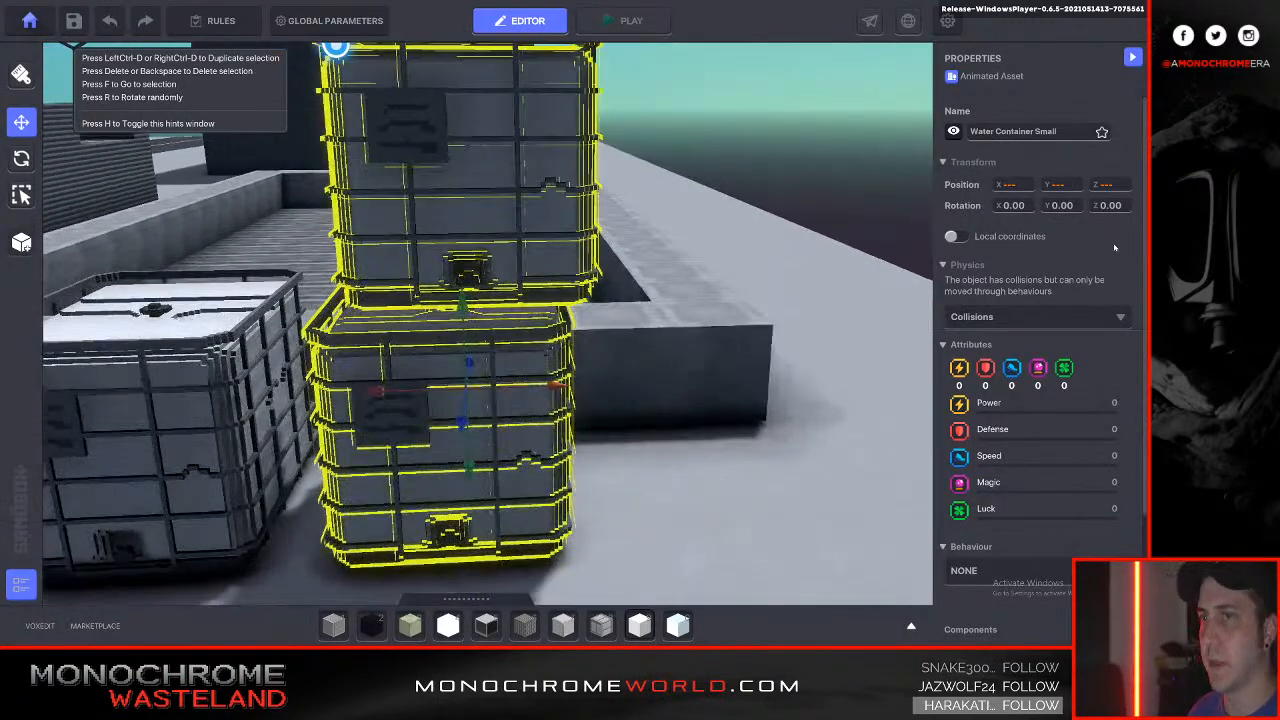
pyautogui.scroll(-1, 828, 299)
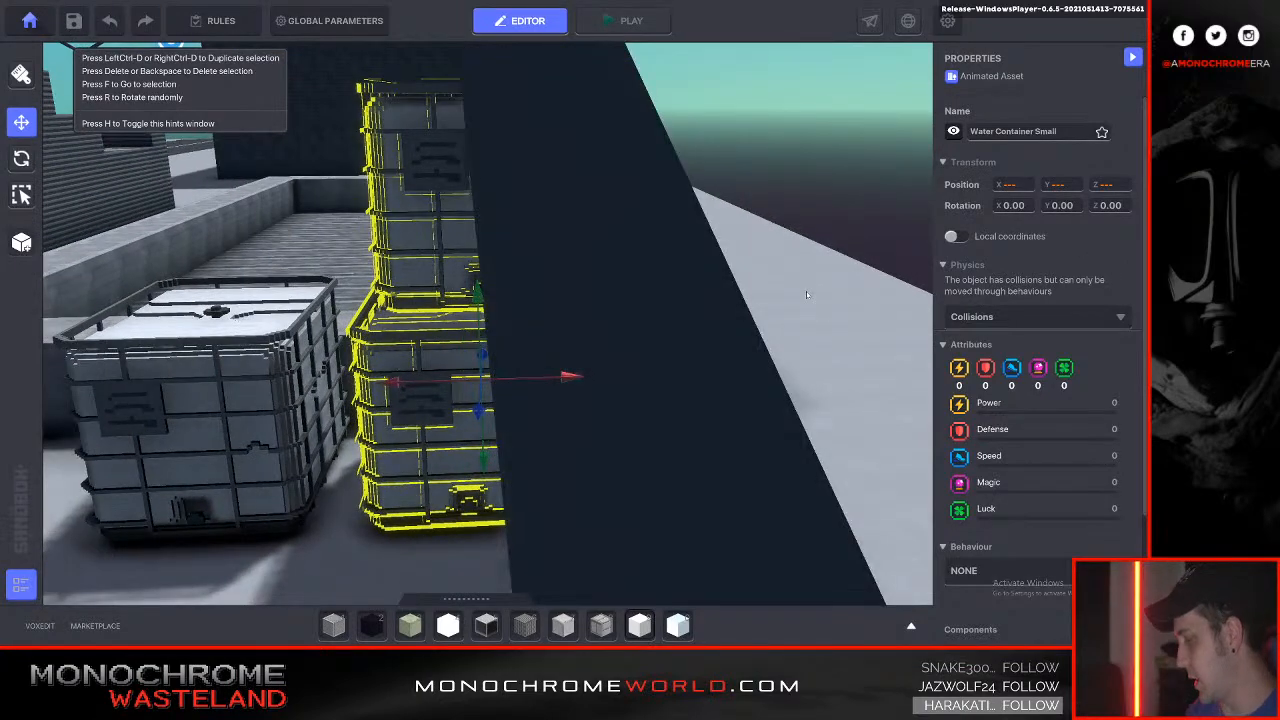
pyautogui.press('f')
pyautogui.click(787, 436)
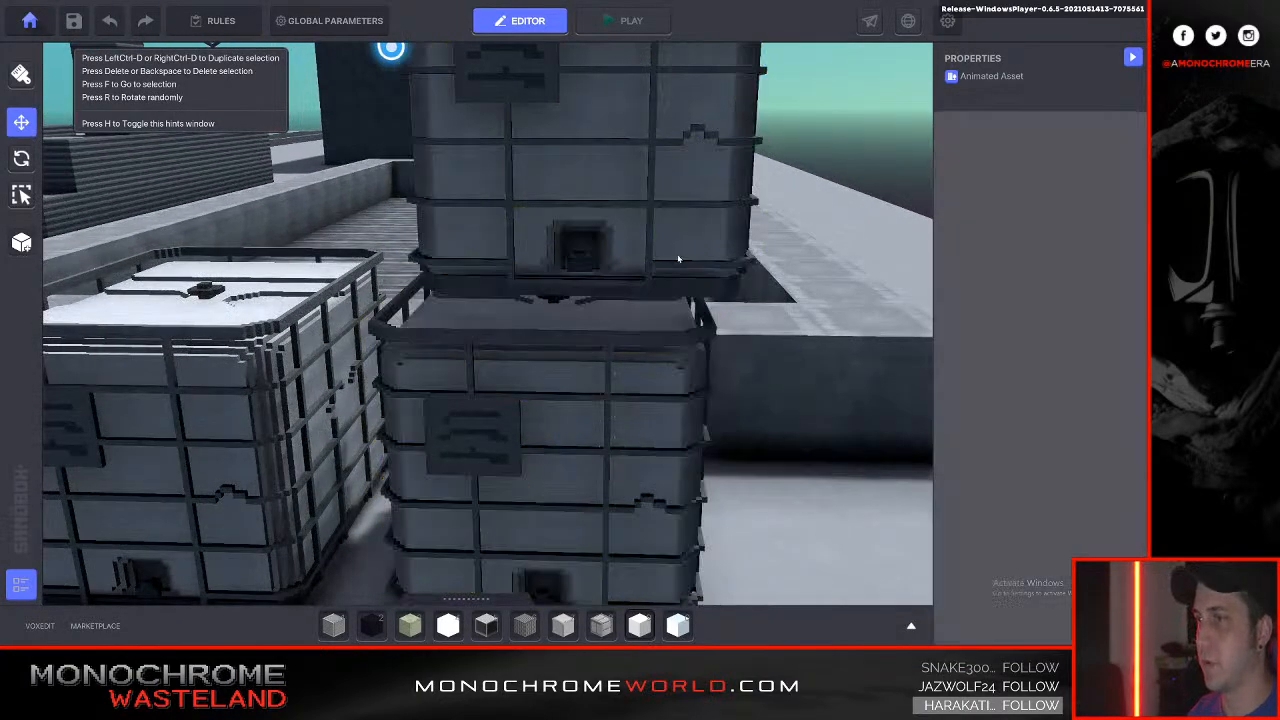
# Align the upper water container over the lower one by moving it to about X 8.50 and Y 103.08.
pyautogui.click(677, 260)
pyautogui.scroll(-3, 677, 260)
pyautogui.scroll(3, 662, 165)
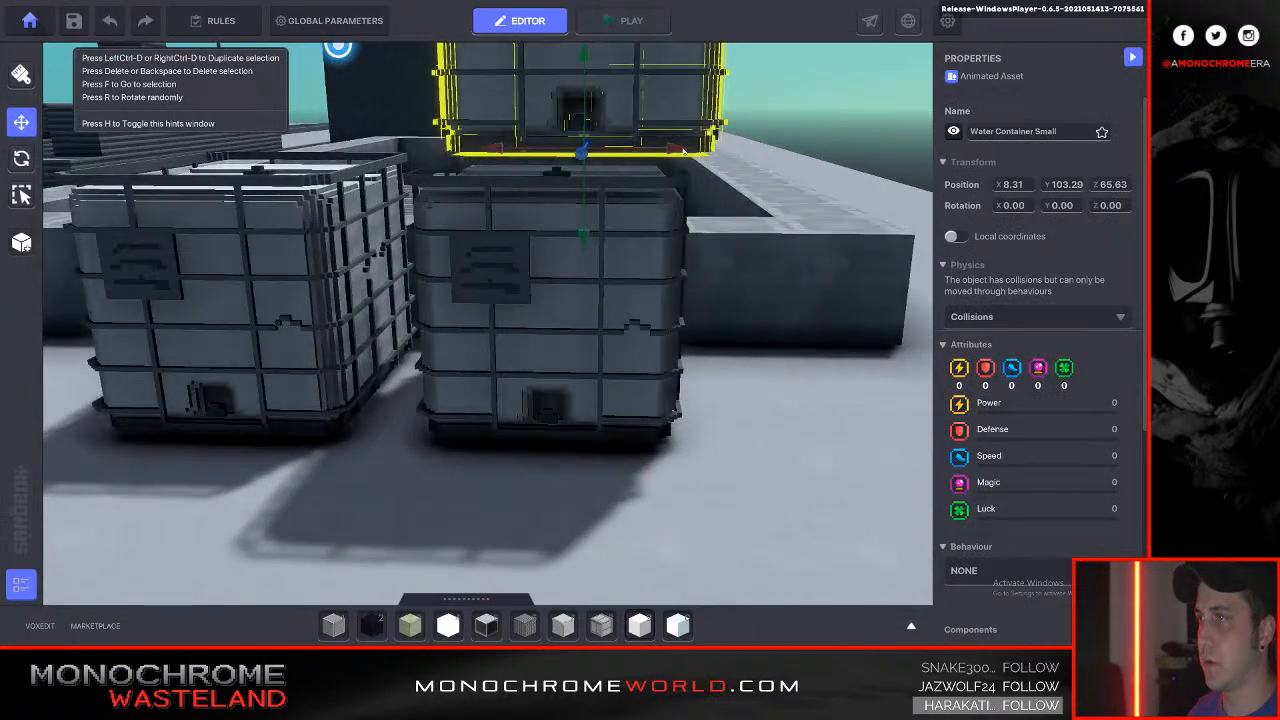
pyautogui.moveTo(673, 121); pyautogui.dragTo(634, 122)
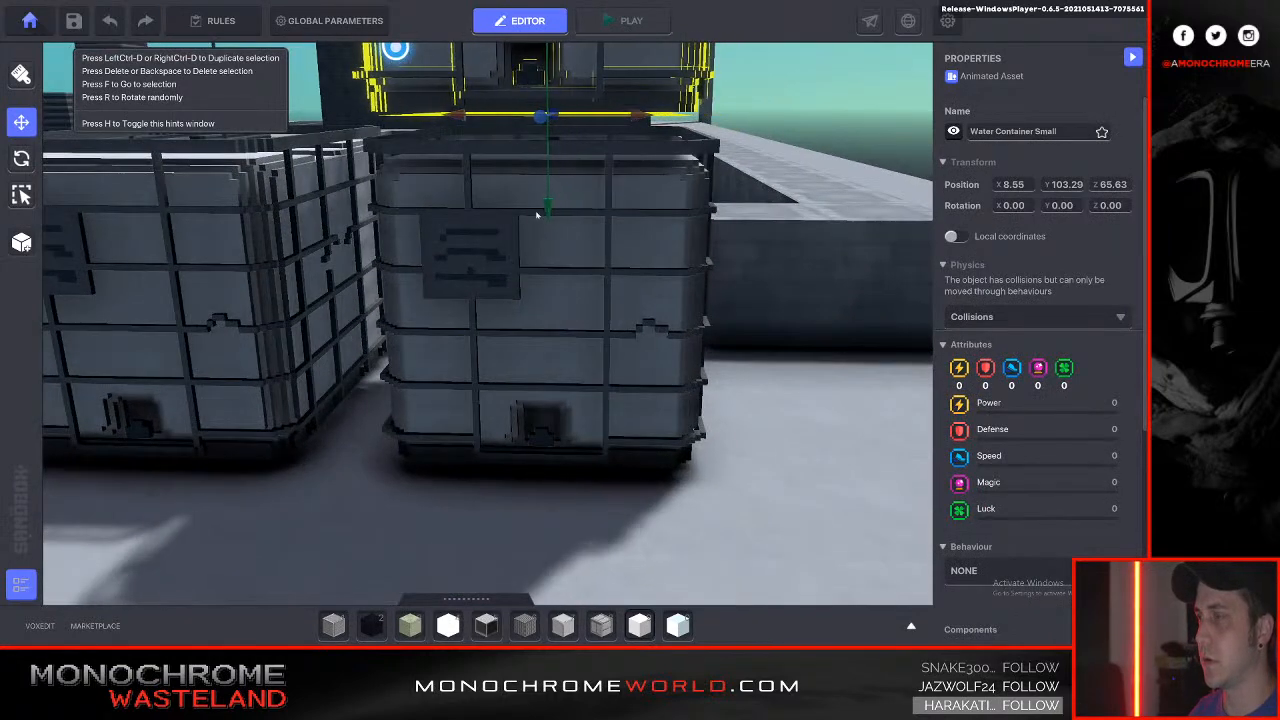
pyautogui.moveTo(549, 207); pyautogui.dragTo(550, 239)
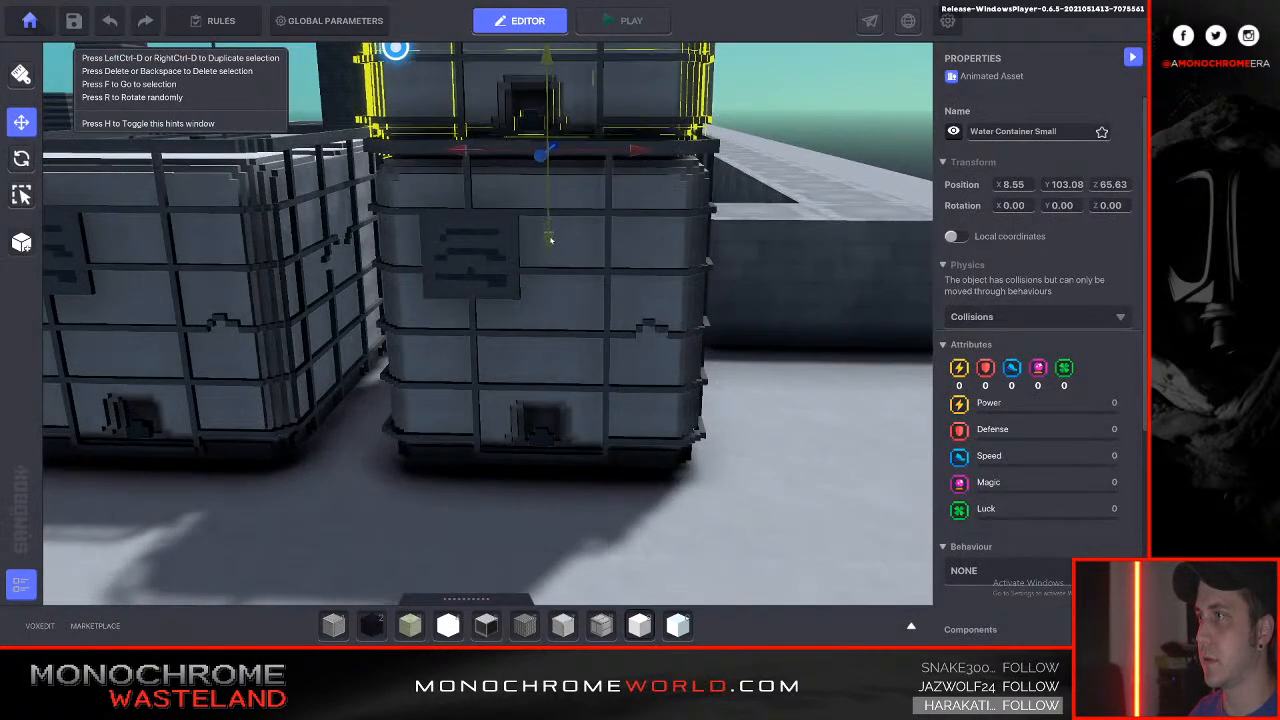
pyautogui.moveTo(634, 151); pyautogui.dragTo(643, 151)
pyautogui.click(798, 383)
# View the stack from the pool's side and shift the upper water container to about Z 65.71.
pyautogui.press('a')
pyautogui.press('s')
pyautogui.moveTo(797, 384); pyautogui.dragTo(797, 384, button='right')
pyautogui.press('d')
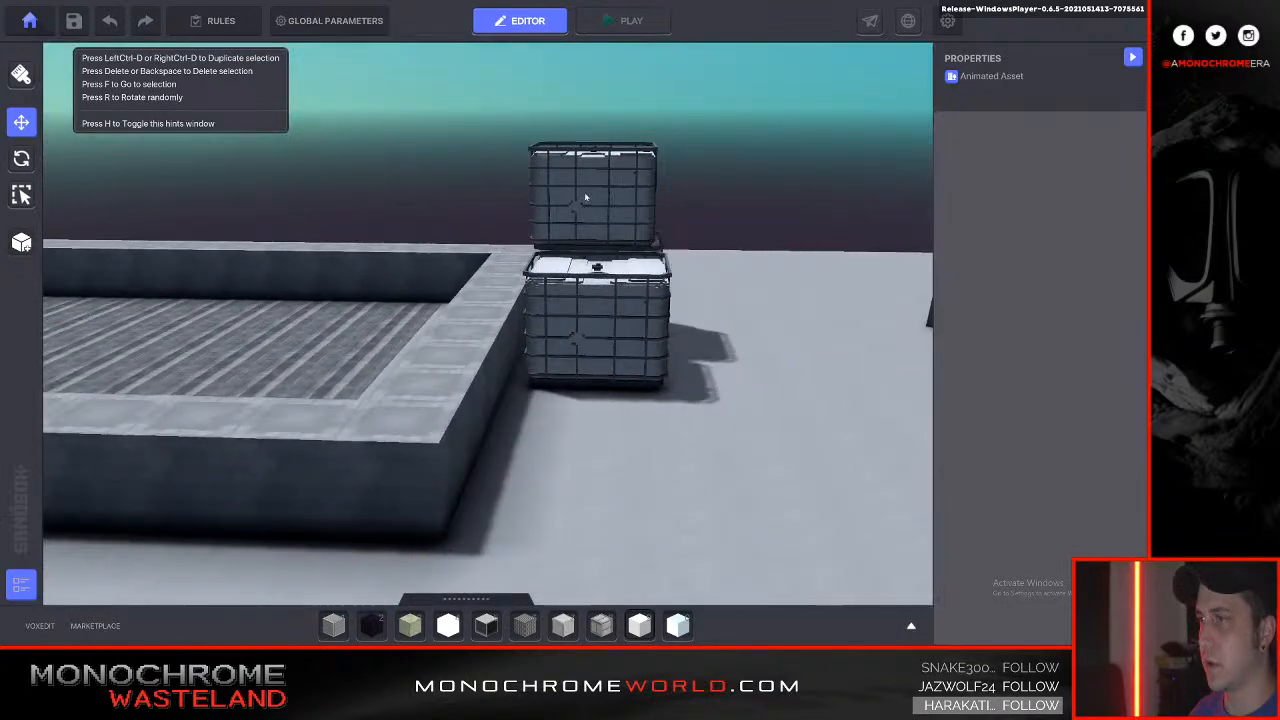
pyautogui.click(587, 201)
pyautogui.moveTo(679, 246); pyautogui.dragTo(684, 248)
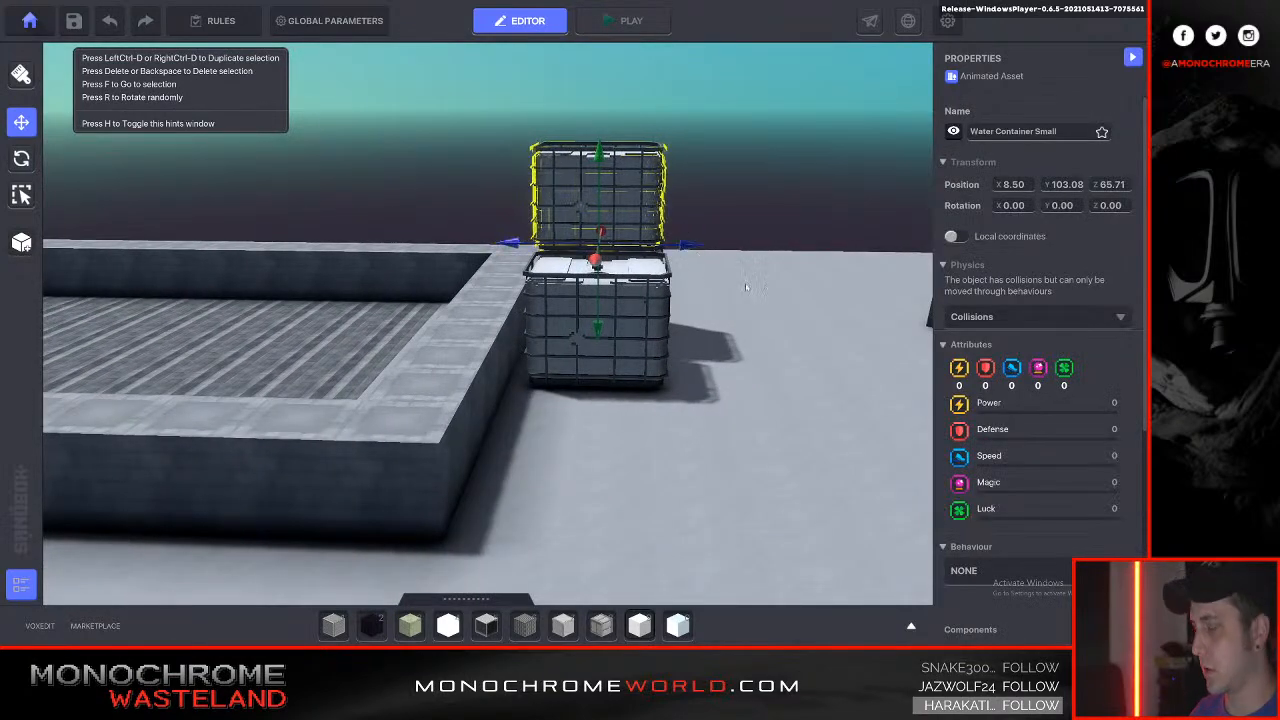
# Deselect the water container, search the asset library for brick among the blocks and pick the Light Bricks block.
pyautogui.click(744, 283)
pyautogui.press('d')
pyautogui.press('s')
pyautogui.press('d')
pyautogui.moveTo(746, 288); pyautogui.dragTo(746, 288, button='right')
pyautogui.press('d')
pyautogui.press('Tab')
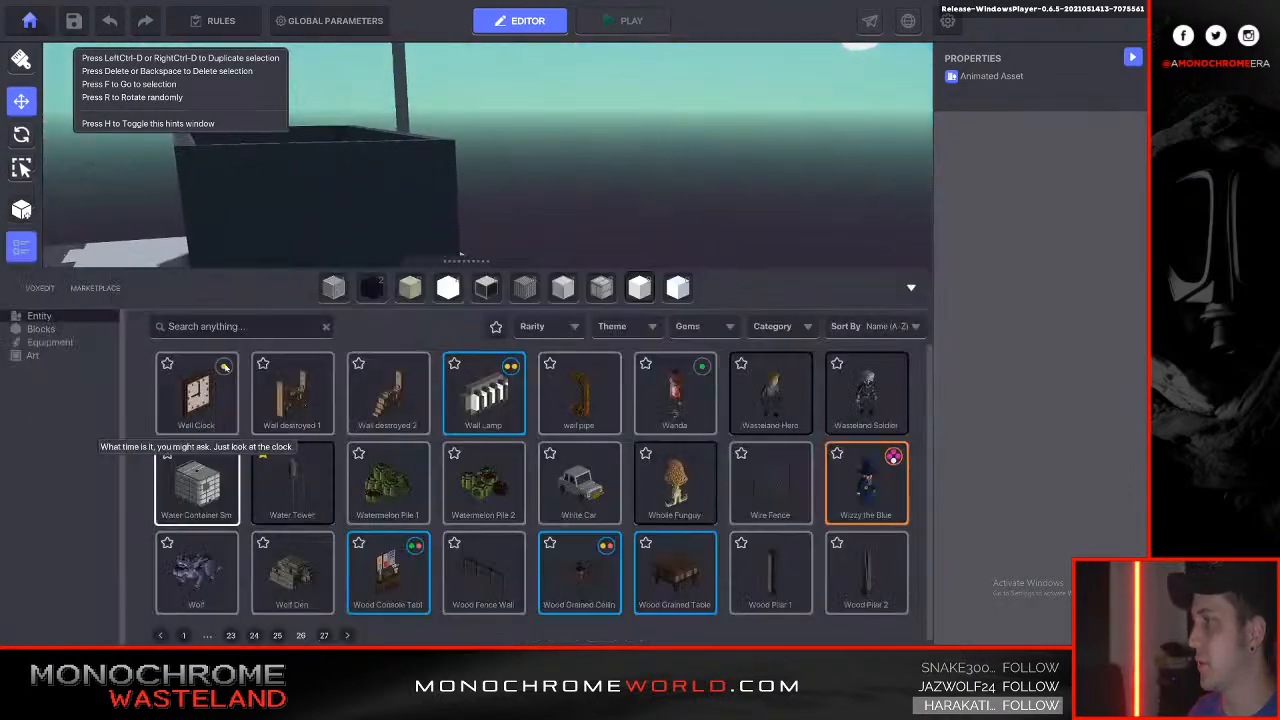
pyautogui.click(227, 330)
pyautogui.write('brick')
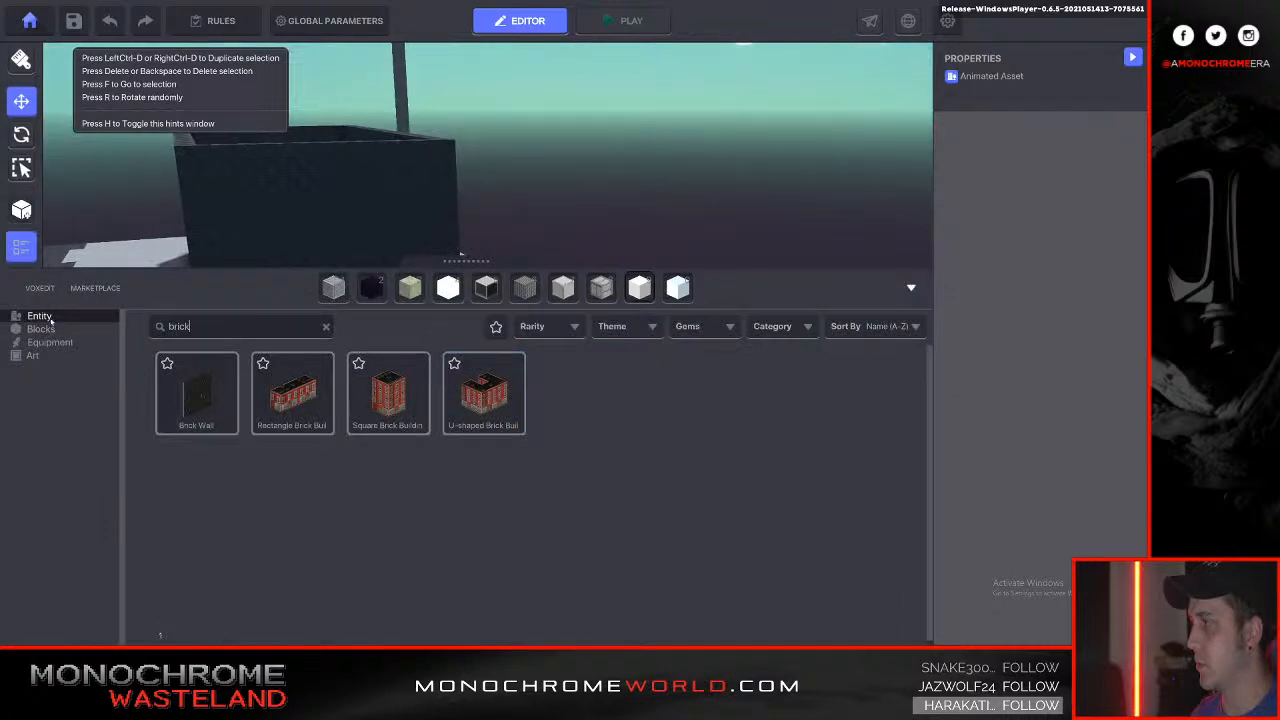
pyautogui.click(42, 328)
pyautogui.click(484, 398)
pyautogui.press('Tab')
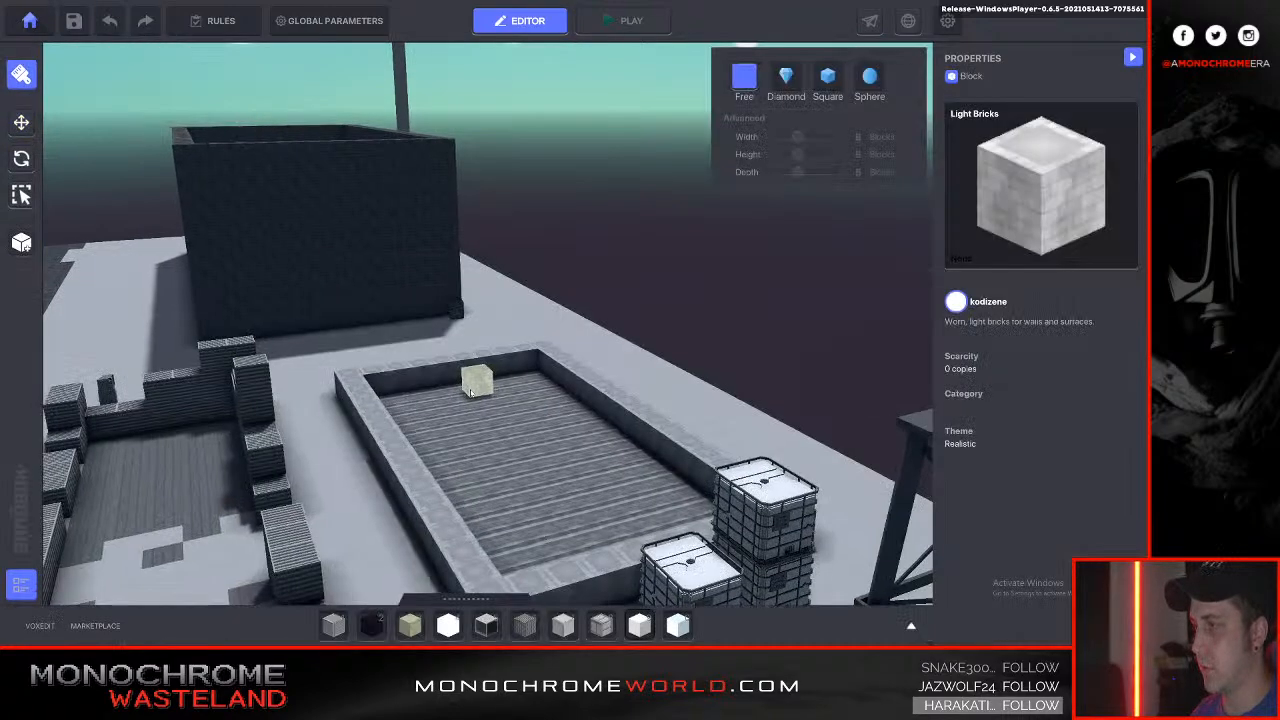
# Add a second course of Light Bricks along the pool's long rim facing the corrugated ruins, leaving a gap.
pyautogui.press('w')
pyautogui.moveTo(489, 398); pyautogui.dragTo(489, 398, button='right')
pyautogui.press('d')
pyautogui.press('s')
pyautogui.moveTo(334, 365); pyautogui.dragTo(600, 345)
pyautogui.moveTo(600, 345); pyautogui.dragTo(502, 364, button='right')
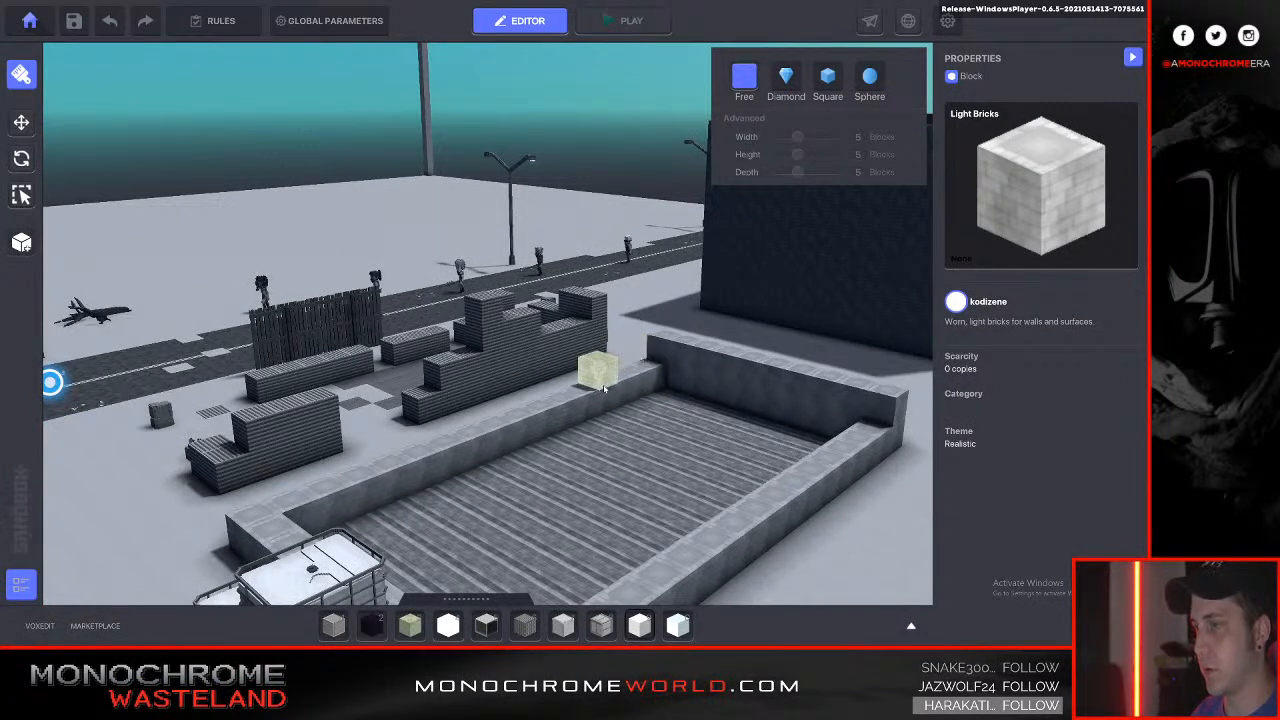
pyautogui.moveTo(603, 388); pyautogui.dragTo(405, 459)
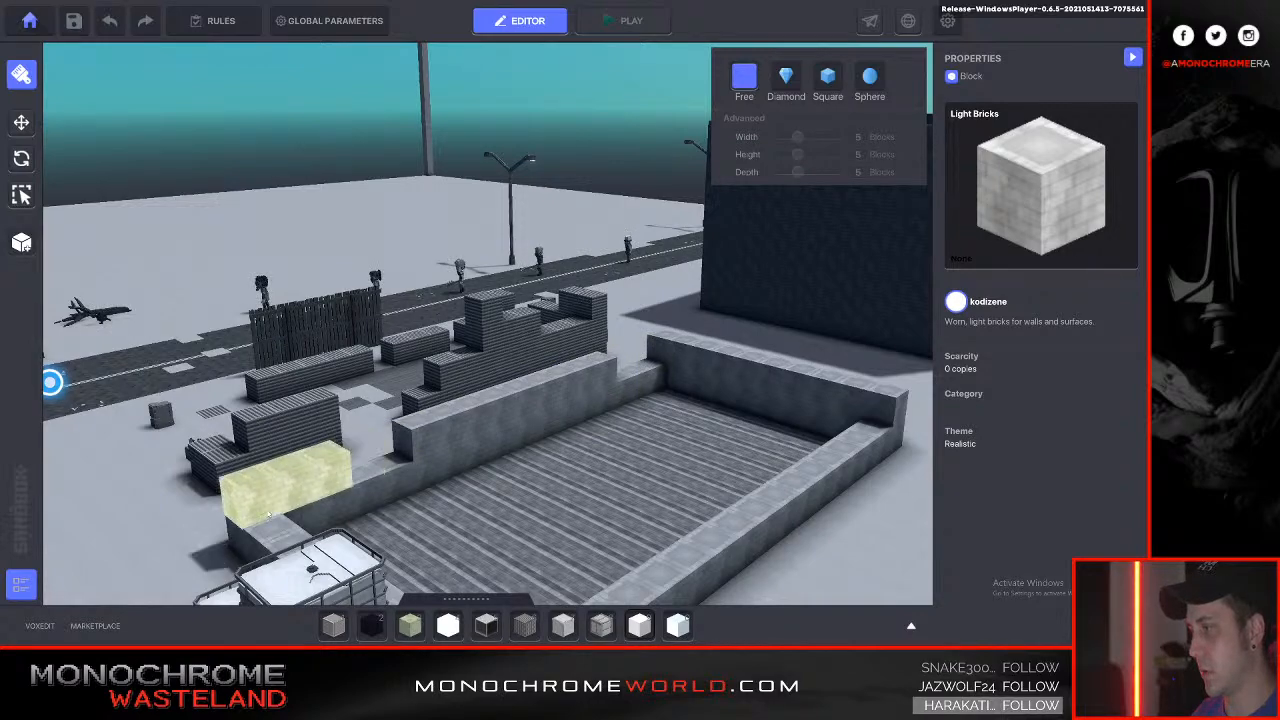
# Stack courses of Light Bricks into a tall wall on the short side beside the water containers.
pyautogui.press('d')
pyautogui.moveTo(293, 532); pyautogui.dragTo(297, 526, button='right')
pyautogui.moveTo(505, 424); pyautogui.dragTo(418, 476)
pyautogui.moveTo(450, 426); pyautogui.dragTo(380, 478)
pyautogui.moveTo(503, 358); pyautogui.dragTo(395, 455)
pyautogui.moveTo(395, 455); pyautogui.dragTo(446, 432, button='right')
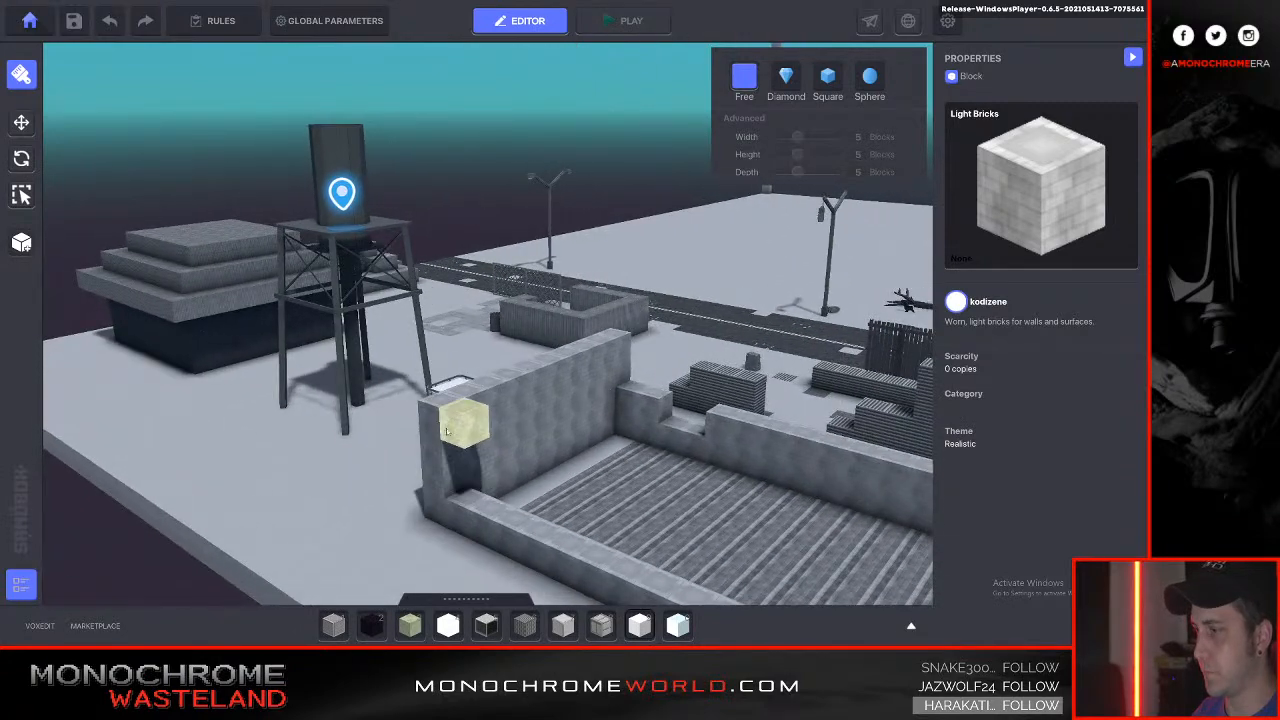
# Build a full-height Light Bricks section with a window opening at the start of the outer long wall.
pyautogui.moveTo(541, 538); pyautogui.dragTo(517, 537, button='right')
pyautogui.moveTo(531, 544); pyautogui.dragTo(533, 546)
pyautogui.click(457, 440)
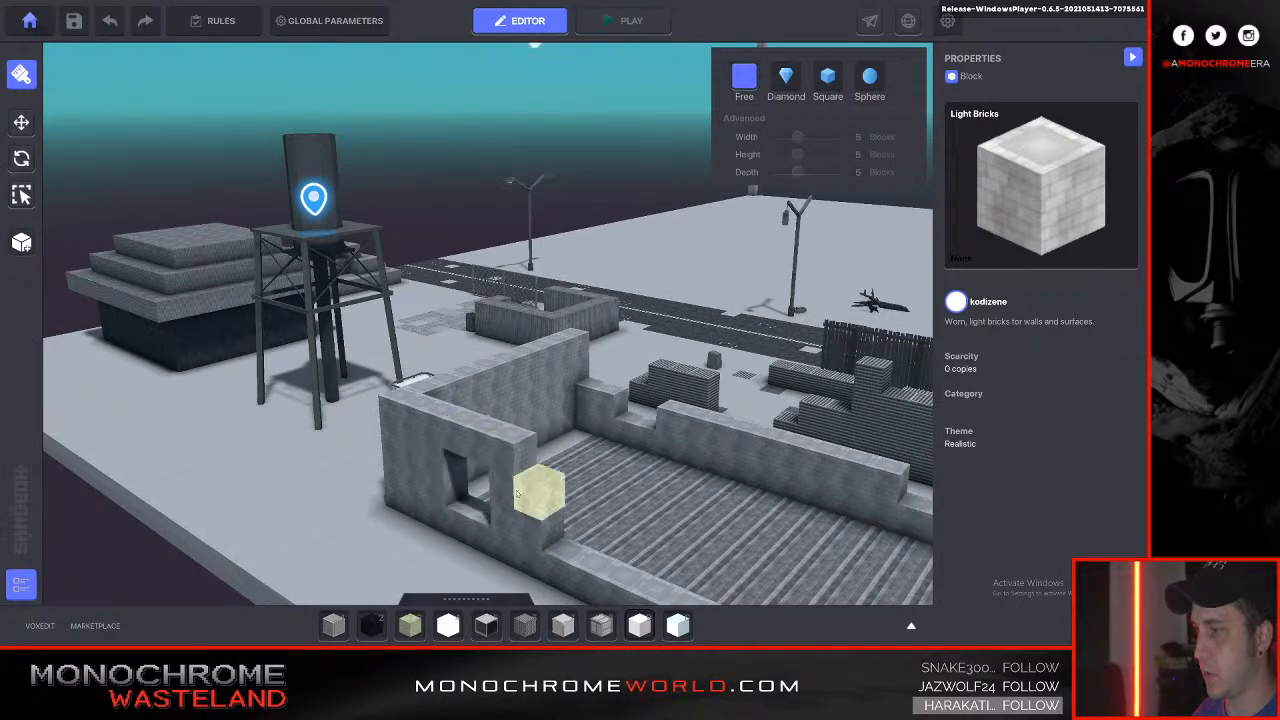
pyautogui.moveTo(532, 465); pyautogui.dragTo(521, 424, button='right')
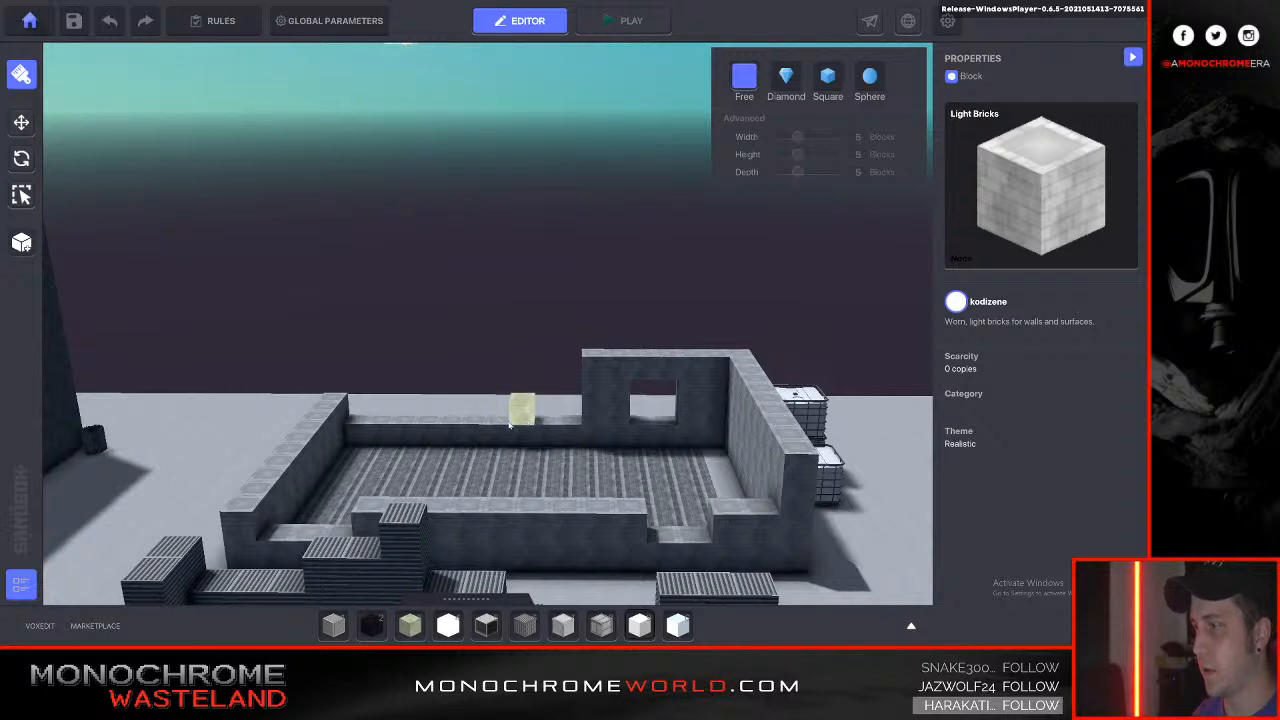
# Extend the outer long wall to full height with evenly spaced window openings and remove the short rim facing the dark building.
pyautogui.moveTo(504, 398); pyautogui.dragTo(467, 424, button='right')
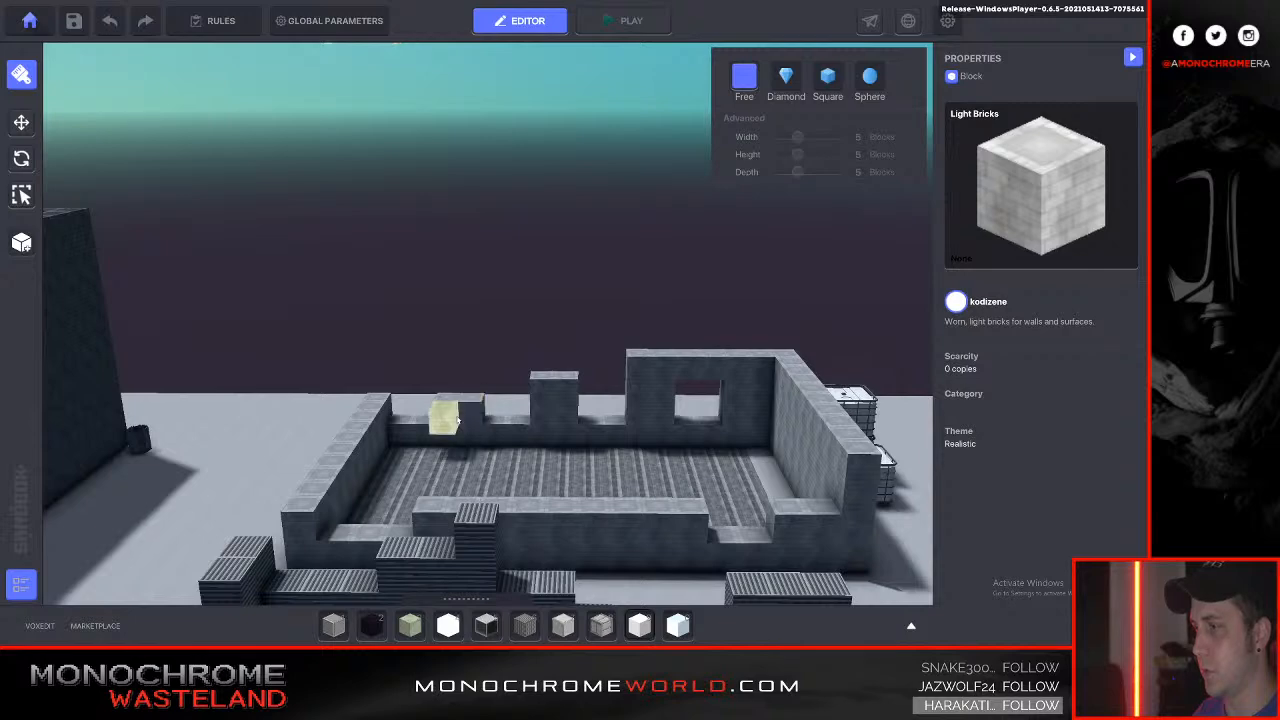
pyautogui.moveTo(414, 402); pyautogui.dragTo(475, 412, button='right')
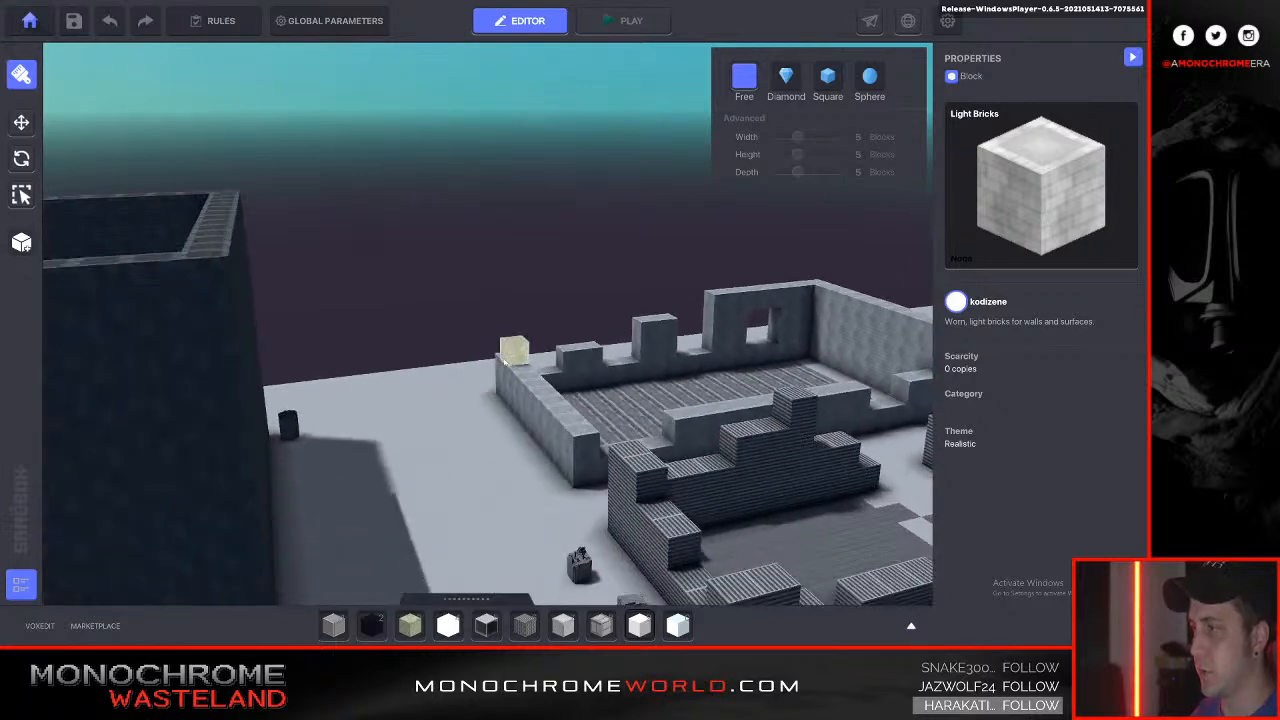
pyautogui.keyDown('shift'); pyautogui.moveTo(566, 446); pyautogui.dragTo(587, 473); pyautogui.keyUp('shift')
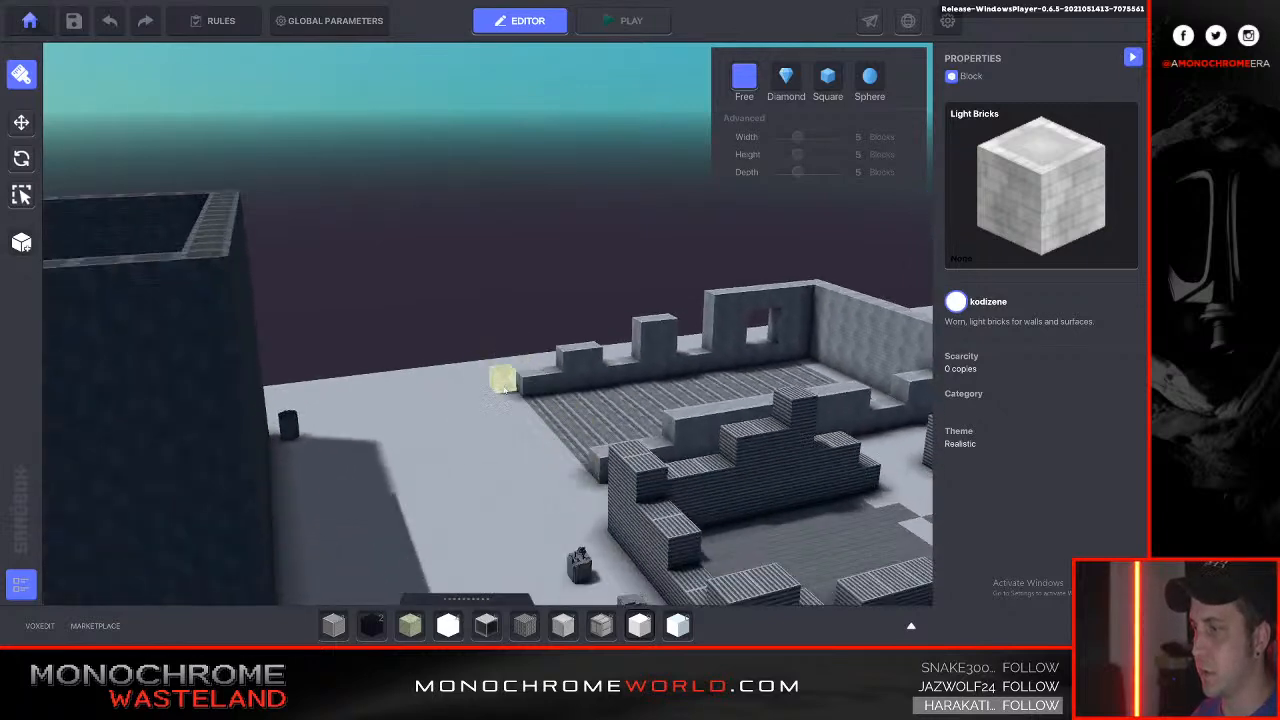
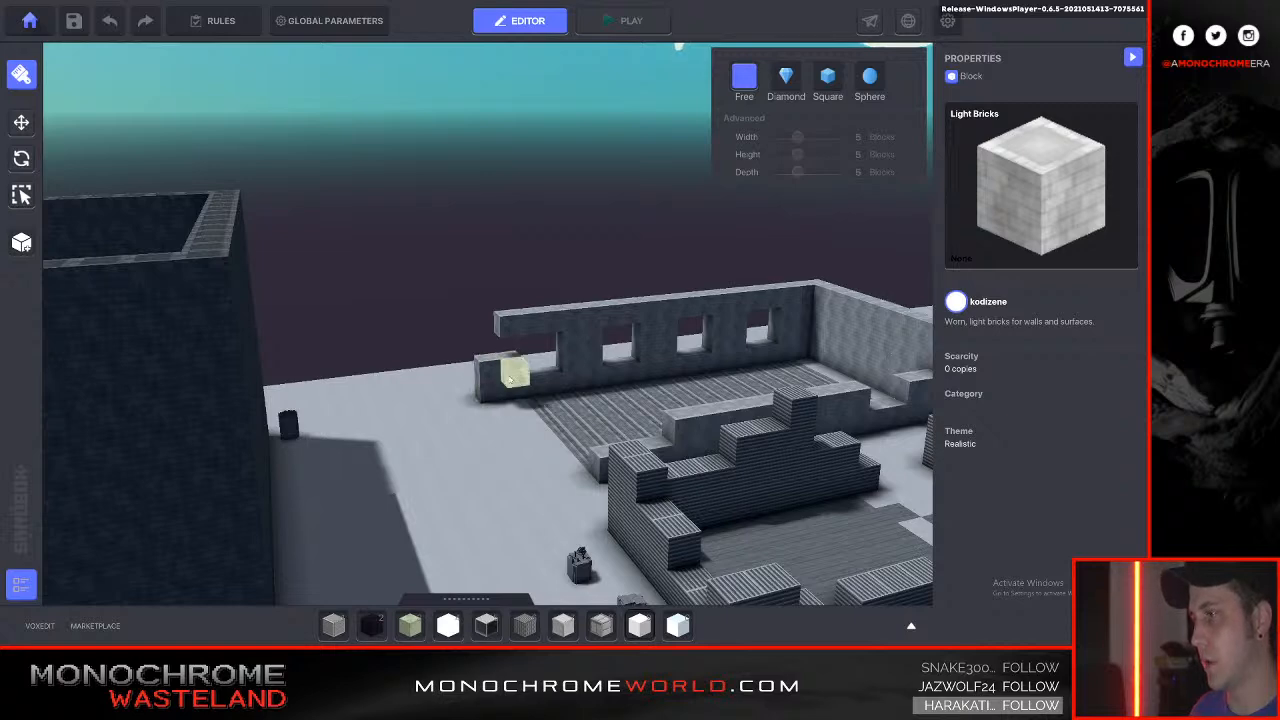
pyautogui.moveTo(493, 376); pyautogui.dragTo(511, 348, button='right')
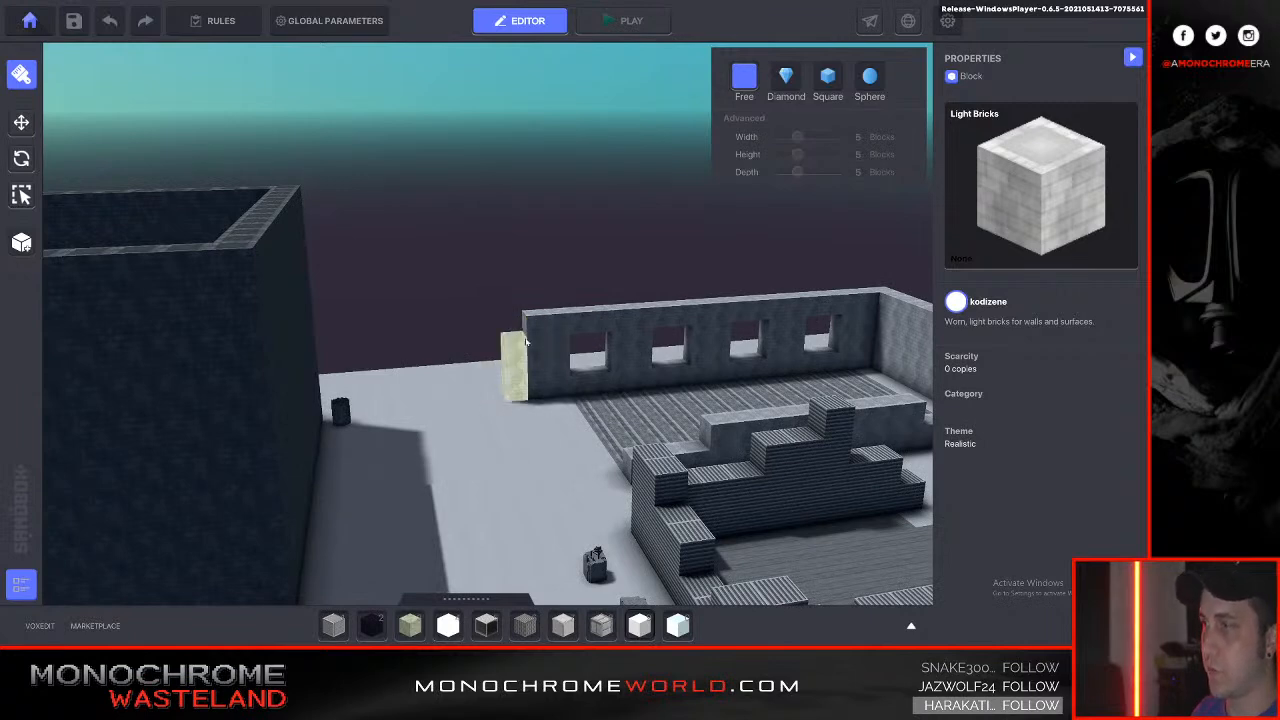
# Build a full-height Light Bricks end wall on the short side facing the large dark building.
pyautogui.click(528, 345)
pyautogui.keyDown('ctrl'); pyautogui.moveTo(541, 333); pyautogui.dragTo(520, 399); pyautogui.keyUp('ctrl')
pyautogui.moveTo(511, 337); pyautogui.dragTo(568, 514)
pyautogui.moveTo(568, 514); pyautogui.dragTo(568, 514, button='right')
pyautogui.press('d')
pyautogui.press('s')
pyautogui.moveTo(534, 397)
pyautogui.keyDown('ctrl'); pyautogui.mouseDown()
pyautogui.moveTo(505, 485)
pyautogui.moveTo(573, 493)
pyautogui.mouseUp(); pyautogui.keyUp('ctrl')
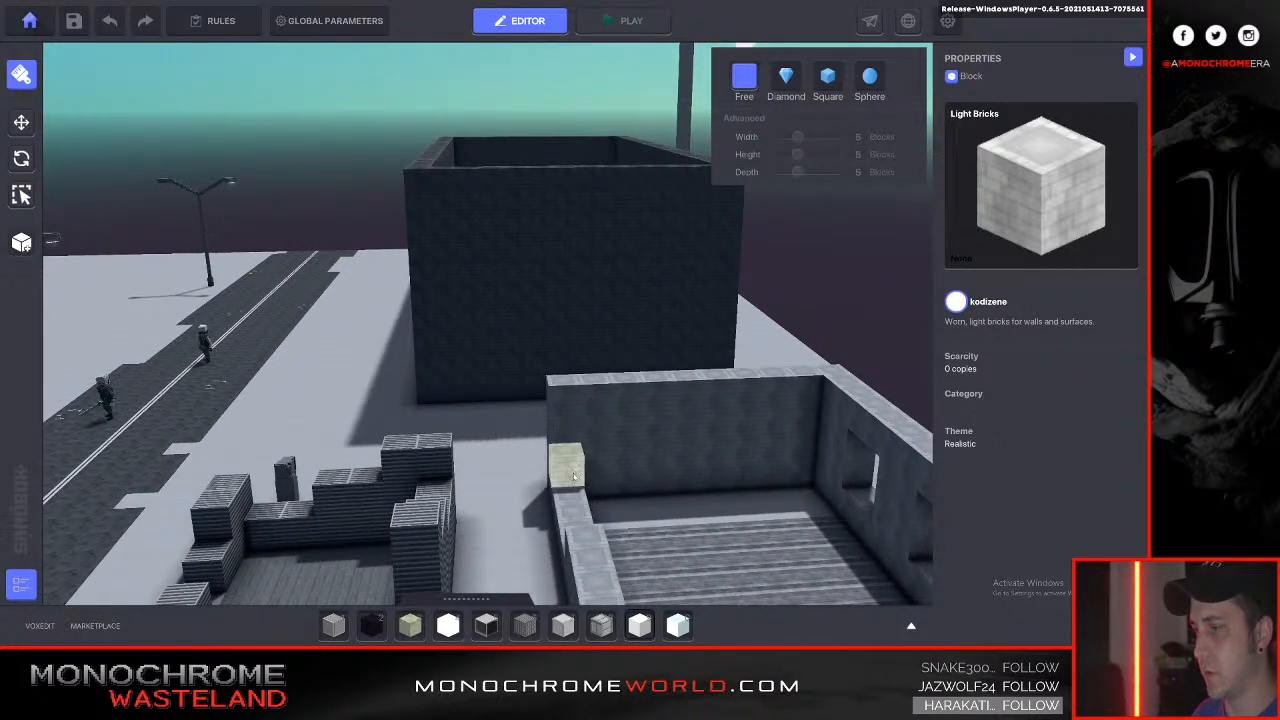
# Break a wide opening through the end wall facing the dark building and step its remaining edges like ruins.
pyautogui.moveTo(569, 411)
pyautogui.mouseDown()
pyautogui.moveTo(570, 394)
pyautogui.moveTo(615, 468)
pyautogui.moveTo(631, 462)
pyautogui.mouseUp()
pyautogui.press('d')
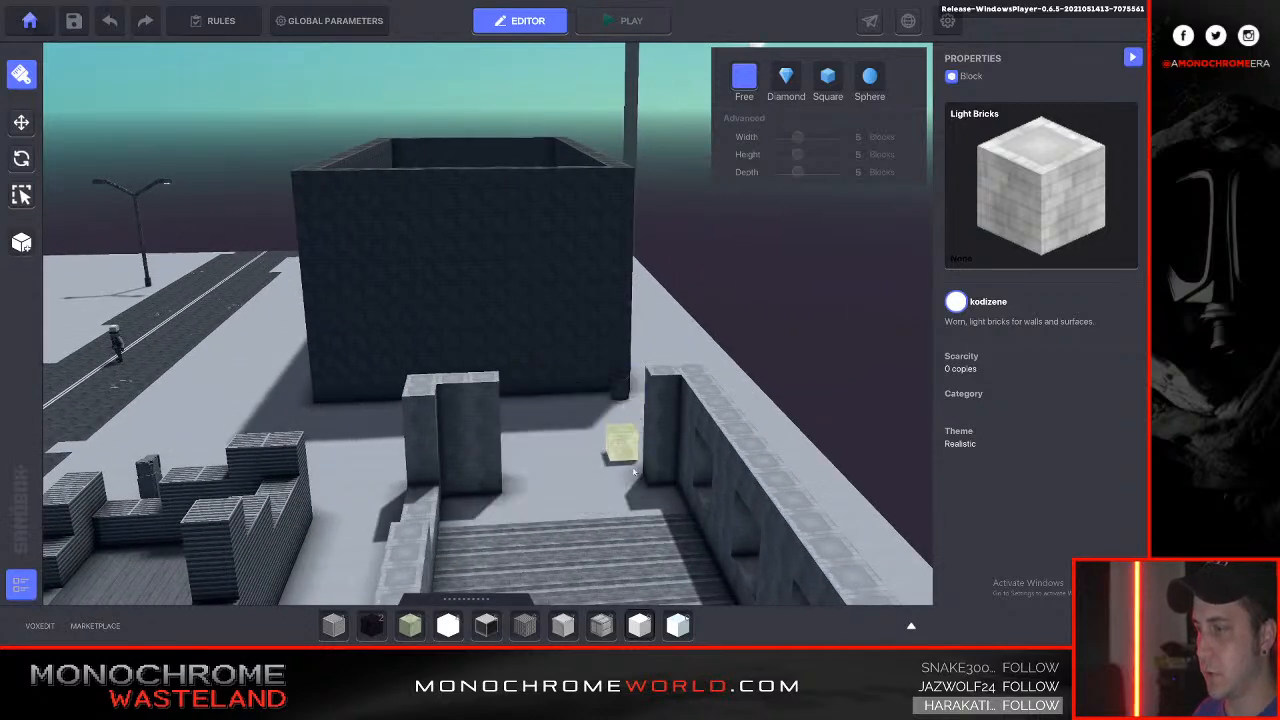
pyautogui.click(603, 482)
pyautogui.click(623, 450)
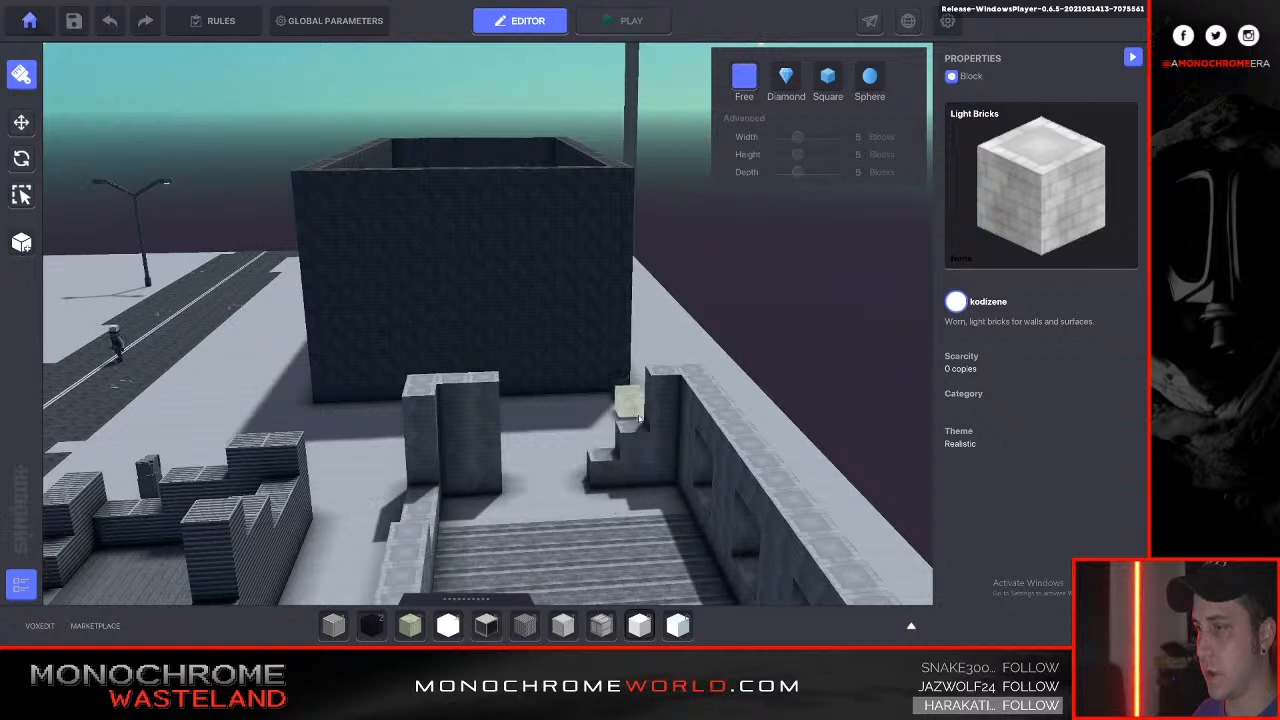
pyautogui.keyDown('ctrl'); pyautogui.click(490, 440); pyautogui.keyUp('ctrl')
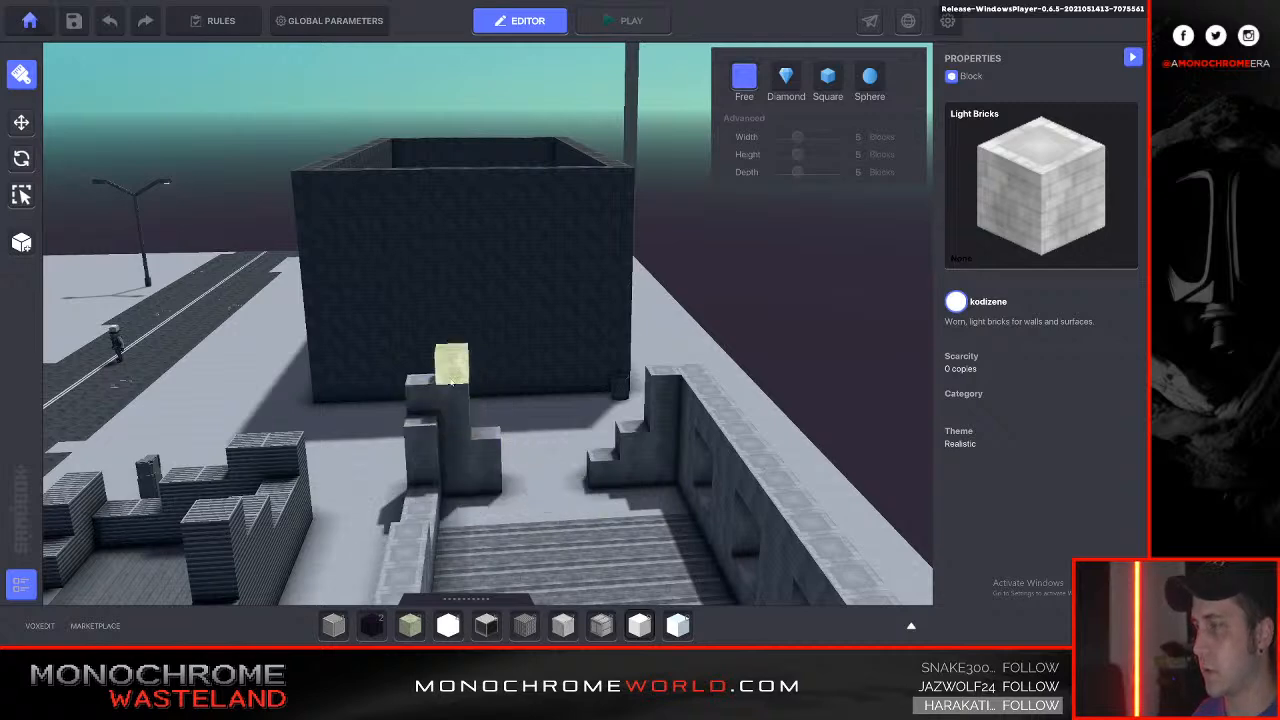
# Raise the long wall facing the corrugated ruins with uneven, stepped courses of Light Bricks.
pyautogui.moveTo(484, 480)
pyautogui.mouseDown(button='right')
pyautogui.moveTo(541, 447)
pyautogui.moveTo(510, 435)
pyautogui.moveTo(555, 445)
pyautogui.moveTo(490, 490)
pyautogui.mouseUp(button='right')
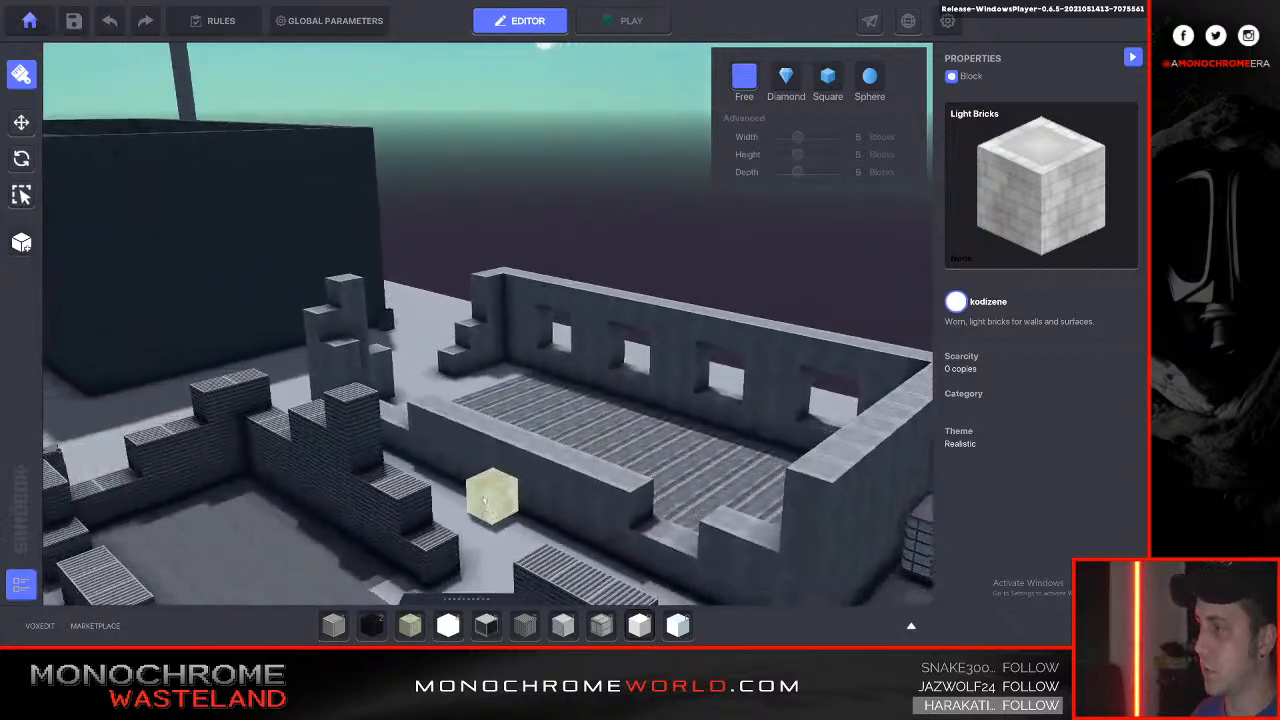
pyautogui.moveTo(466, 419); pyautogui.dragTo(575, 461)
pyautogui.moveTo(523, 408); pyautogui.dragTo(588, 414)
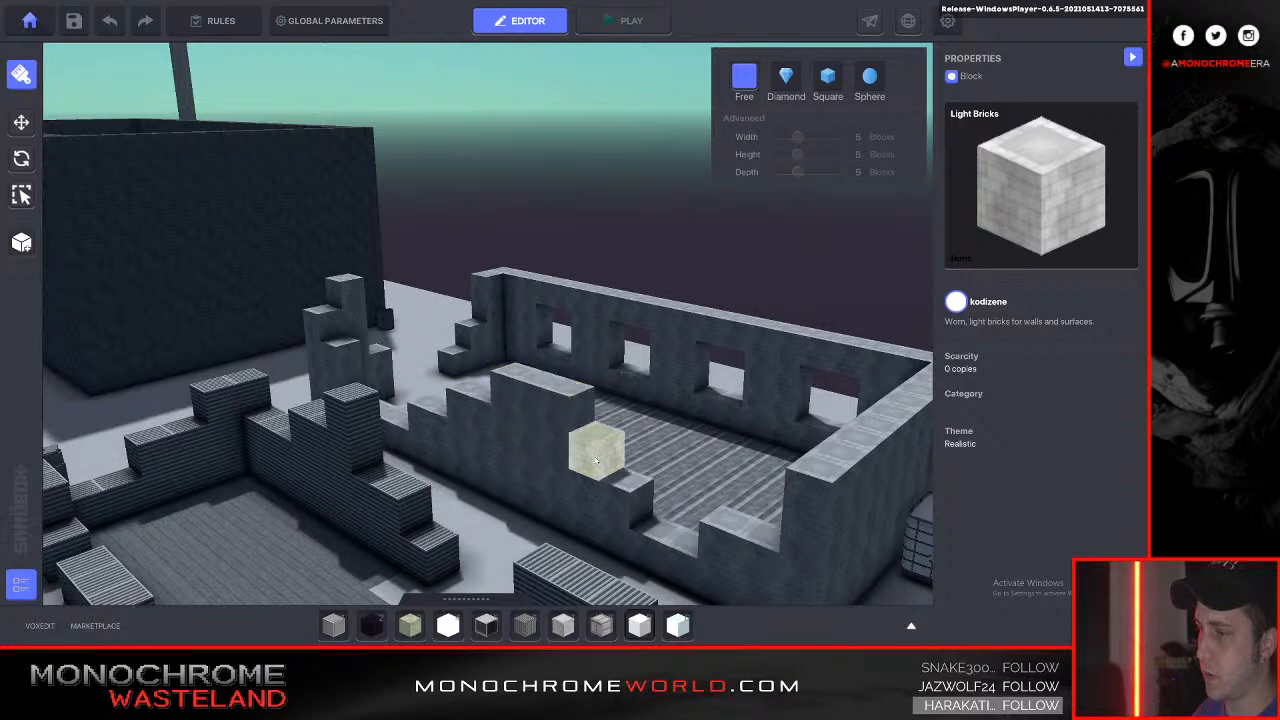
# Add uneven Light Bricks rows on top of the windowed wall, stepping up to its corner by the tall end wall.
pyautogui.moveTo(619, 417); pyautogui.dragTo(553, 312, button='right')
pyautogui.moveTo(541, 319); pyautogui.dragTo(431, 351)
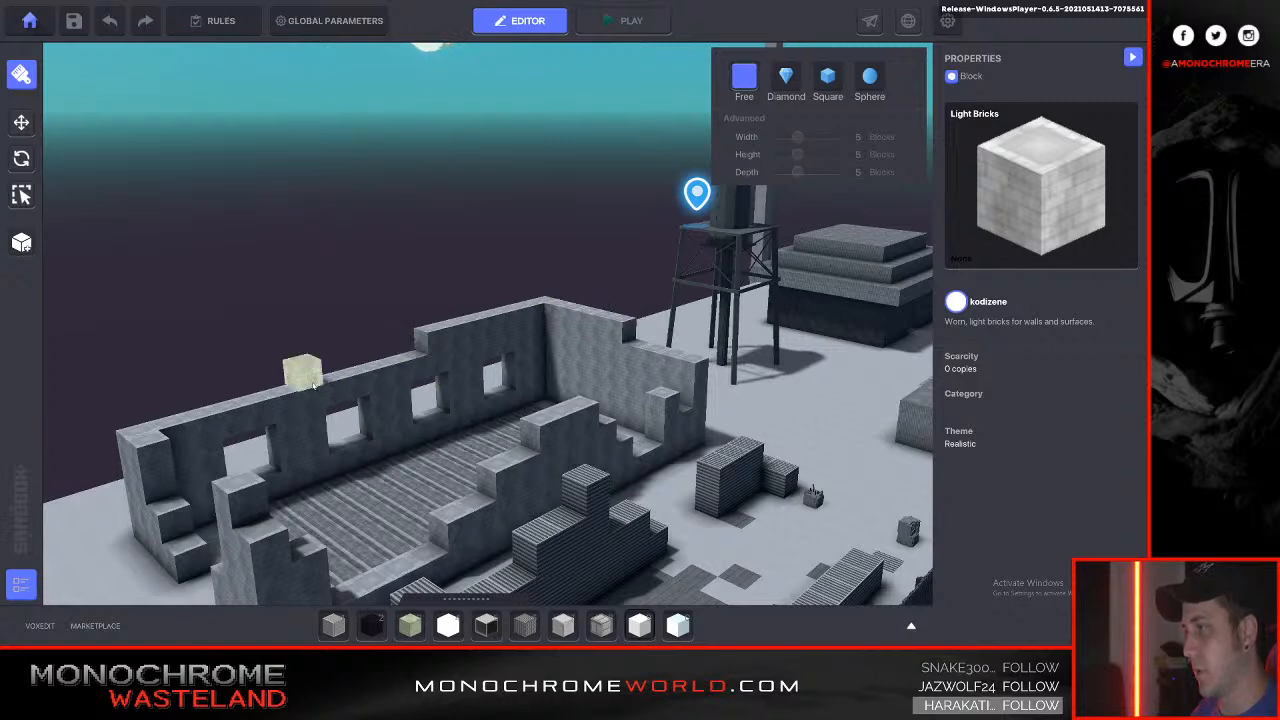
pyautogui.moveTo(221, 407); pyautogui.dragTo(223, 405)
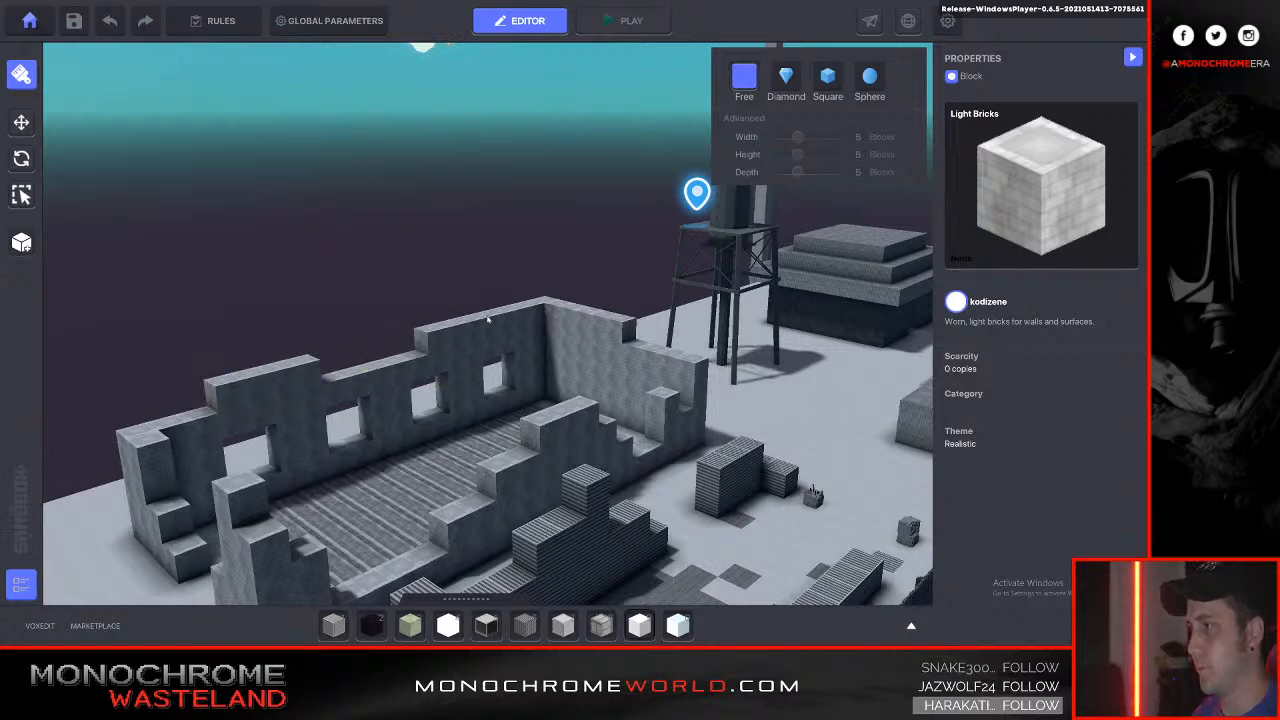
pyautogui.moveTo(538, 300); pyautogui.dragTo(553, 301)
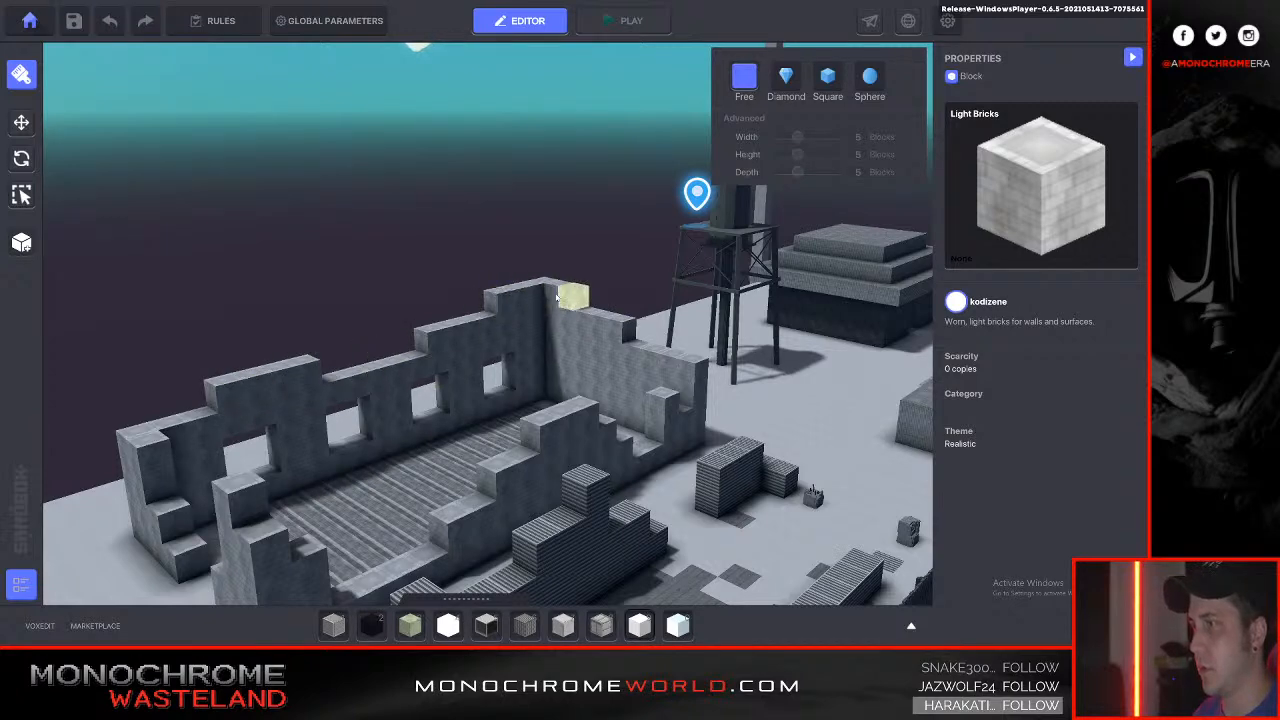
pyautogui.click(546, 283)
# Search the asset library for wood and pick the Wood Plank - Horizontal block.
pyautogui.moveTo(642, 375); pyautogui.dragTo(642, 375, button='right')
pyautogui.press('Tab')
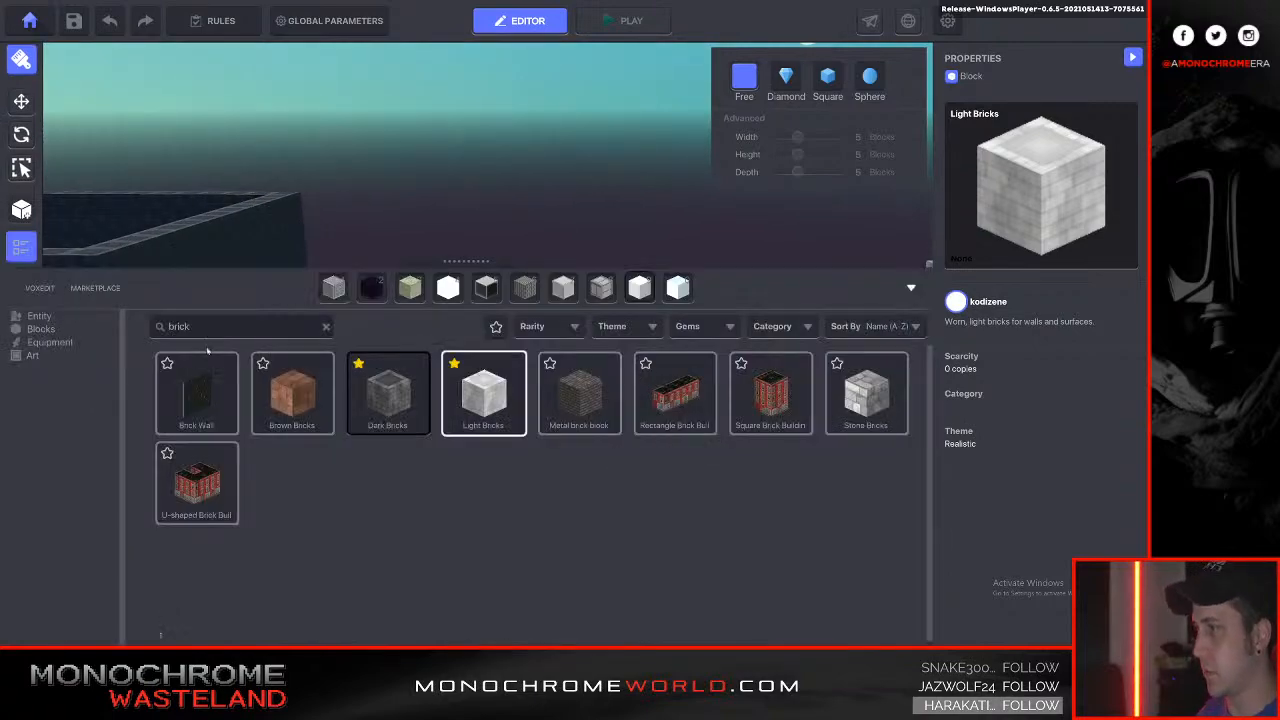
pyautogui.click(208, 327)
pyautogui.write('wood')
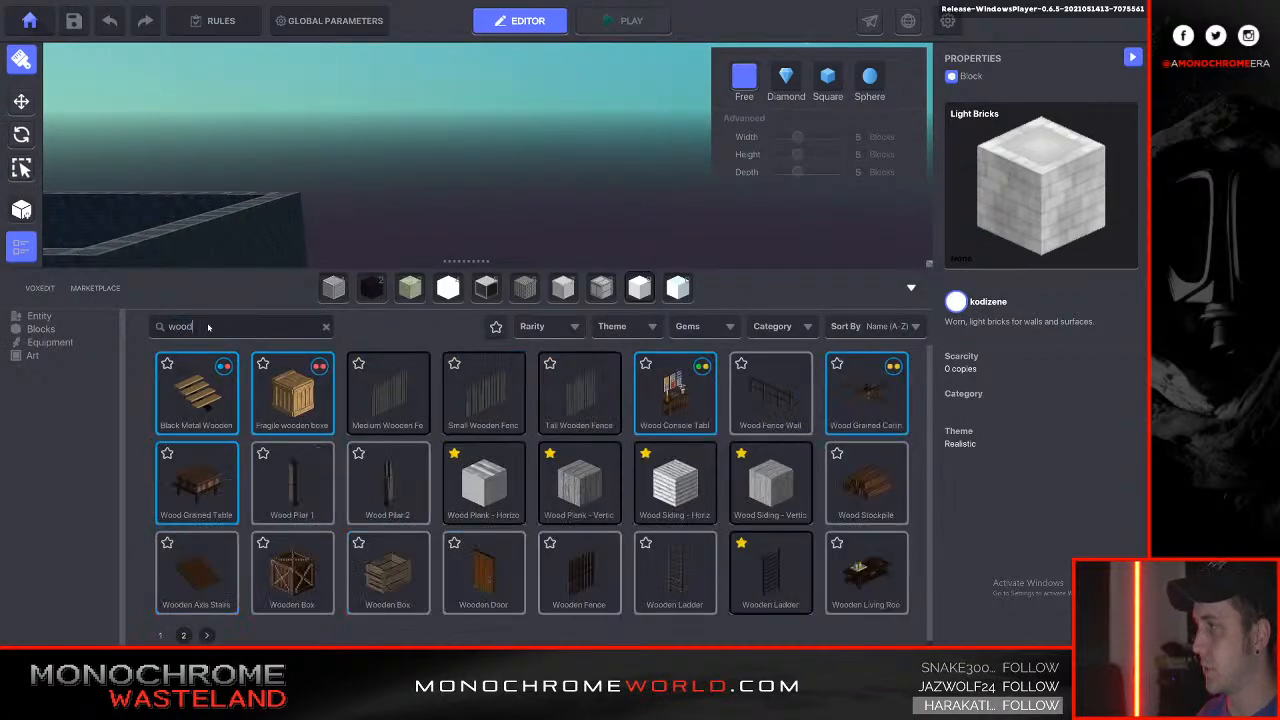
pyautogui.click(464, 486)
pyautogui.press('Tab')
# Fill the bare floor strips inside the brick ruin's end walls with Wood Plank - Horizontal blocks.
pyautogui.press('w')
pyautogui.press('s')
pyautogui.moveTo(460, 545); pyautogui.dragTo(468, 543, button='right')
pyautogui.press('d')
pyautogui.press('d')
pyautogui.press('w')
pyautogui.moveTo(558, 449); pyautogui.dragTo(562, 450)
pyautogui.press('s')
pyautogui.moveTo(598, 458); pyautogui.dragTo(546, 464, button='right')
pyautogui.press('s')
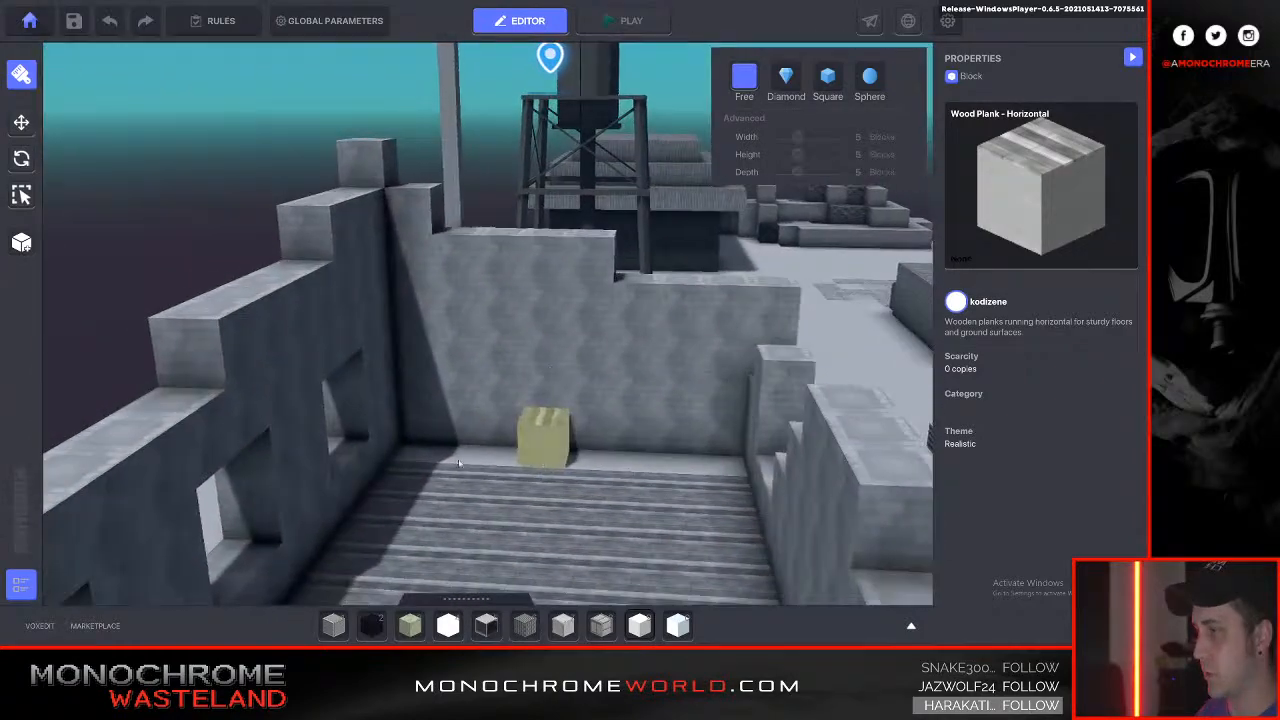
pyautogui.moveTo(411, 459); pyautogui.dragTo(727, 473)
# Find the white SAND block by searching for sand and set three single patches of it into the ruin's plank floor.
pyautogui.press('s')
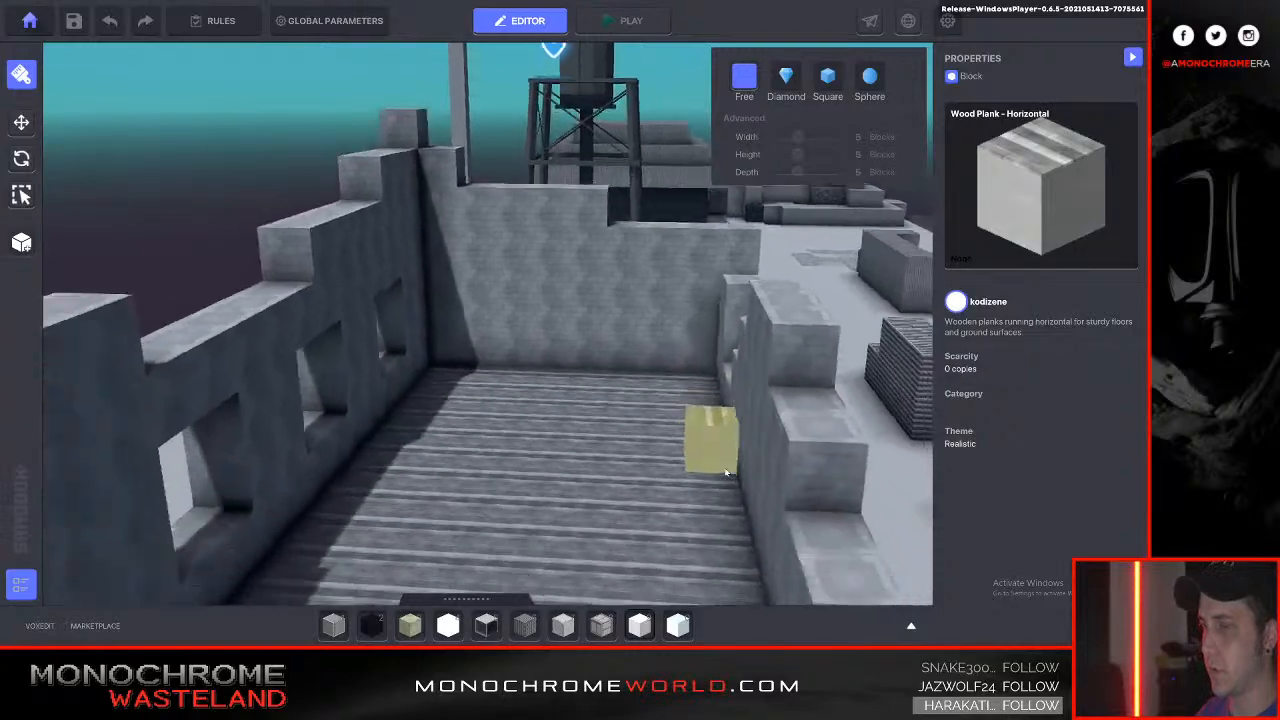
pyautogui.press('e')
pyautogui.press('s')
pyautogui.press('a')
pyautogui.press('q')
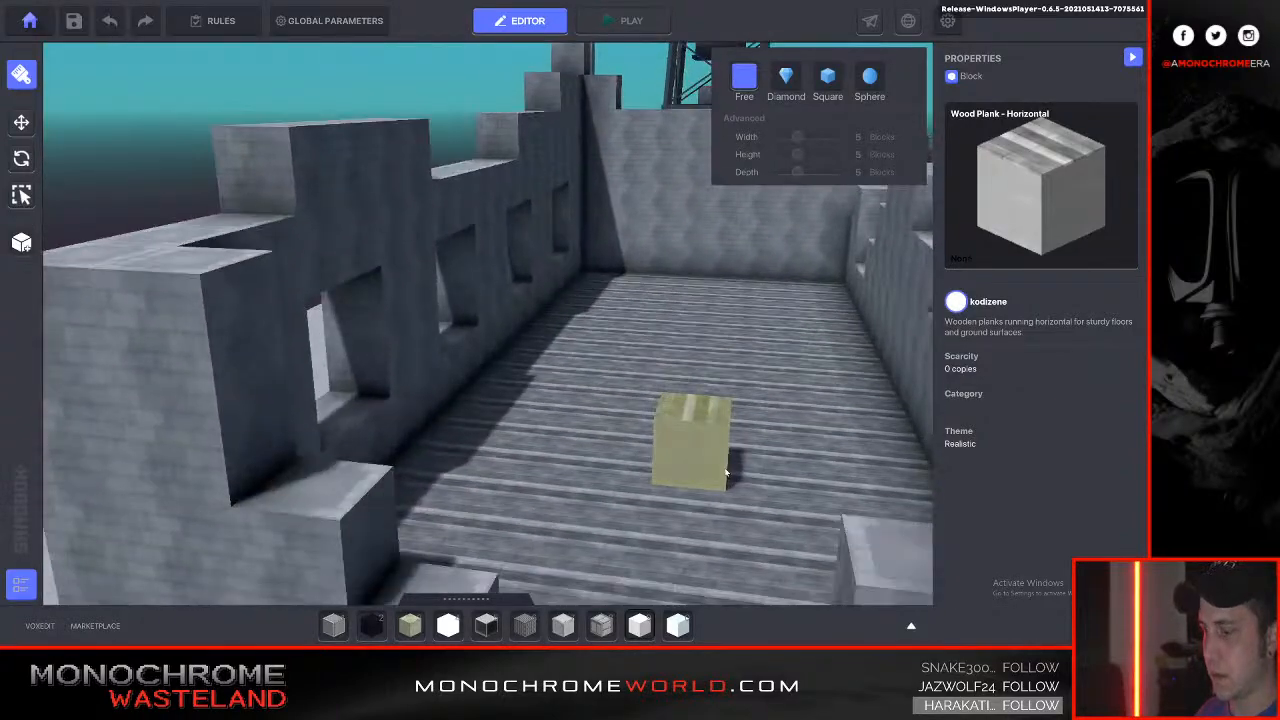
pyautogui.press('Tab')
pyautogui.write('sand')
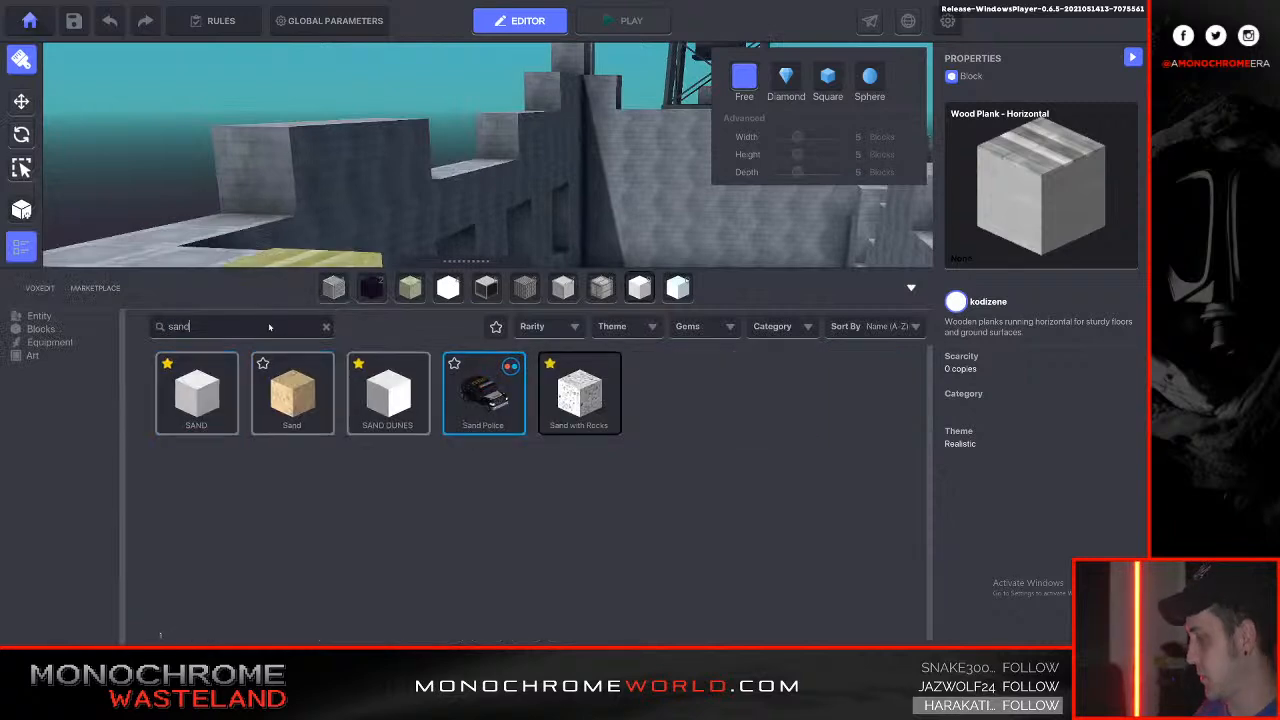
pyautogui.click(294, 392)
pyautogui.press('Tab')
pyautogui.press('d')
pyautogui.click(507, 345)
pyautogui.click(649, 415)
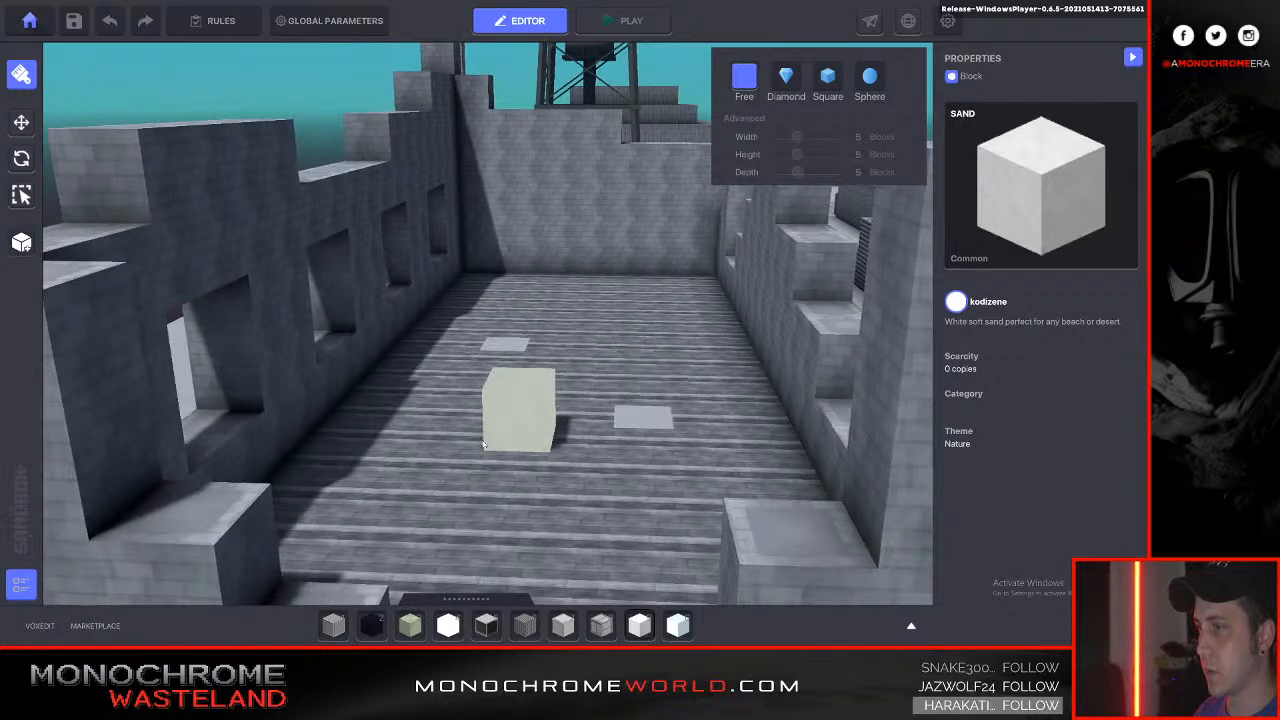
pyautogui.click(458, 437)
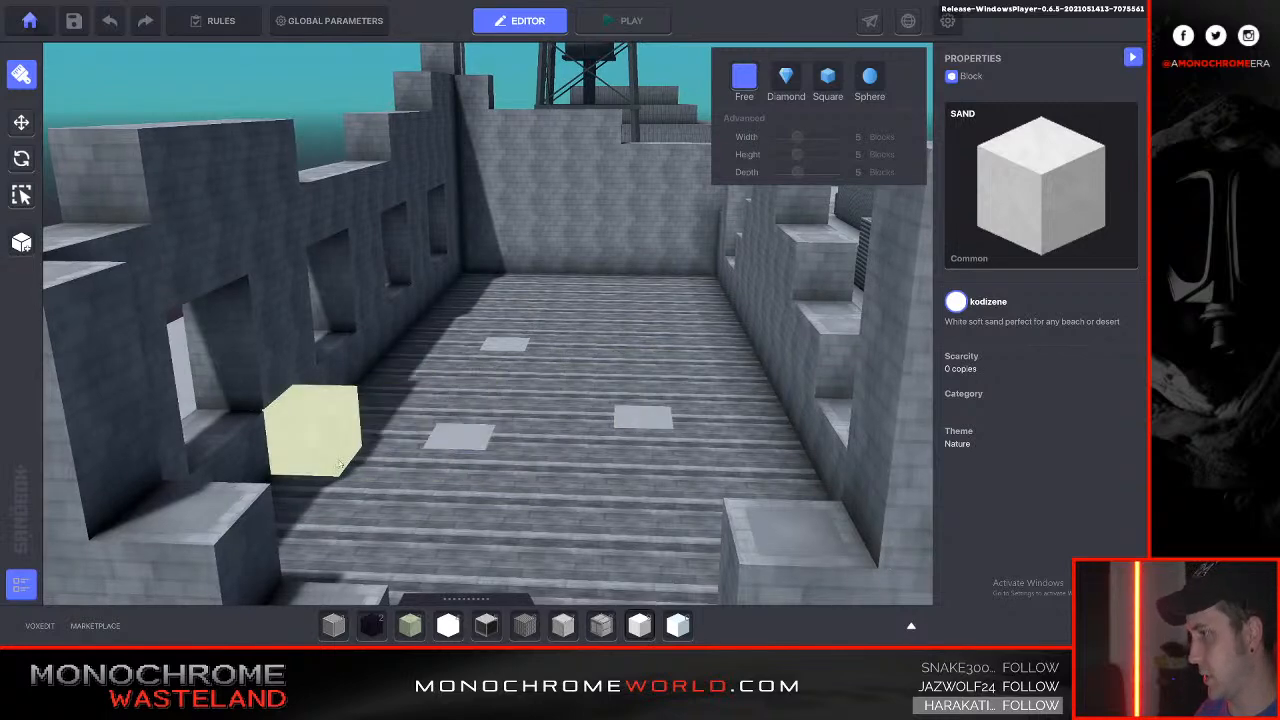
# Replace more floor planks with SAND: a larger patch by the windows, a strip at the end wall and patches along the opposite wall.
pyautogui.click(467, 333)
pyautogui.hotkey('ctrl', 'z')
pyautogui.moveTo(468, 332); pyautogui.dragTo(453, 400)
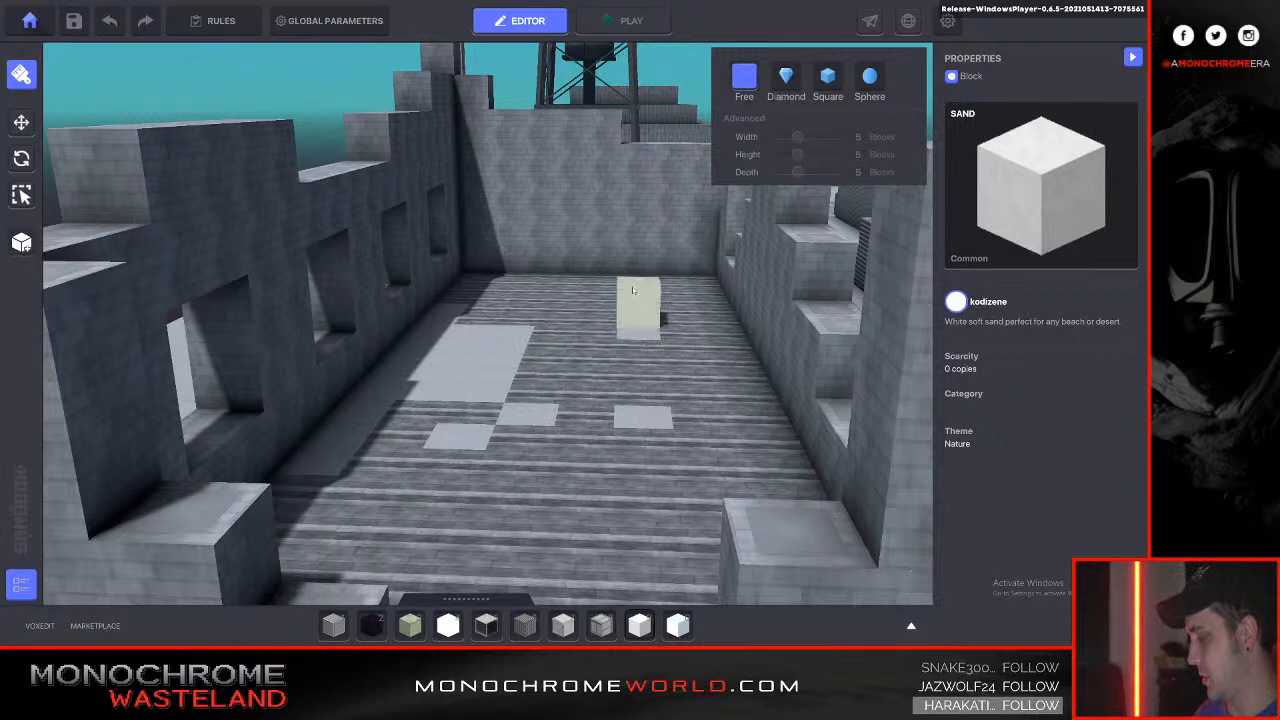
pyautogui.moveTo(640, 284); pyautogui.dragTo(556, 287)
pyautogui.click(536, 292)
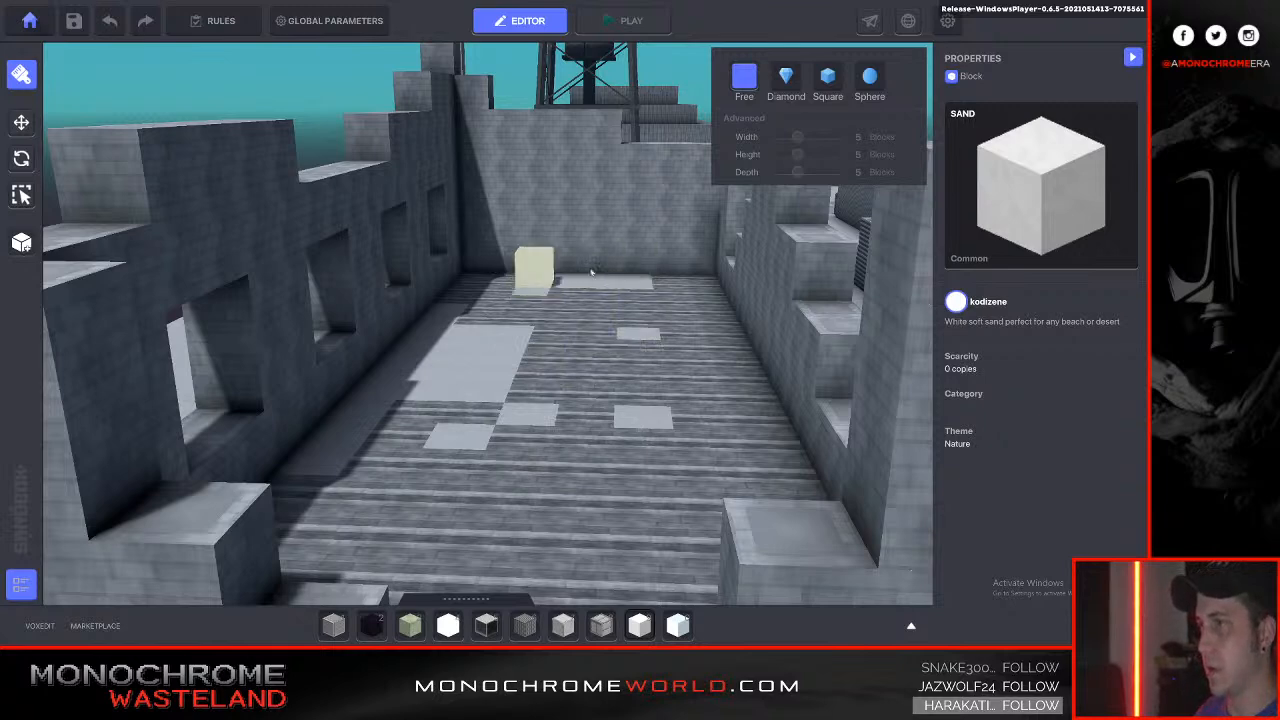
pyautogui.moveTo(725, 340); pyautogui.dragTo(745, 406)
pyautogui.click(711, 403)
pyautogui.click(727, 443)
# Examine the finished brick ruin from outside and from across the road, and reopen the asset library.
pyautogui.moveTo(757, 371); pyautogui.dragTo(664, 357, button='right')
pyautogui.press('s')
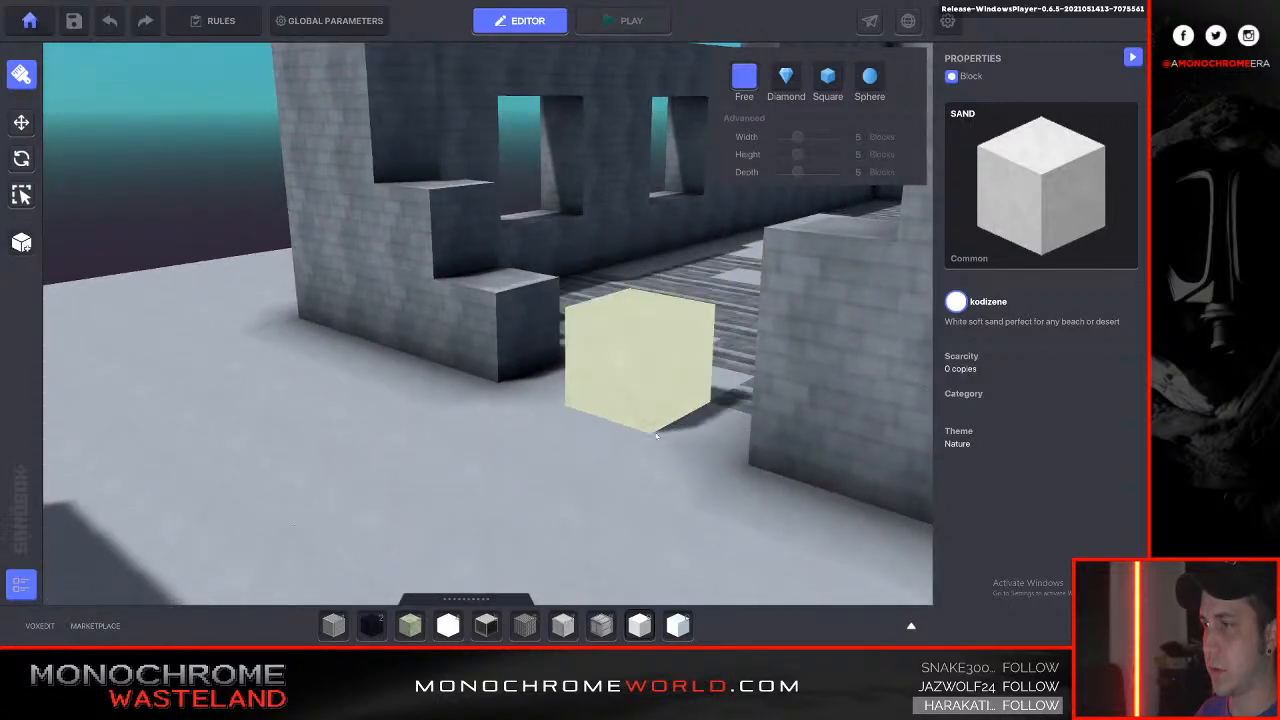
pyautogui.press('e')
pyautogui.press('d')
pyautogui.moveTo(690, 437); pyautogui.dragTo(658, 432, button='right')
pyautogui.press('d')
pyautogui.press('s')
pyautogui.press('s')
pyautogui.press('s')
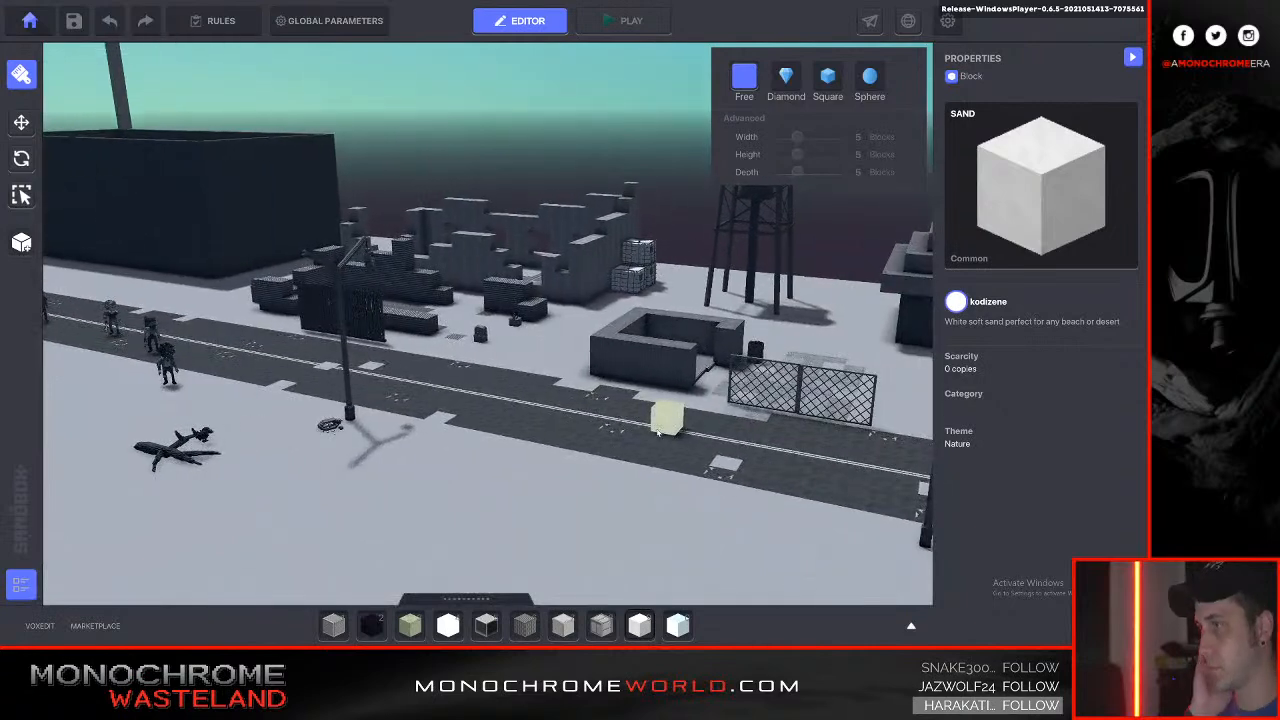
pyautogui.press('Tab')
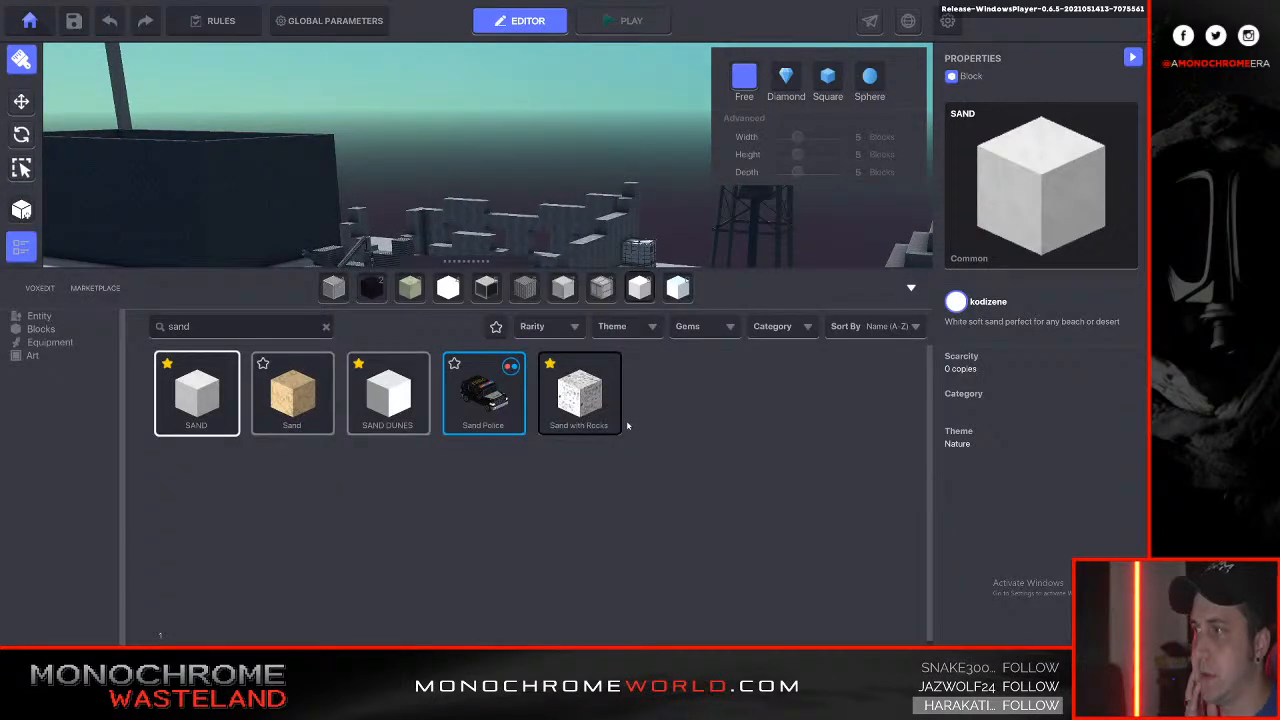
# Search the asset library for metal, show only favourites, and choose the Metal Siding - Vertical block.
pyautogui.press('Tab')
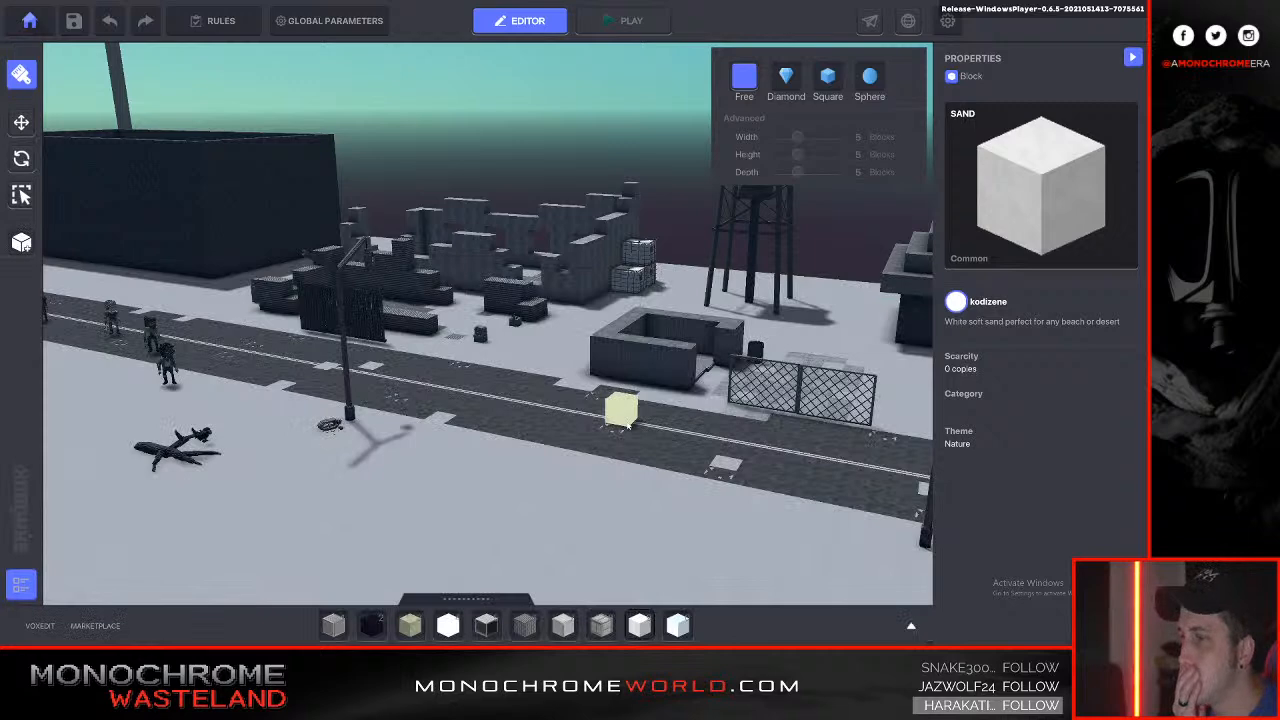
pyautogui.press('Tab')
pyautogui.click(255, 331)
pyautogui.write('metal')
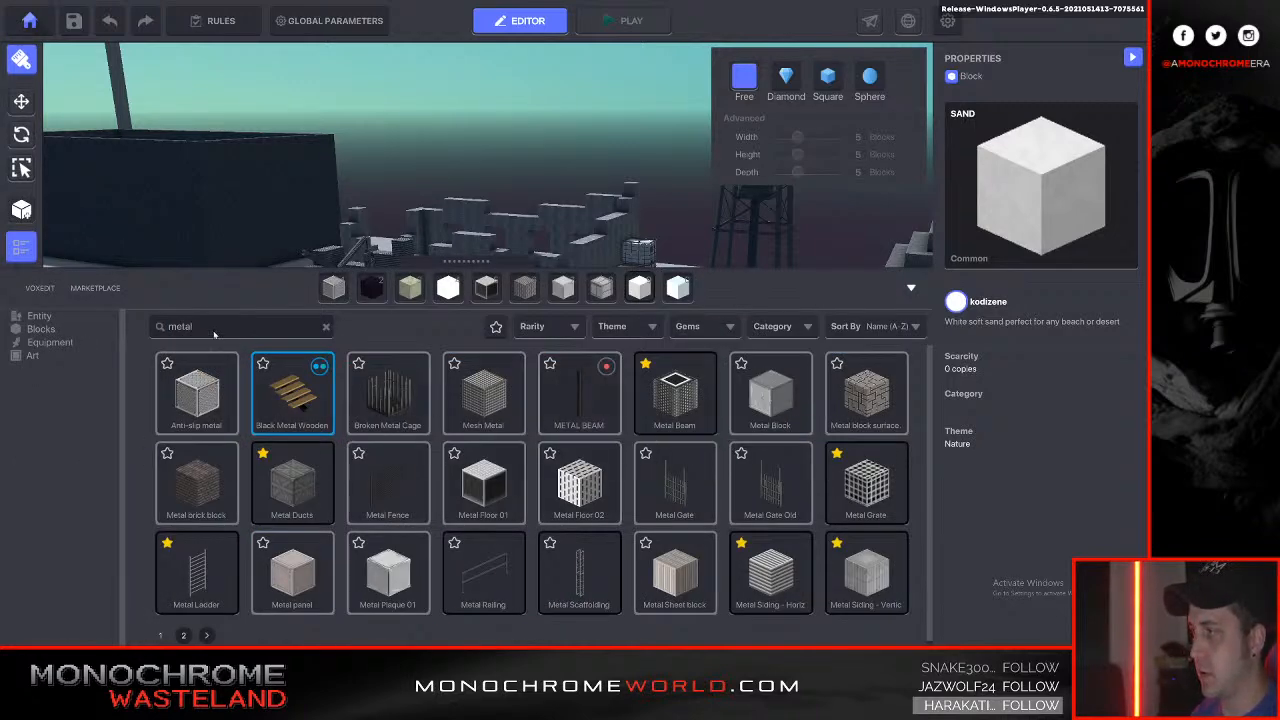
pyautogui.click(497, 327)
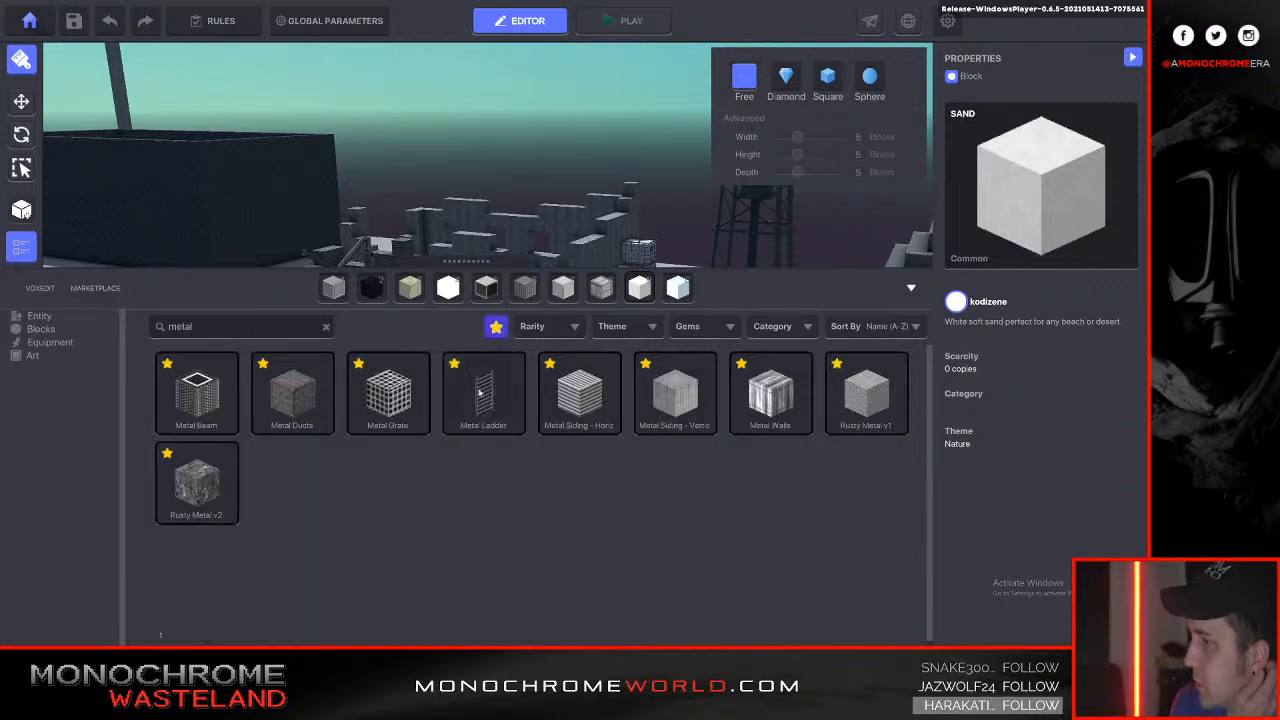
pyautogui.click(580, 395)
pyautogui.press('Tab')
pyautogui.press('Tab')
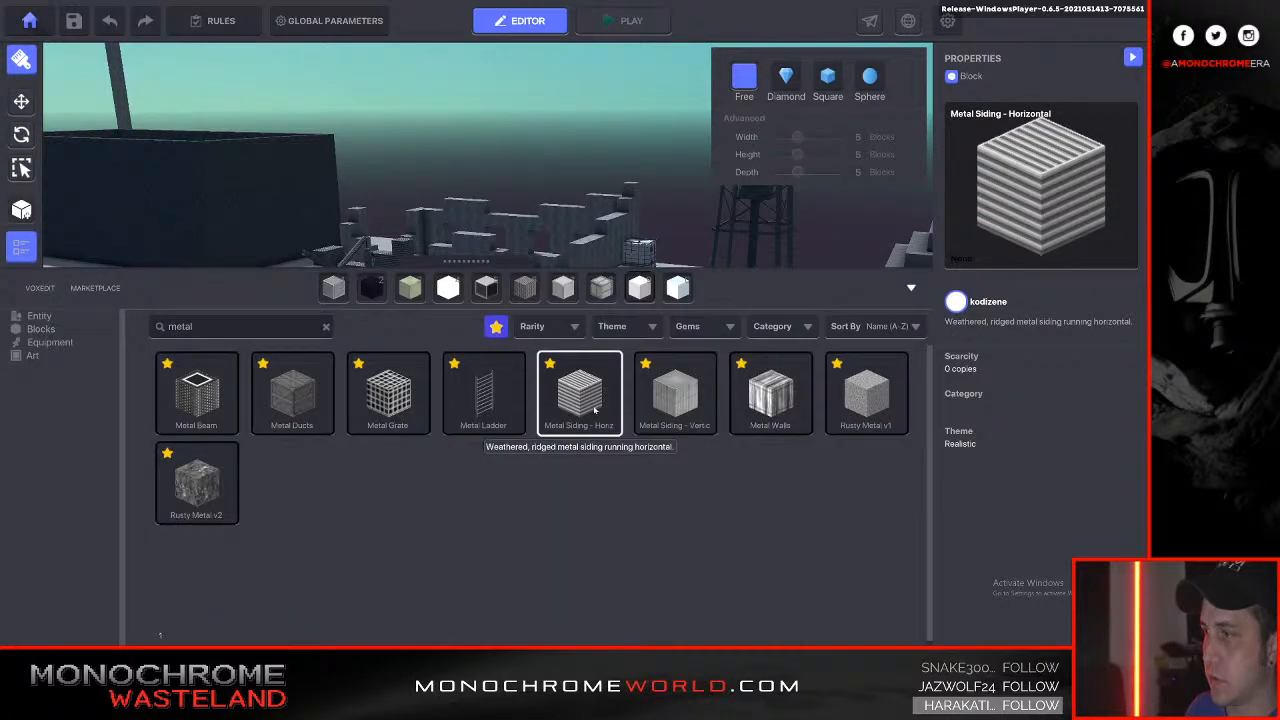
pyautogui.click(676, 402)
pyautogui.press('Tab')
# Remove upper blocks from both side walls of the small metal ruin by the fence, restoring a raised Metal Siding - Vertical block at each front end.
pyautogui.moveTo(677, 403); pyautogui.dragTo(712, 409, button='right')
pyautogui.press('w')
pyautogui.press('d')
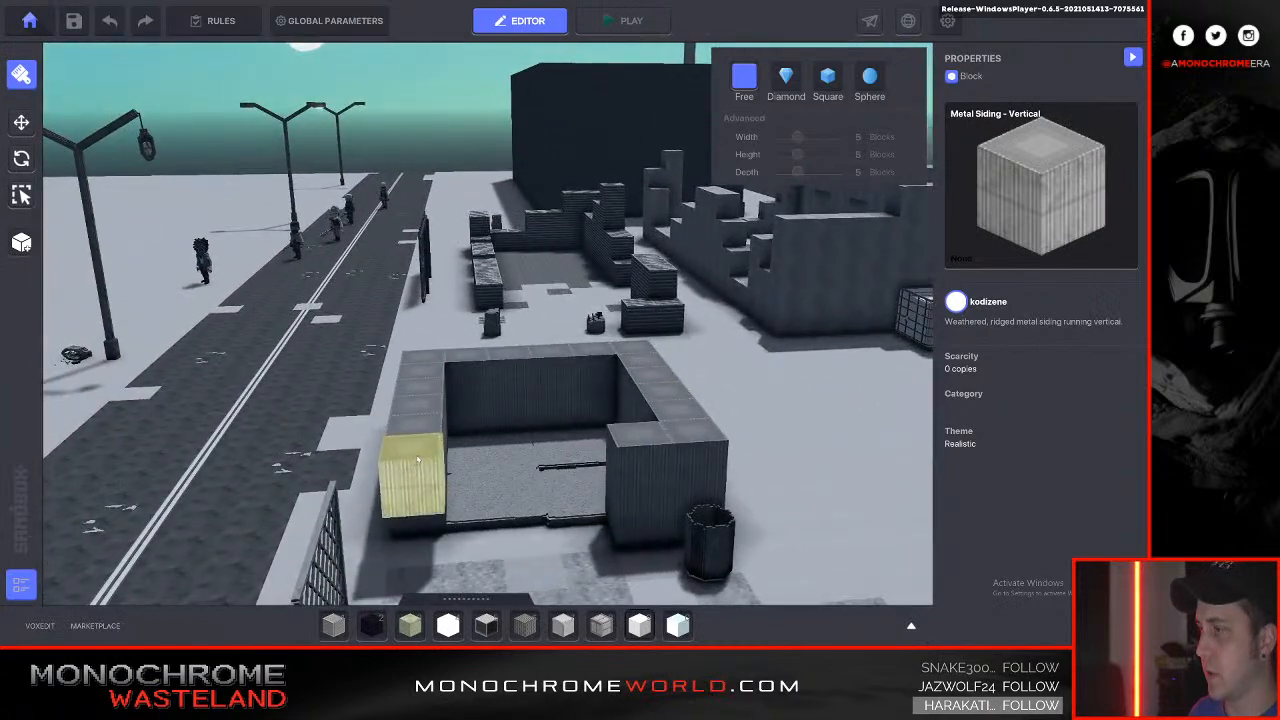
pyautogui.click(432, 466)
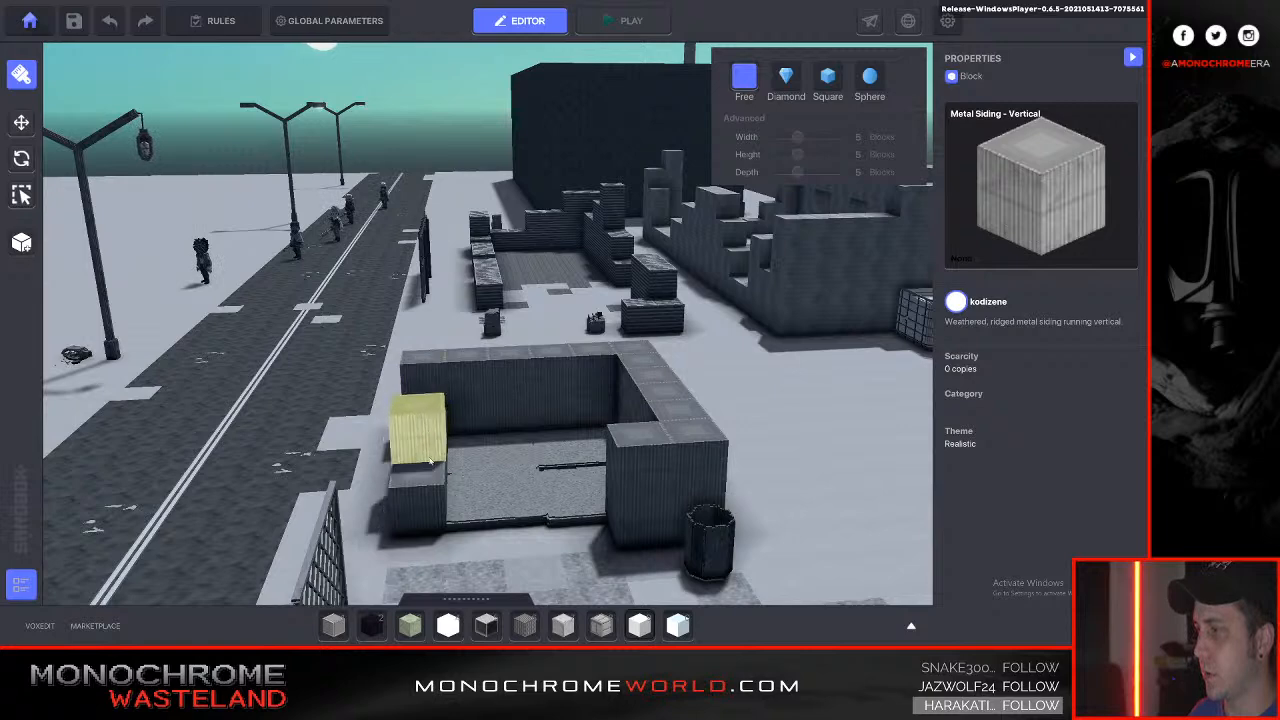
pyautogui.click(427, 430)
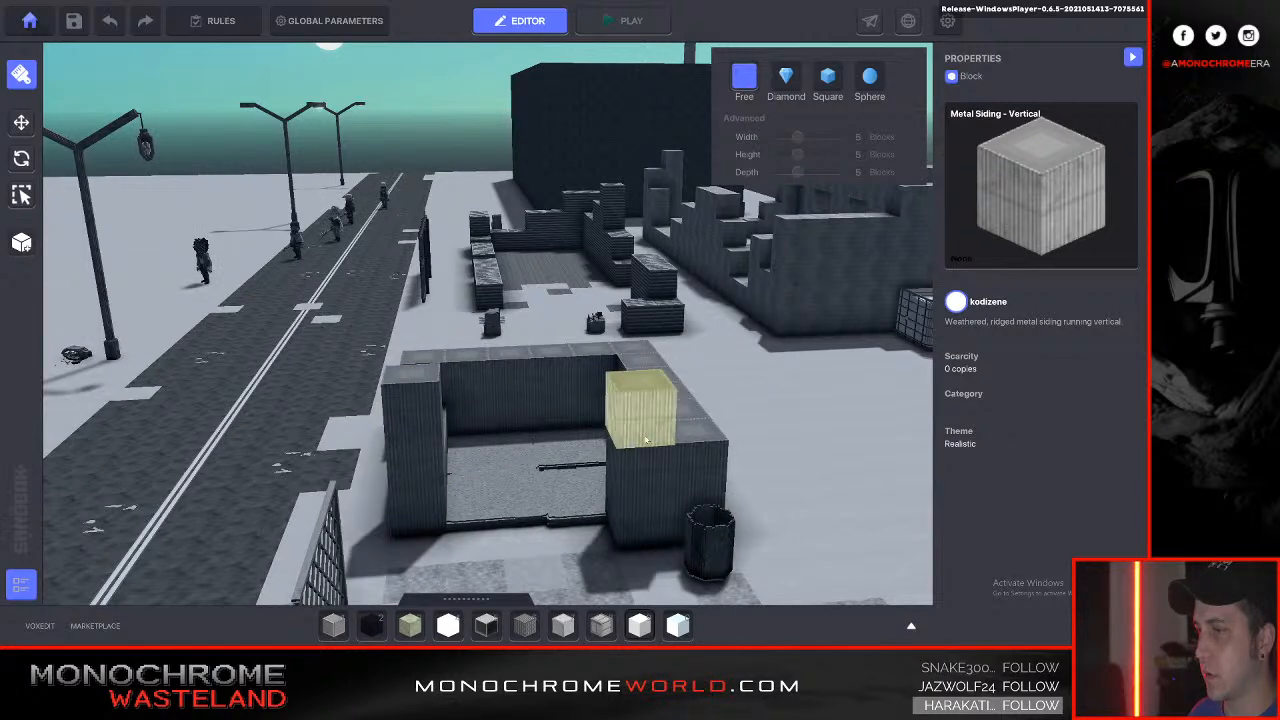
pyautogui.moveTo(688, 440); pyautogui.dragTo(649, 362)
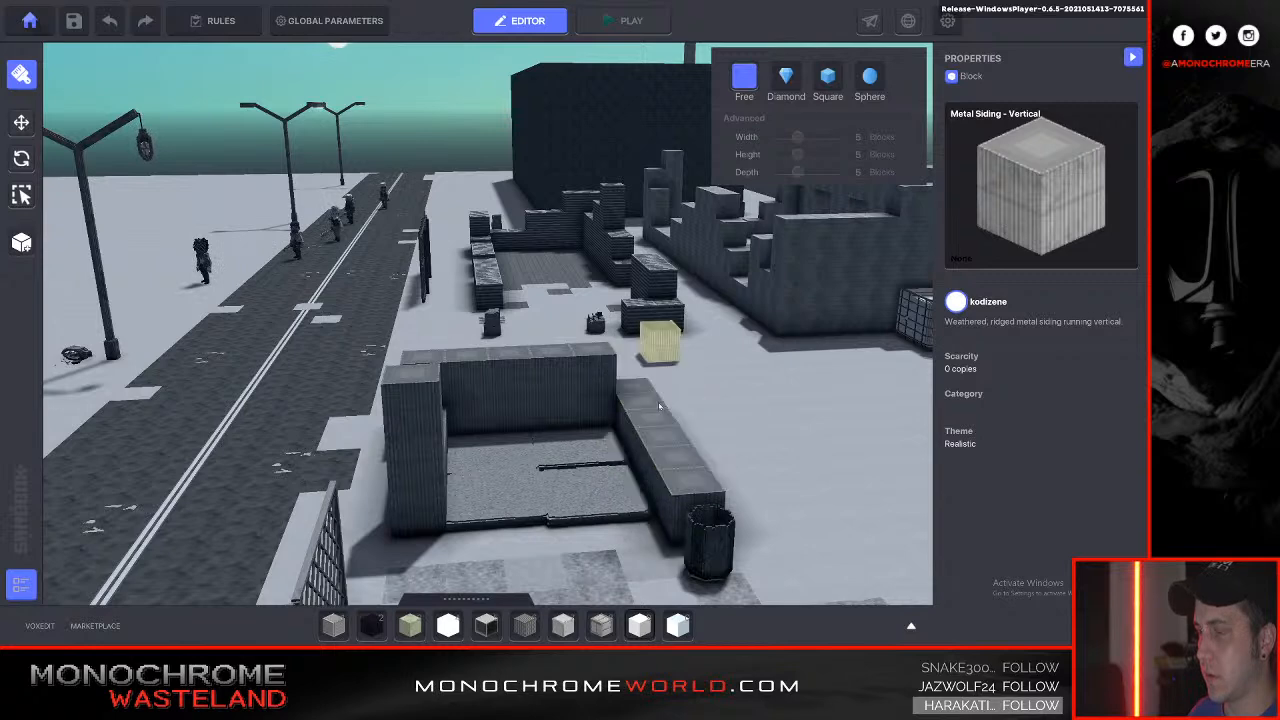
pyautogui.click(705, 472)
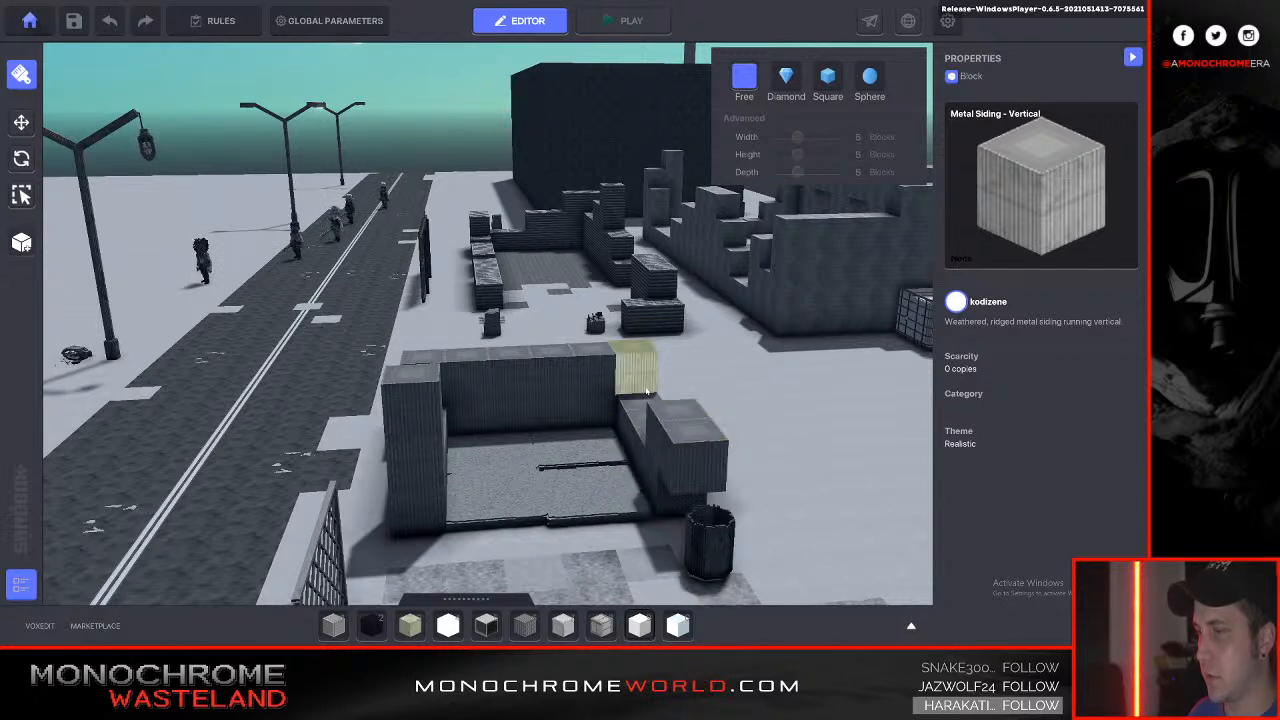
# Lower the middle of the metal ruin's rear wall by one block and stack one block on each rear corner.
pyautogui.moveTo(612, 380); pyautogui.dragTo(482, 385)
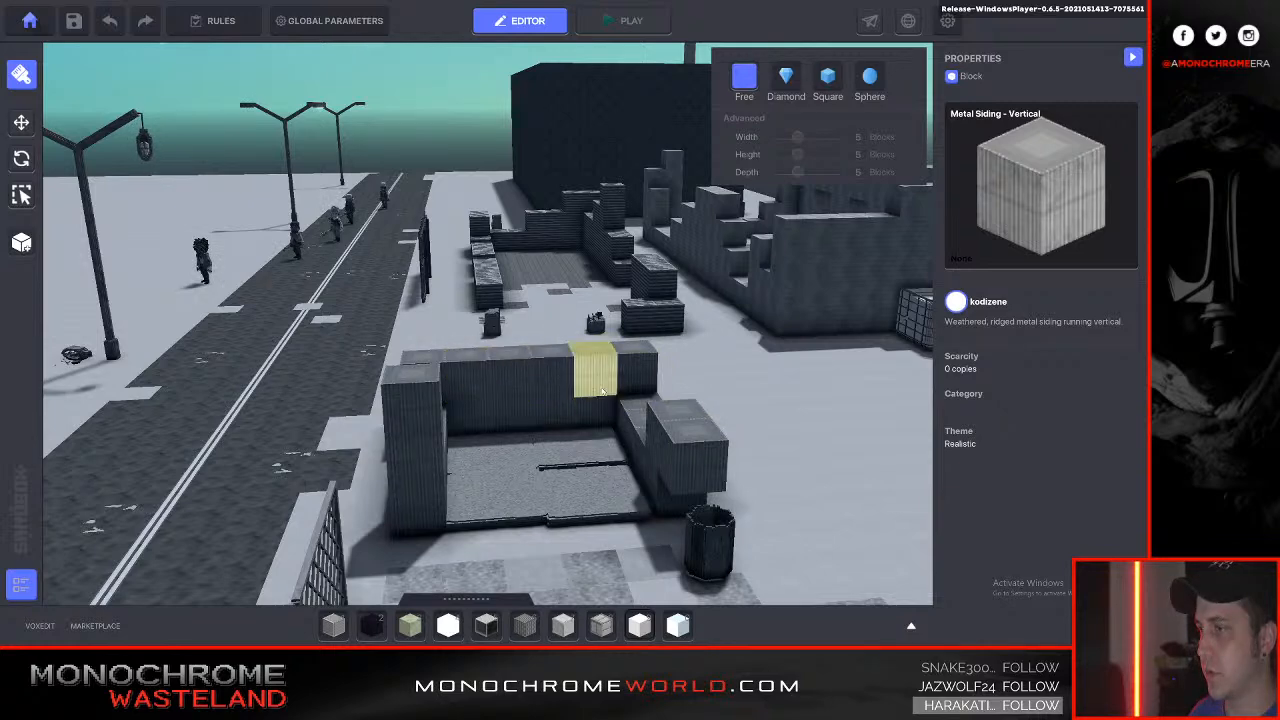
pyautogui.click(602, 390)
pyautogui.rightClick(555, 388)
pyautogui.rightClick(510, 388)
pyautogui.rightClick(468, 390)
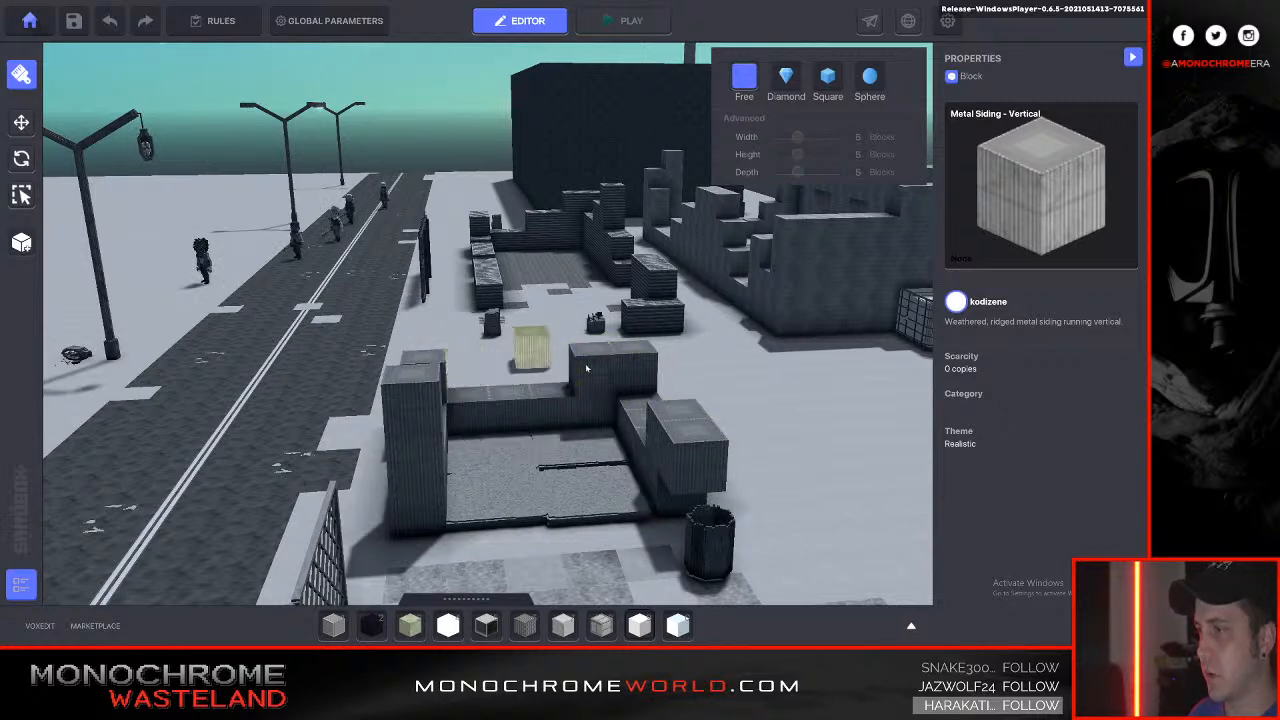
pyautogui.click(635, 345)
pyautogui.click(422, 362)
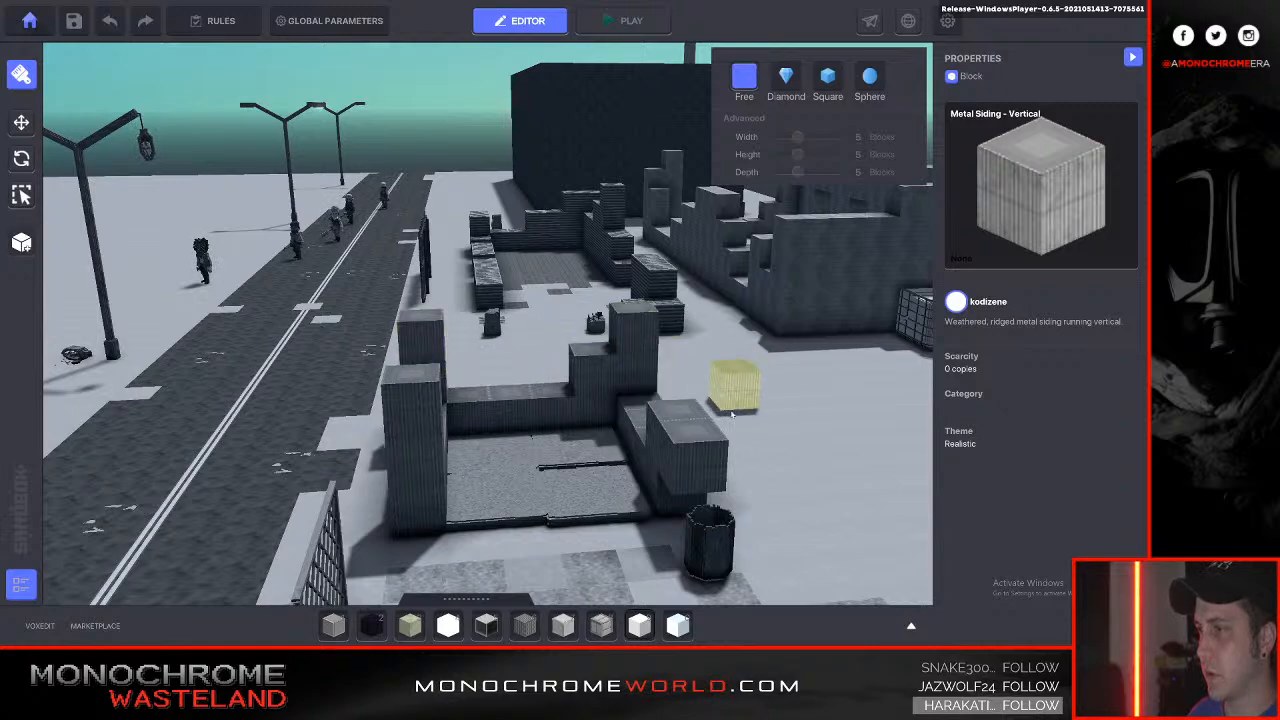
# Playtest the level, walking from the water tower into the metal ruin, and return to the editor.
pyautogui.press('a')
pyautogui.moveTo(720, 452); pyautogui.dragTo(614, 422, button='right')
pyautogui.press('a')
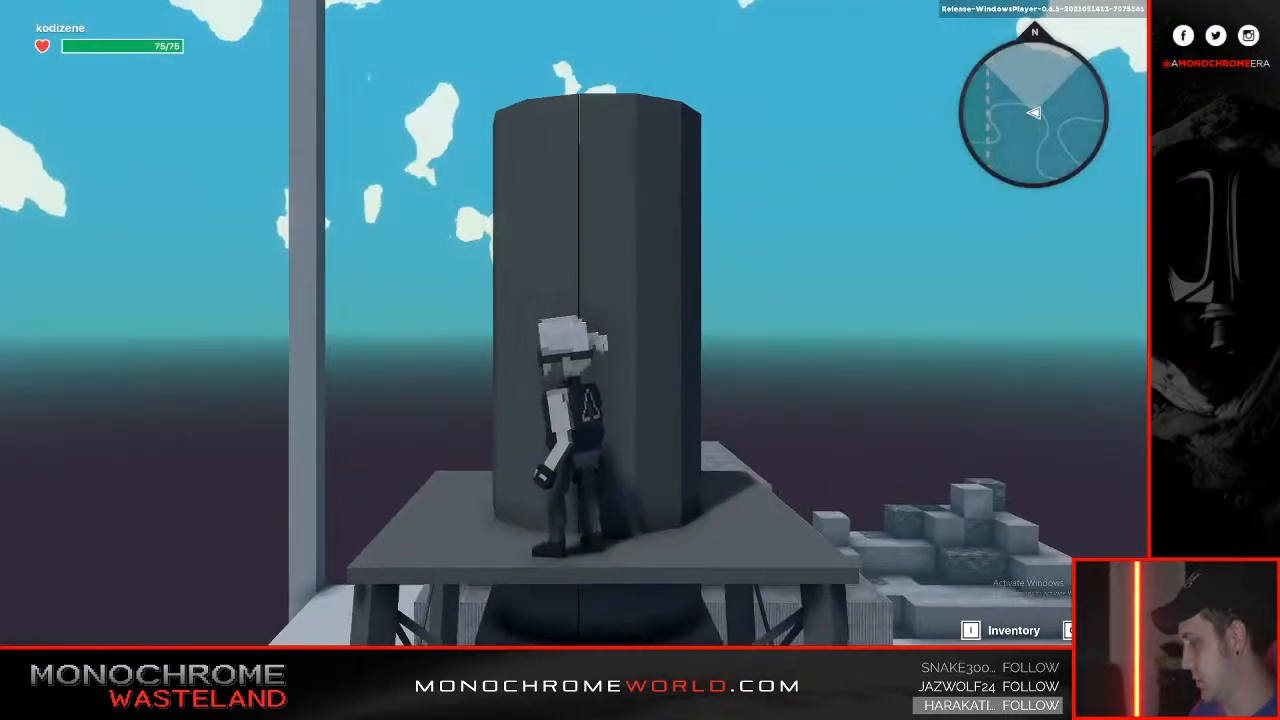
pyautogui.press('w')
pyautogui.press('w')
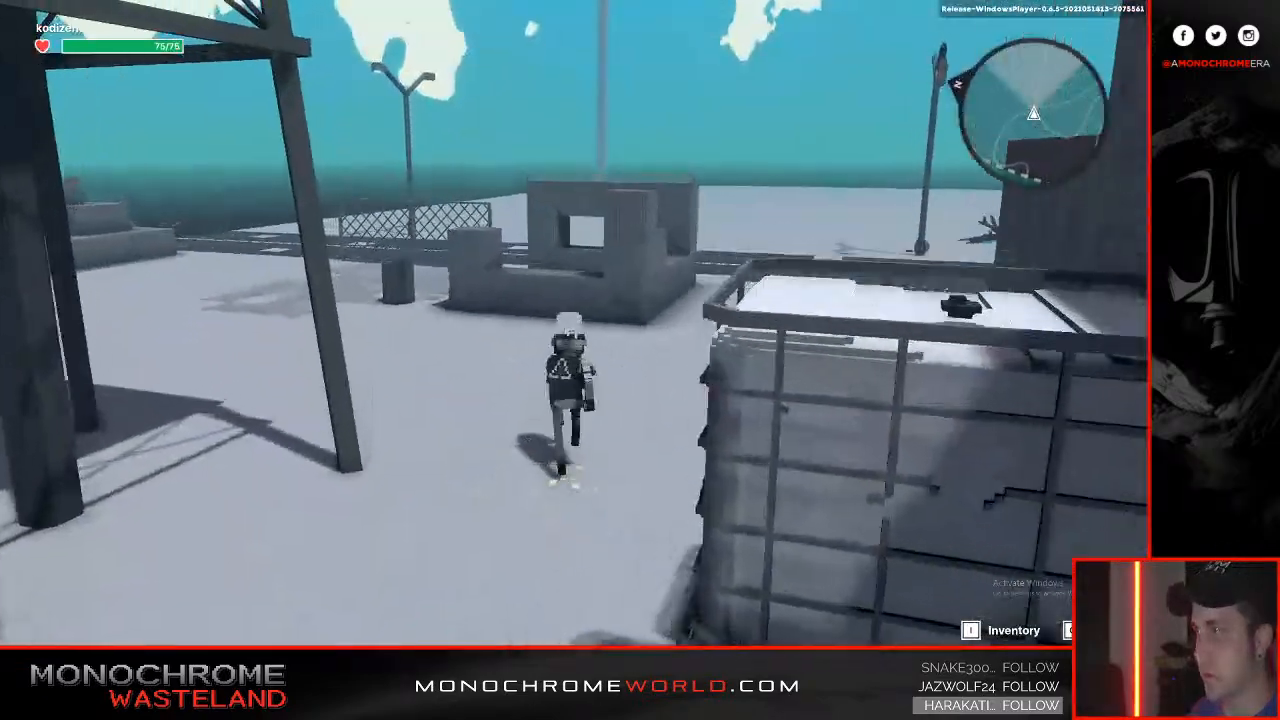
pyautogui.press('space')
pyautogui.press('w')
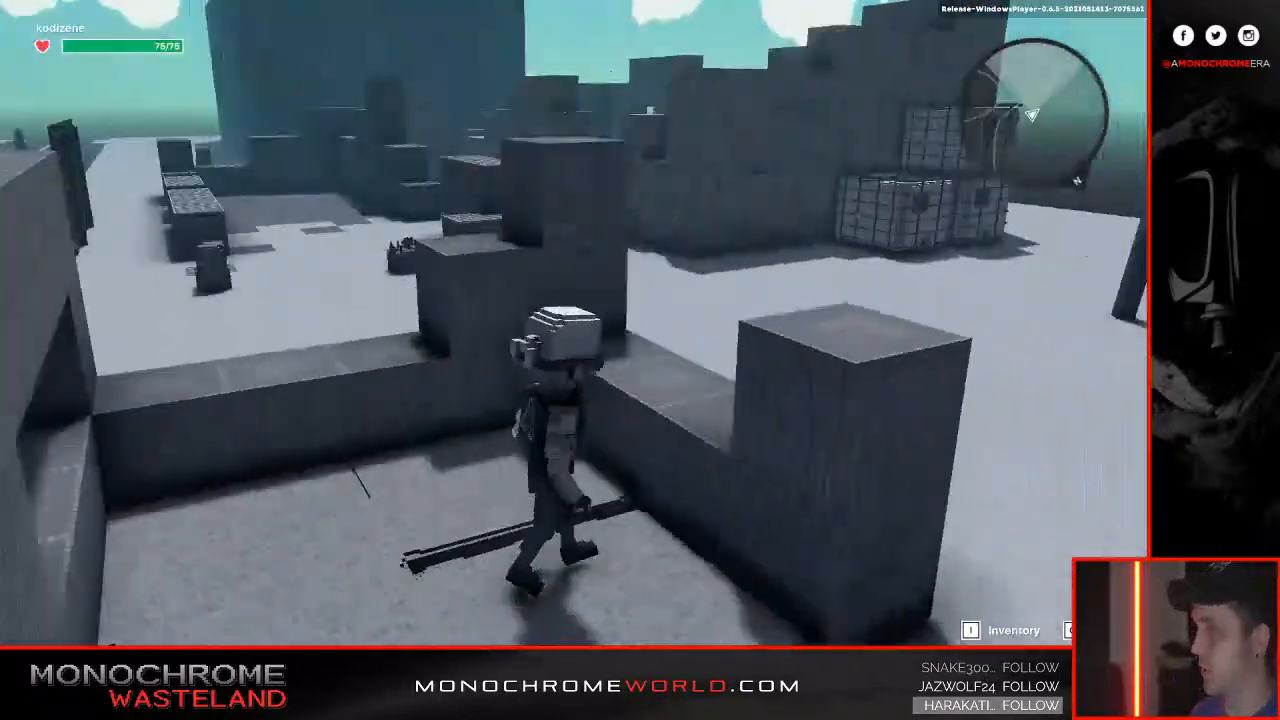
pyautogui.press('Escape')
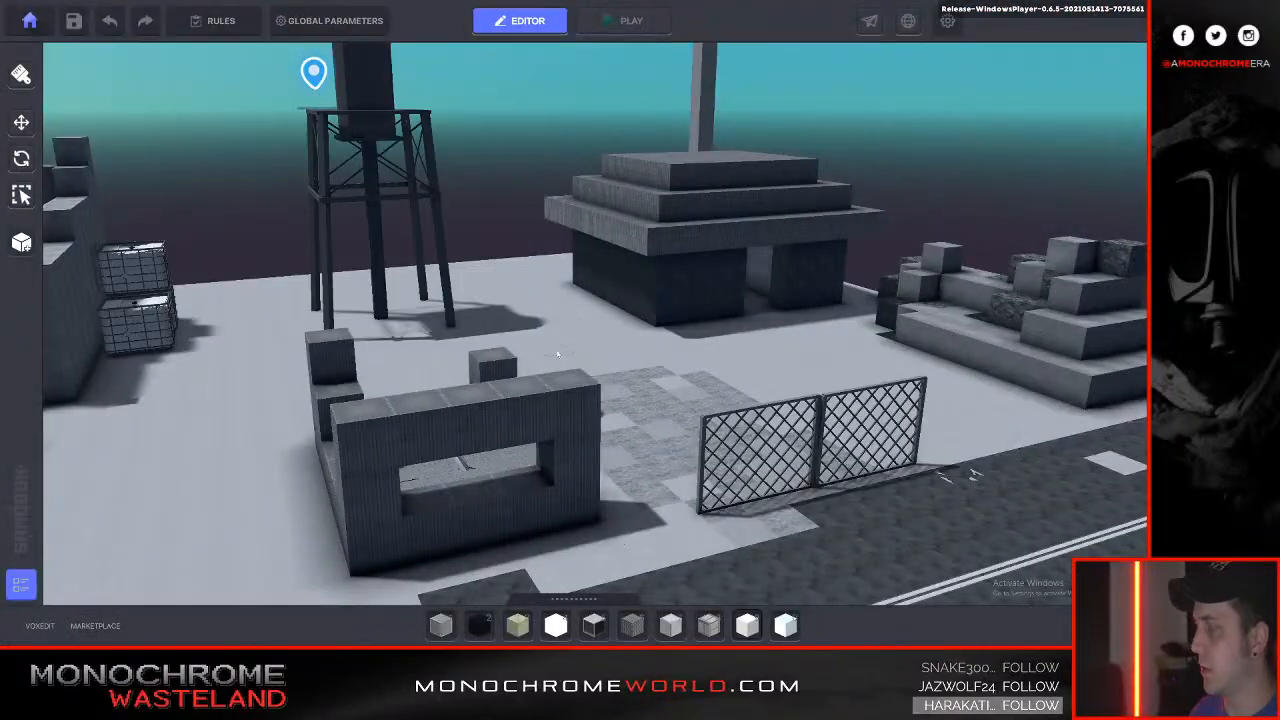
# Reselect Metal Siding - Vertical and bridge the metal ruin's rear wall opening with a top row of blocks.
pyautogui.press('Tab')
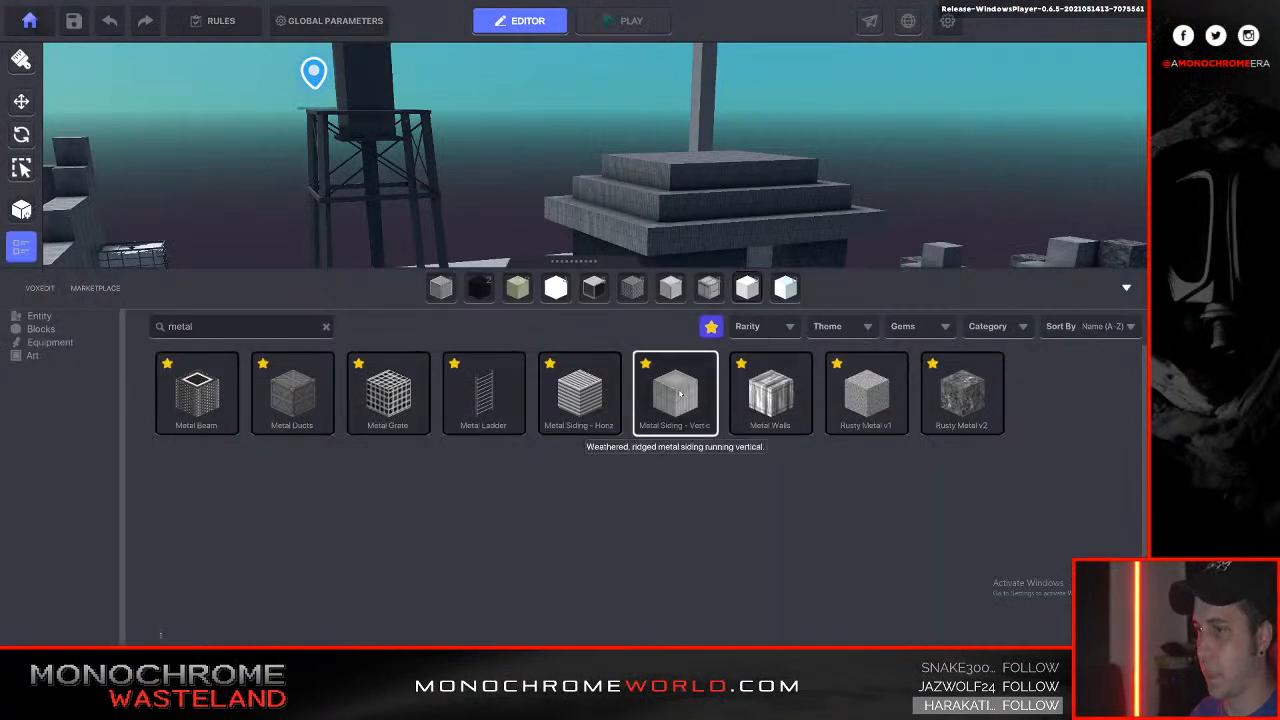
pyautogui.click(679, 394)
pyautogui.press('Tab')
pyautogui.press('d')
pyautogui.moveTo(487, 447); pyautogui.dragTo(526, 412, button='right')
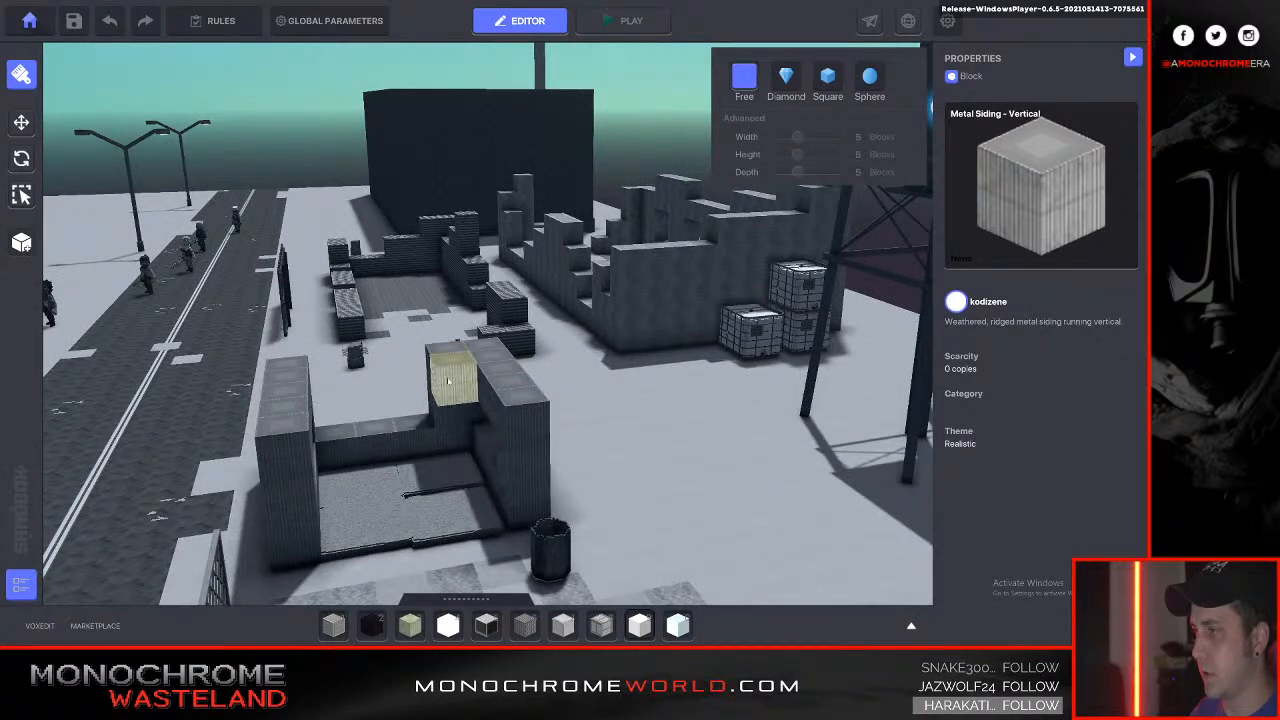
pyautogui.click(430, 377)
pyautogui.press('d')
pyautogui.moveTo(300, 376); pyautogui.dragTo(312, 378, button='right')
pyautogui.click(446, 371)
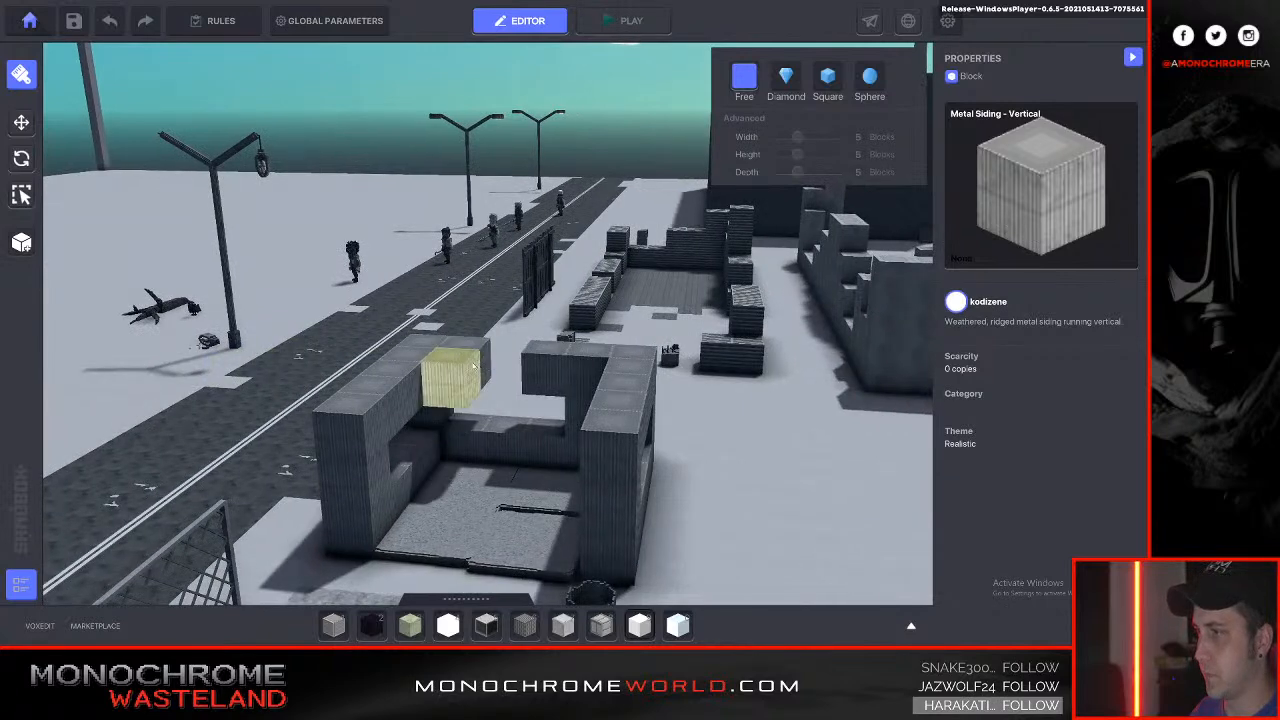
pyautogui.click(487, 372)
# Bridge the metal ruin's open front with a row of Metal Siding - Vertical blocks between the two front pillars.
pyautogui.press('a')
pyautogui.press('s')
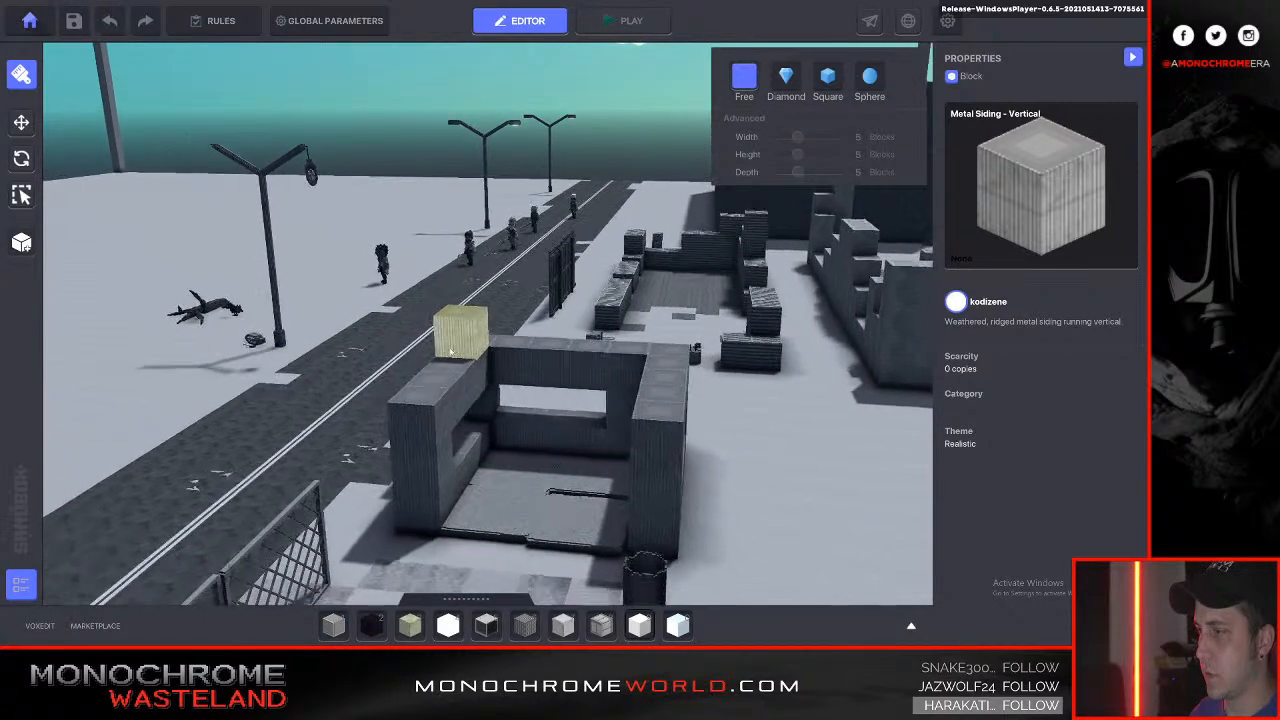
pyautogui.click(465, 414)
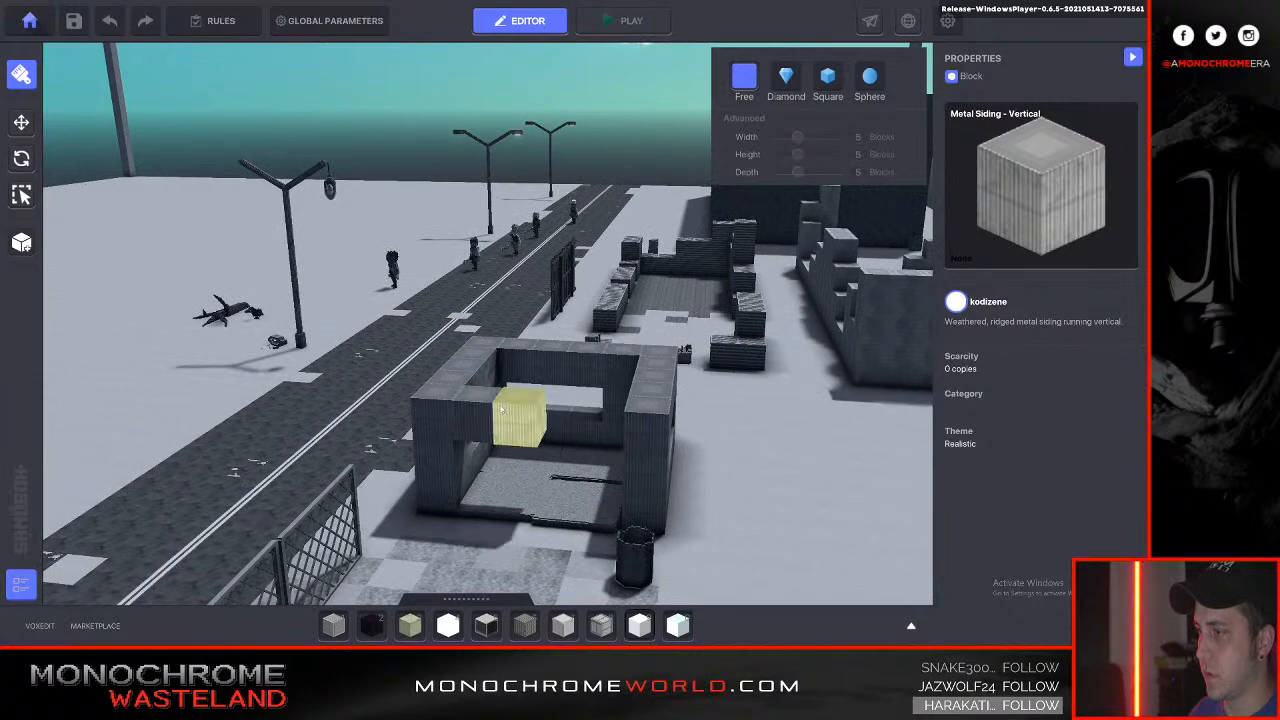
pyautogui.click(508, 414)
pyautogui.click(548, 414)
pyautogui.click(589, 418)
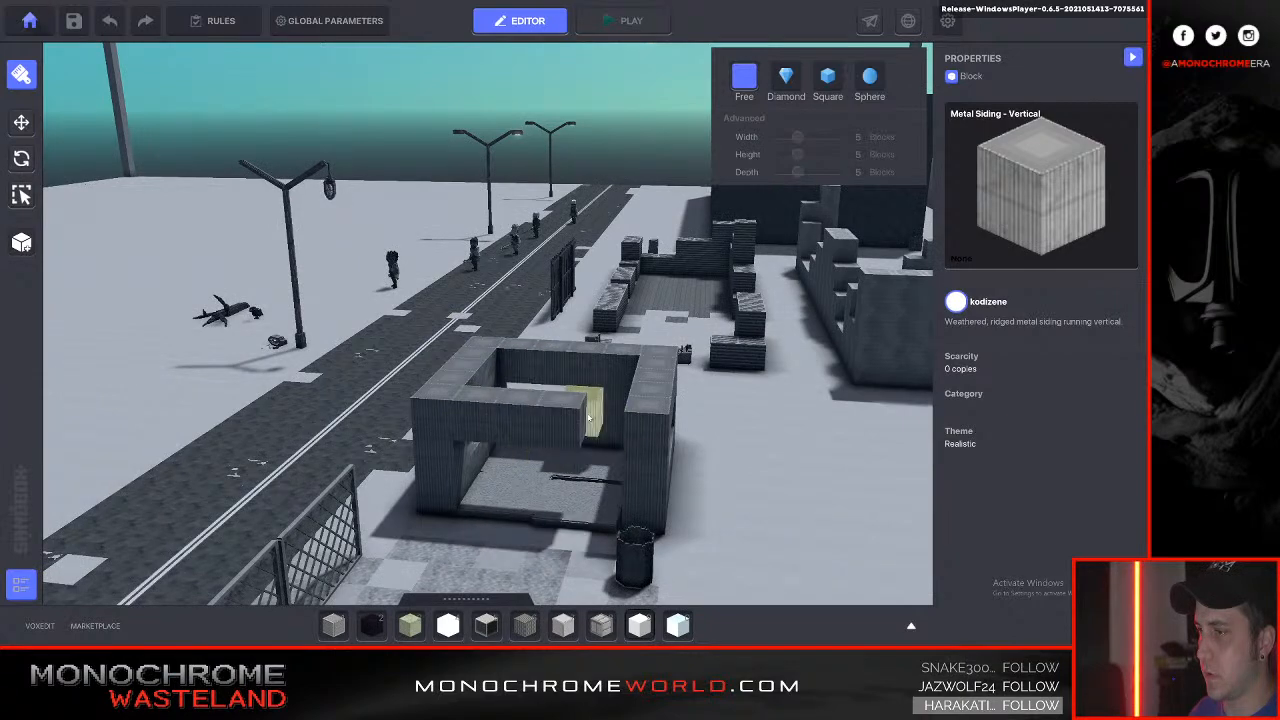
pyautogui.click(588, 429)
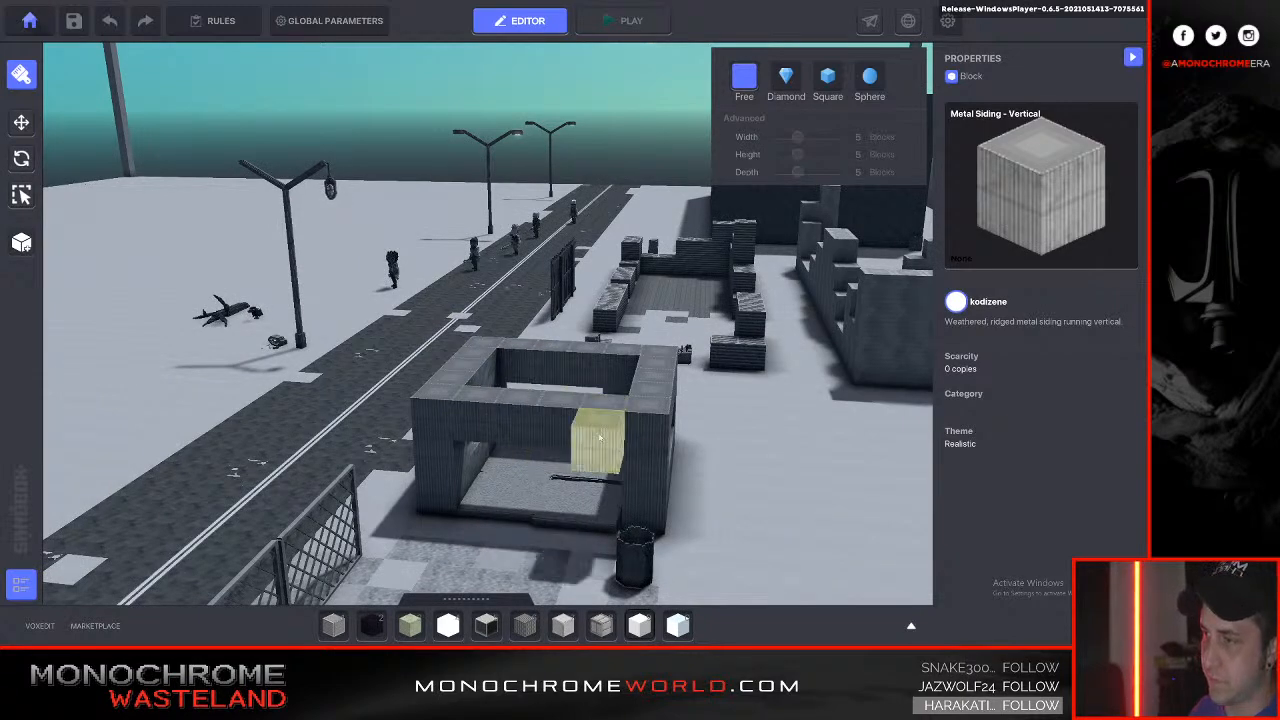
# Remove the top block of the road-side front corner and break a gap in the wall away from the road beside its rear corner.
pyautogui.press('q')
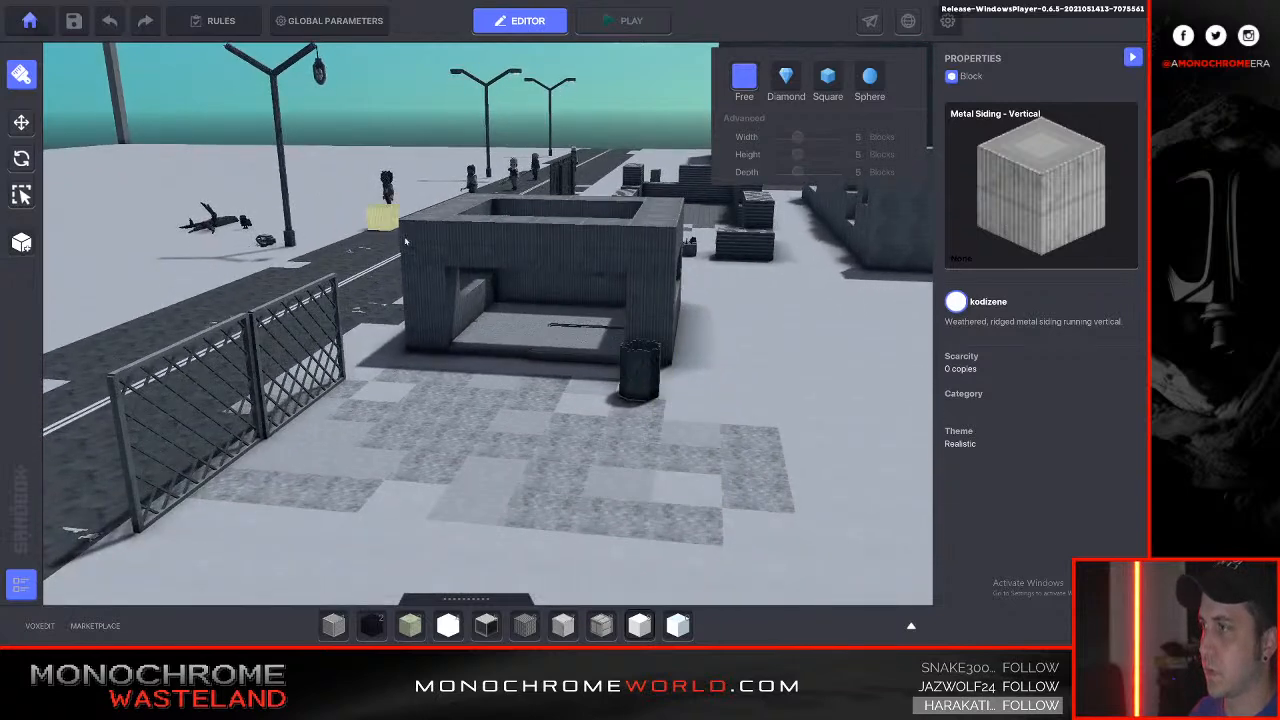
pyautogui.click(411, 244)
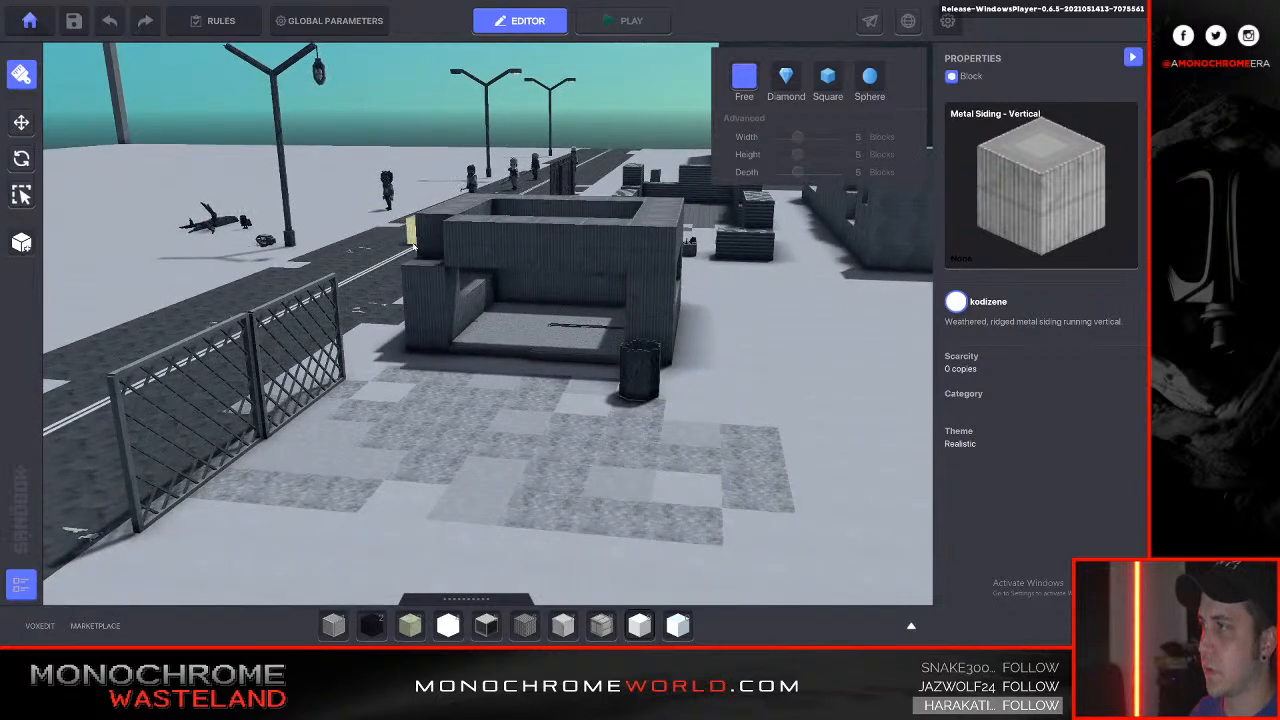
pyautogui.click(656, 233)
pyautogui.press('w')
pyautogui.press('d')
pyautogui.moveTo(656, 234); pyautogui.dragTo(656, 234, button='right')
pyautogui.press('a')
pyautogui.press('w')
pyautogui.moveTo(656, 234); pyautogui.dragTo(631, 318)
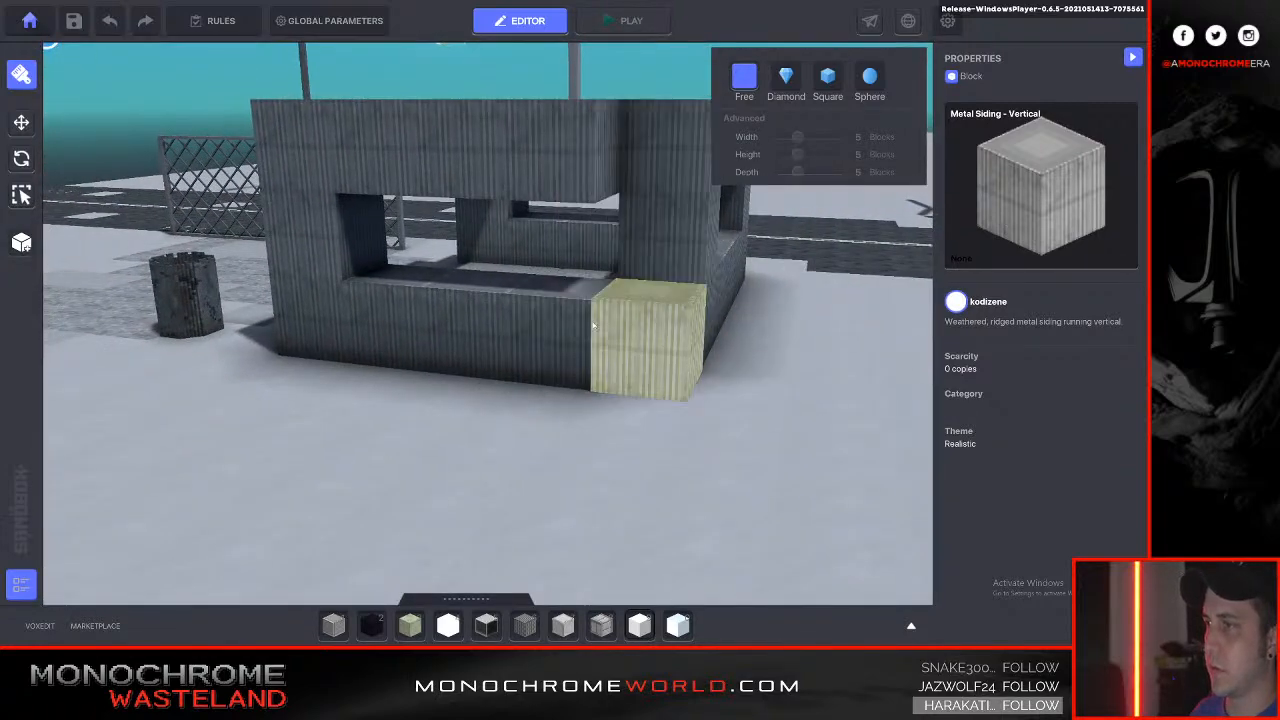
pyautogui.keyDown('shift'); pyautogui.click(650, 172); pyautogui.keyUp('shift')
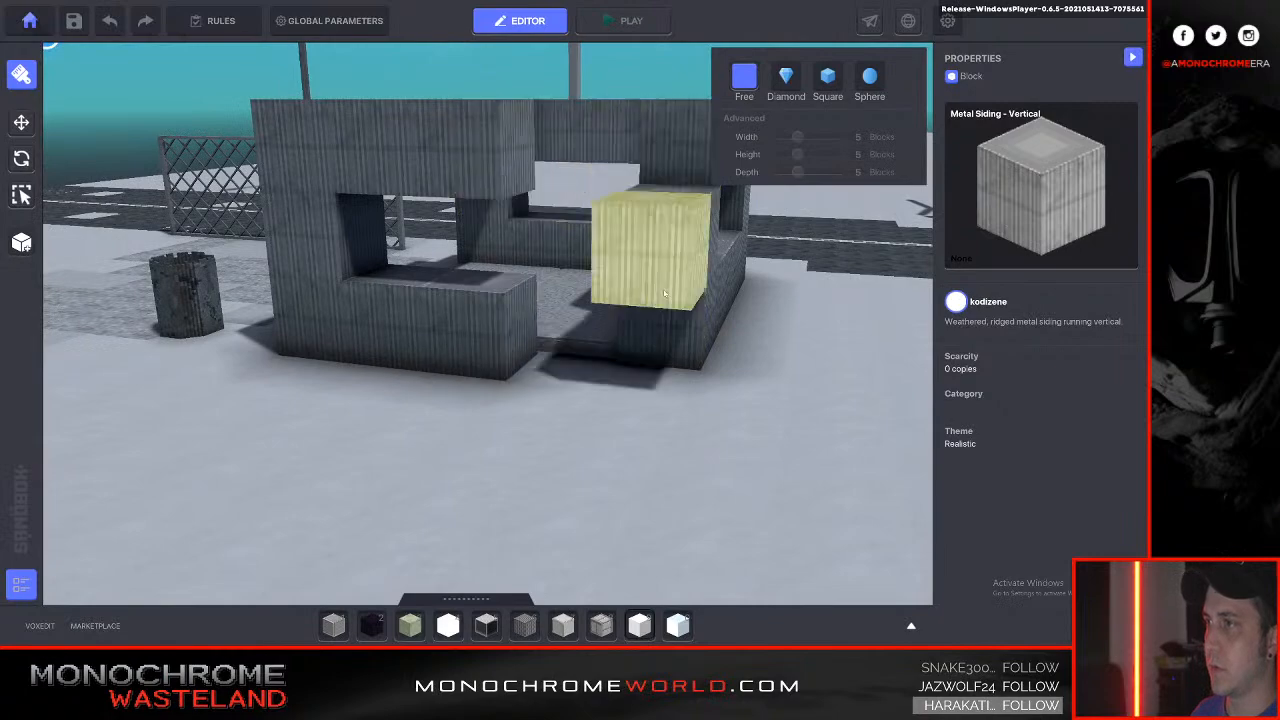
# Stack extra Metal Siding - Vertical blocks on the wall away from the road and the road-side rear corner for a stepped, broken top edge.
pyautogui.press('e')
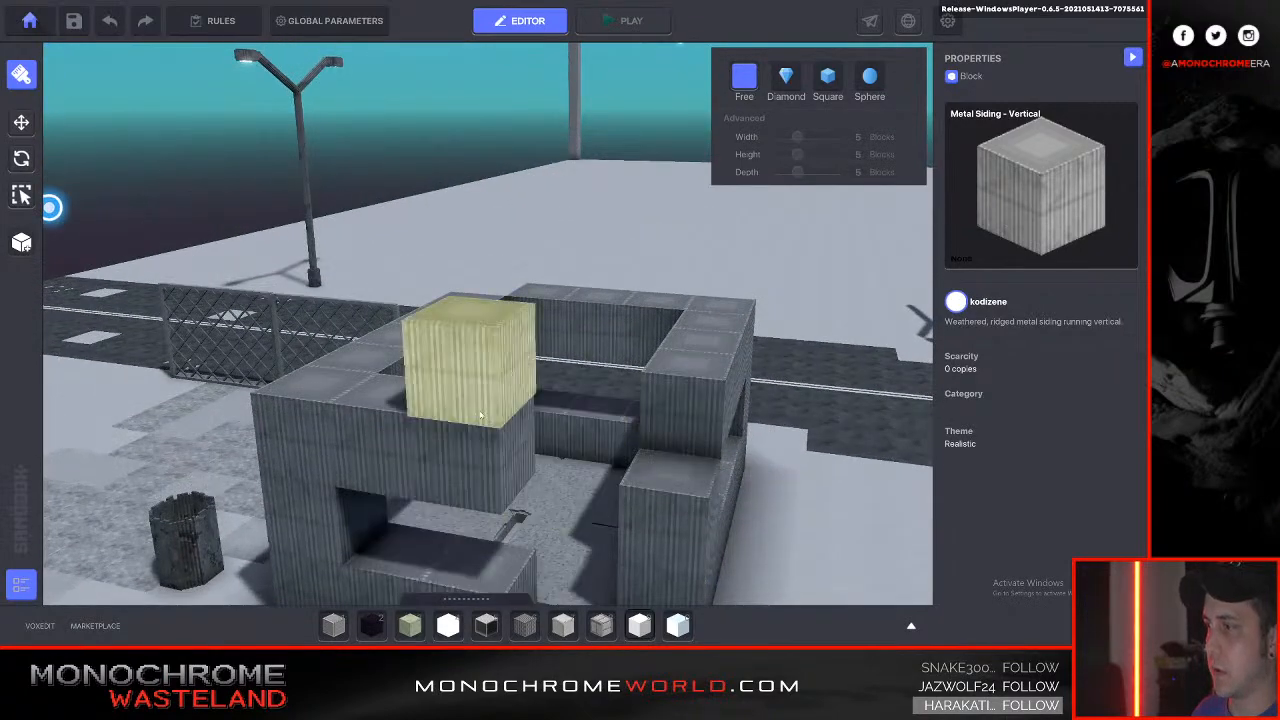
pyautogui.click(478, 404)
pyautogui.press('s')
pyautogui.click(445, 380)
pyautogui.click(668, 373)
pyautogui.click(668, 370)
pyautogui.press('w')
pyautogui.press('a')
pyautogui.moveTo(704, 390); pyautogui.dragTo(706, 392, button='right')
pyautogui.press('e')
pyautogui.press('a')
pyautogui.press('a')
pyautogui.press('s')
pyautogui.click(583, 405)
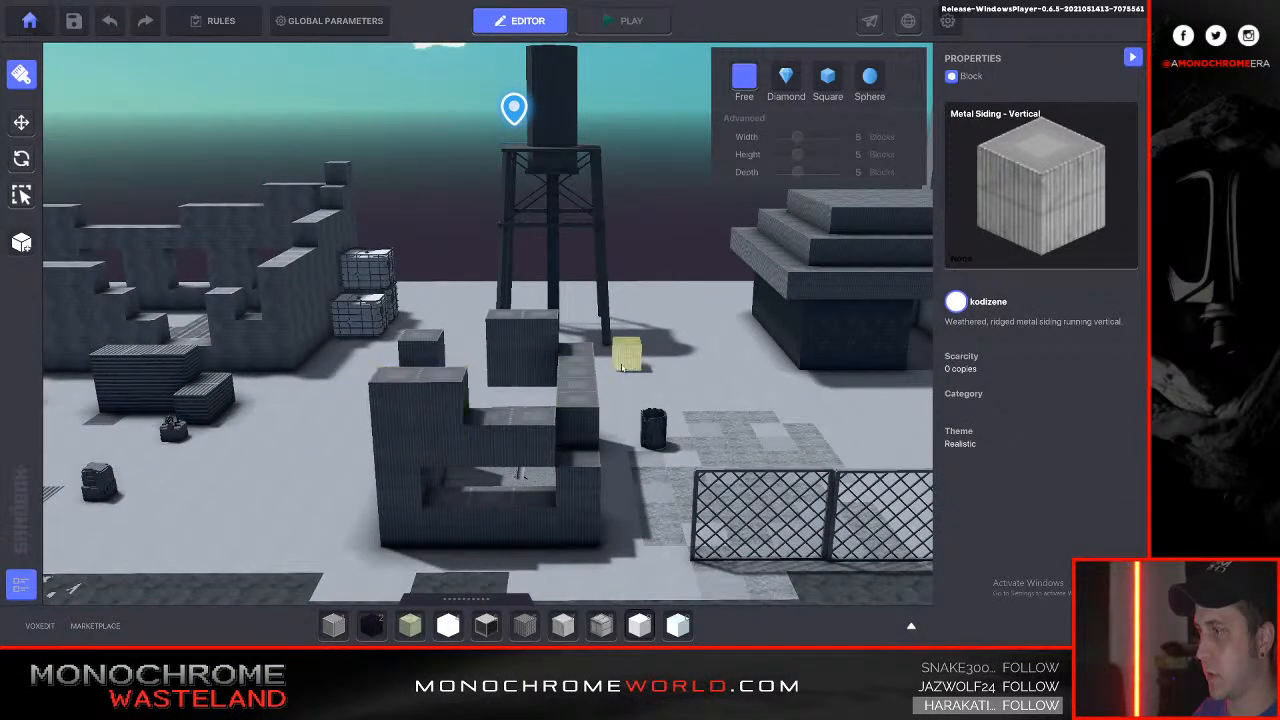
# Search the asset library for glass and choose the White Glass block.
pyautogui.press('Tab')
pyautogui.write('glass')
pyautogui.click(196, 392)
pyautogui.press('Tab')
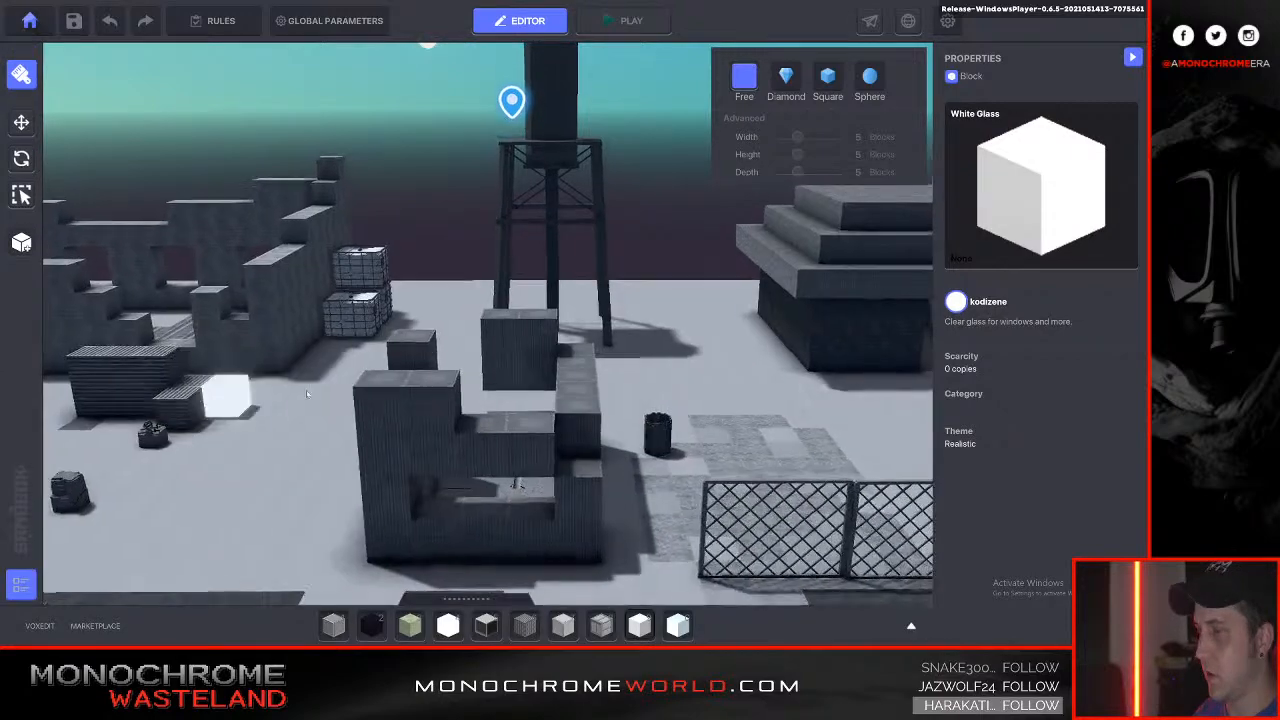
# Fill the window openings in the metal ruin's walls with White Glass blocks.
pyautogui.press('w')
pyautogui.press('q')
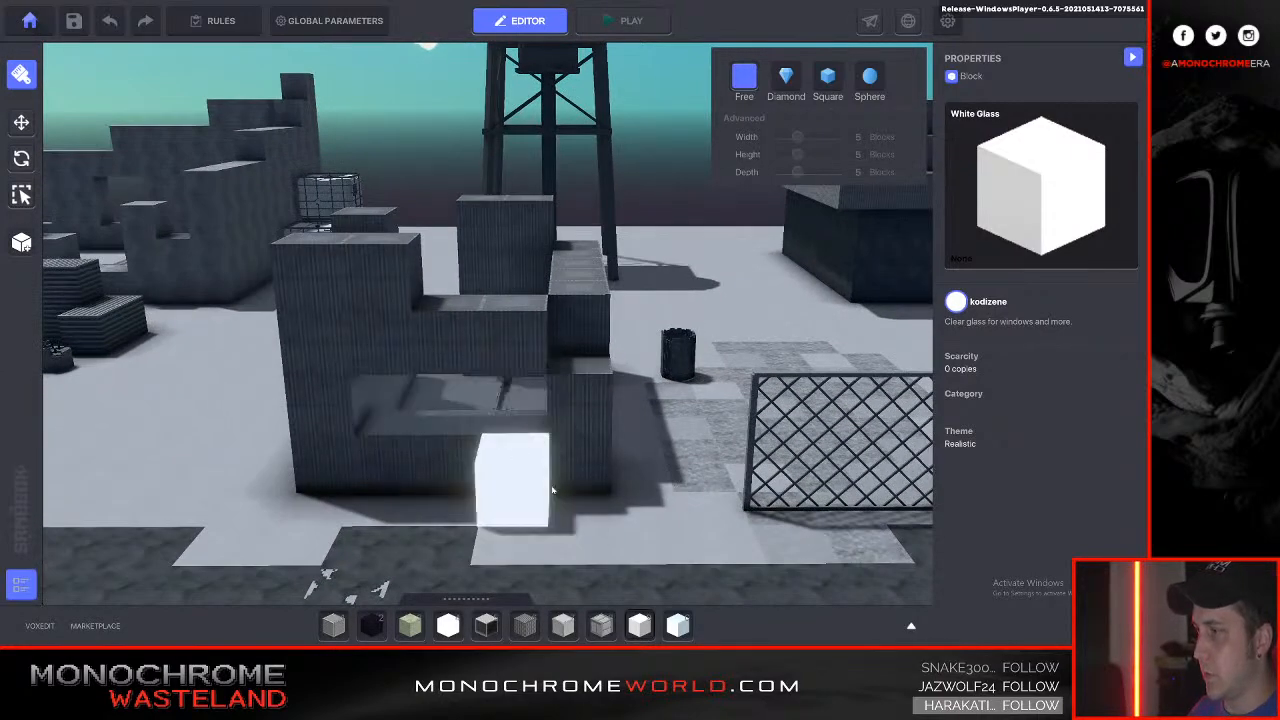
pyautogui.press('s')
pyautogui.moveTo(571, 523); pyautogui.dragTo(571, 518, button='right')
pyautogui.press('w')
pyautogui.press('a')
pyautogui.press('a')
pyautogui.press('e')
pyautogui.moveTo(369, 418); pyautogui.dragTo(491, 439)
pyautogui.press('a')
pyautogui.moveTo(489, 503); pyautogui.dragTo(488, 499, button='right')
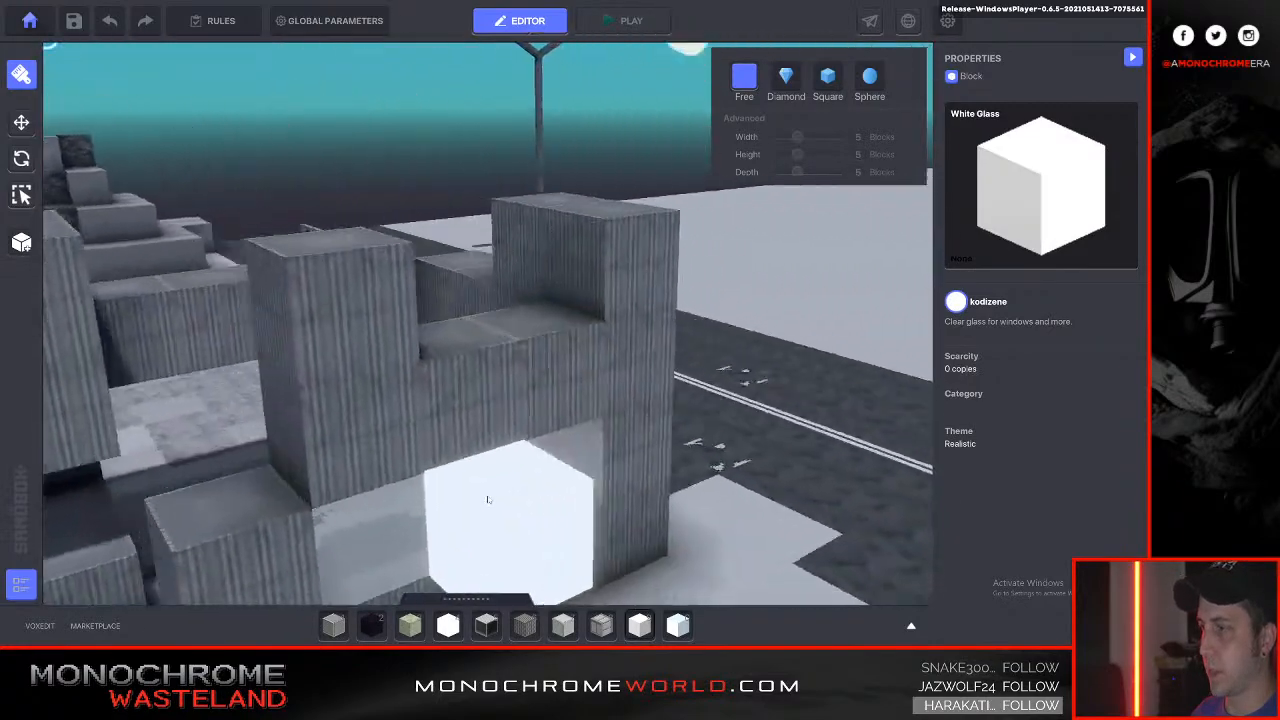
pyautogui.press('s')
pyautogui.click(495, 292)
# Examine the glazed metal ruin from the front and from across the road, and reopen the asset library search.
pyautogui.press('a')
pyautogui.moveTo(646, 431); pyautogui.dragTo(645, 431, button='right')
pyautogui.press('a')
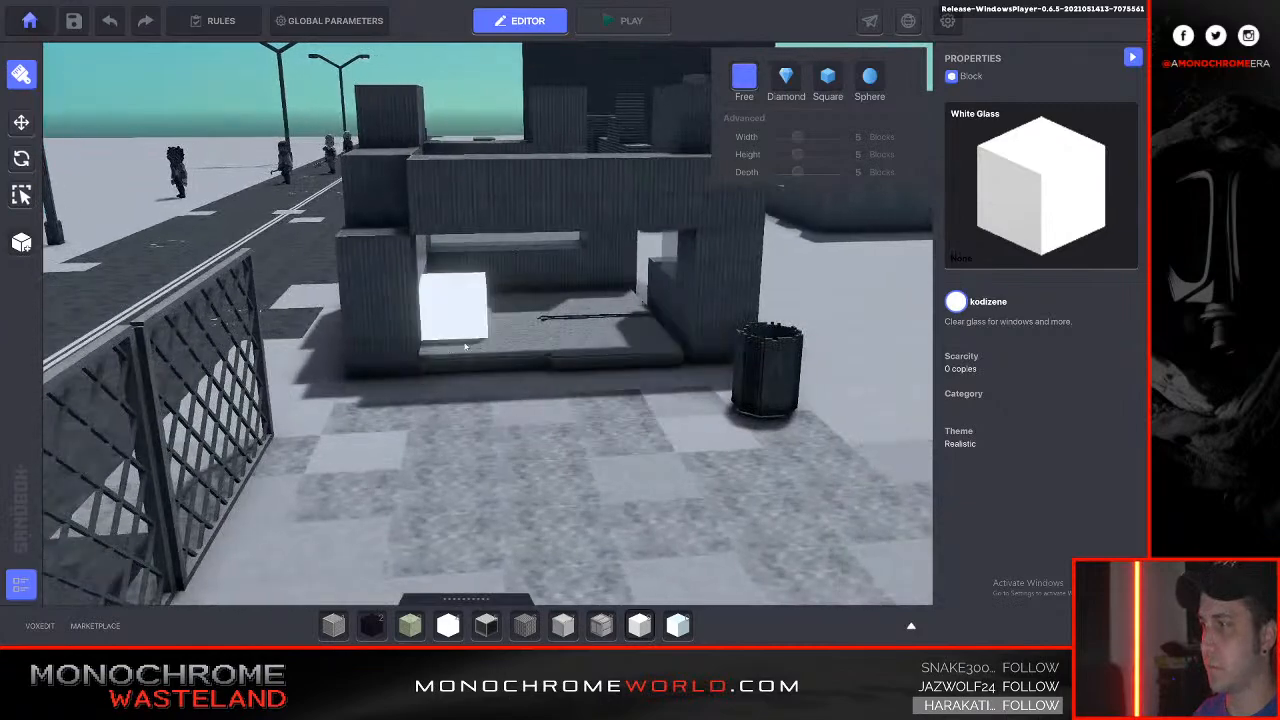
pyautogui.press('a')
pyautogui.moveTo(716, 401); pyautogui.dragTo(715, 400, button='right')
pyautogui.press('s')
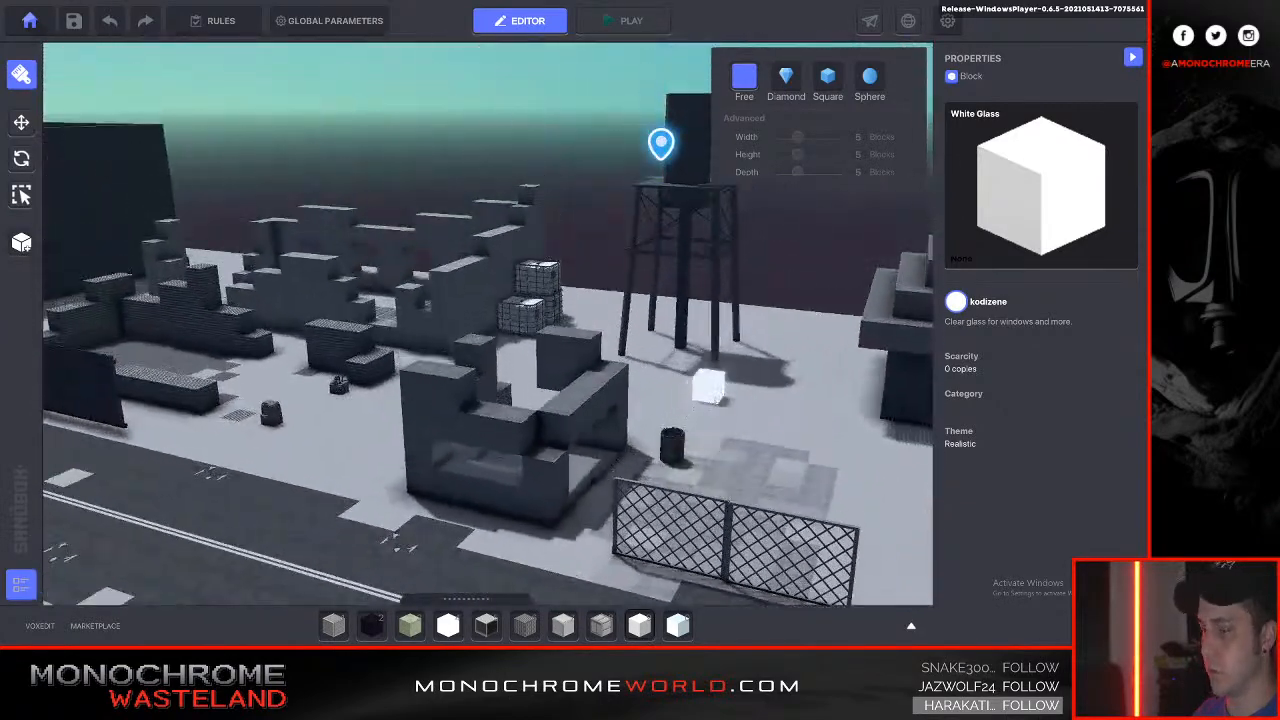
pyautogui.press('Tab')
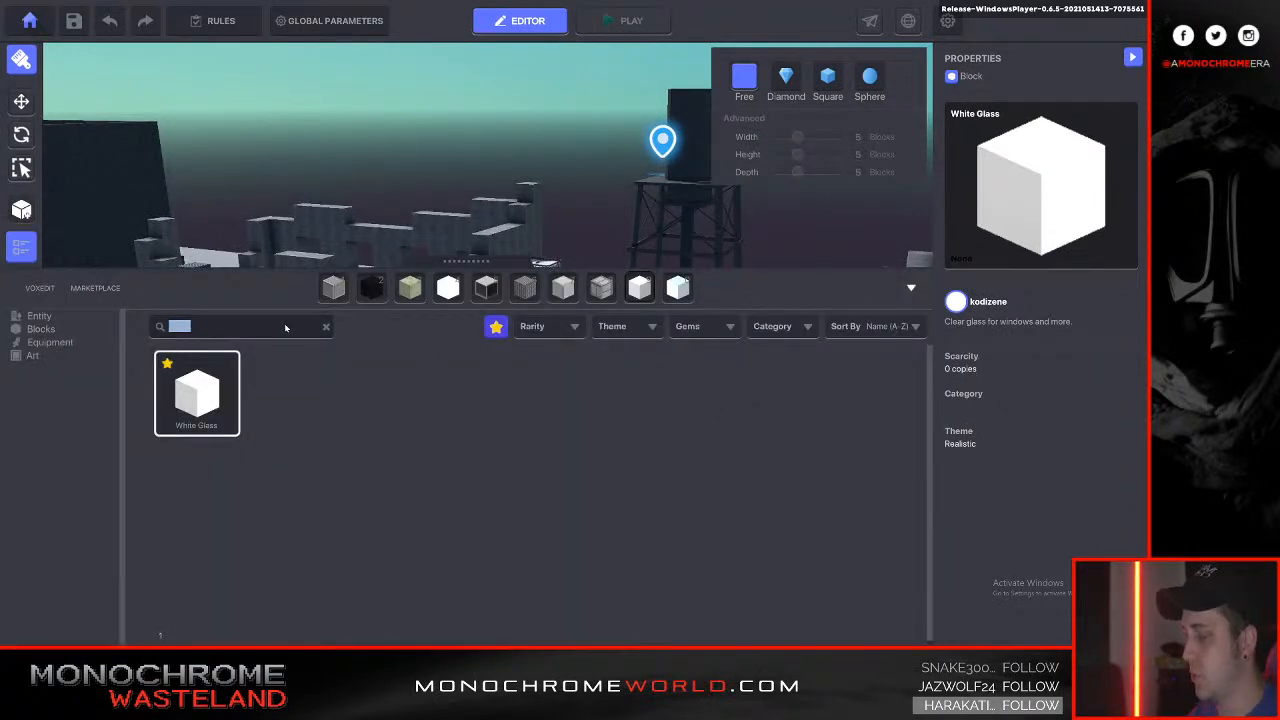
# Turn off the favourites filter and browse the last pages of the full asset library for building materials.
pyautogui.write('metal')
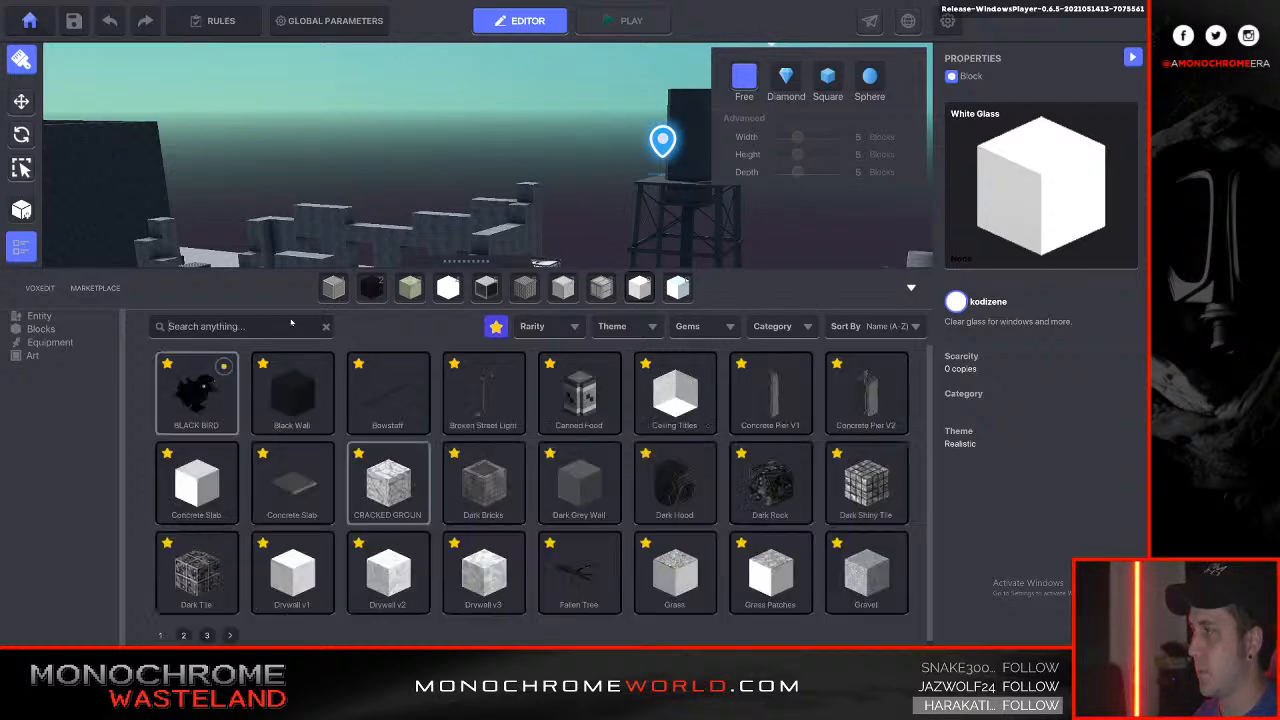
pyautogui.click(500, 330)
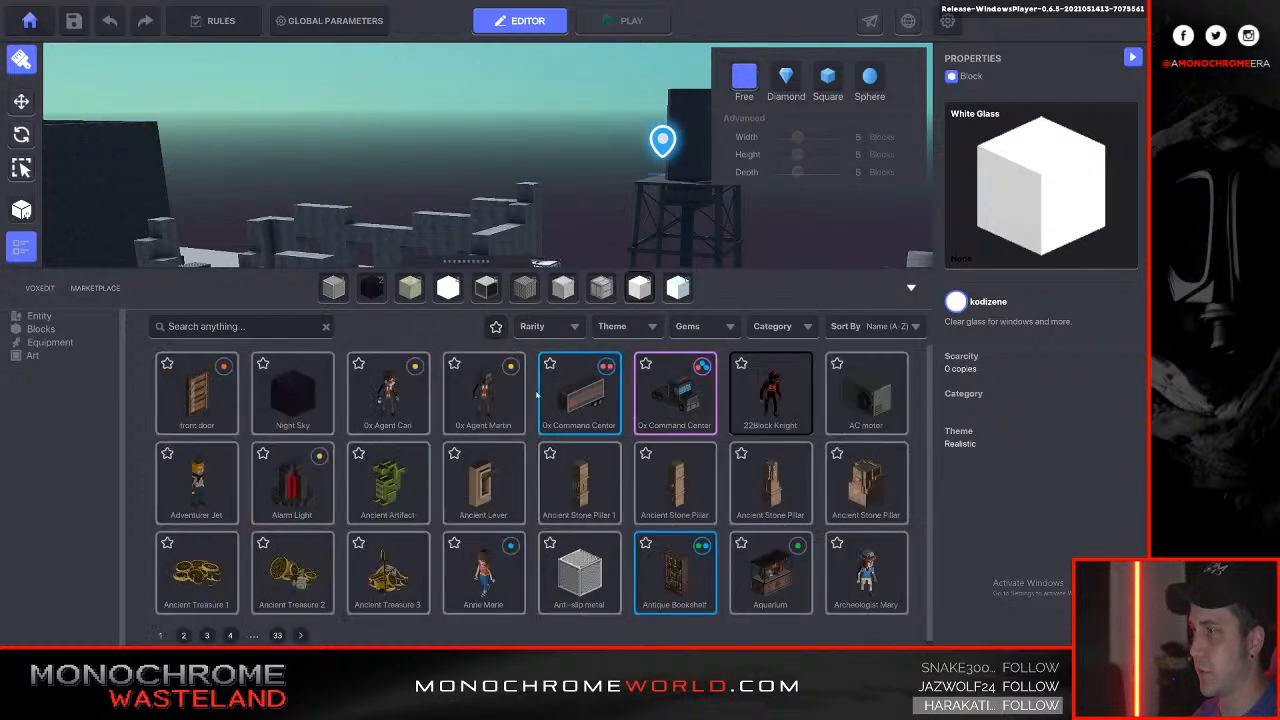
pyautogui.click(278, 636)
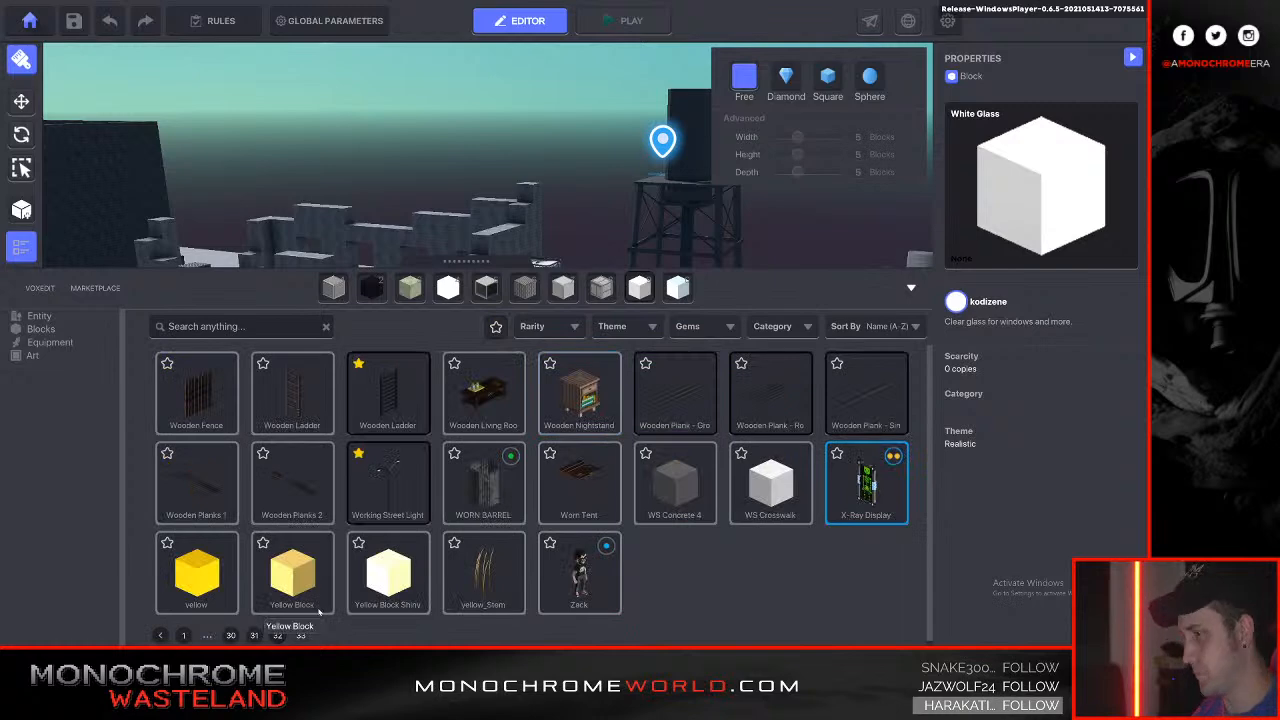
pyautogui.click(278, 635)
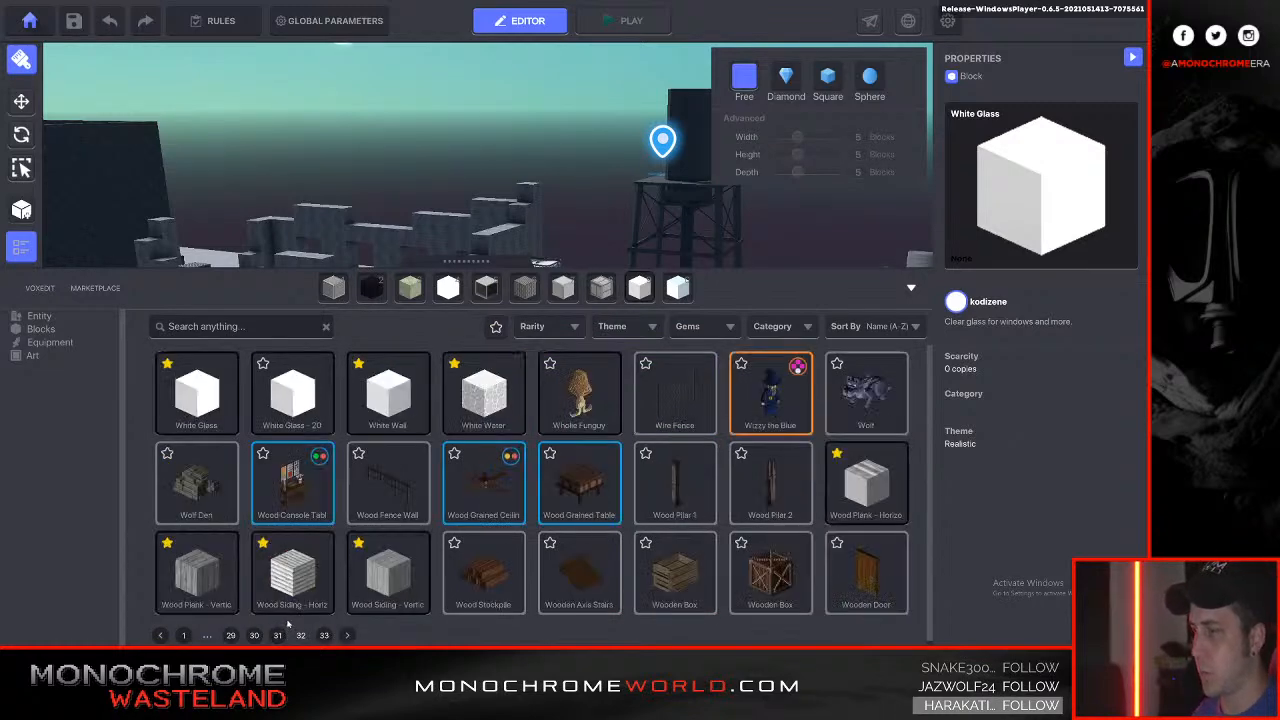
pyautogui.click(278, 635)
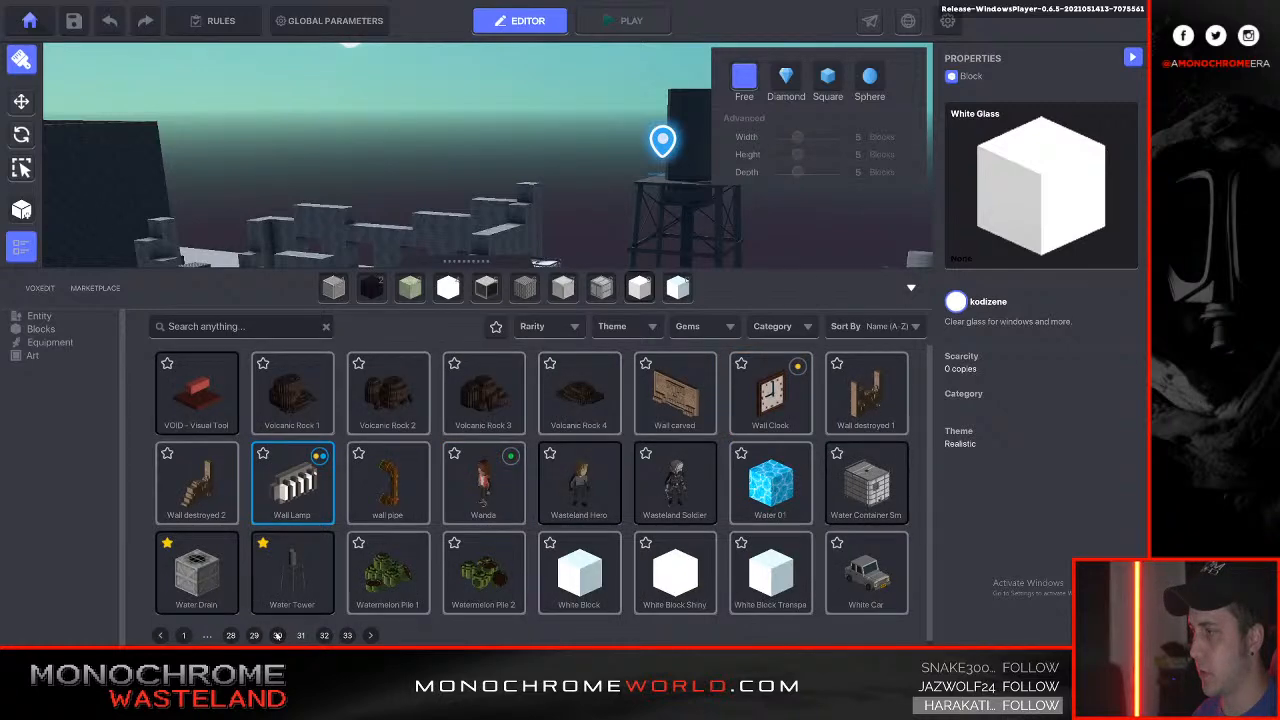
pyautogui.click(278, 635)
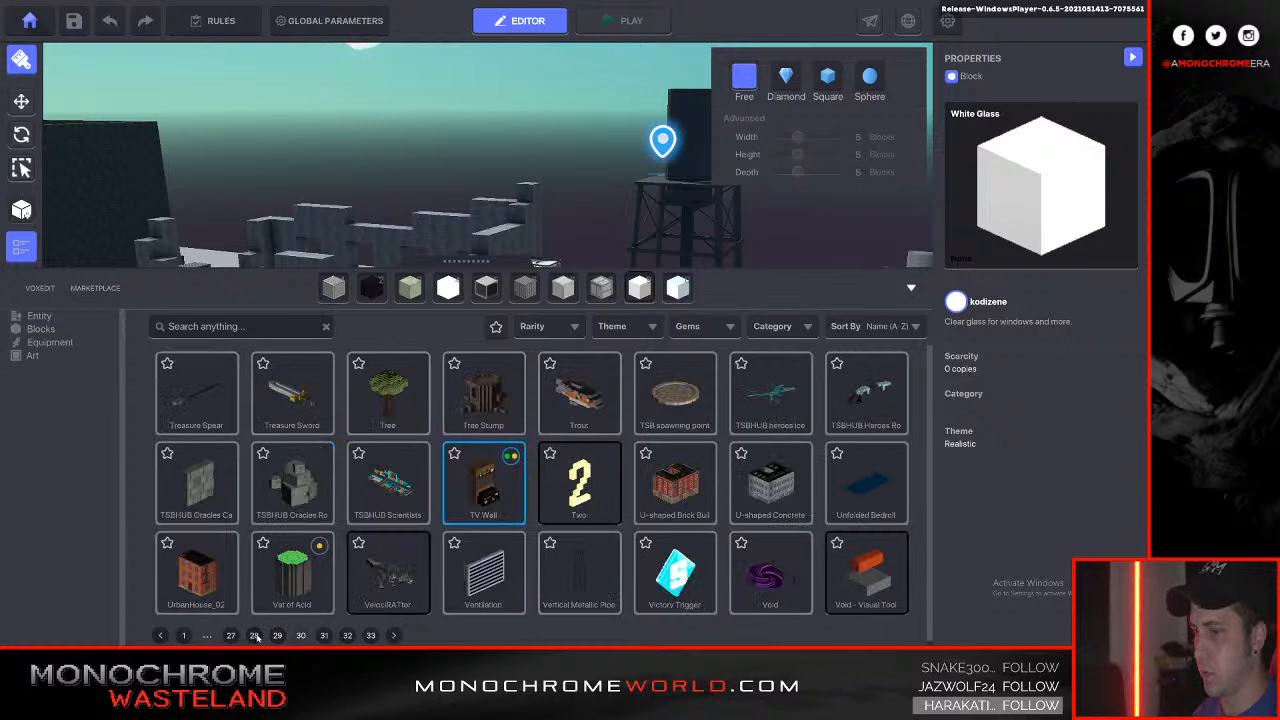
# Limit the asset library to blocks, browse its pages and choose the Wood Siding - Horizontal block.
pyautogui.click(42, 329)
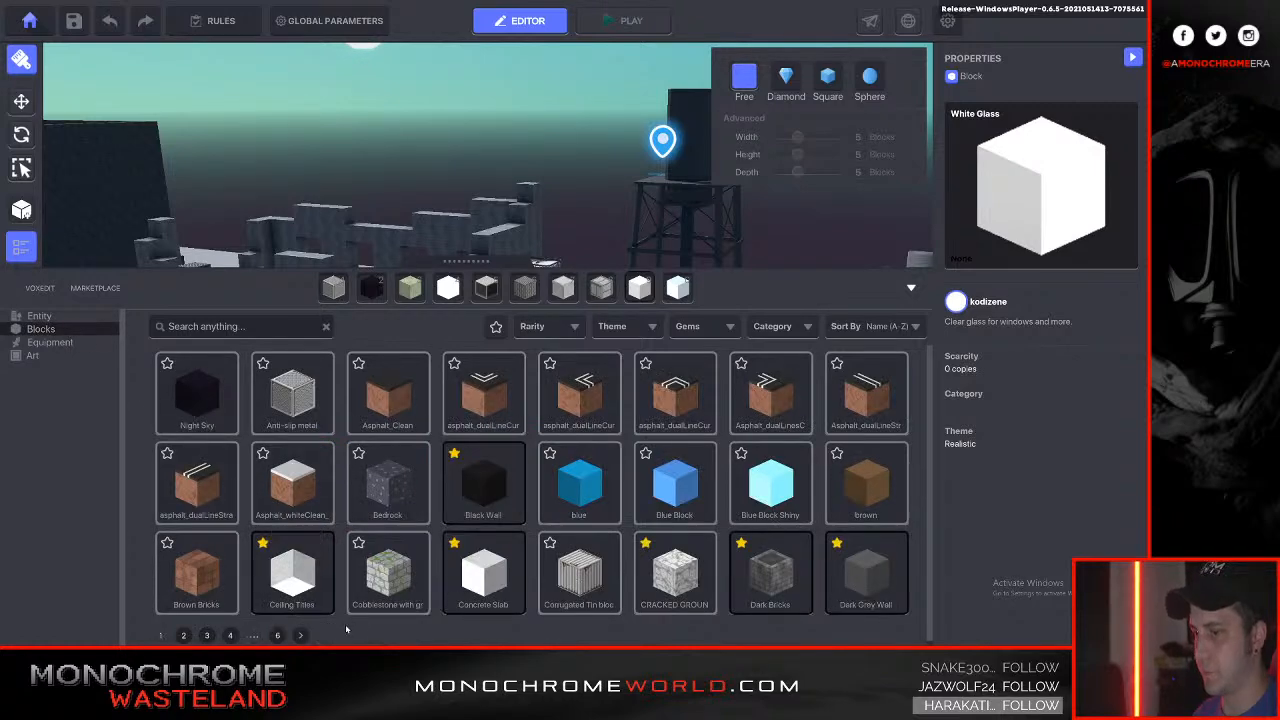
pyautogui.click(229, 635)
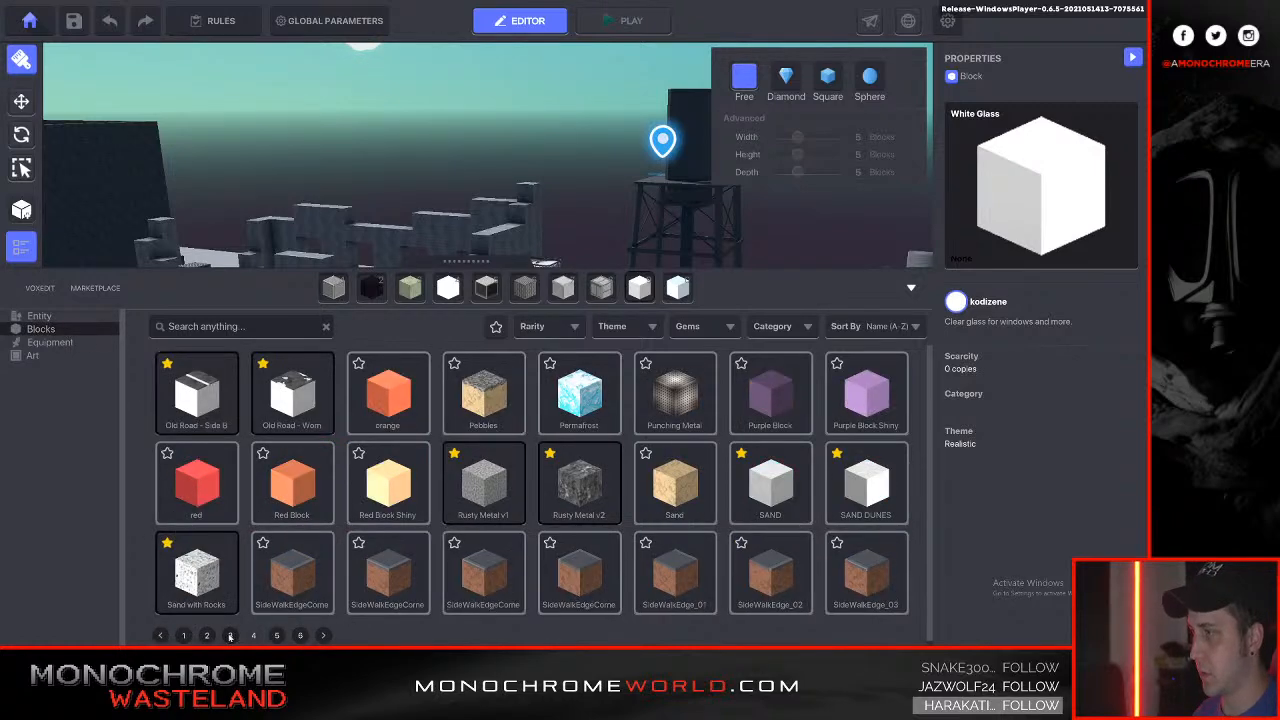
pyautogui.click(231, 636)
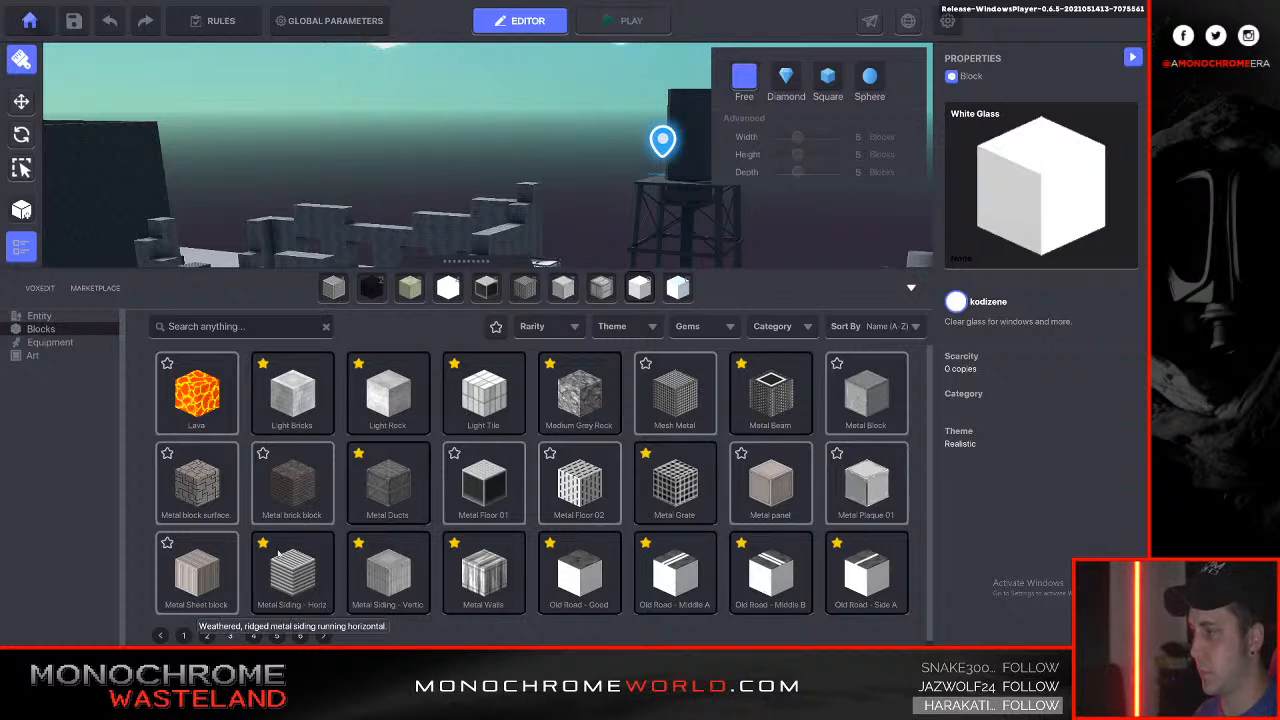
pyautogui.click(207, 636)
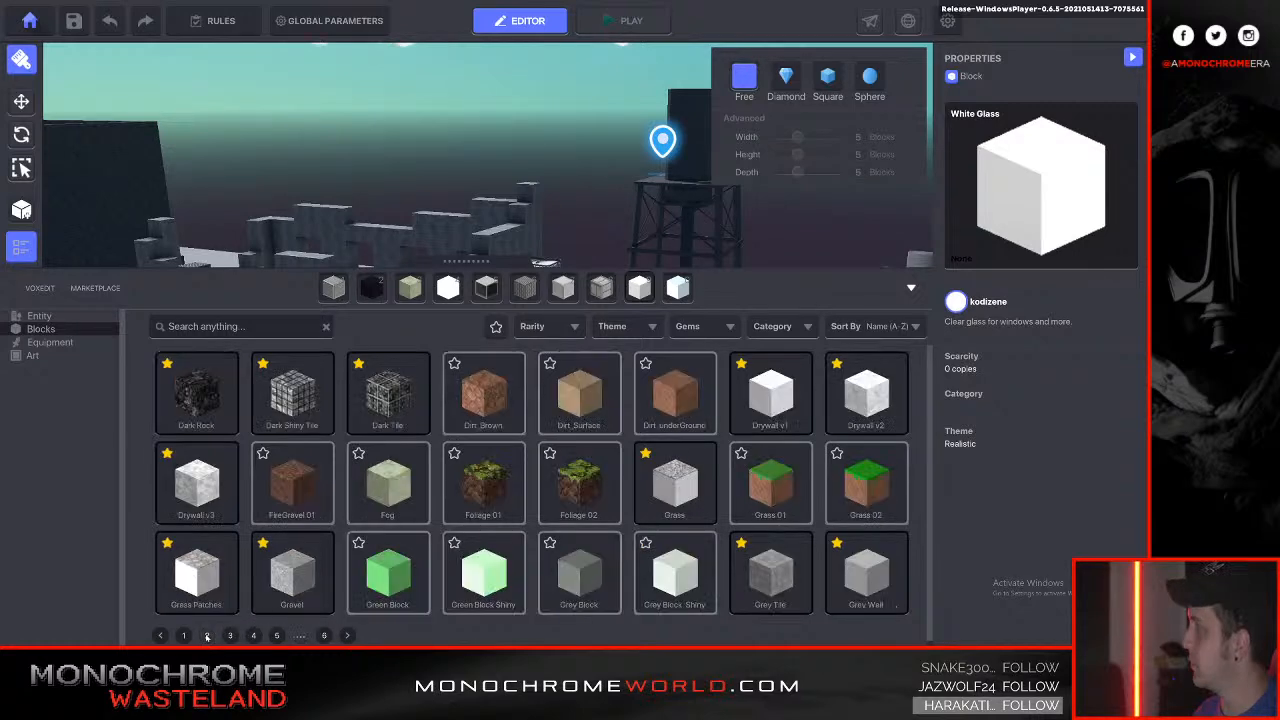
pyautogui.click(276, 636)
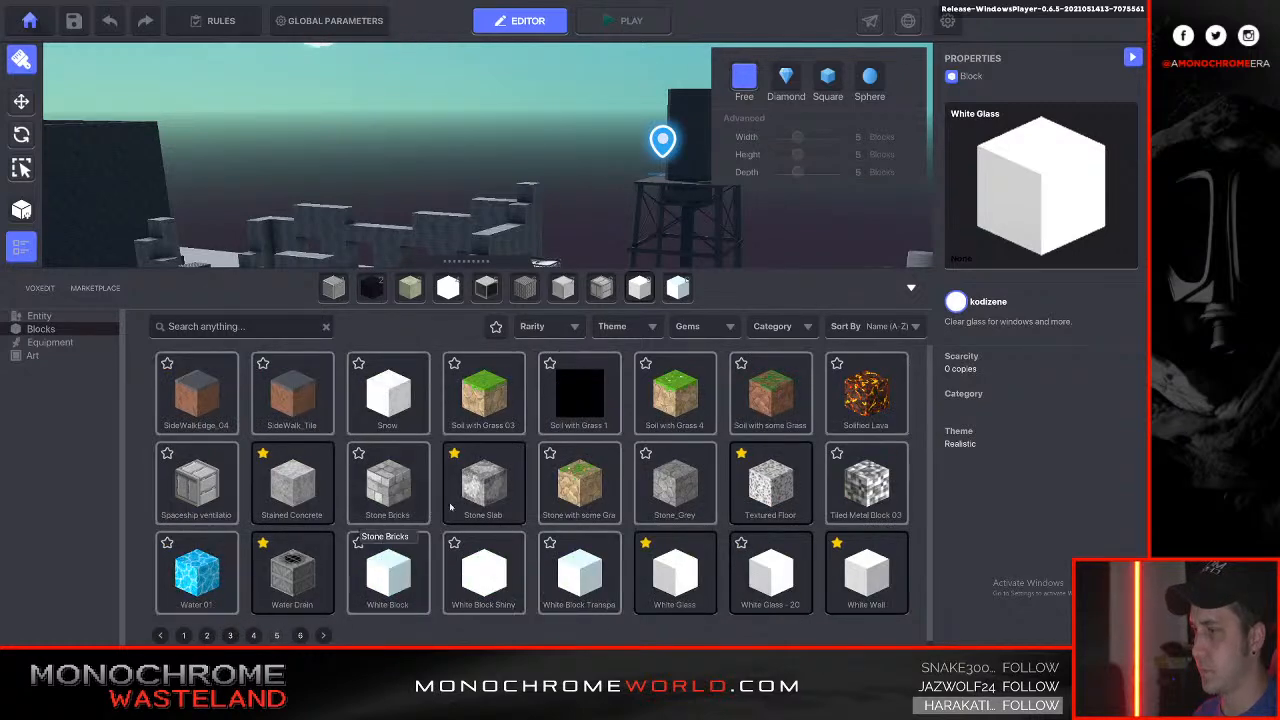
pyautogui.click(301, 636)
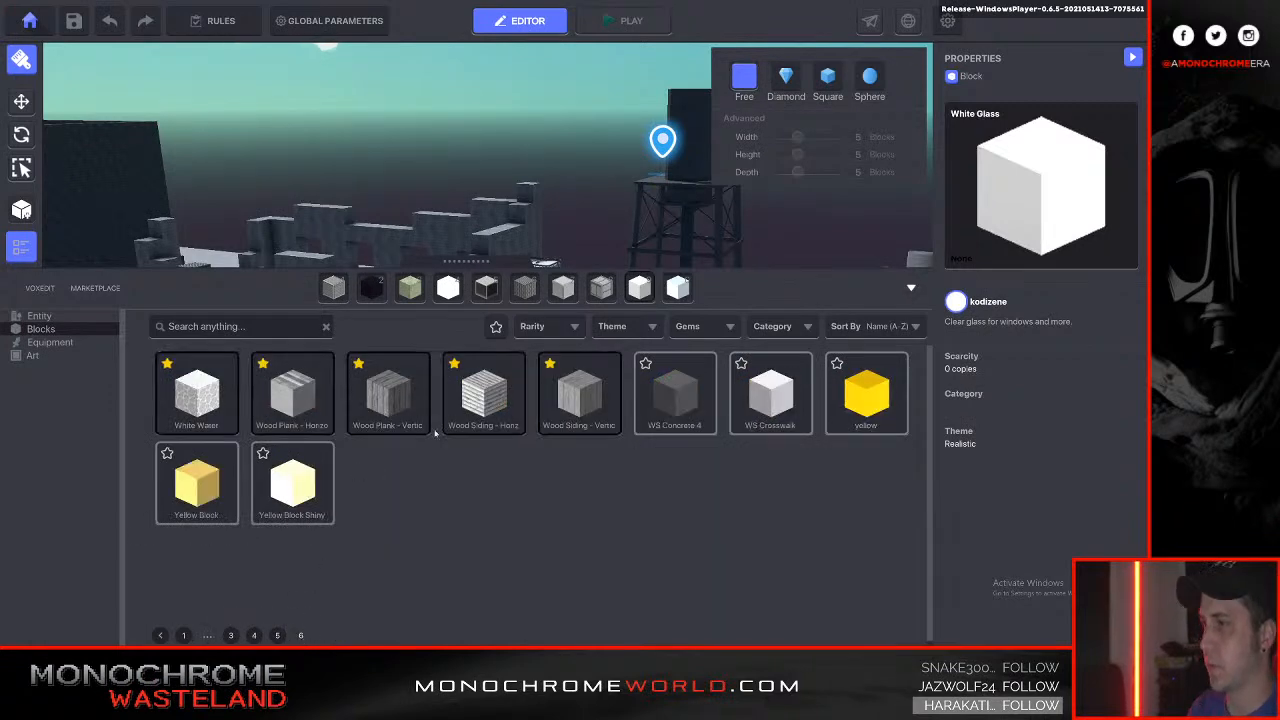
pyautogui.click(497, 399)
pyautogui.press('Tab')
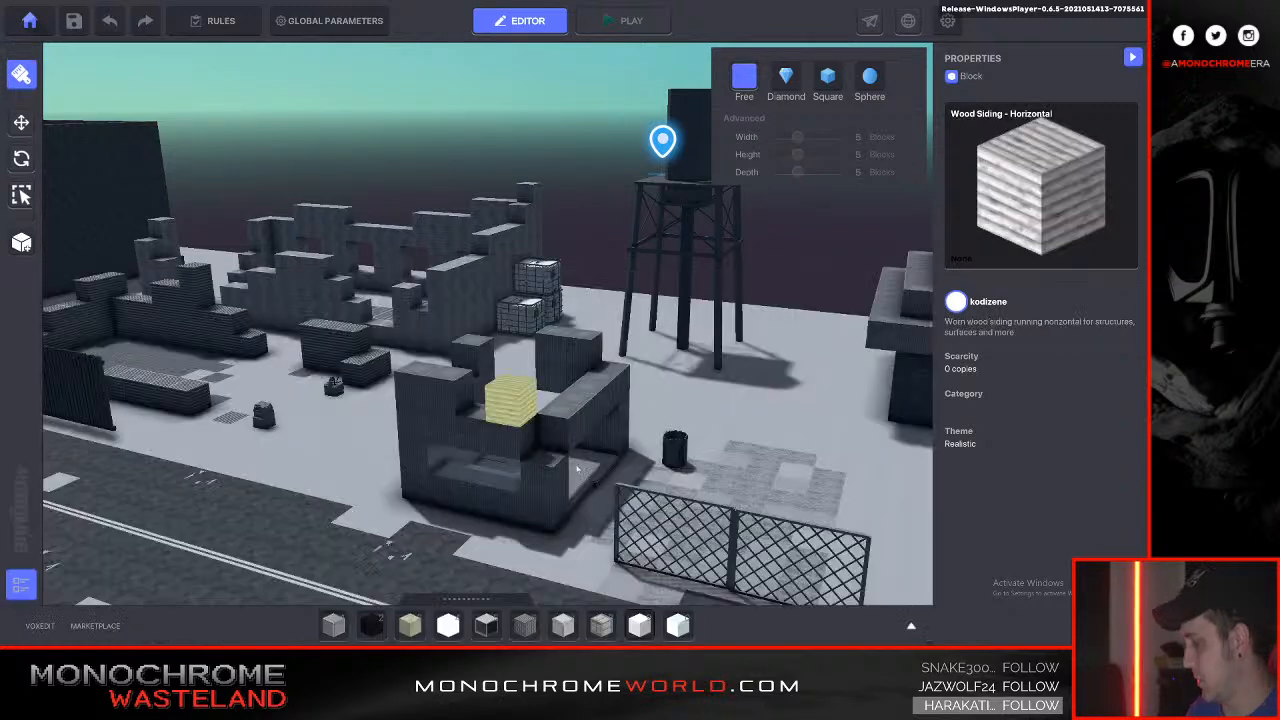
# Lay an overhanging row of Wood Siding - Horizontal blocks along the top of the glazed ruin's road-facing wall.
pyautogui.press('e')
pyautogui.press('q')
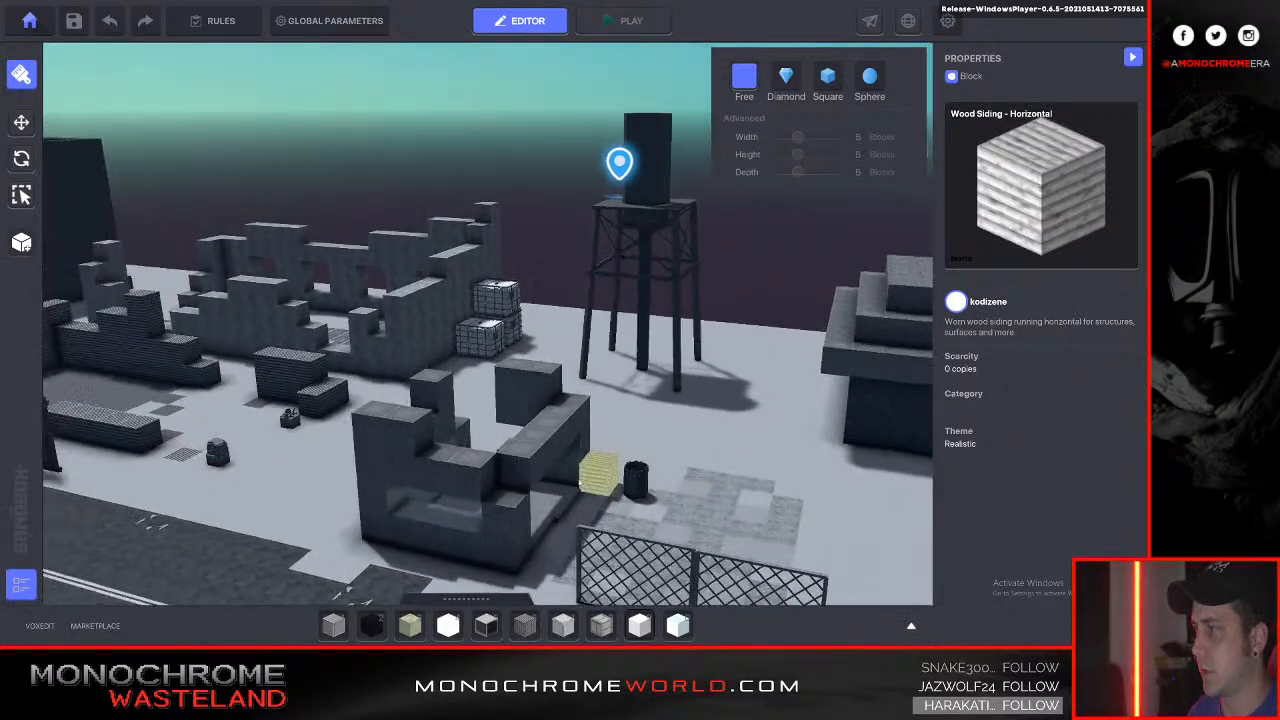
pyautogui.moveTo(376, 445); pyautogui.dragTo(423, 449)
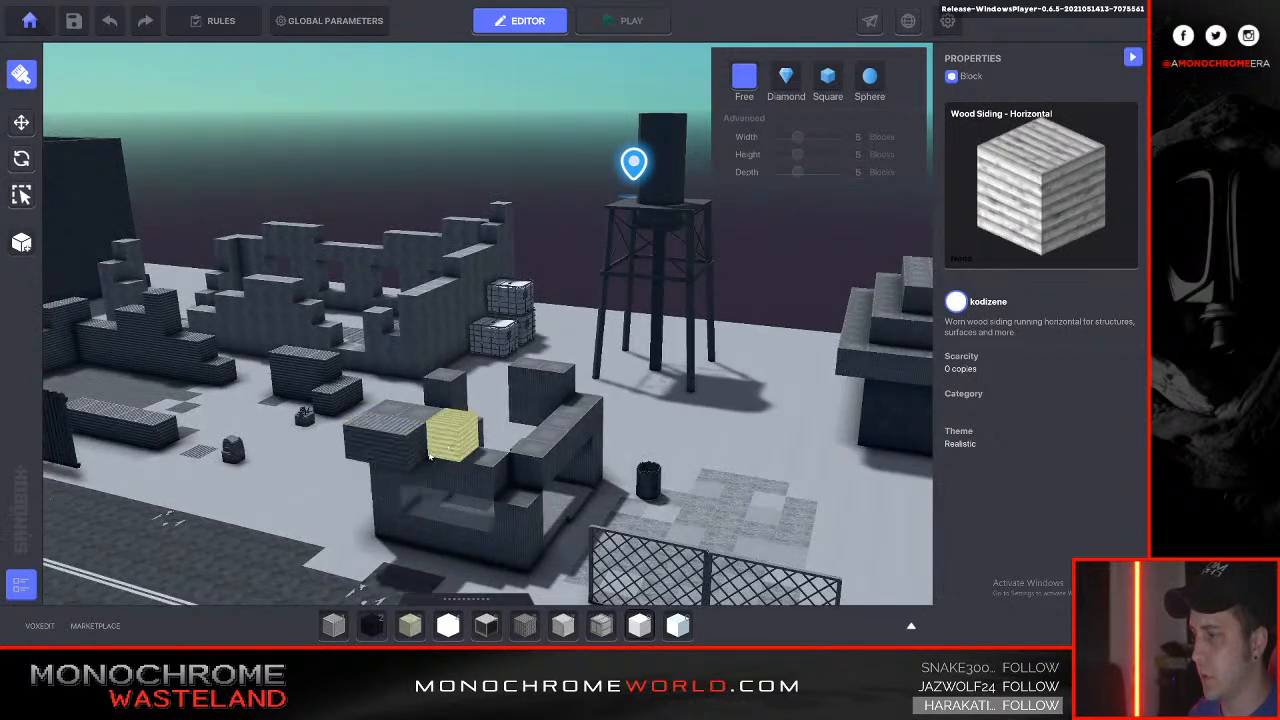
pyautogui.click(458, 461)
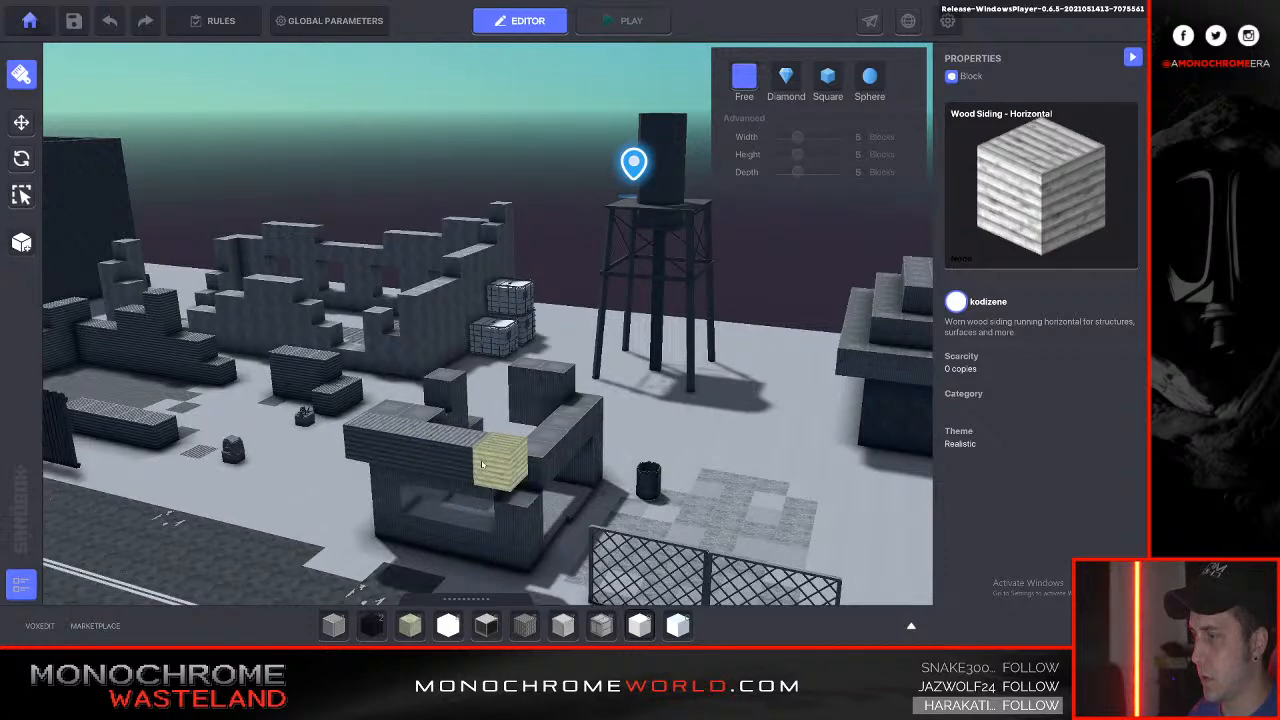
# Cover the top of the glazed ruin's fence-side wall with an overhanging, two-block-deep strip of Wood Siding - Horizontal.
pyautogui.press('d')
pyautogui.moveTo(565, 420); pyautogui.dragTo(554, 408, button='right')
pyautogui.press('d')
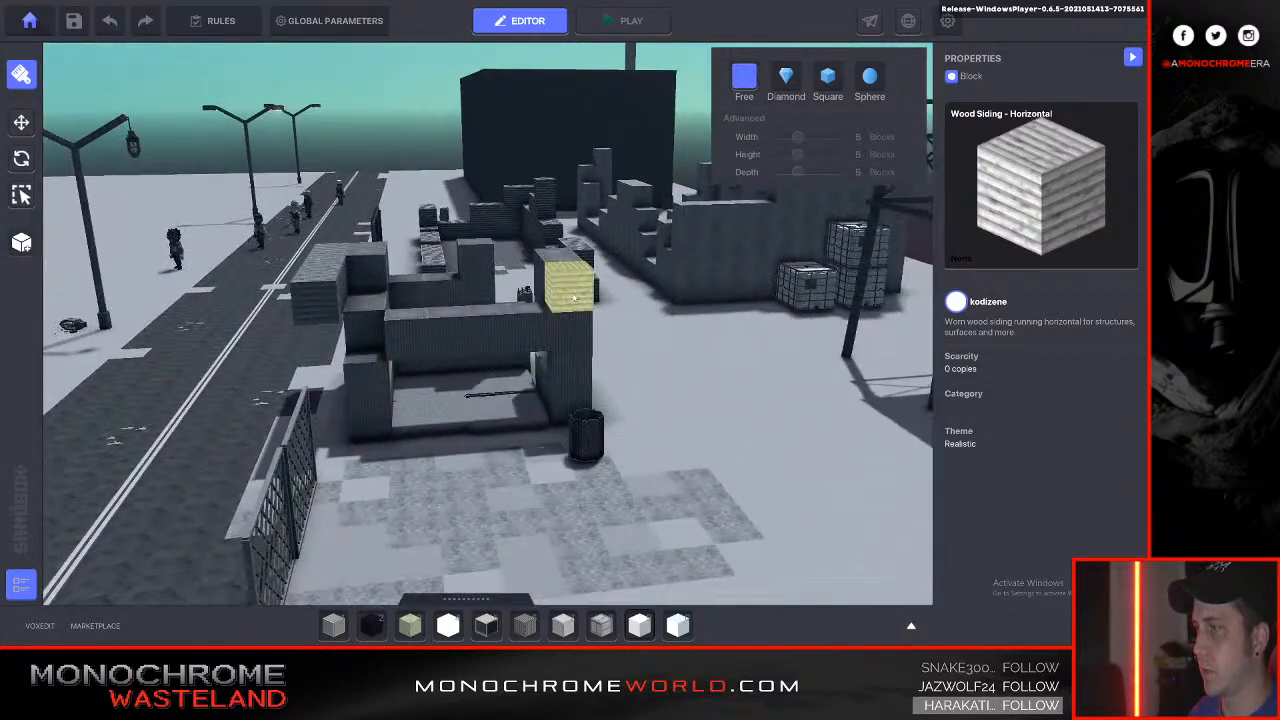
pyautogui.moveTo(531, 306); pyautogui.dragTo(418, 315)
pyautogui.moveTo(585, 292); pyautogui.dragTo(427, 304)
# Examine the partial wood roofing on the glazed ruin from above, from its sides and from across the road.
pyautogui.press('a')
pyautogui.moveTo(427, 304); pyautogui.dragTo(582, 373, button='right')
pyautogui.press('a')
pyautogui.press('a')
pyautogui.press('d')
pyautogui.press('e')
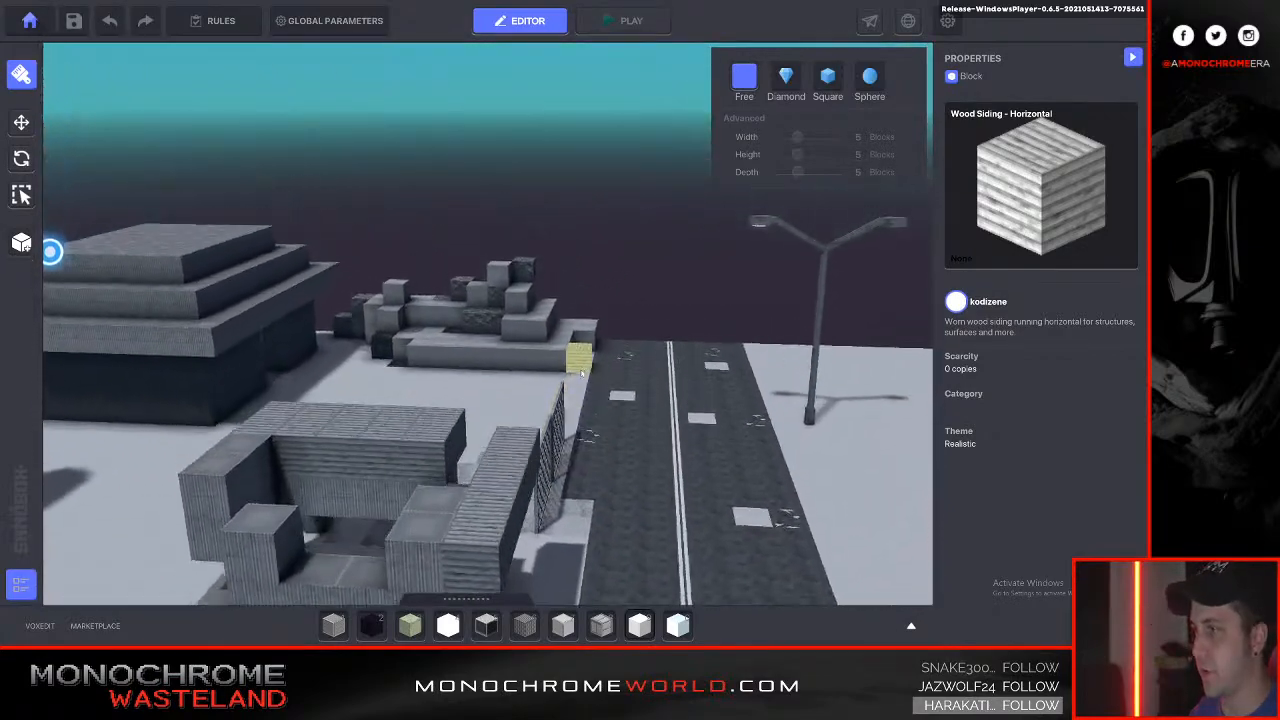
pyautogui.press('d')
pyautogui.press('q')
pyautogui.press('d')
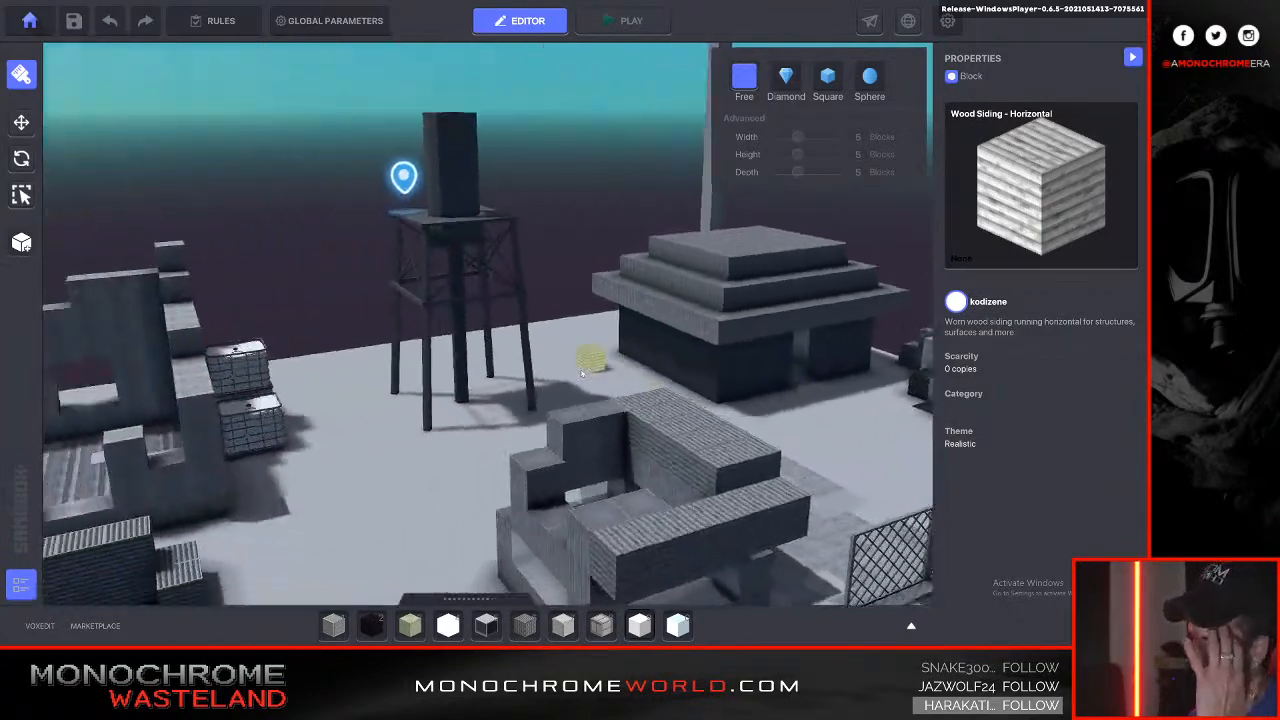
pyautogui.press('s')
pyautogui.press('q')
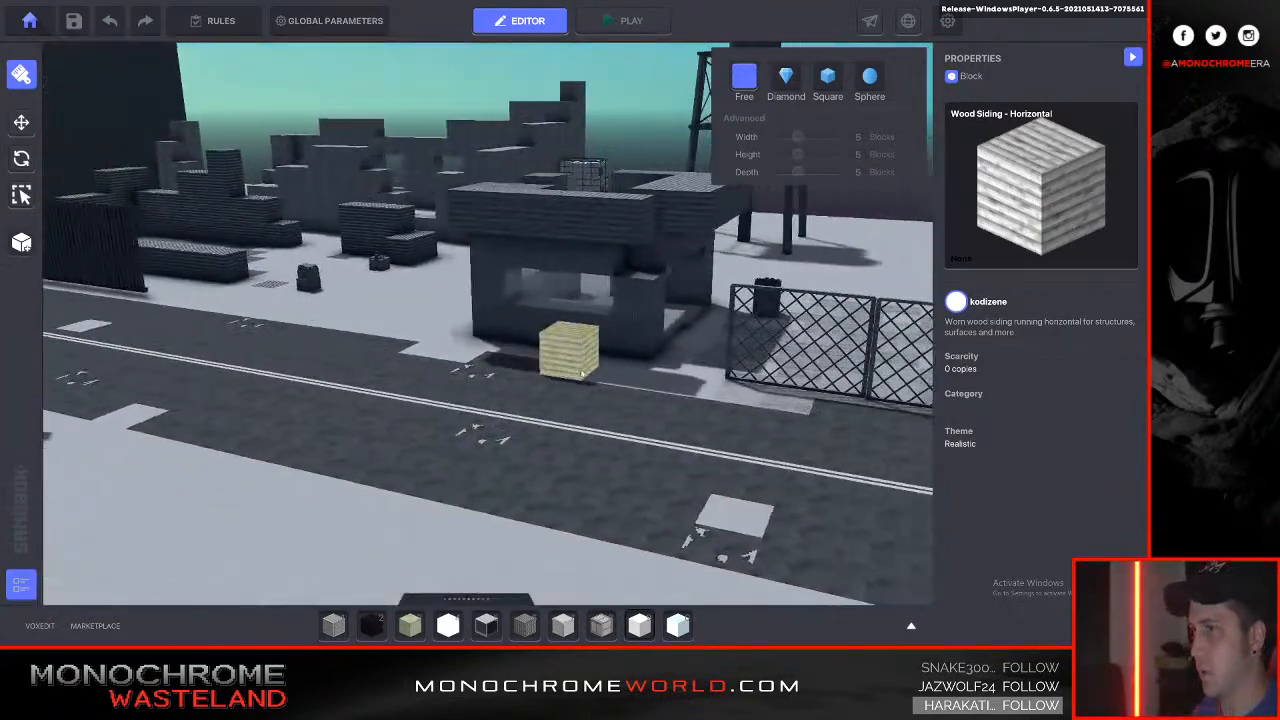
pyautogui.press('w')
pyautogui.press('w')
pyautogui.press('q')
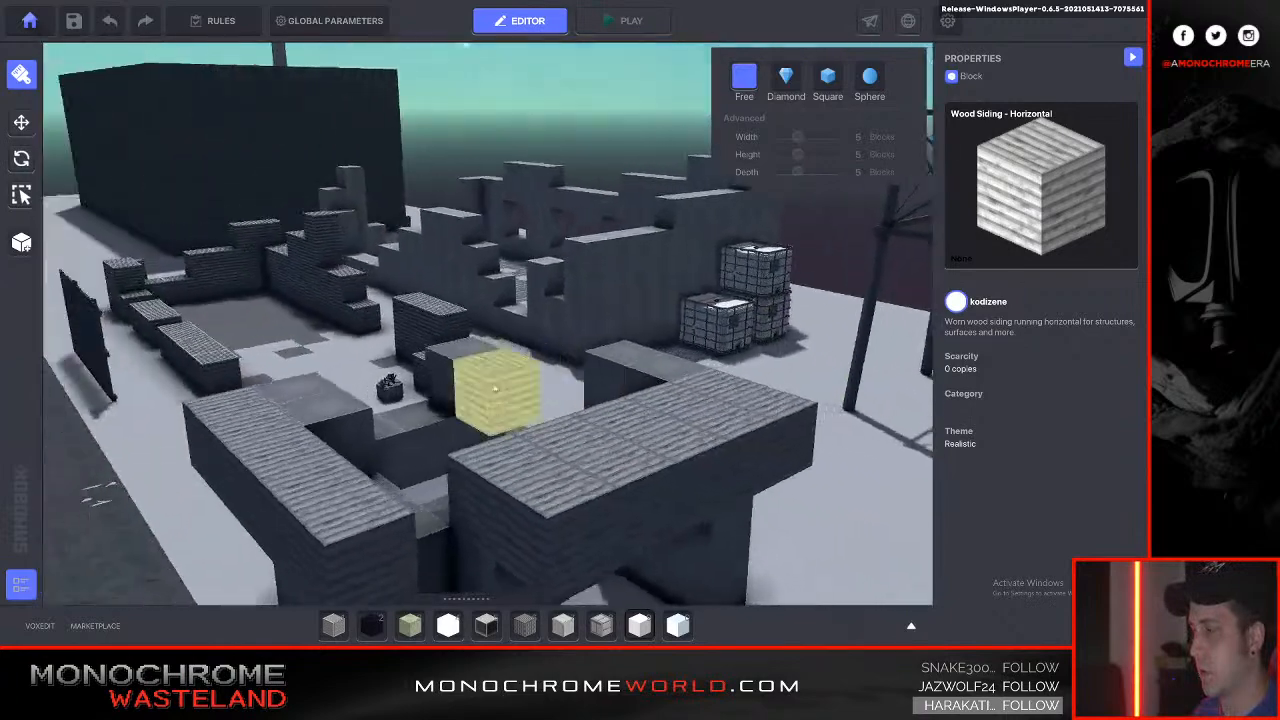
pyautogui.press('w')
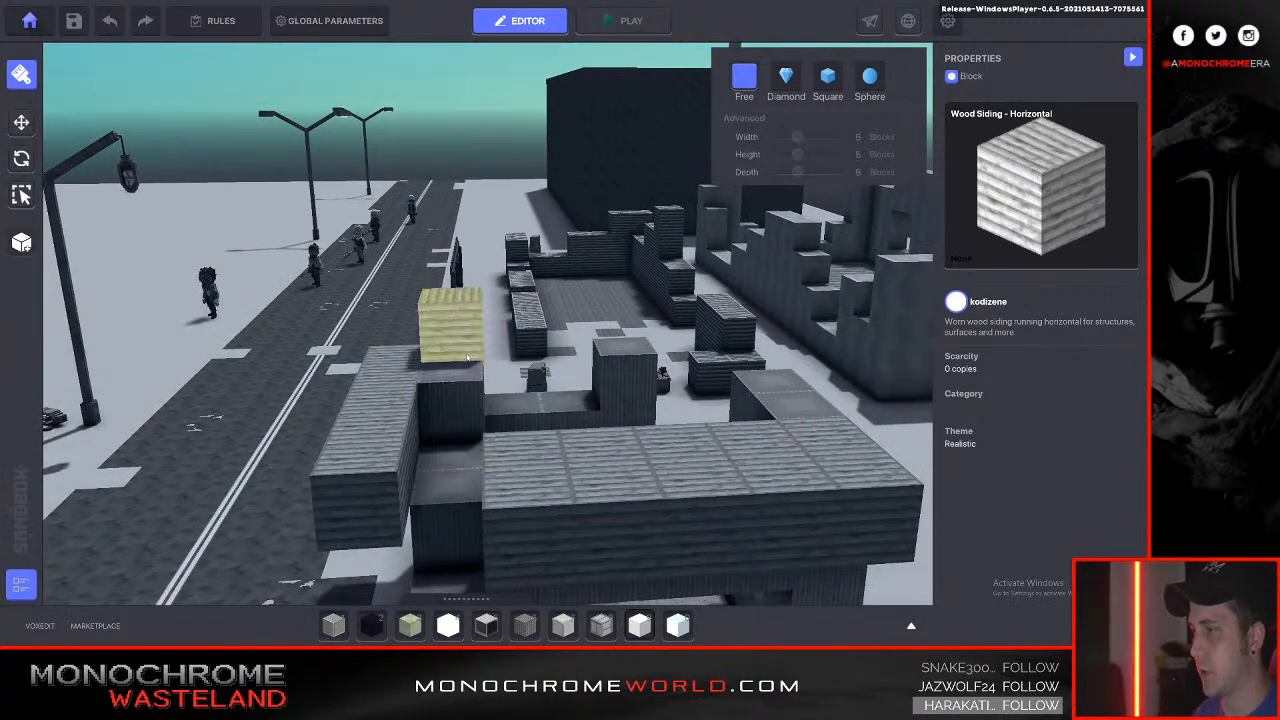
pyautogui.press('Tab')
pyautogui.press('Tab')
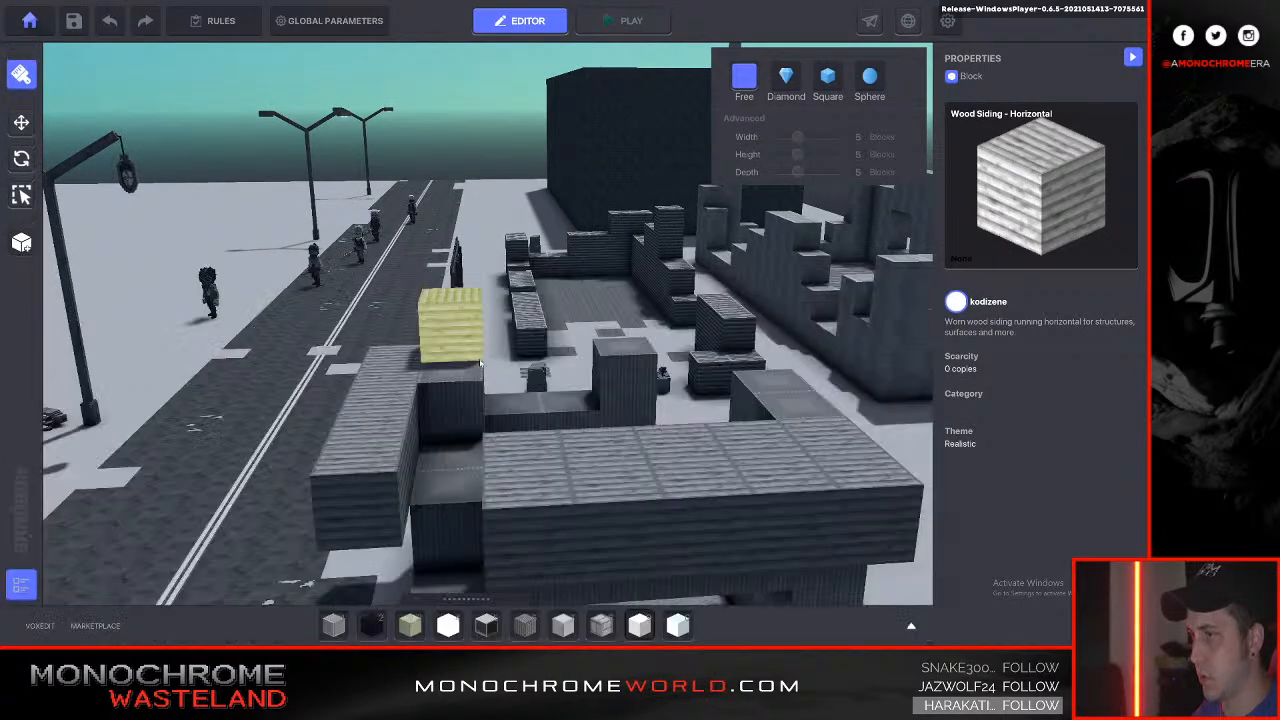
pyautogui.press('e')
pyautogui.press('s')
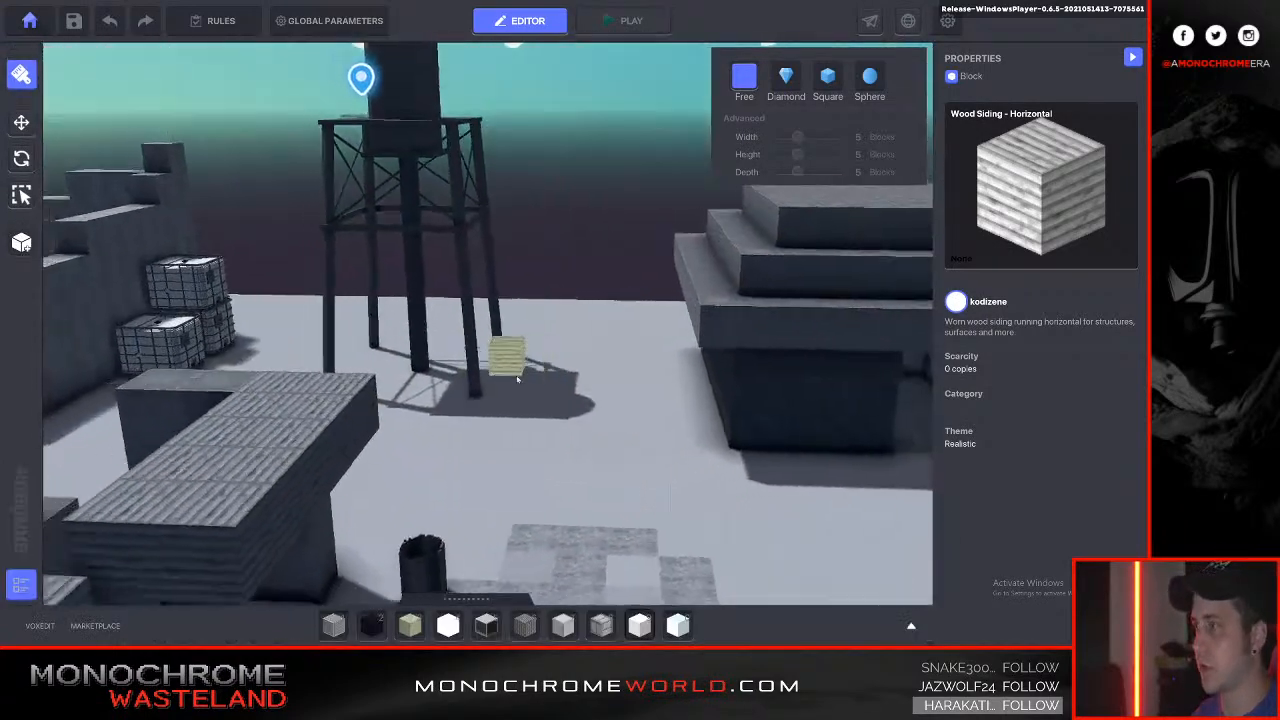
pyautogui.press('s')
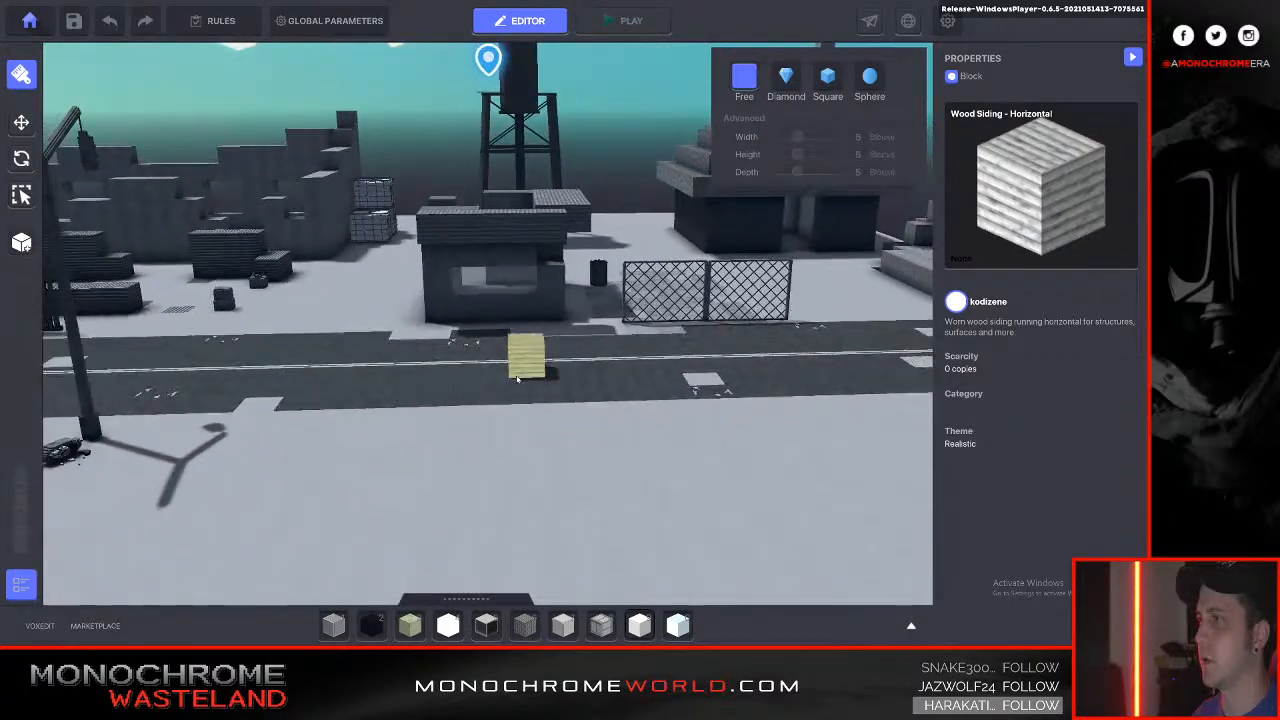
pyautogui.press('w')
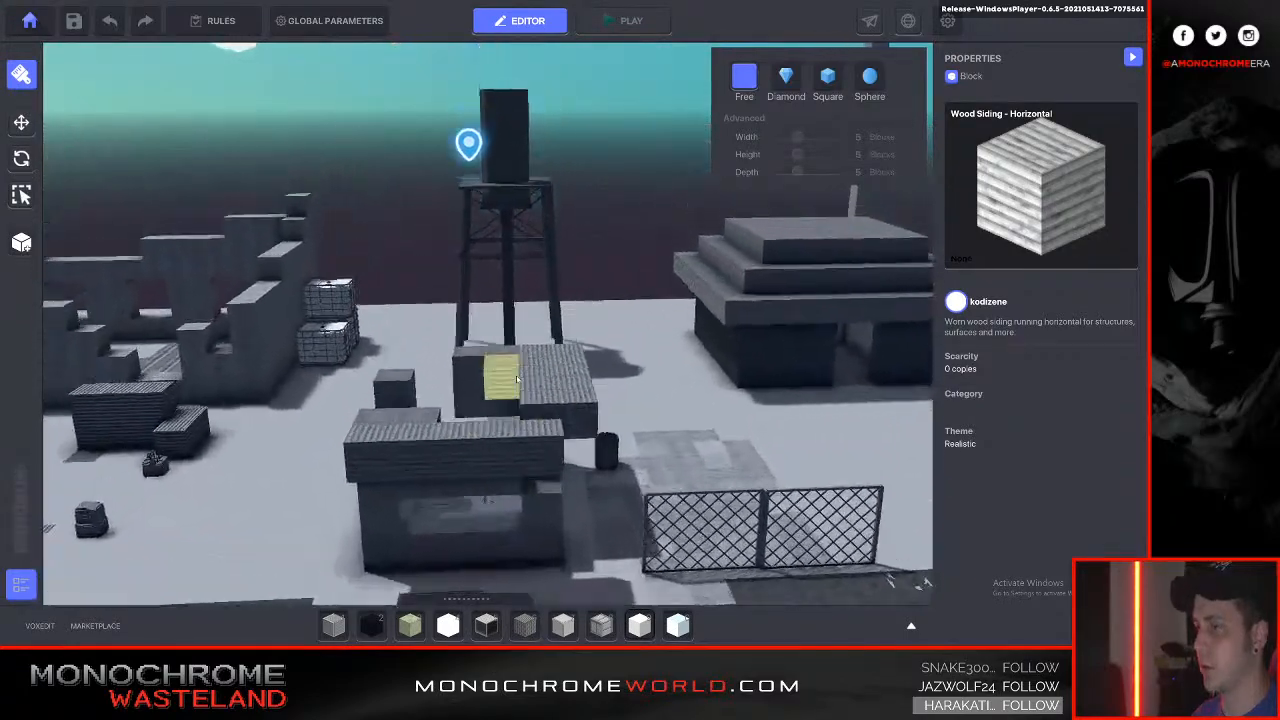
# Add Wood Siding - Horizontal blocks along the wall opposite the fence and stack more above the fence-side rear corner.
pyautogui.press('a')
pyautogui.moveTo(517, 378); pyautogui.dragTo(517, 378, button='right')
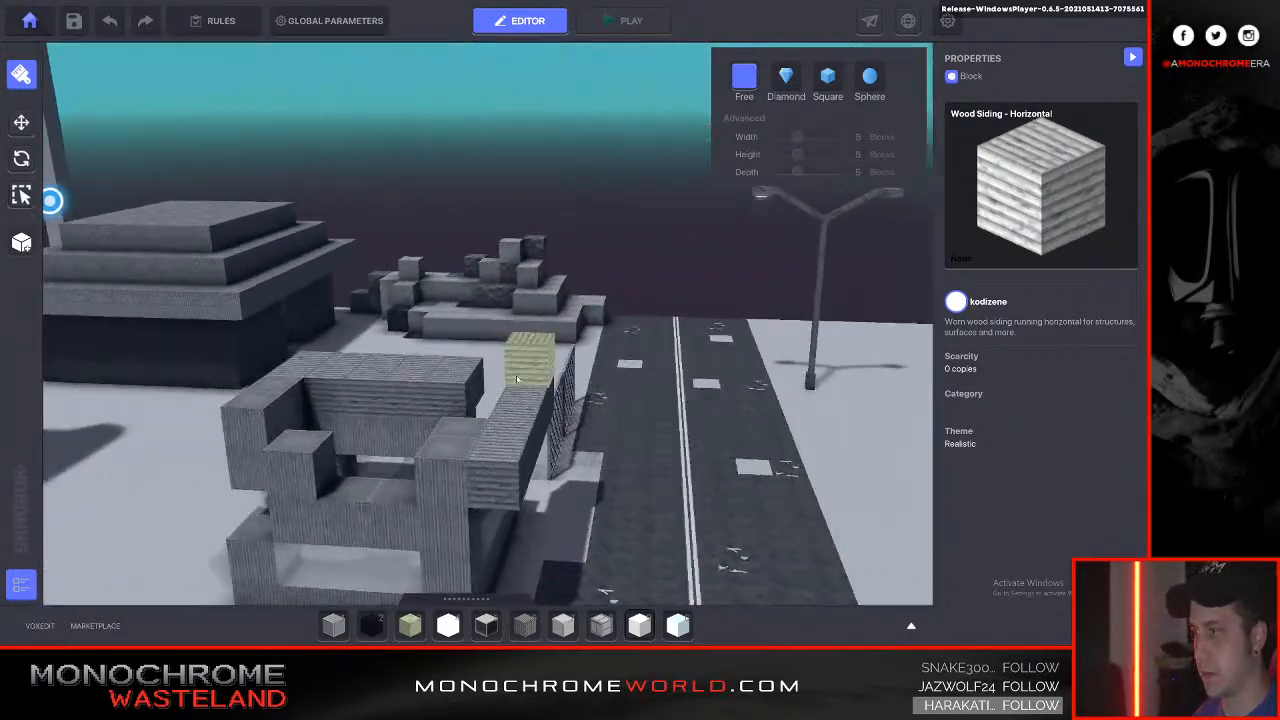
pyautogui.press('a')
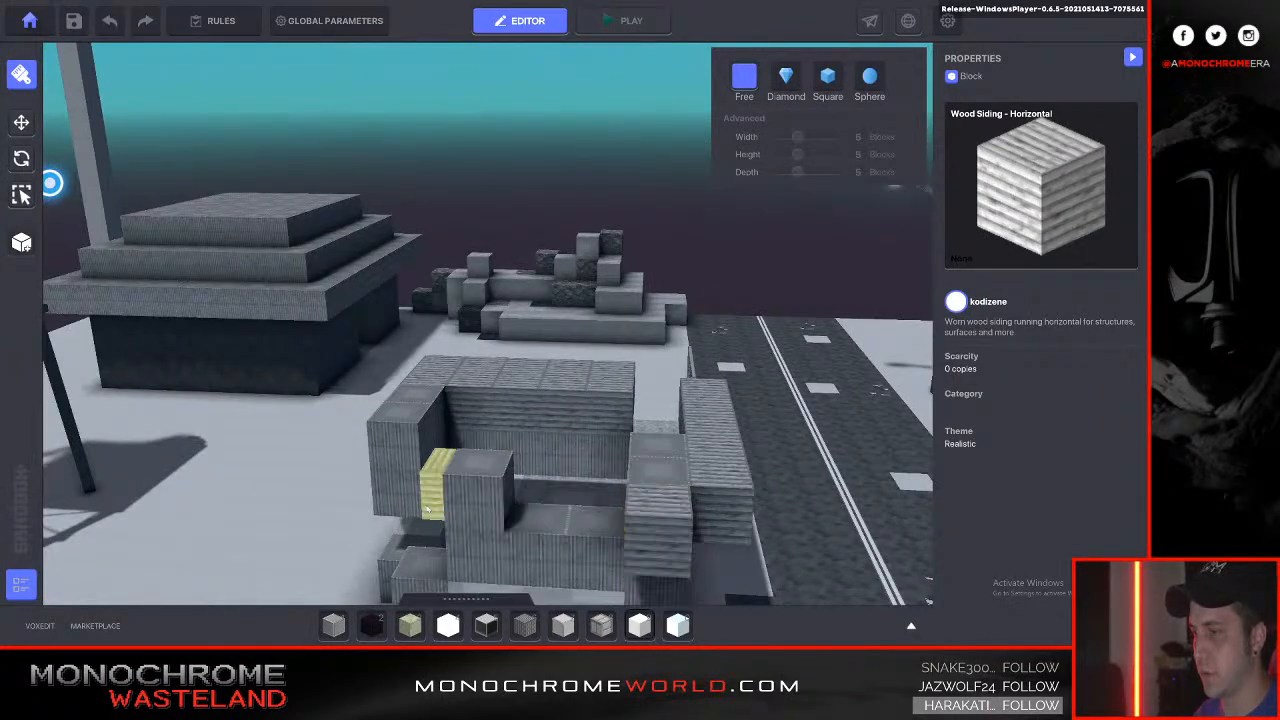
pyautogui.click(468, 517)
pyautogui.moveTo(488, 508); pyautogui.dragTo(362, 368, button='right')
pyautogui.click(520, 516)
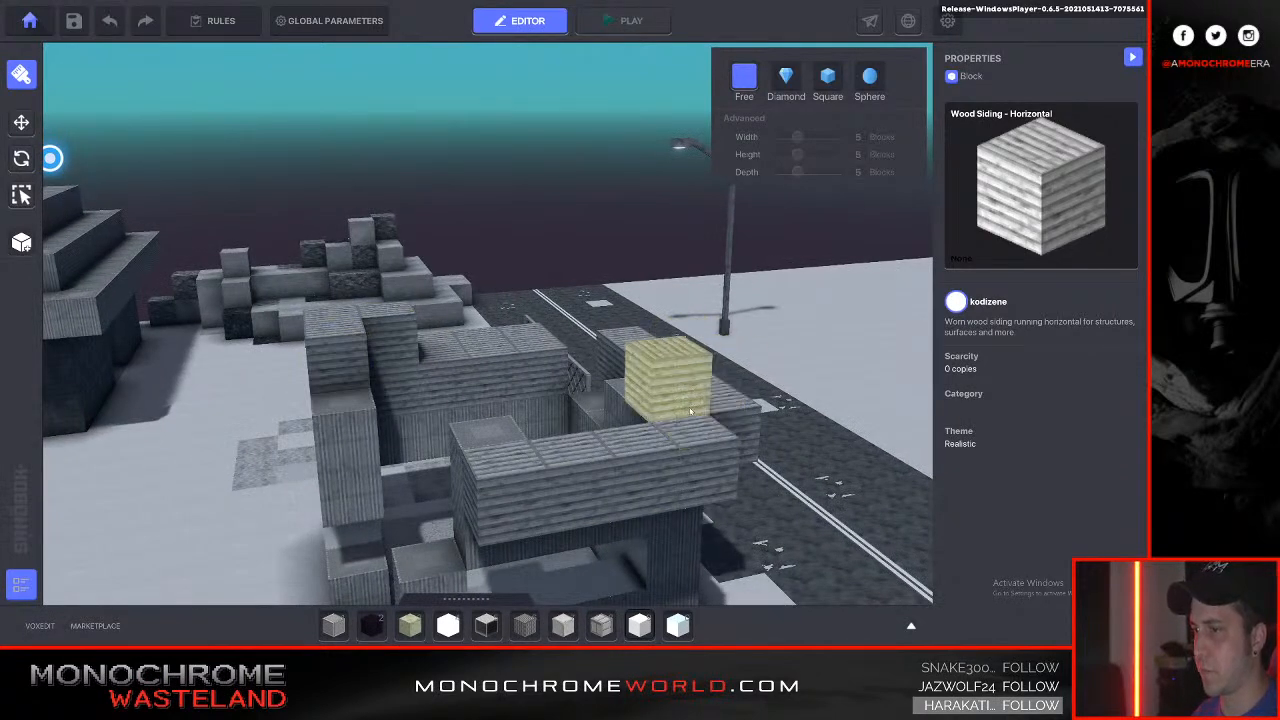
# Examine the wood-topped glazed ruin and its surroundings from across the road.
pyautogui.press('d')
pyautogui.moveTo(754, 424); pyautogui.dragTo(783, 423, button='right')
pyautogui.press('d')
pyautogui.press('a')
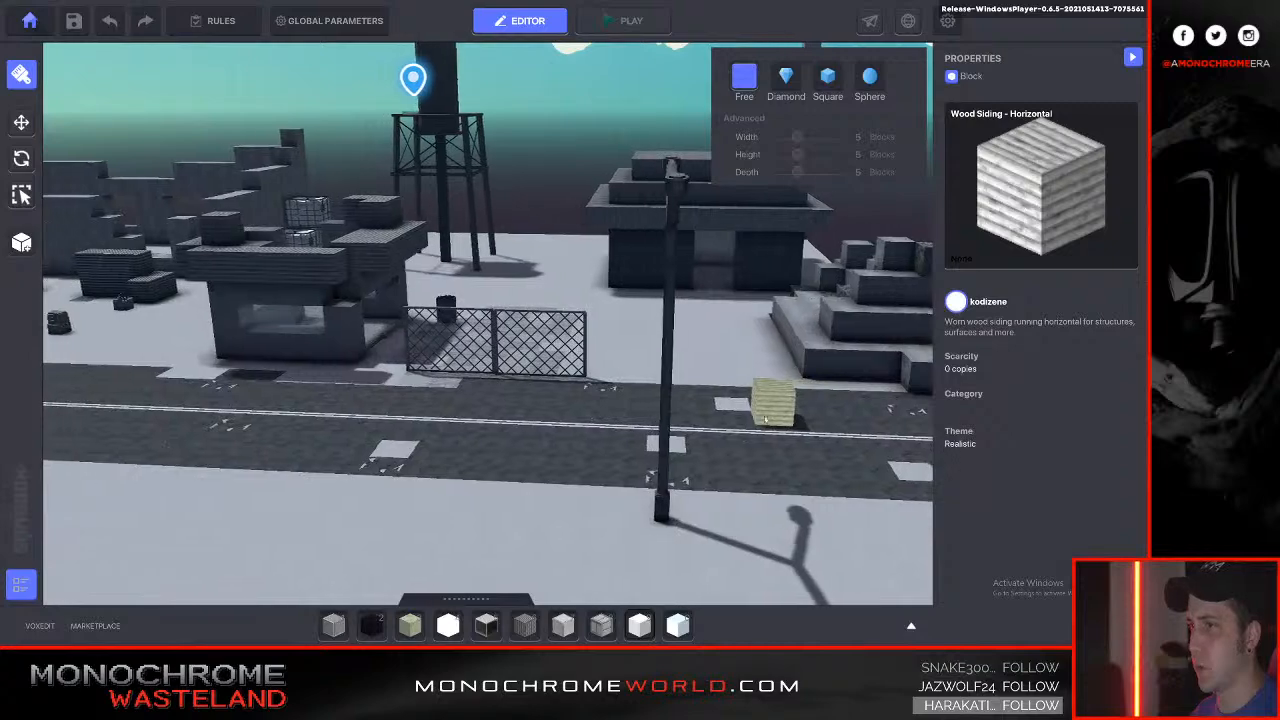
pyautogui.press('a')
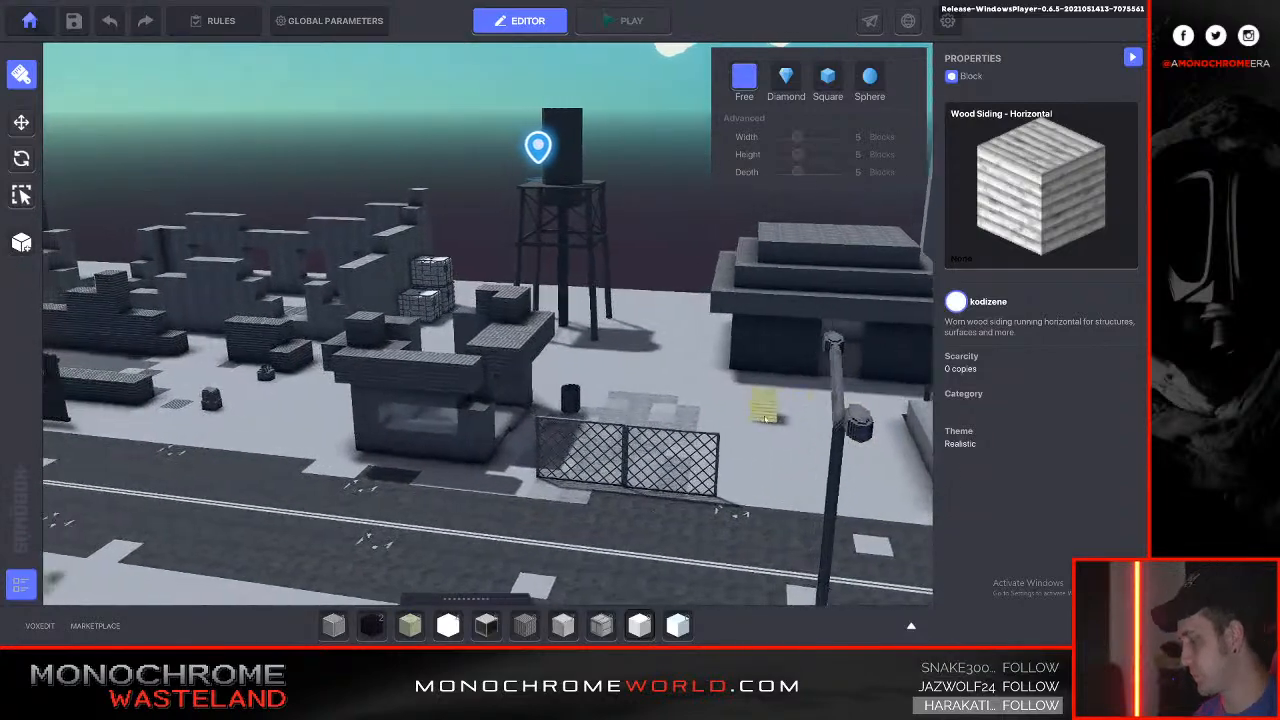
pyautogui.press('a')
pyautogui.moveTo(765, 419); pyautogui.dragTo(765, 420, button='right')
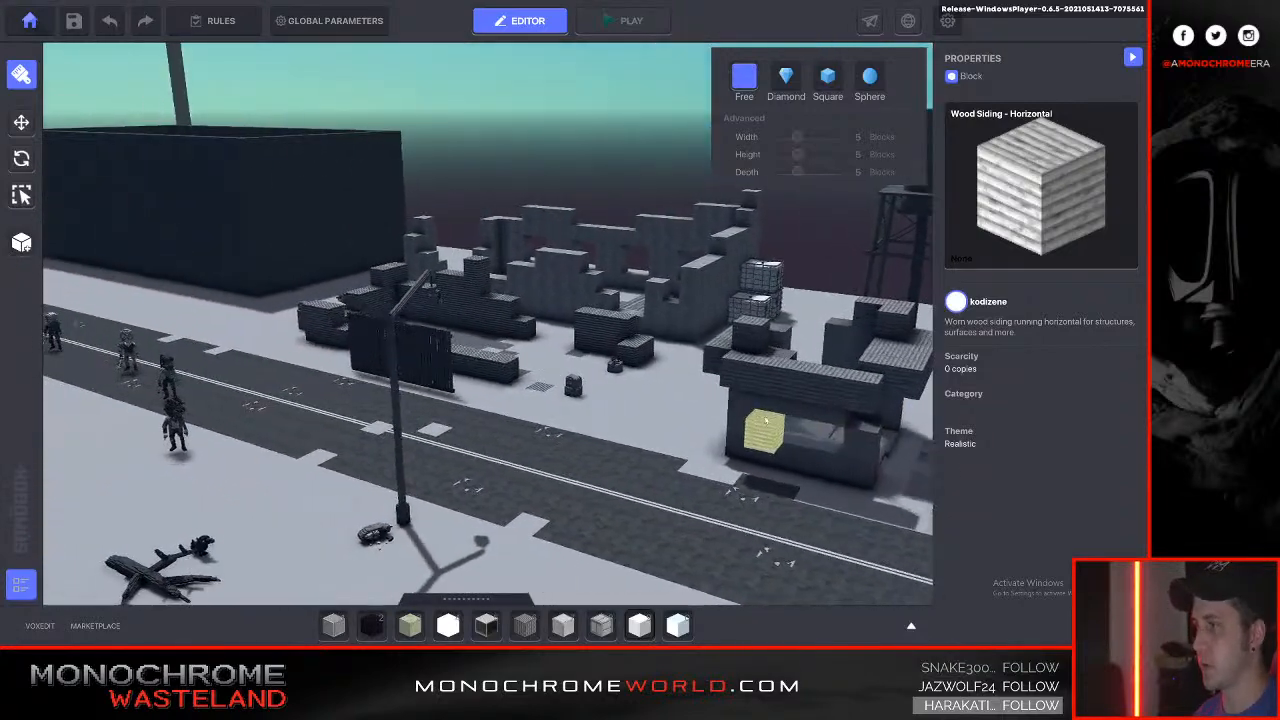
pyautogui.press('w')
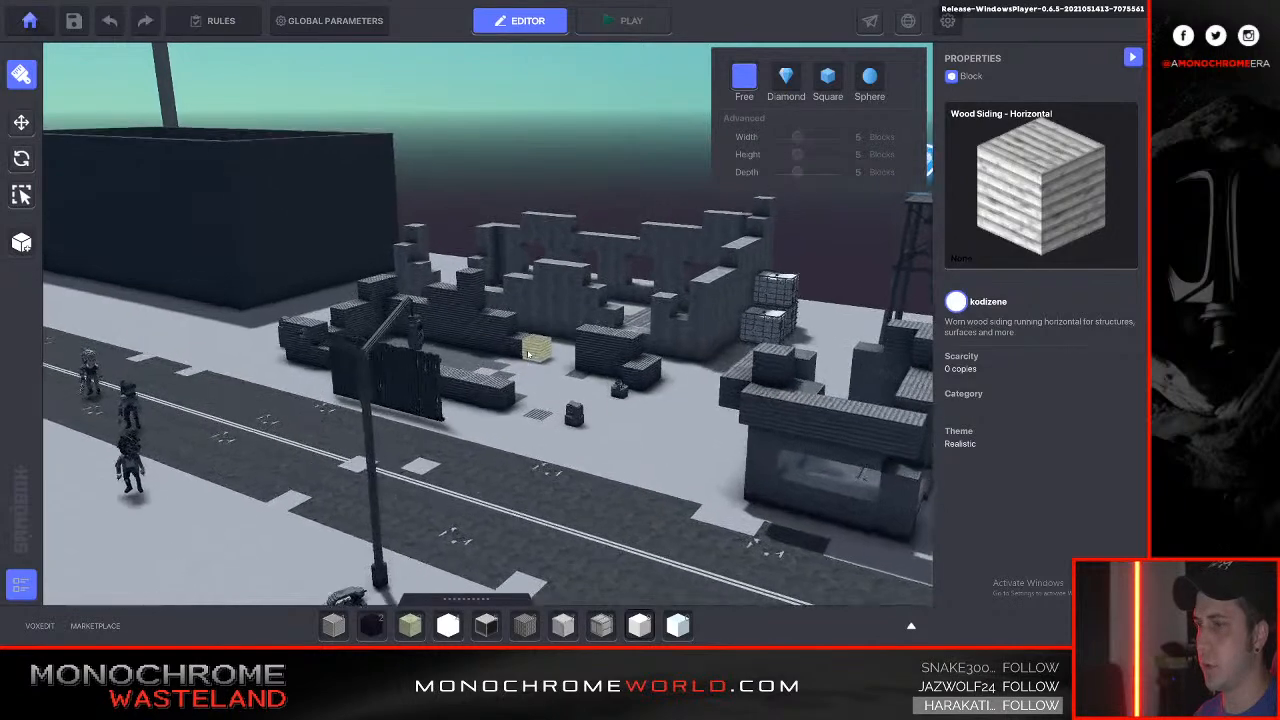
pyautogui.moveTo(651, 301); pyautogui.dragTo(660, 316, button='right')
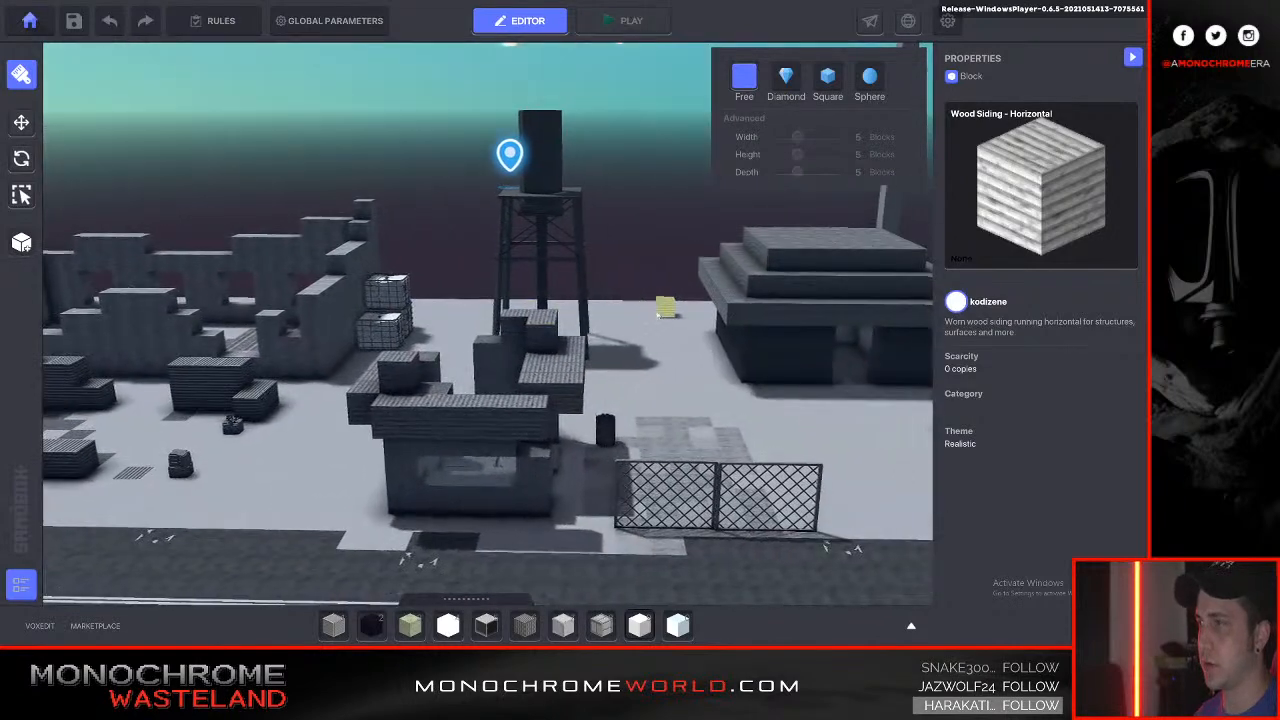
# Examine the larger ruin with open windows beside the stacked water containers from above.
pyautogui.moveTo(402, 311); pyautogui.dragTo(472, 301, button='right')
pyautogui.press('w')
pyautogui.press('d')
pyautogui.press('d')
pyautogui.press('d')
pyautogui.press('w')
pyautogui.press('a')
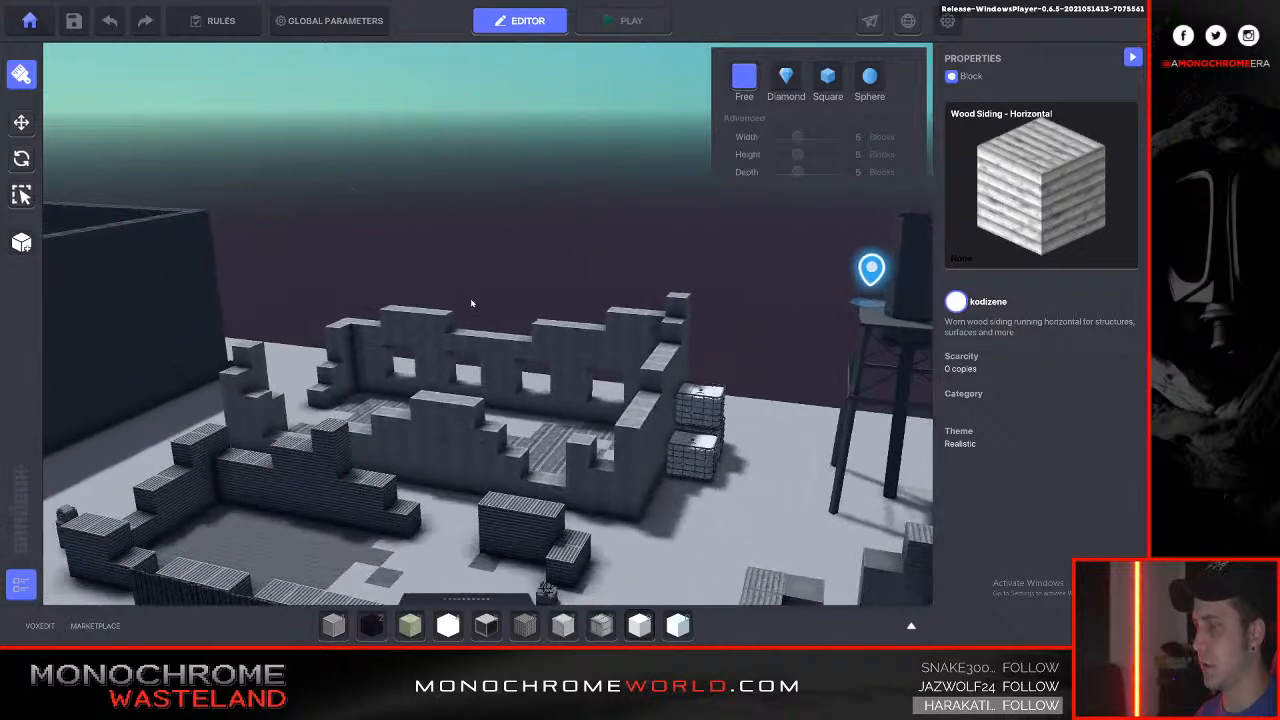
# Place broken White Glass blocks in the open windows along the larger ruin's long rear wall.
pyautogui.press('Tab')
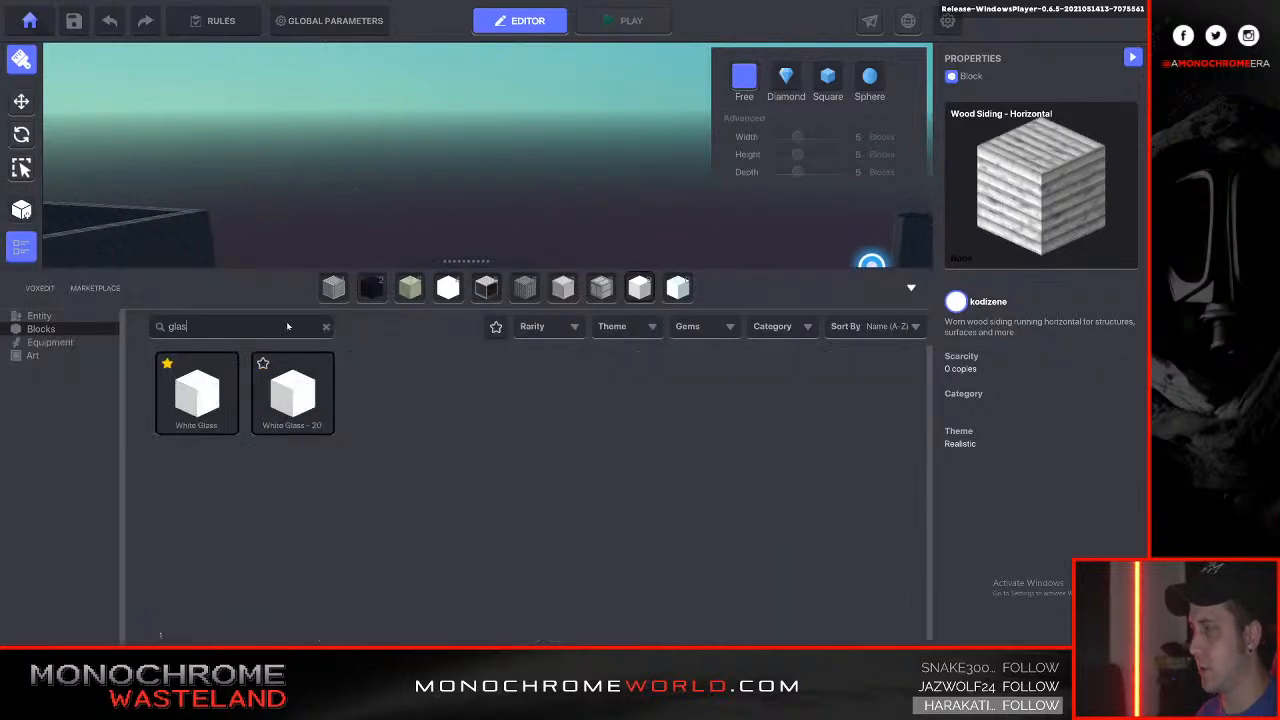
pyautogui.click(197, 393)
pyautogui.press('w')
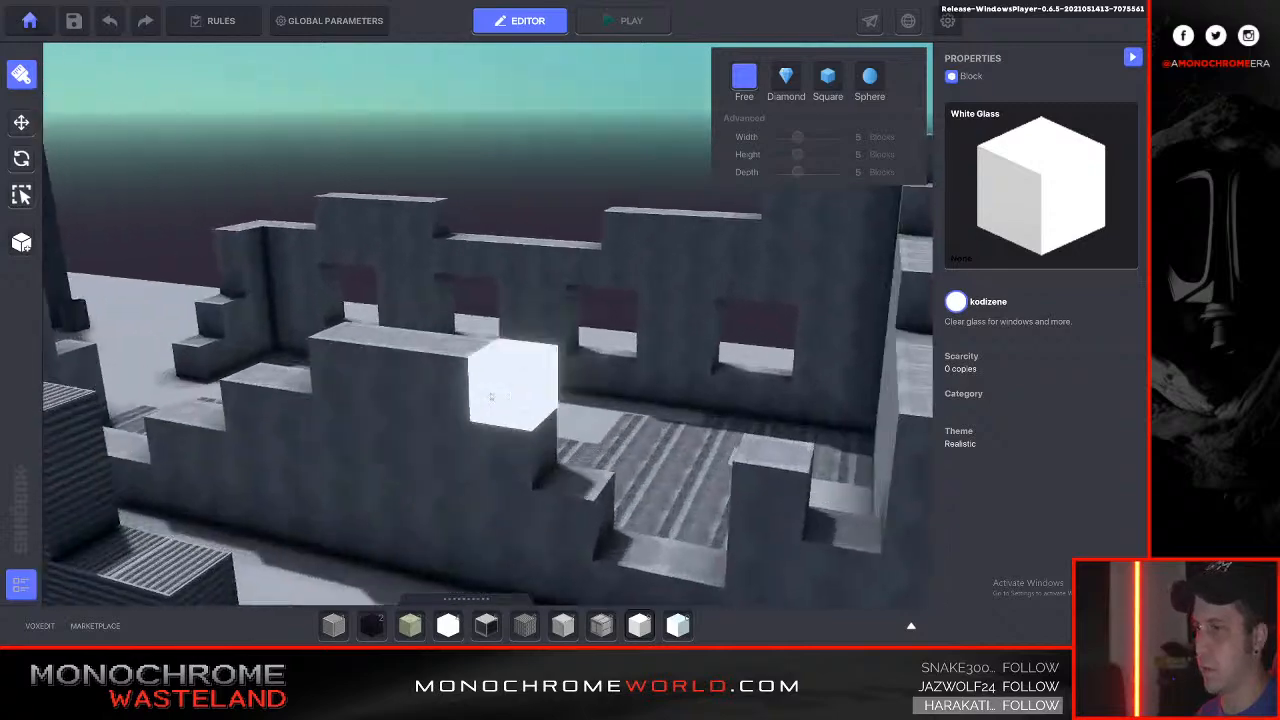
pyautogui.press('w')
pyautogui.moveTo(491, 397); pyautogui.dragTo(522, 368, button='right')
pyautogui.click(519, 364)
pyautogui.press('e')
pyautogui.press('a')
pyautogui.press('w')
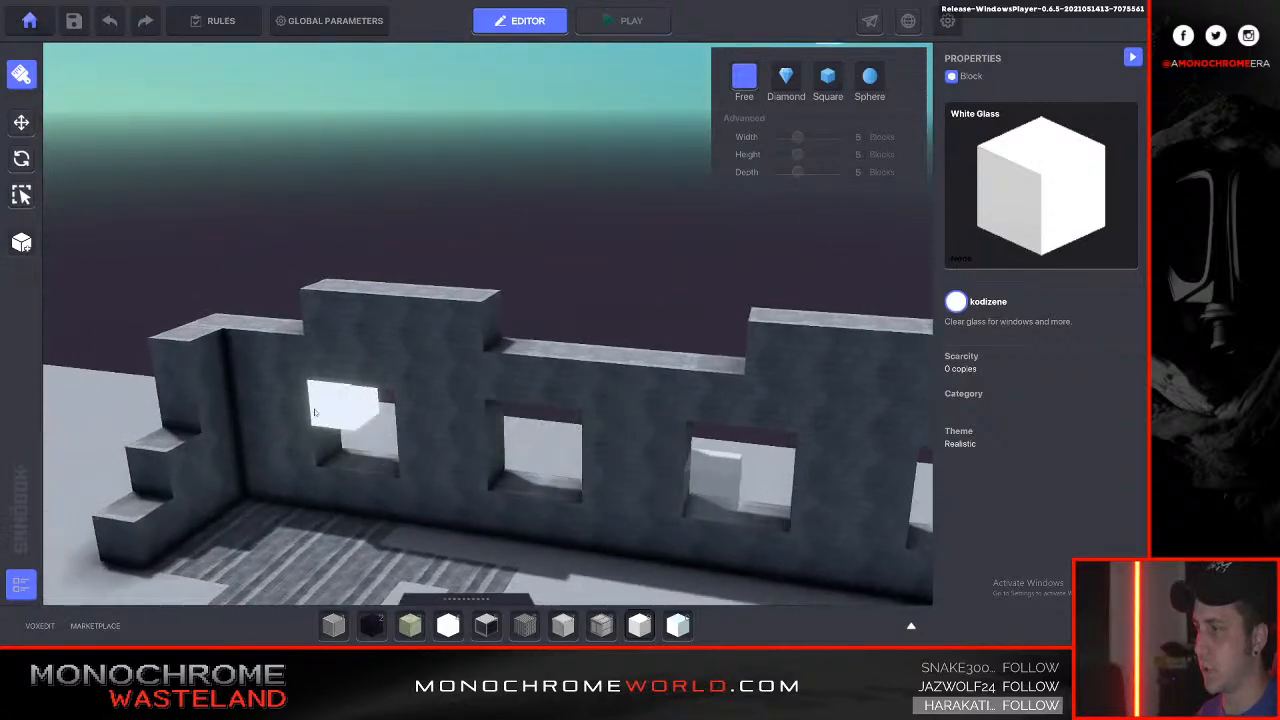
pyautogui.press('q')
pyautogui.moveTo(483, 538); pyautogui.dragTo(551, 508, button='right')
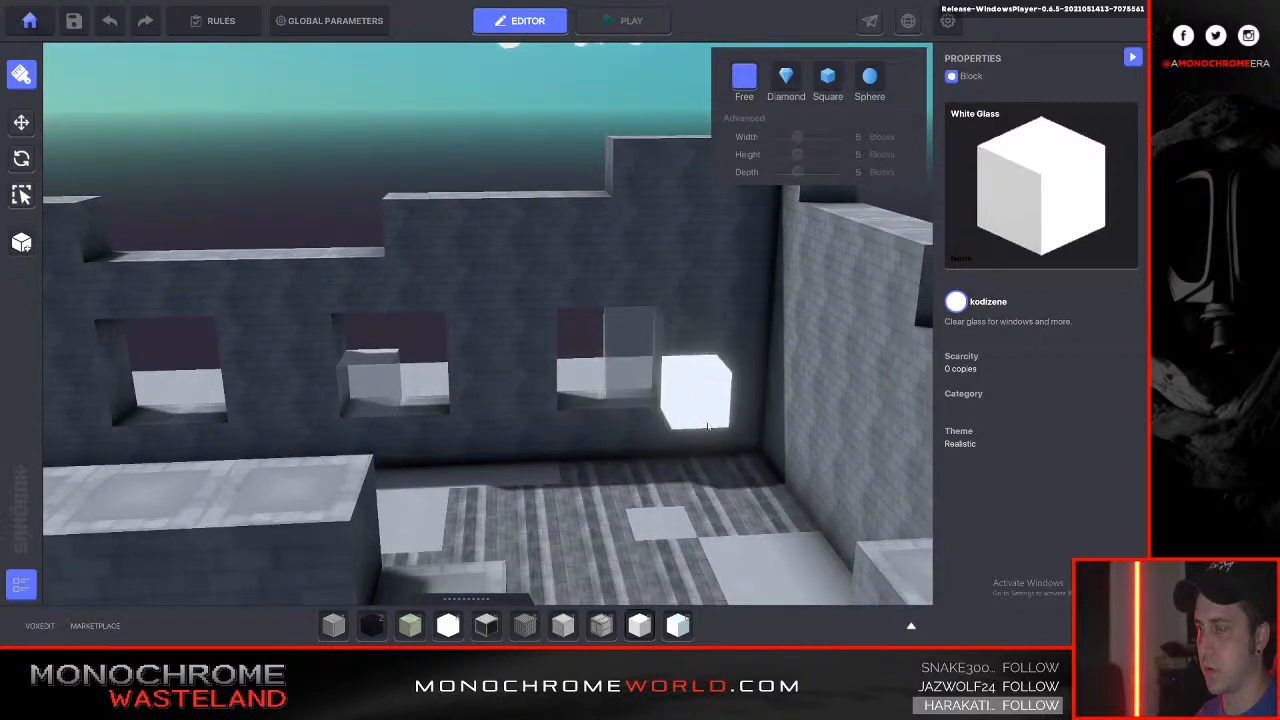
# Add White Glass pieces to the larger ruin's remaining window openings and the gaps along its low opposite wall.
pyautogui.press('d')
pyautogui.moveTo(729, 441); pyautogui.dragTo(637, 428, button='right')
pyautogui.press('d')
pyautogui.moveTo(248, 398); pyautogui.dragTo(210, 388, button='right')
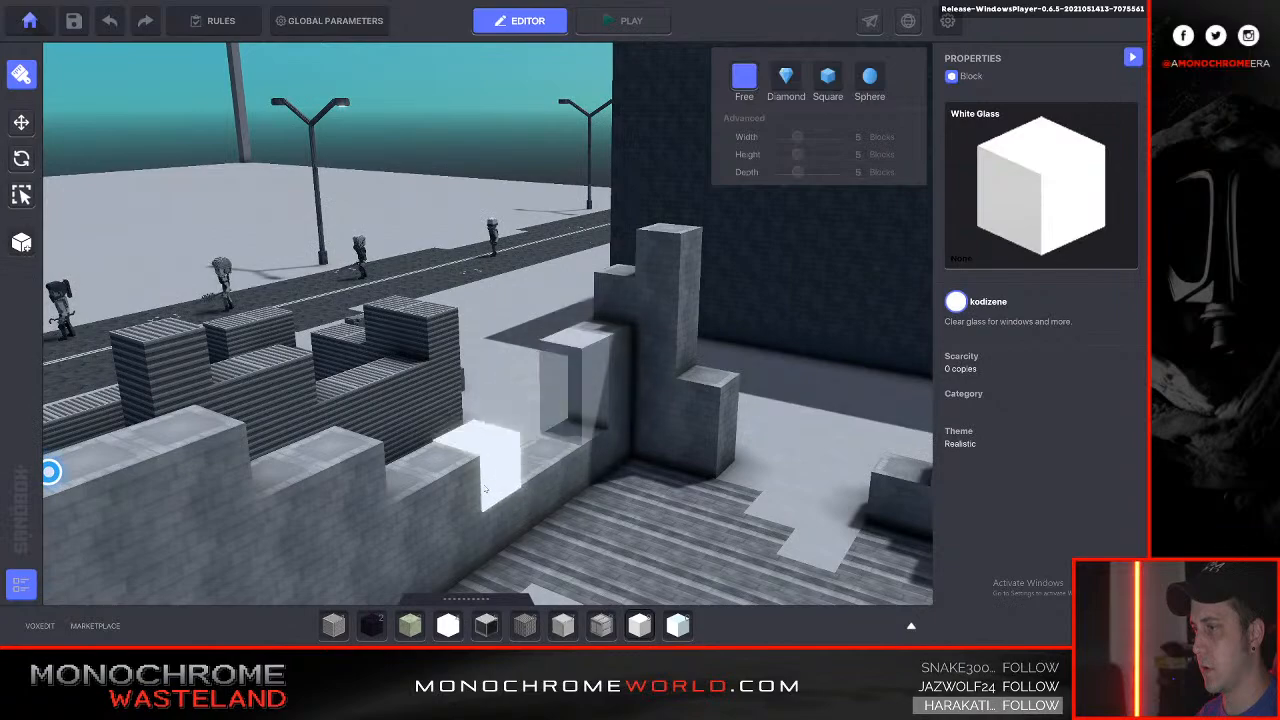
pyautogui.press('d')
pyautogui.moveTo(627, 481); pyautogui.dragTo(656, 460, button='right')
pyautogui.click(470, 456)
pyautogui.press('a')
pyautogui.press('s')
pyautogui.press('d')
pyautogui.press('d')
pyautogui.press('e')
pyautogui.press('w')
pyautogui.click(502, 352)
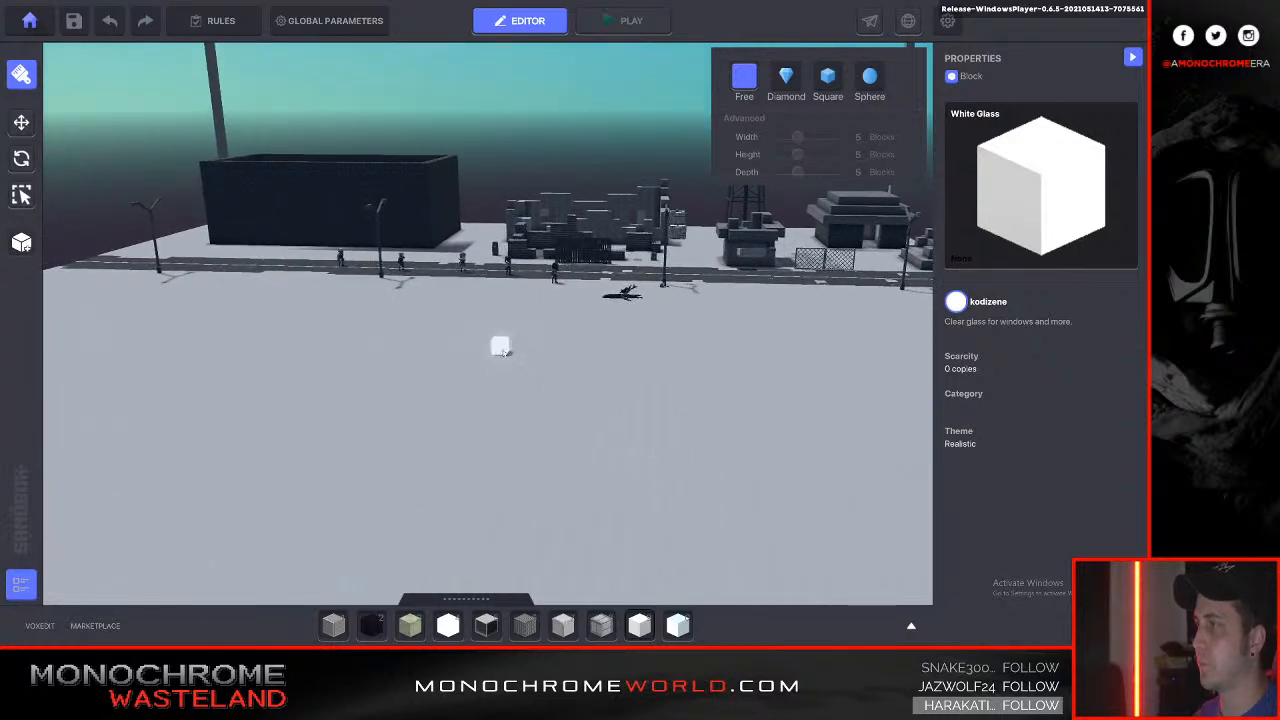
# Cut a wide doorway into the base of the large dark building's road-facing wall.
pyautogui.moveTo(503, 350); pyautogui.dragTo(502, 350, button='right')
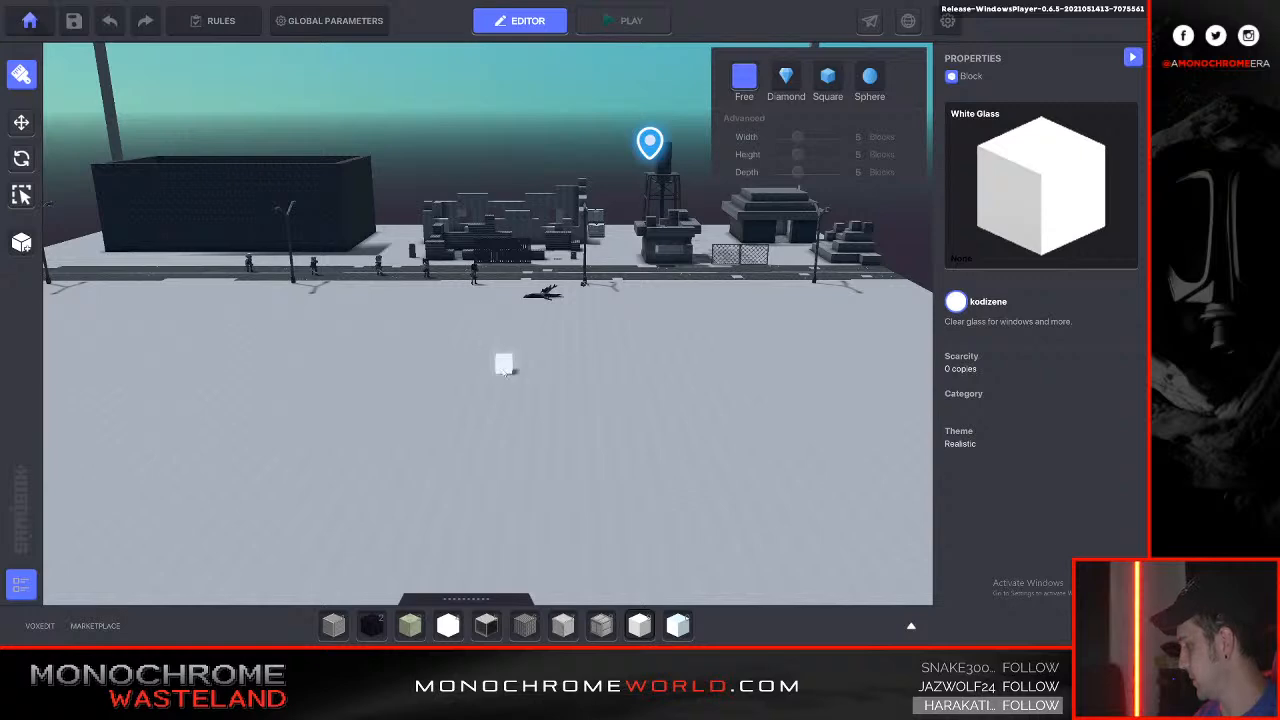
pyautogui.press('w')
pyautogui.press('a')
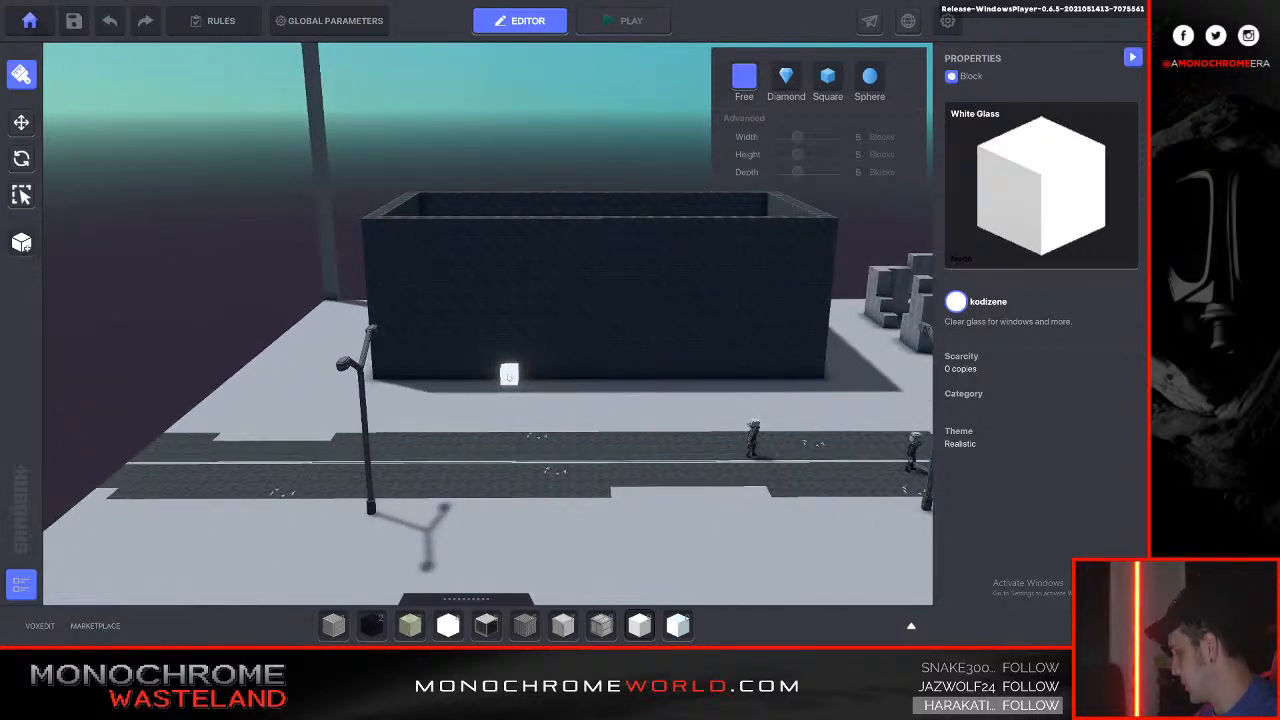
pyautogui.press('w')
pyautogui.press('a')
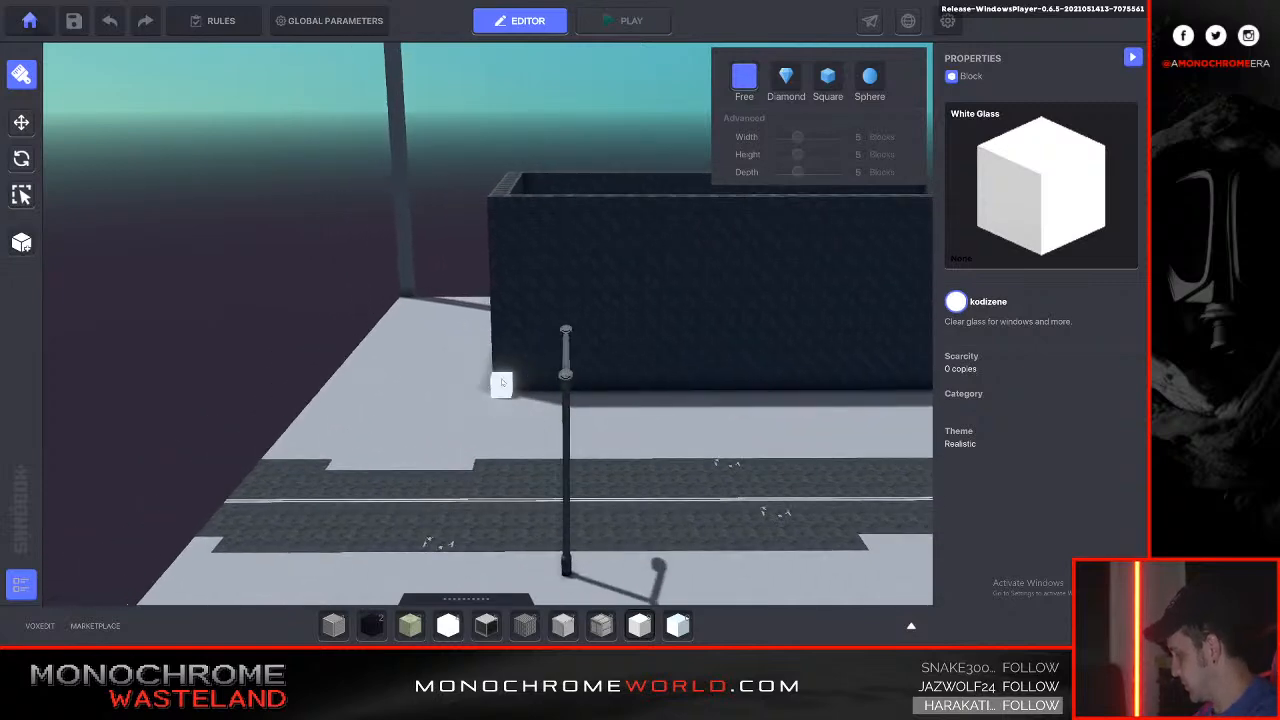
pyautogui.moveTo(502, 383); pyautogui.dragTo(526, 386, button='right')
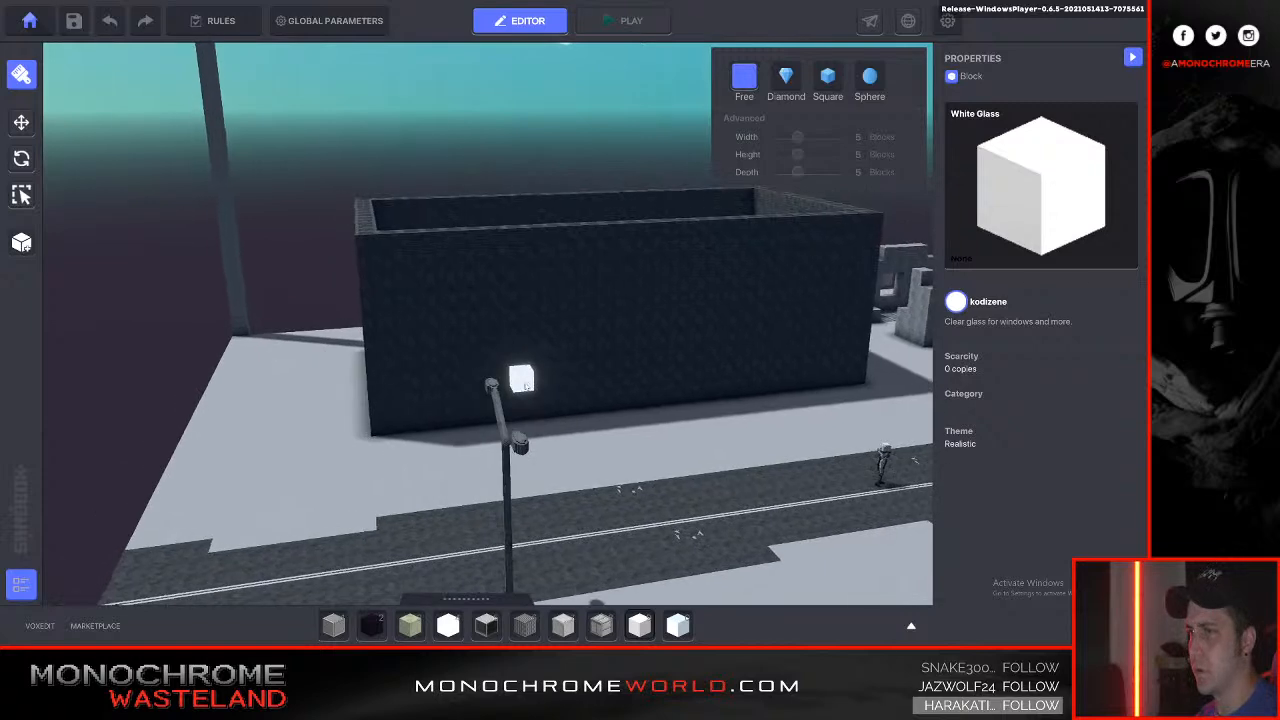
pyautogui.press('q')
pyautogui.press('d')
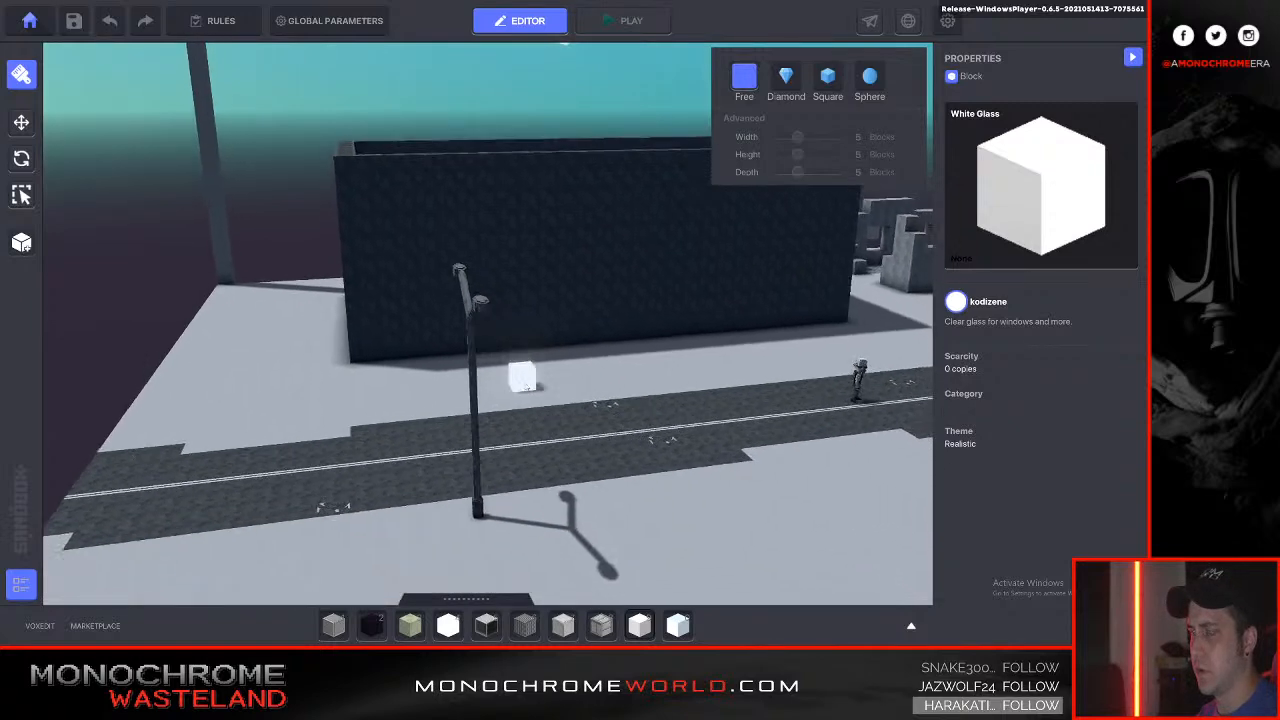
pyautogui.press('w')
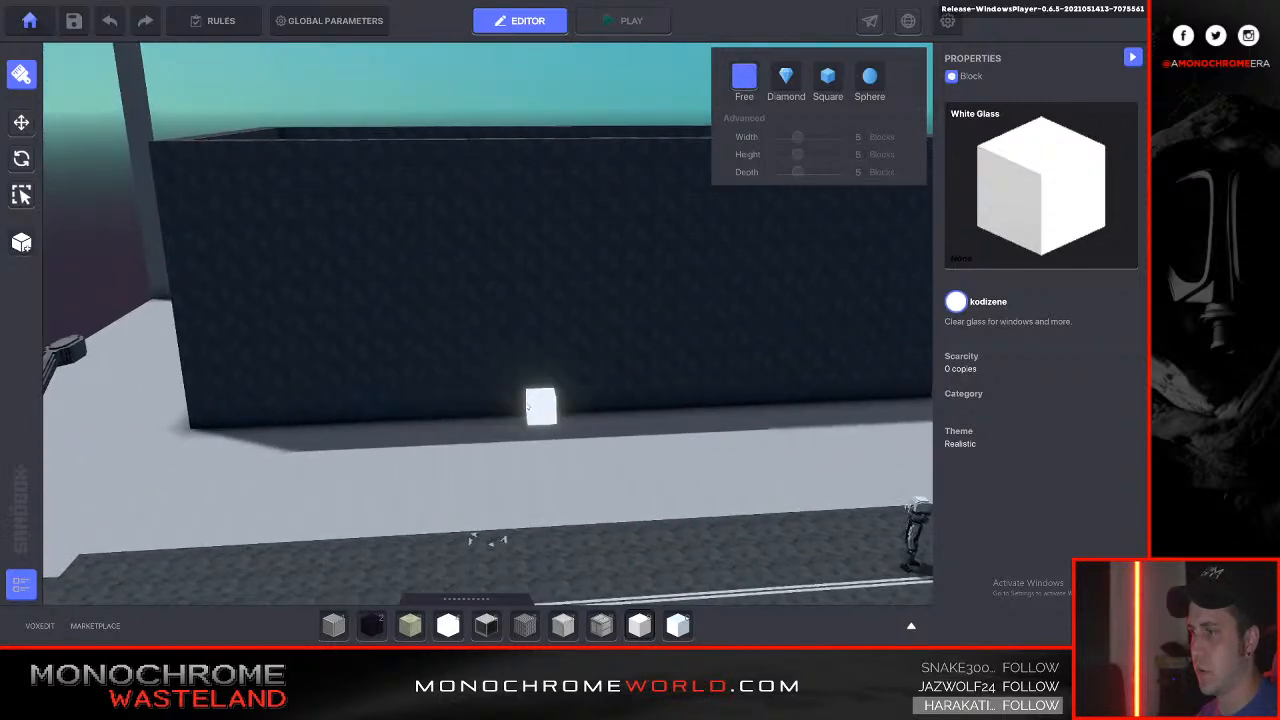
pyautogui.moveTo(538, 343); pyautogui.dragTo(706, 330)
pyautogui.press('d')
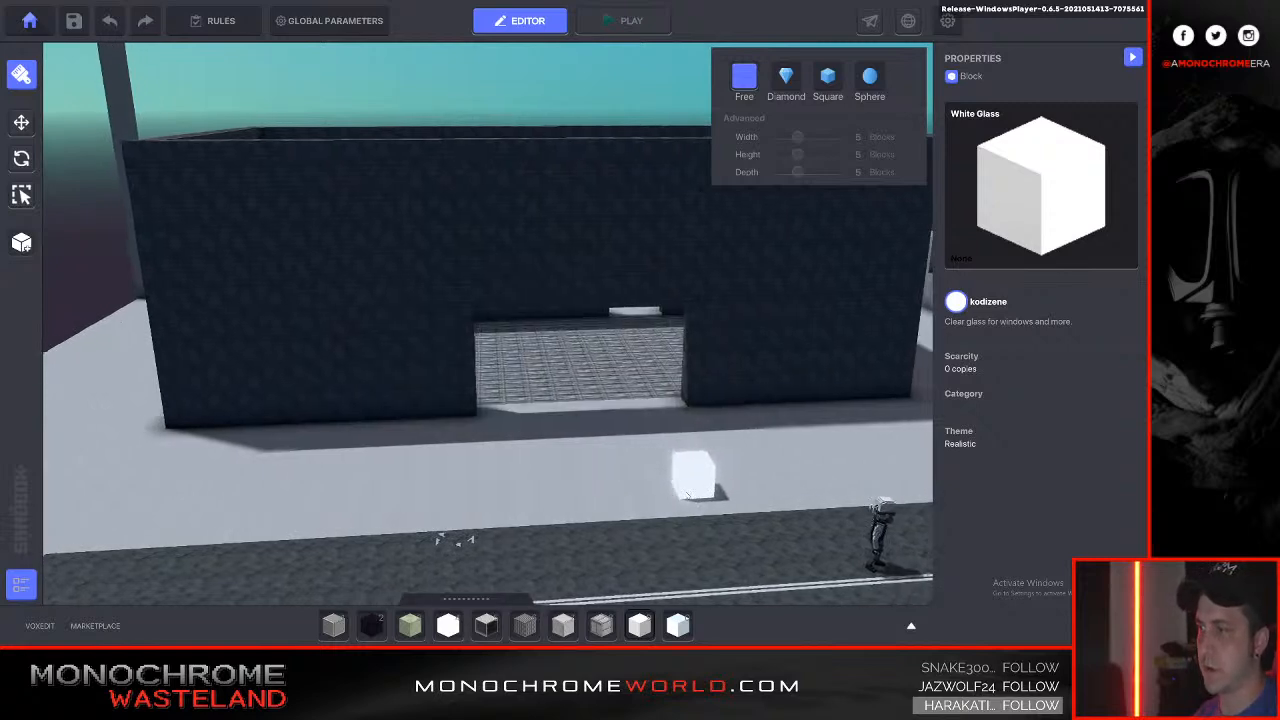
# Lay a row of Metal Walls blocks across the floor gap in the large building's new doorway.
pyautogui.press('Tab')
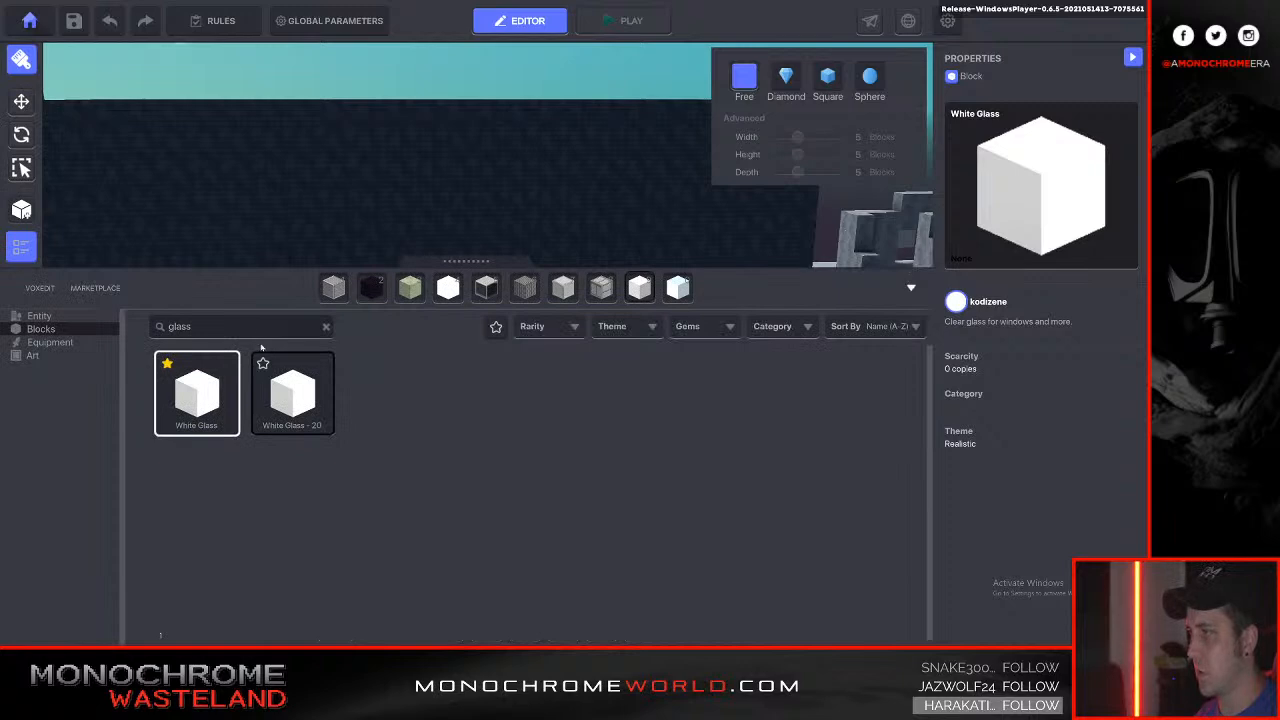
pyautogui.write('metal')
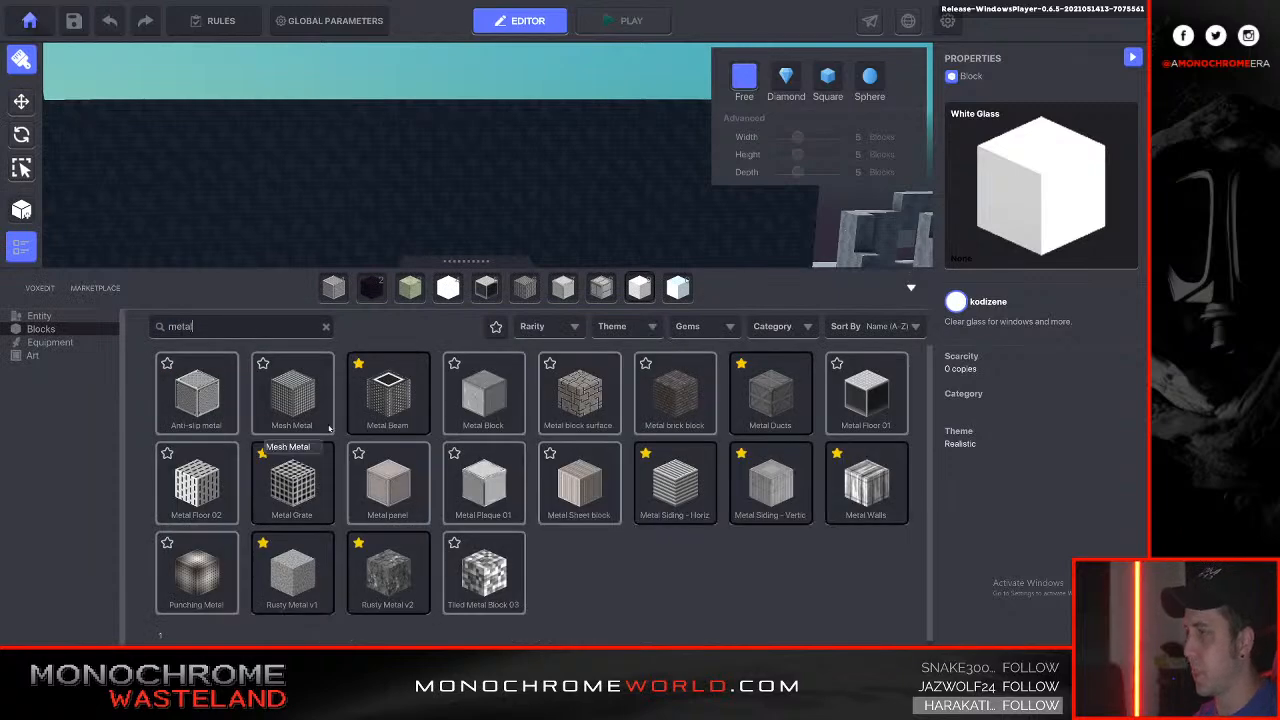
pyautogui.click(836, 496)
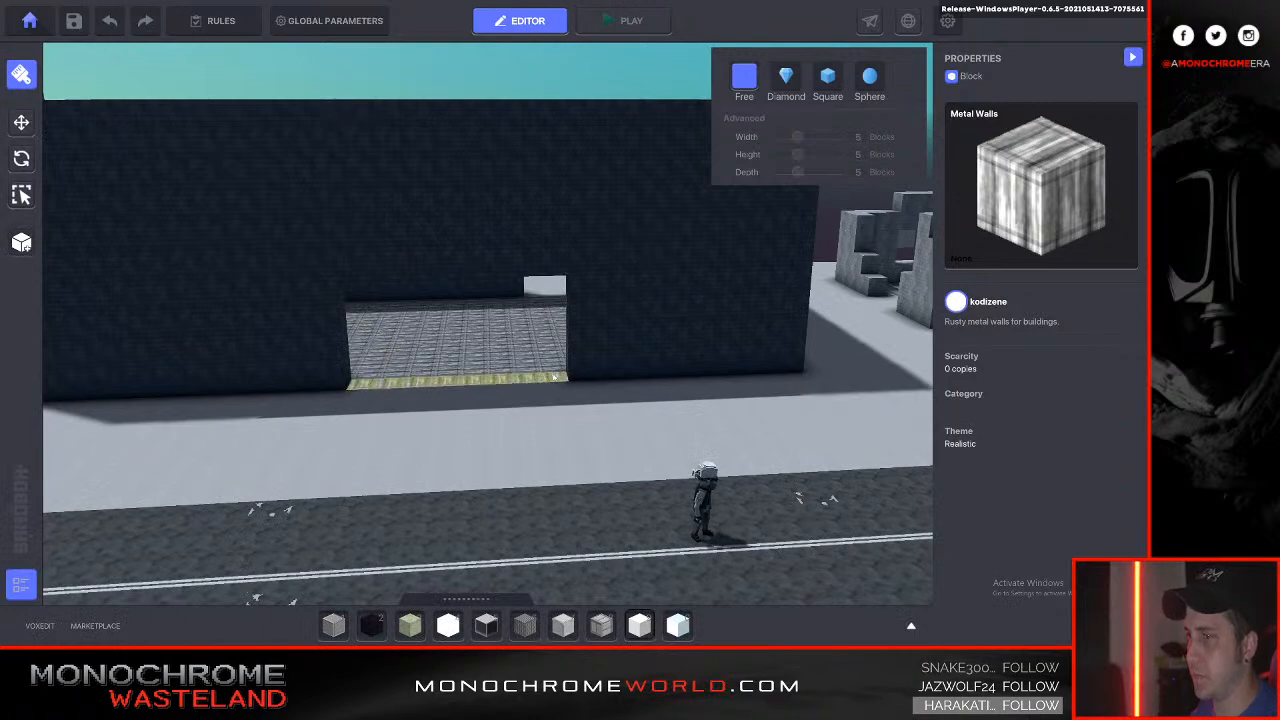
pyautogui.moveTo(606, 418); pyautogui.dragTo(600, 428, button='right')
pyautogui.press('Tab')
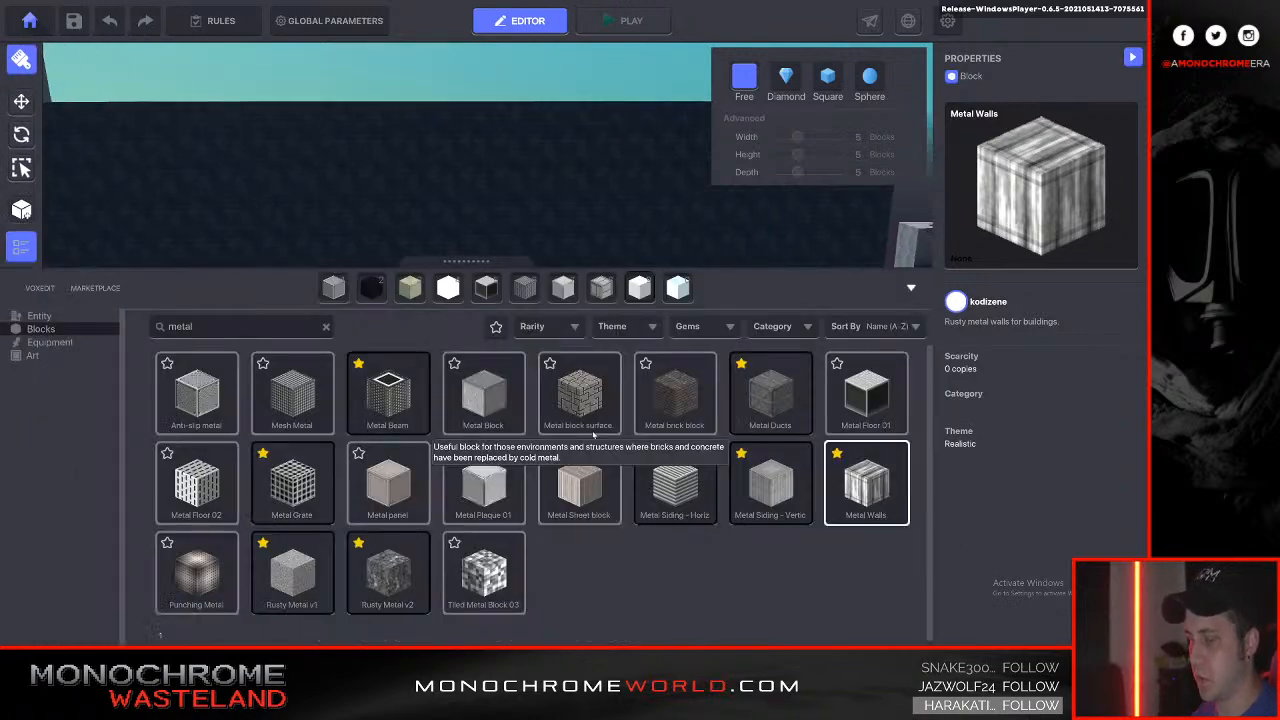
pyautogui.press('Tab')
# Build a Metal Ducts ledge along the large building's inner end wall and continue it along the doorway-side wall.
pyautogui.press('e')
pyautogui.press('w')
pyautogui.press('s')
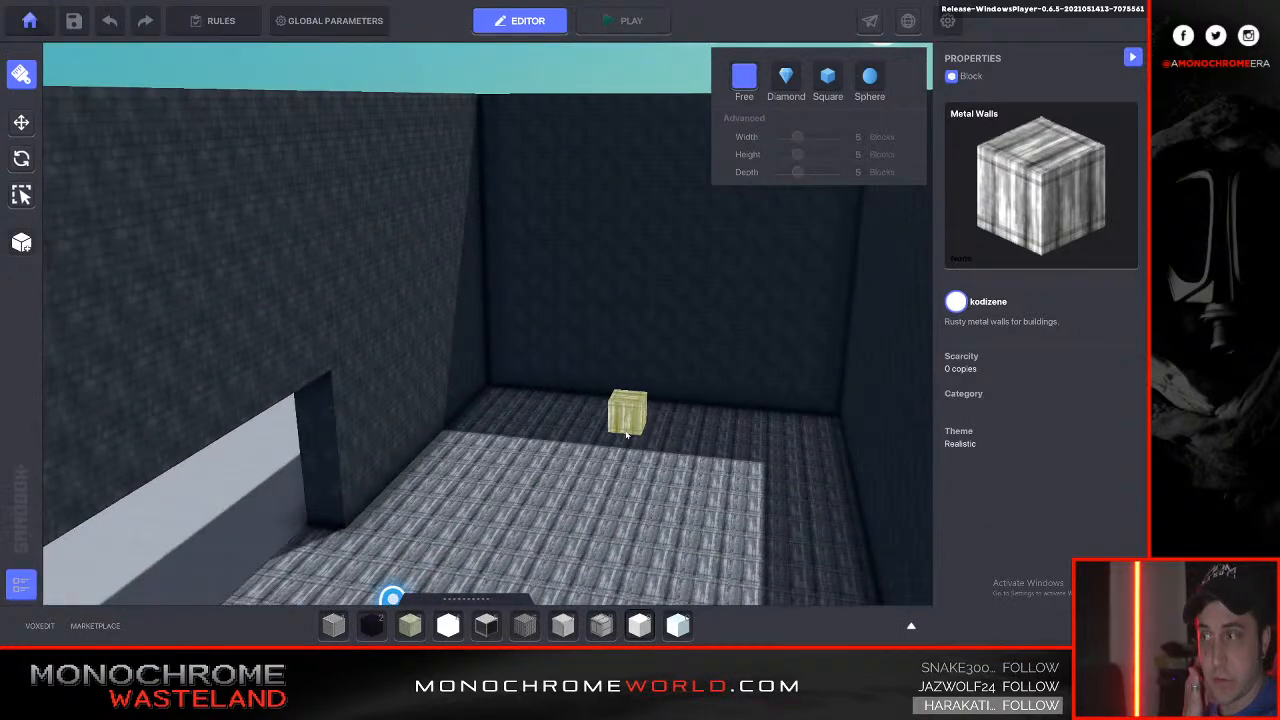
pyautogui.press('d')
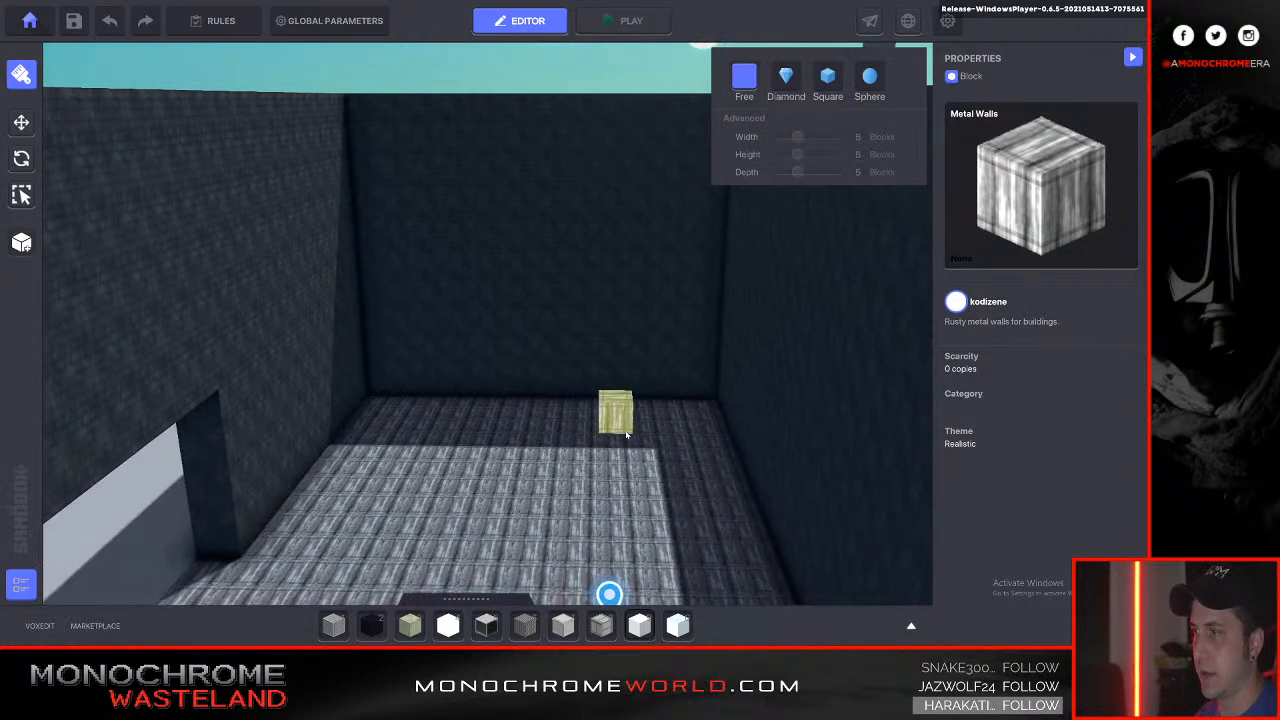
pyautogui.press('Tab')
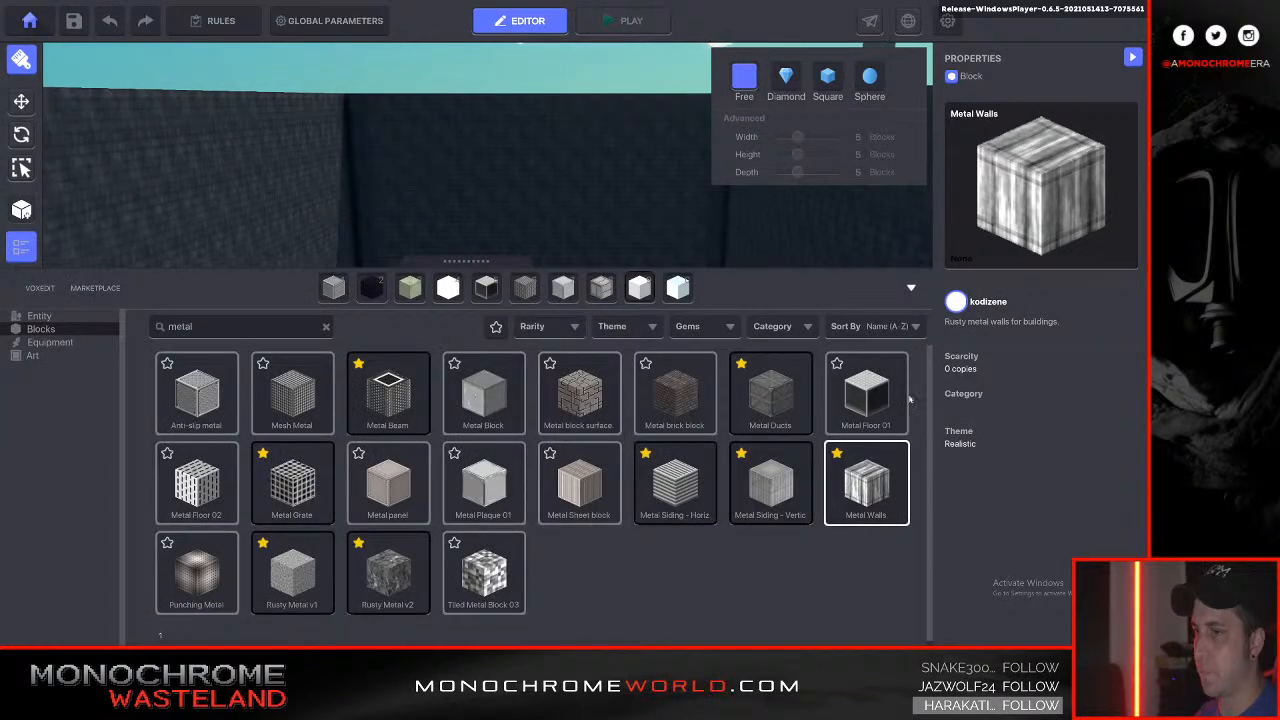
pyautogui.click(770, 392)
pyautogui.press('Tab')
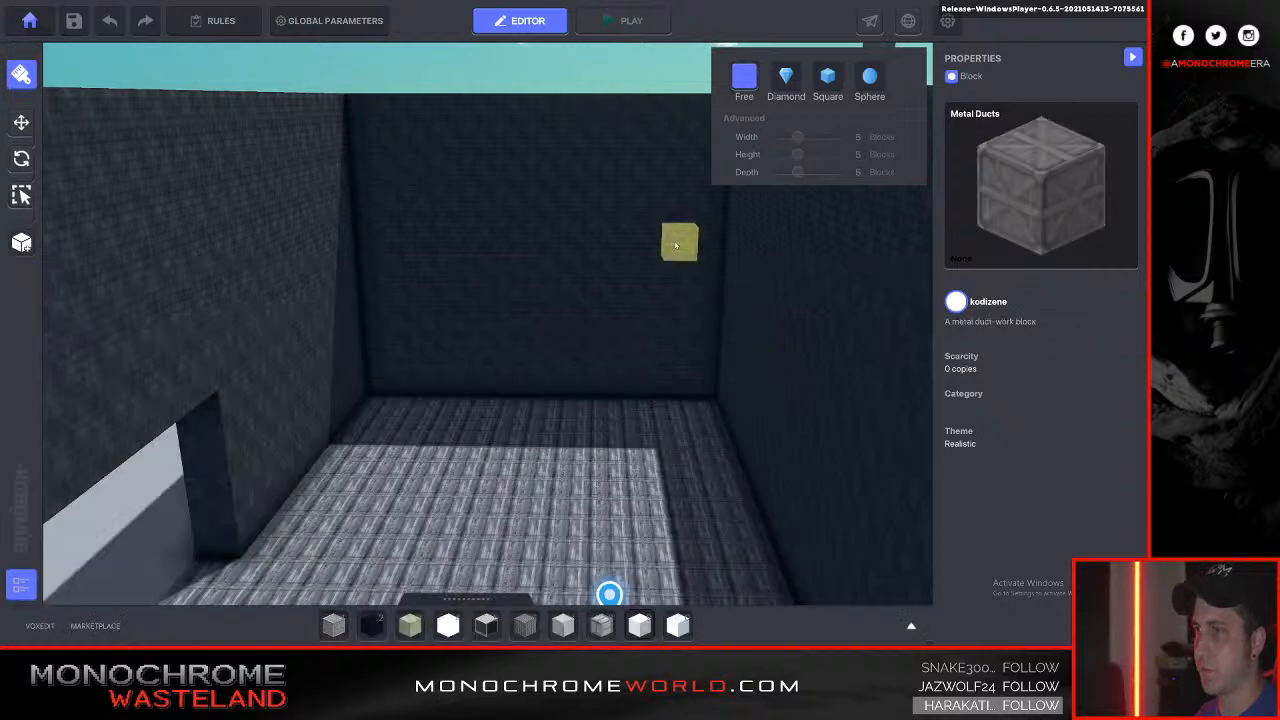
pyautogui.moveTo(372, 240); pyautogui.dragTo(720, 253)
pyautogui.moveTo(720, 253); pyautogui.dragTo(145, 357)
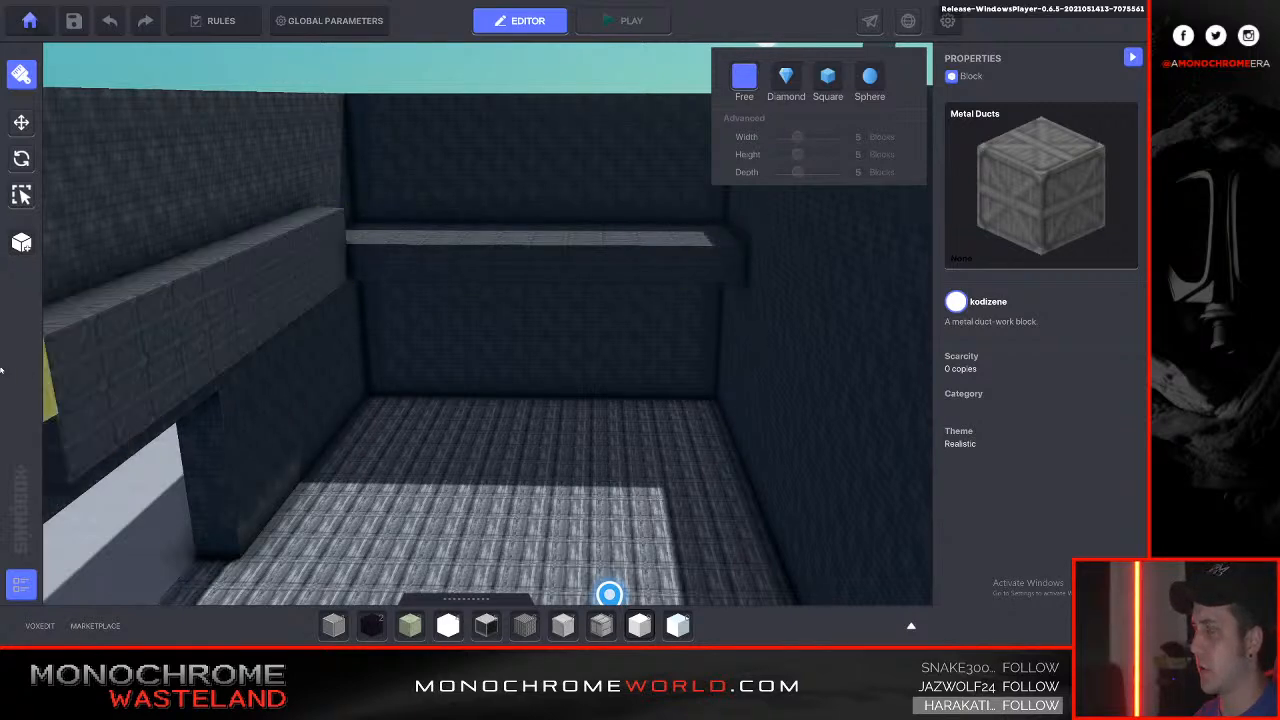
# Extend the Metal Ducts ledge along the doorway-side wall above the opening, stepping it up toward the opposite end.
pyautogui.moveTo(145, 357); pyautogui.dragTo(320, 356, button='right')
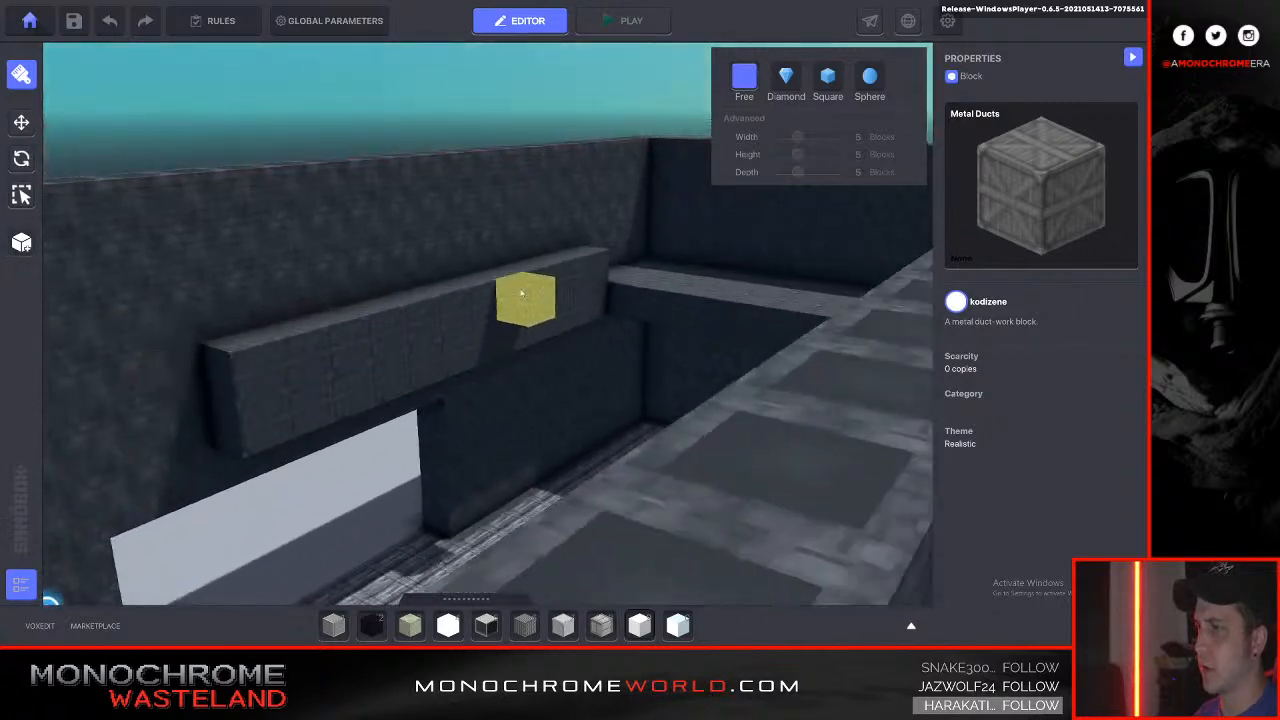
pyautogui.moveTo(600, 268); pyautogui.dragTo(214, 371)
pyautogui.moveTo(214, 371); pyautogui.dragTo(457, 384, button='right')
pyautogui.moveTo(546, 360); pyautogui.dragTo(108, 347)
pyautogui.moveTo(381, 390); pyautogui.dragTo(131, 383)
# Add a higher, two-block-deep Metal Ducts ledge across the end wall nearest the ruins.
pyautogui.moveTo(131, 383); pyautogui.dragTo(172, 374, button='right')
pyautogui.press('a')
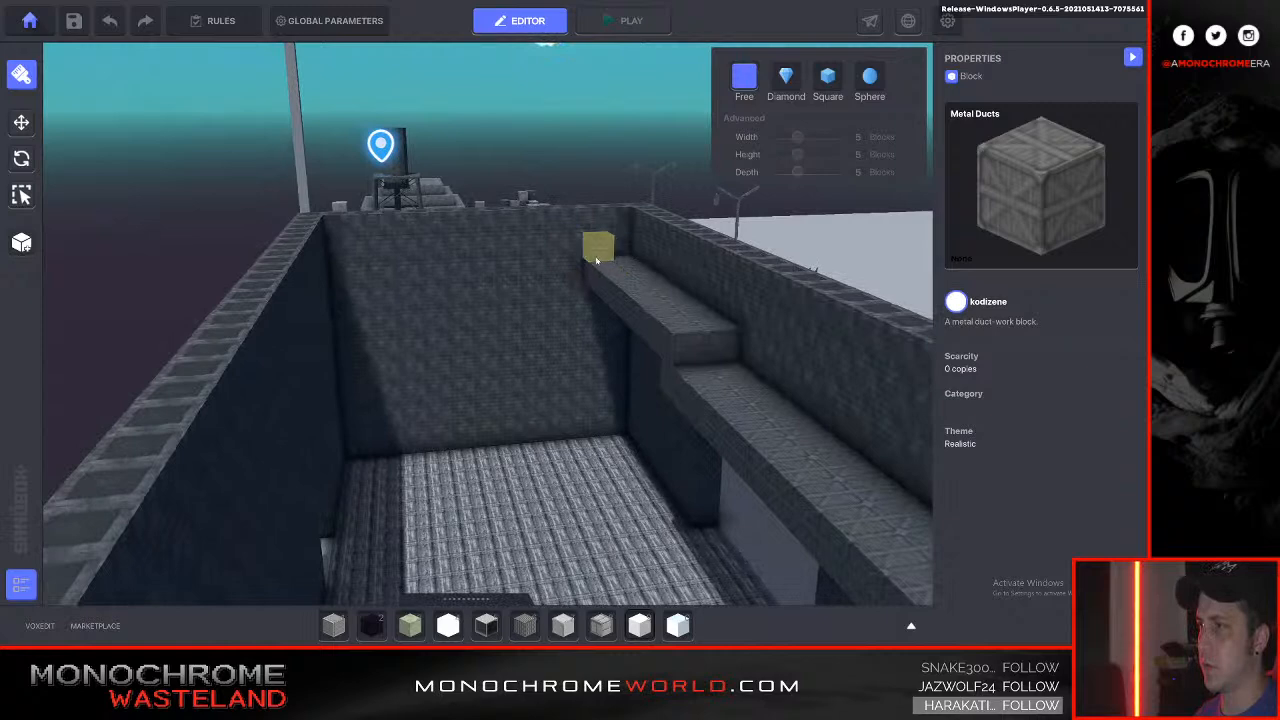
pyautogui.moveTo(568, 258); pyautogui.dragTo(385, 265)
pyautogui.moveTo(578, 258); pyautogui.dragTo(335, 270)
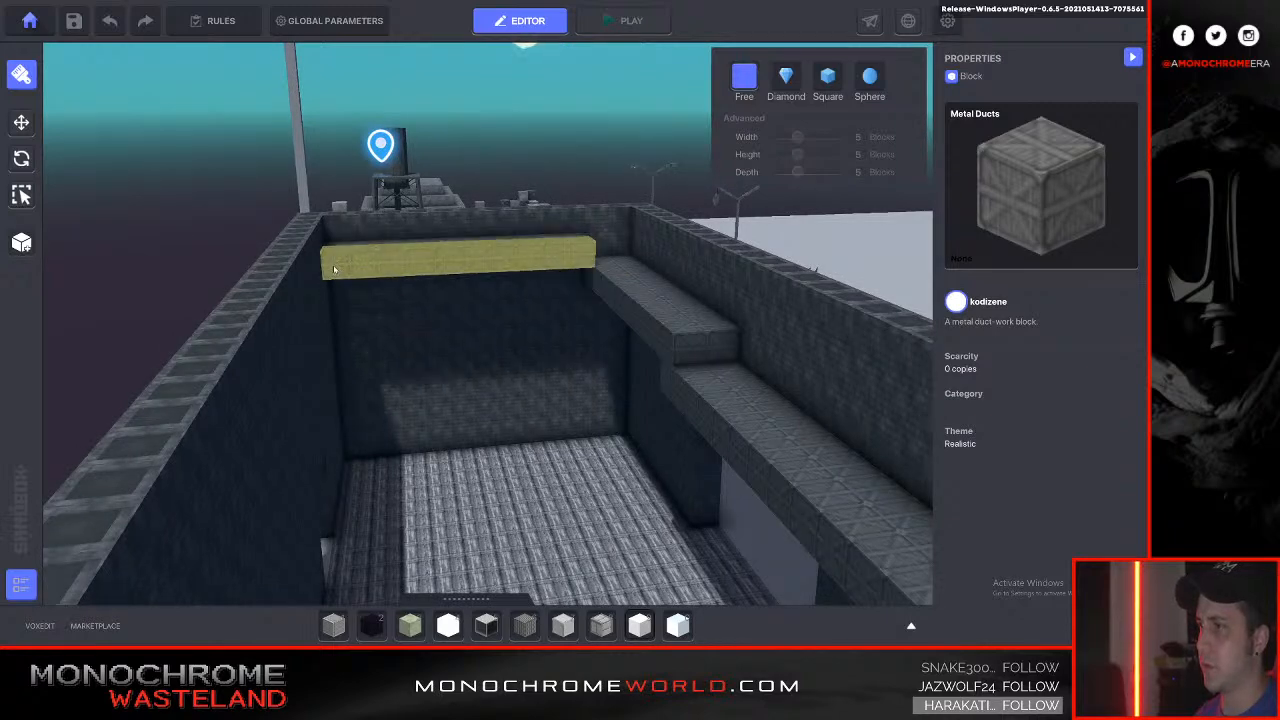
pyautogui.press('e')
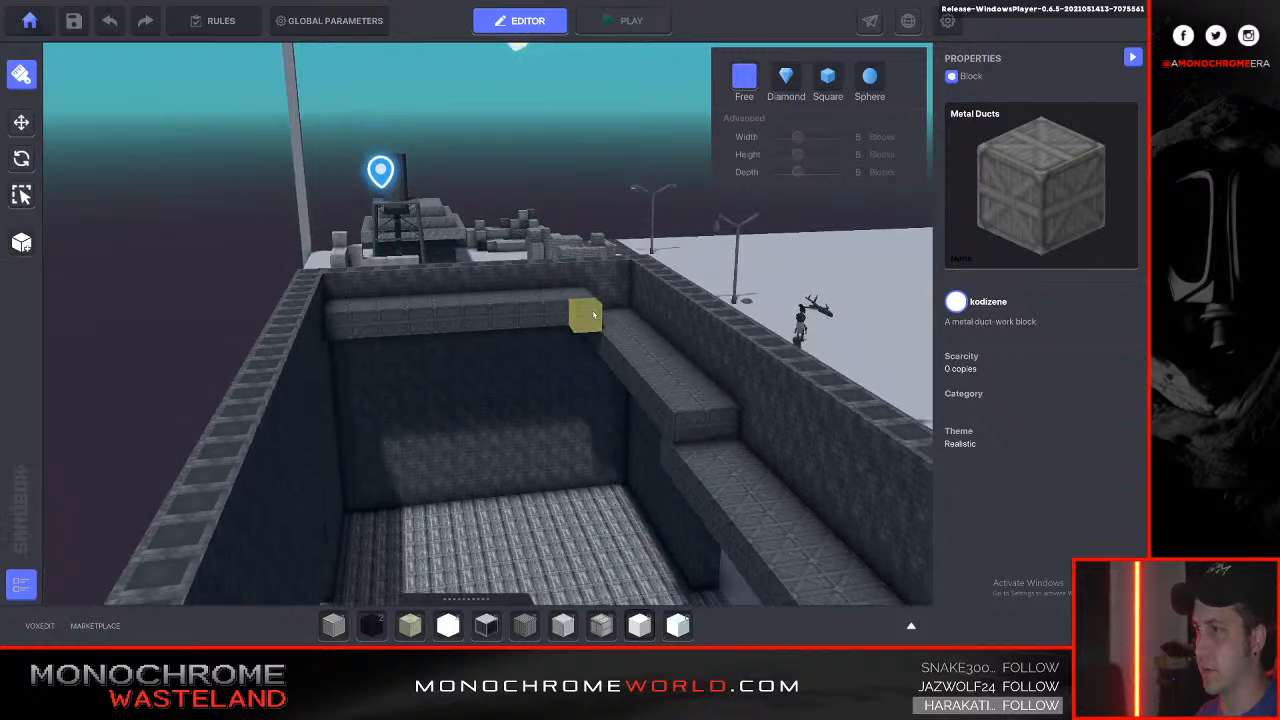
pyautogui.moveTo(405, 325); pyautogui.dragTo(332, 323)
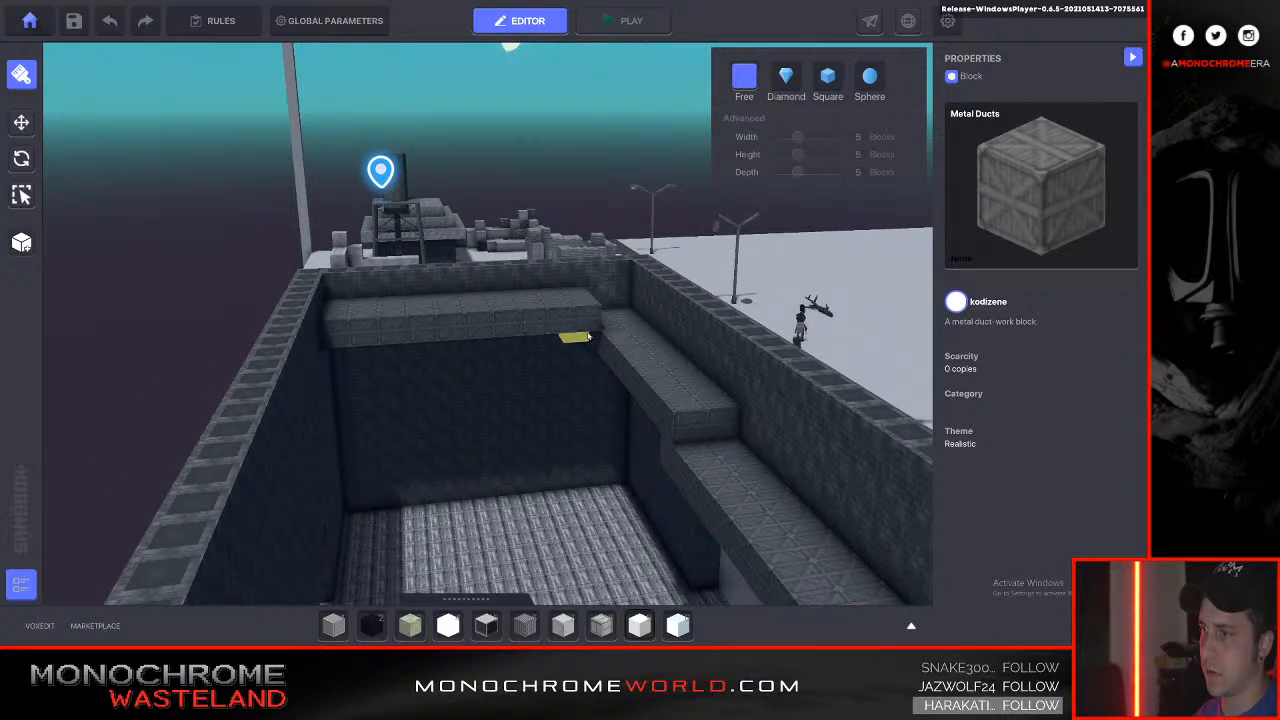
# Widen the raised and lower ledges along the doorway-side wall with another row of Metal Ducts.
pyautogui.moveTo(658, 410); pyautogui.dragTo(663, 416)
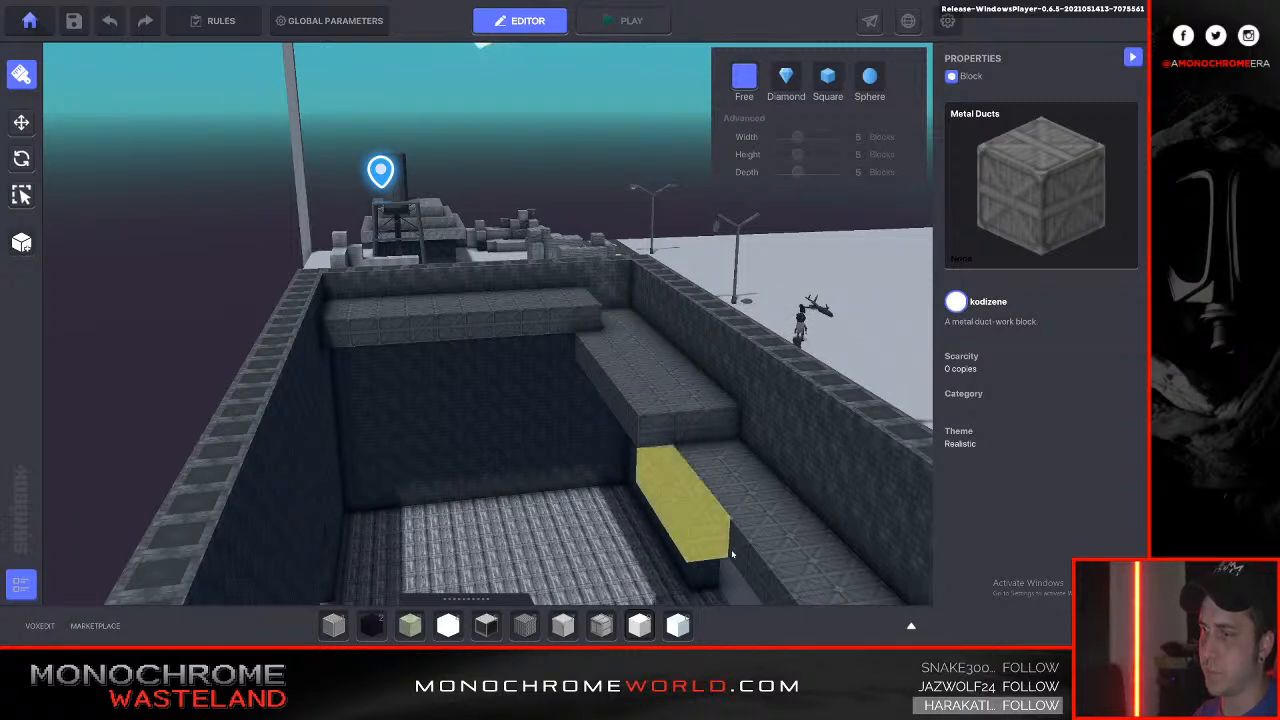
pyautogui.moveTo(752, 583); pyautogui.dragTo(753, 585)
pyautogui.press('e')
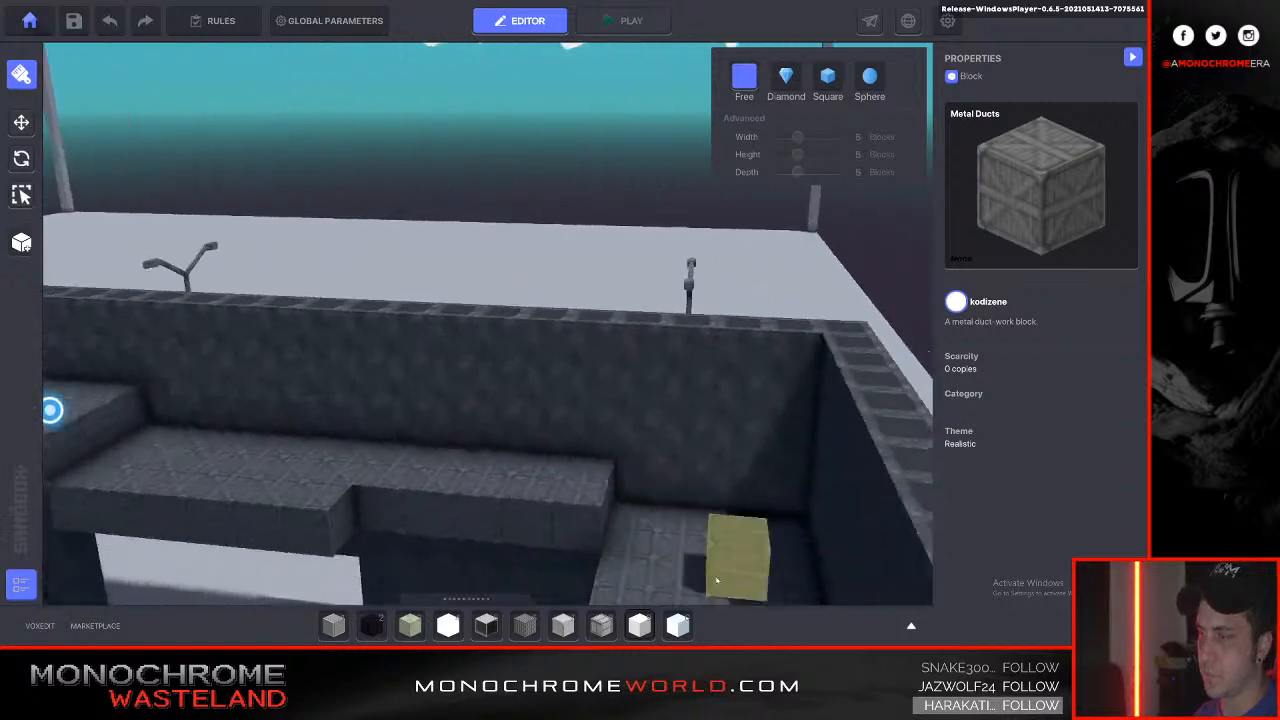
pyautogui.click(626, 528)
pyautogui.moveTo(578, 530); pyautogui.dragTo(431, 530)
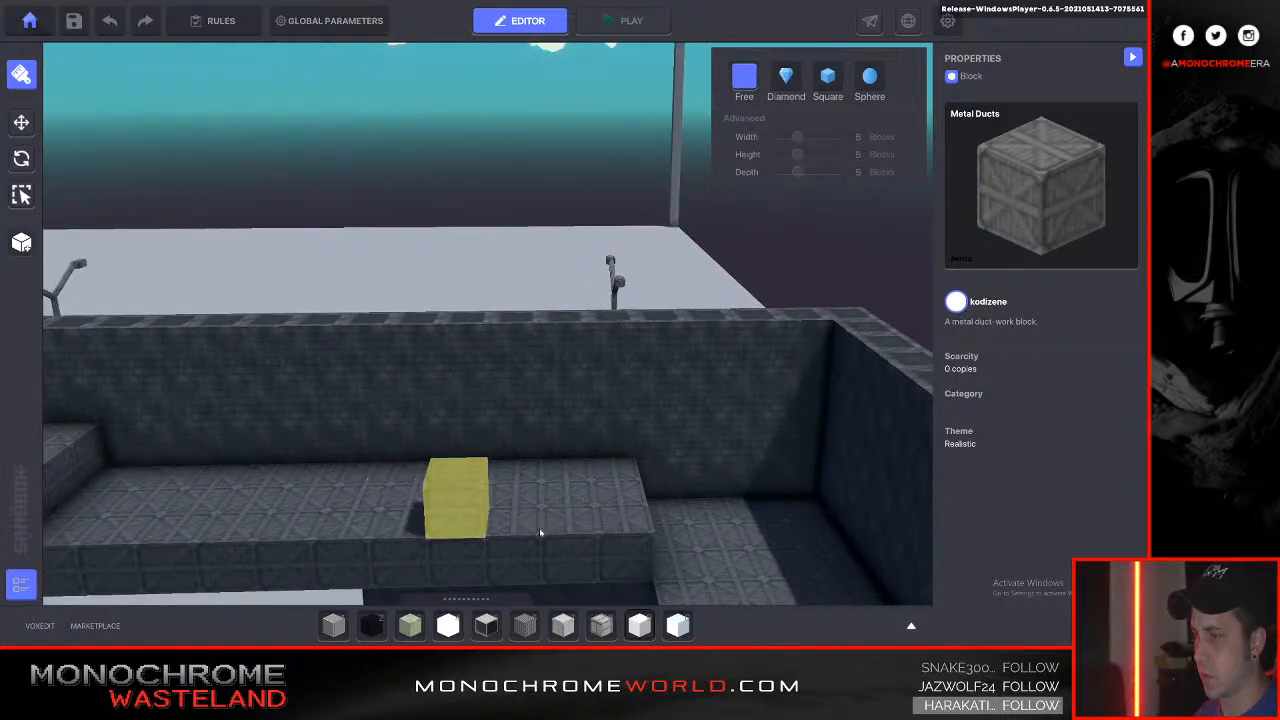
# Examine the stepped duct ledges inside the large building from above and from the far corner.
pyautogui.press('q')
pyautogui.press('q')
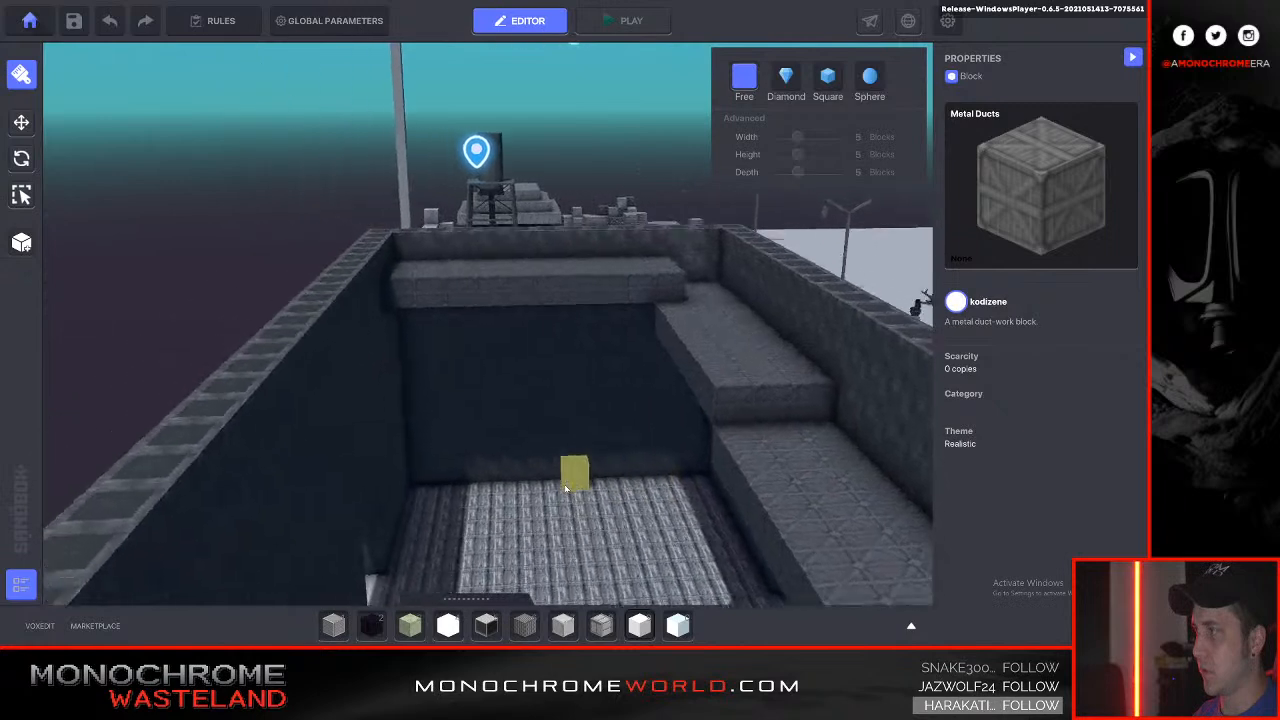
pyautogui.press('s')
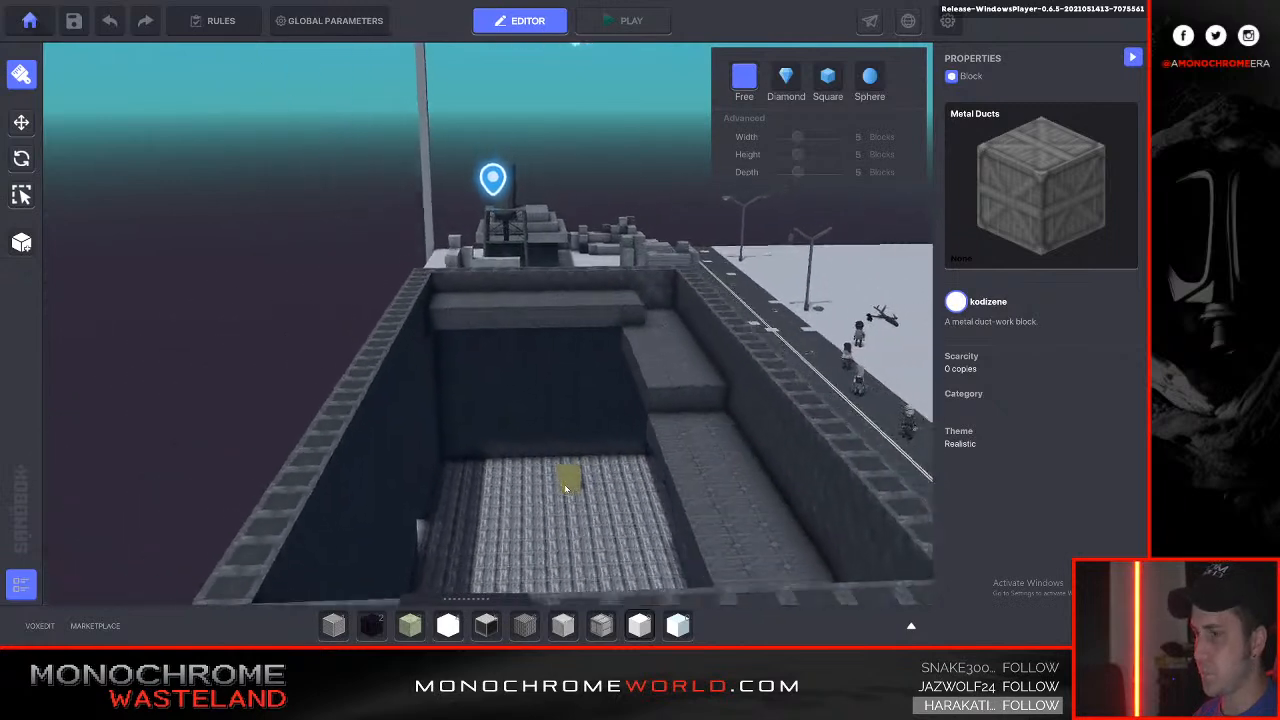
pyautogui.press('d')
pyautogui.press('w')
pyautogui.moveTo(566, 489); pyautogui.dragTo(461, 444, button='right')
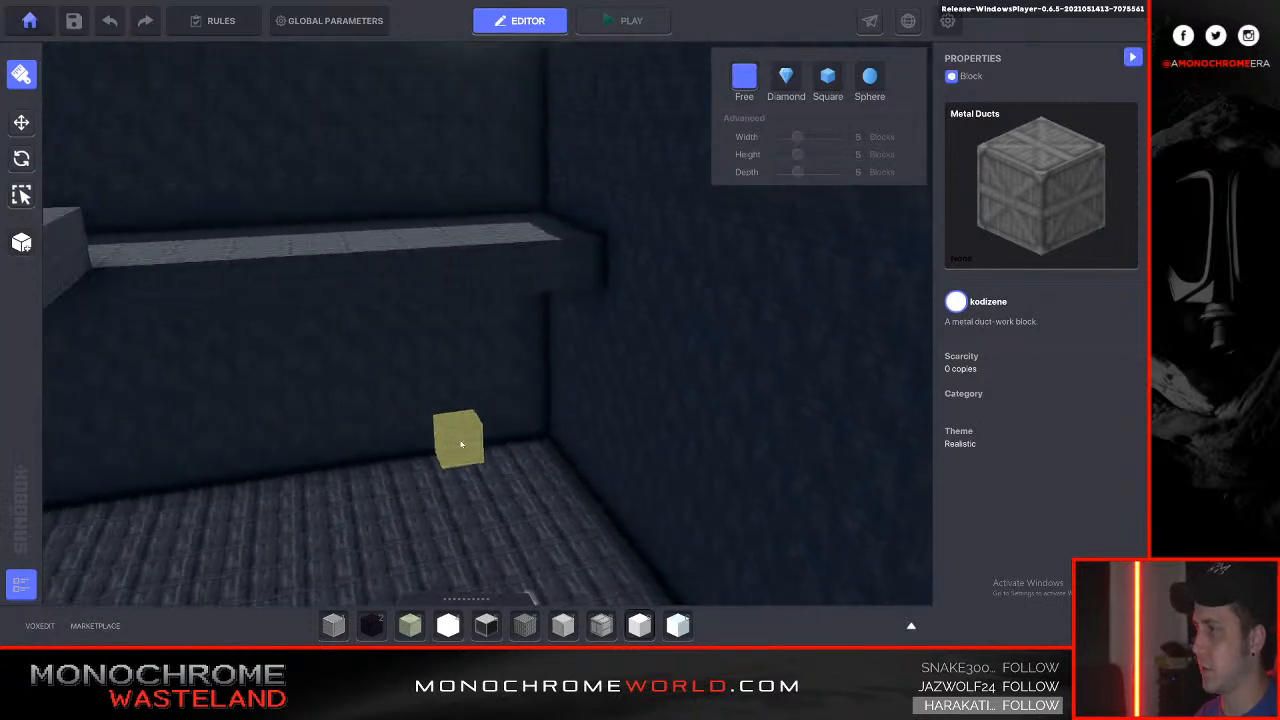
pyautogui.press('s')
# Search the asset library for "ladder" and pick the Metal Ladder.
pyautogui.press('Tab')
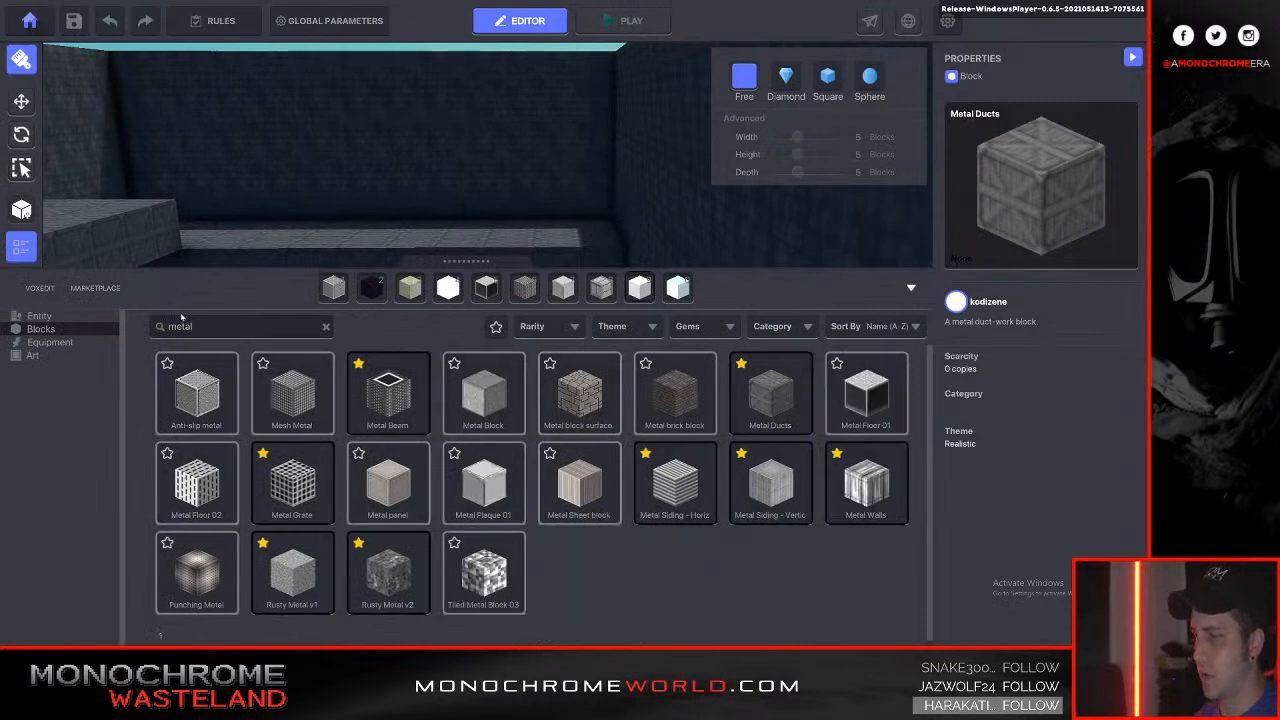
pyautogui.press('BackSpace')
pyautogui.press('BackSpace')
pyautogui.press('BackSpace')
pyautogui.press('BackSpace')
pyautogui.click(83, 329)
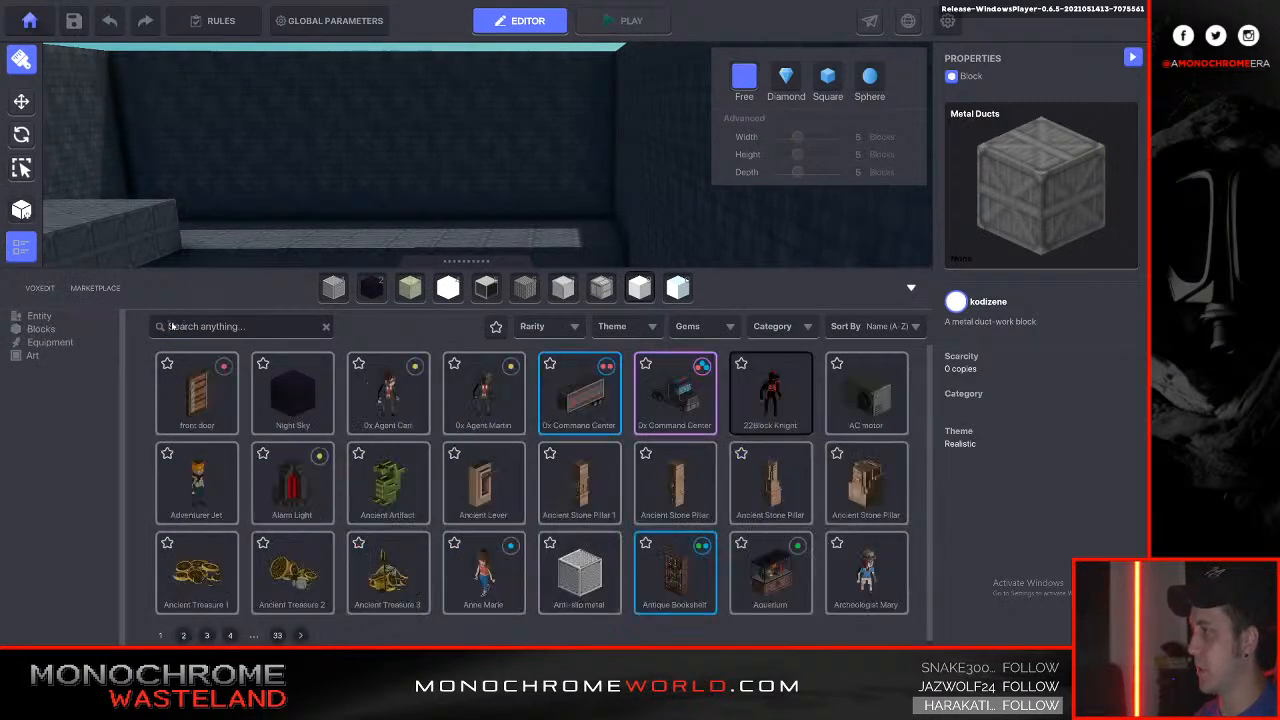
pyautogui.click(174, 326)
pyautogui.write('ladder')
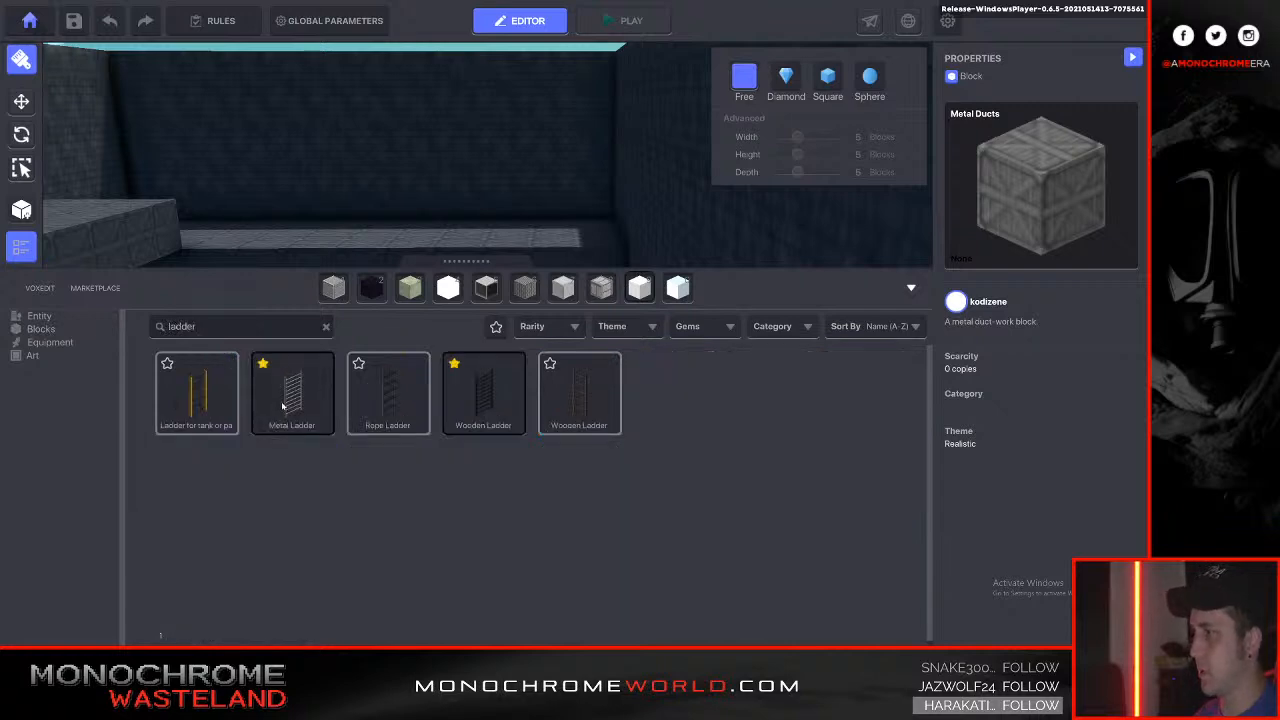
pyautogui.click(288, 400)
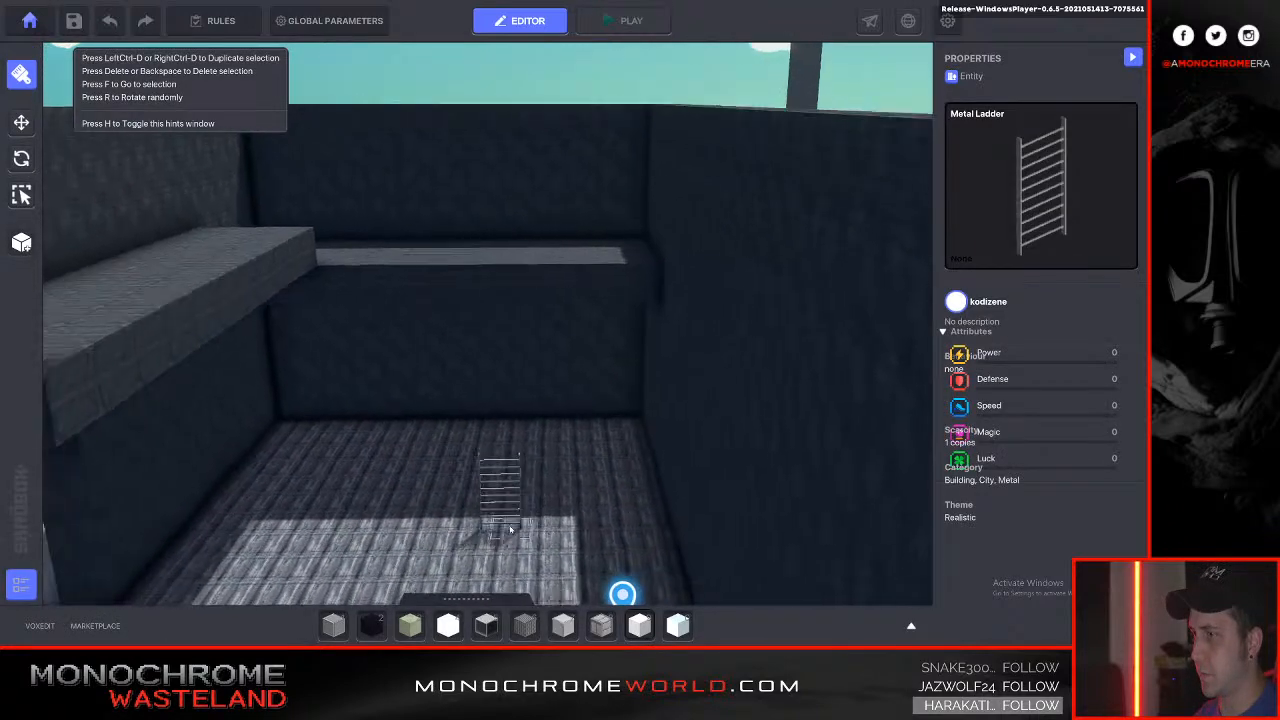
# Place the Metal Ladder on the floor in the inner corner below the lowest duct ledge.
pyautogui.press('s')
pyautogui.press('w')
pyautogui.press('e')
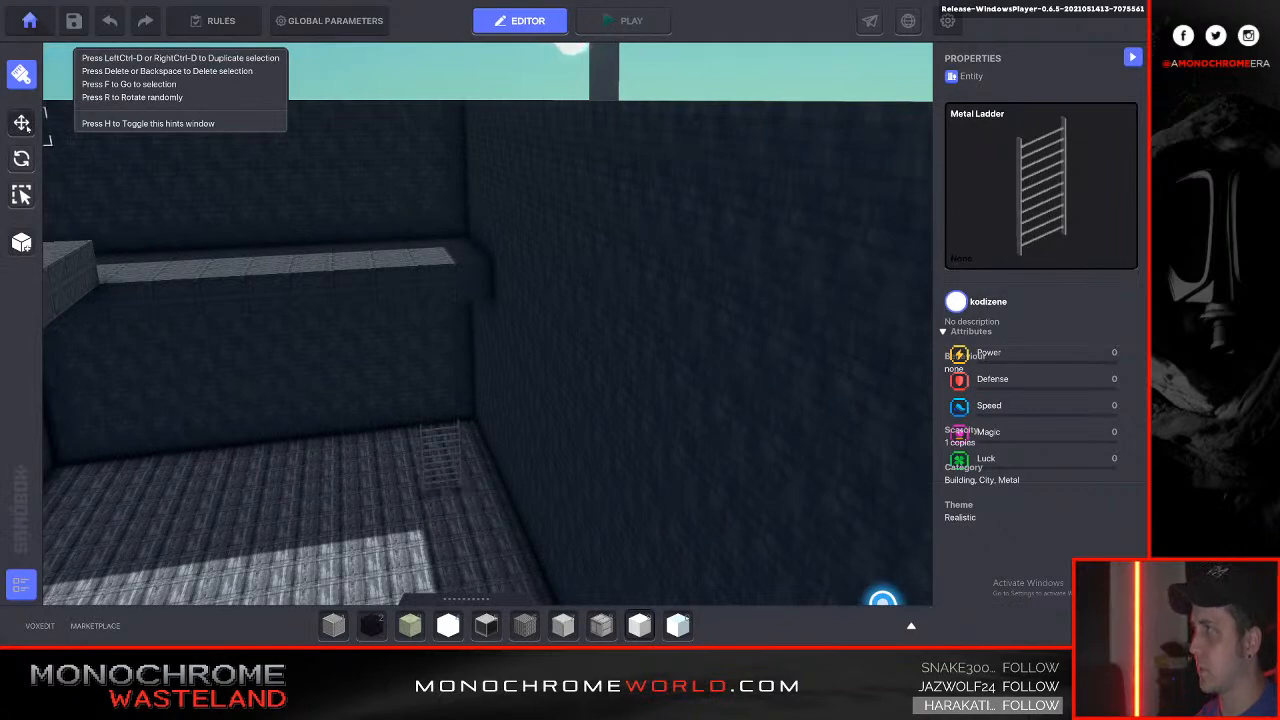
pyautogui.click(440, 477)
# Raise a second Metal Ladder above the first in the corner, at position 9.00, 103.01, 15.00.
pyautogui.press('w')
pyautogui.moveTo(366, 357); pyautogui.dragTo(479, 374, button='right')
pyautogui.click(342, 318)
pyautogui.press('d')
pyautogui.moveTo(342, 318); pyautogui.dragTo(332, 313, button='right')
pyautogui.press('s')
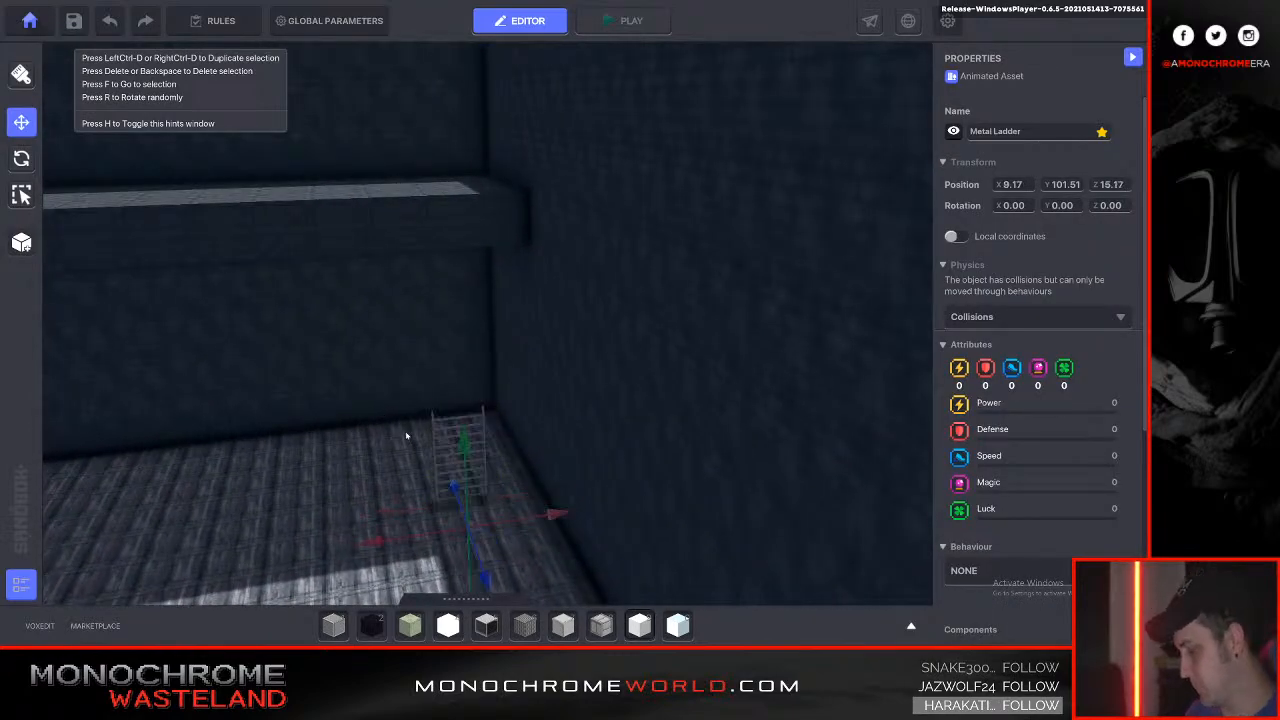
pyautogui.moveTo(465, 451); pyautogui.dragTo(471, 368)
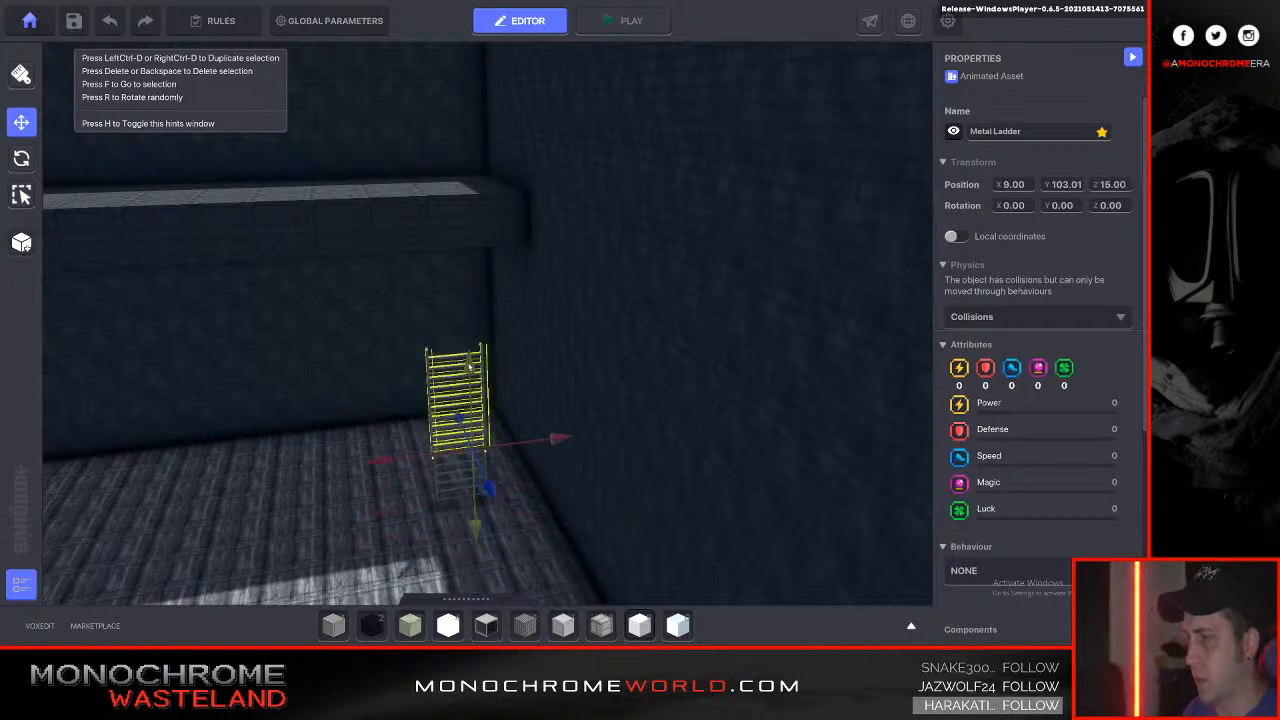
# Raise the upper metal ladder to about Y 103.51 and shift it in depth to line up with the lower ladder.
pyautogui.moveTo(489, 456); pyautogui.dragTo(487, 447)
pyautogui.moveTo(487, 447); pyautogui.dragTo(502, 400, button='right')
pyautogui.press('w')
pyautogui.press('w')
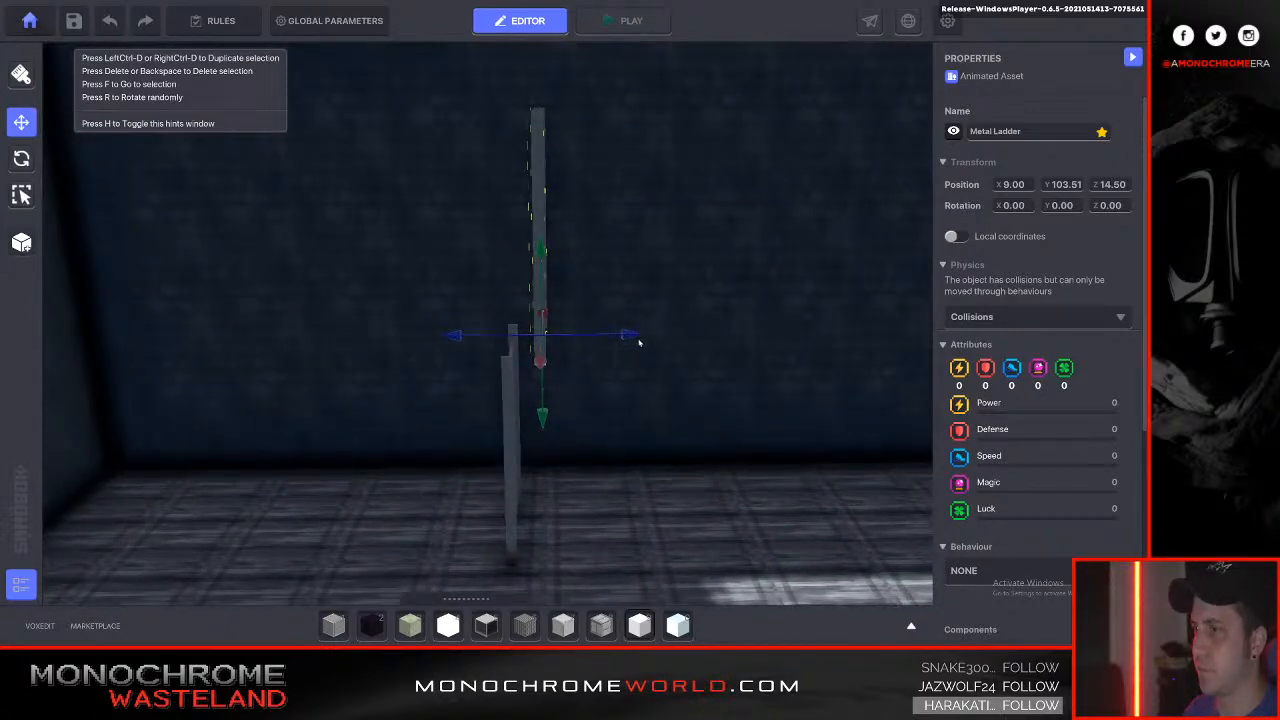
pyautogui.moveTo(614, 336)
pyautogui.mouseDown()
pyautogui.moveTo(603, 337)
pyautogui.moveTo(633, 339)
pyautogui.moveTo(601, 345)
pyautogui.mouseUp()
pyautogui.moveTo(601, 345); pyautogui.dragTo(555, 385, button='right')
# Align the lower metal ladder under the upper one, moving it to about X 9.01 and adjusting its depth.
pyautogui.click(571, 378)
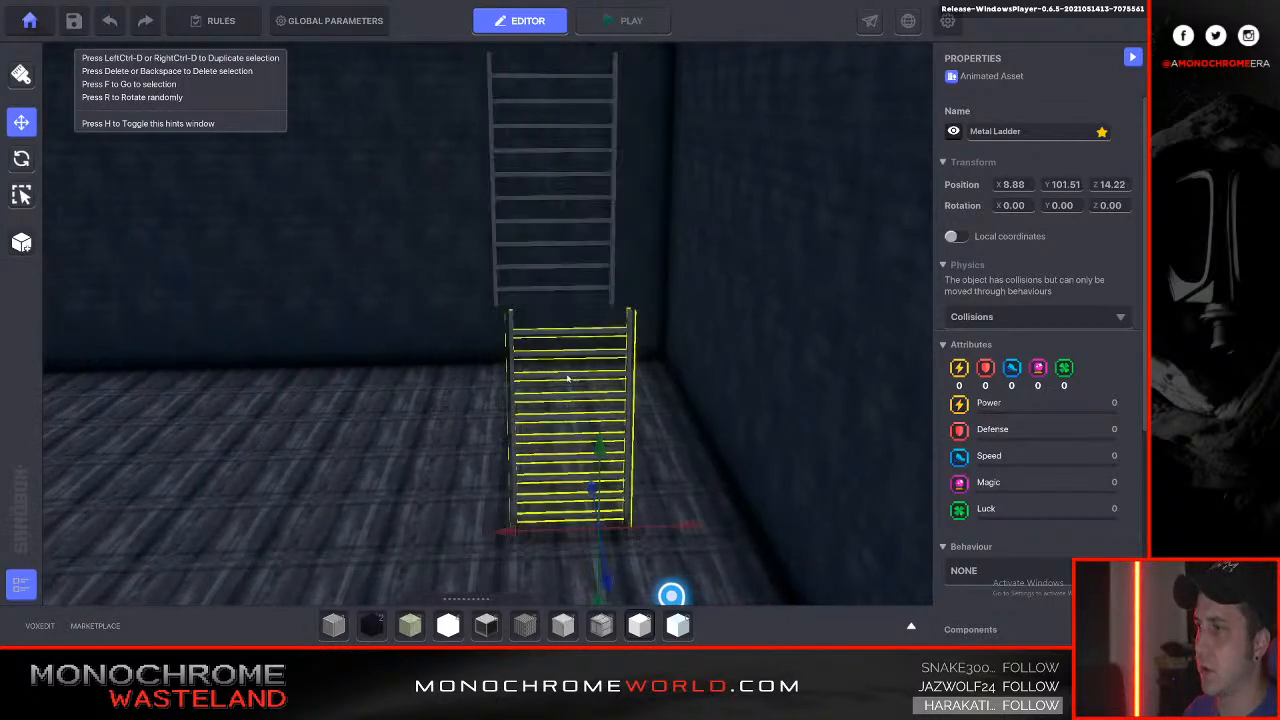
pyautogui.moveTo(683, 528); pyautogui.dragTo(664, 527)
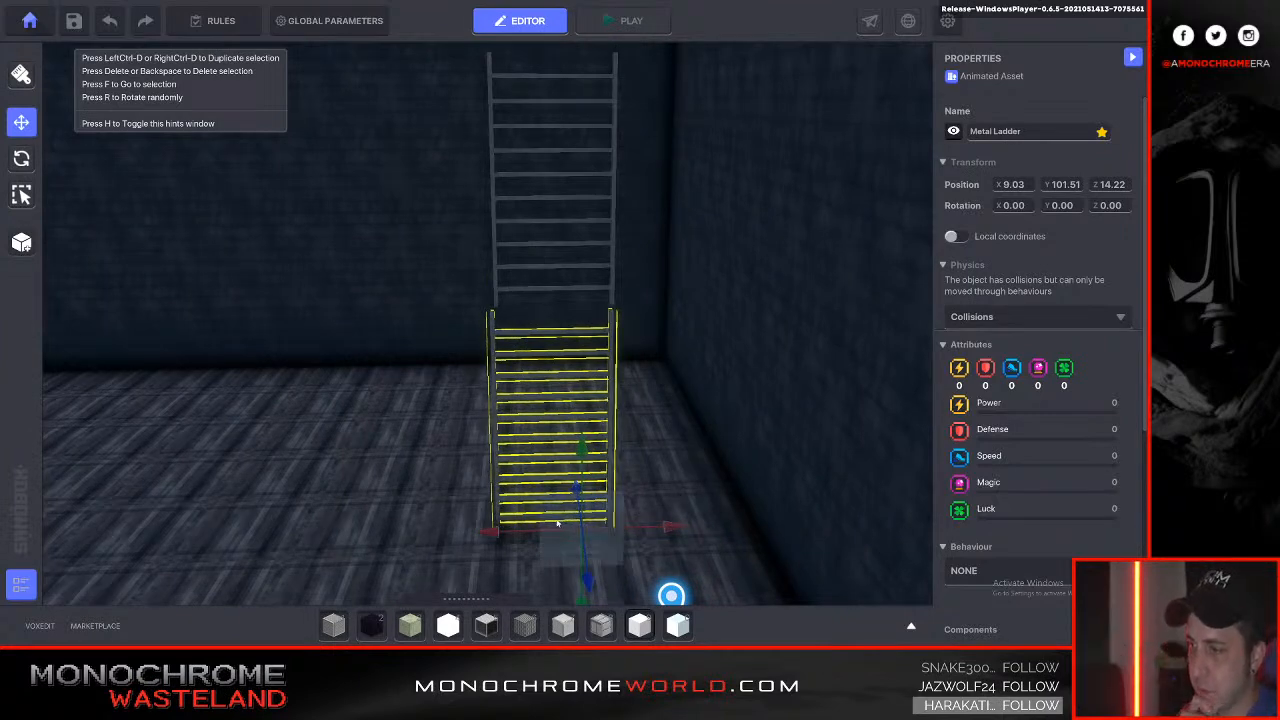
pyautogui.scroll(-3, 587, 503)
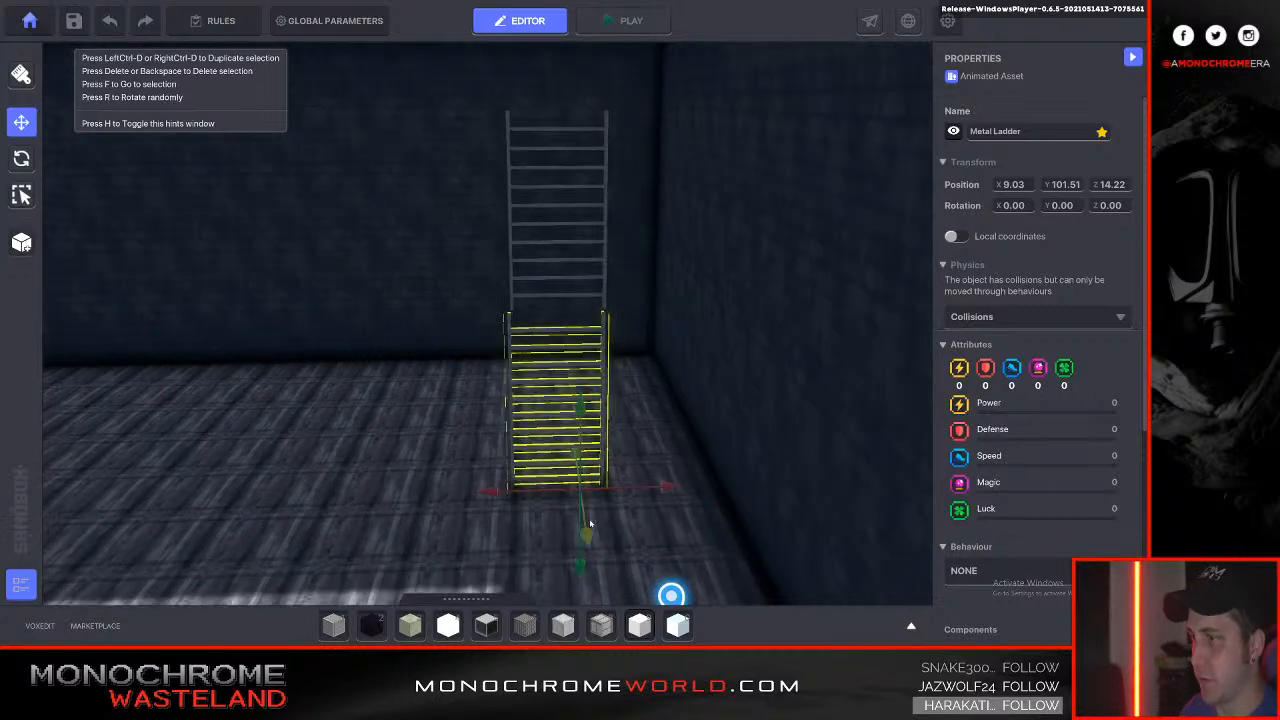
pyautogui.moveTo(589, 537); pyautogui.dragTo(589, 537)
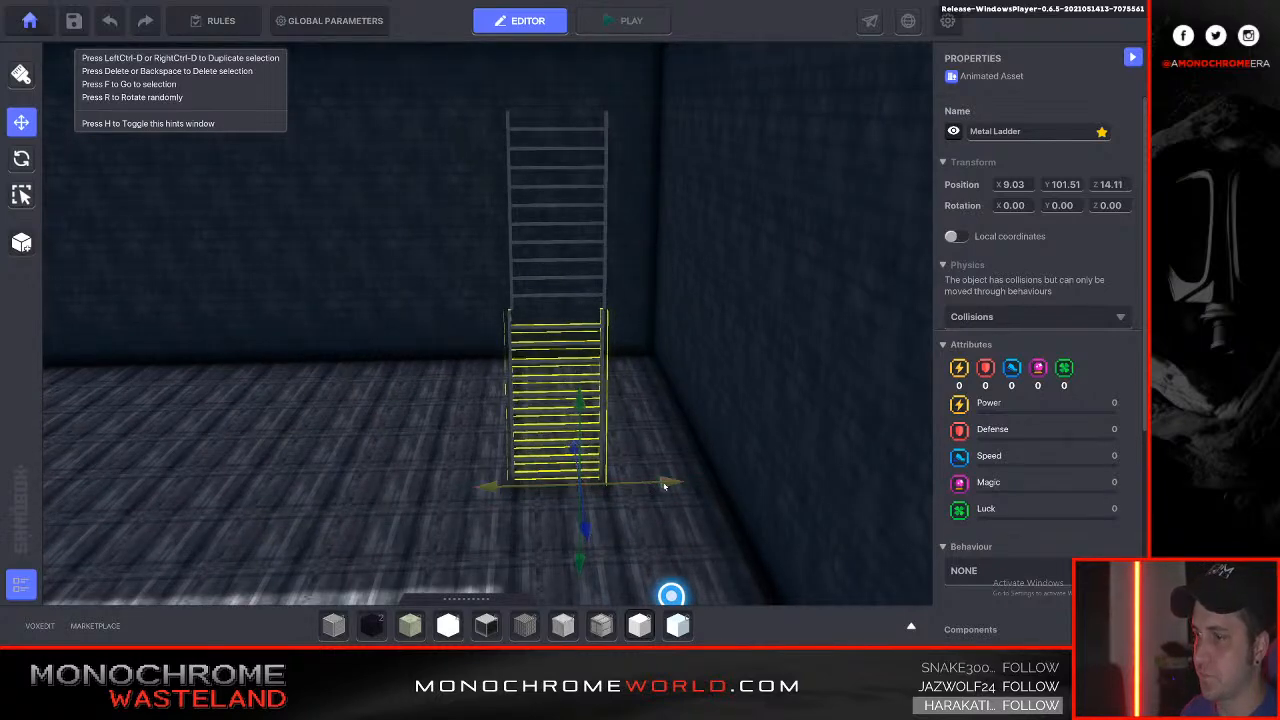
pyautogui.moveTo(665, 485); pyautogui.dragTo(666, 483)
pyautogui.press('w')
pyautogui.moveTo(666, 483); pyautogui.dragTo(663, 471, button='right')
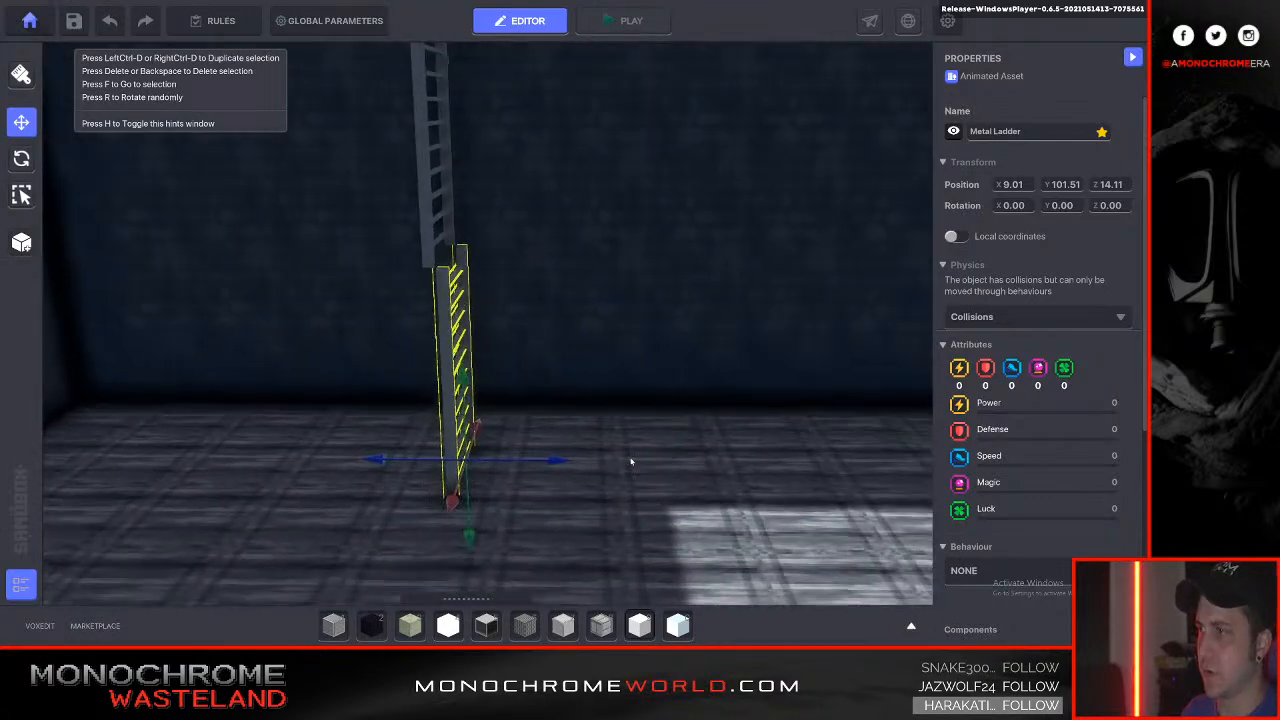
pyautogui.moveTo(547, 463); pyautogui.dragTo(542, 462)
pyautogui.moveTo(542, 462); pyautogui.dragTo(541, 463, button='right')
# Add the Climbable component to both the lower and the upper metal ladder.
pyautogui.press('f')
pyautogui.scroll(-5, 1012, 316)
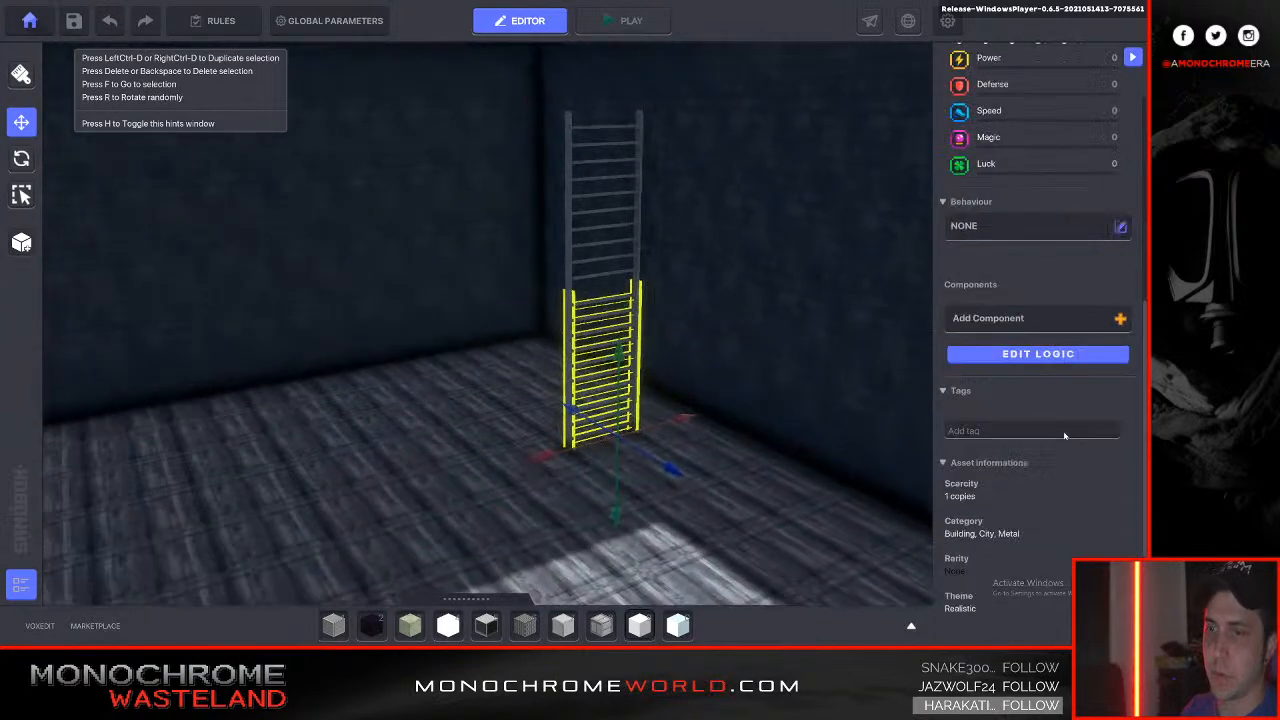
pyautogui.scroll(2, 995, 318)
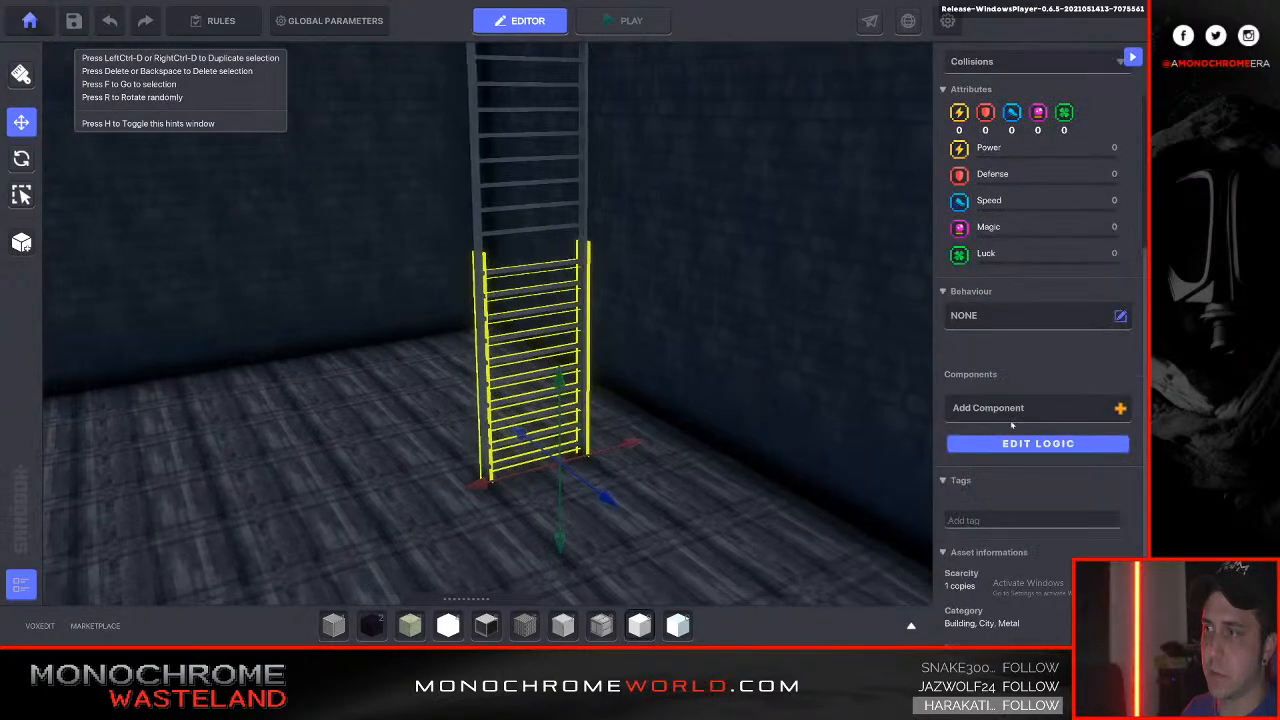
pyautogui.click(1012, 408)
pyautogui.click(408, 270)
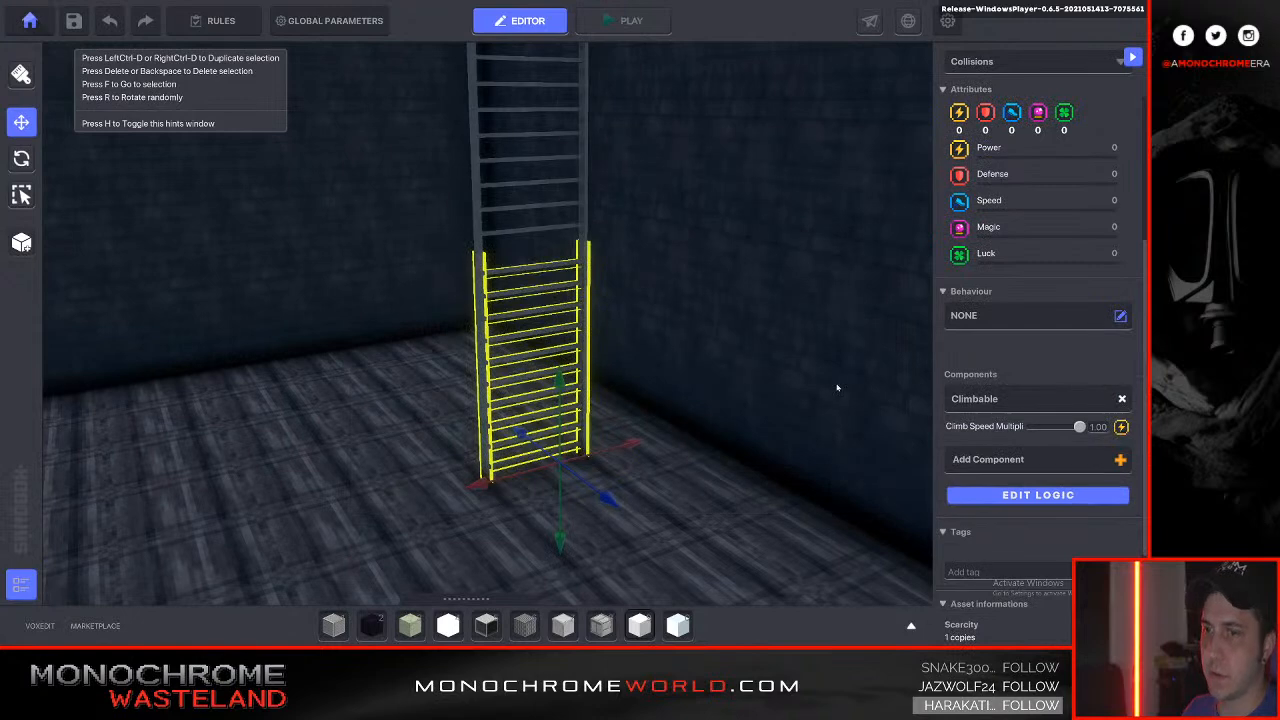
pyautogui.click(550, 228)
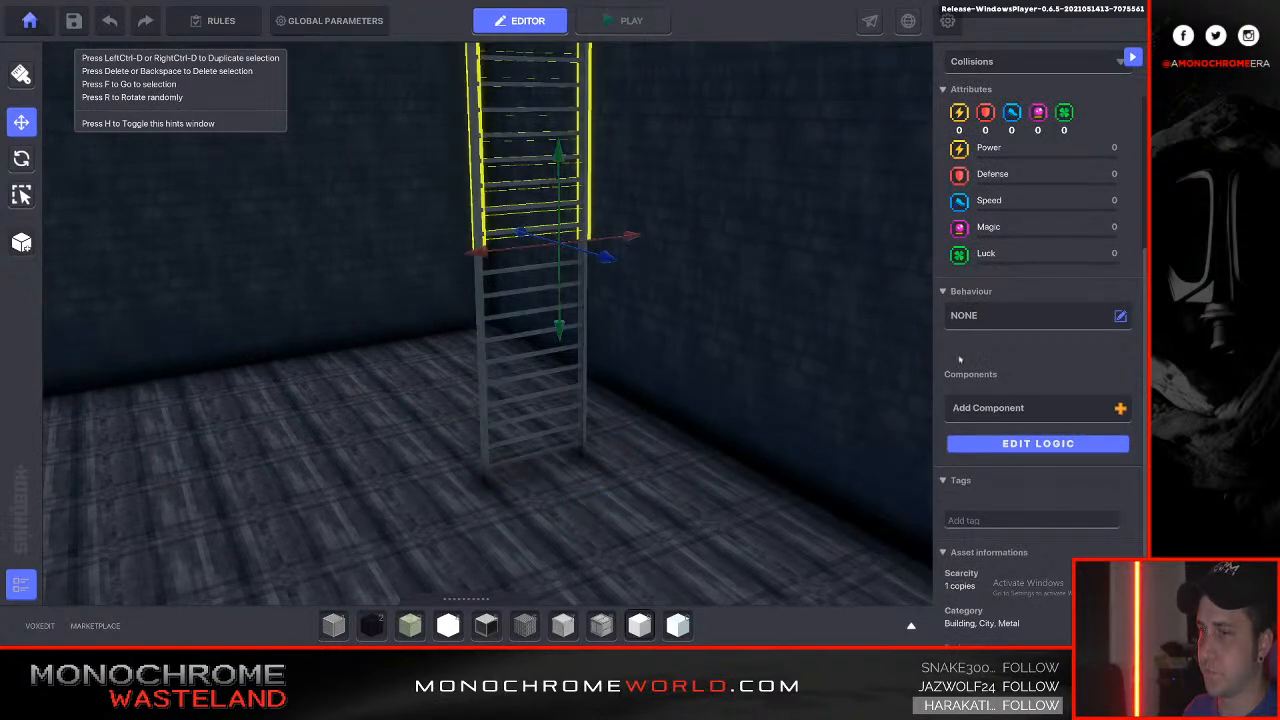
pyautogui.click(977, 410)
pyautogui.click(418, 262)
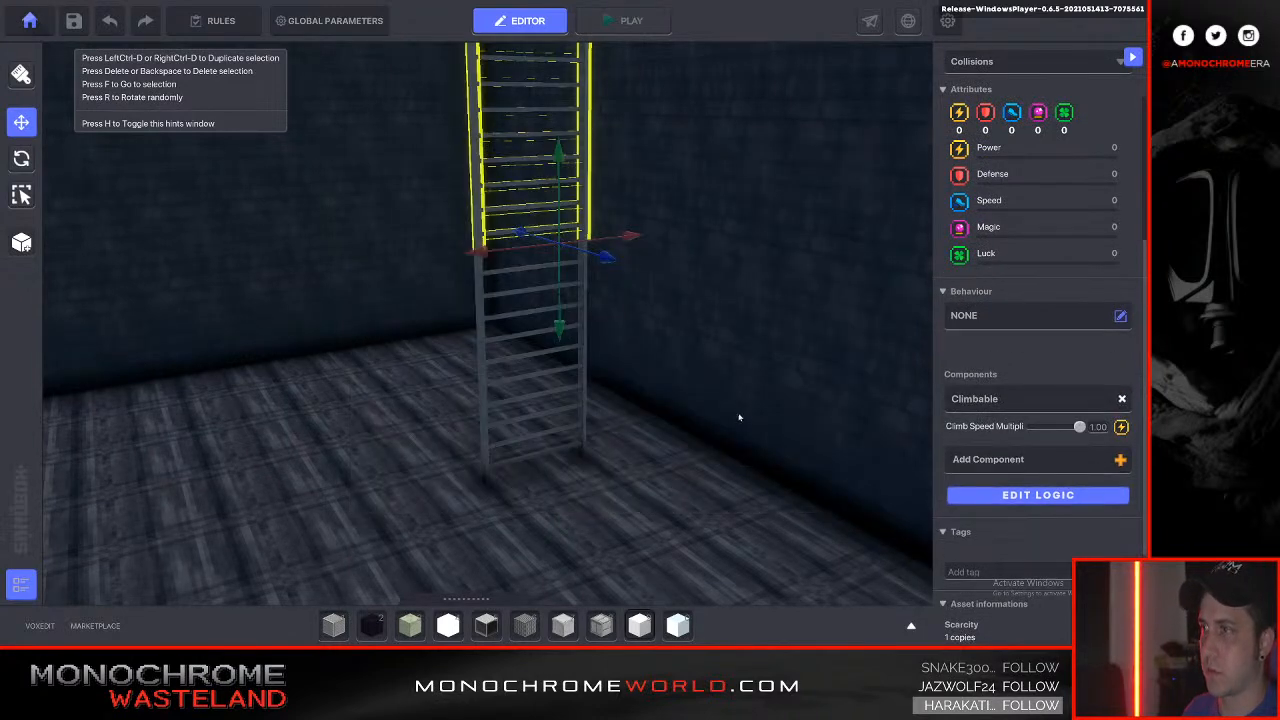
# Duplicate the upper metal ladder and raise the copy directly above it, beside the ledge.
pyautogui.moveTo(741, 407); pyautogui.dragTo(727, 403, button='right')
pyautogui.press('s')
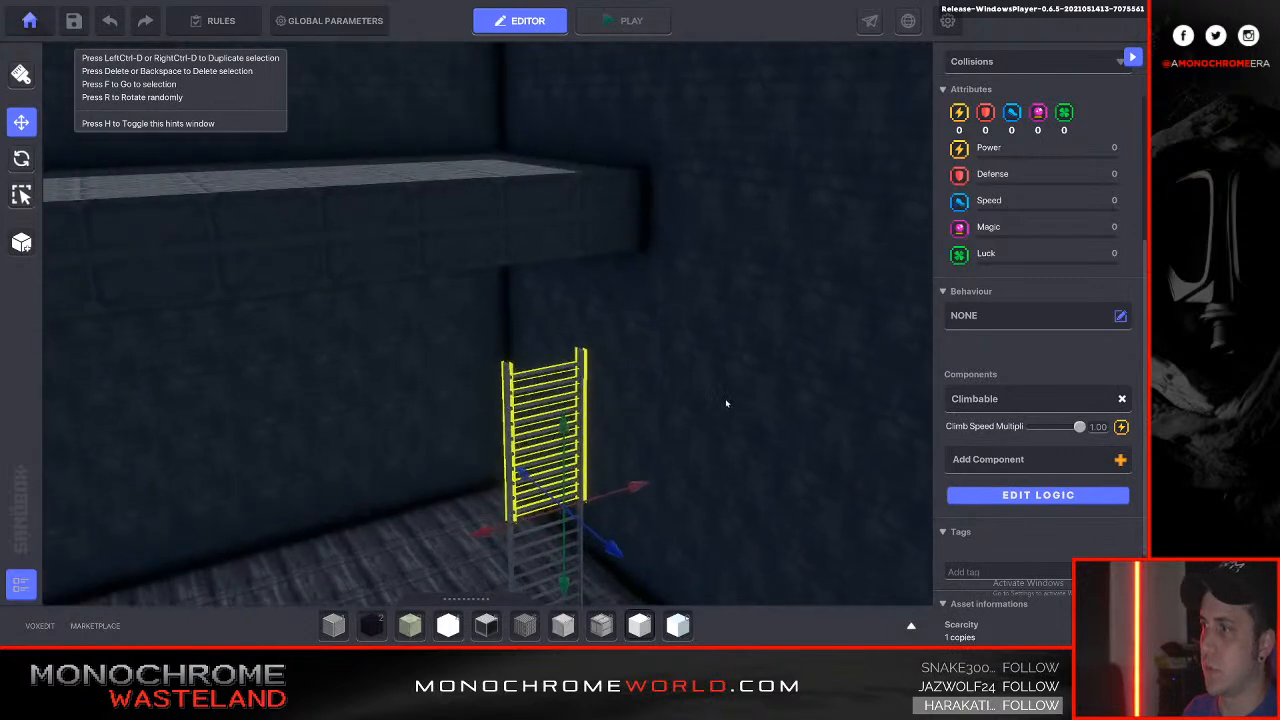
pyautogui.hotkey('ctrl', 'd')
pyautogui.moveTo(562, 464); pyautogui.dragTo(557, 266)
pyautogui.press('d')
pyautogui.moveTo(552, 263); pyautogui.dragTo(553, 264, button='right')
# Align the new top ladder section sideways and in depth with the ladders below it.
pyautogui.press('d')
pyautogui.moveTo(606, 280); pyautogui.dragTo(656, 280)
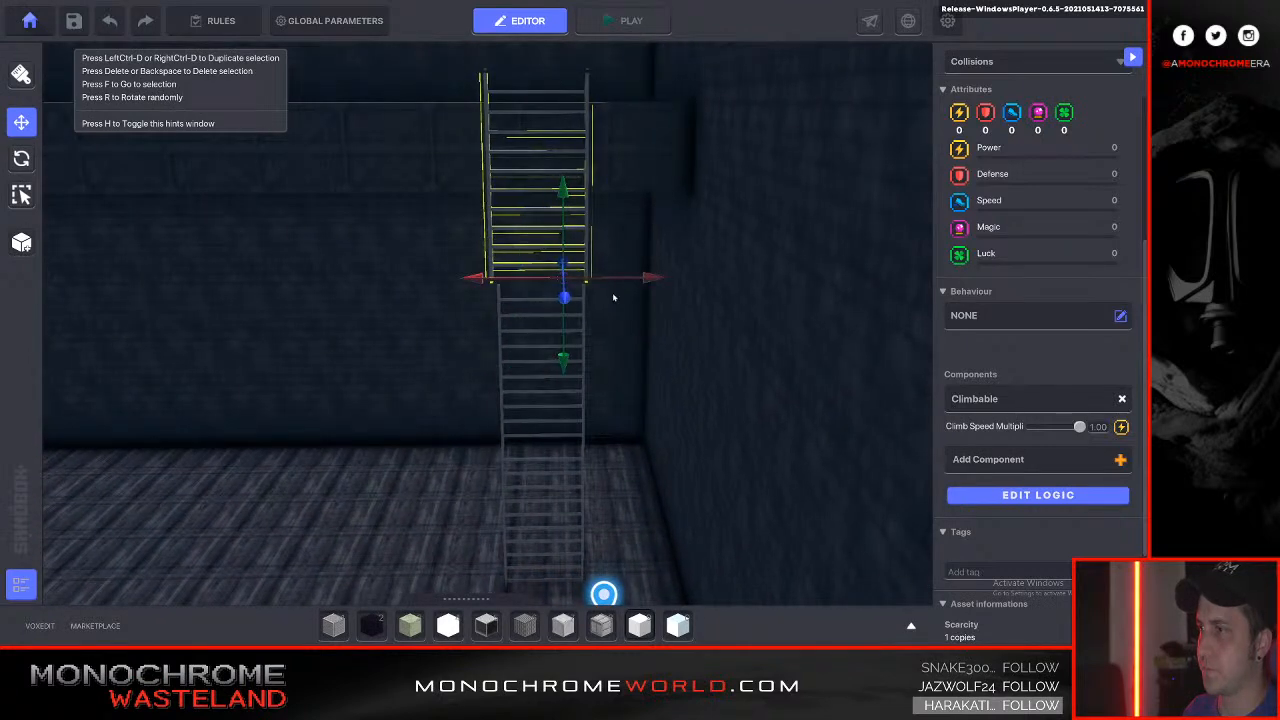
pyautogui.press('a')
pyautogui.moveTo(569, 287); pyautogui.dragTo(570, 288, button='right')
pyautogui.moveTo(580, 218); pyautogui.dragTo(537, 222)
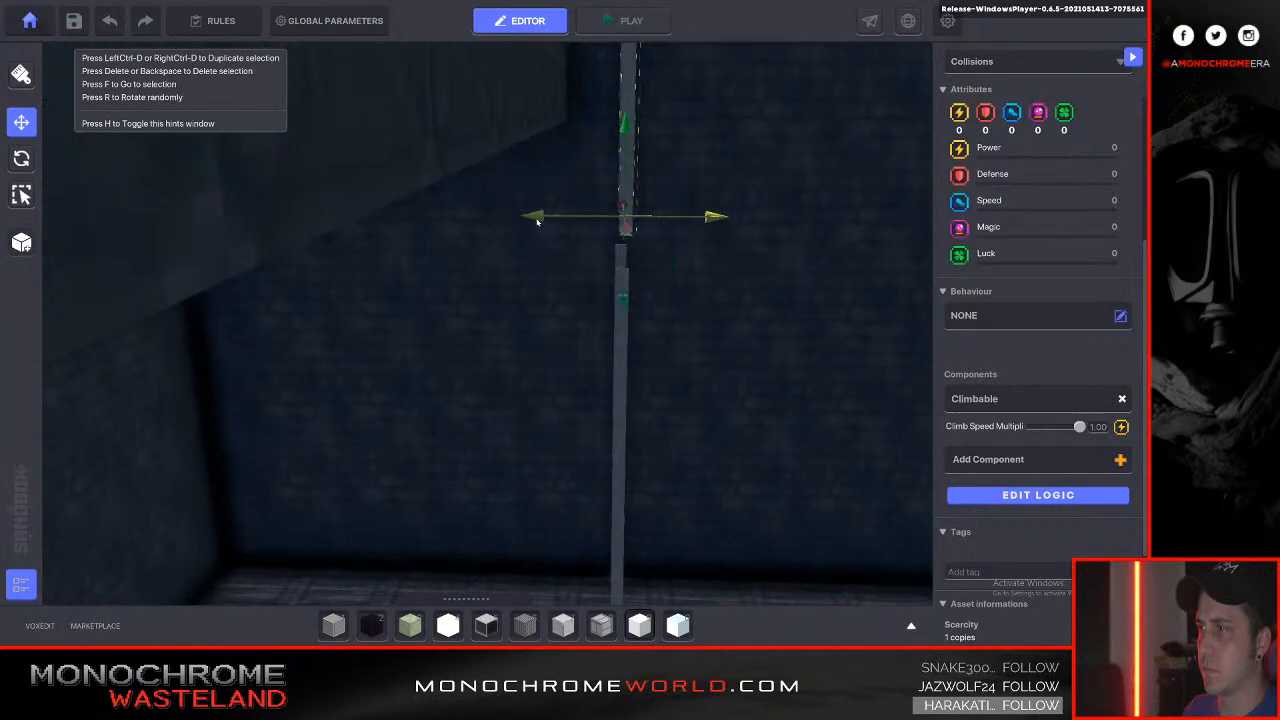
pyautogui.moveTo(624, 328); pyautogui.dragTo(618, 322, button='right')
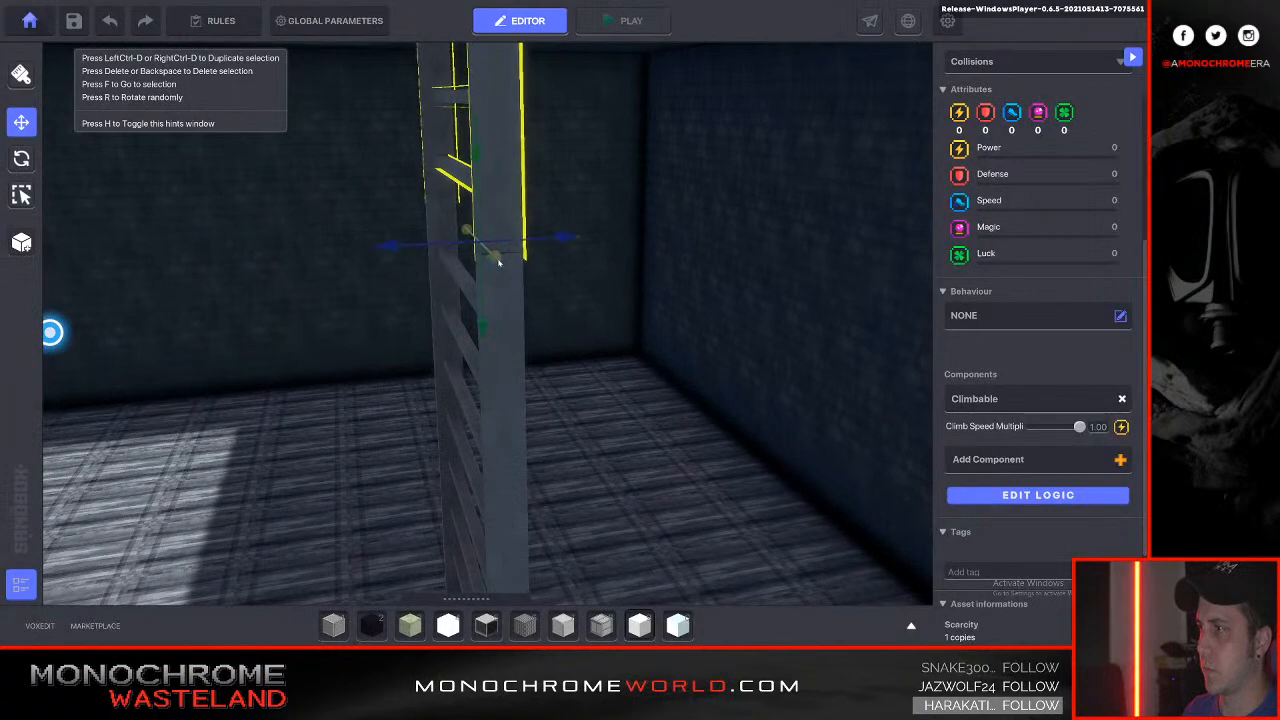
pyautogui.moveTo(499, 264); pyautogui.dragTo(517, 255, button='right')
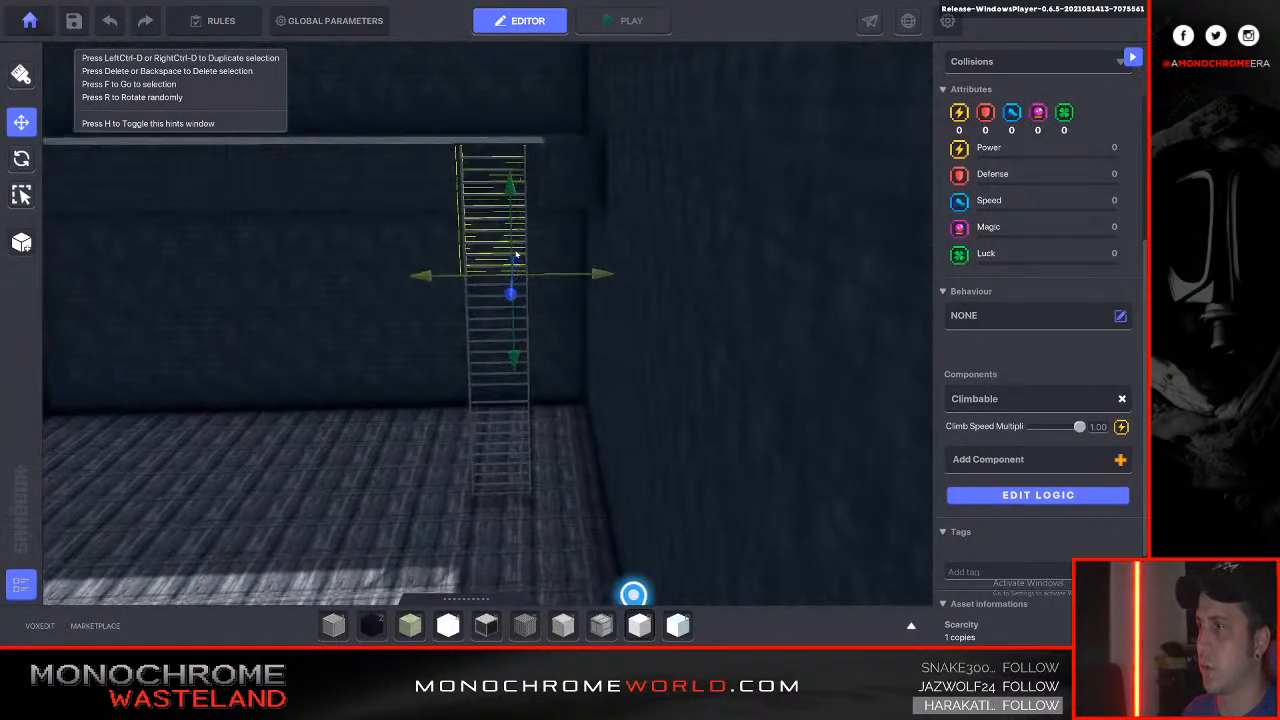
# Select all three ladder sections together and move them up against the ledge.
pyautogui.keyDown('shift'); pyautogui.click(527, 355); pyautogui.keyUp('shift')
pyautogui.keyDown('shift'); pyautogui.click(522, 470); pyautogui.keyUp('shift')
pyautogui.moveTo(522, 470); pyautogui.dragTo(522, 470, button='right')
pyautogui.moveTo(670, 506); pyautogui.dragTo(630, 506)
pyautogui.moveTo(628, 505); pyautogui.dragTo(611, 489, button='right')
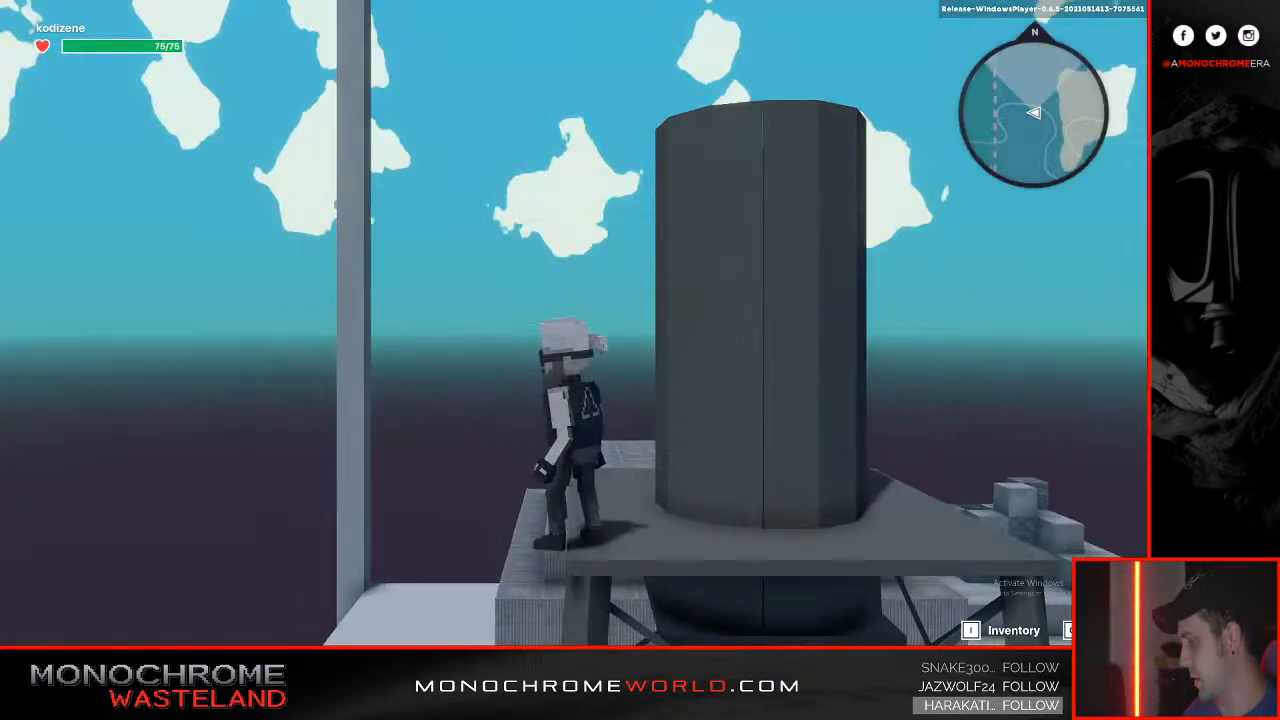
# Play-test the level by walking into the building and climbing the ladder to the upper ledge.
pyautogui.press('w')
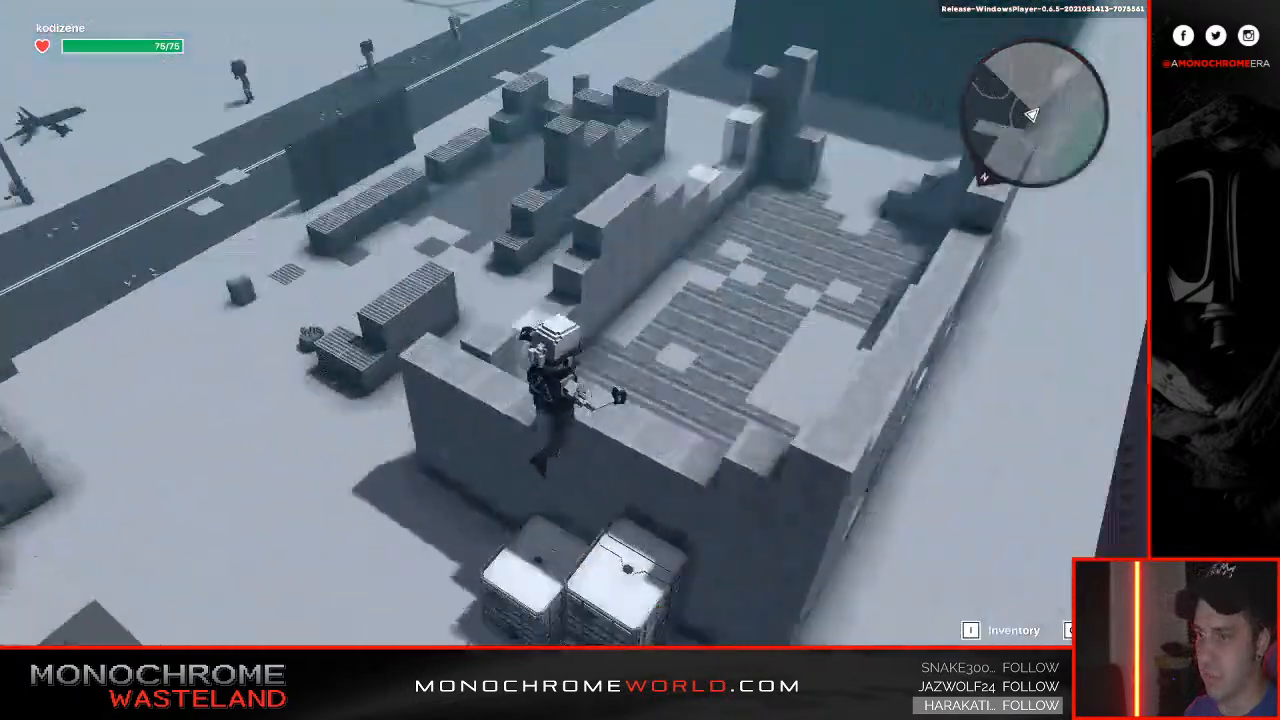
pyautogui.press('space')
pyautogui.press('space')
pyautogui.press('w')
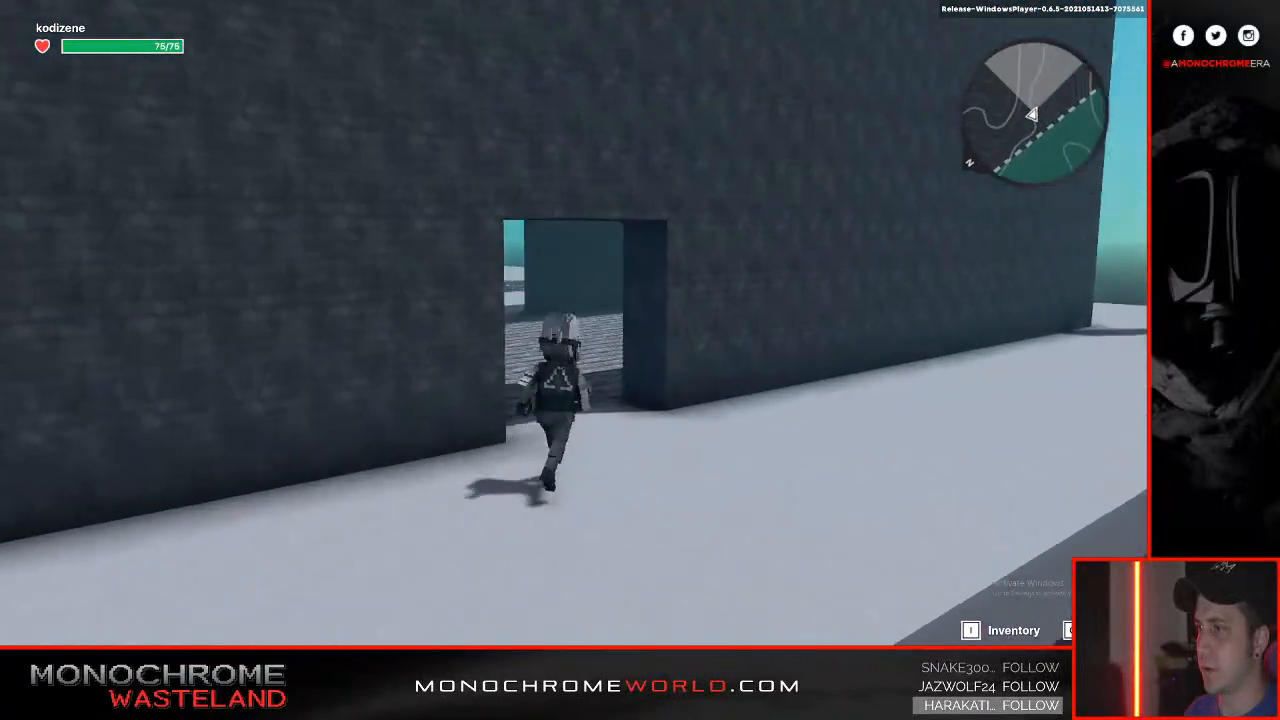
pyautogui.press('w')
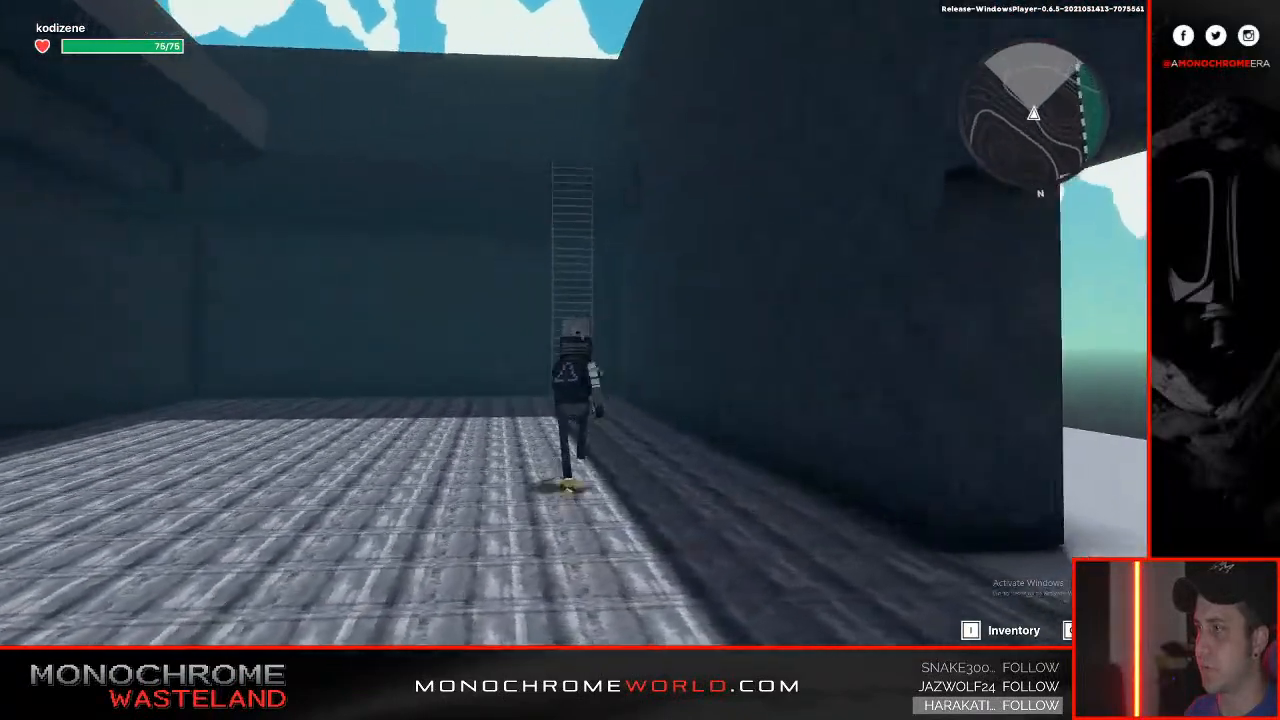
pyautogui.press('w')
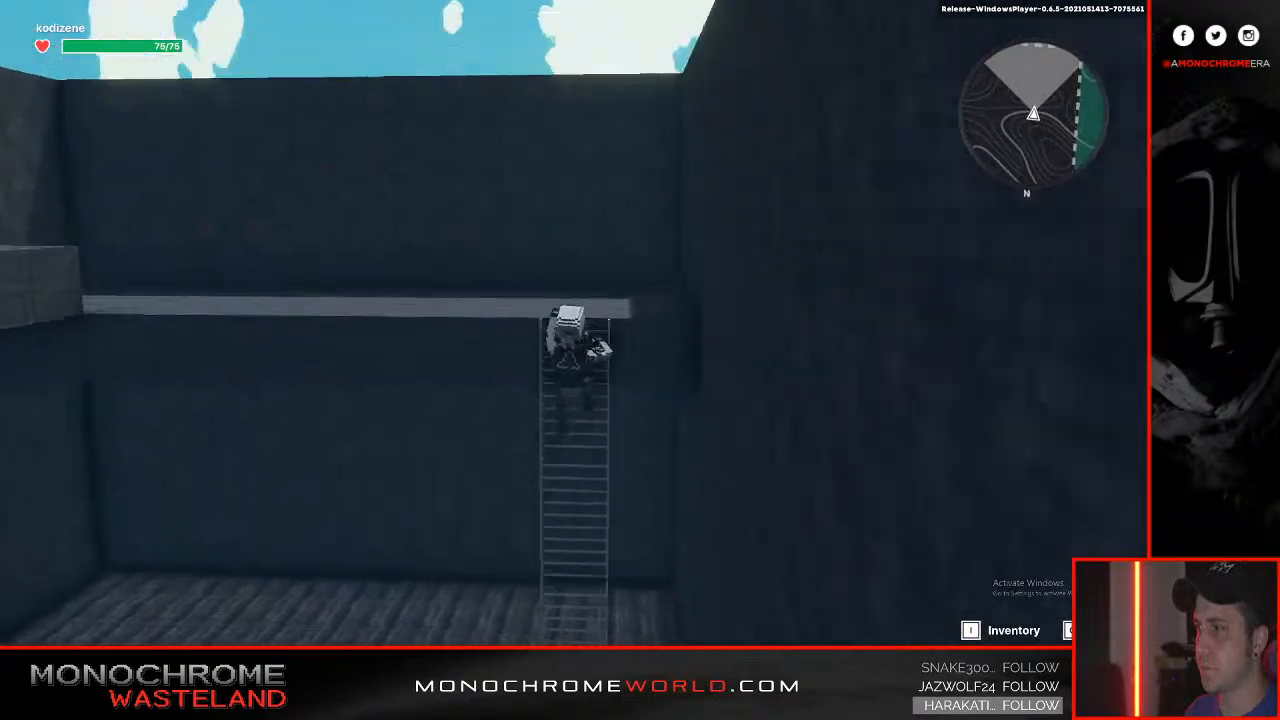
pyautogui.press('w')
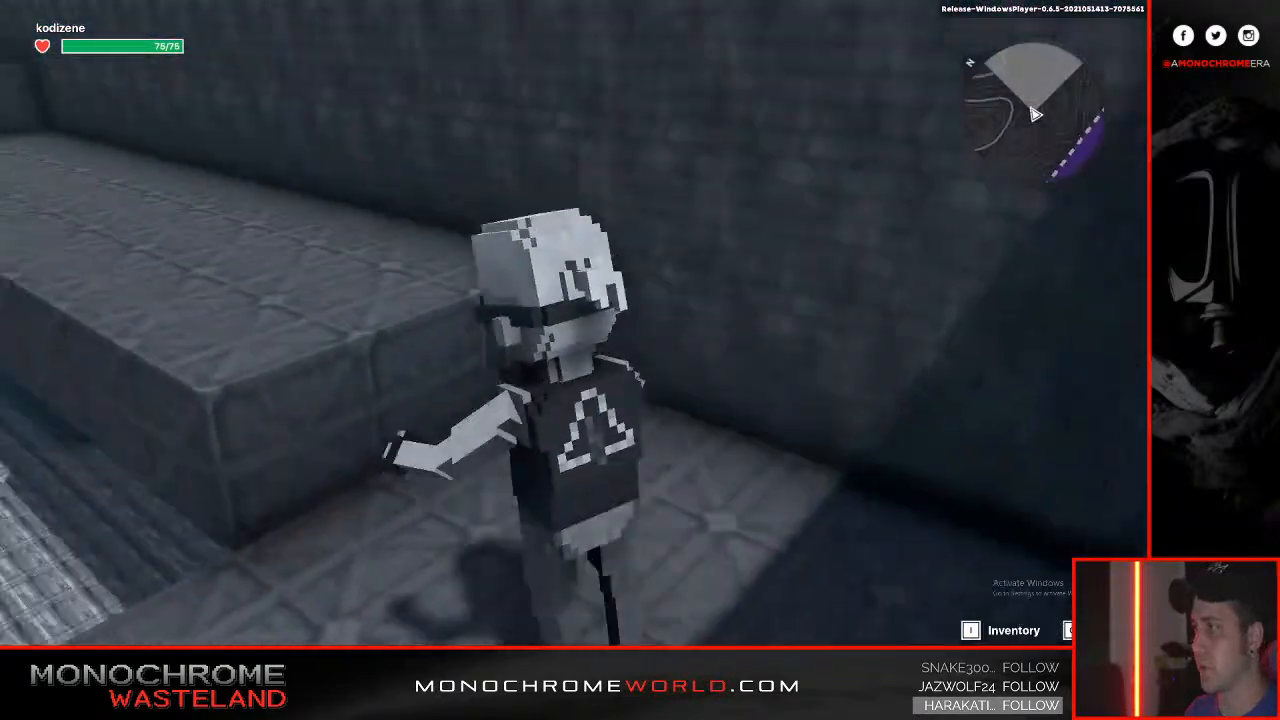
# Check in play mode that the upper platforms and wall tops can be walked and jumped on, and return to editing.
pyautogui.press('w')
pyautogui.press('space')
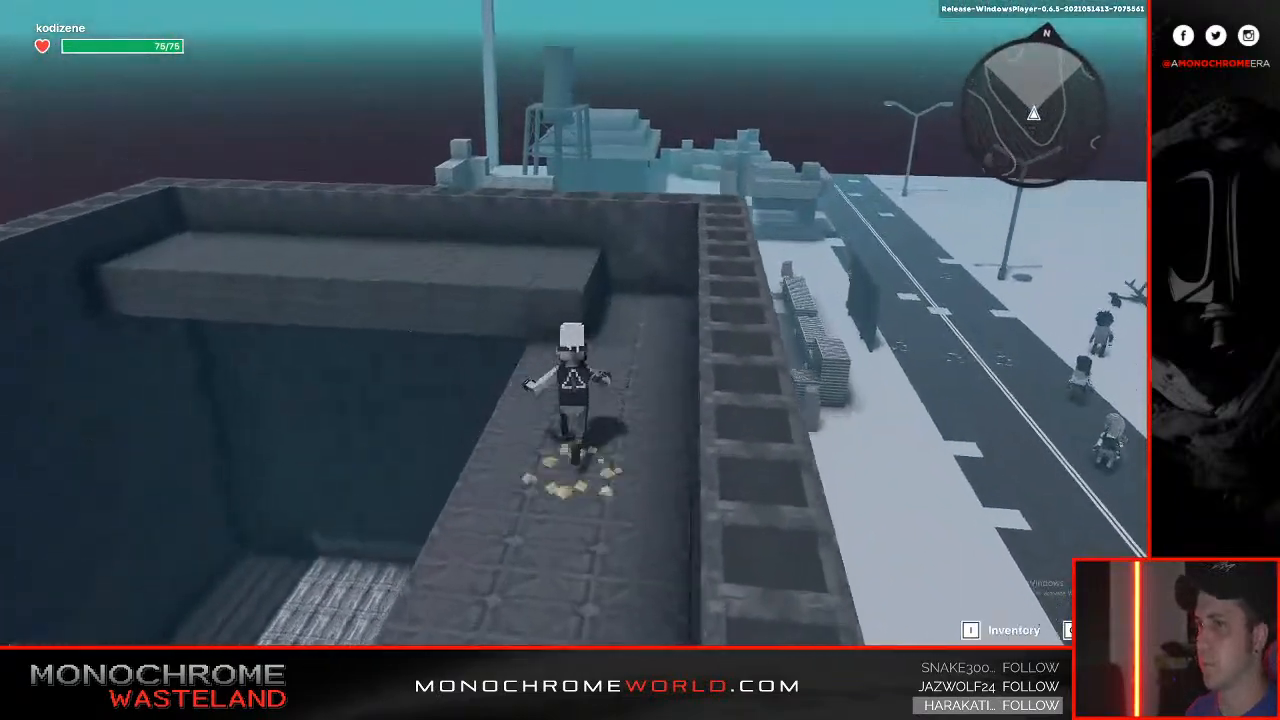
pyautogui.press('space')
pyautogui.press('w')
pyautogui.press('space')
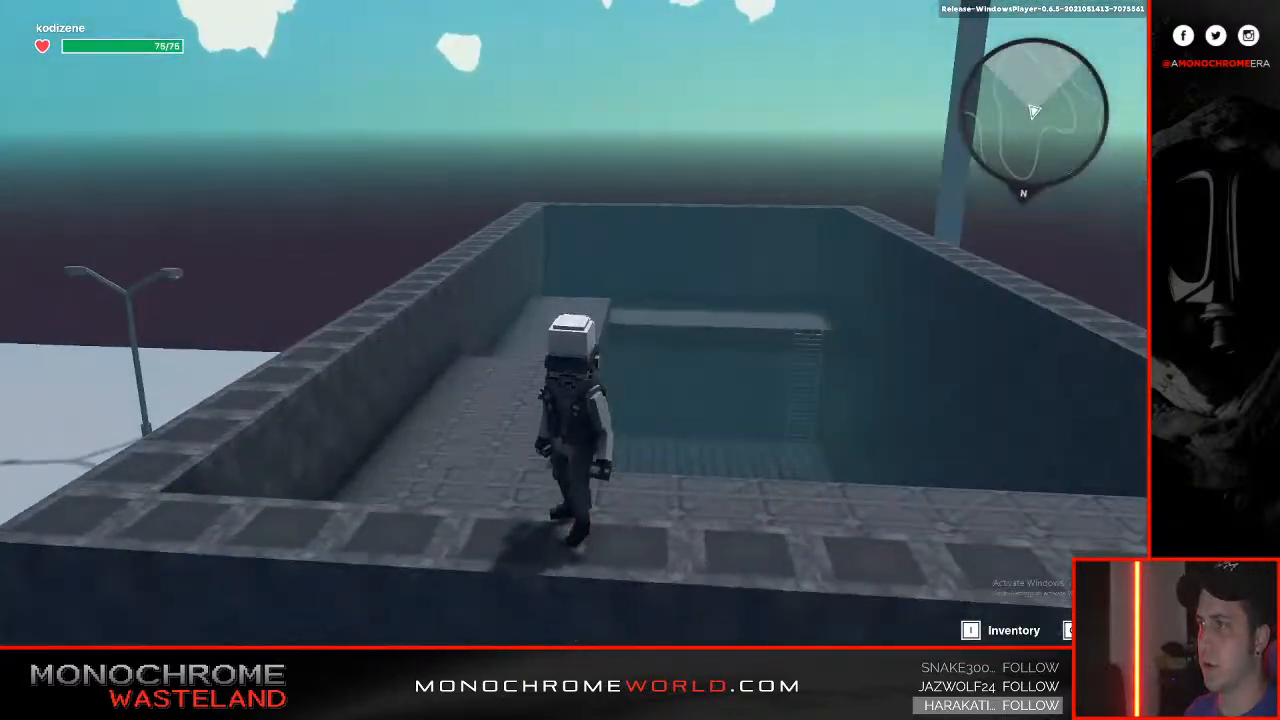
pyautogui.press('w')
pyautogui.press('d')
pyautogui.press('w')
pyautogui.press('space')
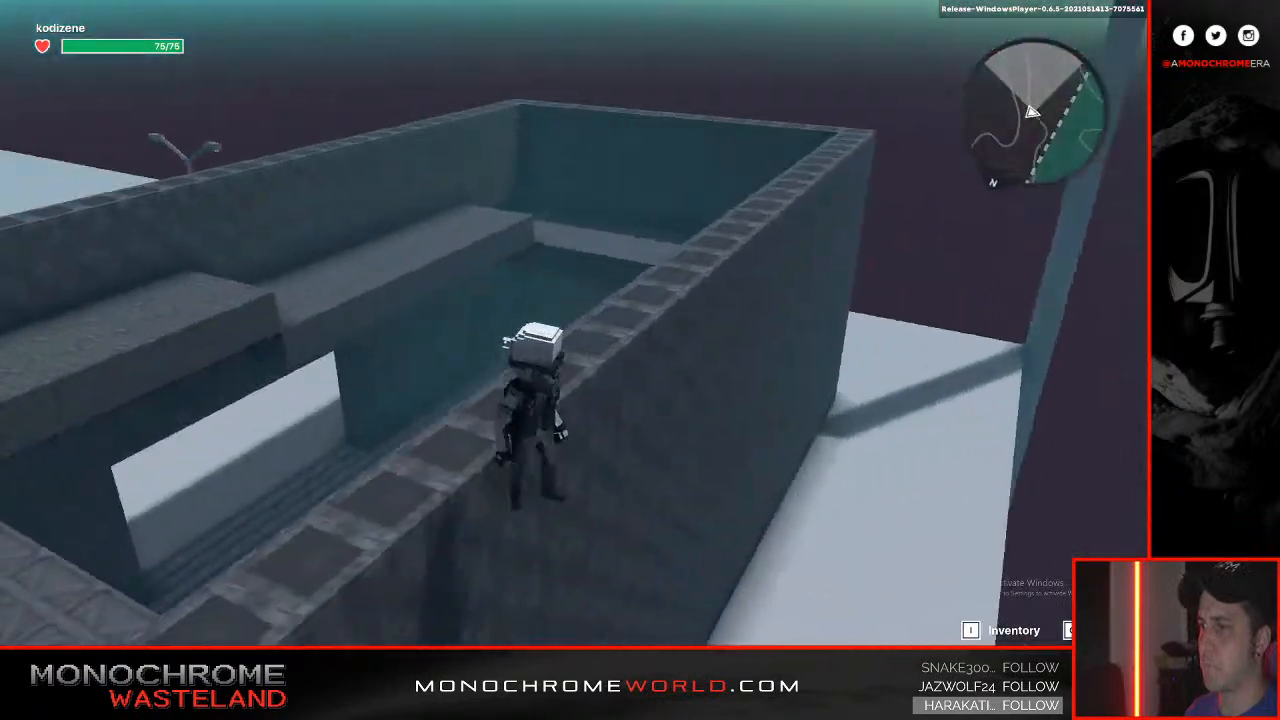
pyautogui.hotkey('ctrl', 'p')
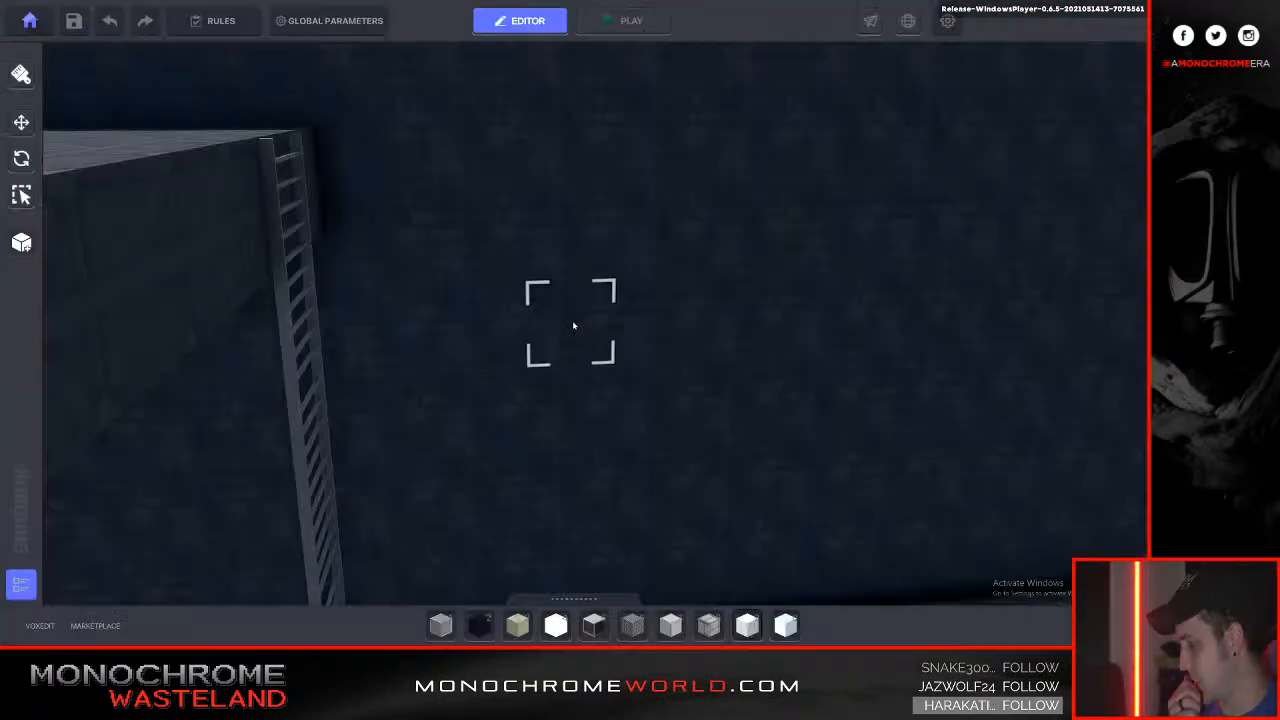
# Search the asset library for "brick" and choose the Dark Bricks block.
pyautogui.press('e')
pyautogui.moveTo(594, 380); pyautogui.dragTo(594, 378, button='right')
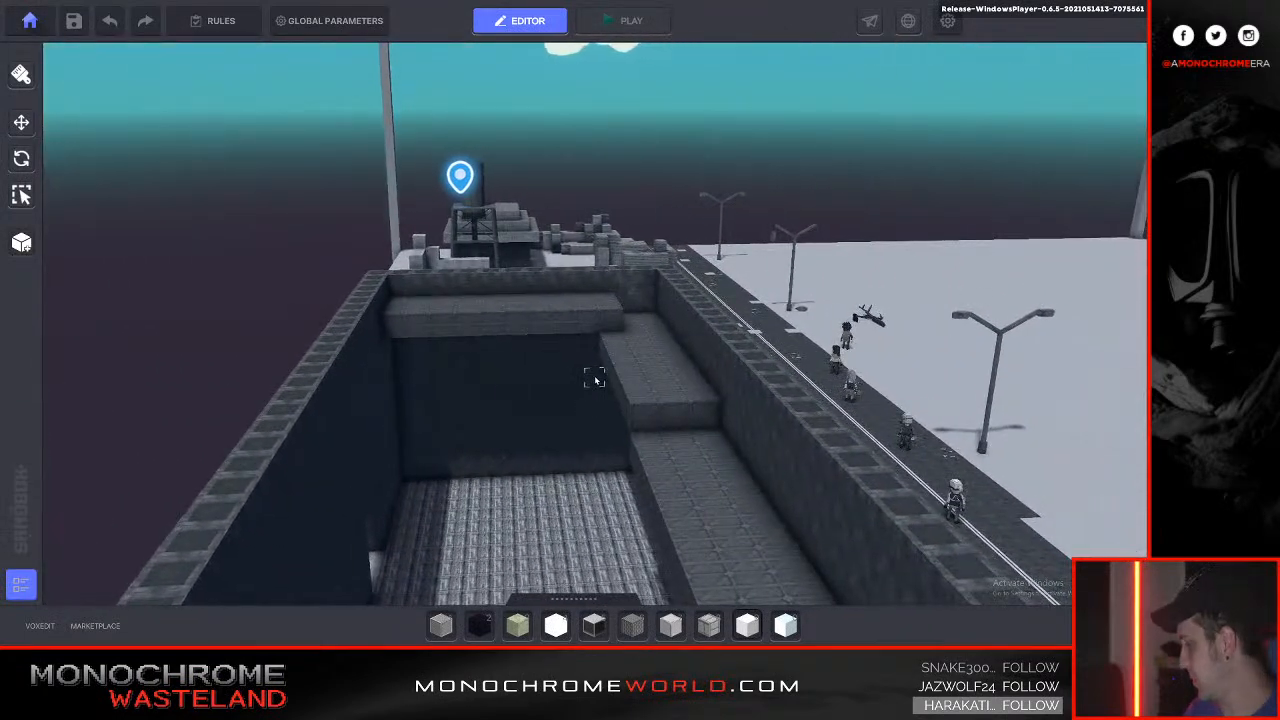
pyautogui.press('Tab')
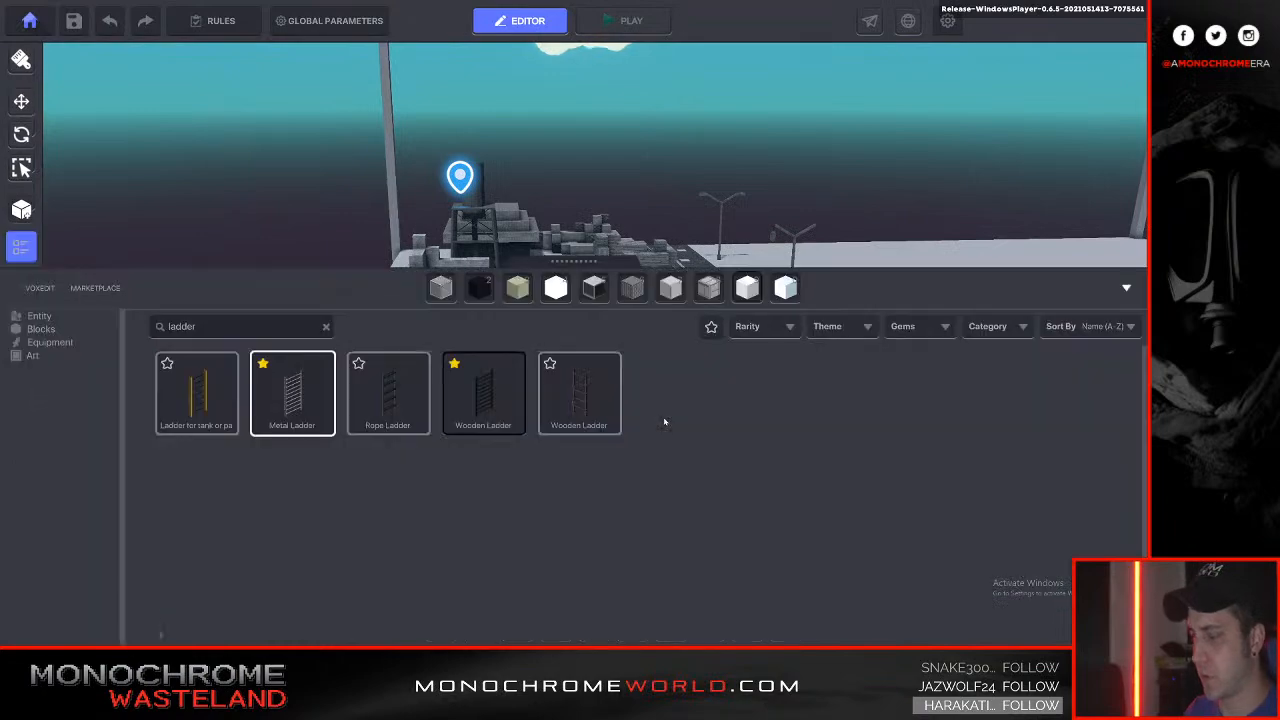
pyautogui.write('brick')
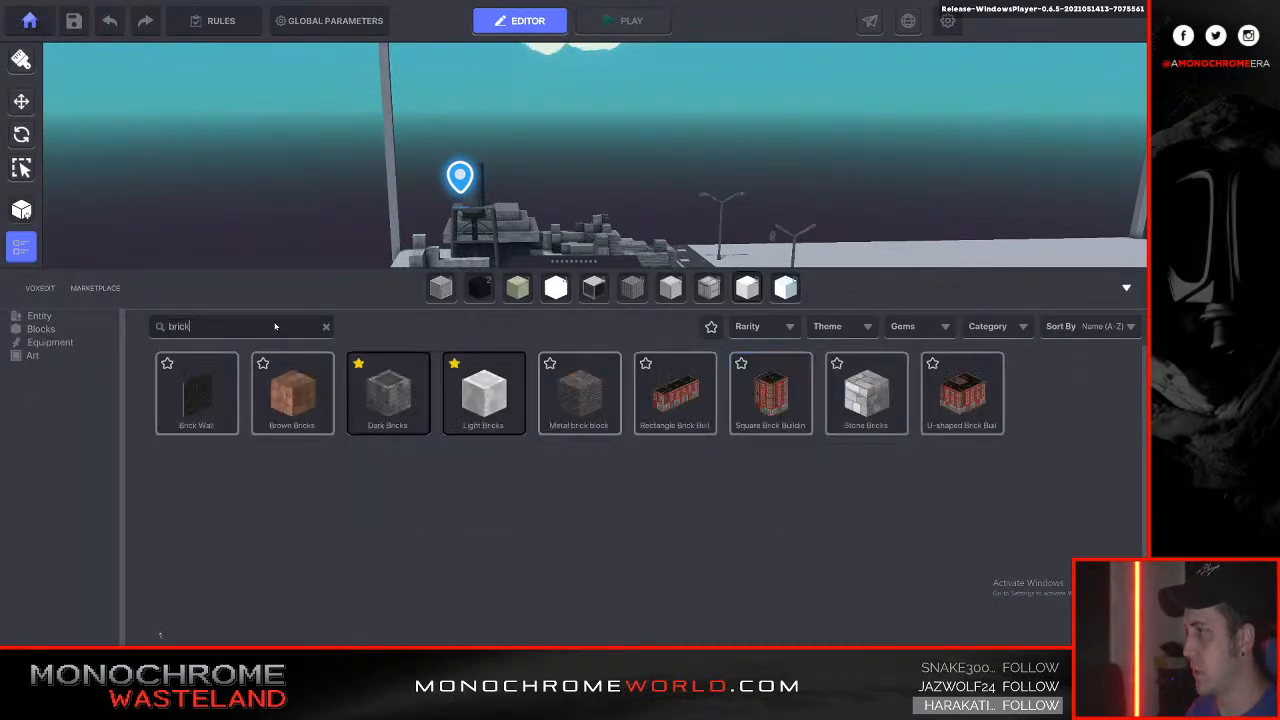
pyautogui.click(388, 392)
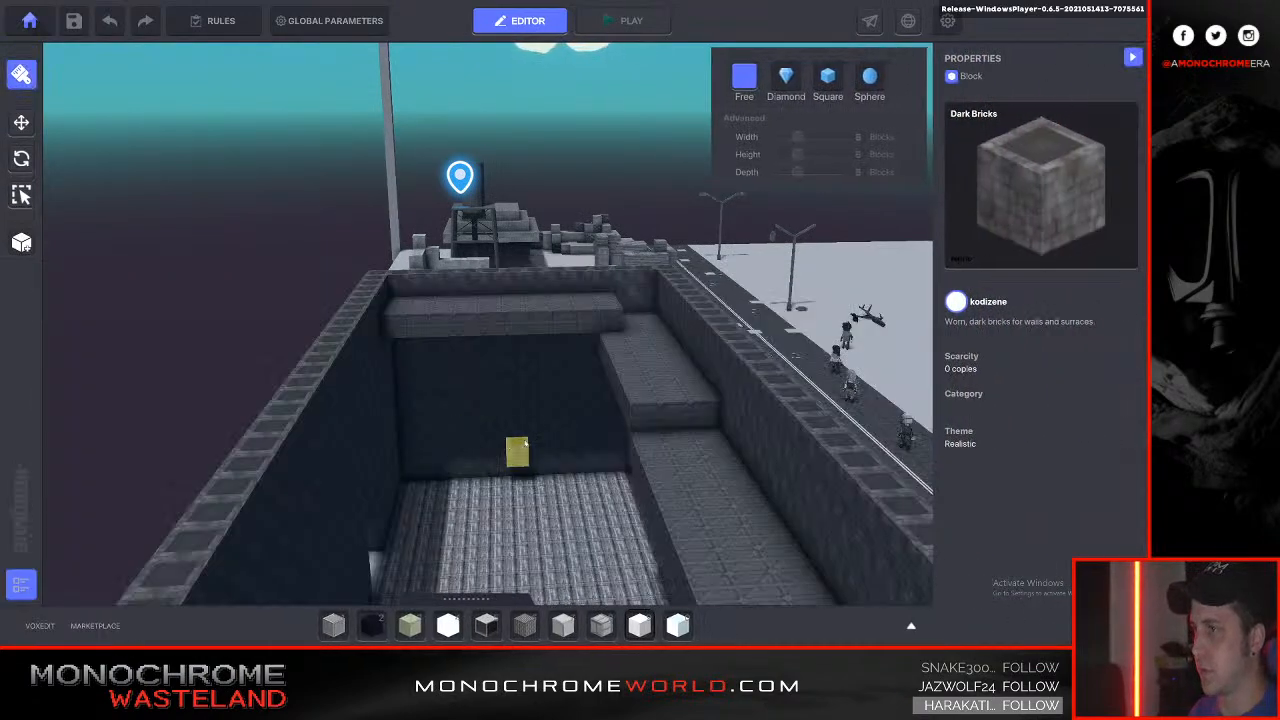
# Add a row of Dark Bricks along the top of the building's street-side wall.
pyautogui.press('d')
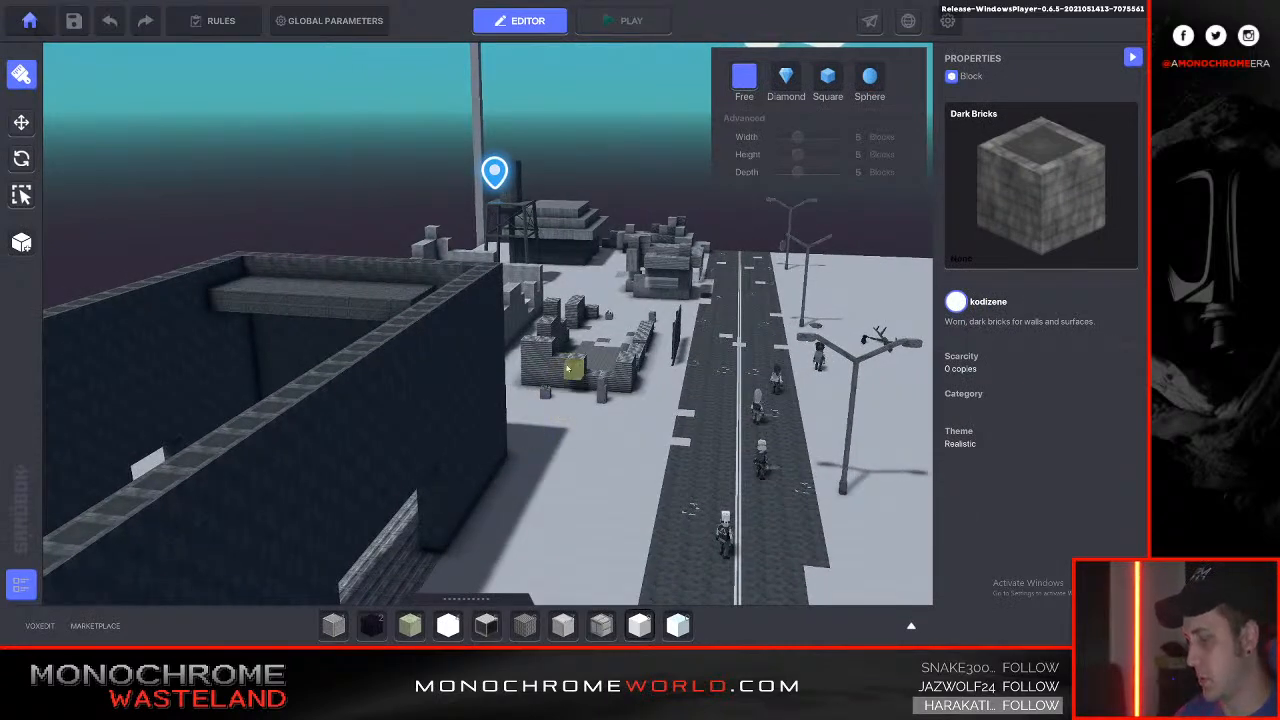
pyautogui.moveTo(458, 381); pyautogui.dragTo(481, 409, button='right')
pyautogui.press('a')
pyautogui.press('a')
pyautogui.press('a')
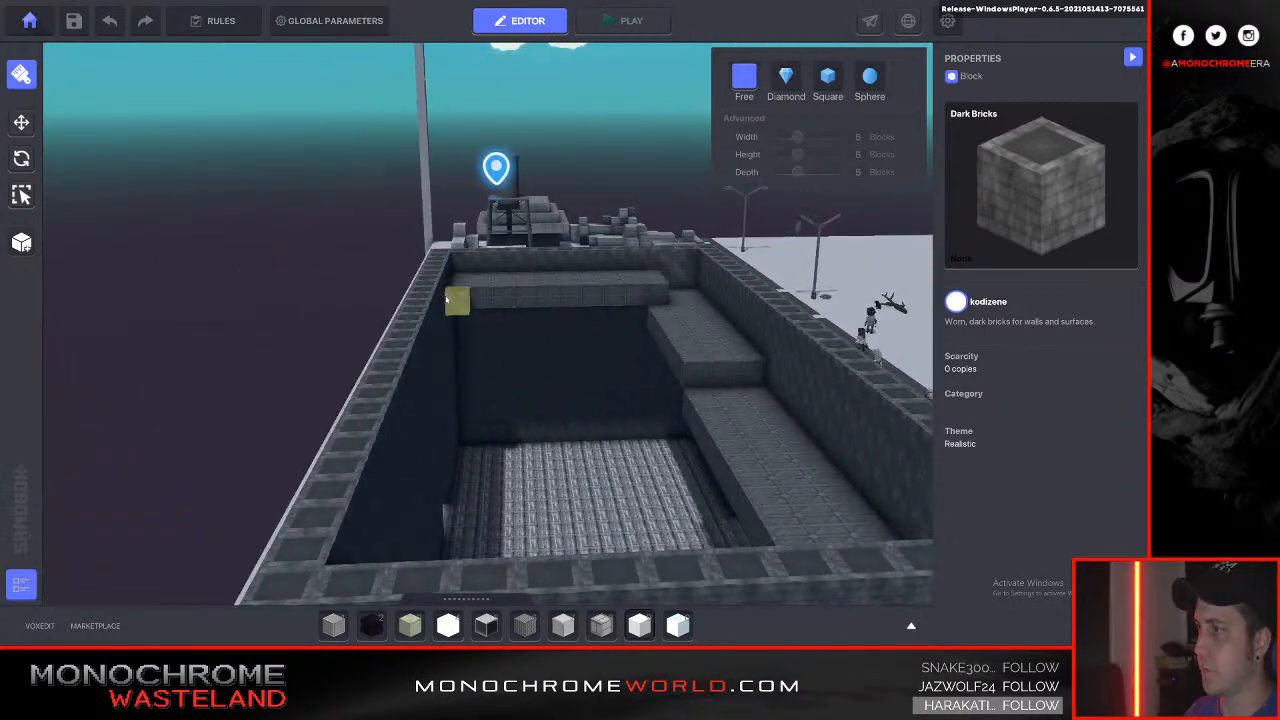
pyautogui.press('e')
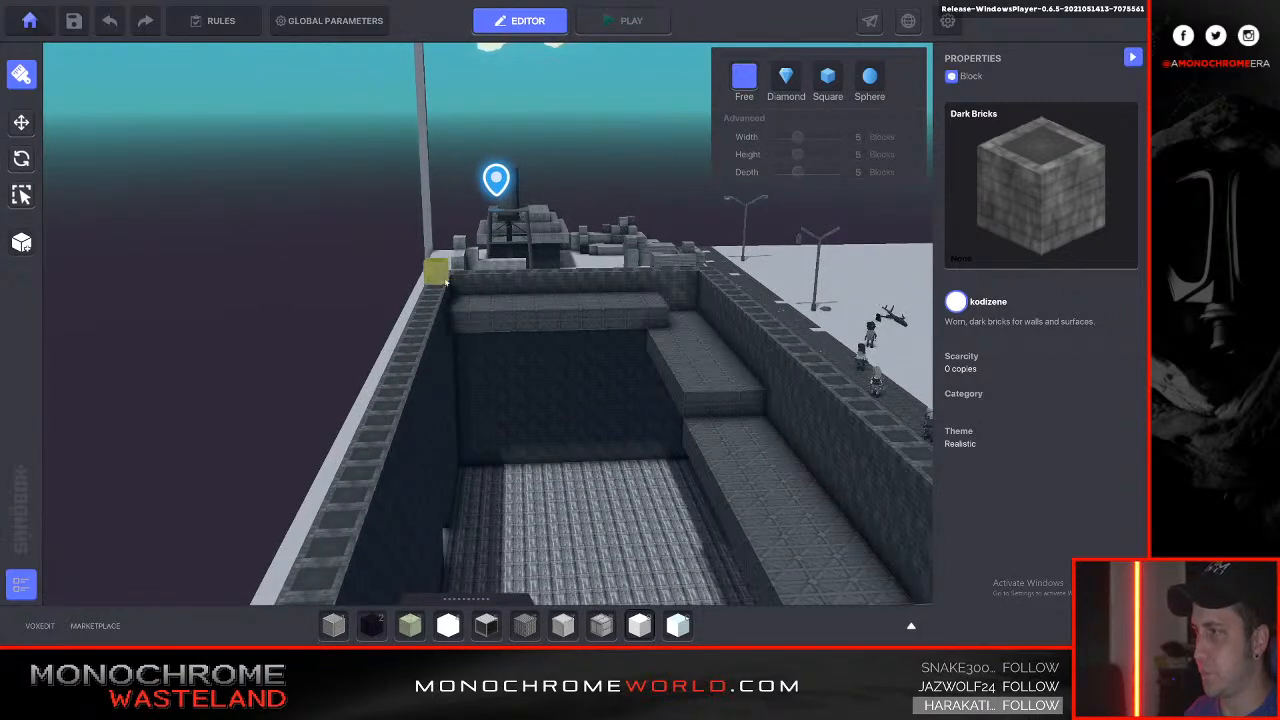
pyautogui.press('s')
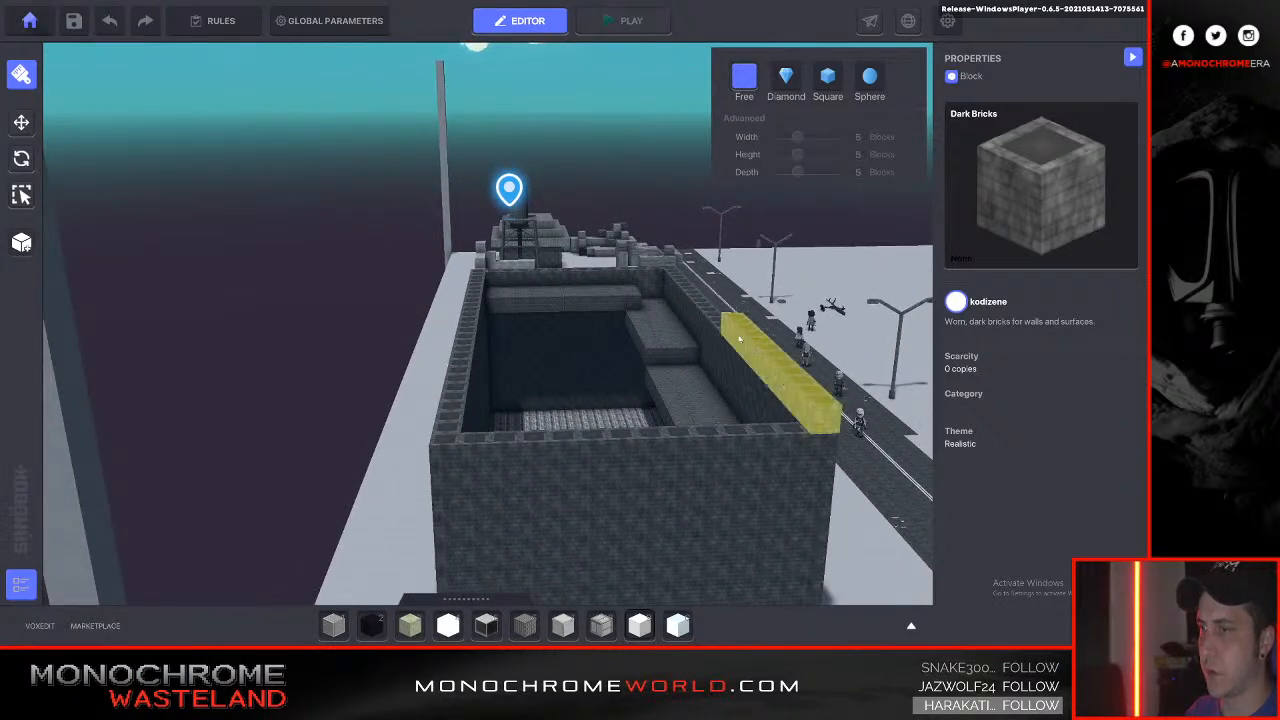
pyautogui.moveTo(740, 342); pyautogui.dragTo(731, 333)
pyautogui.moveTo(808, 424); pyautogui.dragTo(808, 427)
pyautogui.press('a')
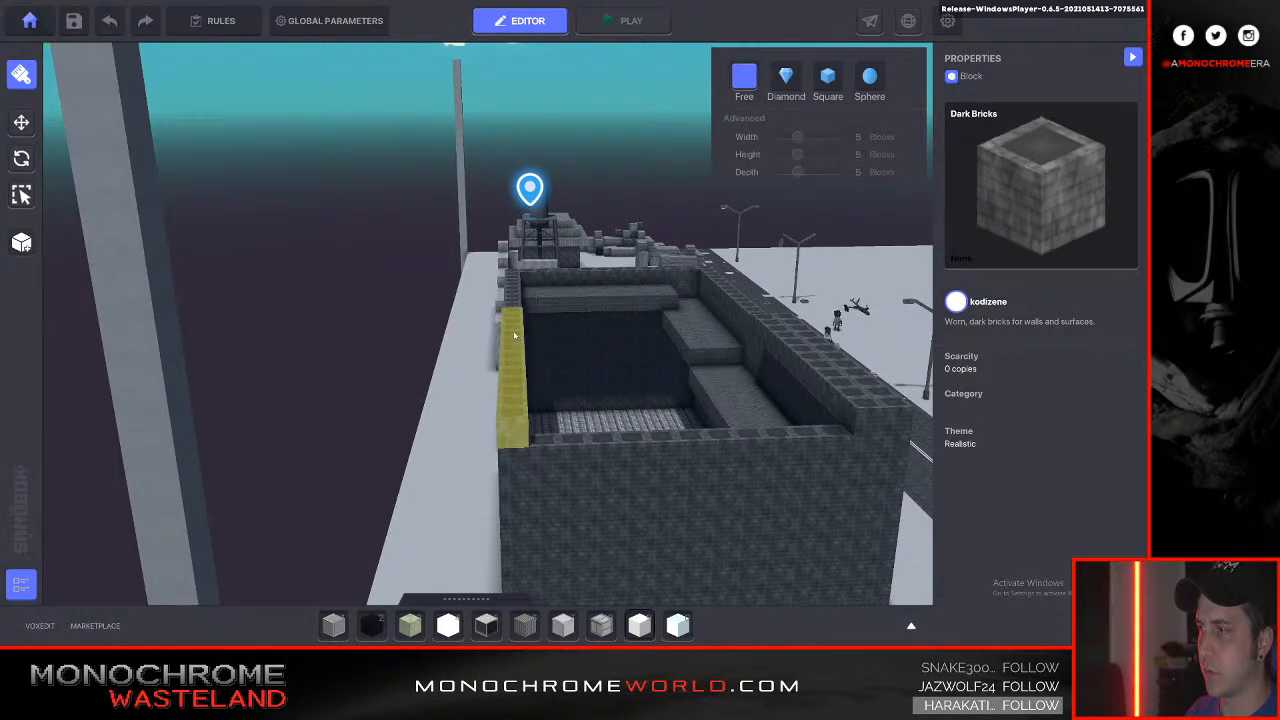
# Cover most of the building's open top with a flat Dark Bricks roof, leaving the platform end open.
pyautogui.press('d')
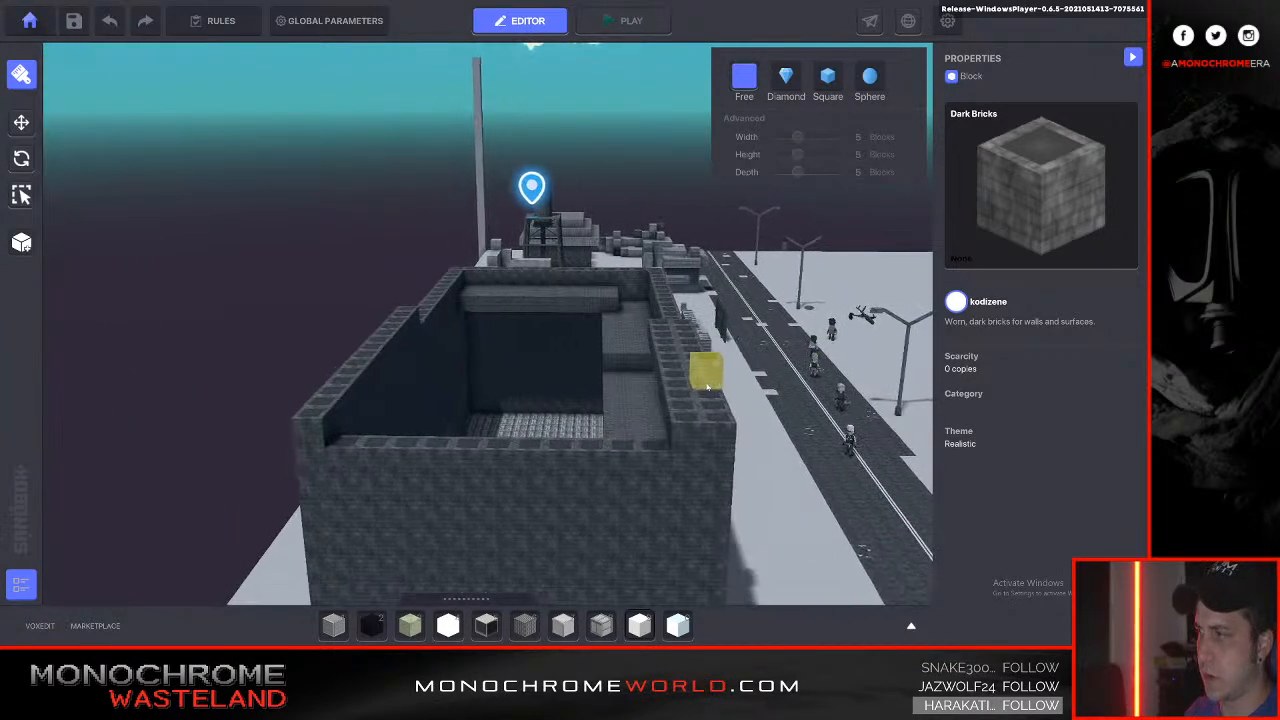
pyautogui.press('a')
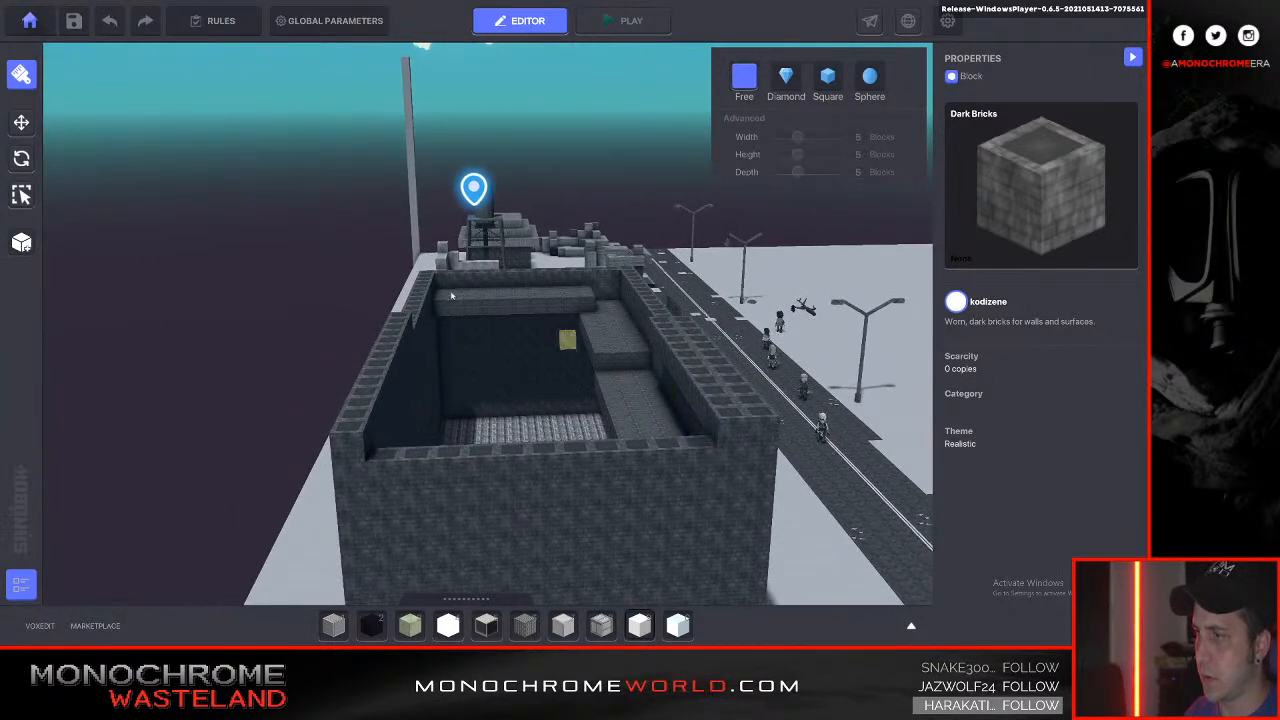
pyautogui.moveTo(407, 336); pyautogui.dragTo(716, 433)
pyautogui.press('w')
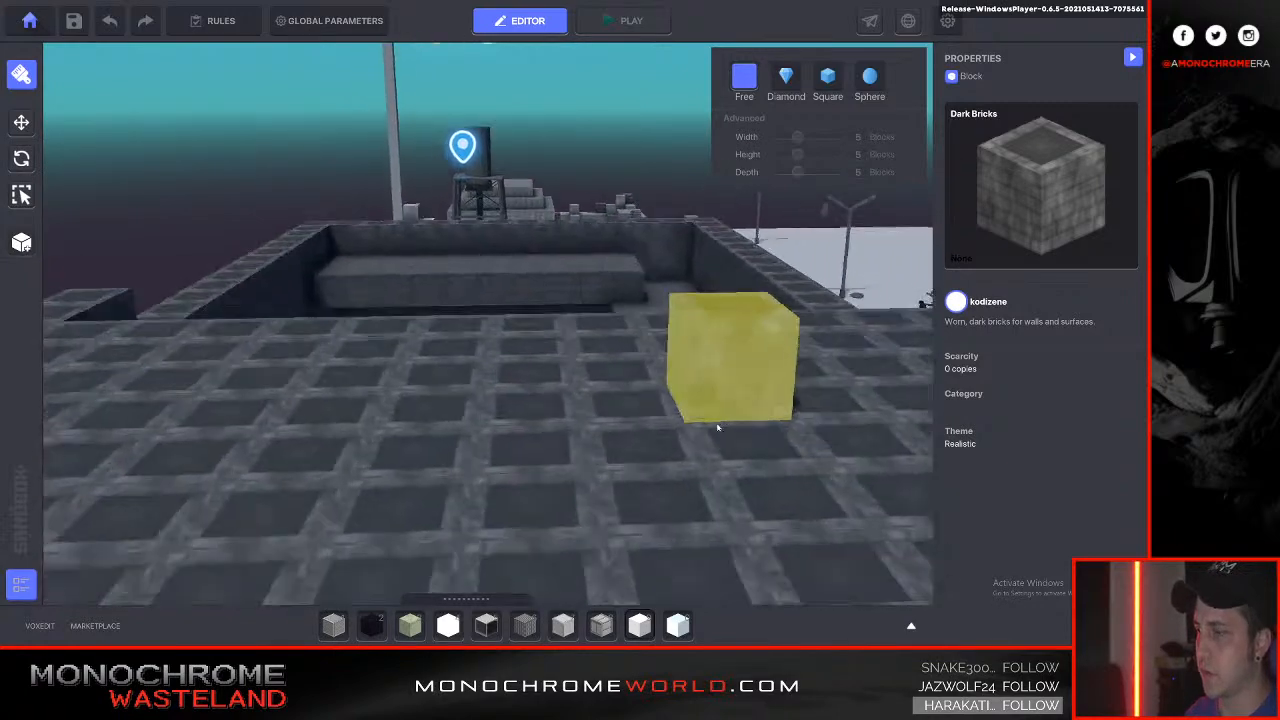
pyautogui.press('w')
pyautogui.moveTo(717, 427); pyautogui.dragTo(704, 412, button='right')
pyautogui.press('s')
pyautogui.press('e')
pyautogui.press('s')
pyautogui.press('e')
pyautogui.press('s')
# Find Metal Ducts with the search "metal" and extend the upper platform along the back wall with those blocks.
pyautogui.press('Tab')
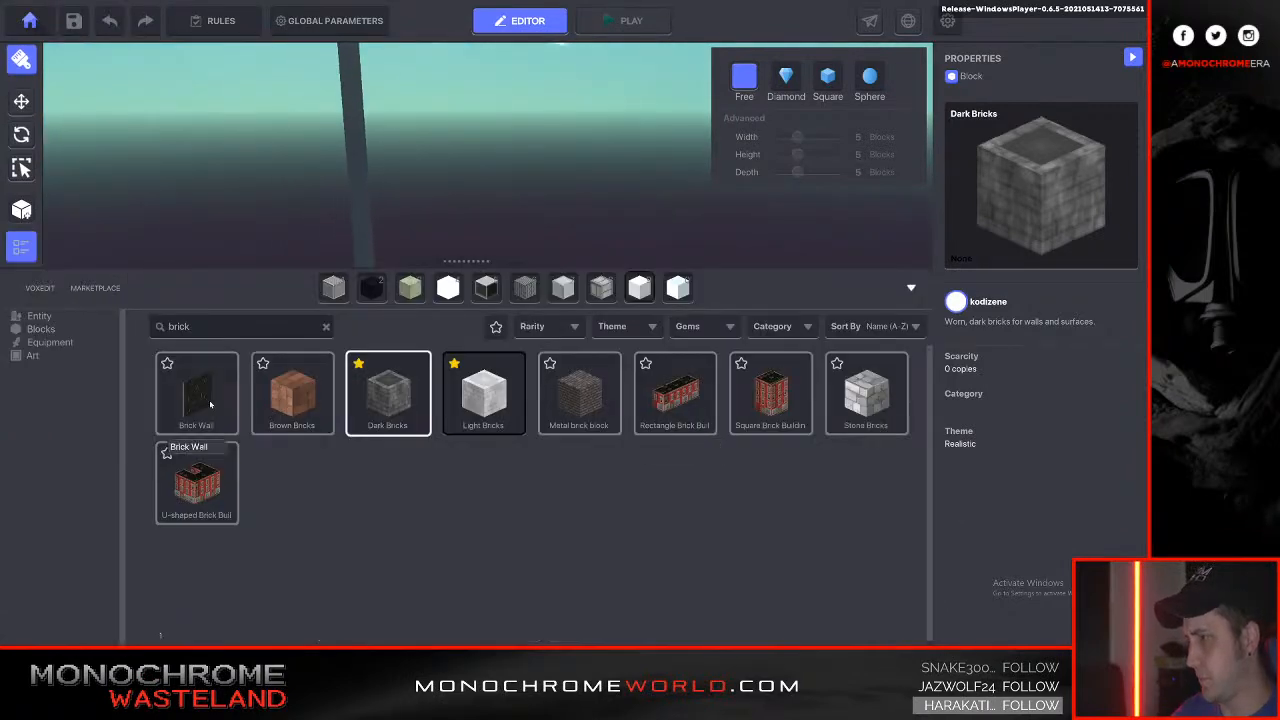
pyautogui.write('metal')
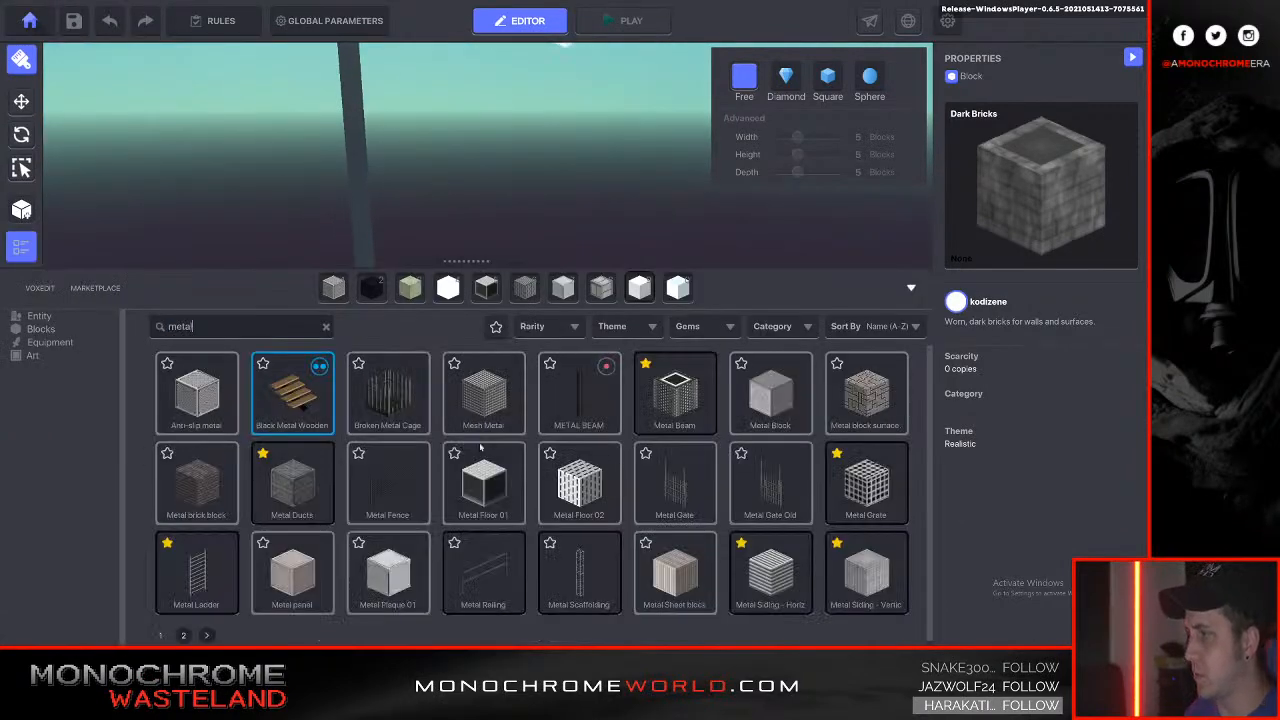
pyautogui.click(293, 483)
pyautogui.press('Tab')
pyautogui.moveTo(649, 496); pyautogui.dragTo(649, 496, button='right')
pyautogui.press('a')
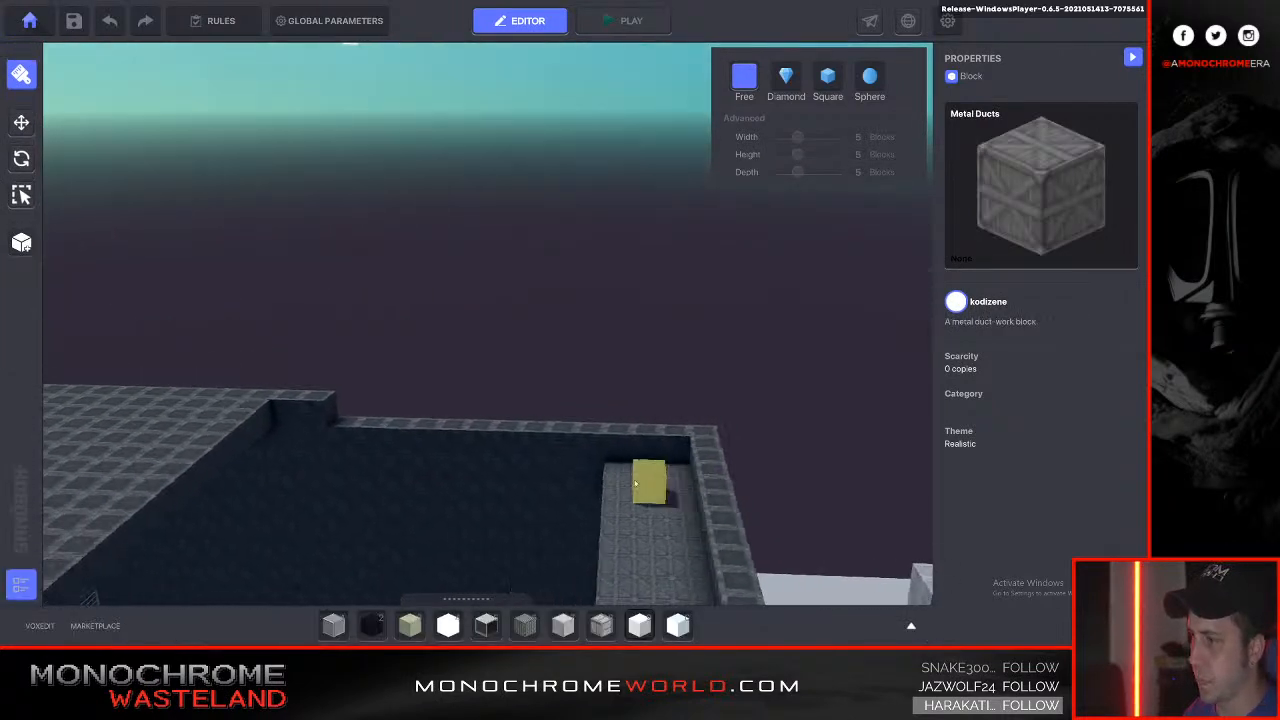
pyautogui.moveTo(530, 454); pyautogui.dragTo(480, 453)
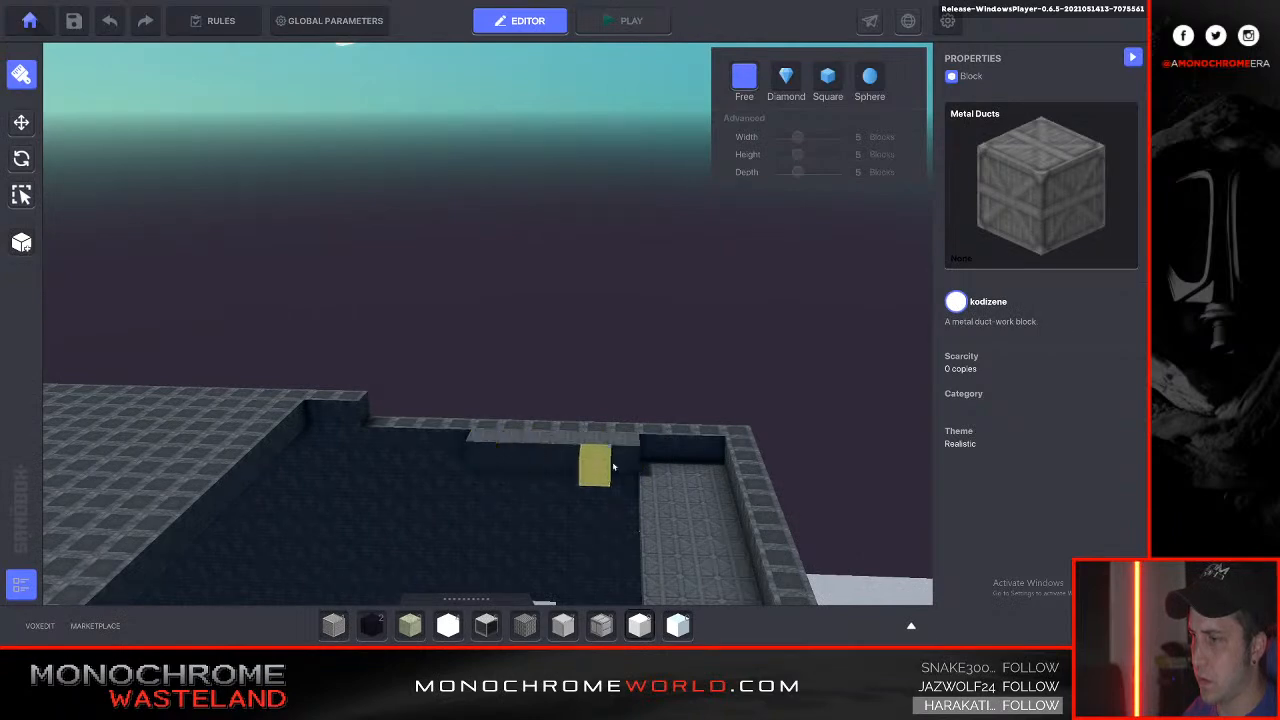
pyautogui.moveTo(596, 464); pyautogui.dragTo(485, 465)
# Search for "brick", choose Dark Bricks again and extend the roof further toward the upper platform.
pyautogui.press('Tab')
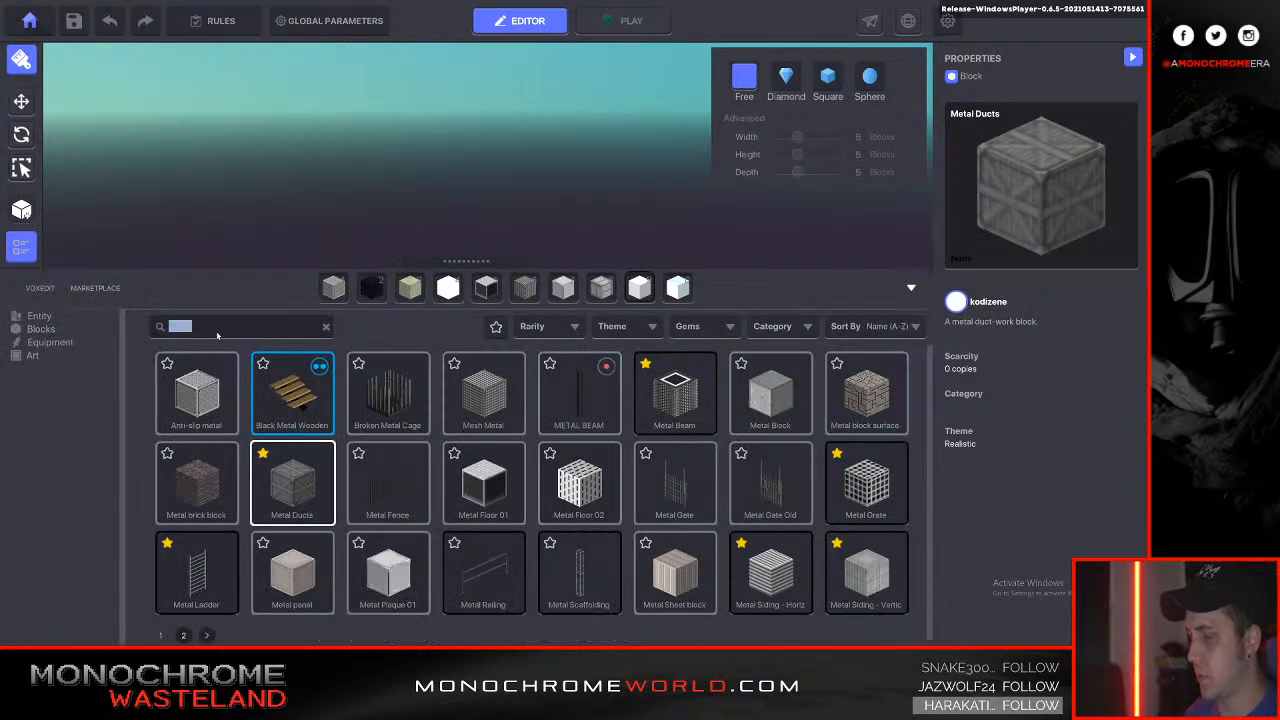
pyautogui.write('brick')
pyautogui.click(388, 394)
pyautogui.press('Tab')
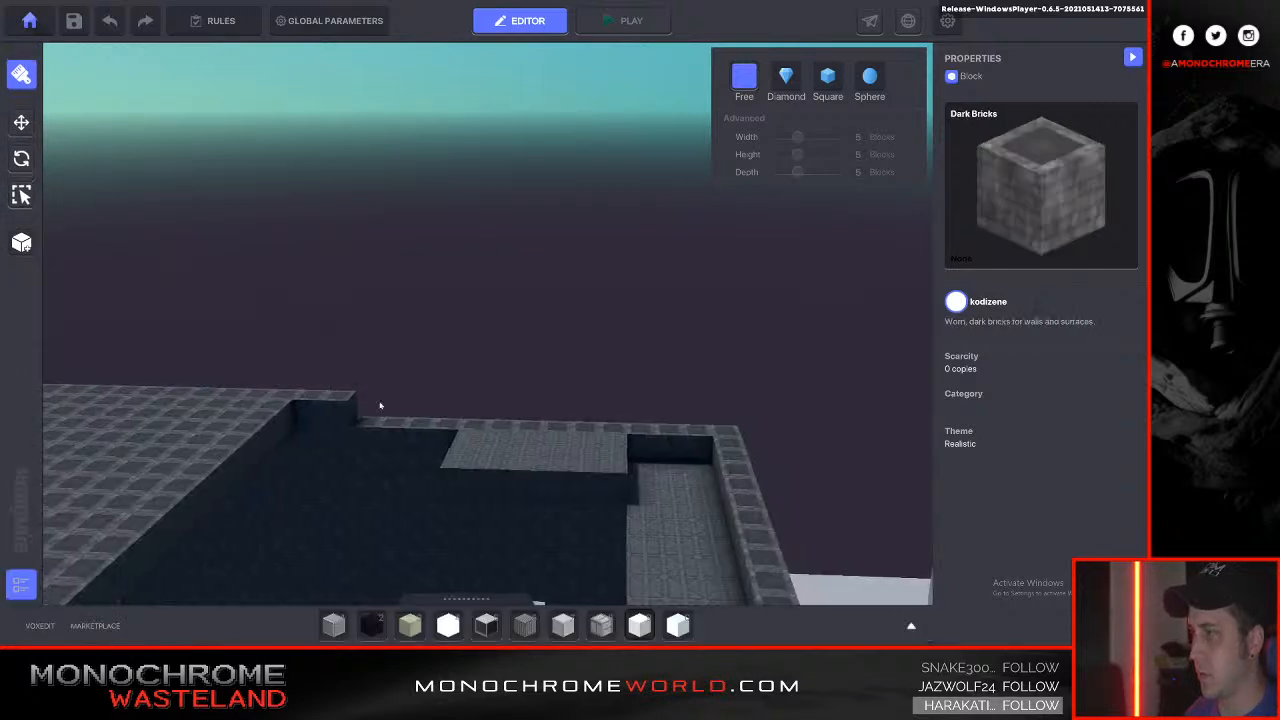
pyautogui.press('s')
pyautogui.press('q')
pyautogui.press('d')
pyautogui.moveTo(335, 402); pyautogui.dragTo(624, 568)
pyautogui.press('d')
pyautogui.moveTo(428, 476); pyautogui.dragTo(615, 558)
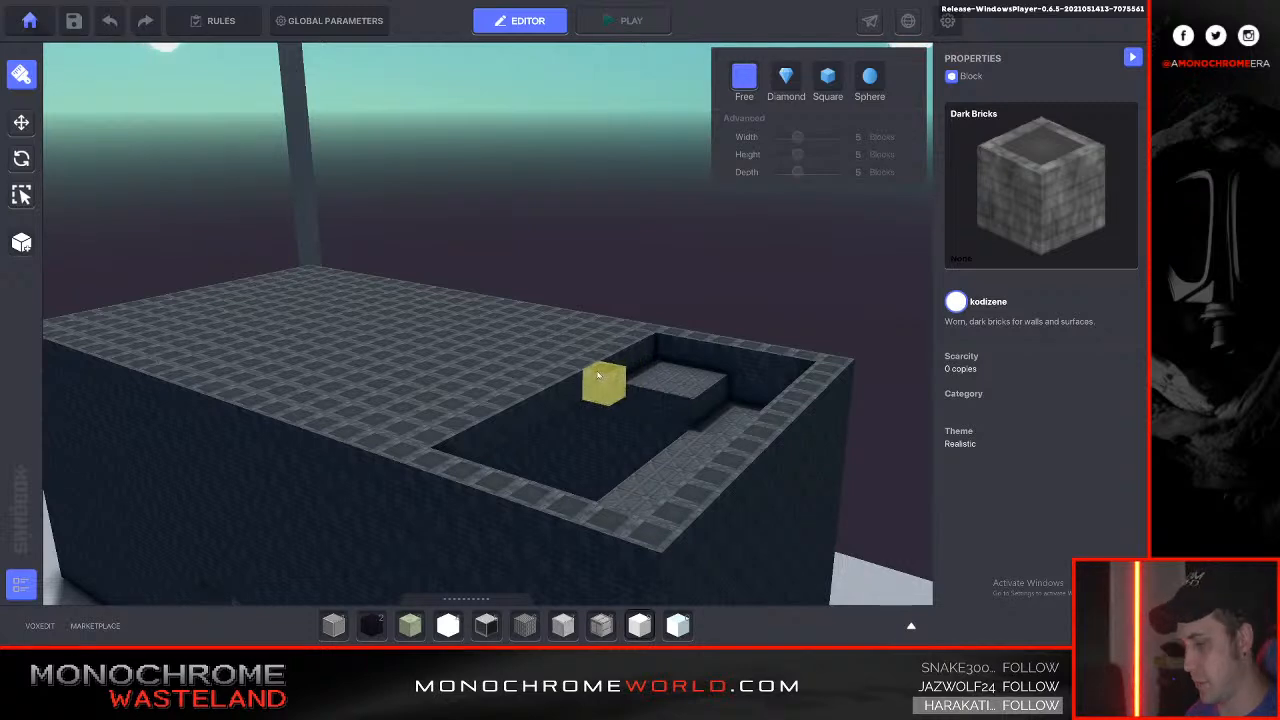
# Search the library for "metal", limit the results to favorites and choose the Rusty Metal v2 block.
pyautogui.press('Tab')
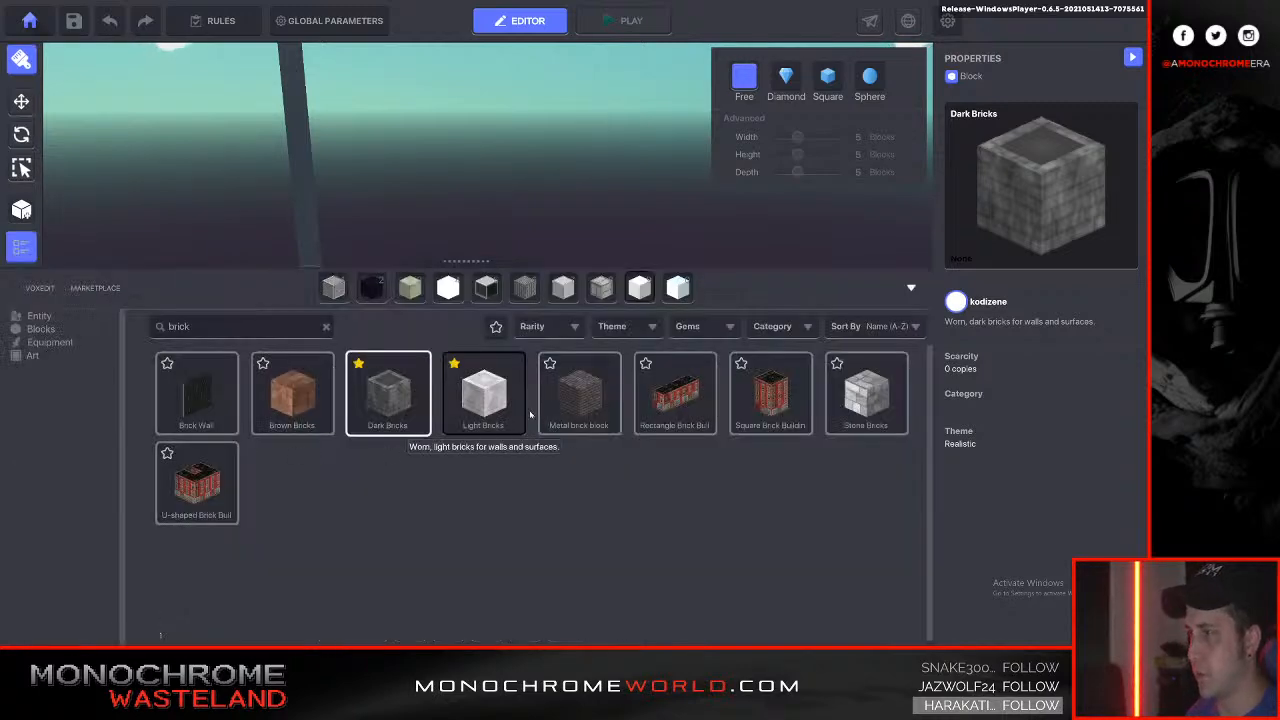
pyautogui.write('metal')
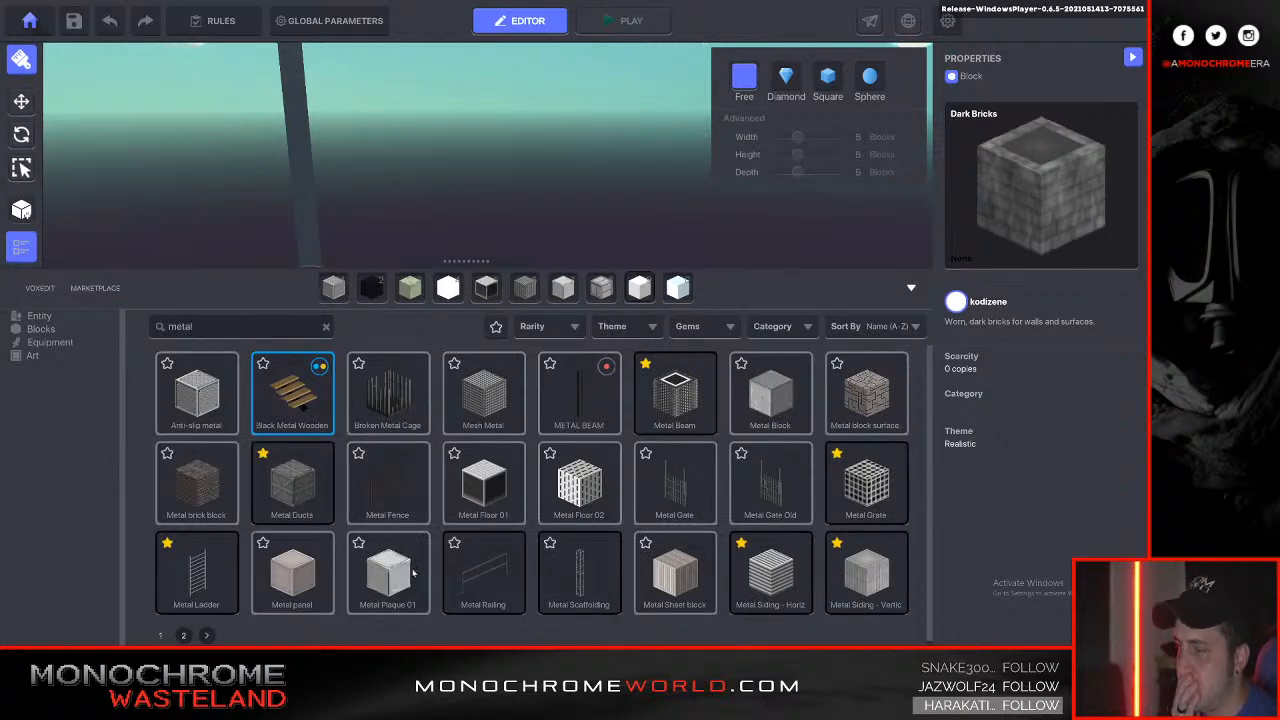
pyautogui.click(496, 326)
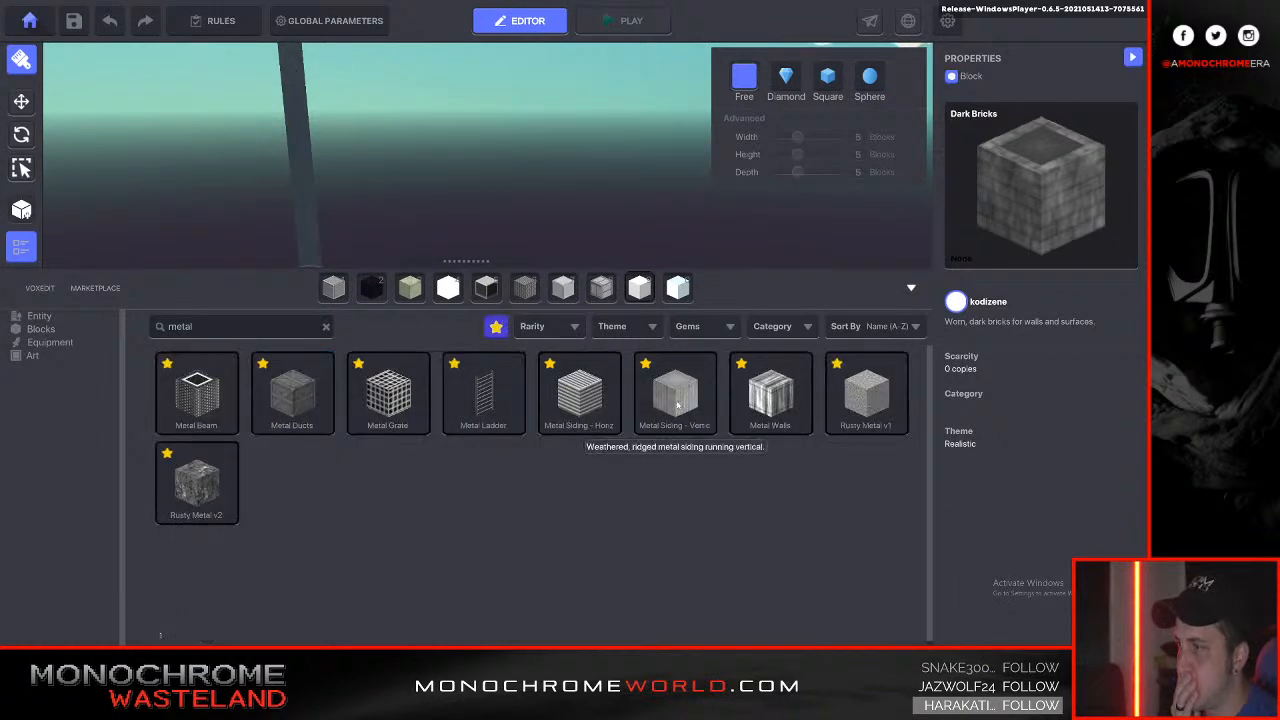
pyautogui.click(218, 480)
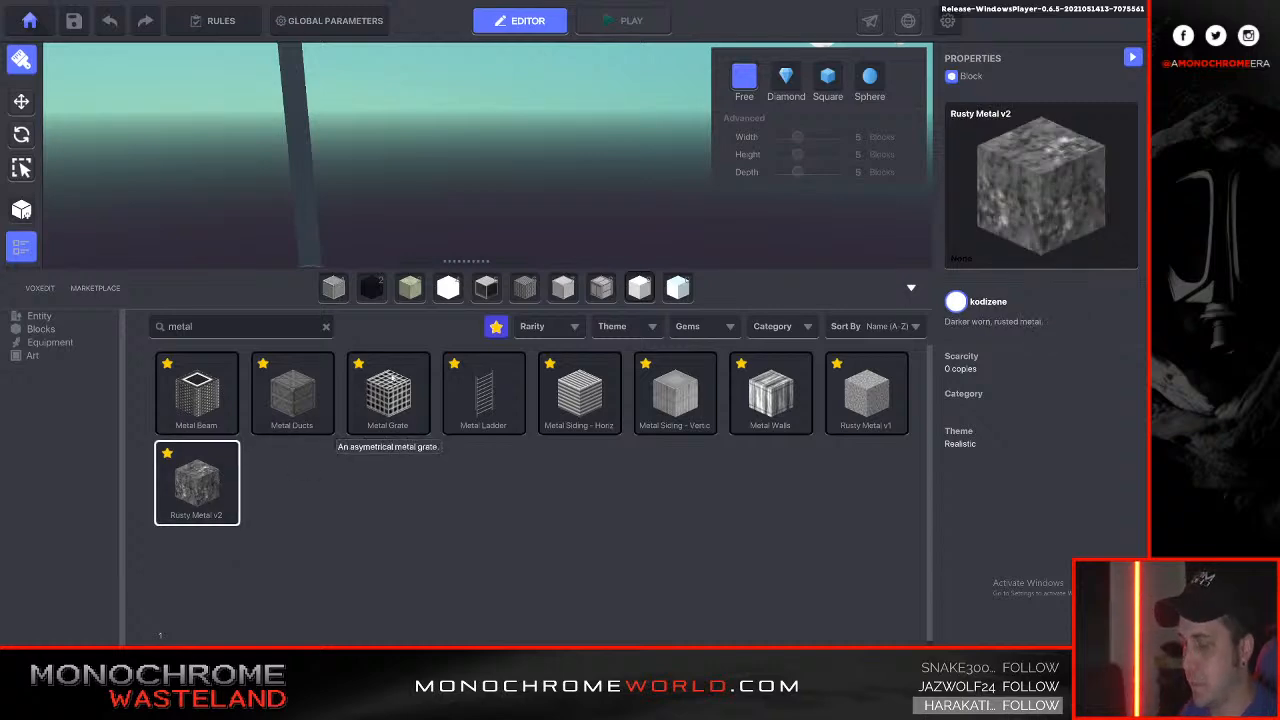
pyautogui.press('Tab')
# Cover the main area of the brick roof with a layer of Rusty Metal v2.
pyautogui.press('d')
pyautogui.moveTo(397, 369); pyautogui.dragTo(397, 369, button='right')
pyautogui.press('d')
pyautogui.press('s')
pyautogui.moveTo(465, 372); pyautogui.dragTo(508, 373, button='right')
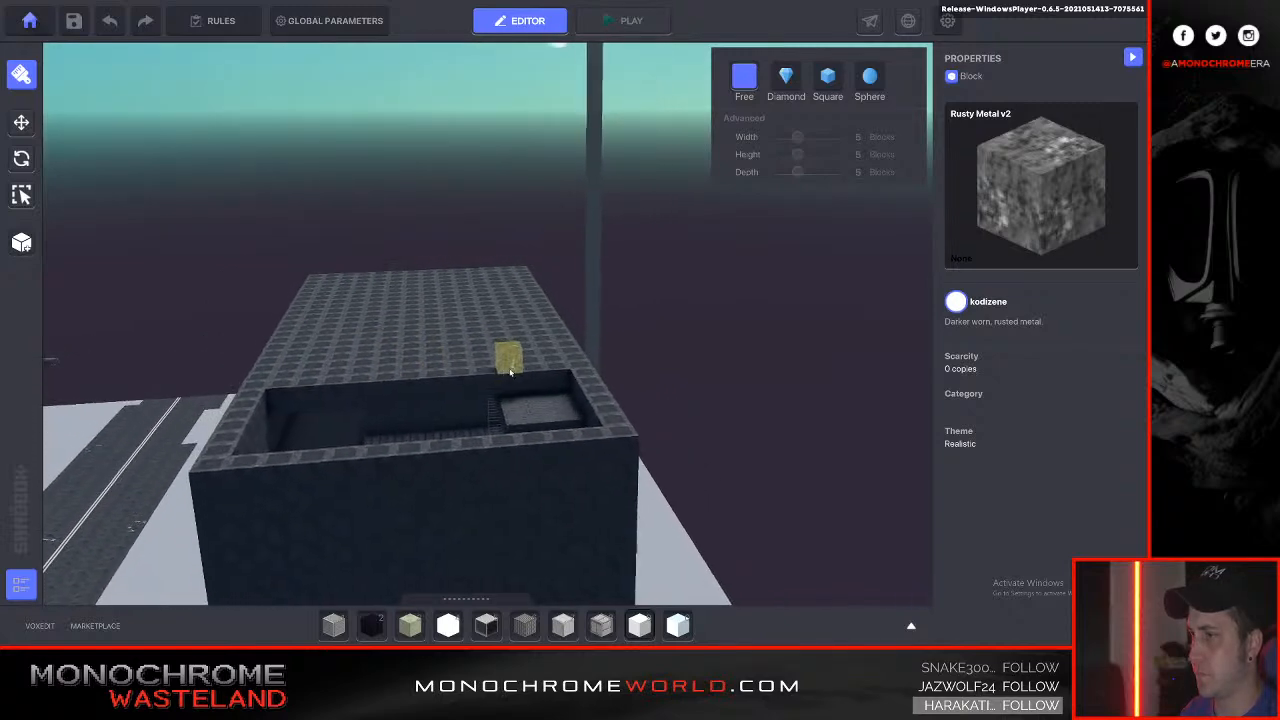
pyautogui.moveTo(551, 374); pyautogui.dragTo(326, 287)
pyautogui.press('e')
pyautogui.moveTo(424, 328); pyautogui.dragTo(438, 336, button='right')
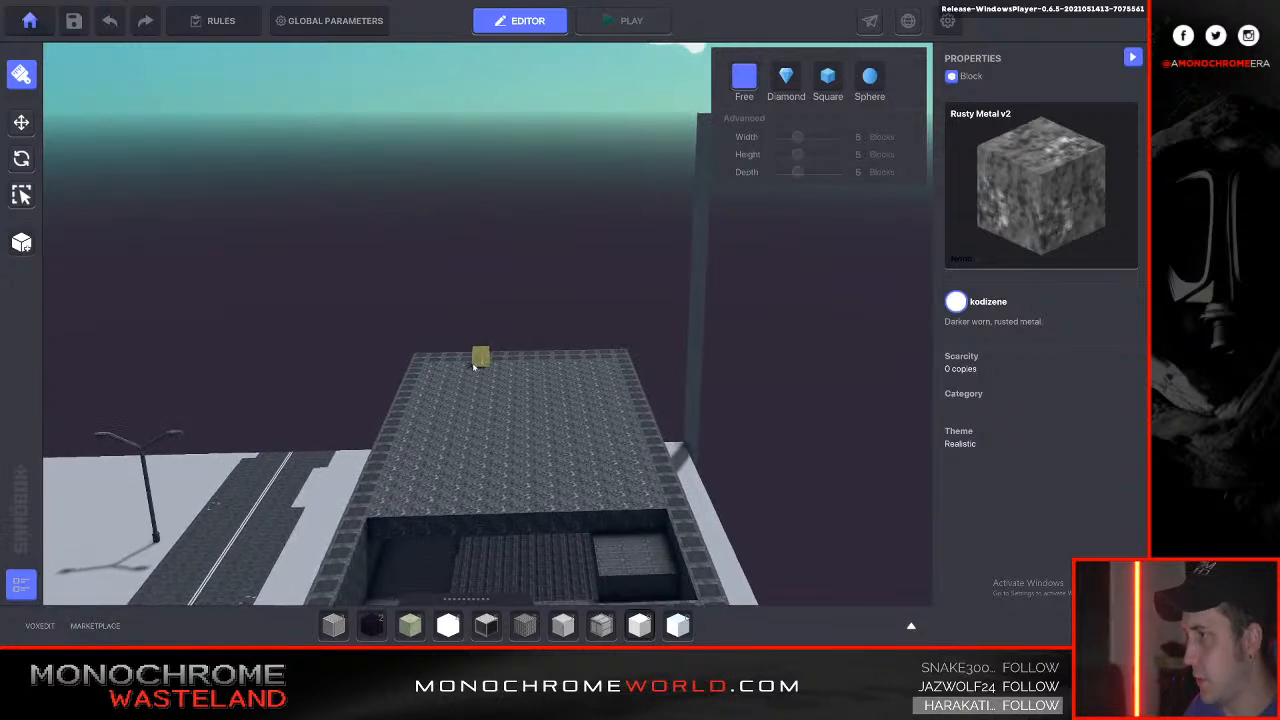
# Cover the remaining brick edges around the roof and the open platform end with Rusty Metal v2.
pyautogui.press('w')
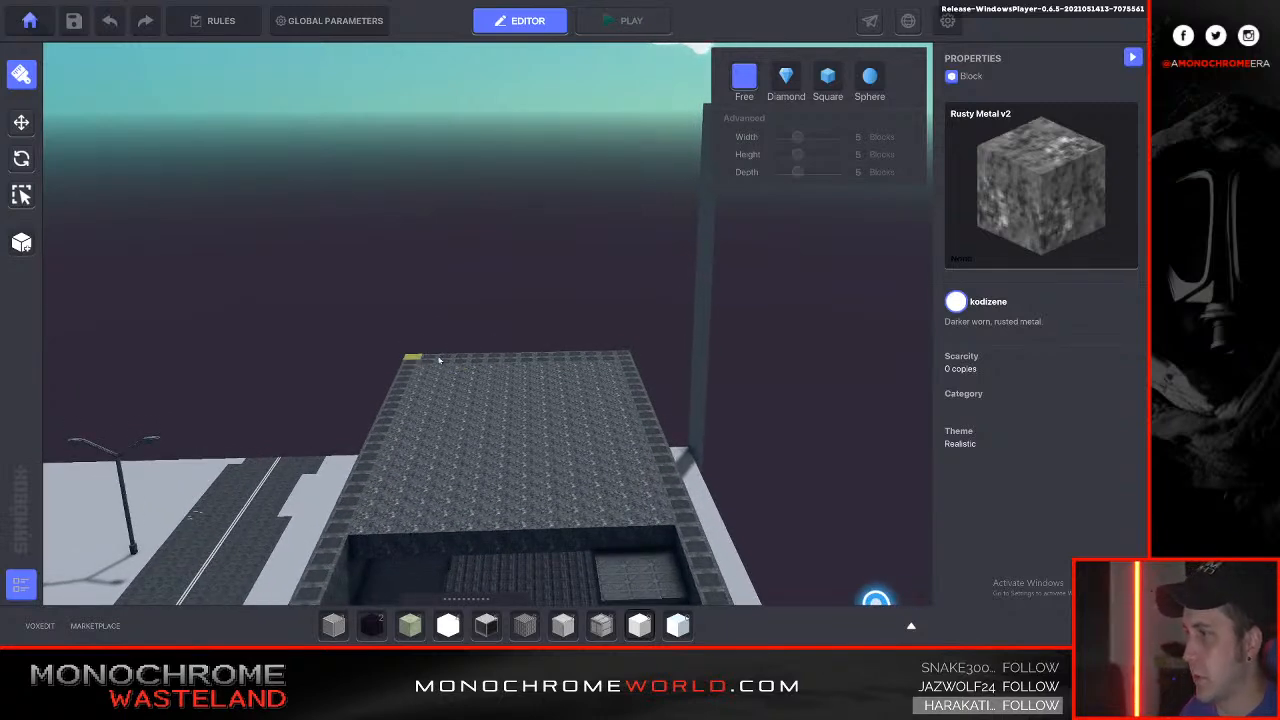
pyautogui.moveTo(629, 364); pyautogui.dragTo(684, 528)
pyautogui.press('s')
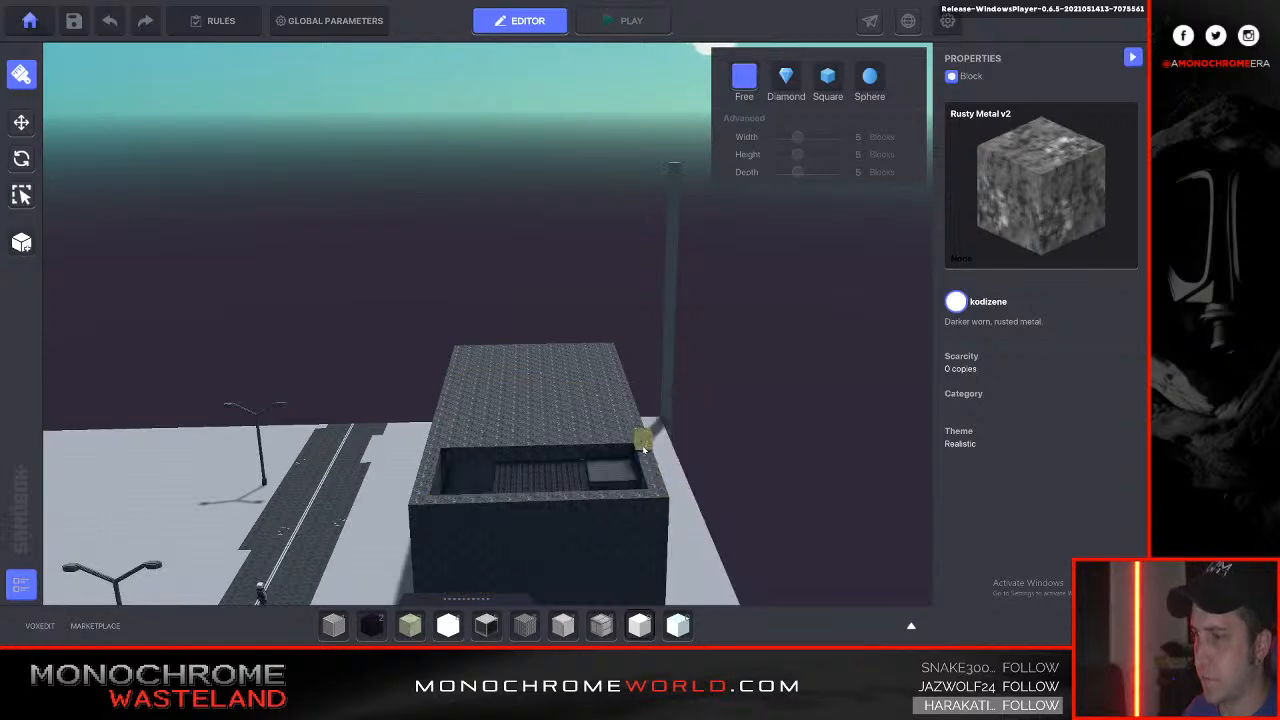
# Build a raised Rusty Metal v2 parapet around all four edges of the roof.
pyautogui.press('w')
pyautogui.press('a')
pyautogui.moveTo(643, 450); pyautogui.dragTo(643, 451, button='right')
pyautogui.press('a')
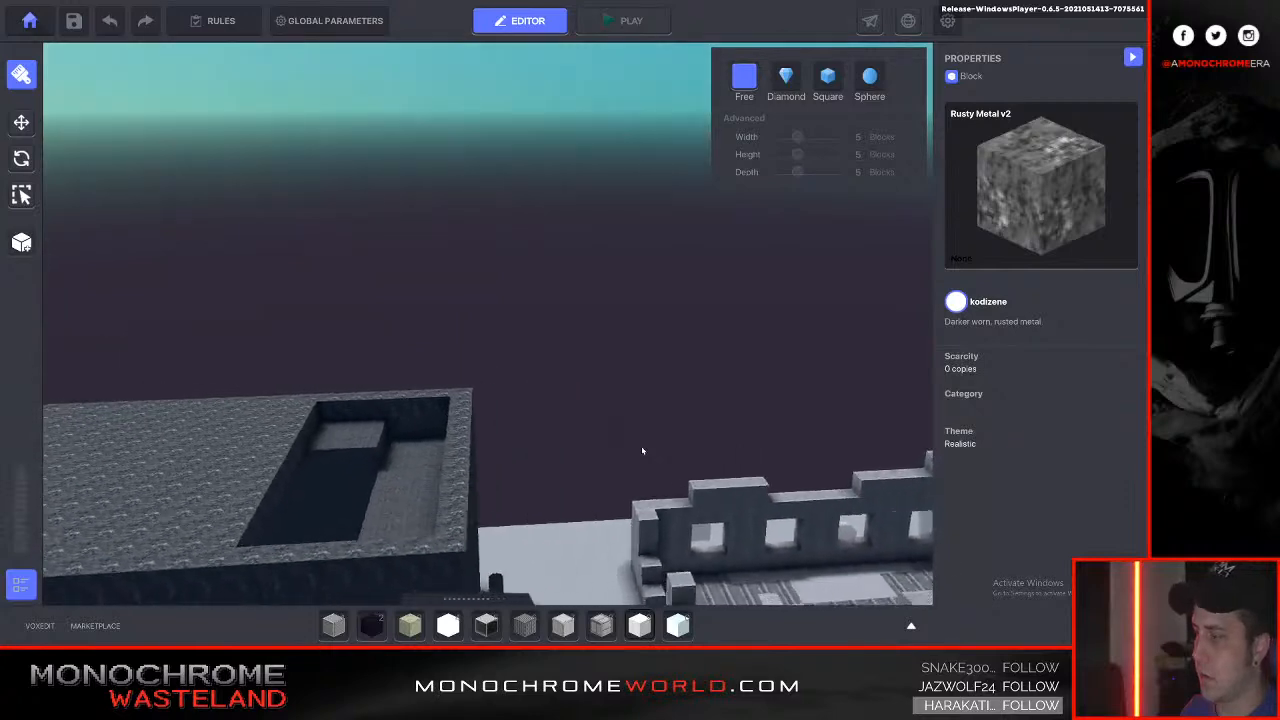
pyautogui.press('a')
pyautogui.press('s')
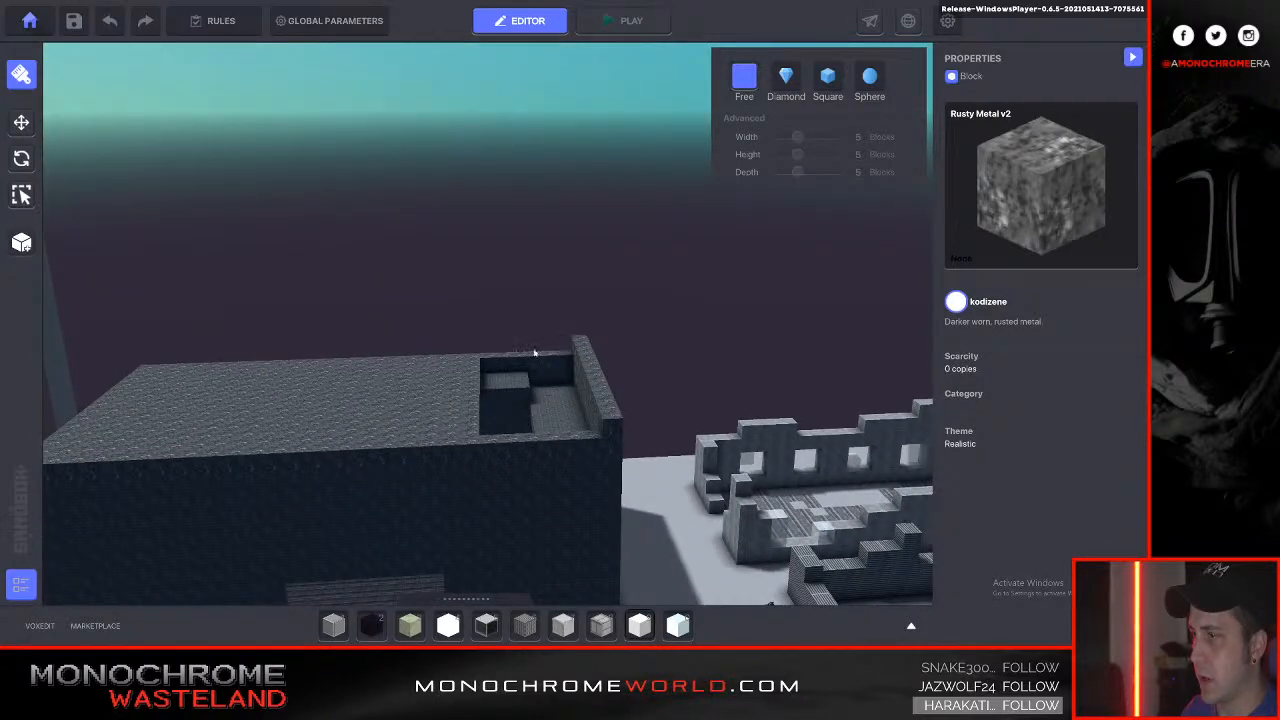
pyautogui.moveTo(176, 360); pyautogui.dragTo(144, 367)
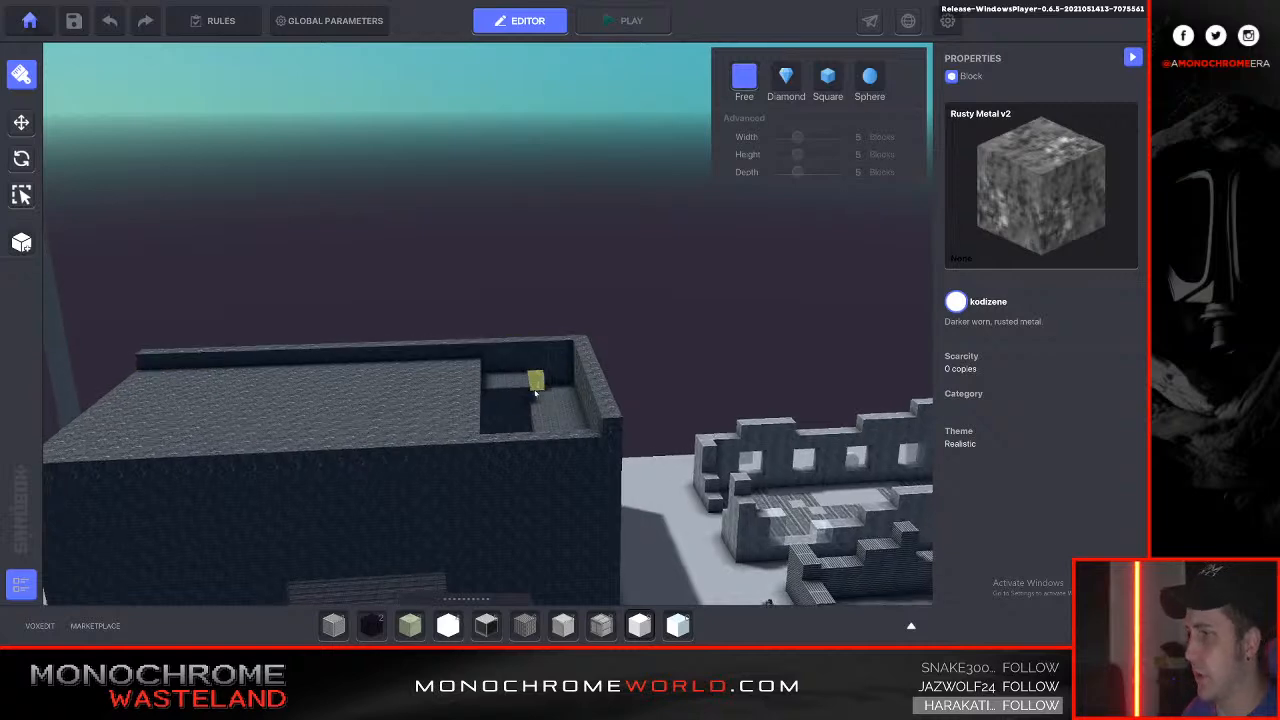
pyautogui.press('s')
pyautogui.moveTo(590, 423); pyautogui.dragTo(91, 444)
pyautogui.press('a')
pyautogui.press('w')
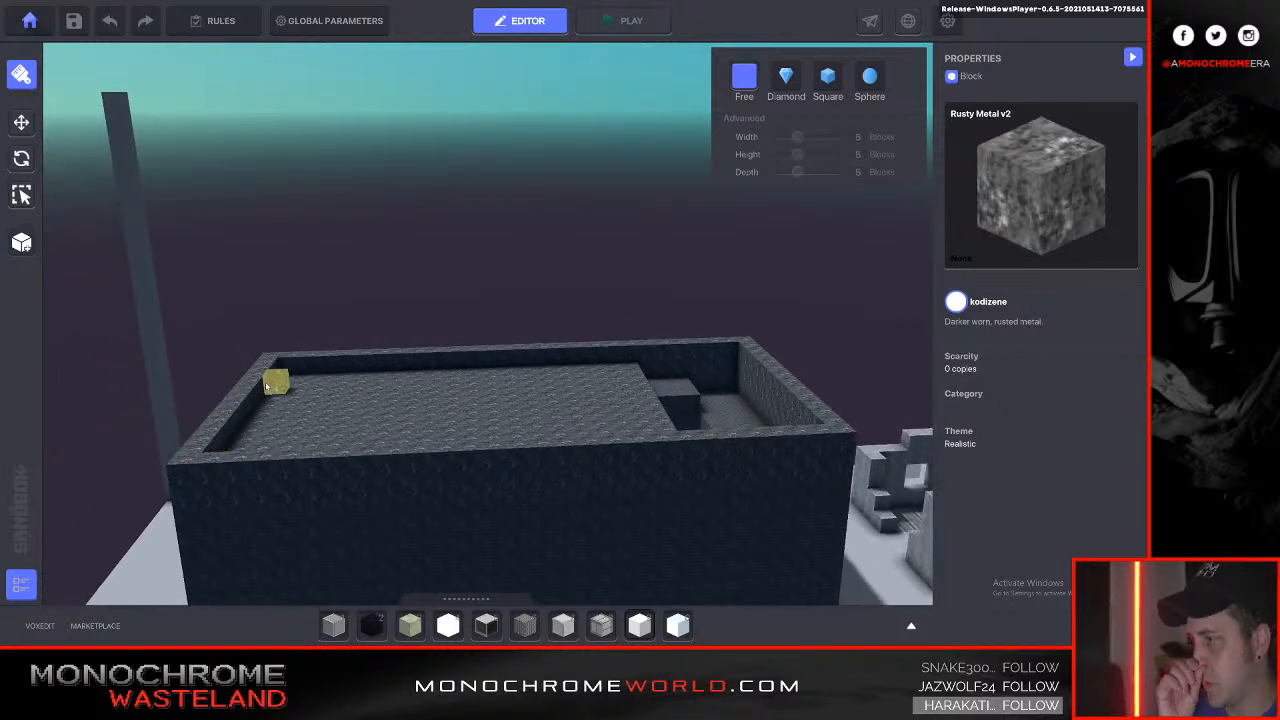
# Cut a rectangular window opening in the street-side wall, between the doorway and the far corner.
pyautogui.press('s')
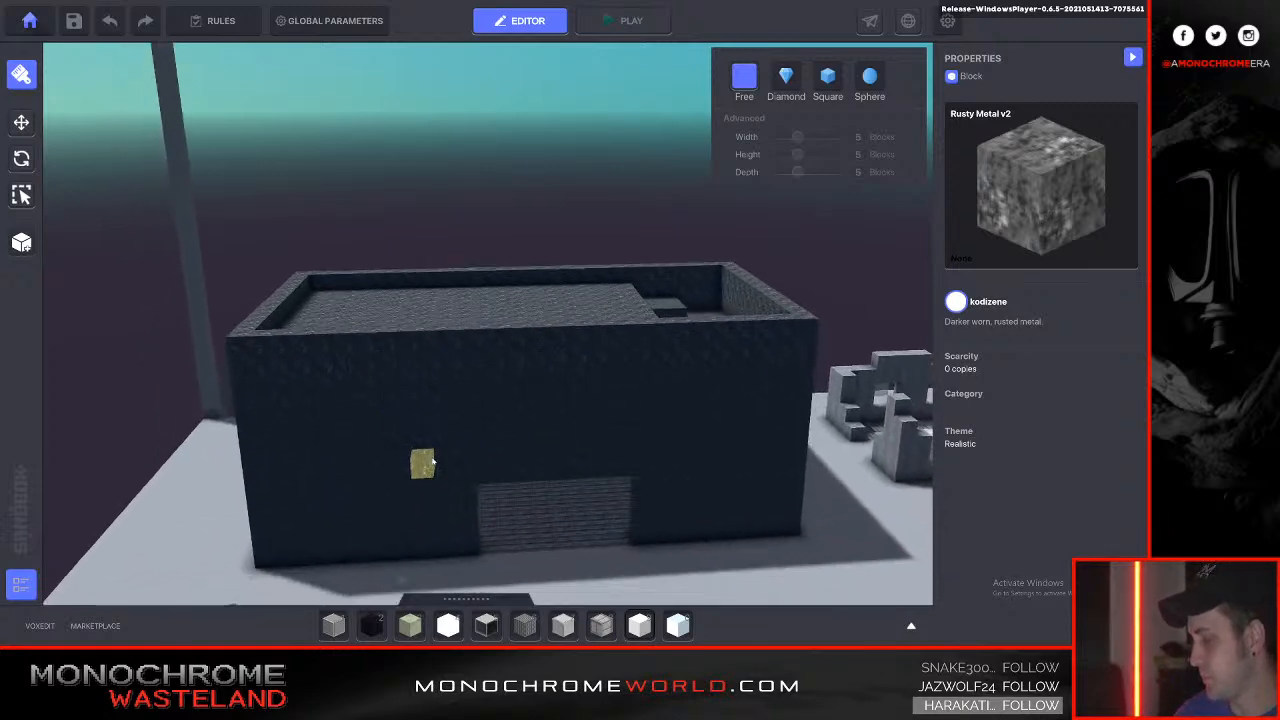
pyautogui.press('d')
pyautogui.press('w')
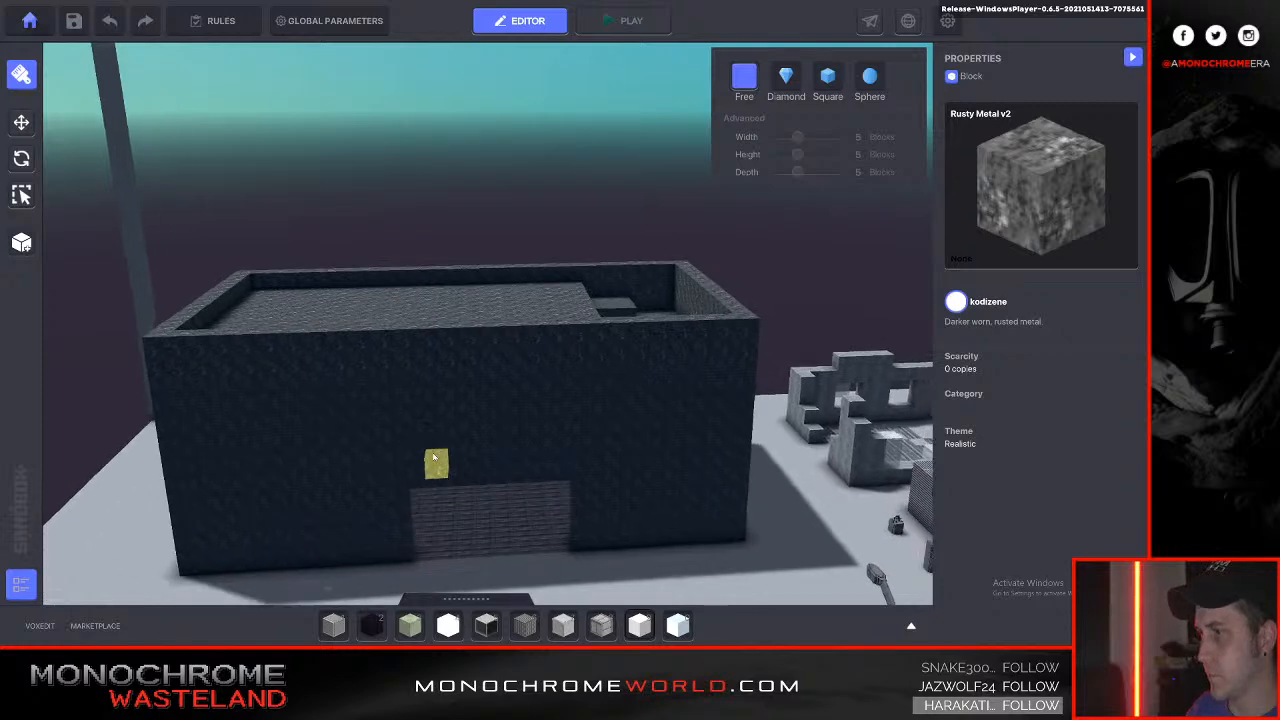
pyautogui.press('a')
pyautogui.press('a')
pyautogui.press('q')
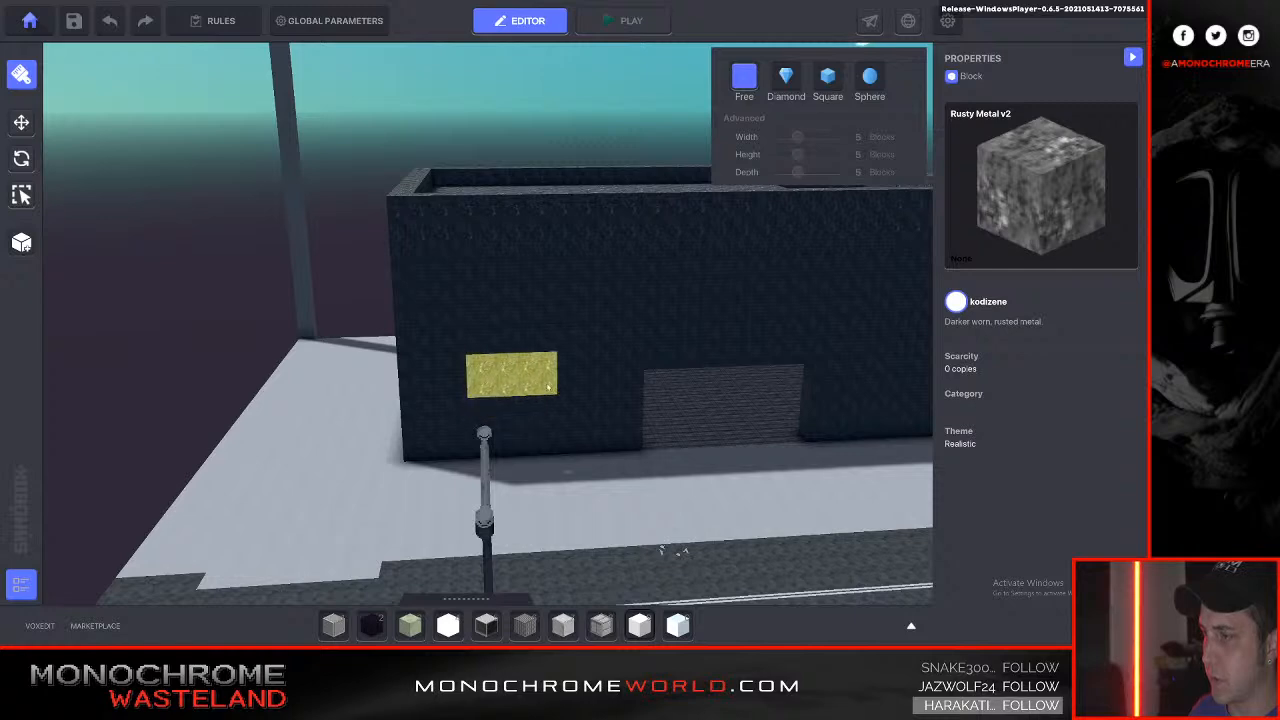
pyautogui.press('q')
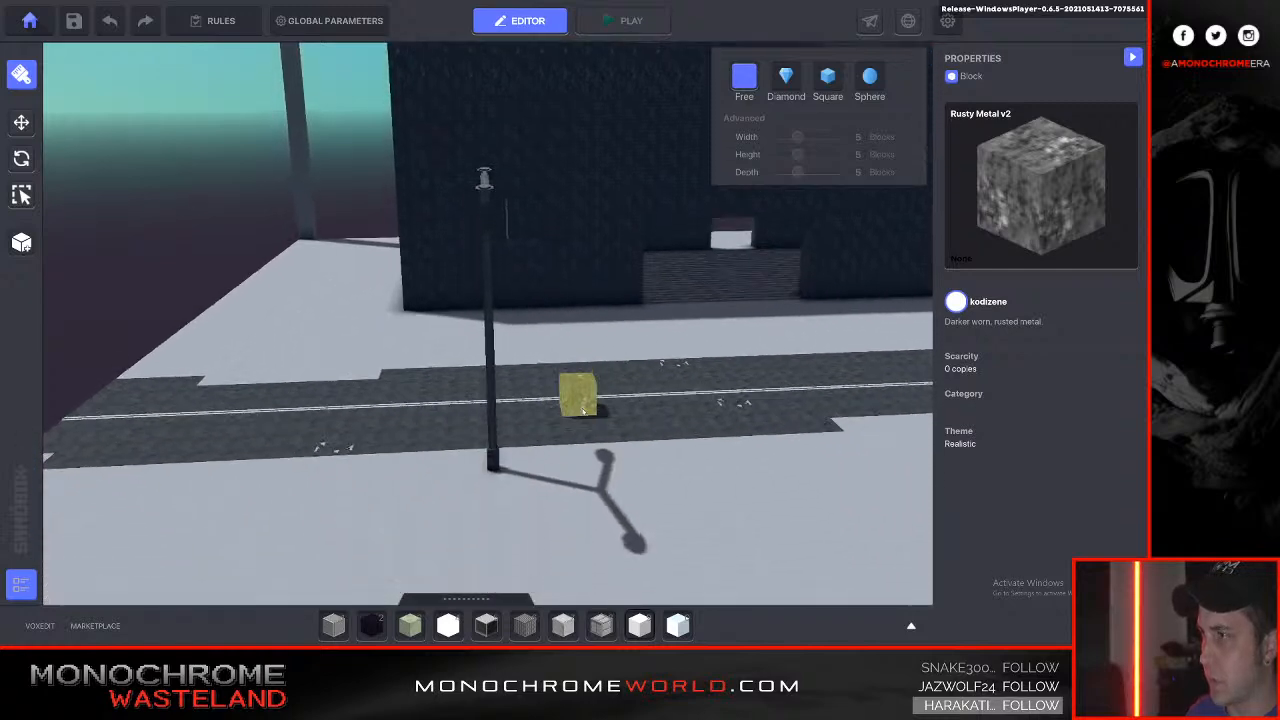
pyautogui.press('d')
pyautogui.press('2')
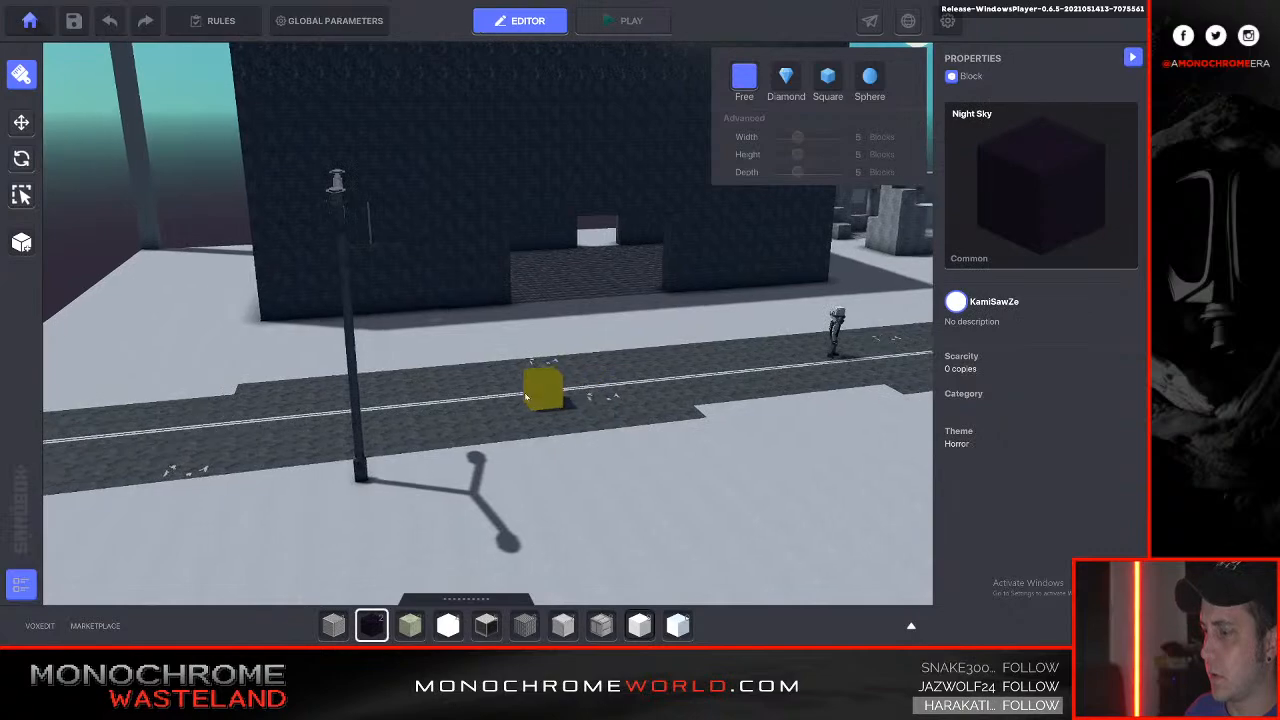
pyautogui.moveTo(528, 398); pyautogui.dragTo(526, 394, button='right')
pyautogui.press('e')
pyautogui.press('d')
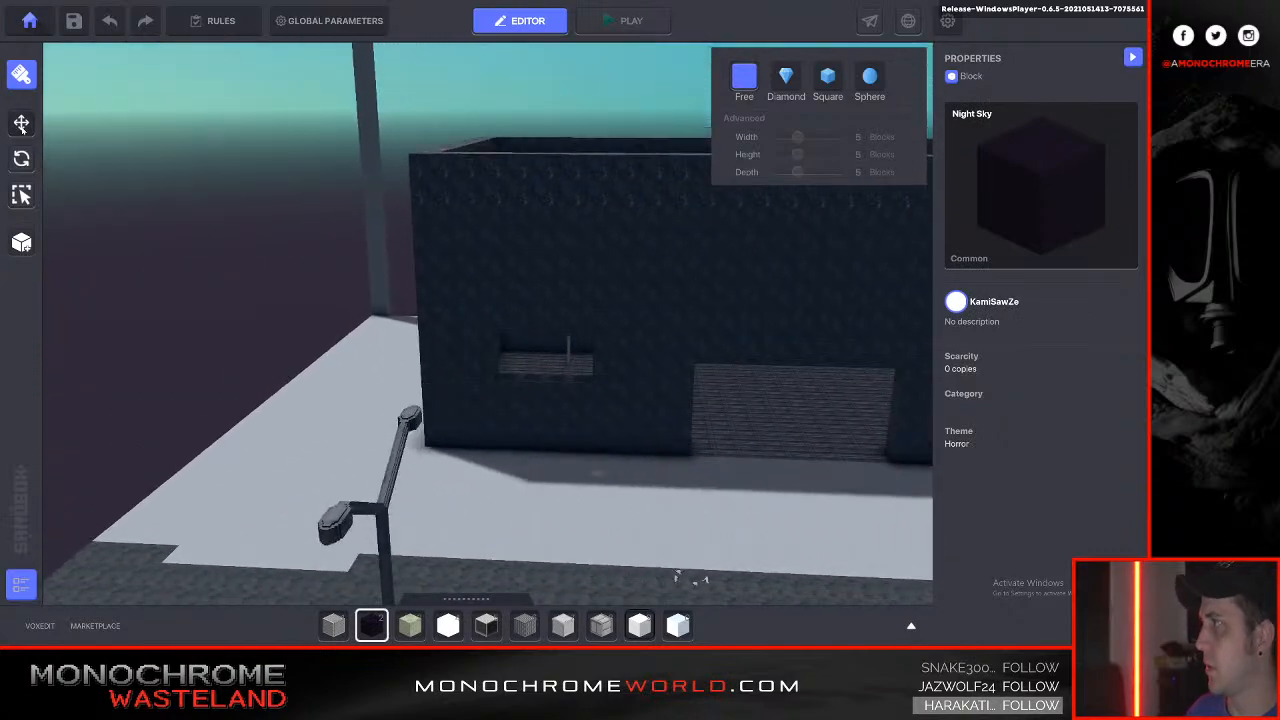
# Search the library for "grunt" and place one Grunt enemy on the rusty metal roof near the parapet.
pyautogui.click(22, 127)
pyautogui.press('d')
pyautogui.moveTo(237, 231); pyautogui.dragTo(237, 231, button='right')
pyautogui.press('a')
pyautogui.press('e')
pyautogui.press('e')
pyautogui.moveTo(390, 334); pyautogui.dragTo(389, 331, button='right')
pyautogui.press('q')
pyautogui.press('Tab')
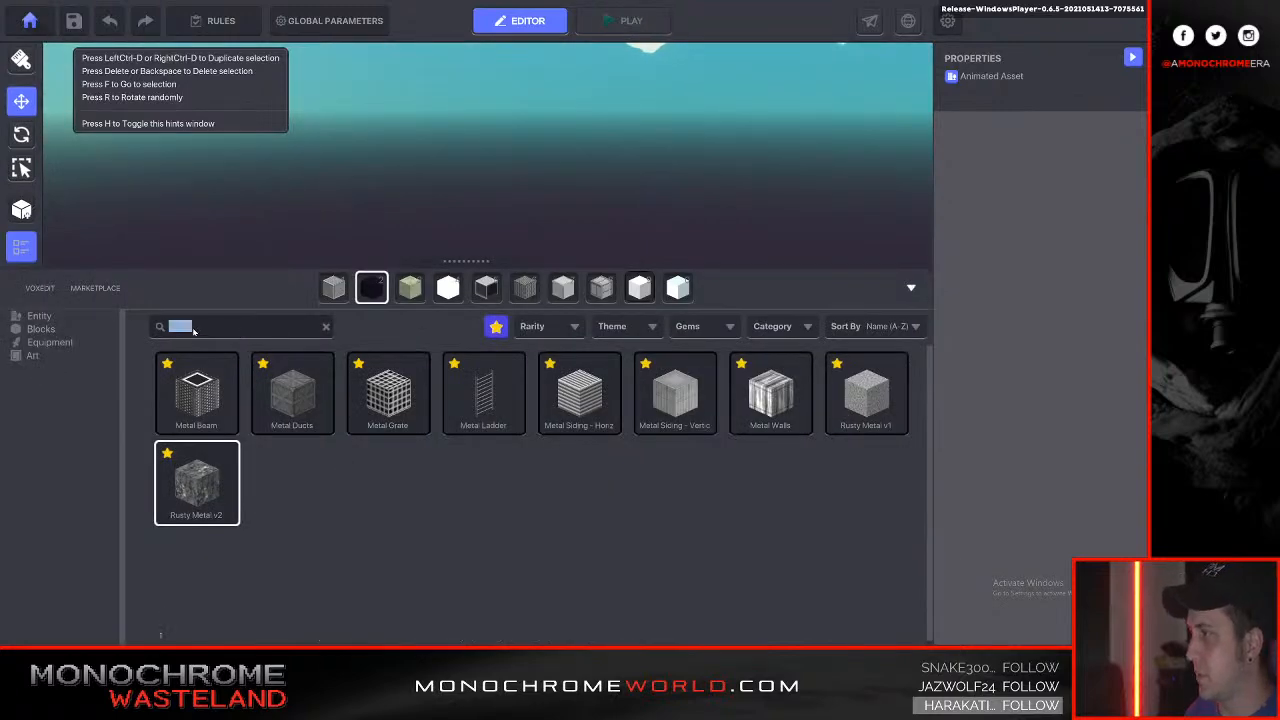
pyautogui.write('grunt')
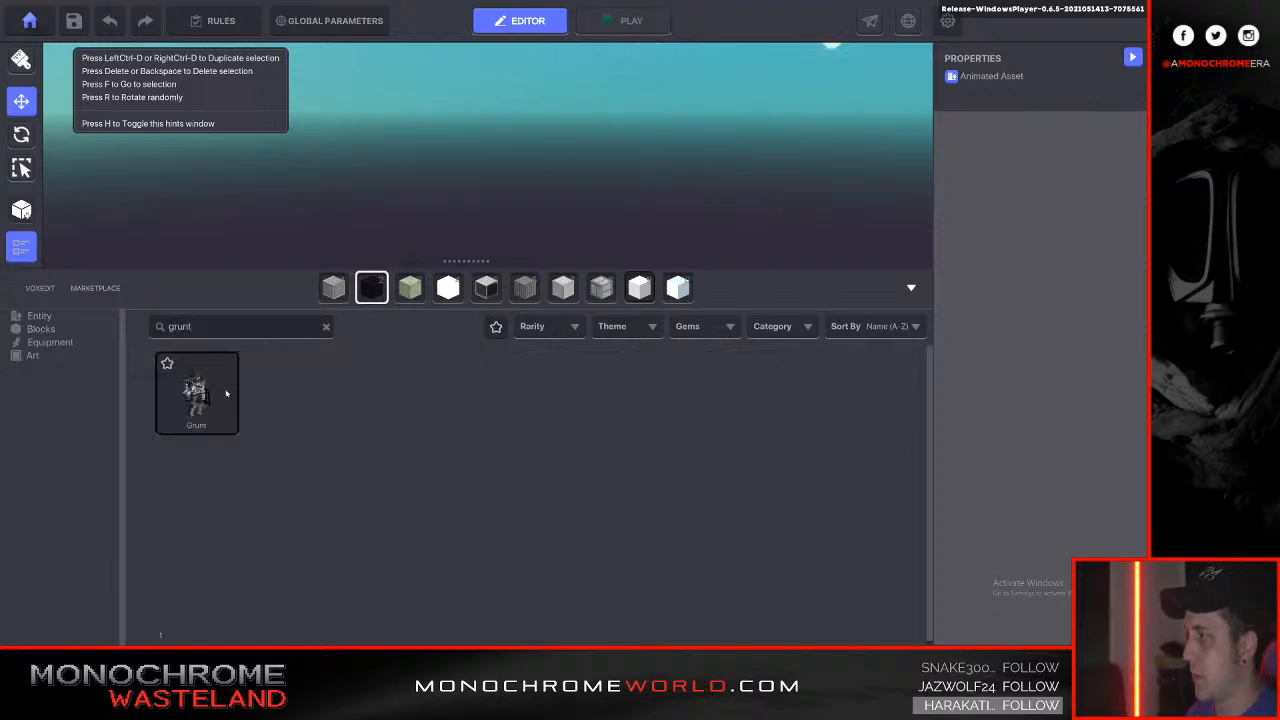
pyautogui.click(232, 393)
pyautogui.press('Tab')
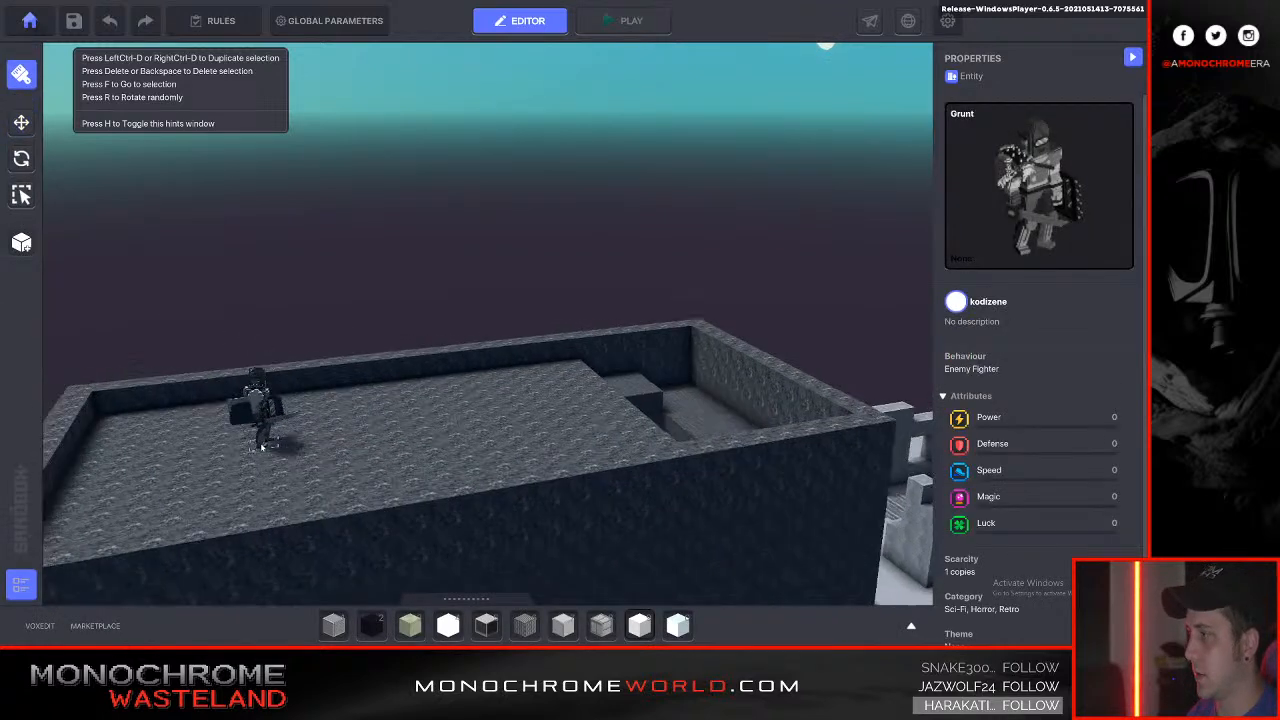
pyautogui.press('a')
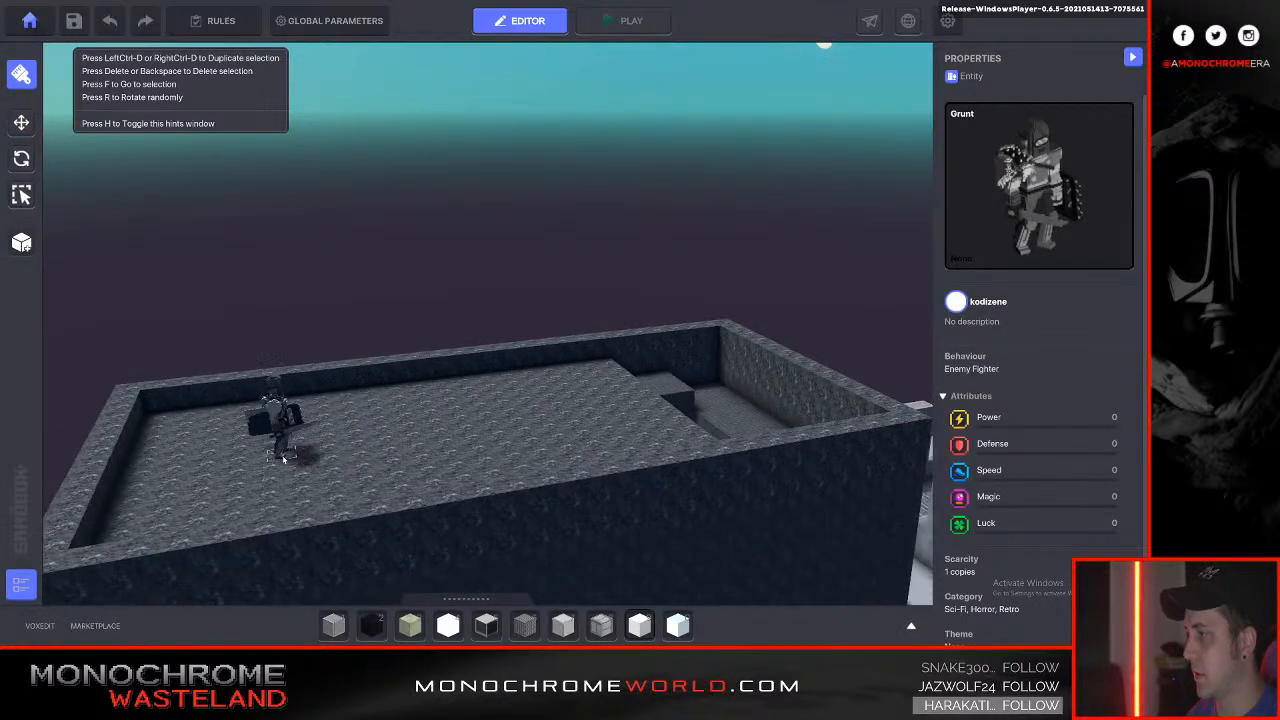
pyautogui.click(19, 130)
# Examine the building, the rooftop enemy and the neighbouring ruins from across the street.
pyautogui.moveTo(151, 205); pyautogui.dragTo(156, 204, button='right')
pyautogui.press('d')
pyautogui.press('d')
pyautogui.press('s')
pyautogui.press('q')
pyautogui.press('a')
pyautogui.press('s')
pyautogui.press('a')
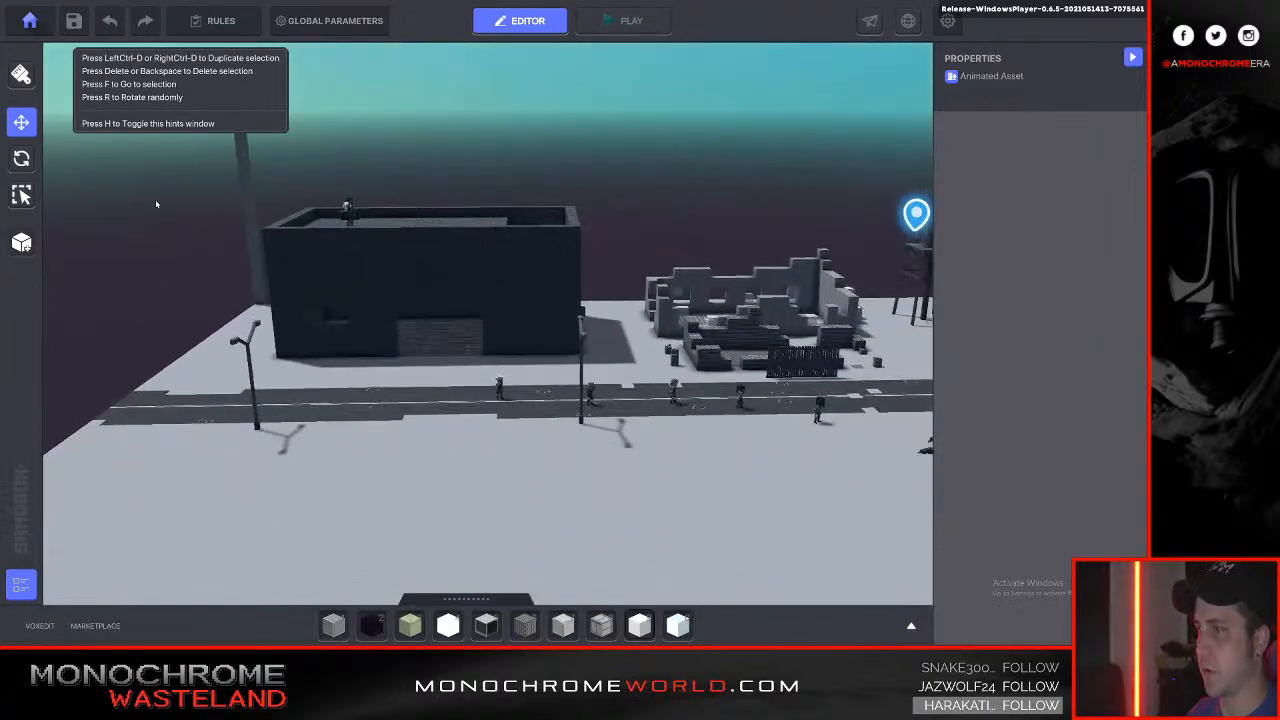
pyautogui.press('d')
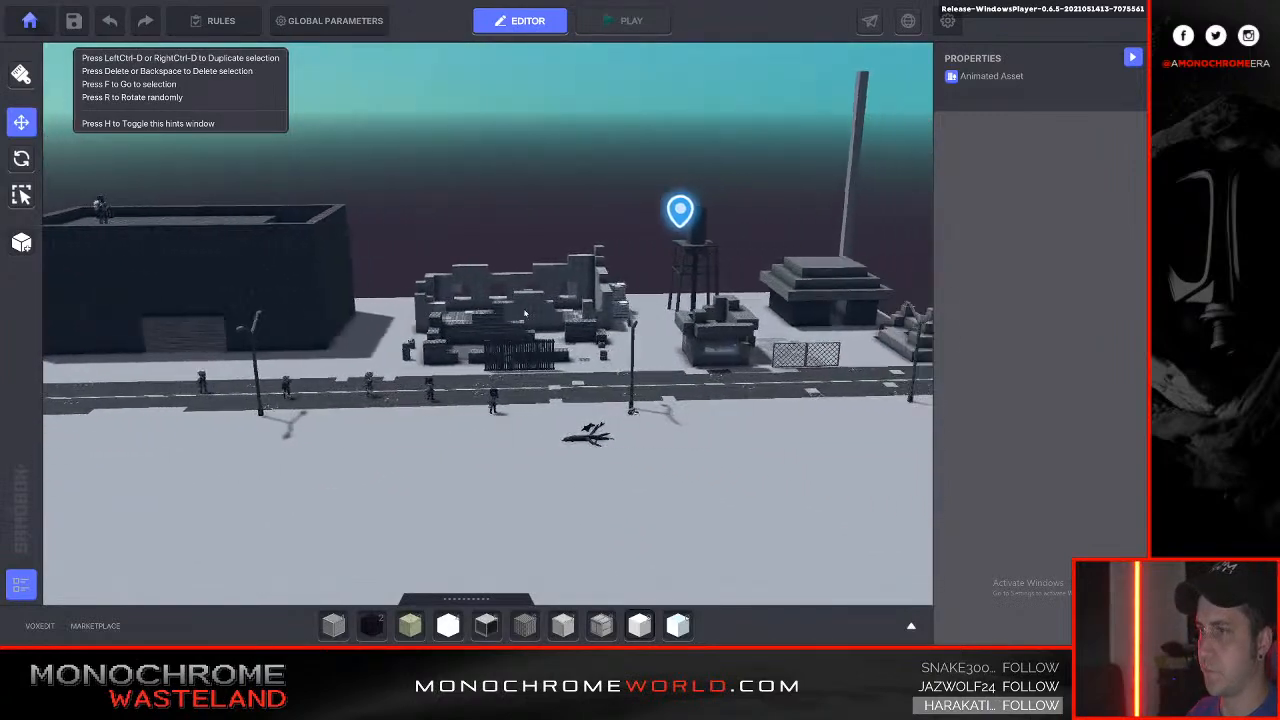
pyautogui.moveTo(525, 313); pyautogui.dragTo(525, 313, button='right')
pyautogui.press('w')
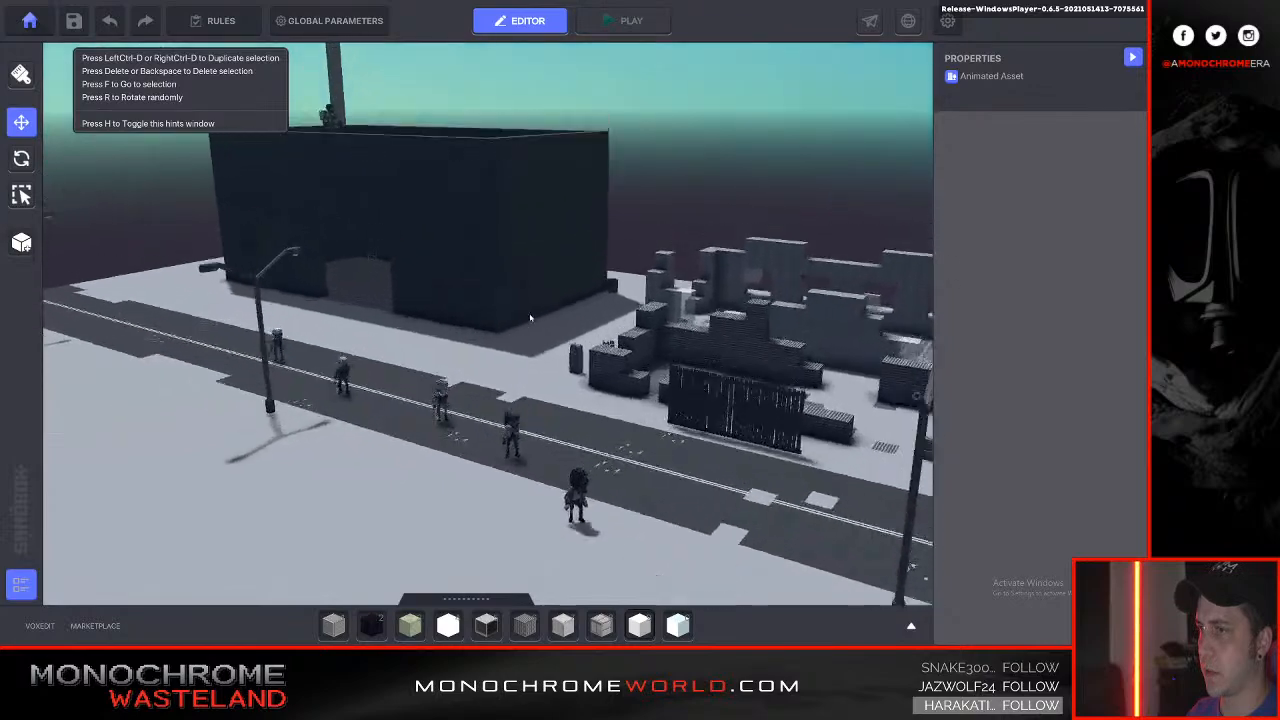
# Duplicate the Tall Wooden Fence sections in front of the ruin and set the copies end to end with the originals along the road.
pyautogui.press('s')
pyautogui.moveTo(681, 434); pyautogui.dragTo(681, 434, button='right')
pyautogui.press('w')
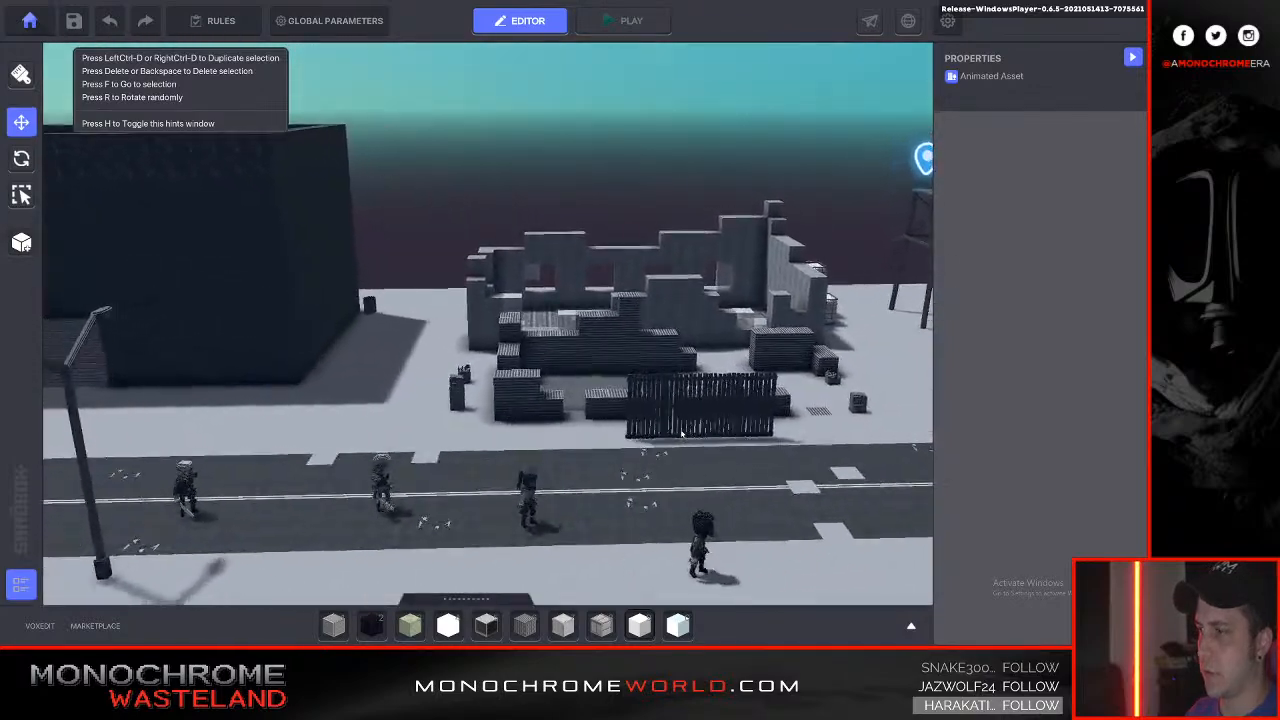
pyautogui.press('w')
pyautogui.click(701, 451)
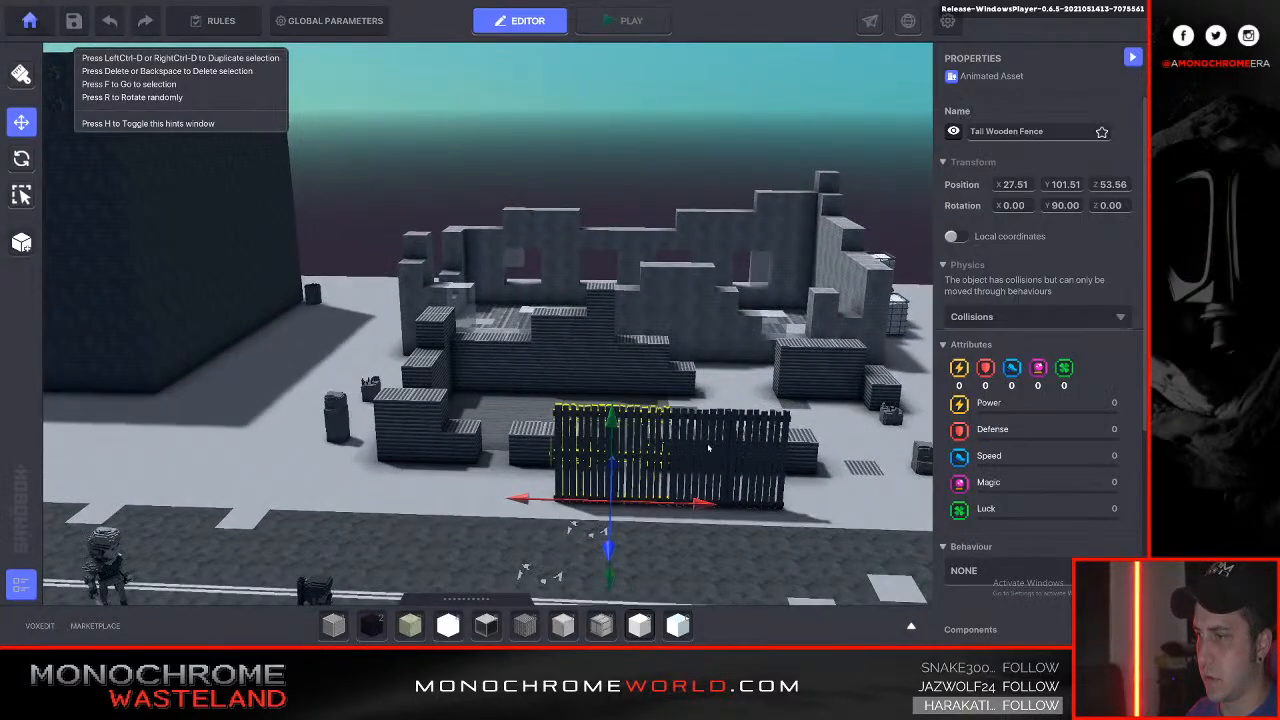
pyautogui.moveTo(758, 526); pyautogui.dragTo(520, 518)
pyautogui.moveTo(413, 567); pyautogui.dragTo(422, 548)
pyautogui.press('w')
pyautogui.press('q')
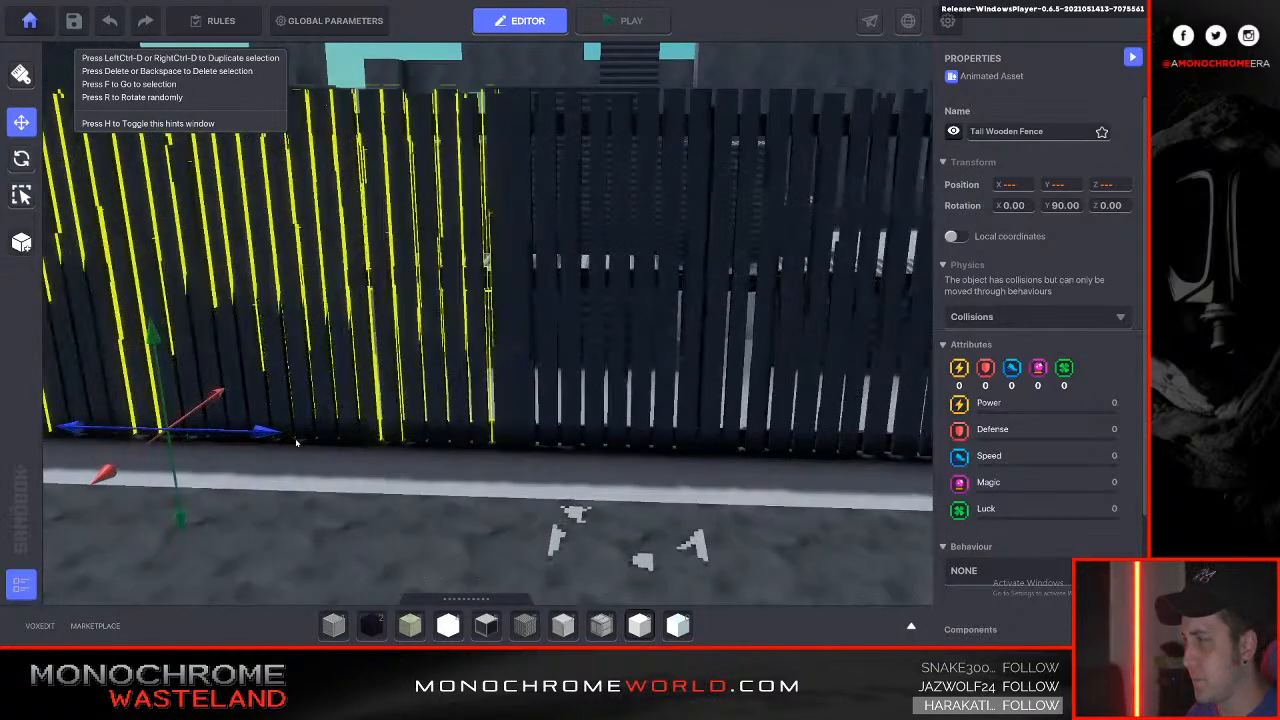
pyautogui.moveTo(268, 432); pyautogui.dragTo(259, 432)
pyautogui.press('s')
pyautogui.press('e')
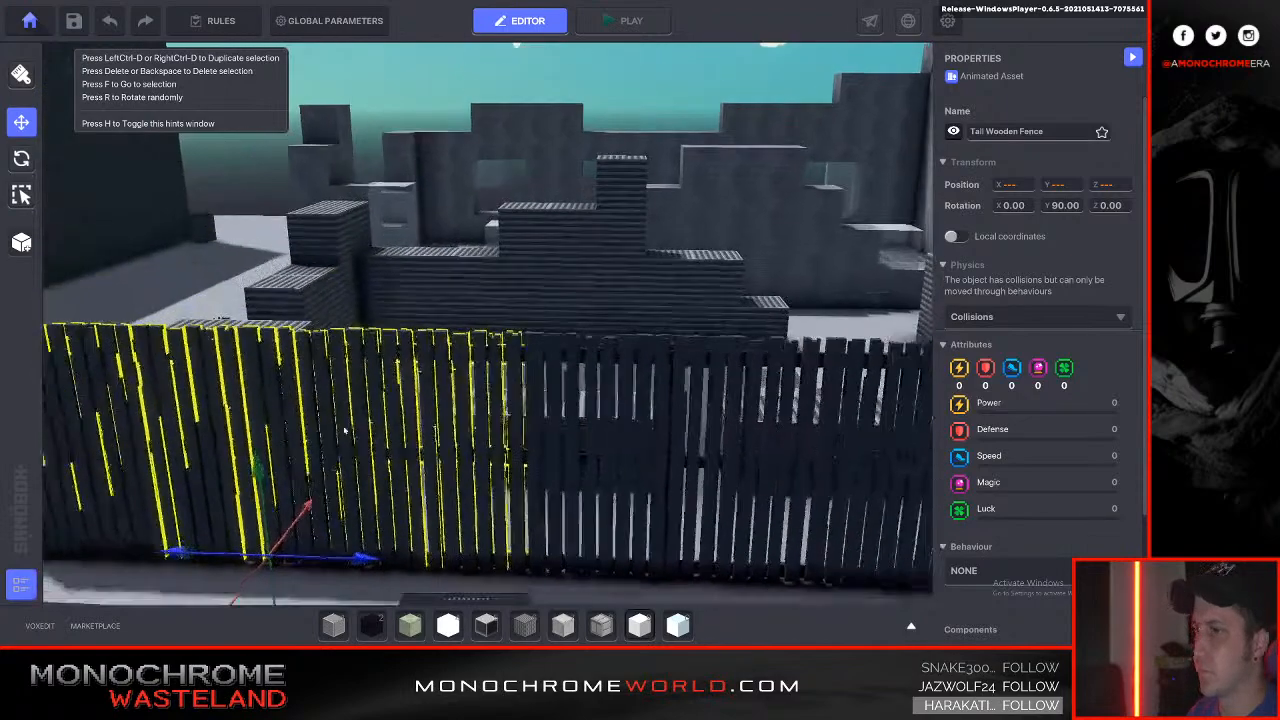
# Select the remaining fence sections, duplicate the row toward the dark building, and align the copy flush with the existing fence line.
pyautogui.keyDown('shift'); pyautogui.click(745, 380); pyautogui.keyUp('shift')
pyautogui.press('s')
pyautogui.press('a')
pyautogui.moveTo(745, 380); pyautogui.dragTo(745, 380, button='right')
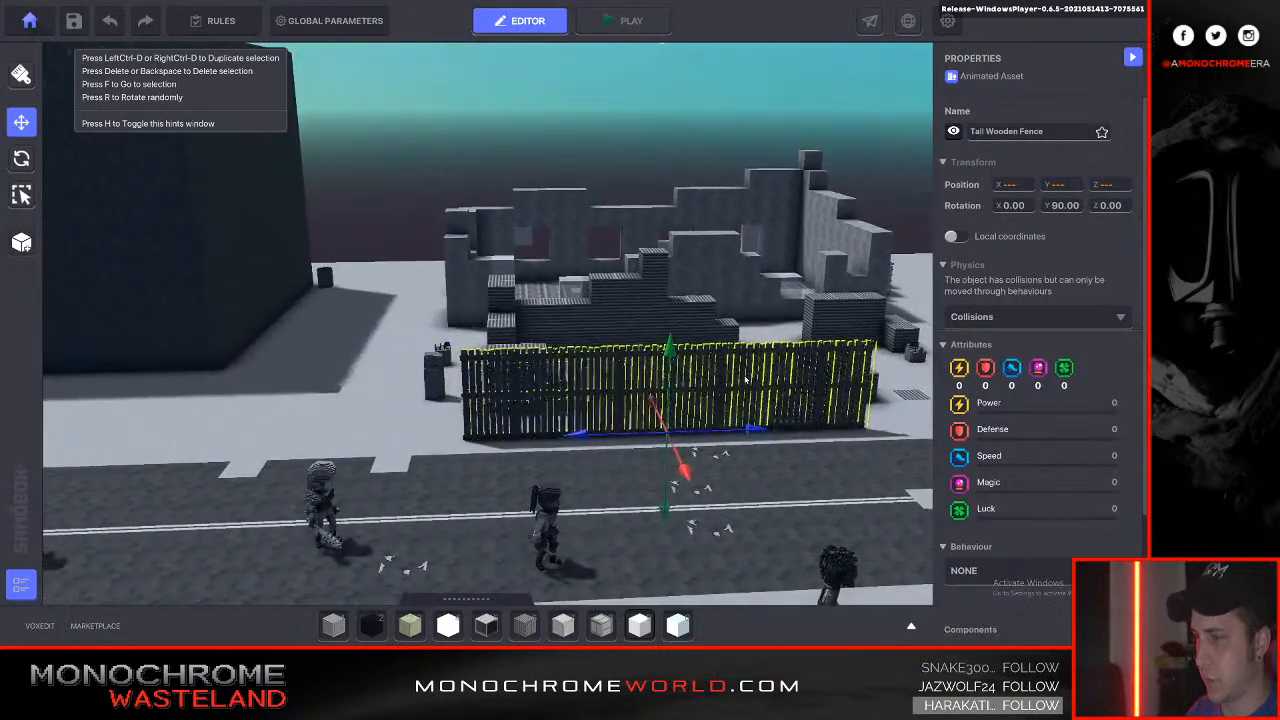
pyautogui.hotkey('ctrl', 'd')
pyautogui.moveTo(740, 448); pyautogui.dragTo(330, 447)
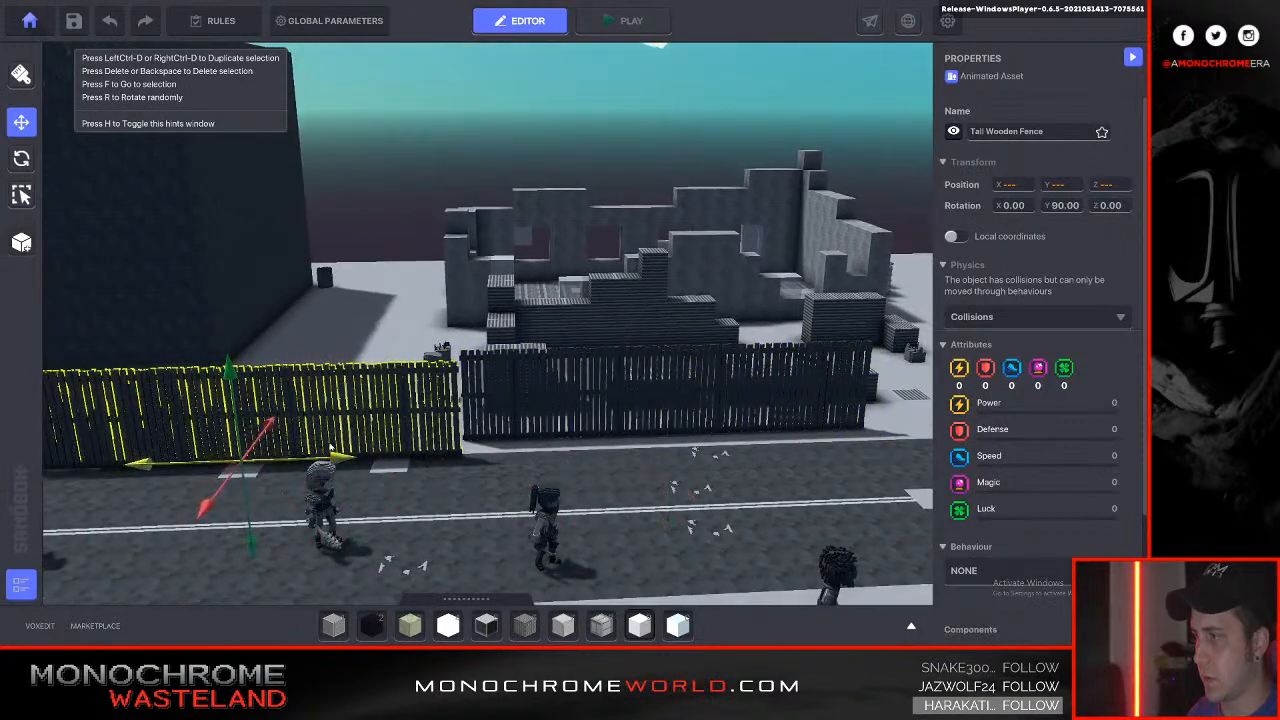
pyautogui.moveTo(207, 511); pyautogui.dragTo(220, 499)
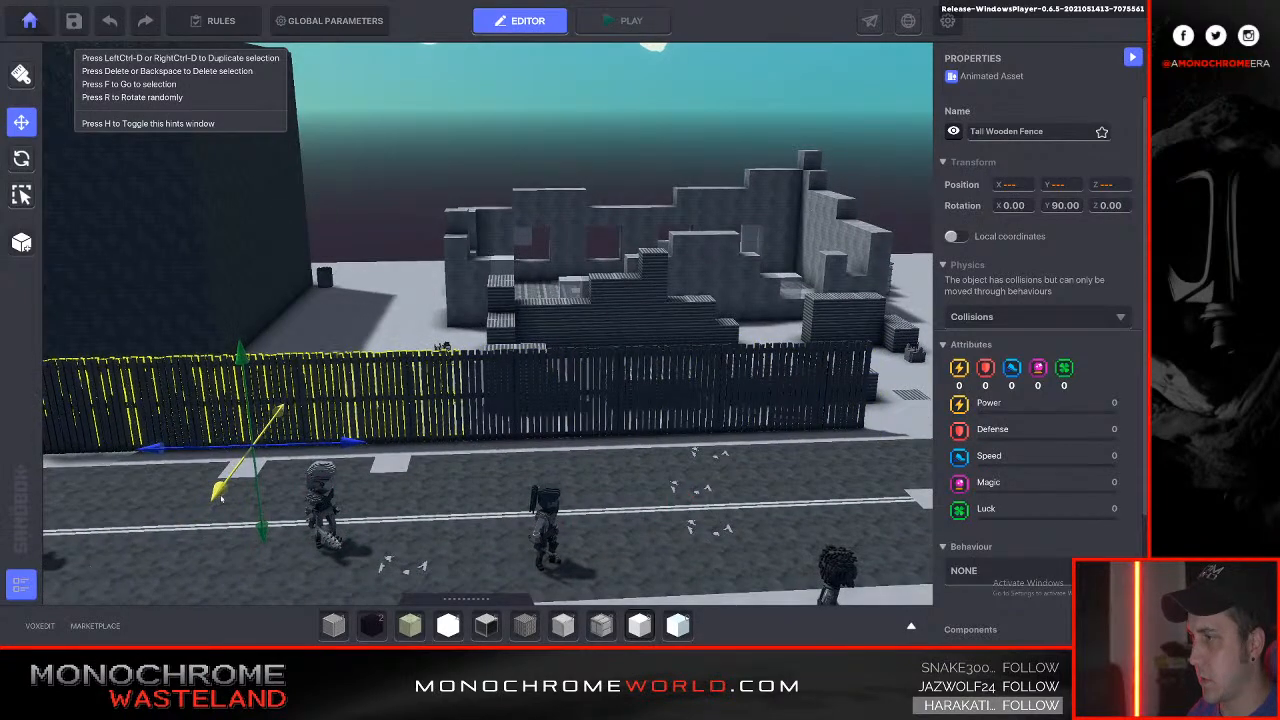
pyautogui.press('w')
pyautogui.moveTo(221, 497); pyautogui.dragTo(227, 493, button='right')
pyautogui.press('q')
pyautogui.press('w')
pyautogui.press('a')
pyautogui.press('d')
pyautogui.press('s')
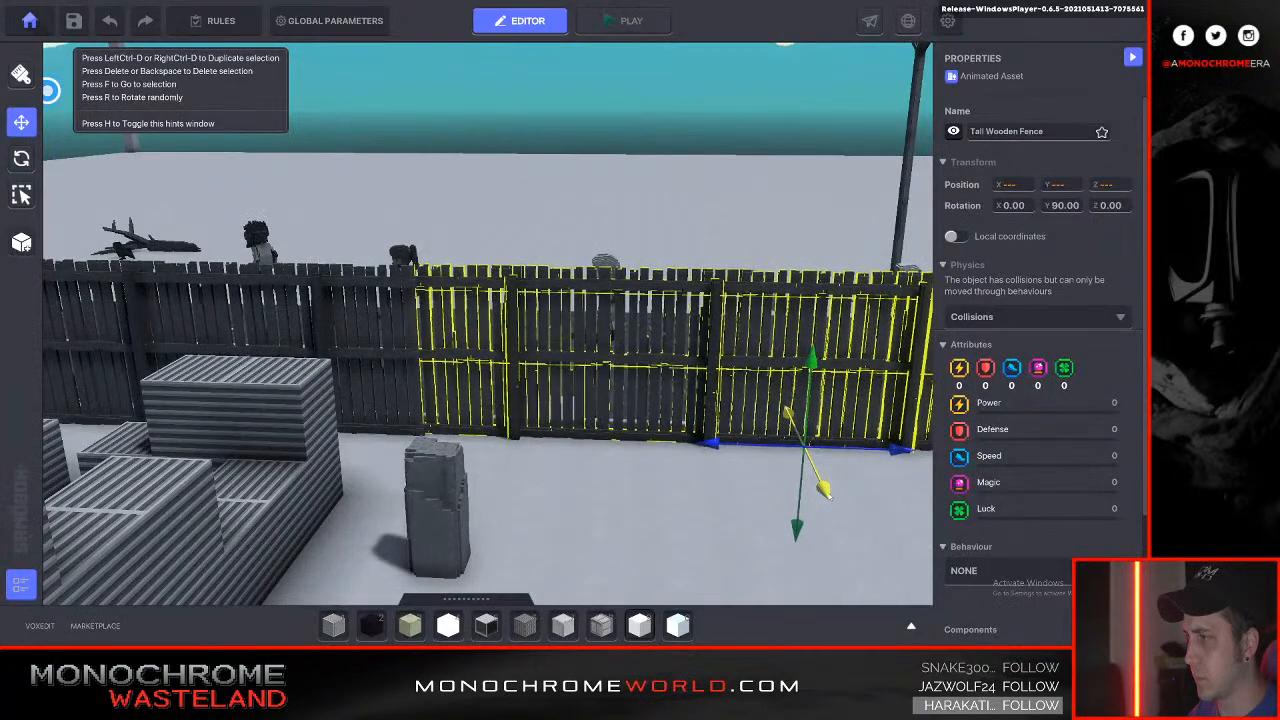
# Slide the whole Tall Wooden Fence row along the road toward the corrugated metal structure near the water tower.
pyautogui.moveTo(828, 496); pyautogui.dragTo(828, 490, button='right')
pyautogui.press('d')
pyautogui.press('e')
pyautogui.press('d')
pyautogui.press('d')
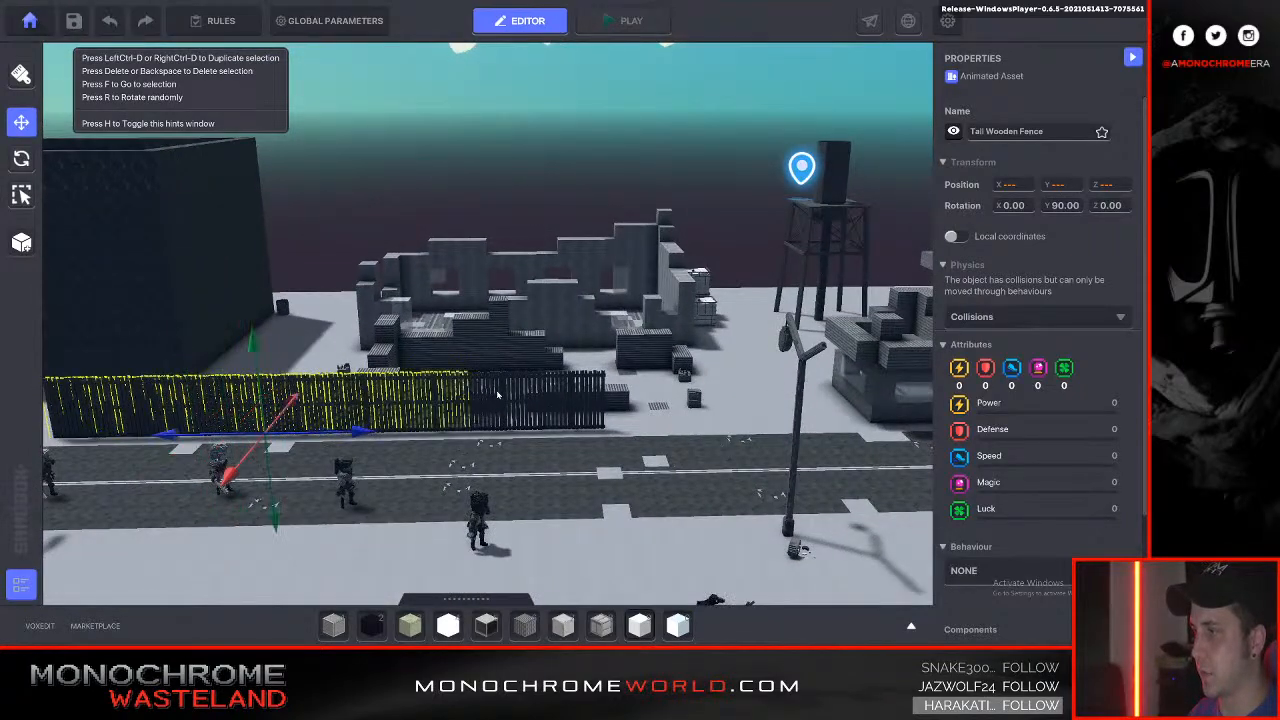
pyautogui.moveTo(565, 394); pyautogui.dragTo(565, 394, button='right')
pyautogui.press('d')
pyautogui.moveTo(487, 427); pyautogui.dragTo(545, 430)
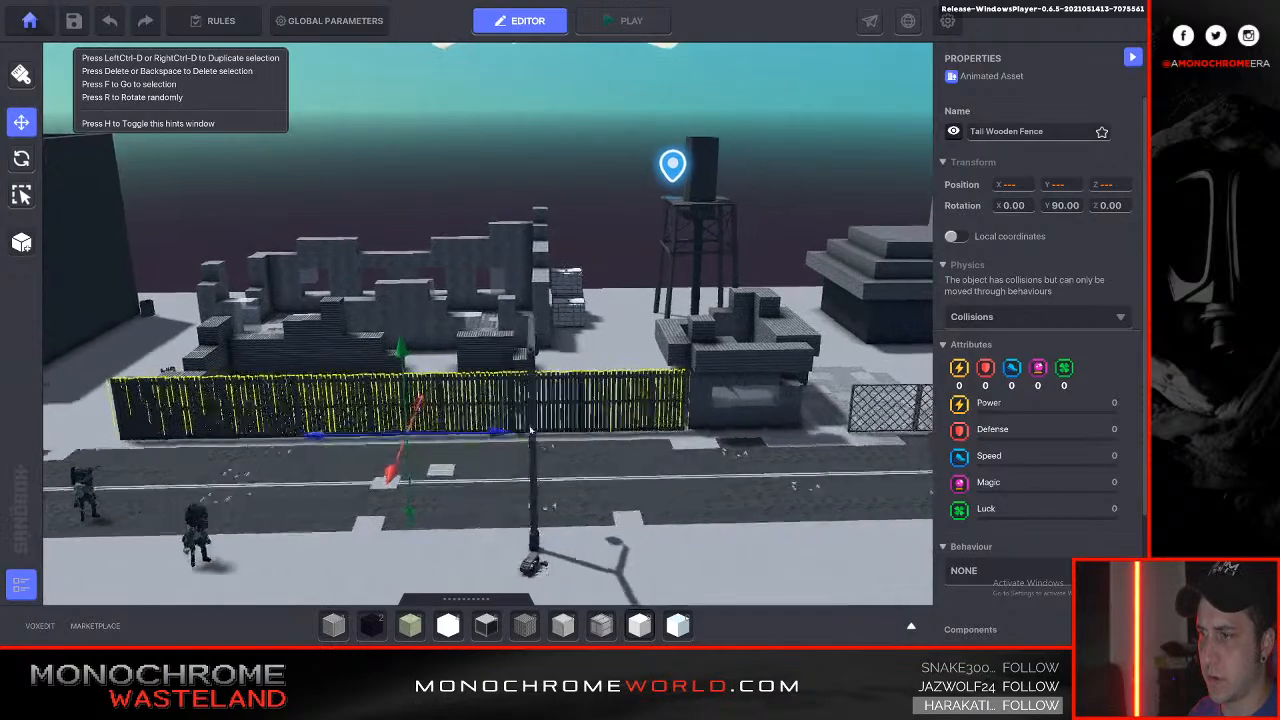
# Fine-position the fence row along the road's edge so its end butts against the wall of the corrugated metal structure.
pyautogui.press('d')
pyautogui.press('w')
pyautogui.moveTo(531, 430); pyautogui.dragTo(535, 433, button='right')
pyautogui.press('s')
pyautogui.press('d')
pyautogui.press('a')
pyautogui.moveTo(535, 517); pyautogui.dragTo(535, 517, button='right')
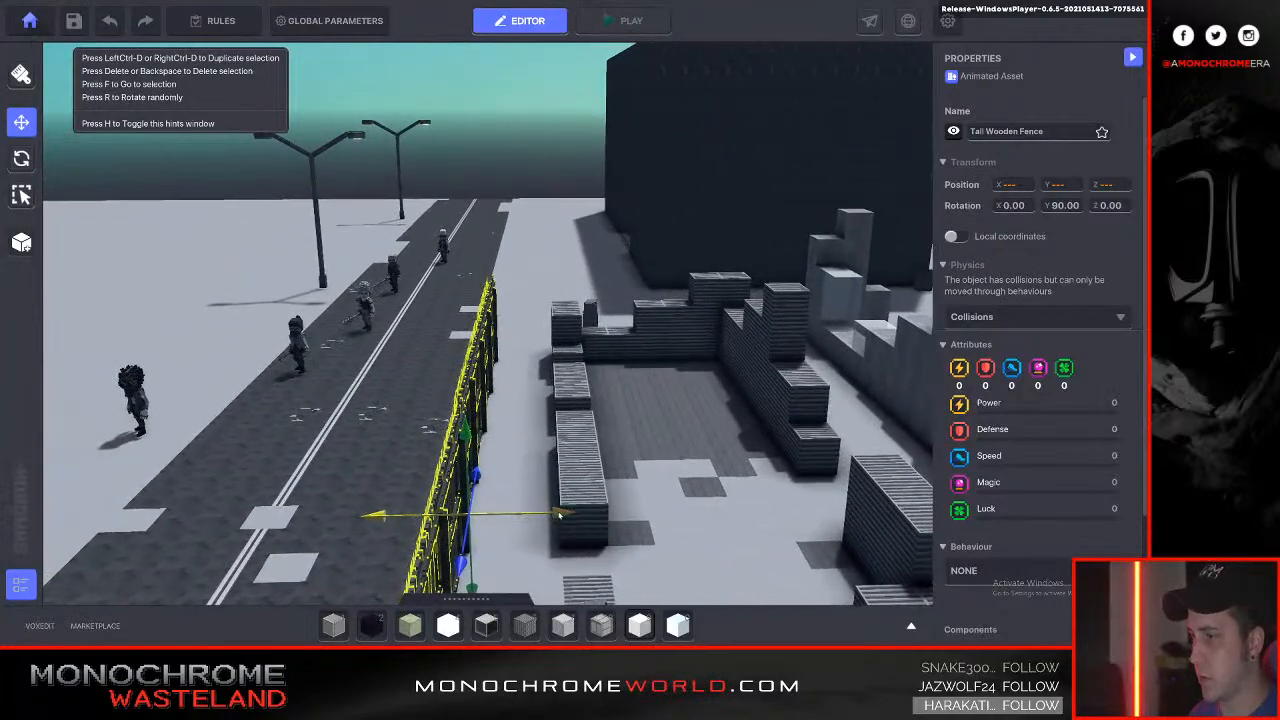
pyautogui.press('a')
pyautogui.moveTo(575, 515); pyautogui.dragTo(575, 515, button='right')
pyautogui.press('w')
pyautogui.press('a')
pyautogui.press('d')
pyautogui.moveTo(459, 526); pyautogui.dragTo(459, 526, button='right')
pyautogui.press('d')
pyautogui.press('s')
pyautogui.press('q')
pyautogui.moveTo(178, 384); pyautogui.dragTo(195, 384)
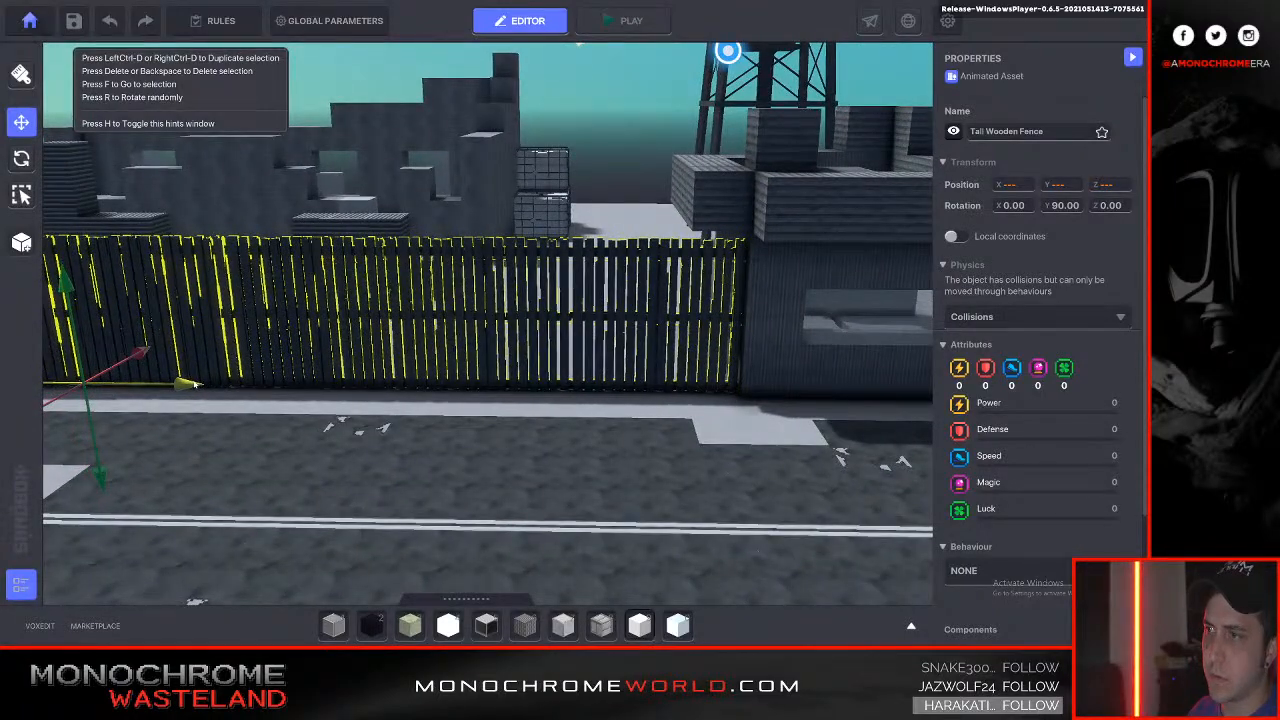
# Duplicate the fence row, extend it past the dark building's doorway, and align the copy flush with the existing row.
pyautogui.press('e')
pyautogui.moveTo(257, 361); pyautogui.dragTo(257, 361, button='right')
pyautogui.press('a')
pyautogui.press('s')
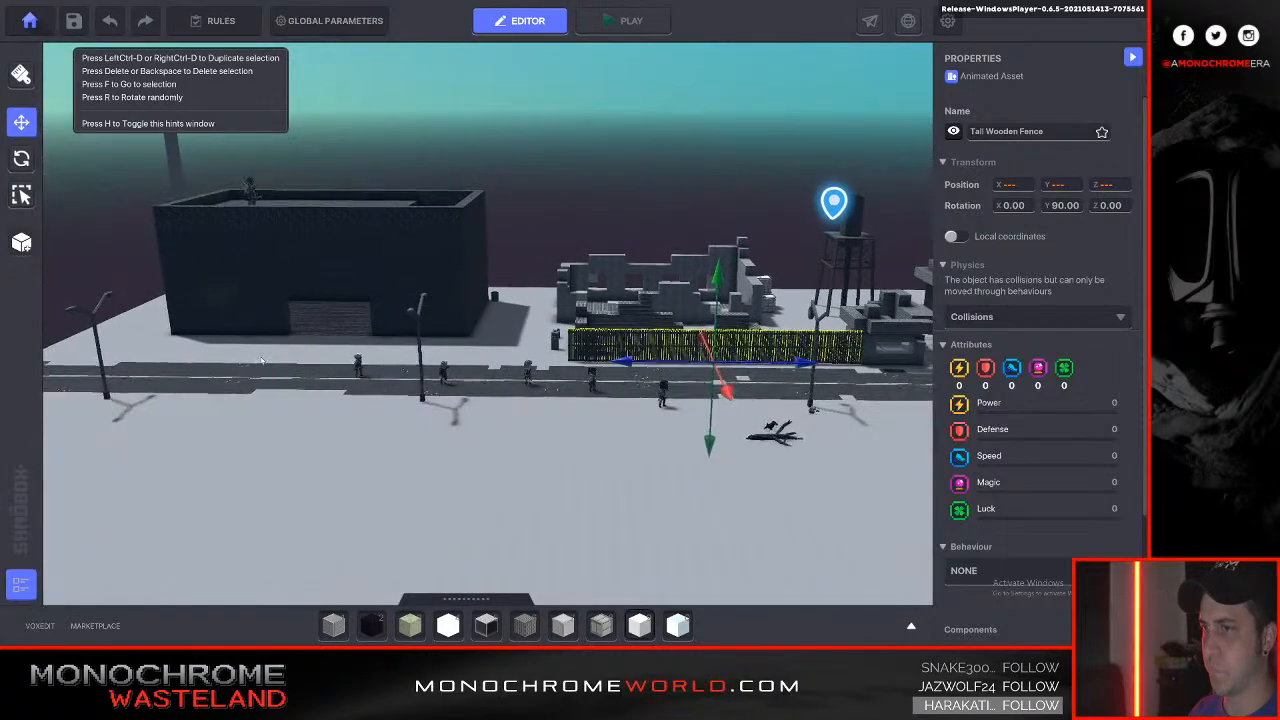
pyautogui.press('w')
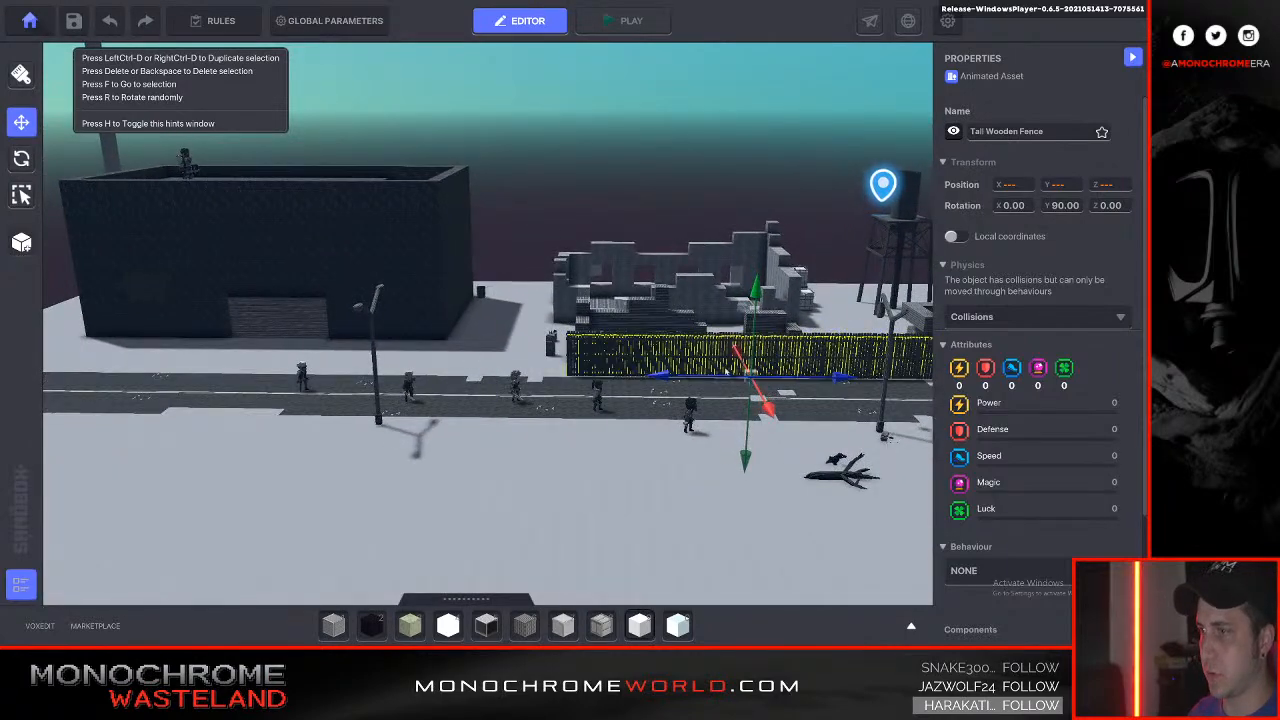
pyautogui.moveTo(383, 381); pyautogui.dragTo(253, 386)
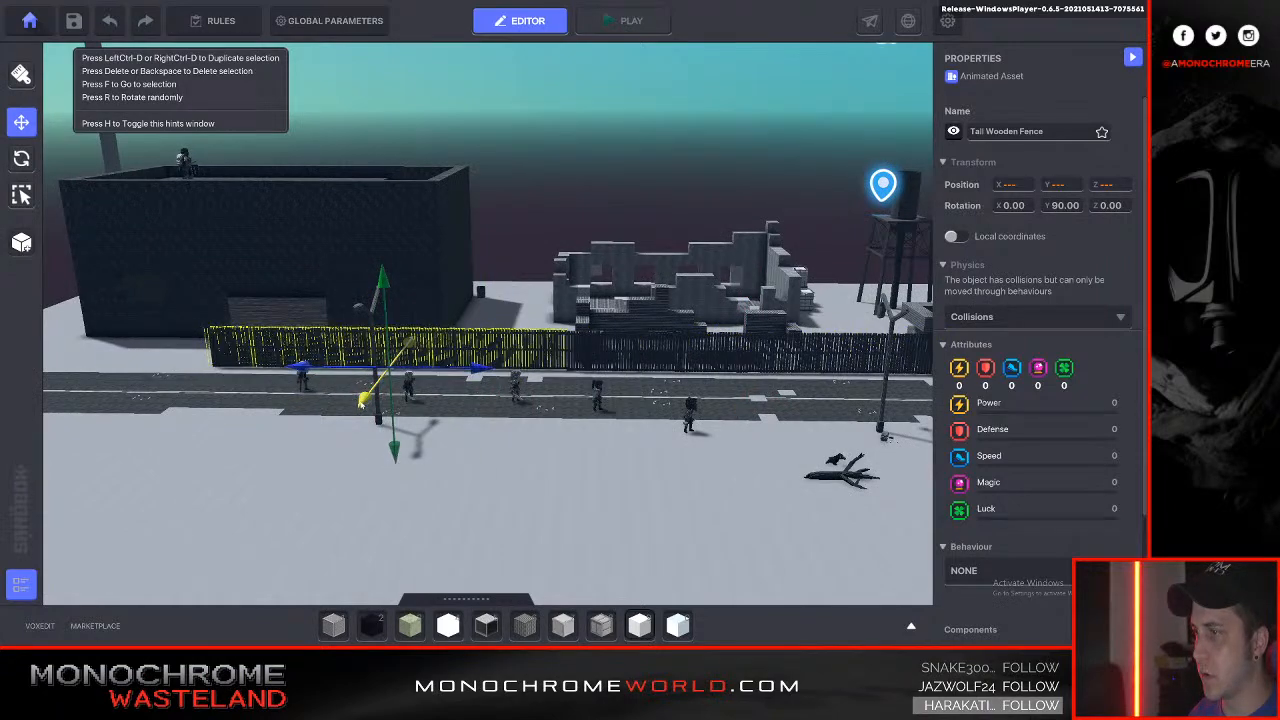
pyautogui.press('w')
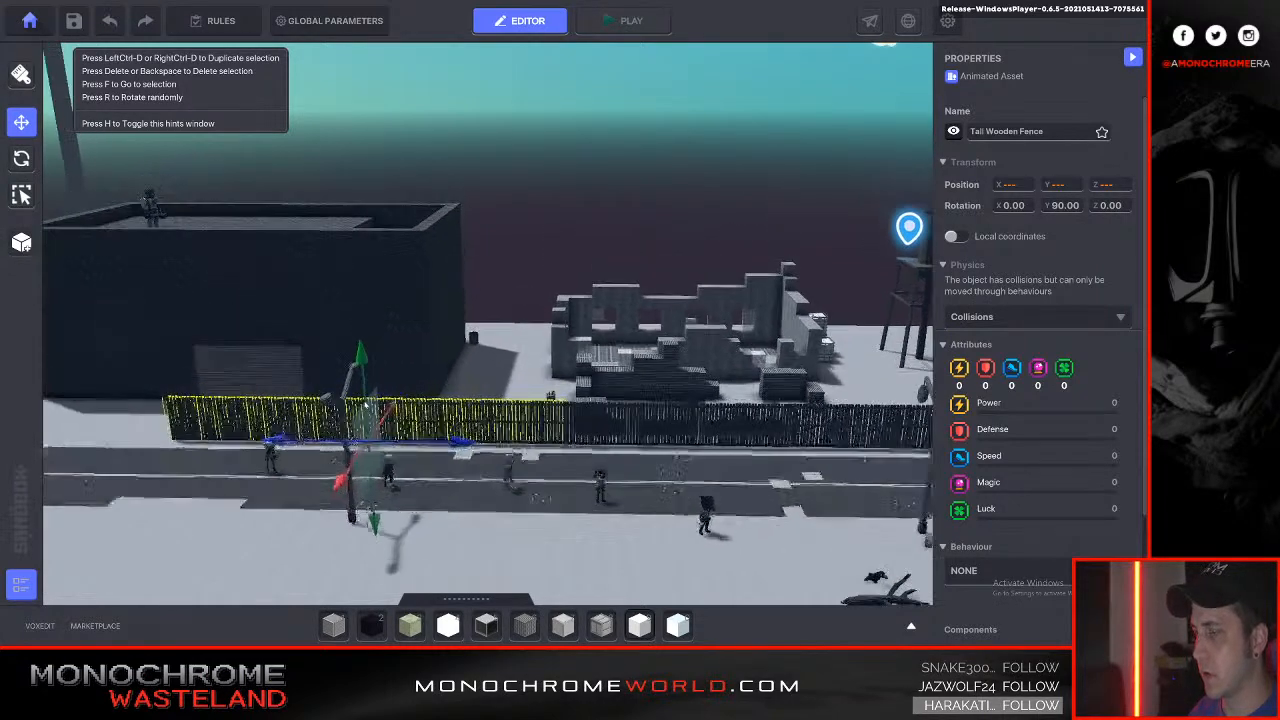
pyautogui.press('s')
pyautogui.moveTo(368, 406); pyautogui.dragTo(420, 410, button='right')
pyautogui.press('s')
pyautogui.press('a')
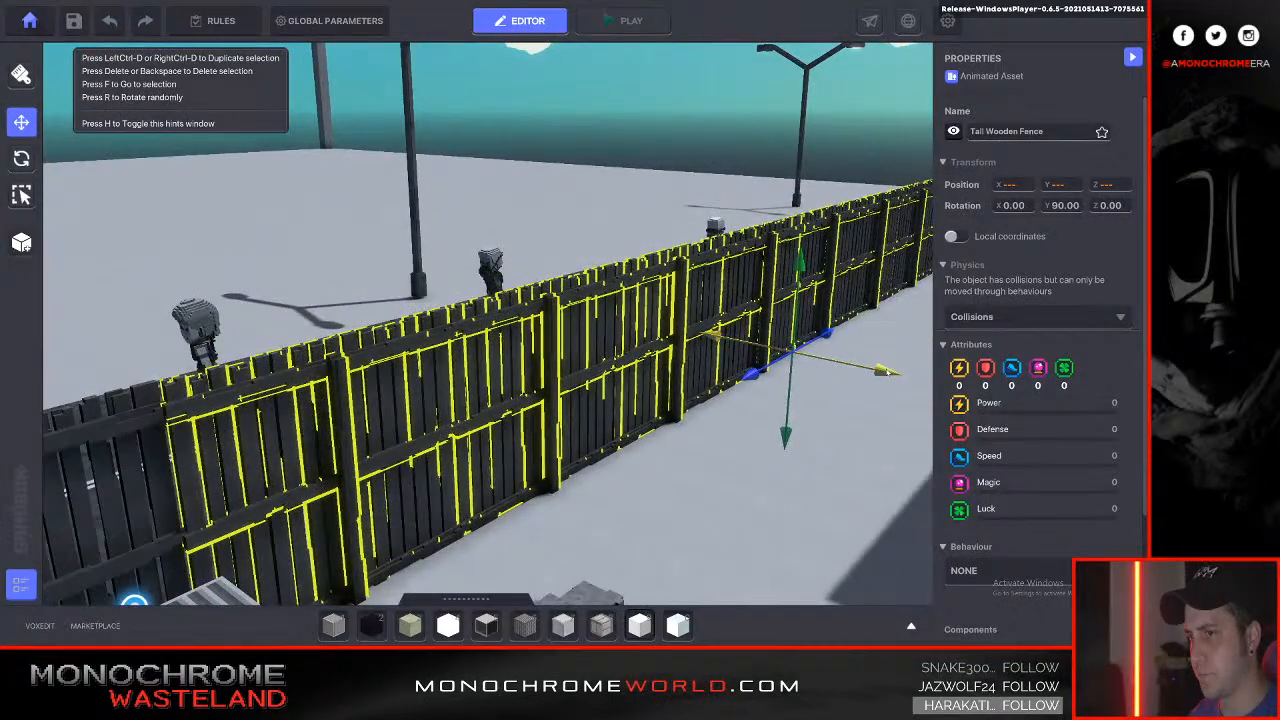
pyautogui.moveTo(888, 372); pyautogui.dragTo(886, 372)
# Duplicate the fence row once more and extend it along the dark building's front to the map edge.
pyautogui.press('w')
pyautogui.moveTo(885, 371); pyautogui.dragTo(885, 369, button='right')
pyautogui.press('a')
pyautogui.press('s')
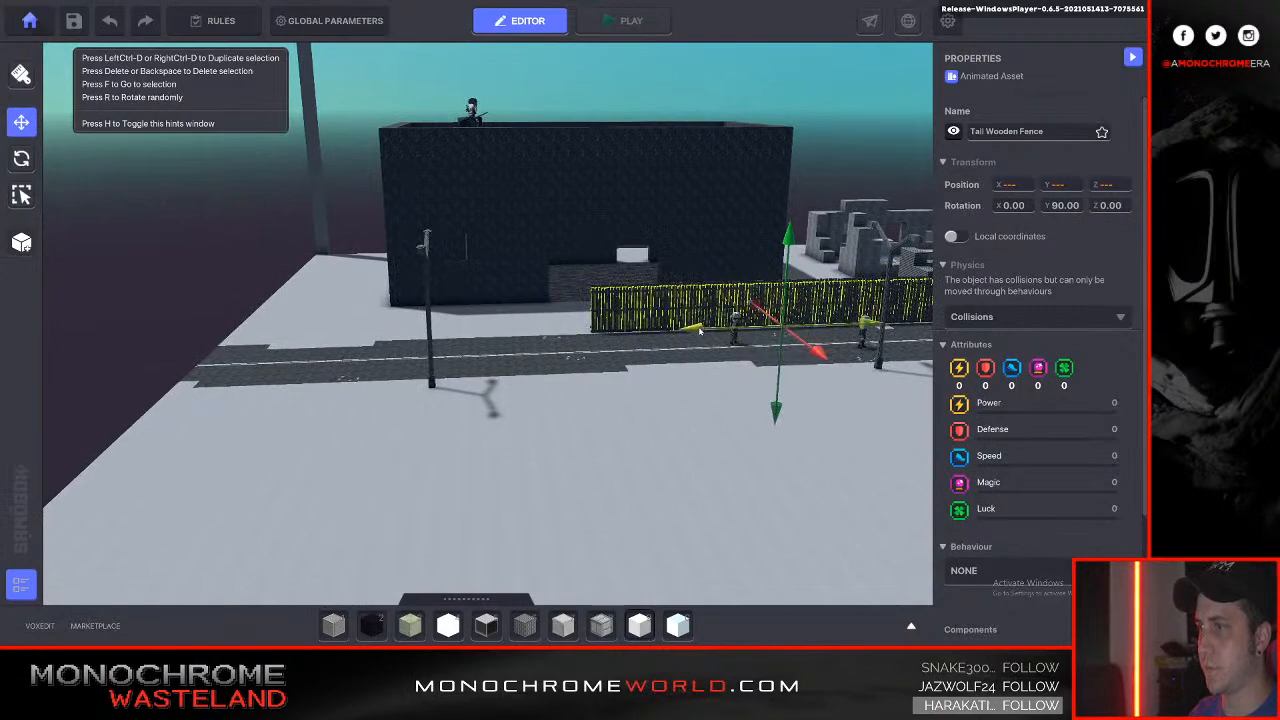
pyautogui.moveTo(352, 339); pyautogui.dragTo(341, 341)
pyautogui.press('w')
pyautogui.press('e')
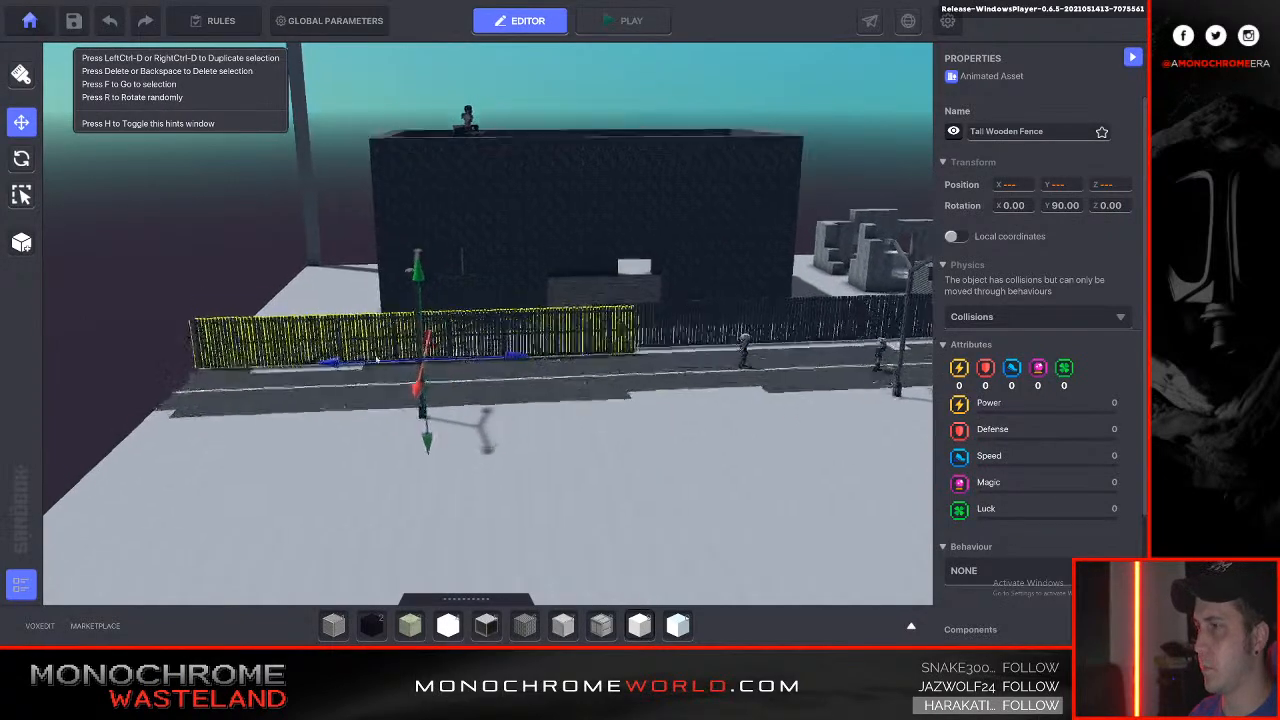
pyautogui.moveTo(458, 408); pyautogui.dragTo(457, 408, button='right')
pyautogui.moveTo(443, 460); pyautogui.dragTo(443, 451)
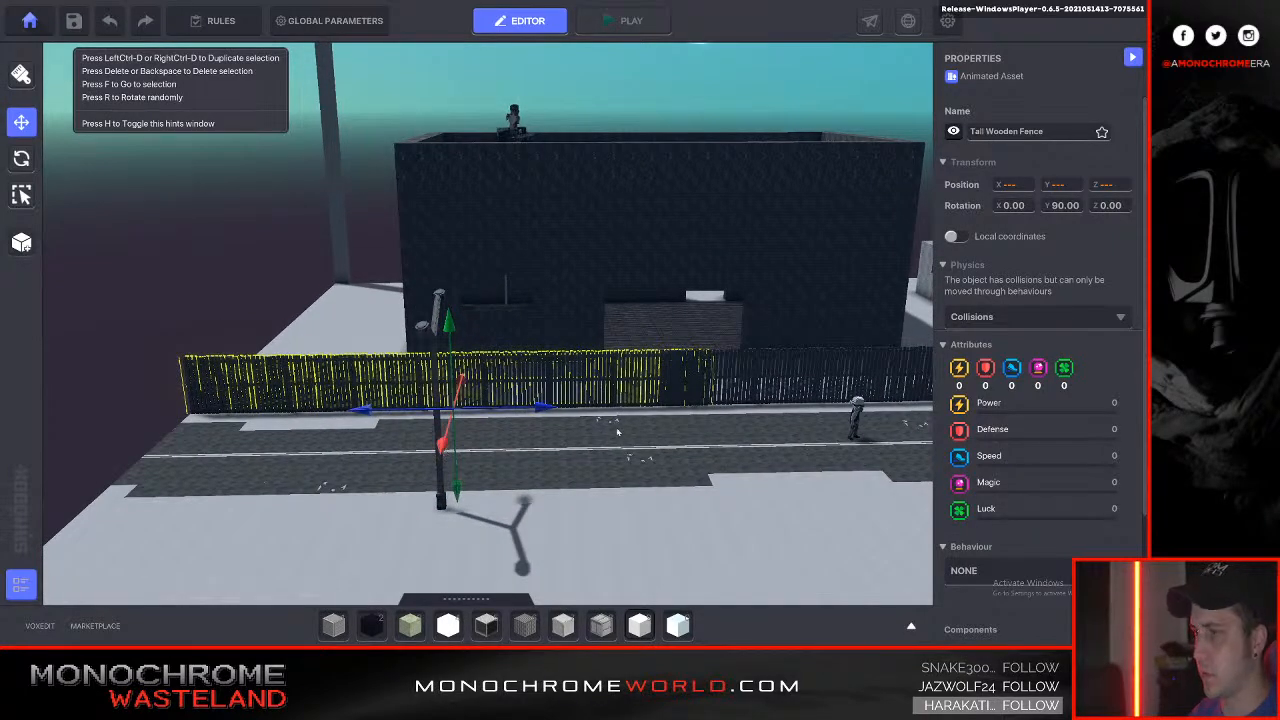
# Delete the overlapping fence section opposite the doorway, then slide the end row over to close the gap and align it.
pyautogui.click(650, 389)
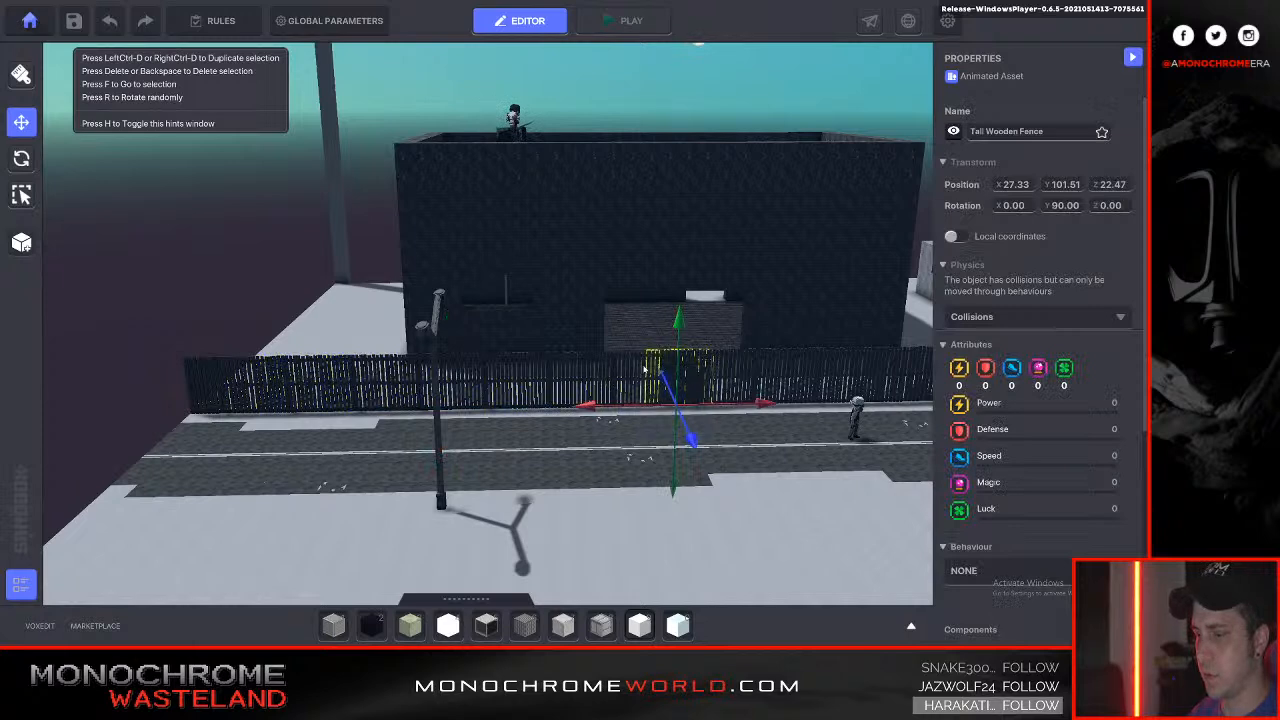
pyautogui.press('Delete')
pyautogui.click(636, 367)
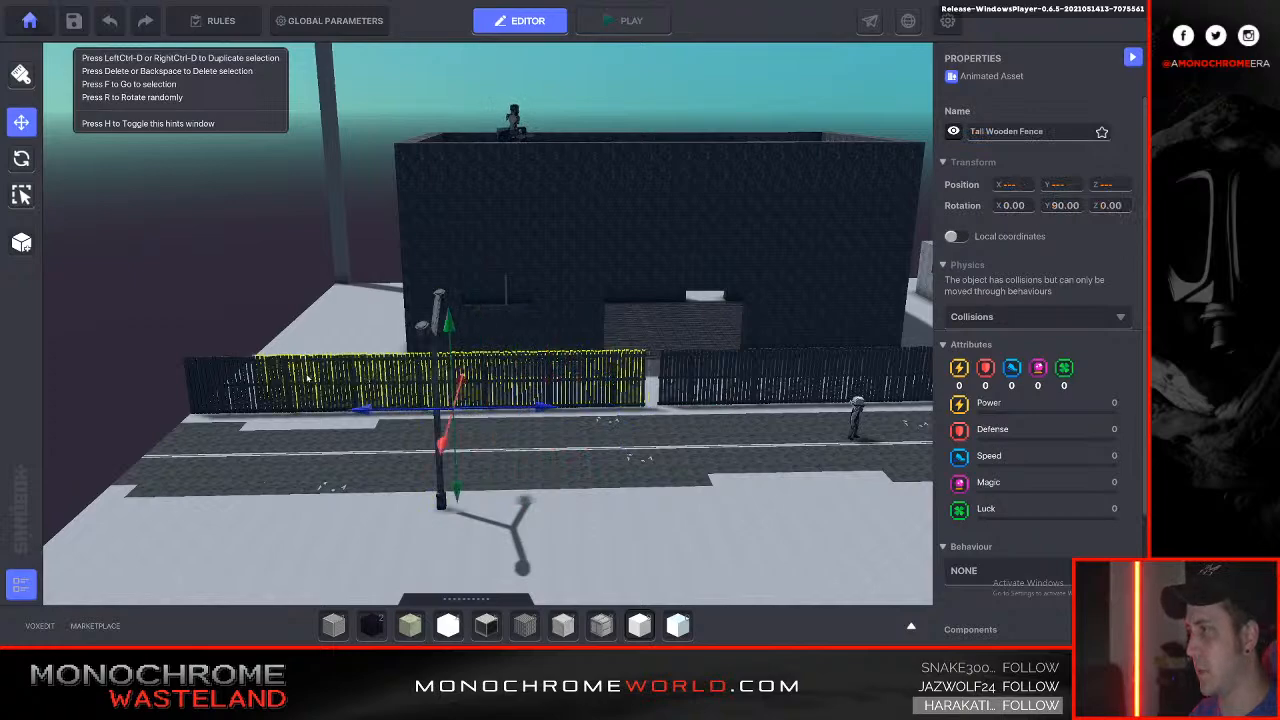
pyautogui.press('w')
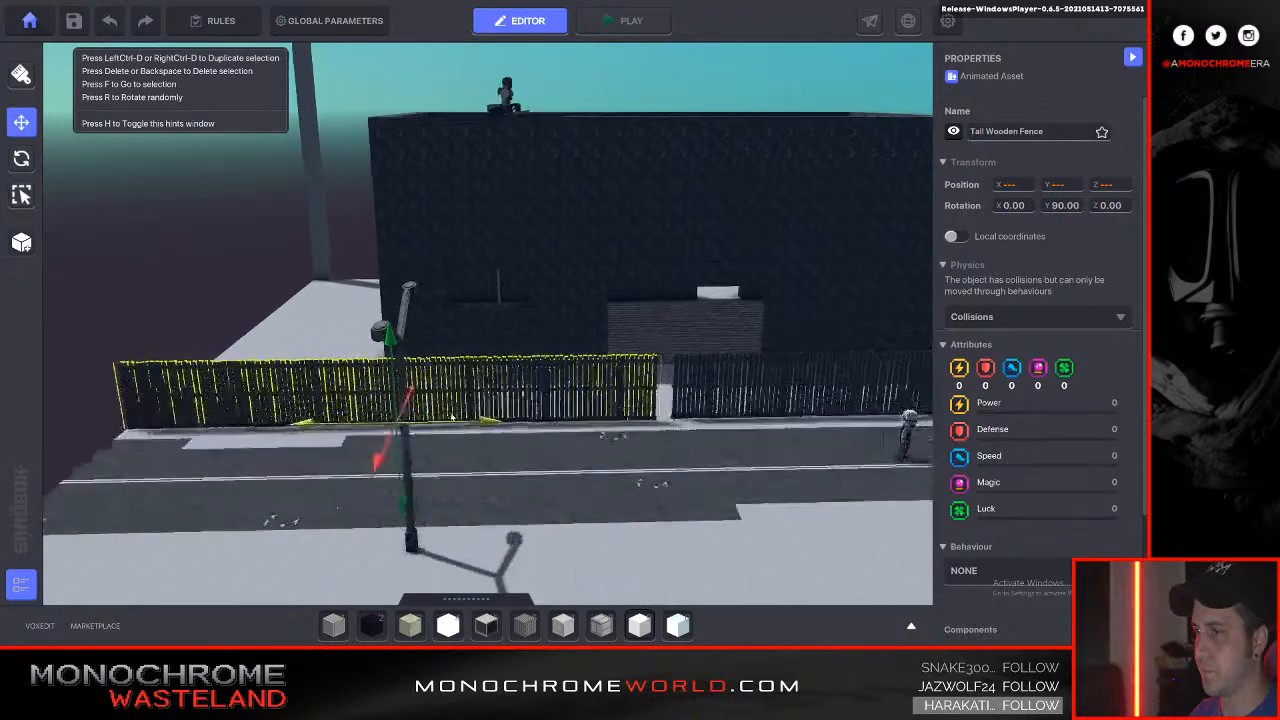
pyautogui.moveTo(457, 476); pyautogui.dragTo(477, 470)
pyautogui.moveTo(364, 522); pyautogui.dragTo(365, 519)
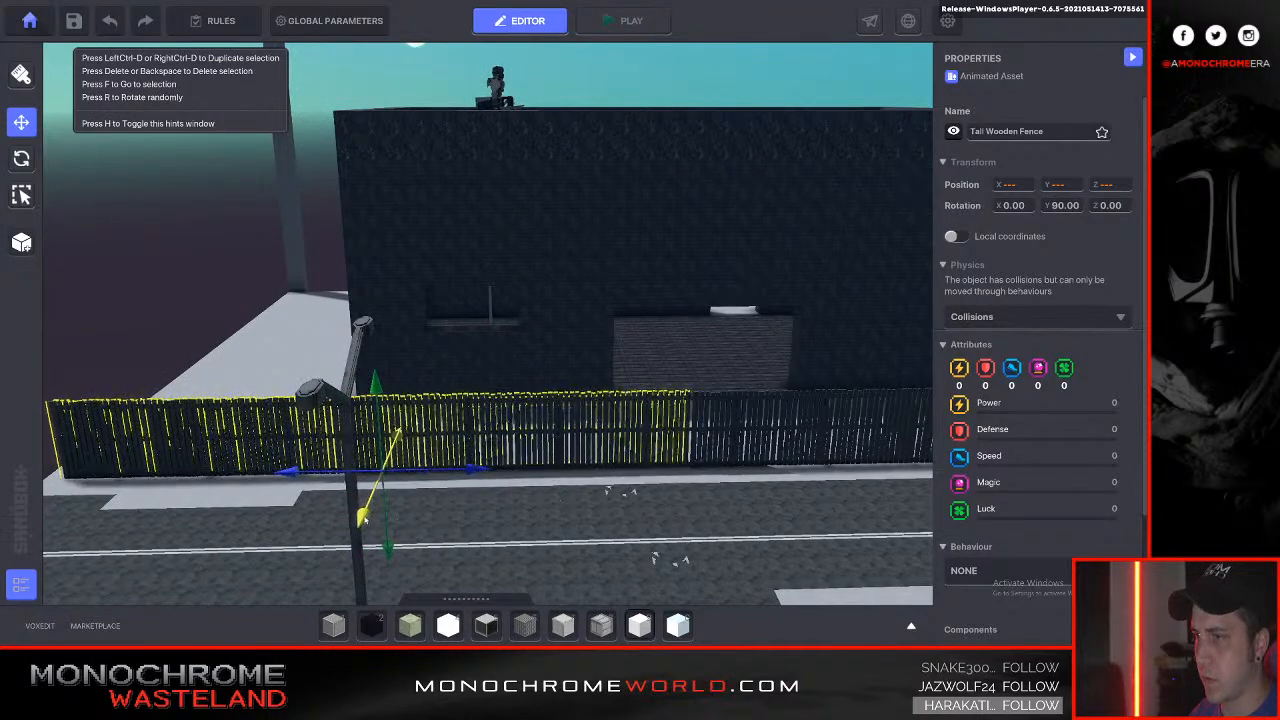
pyautogui.press('w')
pyautogui.moveTo(394, 493); pyautogui.dragTo(394, 493, button='right')
pyautogui.press('f')
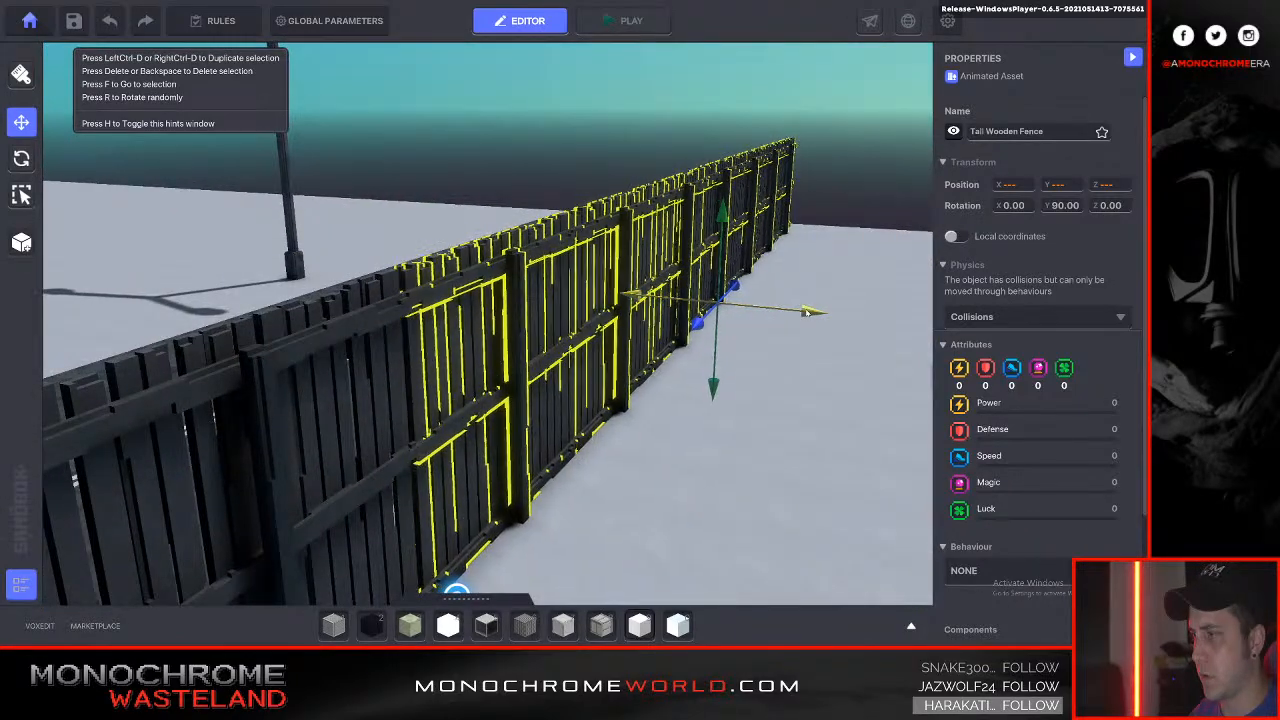
pyautogui.moveTo(806, 311); pyautogui.dragTo(548, 414, button='right')
pyautogui.press('e')
# Delete the last Tall Wooden Fence section at the map edge.
pyautogui.click(629, 431)
pyautogui.press('s')
pyautogui.press('w')
pyautogui.click(360, 405)
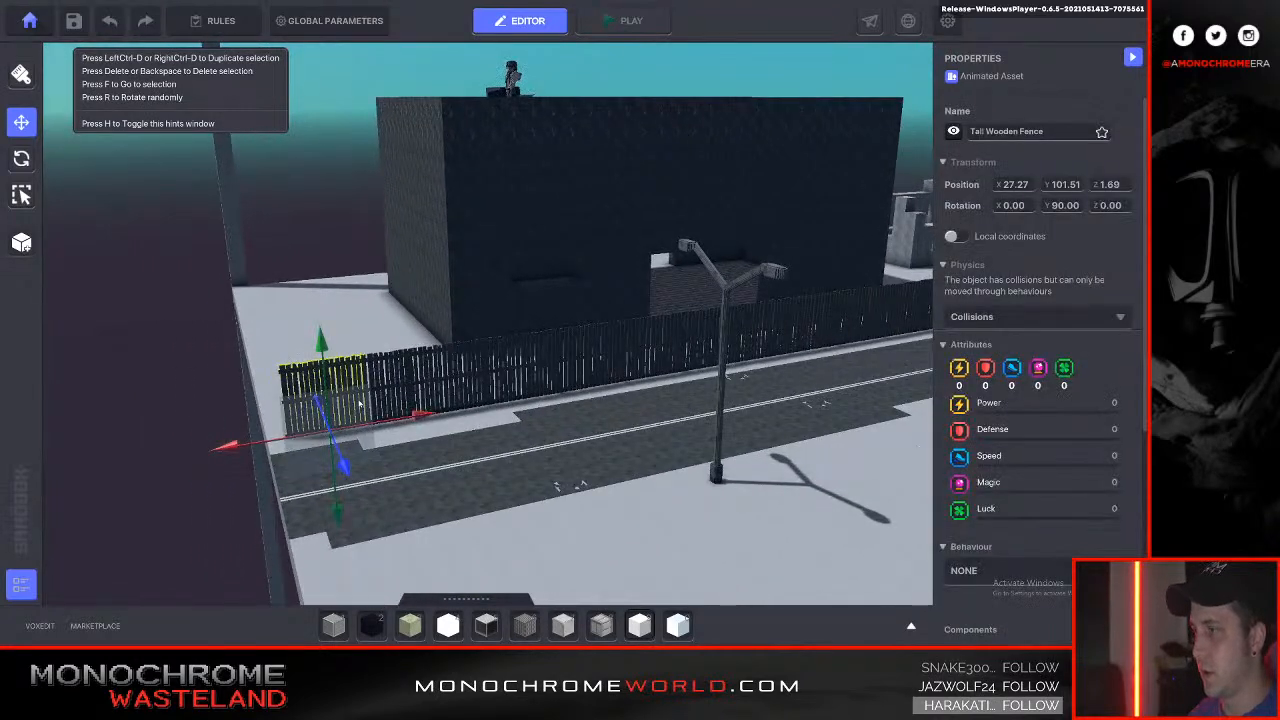
pyautogui.press('Delete')
# Search the library for "fence", place a Medium Wooden Fence on the road near the row's end, and rotate it to Y 90.
pyautogui.press('Tab')
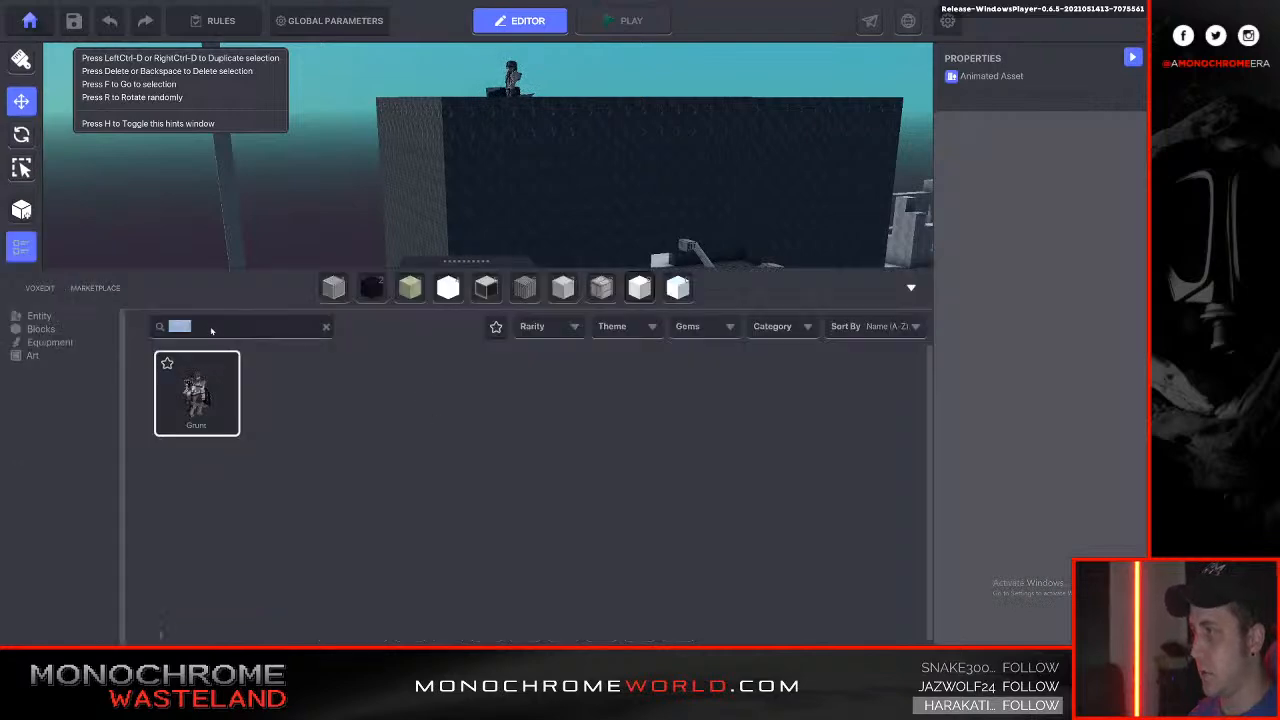
pyautogui.write('fence')
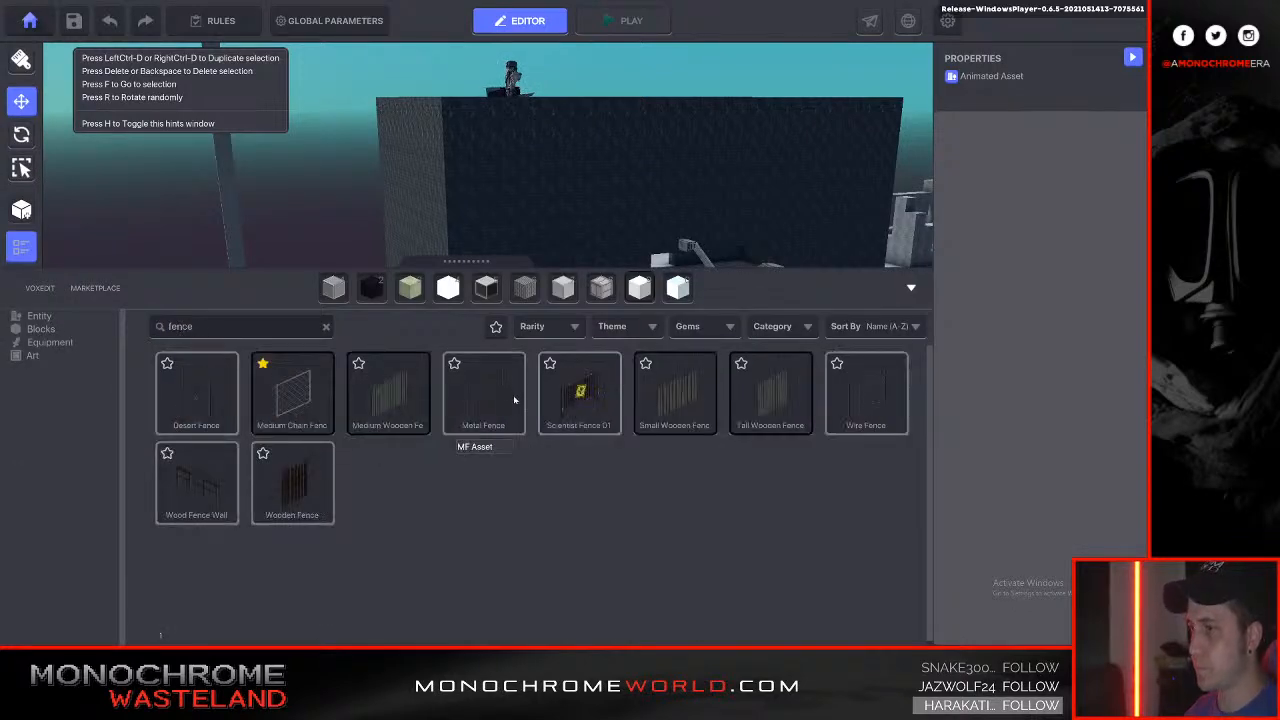
pyautogui.click(390, 390)
pyautogui.press('Tab')
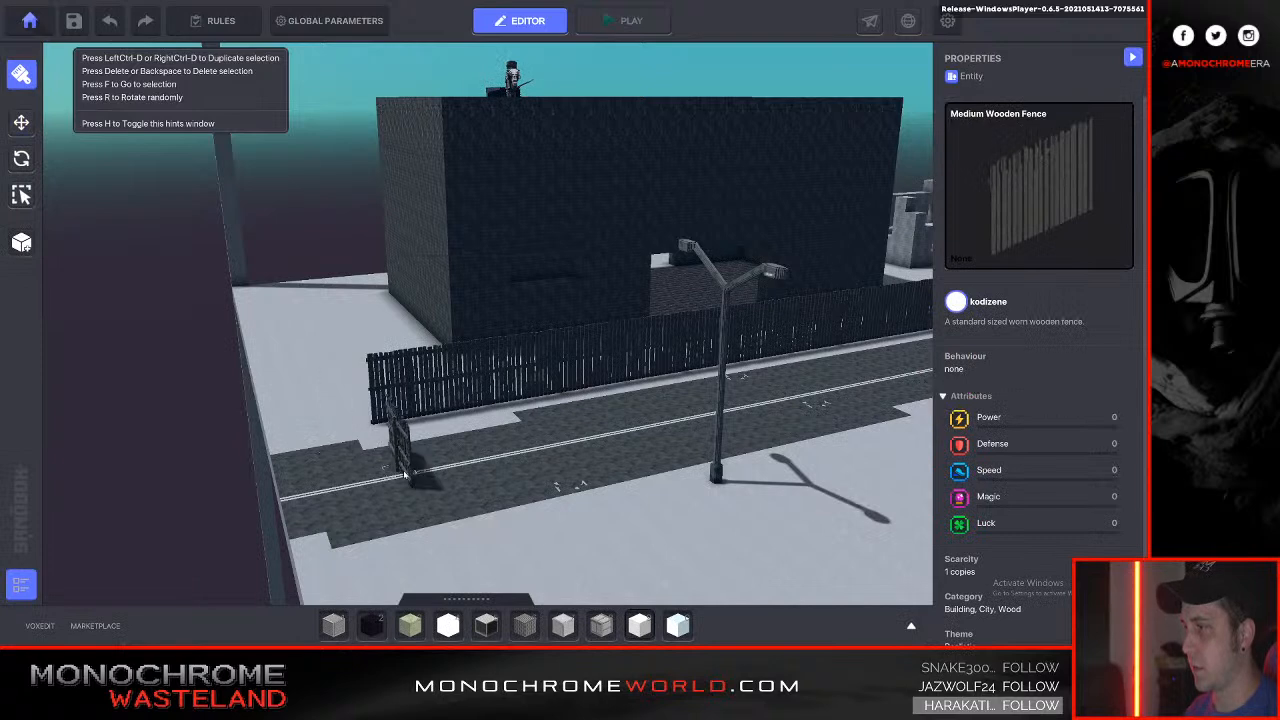
pyautogui.click(21, 158)
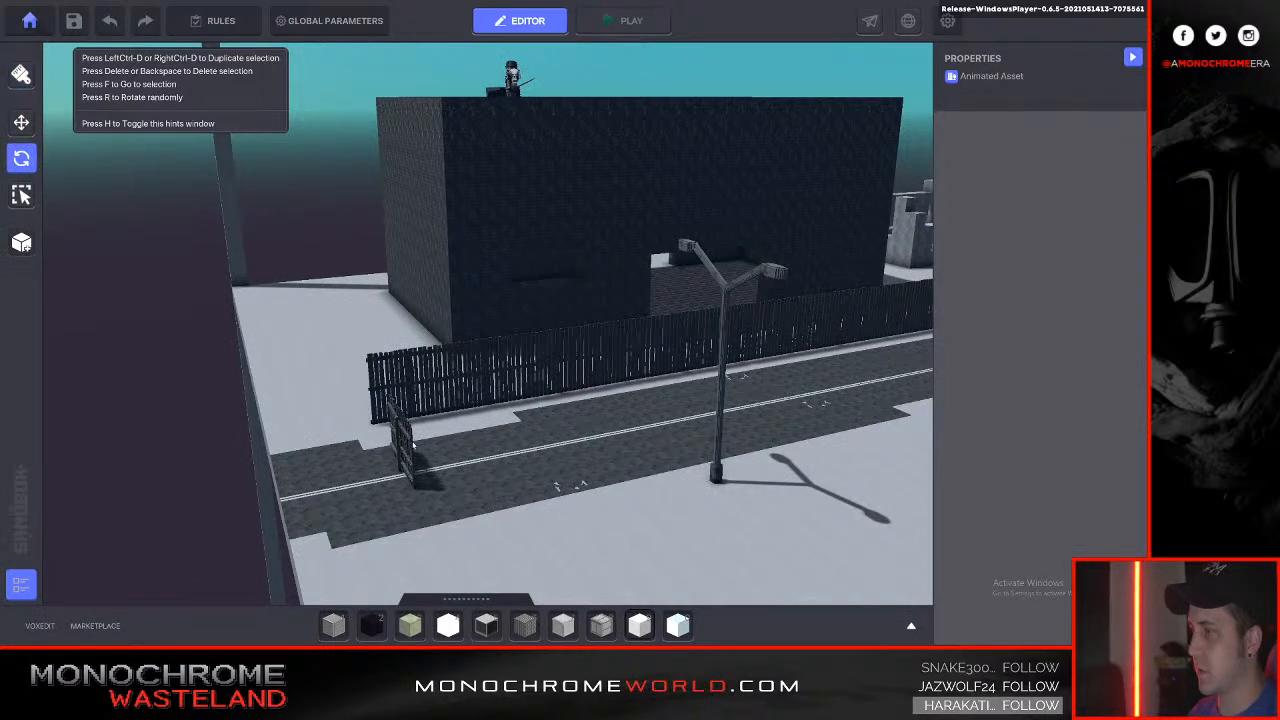
pyautogui.click(413, 446)
pyautogui.moveTo(455, 485); pyautogui.dragTo(175, 501)
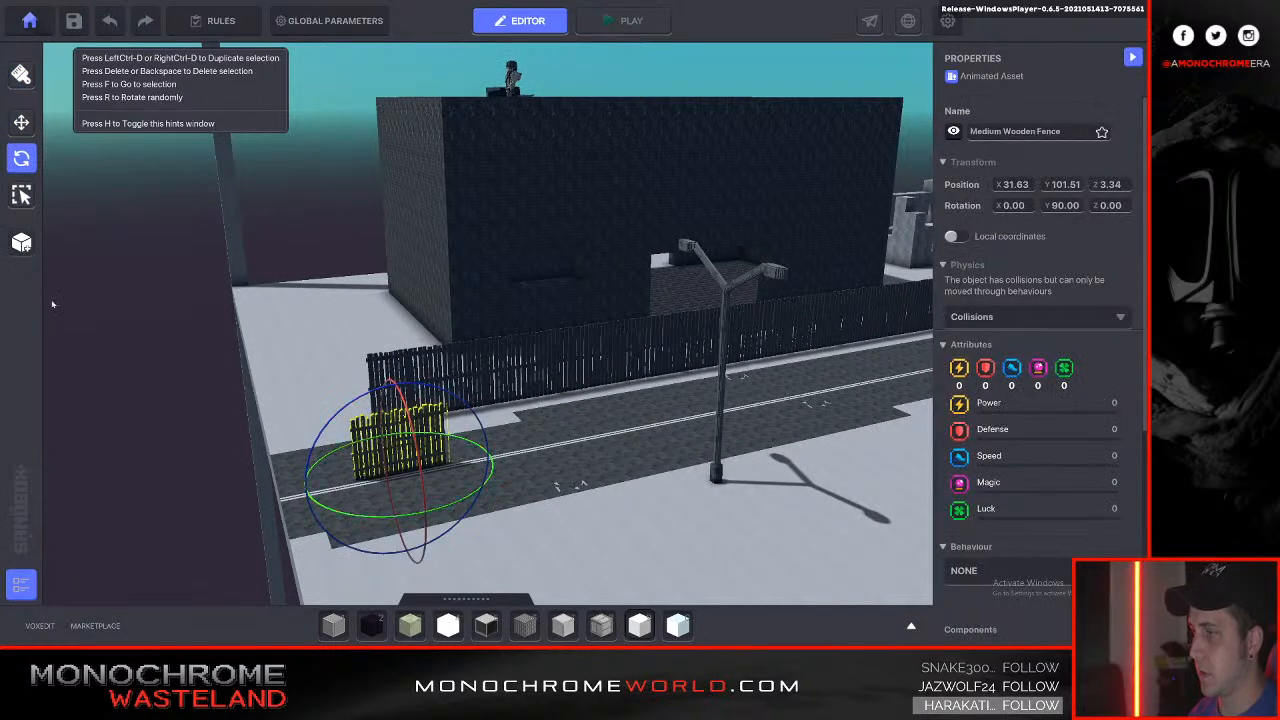
# Move the Medium Wooden Fence in line with the tall fence row and against its end, at X 27.46, Z 1.67.
pyautogui.click(22, 123)
pyautogui.moveTo(421, 510); pyautogui.dragTo(380, 468)
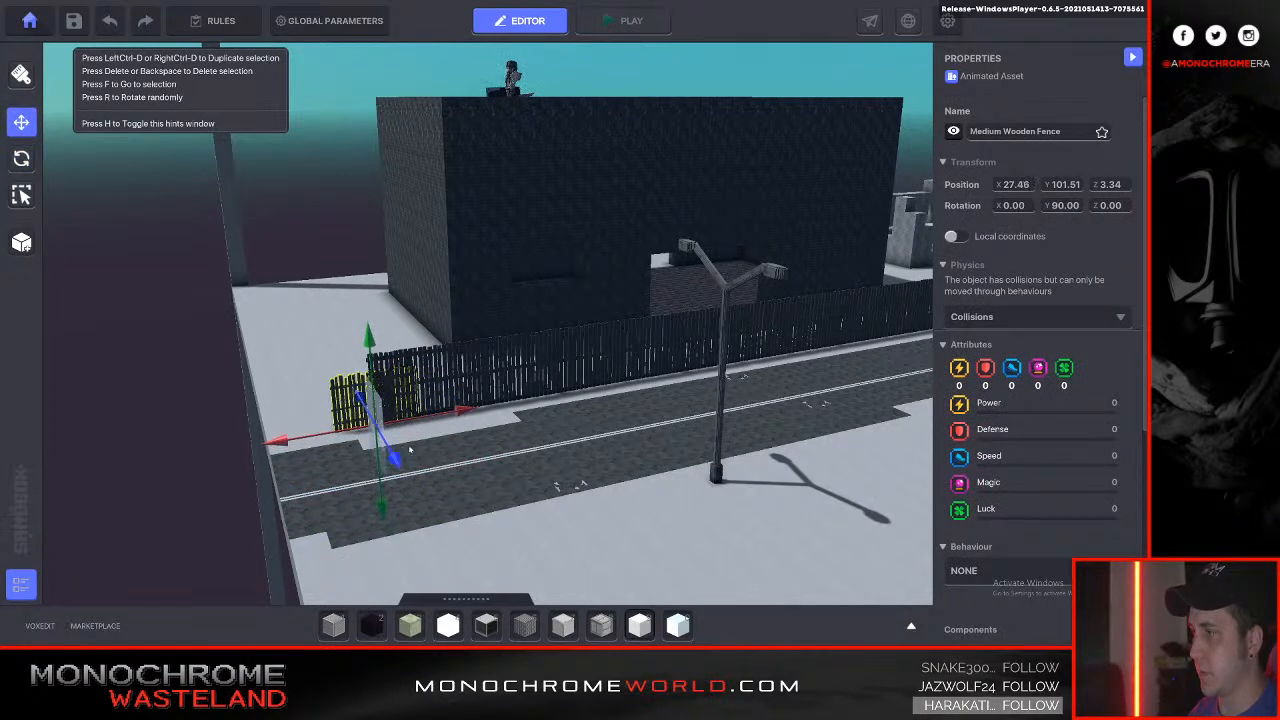
pyautogui.moveTo(459, 413); pyautogui.dragTo(416, 424)
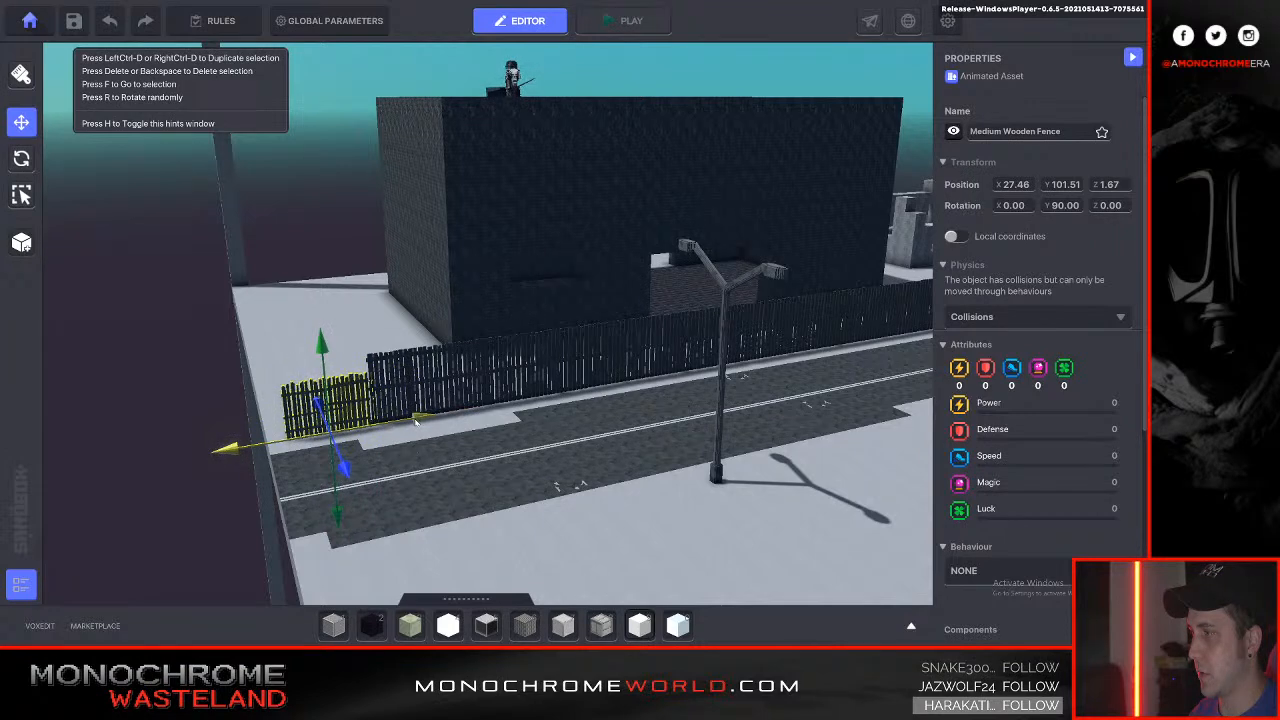
# Delete the adjoining Tall Wooden Fence section and slide the Medium Wooden Fence into its place at Z 4.74.
pyautogui.click(411, 406)
pyautogui.press('Delete')
pyautogui.click(325, 427)
pyautogui.moveTo(418, 423); pyautogui.dragTo(490, 410)
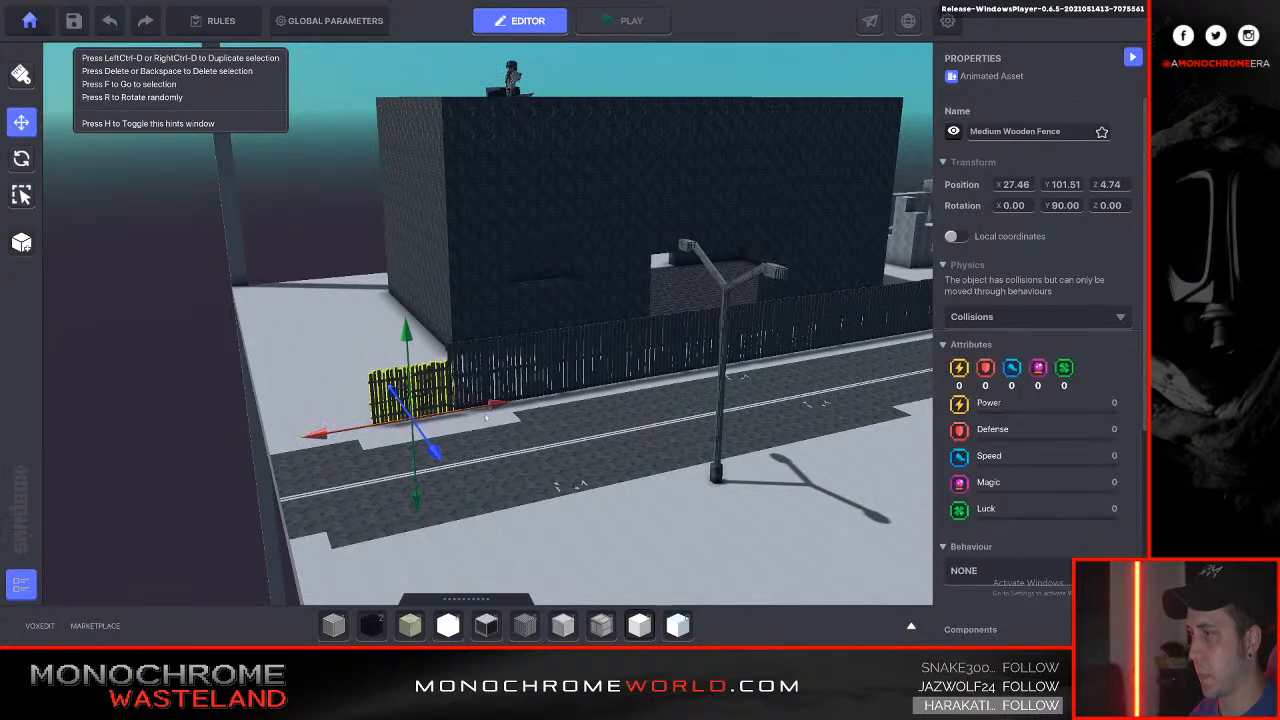
# Search the asset library for "rock" and choose the Light Rock block for painting.
pyautogui.press('Tab')
pyautogui.write('bri')
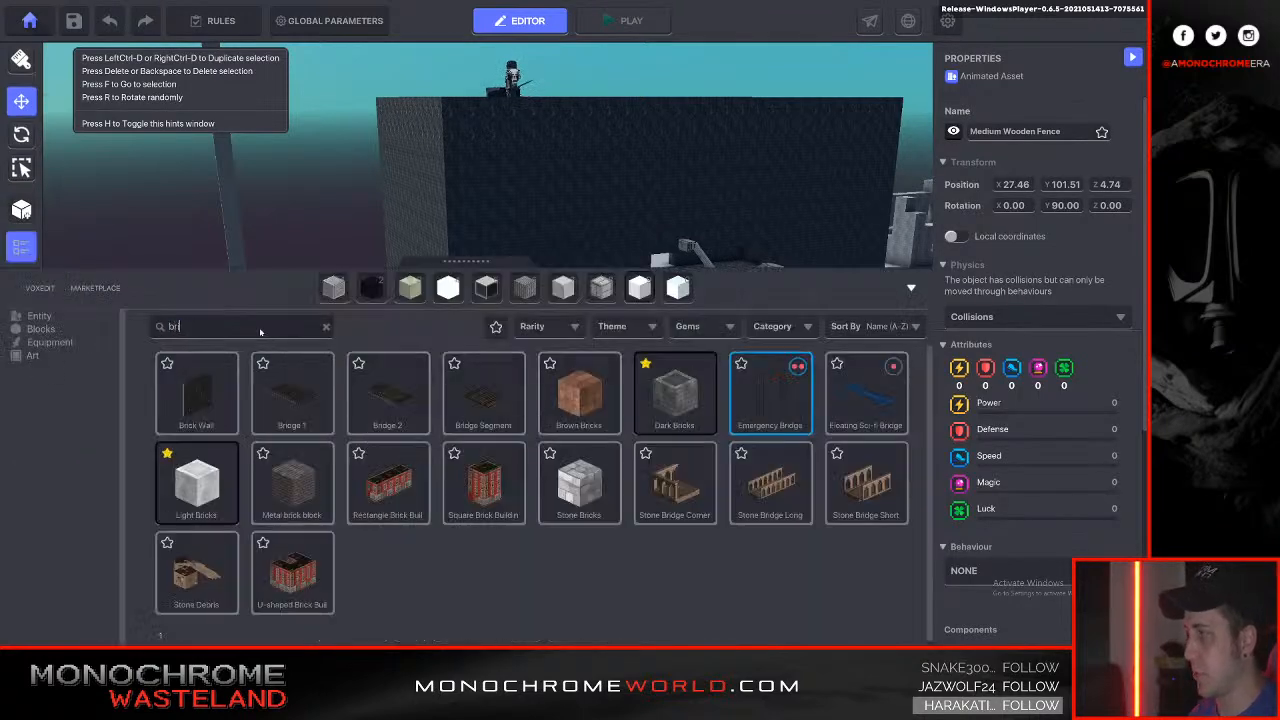
pyautogui.press('BackSpace')
pyautogui.press('BackSpace')
pyautogui.press('BackSpace')
pyautogui.write('rock')
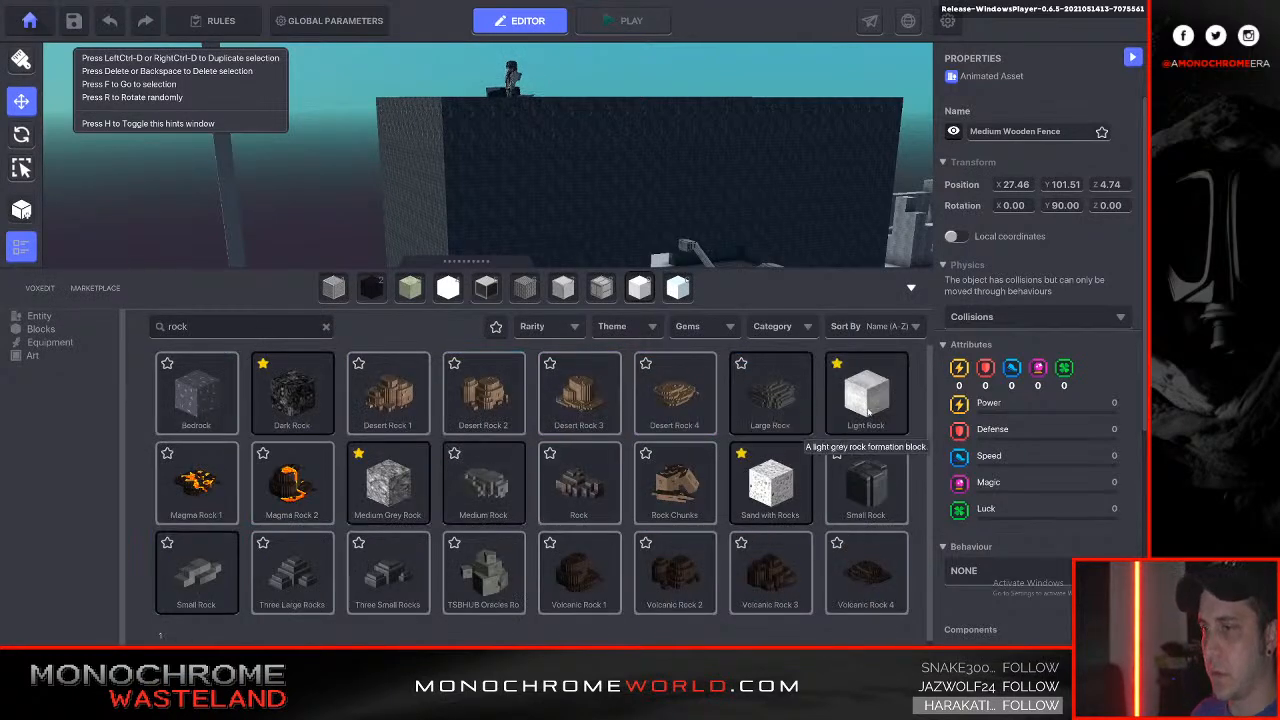
pyautogui.click(866, 410)
pyautogui.click(911, 288)
# Paint Light Rock blocks at the map edge beside the Medium Wooden Fence to start a rubble pile next to the building.
pyautogui.moveTo(690, 420); pyautogui.dragTo(480, 355, button='right')
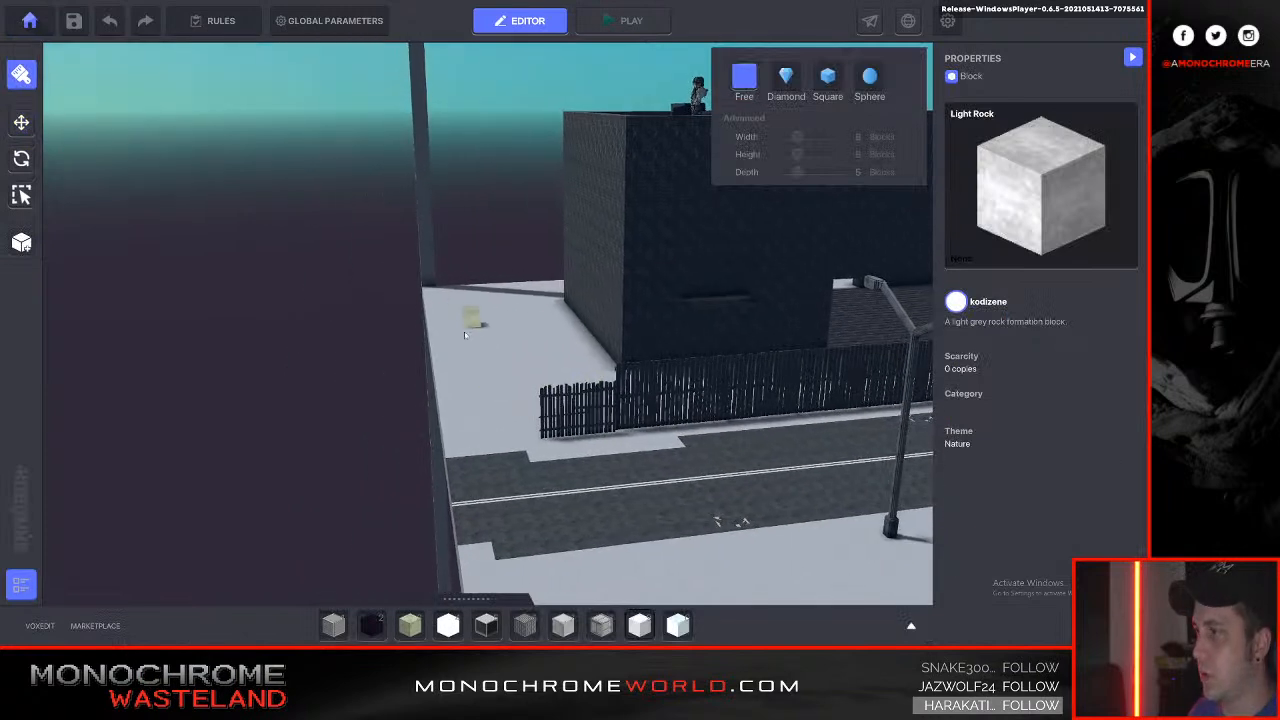
pyautogui.click(440, 395)
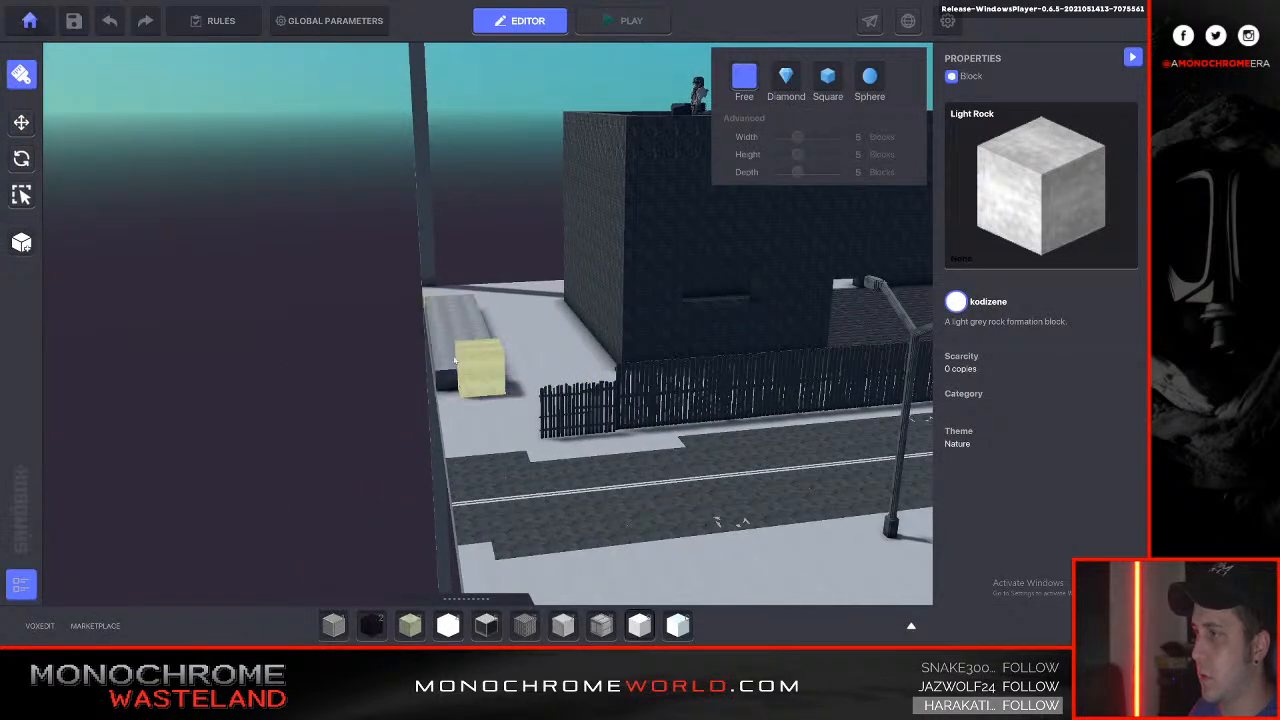
pyautogui.moveTo(538, 360); pyautogui.dragTo(540, 360)
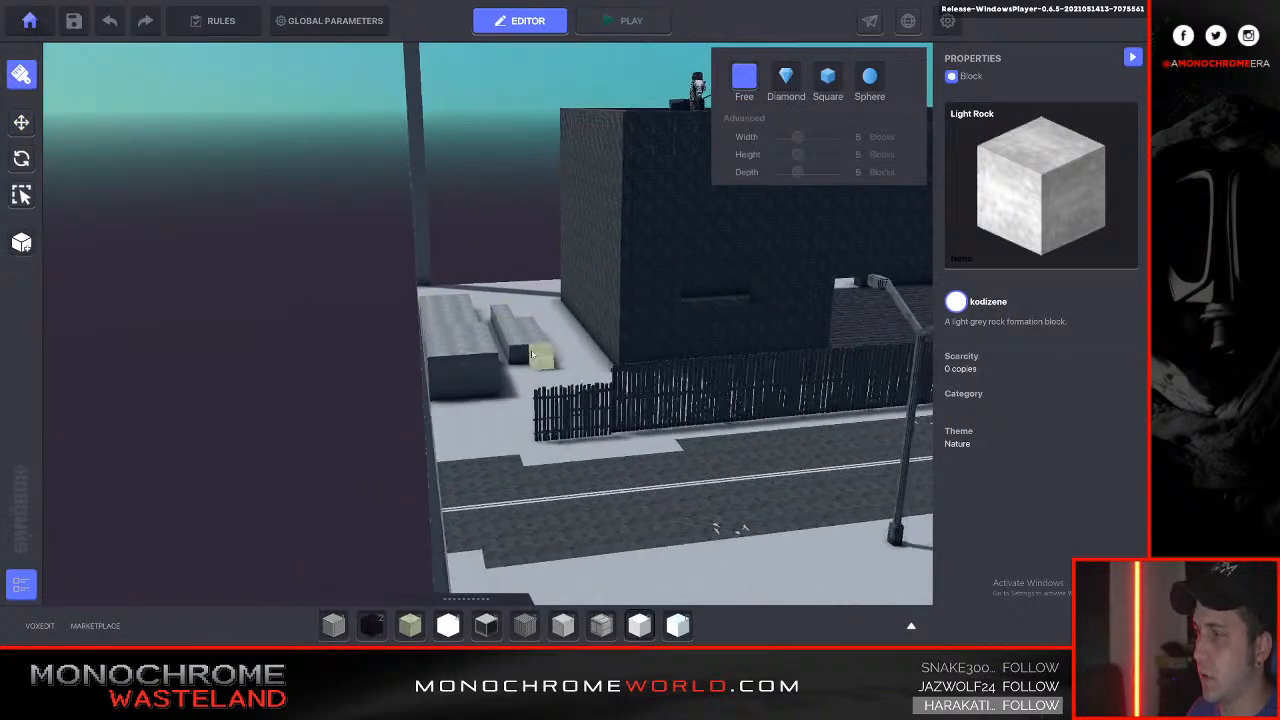
pyautogui.press('d')
pyautogui.moveTo(530, 350); pyautogui.dragTo(562, 308, button='right')
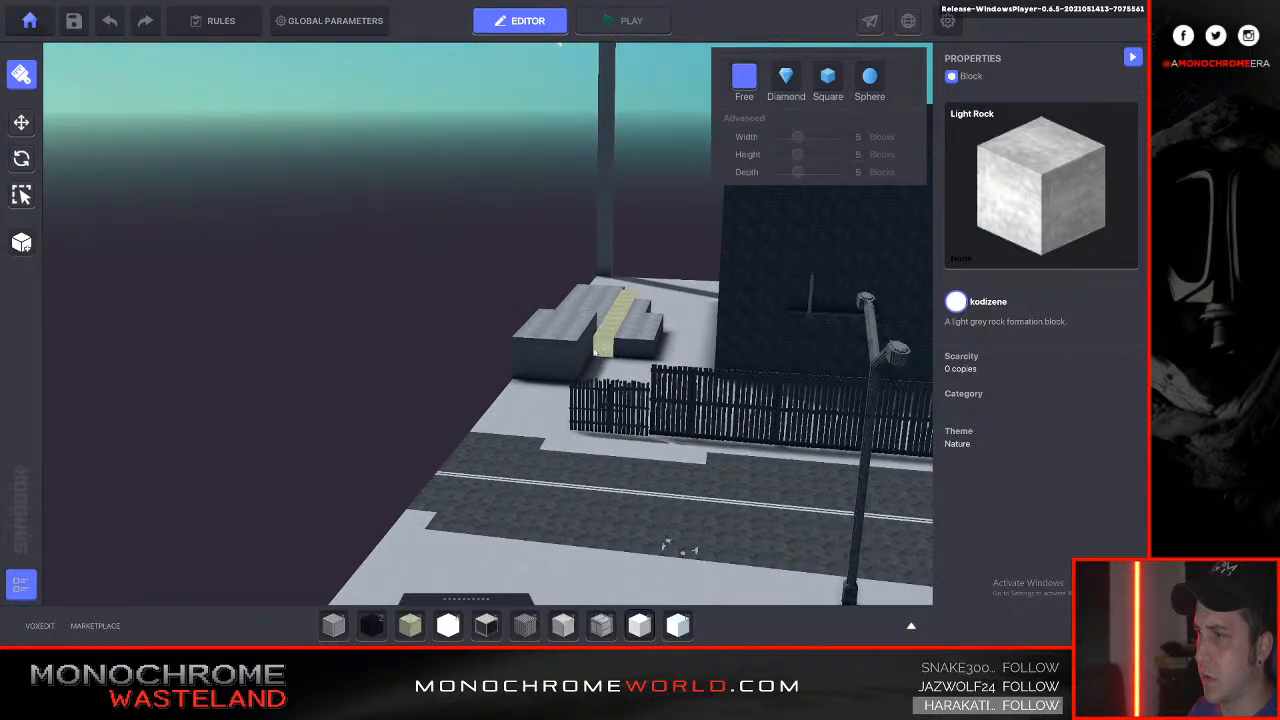
pyautogui.moveTo(579, 297); pyautogui.dragTo(477, 452)
pyautogui.moveTo(505, 410); pyautogui.dragTo(502, 411)
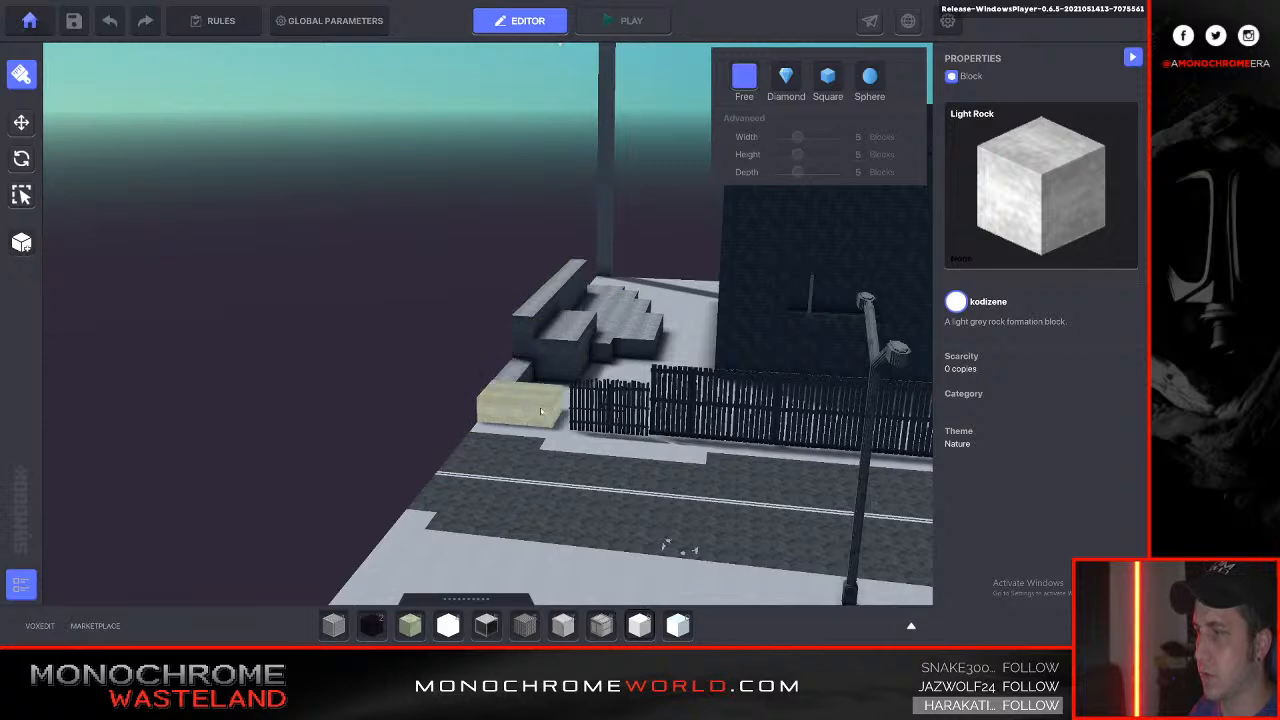
# Stack more Light Rock layers in uneven steps on the rubble pile's roadside end.
pyautogui.moveTo(571, 391); pyautogui.dragTo(520, 362)
pyautogui.moveTo(494, 372); pyautogui.dragTo(531, 349)
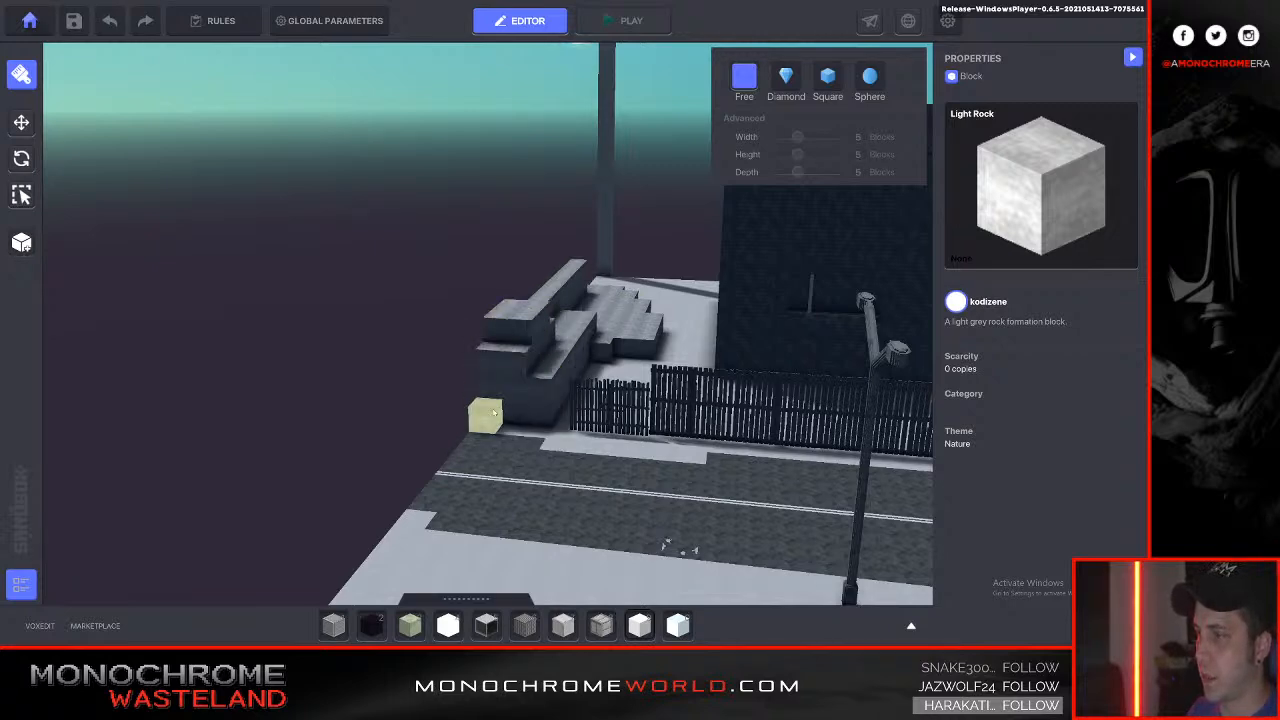
pyautogui.click(512, 422)
pyautogui.moveTo(540, 304); pyautogui.dragTo(558, 281)
pyautogui.press('w')
pyautogui.press('d')
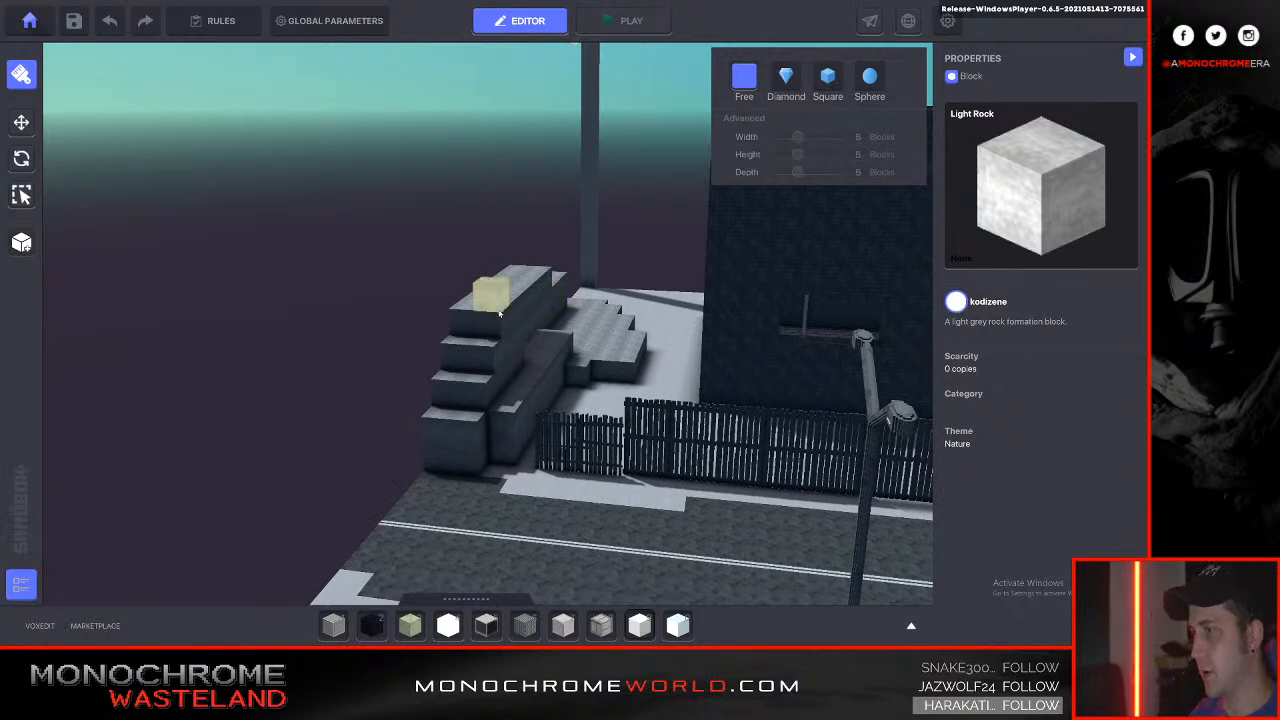
# Shape the rubble pile's upper layers and close the gap up to the Medium Wooden Fence with Light Rock.
pyautogui.keyDown('ctrl'); pyautogui.moveTo(505, 345); pyautogui.dragTo(530, 296); pyautogui.keyUp('ctrl')
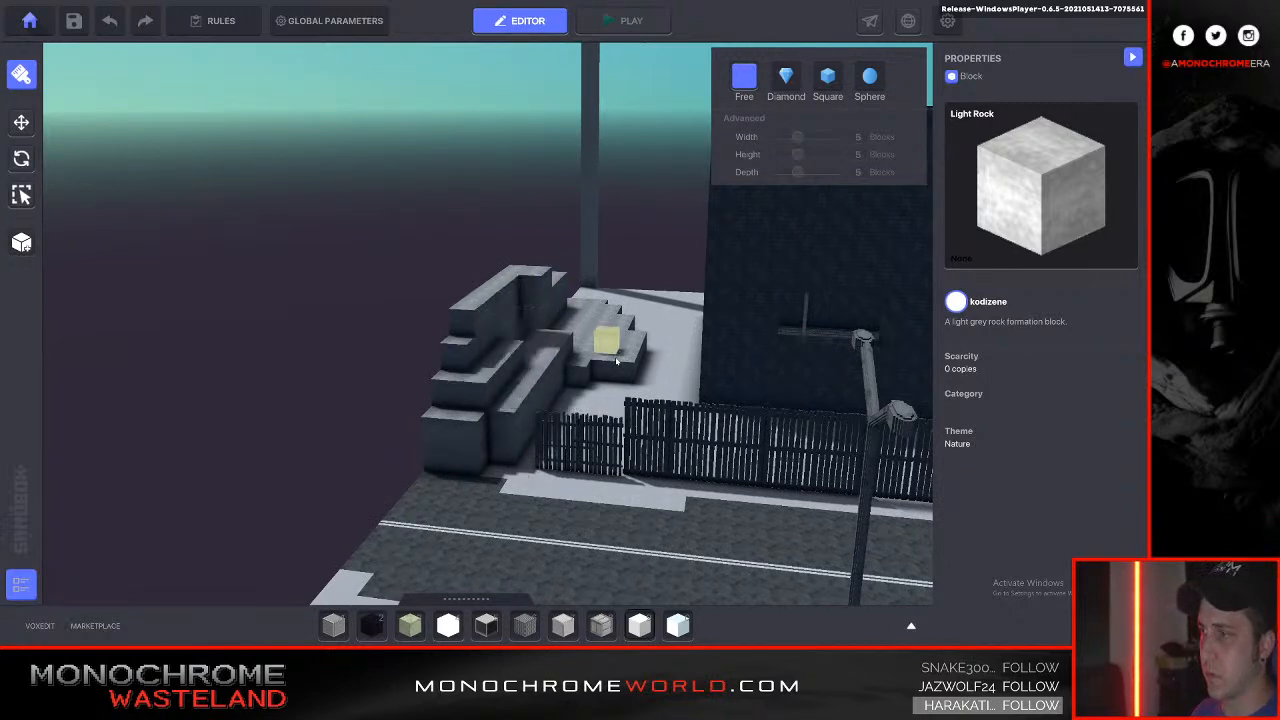
pyautogui.press('a')
pyautogui.moveTo(566, 367); pyautogui.dragTo(563, 360, button='right')
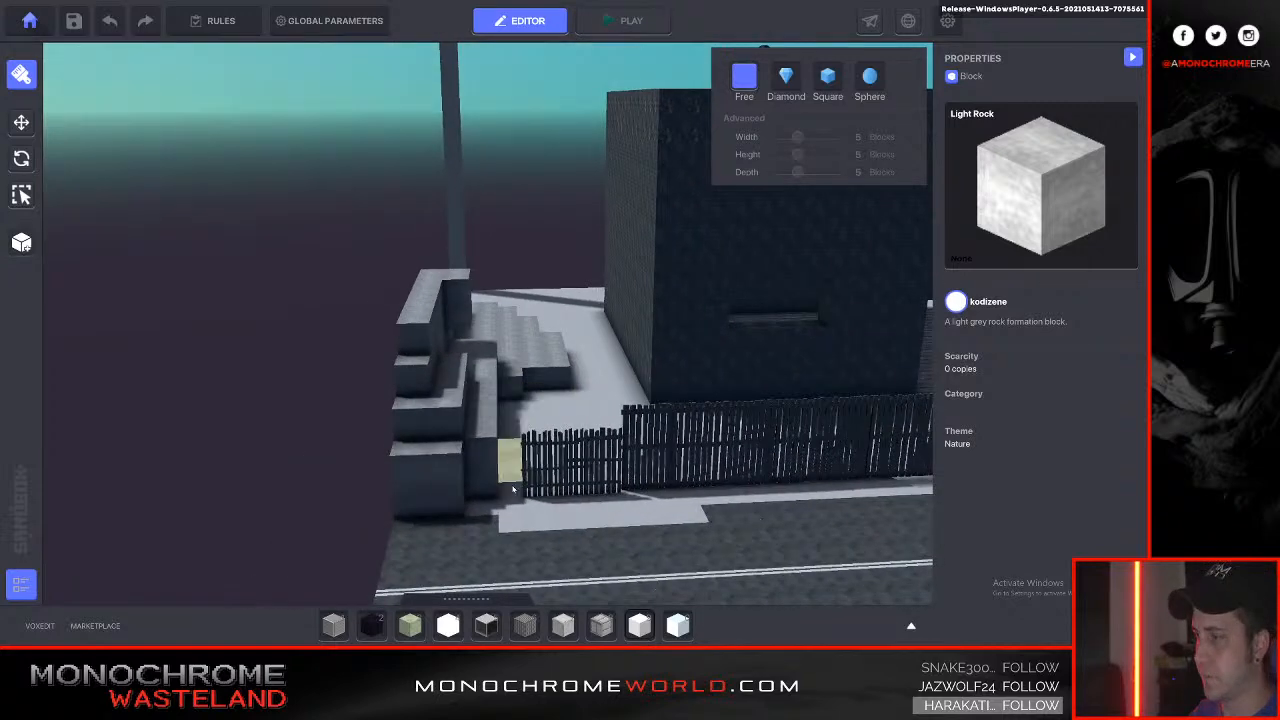
pyautogui.keyDown('ctrl'); pyautogui.moveTo(500, 443); pyautogui.dragTo(488, 424); pyautogui.keyUp('ctrl')
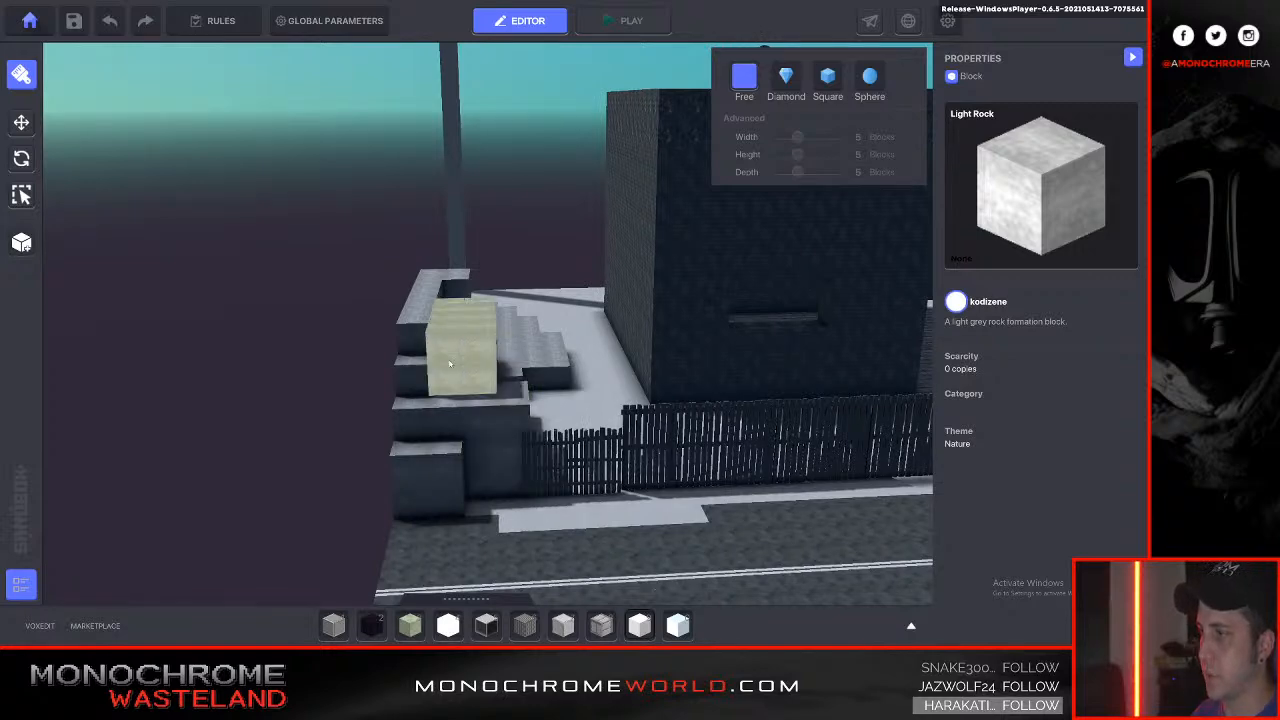
pyautogui.press('d')
pyautogui.press('d')
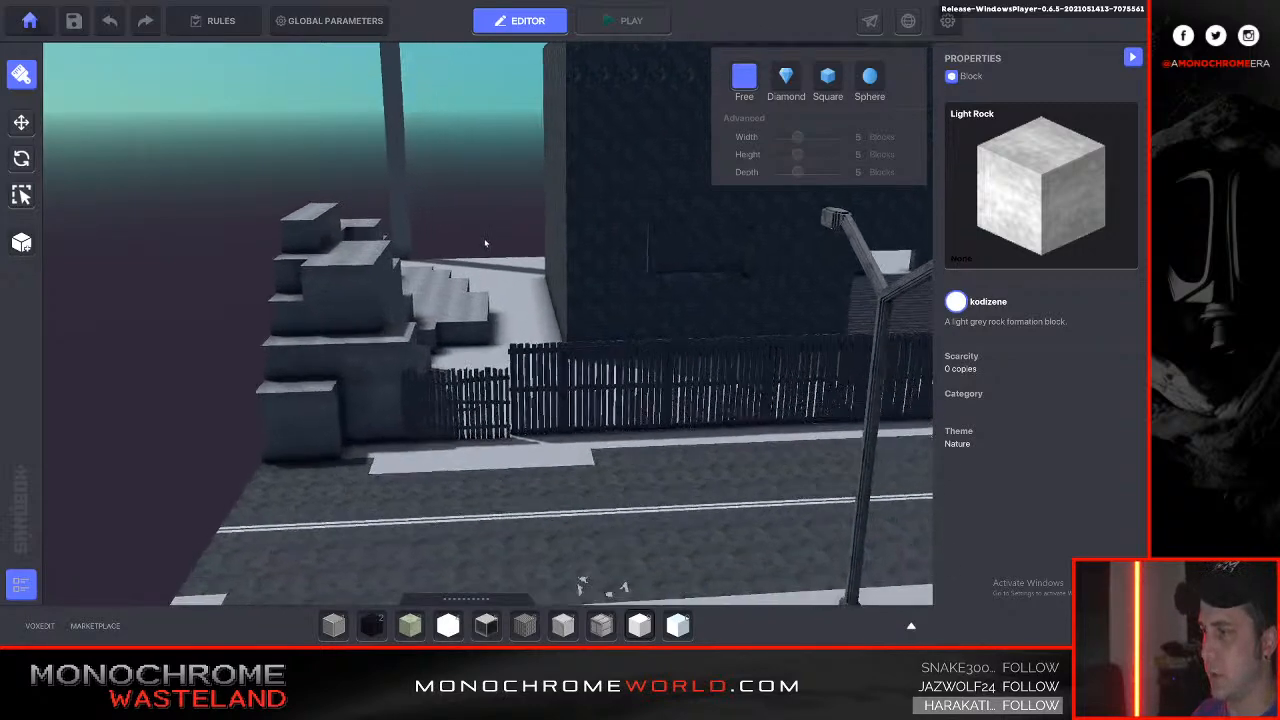
# Add a Health component to the Medium Wooden Fence beside the rubble pile.
pyautogui.click(21, 122)
pyautogui.moveTo(250, 225); pyautogui.dragTo(180, 220, button='right')
pyautogui.press('w')
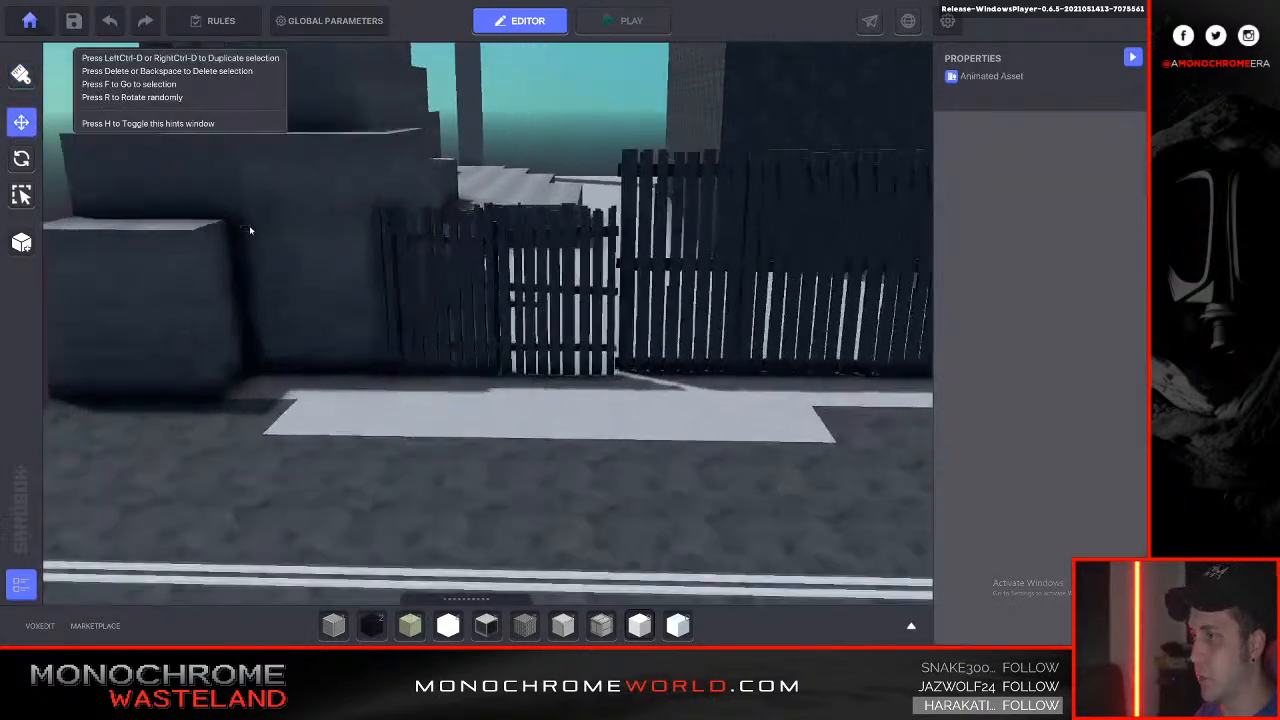
pyautogui.click(462, 267)
pyautogui.press('w')
pyautogui.moveTo(462, 267); pyautogui.dragTo(482, 300, button='right')
pyautogui.press('w')
pyautogui.moveTo(412, 471); pyautogui.dragTo(412, 461)
pyautogui.moveTo(412, 461); pyautogui.dragTo(412, 461, button='right')
pyautogui.press('d')
pyautogui.press('a')
pyautogui.press('s')
pyautogui.scroll(-3, 994, 371)
pyautogui.click(990, 318)
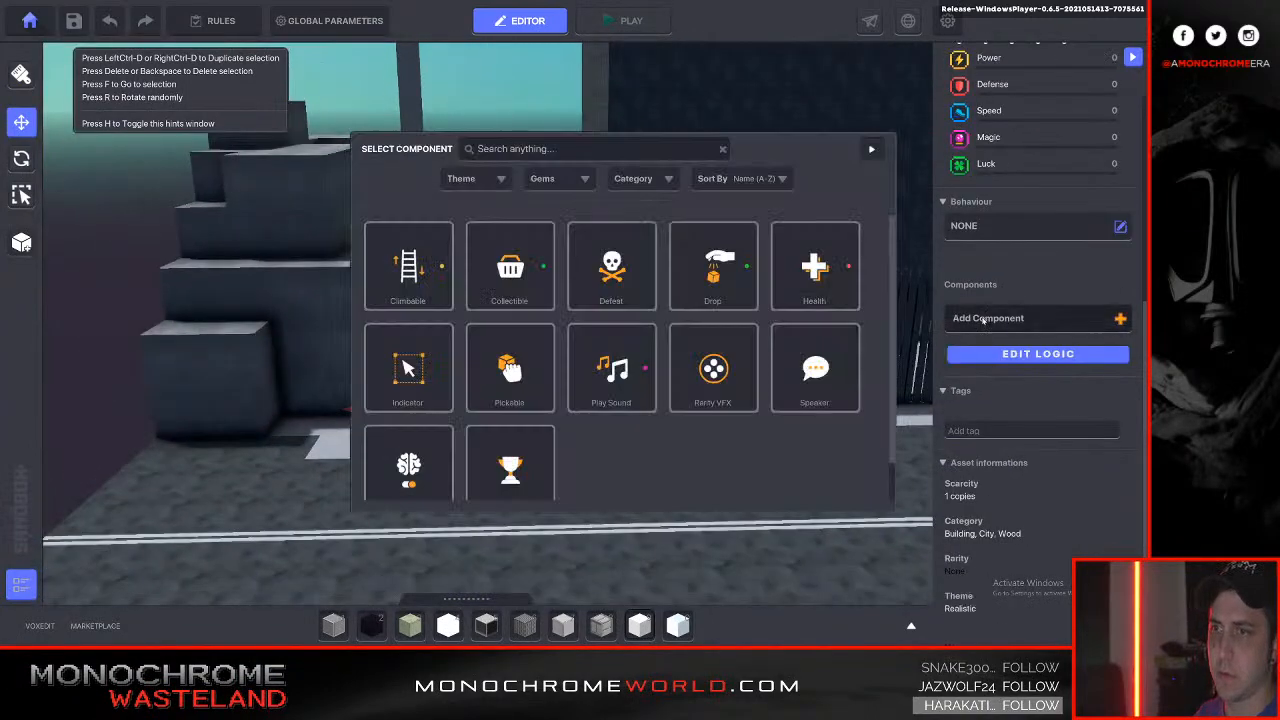
pyautogui.click(827, 283)
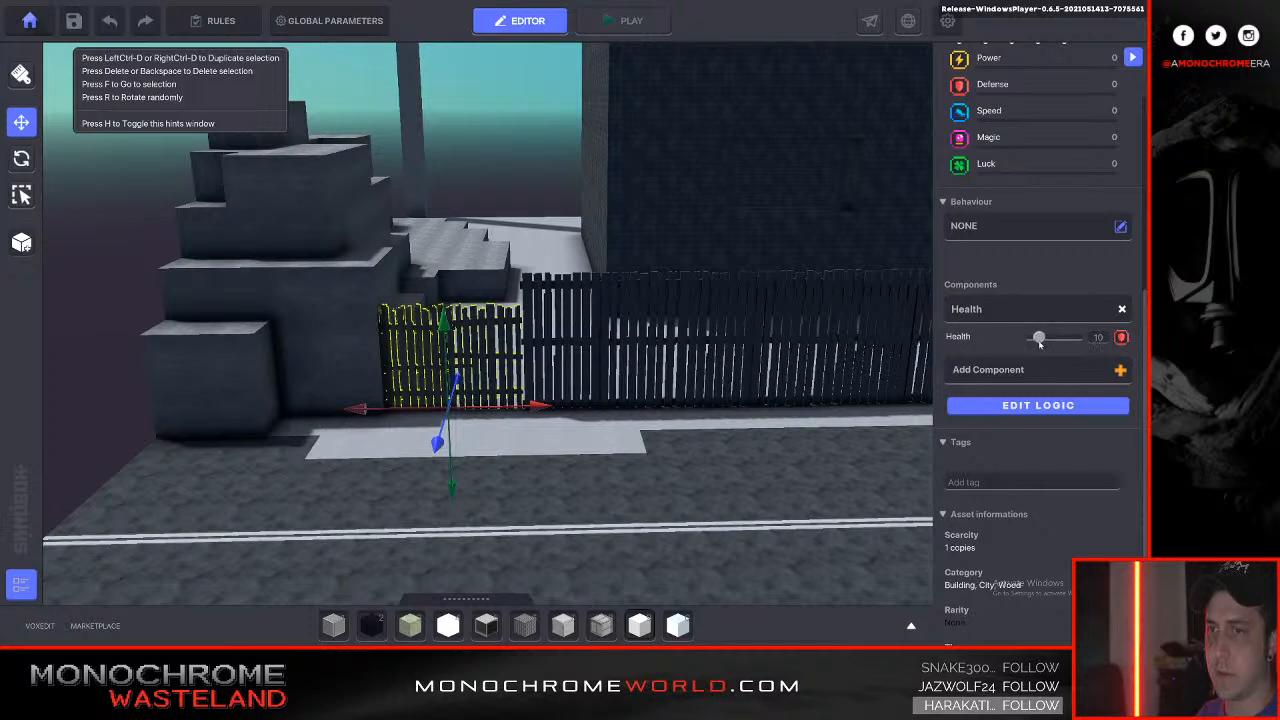
# Inspect the rubble pile, the fence line and the fenced building from along the street and from above.
pyautogui.click(755, 481)
pyautogui.press('e')
pyautogui.press('a')
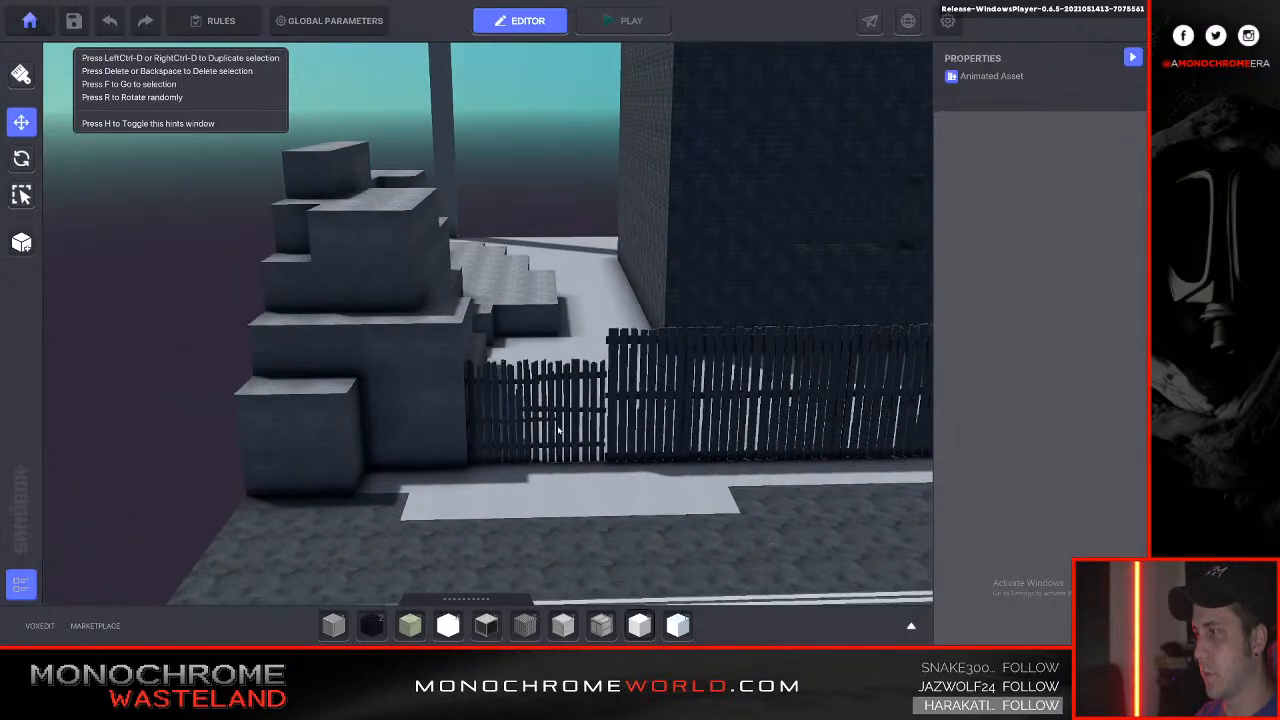
pyautogui.moveTo(567, 424); pyautogui.dragTo(582, 419, button='right')
pyautogui.press('w')
pyautogui.press('a')
pyautogui.press('d')
pyautogui.press('a')
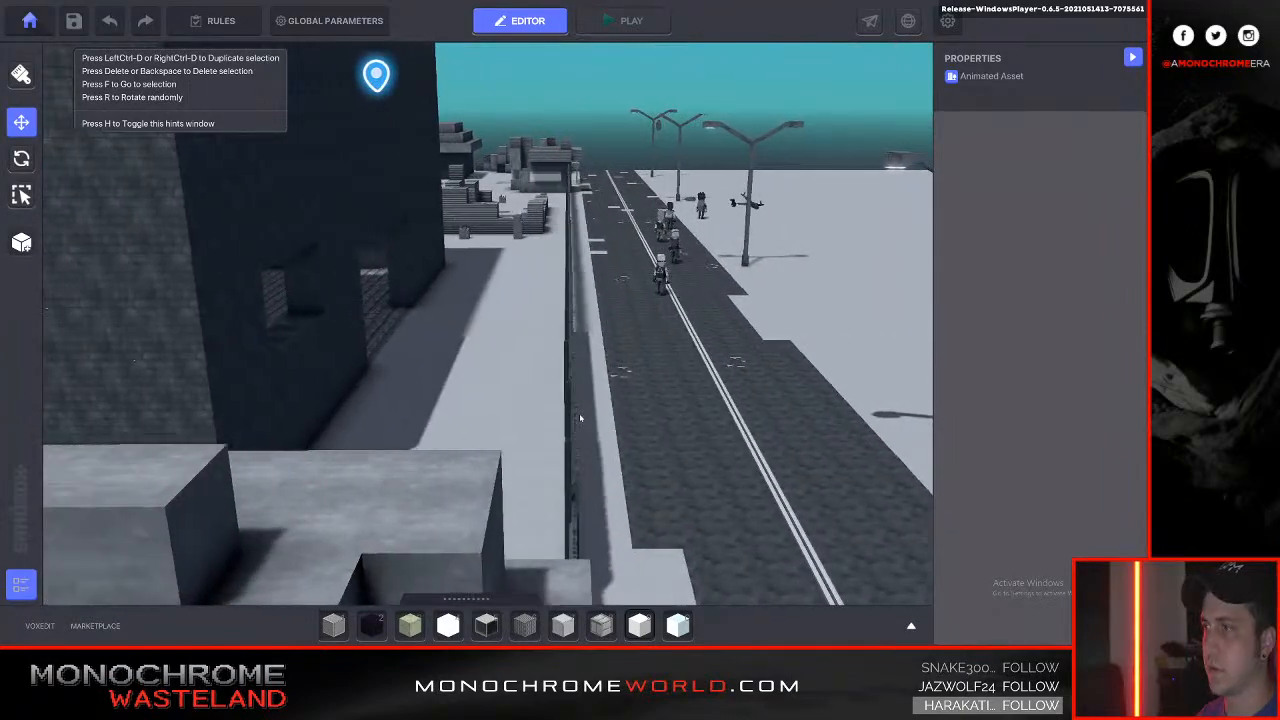
pyautogui.press('w')
pyautogui.moveTo(580, 418); pyautogui.dragTo(614, 491, button='right')
pyautogui.press('w')
pyautogui.press('s')
pyautogui.press('a')
pyautogui.press('w')
pyautogui.press('w')
pyautogui.press('a')
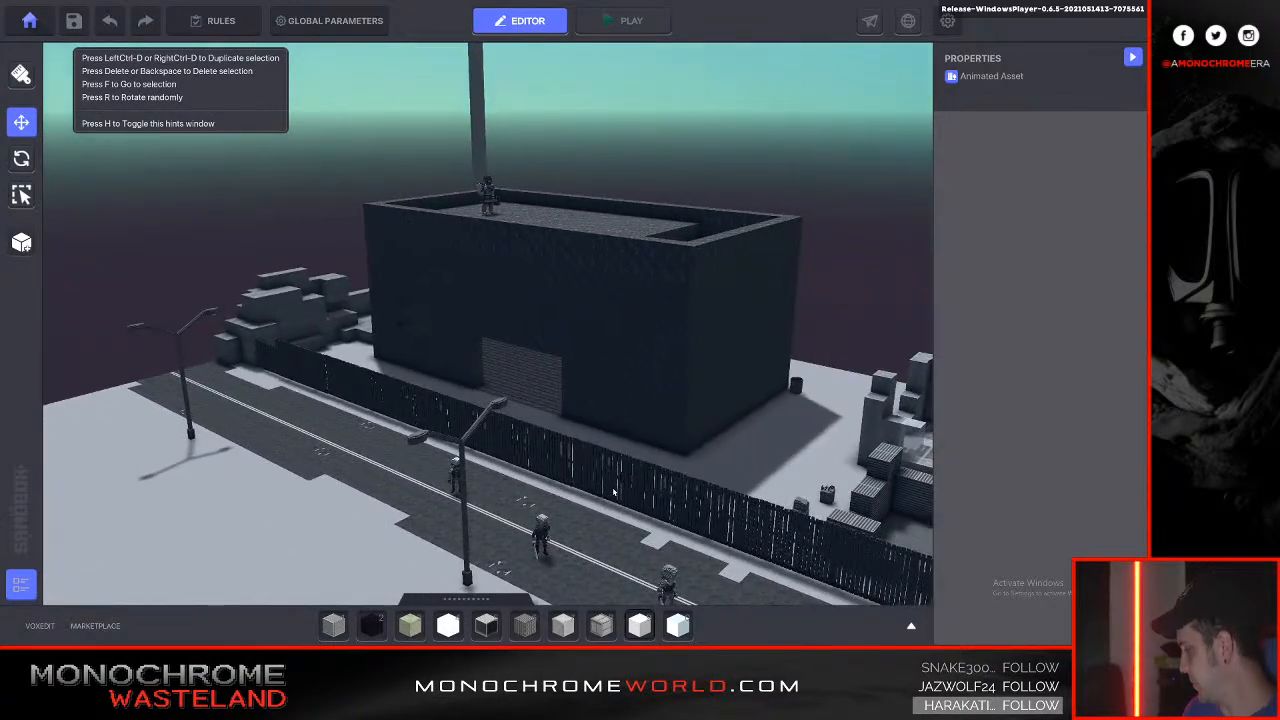
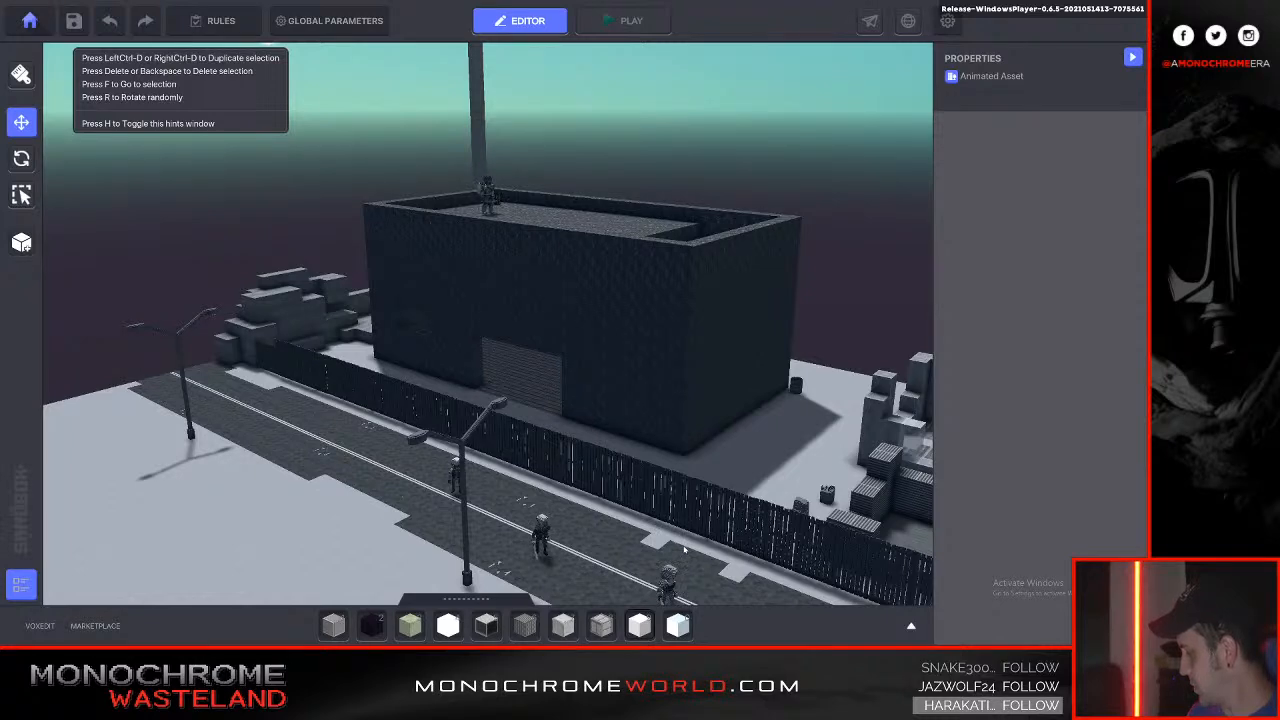
# Move the Hunter Scout from the road to the open ground by the far stepped-roof ruin, at X 22.33, Z 86.24.
pyautogui.press('w')
pyautogui.moveTo(505, 524); pyautogui.dragTo(565, 528, button='right')
pyautogui.click(398, 410)
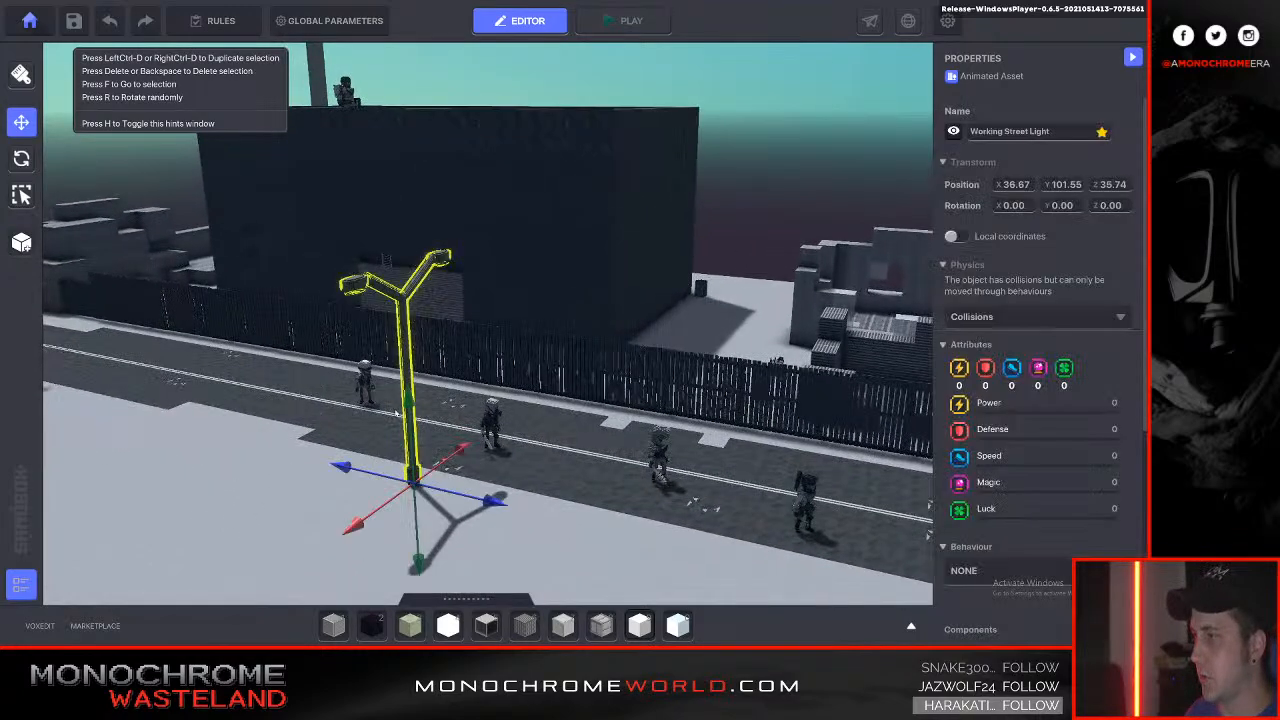
pyautogui.press('a')
pyautogui.moveTo(360, 388); pyautogui.dragTo(512, 452, button='right')
pyautogui.click(480, 426)
pyautogui.moveTo(458, 451); pyautogui.dragTo(487, 460)
pyautogui.press('d')
pyautogui.moveTo(397, 535); pyautogui.dragTo(255, 460)
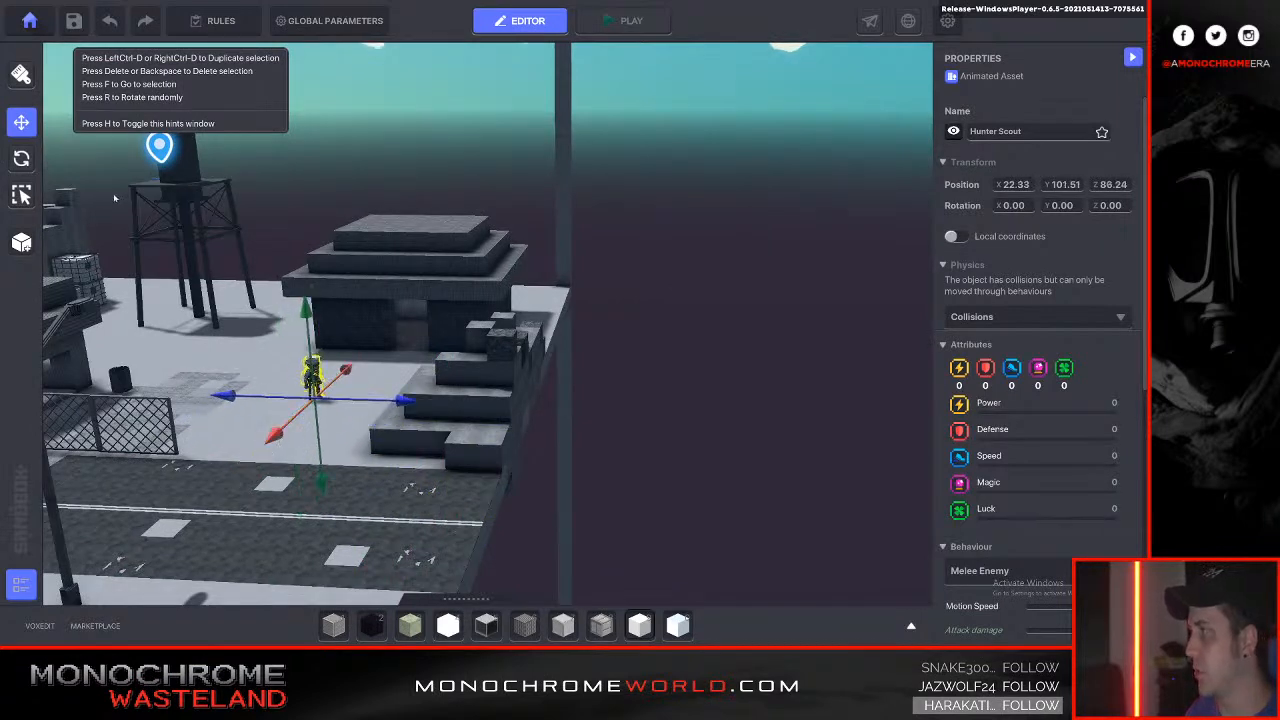
# Turn the Hunter Scout about its vertical axis and check its Melee Enemy behaviour and Health settings.
pyautogui.click(24, 162)
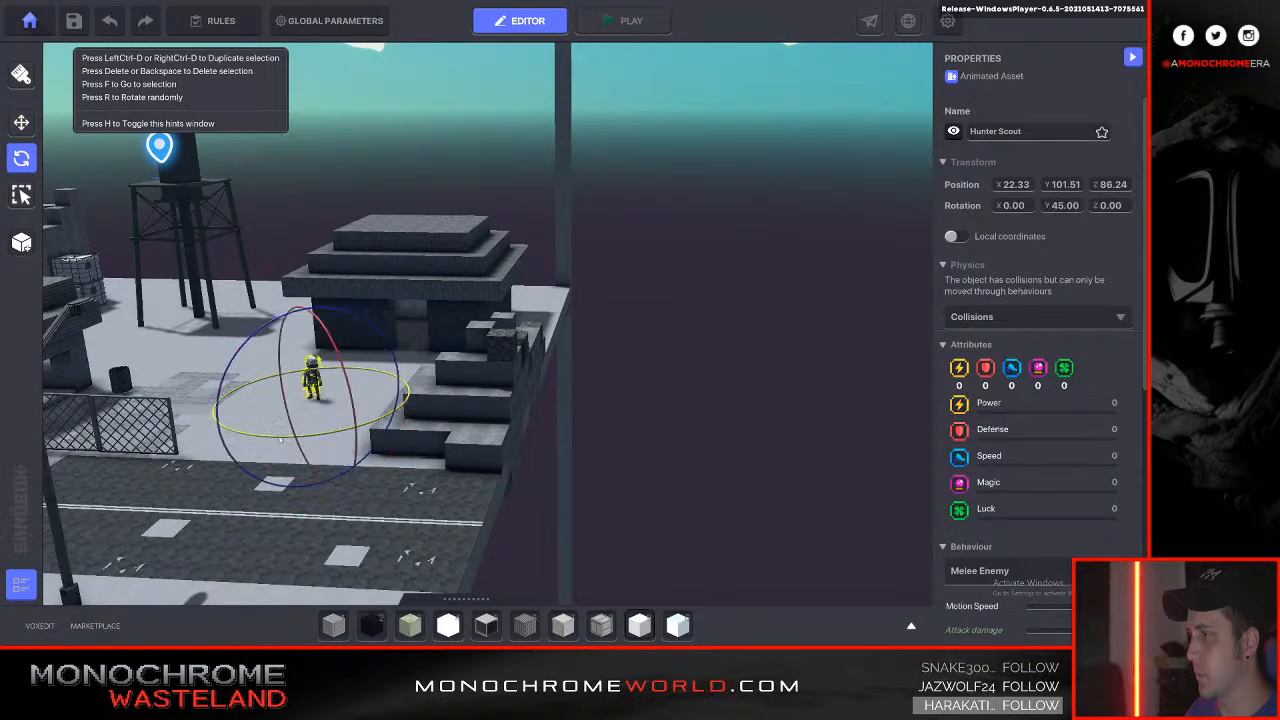
pyautogui.scroll(-5, 1081, 426)
pyautogui.scroll(2, 1030, 310)
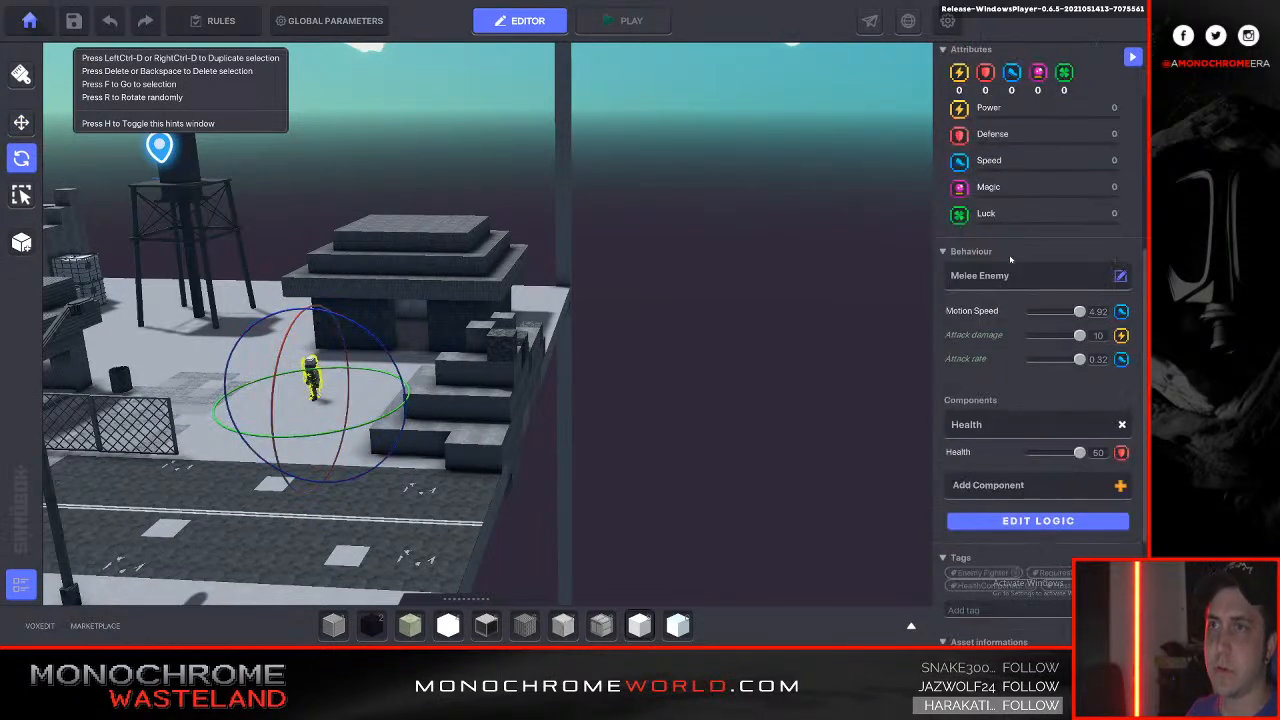
pyautogui.click(343, 540)
# Move the Hunter Psyco from the roadside over the fence into the front ruin, to X 23.71.
pyautogui.press('a')
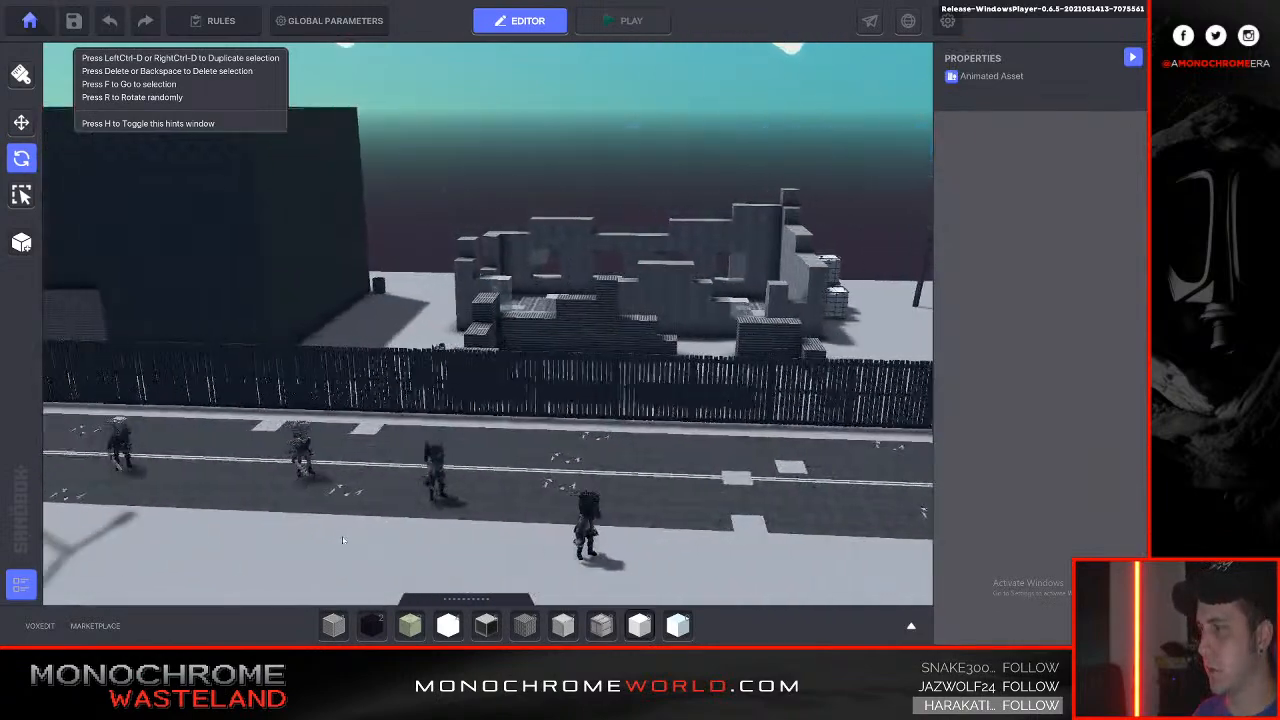
pyautogui.press('a')
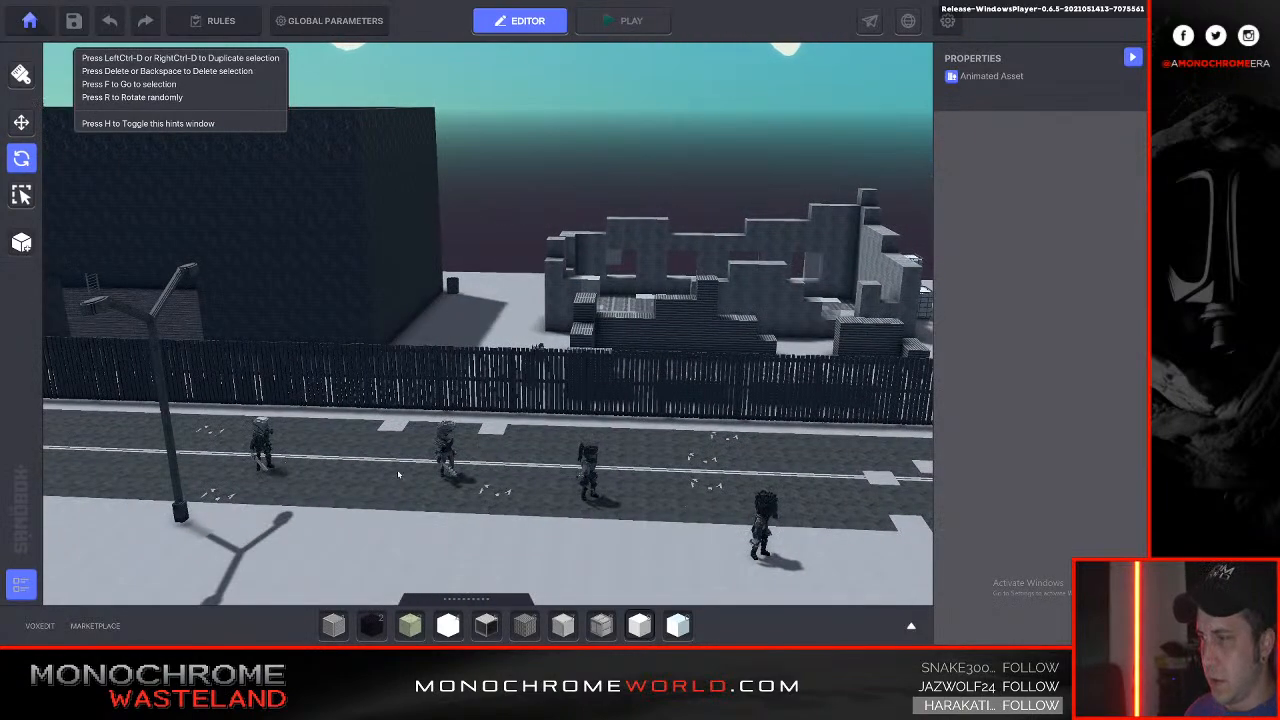
pyautogui.click(762, 520)
pyautogui.press('f')
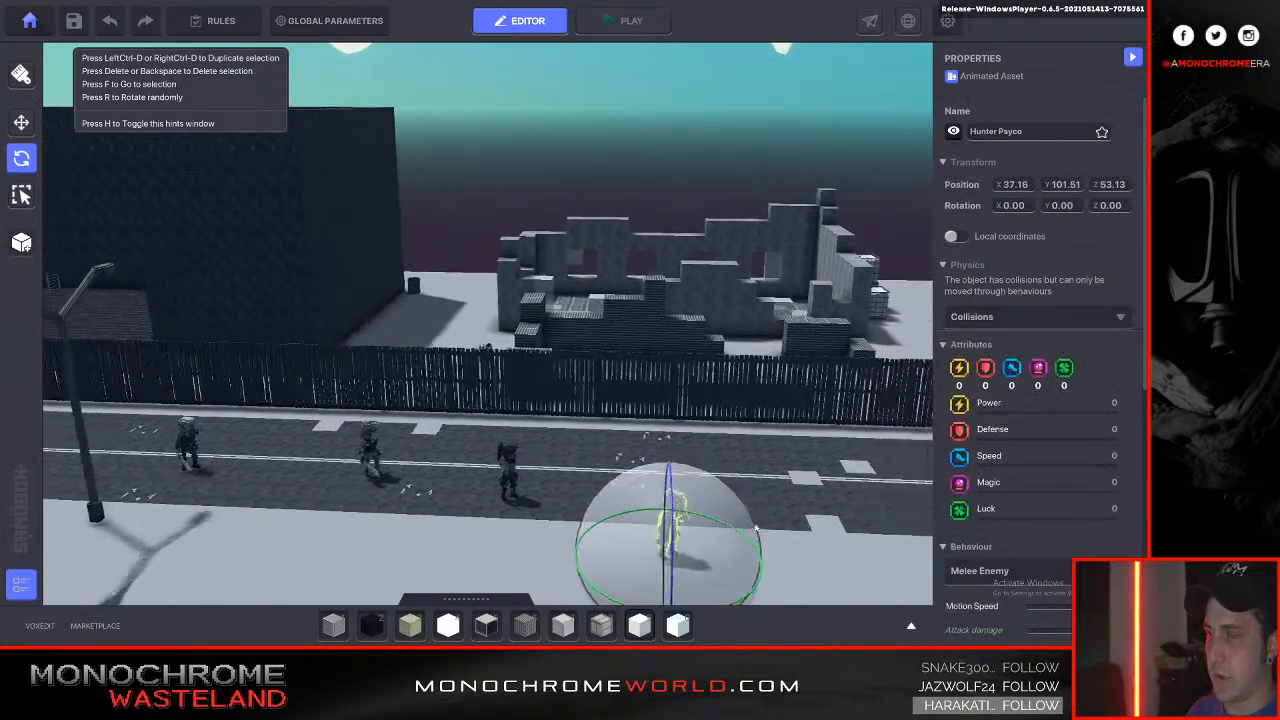
pyautogui.click(21, 123)
pyautogui.press('s')
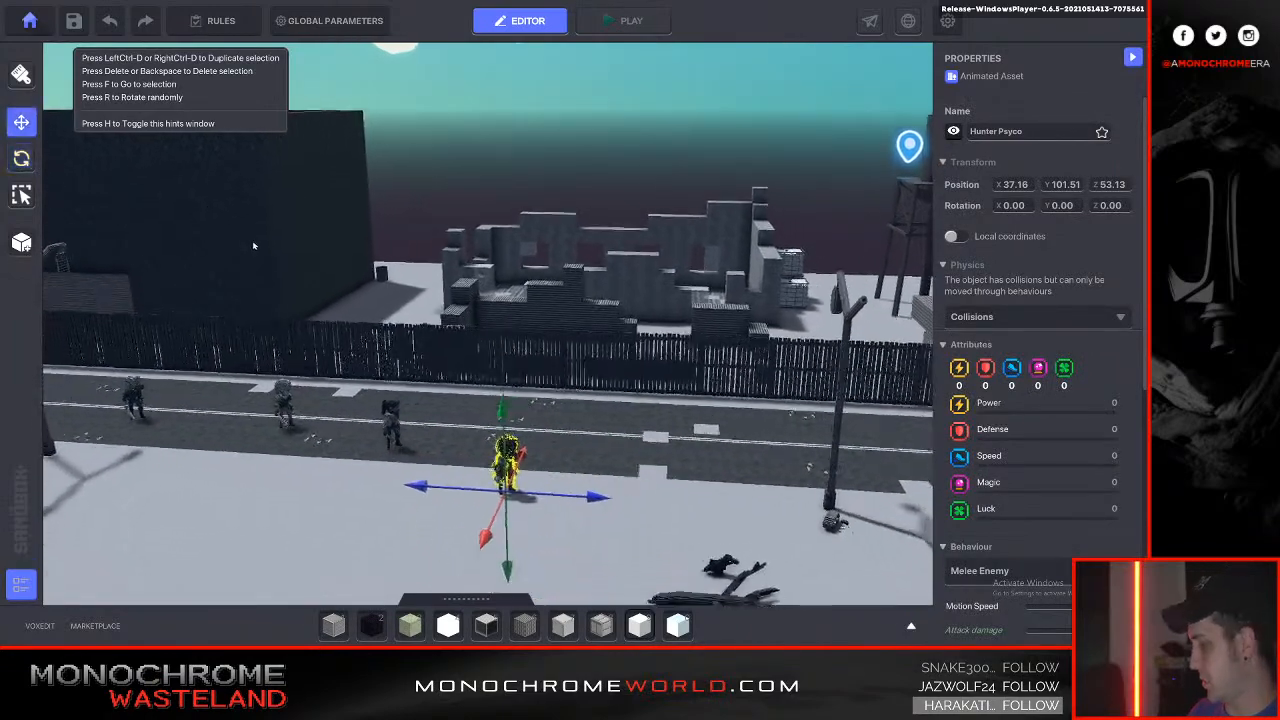
pyautogui.press('d')
pyautogui.press('d')
pyautogui.press('q')
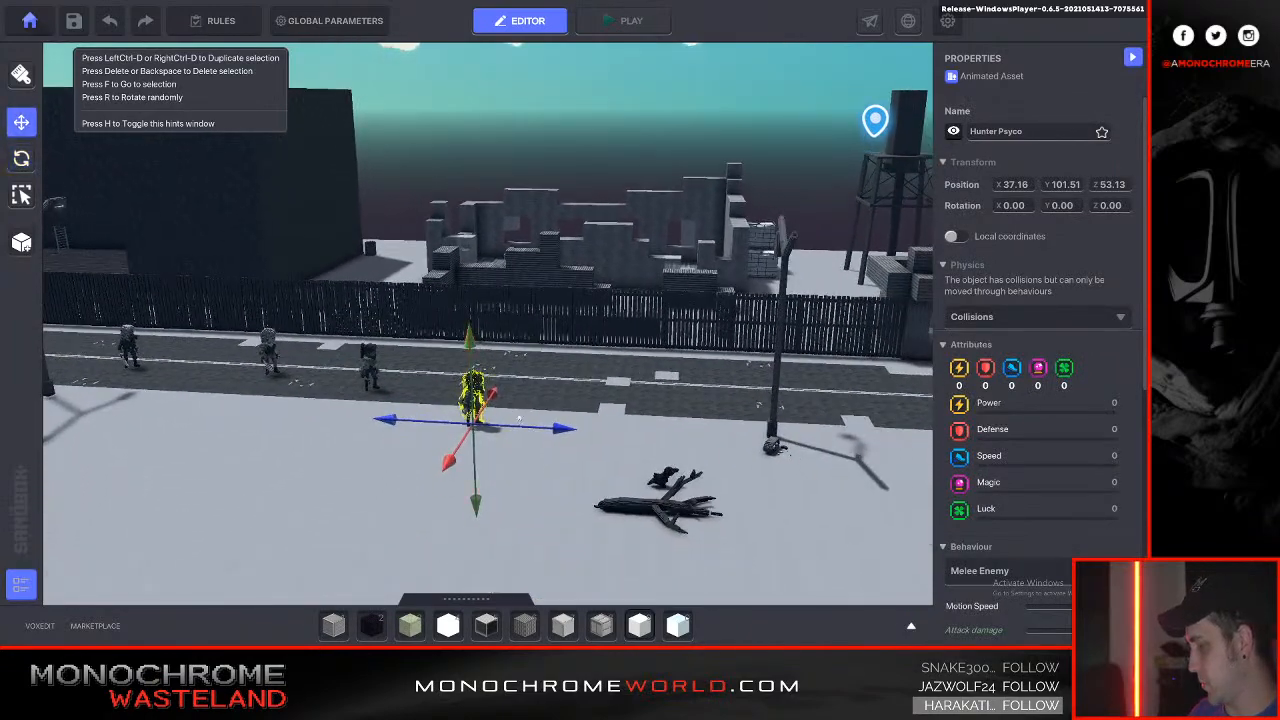
pyautogui.moveTo(447, 461); pyautogui.dragTo(523, 344)
# Shift the Hunter Psyco back into the rear walled ruin at X 10.65, Z 53.13, and check its behaviour and Health settings.
pyautogui.press('w')
pyautogui.press('e')
pyautogui.press('d')
pyautogui.moveTo(526, 338); pyautogui.dragTo(526, 338, button='right')
pyautogui.press('d')
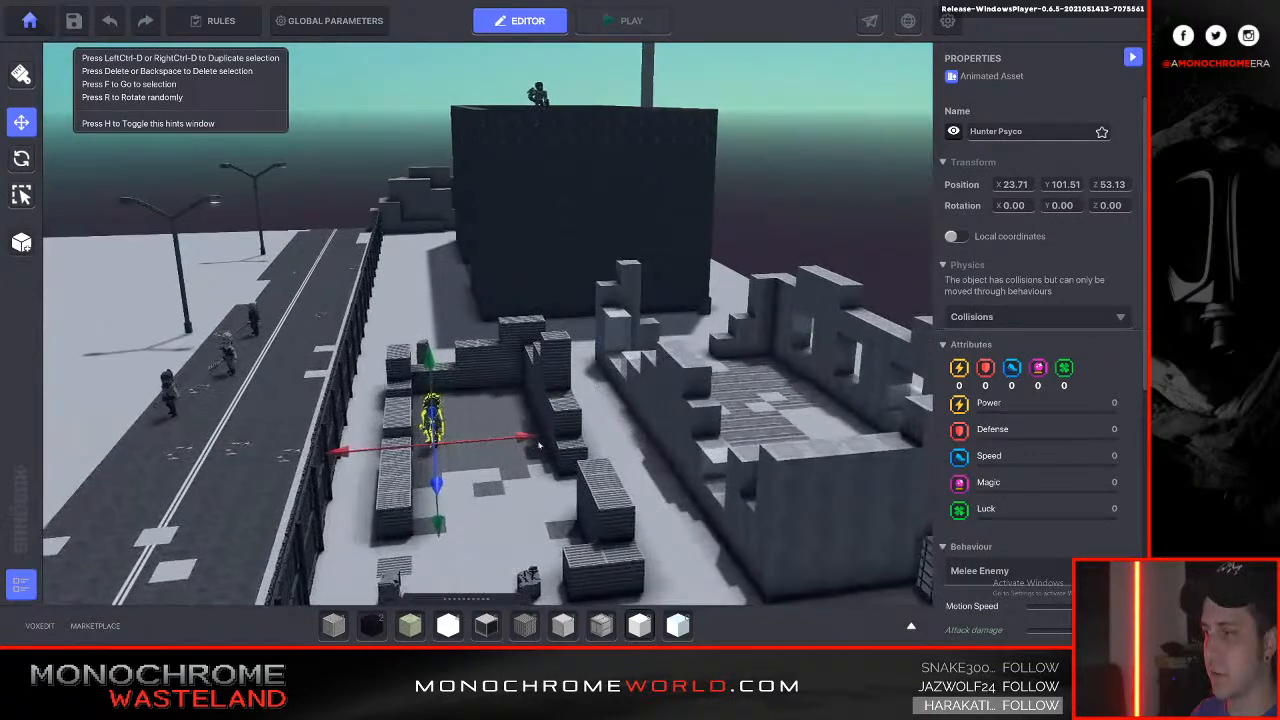
pyautogui.moveTo(484, 440); pyautogui.dragTo(829, 394)
pyautogui.press('w')
pyautogui.press('d')
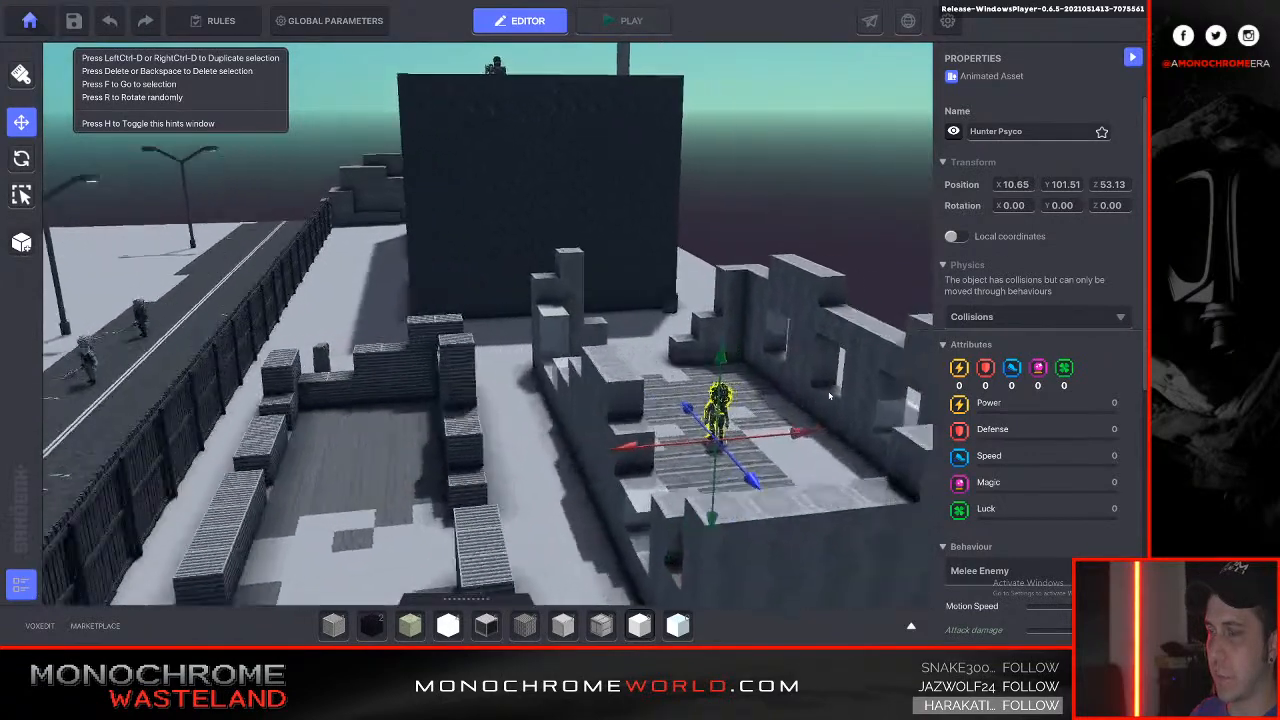
pyautogui.scroll(-3, 1023, 403)
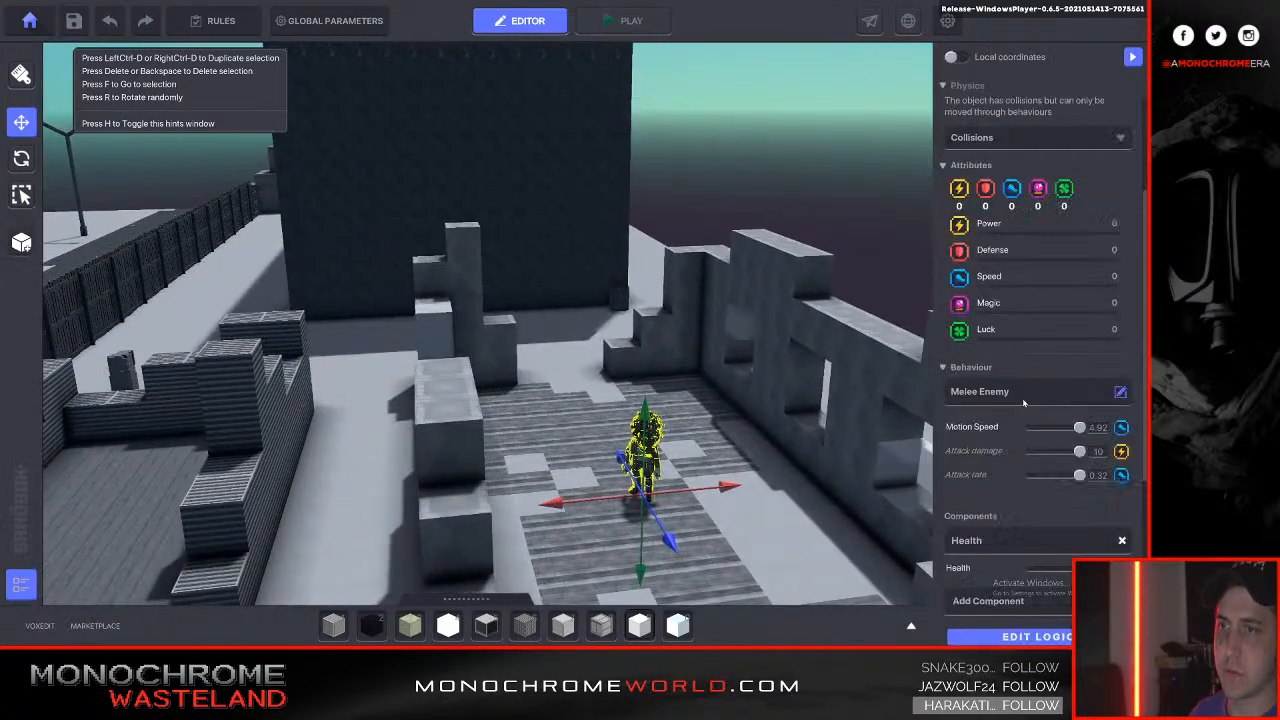
pyautogui.scroll(-4, 1006, 364)
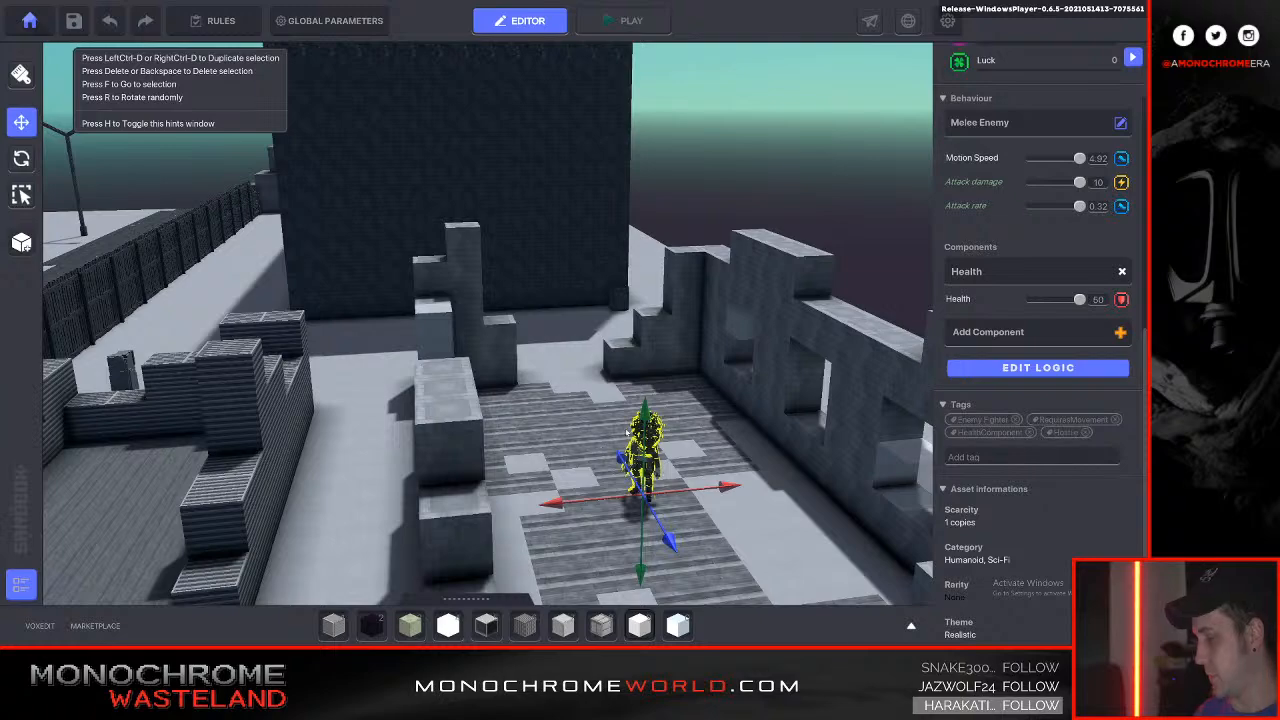
pyautogui.click(737, 470)
# Move the Wasteland Soldier from the road to the large fenced building's entrance, at X 13.41, Z 18.21.
pyautogui.press('s')
pyautogui.press('a')
pyautogui.moveTo(711, 431); pyautogui.dragTo(712, 429, button='right')
pyautogui.press('a')
pyautogui.moveTo(451, 409); pyautogui.dragTo(462, 443, button='right')
pyautogui.press('a')
pyautogui.press('a')
pyautogui.click(258, 425)
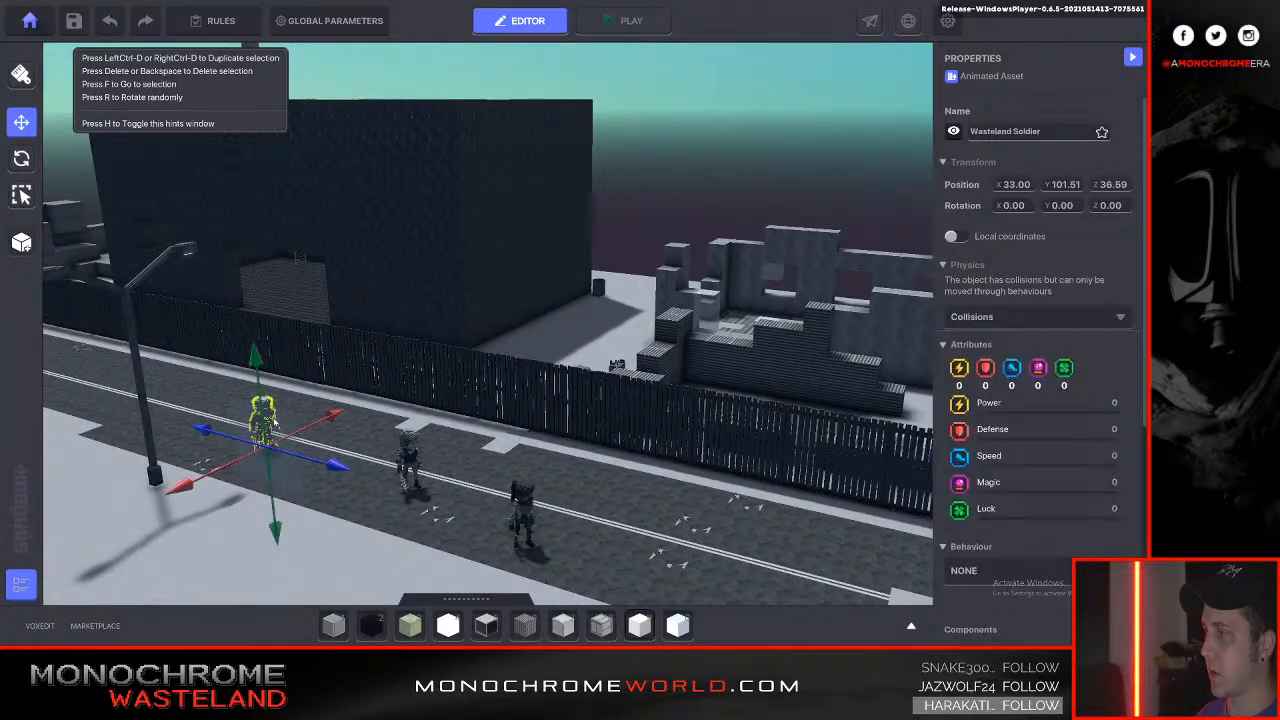
pyautogui.press('a')
pyautogui.press('w')
pyautogui.moveTo(314, 469); pyautogui.dragTo(332, 314)
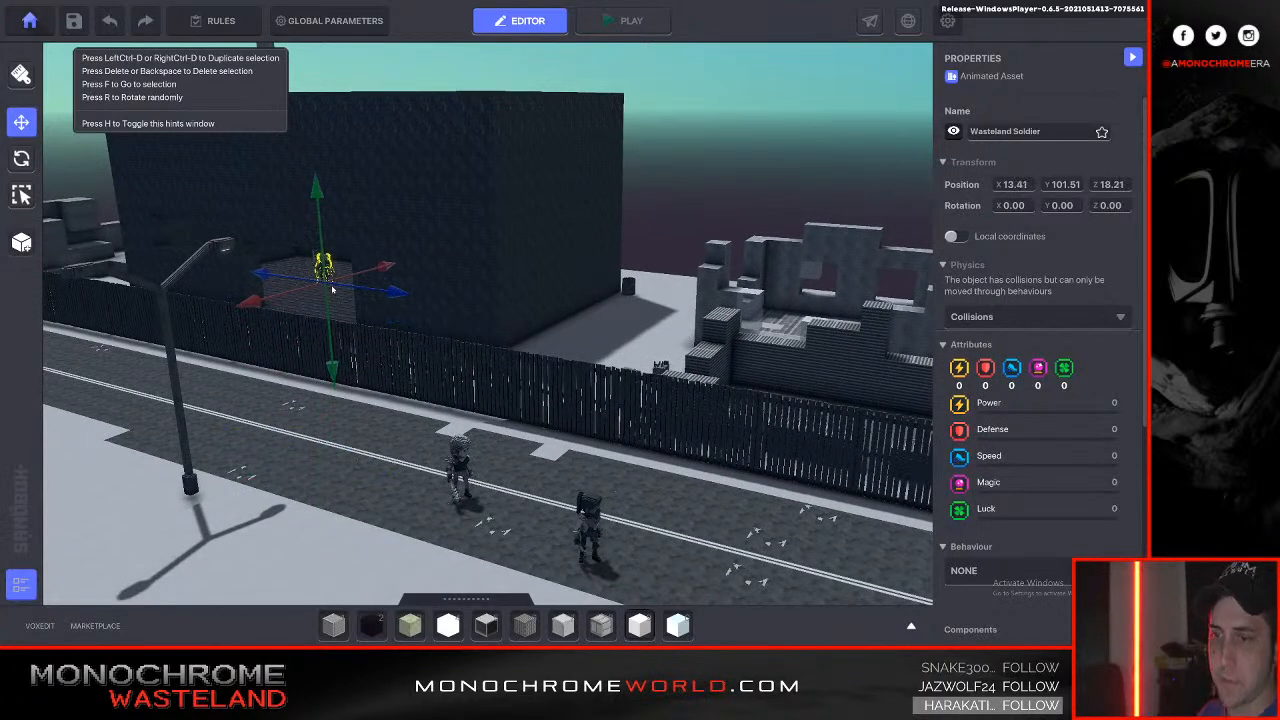
# Give the Wasteland Soldier at the large building's entrance the Melee Enemy behaviour and check its Health settings.
pyautogui.scroll(-3, 1010, 326)
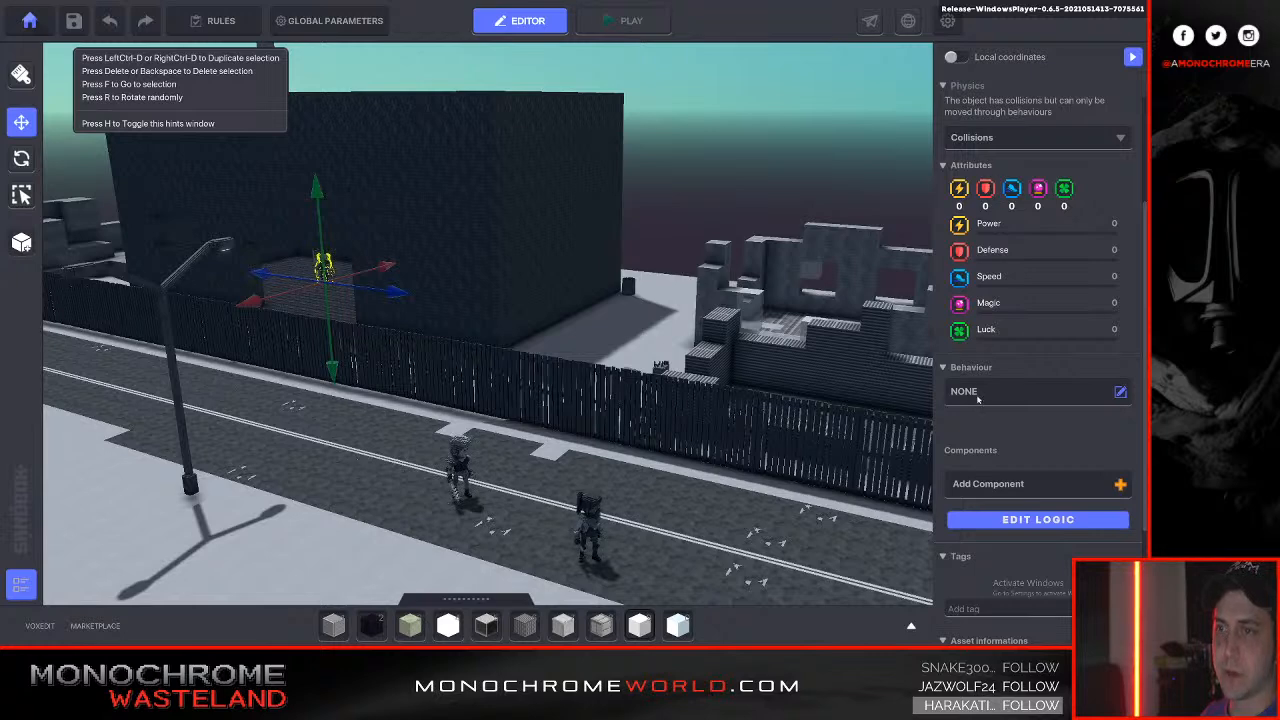
pyautogui.click(978, 393)
pyautogui.click(612, 418)
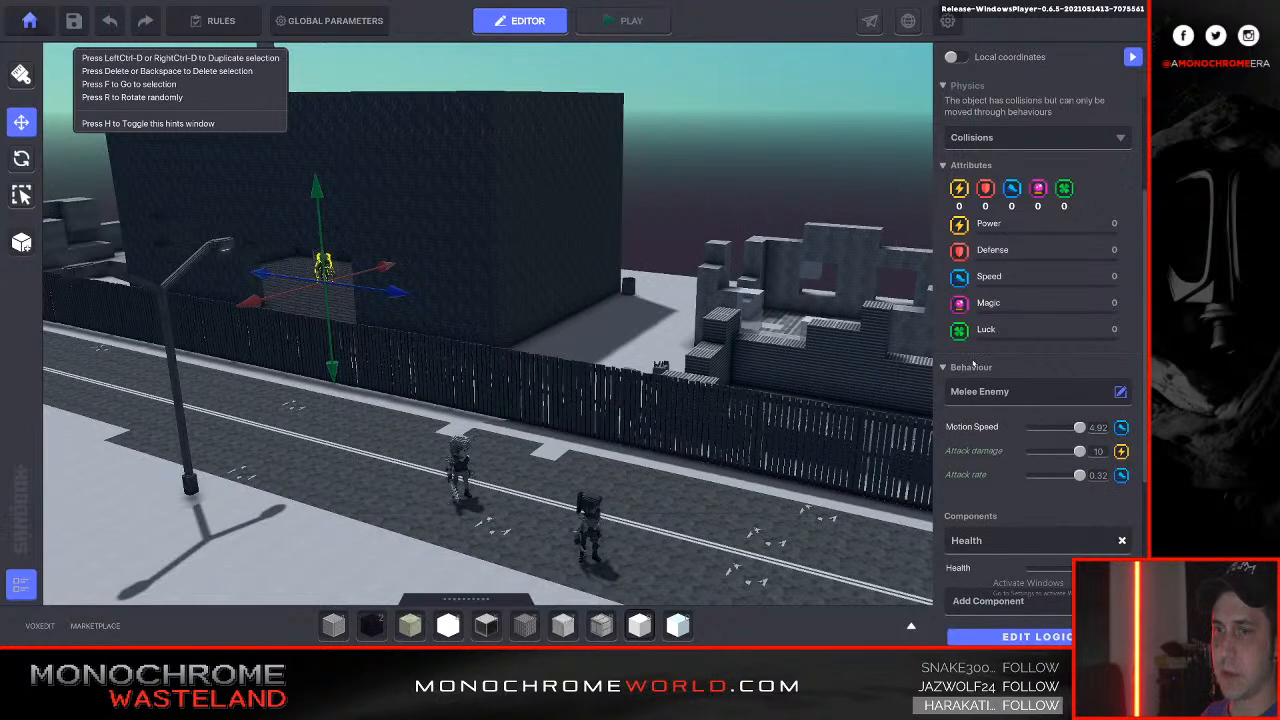
pyautogui.scroll(-3, 1060, 460)
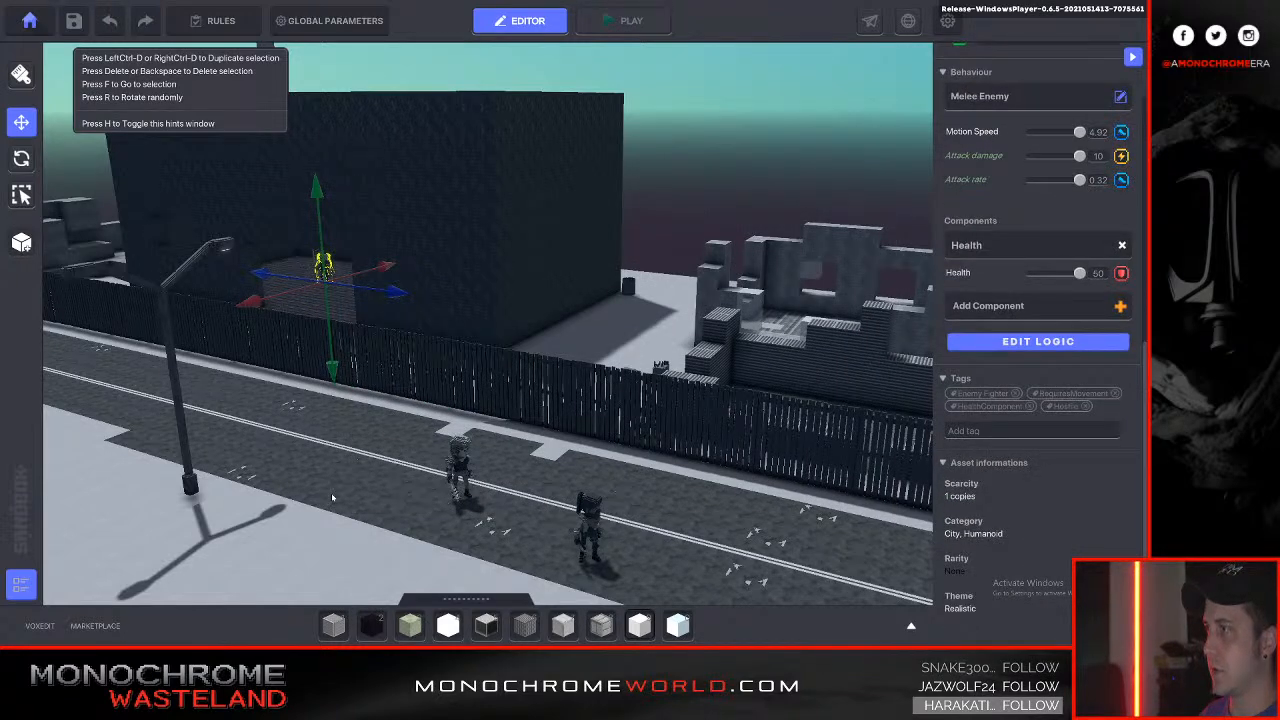
# Move the Basher from the road into the front ruin at X 21.93, Z 55.83, and check its behaviour settings.
pyautogui.click(333, 497)
pyautogui.click(459, 494)
pyautogui.moveTo(460, 494); pyautogui.dragTo(470, 491, button='right')
pyautogui.press('d')
pyautogui.press('d')
pyautogui.moveTo(470, 489); pyautogui.dragTo(540, 410, button='right')
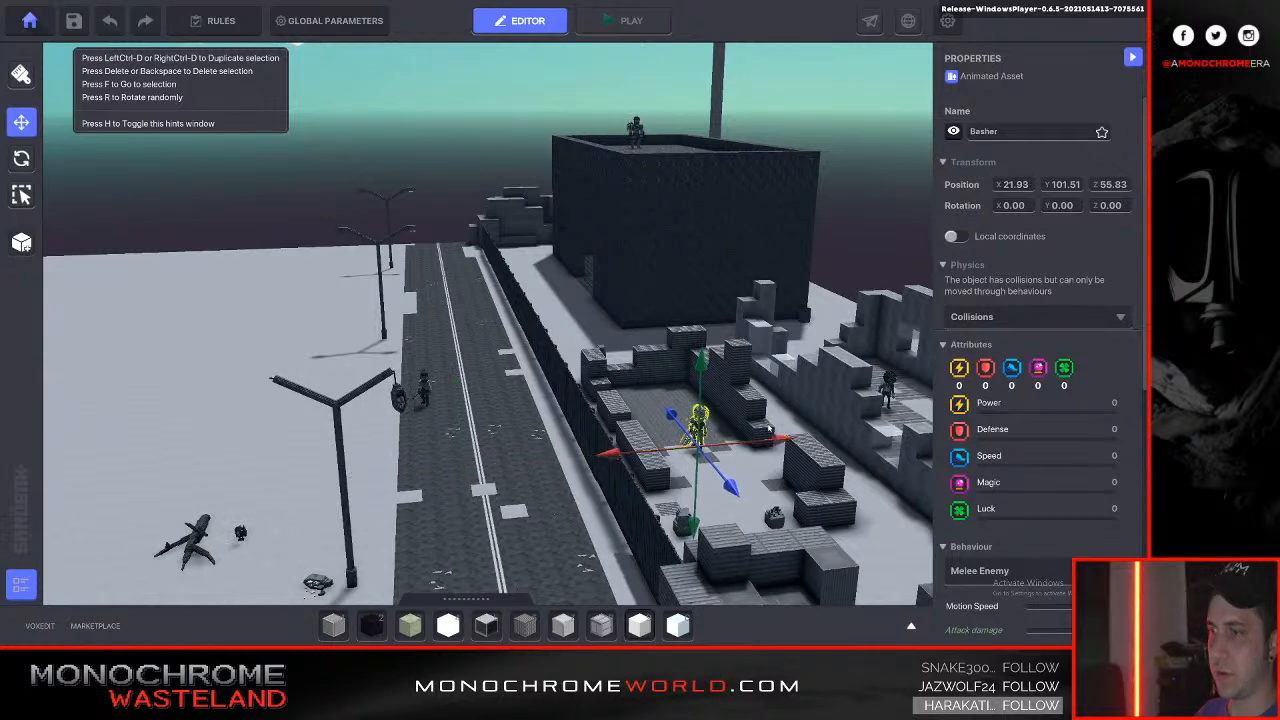
pyautogui.scroll(-4, 991, 412)
# Move the selected melee enemy from the open yard to the spot beside the barrel behind the chain-link fence.
pyautogui.moveTo(444, 384); pyautogui.dragTo(280, 480, button='right')
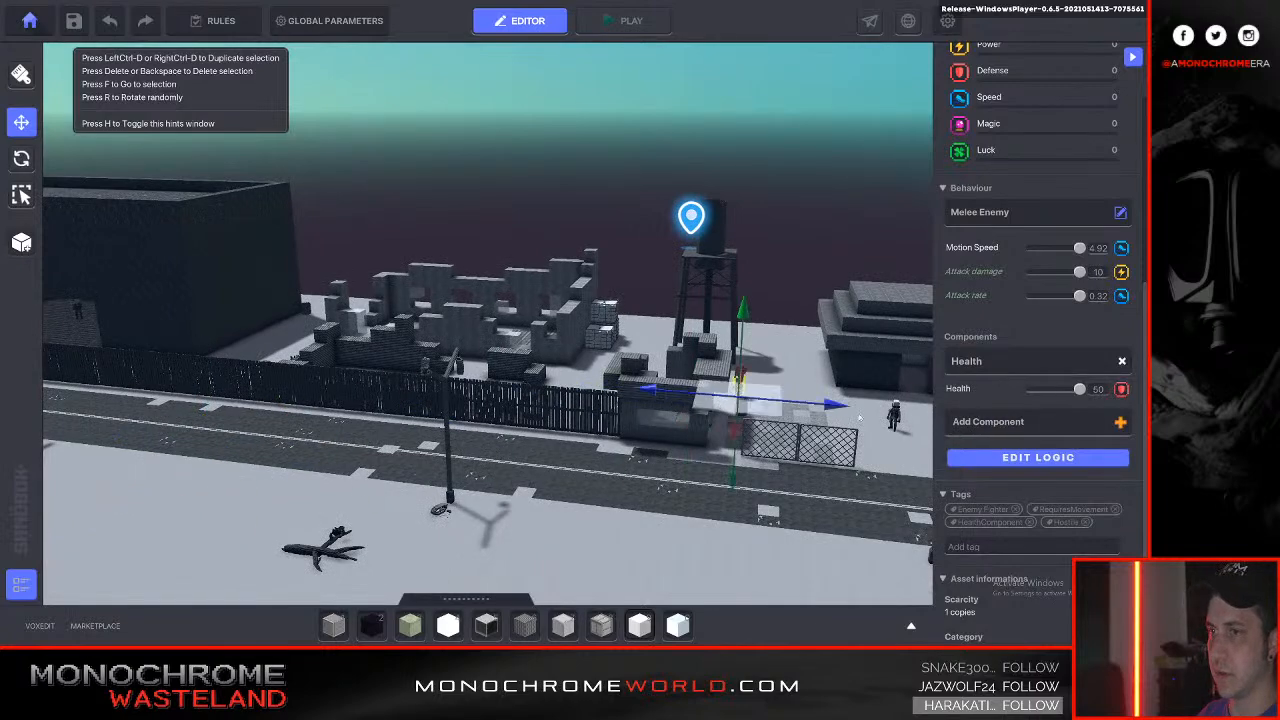
pyautogui.press('f')
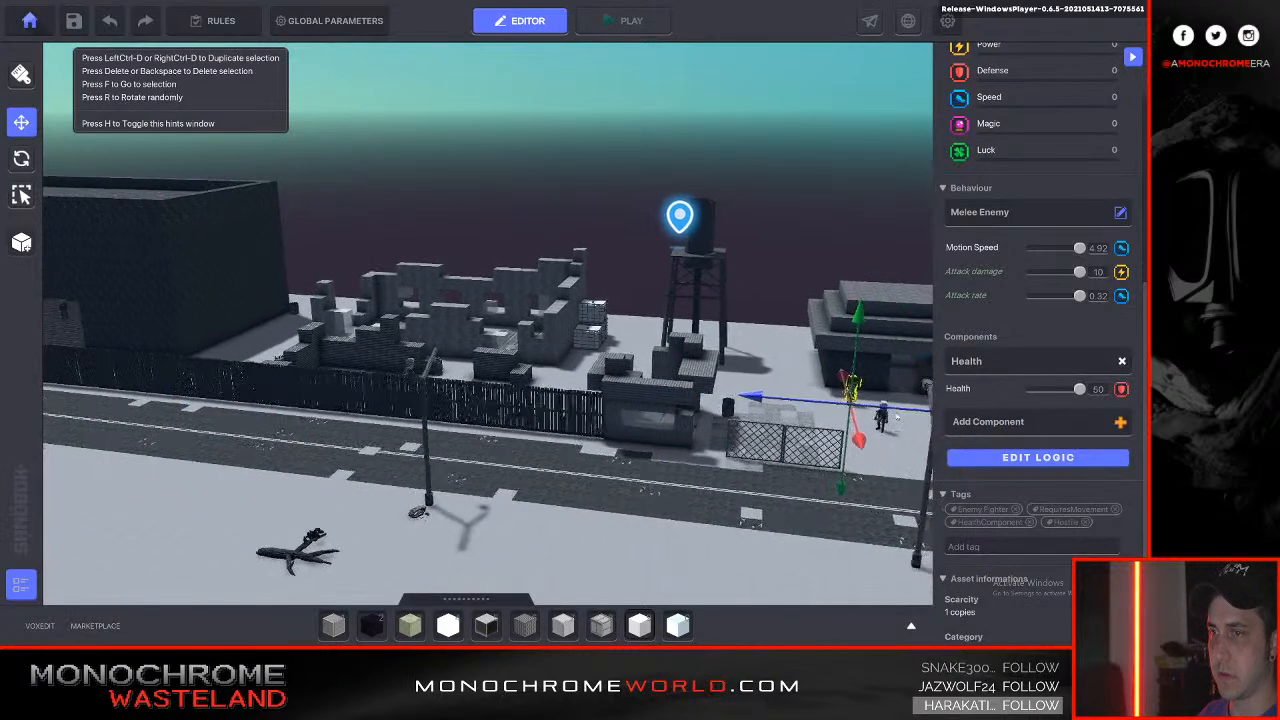
pyautogui.press('w')
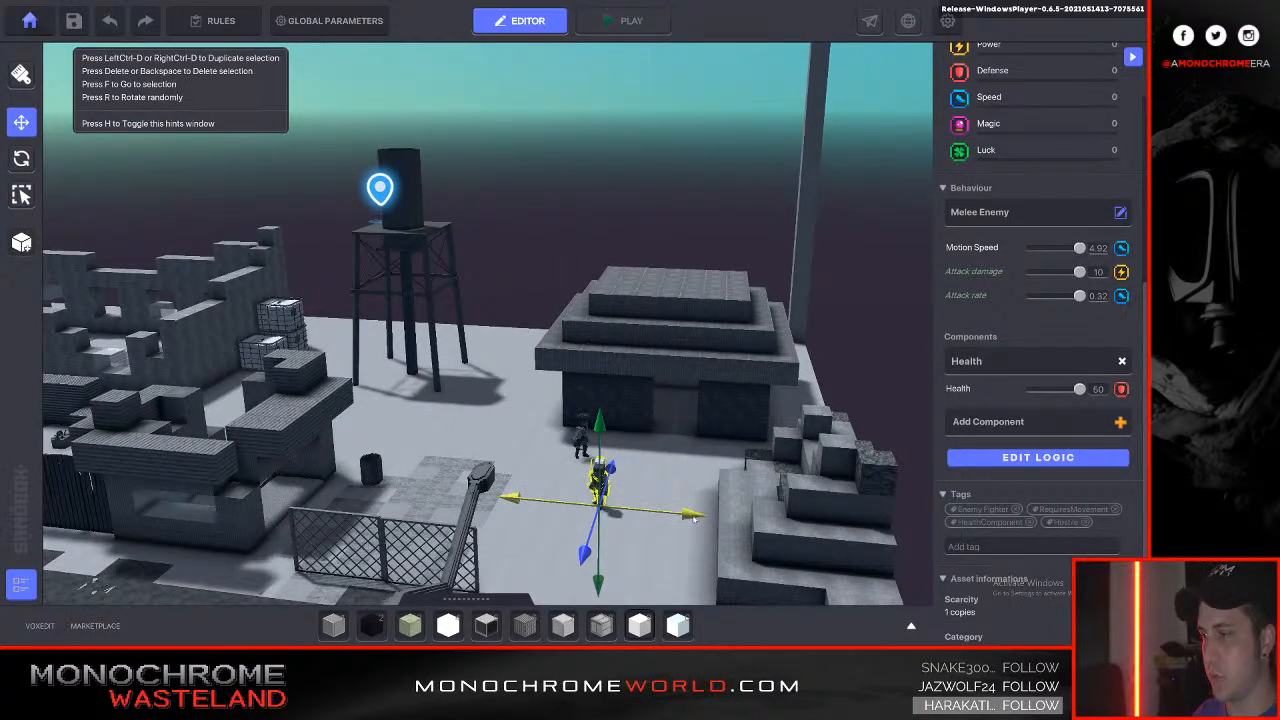
pyautogui.moveTo(693, 518); pyautogui.dragTo(550, 507)
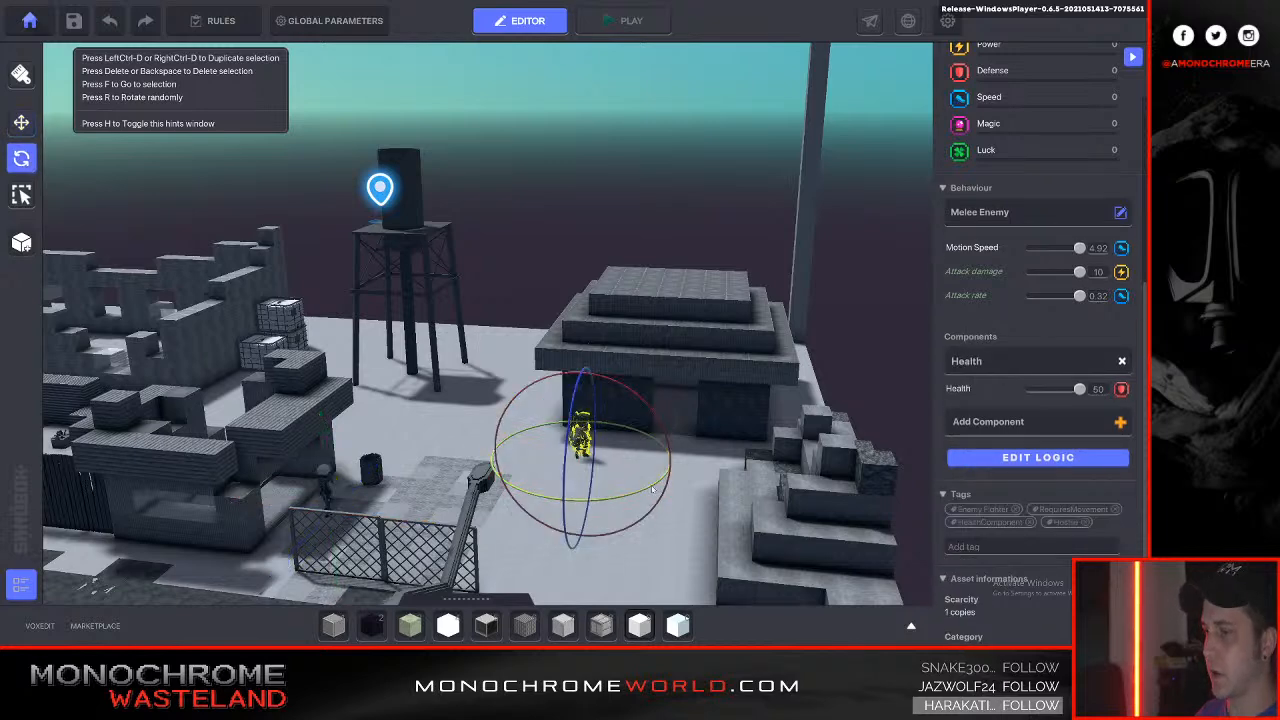
# Move the remaining enemy in the yard back into the doorway of the stepped-roof building.
pyautogui.click(22, 123)
pyautogui.moveTo(405, 256); pyautogui.dragTo(530, 262, button='right')
pyautogui.moveTo(553, 461); pyautogui.dragTo(552, 508)
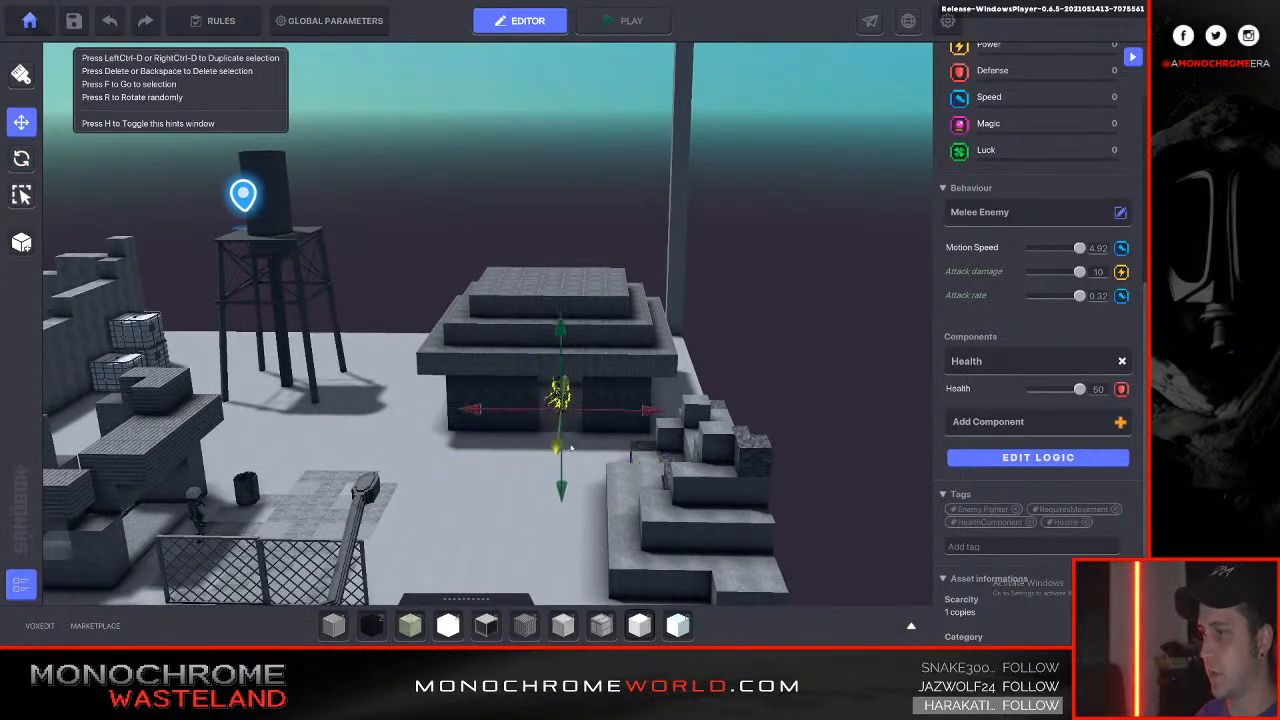
pyautogui.click(692, 456)
# Survey the street from several angles to check how the enemies are spread over the ruins and the large building.
pyautogui.moveTo(692, 456); pyautogui.dragTo(501, 495, button='right')
pyautogui.press('s')
pyautogui.press('a')
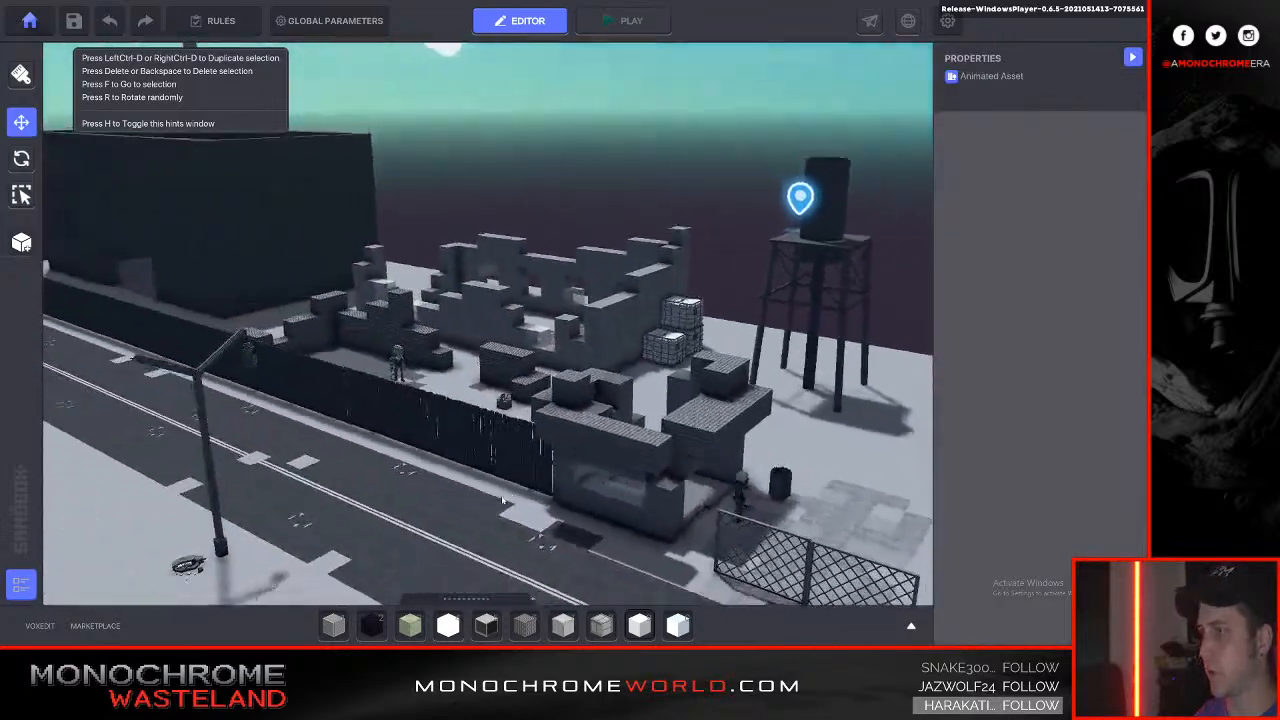
pyautogui.press('a')
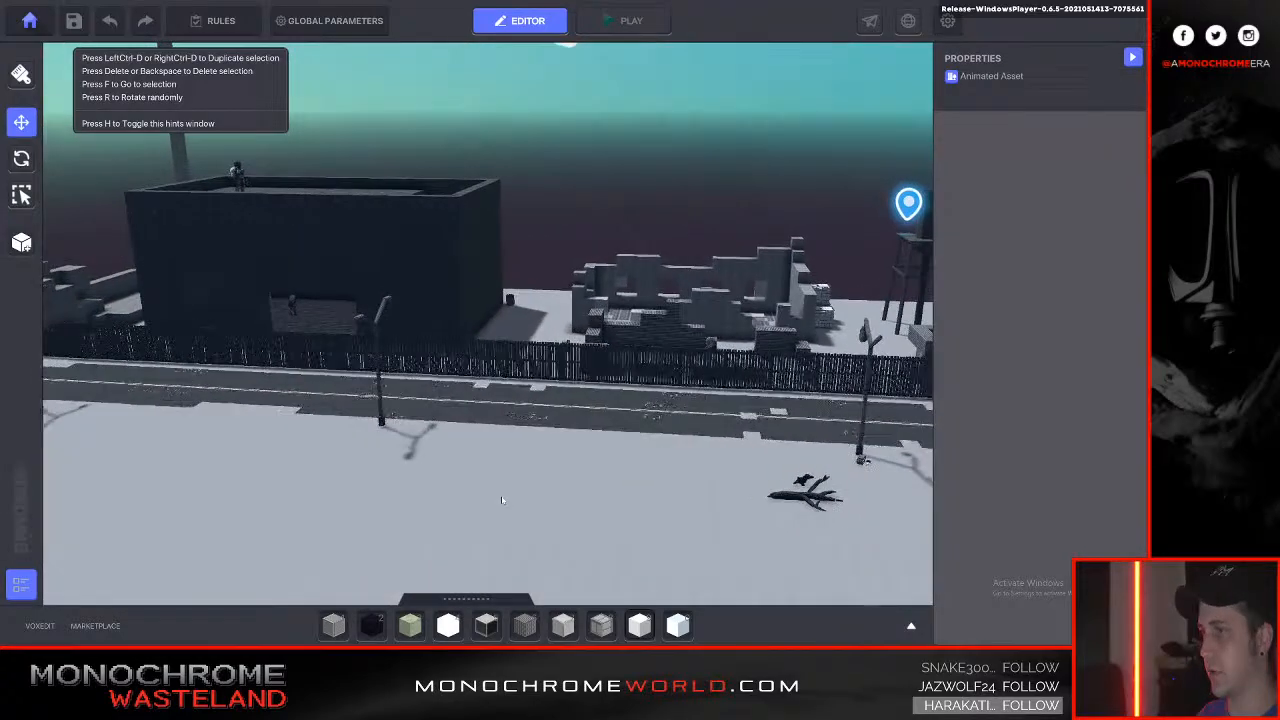
pyautogui.moveTo(502, 500); pyautogui.dragTo(502, 500, button='right')
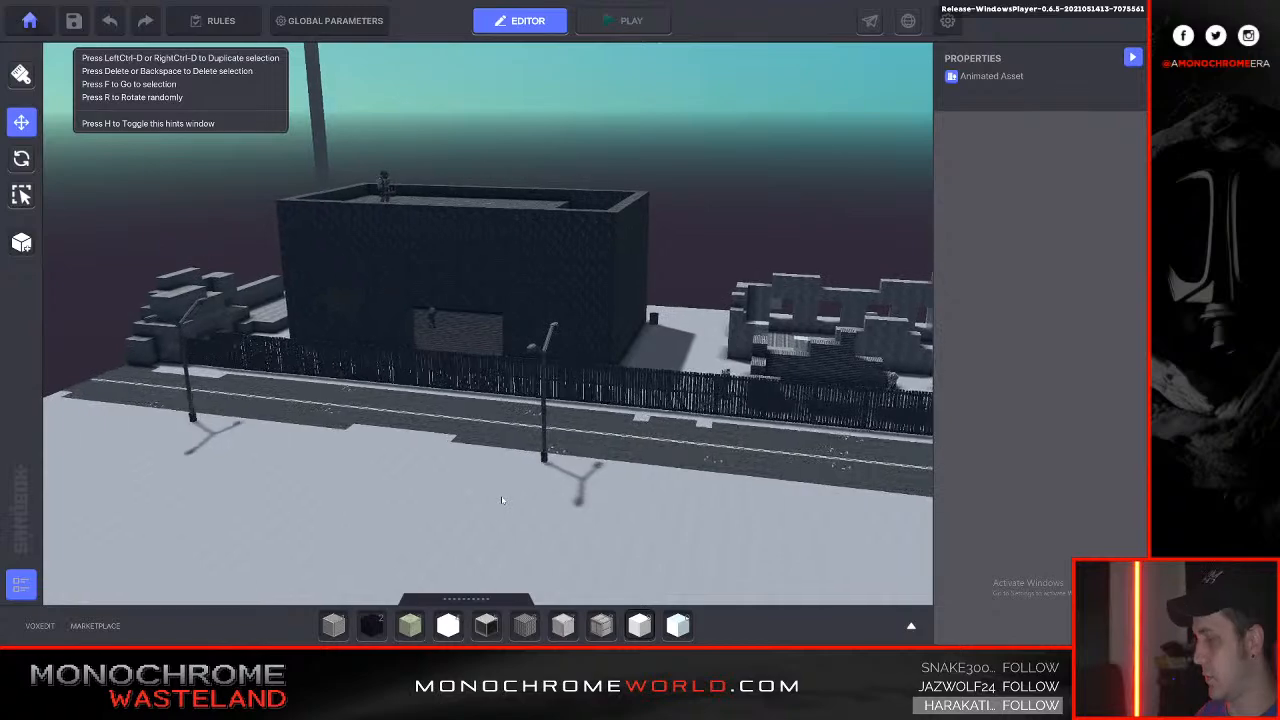
pyautogui.press('e')
pyautogui.press('d')
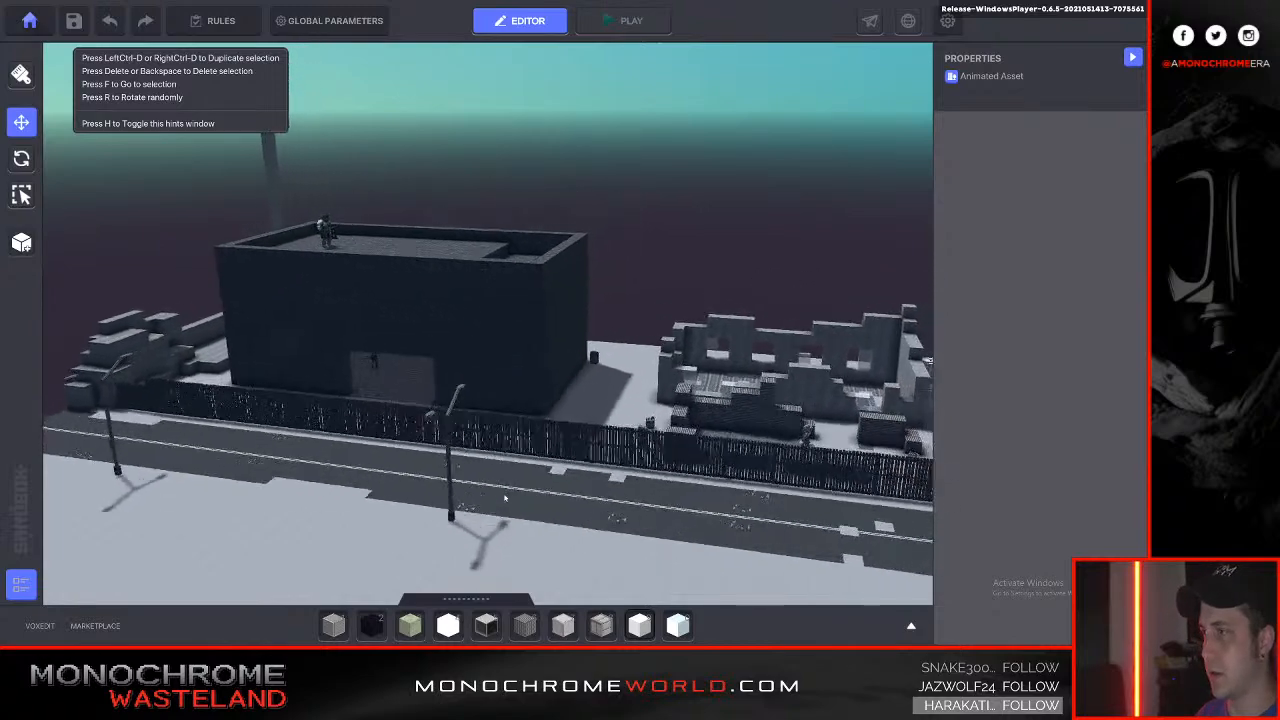
pyautogui.press('d')
pyautogui.press('q')
pyautogui.press('e')
pyautogui.press('w')
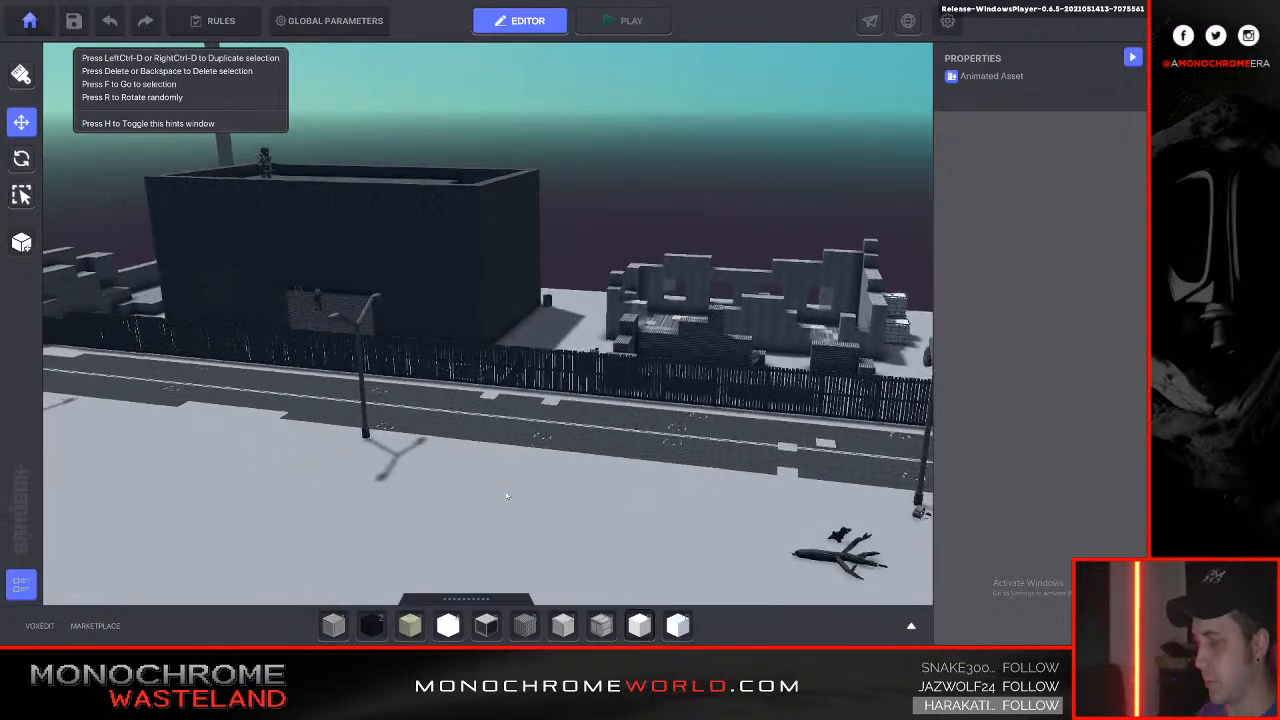
pyautogui.press('q')
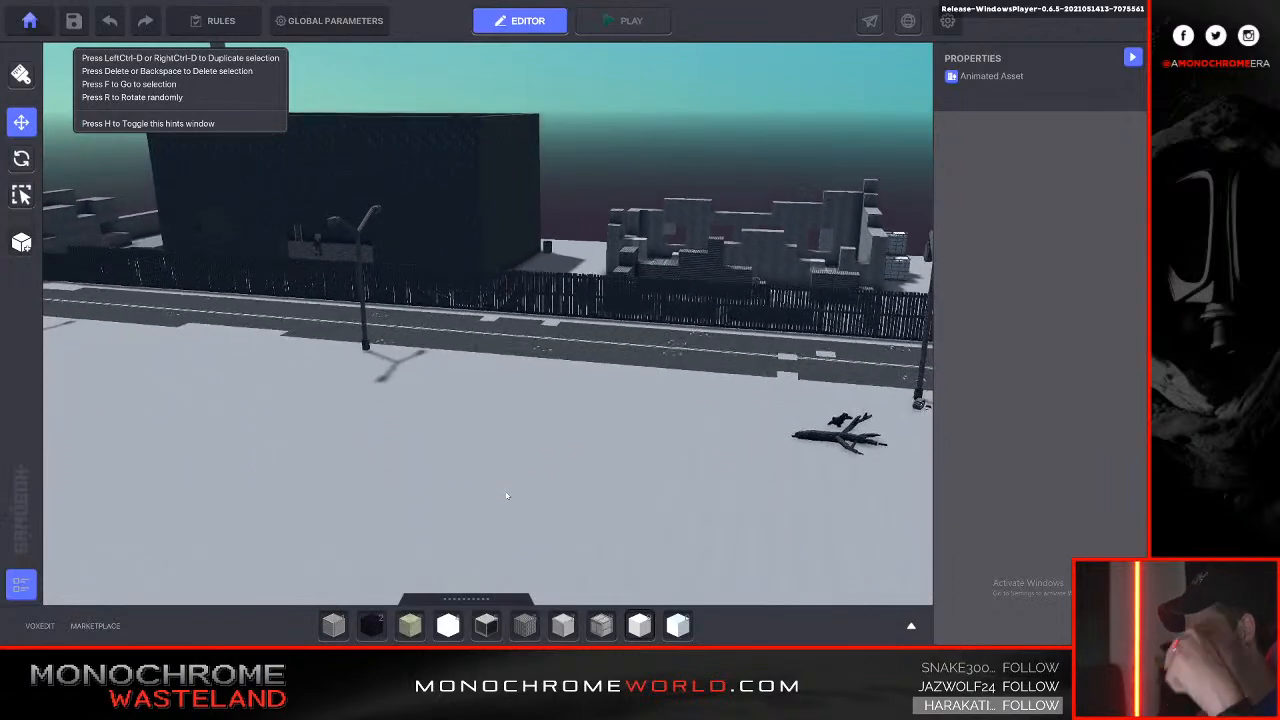
pyautogui.press('q')
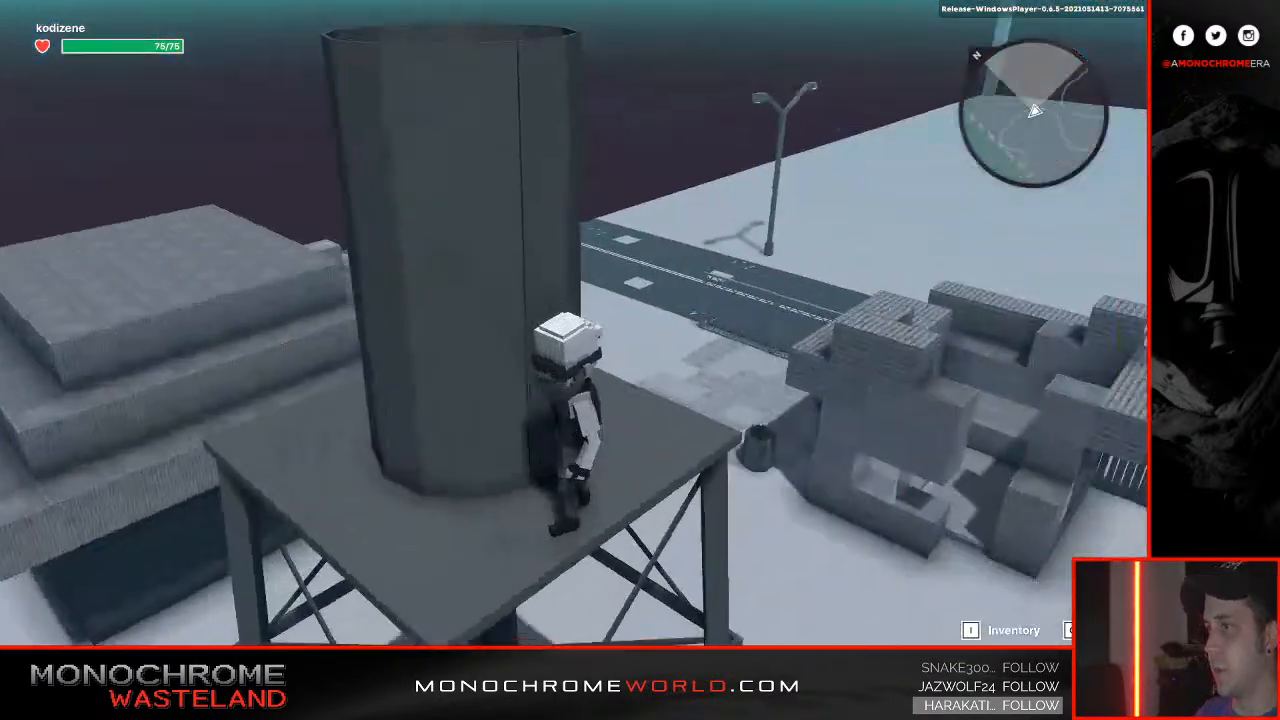
# Playtest the level from the water tower down over the stepped building to the road, and return to editing.
pyautogui.press('a')
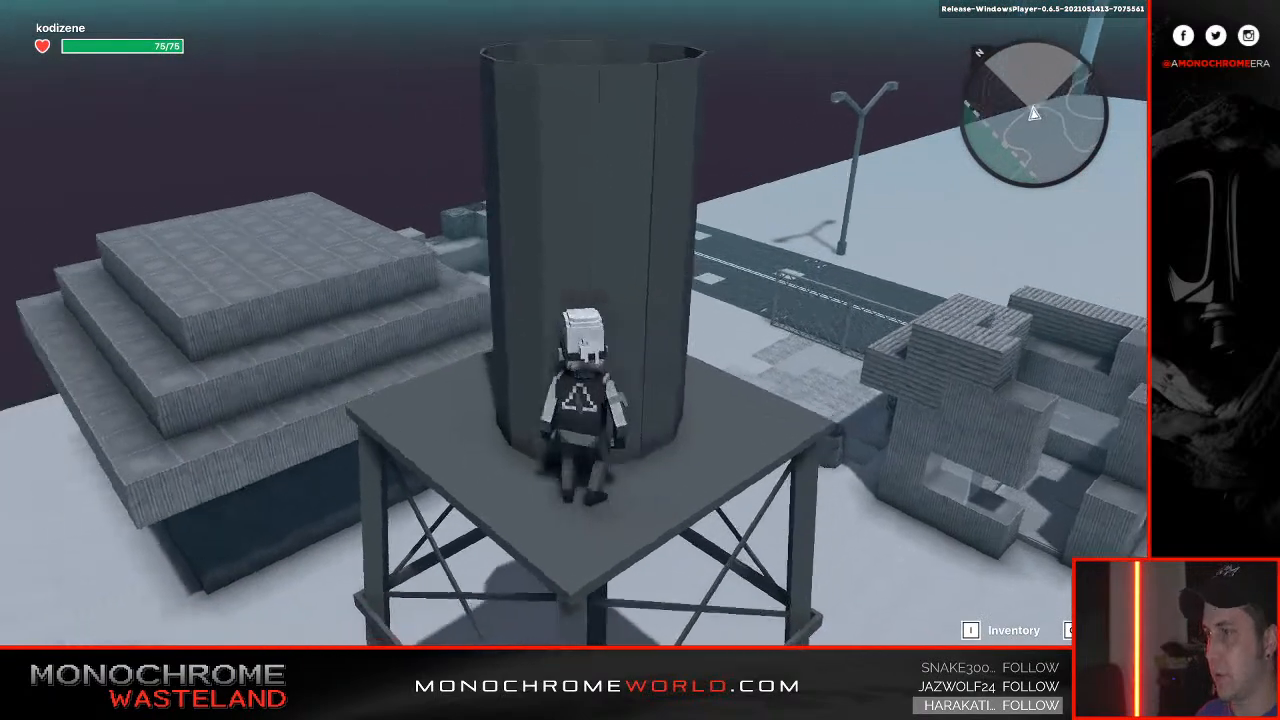
pyautogui.press('space')
pyautogui.press('space')
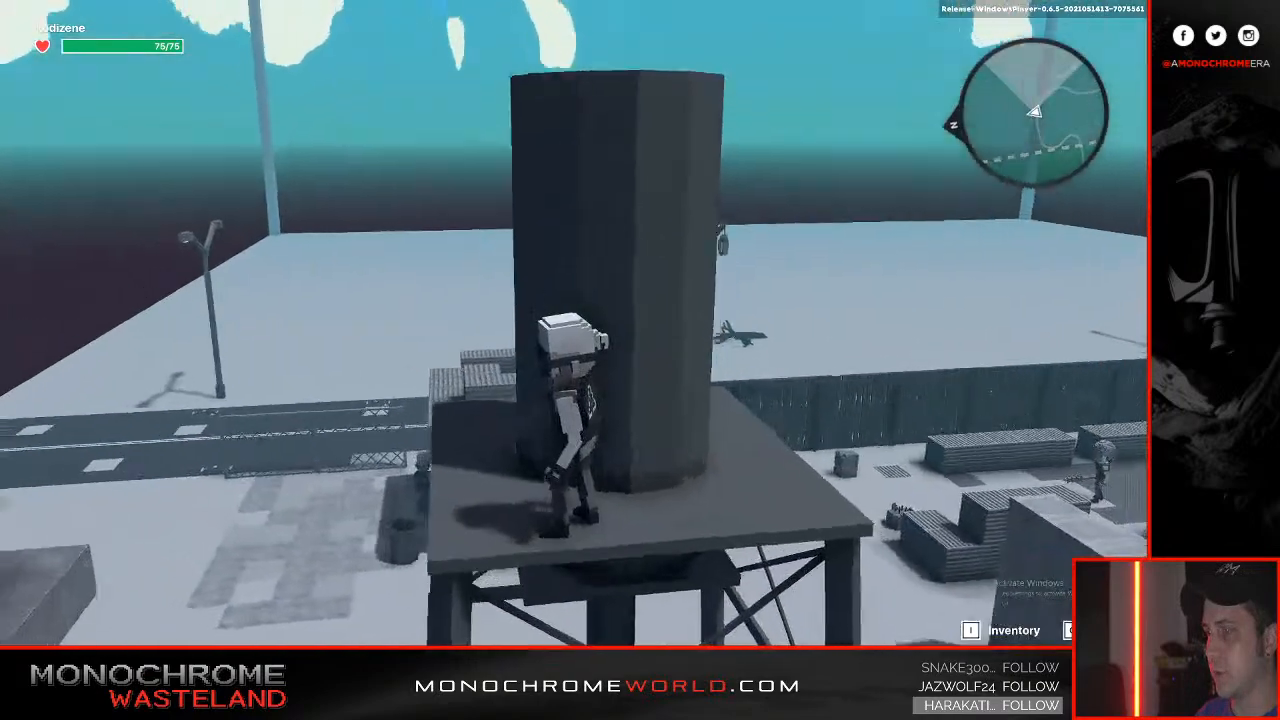
pyautogui.press('w')
pyautogui.press('space')
pyautogui.press('w')
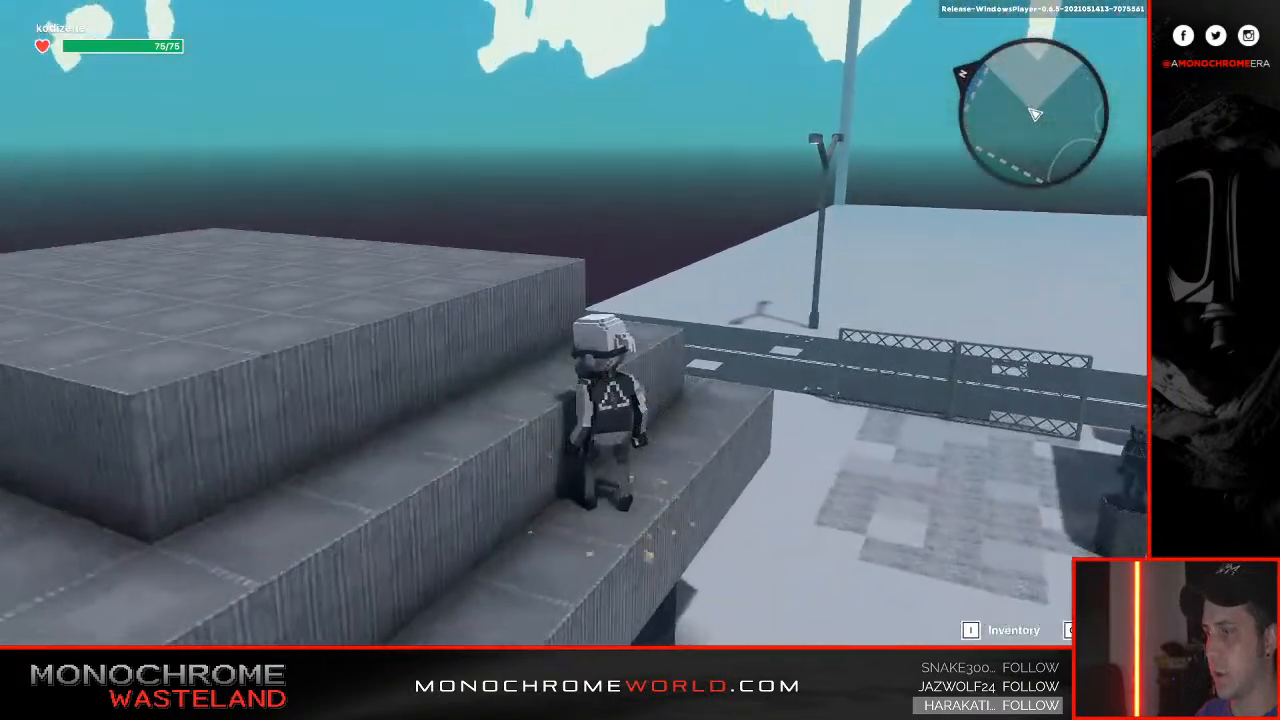
pyautogui.press('space')
pyautogui.press('w')
pyautogui.press('space')
pyautogui.press('w')
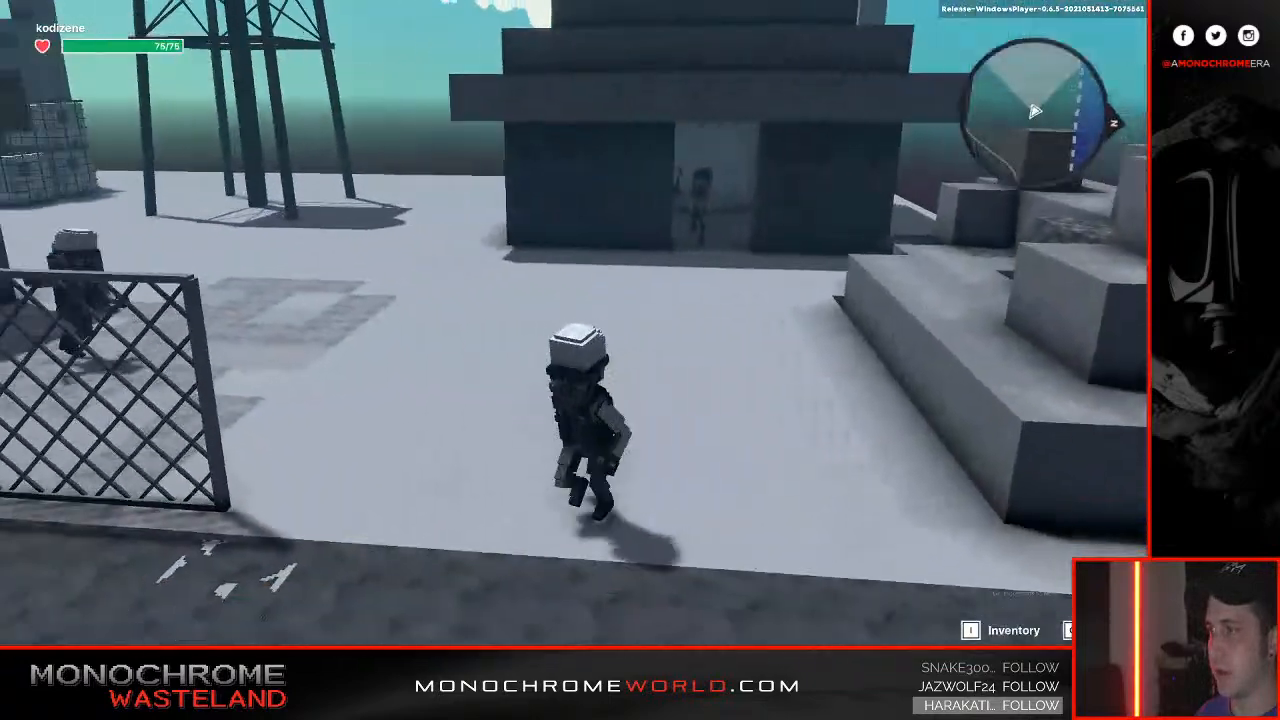
pyautogui.press('w')
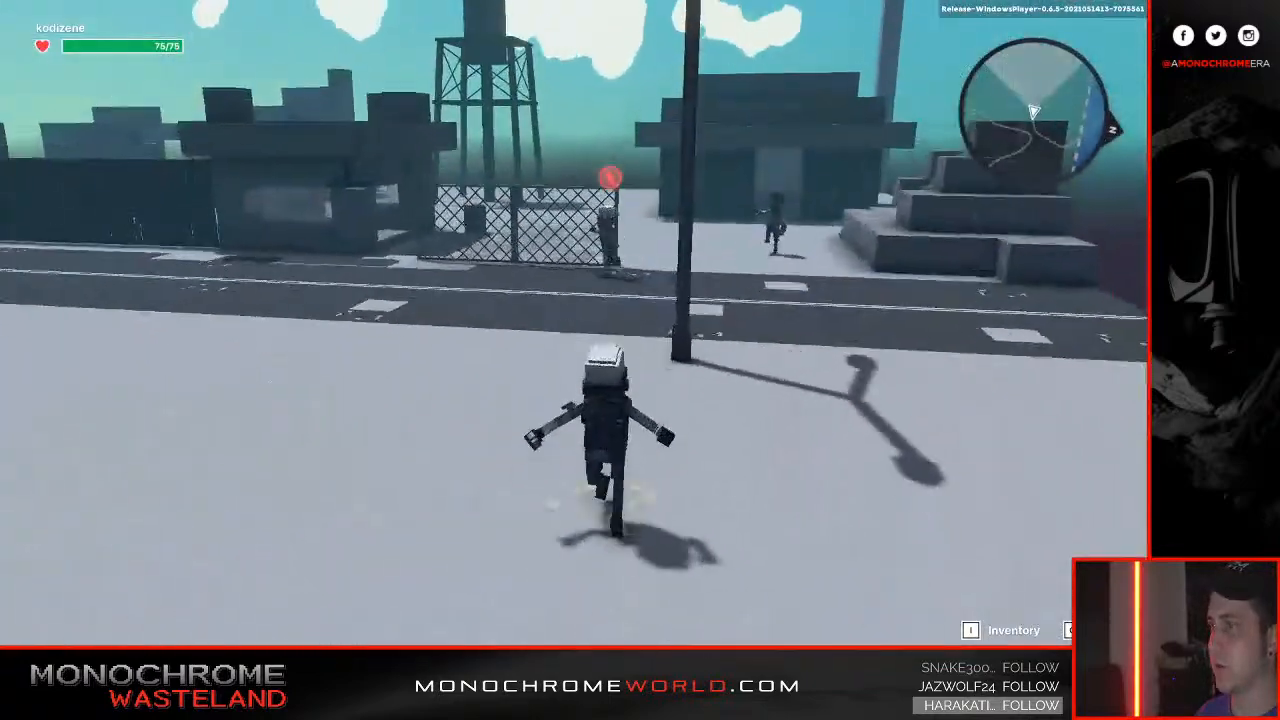
pyautogui.press('Escape')
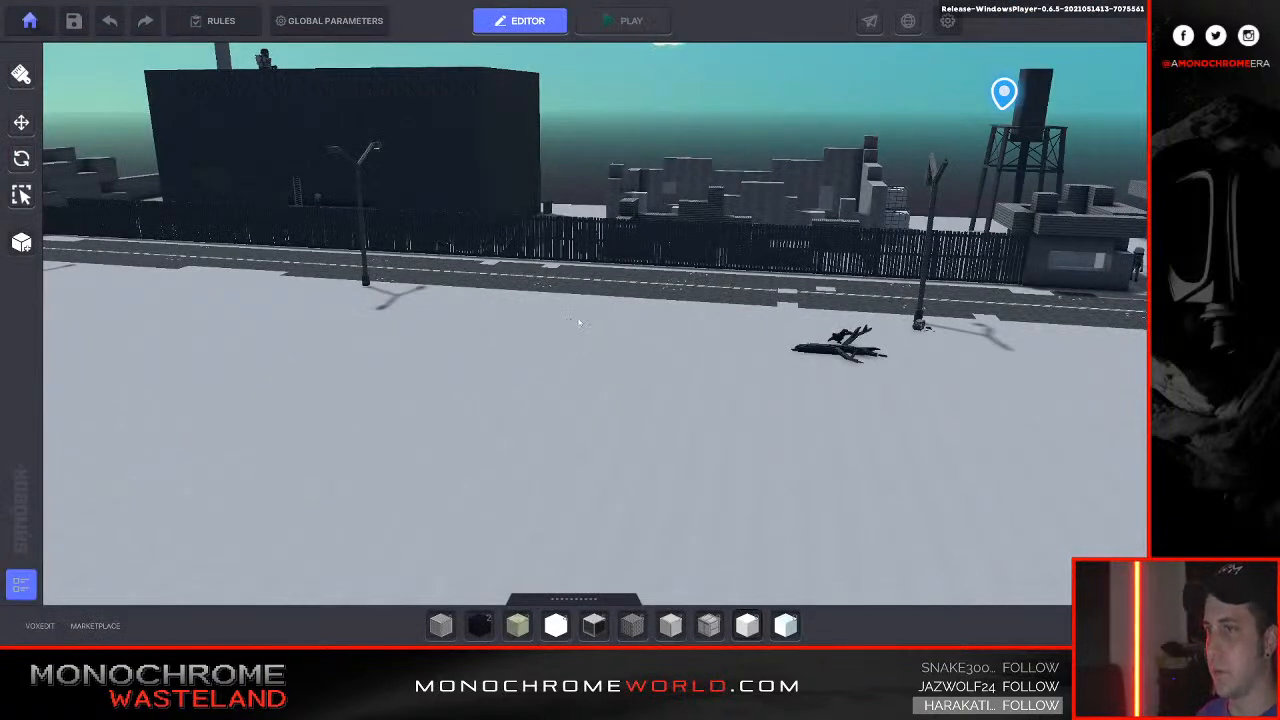
# Search the avatar models for "hero" and set the custom avatar's model to Wasteland Hero in the global parameters.
pyautogui.click(325, 20)
pyautogui.click(509, 276)
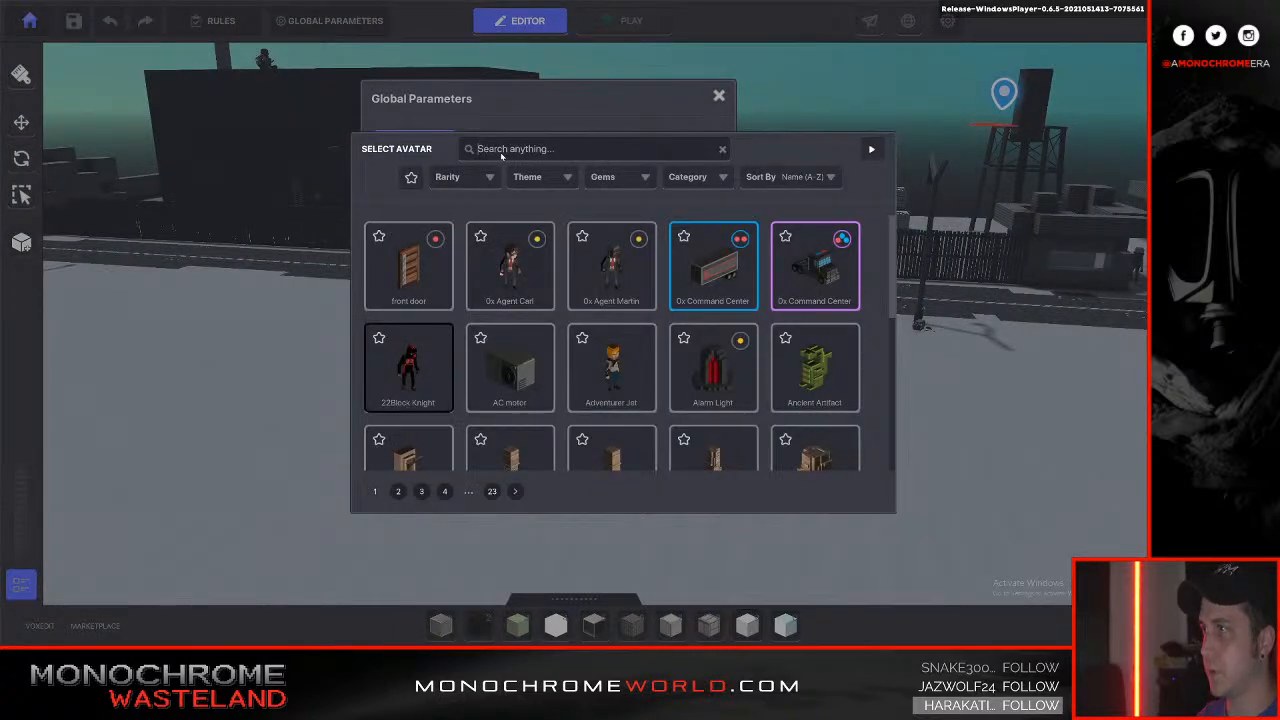
pyautogui.write('Hue')
pyautogui.press('BackSpace')
pyautogui.press('BackSpace')
pyautogui.press('BackSpace')
pyautogui.write('is')
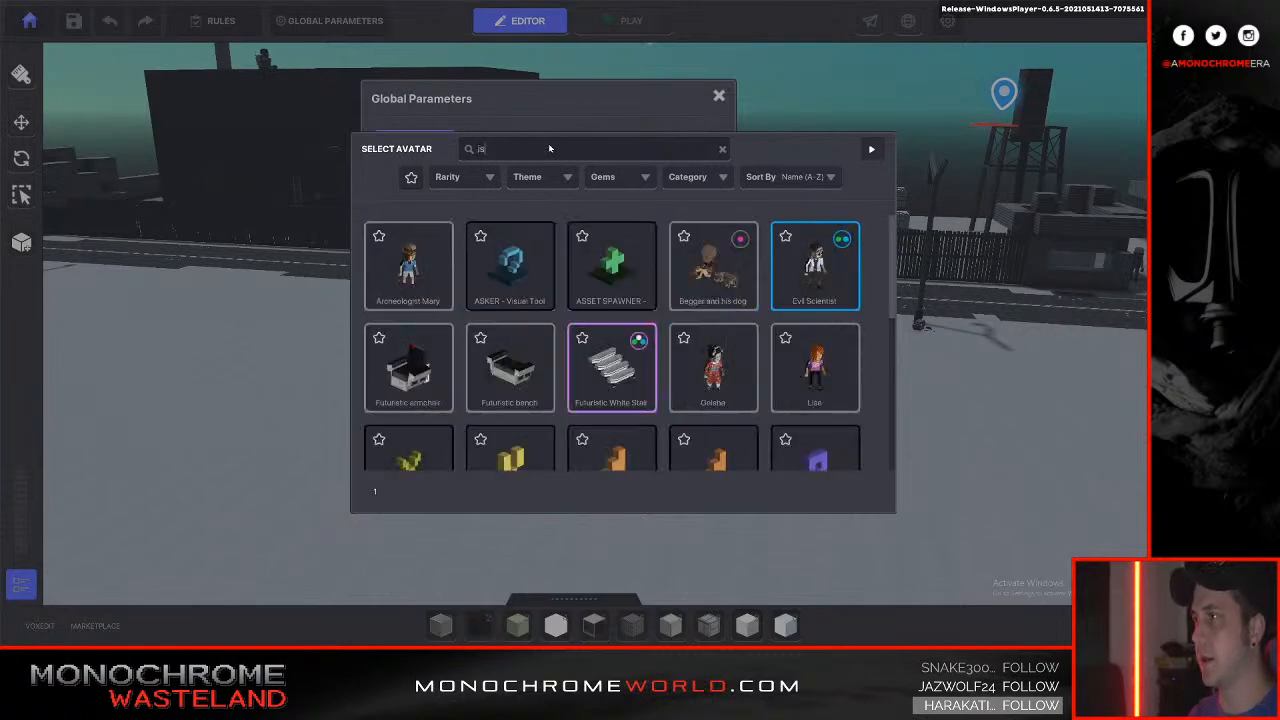
pyautogui.press('BackSpace')
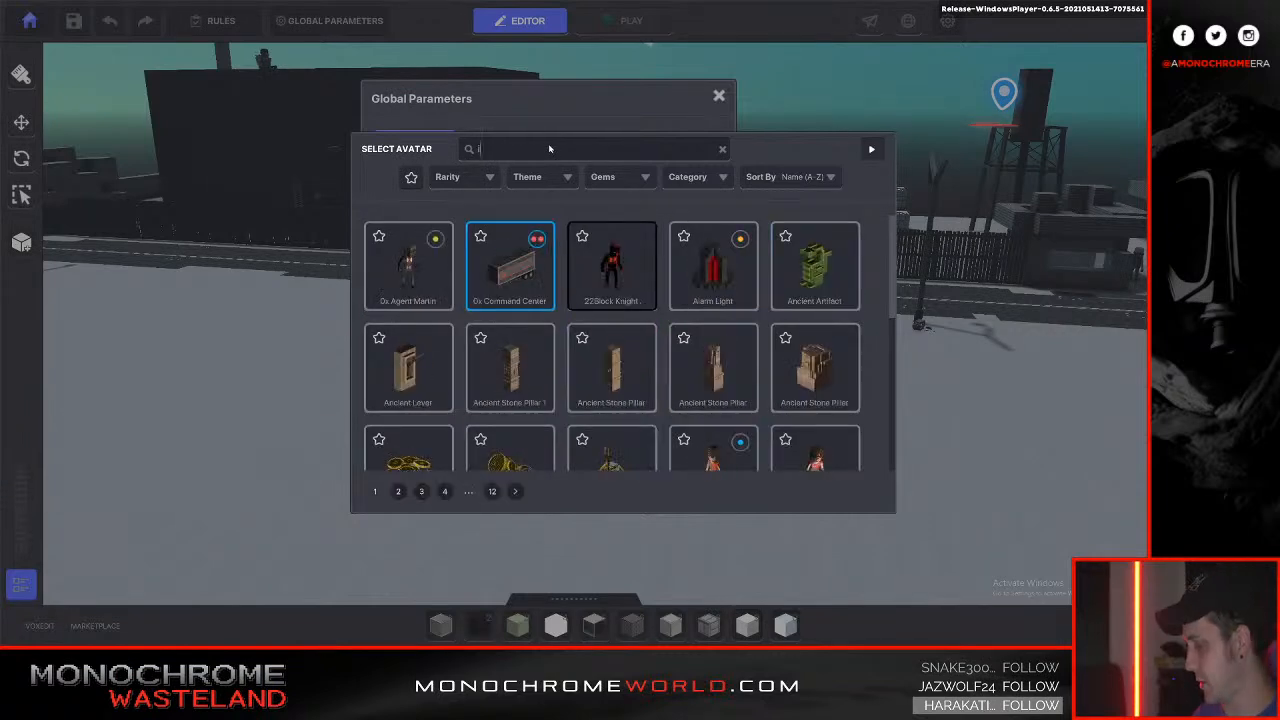
pyautogui.press('BackSpace')
pyautogui.write('hero')
pyautogui.click(749, 267)
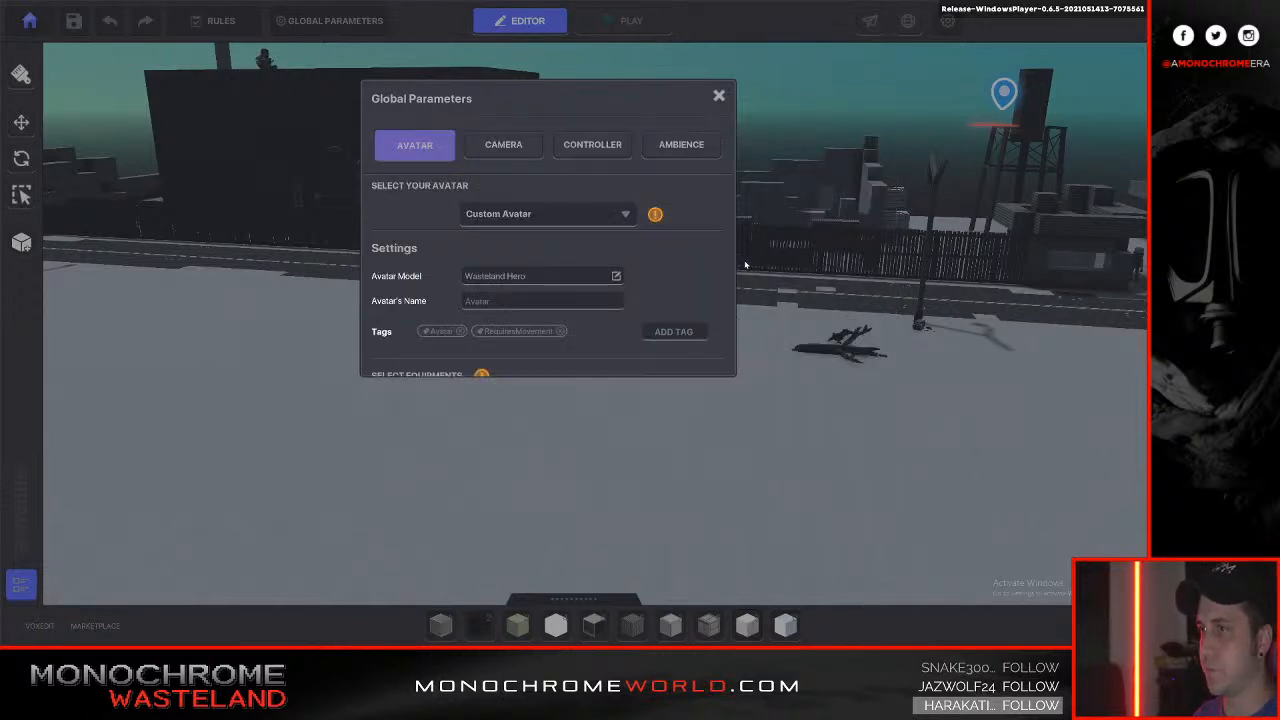
pyautogui.click(719, 97)
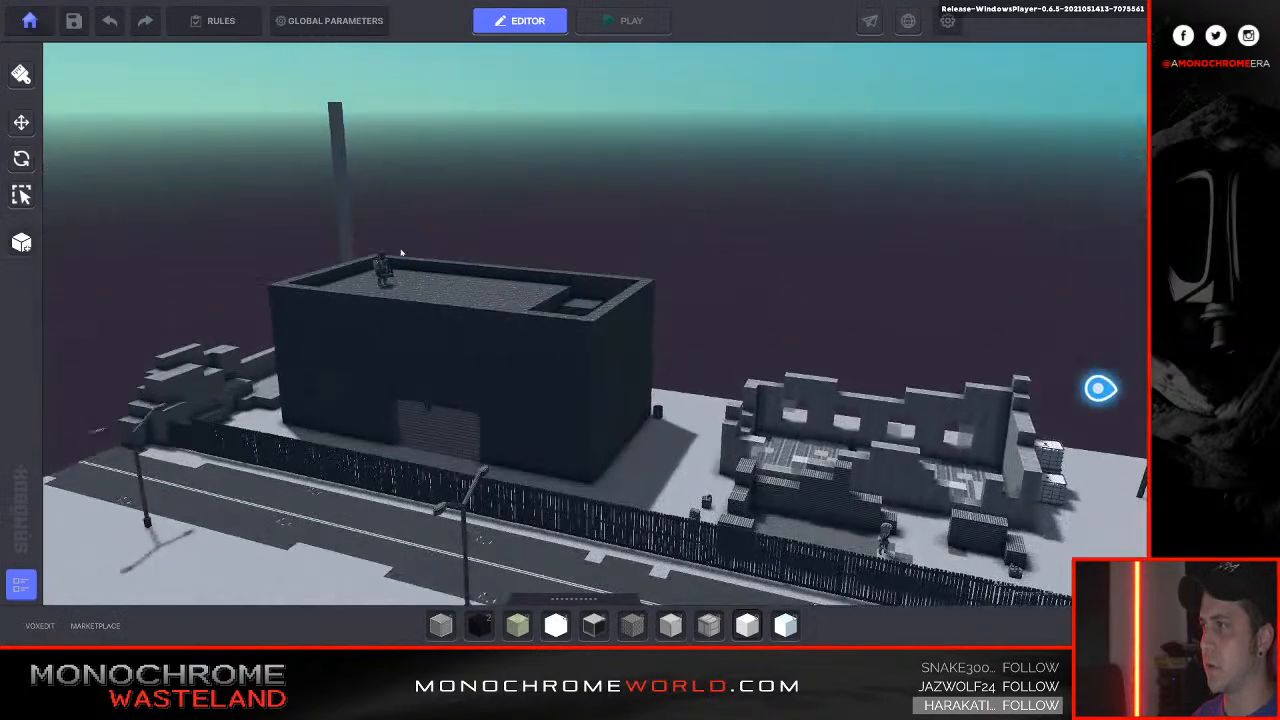
# Edit the logic of the Grunt on the large building's roof and reduce its Chasing Zone to 15.
pyautogui.click(385, 268)
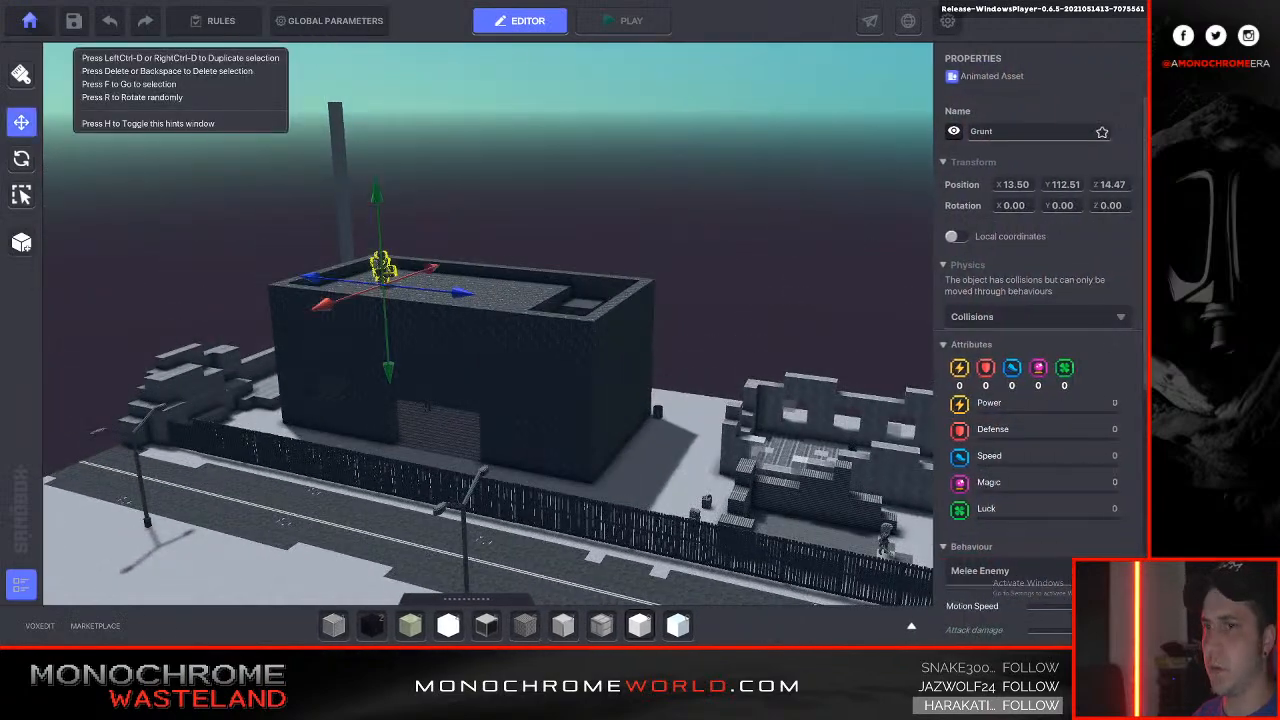
pyautogui.scroll(-3, 1092, 349)
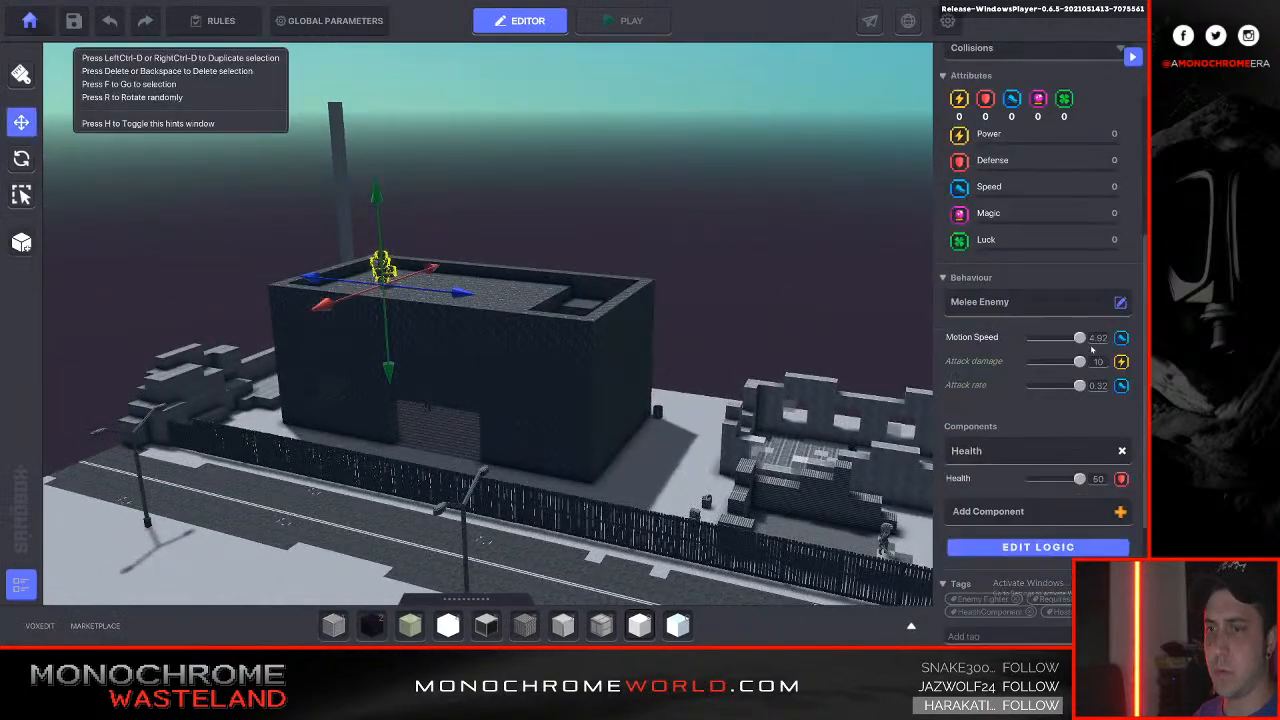
pyautogui.click(1013, 548)
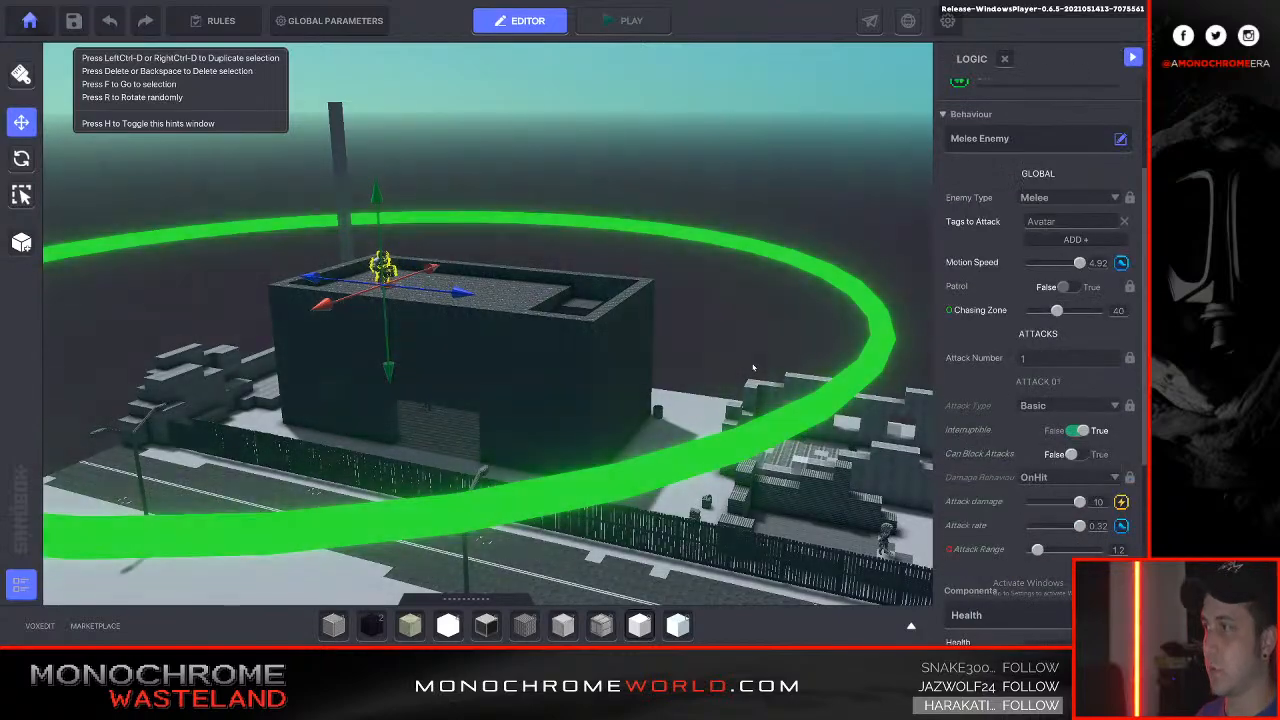
pyautogui.press('s')
pyautogui.moveTo(718, 351); pyautogui.dragTo(713, 351, button='right')
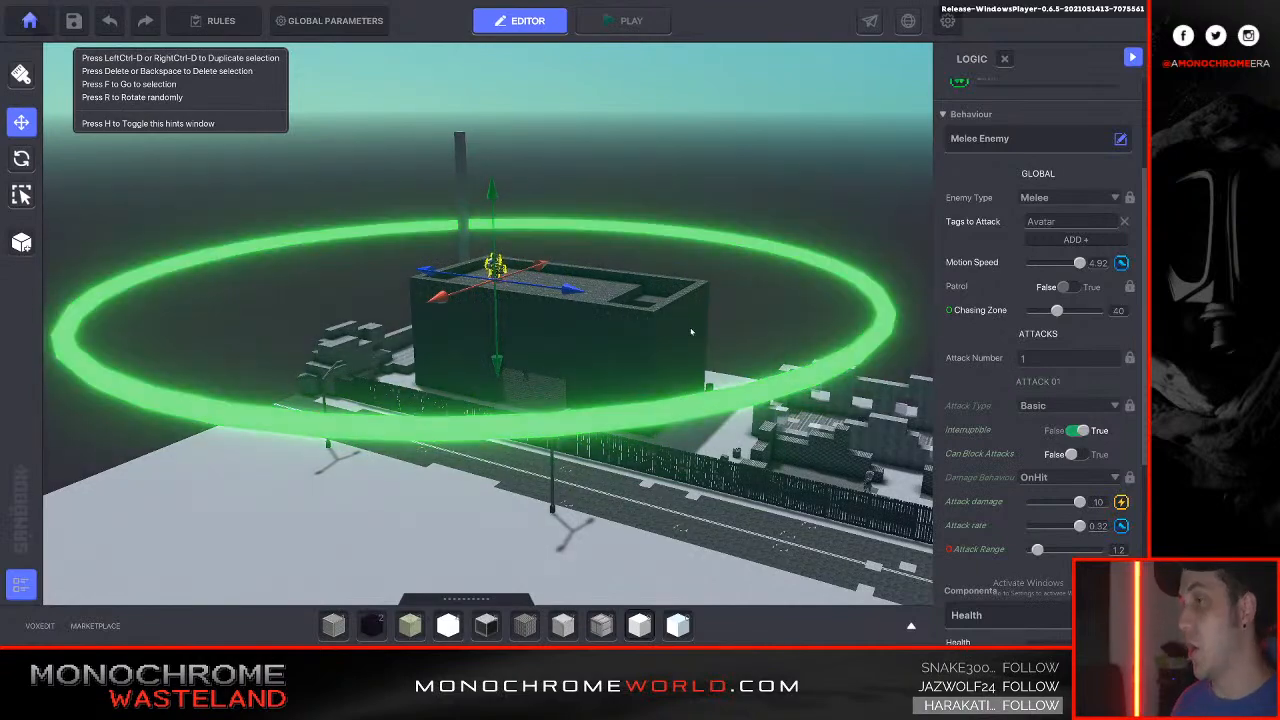
pyautogui.press('a')
pyautogui.press('d')
pyautogui.press('a')
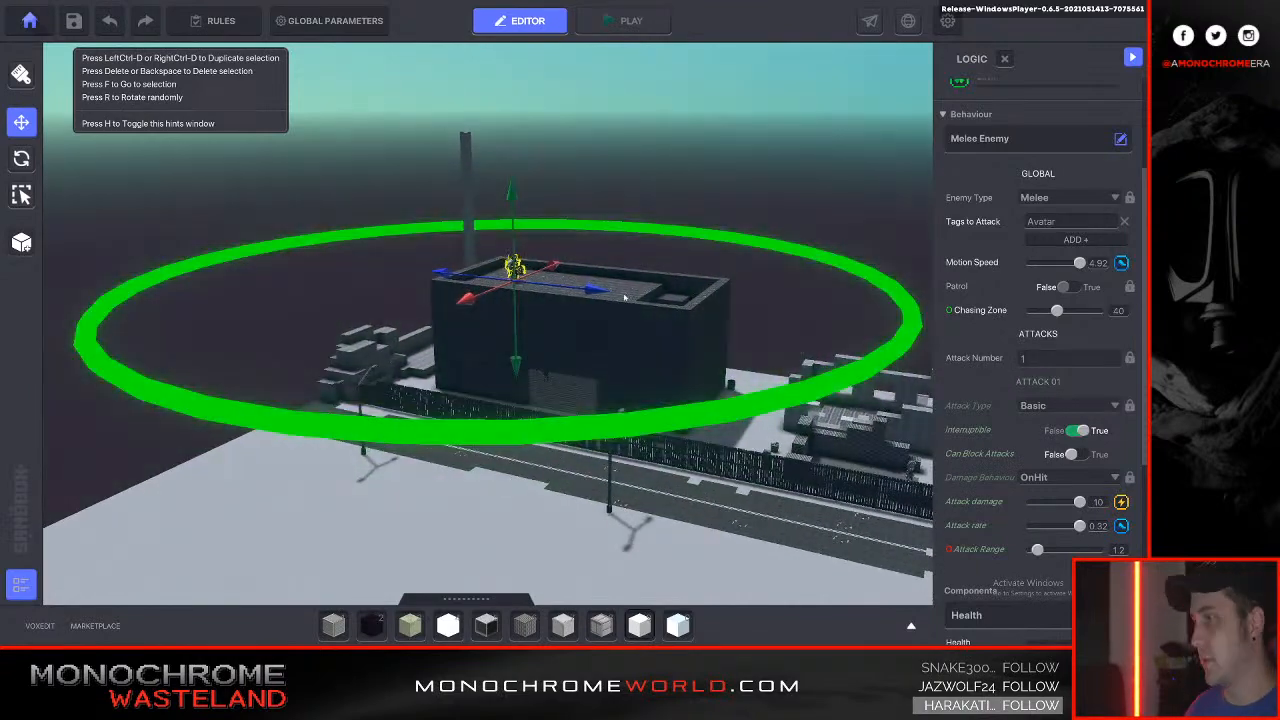
pyautogui.press('a')
pyautogui.press('w')
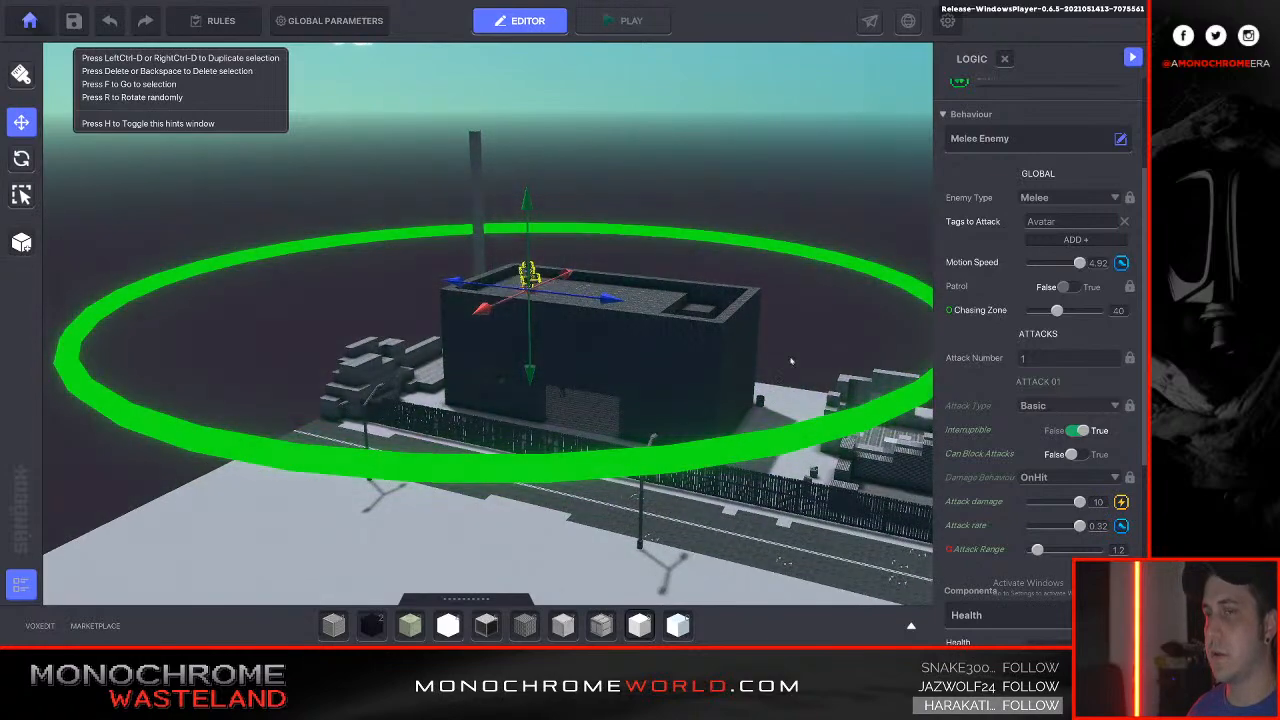
pyautogui.moveTo(1056, 311); pyautogui.dragTo(1038, 312)
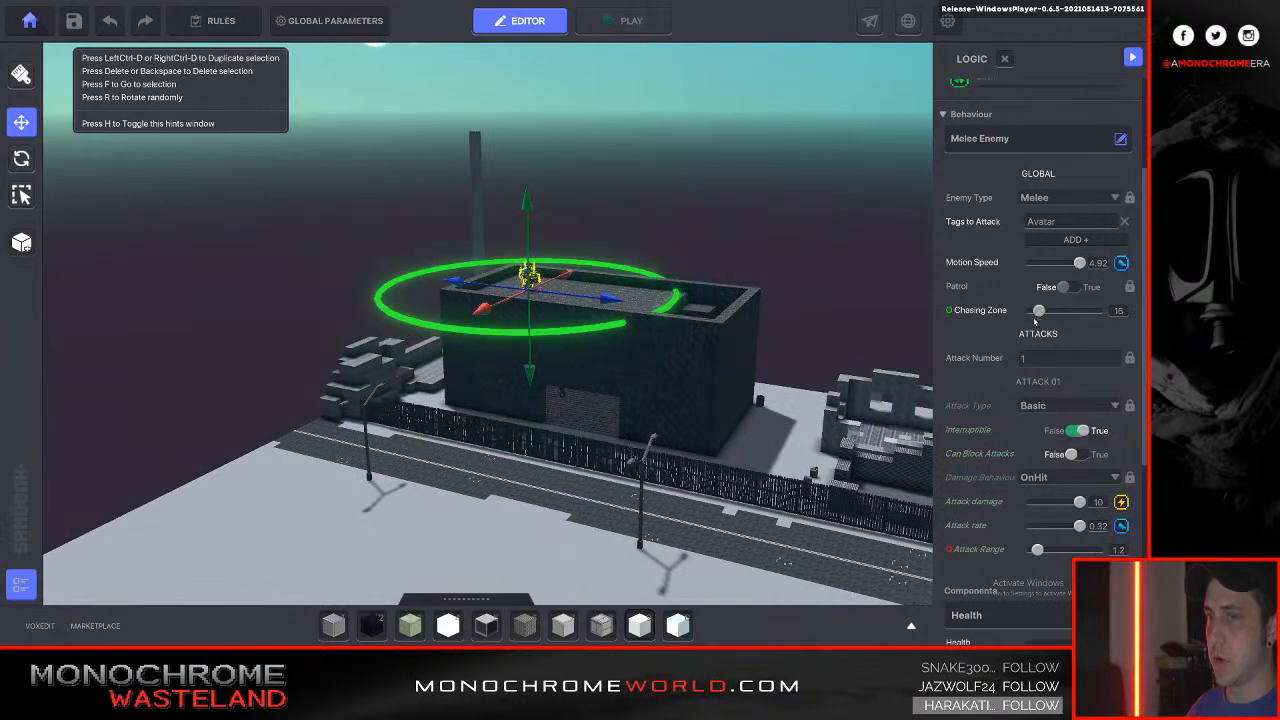
pyautogui.press('d')
pyautogui.press('w')
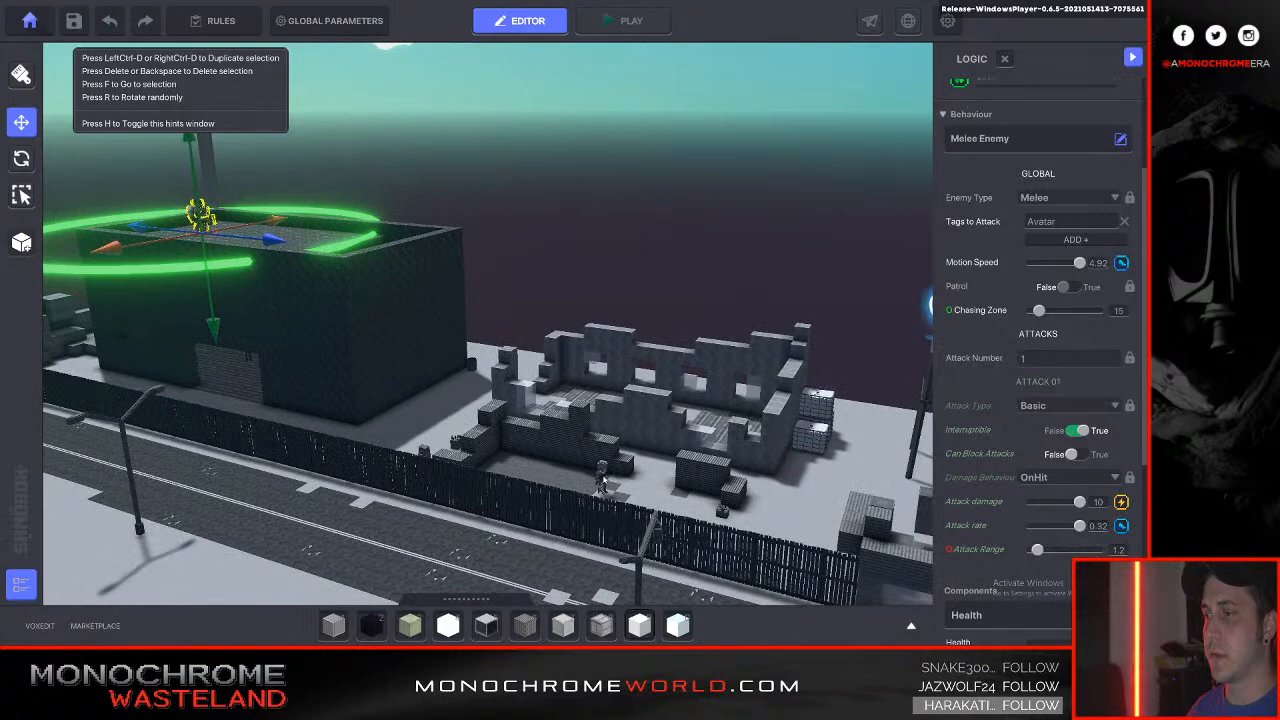
# Reduce the Chasing Zone of the enemy in the small ruin behind the roadside fence to 4.
pyautogui.click(603, 481)
pyautogui.press('s')
pyautogui.moveTo(603, 481); pyautogui.dragTo(690, 475, button='right')
pyautogui.moveTo(1056, 312); pyautogui.dragTo(1047, 314)
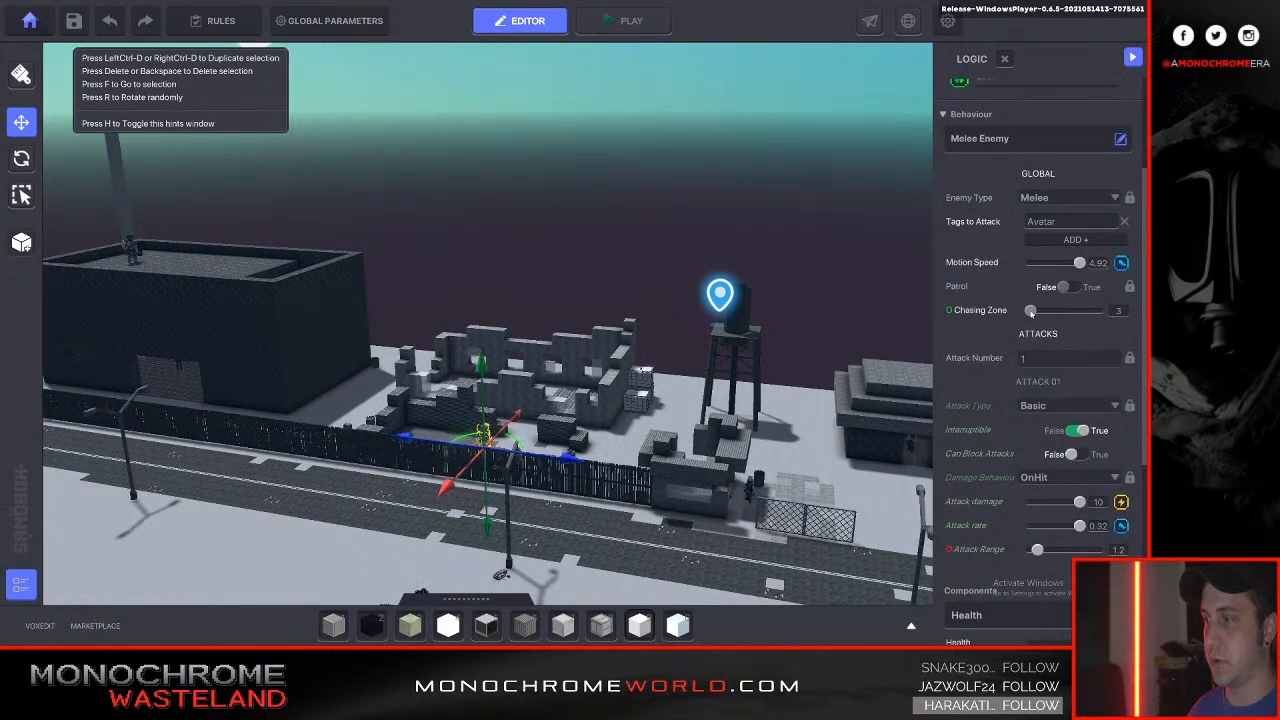
pyautogui.press('f')
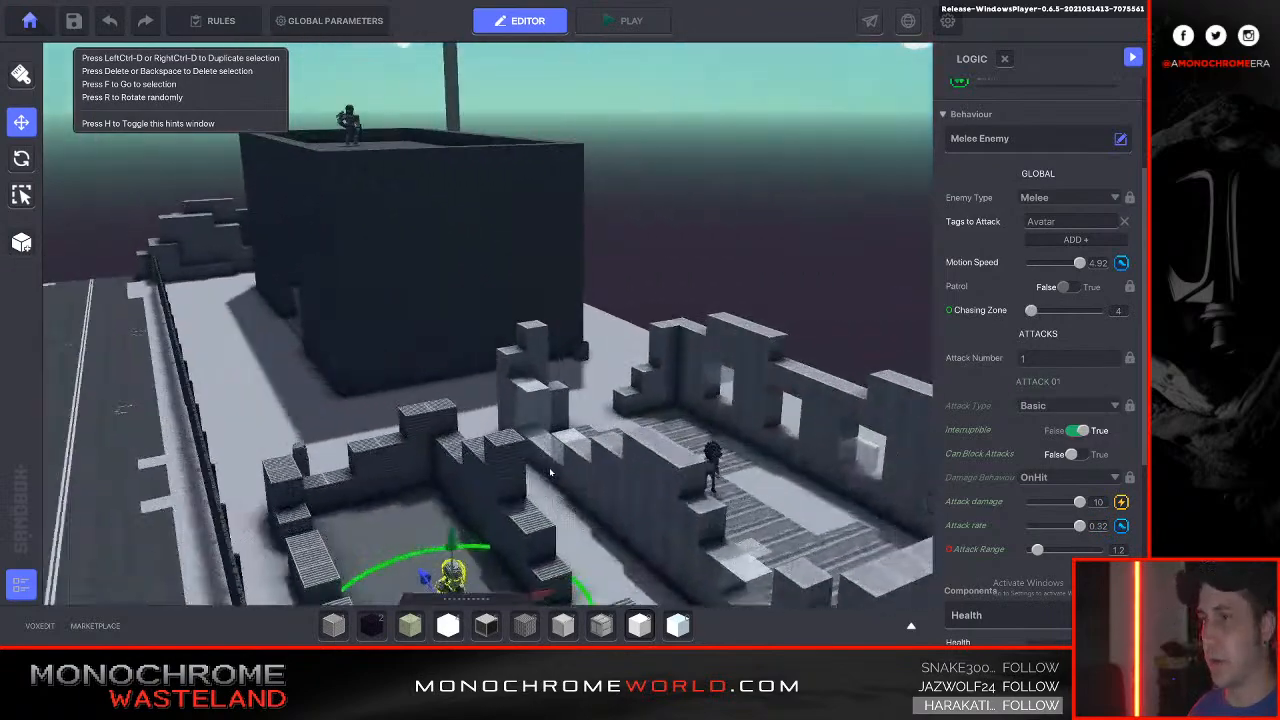
# Reduce the Chasing Zone of the enemy on the plank floor of the windowed ruin to 4.
pyautogui.press('d')
pyautogui.moveTo(550, 472)
pyautogui.mouseDown(button='right')
pyautogui.moveTo(520, 466)
pyautogui.moveTo(545, 463)
pyautogui.mouseUp(button='right')
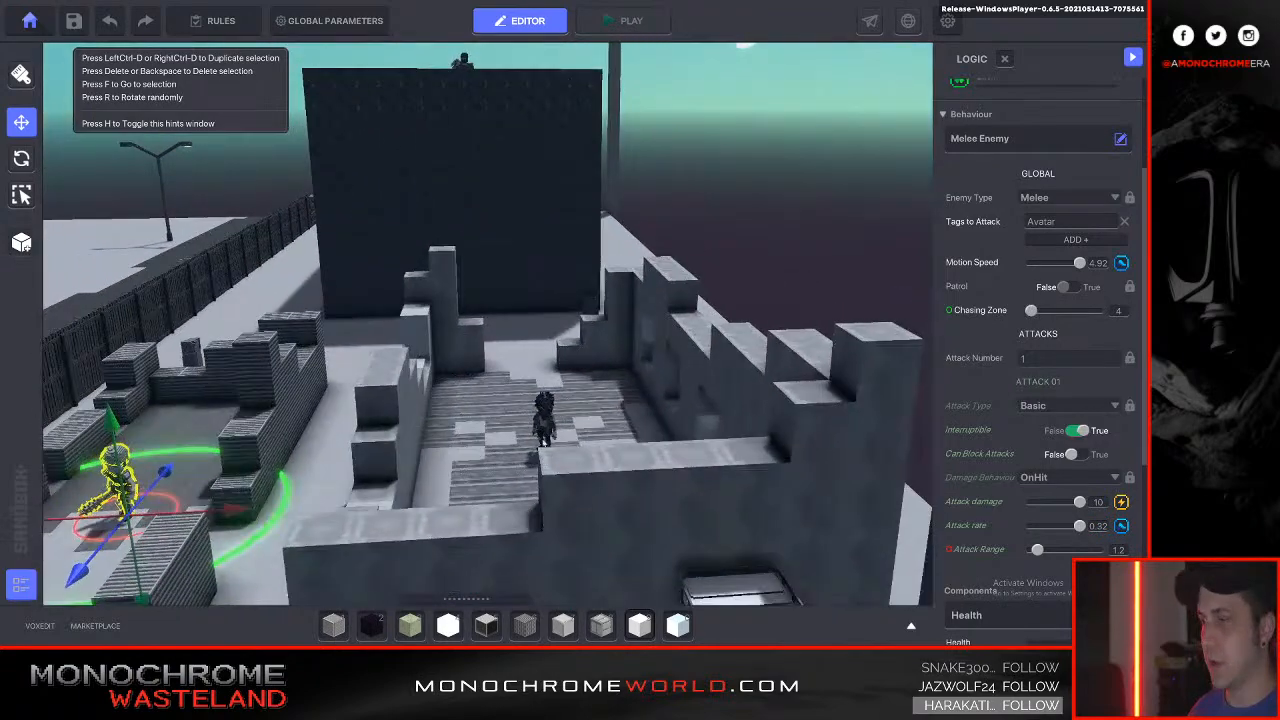
pyautogui.click(546, 428)
pyautogui.moveTo(1057, 311); pyautogui.dragTo(1032, 313)
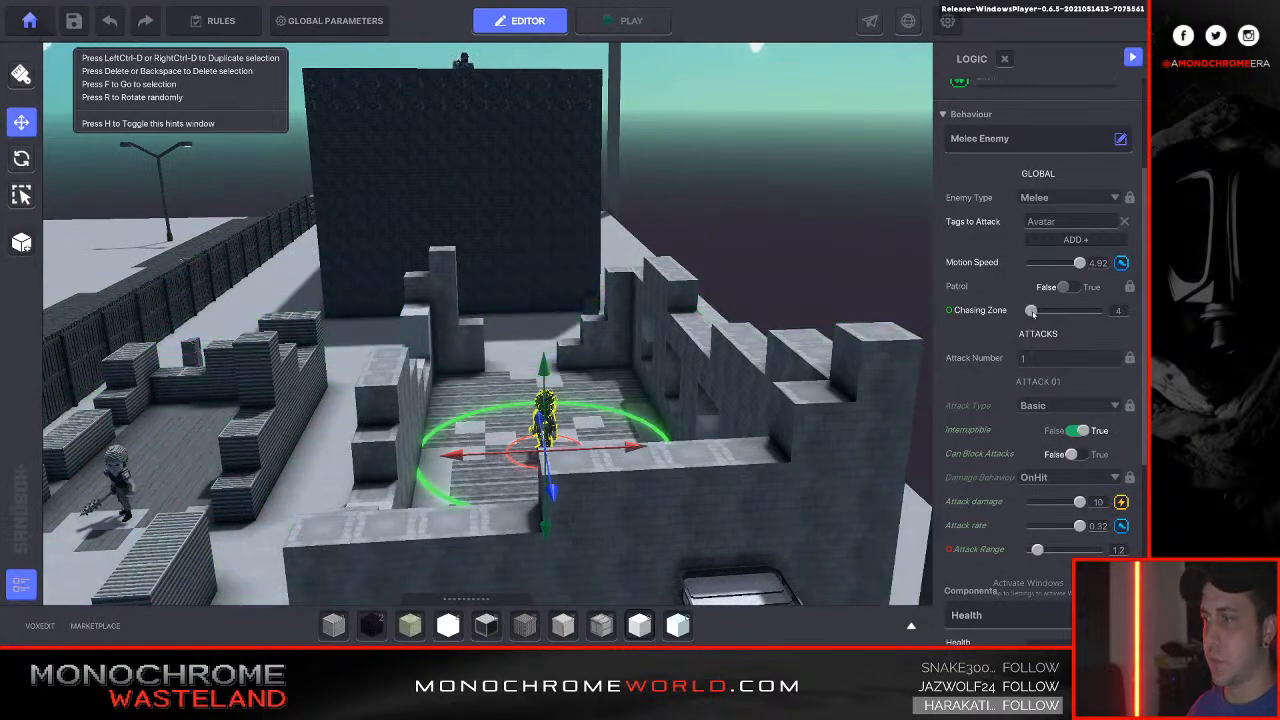
# Select the enemy in the doorway of the stepped-roof building and reduce its Chasing Zone to 6.
pyautogui.press('s')
pyautogui.moveTo(808, 423); pyautogui.dragTo(815, 377, button='right')
pyautogui.moveTo(730, 364); pyautogui.dragTo(729, 363, button='right')
pyautogui.press('s')
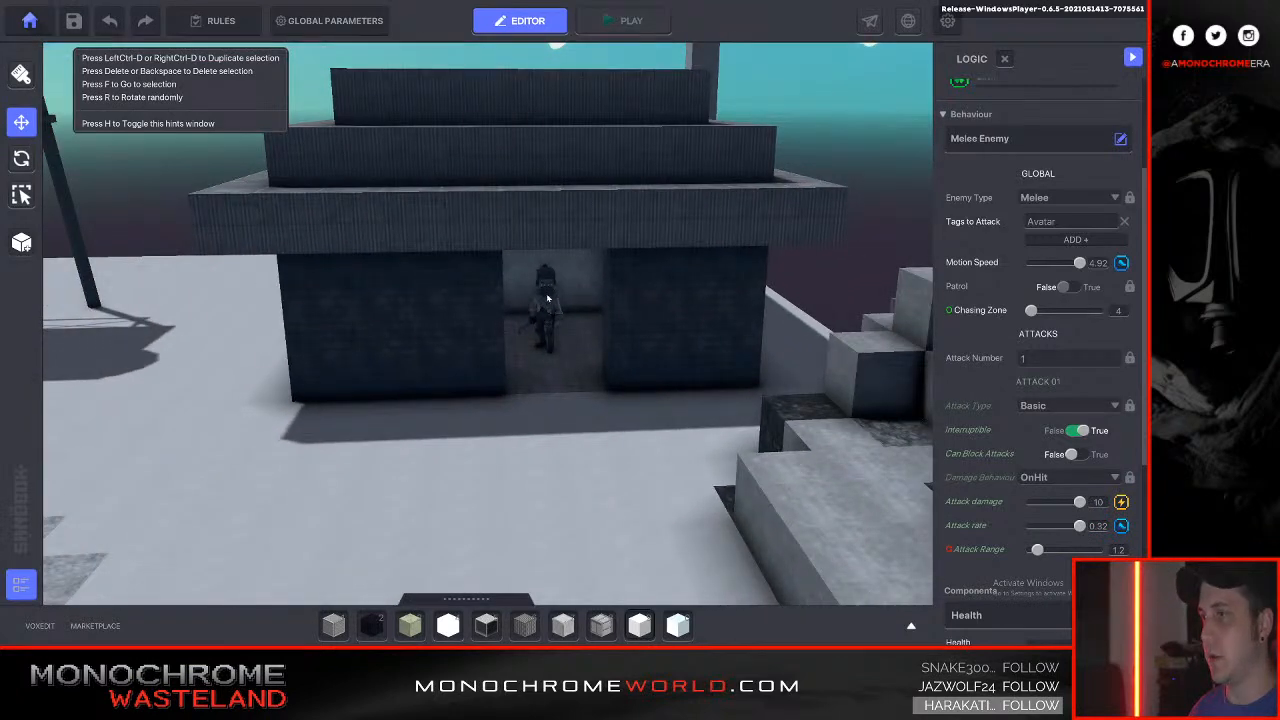
pyautogui.click(547, 298)
pyautogui.moveTo(1039, 313); pyautogui.dragTo(1032, 313)
# Select the enemy between the roadside hut and the chain-link gate and reduce its Chasing Zone to 4.
pyautogui.press('s')
pyautogui.press('s')
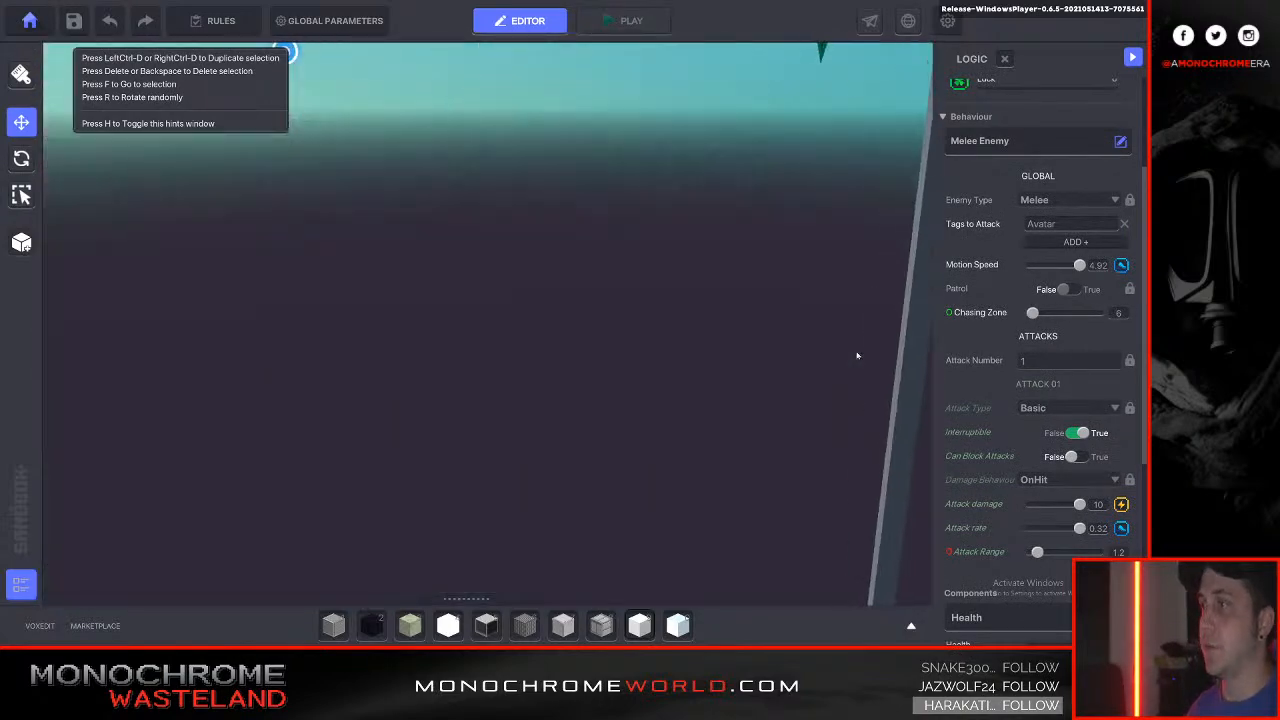
pyautogui.press('a')
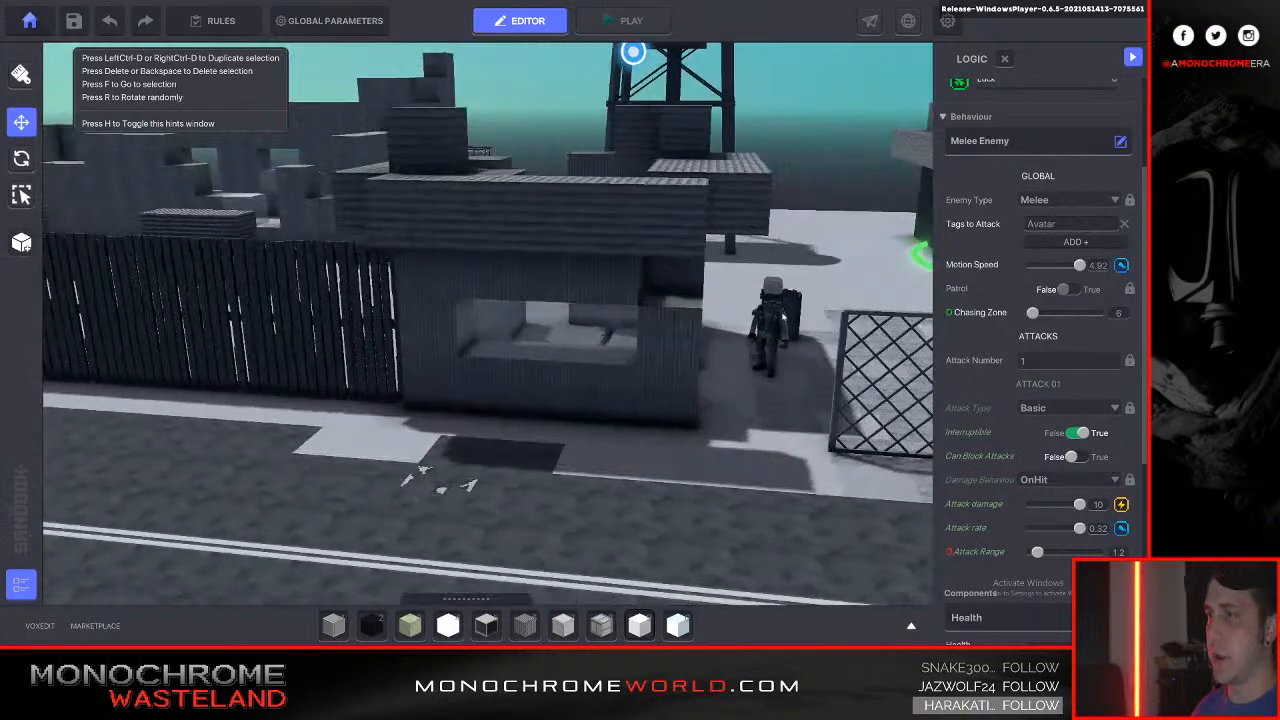
pyautogui.click(783, 317)
pyautogui.moveTo(1057, 313); pyautogui.dragTo(1034, 316)
# Reduce the Chasing Zone of the enemy near the ladder inside the large building to 4.
pyautogui.moveTo(690, 365); pyautogui.dragTo(696, 368, button='right')
pyautogui.press('s')
pyautogui.press('s')
pyautogui.click(808, 541)
pyautogui.press('w')
pyautogui.moveTo(640, 452); pyautogui.dragTo(450, 235, button='right')
pyautogui.press('w')
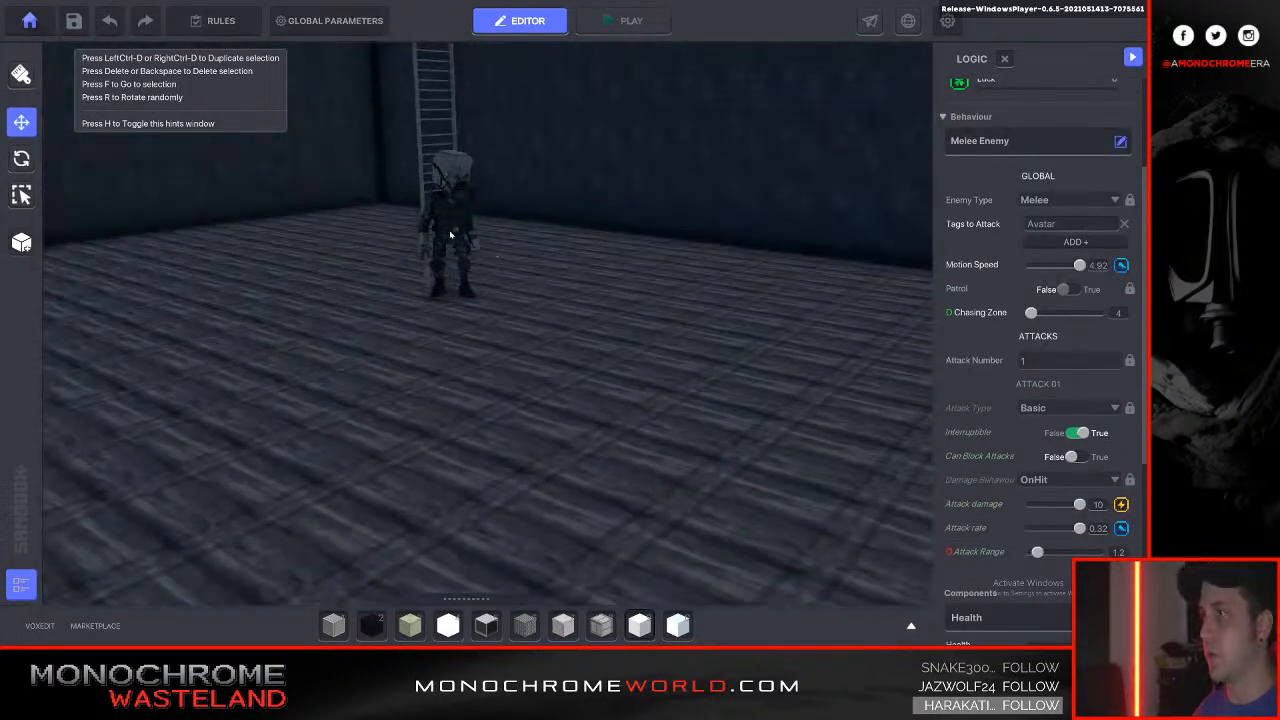
pyautogui.click(453, 230)
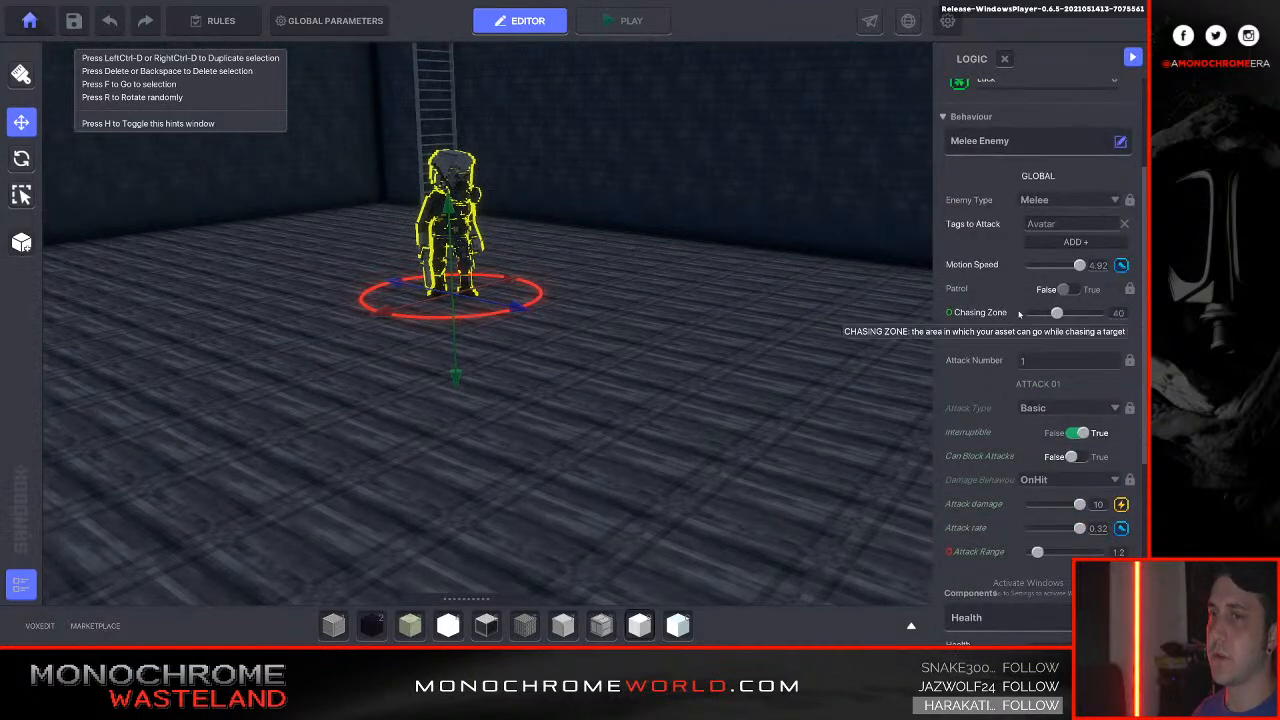
pyautogui.moveTo(1039, 313); pyautogui.dragTo(1031, 313)
pyautogui.scroll(-5, 791, 320)
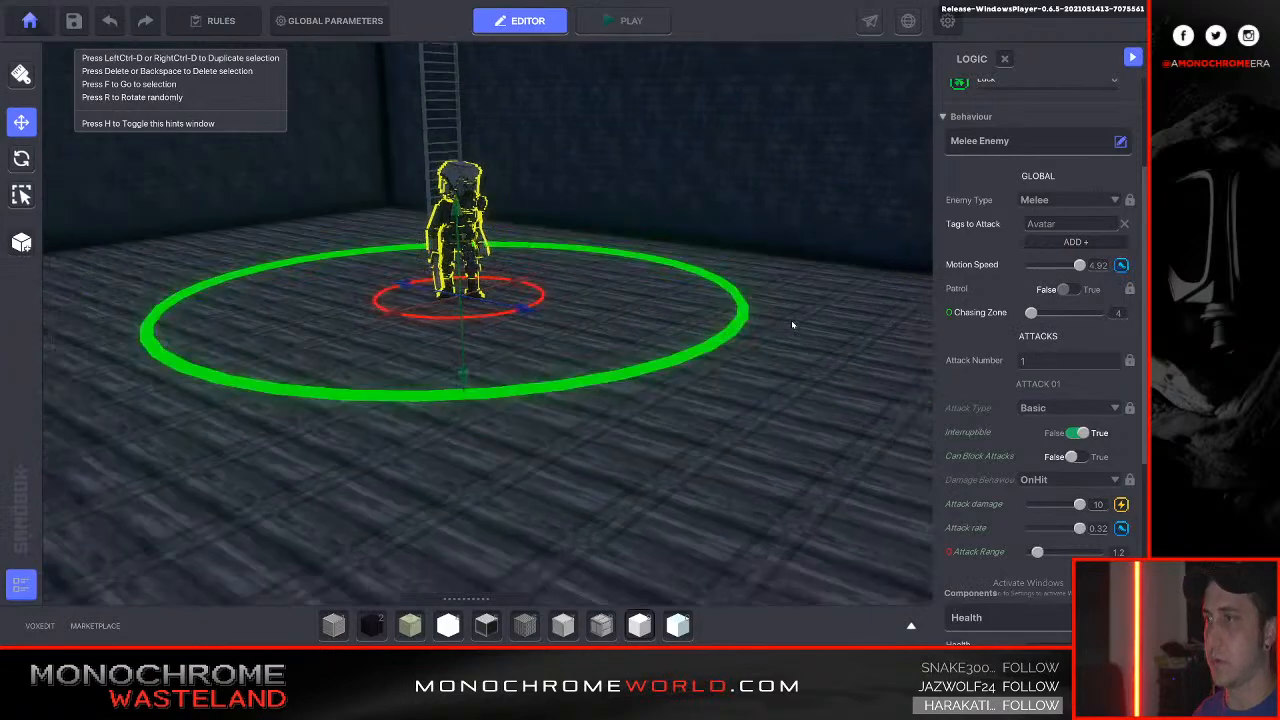
# Move the spawning point from the water tower to the open ground across the road at X 67.50, Y 103.01, Z 72.50.
pyautogui.press('s')
pyautogui.moveTo(793, 325); pyautogui.dragTo(764, 324, button='right')
pyautogui.press('s')
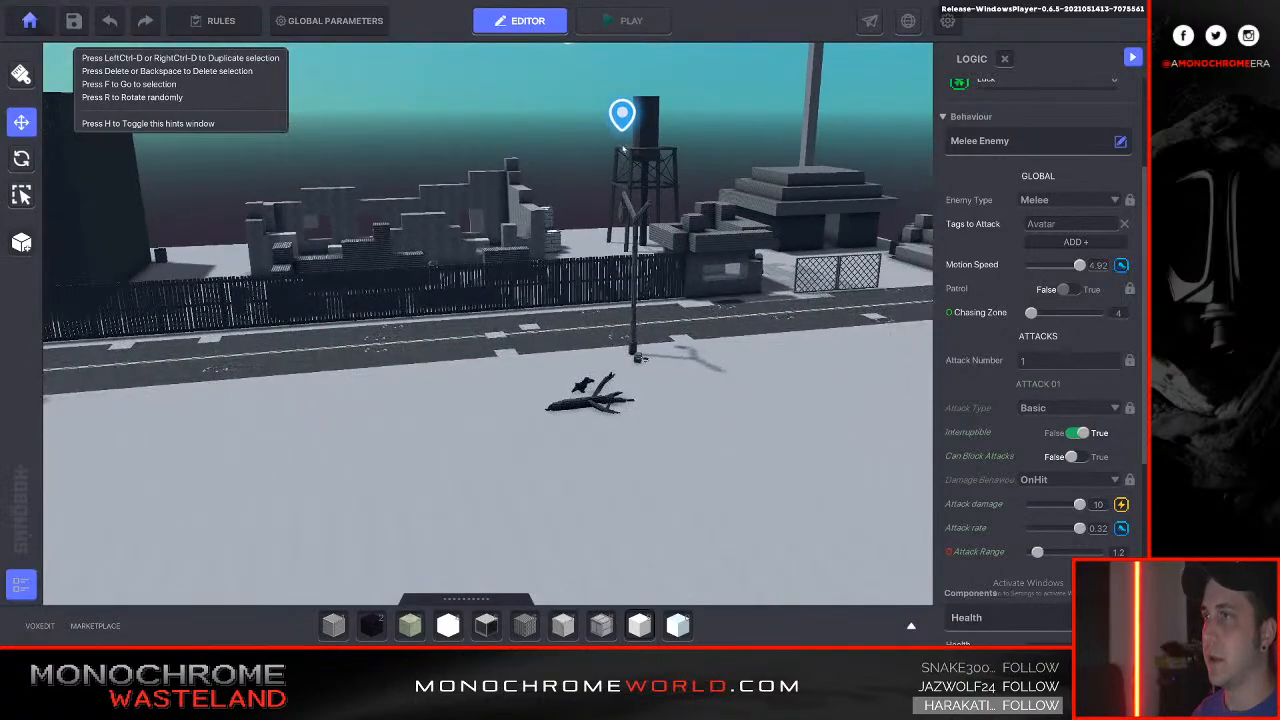
pyautogui.click(622, 149)
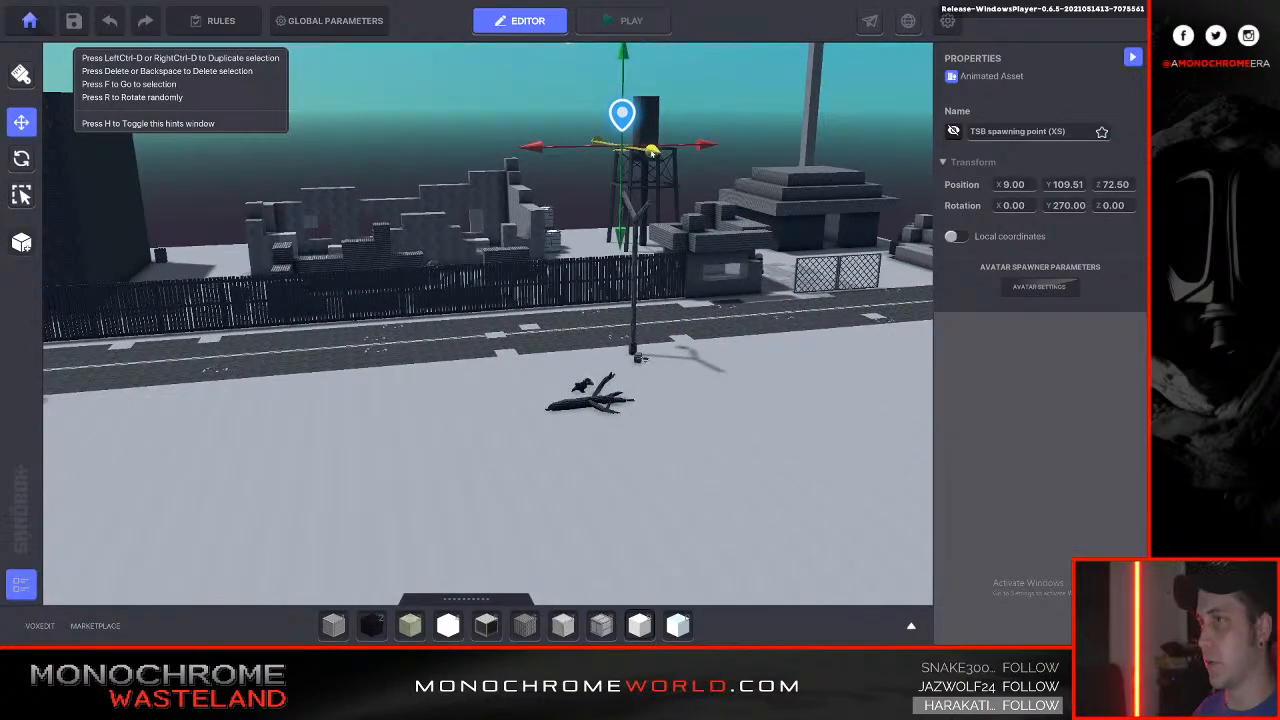
pyautogui.moveTo(777, 222)
pyautogui.mouseDown()
pyautogui.moveTo(881, 283)
pyautogui.moveTo(888, 315)
pyautogui.mouseUp()
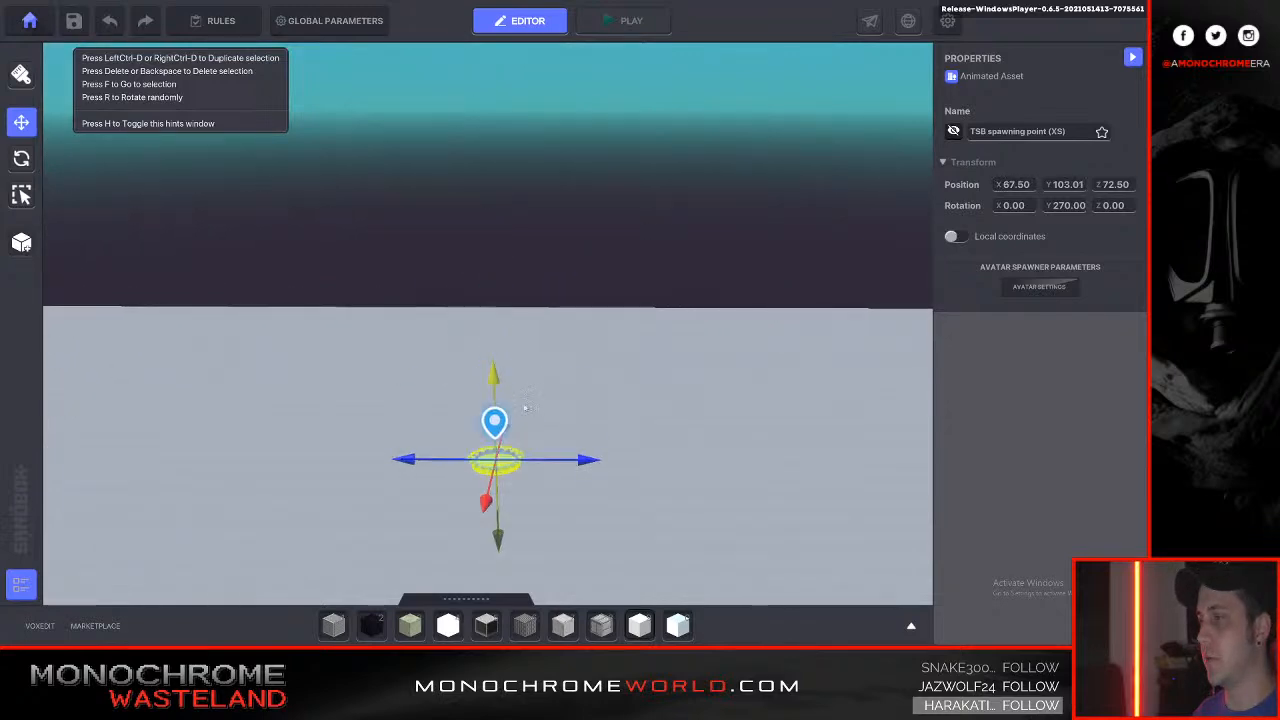
pyautogui.moveTo(524, 441); pyautogui.dragTo(523, 429, button='right')
# Assign the Bird behaviour to the BLACK BIRD above the fallen tree.
pyautogui.click(598, 257)
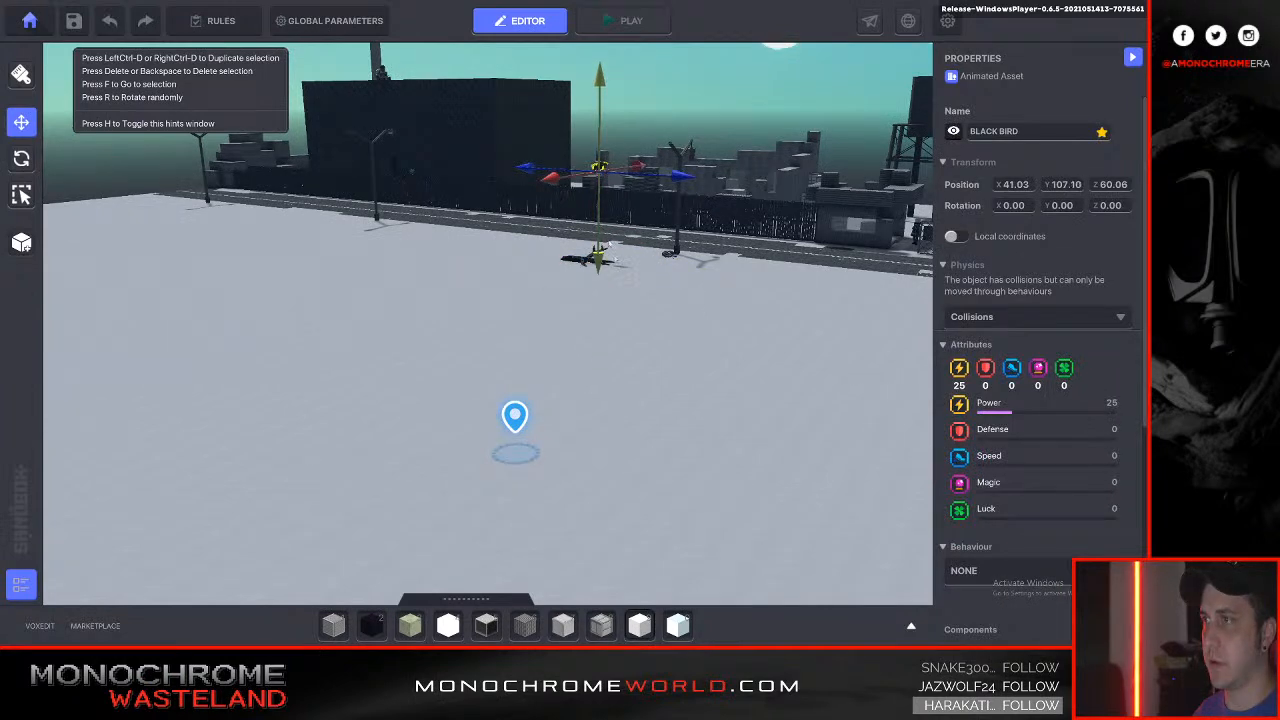
pyautogui.scroll(-4, 1047, 304)
pyautogui.click(970, 215)
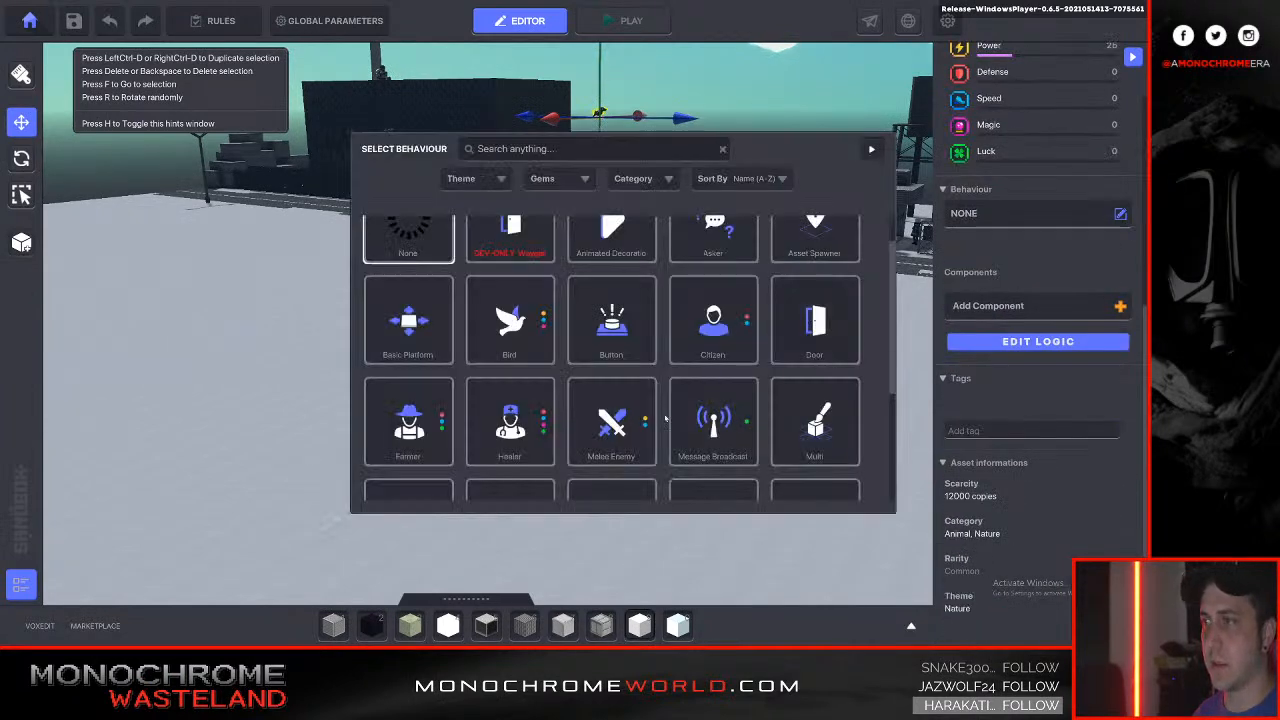
pyautogui.click(512, 318)
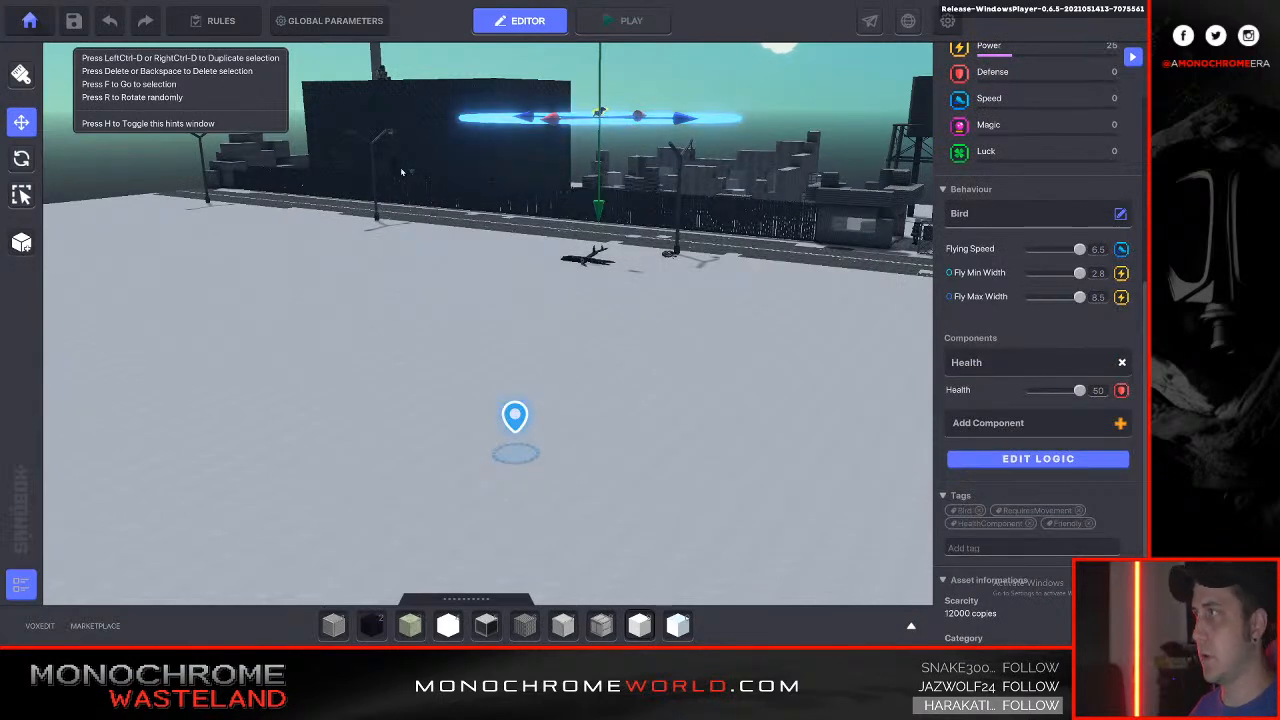
# Pick the Light Rock block and place a short row of it beside the spawning point.
pyautogui.press('Tab')
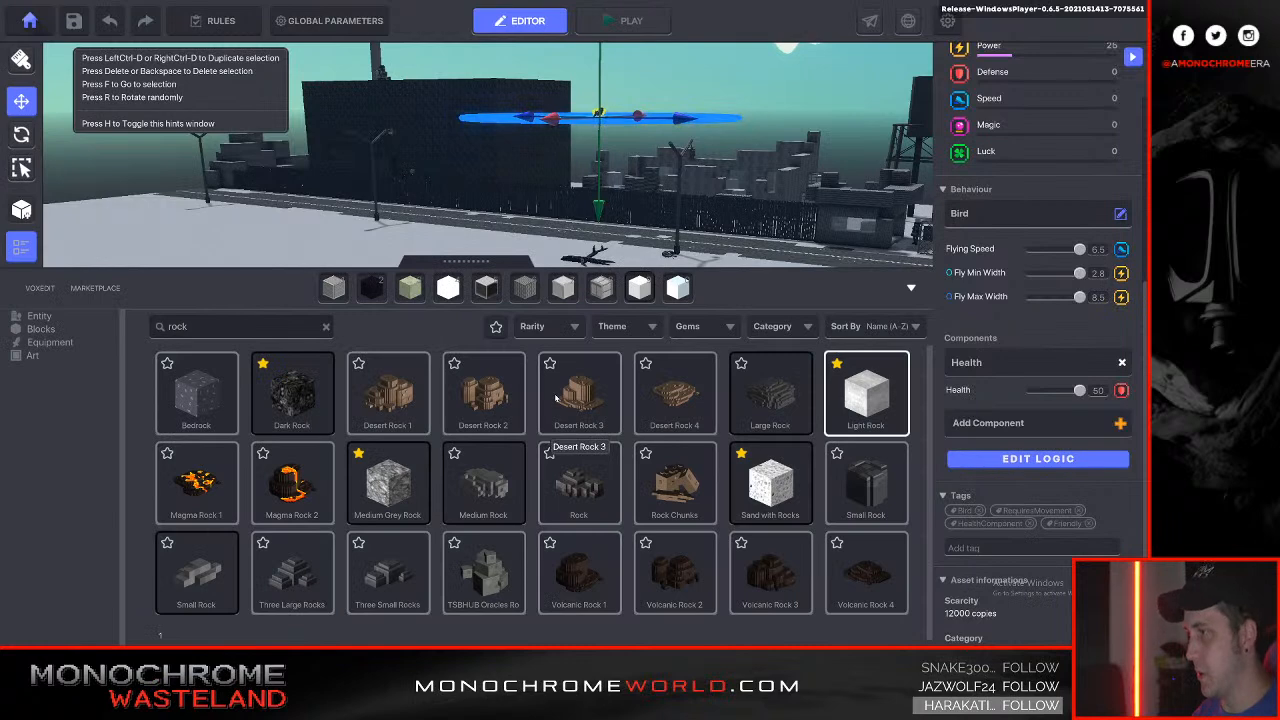
pyautogui.press('Tab')
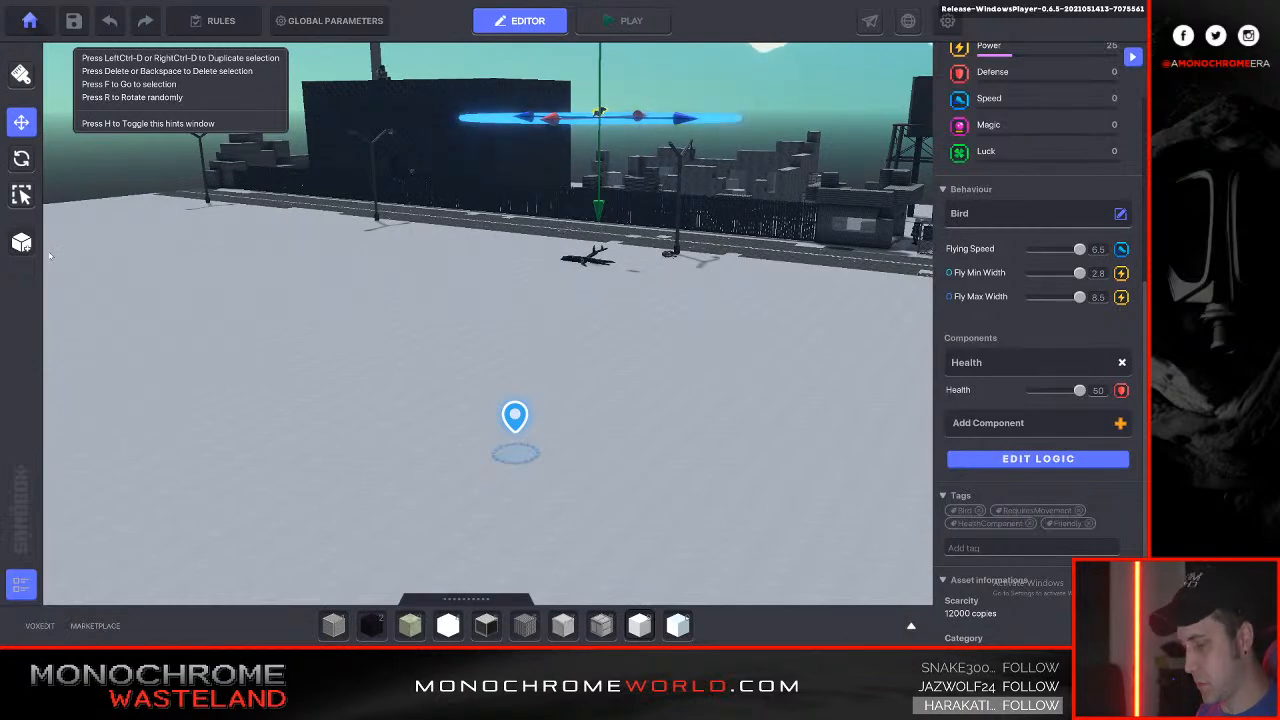
pyautogui.press('Tab')
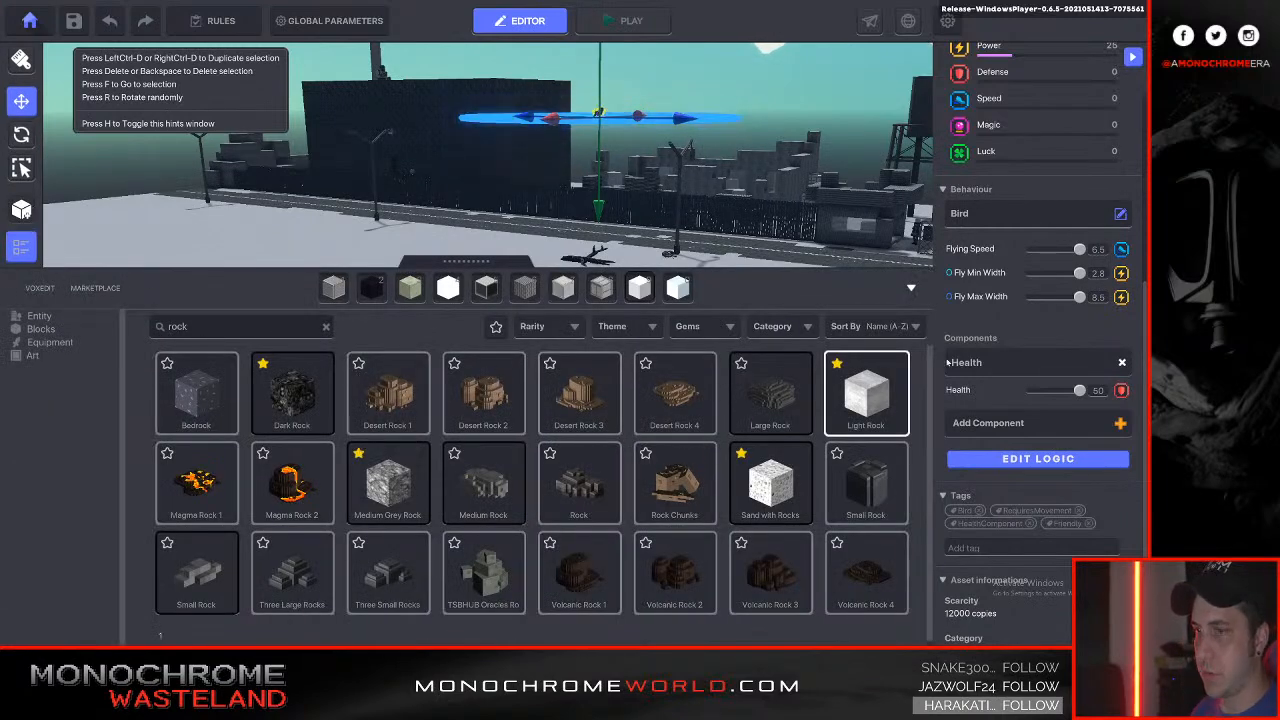
pyautogui.click(862, 398)
pyautogui.press('Tab')
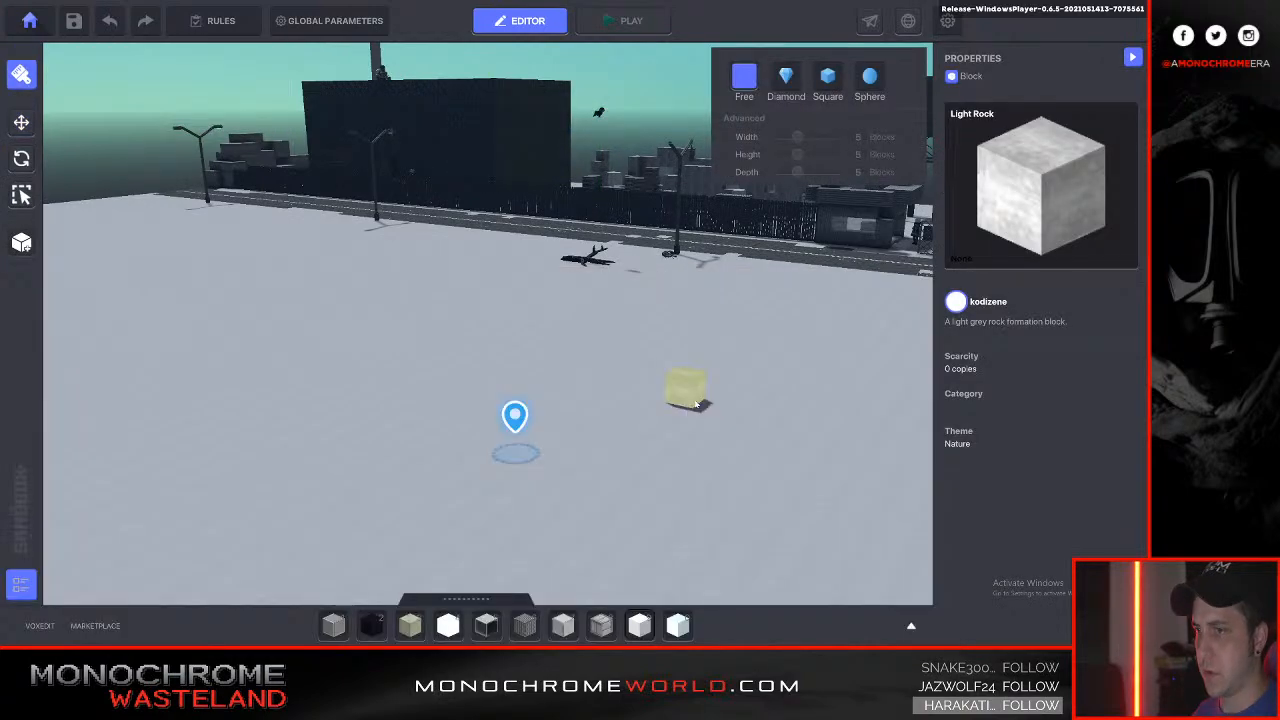
pyautogui.moveTo(502, 445); pyautogui.dragTo(630, 448)
# Replace the "rock" search in the asset library, looking through entities for "ma" and through all assets for "knife".
pyautogui.press('Tab')
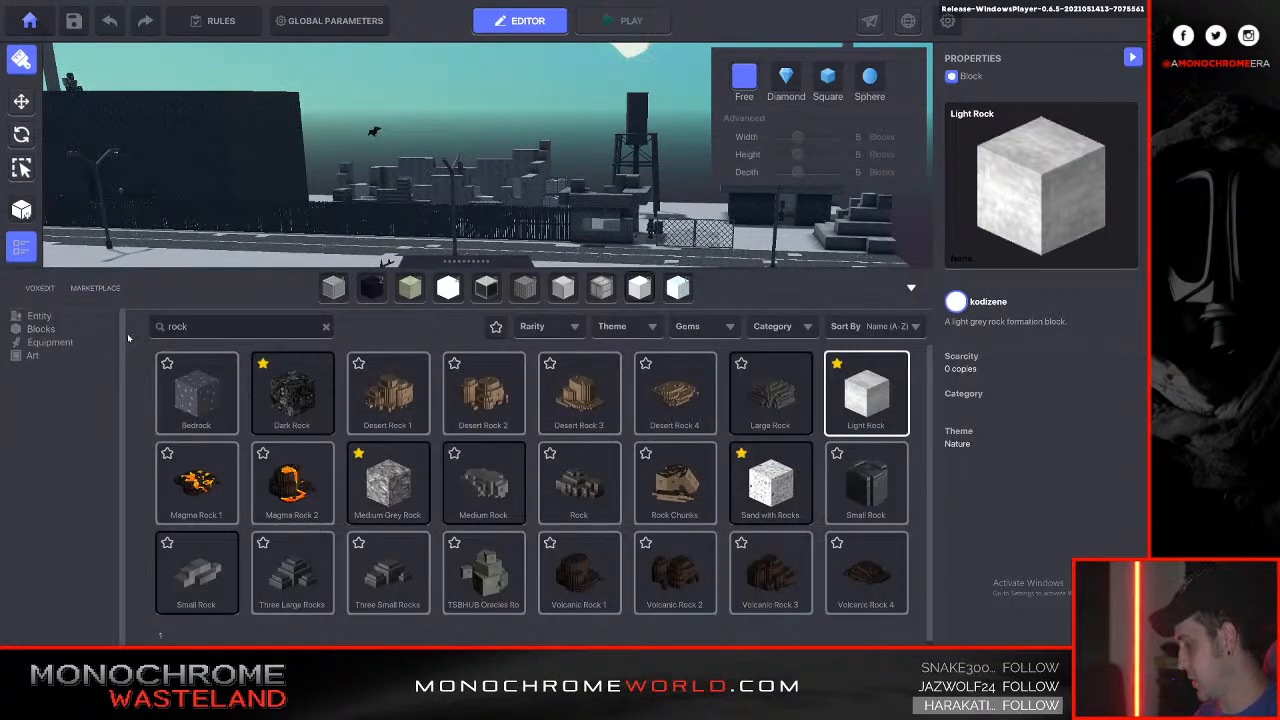
pyautogui.click(42, 316)
pyautogui.click(197, 330)
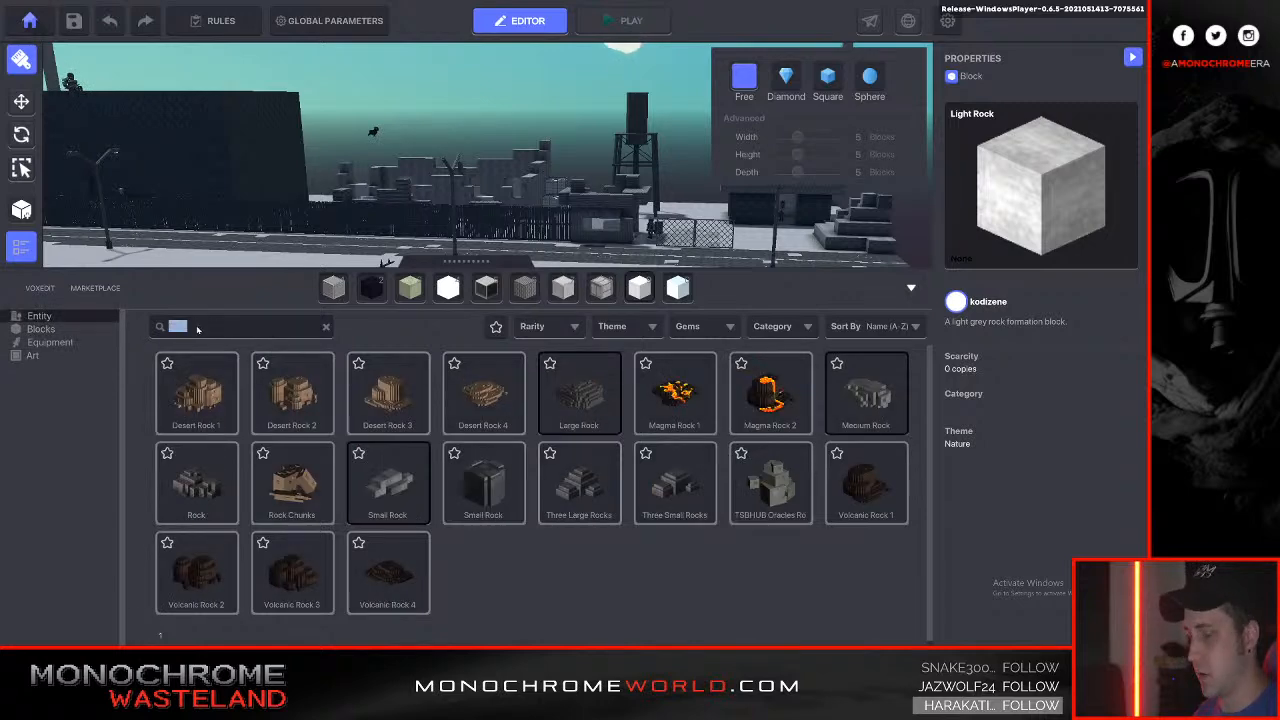
pyautogui.press('BackSpace')
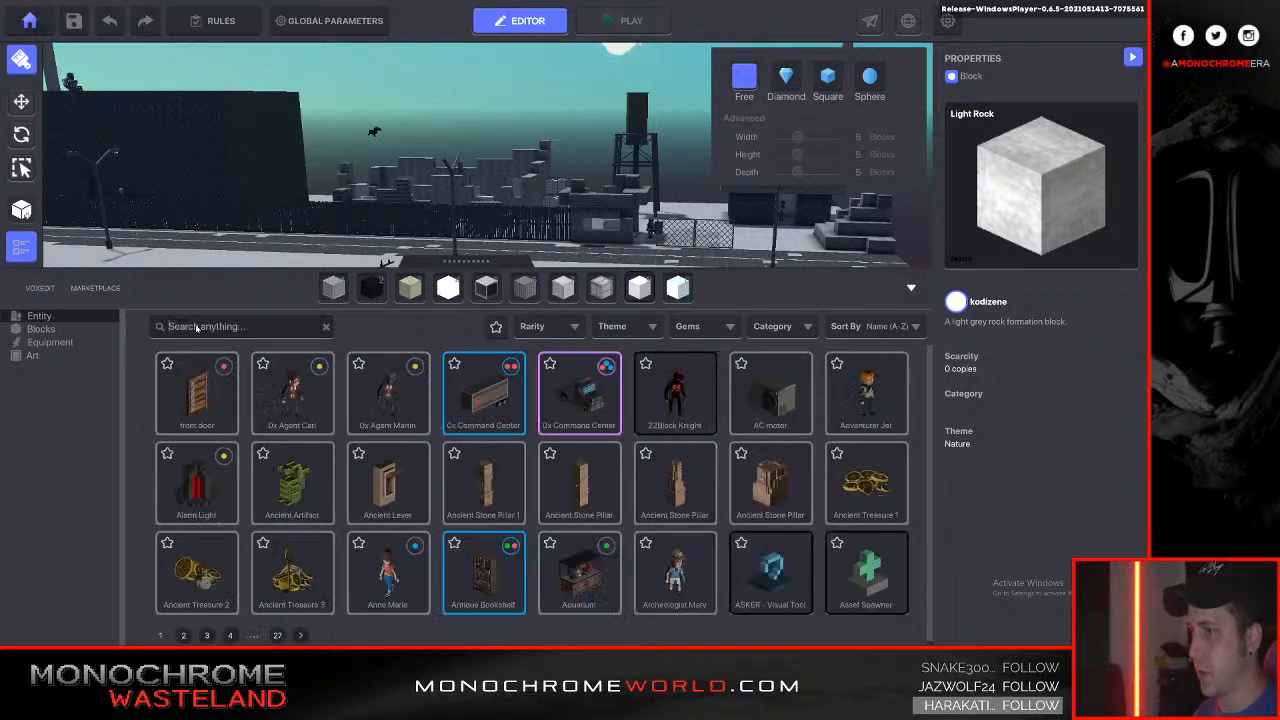
pyautogui.write('ma')
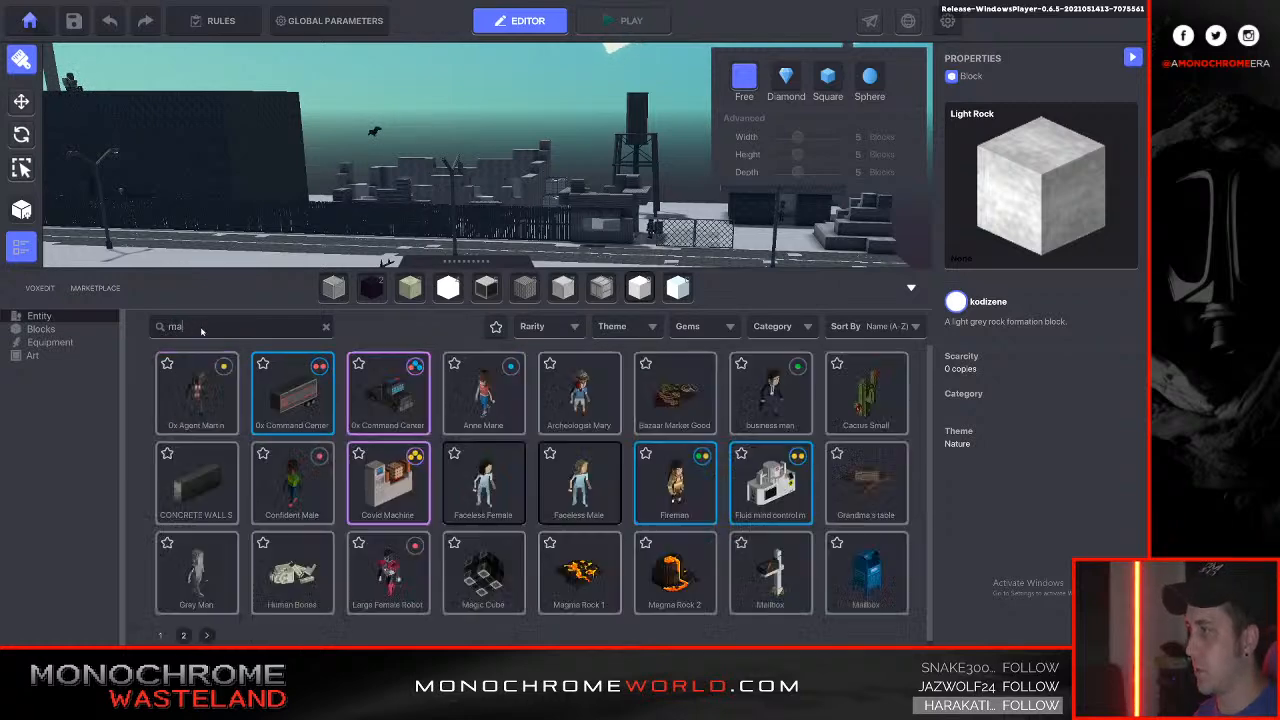
pyautogui.write('chic')
pyautogui.press('BackSpace')
pyautogui.press('BackSpace')
pyautogui.press('BackSpace')
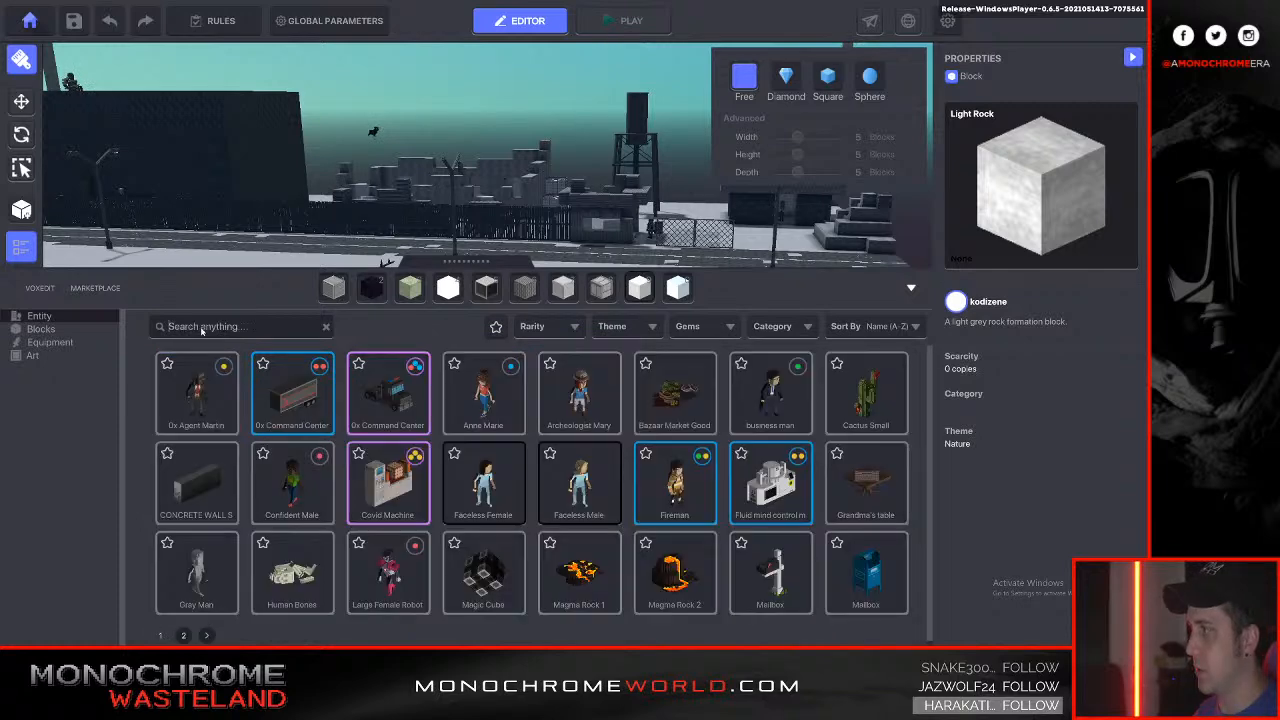
pyautogui.write('knife')
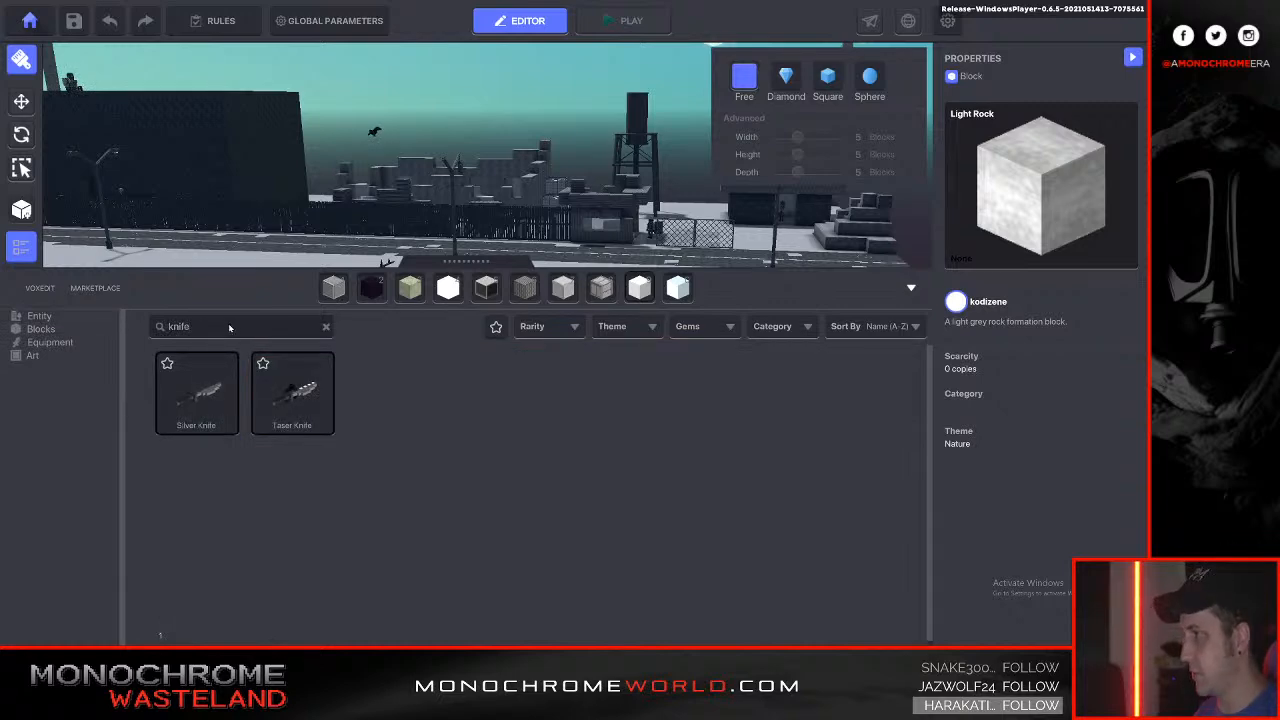
# Search the asset library for "mach" to look for a machete.
pyautogui.press('BackSpace')
pyautogui.press('BackSpace')
pyautogui.press('BackSpace')
pyautogui.press('BackSpace')
pyautogui.write('ma')
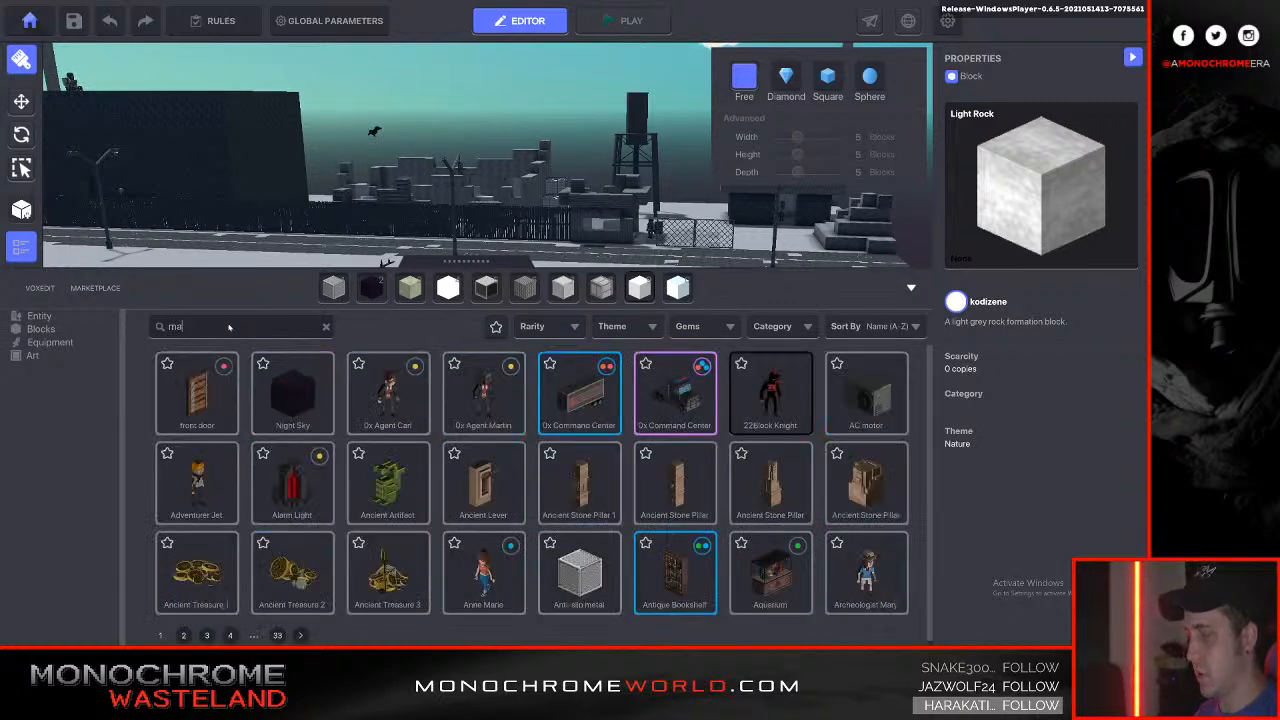
pyautogui.write('ch')
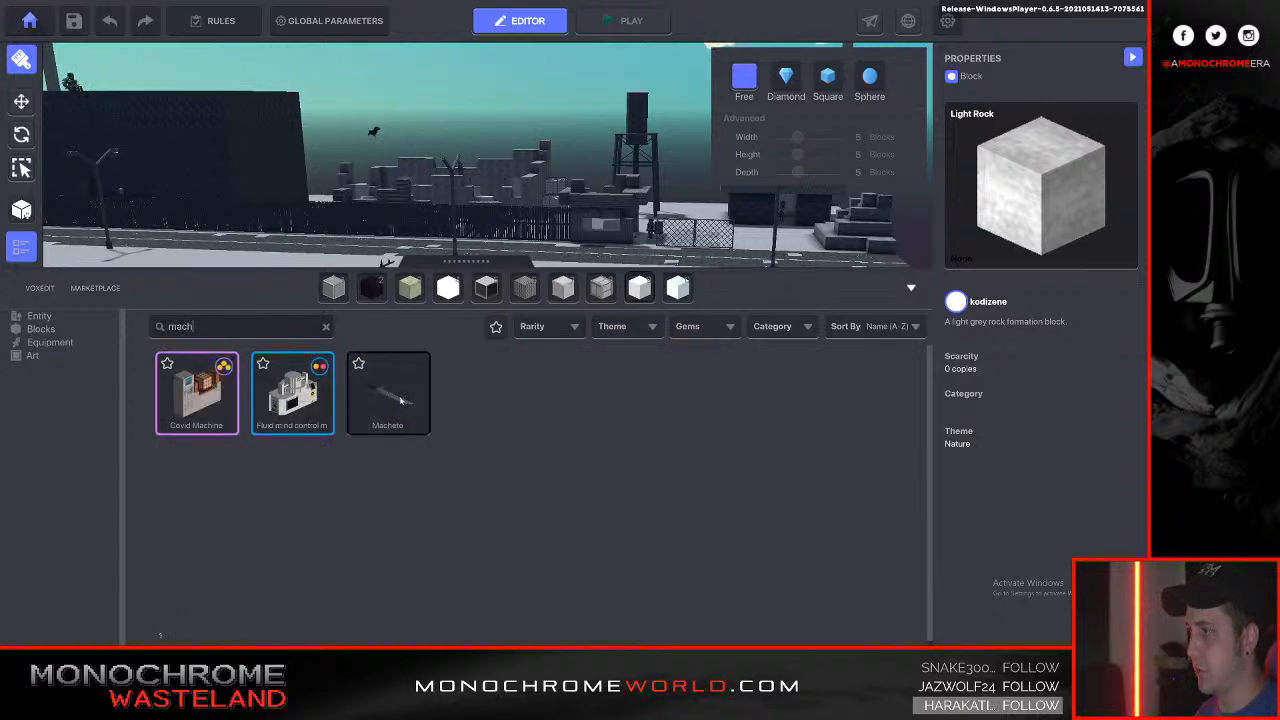
# Search the asset library for "bow", place the Bowstaff by the row of blocks near the spawning point, and select it.
pyautogui.press('BackSpace')
pyautogui.press('BackSpace')
pyautogui.press('BackSpace')
pyautogui.write('bow')
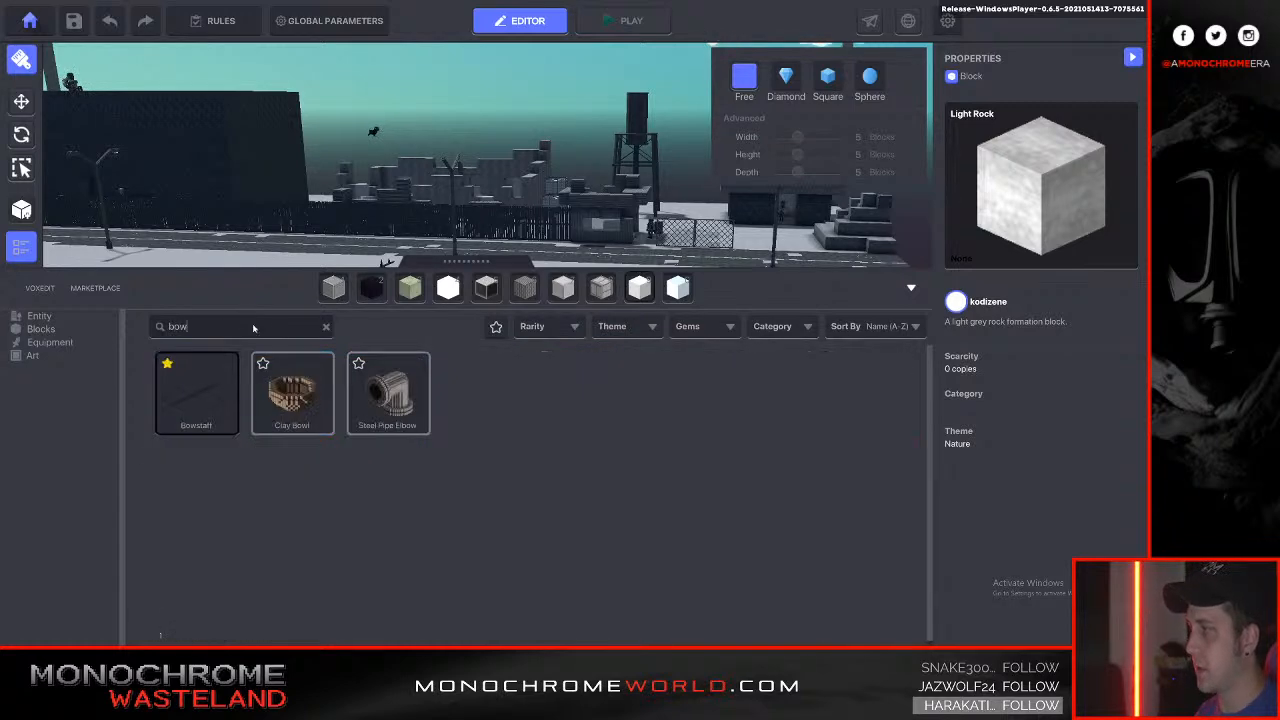
pyautogui.click(215, 396)
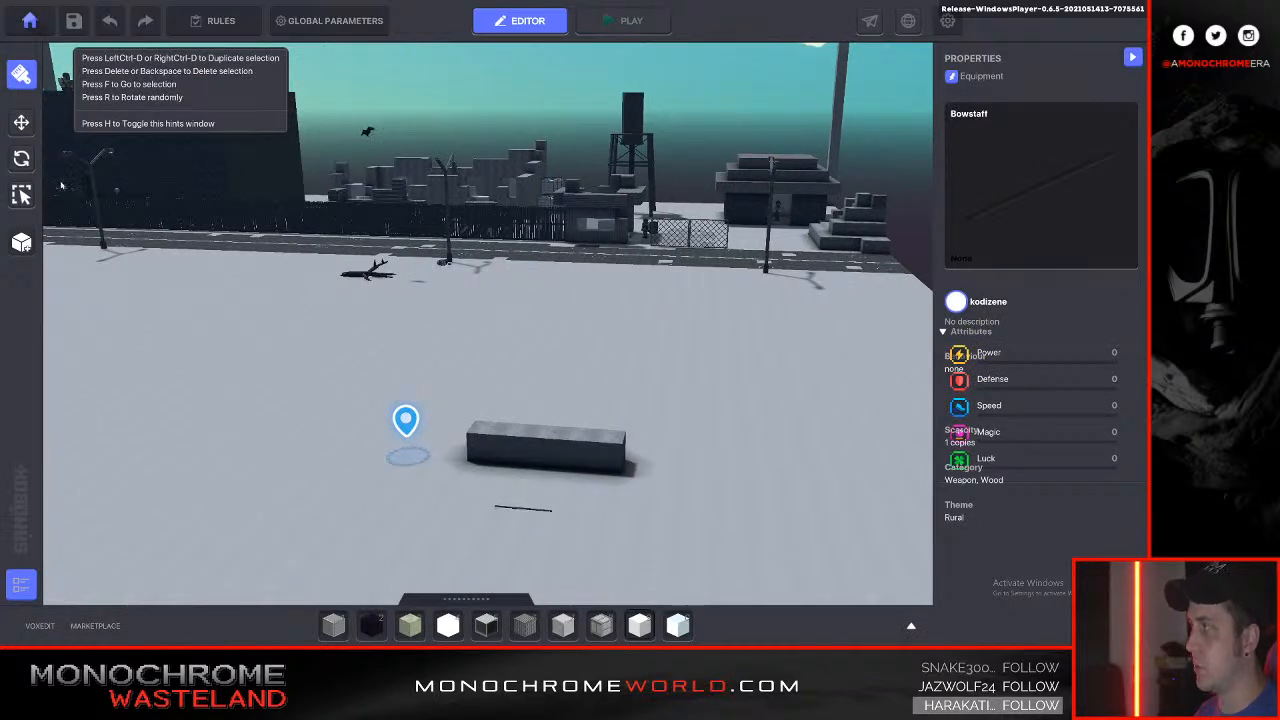
pyautogui.click(21, 124)
pyautogui.click(505, 506)
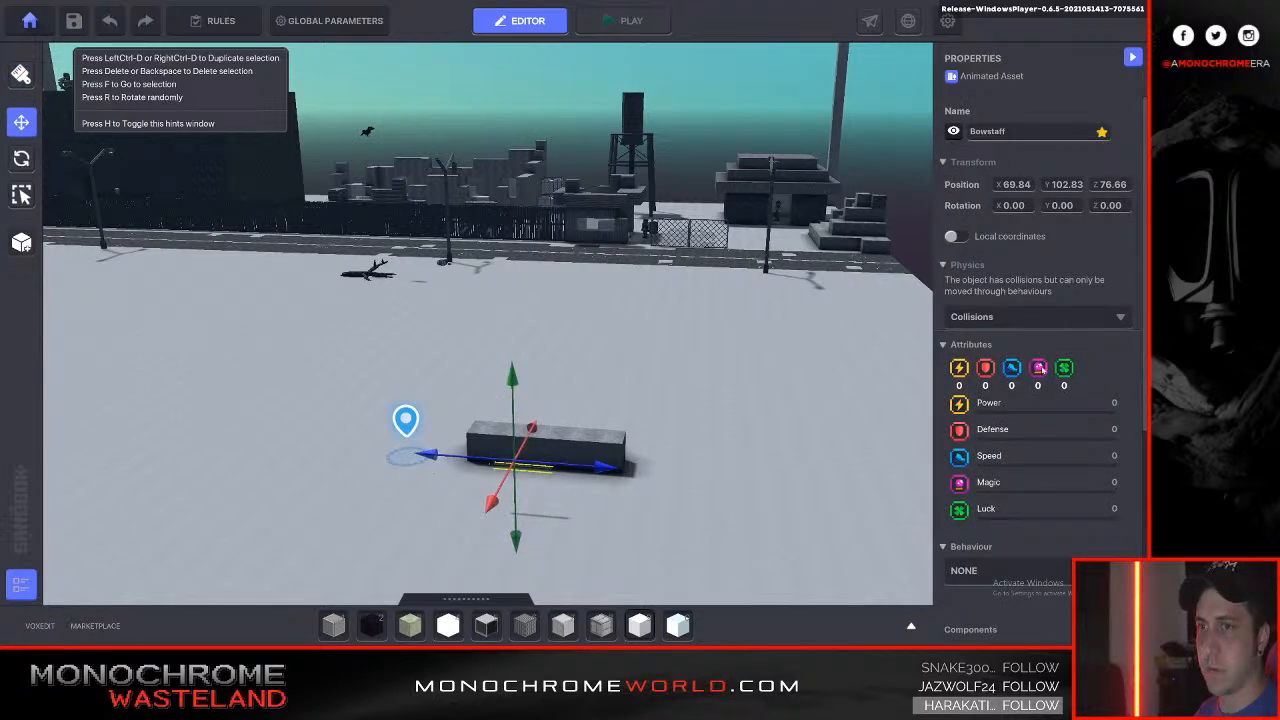
# Look through the behaviours available for the Bowstaff without assigning one.
pyautogui.scroll(-4, 1030, 400)
pyautogui.click(990, 225)
pyautogui.scroll(2, 615, 279)
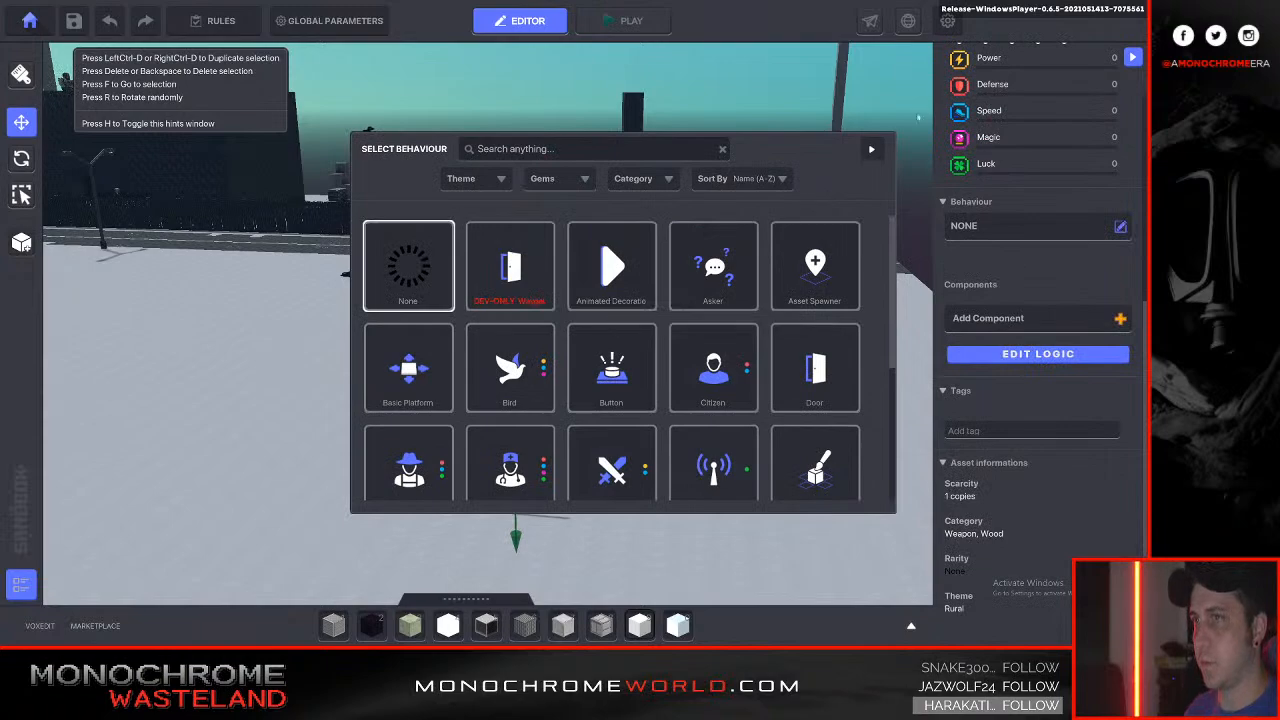
pyautogui.click(873, 149)
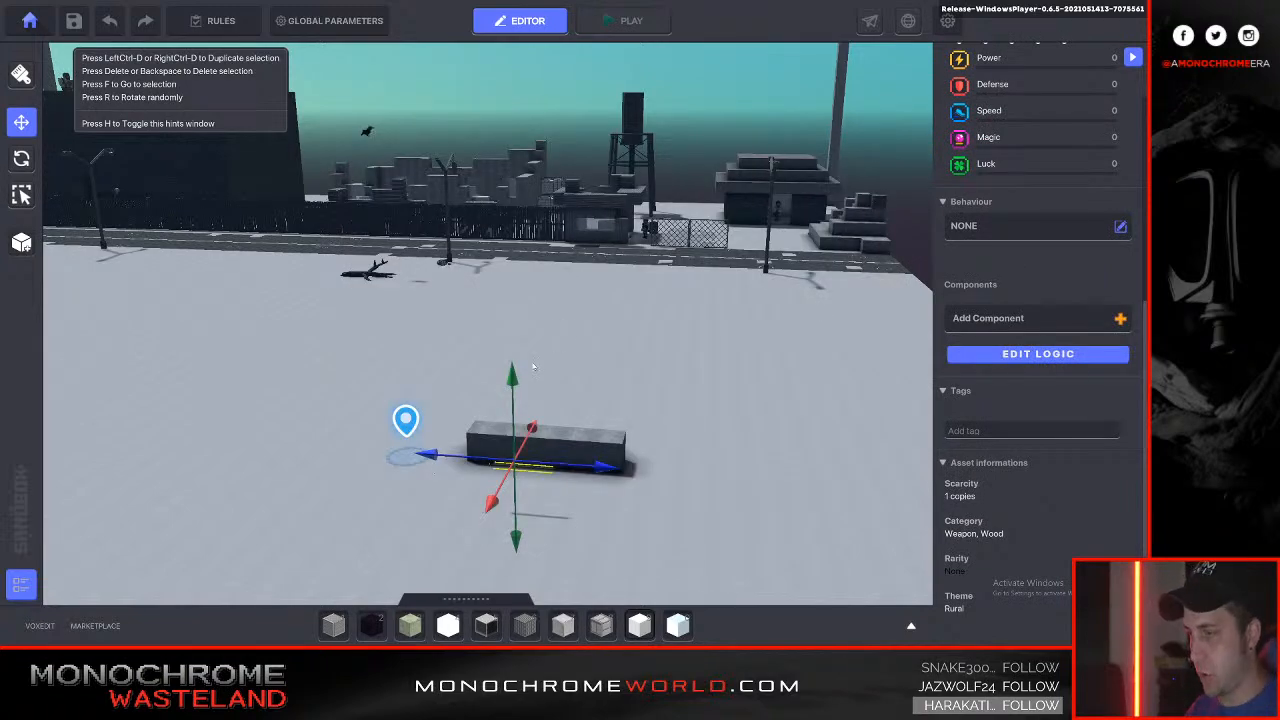
pyautogui.moveTo(533, 366); pyautogui.dragTo(540, 440, button='right')
pyautogui.press('w')
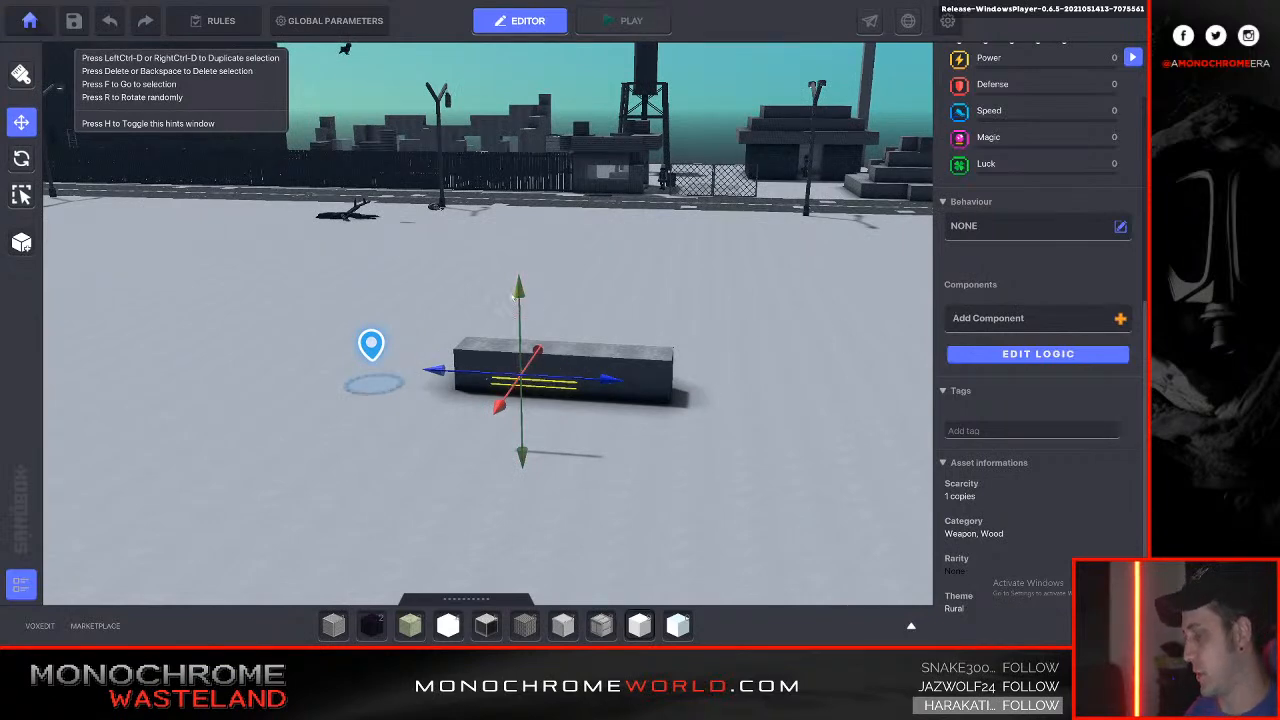
pyautogui.click(981, 233)
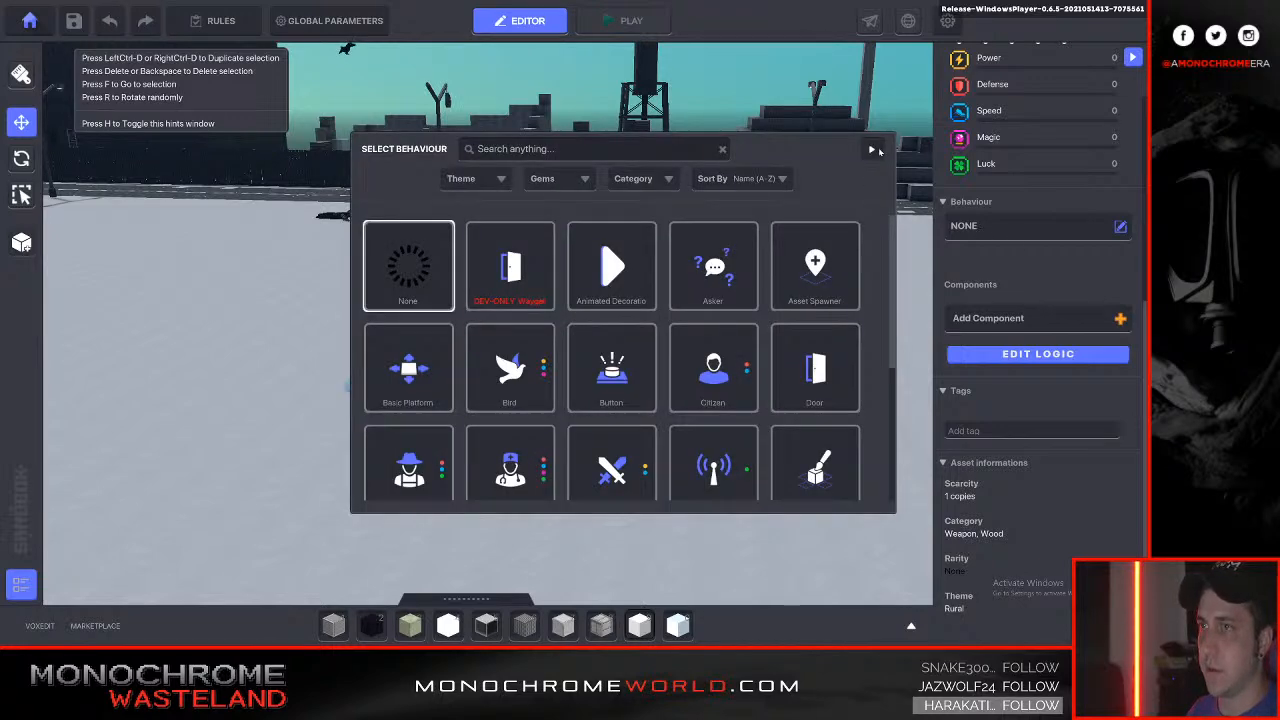
pyautogui.click(875, 150)
# Add the Collectible component to the Bowstaff with Collision as the required collect action.
pyautogui.click(986, 321)
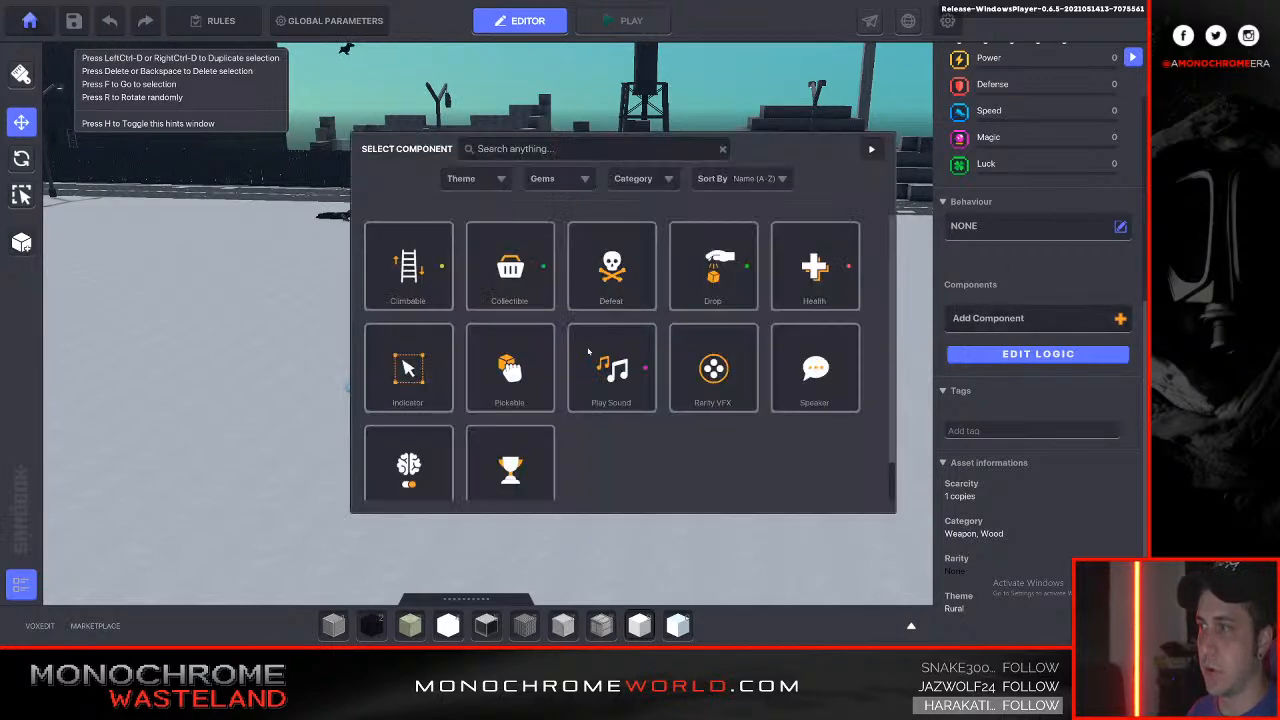
pyautogui.click(512, 295)
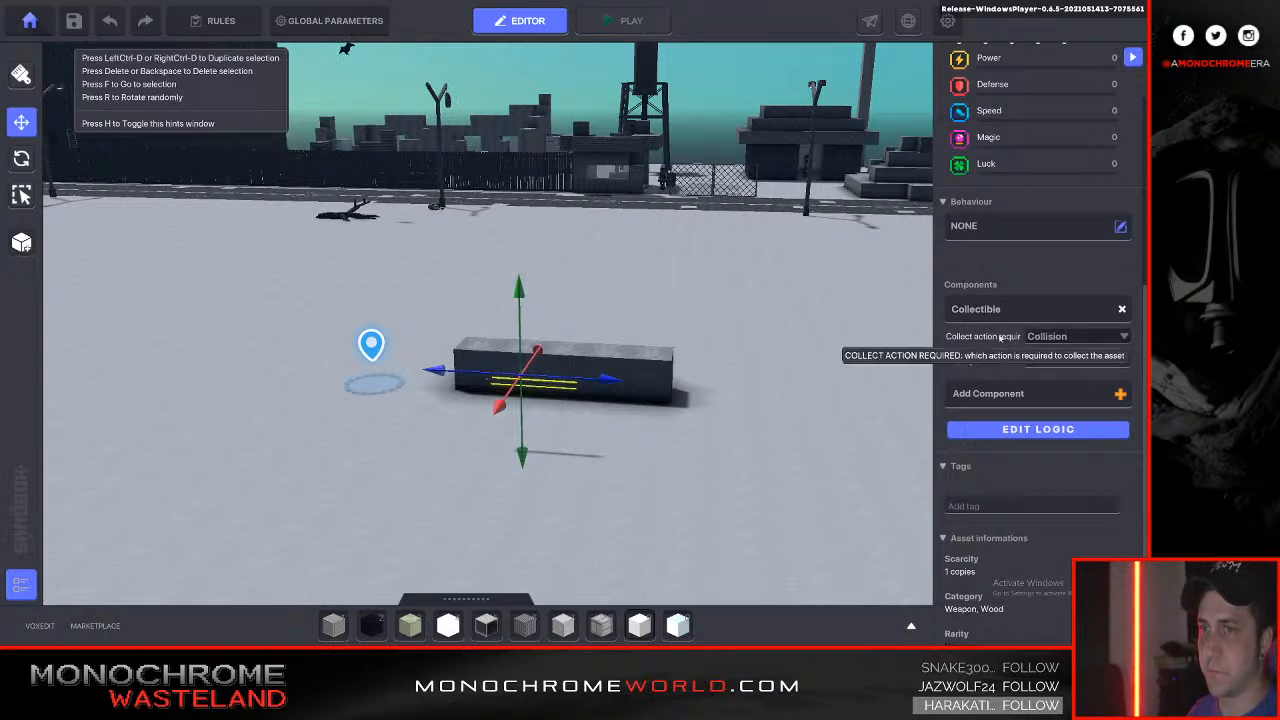
pyautogui.click(1050, 338)
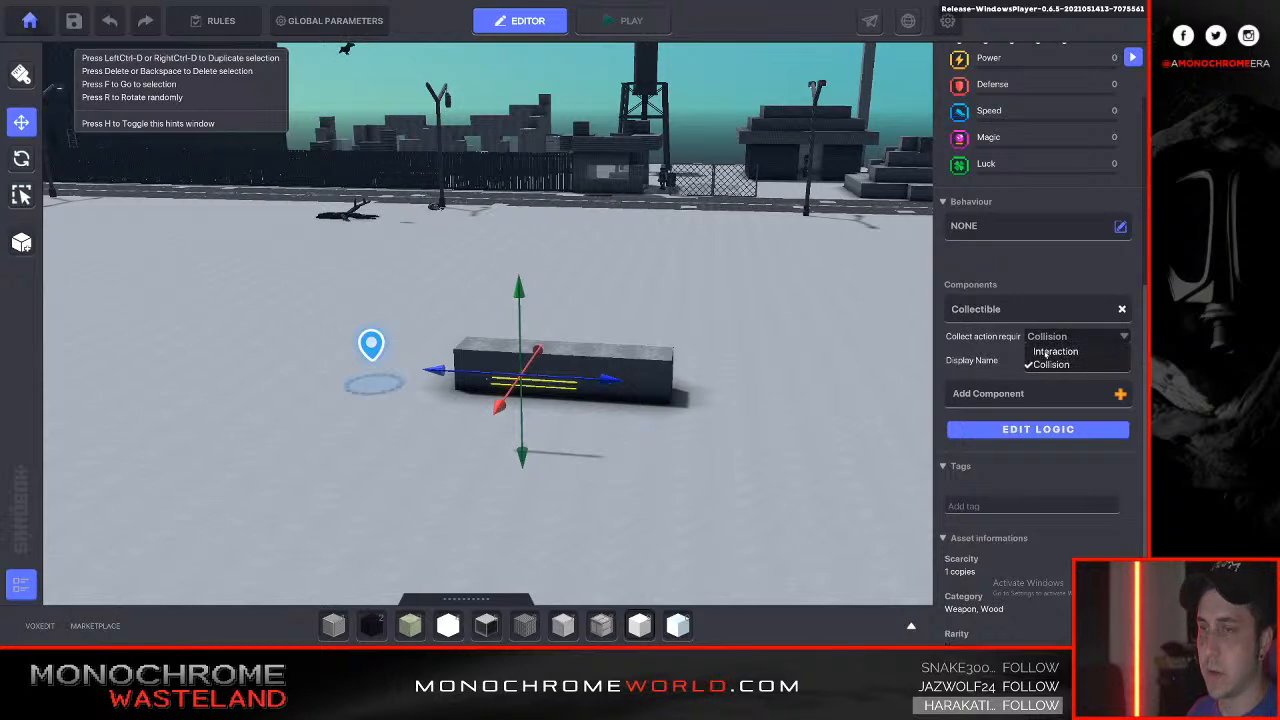
pyautogui.click(1046, 352)
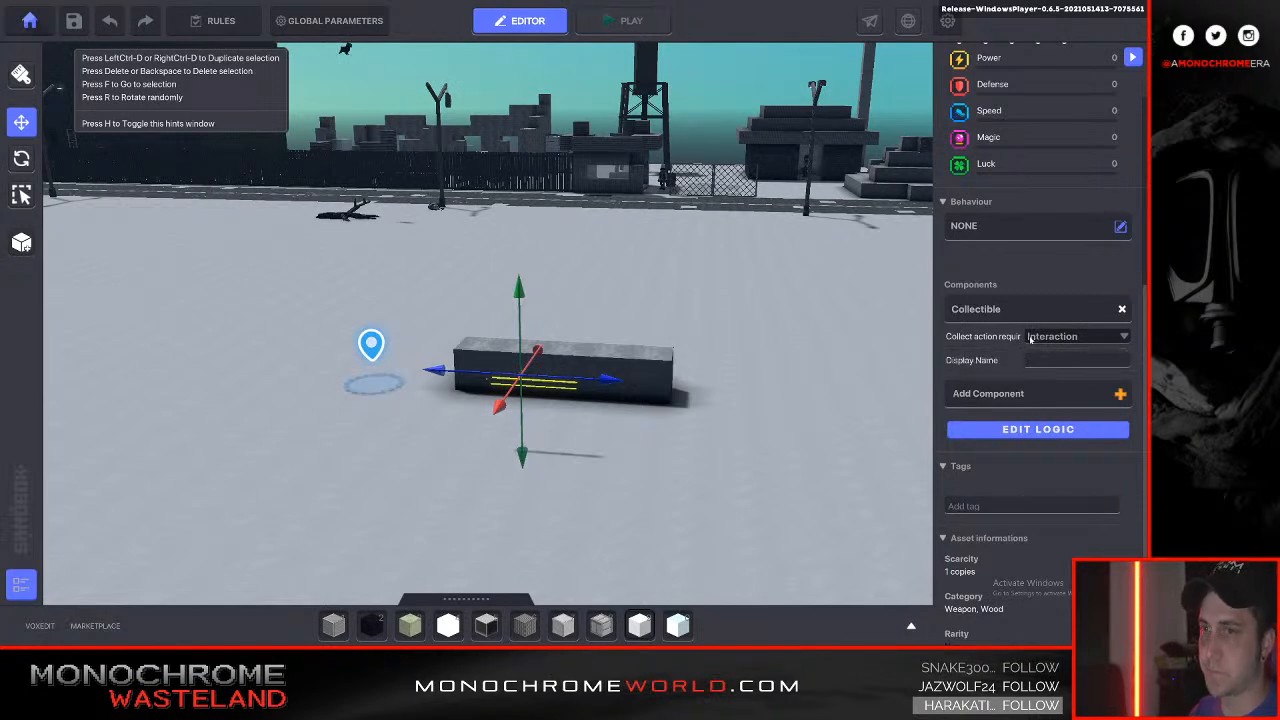
pyautogui.click(1053, 338)
pyautogui.click(1050, 366)
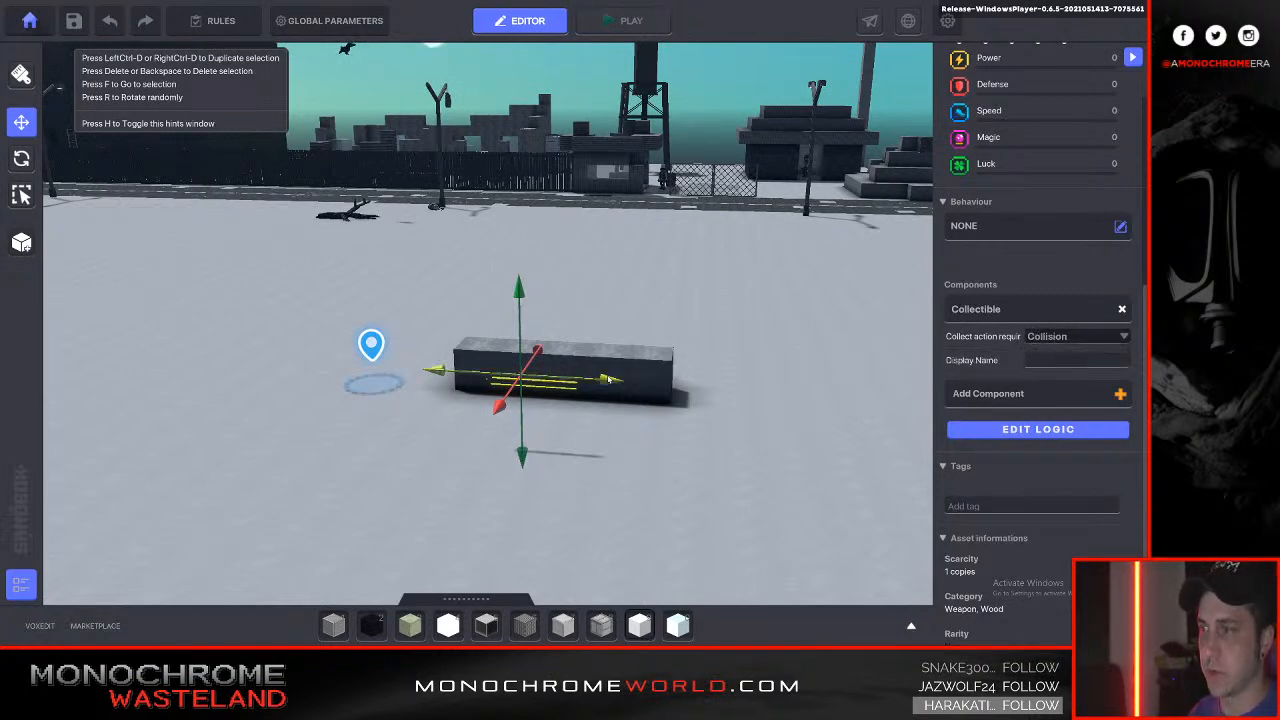
# Search the asset library for "chest" and place the Hue Chest Piece on the end of the block row nearest the spawning point.
pyautogui.click(467, 600)
pyautogui.click(219, 333)
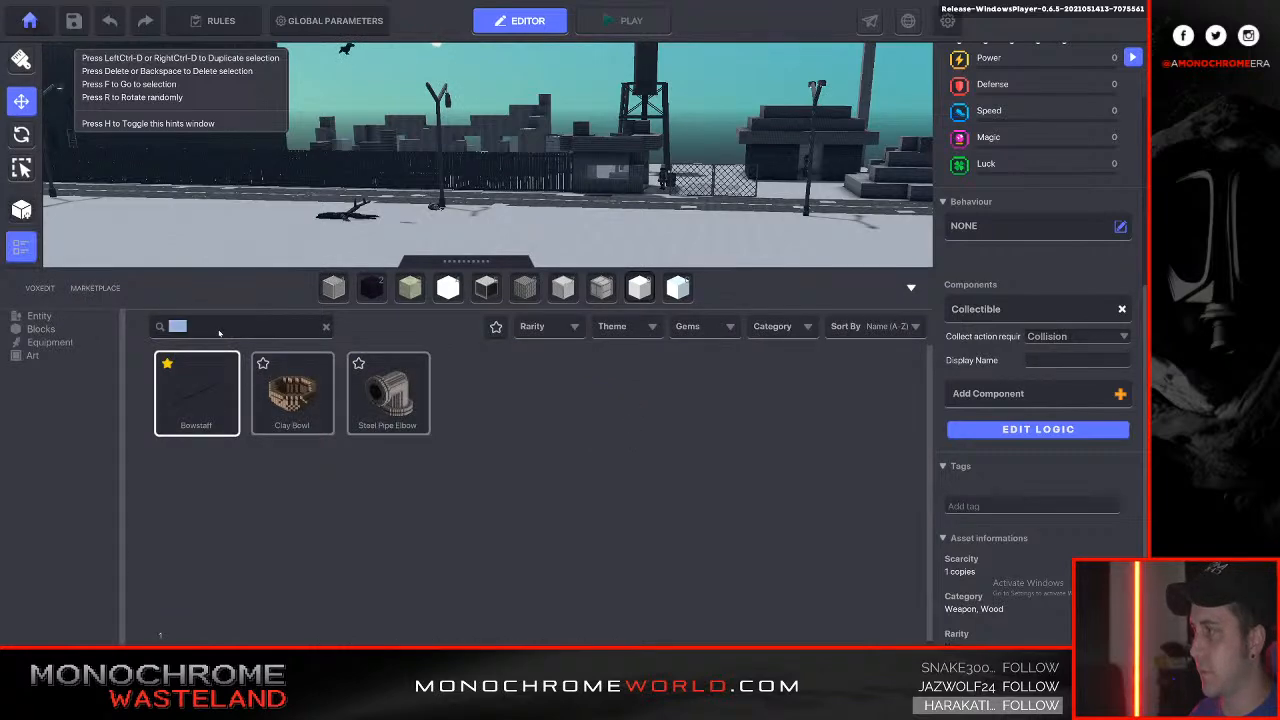
pyautogui.write('chest')
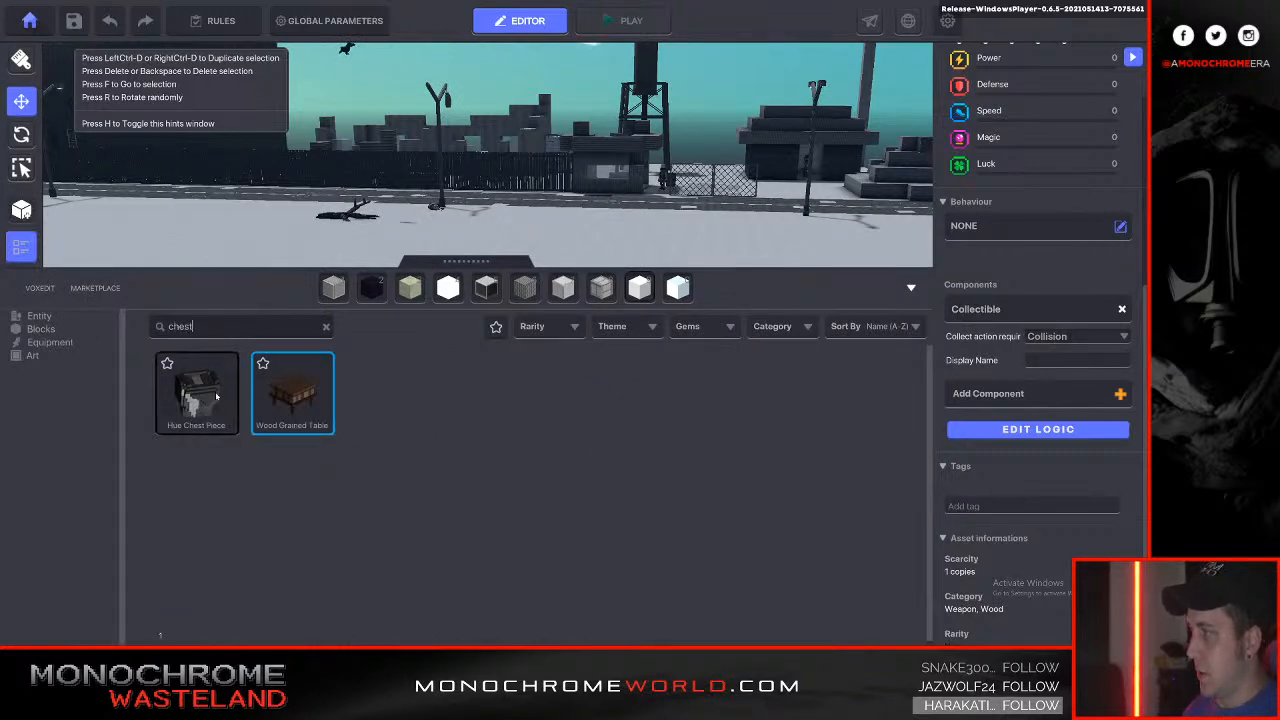
pyautogui.click(196, 393)
pyautogui.press('w')
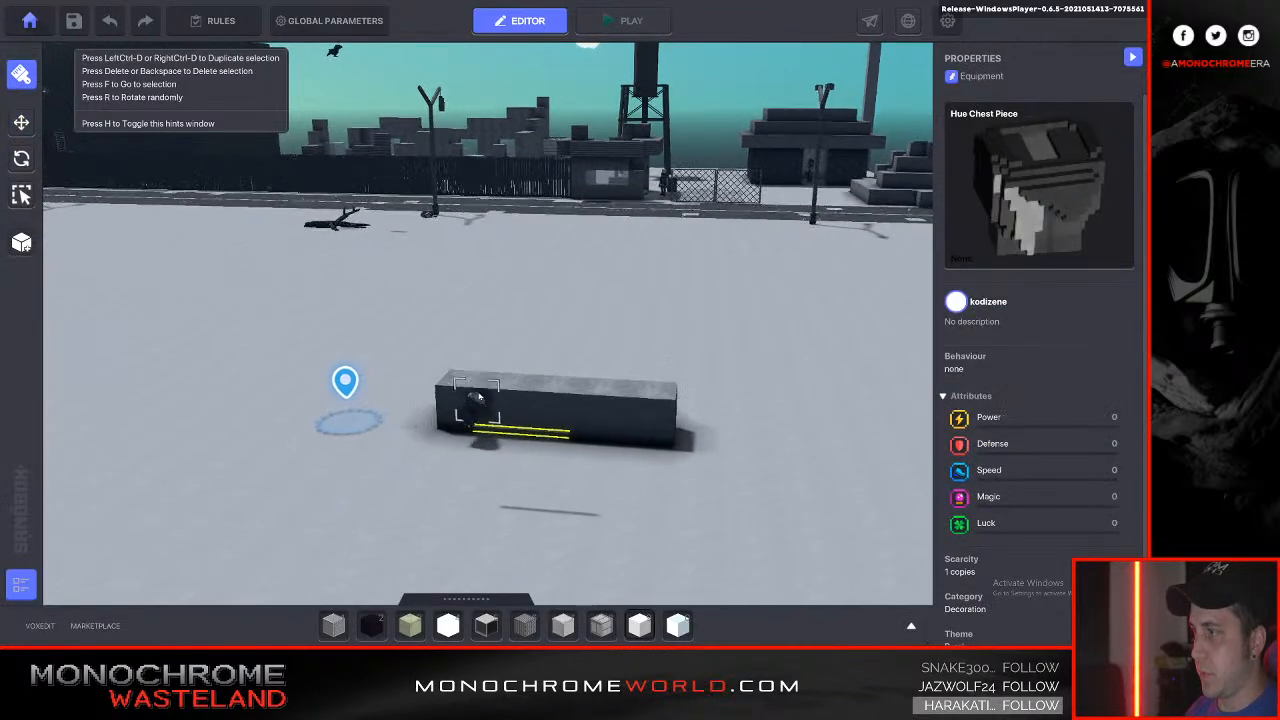
pyautogui.click(477, 386)
# Select the placed Hue Chest Piece and add the Collectible component to it.
pyautogui.click(21, 121)
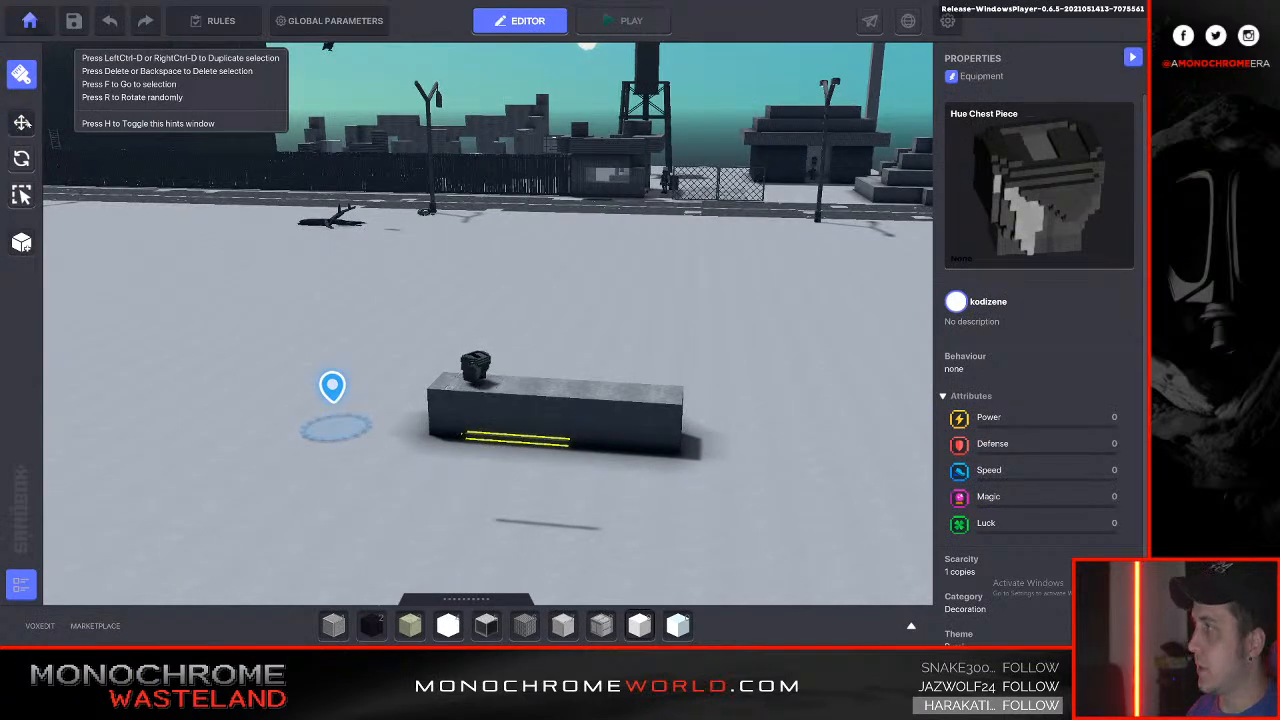
pyautogui.click(477, 364)
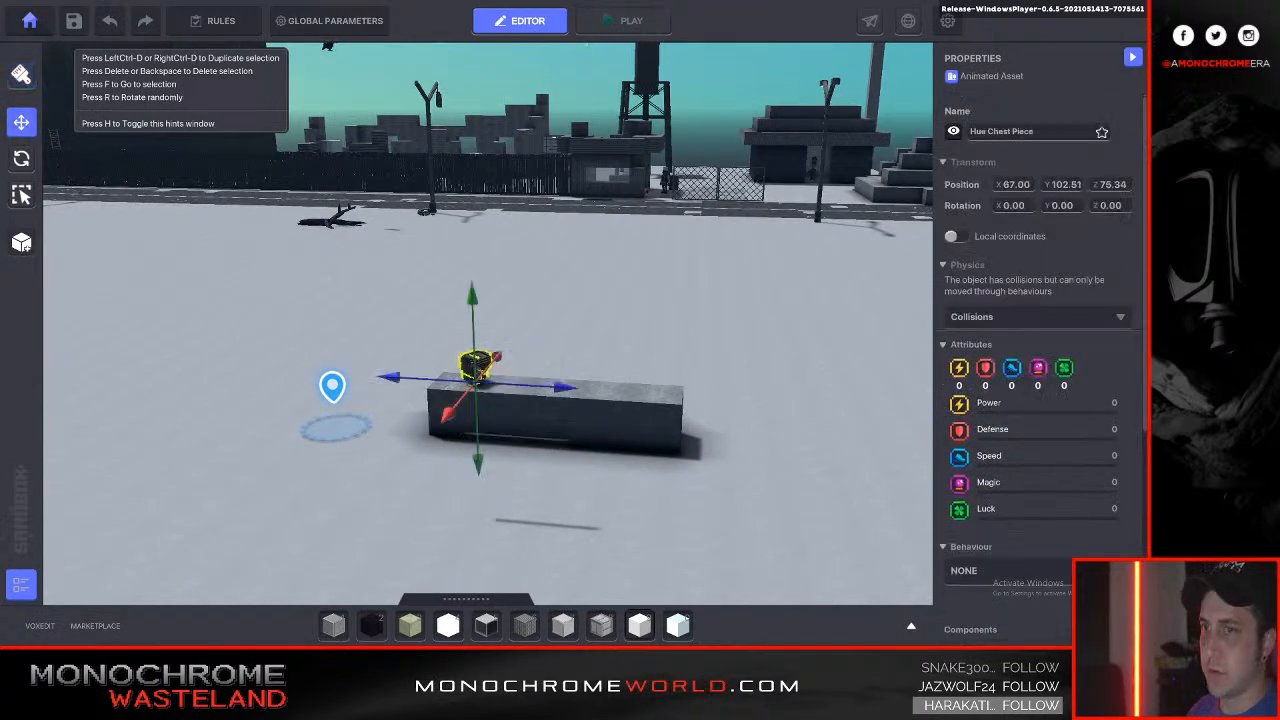
pyautogui.scroll(-3, 990, 391)
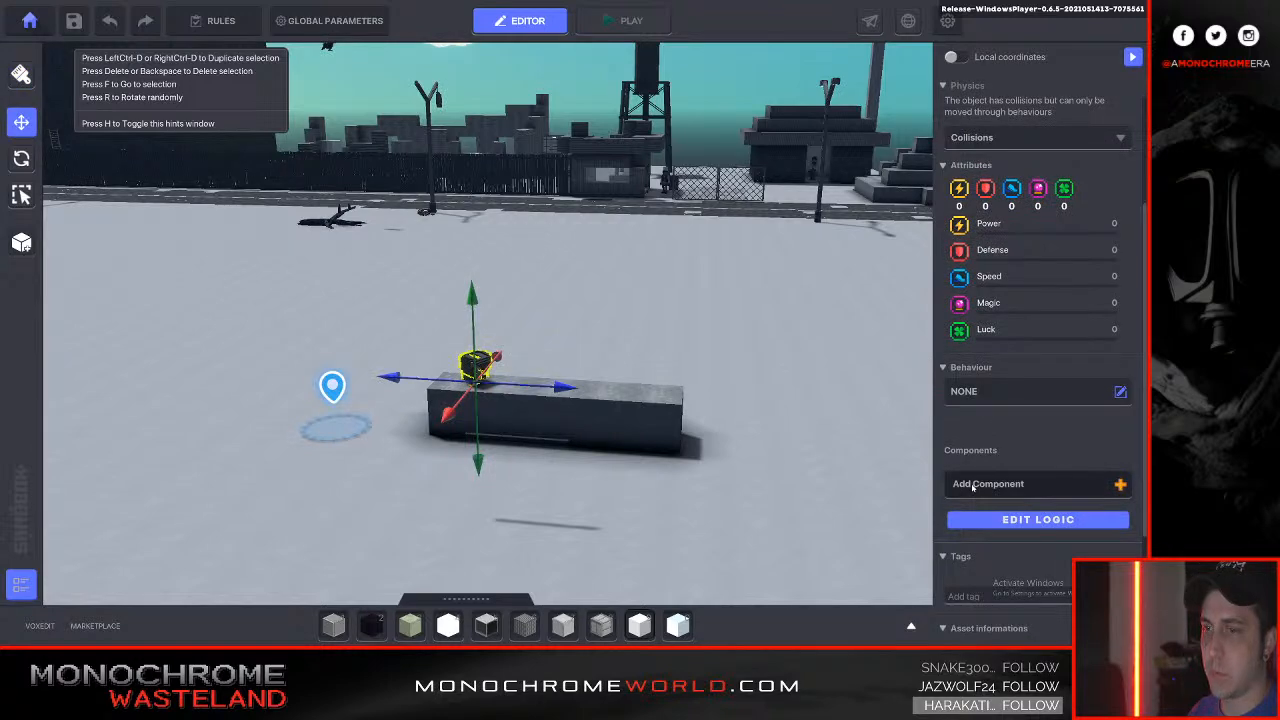
pyautogui.click(990, 484)
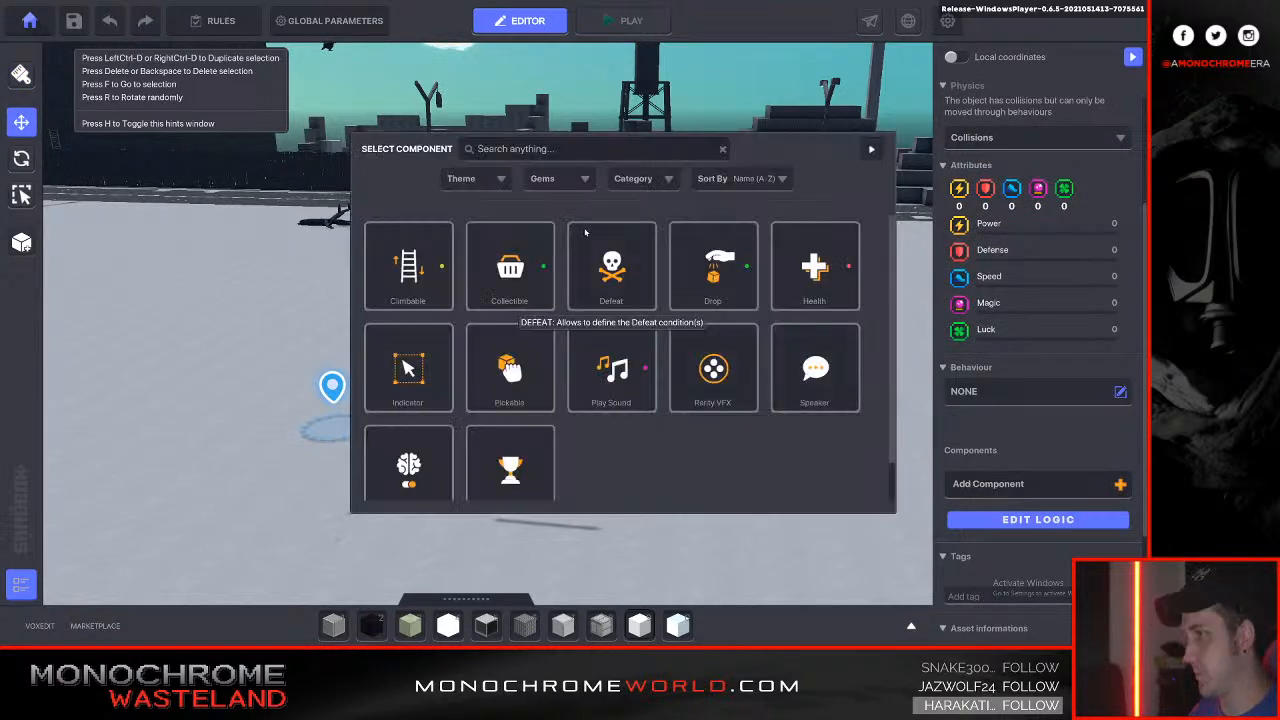
pyautogui.click(529, 253)
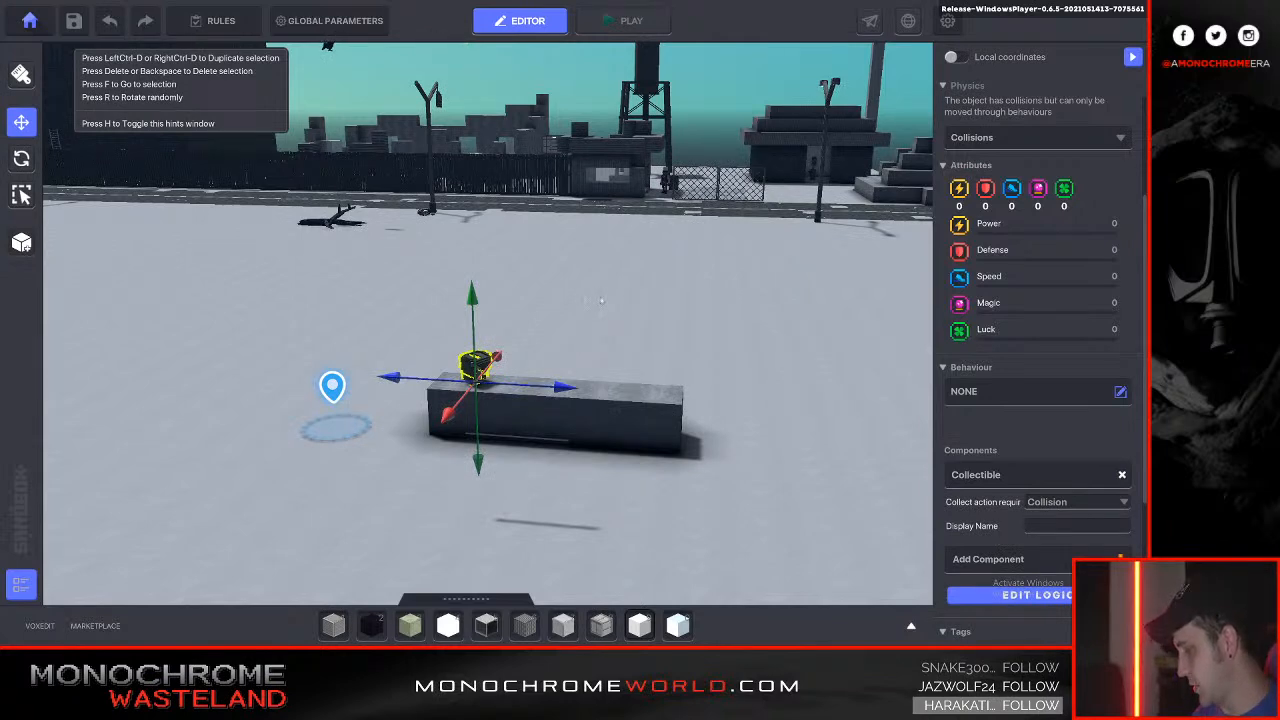
# Search the asset library for "hood" and place the Dark Hood on the block row beside the chest piece.
pyautogui.moveTo(700, 387); pyautogui.dragTo(504, 251, button='right')
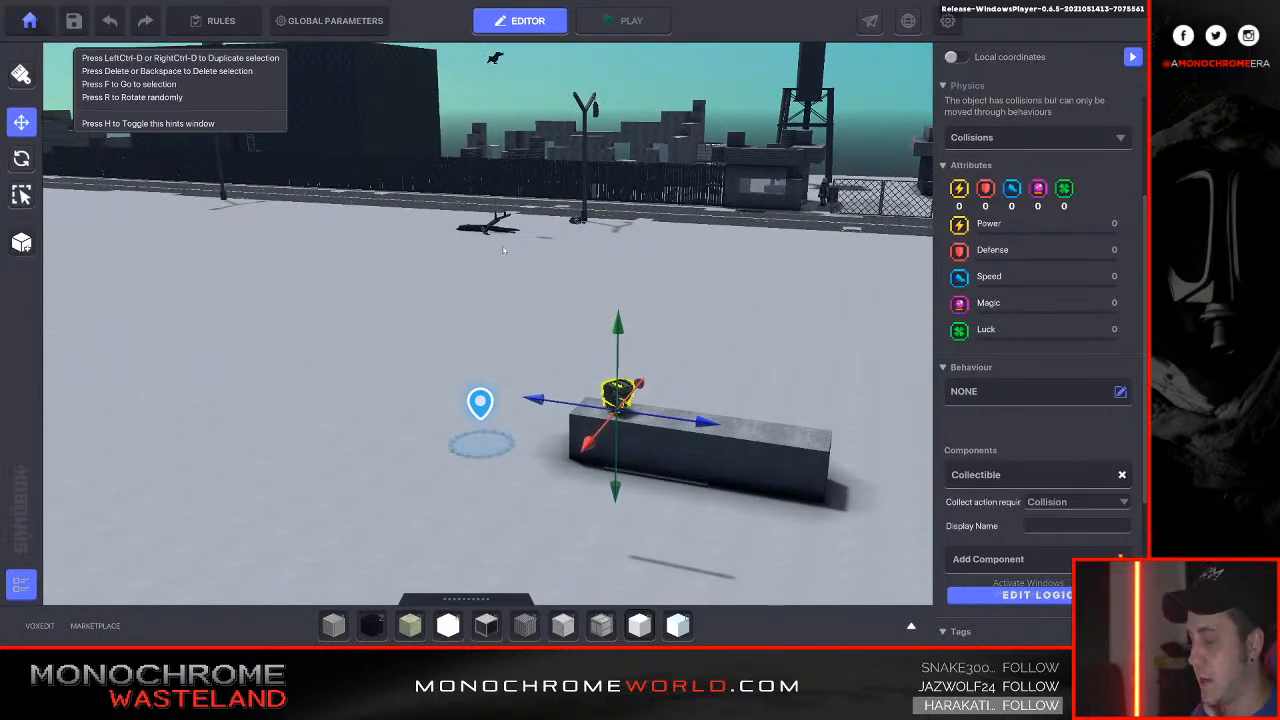
pyautogui.press('Tab')
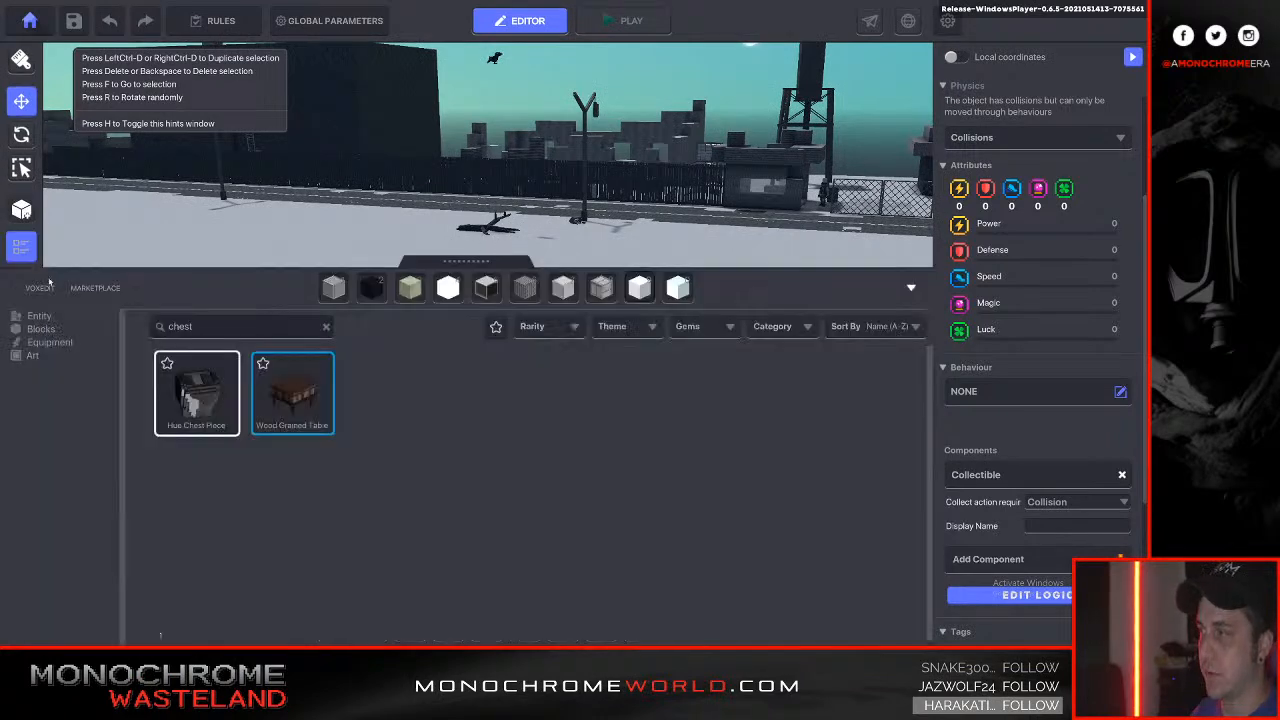
pyautogui.doubleClick(213, 326)
pyautogui.press('BackSpace')
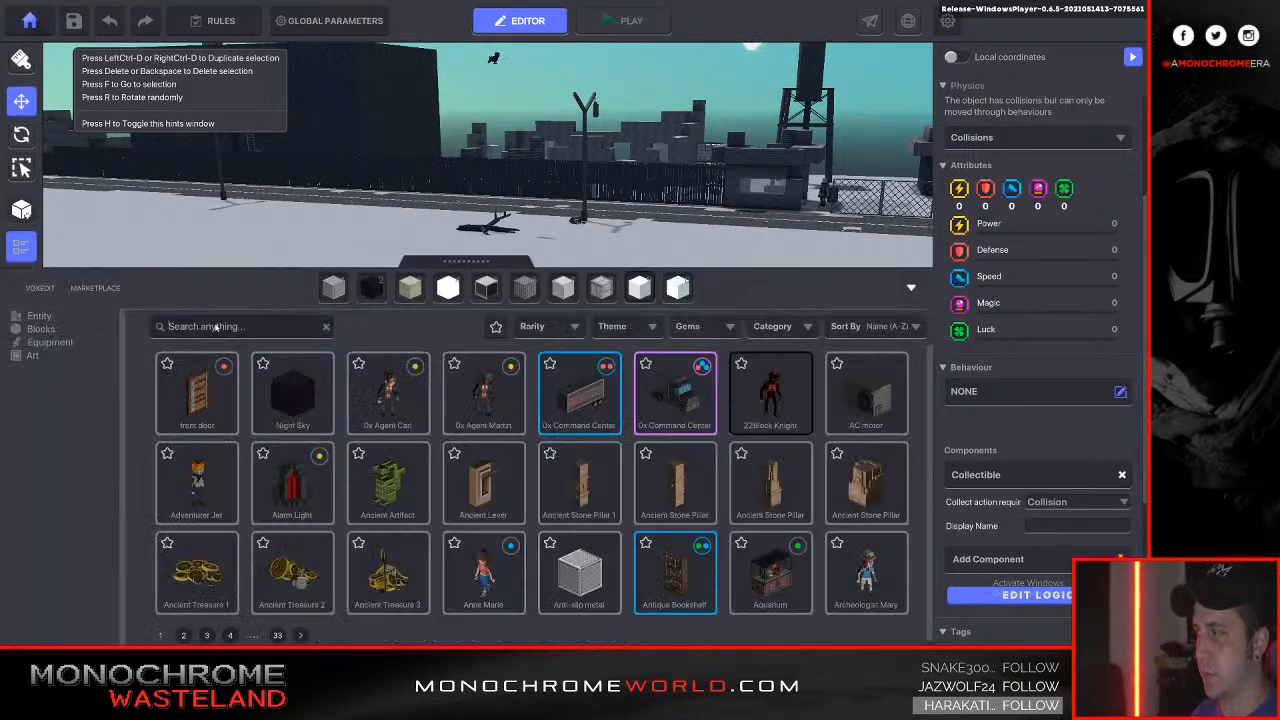
pyautogui.write('hood')
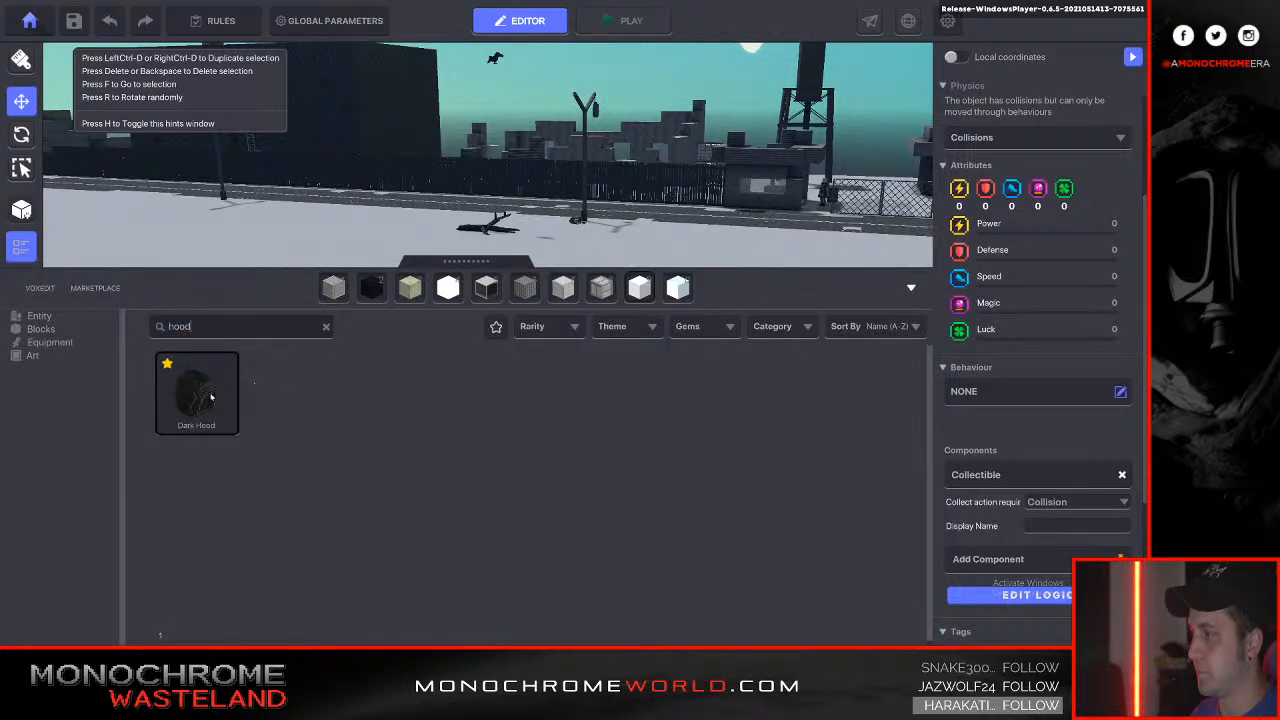
pyautogui.click(196, 392)
pyautogui.click(678, 414)
# Select the placed Dark Hood and give it the Collectible component.
pyautogui.click(22, 122)
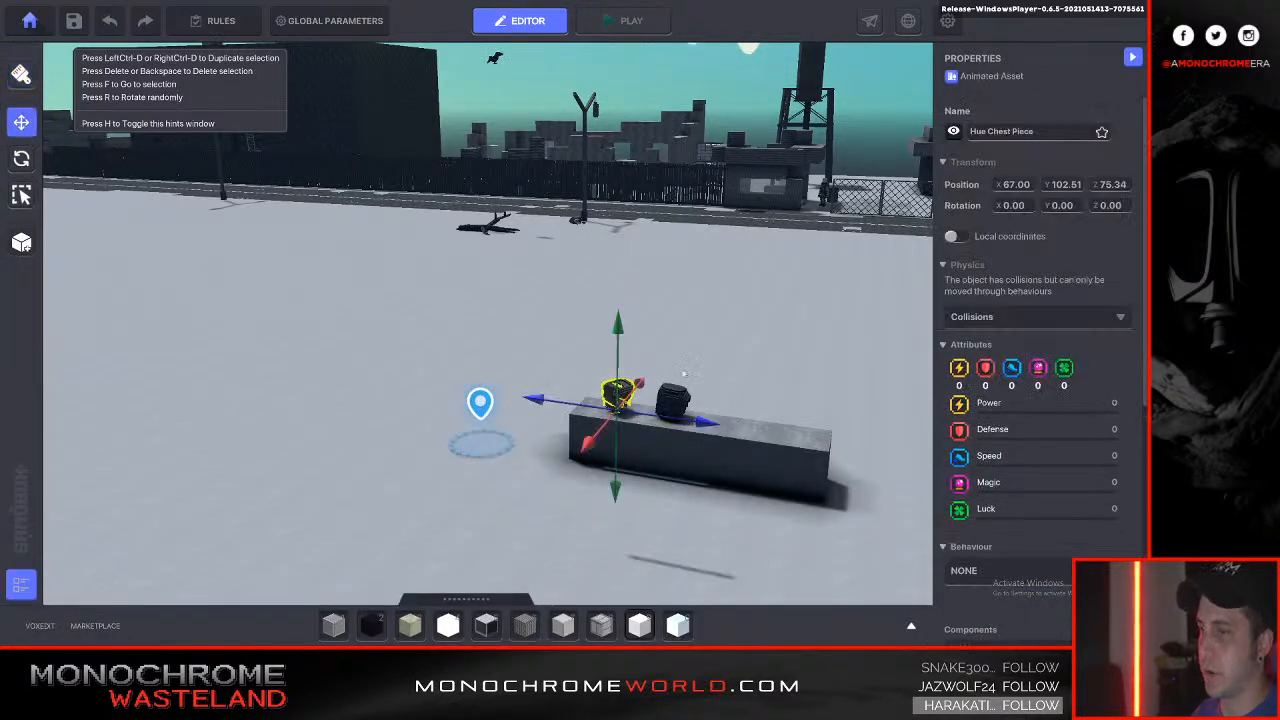
pyautogui.scroll(-5, 1030, 242)
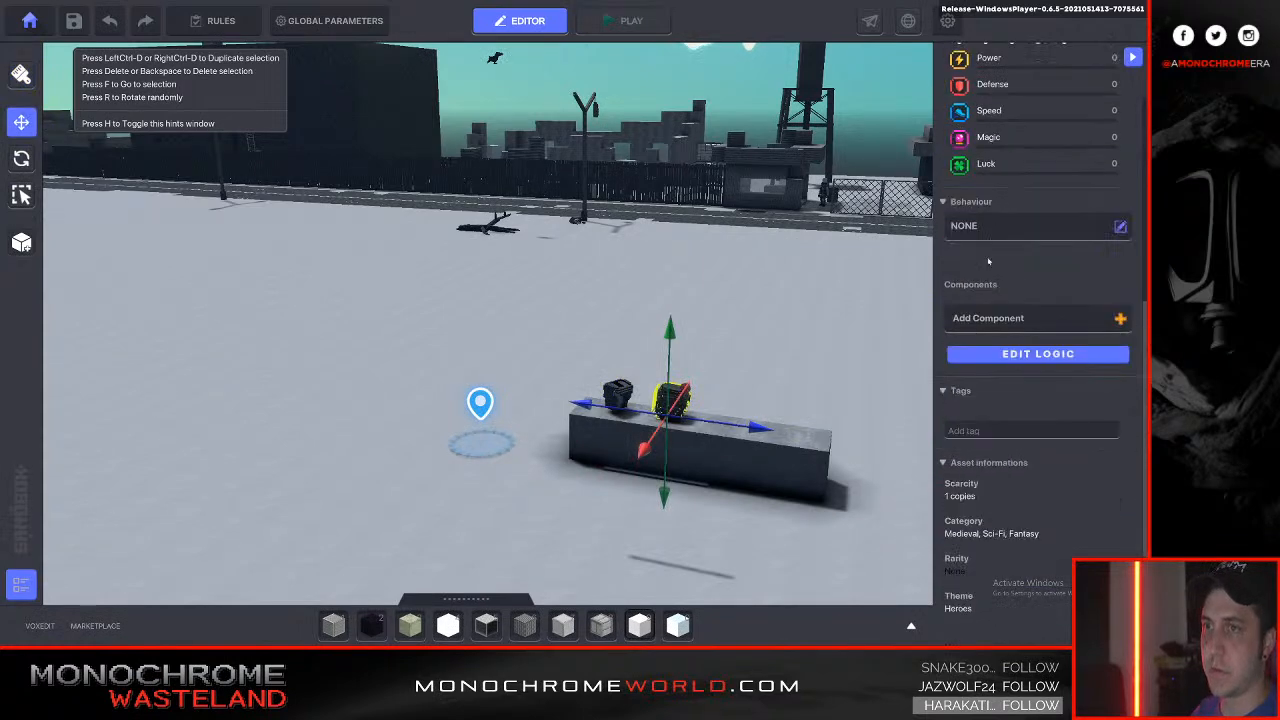
pyautogui.click(980, 318)
pyautogui.click(553, 278)
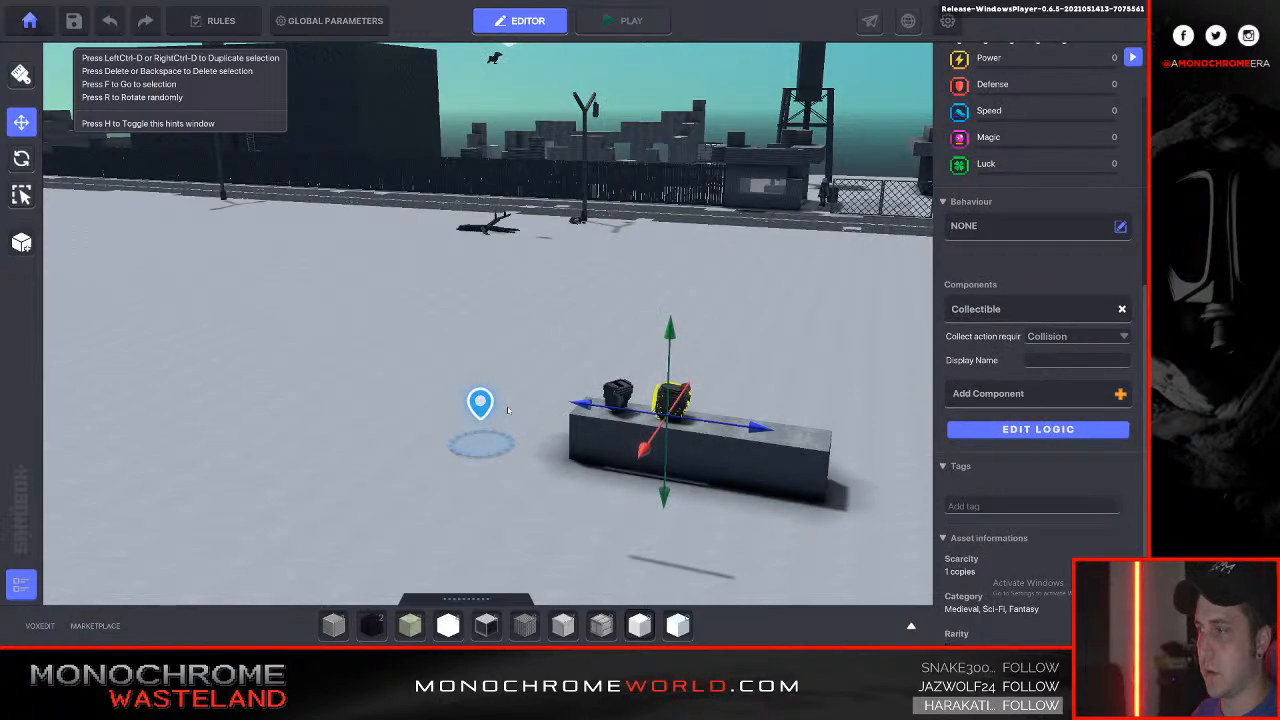
# Play-test the level, collect the chest piece and hood from the block row, and pick the chest piece in the inventory.
pyautogui.click(622, 20)
pyautogui.press('a')
pyautogui.press('s')
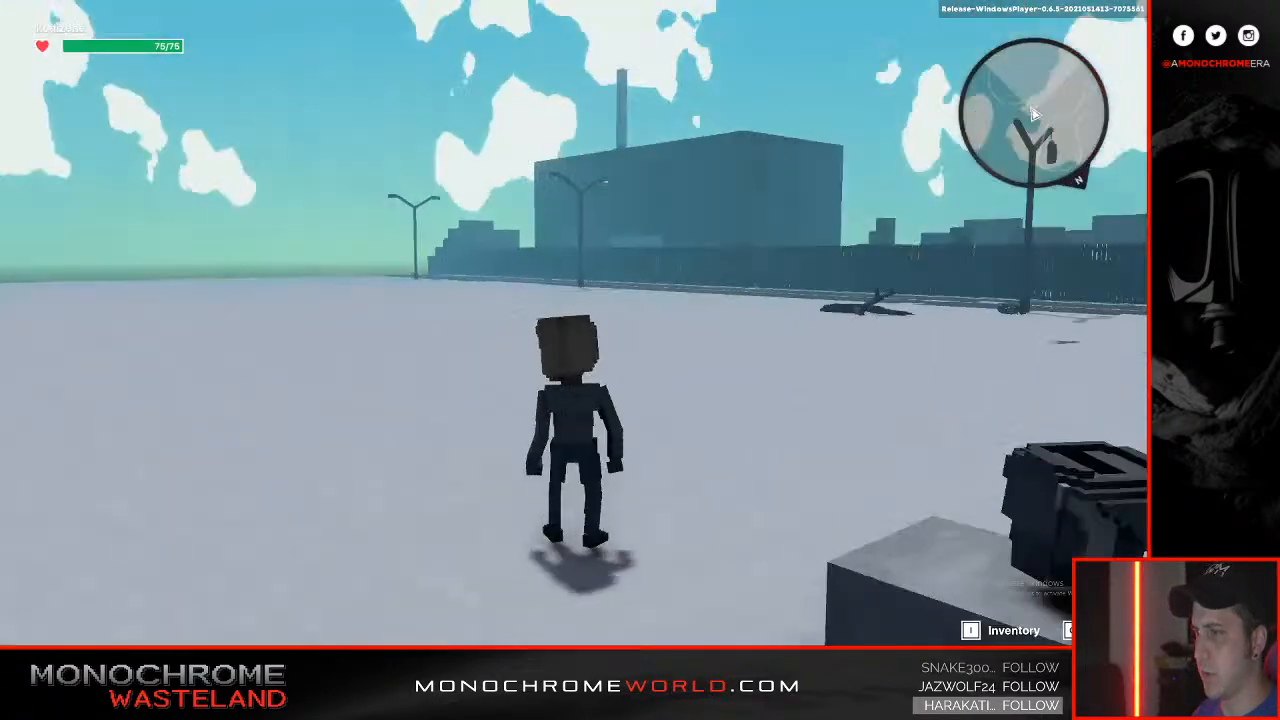
pyautogui.press('w')
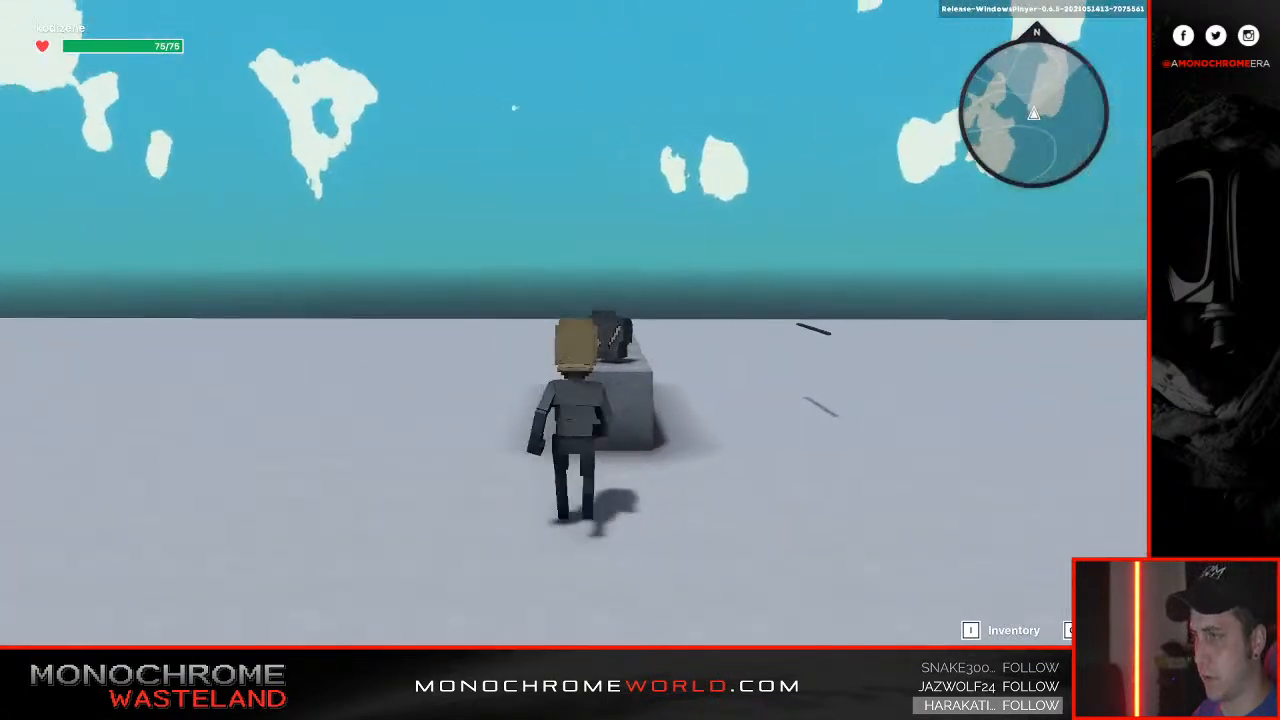
pyautogui.press('space')
pyautogui.press('s')
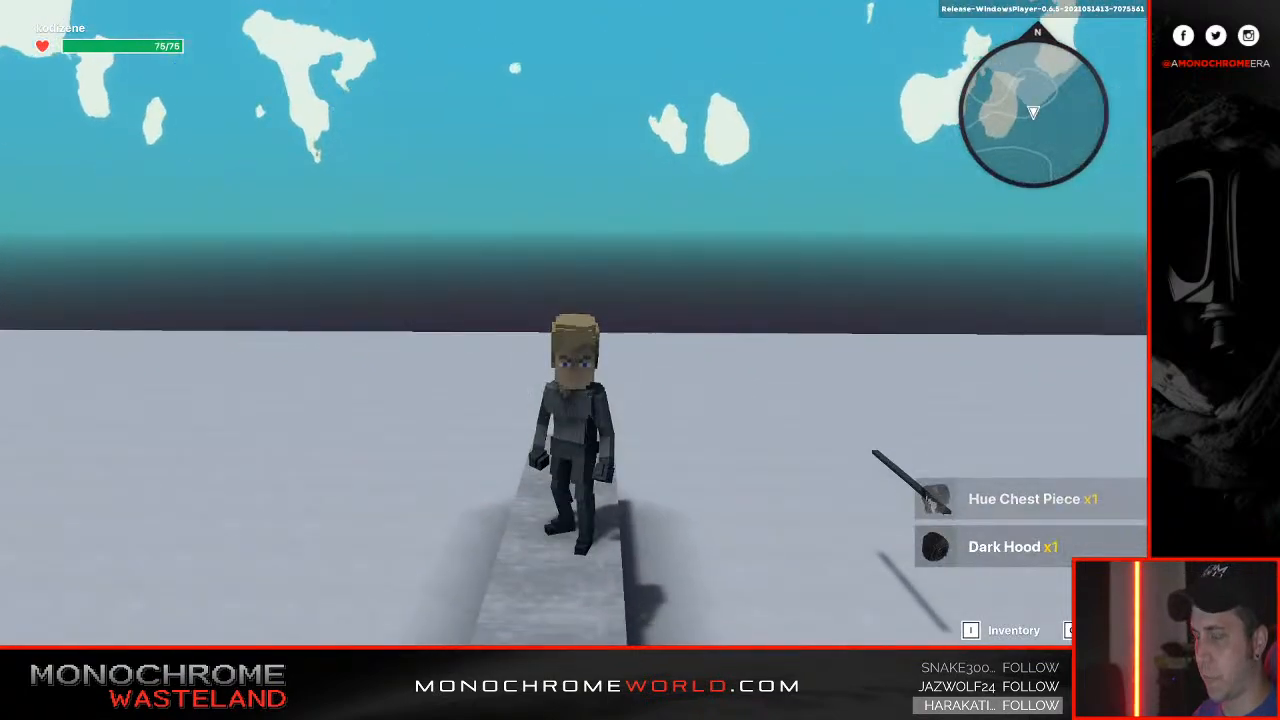
pyautogui.press('i')
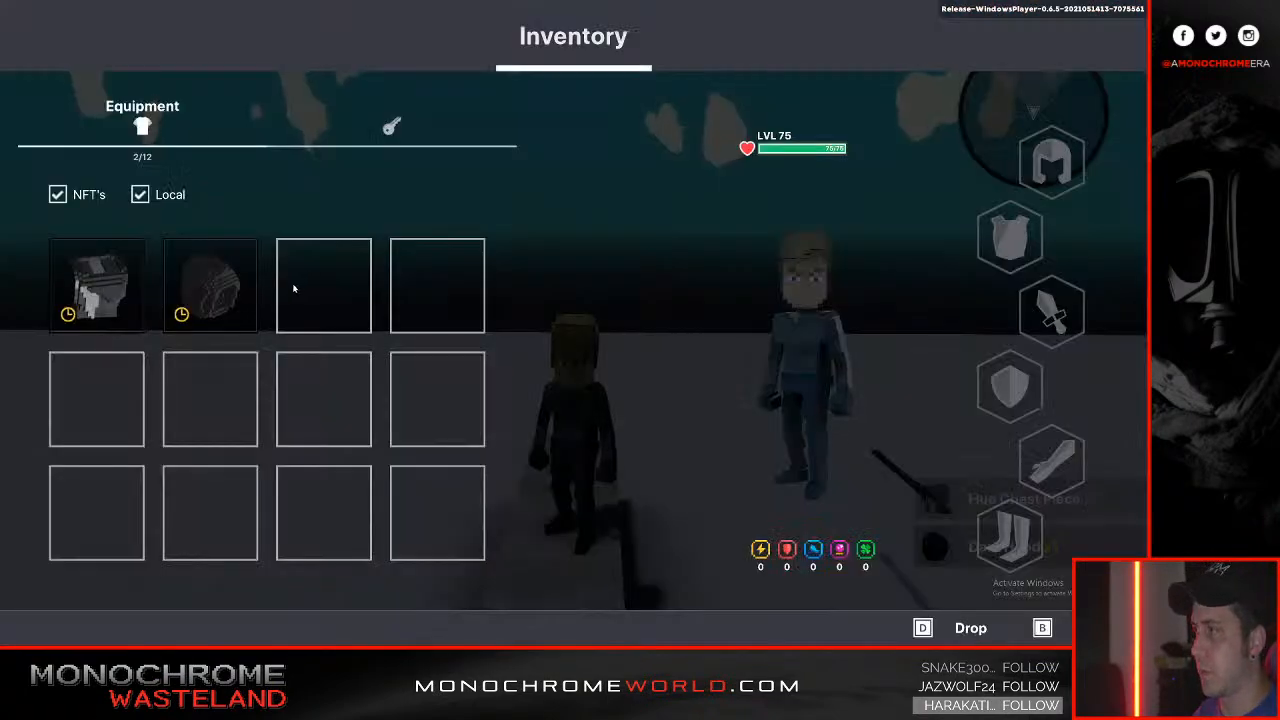
pyautogui.click(100, 290)
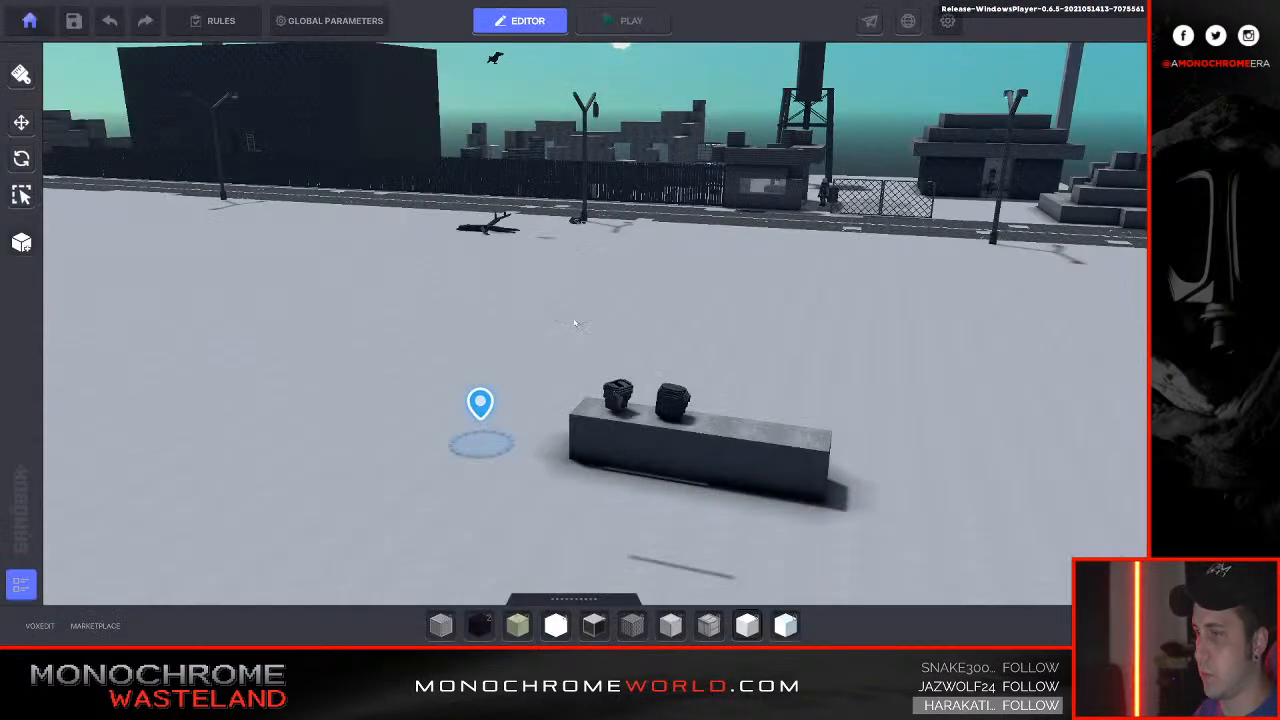
# Return to the editor, search the asset library for "arm", and place the Hue Arms on the block row beside the hood.
pyautogui.press('Tab')
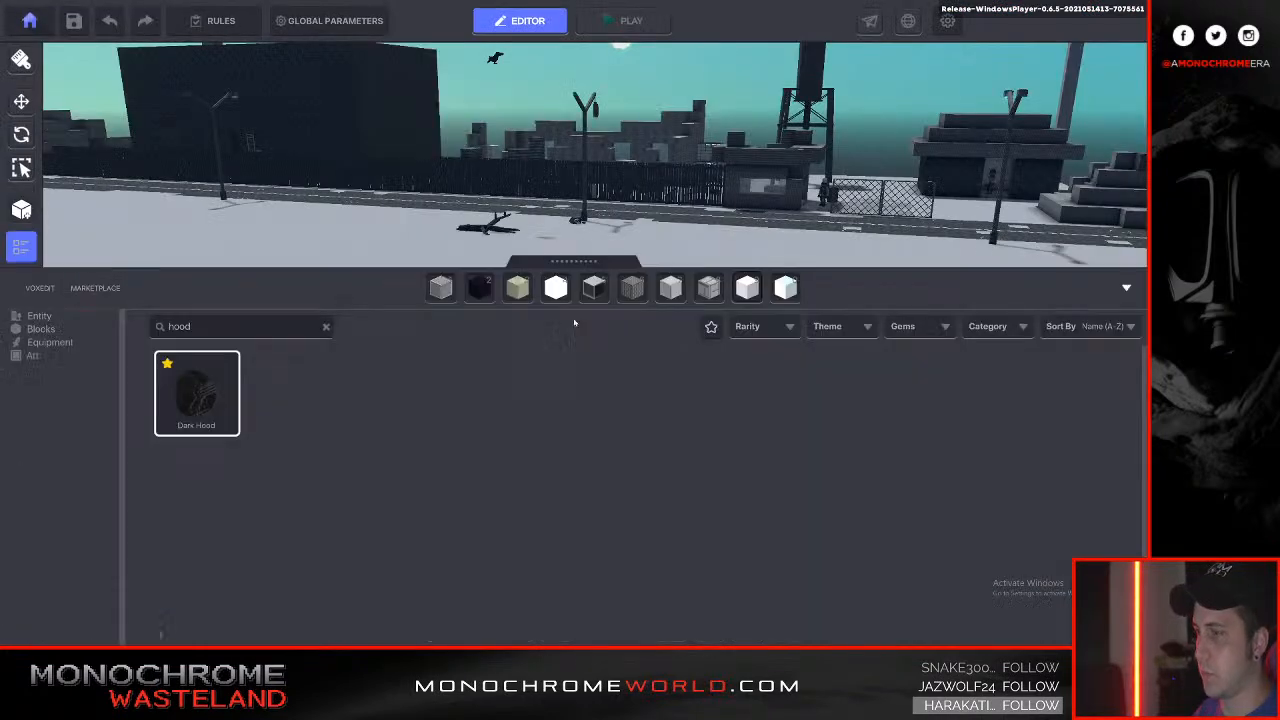
pyautogui.doubleClick(183, 326)
pyautogui.write('arm')
pyautogui.click(378, 396)
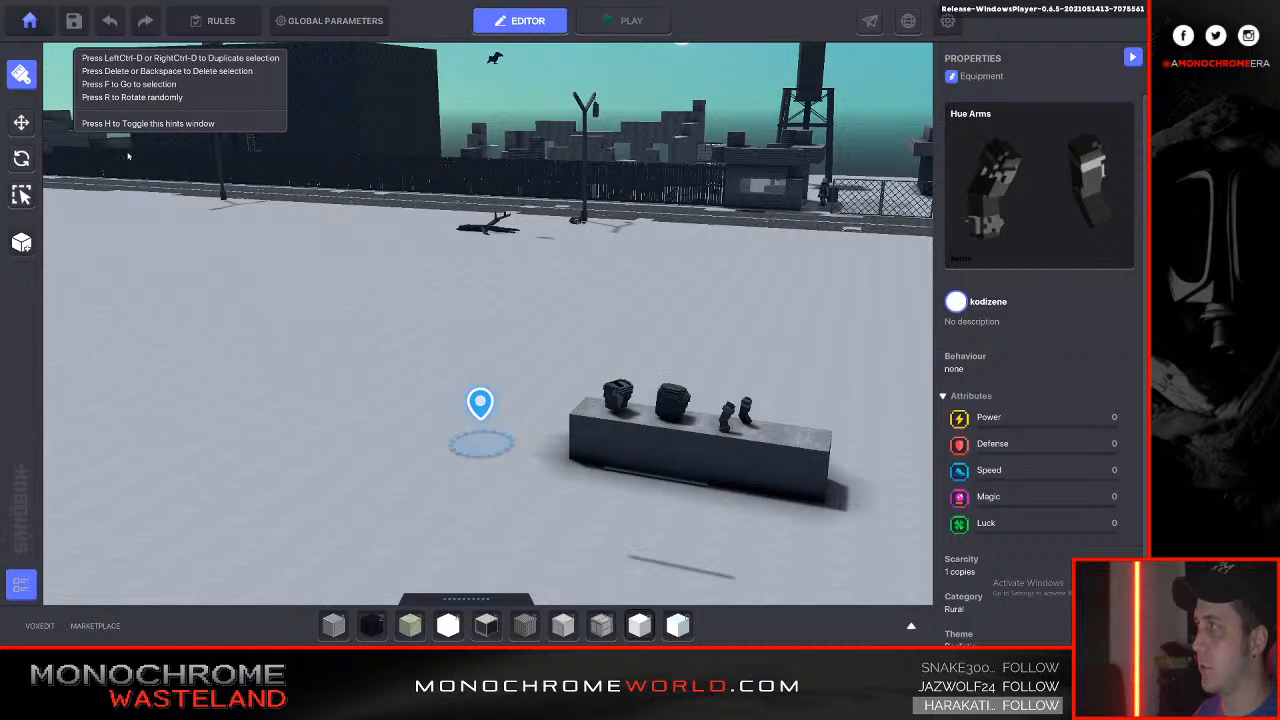
# Select the placed Hue Arms and make them collectible with the Collectible component.
pyautogui.click(22, 123)
pyautogui.click(726, 415)
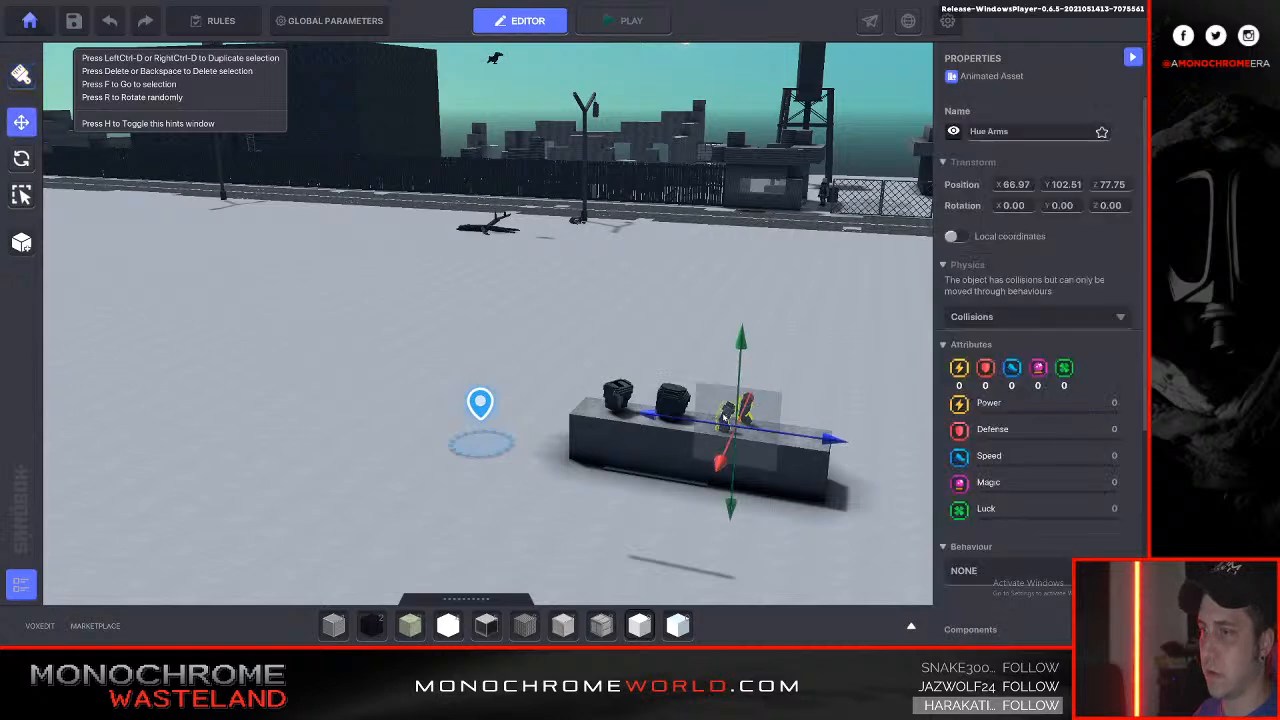
pyautogui.scroll(-3, 1023, 355)
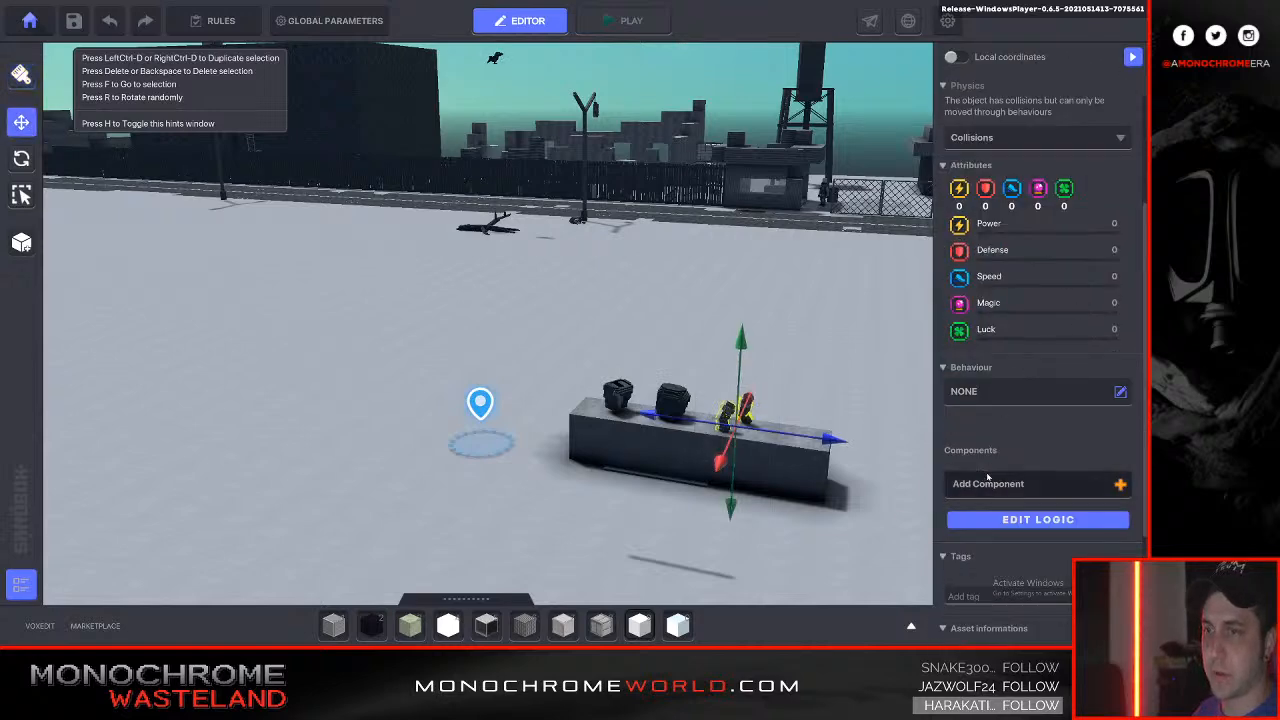
pyautogui.click(988, 483)
pyautogui.click(544, 279)
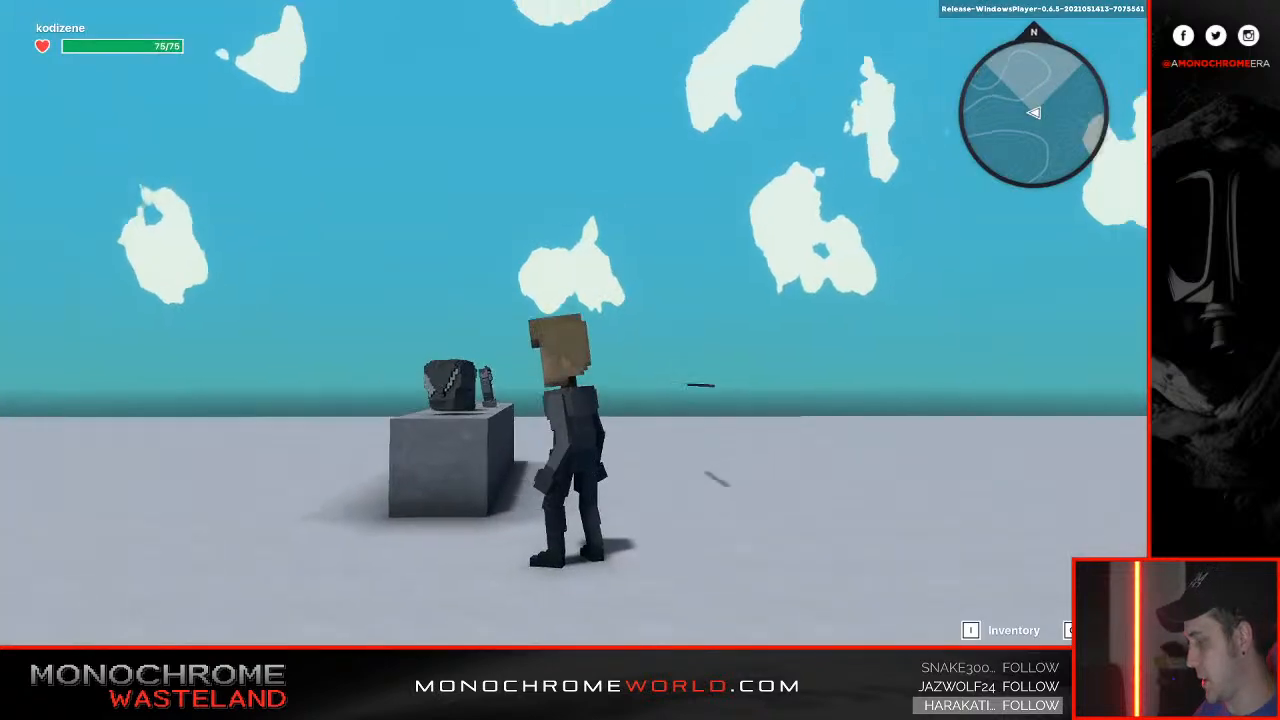
# Collect the hood, arms and chest piece from the block row in play mode and open the inventory.
pyautogui.press('w')
pyautogui.press('space')
pyautogui.press('a')
pyautogui.press('s')
pyautogui.press('i')
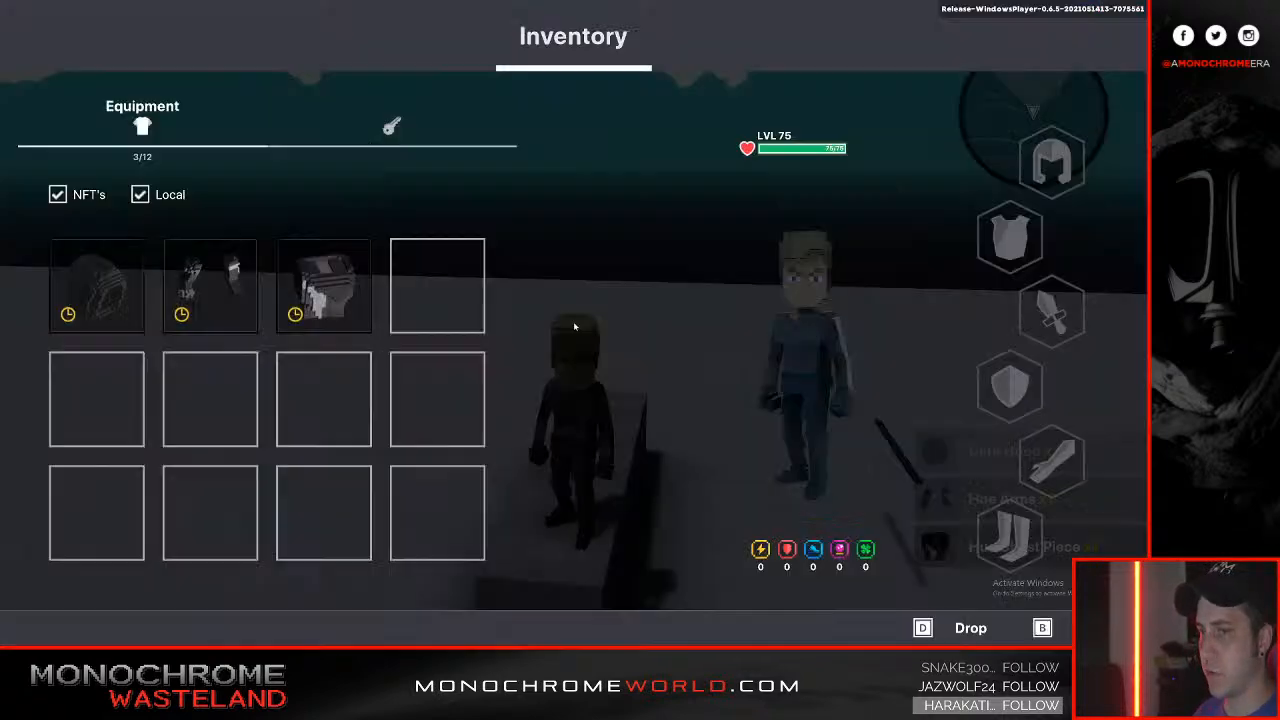
# Equip the dark hood, Hue Arms and Hue Chest Piece from the inventory and view the avatar's outfit up close.
pyautogui.click(104, 285)
pyautogui.click(108, 287)
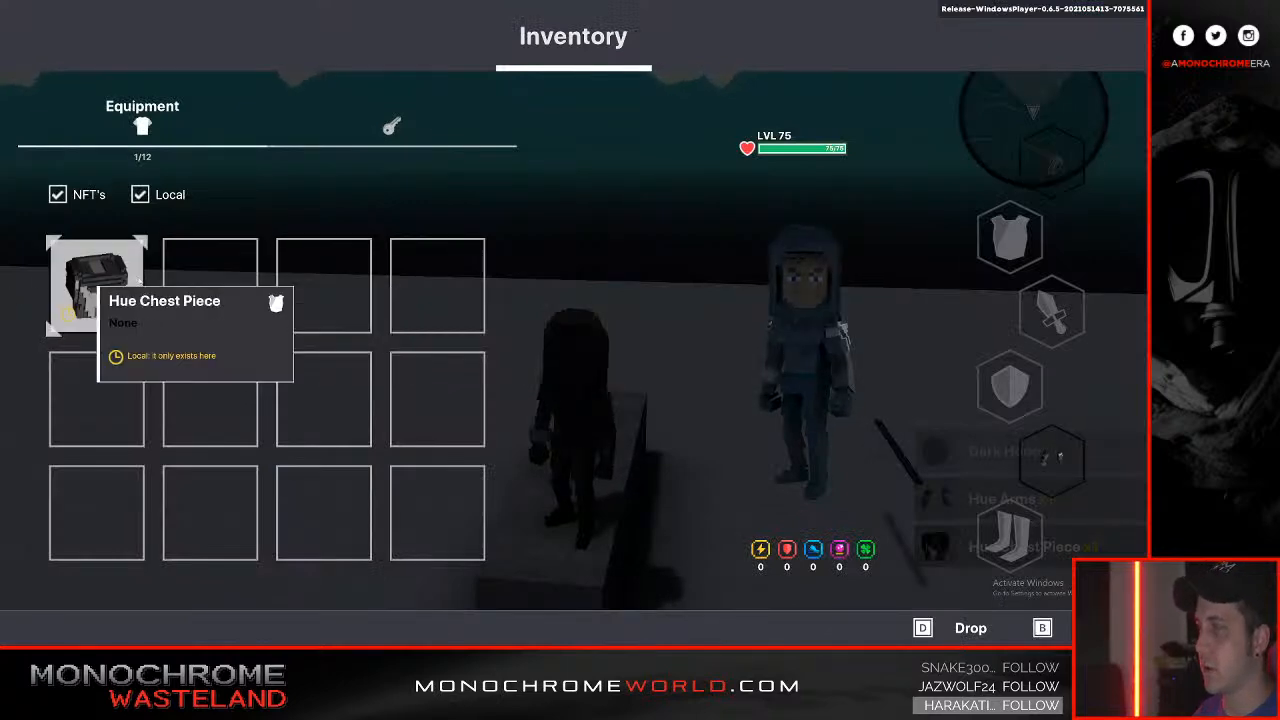
pyautogui.click(105, 288)
pyautogui.press('i')
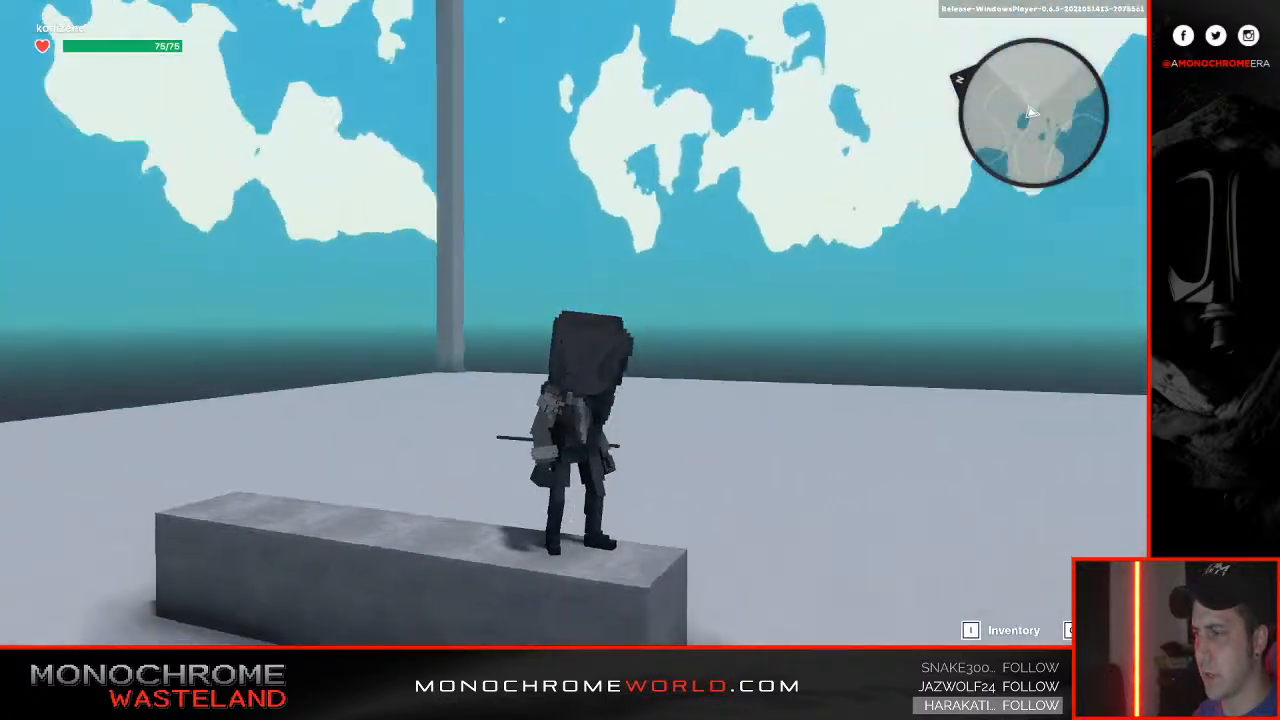
pyautogui.scroll(5, 574, 323)
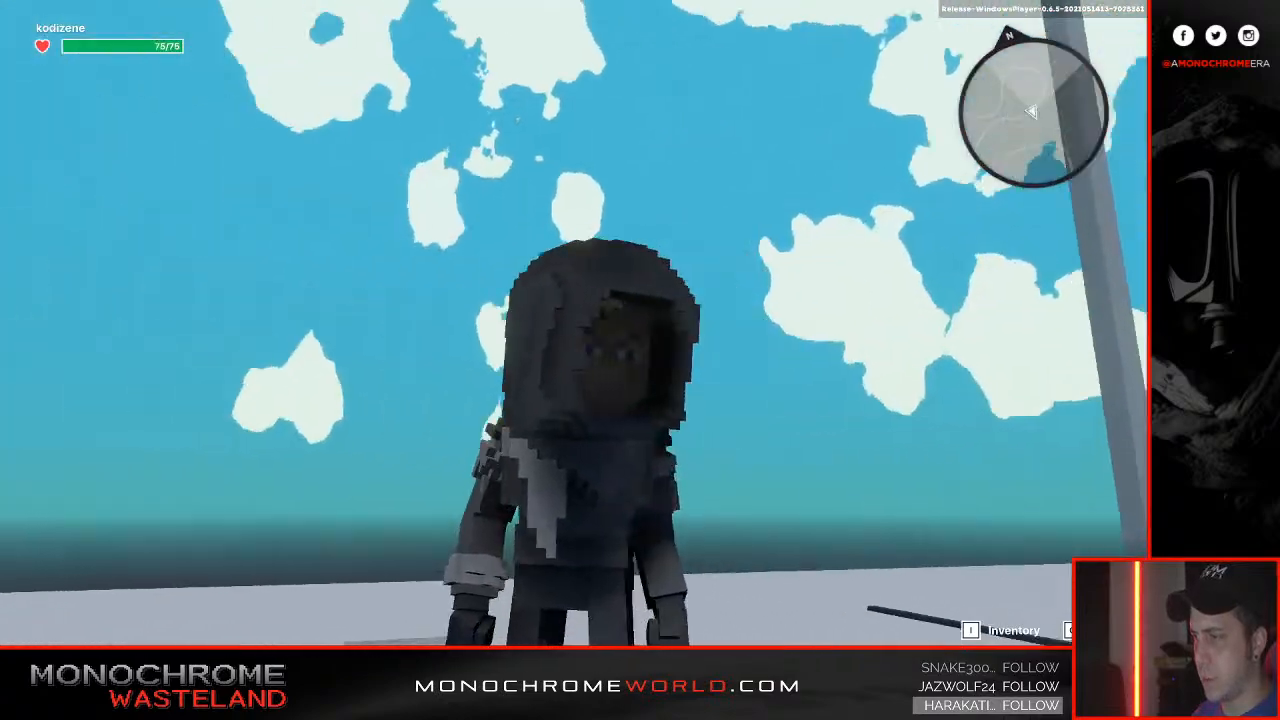
pyautogui.scroll(-5, 574, 323)
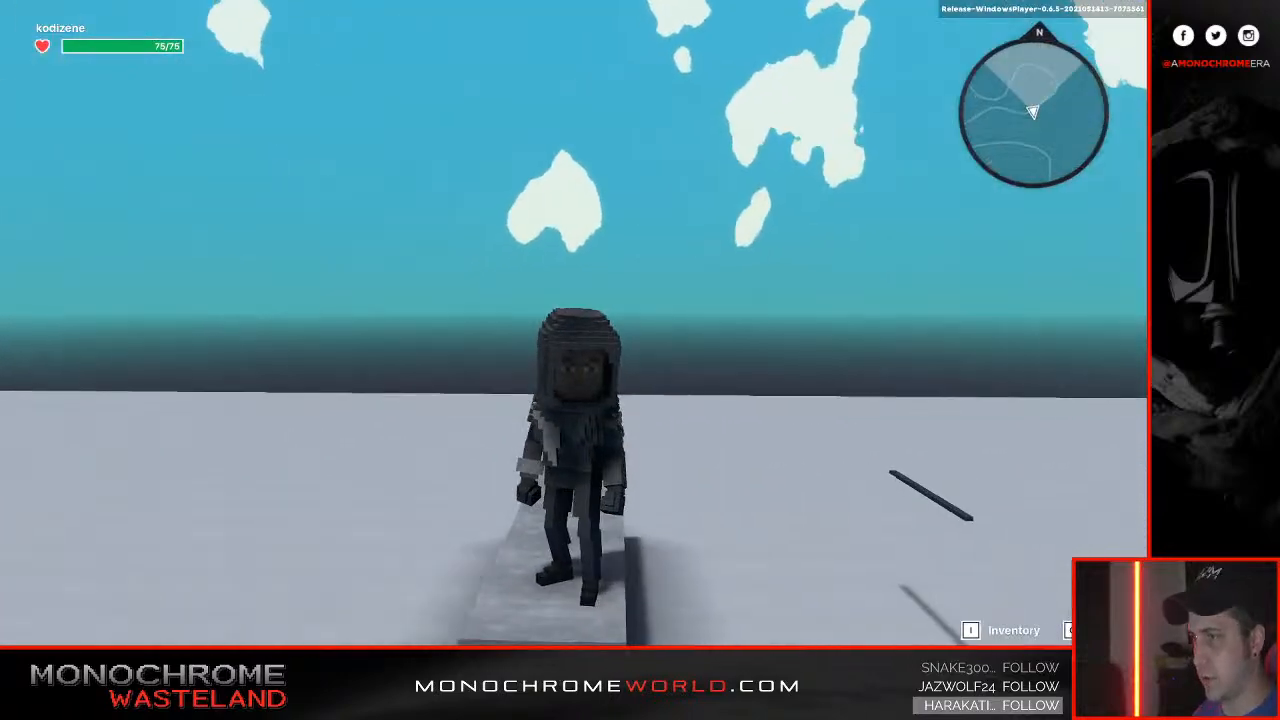
# Run the outfitted avatar around the block row in play mode to check its look from all sides, and return to the editor.
pyautogui.press('w')
pyautogui.press('w')
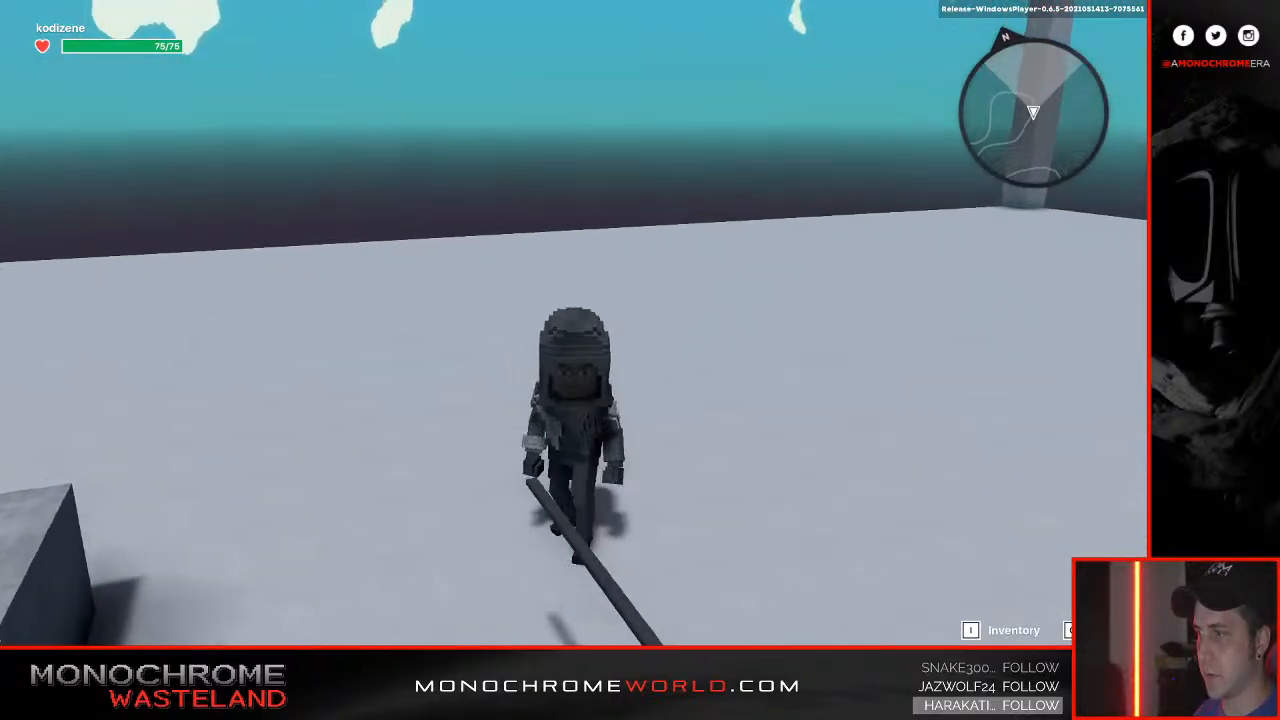
pyautogui.press('s')
pyautogui.press('d')
pyautogui.press('a')
pyautogui.press('d')
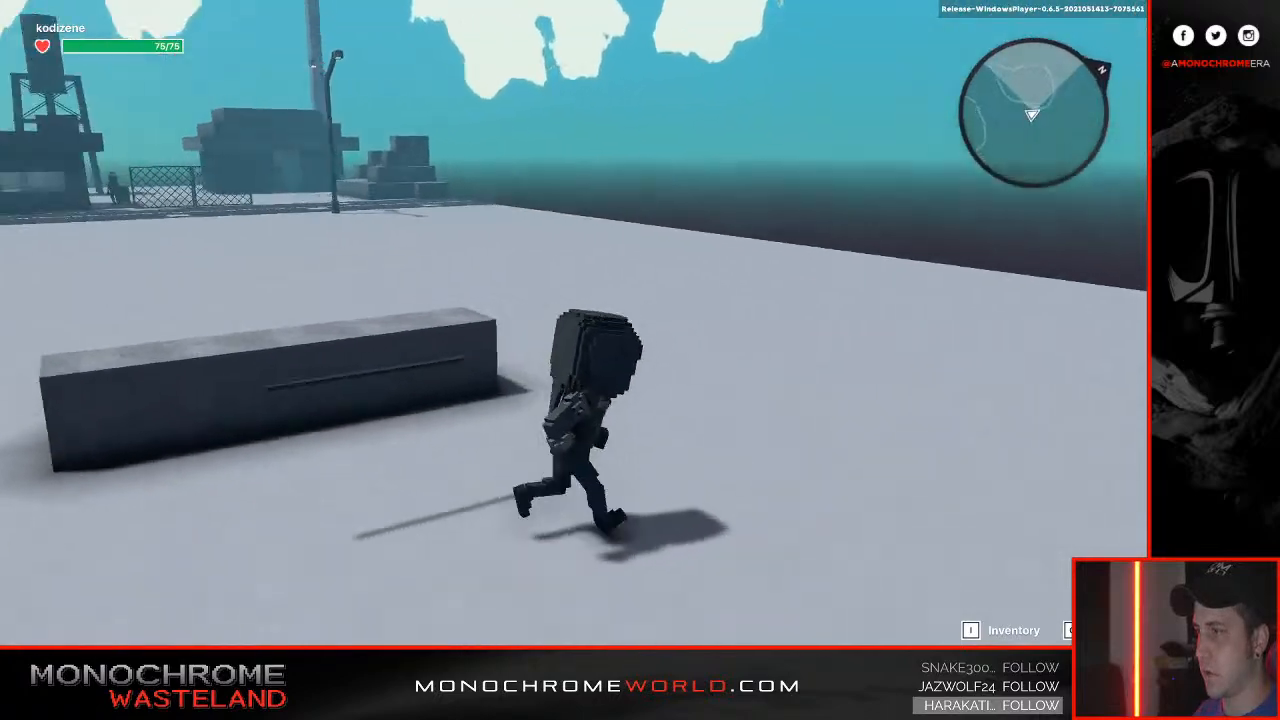
pyautogui.press('a')
pyautogui.press('w')
pyautogui.press('s')
pyautogui.press('a')
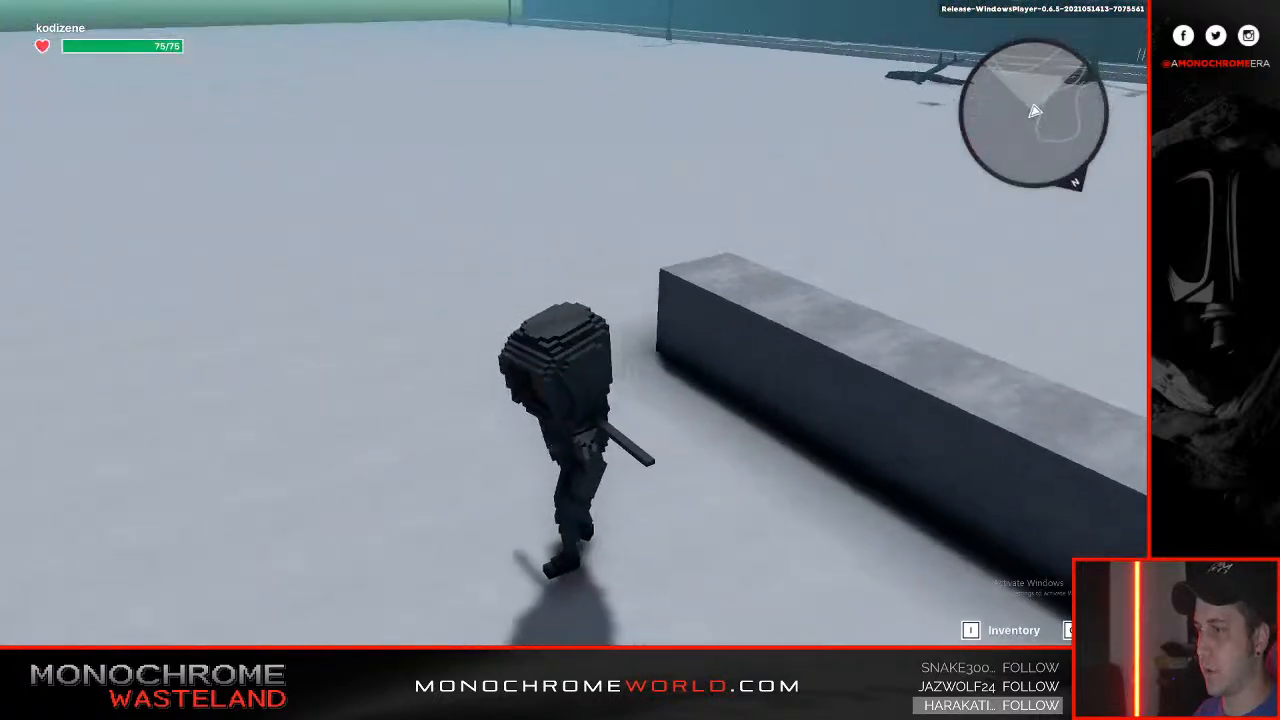
pyautogui.press('s')
pyautogui.press('w')
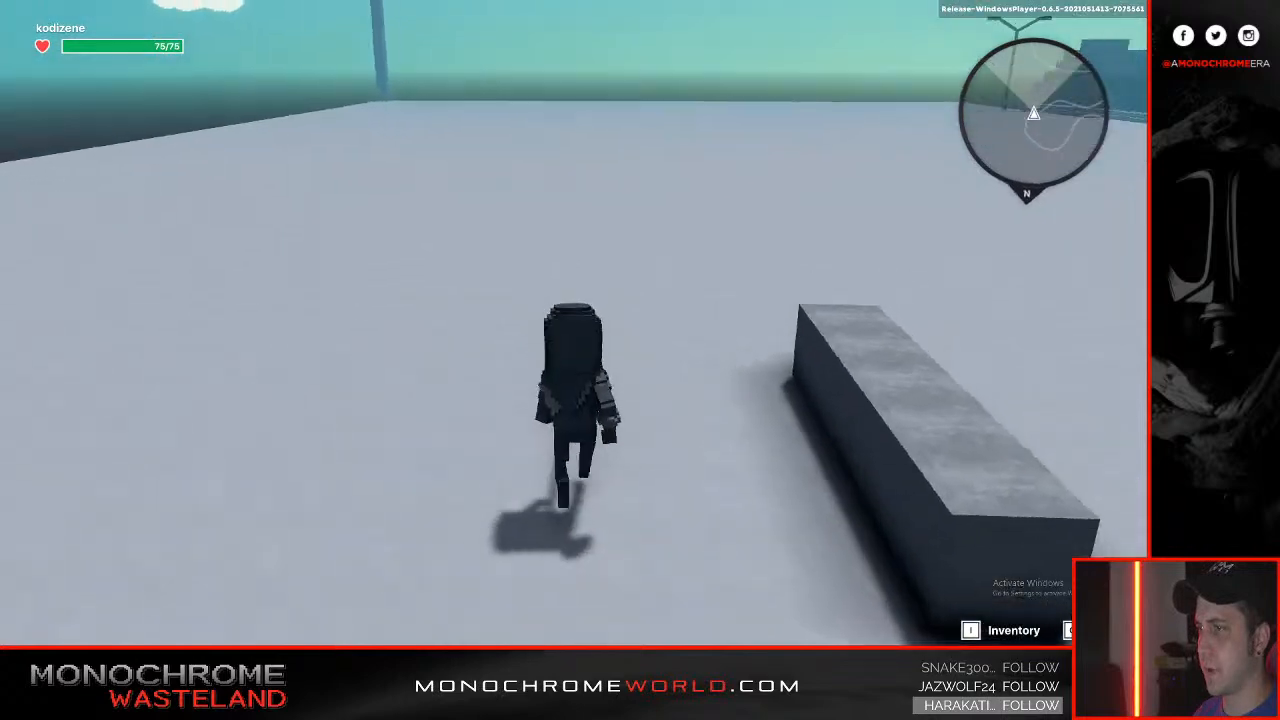
pyautogui.press('s')
pyautogui.press('w')
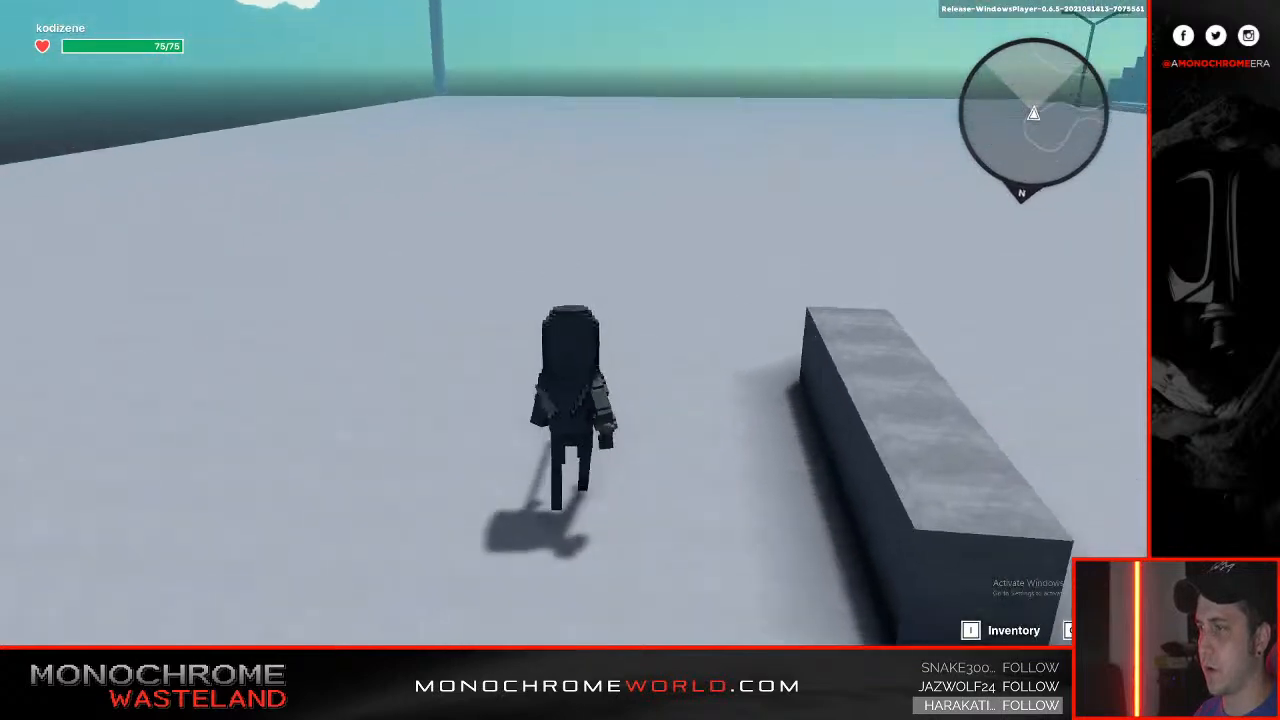
pyautogui.press('s')
pyautogui.press('w')
pyautogui.press('Escape')
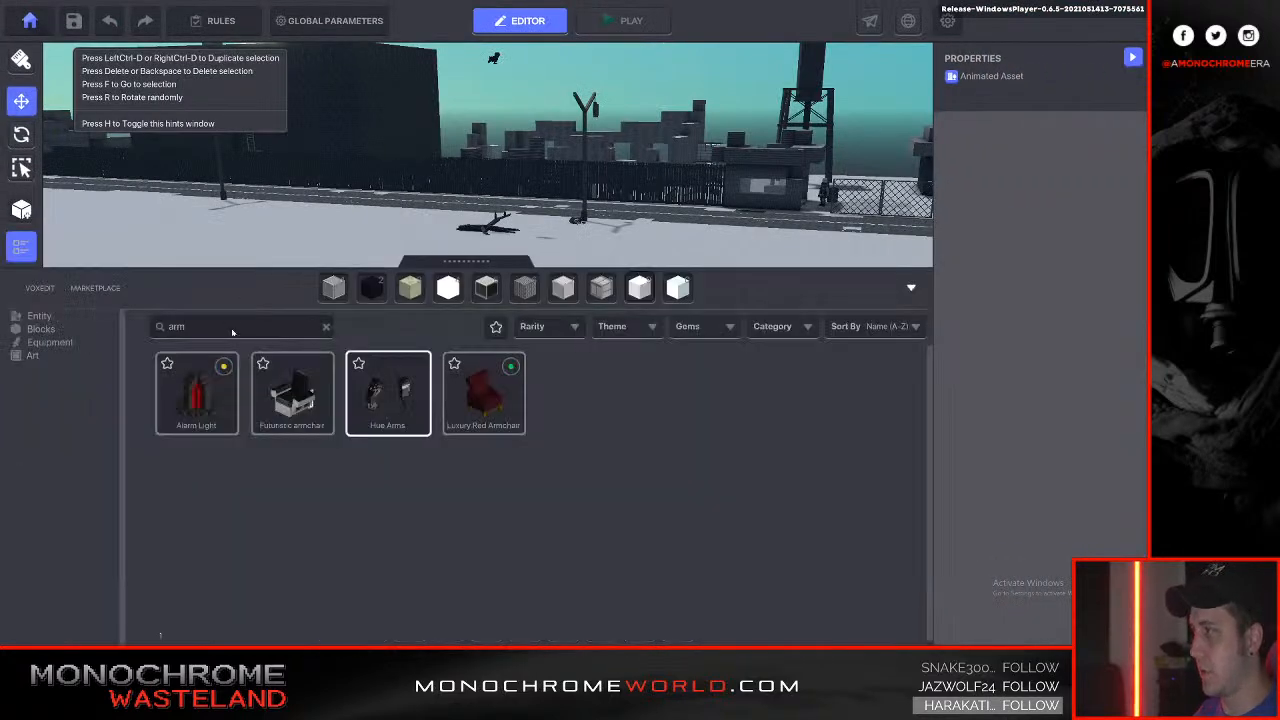
# Search the asset library for "mach" and place the Machete on the ground in front of the block row.
pyautogui.doubleClick(236, 330)
pyautogui.write('knnif')
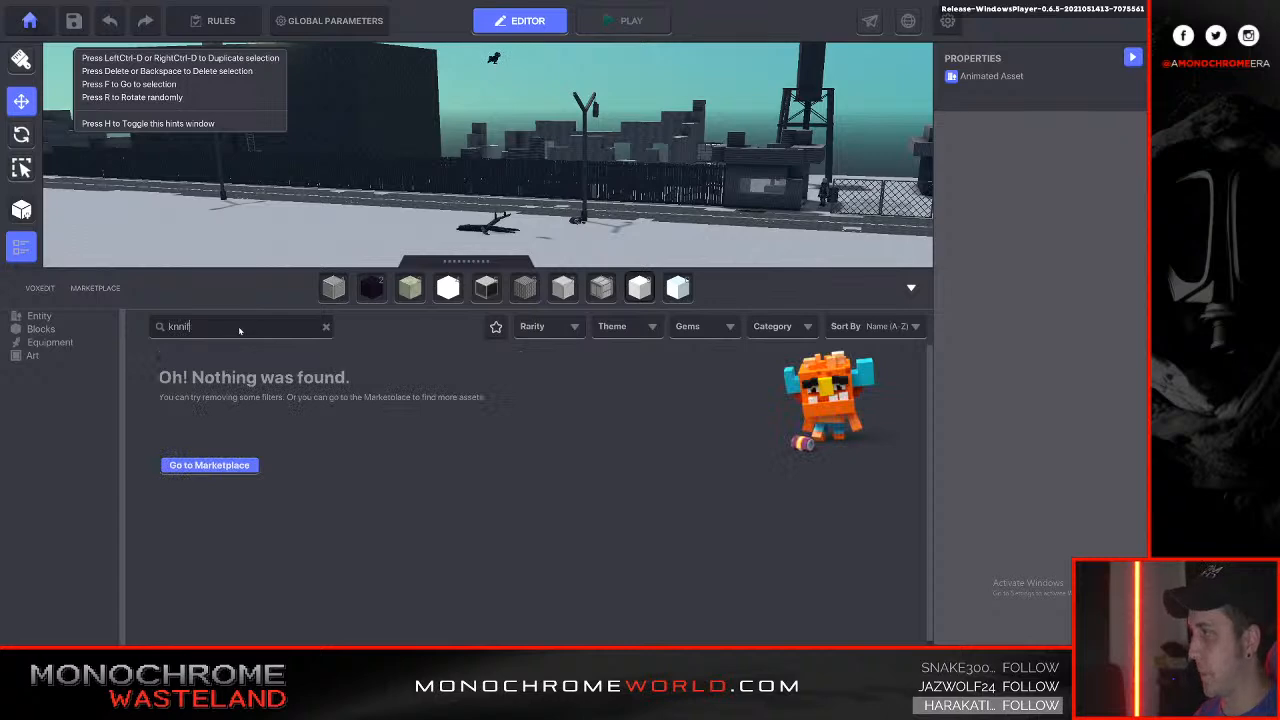
pyautogui.press('BackSpace')
pyautogui.press('BackSpace')
pyautogui.press('BackSpace')
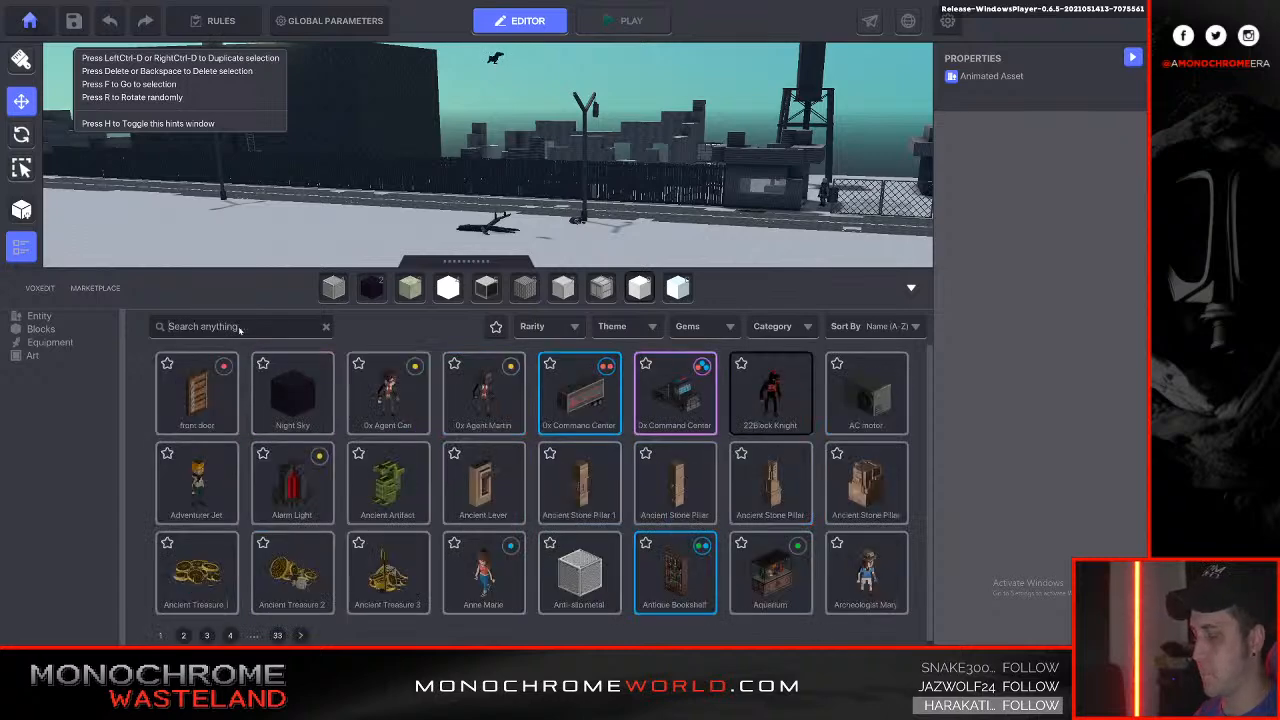
pyautogui.write('mach')
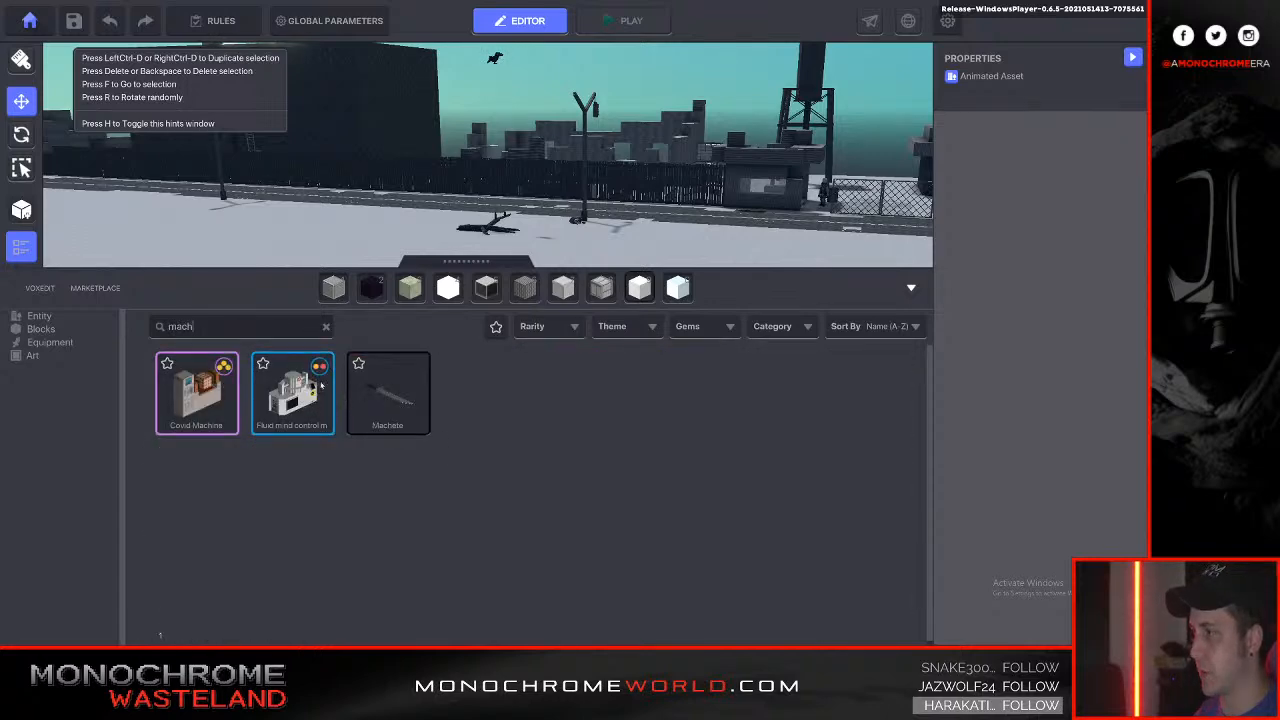
pyautogui.click(388, 394)
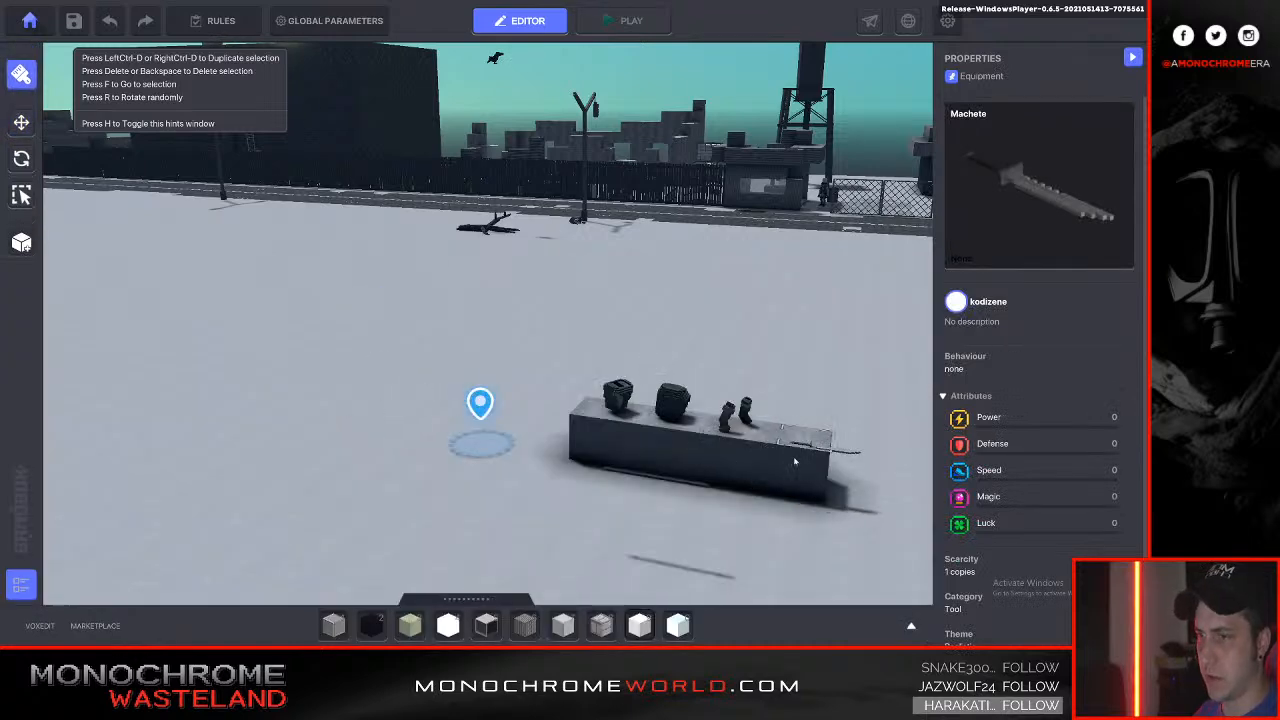
pyautogui.press('d')
pyautogui.click(598, 553)
pyautogui.press('d')
pyautogui.press('s')
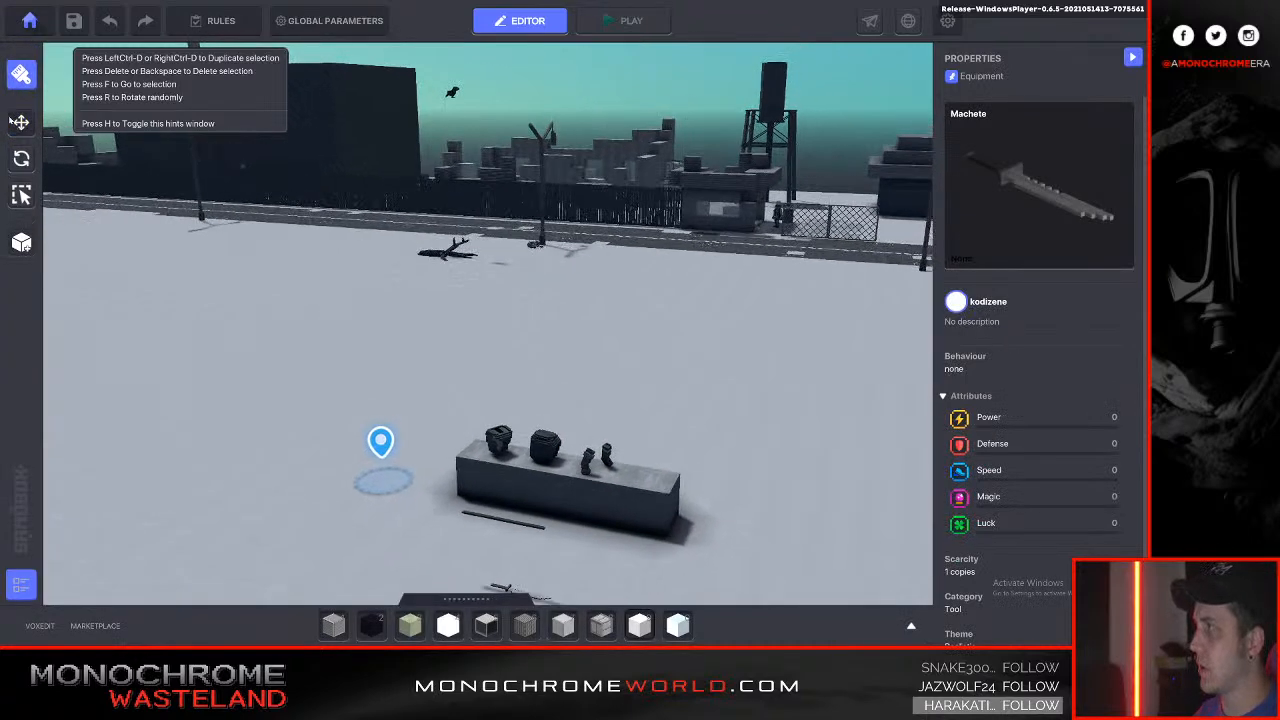
# Select the placed Machete and move it past the arms' end of the block row, clear of the existing weapon.
pyautogui.click(21, 122)
pyautogui.press('s')
pyautogui.press('d')
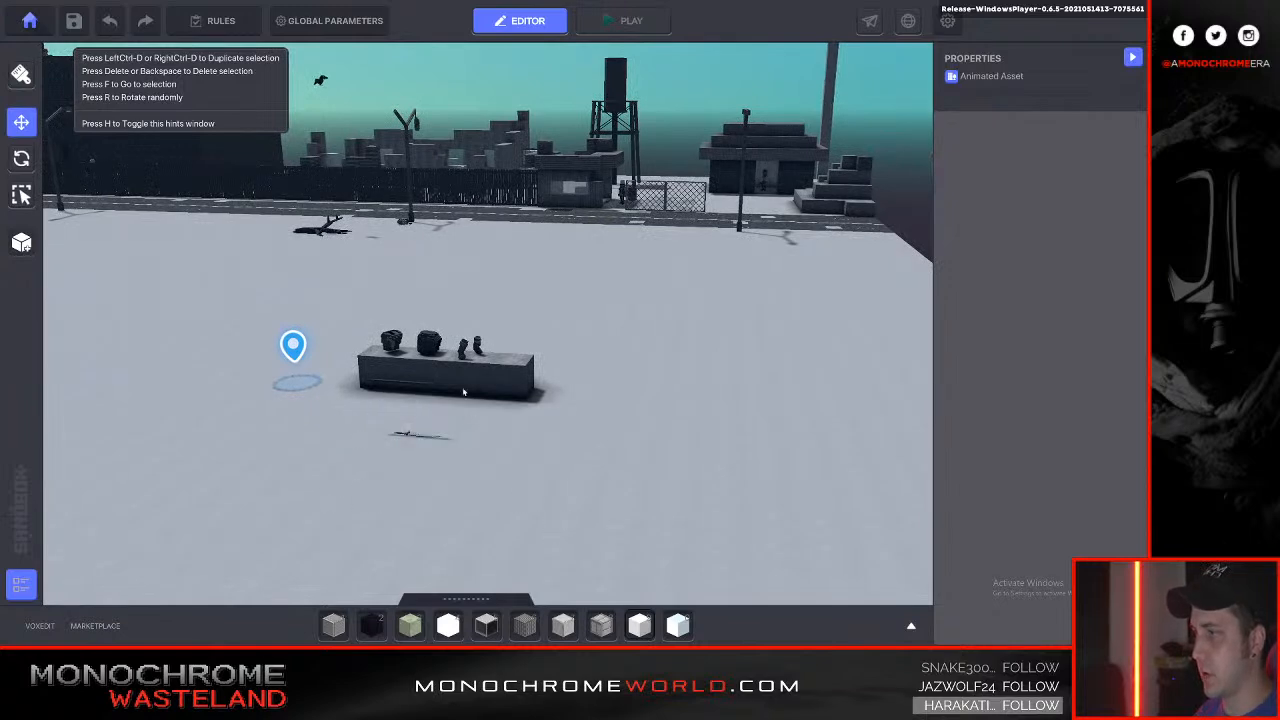
pyautogui.click(418, 434)
pyautogui.moveTo(500, 437); pyautogui.dragTo(652, 448)
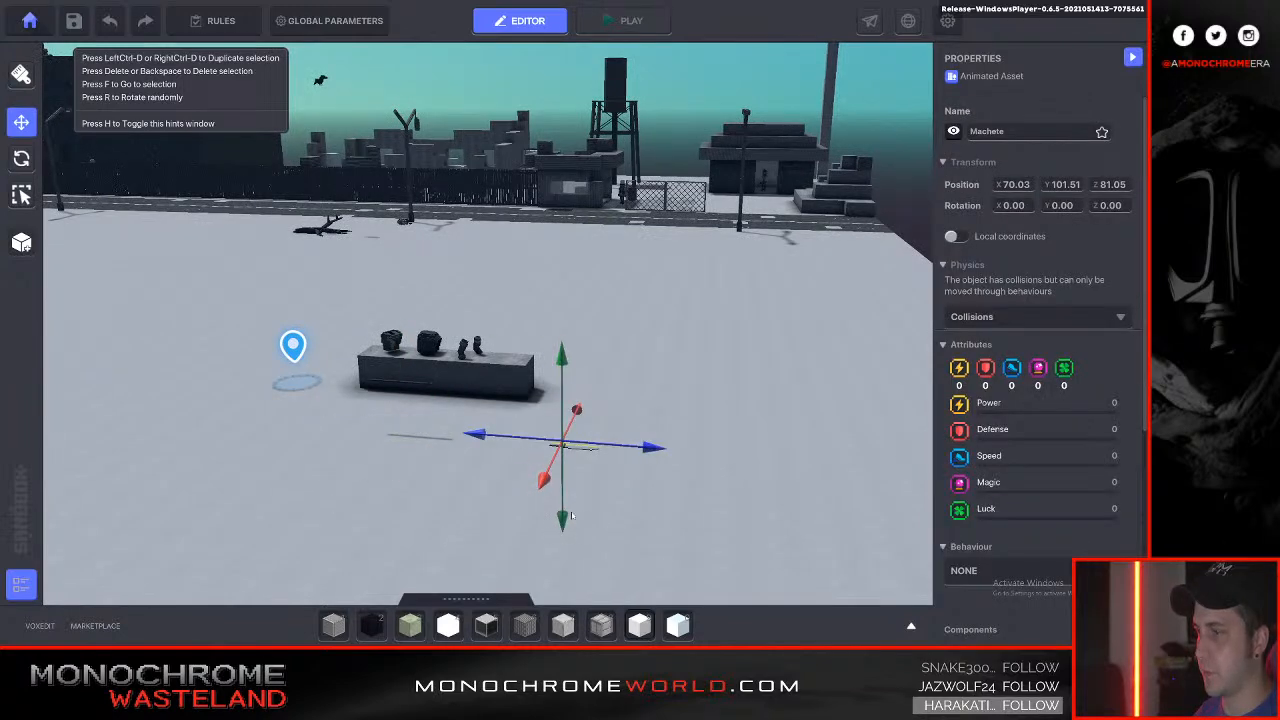
# Add the Collectible component to the Machete and start play mode.
pyautogui.scroll(-4, 1021, 386)
pyautogui.click(990, 318)
pyautogui.click(509, 266)
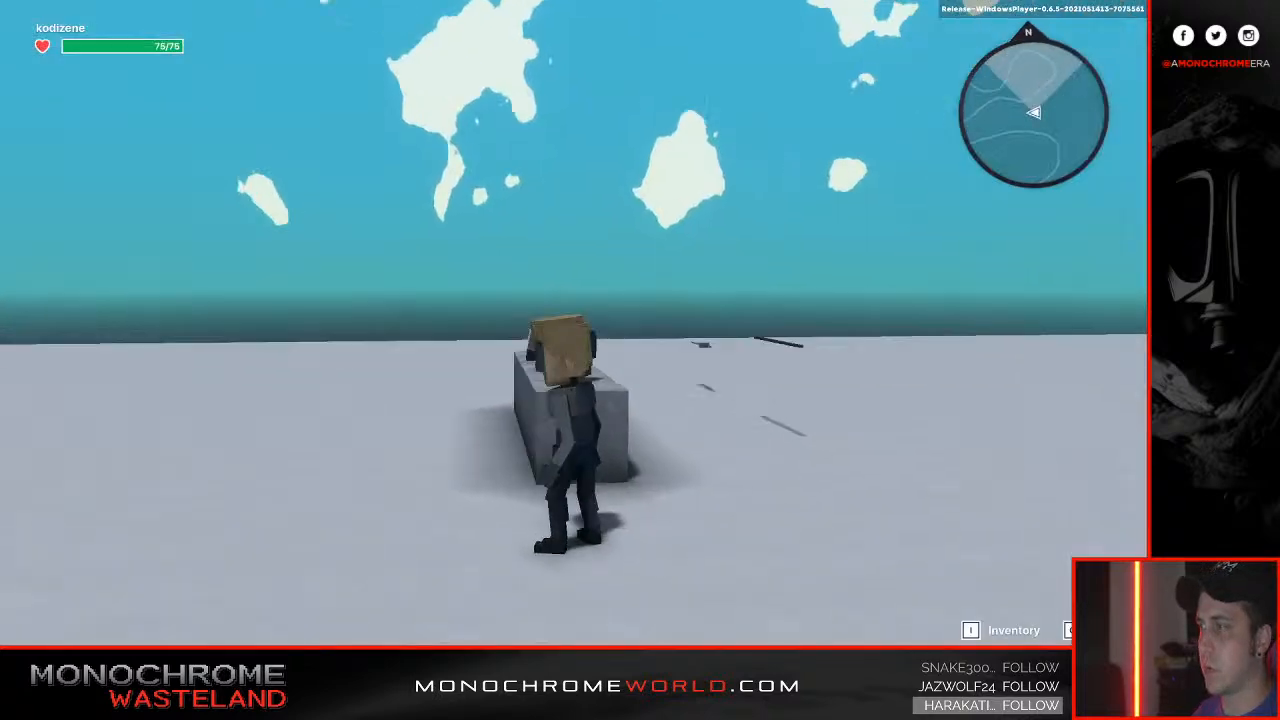
# Play-test whether the machete can be picked up by running over it, check the inventory, and return to the editor.
pyautogui.press('w')
pyautogui.press('w')
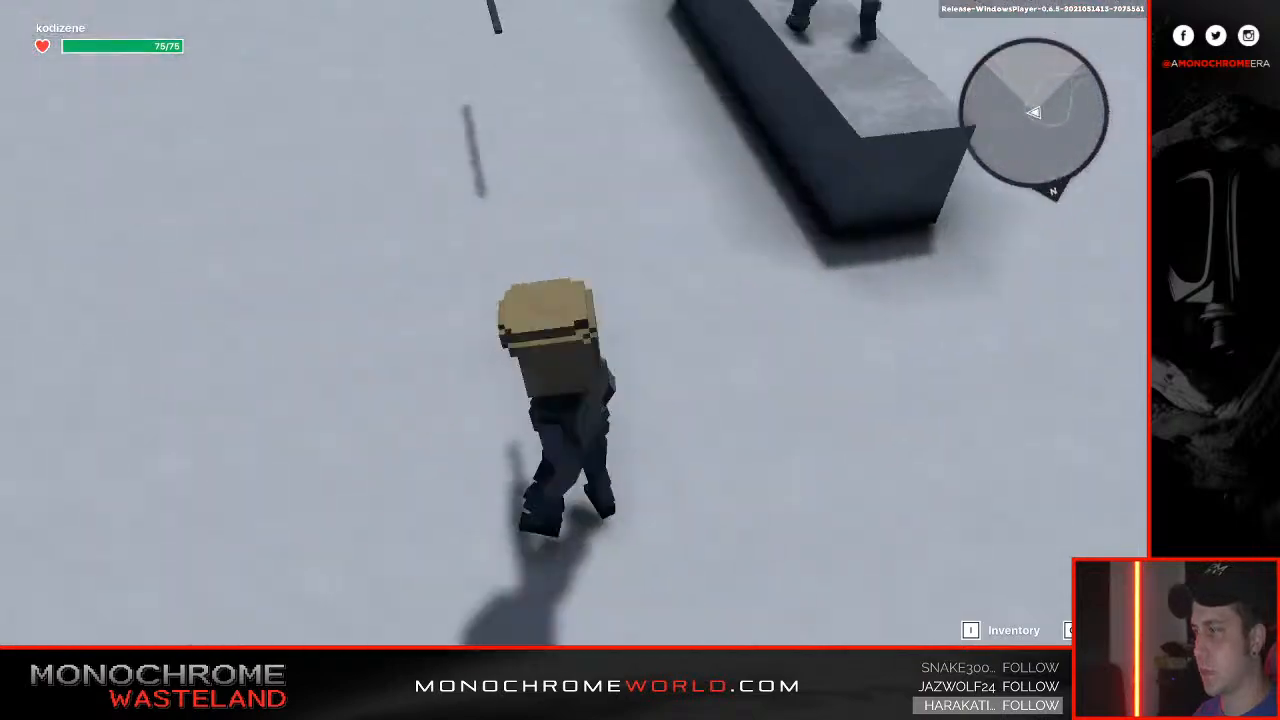
pyautogui.scroll(-3, 576, 324)
pyautogui.press('d')
pyautogui.press('a')
pyautogui.scroll(5, 576, 324)
pyautogui.scroll(-3, 576, 324)
pyautogui.press('d')
pyautogui.scroll(-5, 576, 324)
pyautogui.press('a')
pyautogui.press('d')
pyautogui.press('w')
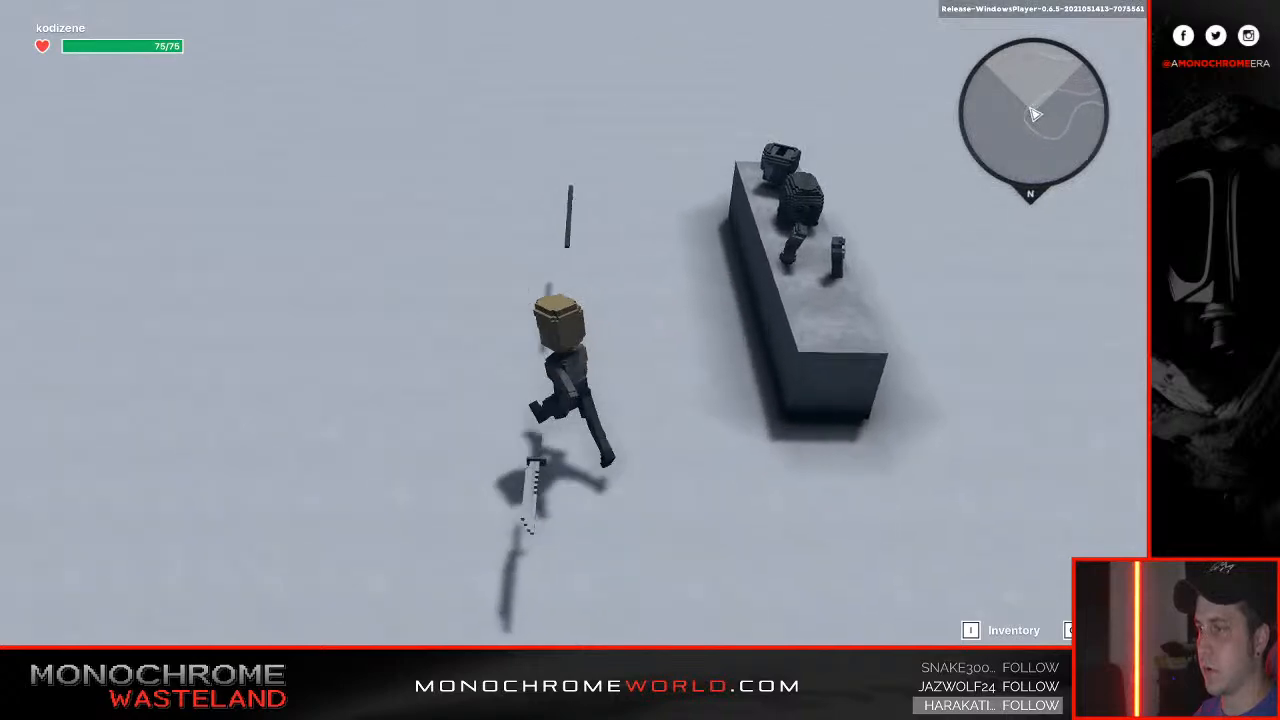
pyautogui.press('w')
pyautogui.press('s')
pyautogui.press('w')
pyautogui.press('s')
pyautogui.press('s')
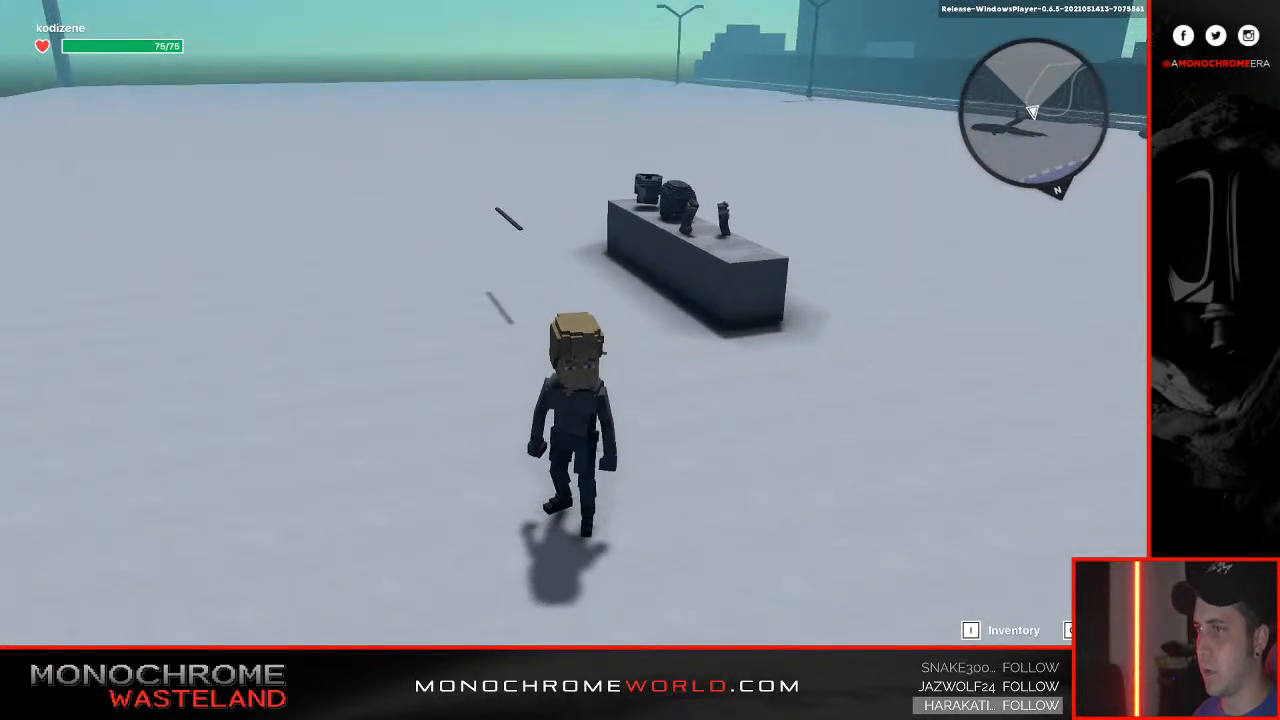
pyautogui.press('w')
pyautogui.press('s')
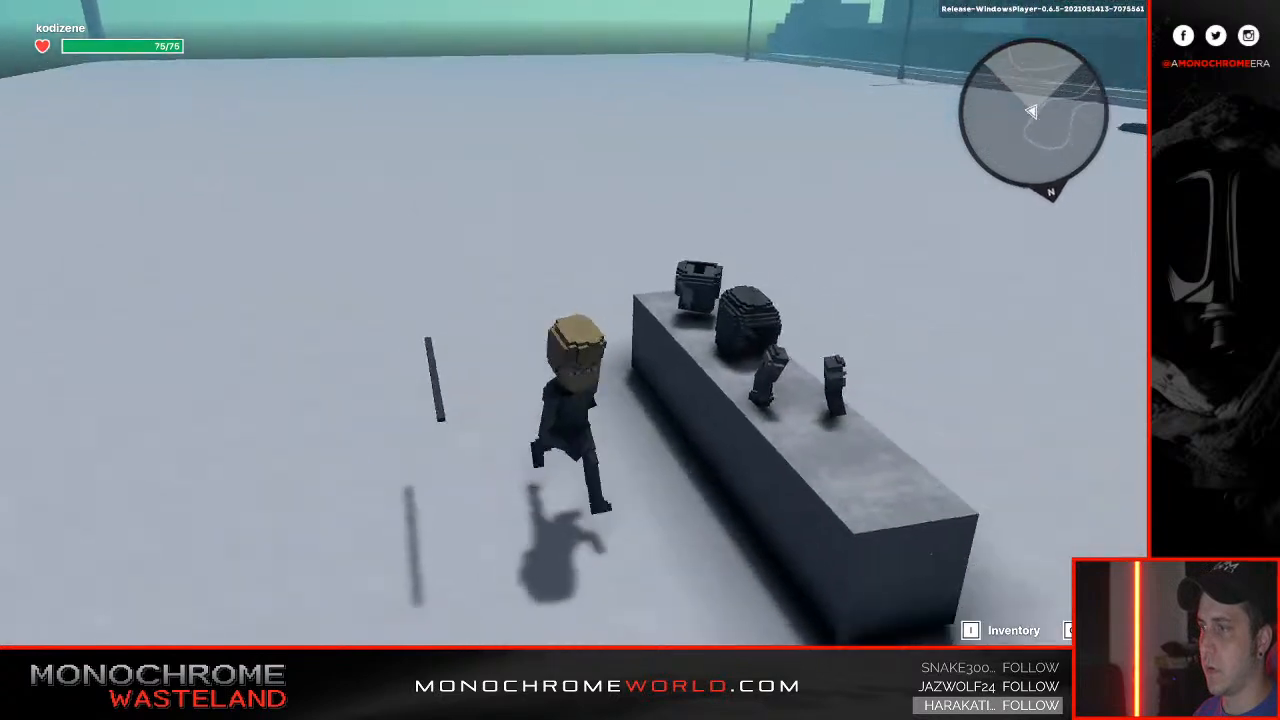
pyautogui.press('i')
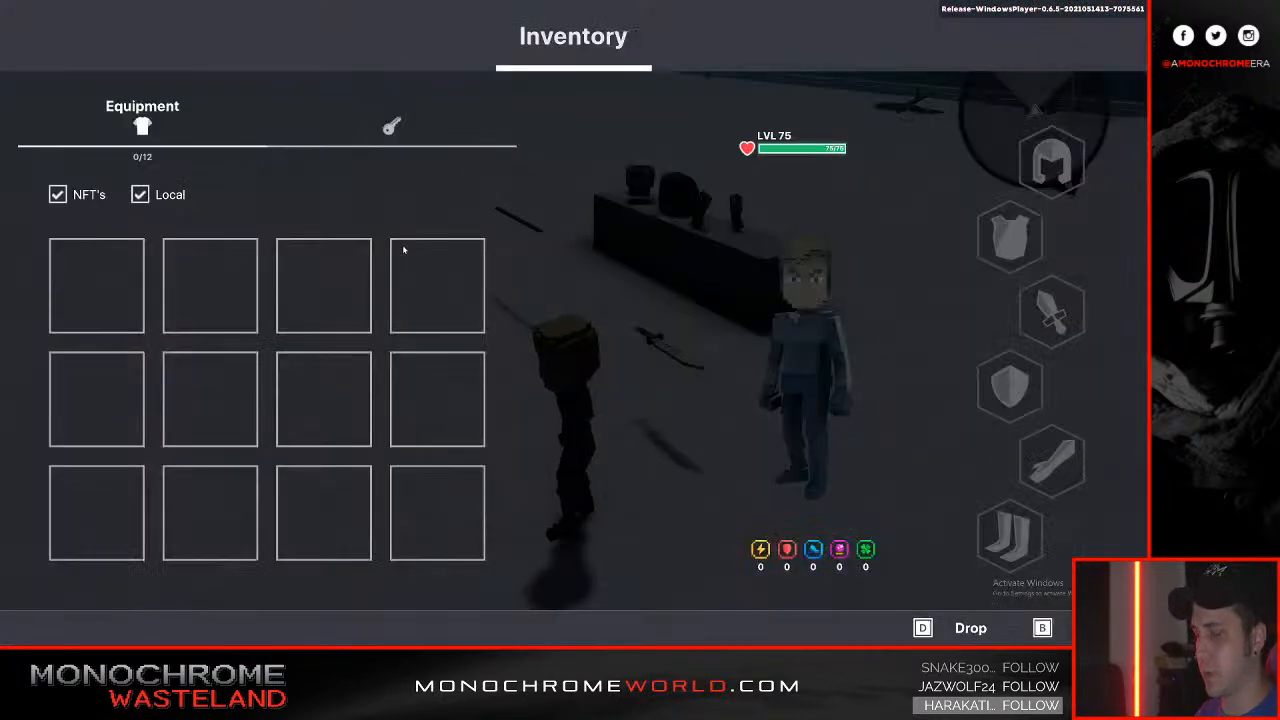
pyautogui.press('Escape')
# Search the asset library for "bat" and place the Spiked Bat on the ground in front of the machete.
pyautogui.press('Tab')
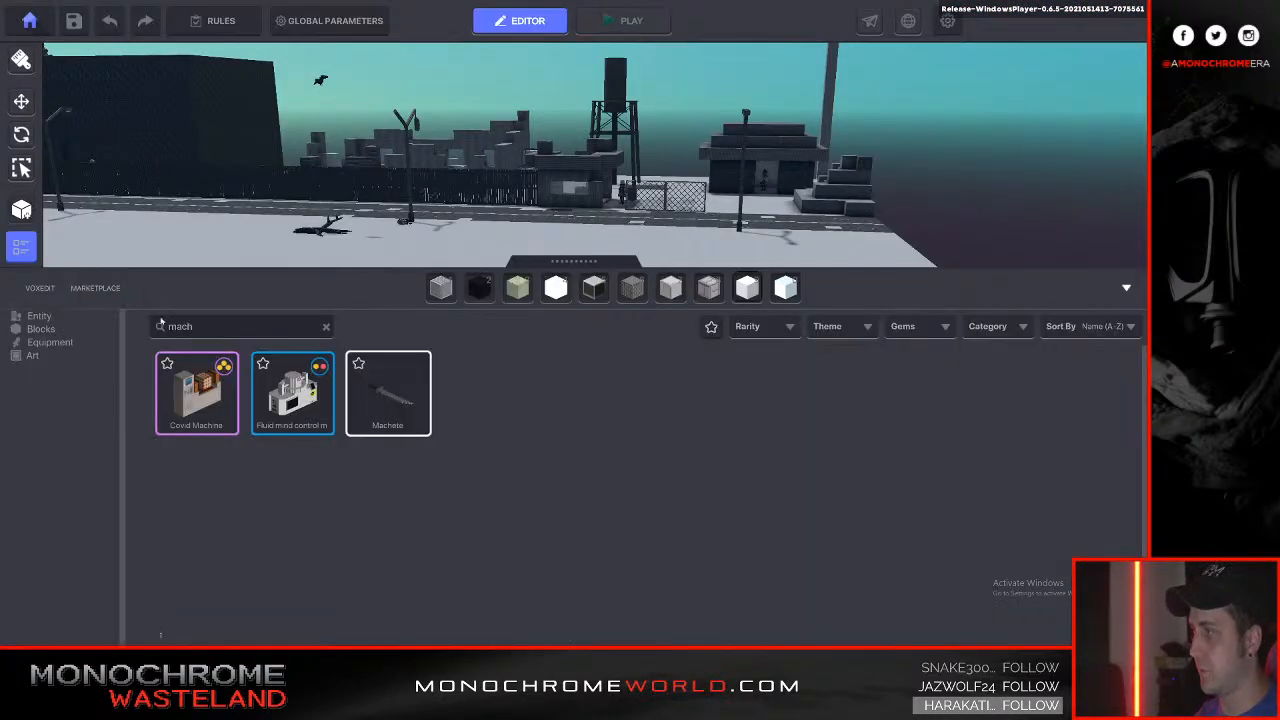
pyautogui.write('bat')
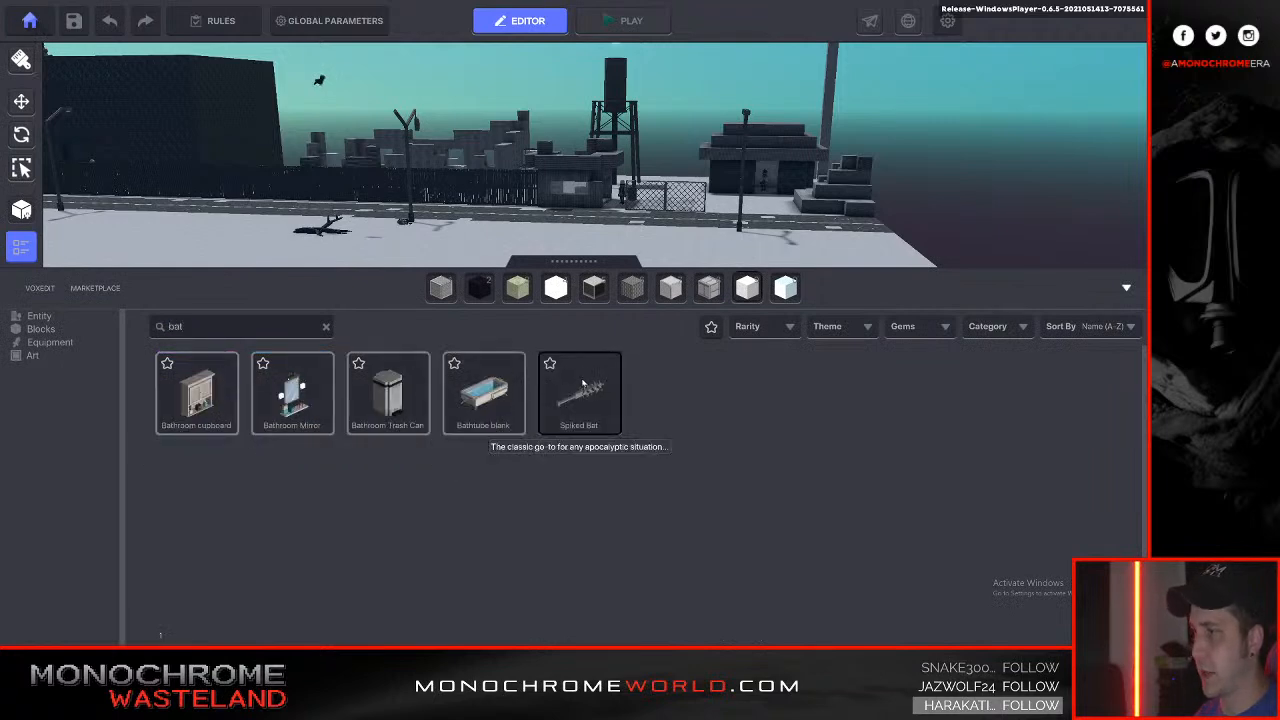
pyautogui.click(581, 382)
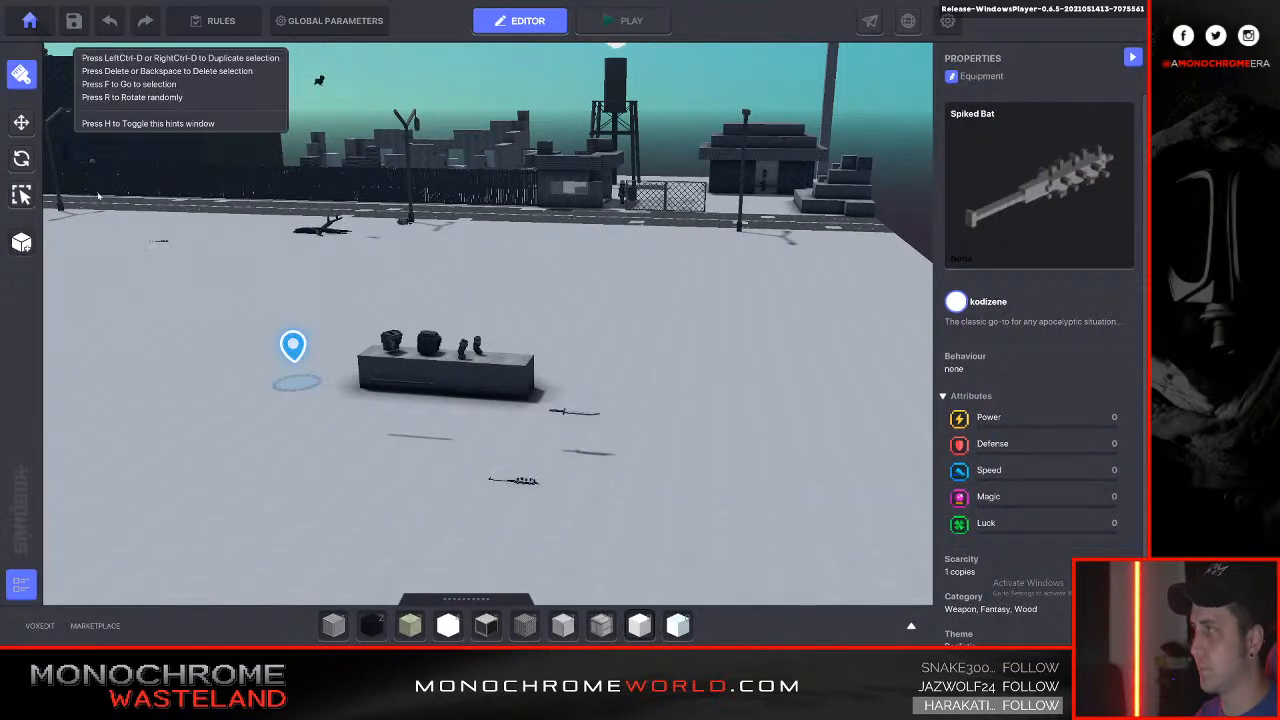
pyautogui.press('Escape')
# Raise the Spiked Bat slightly above the ground and make it collectible with the Collectible component.
pyautogui.click(513, 479)
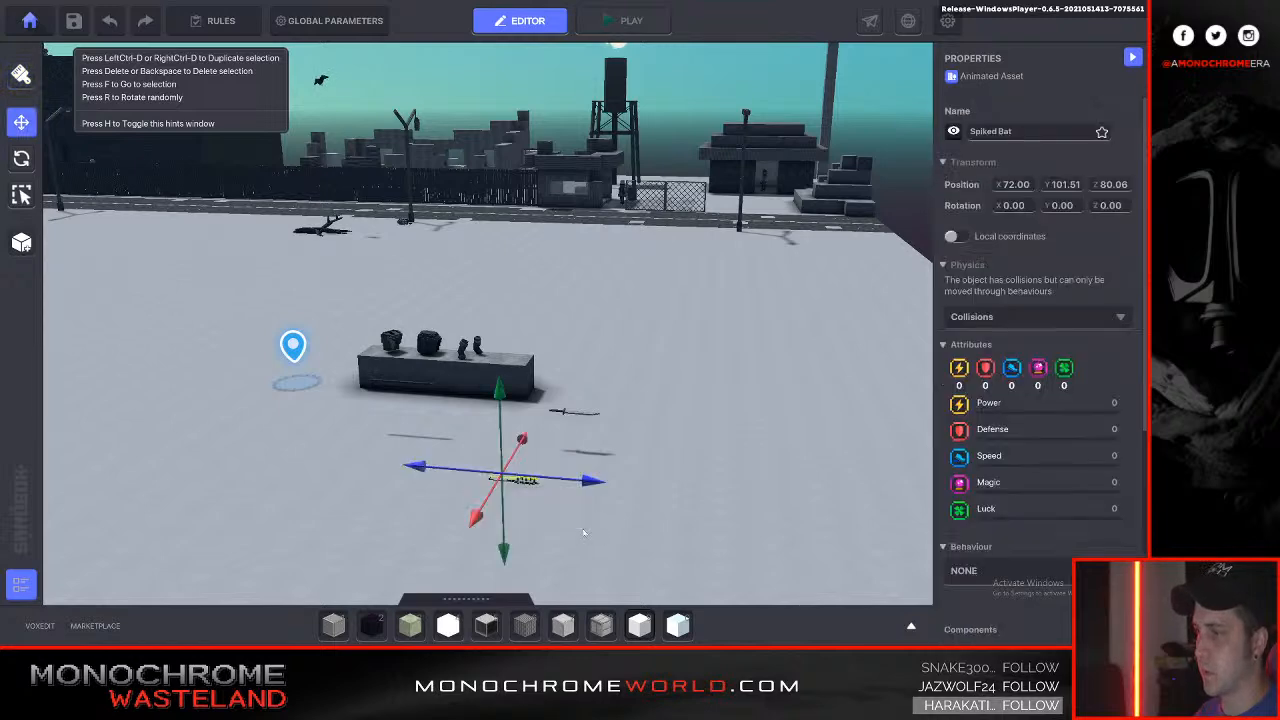
pyautogui.moveTo(499, 388); pyautogui.dragTo(497, 368)
pyautogui.scroll(-5, 1033, 458)
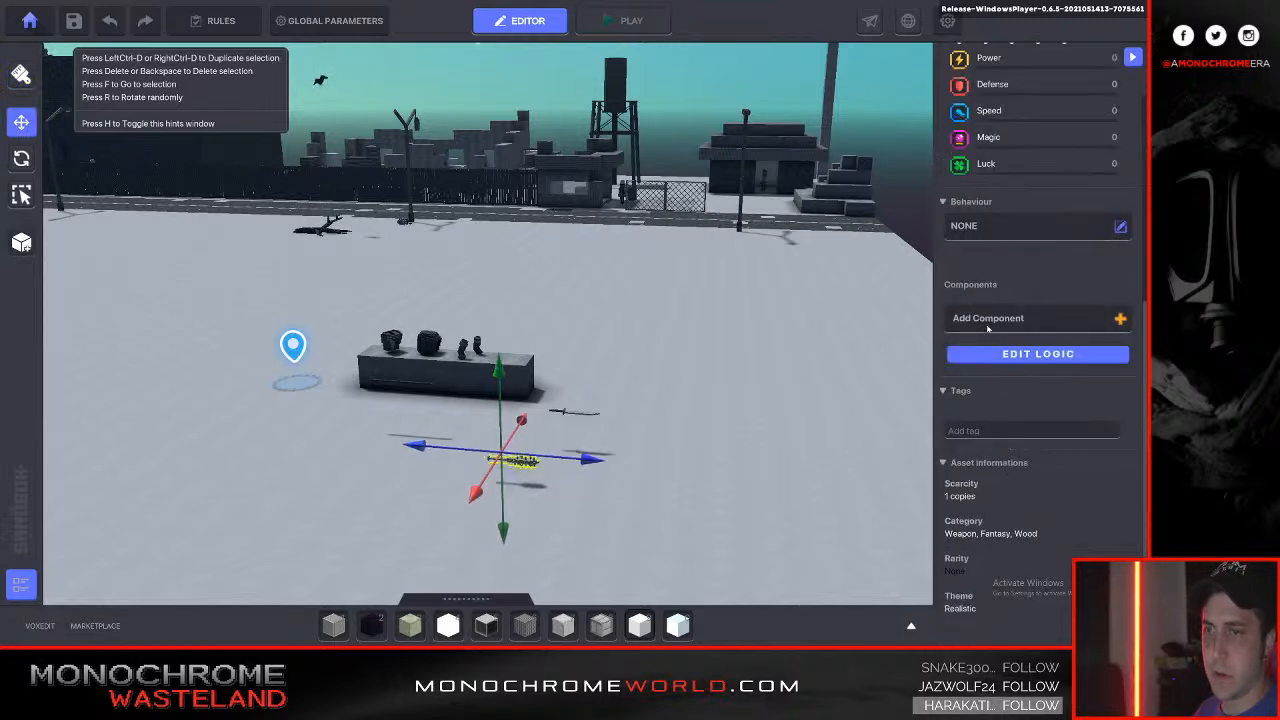
pyautogui.click(990, 322)
pyautogui.click(516, 278)
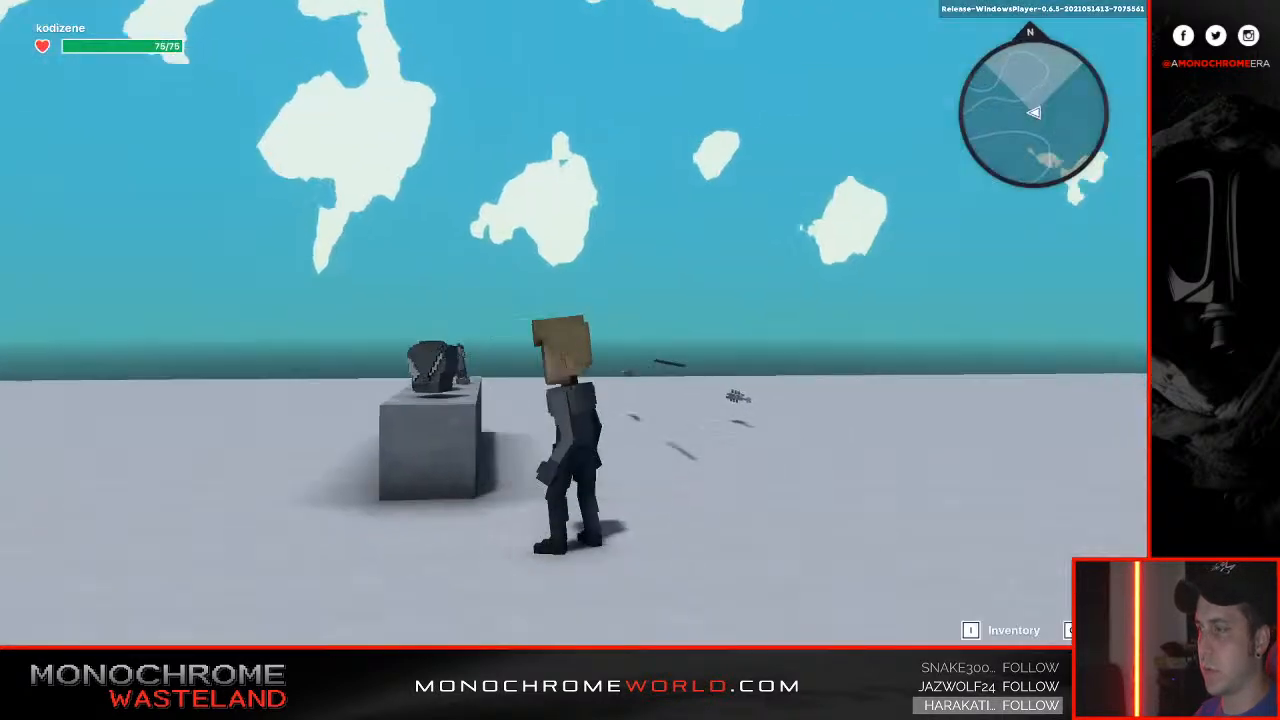
# Run past the spiked bat and machete in play mode and jump onto the block row to collect the arms, hood and chest piece.
pyautogui.press('w')
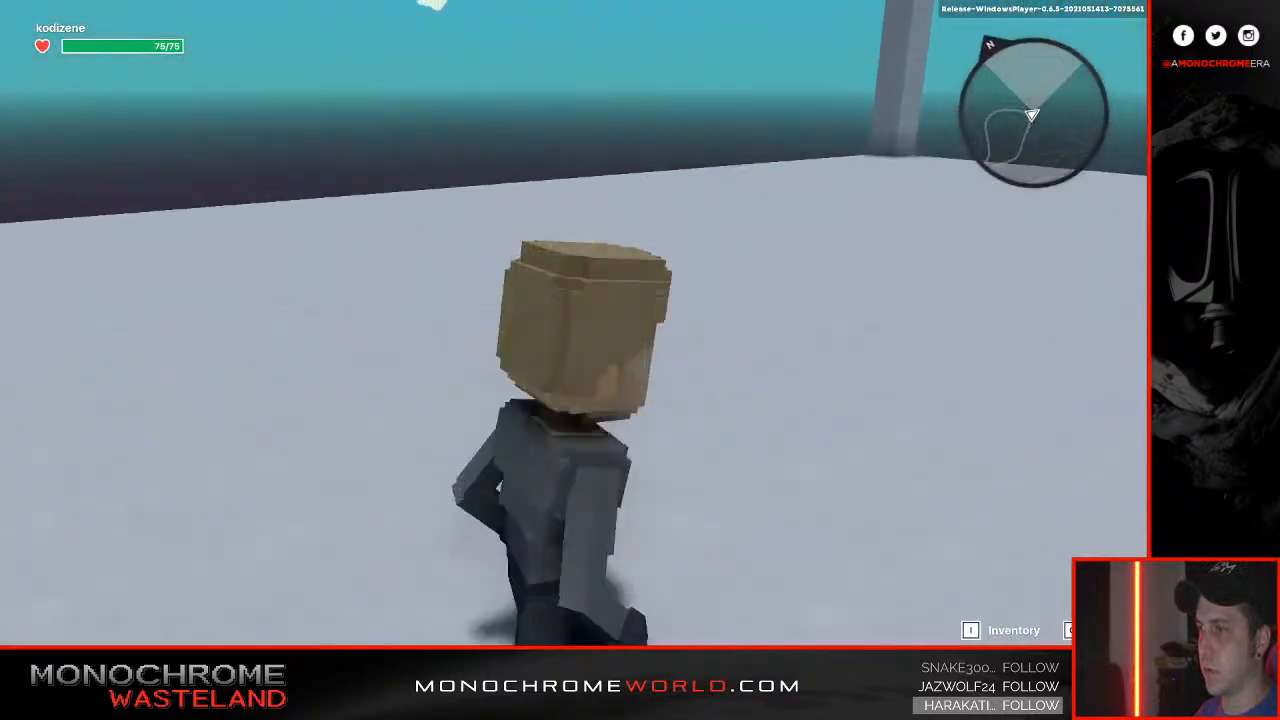
pyautogui.press('a')
pyautogui.press('w')
pyautogui.scroll(4, 575, 323)
pyautogui.scroll(-4, 575, 323)
pyautogui.scroll(3, 575, 323)
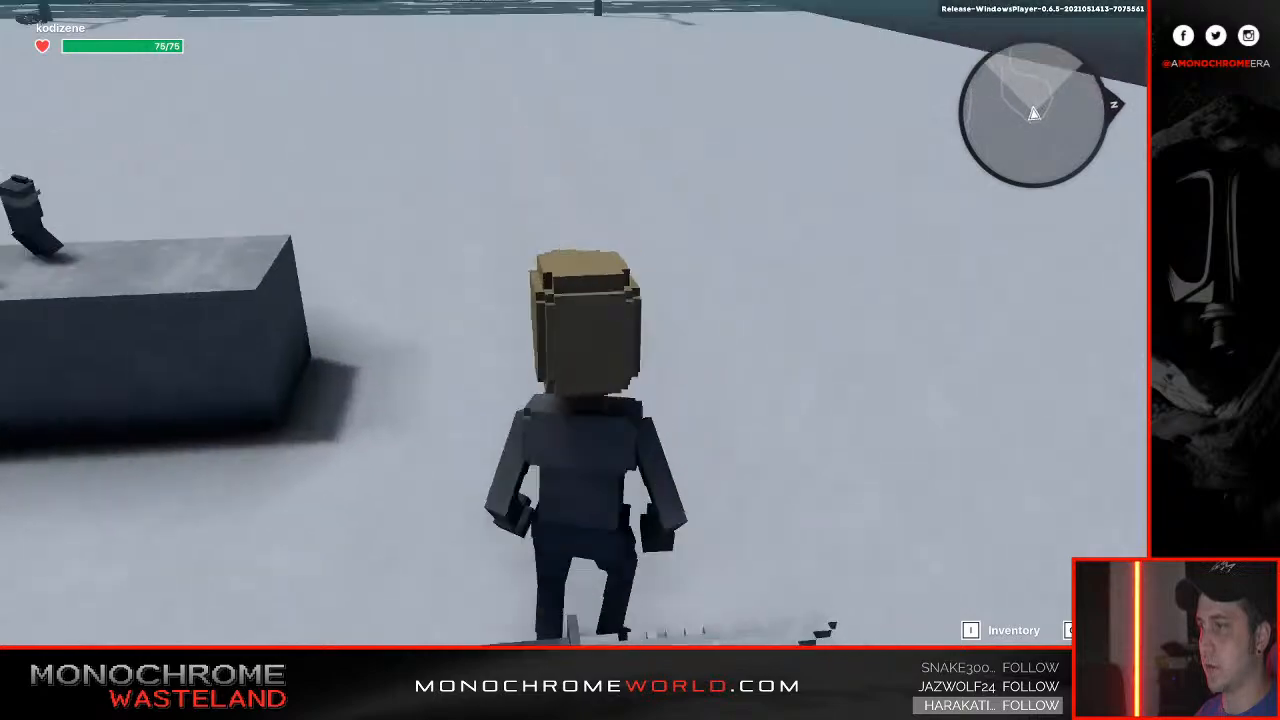
pyautogui.press('w')
pyautogui.scroll(-3, 640, 360)
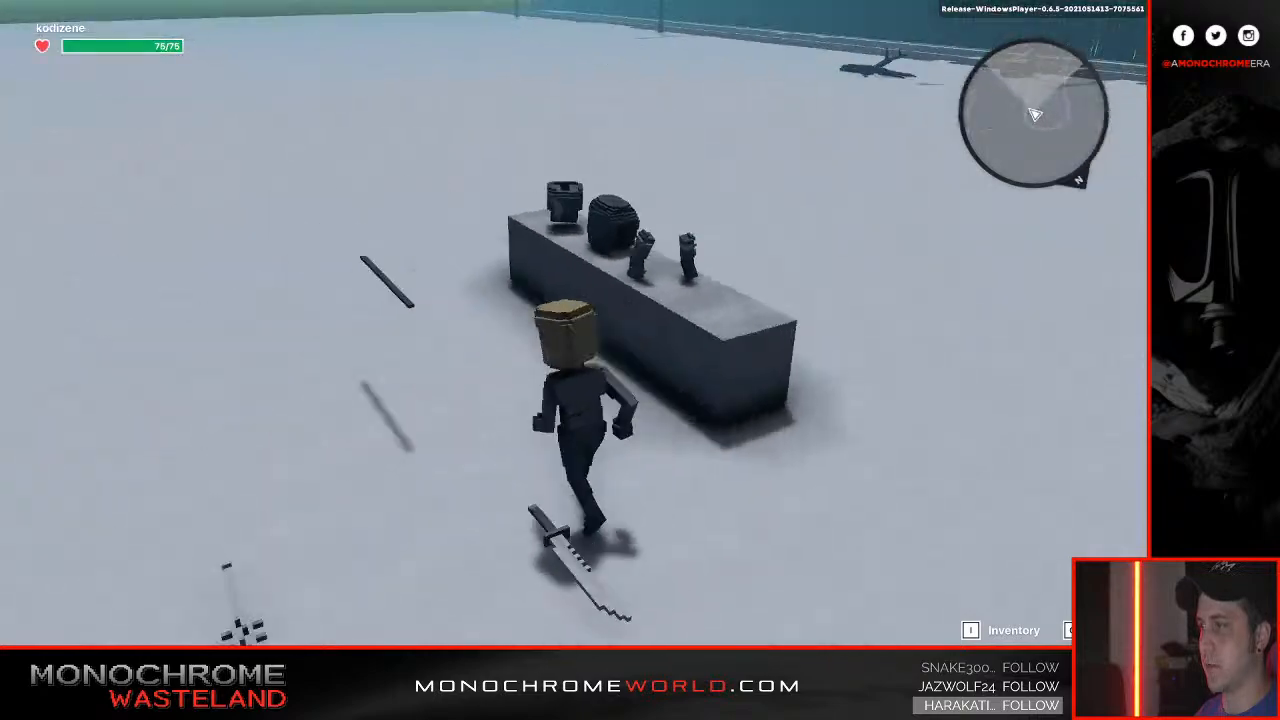
pyautogui.press('space')
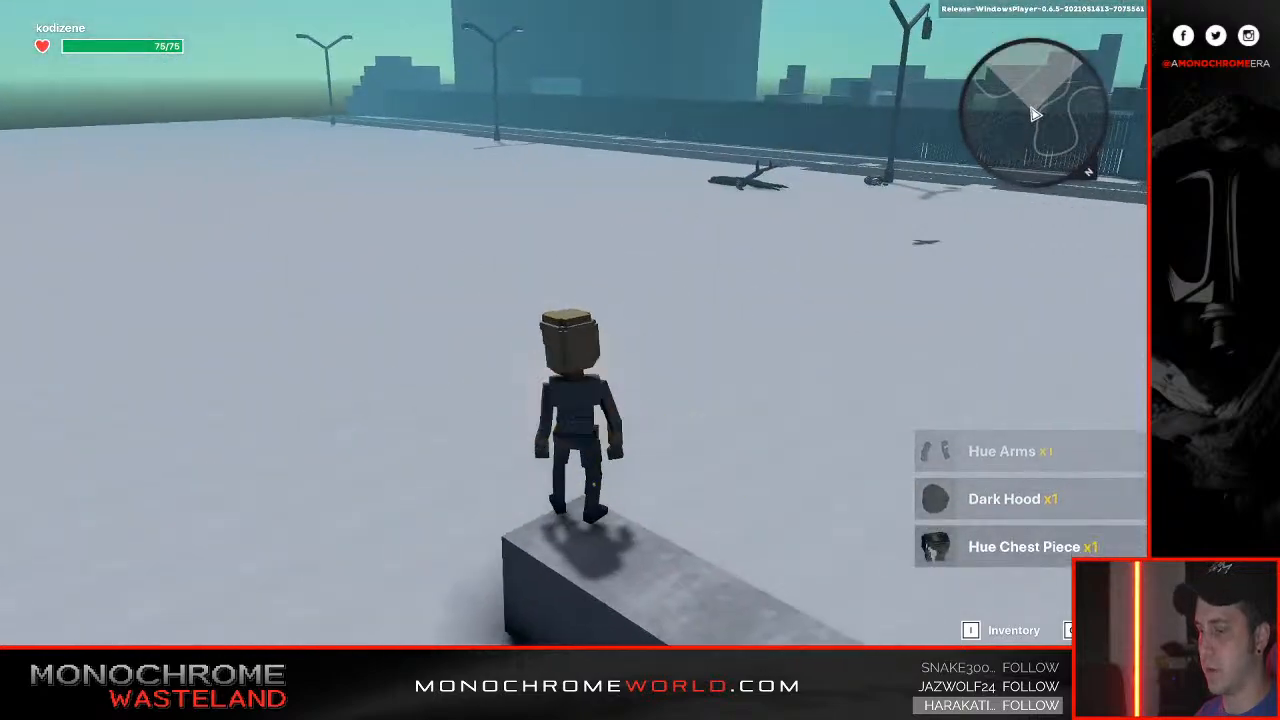
# Equip the dark hood, Hue Arms and Hue Chest Piece from the inventory and run the avatar towards the street.
pyautogui.press('i')
pyautogui.click(111, 294)
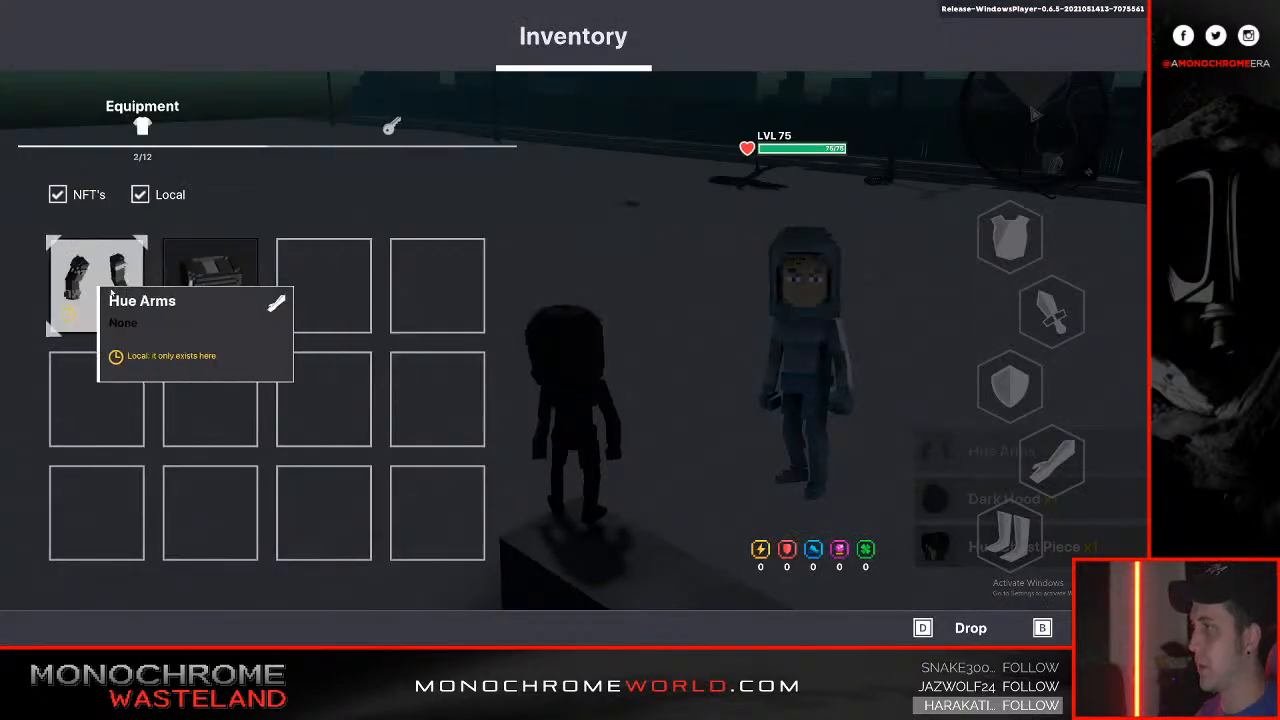
pyautogui.click(111, 293)
pyautogui.click(111, 292)
pyautogui.press('i')
pyautogui.press('w')
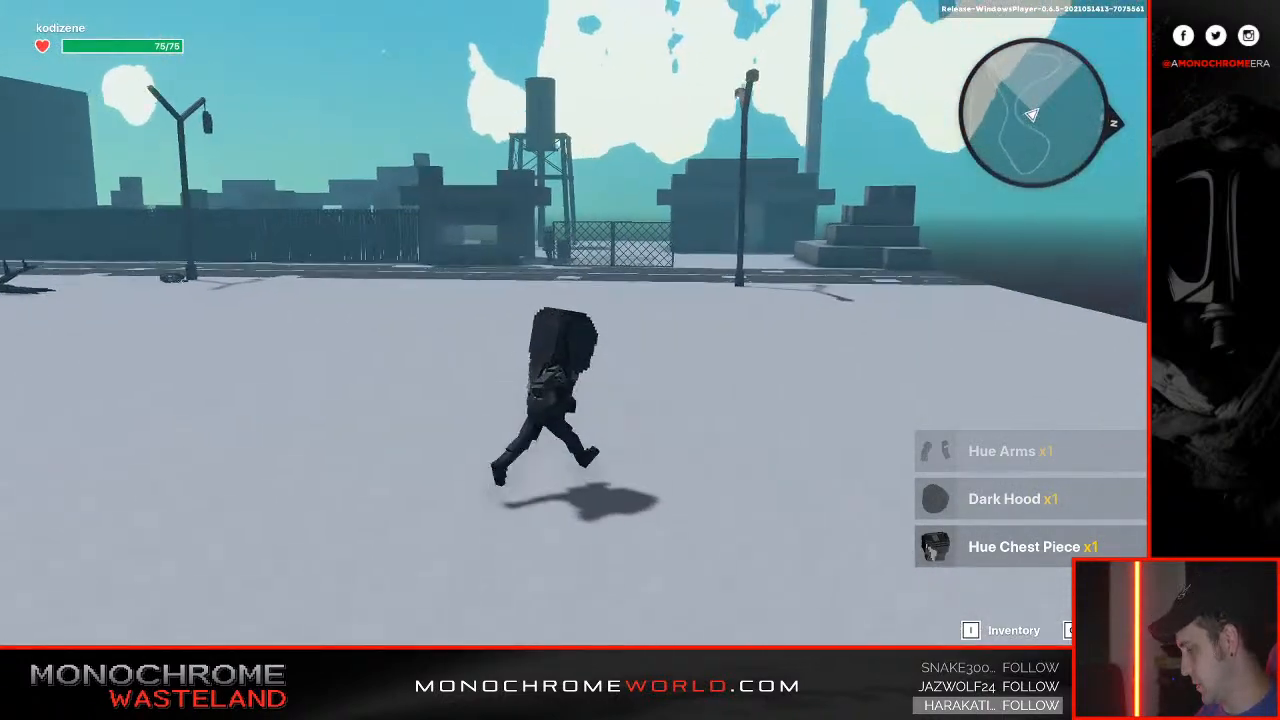
# Look over the equipped armour on the avatar, then cross the street to the building with an enemy in its doorway.
pyautogui.press('s')
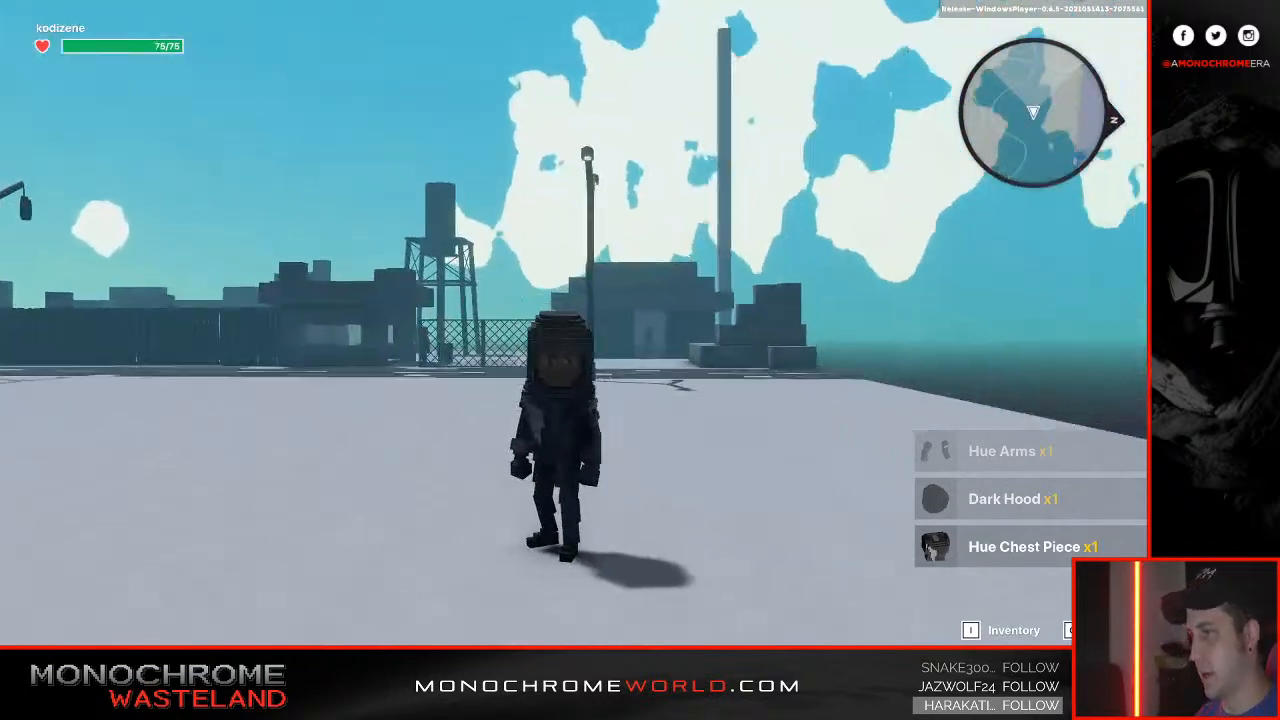
pyautogui.press('w')
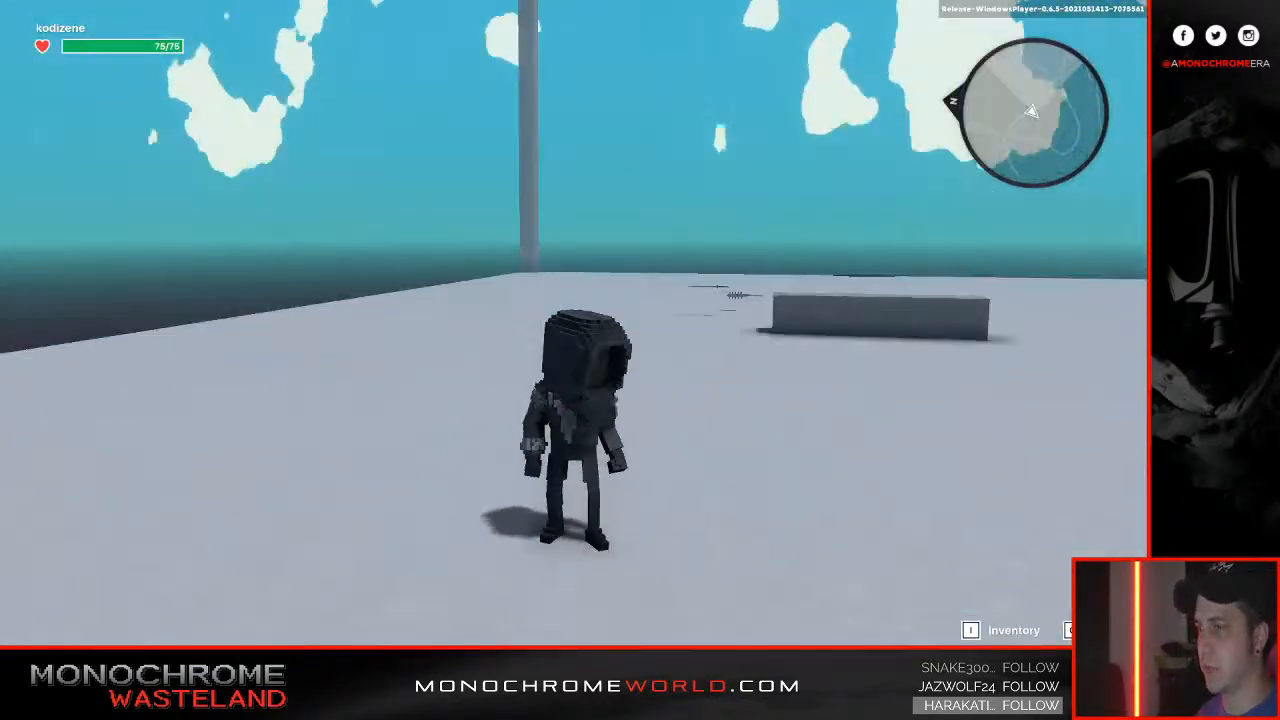
pyautogui.press('w')
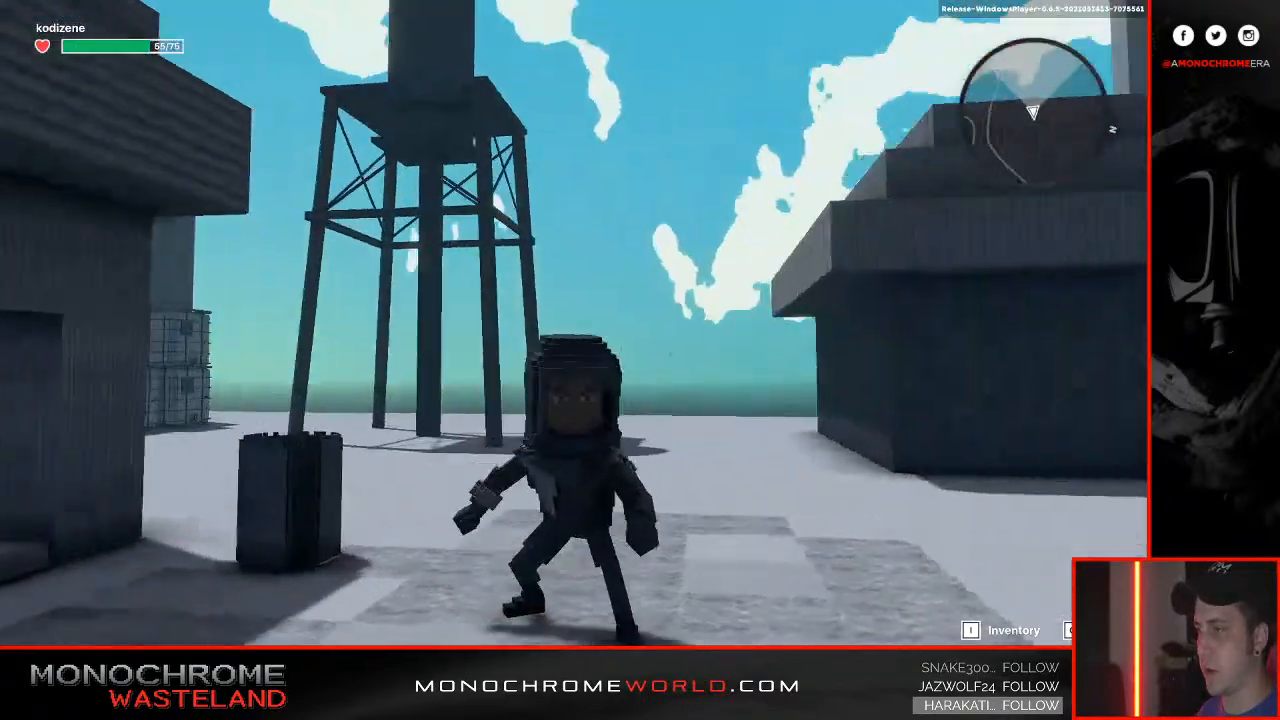
pyautogui.press('w')
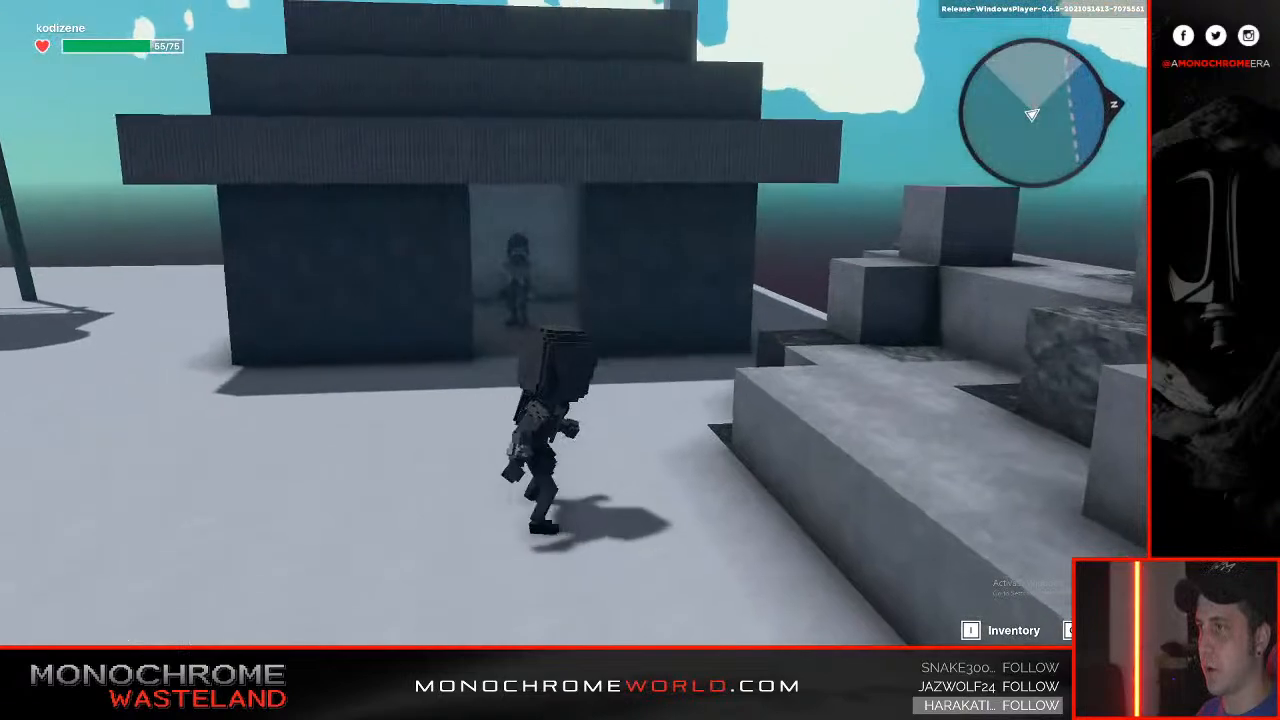
pyautogui.press('w')
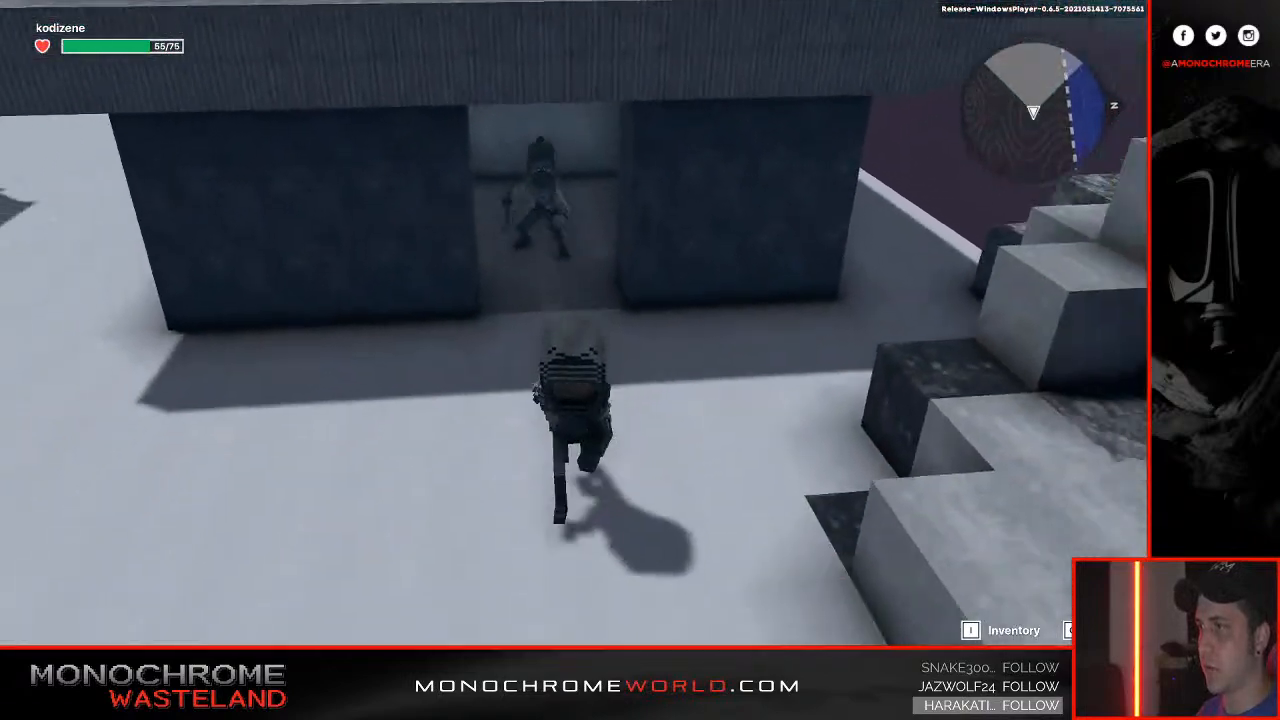
# Fight the Hunter Jailer in the building's doorway, alternately backing off and closing in, until it is defeated.
pyautogui.press('w')
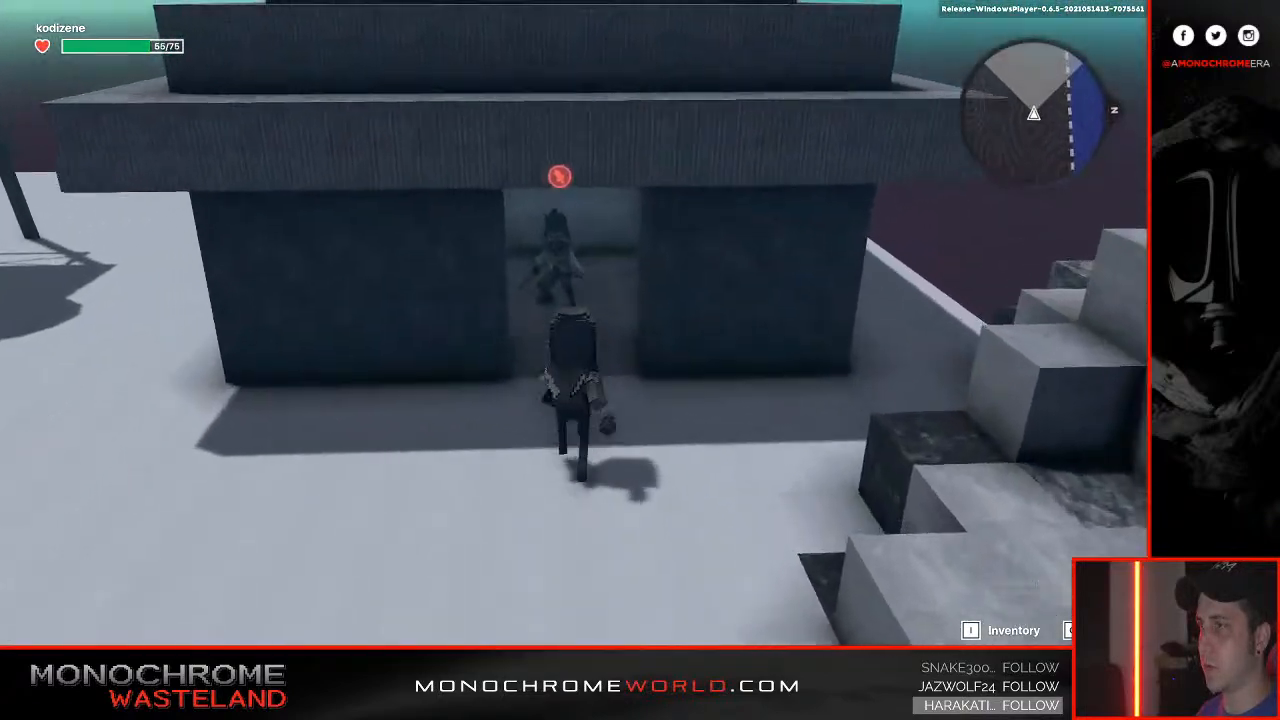
pyautogui.press('s')
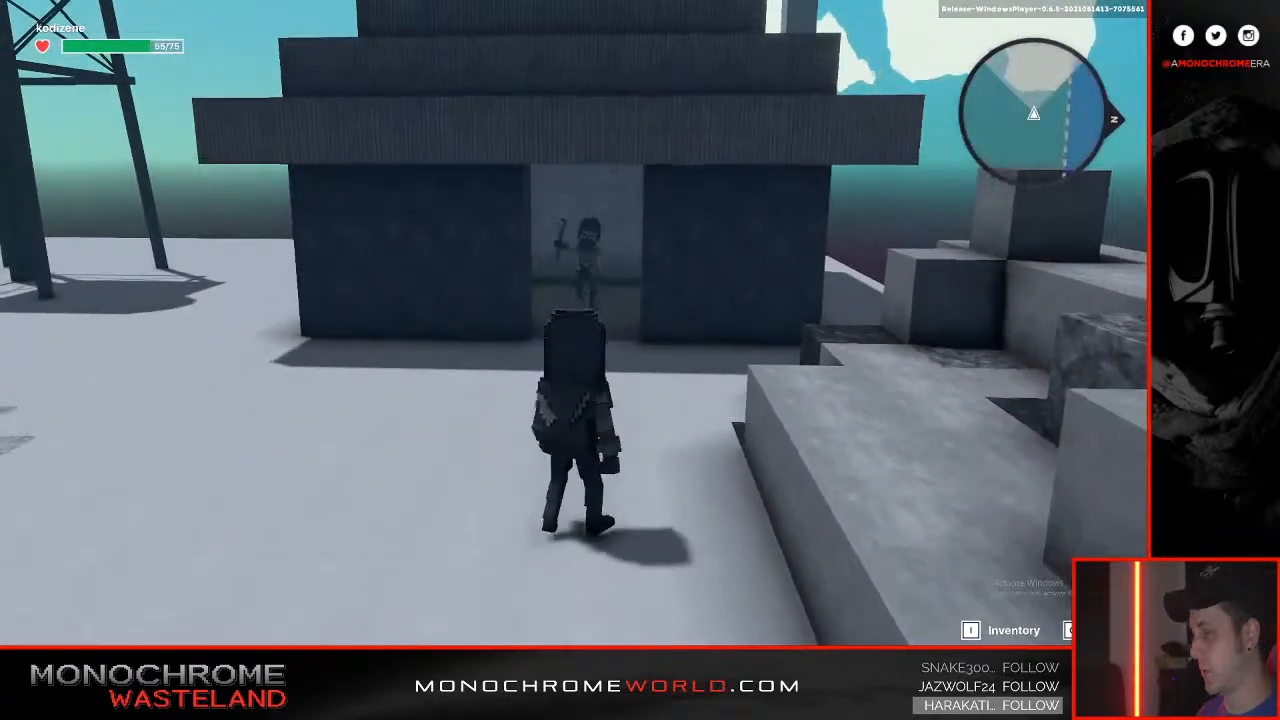
pyautogui.press('w')
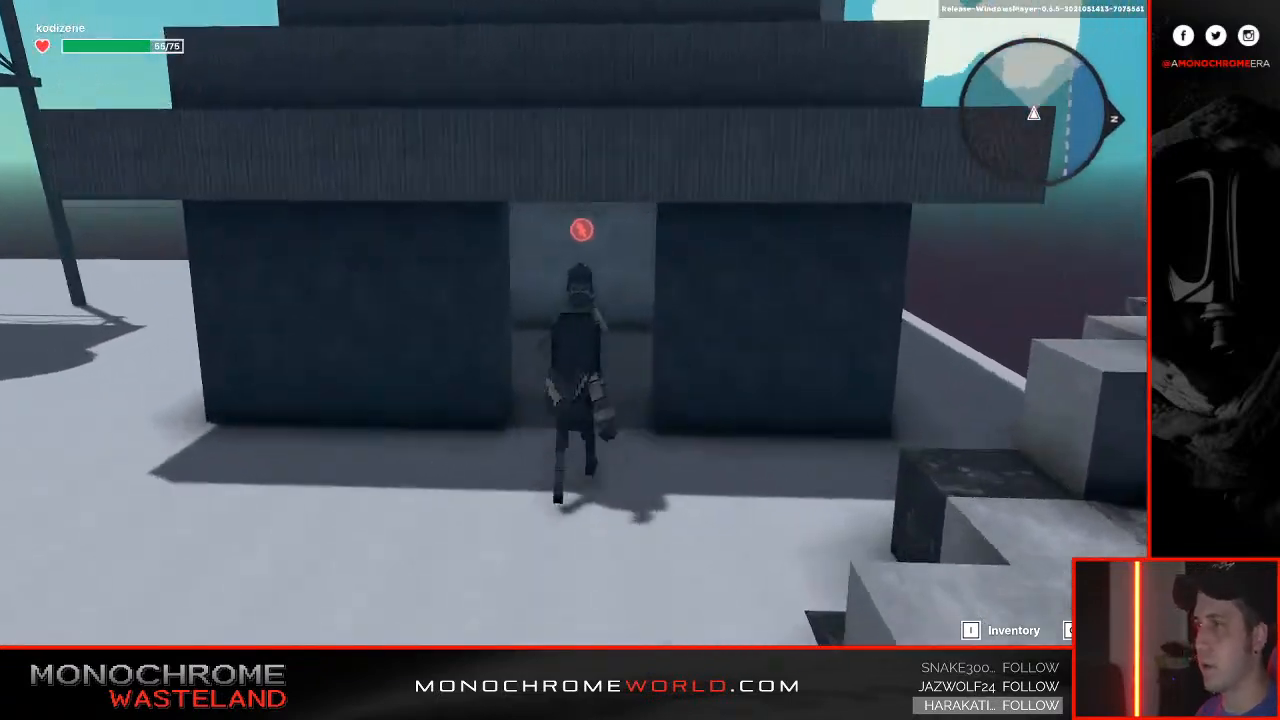
pyautogui.press('s')
pyautogui.press('w')
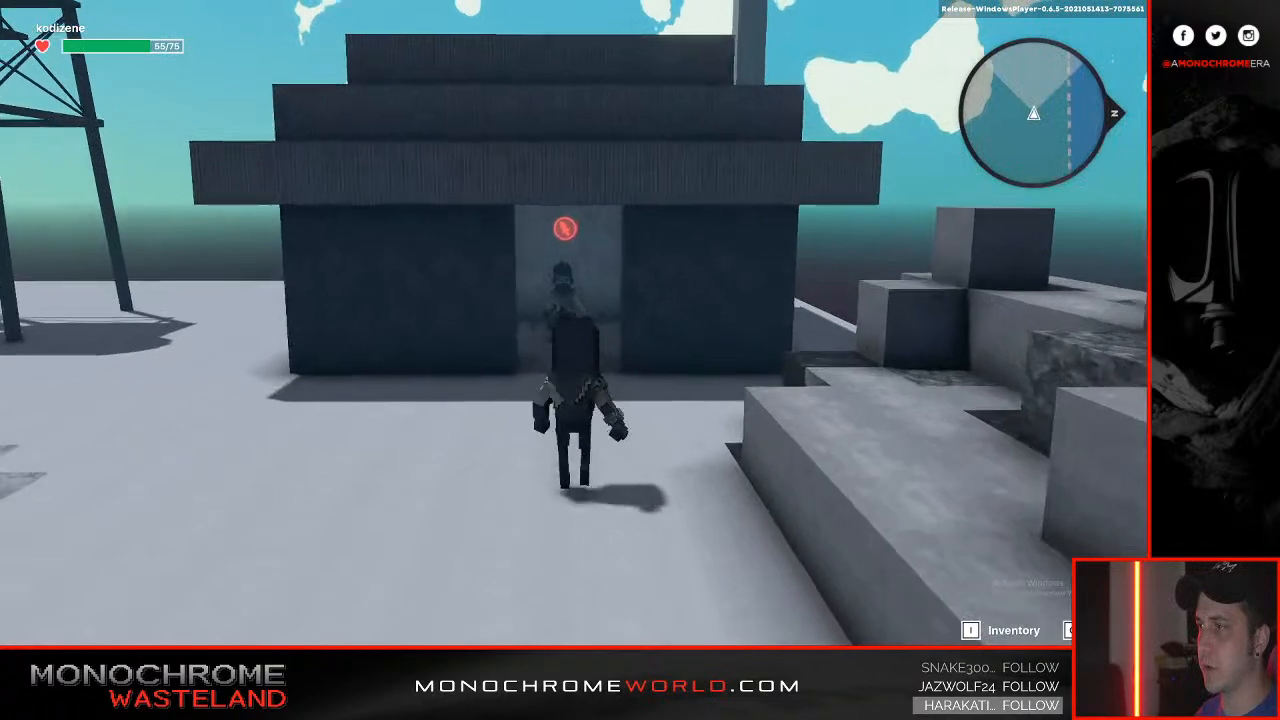
pyautogui.press('s')
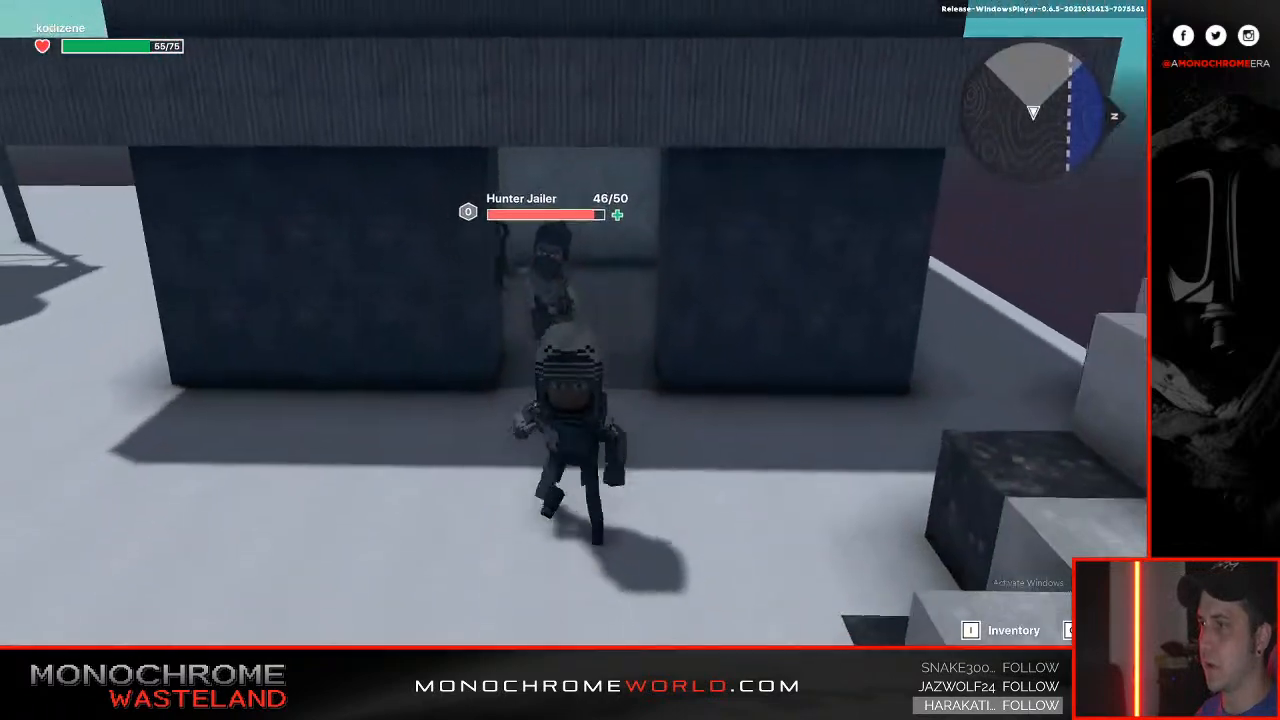
pyautogui.press('w')
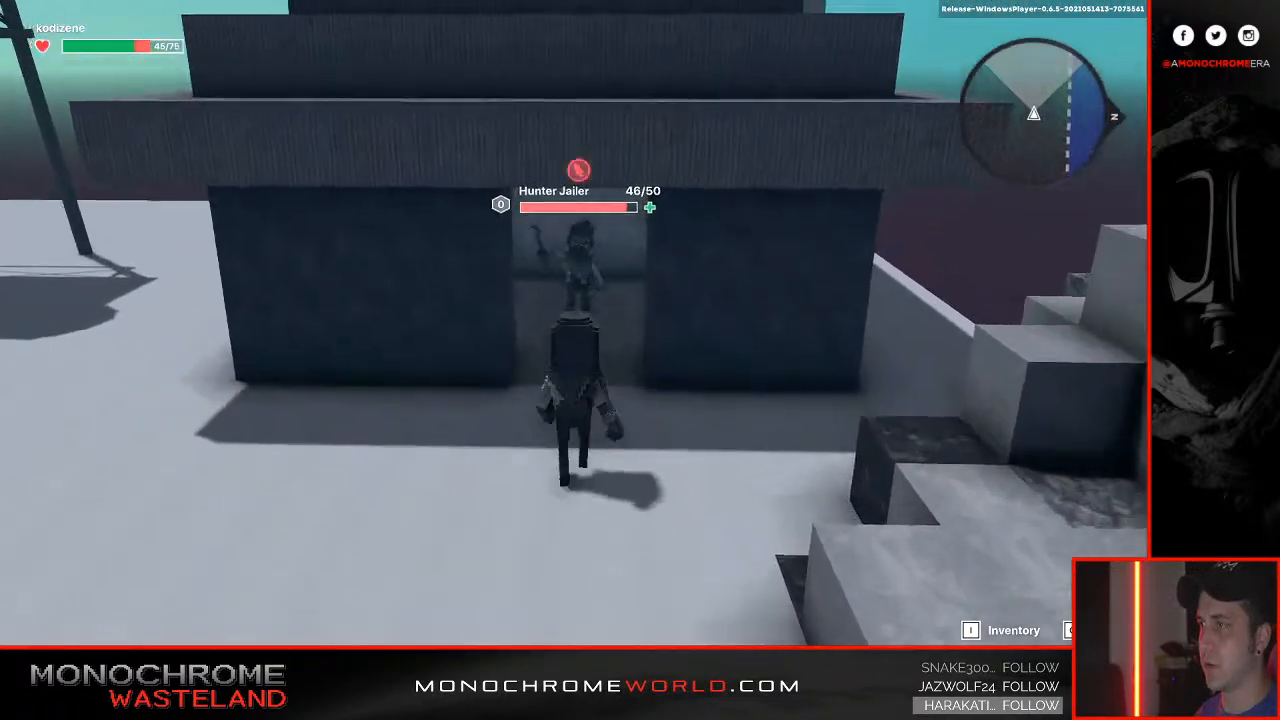
pyautogui.press('w')
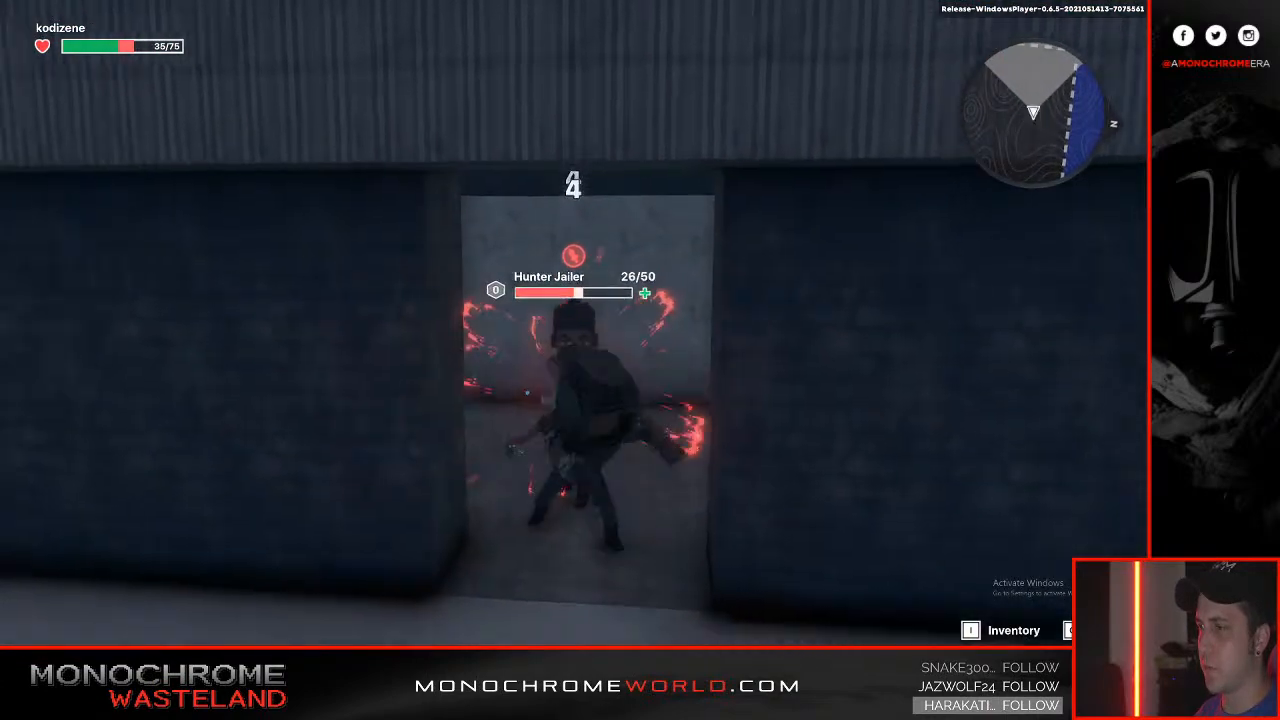
pyautogui.press('s')
pyautogui.press('w')
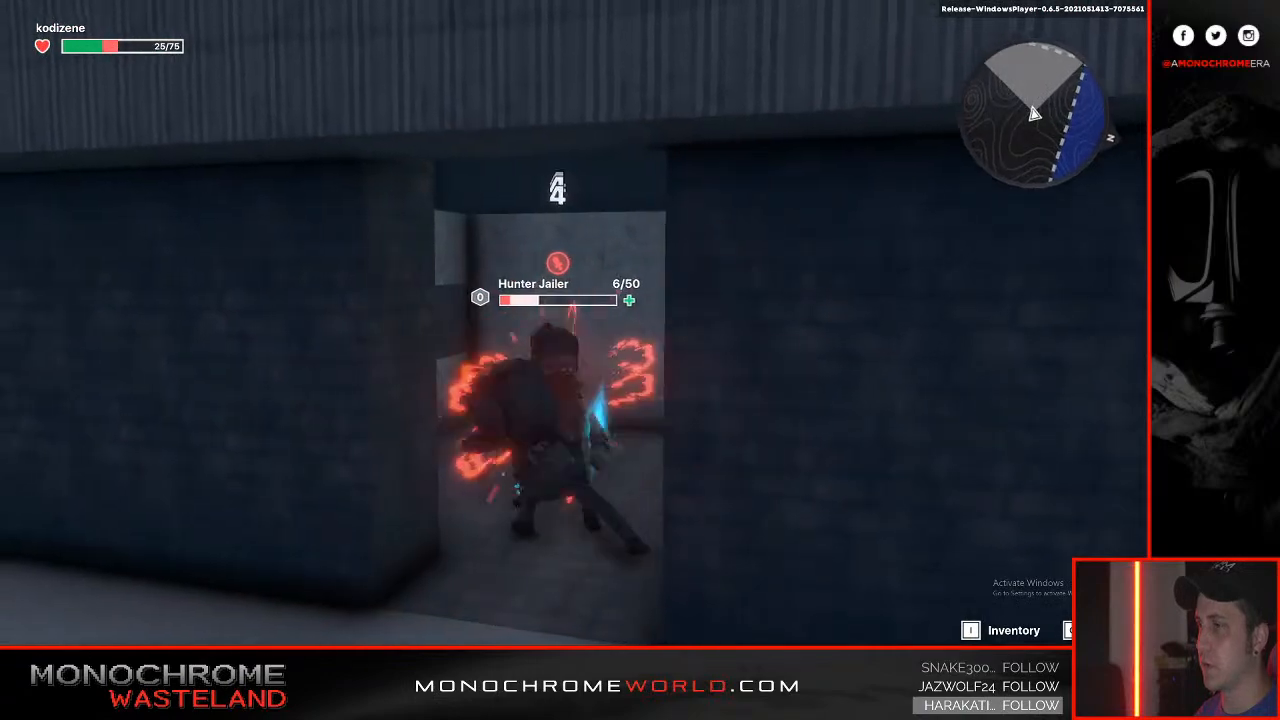
pyautogui.press('s')
# Run the avatar from the building to the corrugated-block ruin along the wooden fence and approach the enemy inside.
pyautogui.press('a')
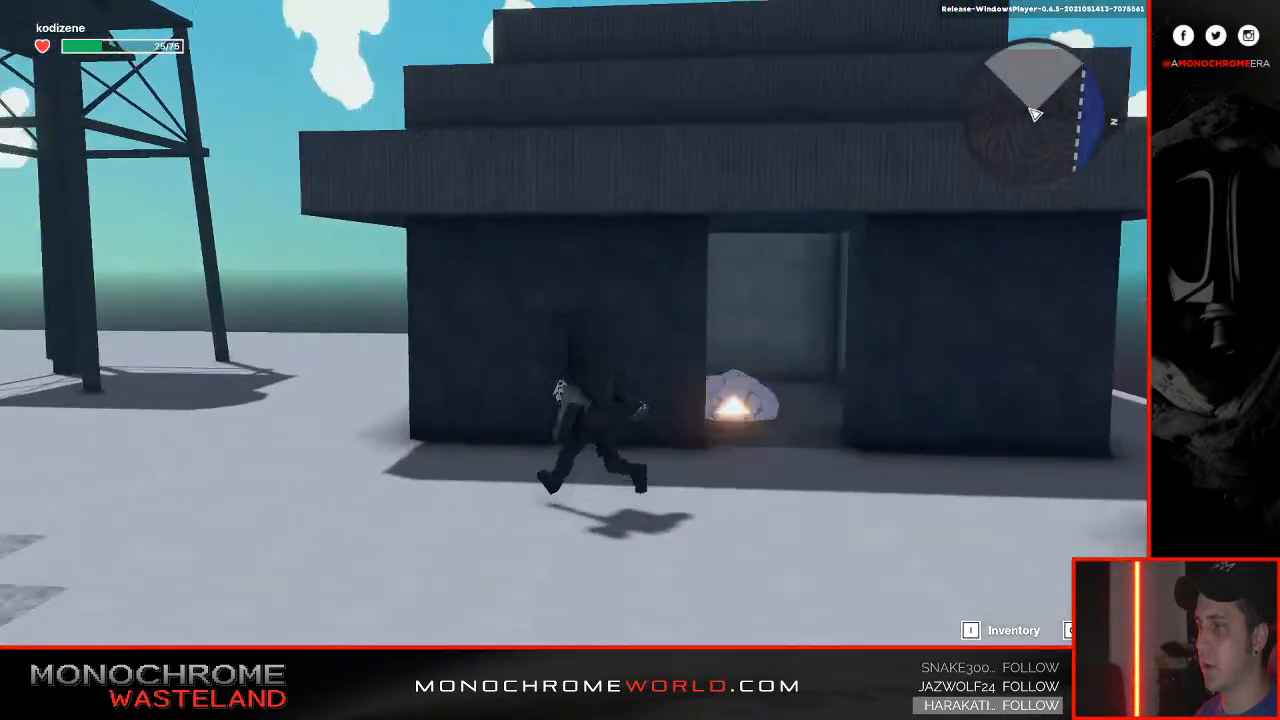
pyautogui.press('w')
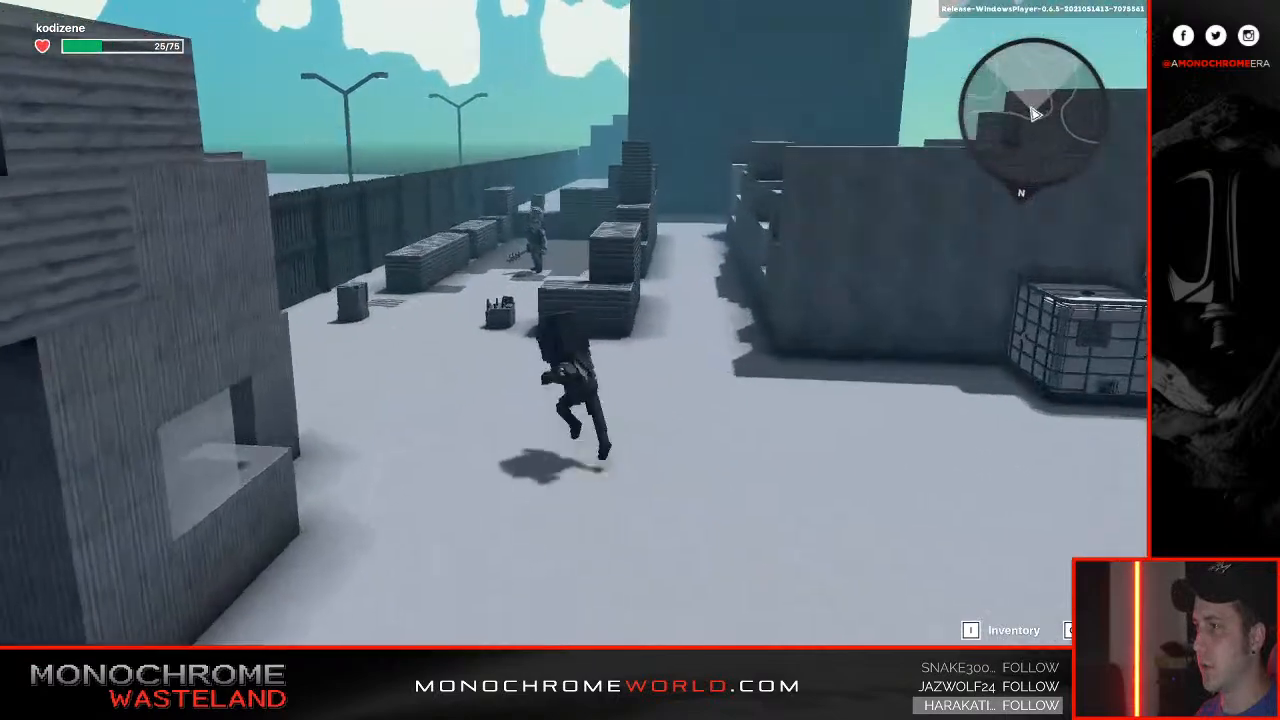
pyautogui.press('w')
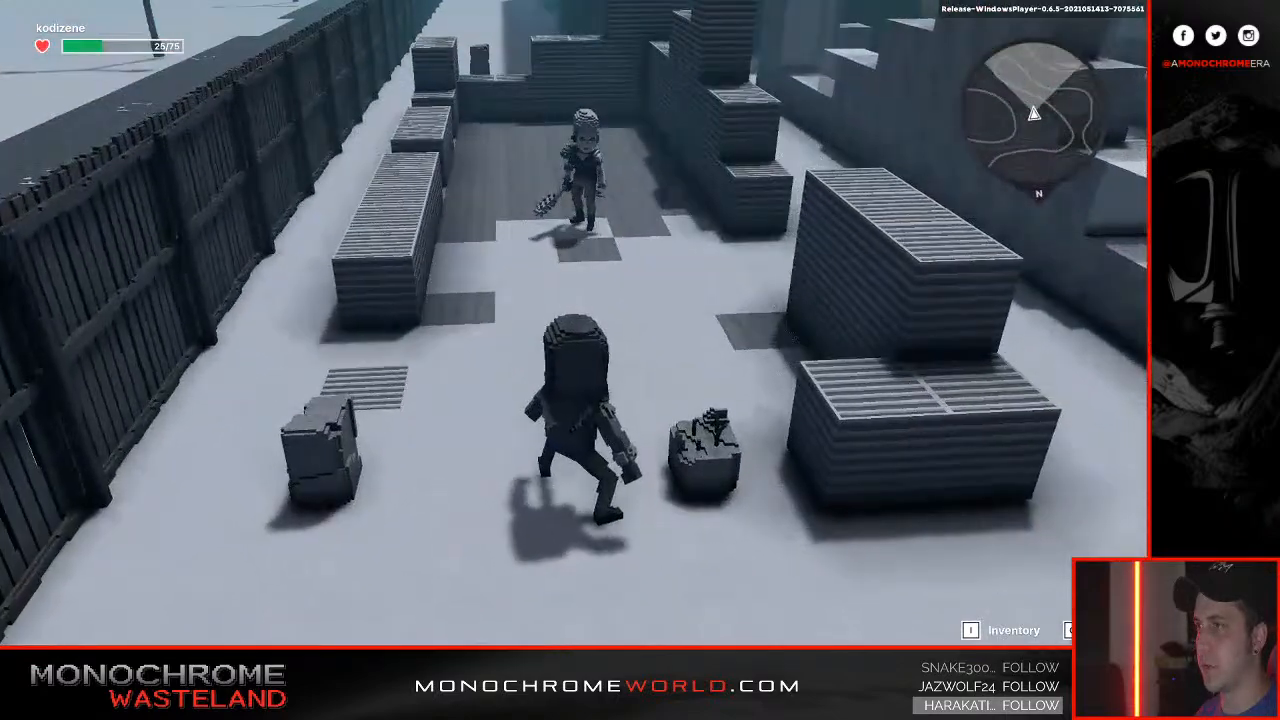
pyautogui.press('w')
pyautogui.press('a')
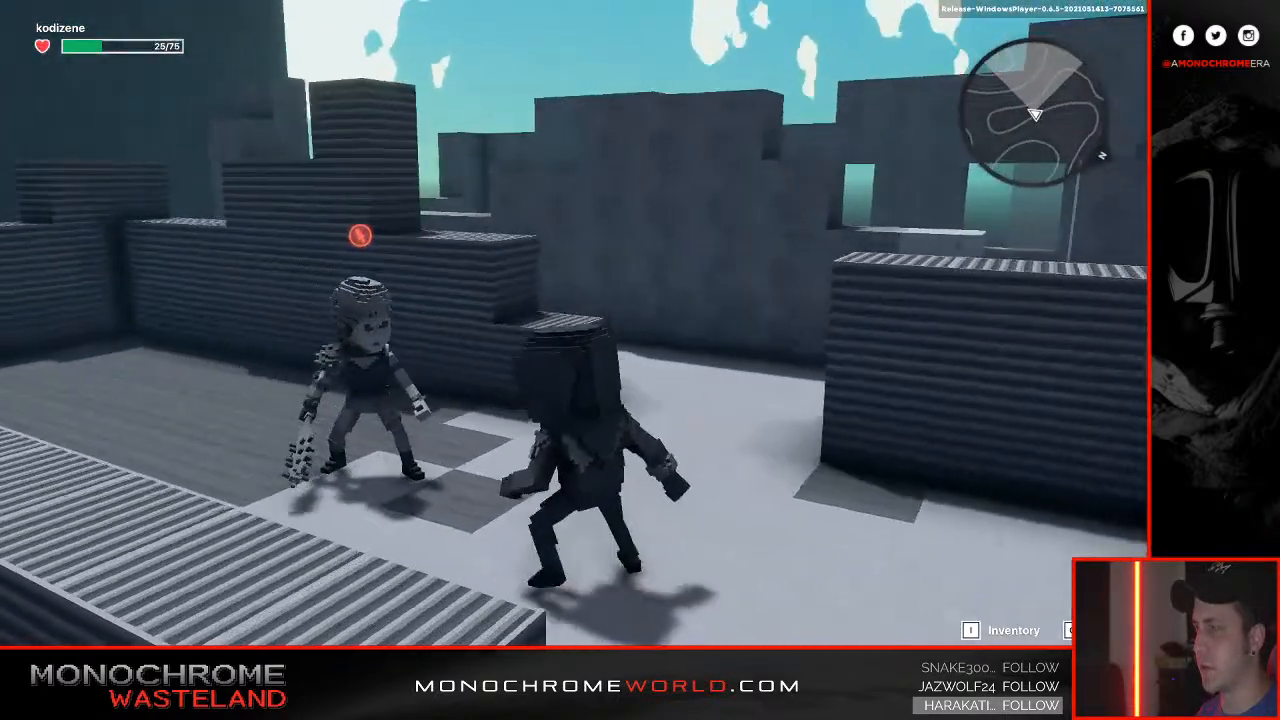
# Attack the Basher in the corrugated-block ruin with repeated unarmed strikes.
pyautogui.rightClick(574, 322)
pyautogui.click(574, 322)
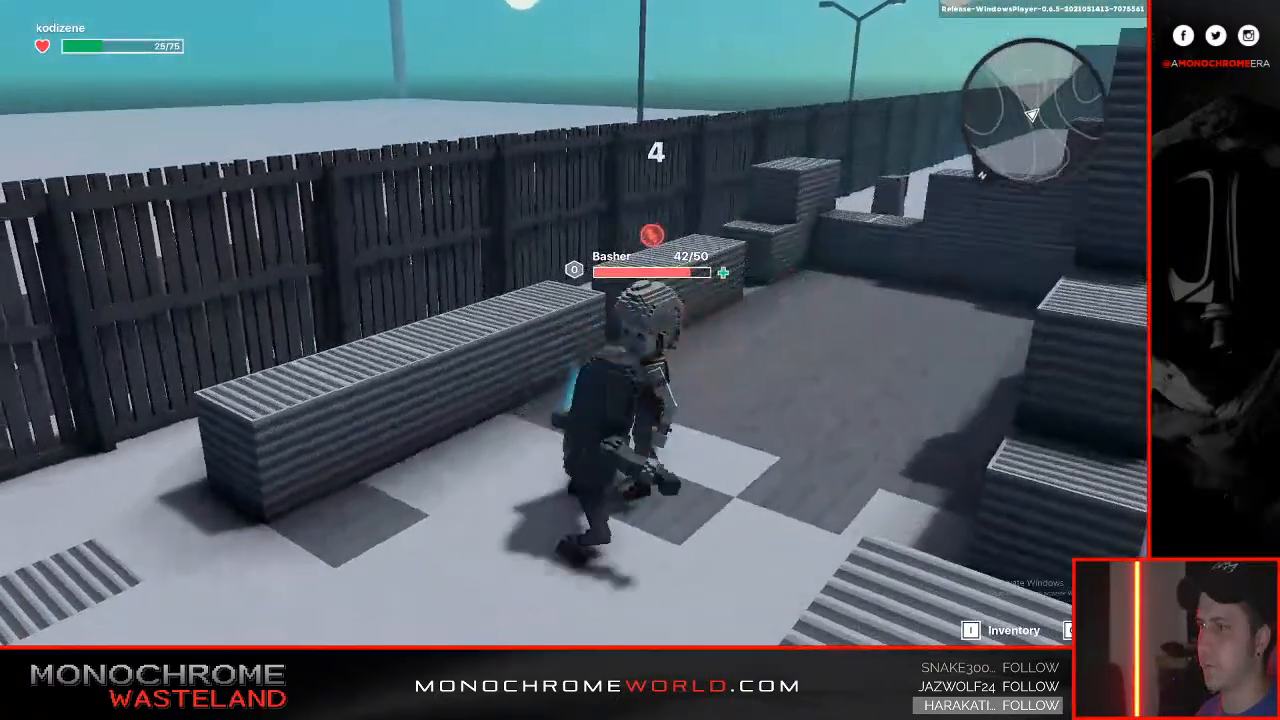
pyautogui.click(574, 322)
pyautogui.click(574, 322)
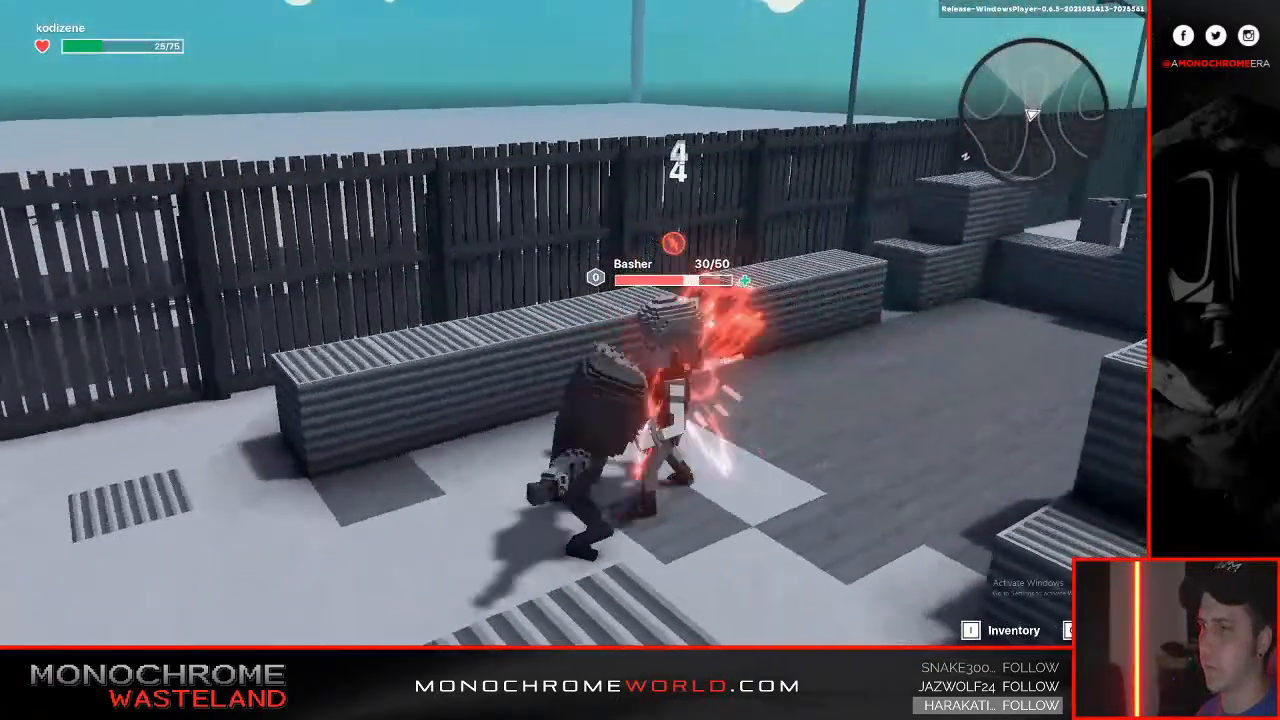
pyautogui.click(574, 322)
pyautogui.click(574, 322)
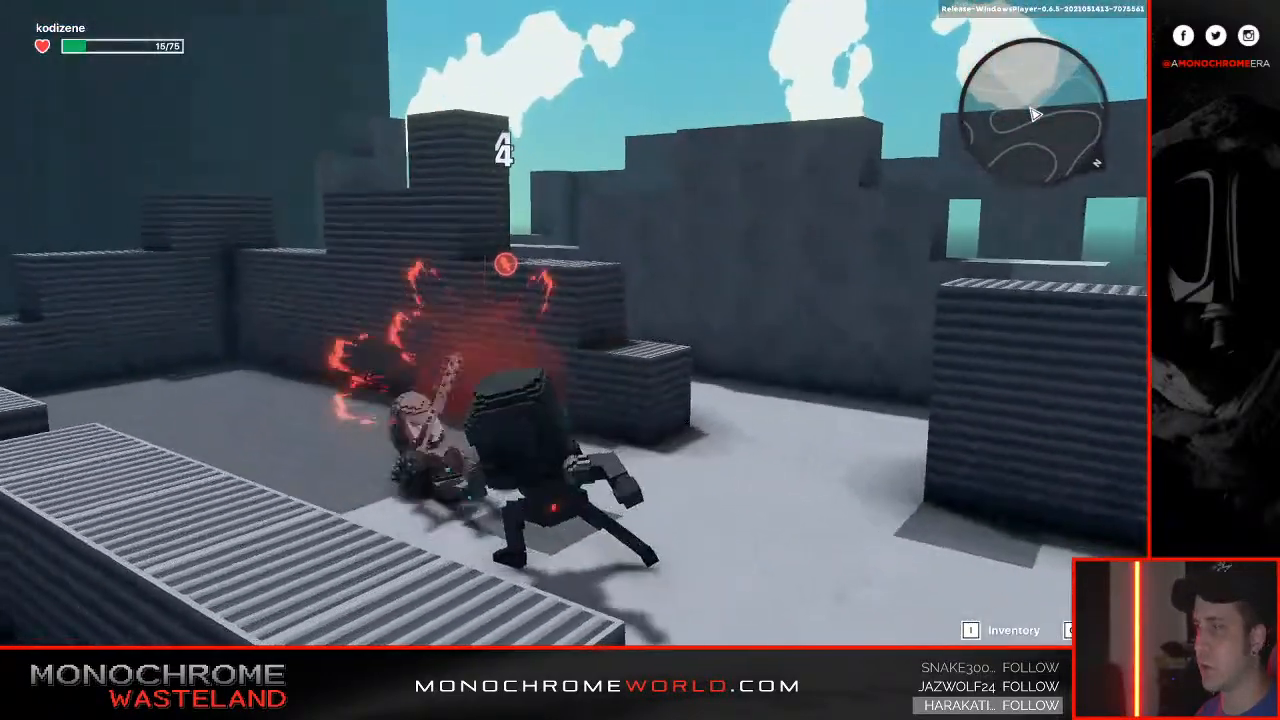
# Run around the concrete ruin, jump onto the caged tanks and climb over its wall to reach the enemy inside.
pyautogui.press('w')
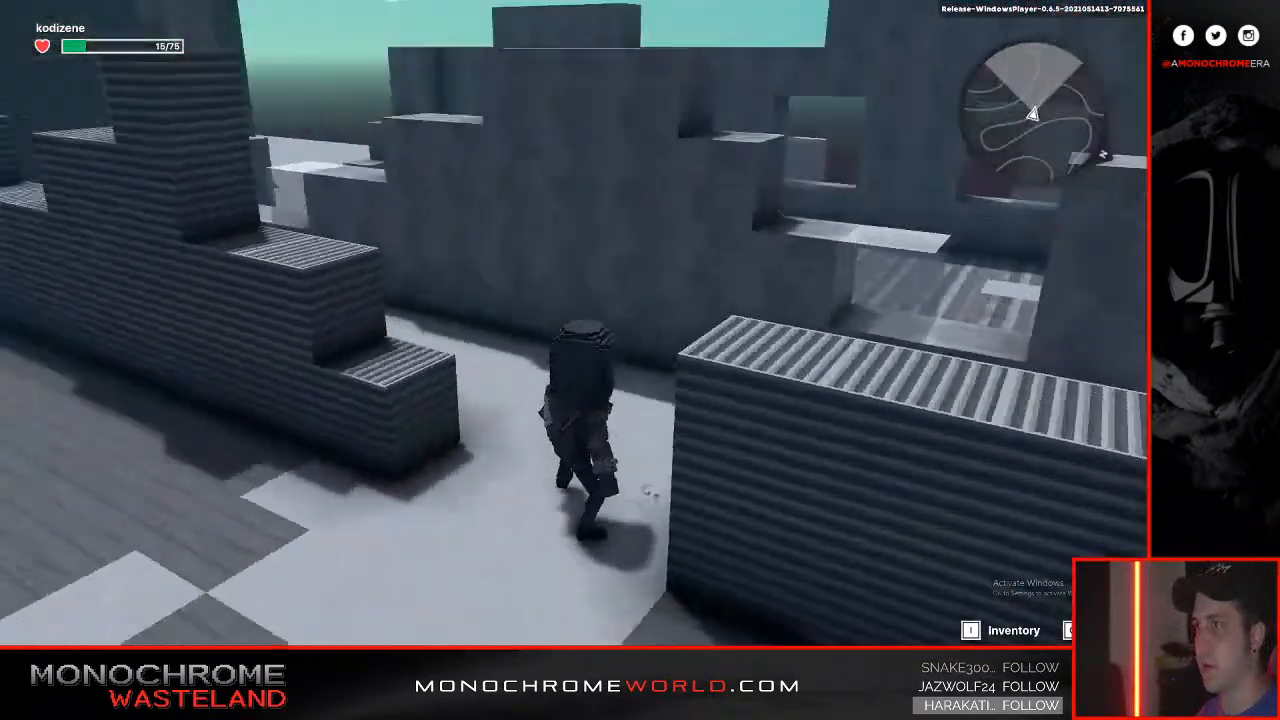
pyautogui.press('w')
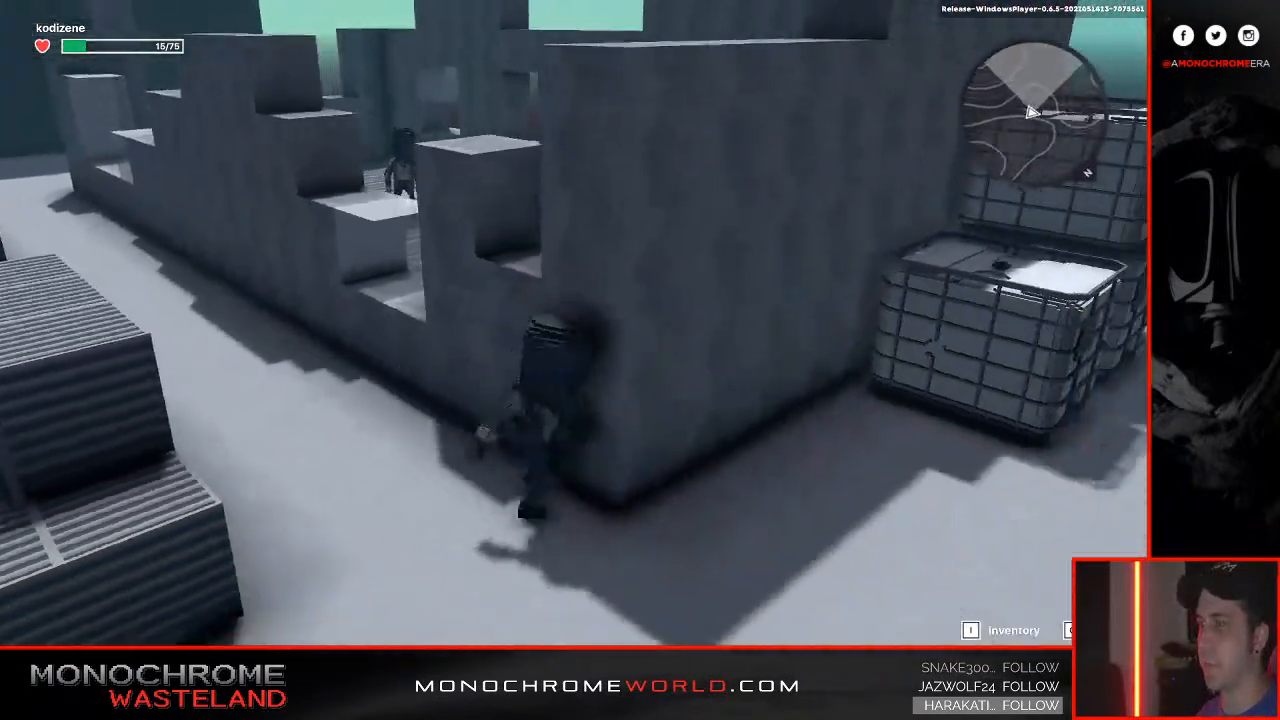
pyautogui.press('w')
pyautogui.press('space')
pyautogui.press('space')
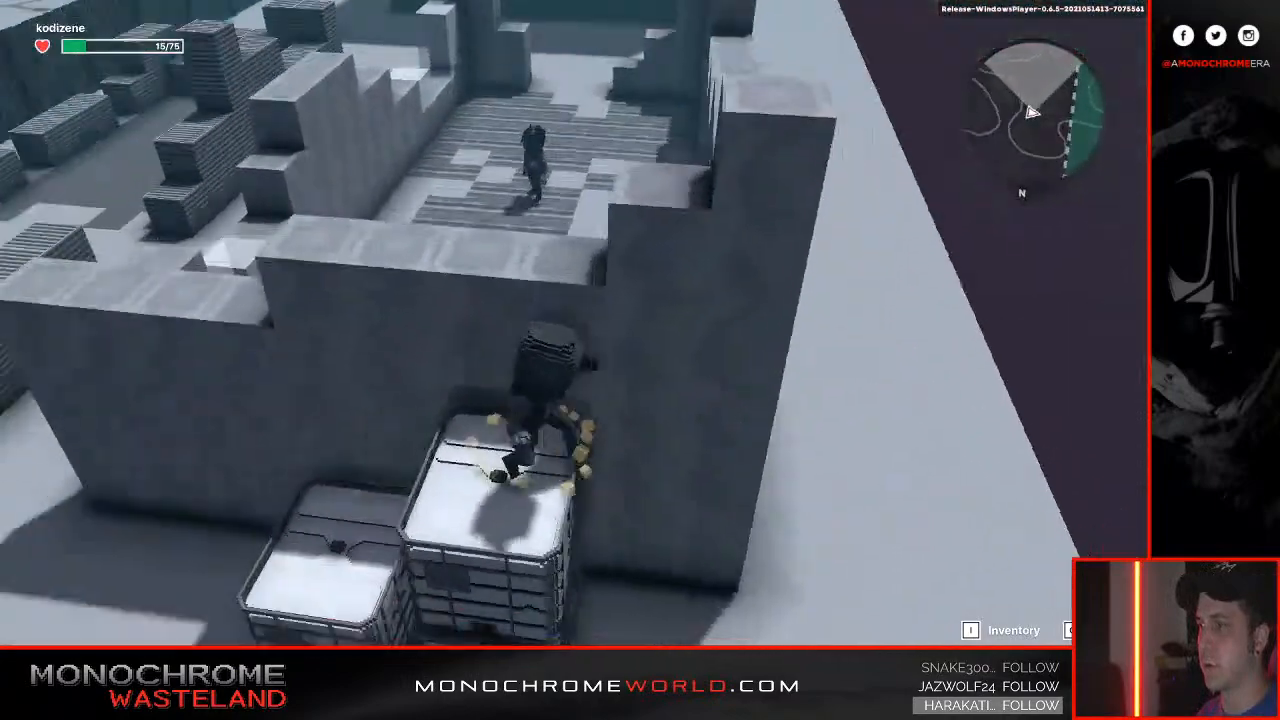
pyautogui.press('w')
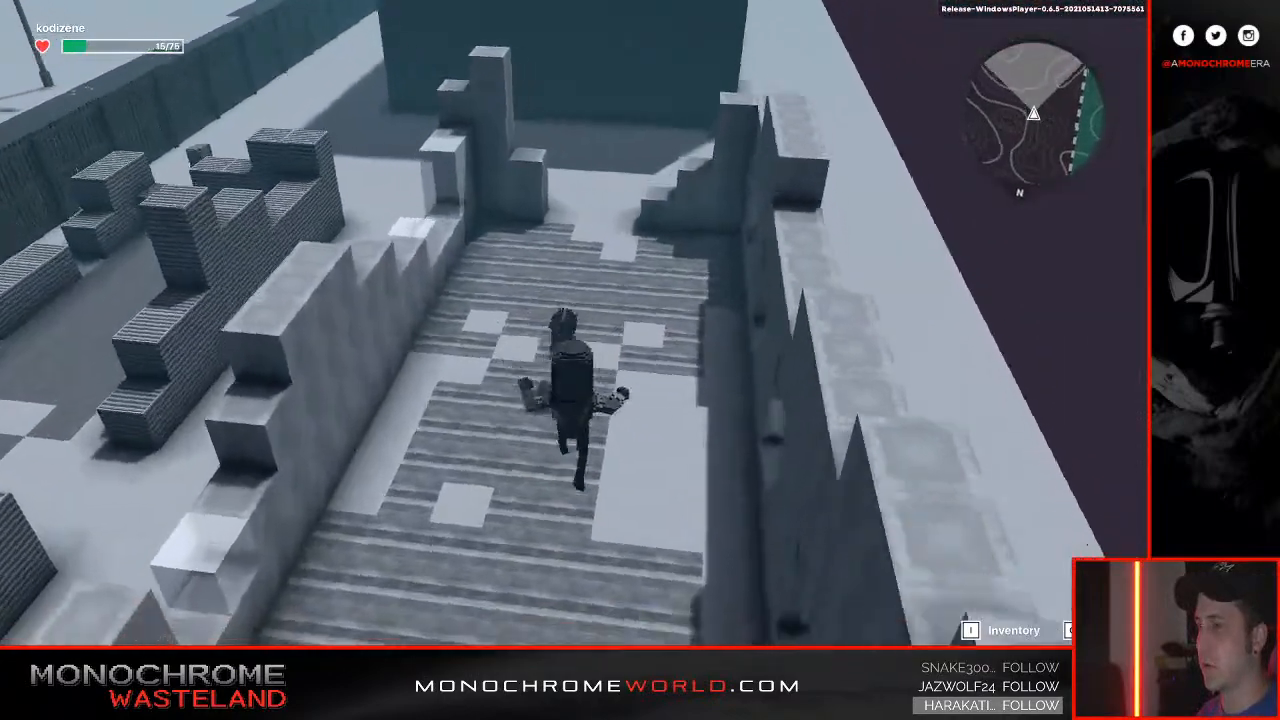
# Fight the Hunter Psyco inside the roofless concrete ruin until it is defeated.
pyautogui.press('w')
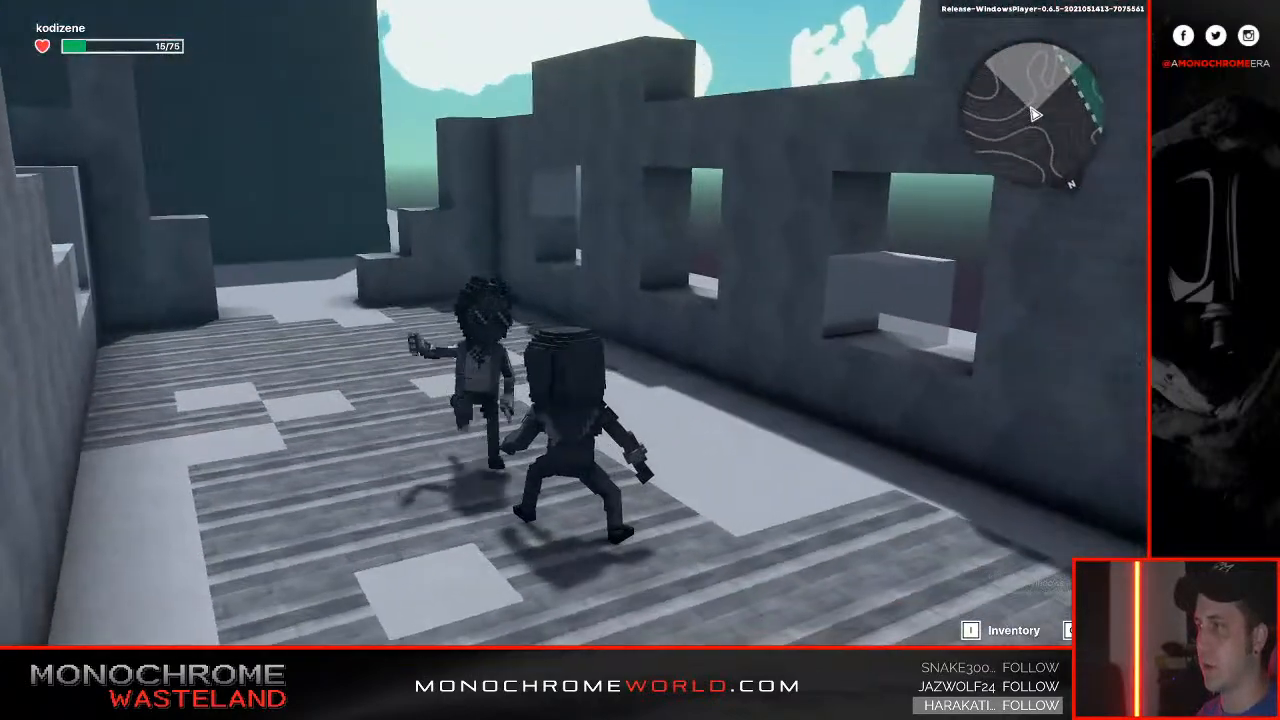
pyautogui.press('w')
pyautogui.click(574, 324)
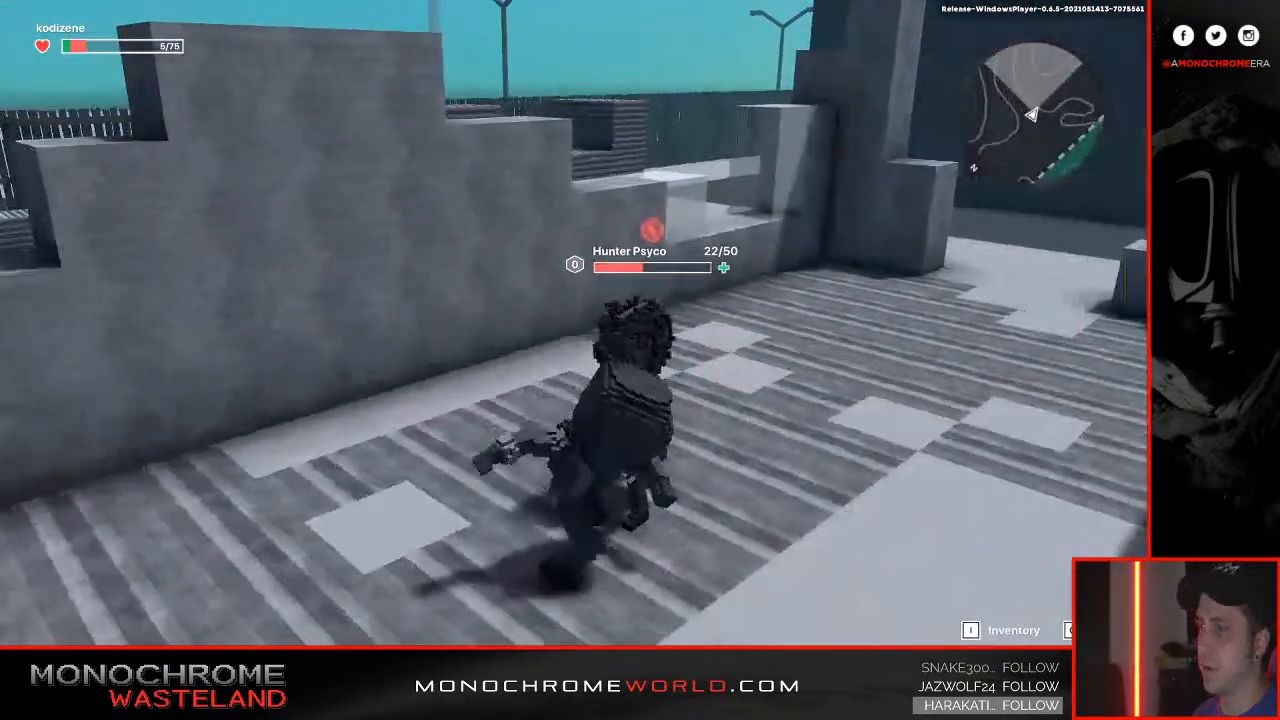
pyautogui.click(574, 324)
pyautogui.press('d')
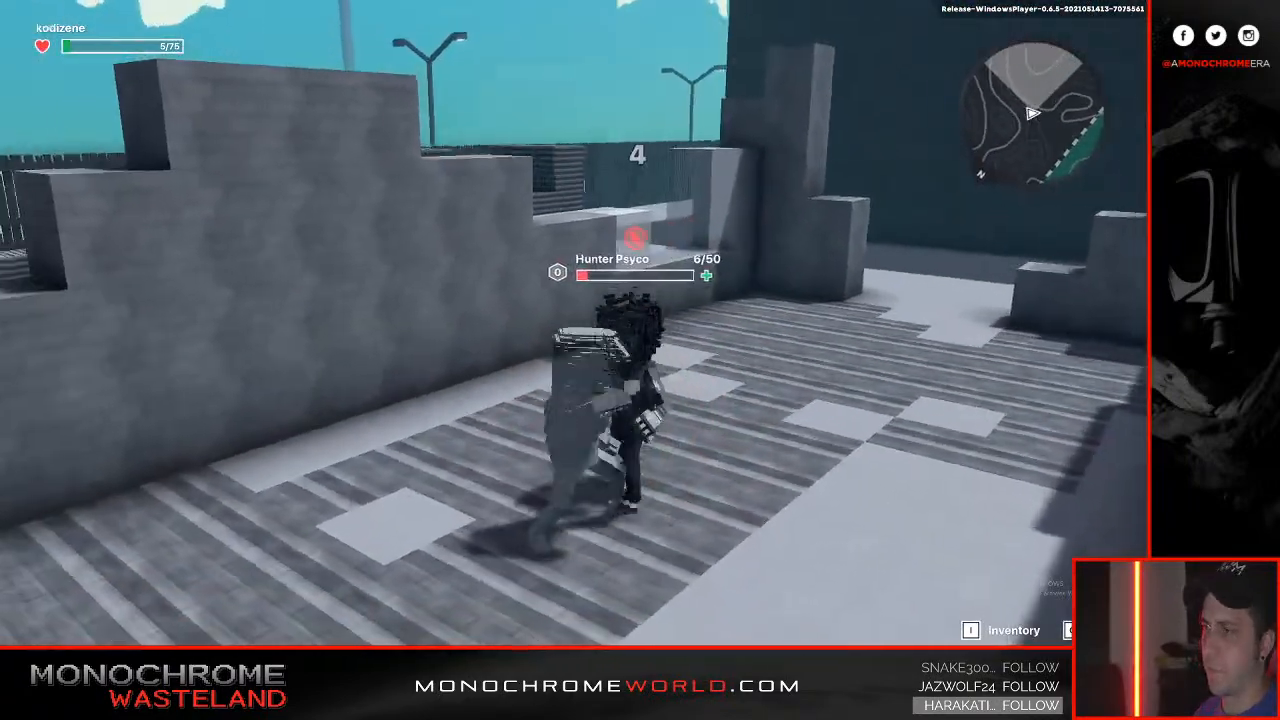
pyautogui.click(574, 324)
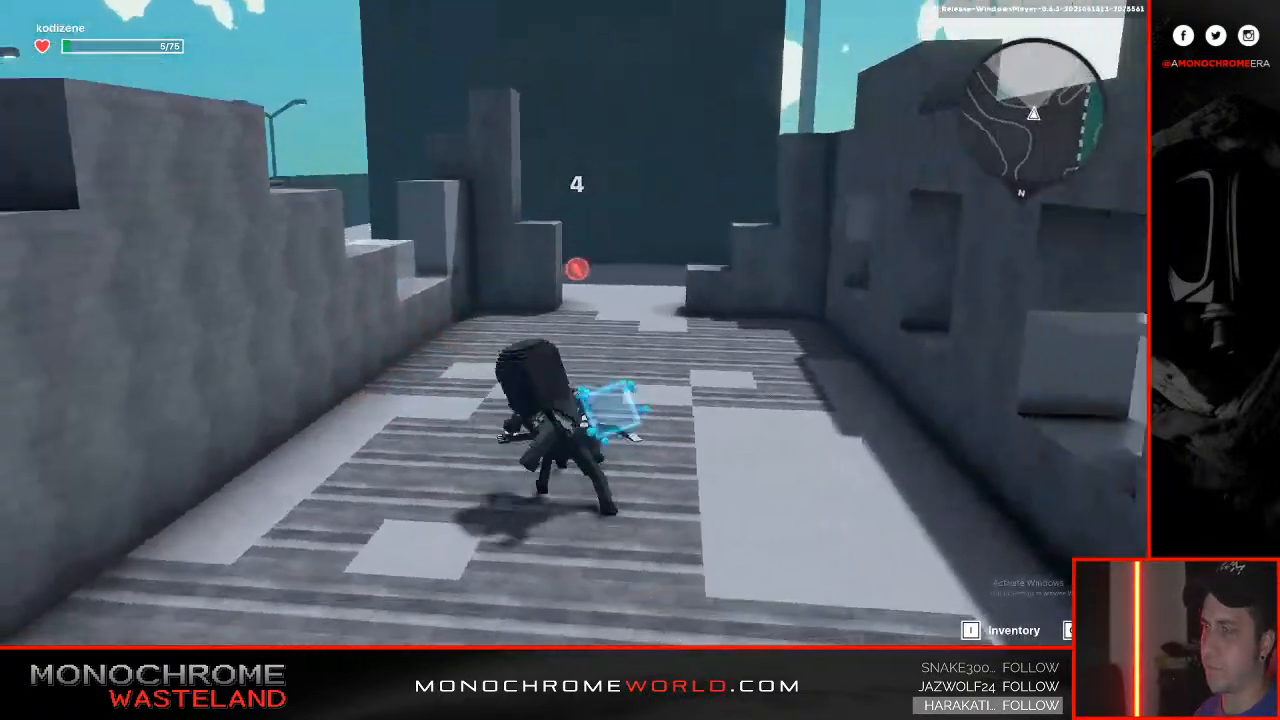
# Run out of the ruin into the large dark building and approach the enemy near the ladder.
pyautogui.press('w')
pyautogui.press('w')
pyautogui.press('w')
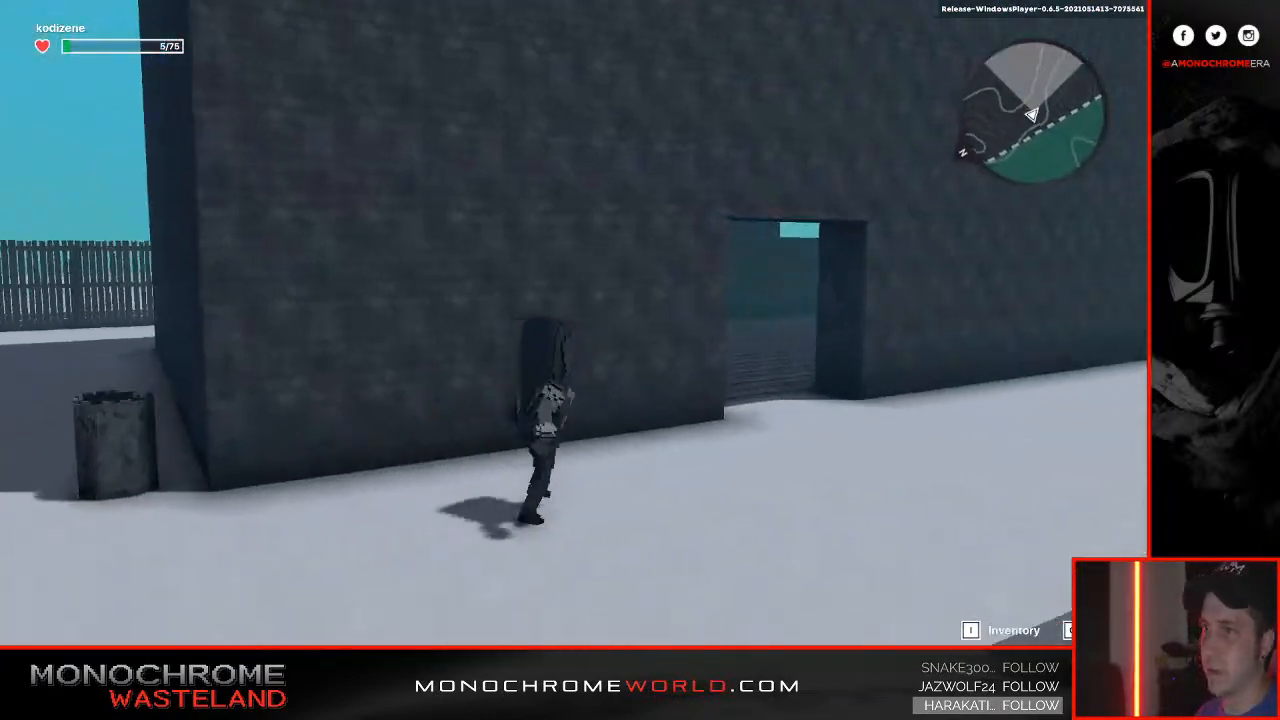
pyautogui.press('w')
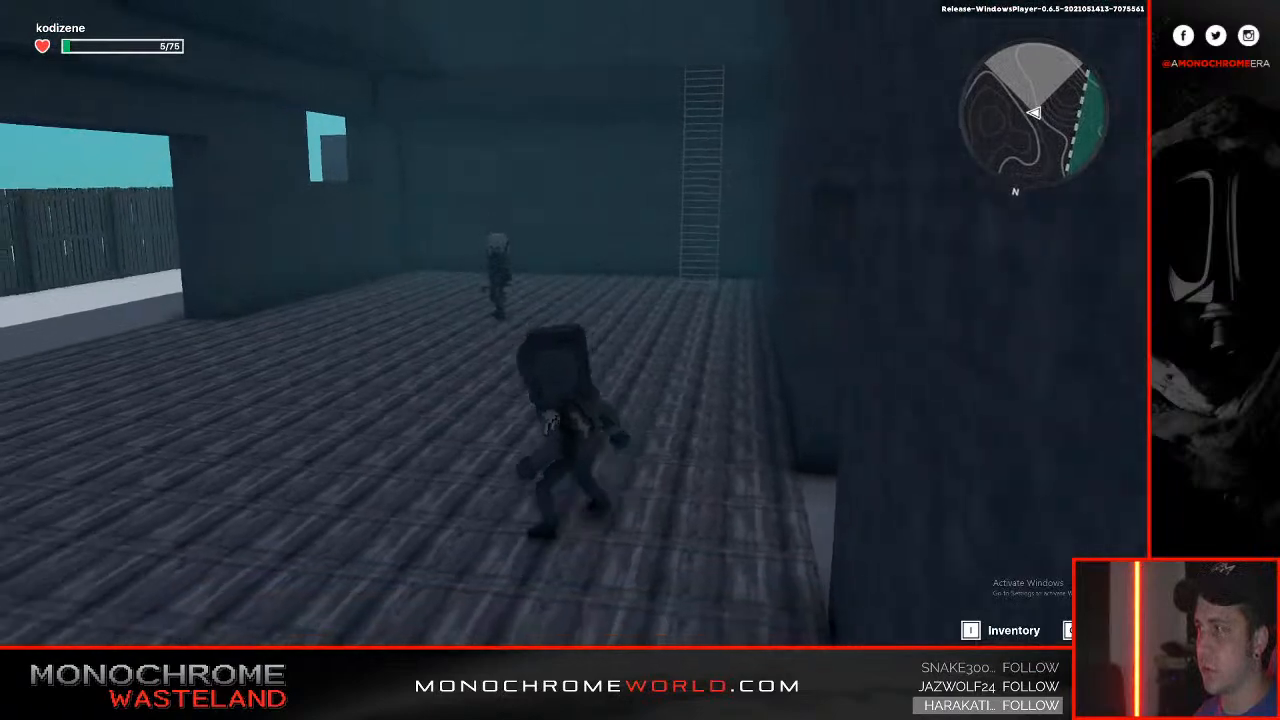
pyautogui.press('w')
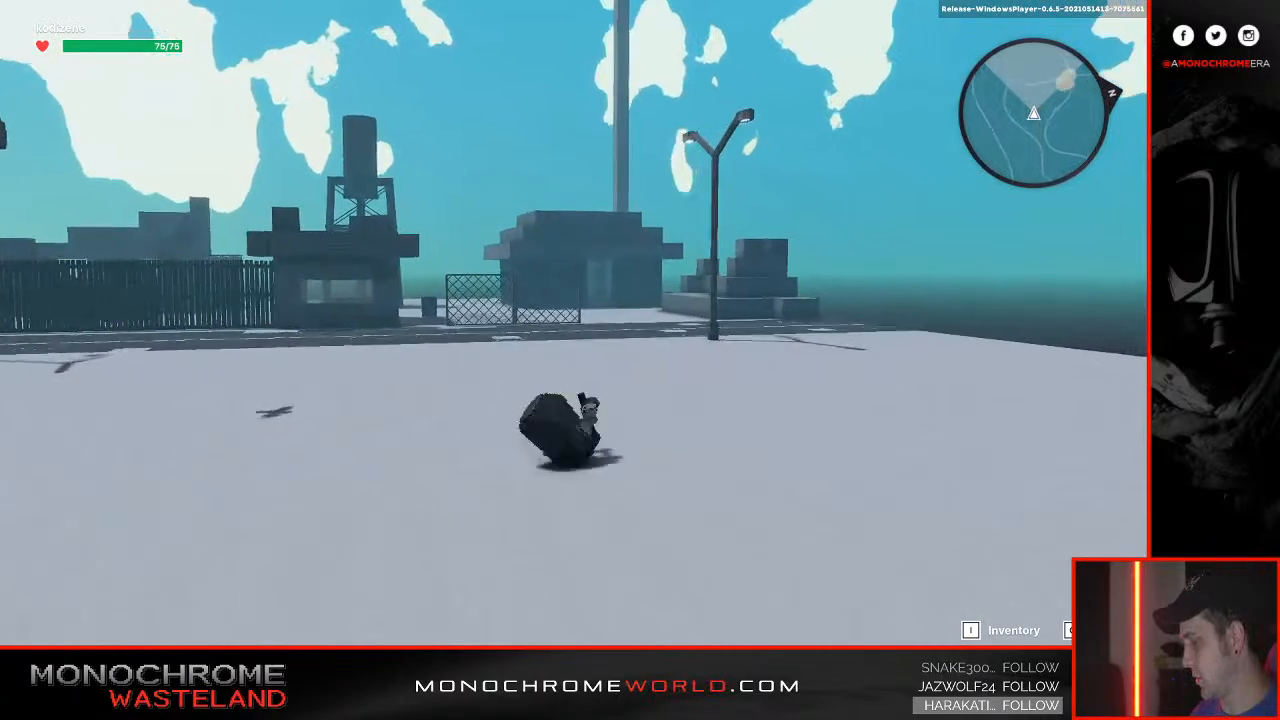
# Run from the spawn area across the street to the low wooden gate and break it open with unarmed strikes.
pyautogui.press('w')
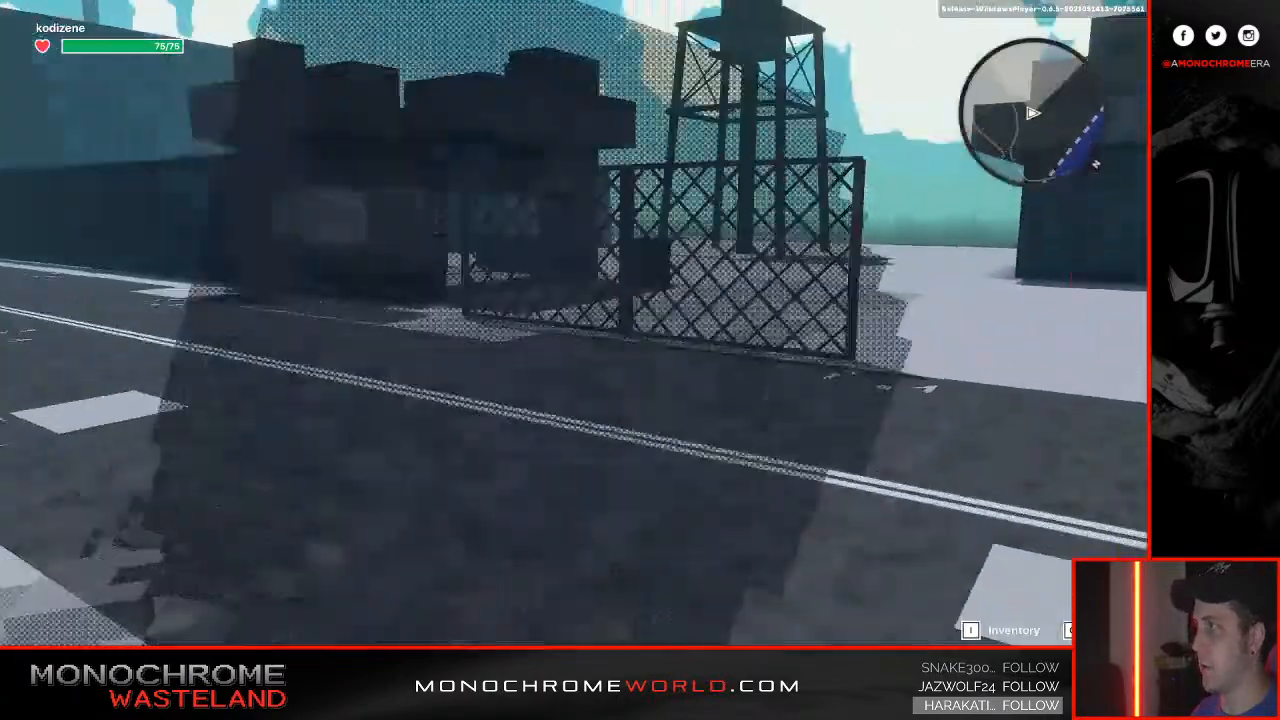
pyautogui.press('w')
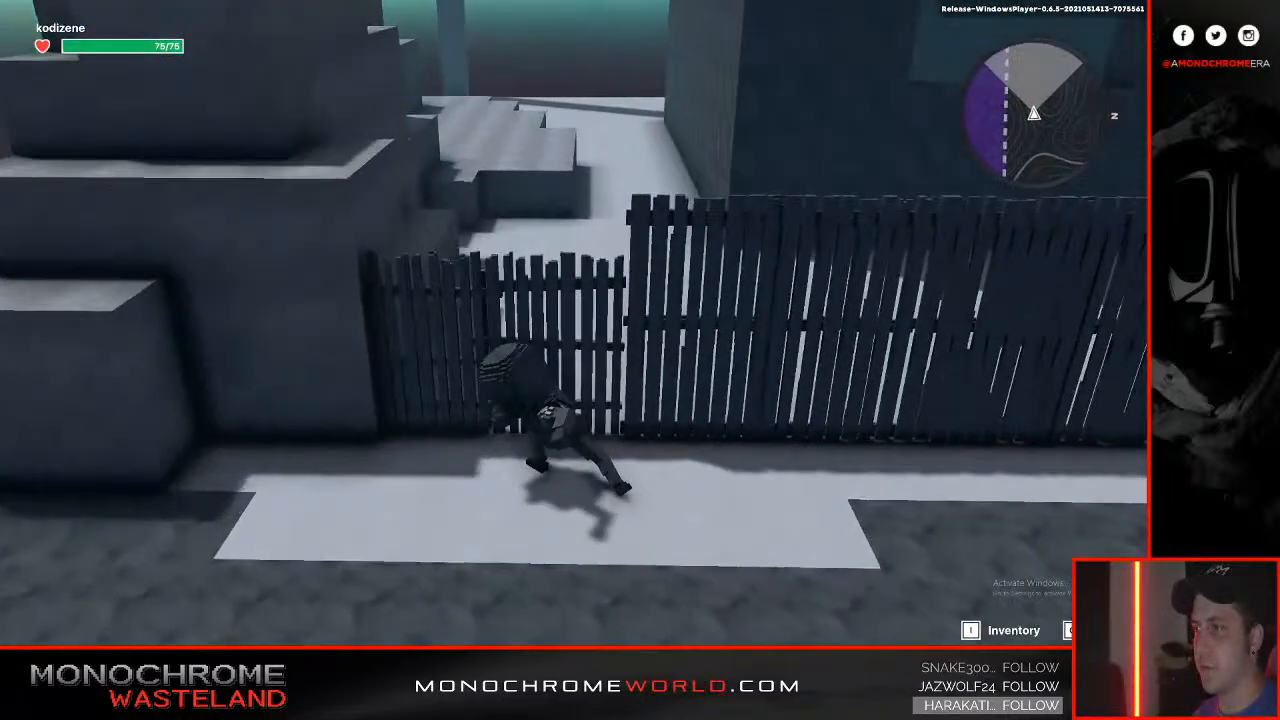
pyautogui.click(574, 323)
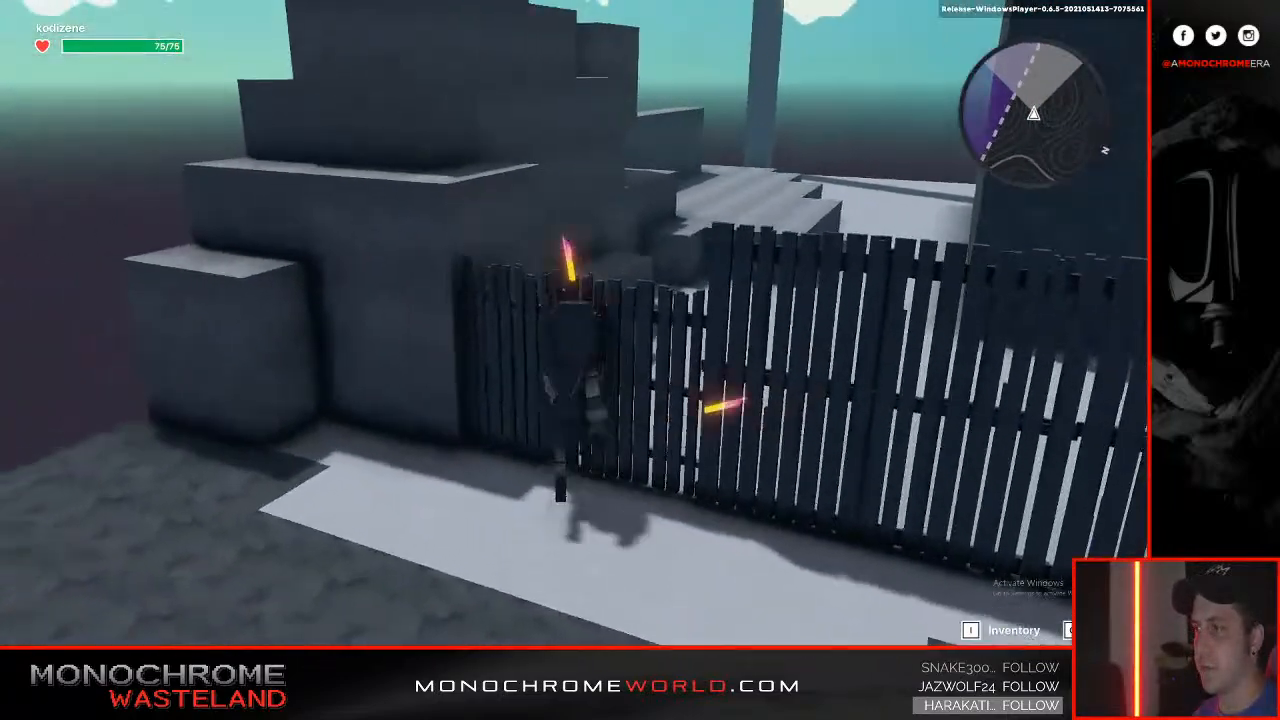
pyautogui.click(574, 323)
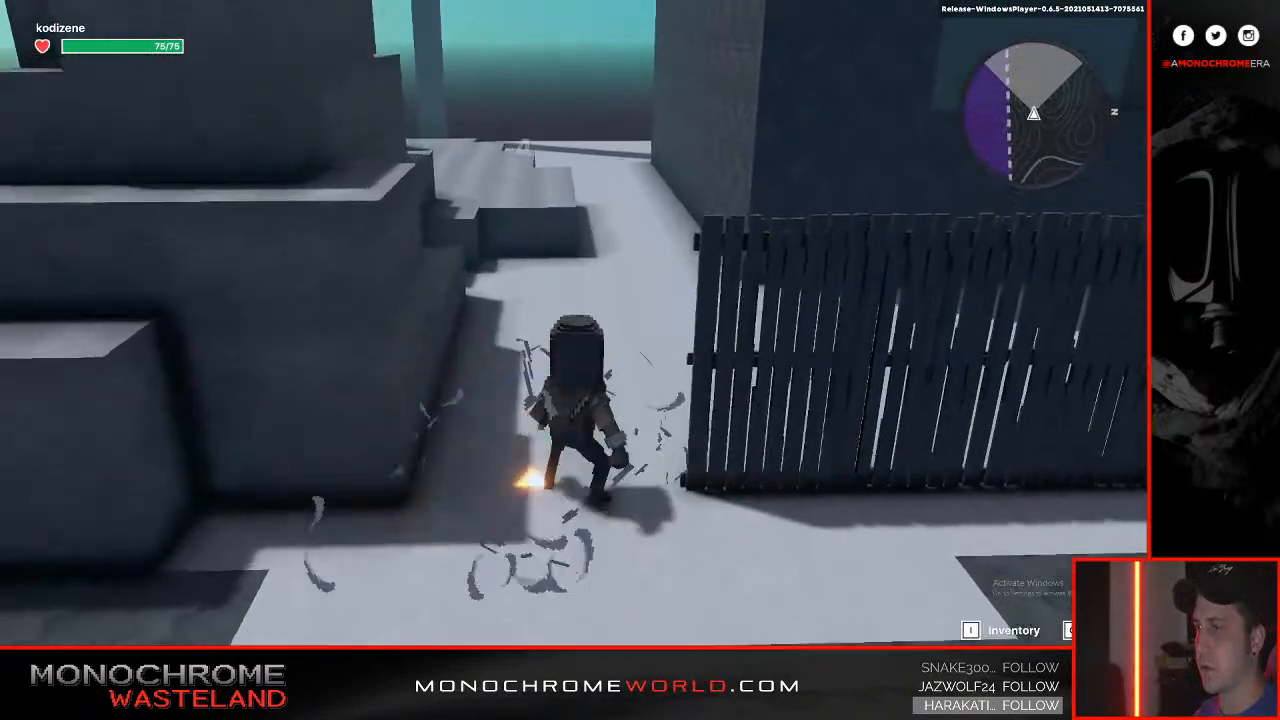
# Run through the broken gate beside the wooden fence into the large dark building toward the enemy near the ladder.
pyautogui.press('w')
pyautogui.press('w')
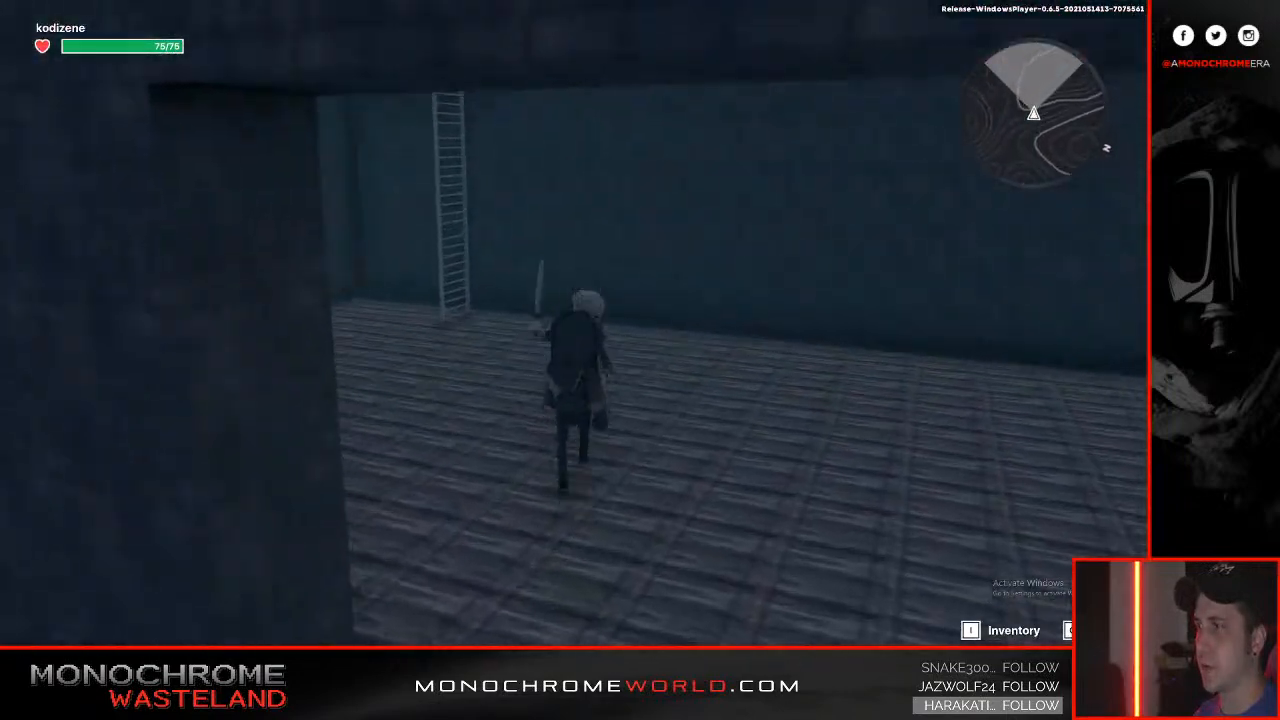
pyautogui.press('w')
# Fight the Wasteland Soldier inside the dark building with unarmed strikes until it is defeated.
pyautogui.click(574, 323)
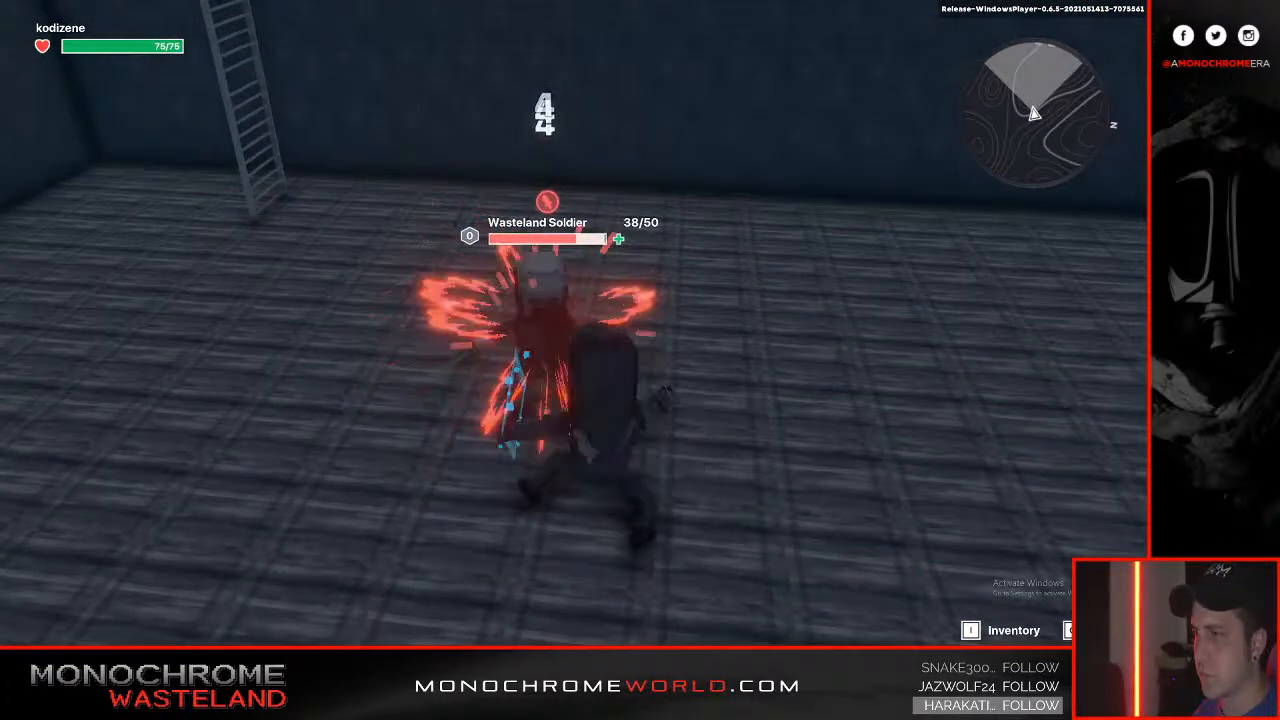
pyautogui.click(574, 323)
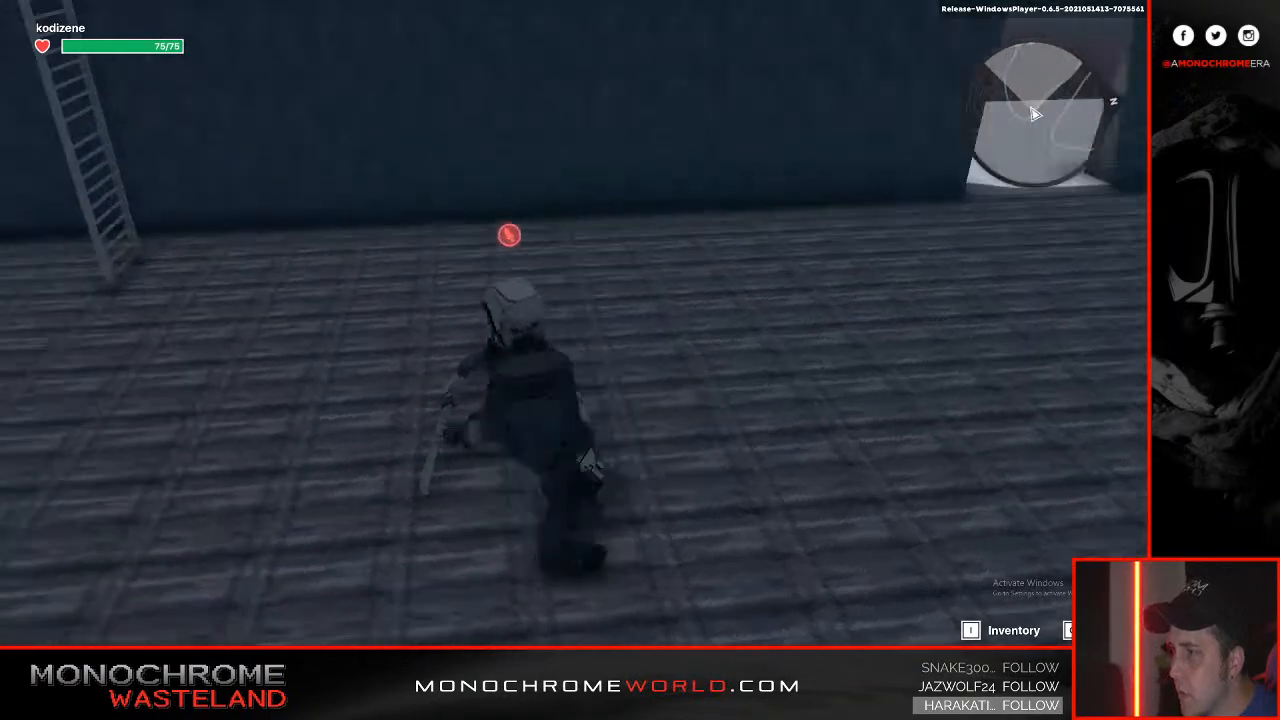
pyautogui.click(574, 323)
pyautogui.click(574, 323)
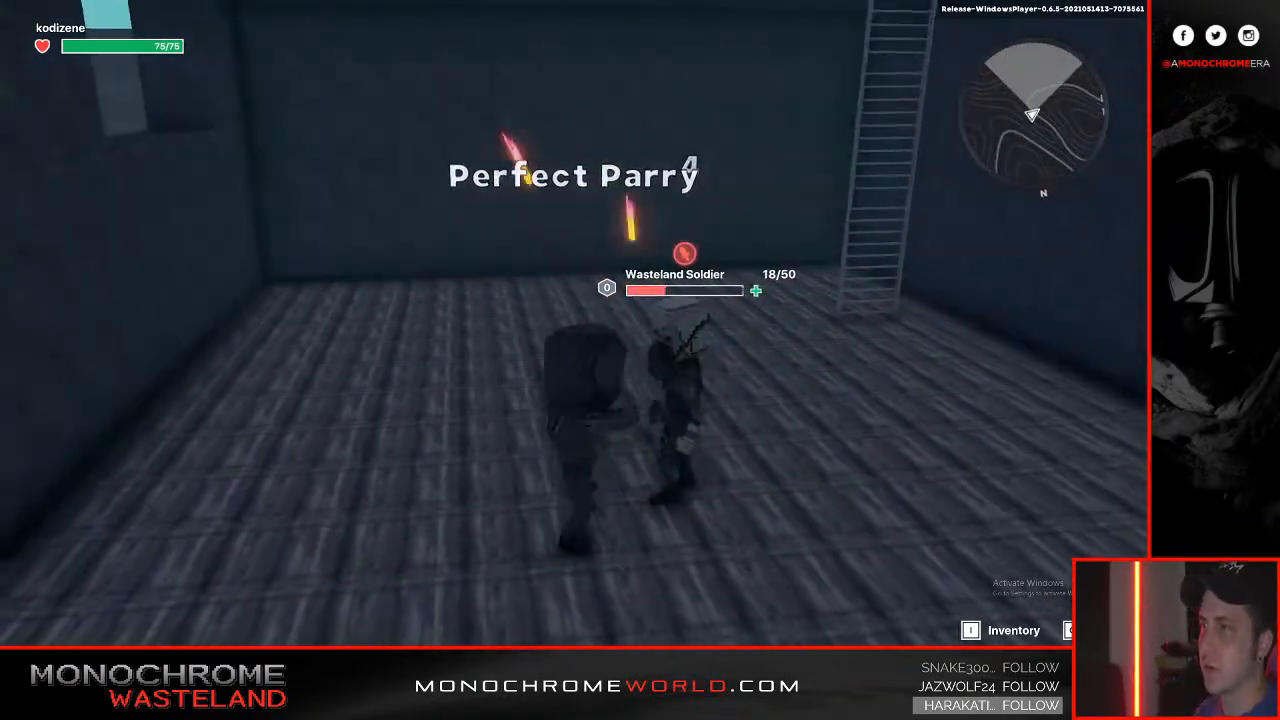
pyautogui.click(574, 323)
pyautogui.click(574, 323)
pyautogui.click(574, 323)
pyautogui.click(574, 323)
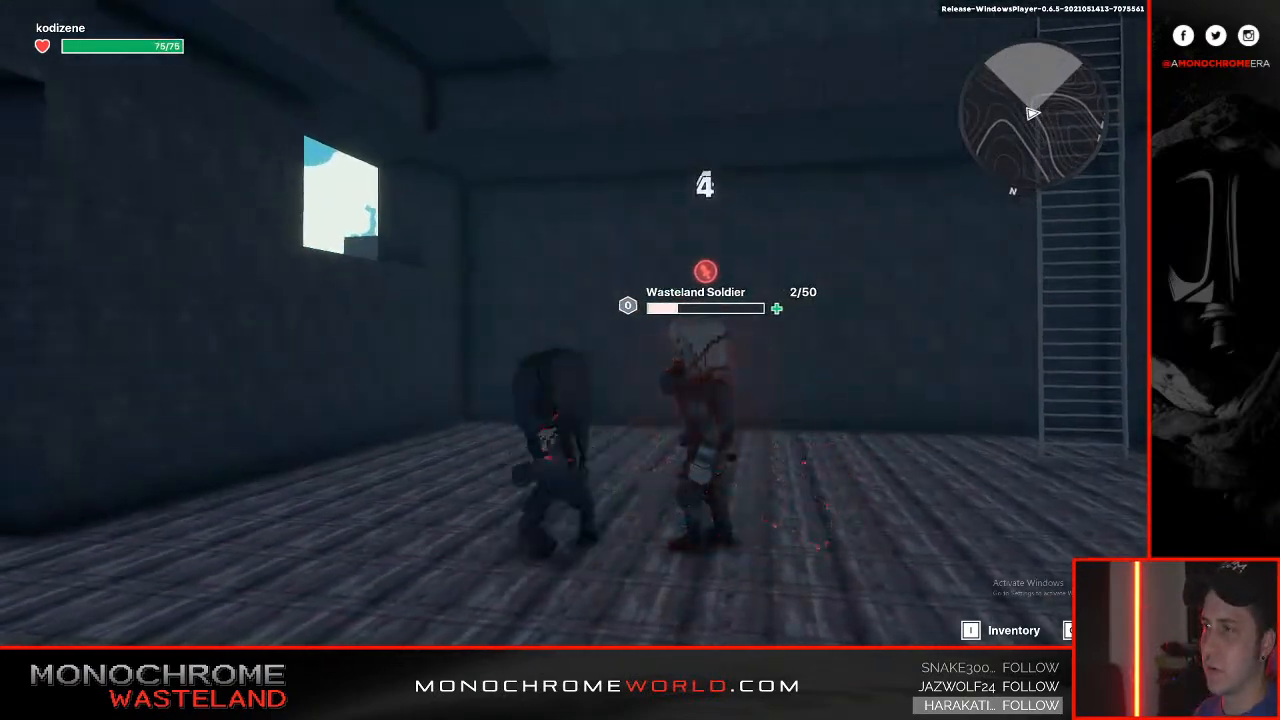
pyautogui.click(574, 323)
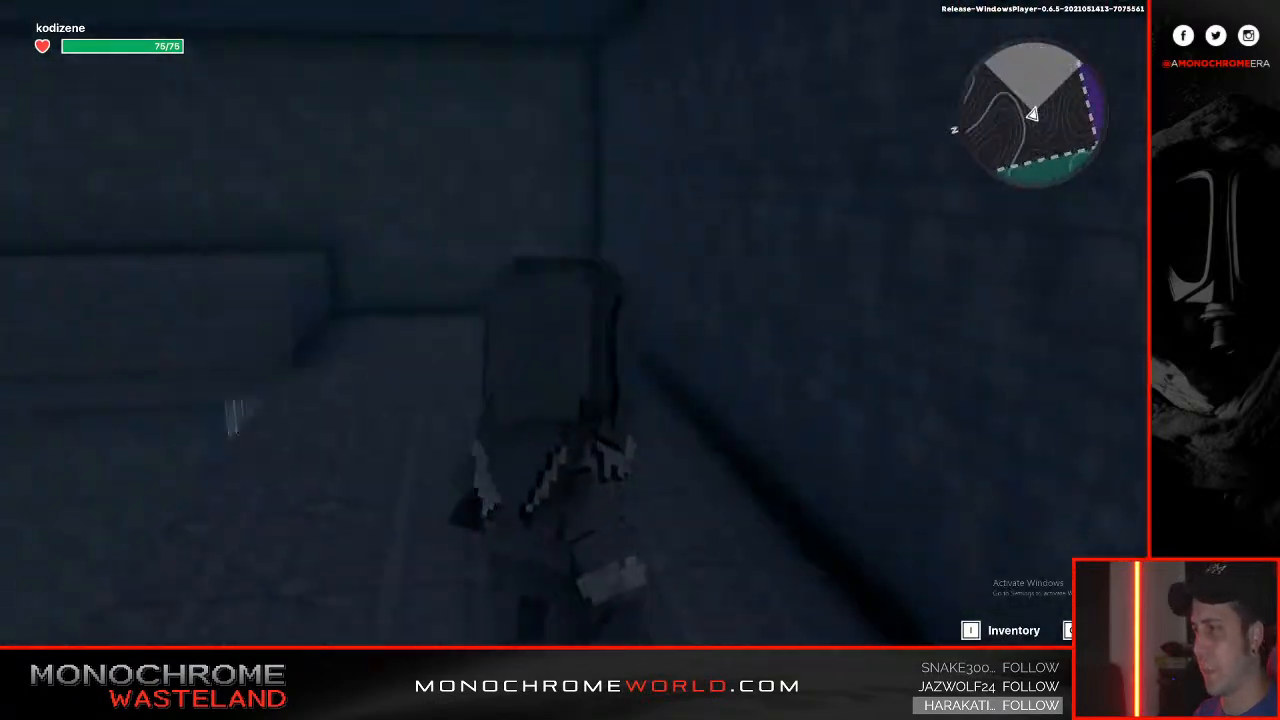
# Run along the dark building's inner ledge, jump up onto its walled roof and approach the shield-bearing enemy.
pyautogui.press('w')
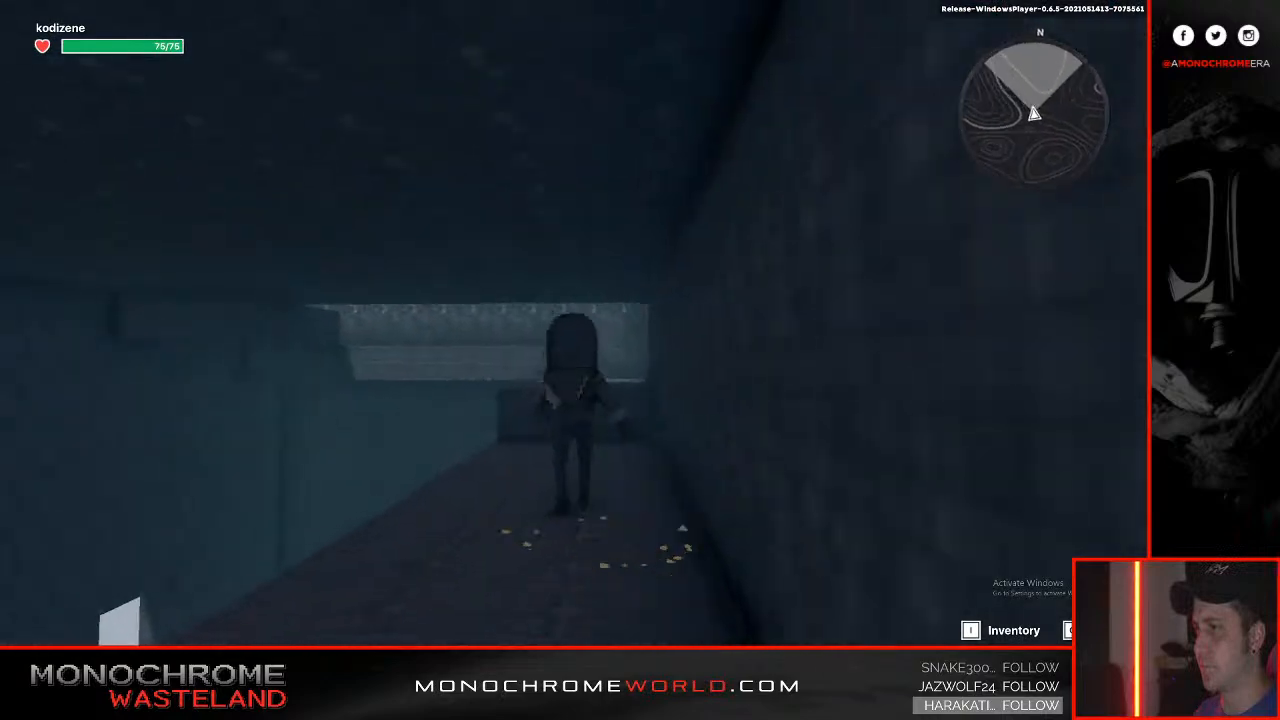
pyautogui.press('w')
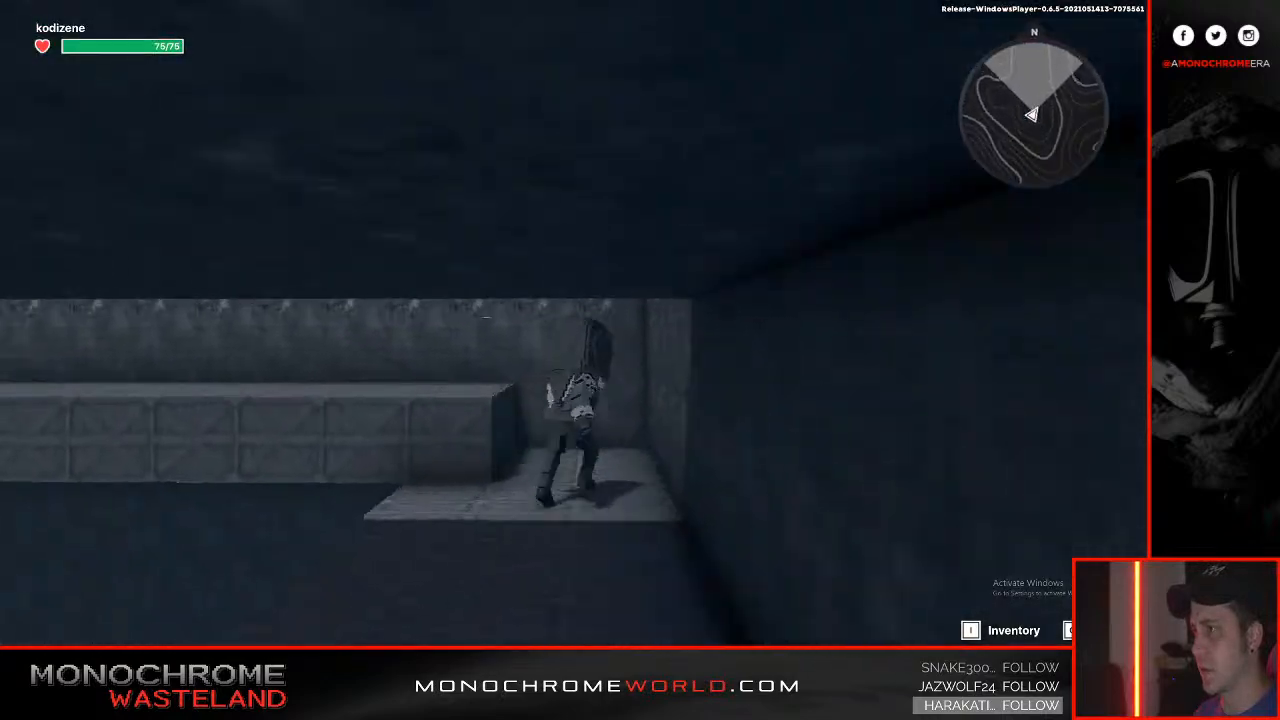
pyautogui.press('space')
pyautogui.press('w')
pyautogui.press('space')
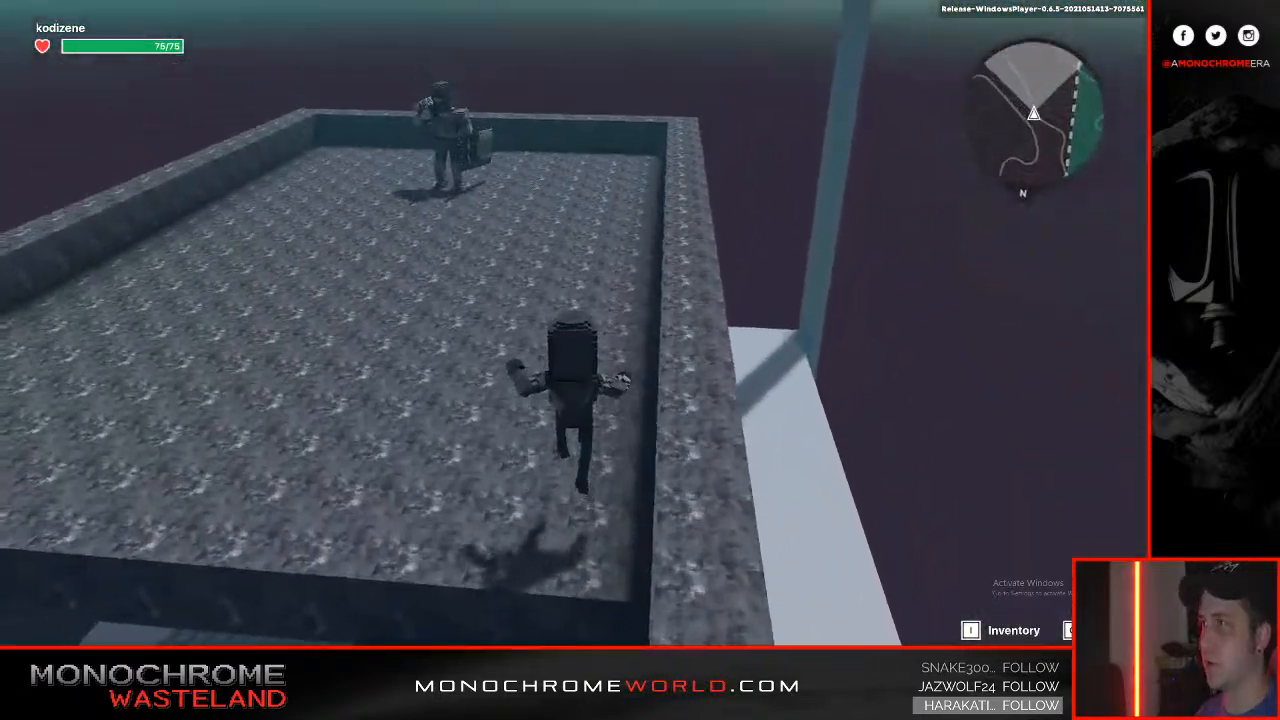
pyautogui.press('w')
pyautogui.press('space')
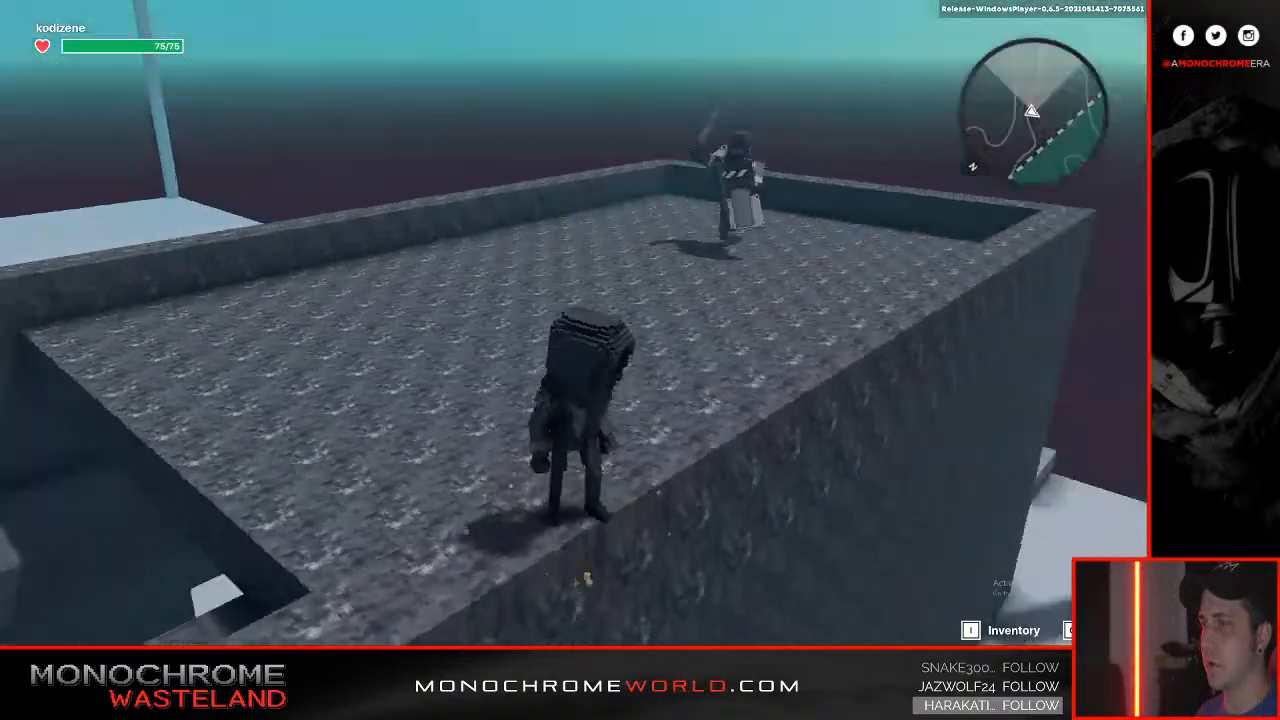
pyautogui.press('w')
pyautogui.press('space')
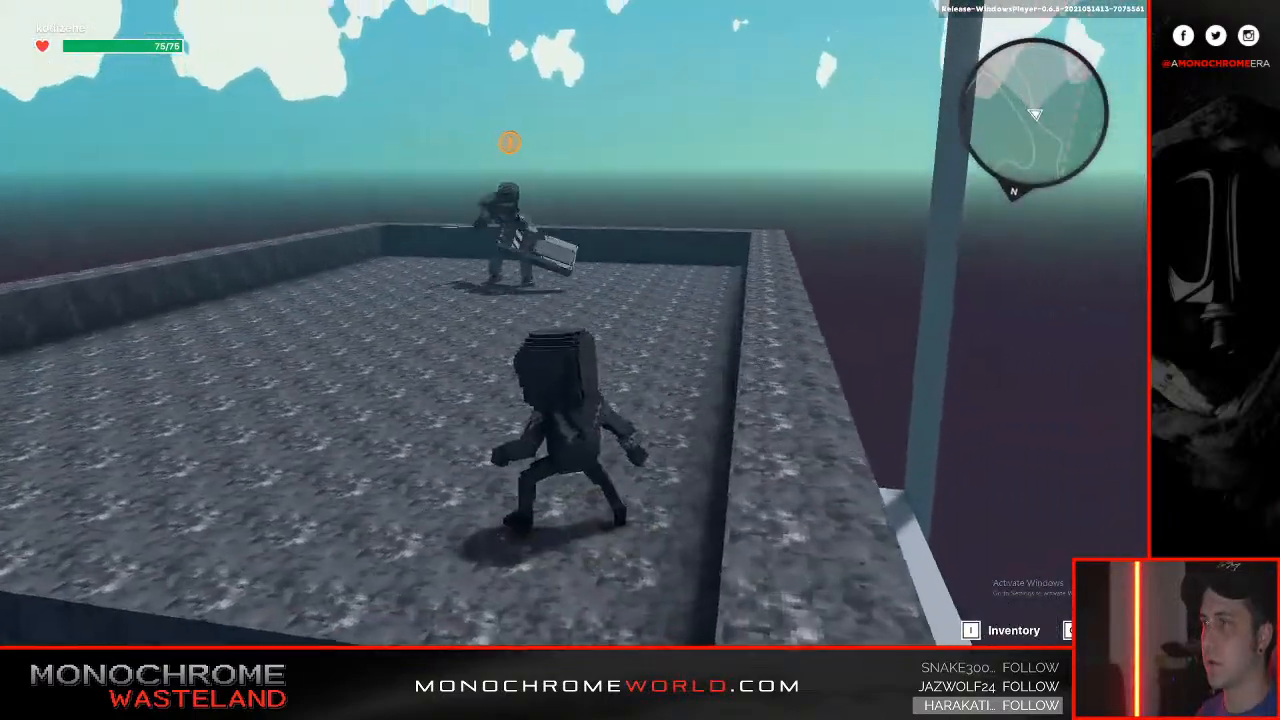
# Circle and dodge around the shield-bearing Grunt on the roof to test its attacks up close.
pyautogui.press('a')
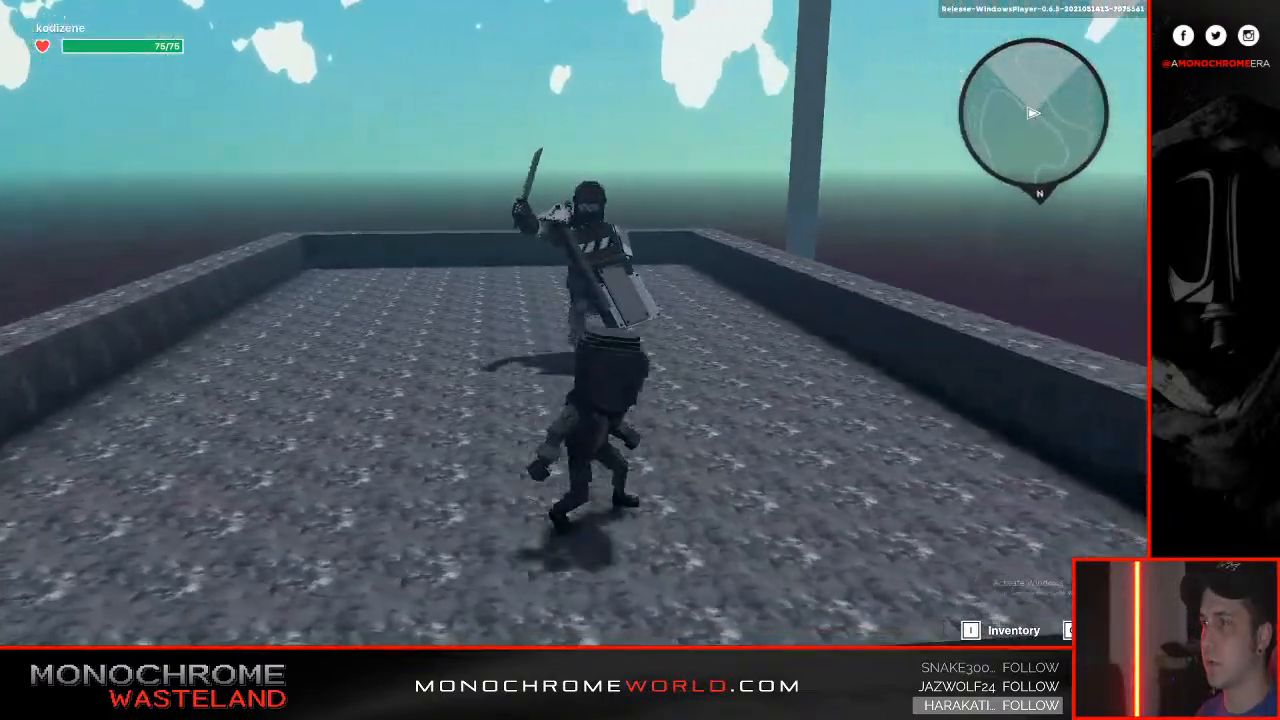
pyautogui.press('d')
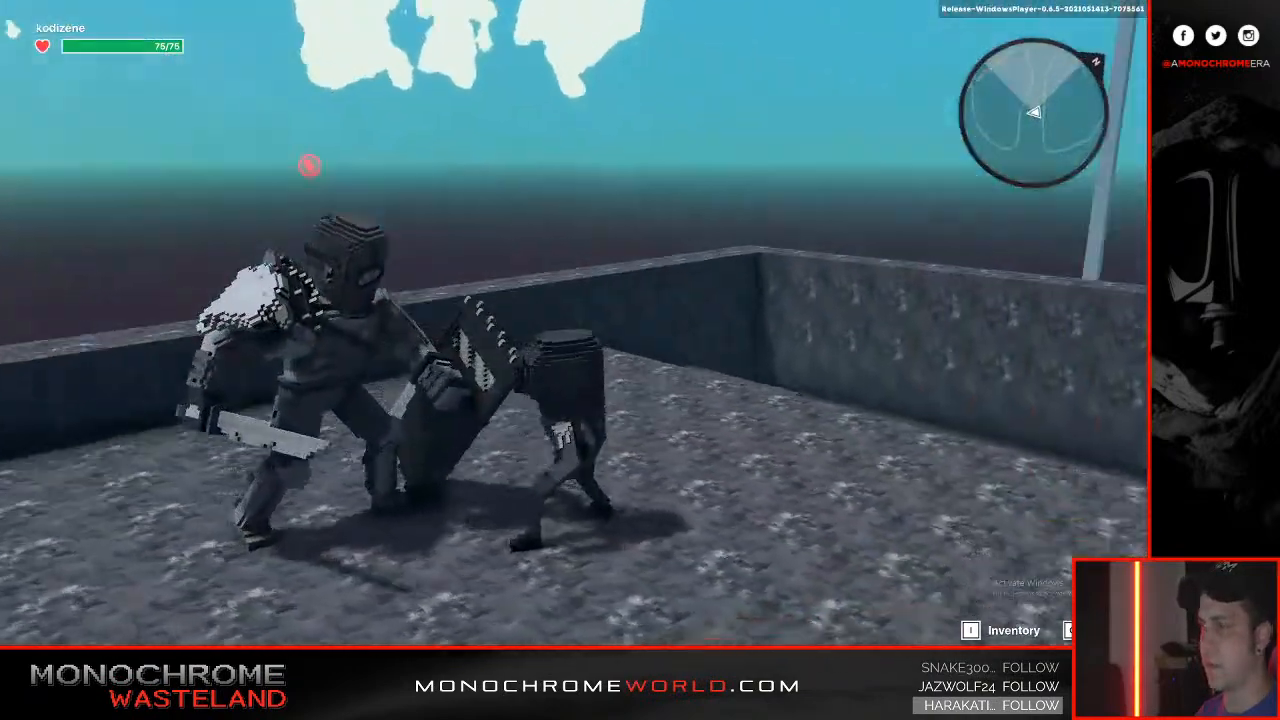
pyautogui.press('s')
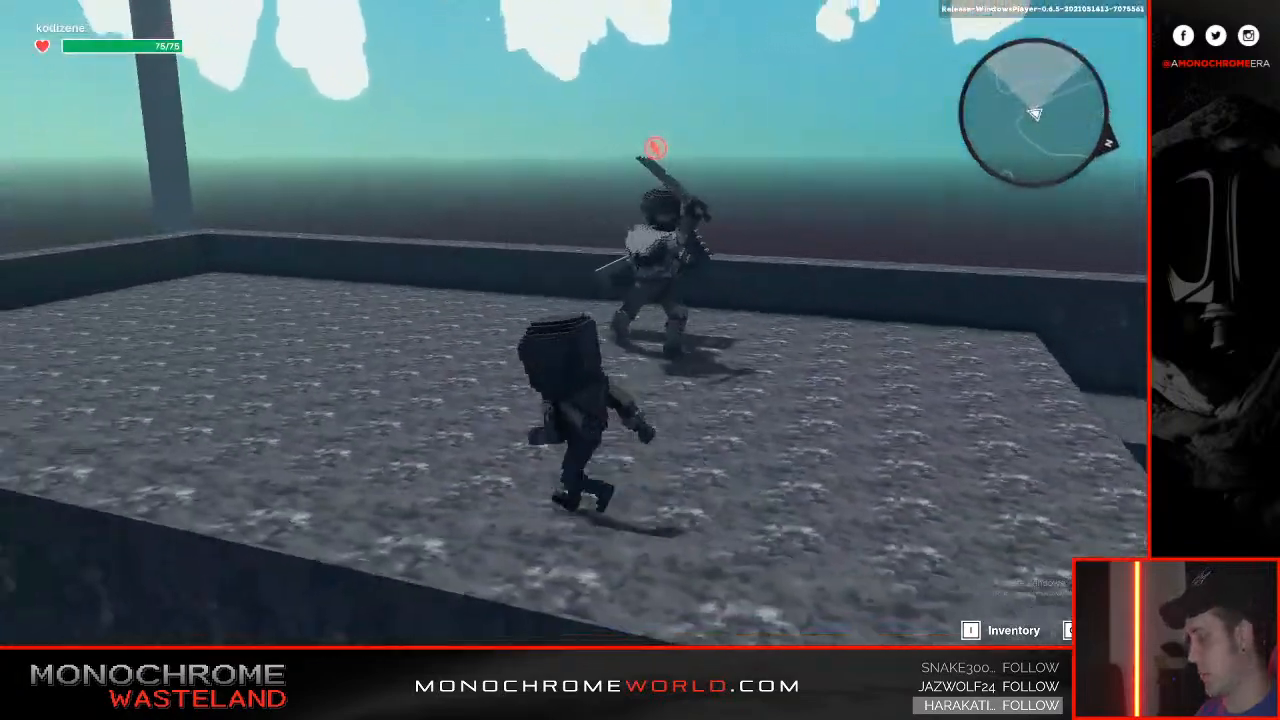
pyautogui.press('w')
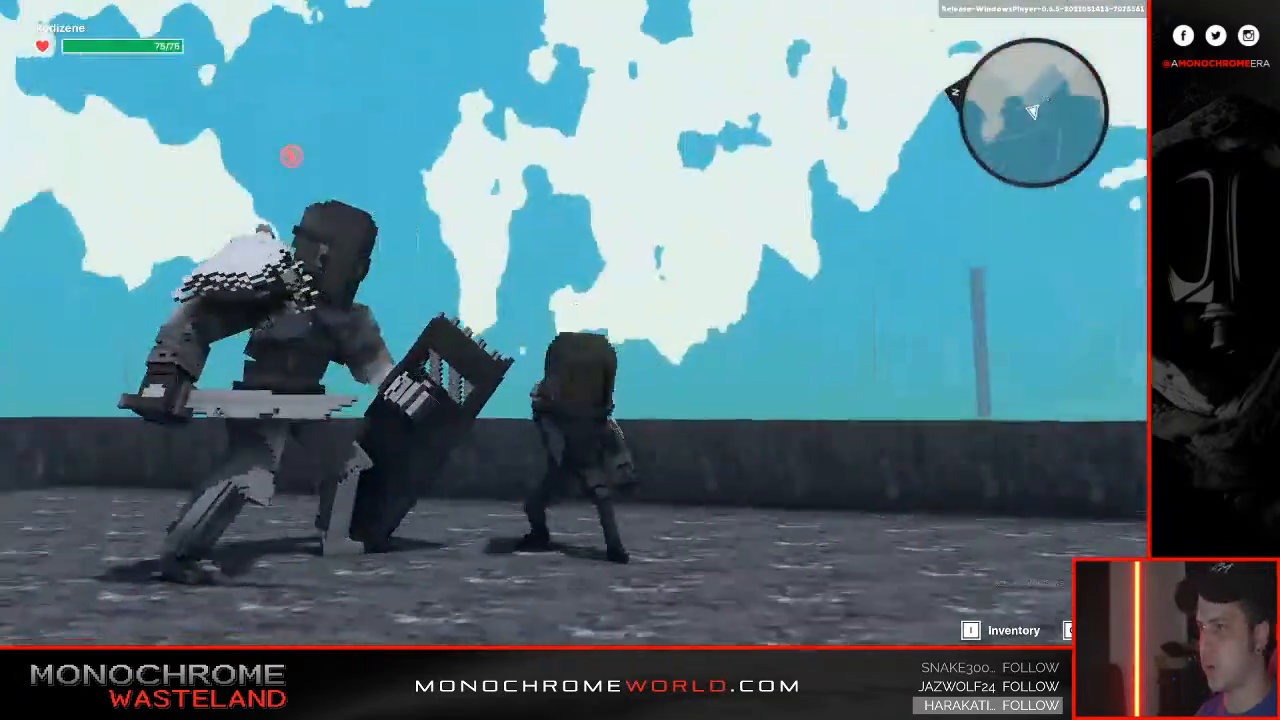
pyautogui.press('s')
pyautogui.press('w')
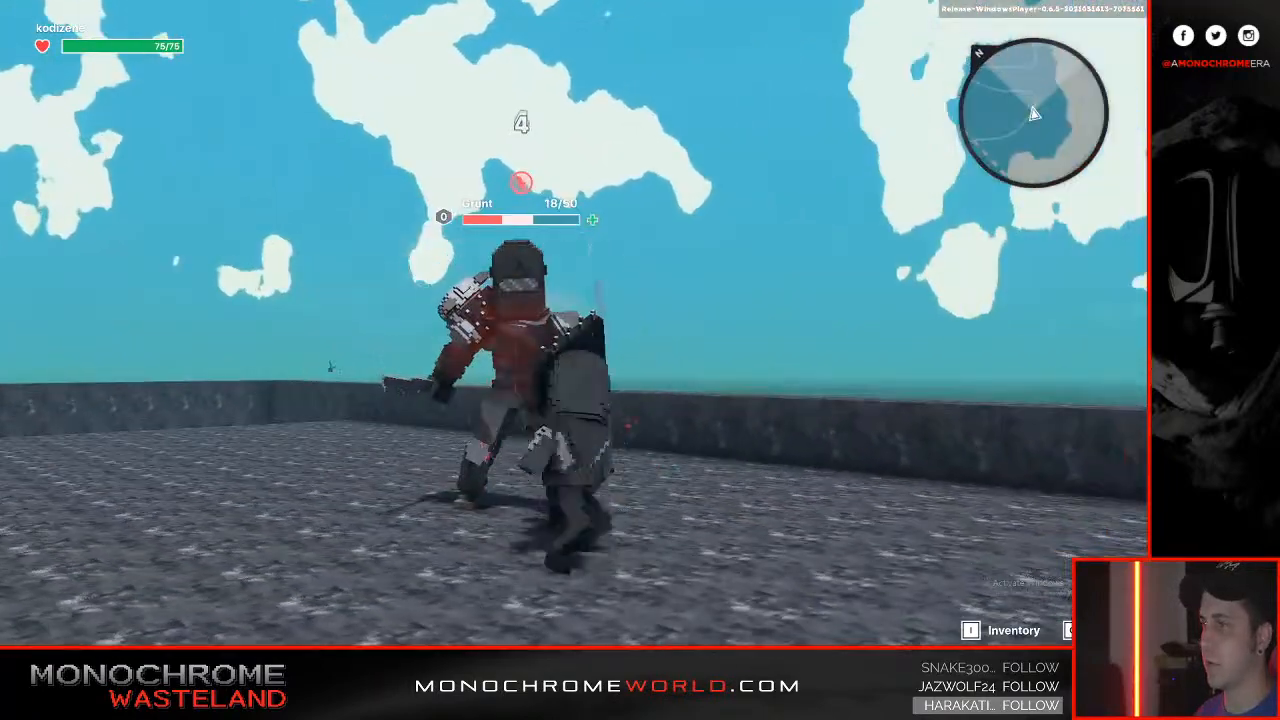
# Strike the Grunt on the roof with unarmed attacks until it is defeated.
pyautogui.click(574, 324)
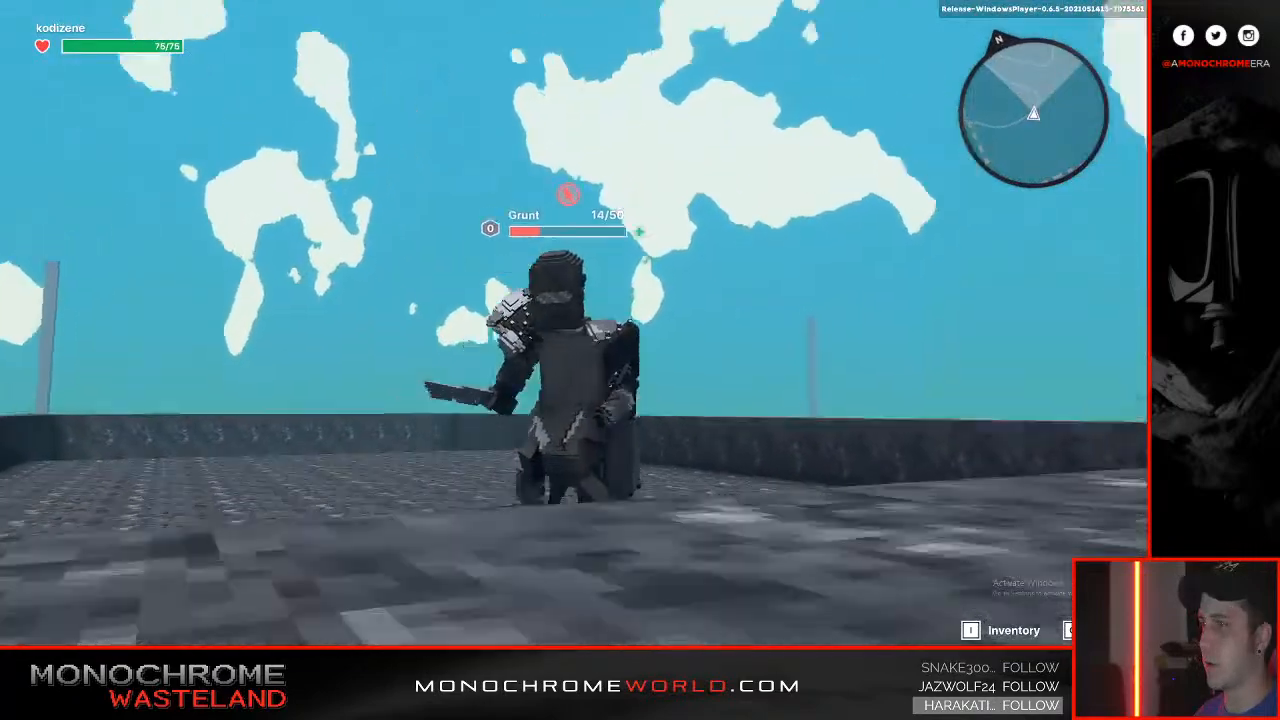
pyautogui.click(574, 324)
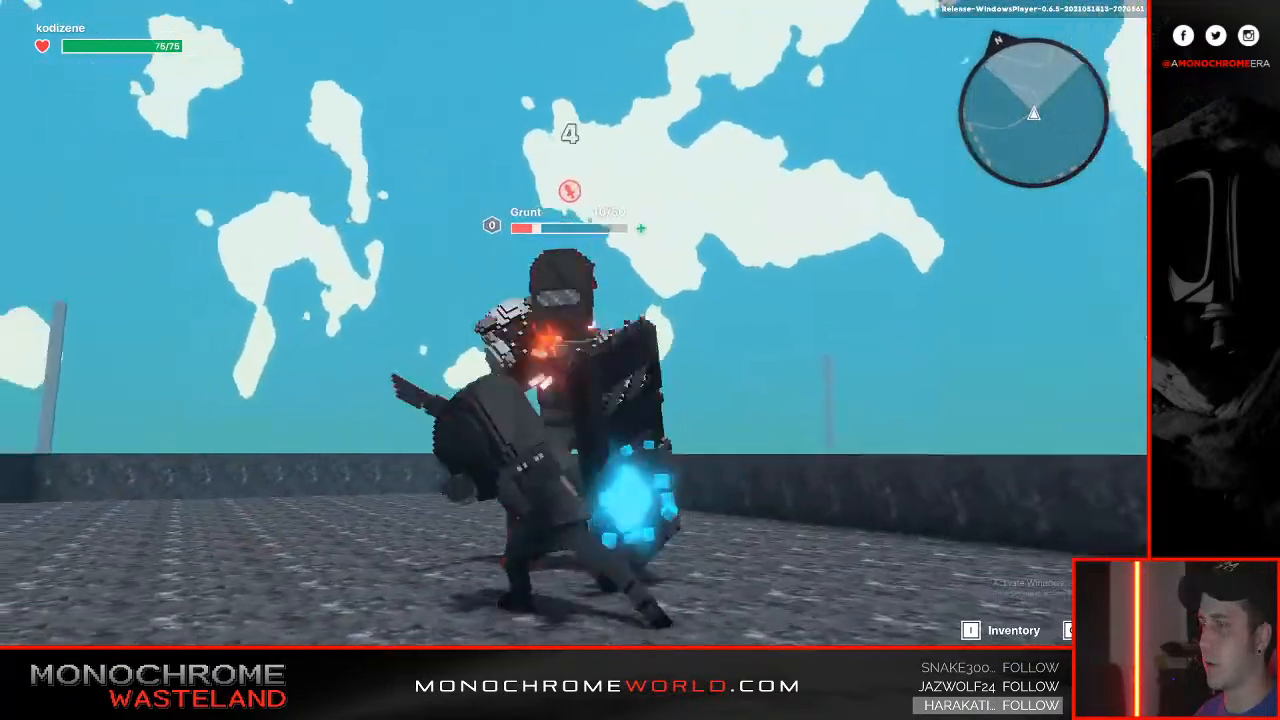
pyautogui.click(574, 324)
pyautogui.click(574, 324)
pyautogui.click(574, 324)
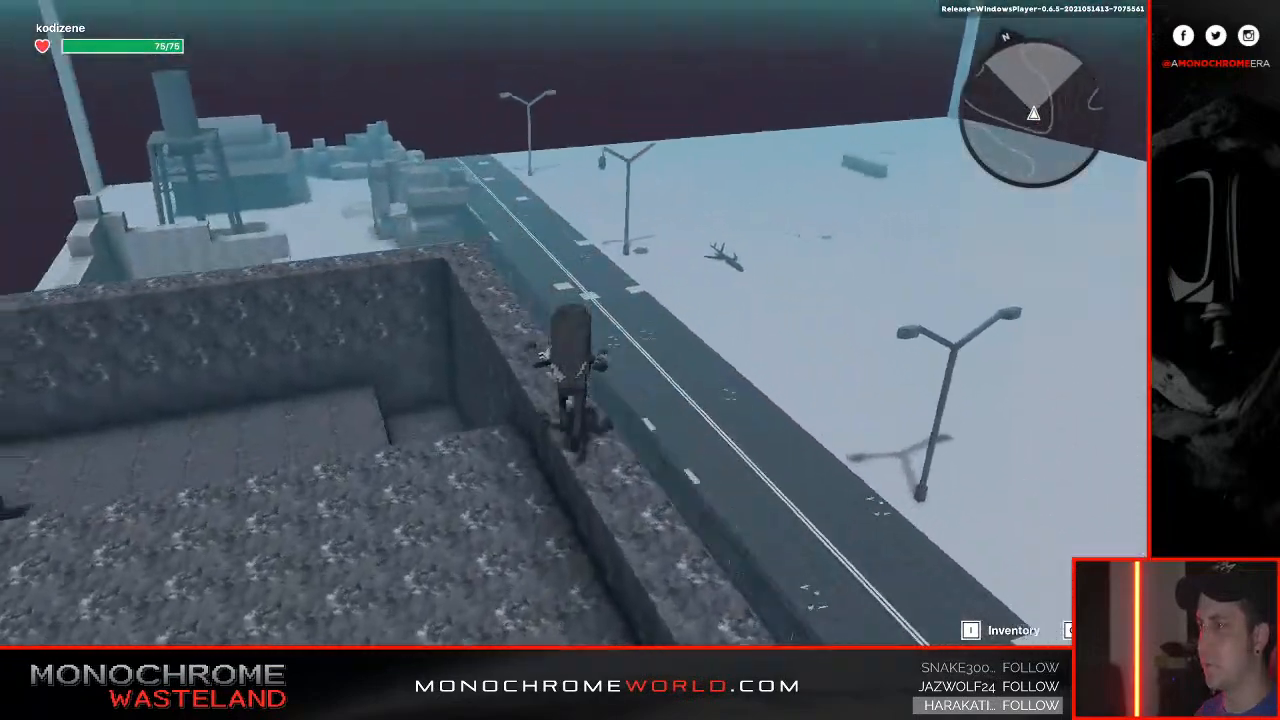
# Leave the roof, run through the roofless concrete ruin and past the chain-link fence, and cross the street onto the open ground.
pyautogui.press('w')
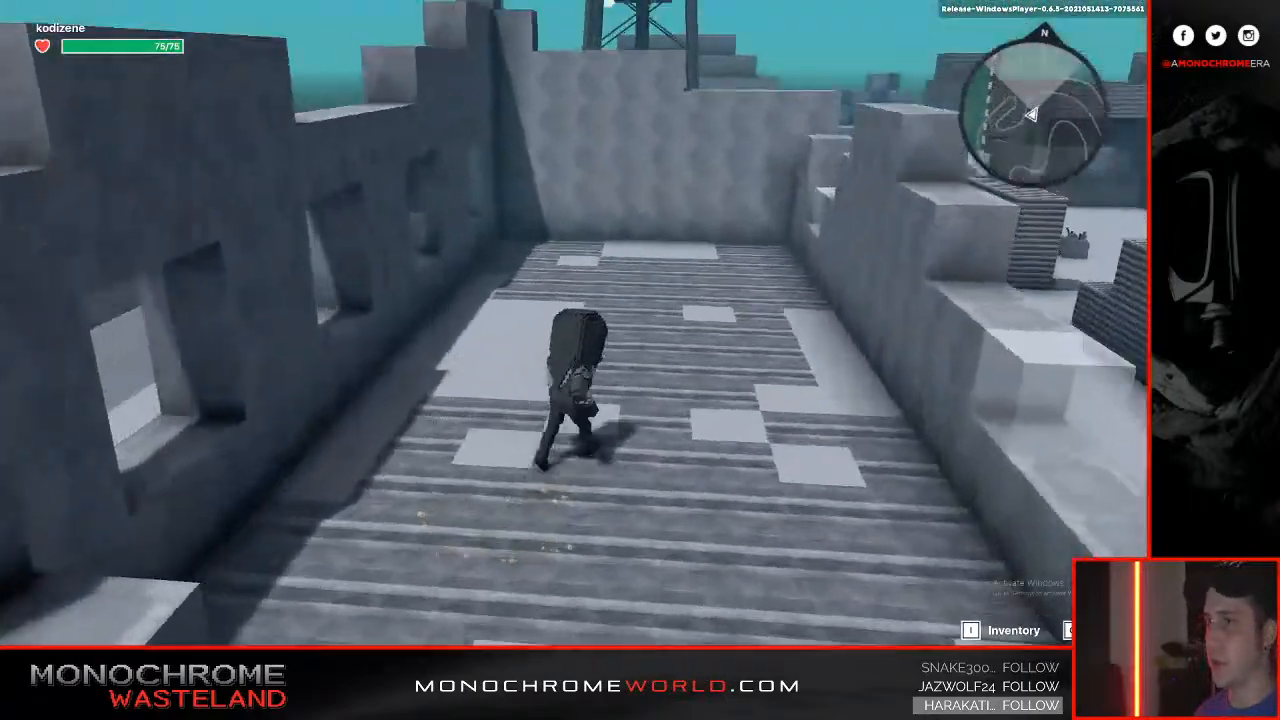
pyautogui.press('w')
pyautogui.press('space')
pyautogui.press('w')
pyautogui.press('w')
pyautogui.press('w')
pyautogui.press('w')
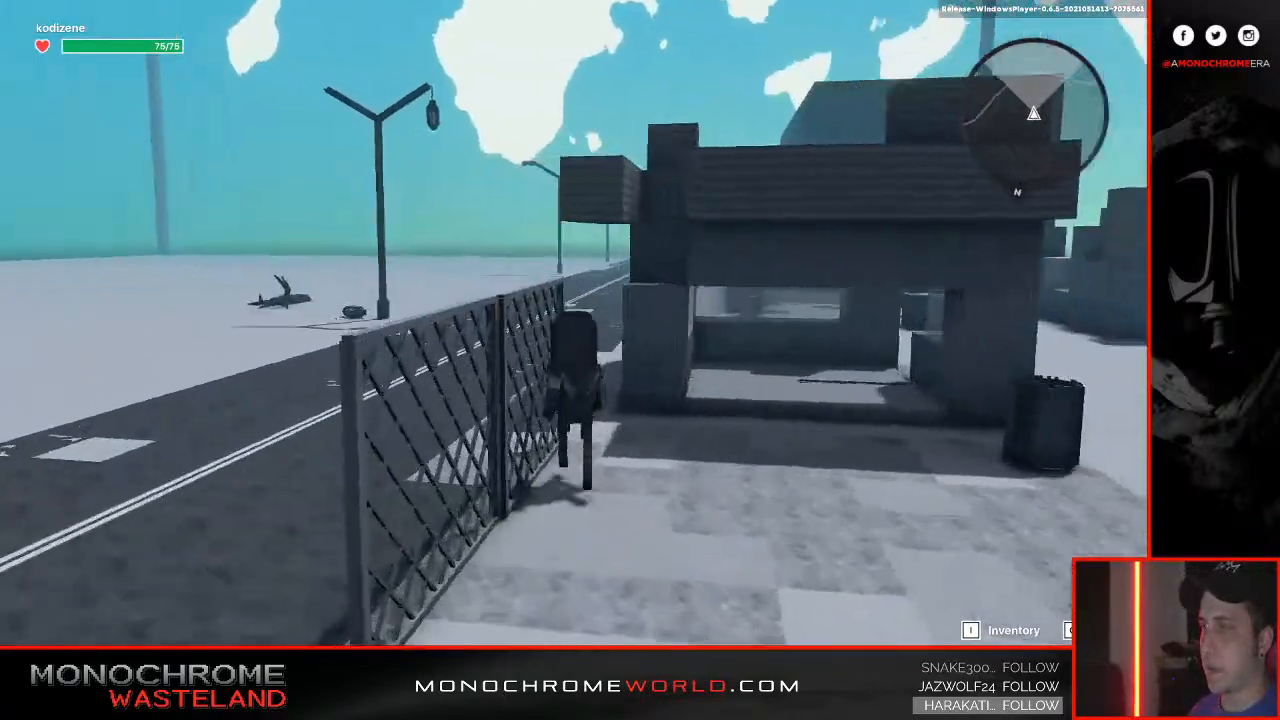
pyautogui.press('w')
pyautogui.press('w')
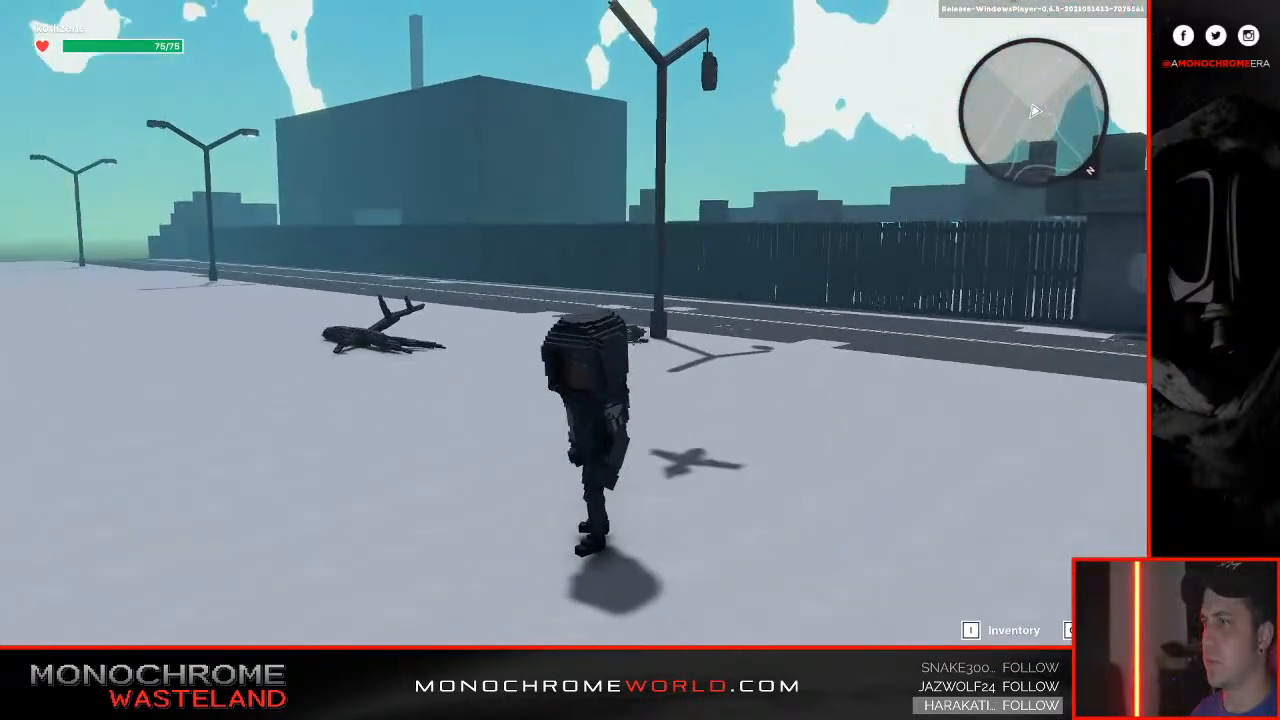
pyautogui.press('w')
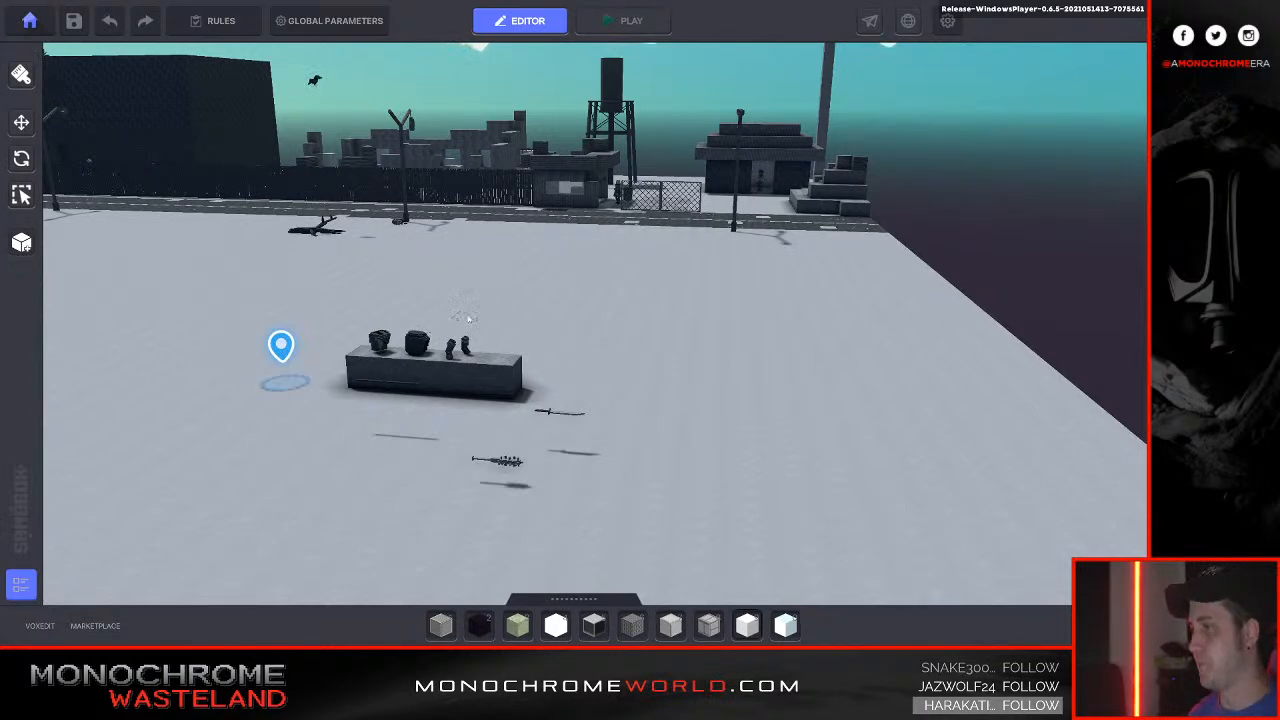
# Return to an overview of the whole street in the editor, save the project and dismiss the save report.
pyautogui.press('q')
pyautogui.moveTo(468, 319); pyautogui.dragTo(577, 264, button='right')
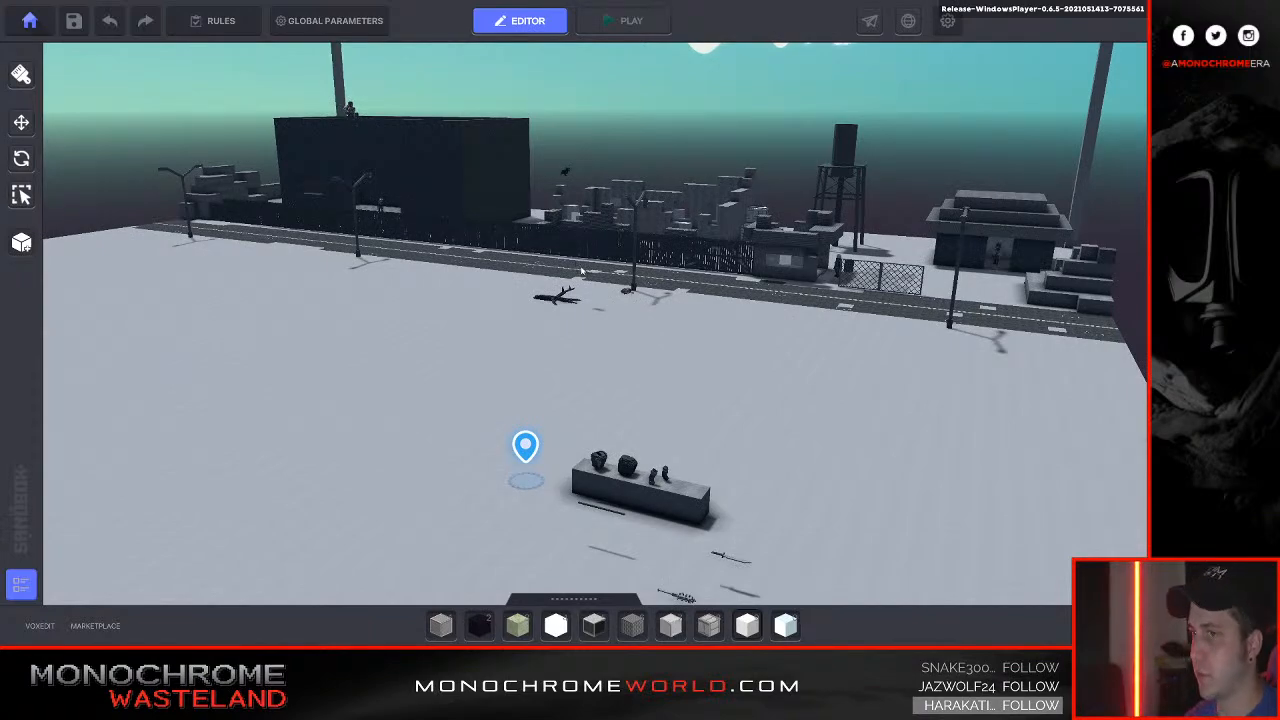
pyautogui.press('e')
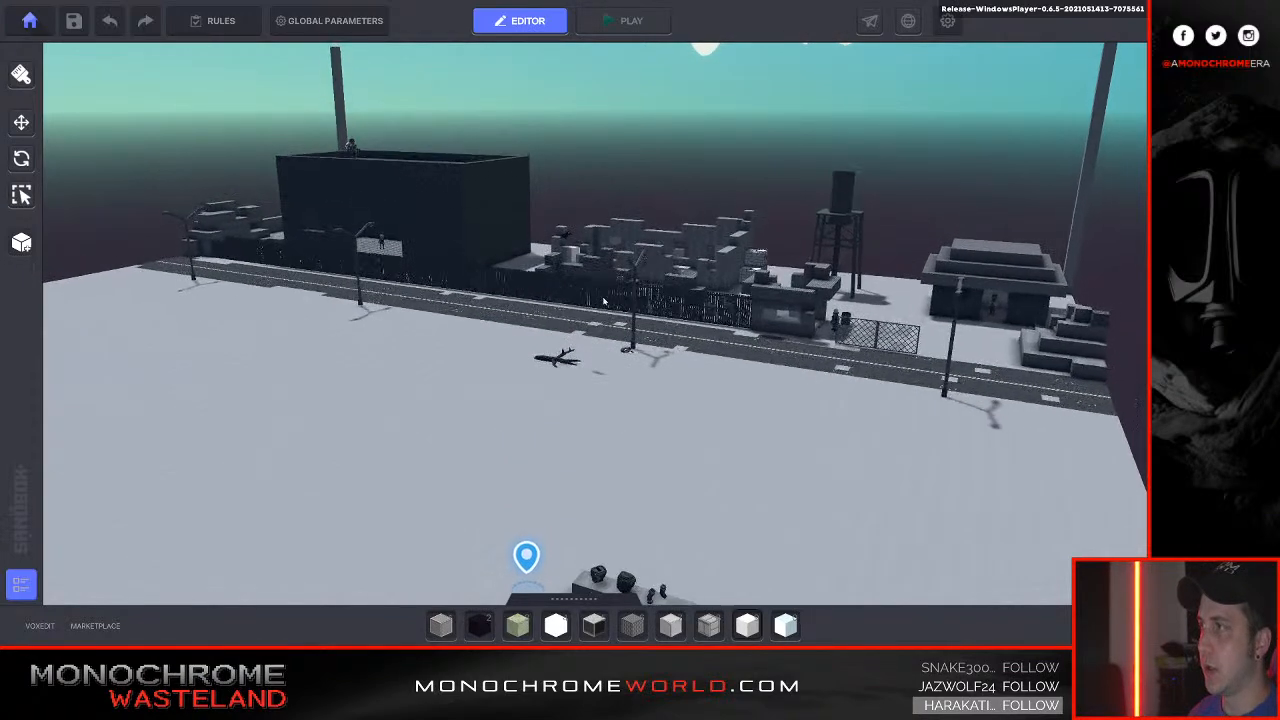
pyautogui.press('s')
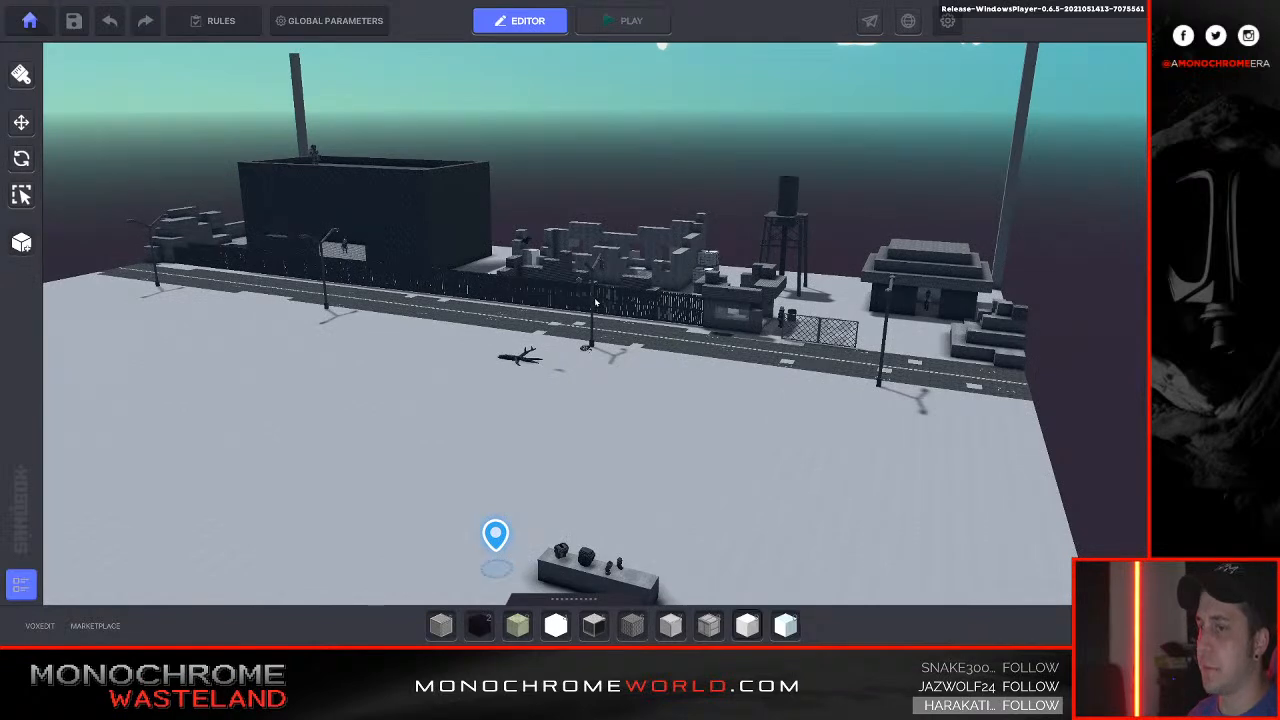
pyautogui.click(74, 21)
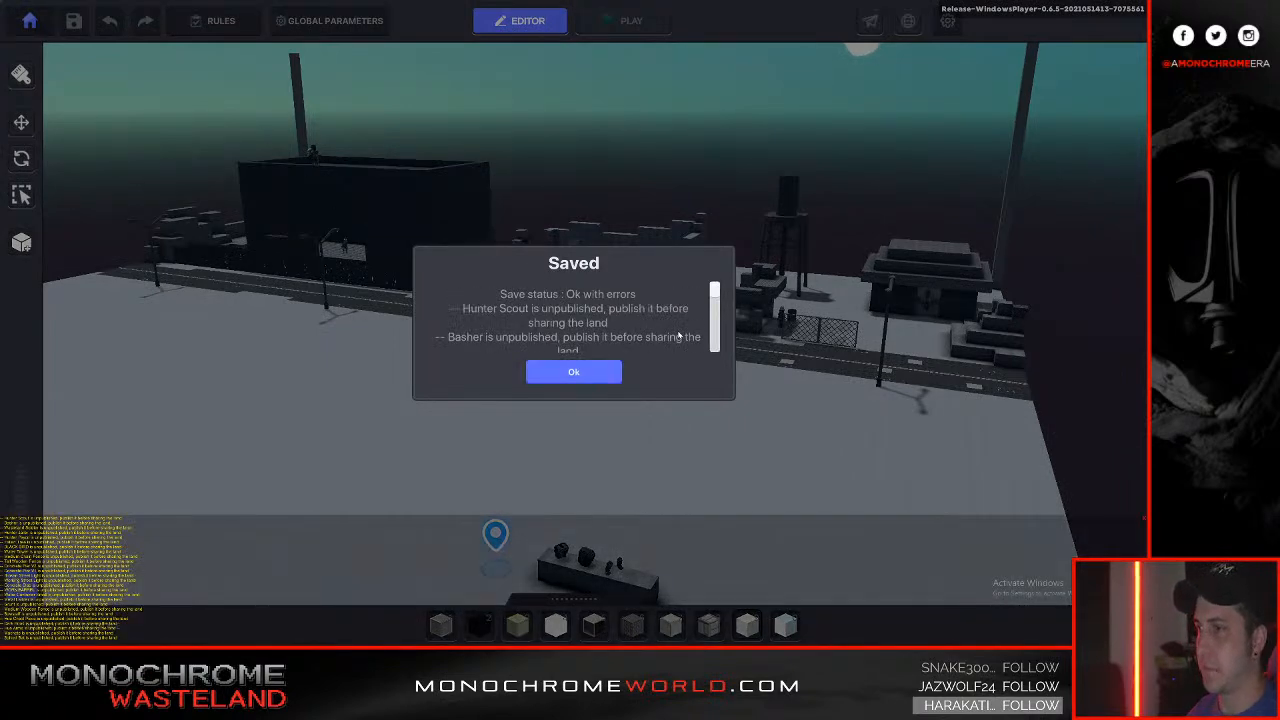
pyautogui.click(570, 374)
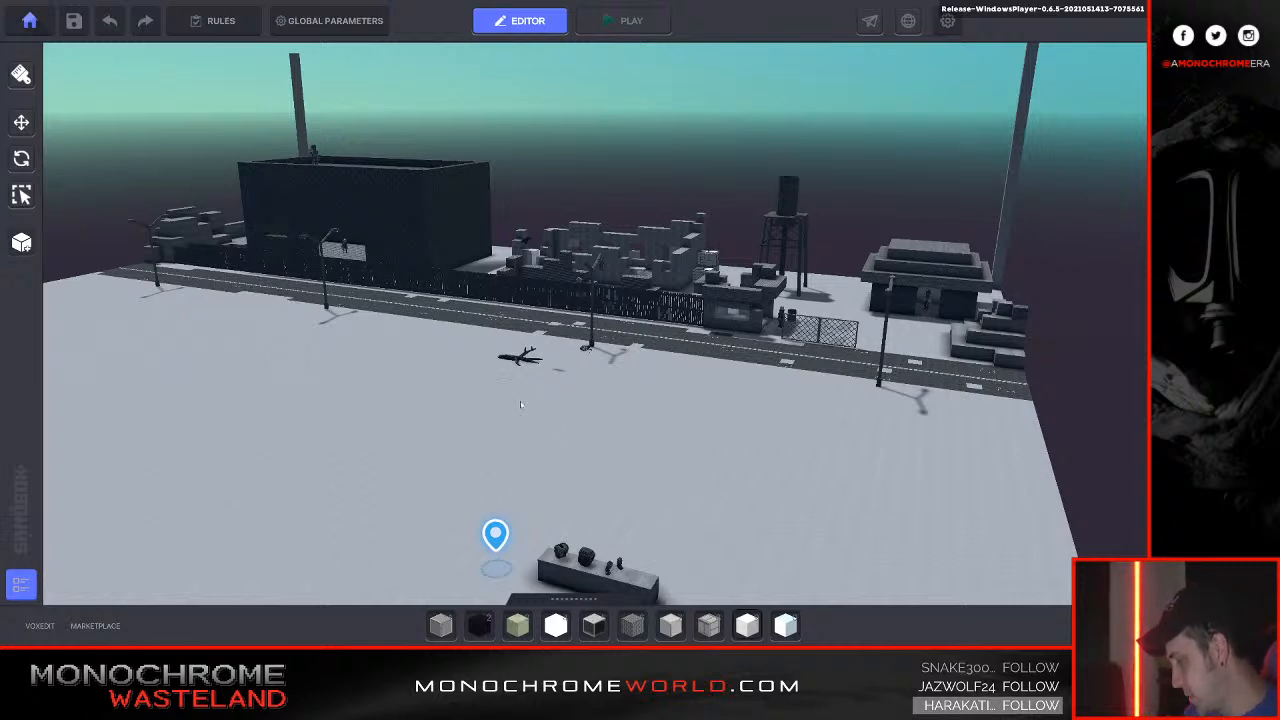
# Examine the Grunt on the dark building's roof from all sides, including its helmet, shoulder armour, blade and shield.
pyautogui.press('w')
pyautogui.press('a')
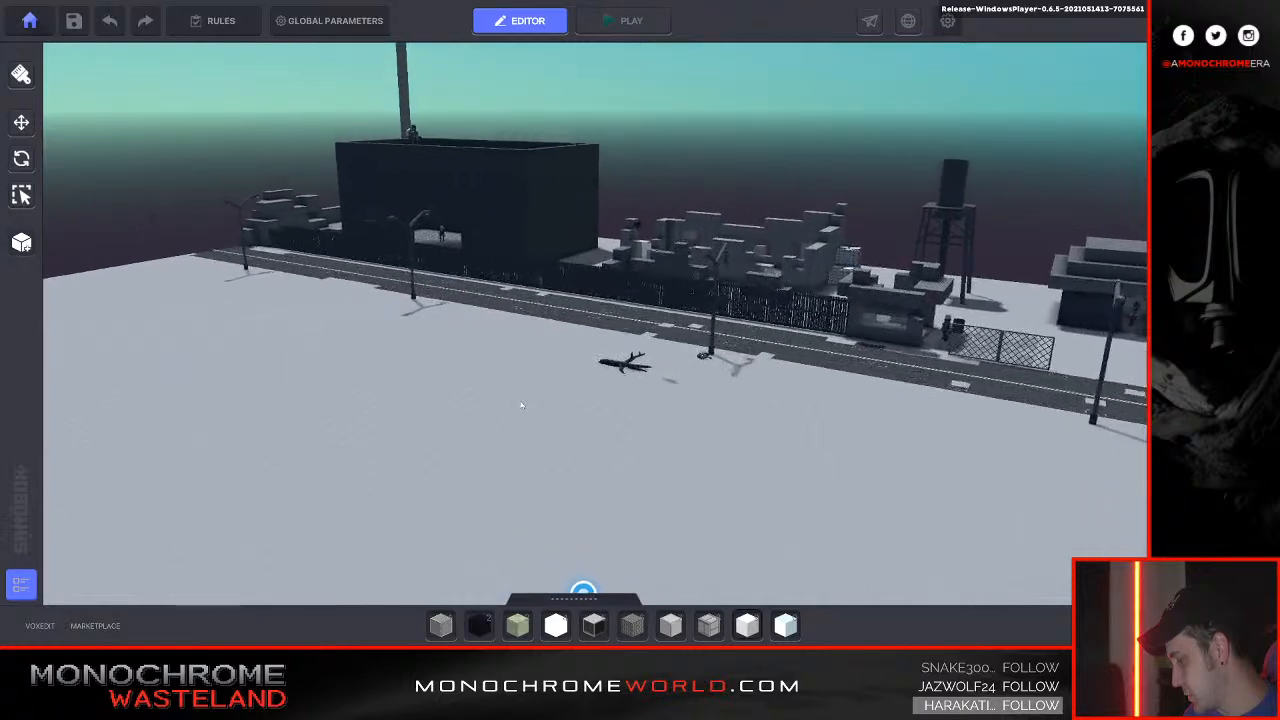
pyautogui.press('d')
pyautogui.press('w')
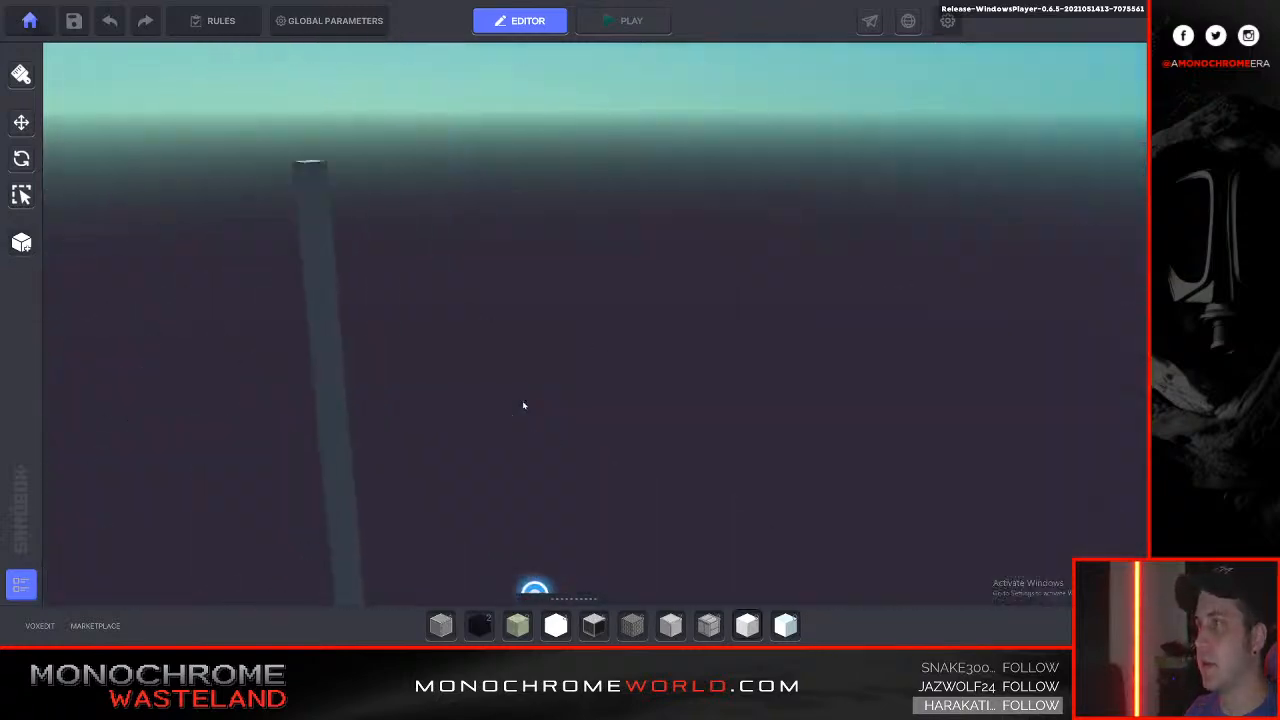
pyautogui.press('s')
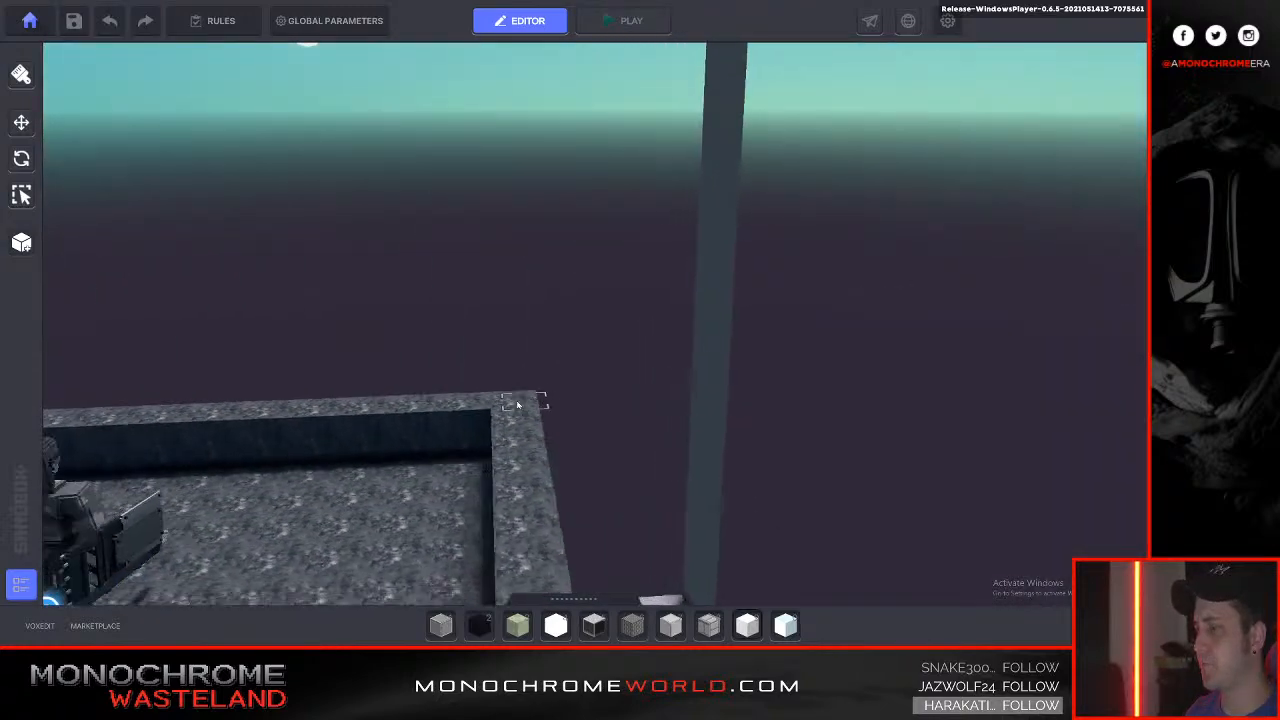
pyautogui.press('q')
pyautogui.press('a')
pyautogui.press('w')
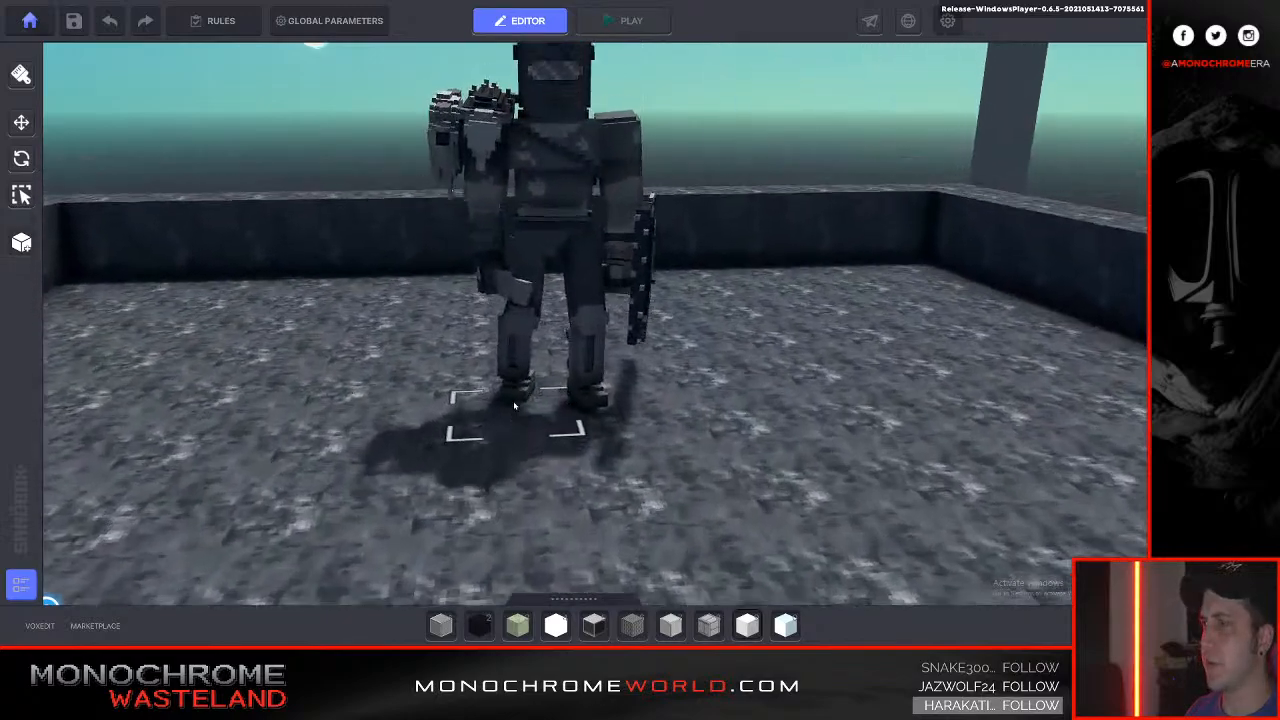
pyautogui.press('e')
pyautogui.press('e')
pyautogui.press('a')
pyautogui.moveTo(516, 406); pyautogui.dragTo(523, 401, button='right')
pyautogui.press('q')
pyautogui.press('a')
pyautogui.press('e')
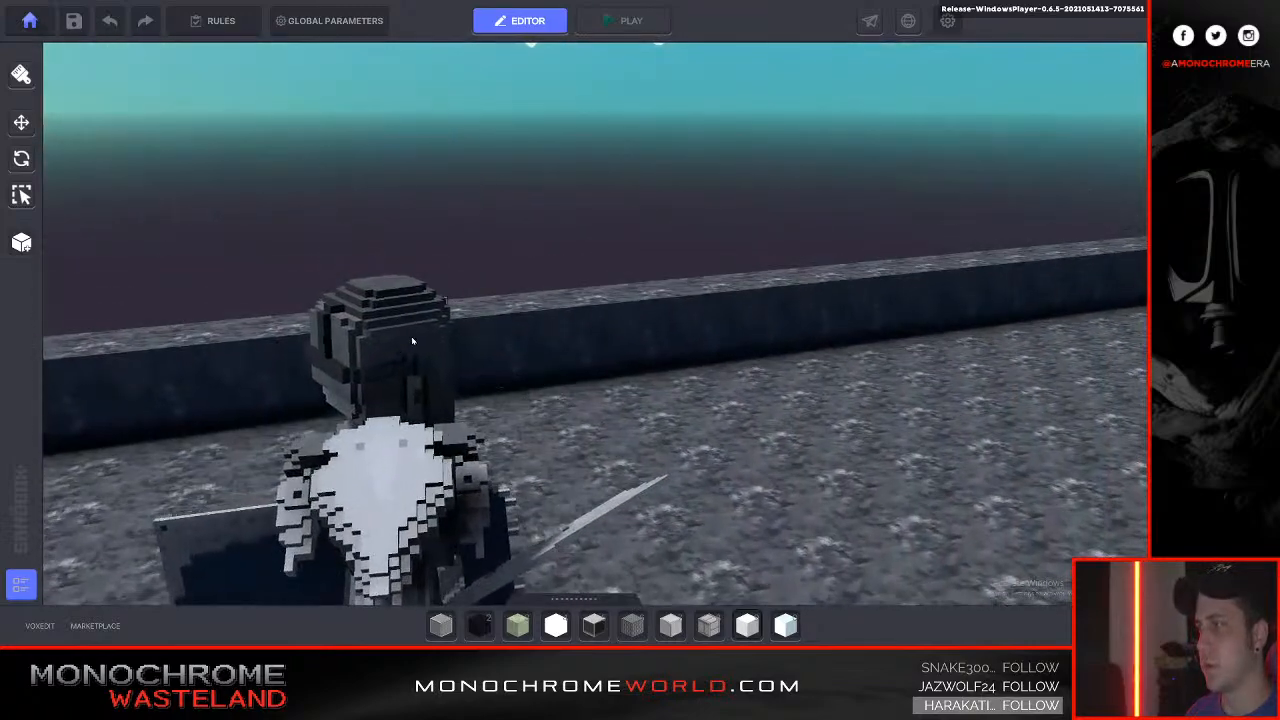
pyautogui.press('d')
pyautogui.moveTo(418, 342); pyautogui.dragTo(463, 171, button='right')
pyautogui.press('d')
pyautogui.press('d')
pyautogui.press('d')
pyautogui.press('d')
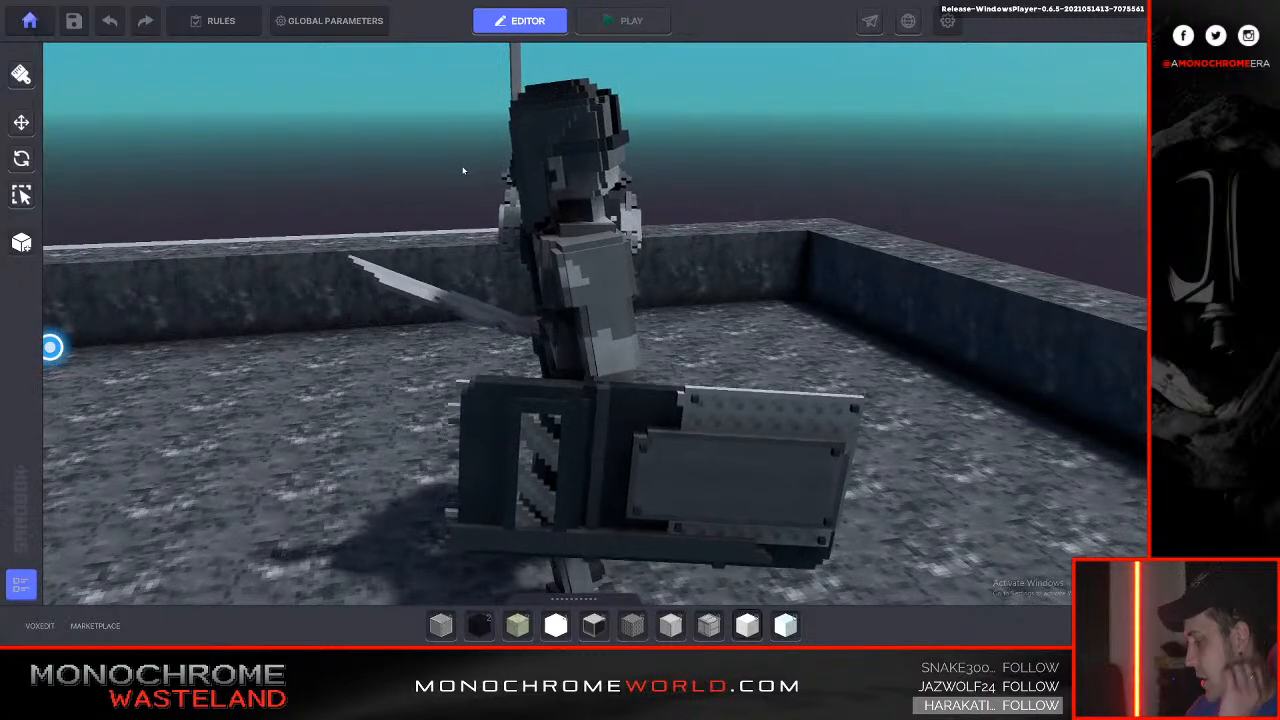
pyautogui.press('a')
pyautogui.moveTo(463, 171); pyautogui.dragTo(505, 191, button='right')
pyautogui.press('a')
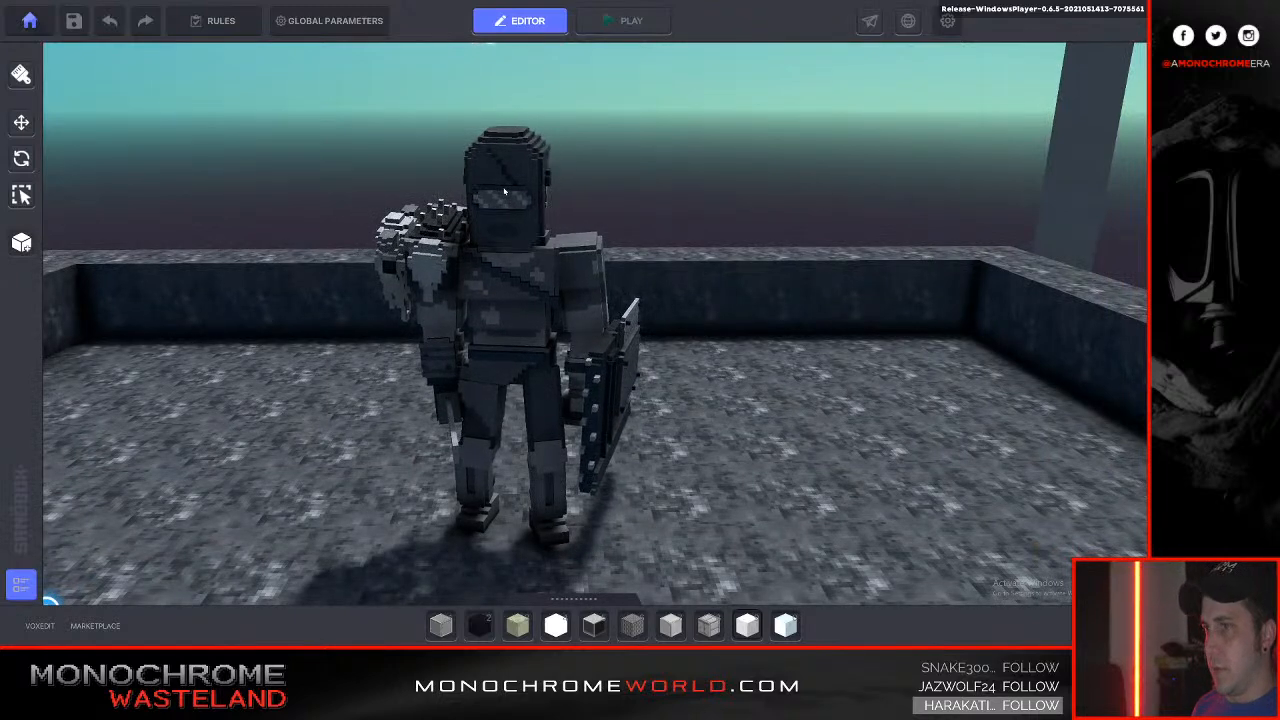
# Survey the street, wooden fence, concrete ruins and large dark building from above.
pyautogui.press('a')
pyautogui.moveTo(505, 191); pyautogui.dragTo(537, 214, button='right')
pyautogui.press('e')
pyautogui.press('a')
pyautogui.press('a')
pyautogui.press('d')
pyautogui.press('d')
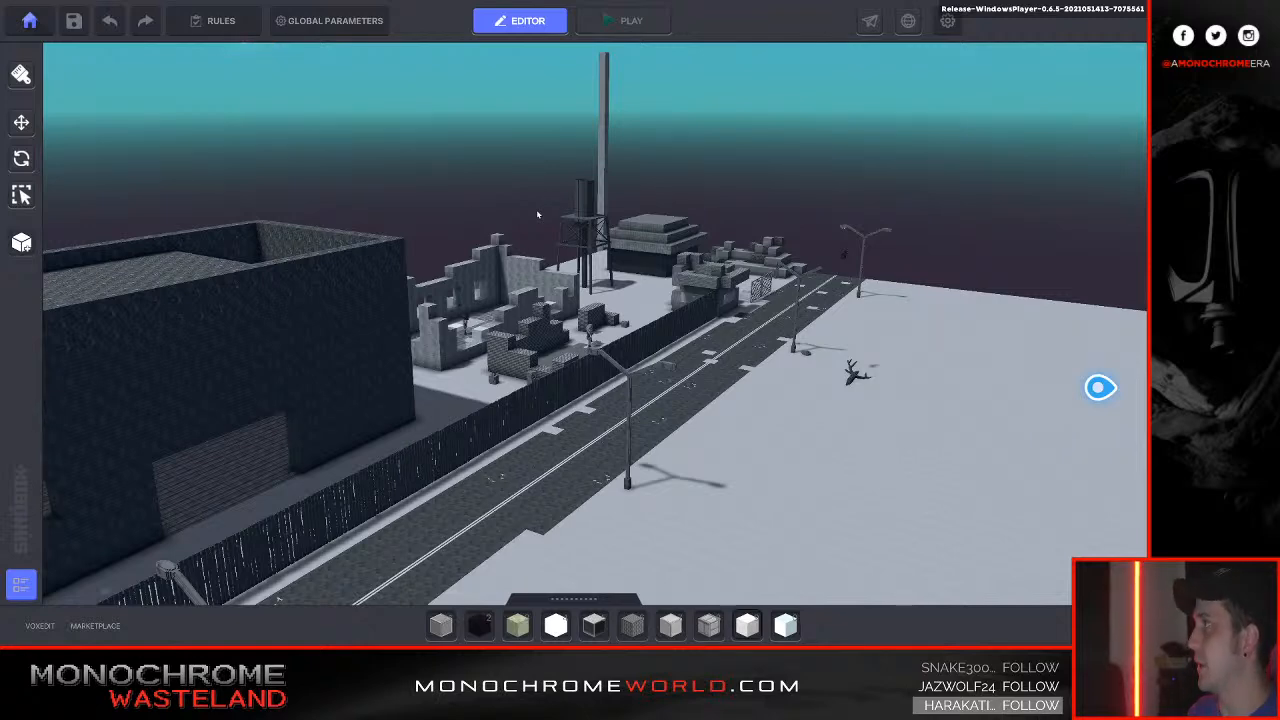
pyautogui.moveTo(781, 248); pyautogui.dragTo(782, 250, button='right')
pyautogui.press('d')
pyautogui.press('d')
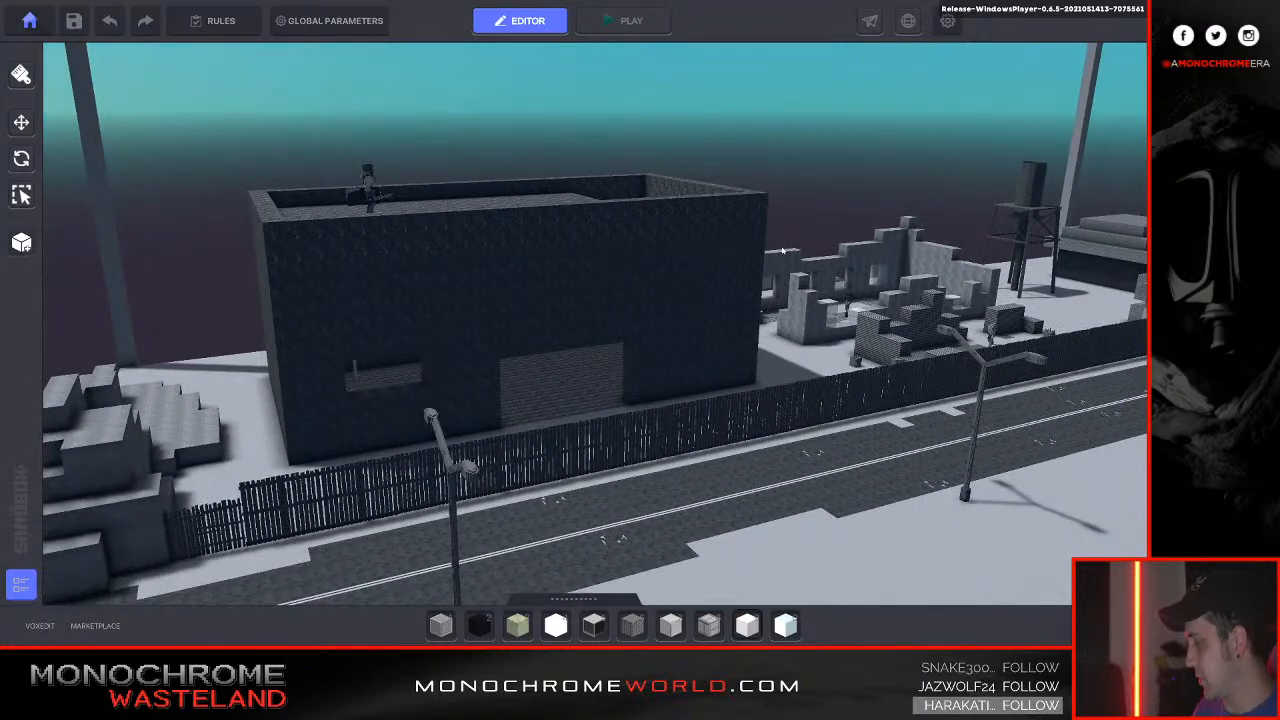